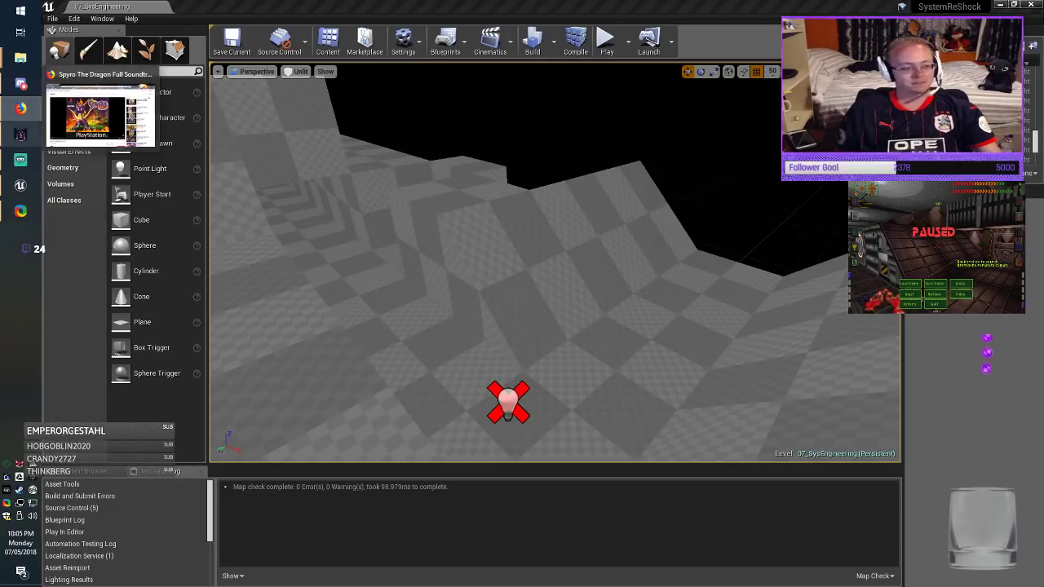
mouse_move(21, 135)
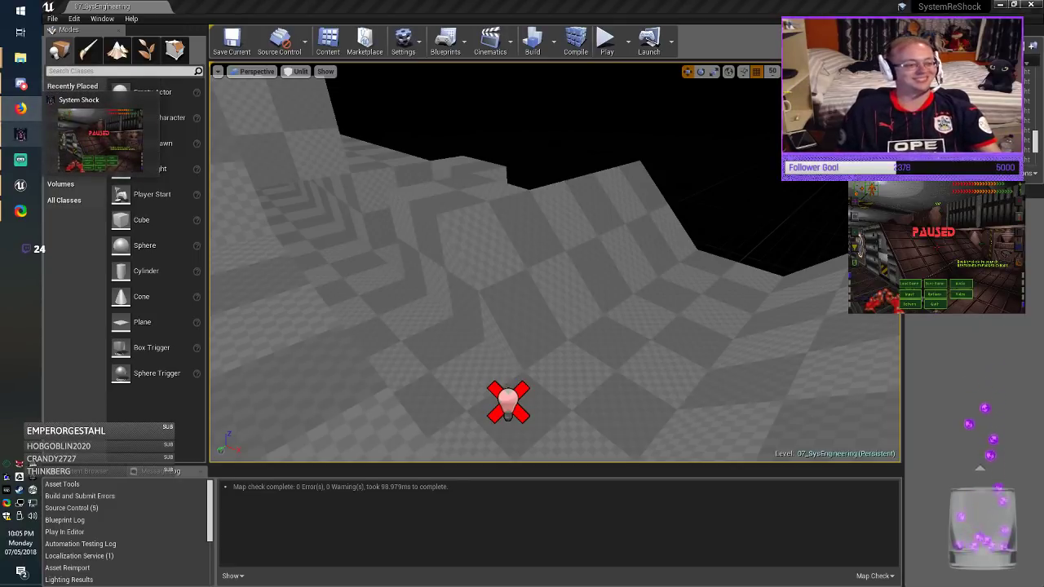
mouse_move(20, 108)
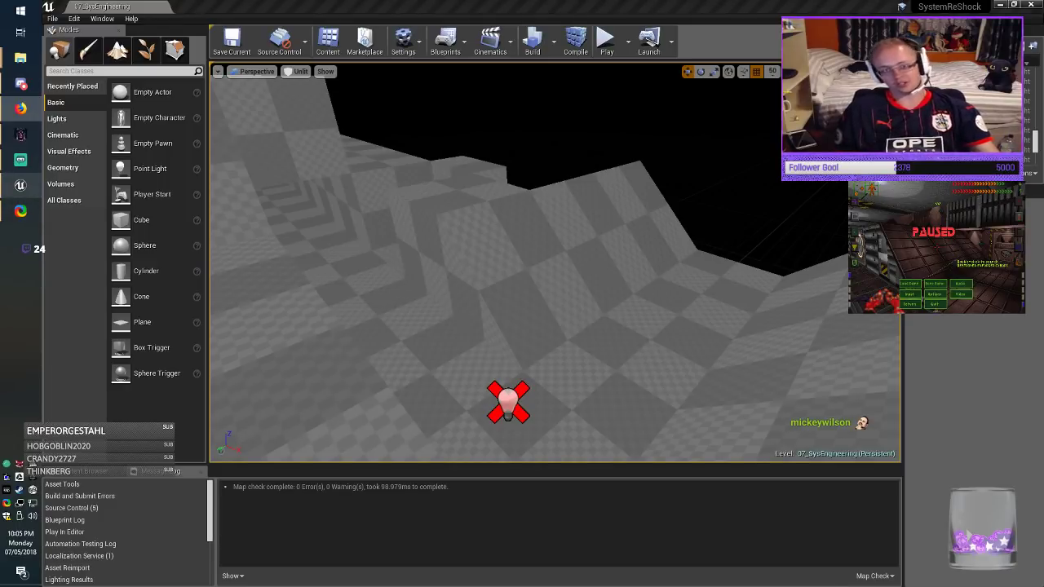
mouse_move(21, 186)
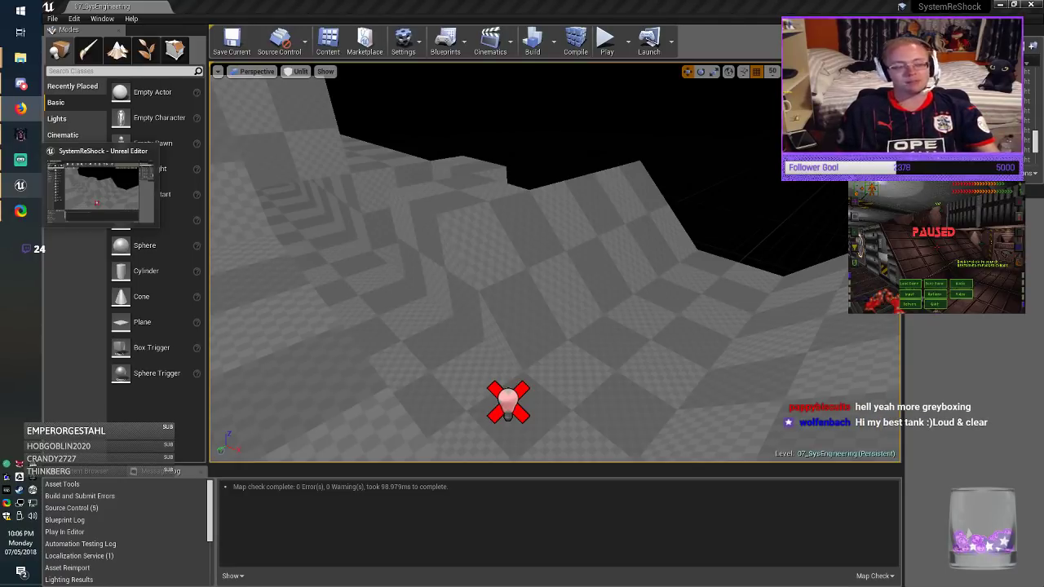
mouse_move(20, 160)
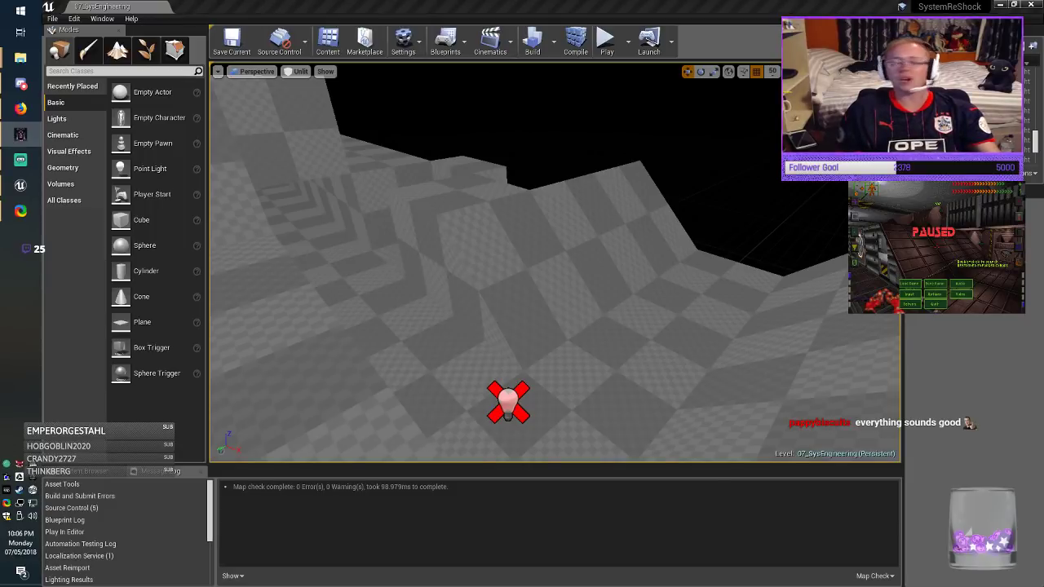
Step: Switch to the 2018-05 screenshots folder in File Explorer and open UE4Editor_2018-05-02_01-29-32.png in a maximized Photos window
click(20, 58)
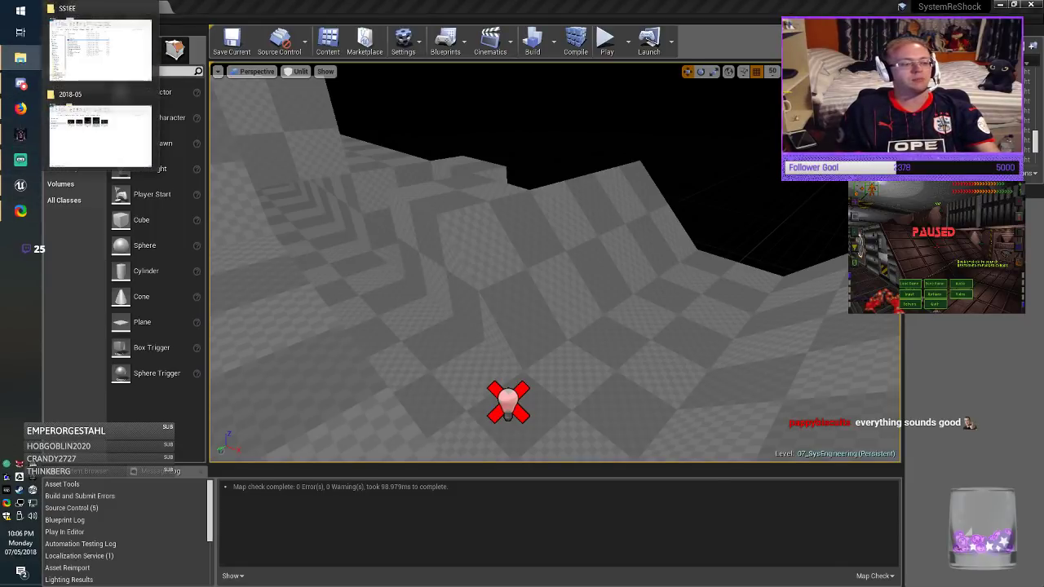
click(101, 135)
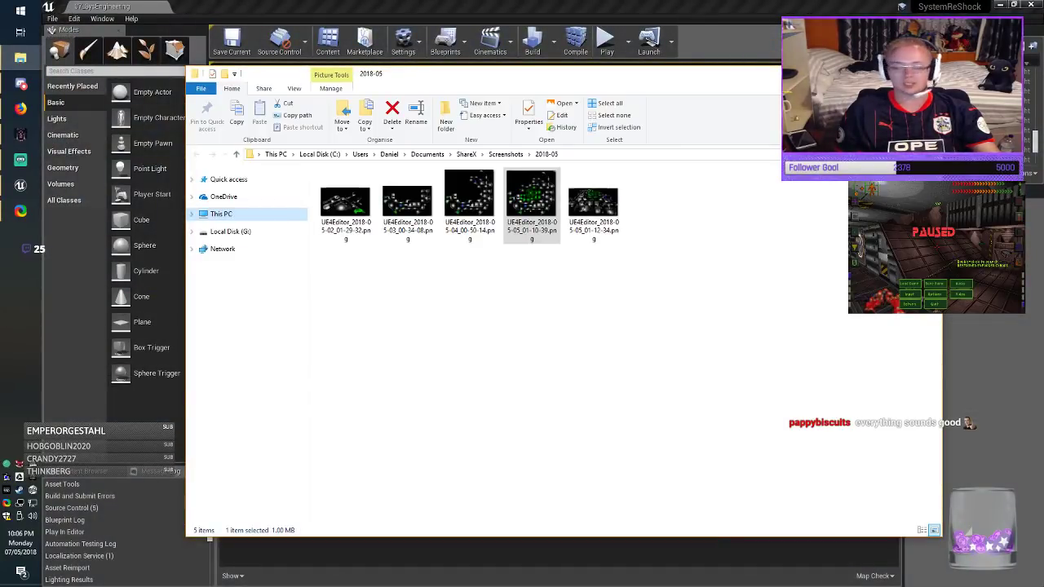
click(20, 160)
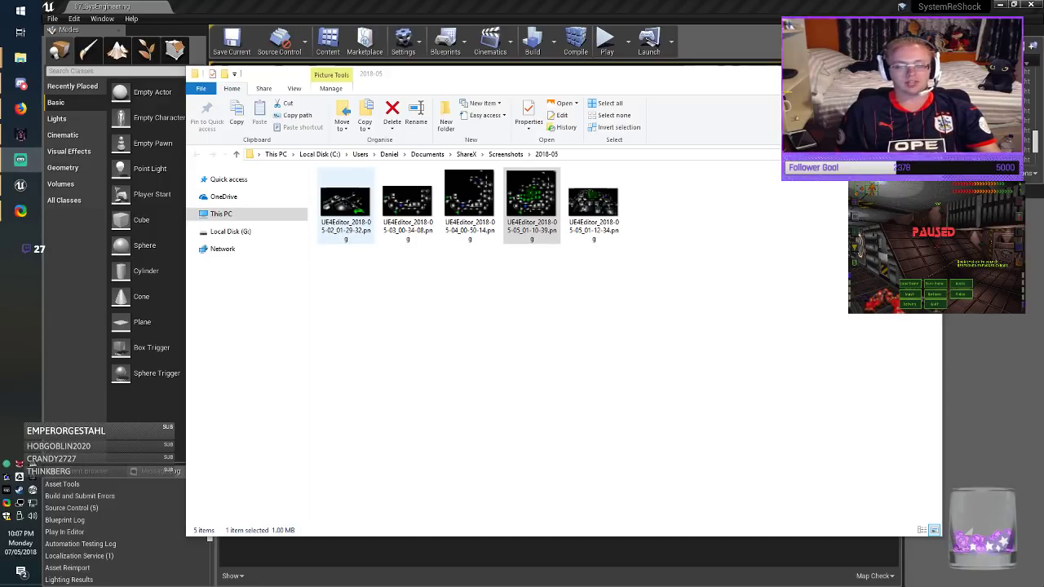
double_click(345, 204)
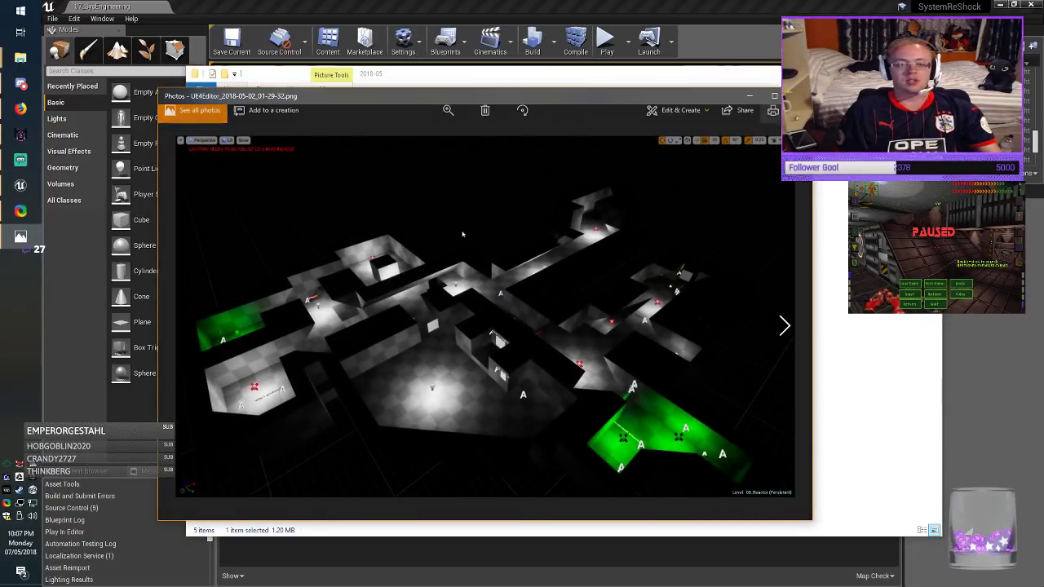
key(super+Up)
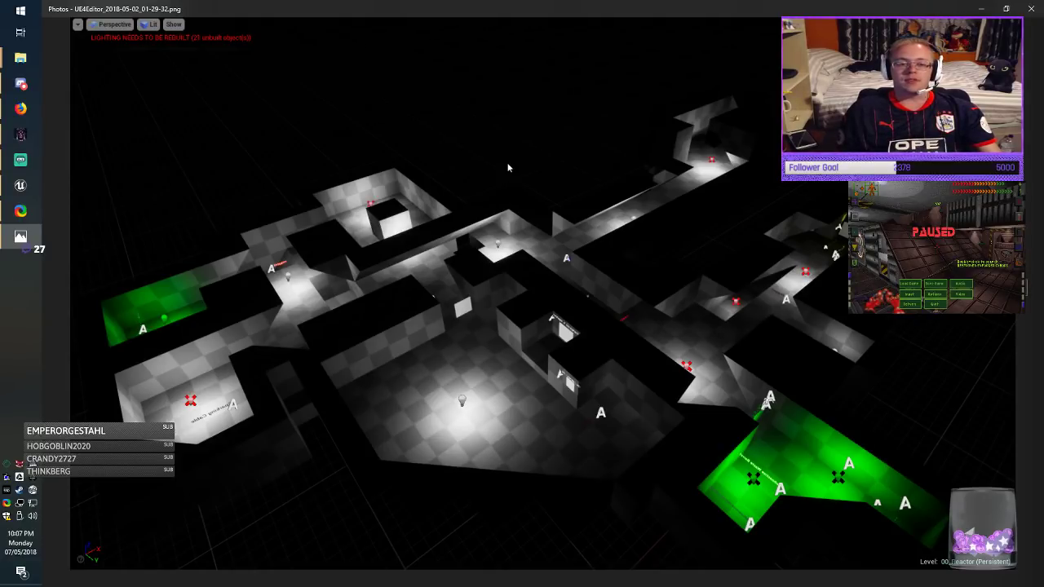
Step: View the four remaining level screenshots in sequence, and close the image viewer and the screenshots folder
key(Right)
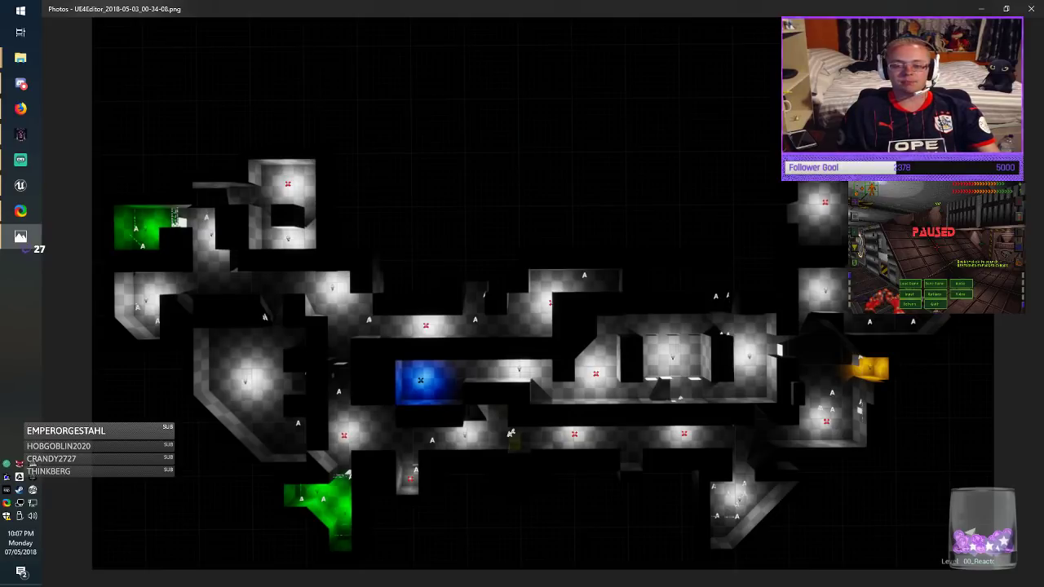
click(1016, 316)
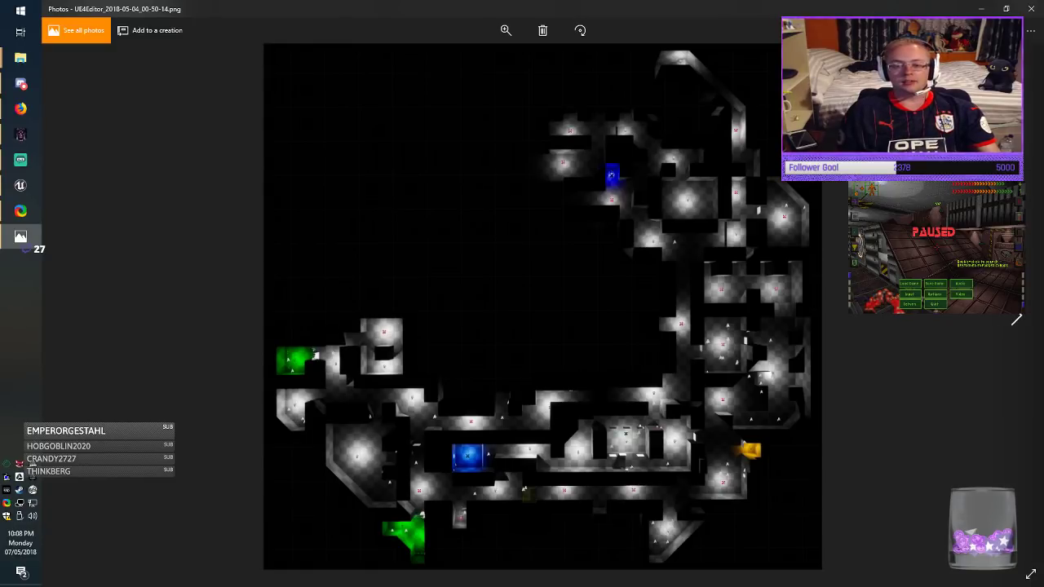
key(Right)
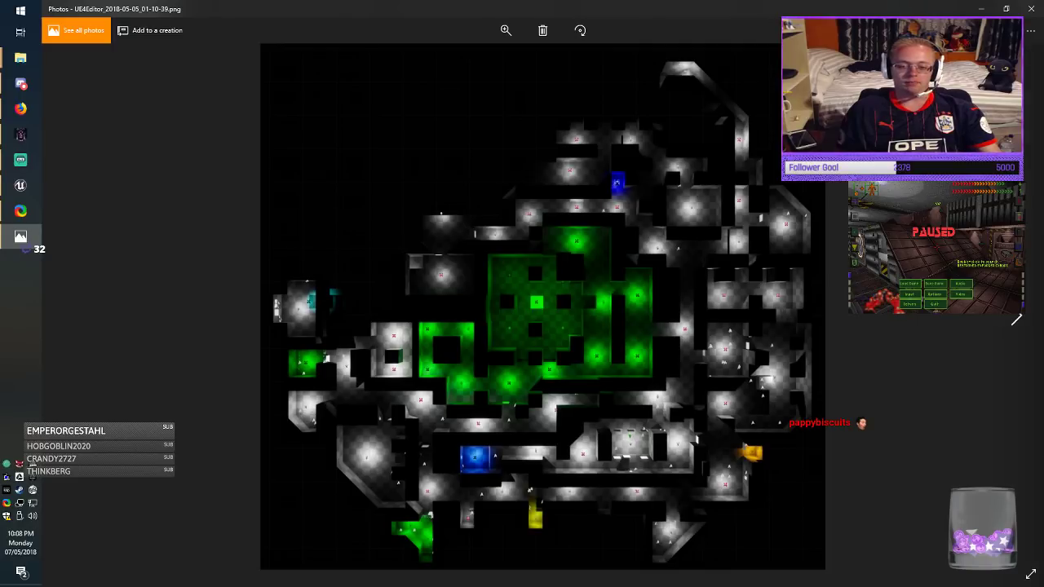
key(Right)
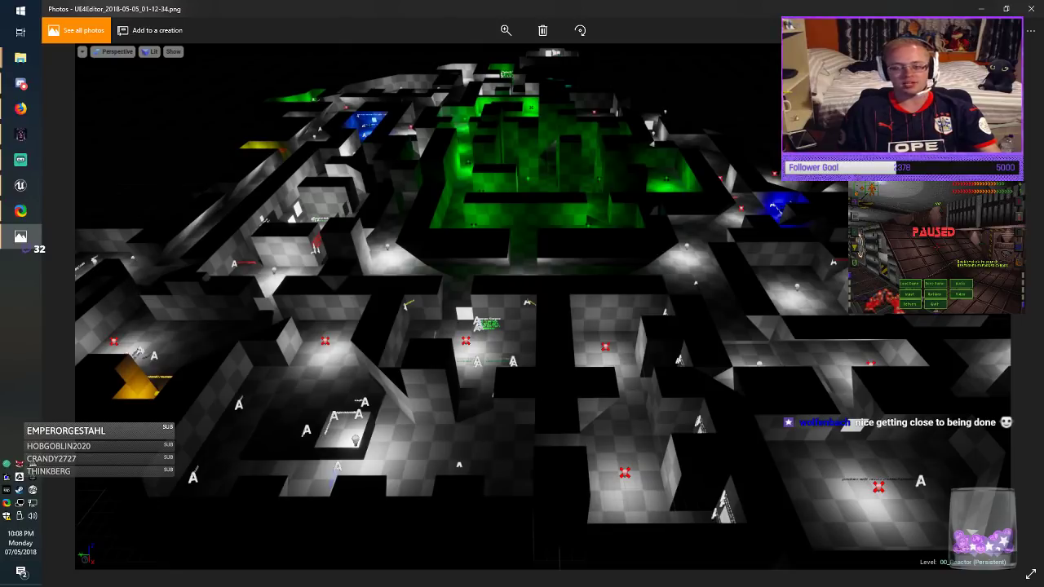
click(1031, 7)
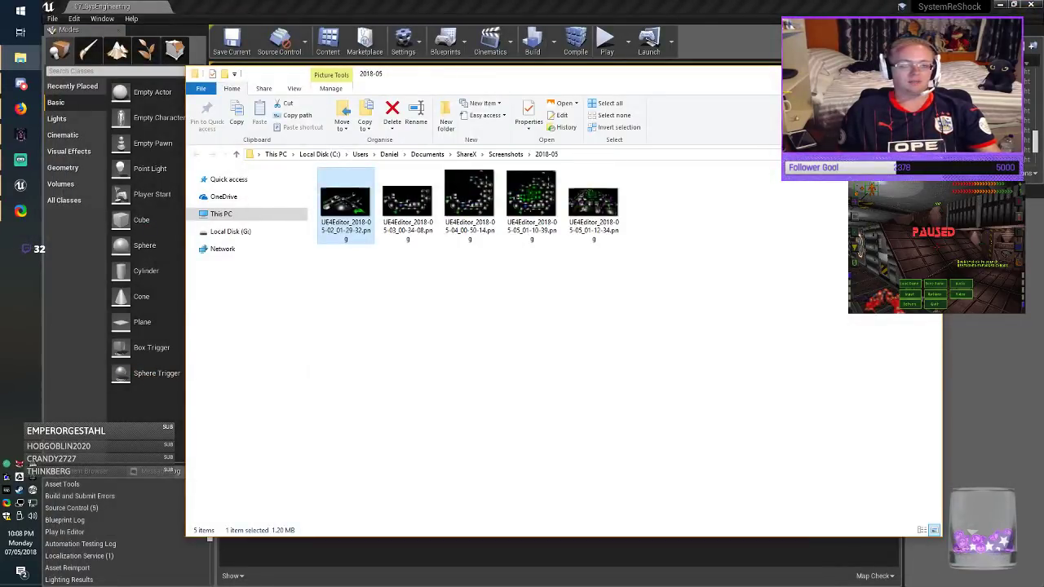
click(928, 73)
Step: Open the 00_Reactor level from the Maps/BSP folder in the Unreal Editor
click(83, 471)
click(106, 535)
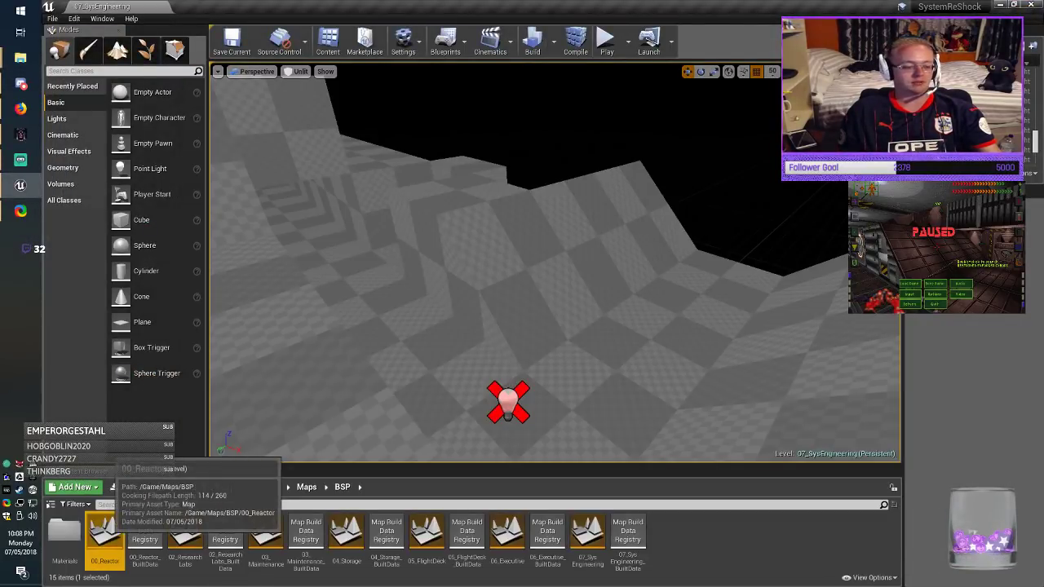
double_click(104, 534)
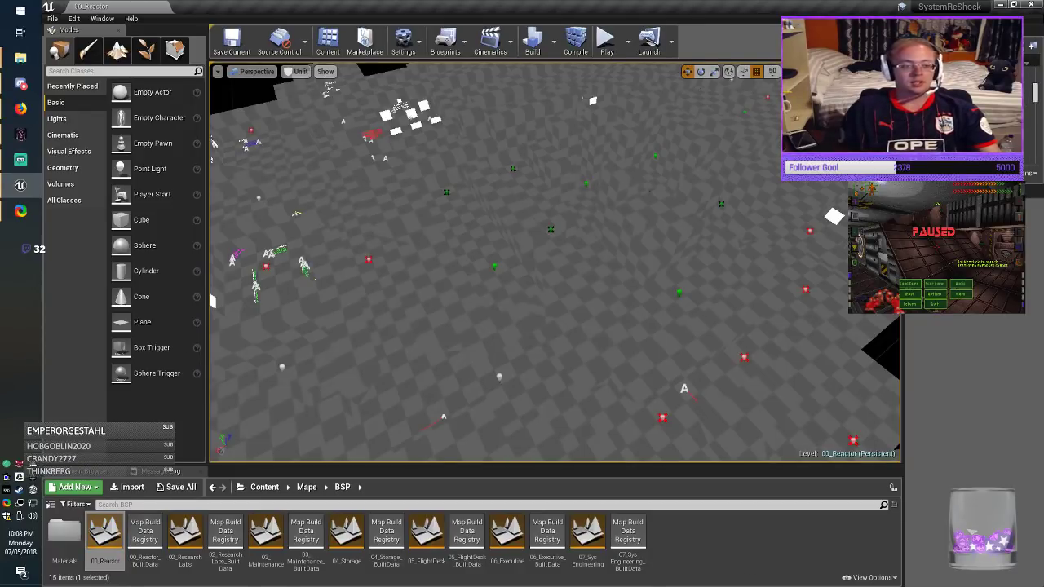
Step: Set the perspective viewport to Lit mode and examine the Reactor level's overall layout from above
right_drag(555, 263, 512, 253)
key(s)
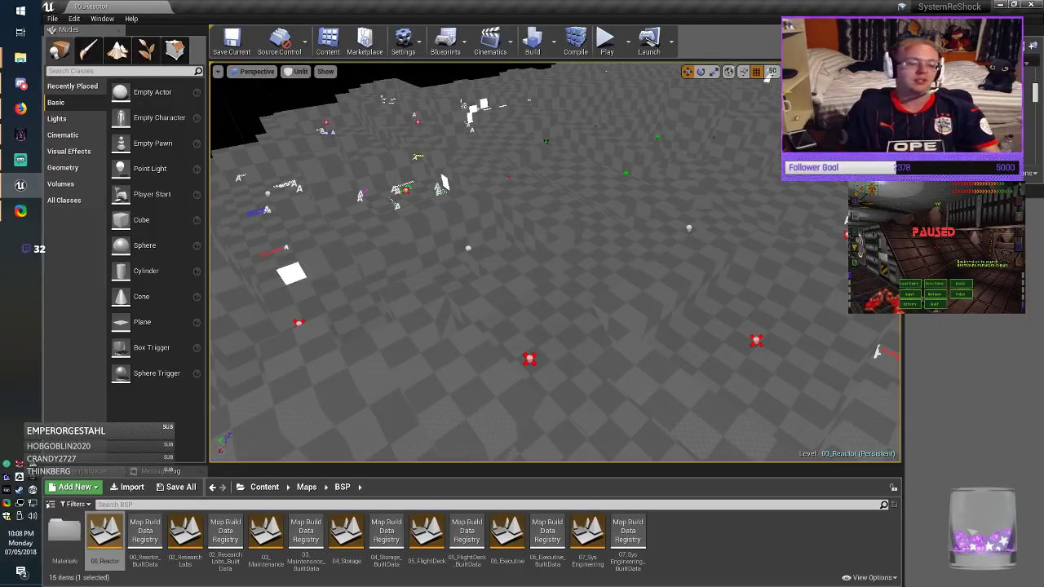
click(298, 71)
click(287, 94)
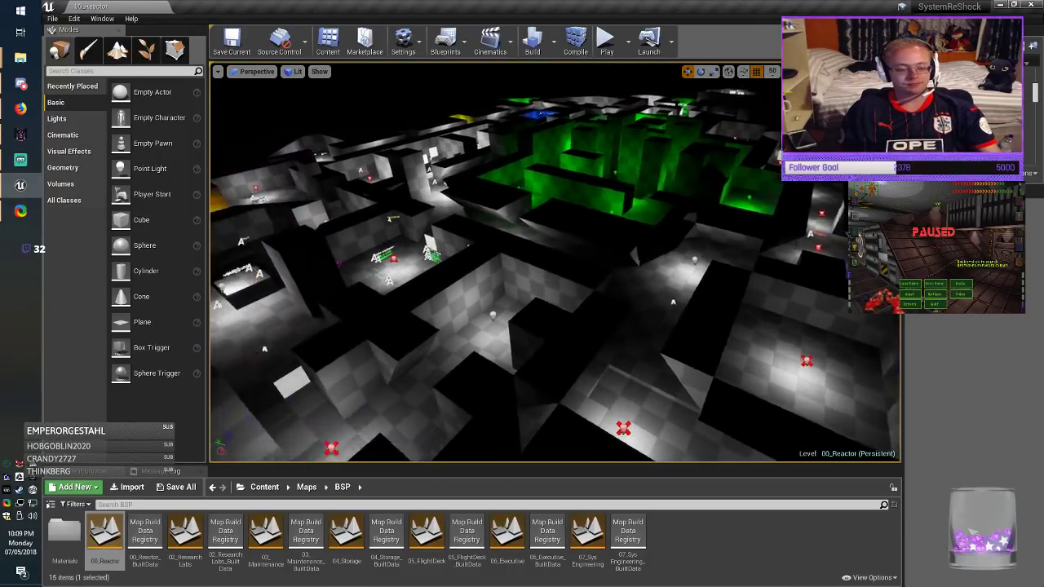
right_drag(555, 261, 577, 352)
key(w)
key(s)
key(s)
key(s)
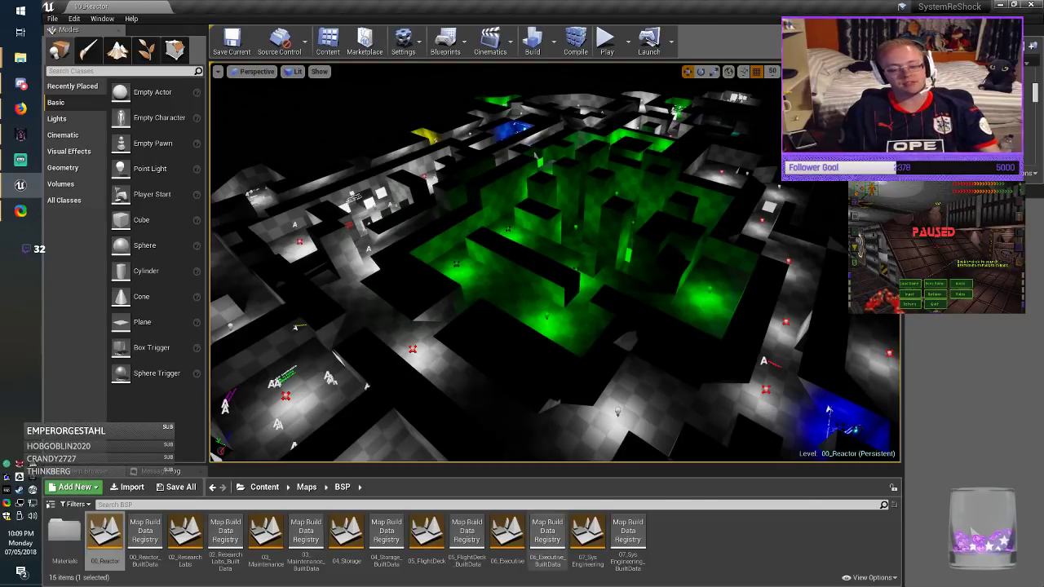
Step: Open the 07_SysEngineering level and set the viewport to Unlit mode
double_click(587, 534)
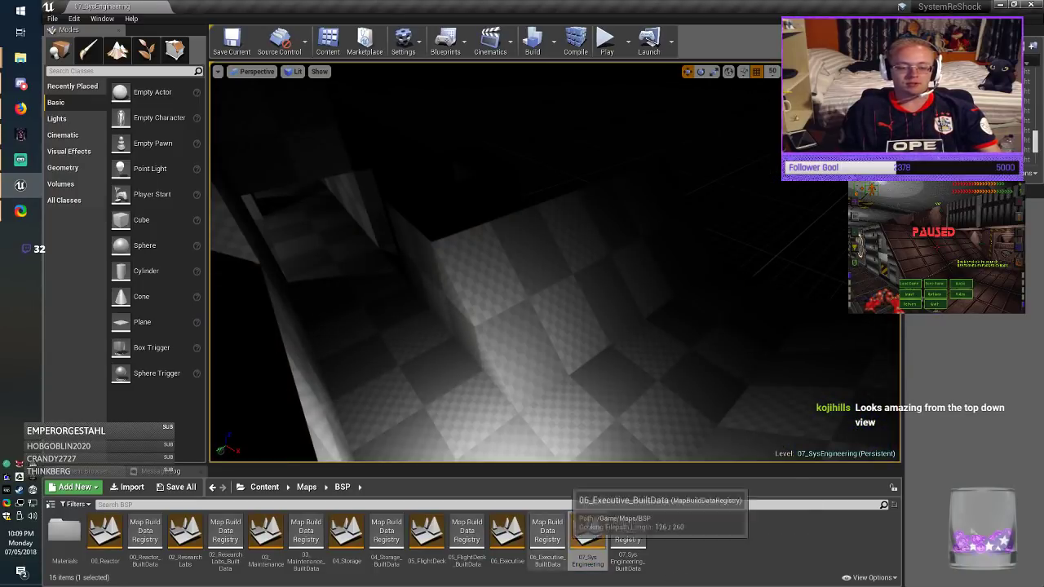
click(295, 71)
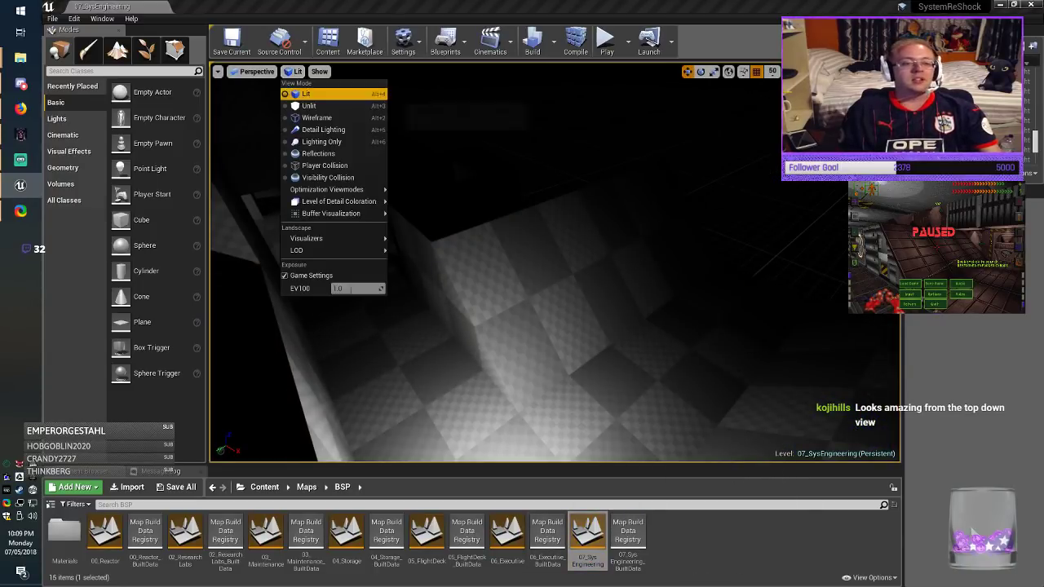
click(314, 106)
Step: Switch to the System Shock game, unpause it and examine the original room from a different position
key(alt+Tab)
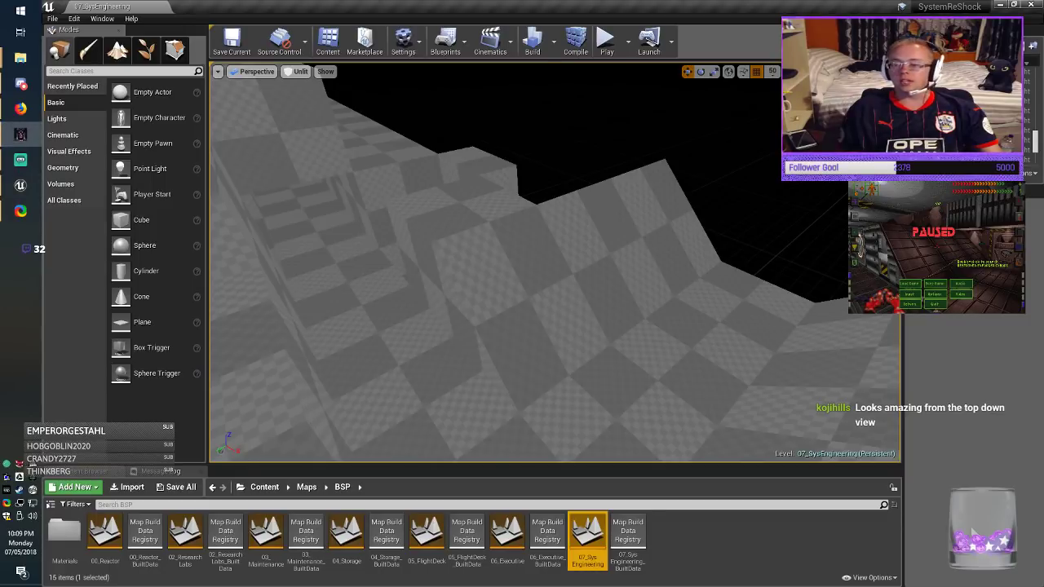
key(Escape)
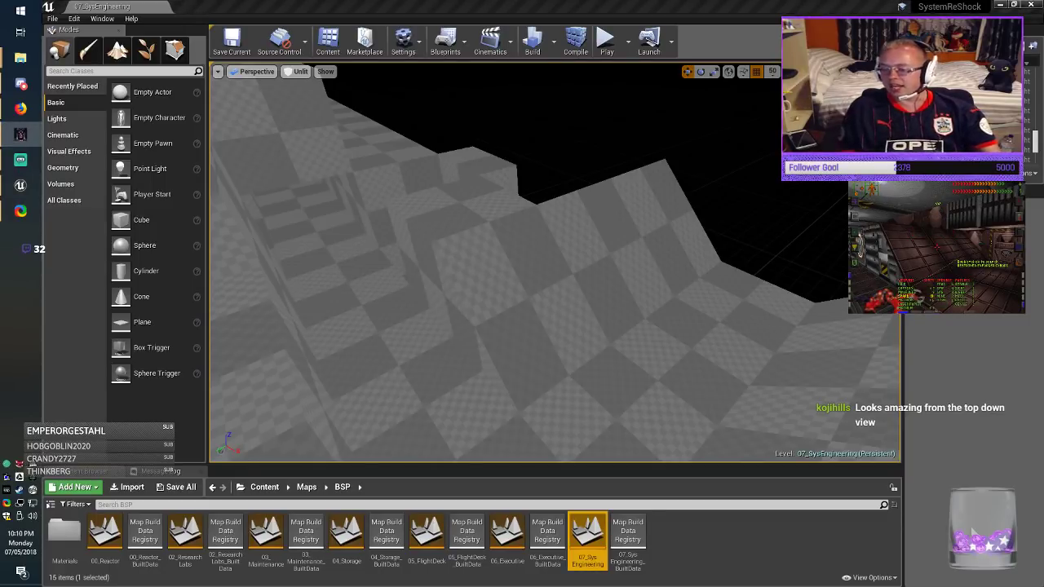
key(s)
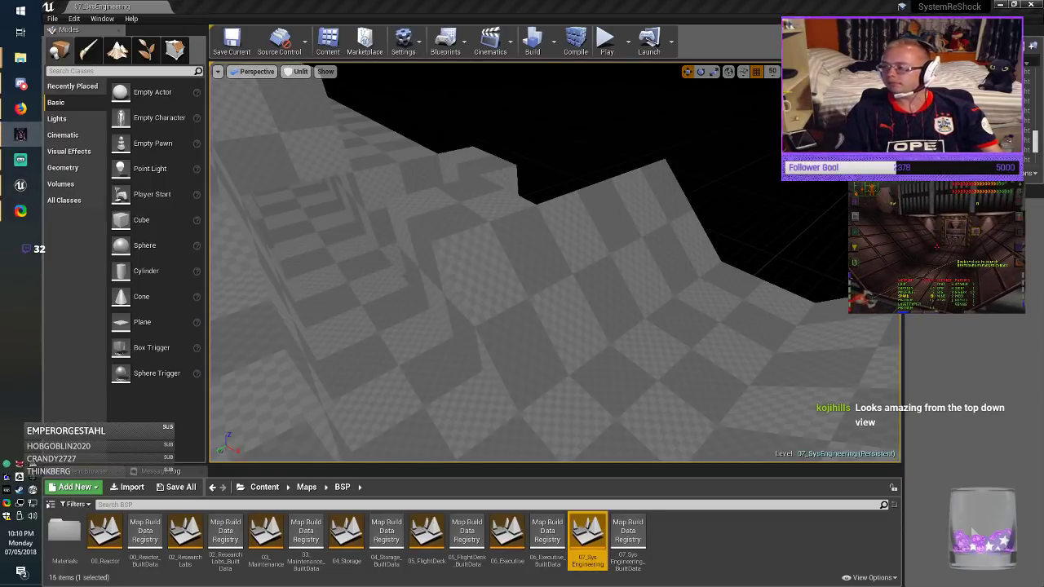
key(w)
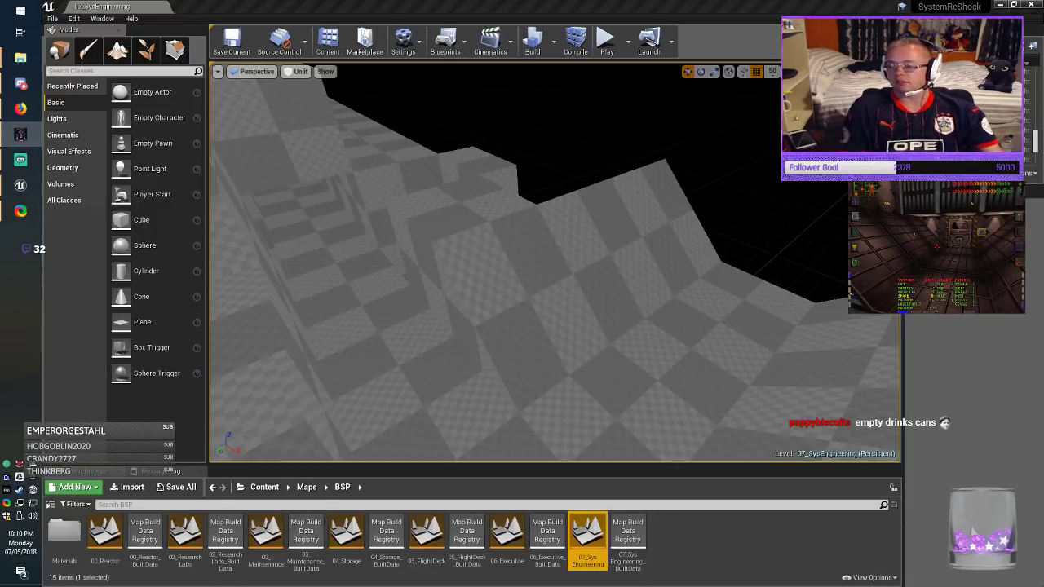
Step: Inspect the SysEngineering rooms and sloped corridor in Lit mode, and return the viewport to Unlit
right_drag(555, 262, 253, 326)
key(w)
click(297, 72)
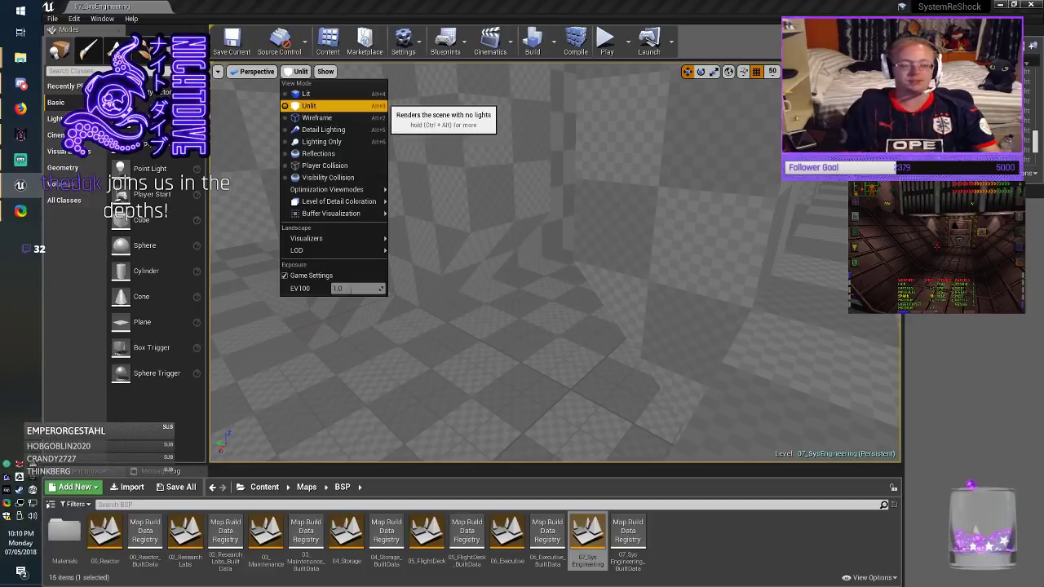
click(306, 94)
mouse_move(490, 261)
right_down()
mouse_move(570, 261)
mouse_move(628, 228)
mouse_move(608, 248)
mouse_move(555, 225)
mouse_move(497, 318)
mouse_move(424, 245)
mouse_move(314, 235)
mouse_move(312, 224)
mouse_move(245, 210)
mouse_move(249, 163)
mouse_move(322, 233)
mouse_move(306, 233)
right_up()
key(w)
key(w)
key(w)
key(w)
right_drag(489, 361, 652, 363)
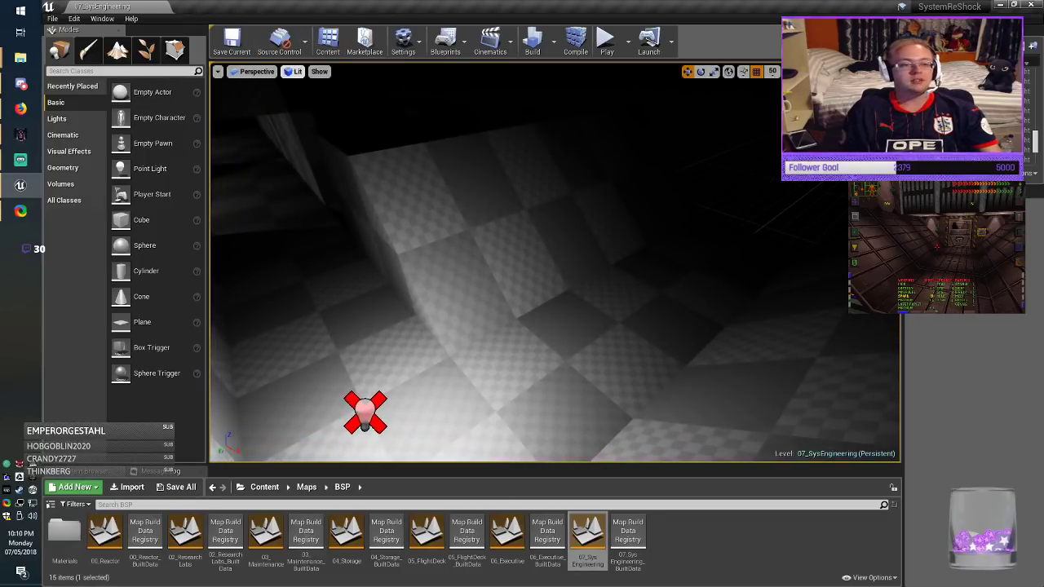
click(294, 72)
click(308, 105)
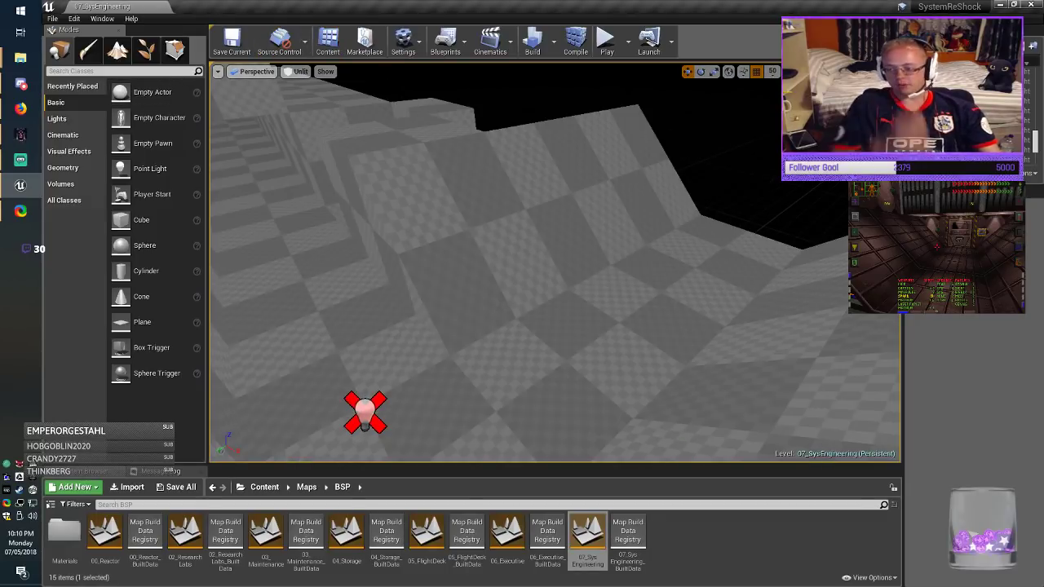
Step: Check the matching area in the System Shock game again and return to the Unreal Editor
key(alt+Tab)
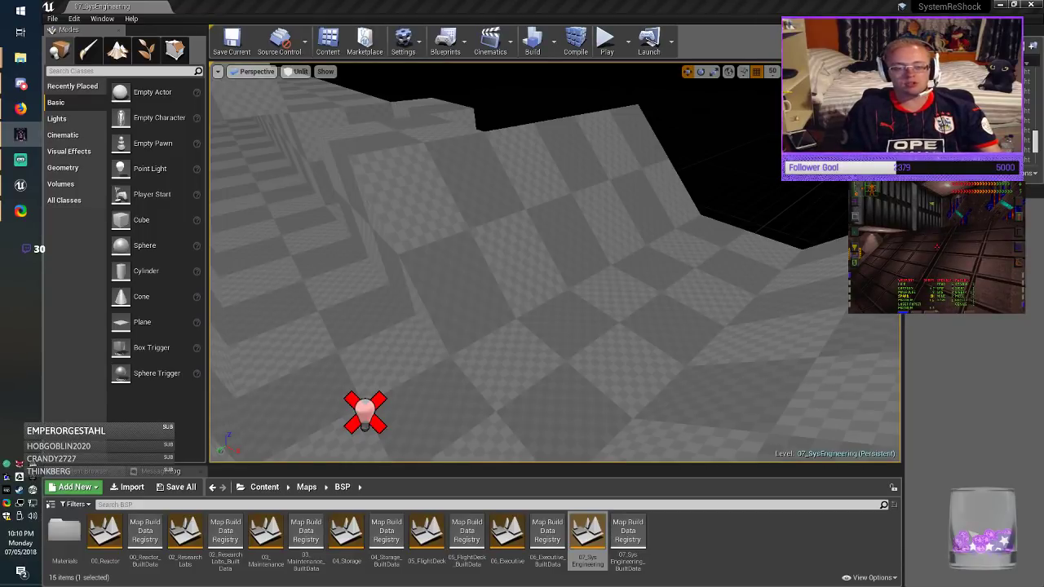
key(alt+Tab)
Step: Play the SysEngineering level in the viewport from the default player start, and stop the session
right_drag(539, 261, 677, 326)
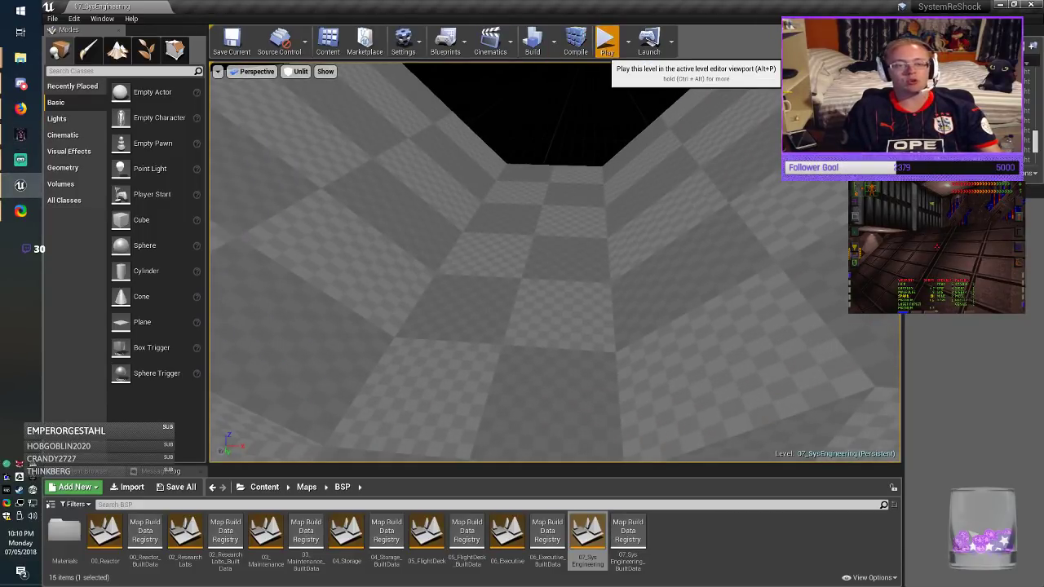
click(607, 41)
click(554, 263)
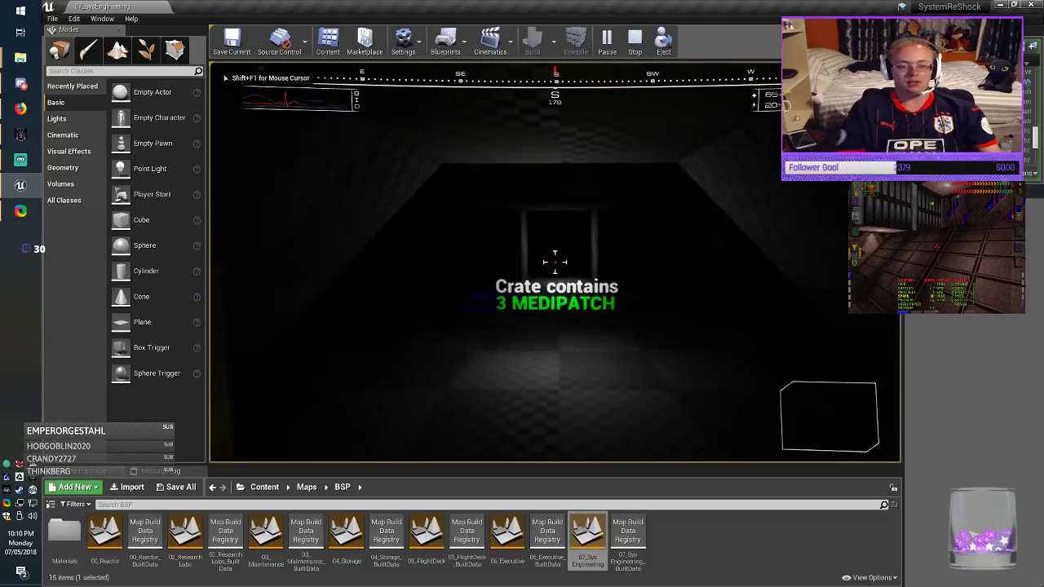
key(Escape)
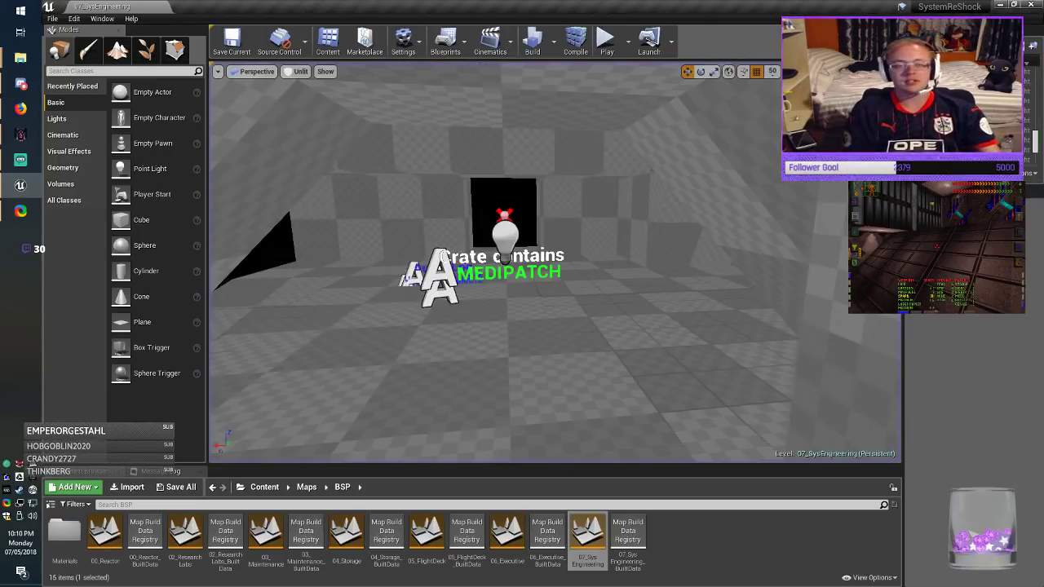
Step: Set play sessions to spawn the player at the current camera location, with the camera facing along the sloped corridor
click(629, 40)
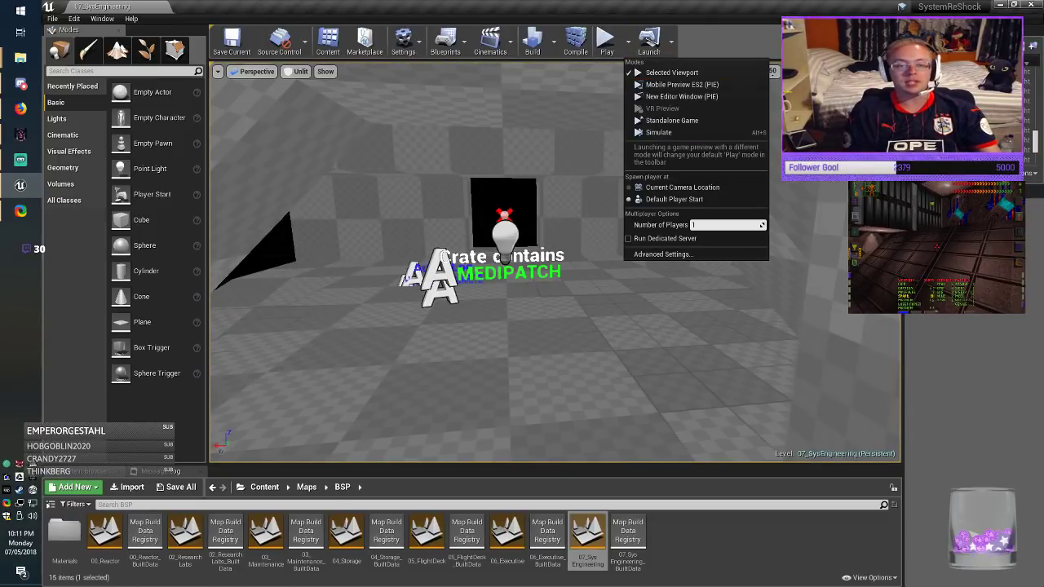
click(682, 187)
right_drag(620, 245, 783, 261)
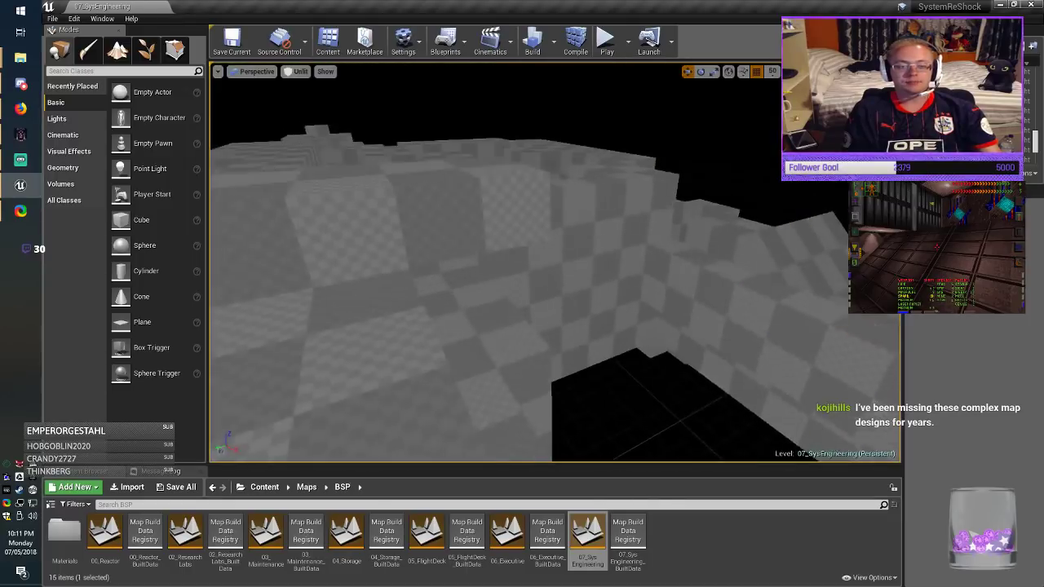
right_drag(555, 261, 612, 265)
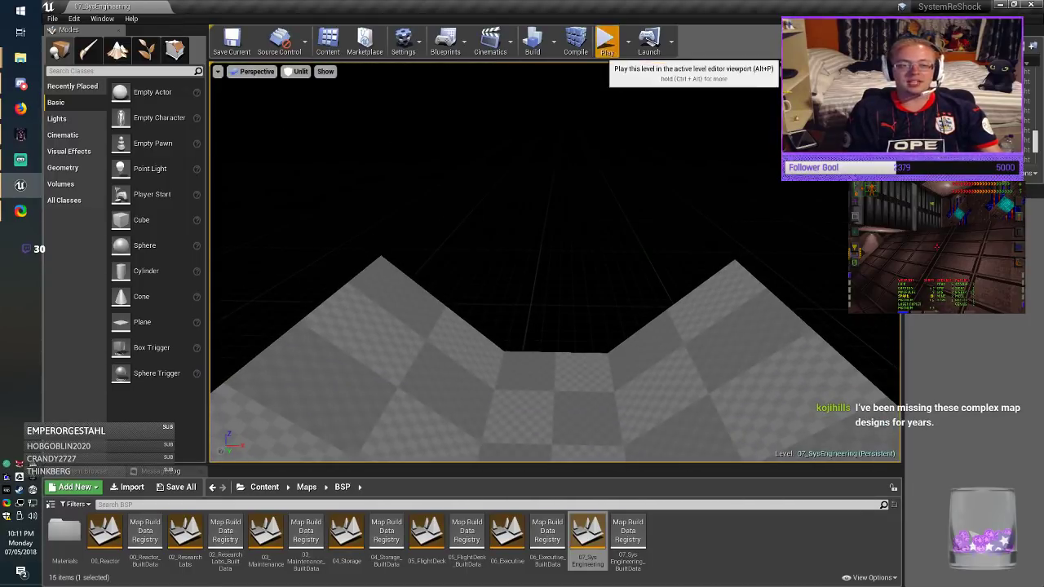
Step: Play the SysEngineering level from the current camera location, walk around the sloped corridor, and stop the session
click(607, 41)
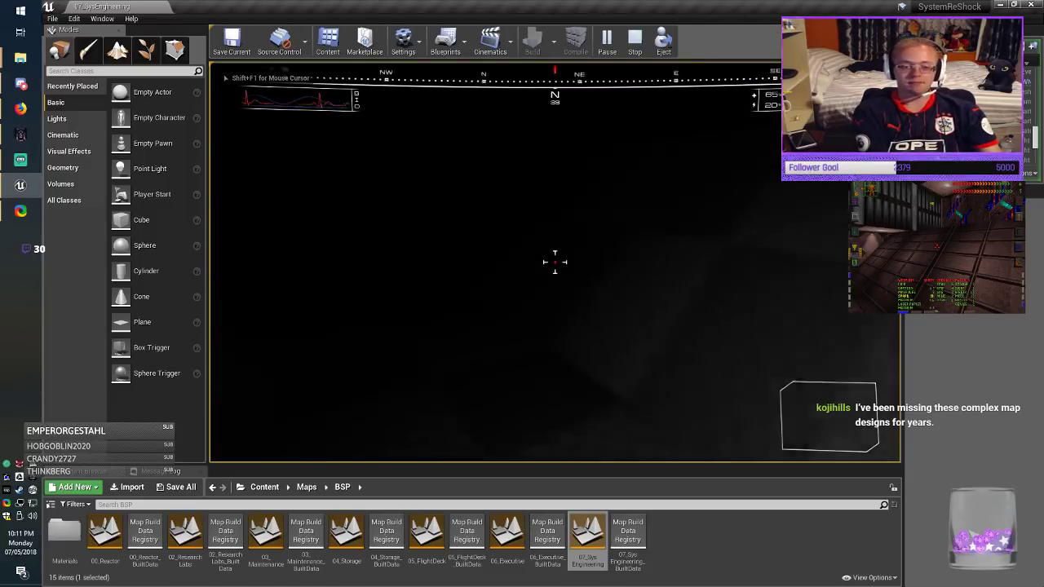
key(w)
key(w)
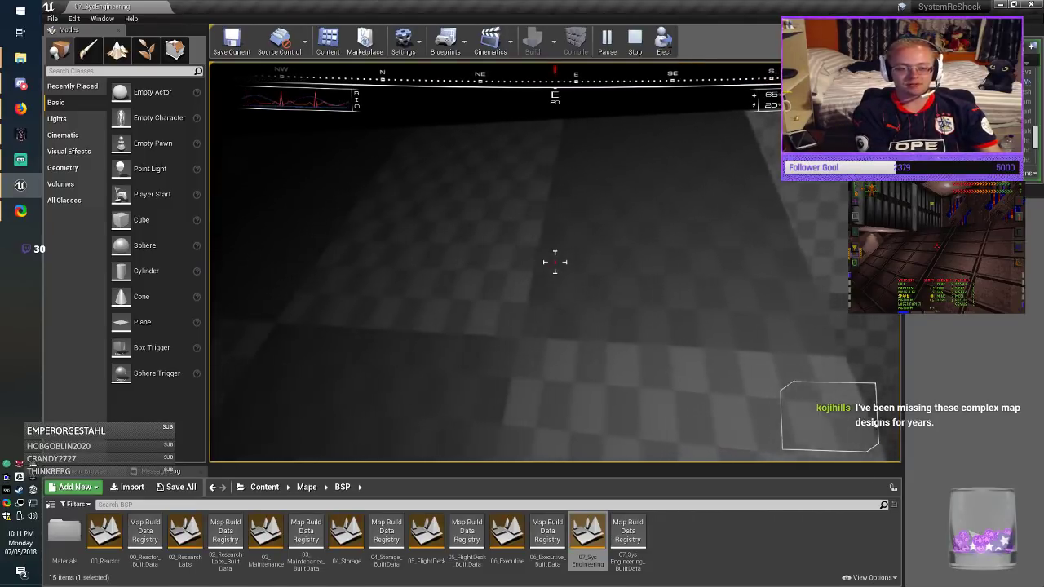
key(w)
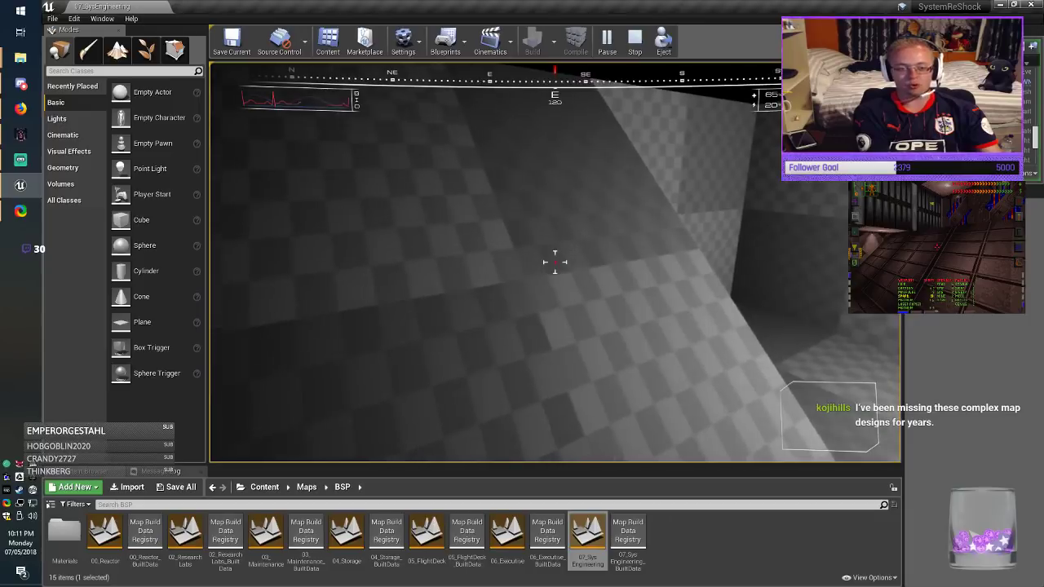
key(w)
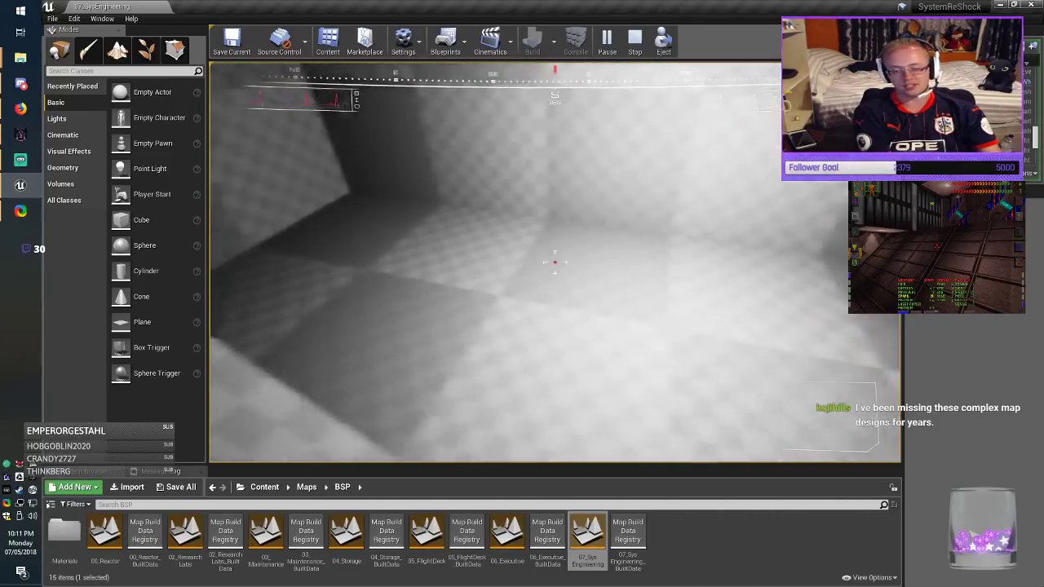
key(w)
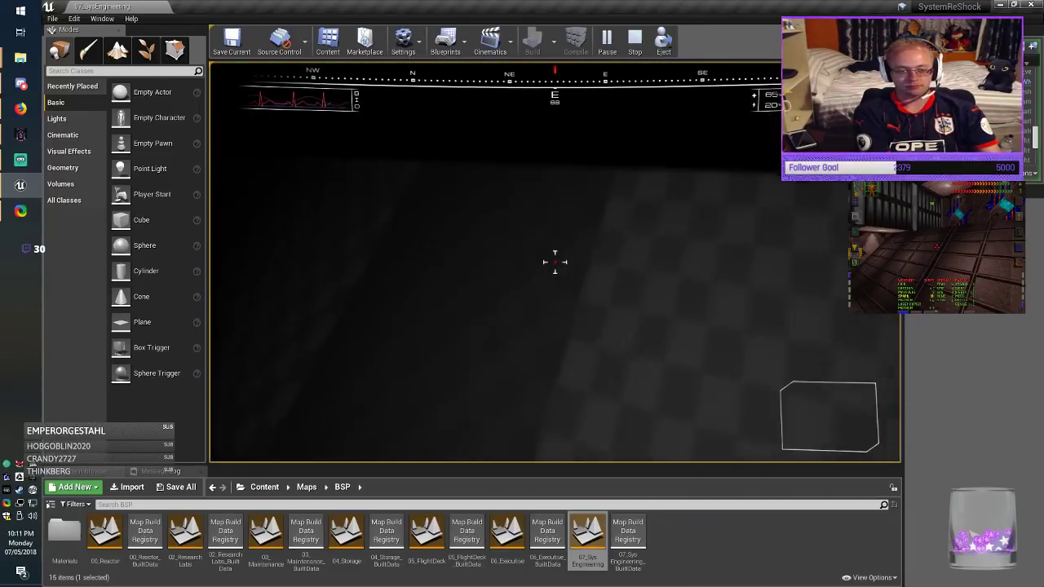
key(Escape)
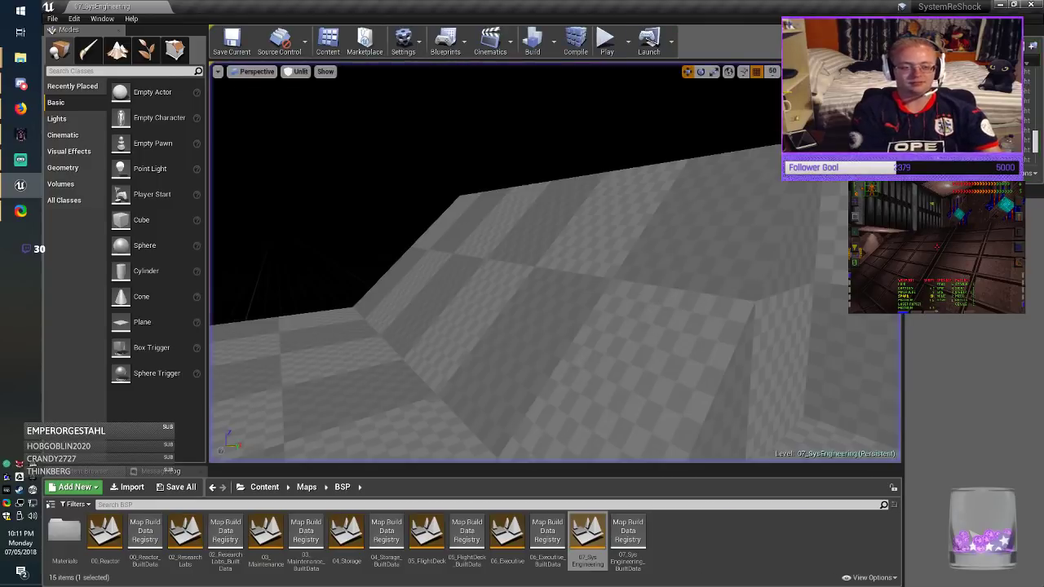
Step: Duplicate the box brush beside the slope and place the copy on top of the sloped wall
right_drag(555, 262, 489, 286)
key(s)
key(w)
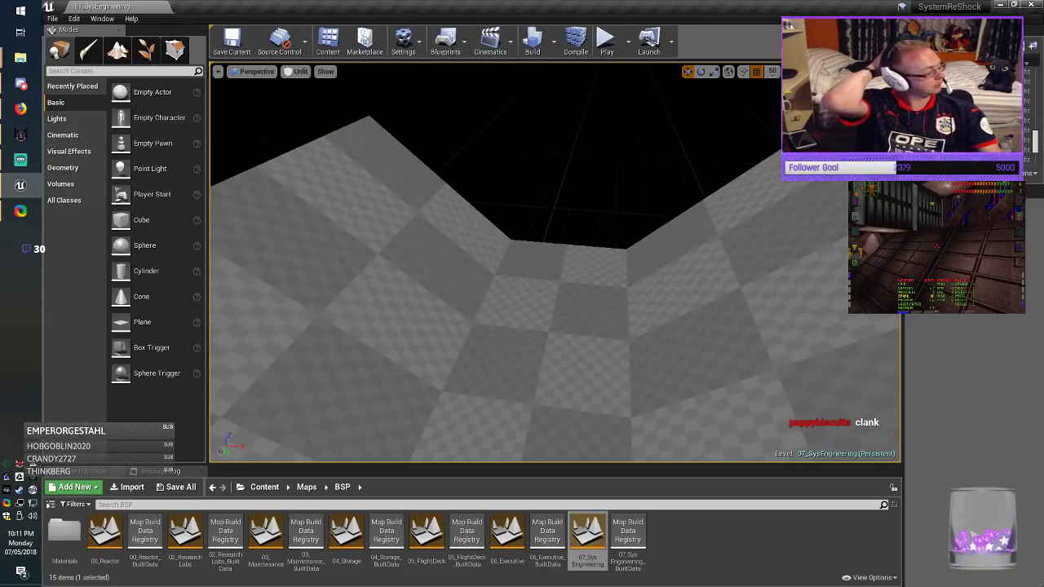
right_drag(489, 286, 505, 204)
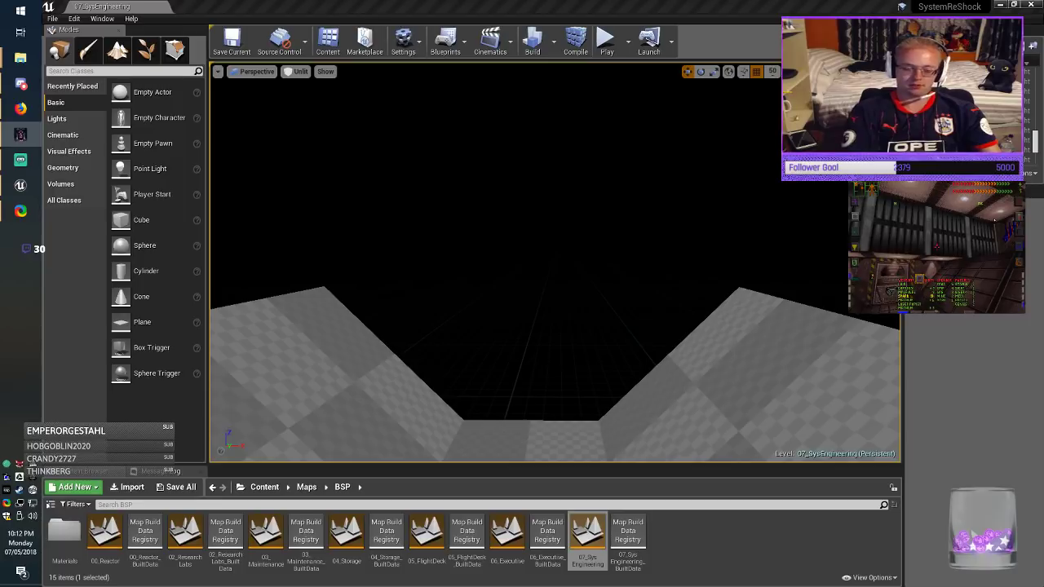
right_drag(555, 263, 673, 273)
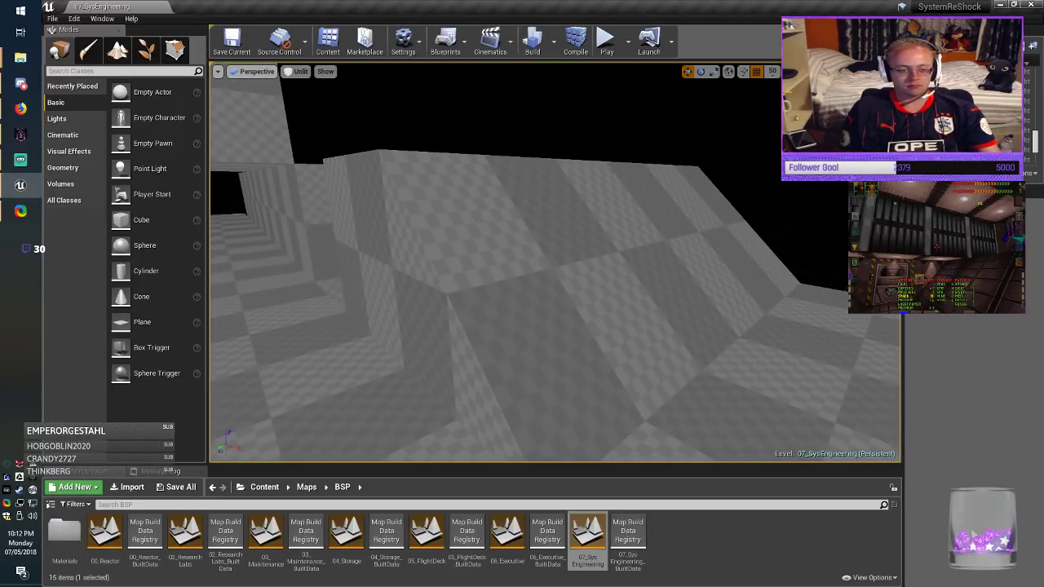
click(368, 245)
right_drag(368, 245, 358, 196)
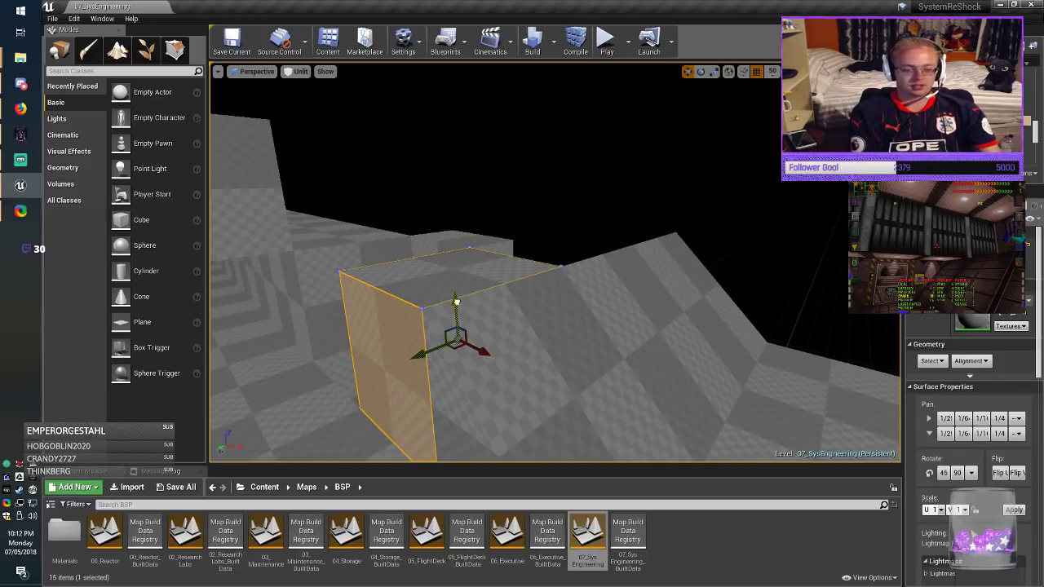
alt+drag(456, 302, 469, 133)
drag(471, 192, 528, 179)
mouse_move(528, 180)
right_down()
mouse_move(482, 186)
mouse_move(506, 184)
right_up()
Step: Set the Y size of the copied box brush on the sloped wall to 600
click(957, 339)
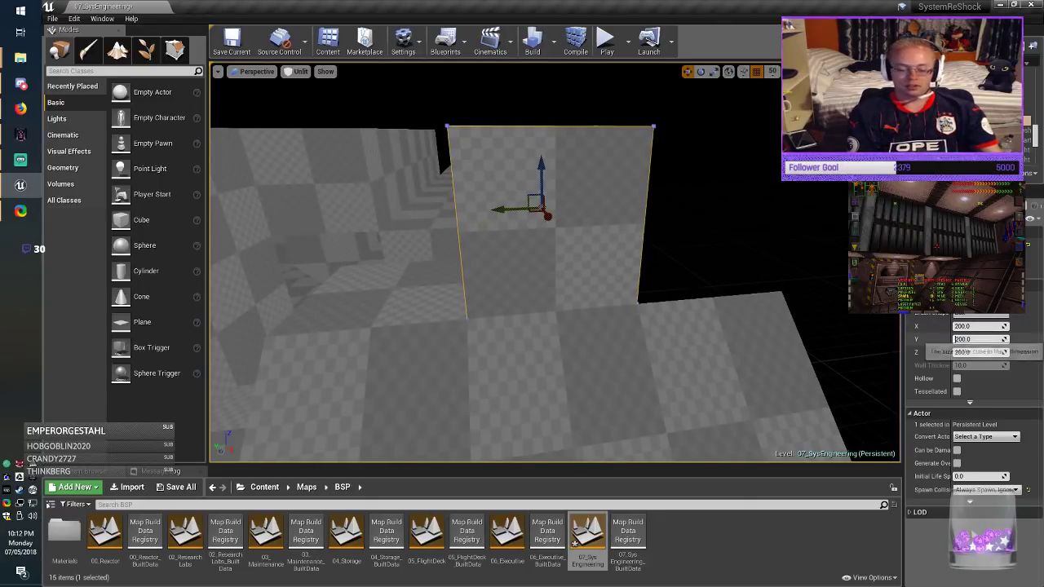
key(BackSpace)
text(67)
key(Return)
click(959, 339)
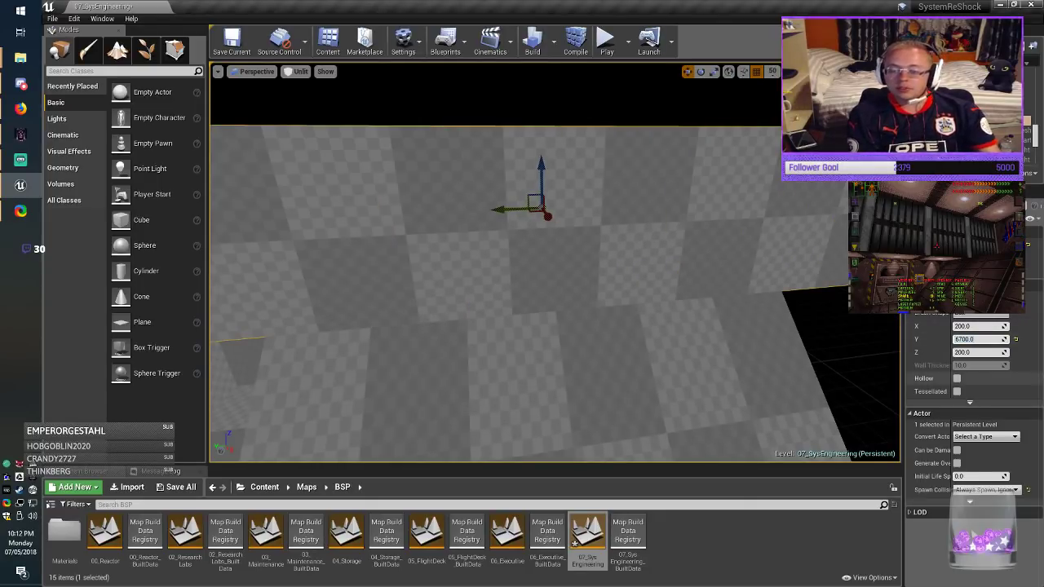
key(Return)
Step: Duplicate the long 1000-unit wall brush and move the copy along X to continue the wall above the slope
mouse_move(555, 269)
right_down()
mouse_move(489, 269)
mouse_move(571, 268)
right_up()
click(392, 183)
mouse_move(392, 184)
right_down()
mouse_move(375, 237)
mouse_move(490, 277)
mouse_move(415, 273)
right_up()
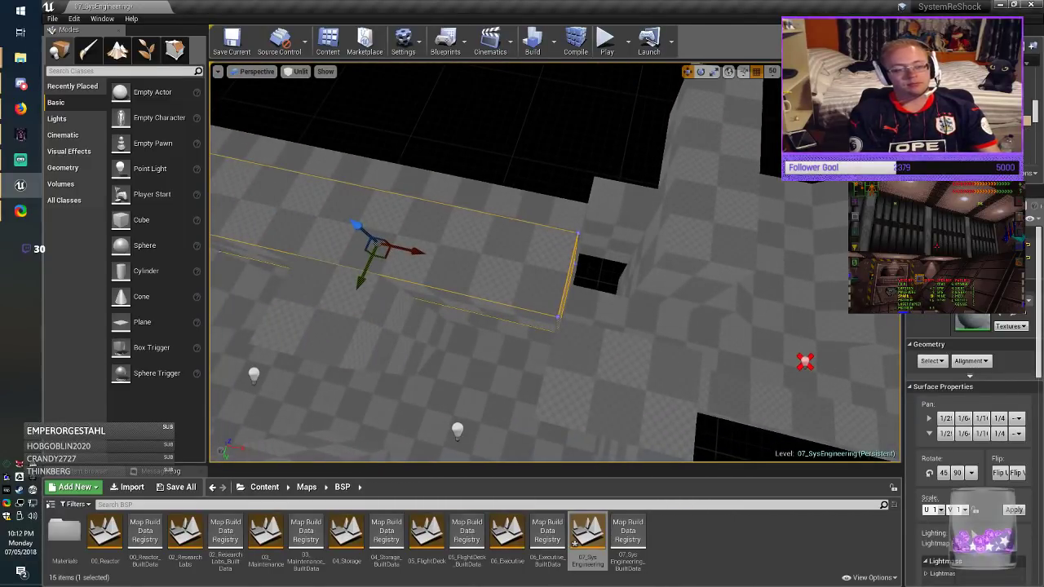
alt+drag(415, 251, 897, 360)
mouse_move(827, 290)
right_down()
mouse_move(604, 277)
mouse_move(522, 318)
mouse_move(440, 274)
mouse_move(367, 314)
mouse_move(285, 277)
mouse_move(407, 330)
mouse_move(281, 261)
mouse_move(481, 285)
mouse_move(734, 281)
mouse_move(889, 294)
right_up()
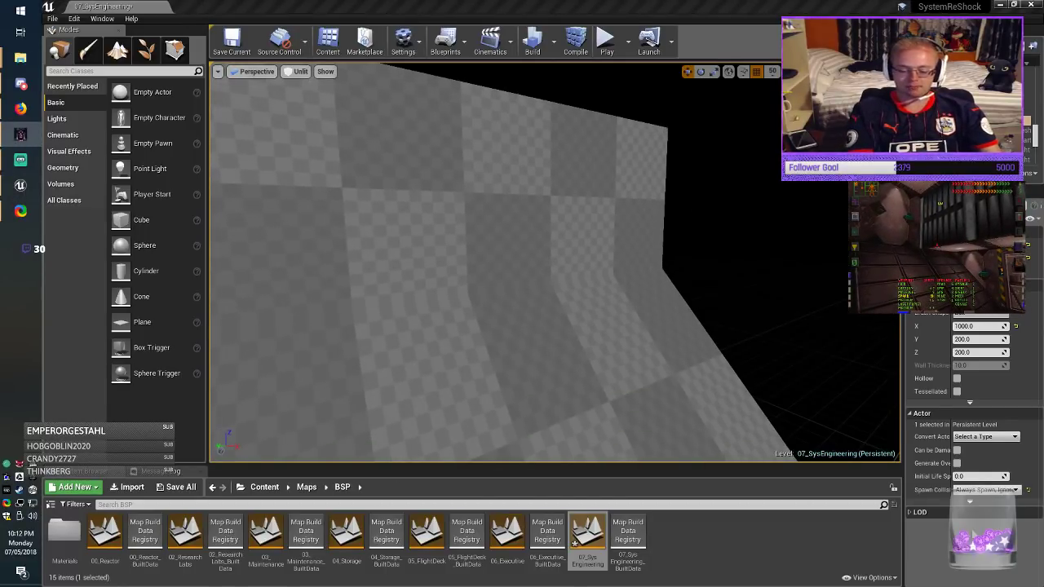
Step: Set the Y size of the 600-unit wall brush above the slope to 400
click(481, 204)
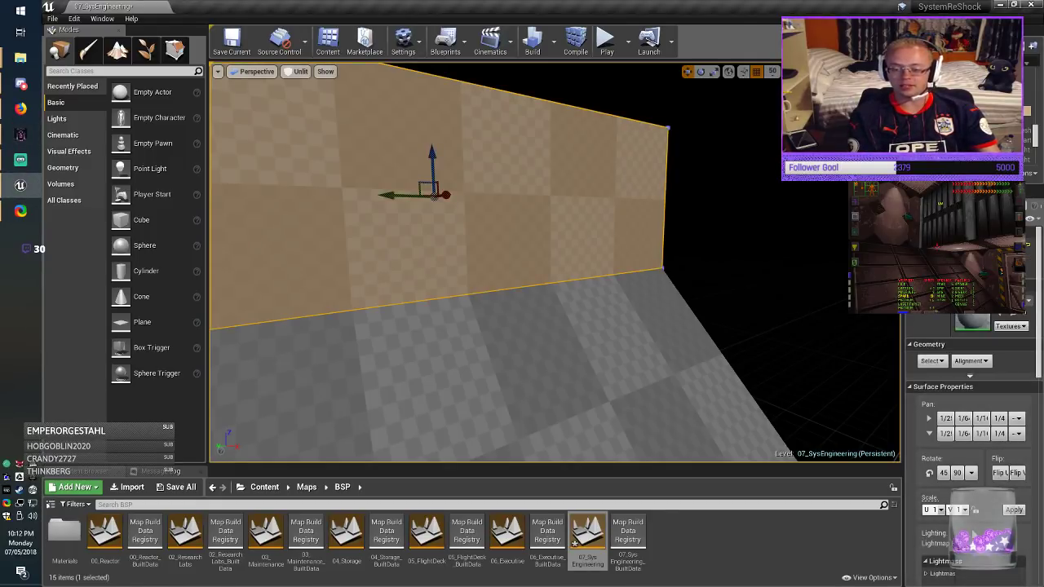
scroll(972, 534, down, 2)
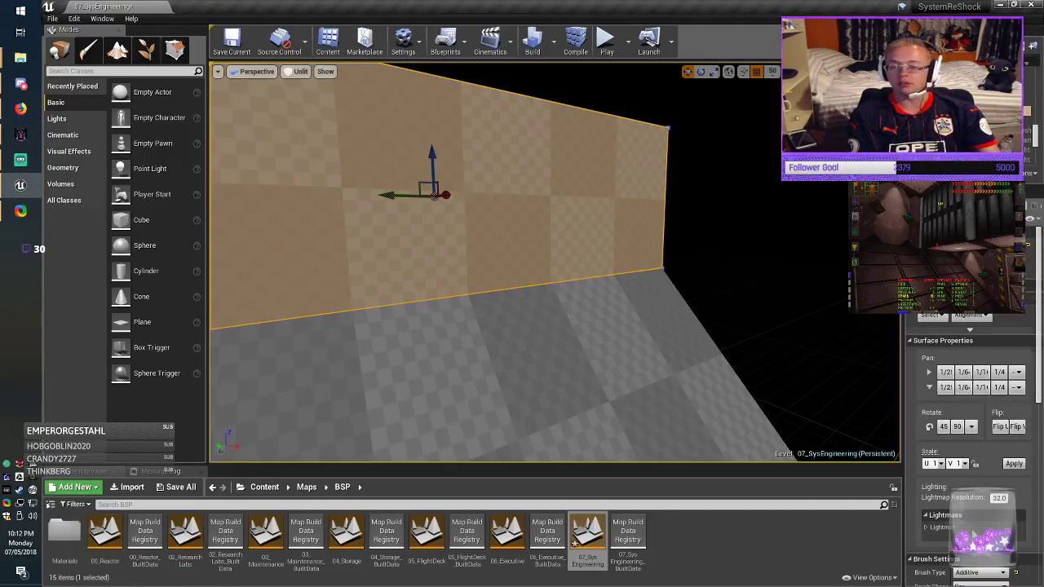
click(941, 341)
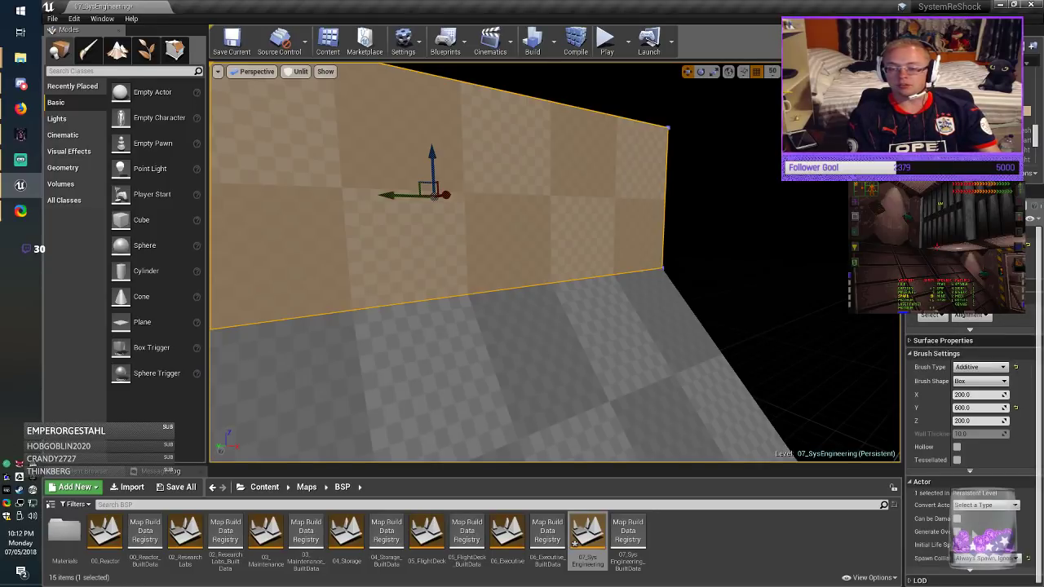
text(4)
key(Return)
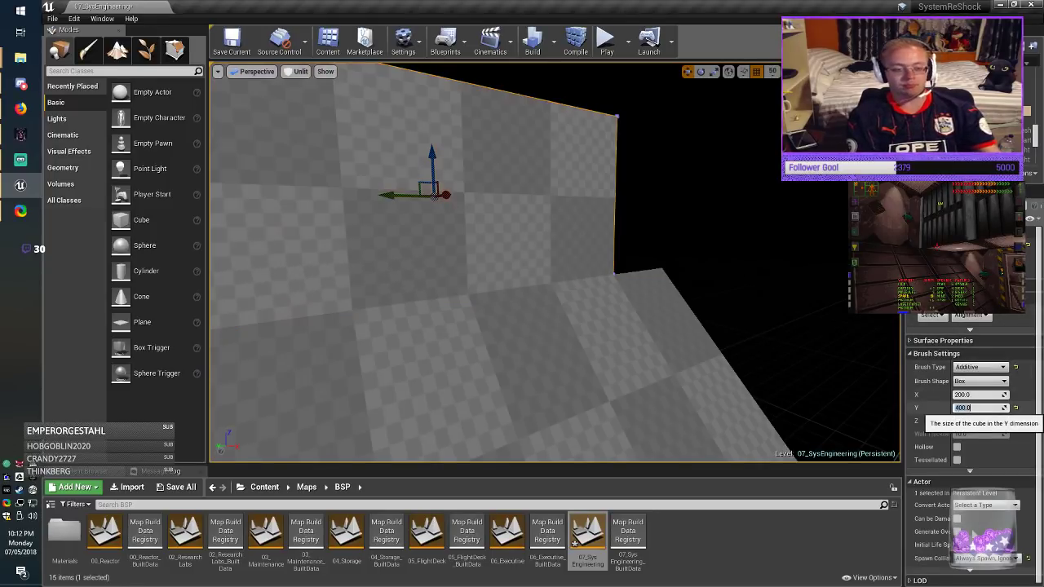
Step: Duplicate the 1000-unit wall brush across the corridor and position the copy above the opposite slope
mouse_move(653, 286)
right_down()
mouse_move(583, 295)
mouse_move(652, 269)
mouse_move(600, 270)
mouse_move(591, 343)
right_up()
click(318, 261)
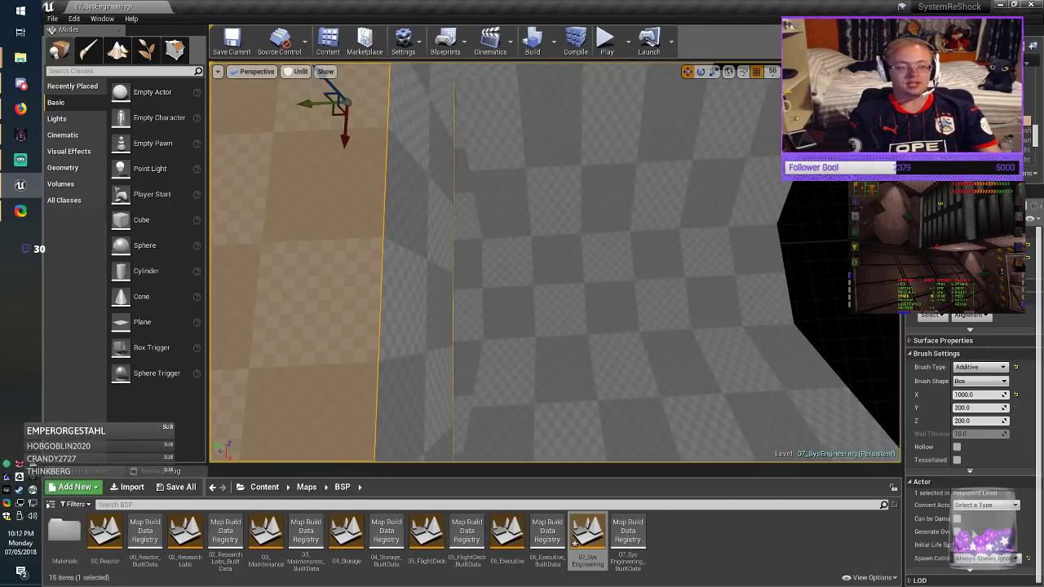
alt+drag(316, 104, 767, 97)
mouse_move(562, 261)
right_down()
mouse_move(575, 262)
mouse_move(583, 297)
mouse_move(571, 292)
right_up()
drag(530, 183, 775, 170)
drag(736, 201, 801, 272)
right_drag(801, 272, 808, 277)
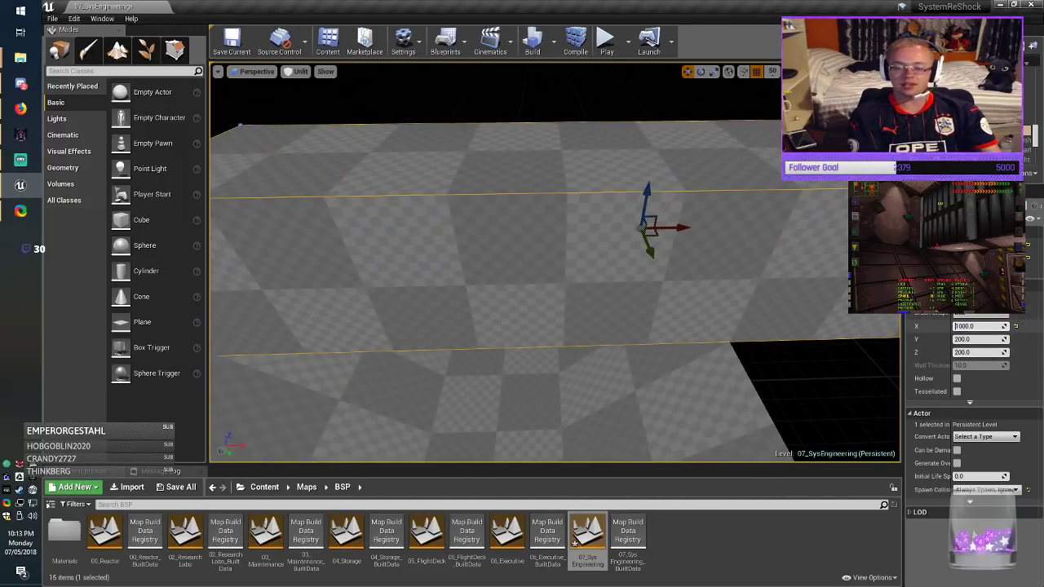
Step: Set the copied wall brush's X size to 800 and slide it along X to meet the edge of the adjoining slope
text(8)
key(Return)
right_drag(642, 278, 563, 265)
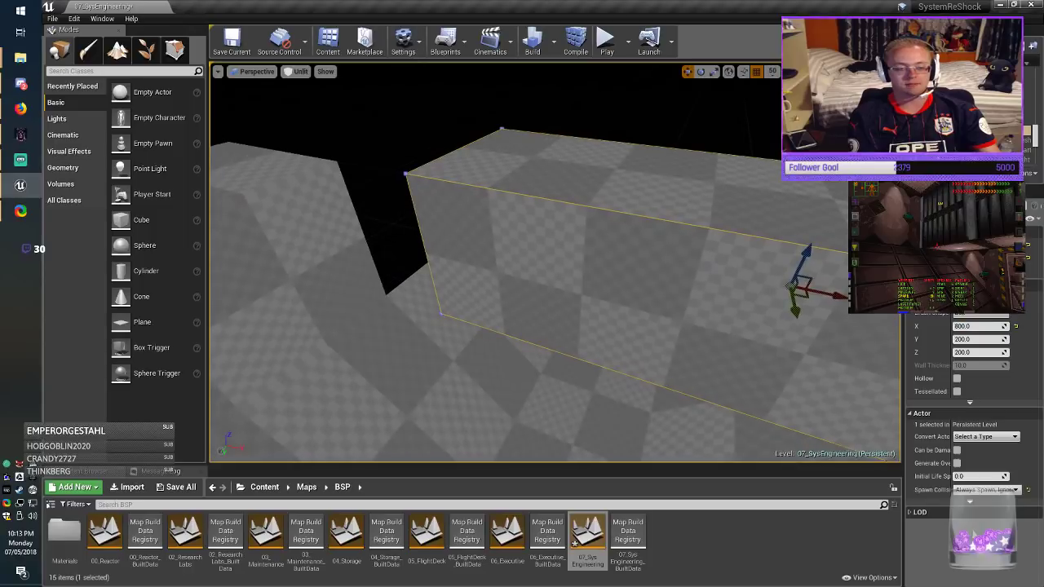
drag(831, 294, 755, 282)
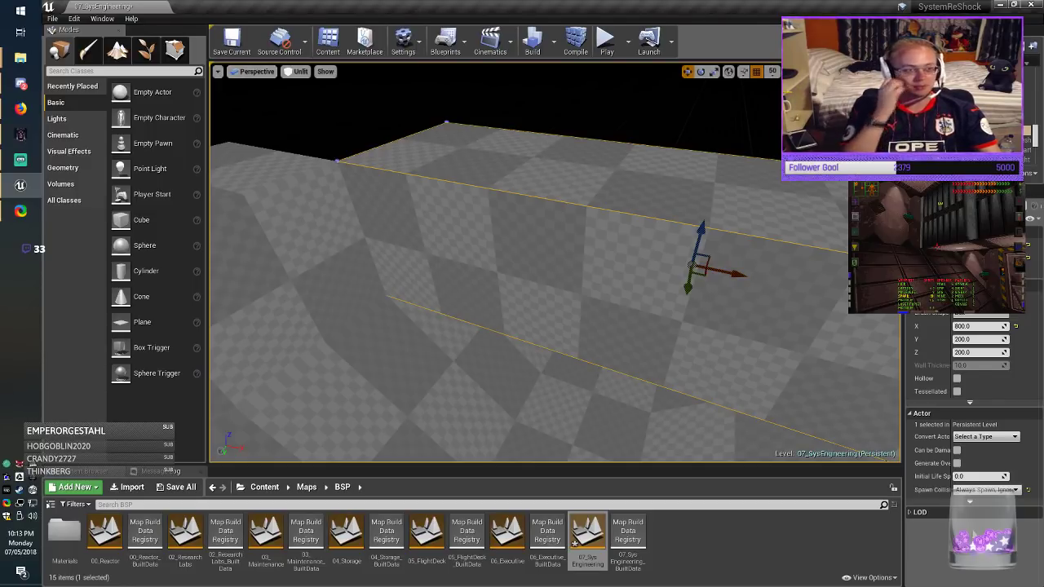
Step: Save the level and check the corridor ceiling in the System Shock game
click(232, 40)
mouse_move(554, 263)
right_down()
mouse_move(465, 232)
mouse_move(391, 278)
mouse_move(310, 249)
mouse_move(204, 265)
mouse_move(285, 256)
right_up()
key(alt+Tab)
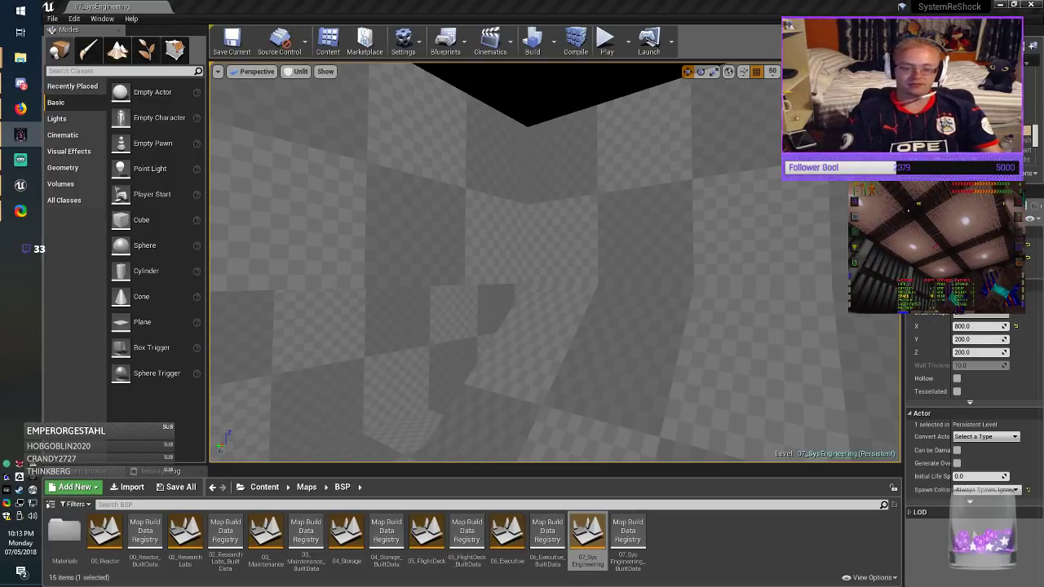
Step: Place the 400-unit box brush from the wall above the slope at ceiling height
click(706, 196)
mouse_move(706, 195)
right_down()
mouse_move(636, 269)
mouse_move(783, 245)
mouse_move(734, 220)
mouse_move(783, 196)
right_up()
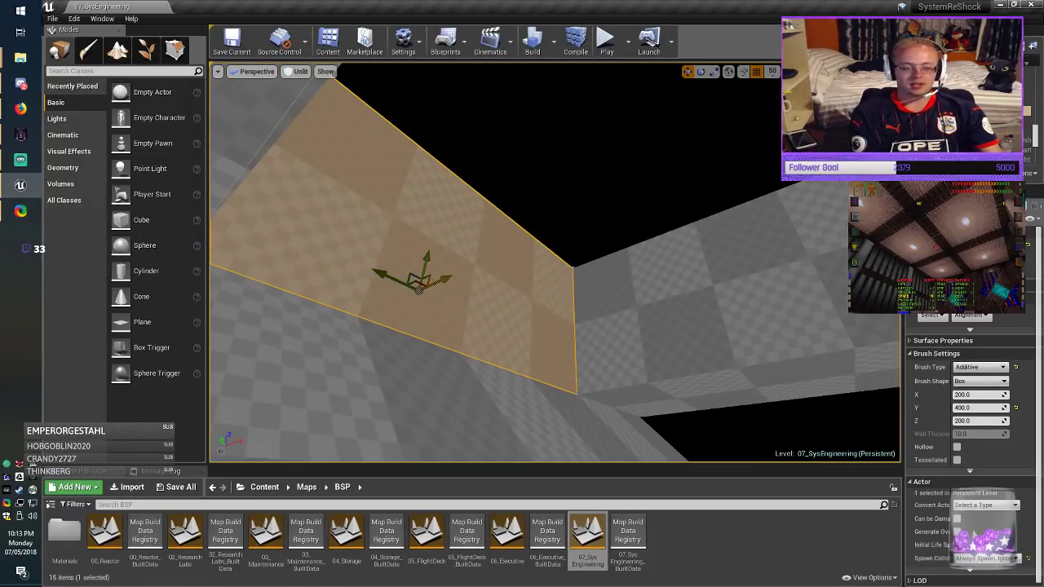
mouse_move(435, 261)
mouse_down()
mouse_move(598, 83)
mouse_move(564, 86)
mouse_up()
mouse_move(565, 86)
right_down()
mouse_move(522, 94)
mouse_move(473, 82)
mouse_move(501, 151)
right_up()
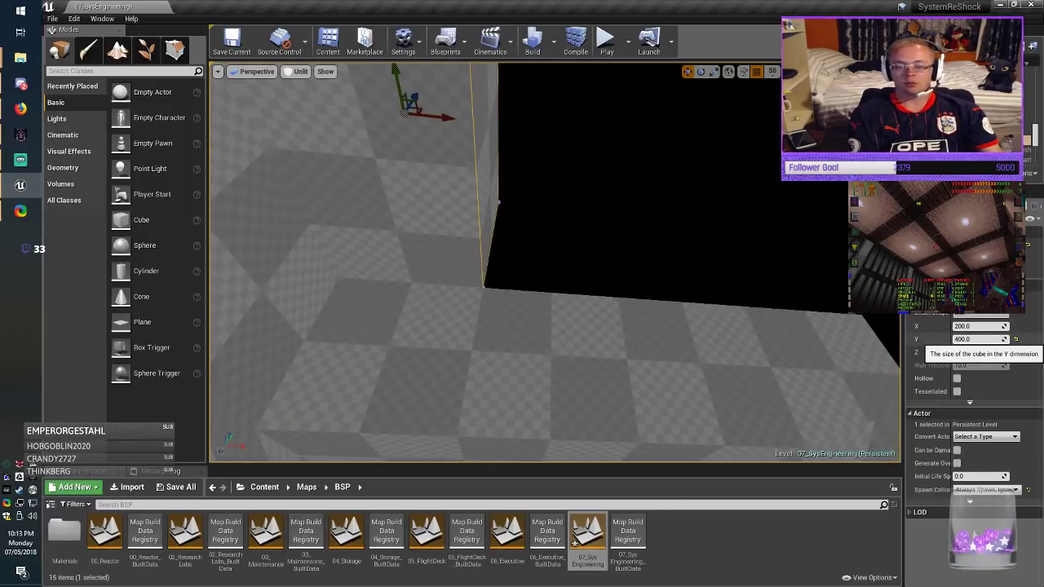
Step: Set the ceiling brush's X size to 800 and slide it along X to span the corridor
click(974, 339)
click(959, 326)
key(BackSpace)
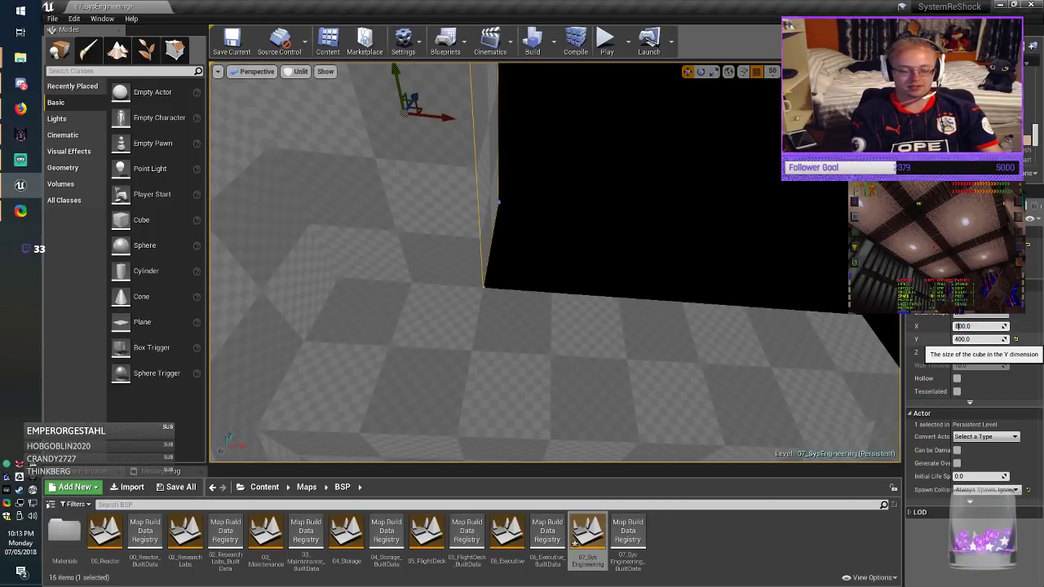
key(Return)
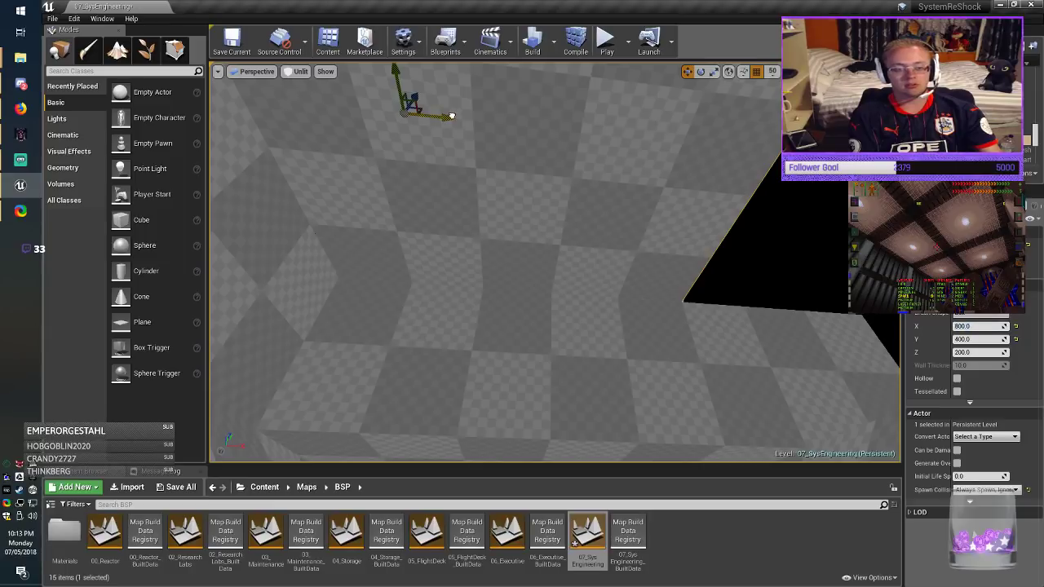
drag(451, 116, 690, 145)
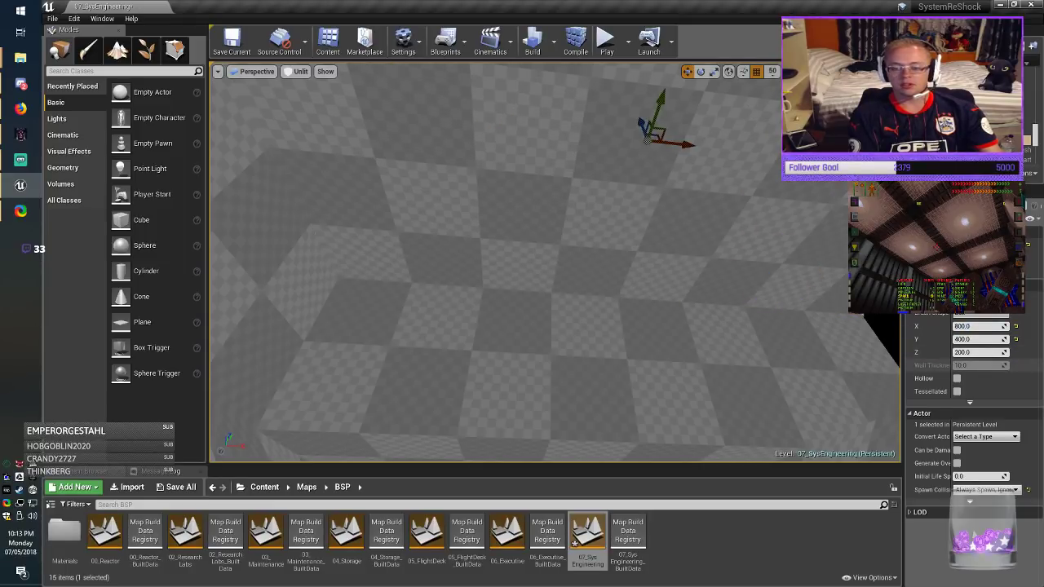
Step: Set the ceiling brush's Z size to 100, lower it onto the walls, and clear the selection
click(959, 352)
key(BackSpace)
text(1)
key(Return)
mouse_move(653, 302)
right_down()
mouse_move(718, 277)
mouse_move(783, 188)
mouse_move(619, 249)
right_up()
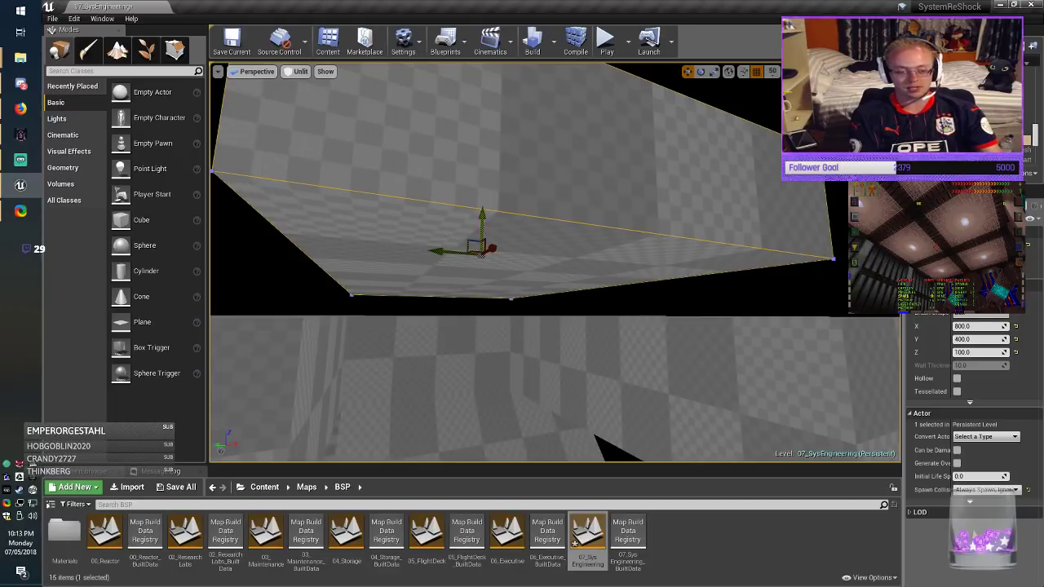
drag(482, 218, 481, 246)
key(Escape)
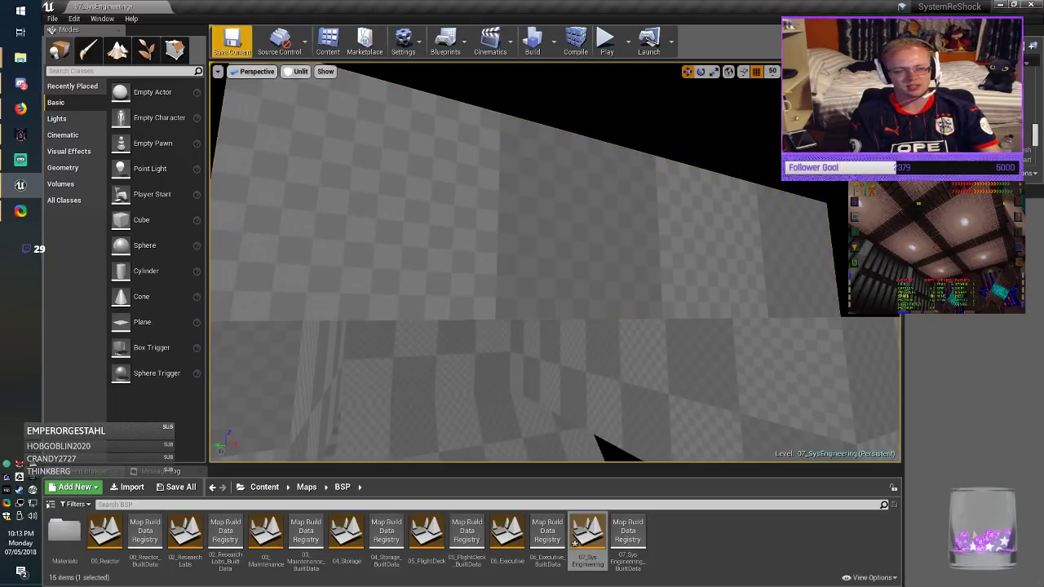
Step: Save the level, look over the adjoining rooms, and check the matching area in the System Shock game
click(232, 41)
right_drag(522, 261, 693, 253)
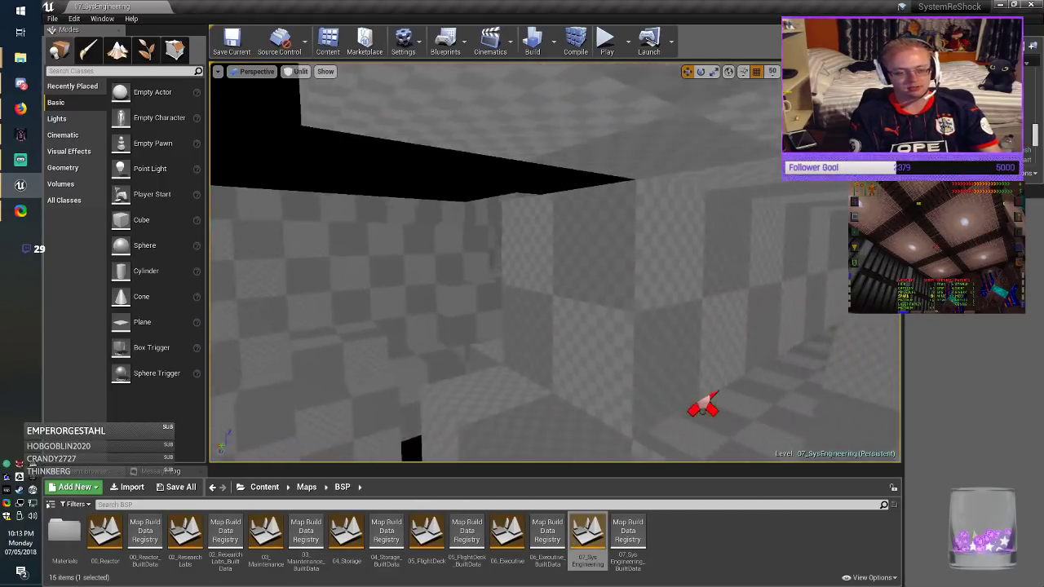
right_drag(555, 261, 448, 267)
key(alt+Tab)
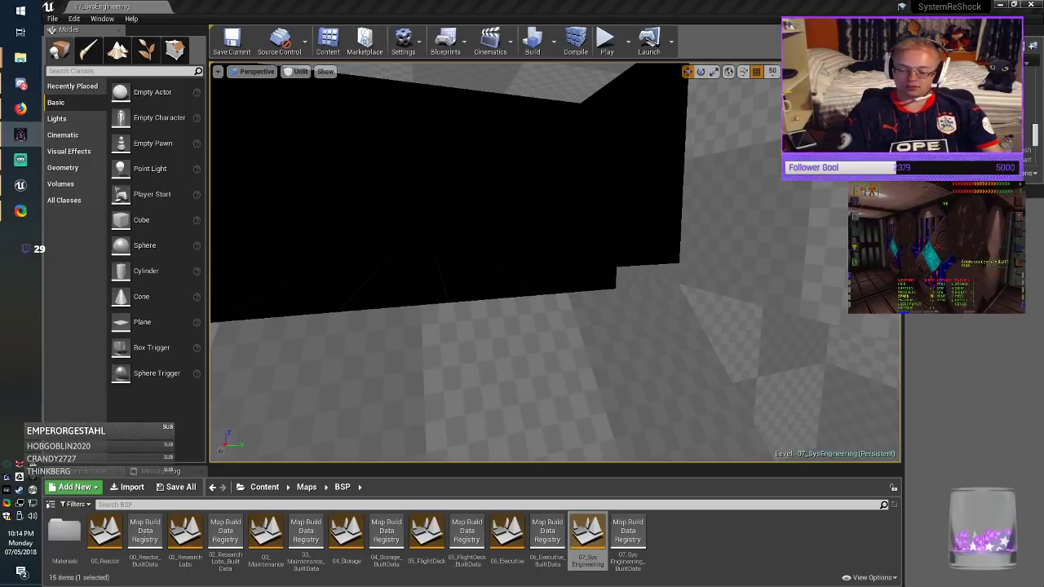
Step: Duplicate the 200 x 400 x 200 box brush and place the copy at the foot of the room's opposite walls
right_drag(555, 262, 338, 237)
click(557, 168)
mouse_move(557, 168)
right_down()
mouse_move(557, 184)
mouse_move(620, 261)
mouse_move(677, 302)
right_up()
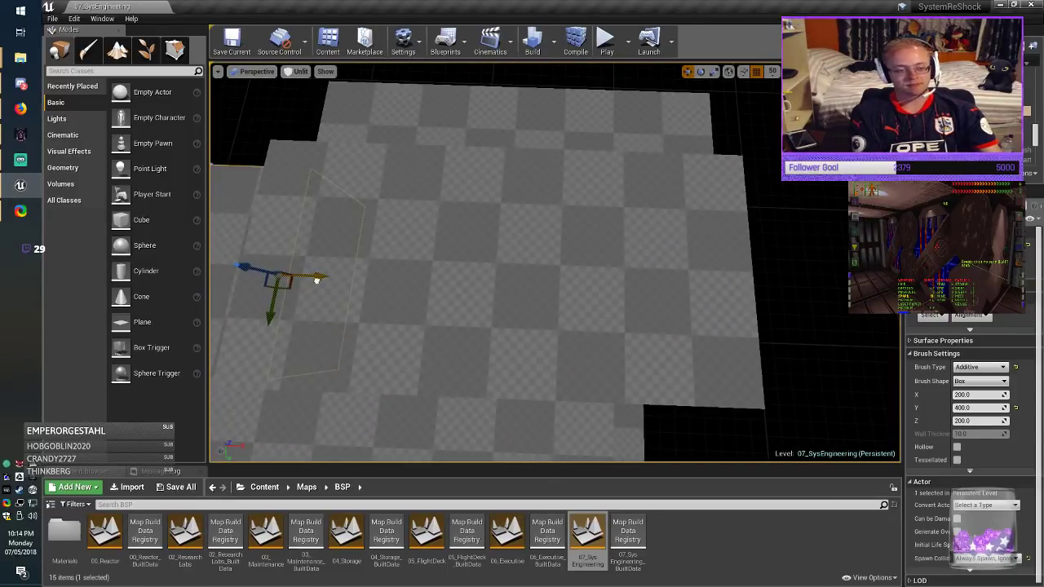
alt+drag(316, 280, 824, 246)
mouse_move(827, 247)
right_down()
mouse_move(885, 208)
mouse_move(978, 106)
right_up()
mouse_move(683, 203)
mouse_down()
mouse_move(649, 230)
mouse_move(673, 211)
mouse_up()
mouse_move(674, 211)
right_down()
mouse_move(676, 242)
mouse_move(692, 260)
mouse_move(480, 254)
right_up()
mouse_move(655, 186)
mouse_down()
mouse_move(499, 313)
mouse_move(489, 352)
mouse_up()
Step: Set the Z size of the copied brush at the foot of the walls to 100
mouse_move(489, 351)
right_down()
mouse_move(408, 367)
mouse_move(604, 363)
right_up()
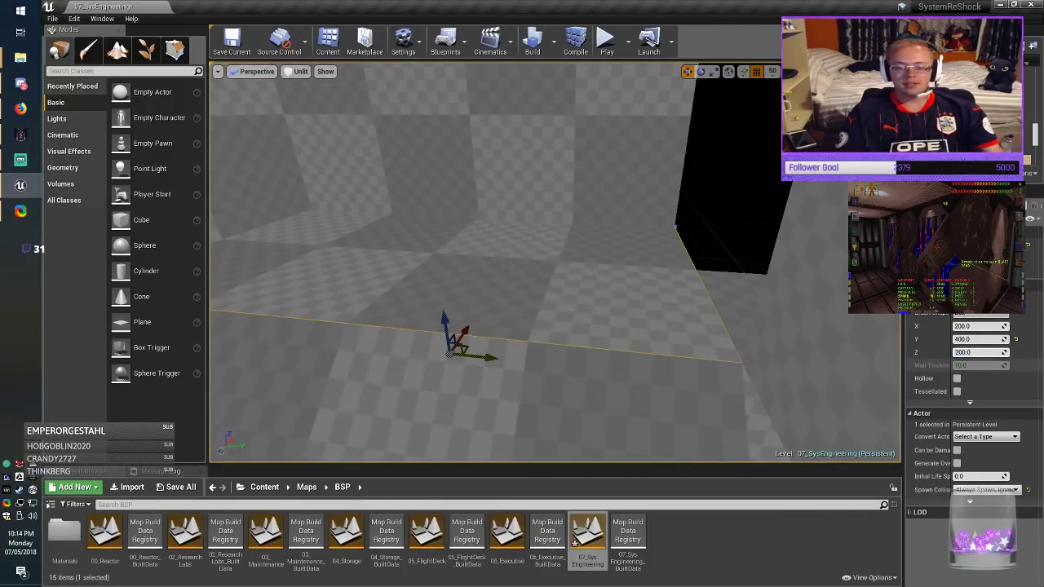
key(Return)
right_drag(555, 326, 486, 310)
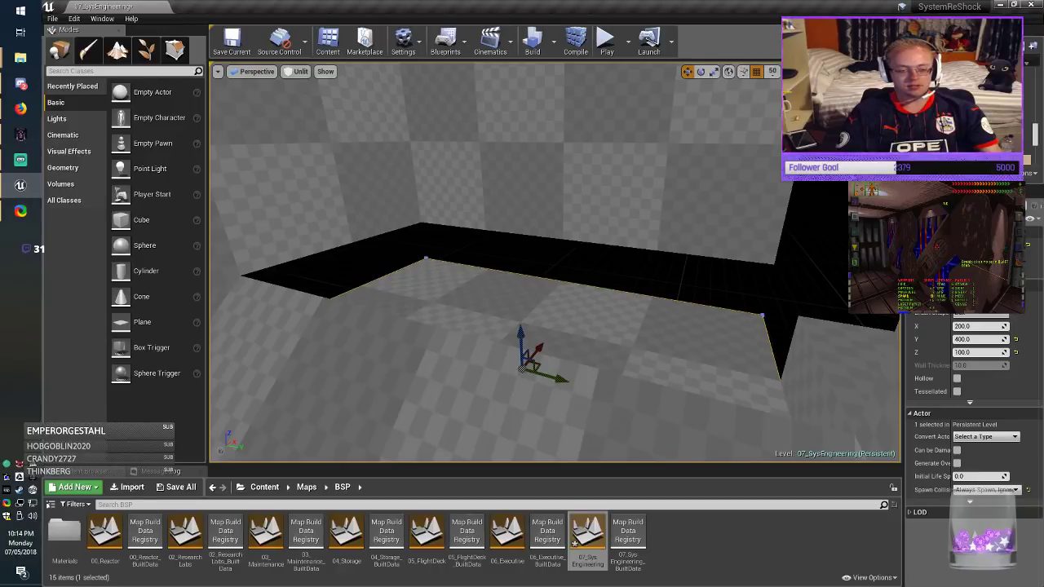
Step: Raise the 200 x 400 x 100 brush to close the gap at the foot of the walls, and save the level
drag(522, 340, 534, 293)
right_drag(533, 293, 552, 241)
key(s)
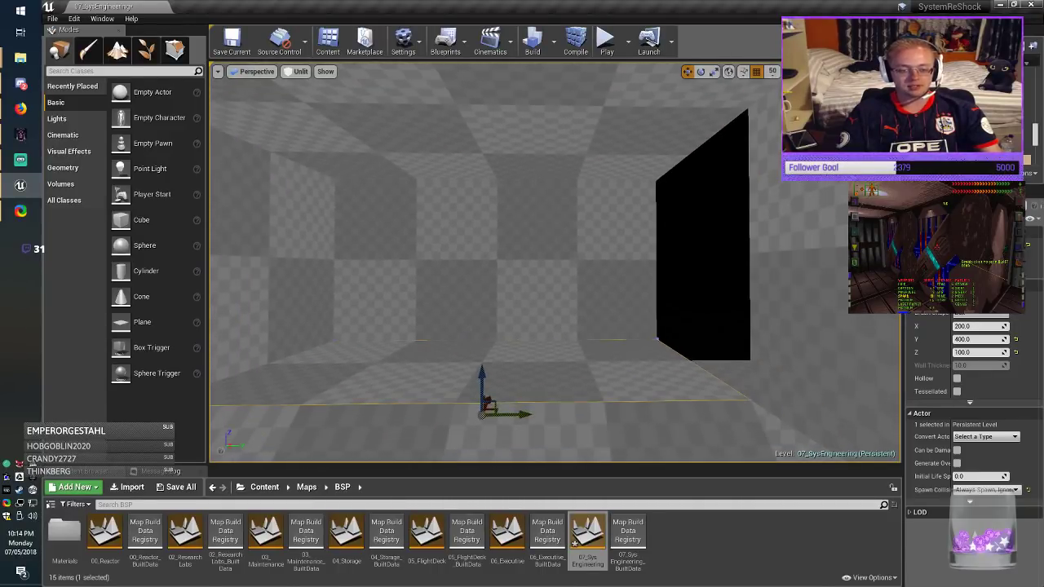
key(Escape)
click(231, 41)
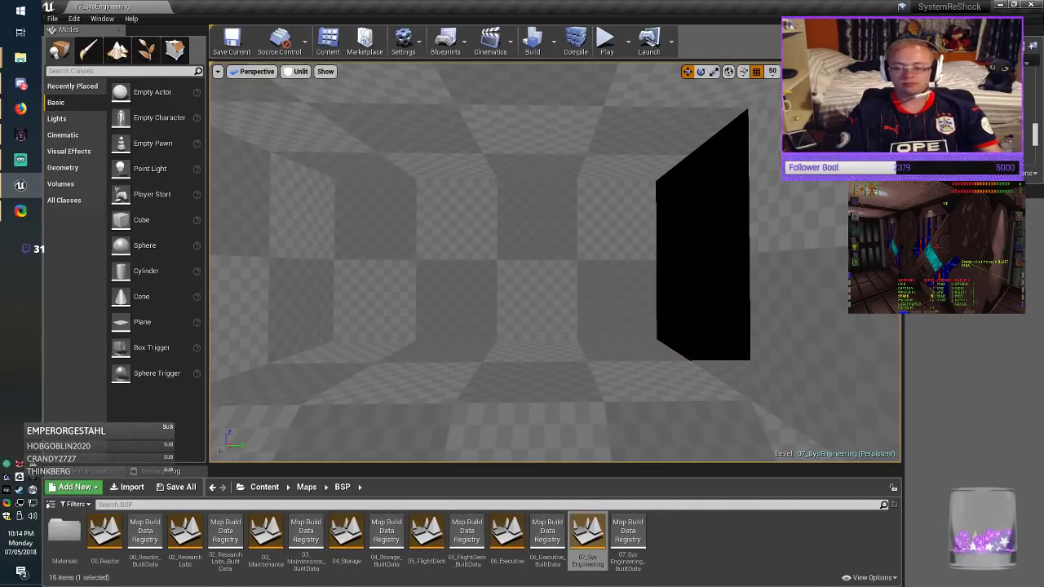
Step: Check the neighbouring corridor in the System Shock game and set the Y size of its floor brush to 1200
key(alt+Tab)
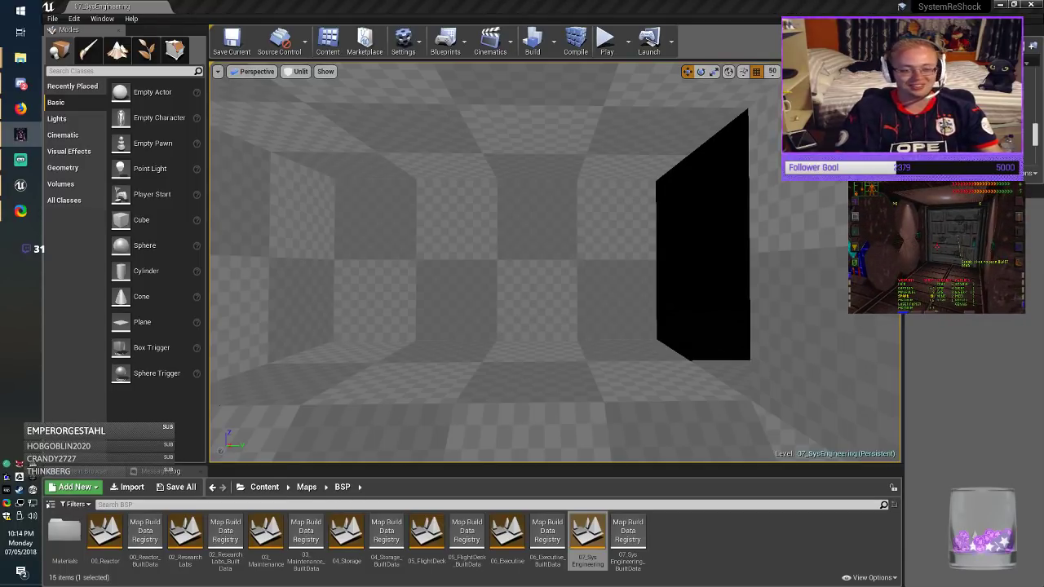
key(w)
right_drag(554, 261, 327, 327)
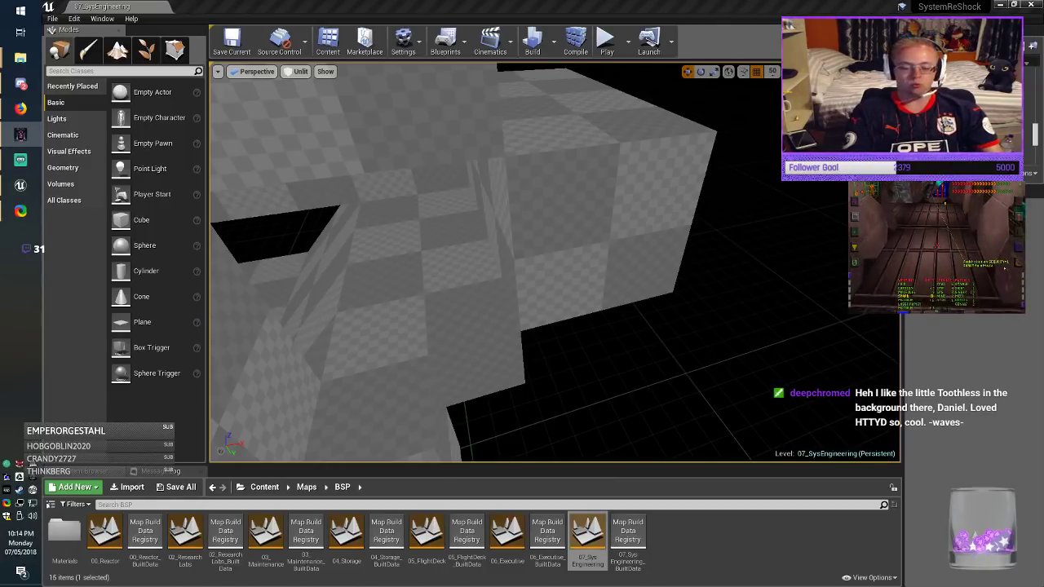
click(433, 277)
right_drag(433, 277, 530, 326)
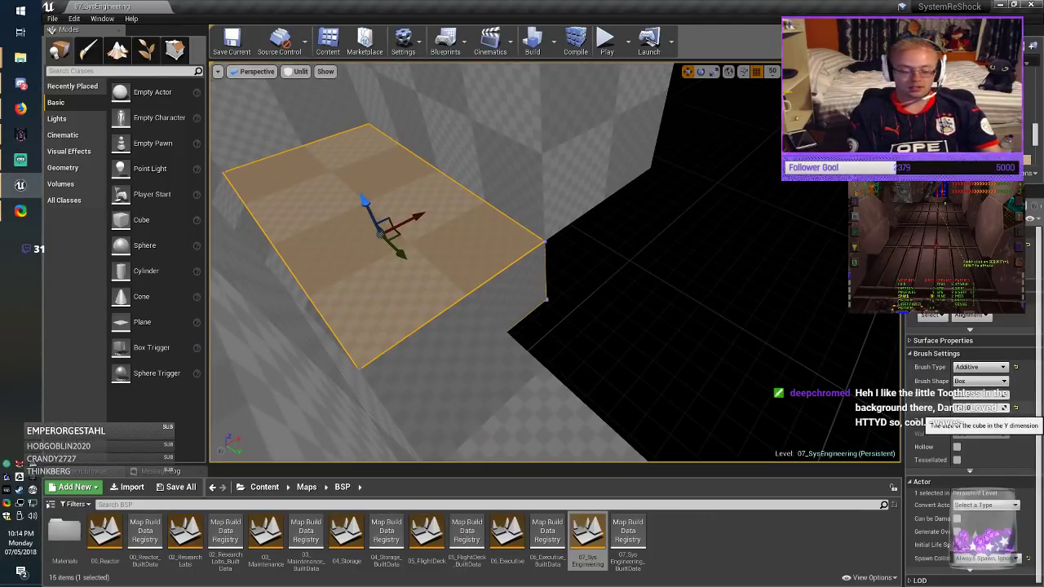
text(1000)
key(Return)
Step: Slide the lengthened floor brush along Y to line up with the corridor, clear the selection, and save the level
drag(401, 253, 728, 479)
mouse_move(653, 392)
right_down()
mouse_move(660, 441)
mouse_move(709, 444)
mouse_move(652, 441)
right_up()
mouse_move(548, 359)
mouse_down()
mouse_move(599, 404)
mouse_move(576, 377)
mouse_up()
key(Escape)
click(234, 45)
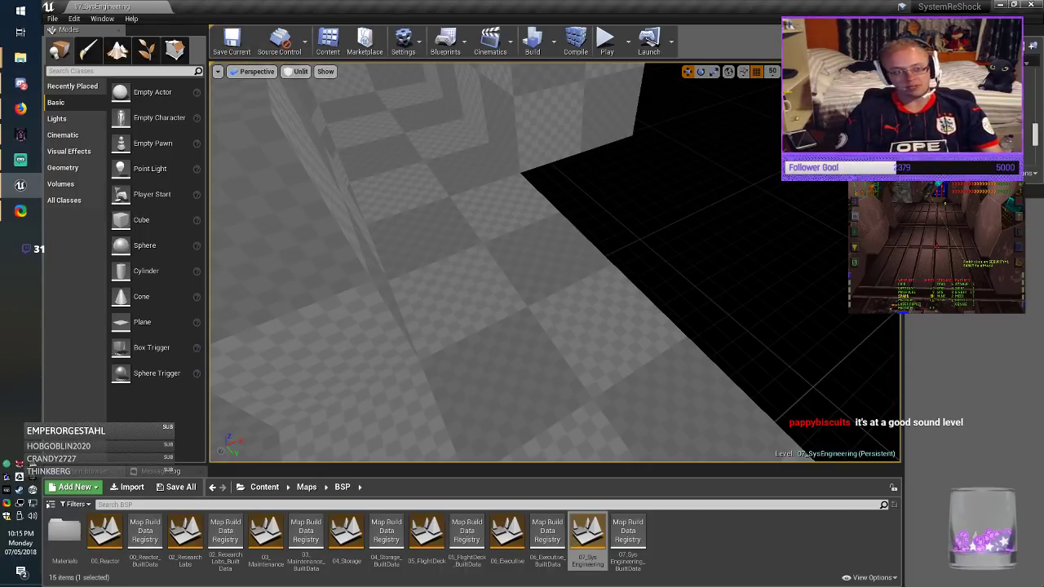
Step: Duplicate the 200 x 1200 x 100 corridor floor brush to its open side and set the copy's Y size to 200
right_drag(555, 277, 489, 216)
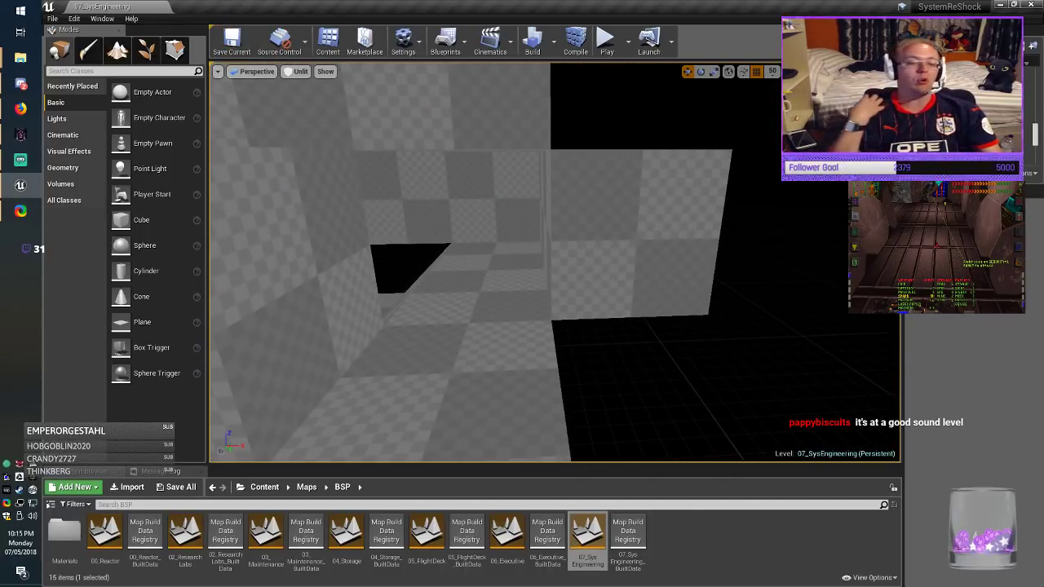
key(w)
right_drag(555, 261, 562, 303)
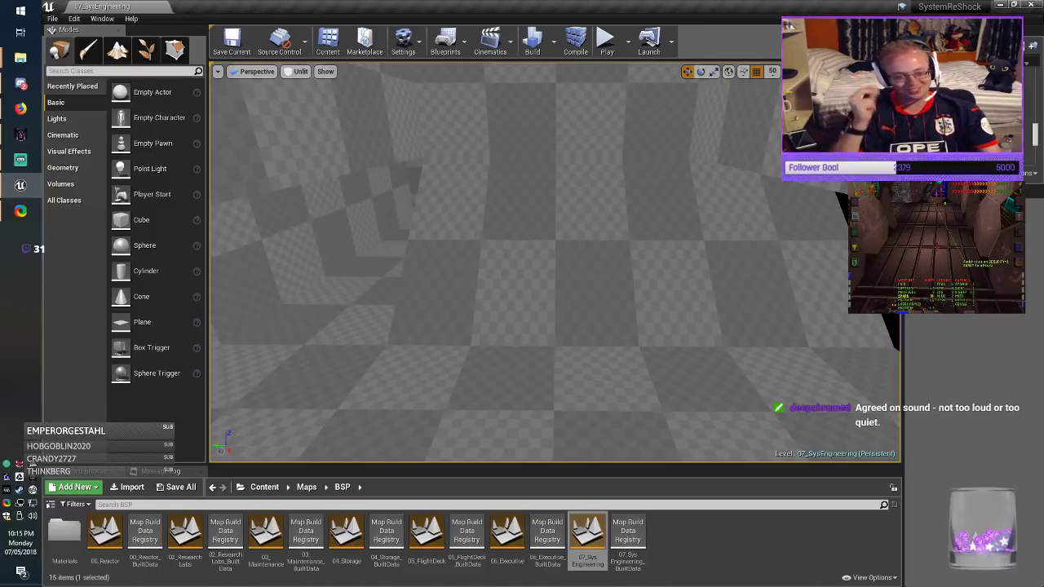
right_drag(555, 261, 559, 331)
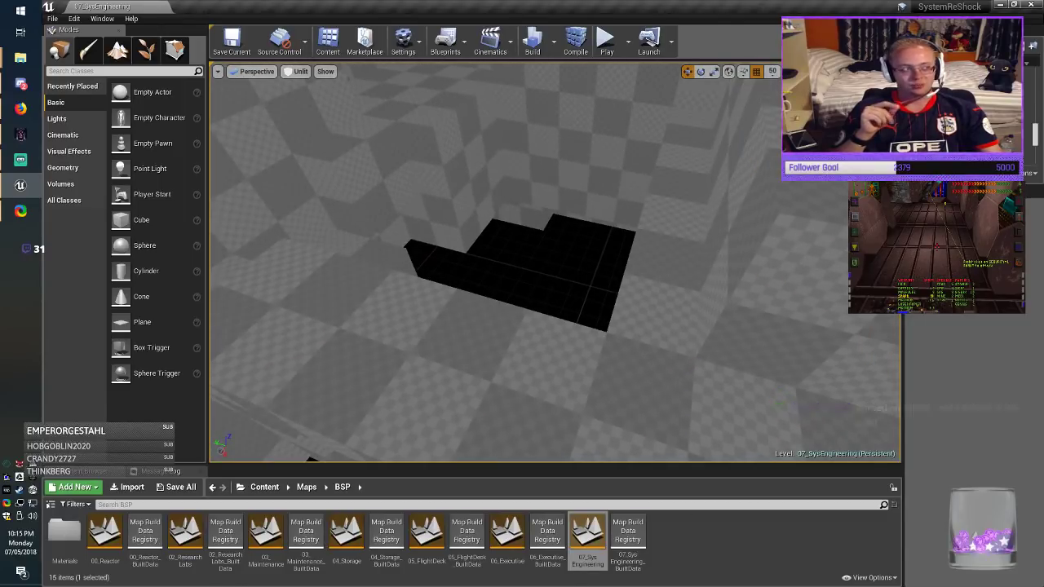
right_drag(555, 261, 750, 281)
click(542, 326)
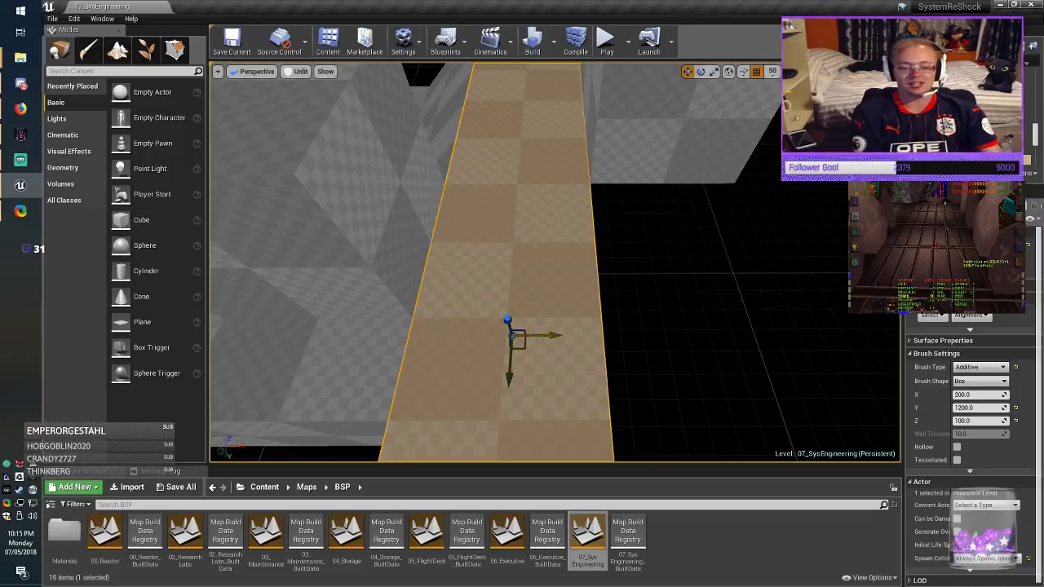
alt+drag(557, 335, 731, 335)
mouse_move(732, 335)
right_down()
mouse_move(832, 351)
mouse_move(860, 367)
right_up()
click(974, 340)
text(200)
key(Return)
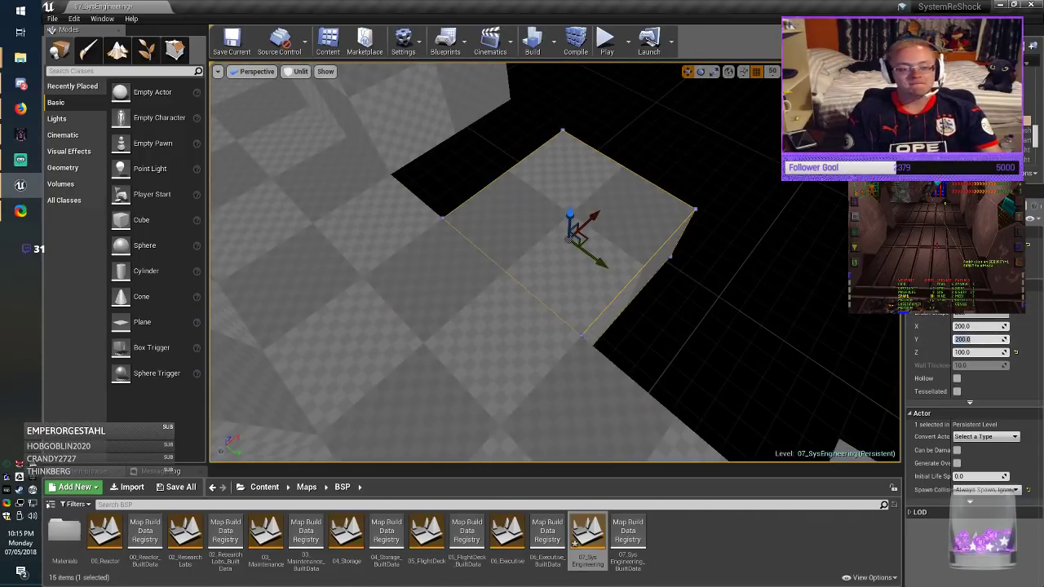
Step: Slide the small floor brush along Y against the end wall, clear the selection, and save the level
drag(596, 260, 535, 219)
key(Escape)
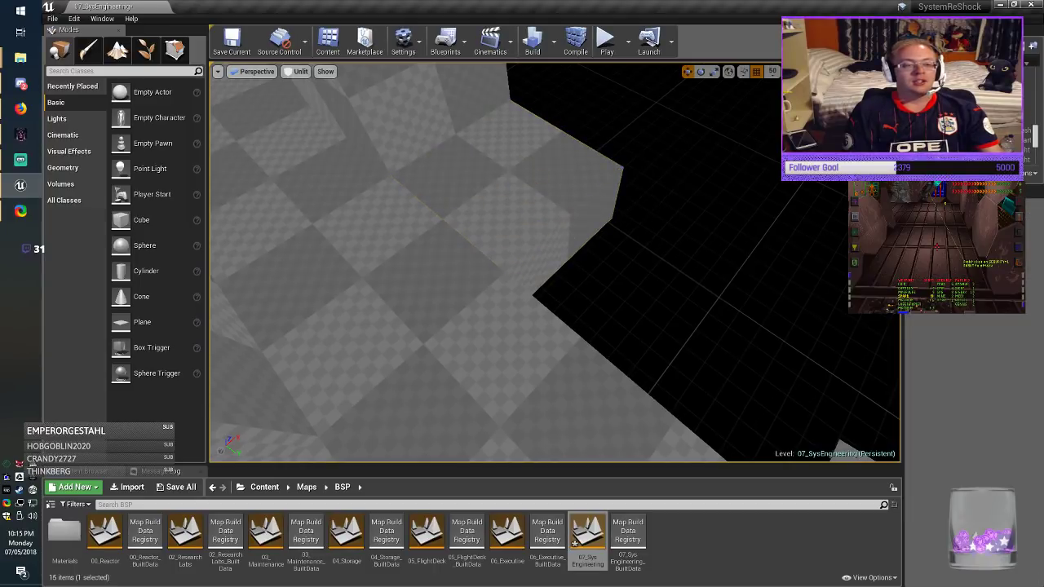
right_drag(535, 218, 424, 155)
click(232, 41)
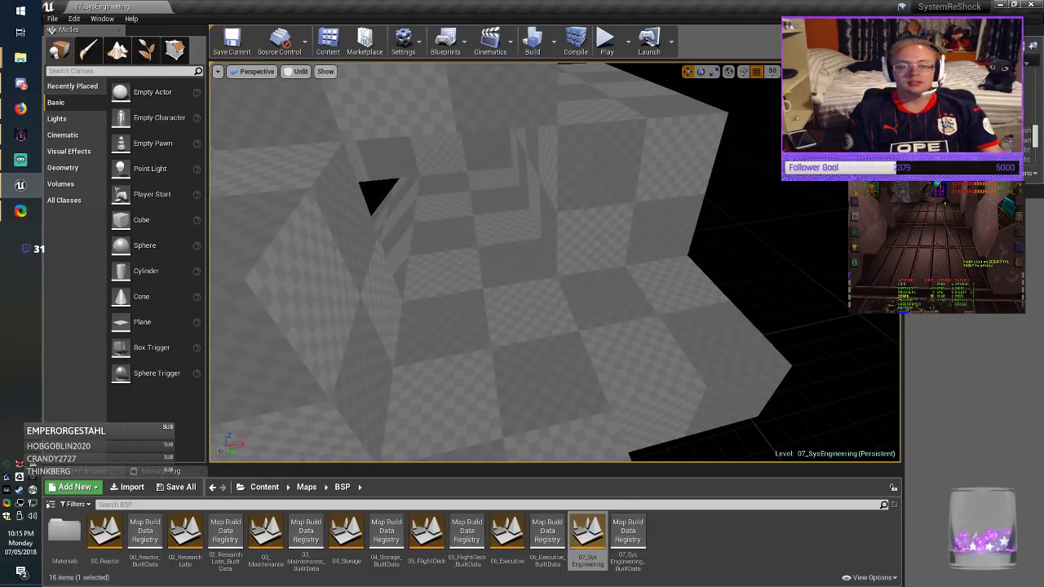
Step: Duplicate the 200 x 400 x 200 wall brush and place the copy along Y beside the corridor floor
right_drag(555, 261, 652, 318)
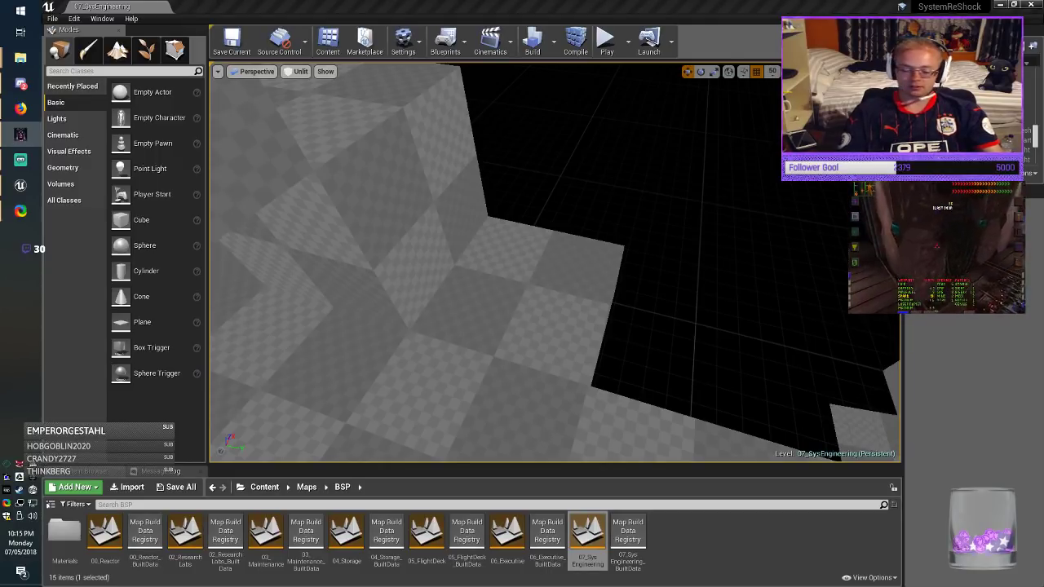
click(401, 186)
mouse_move(401, 186)
right_down()
mouse_move(436, 168)
mouse_move(481, 233)
mouse_move(507, 224)
mouse_move(563, 237)
mouse_move(441, 225)
right_up()
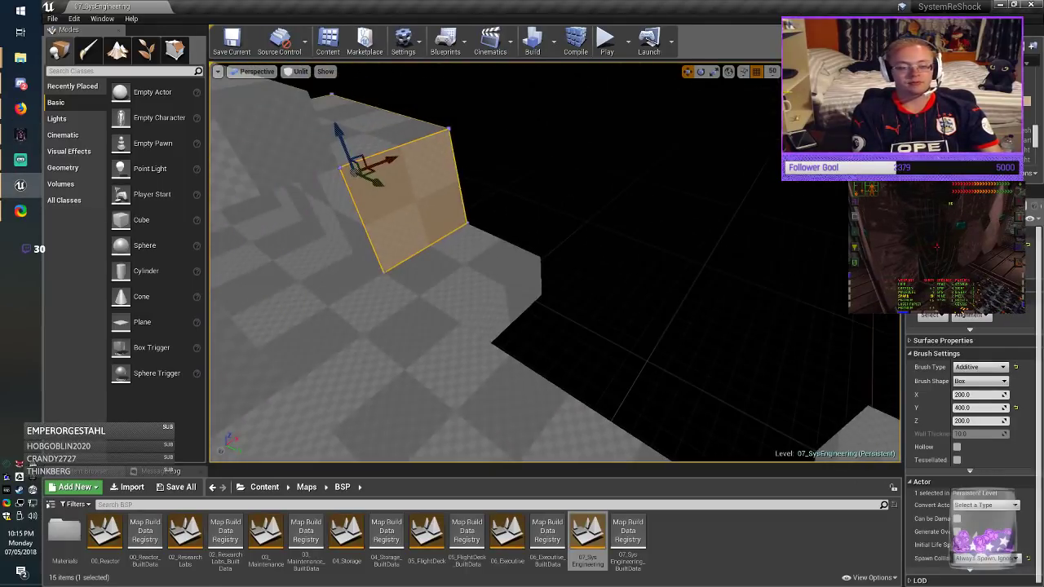
alt+drag(375, 182, 653, 309)
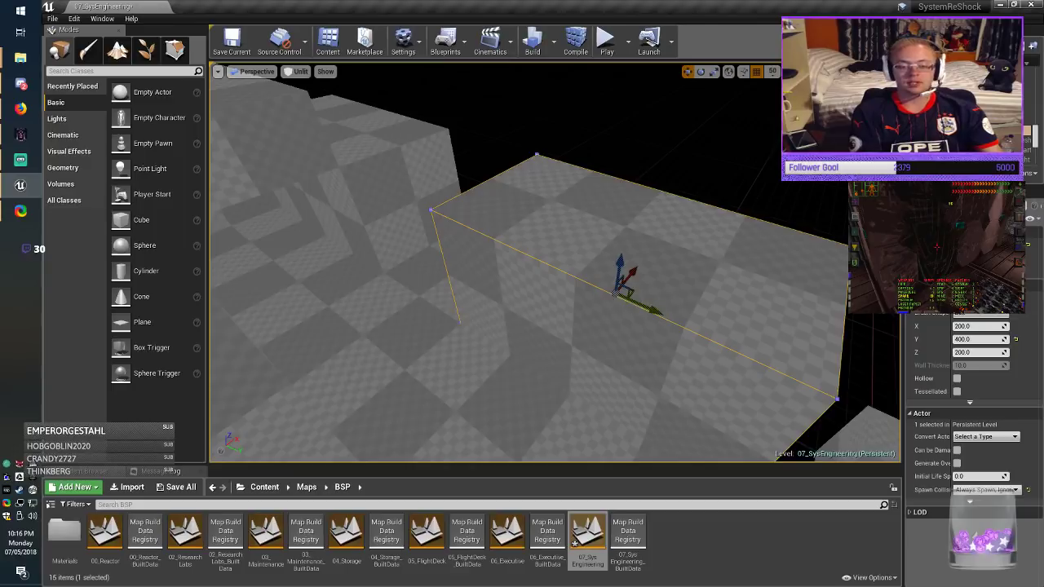
Step: Set the copied wall brush's X size to 400, slide it outward to the floor's edge, and save the level
click(958, 326)
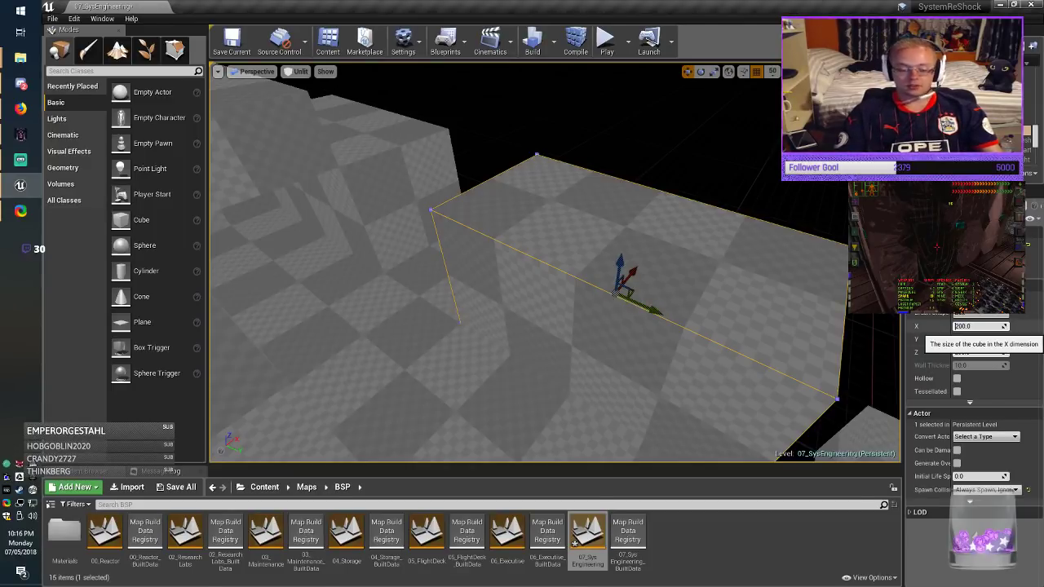
key(Return)
right_drag(620, 269, 701, 243)
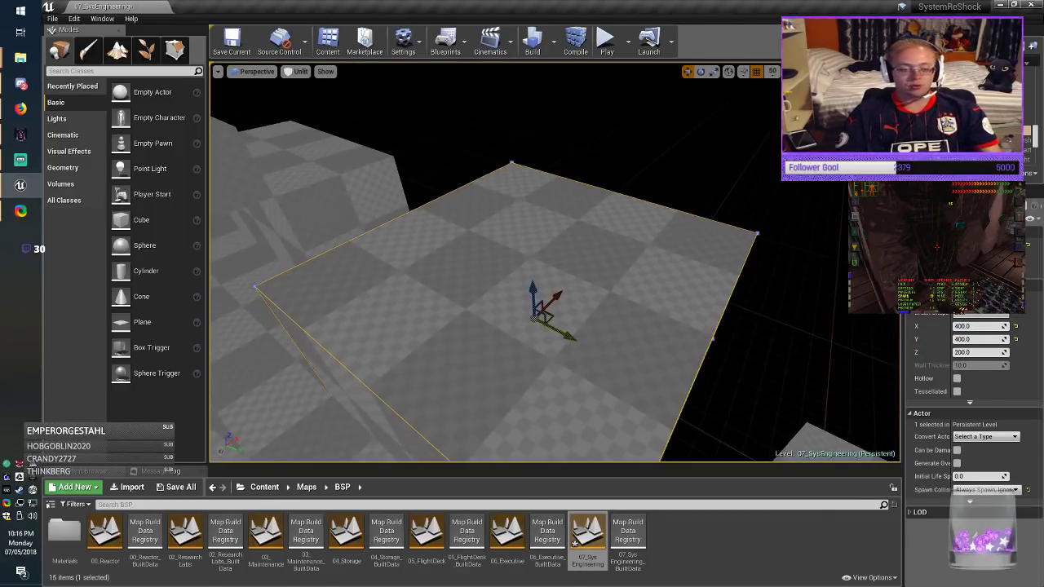
mouse_move(563, 293)
mouse_down()
mouse_move(617, 253)
mouse_move(601, 262)
mouse_up()
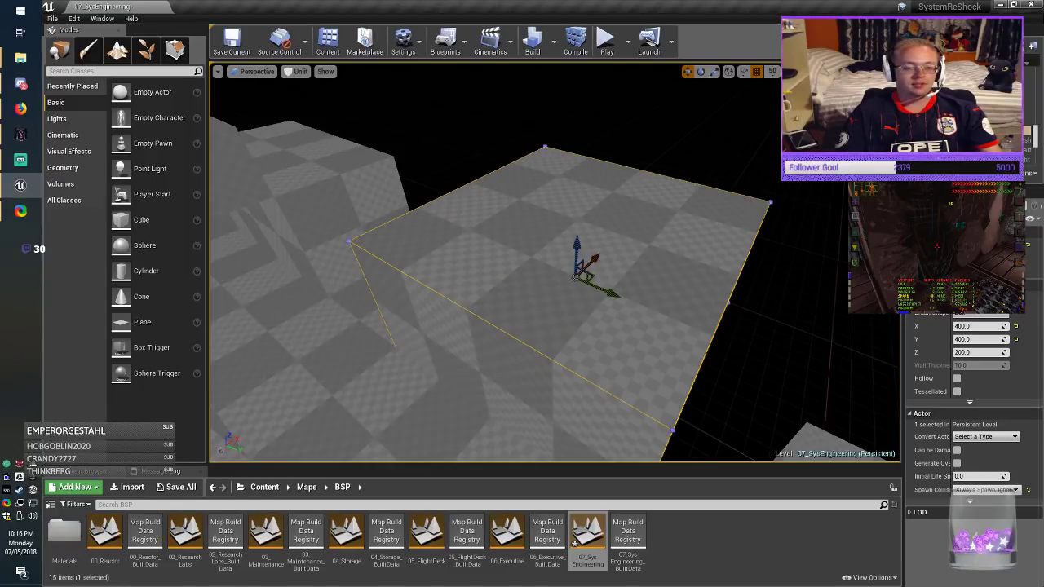
key(Escape)
mouse_move(602, 263)
right_down()
mouse_move(547, 244)
mouse_move(506, 204)
mouse_move(318, 196)
mouse_move(229, 273)
right_up()
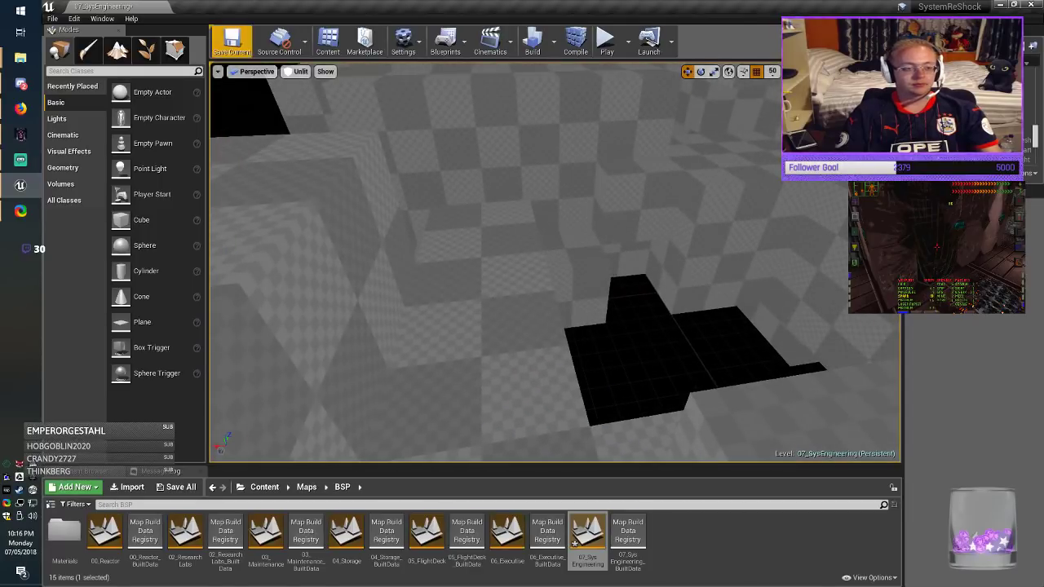
click(232, 41)
Step: Check the next area in the System Shock game and examine the matching rooms and remaining floor gaps in the level
key(alt+Tab)
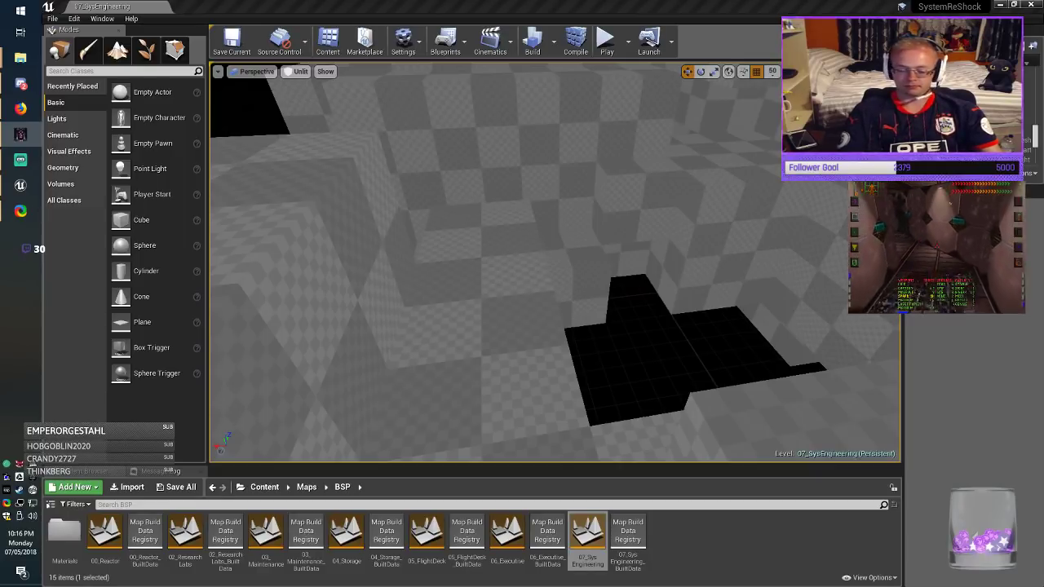
right_drag(538, 269, 710, 233)
right_drag(615, 315, 702, 310)
mouse_move(555, 263)
right_down()
mouse_move(620, 273)
mouse_move(652, 248)
mouse_move(693, 281)
mouse_move(742, 285)
mouse_move(596, 249)
mouse_move(677, 240)
right_up()
click(563, 147)
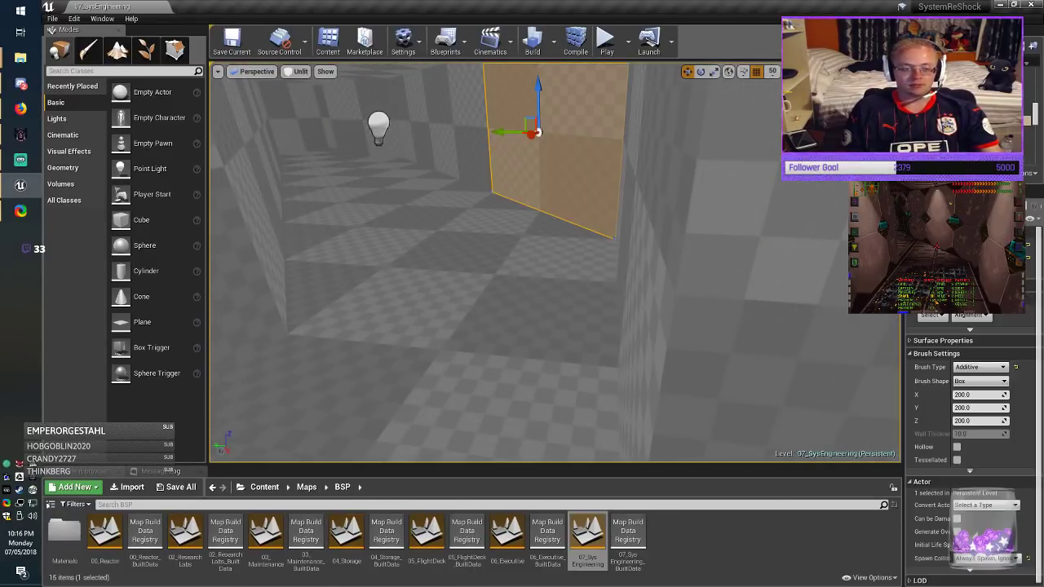
key(f)
right_drag(569, 265, 477, 302)
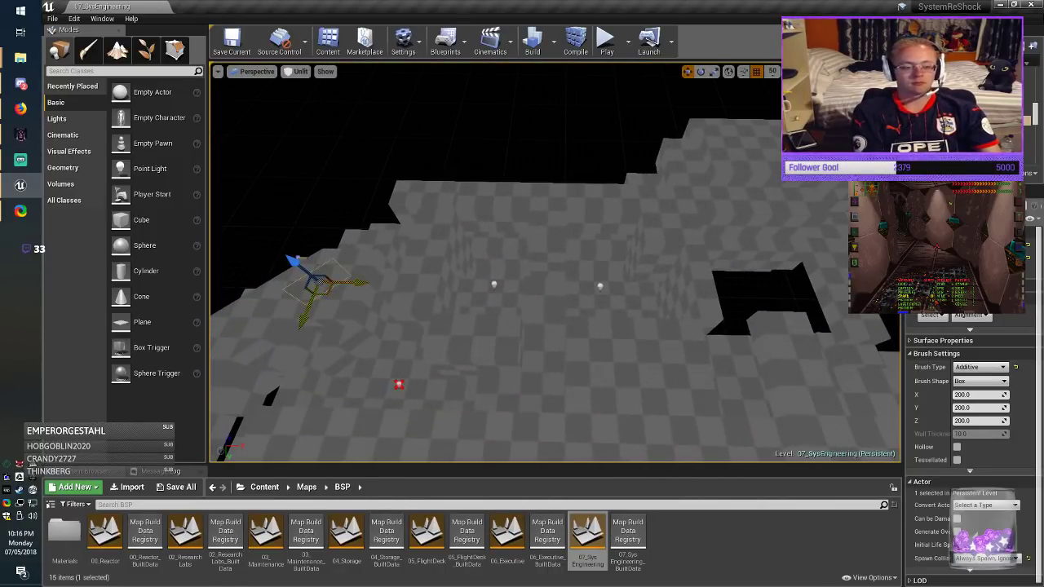
key(super)
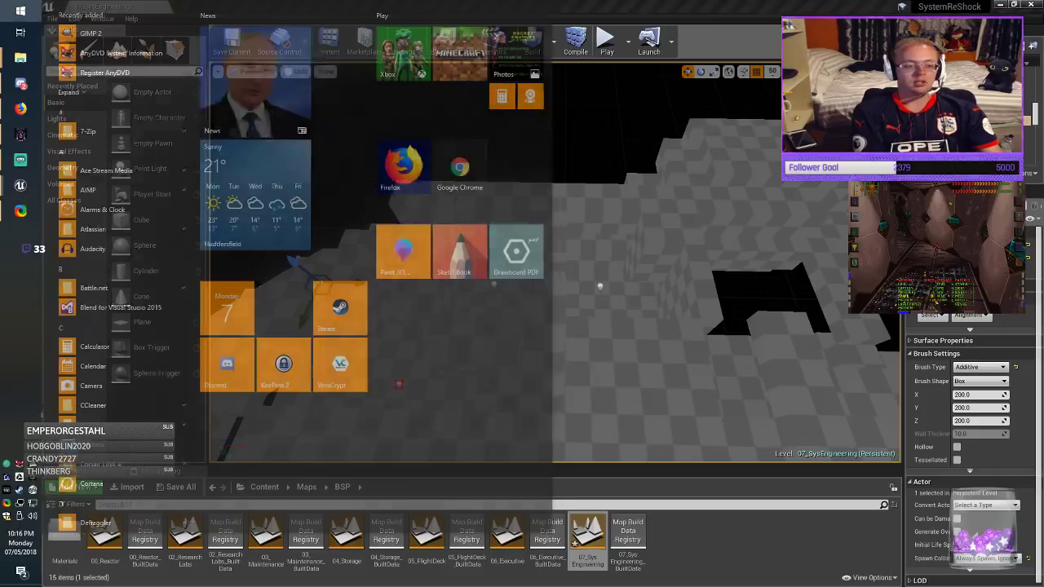
key(Escape)
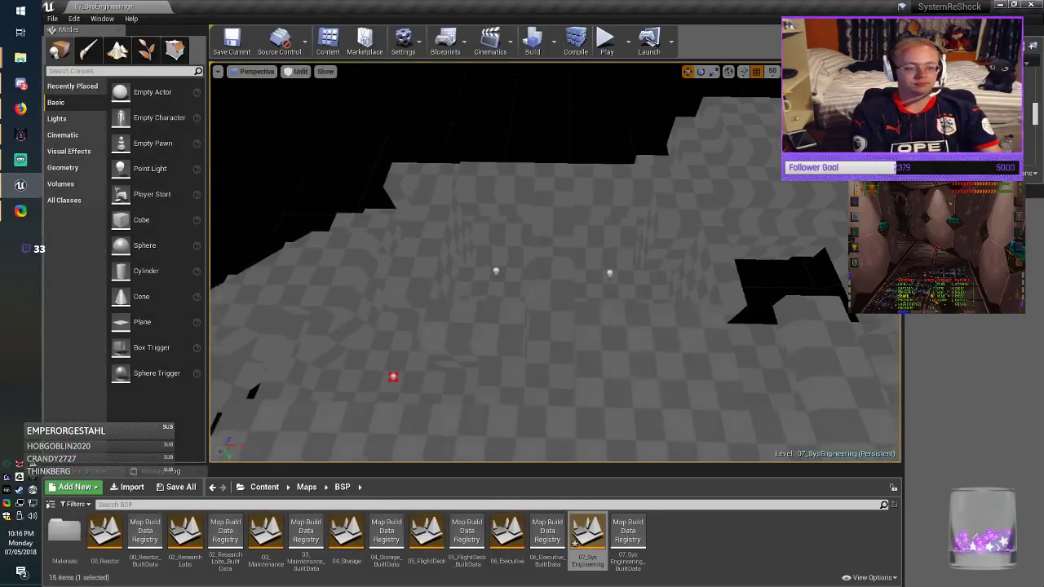
right_drag(554, 262, 331, 236)
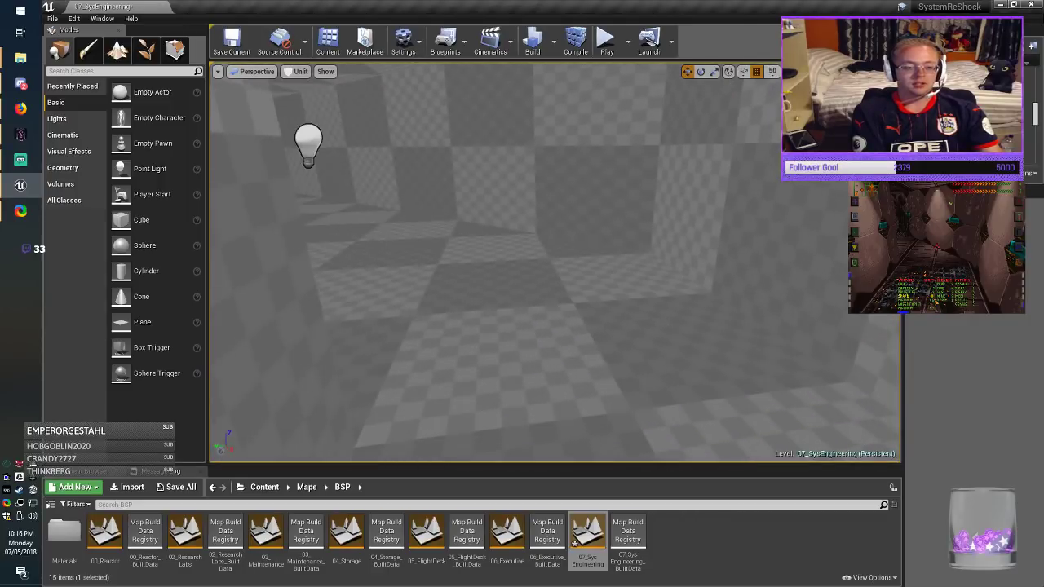
Step: Duplicate the 200 x 200 x 200 wall brush and move the copy across the level to the room with the floor gap
click(563, 204)
mouse_move(563, 204)
right_down()
mouse_move(599, 232)
mouse_move(599, 183)
mouse_move(640, 229)
mouse_move(646, 222)
right_up()
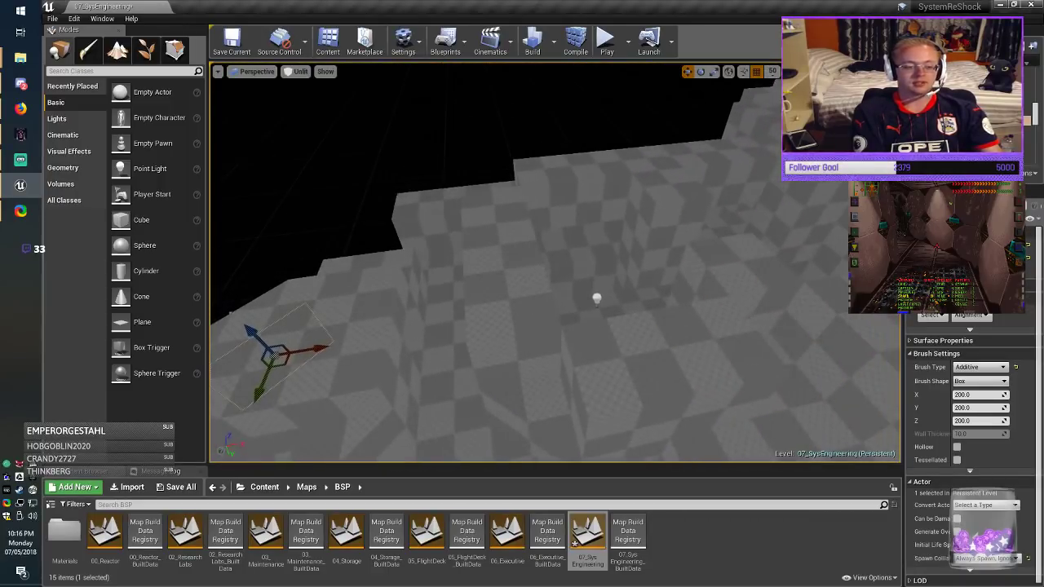
alt+drag(287, 343, 811, 155)
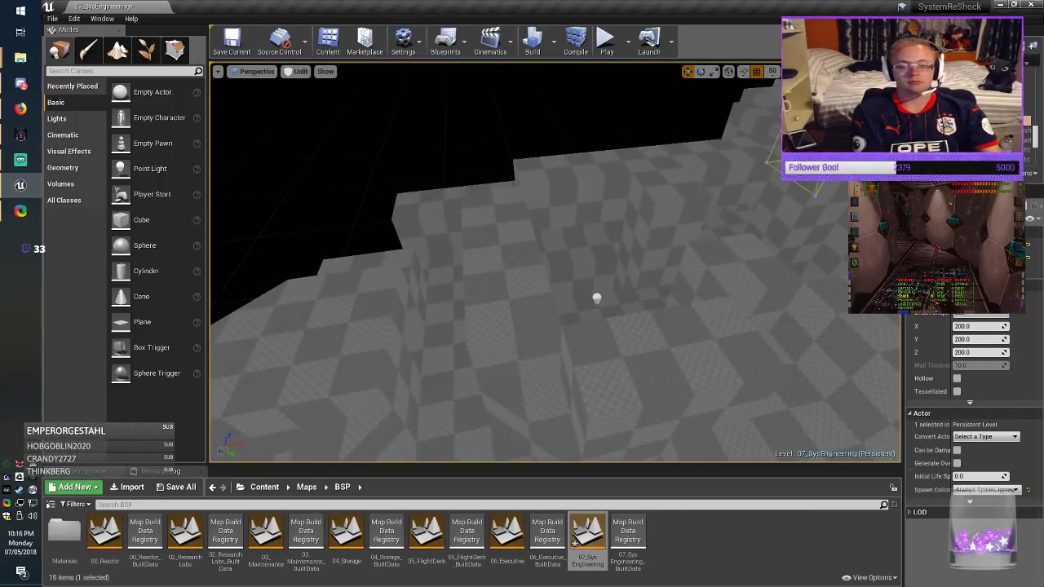
mouse_move(563, 261)
right_down()
mouse_move(530, 282)
mouse_move(595, 285)
mouse_move(567, 293)
right_up()
mouse_move(386, 251)
mouse_down()
mouse_move(674, 295)
mouse_move(728, 415)
mouse_up()
mouse_move(729, 414)
right_down()
mouse_move(562, 432)
mouse_move(538, 375)
right_up()
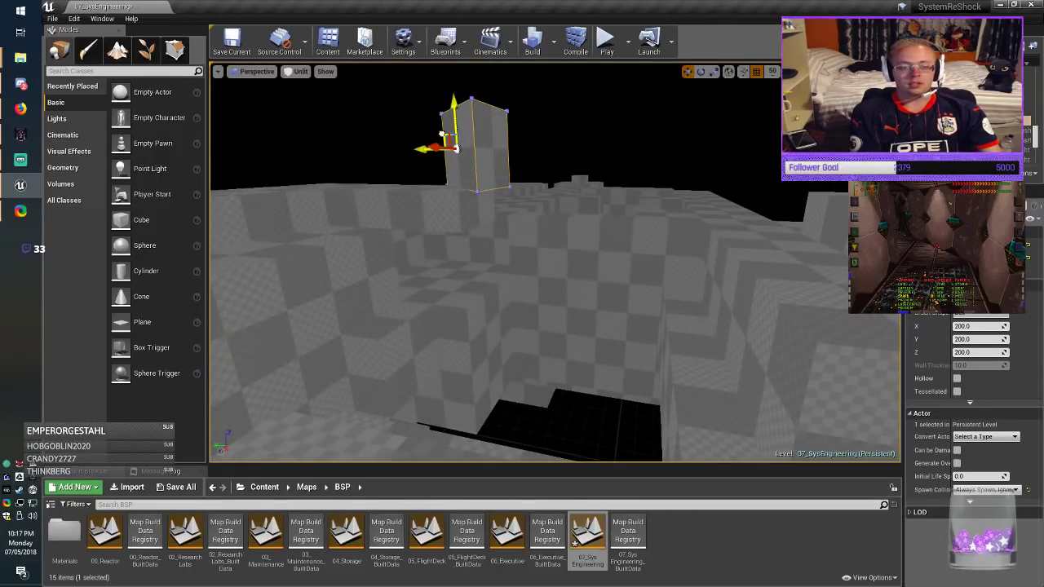
drag(446, 138, 702, 340)
mouse_move(701, 341)
right_down()
mouse_move(775, 416)
mouse_move(795, 408)
right_up()
Step: Check the area in the System Shock game and reposition the copied cube brush horizontally beside the floor gap
key(alt+Tab)
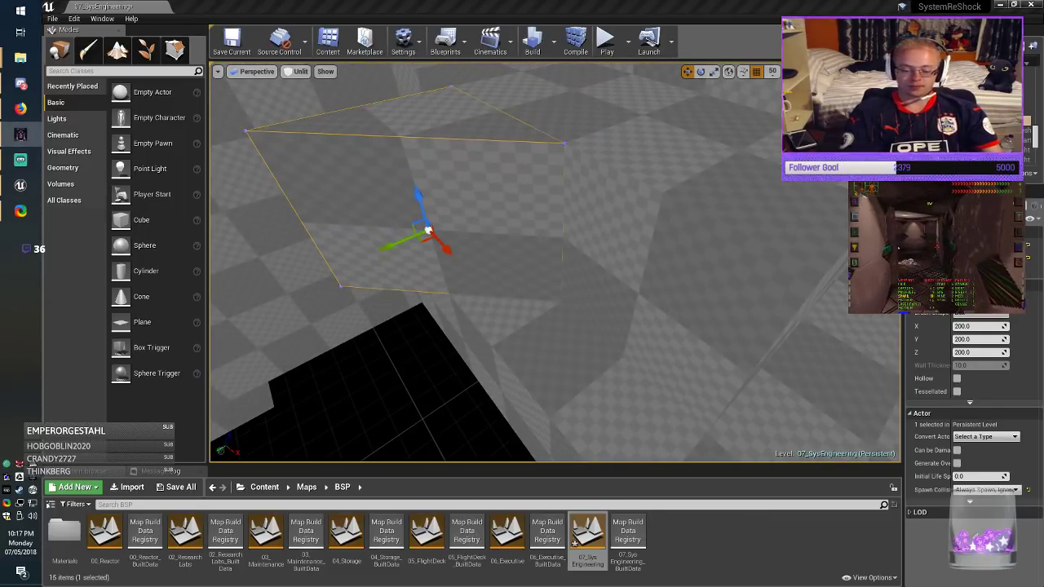
mouse_move(555, 269)
right_down()
mouse_move(432, 237)
mouse_move(546, 265)
mouse_move(530, 260)
mouse_move(542, 254)
mouse_move(428, 262)
right_up()
drag(562, 285, 402, 292)
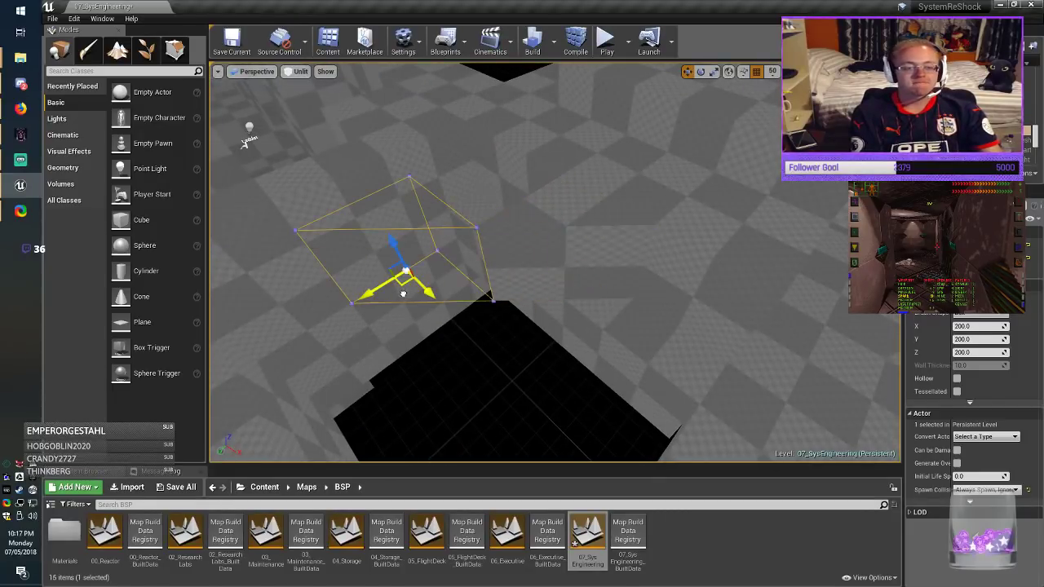
right_drag(402, 291, 310, 269)
right_drag(608, 359, 615, 356)
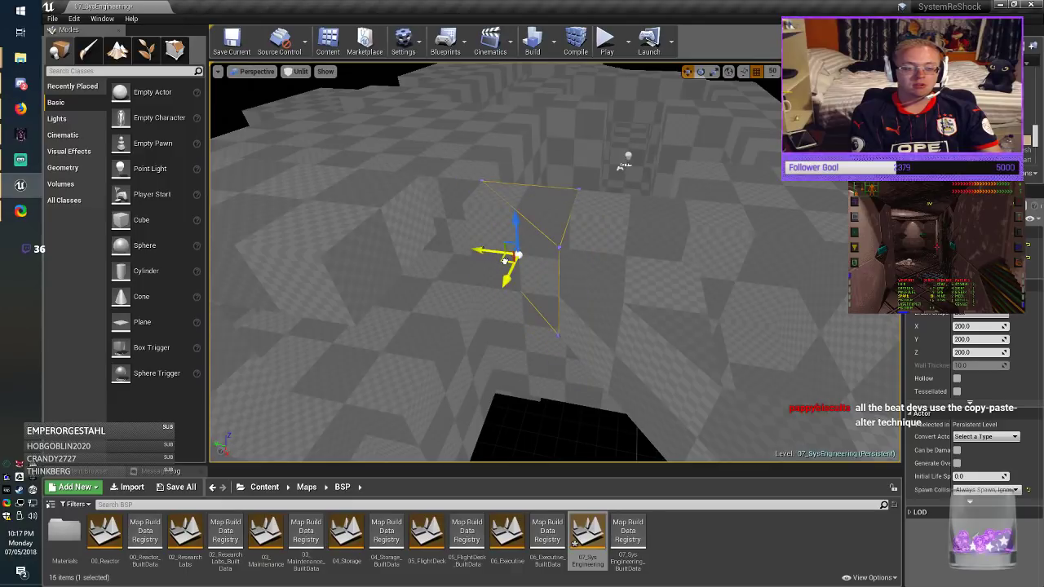
mouse_move(615, 355)
right_down()
mouse_move(620, 364)
mouse_move(652, 350)
mouse_move(604, 347)
mouse_move(636, 294)
mouse_move(563, 277)
mouse_move(497, 281)
mouse_move(603, 326)
mouse_move(530, 330)
mouse_move(534, 359)
right_up()
Step: Select the 100 x 600 x 600 wall brush beside the floor gap and save the level
click(605, 371)
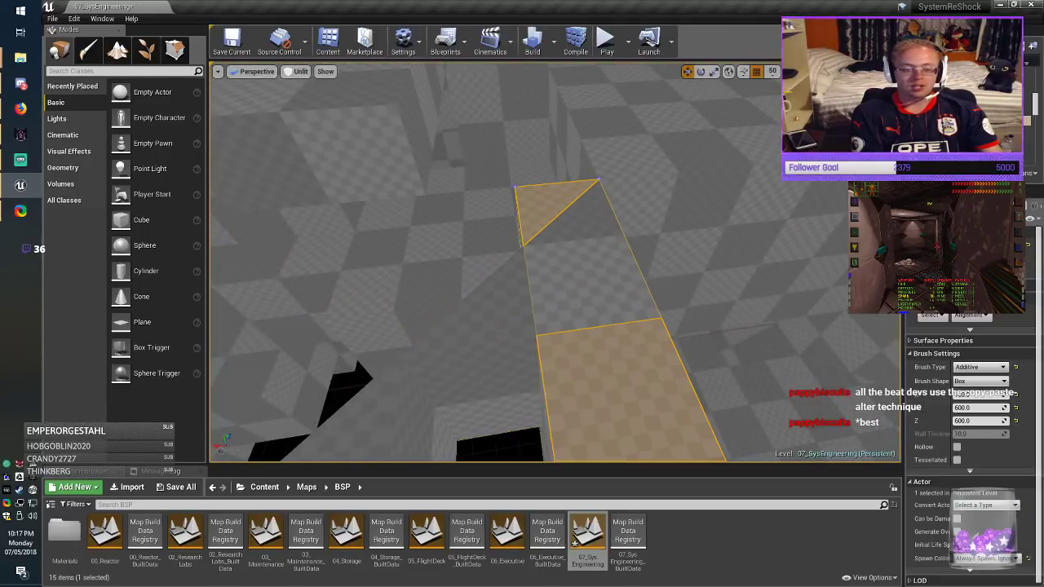
right_drag(605, 371, 677, 370)
click(233, 44)
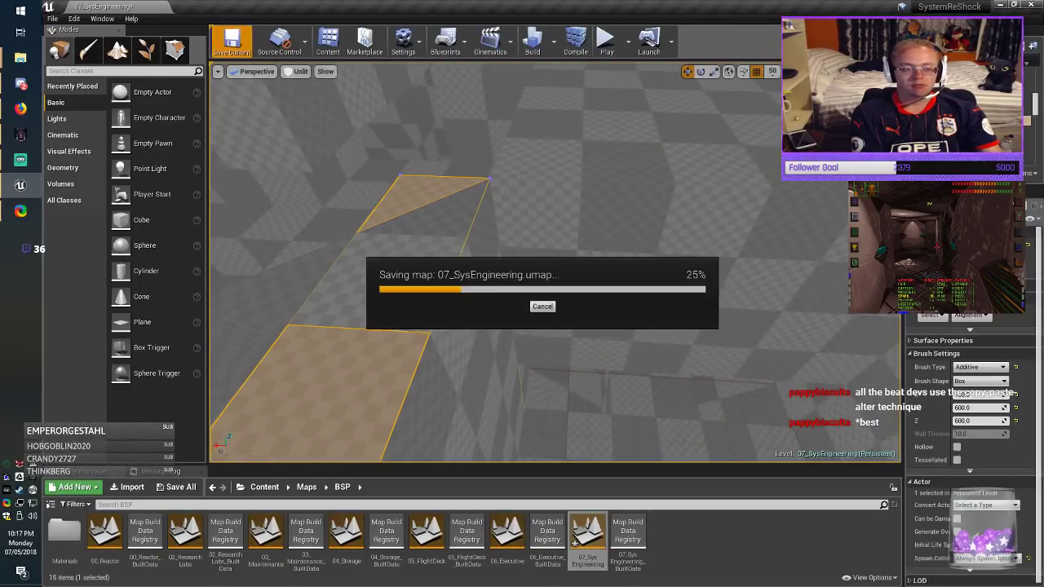
Step: Set the wall brush's Z size to 400 and lower it to close the gap along its base
right_drag(505, 269, 318, 245)
right_drag(554, 270, 604, 375)
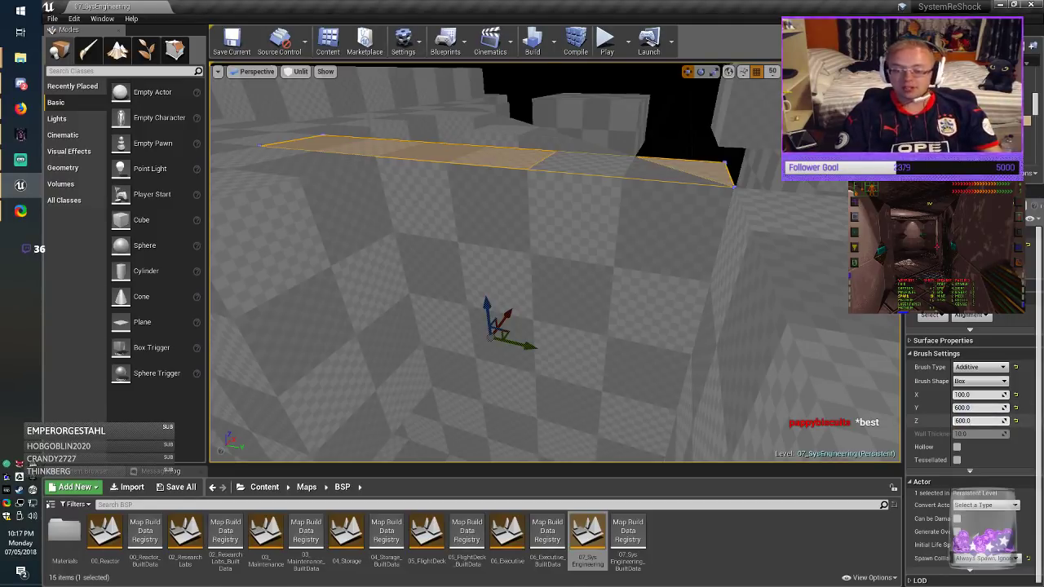
text(4)
key(Return)
right_drag(538, 269, 540, 342)
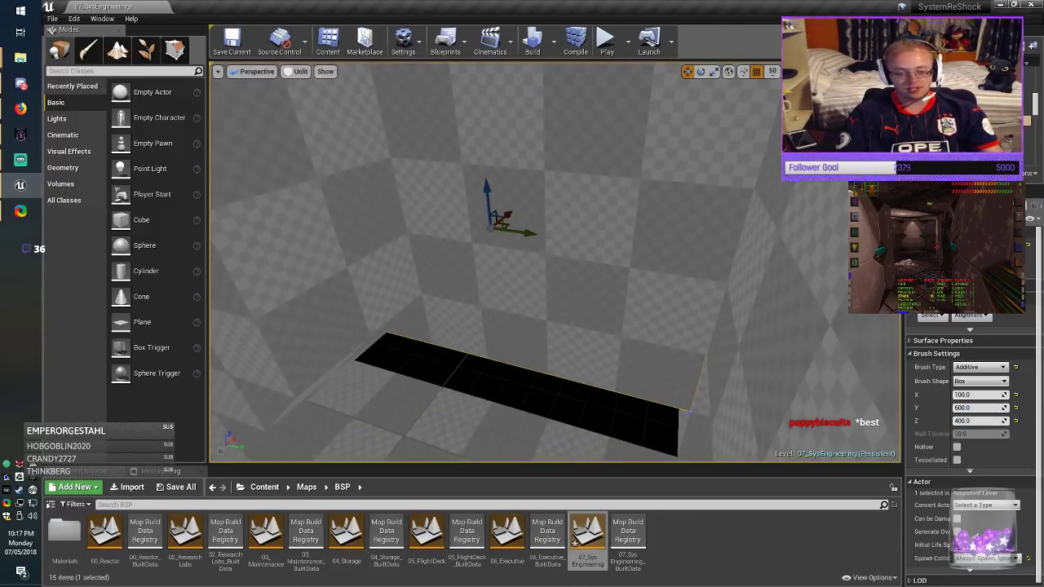
drag(488, 196, 493, 251)
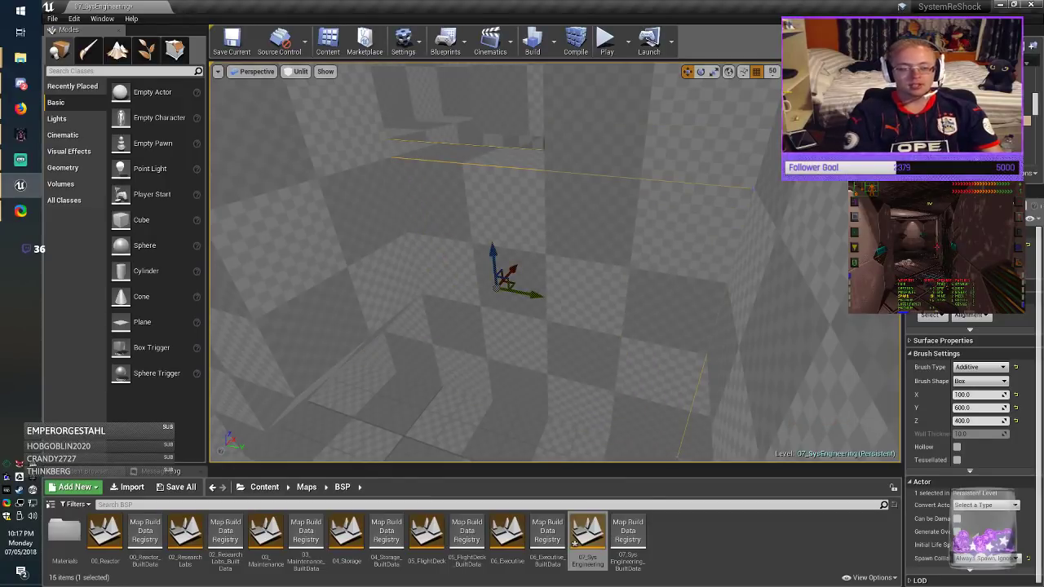
Step: Duplicate the 100 x 600 x 400 wall brush upward and set the copy's Z size to 200
mouse_move(492, 252)
right_down()
mouse_move(499, 155)
mouse_move(486, 167)
right_up()
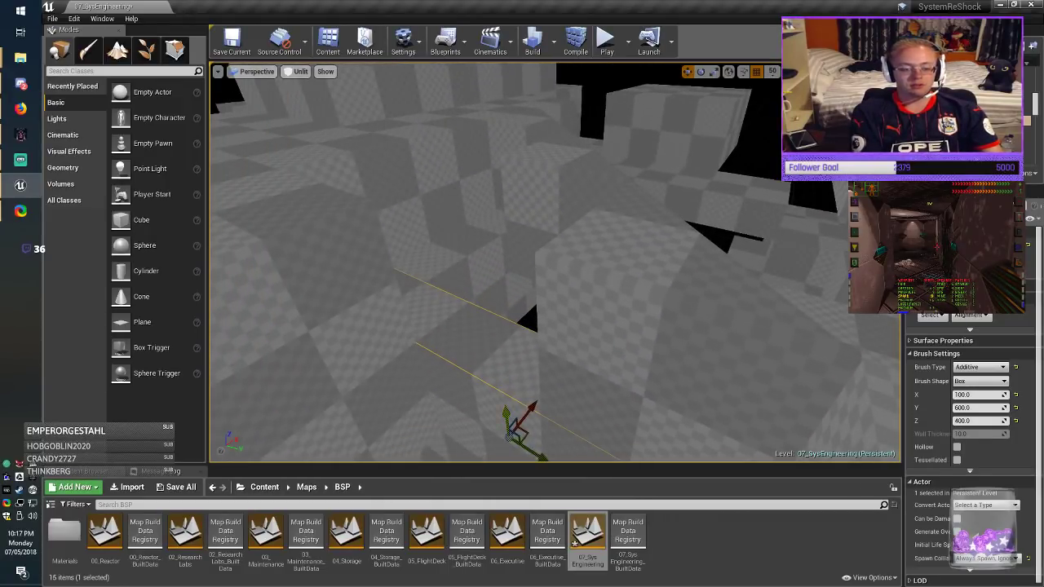
drag(505, 411, 515, 243)
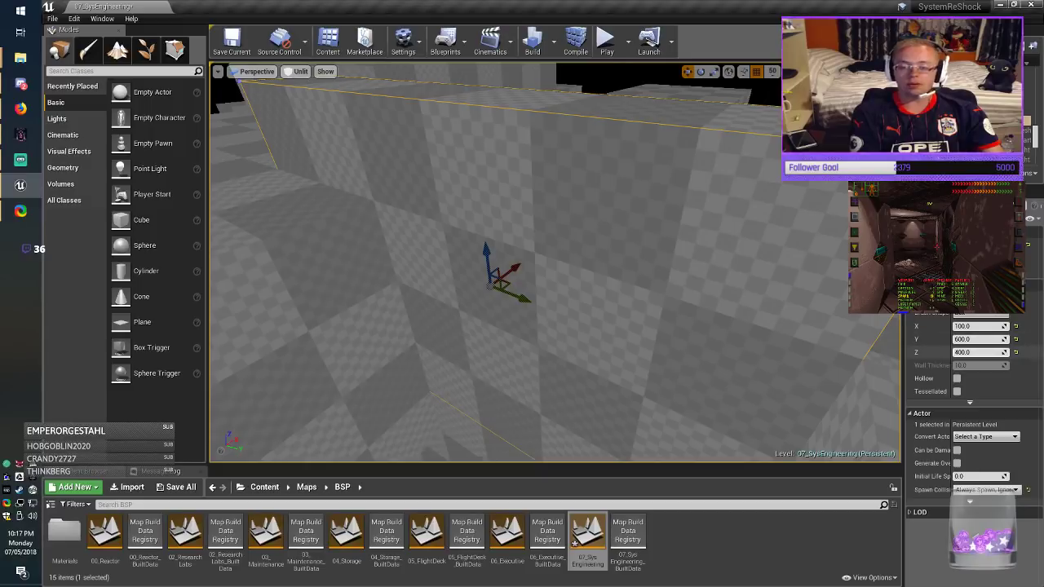
text(2)
key(Return)
Step: Set the copied wall brush's Y size to 400, slide it along the Y axis to line up with the wall's end, and deselect it
key(shift+Tab)
key(Home)
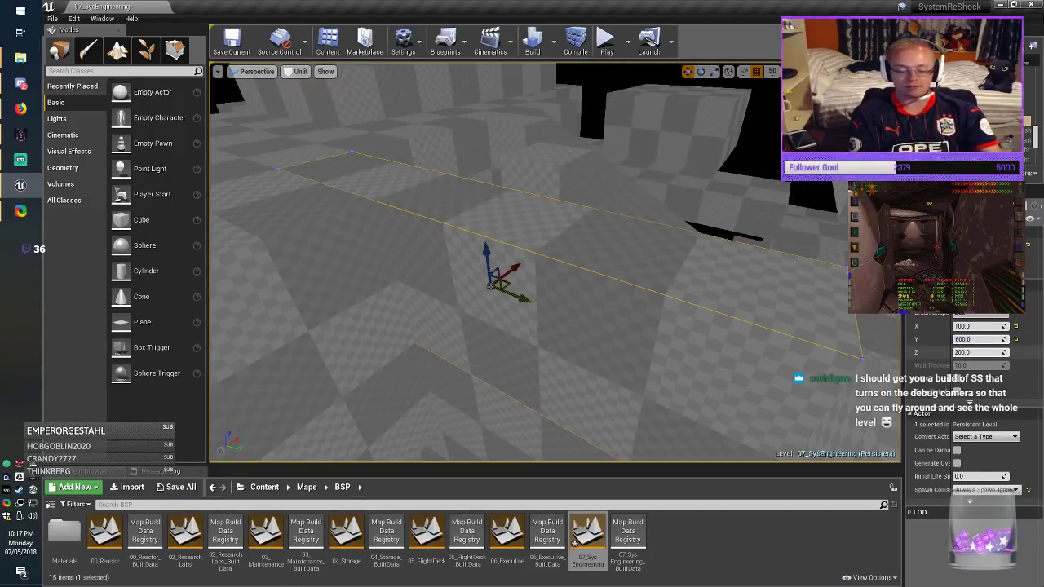
key(Delete)
text(4)
key(Return)
drag(522, 298, 461, 277)
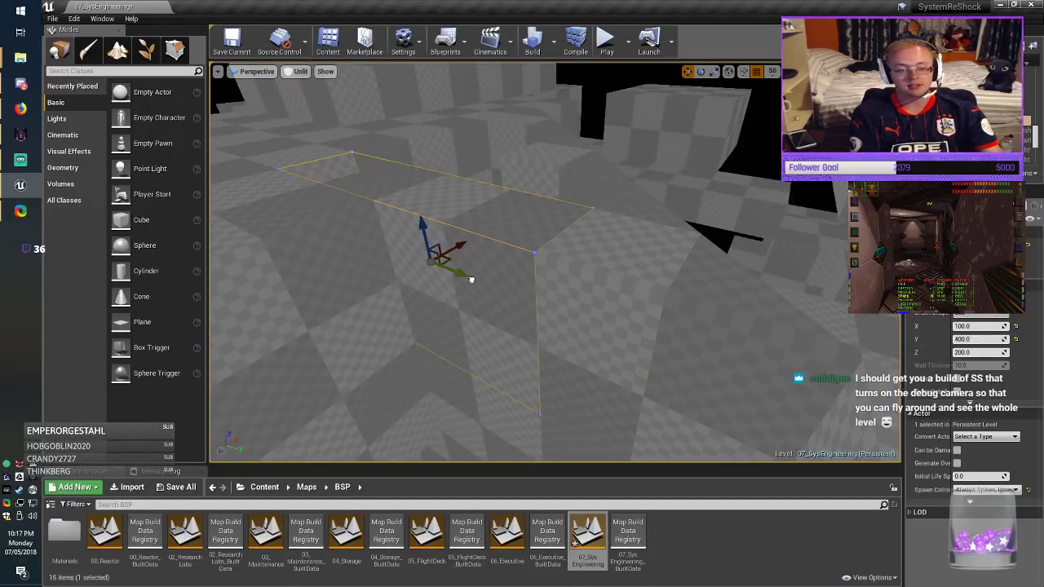
key(Escape)
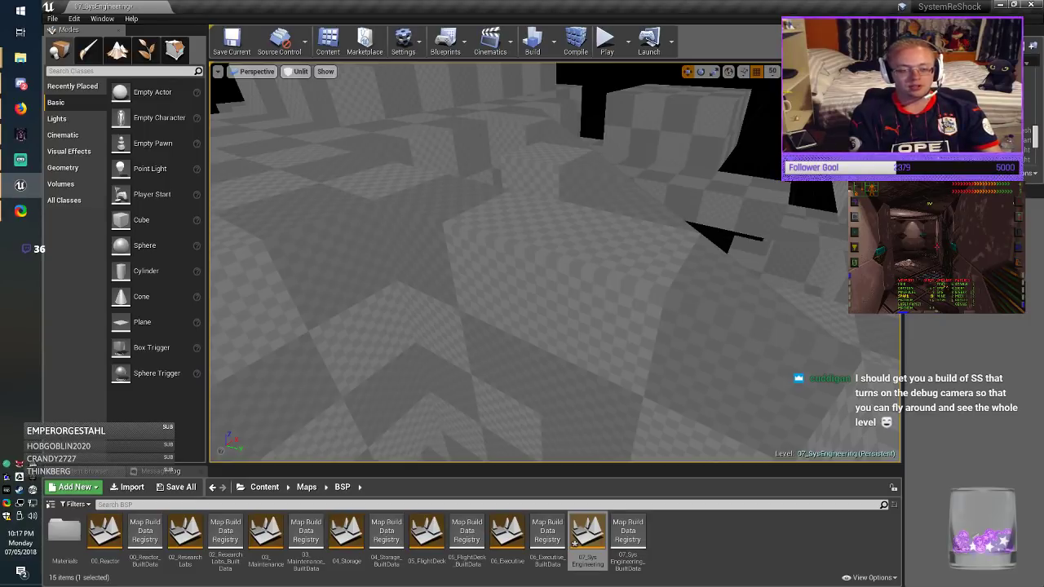
Step: Save the level and check the next area in the System Shock game
right_drag(522, 269, 636, 351)
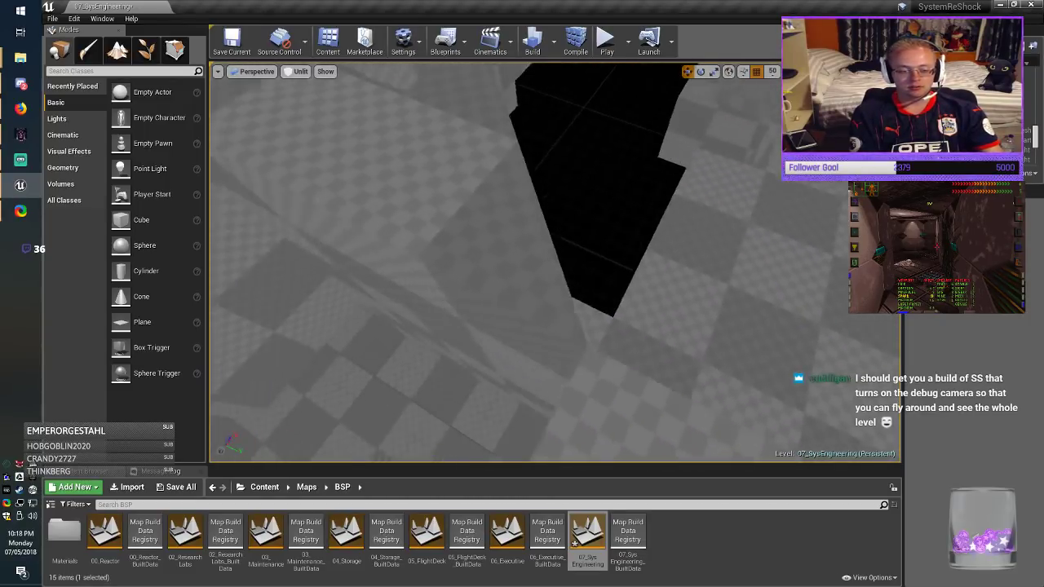
right_drag(555, 263, 587, 208)
key(ctrl+s)
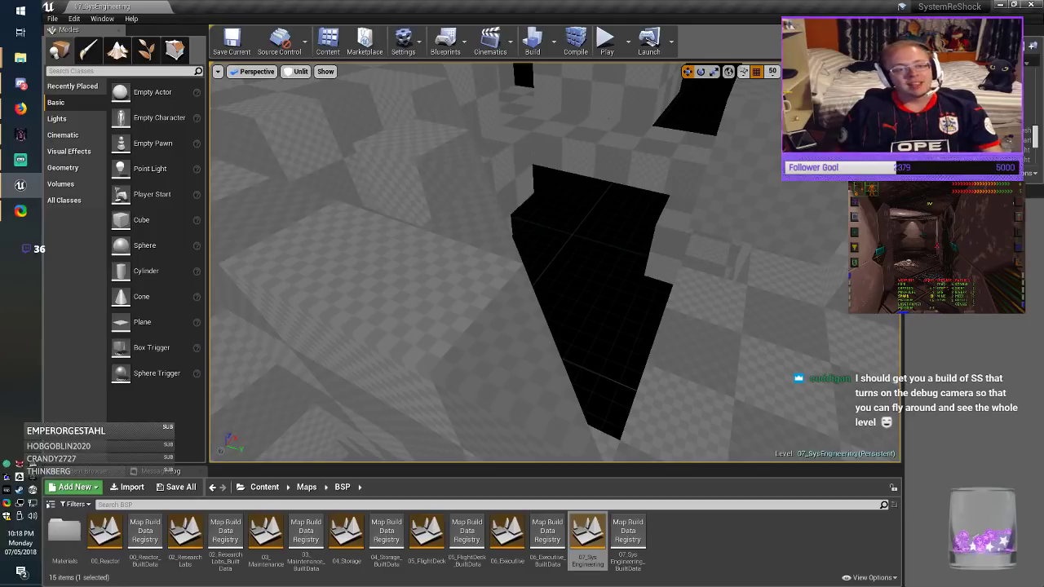
click(231, 40)
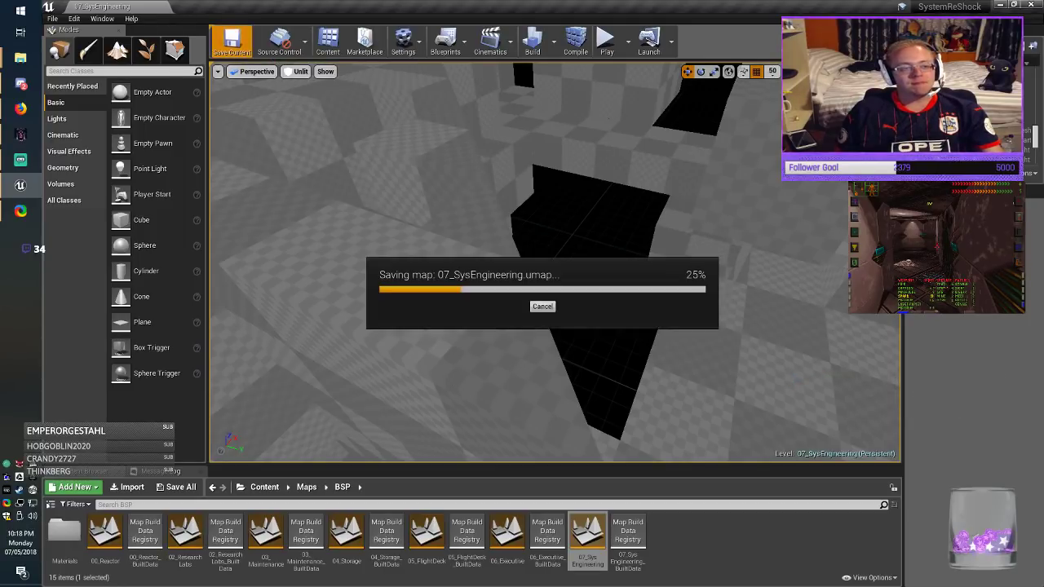
mouse_move(554, 263)
right_down()
mouse_move(342, 269)
mouse_move(285, 253)
mouse_move(572, 269)
right_up()
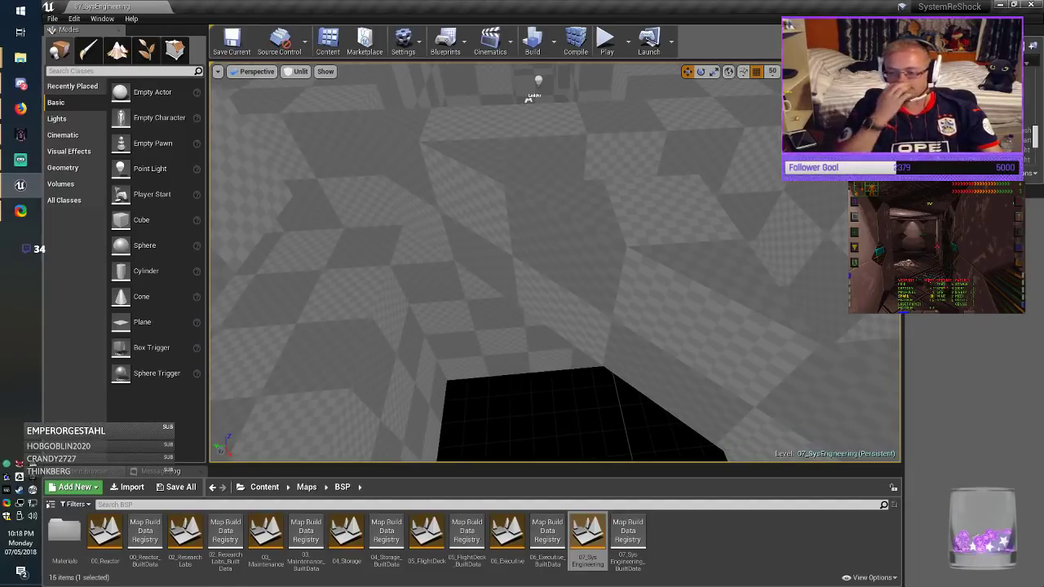
key(alt+Tab)
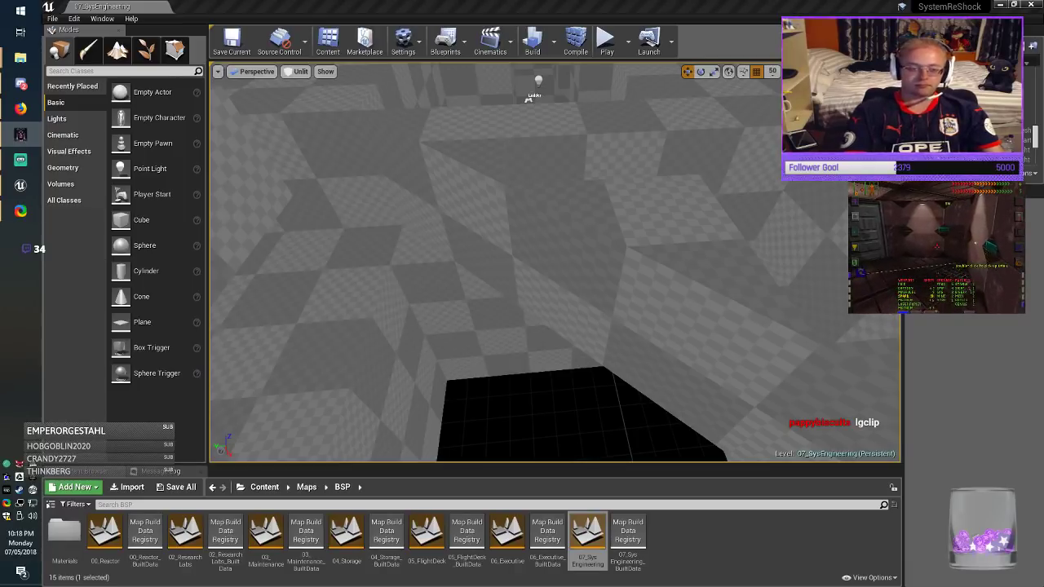
Step: Duplicate the sloped 200 x 200 x 200 brush and place the copy beside it along the Y axis
right_drag(554, 262, 718, 245)
click(563, 260)
mouse_move(563, 259)
right_down()
mouse_move(567, 241)
mouse_move(546, 326)
mouse_move(563, 293)
mouse_move(526, 303)
right_up()
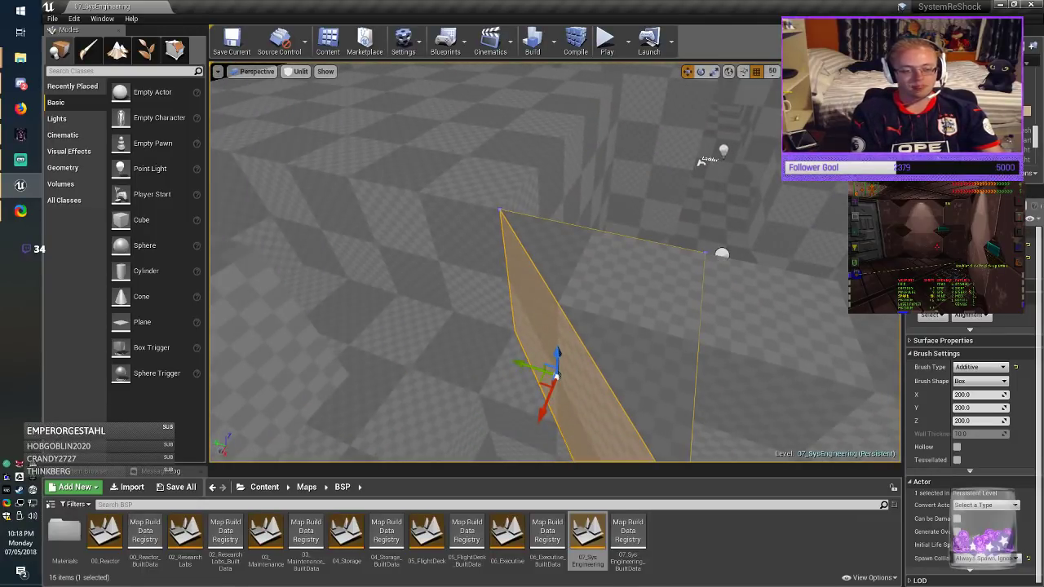
drag(505, 364, 331, 310)
Step: Rotate the copied sloped brush to change the direction of its slope, and save the level
key(e)
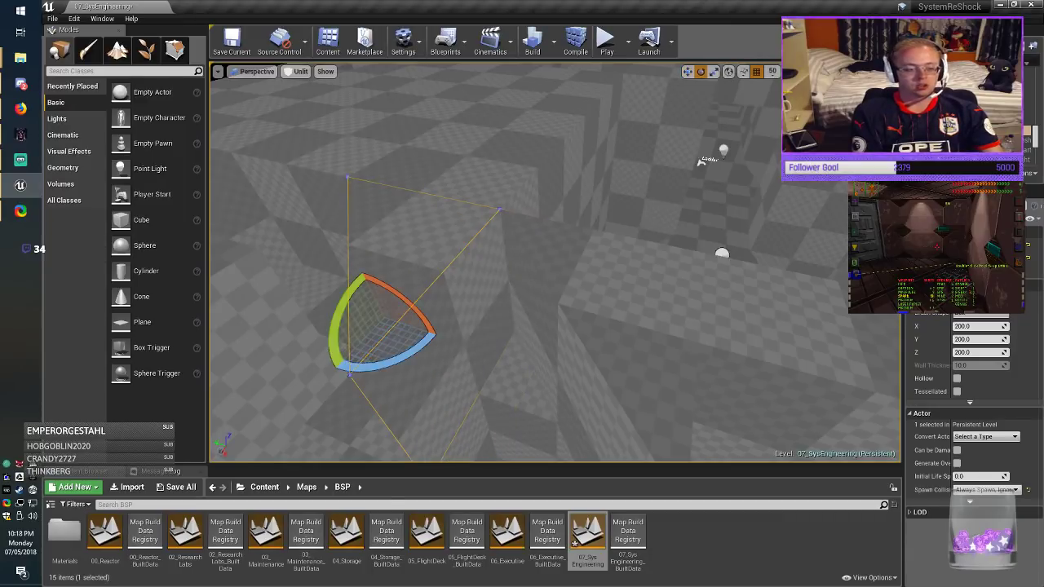
mouse_move(351, 370)
mouse_down()
mouse_move(367, 374)
mouse_move(441, 335)
mouse_up()
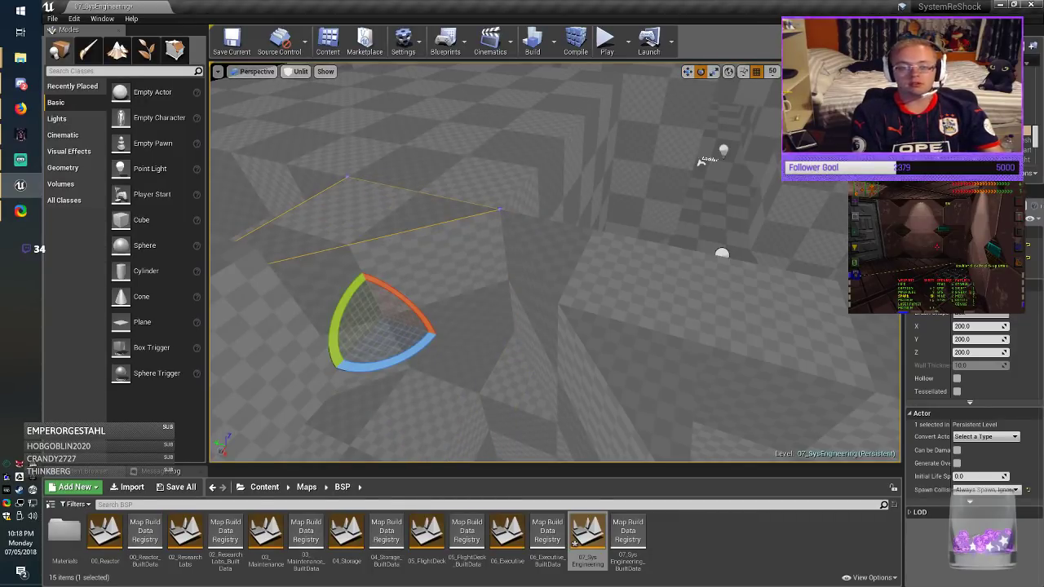
key(Escape)
click(233, 42)
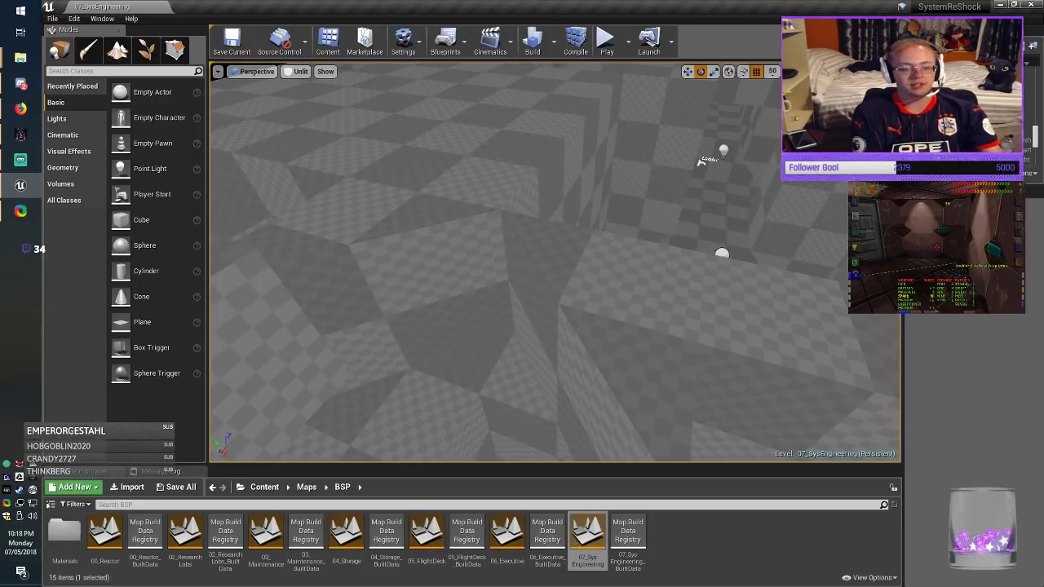
Step: Set the Y size of the 200 x 200 x 200 wall brush near the light to 400 and slide it along Y across the opening
mouse_move(555, 261)
right_down()
mouse_move(571, 309)
mouse_move(685, 245)
mouse_move(538, 270)
mouse_move(604, 273)
mouse_move(563, 269)
right_up()
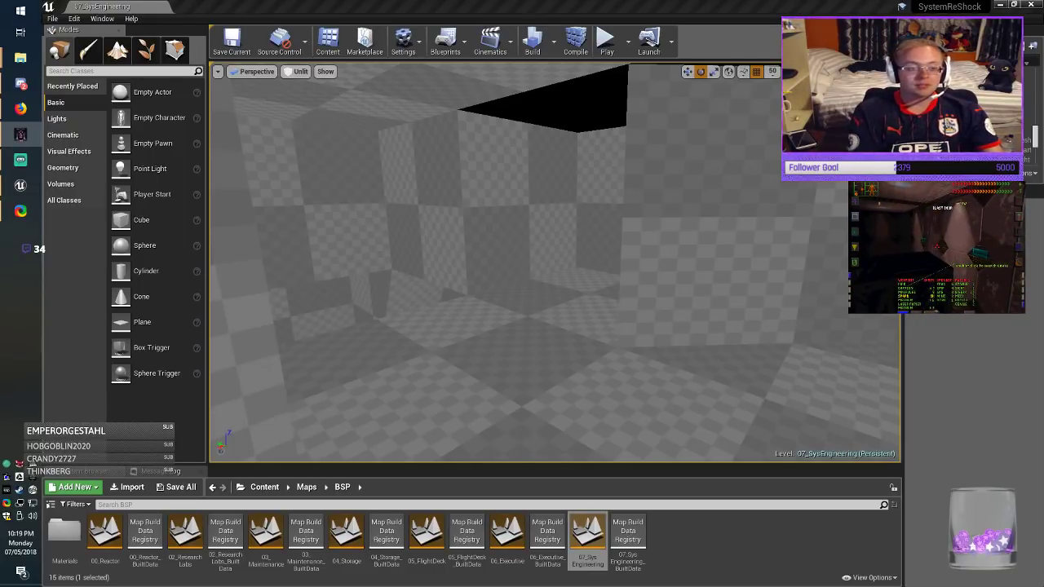
click(424, 204)
mouse_move(424, 204)
right_down()
mouse_move(555, 209)
mouse_move(545, 209)
right_up()
key(w)
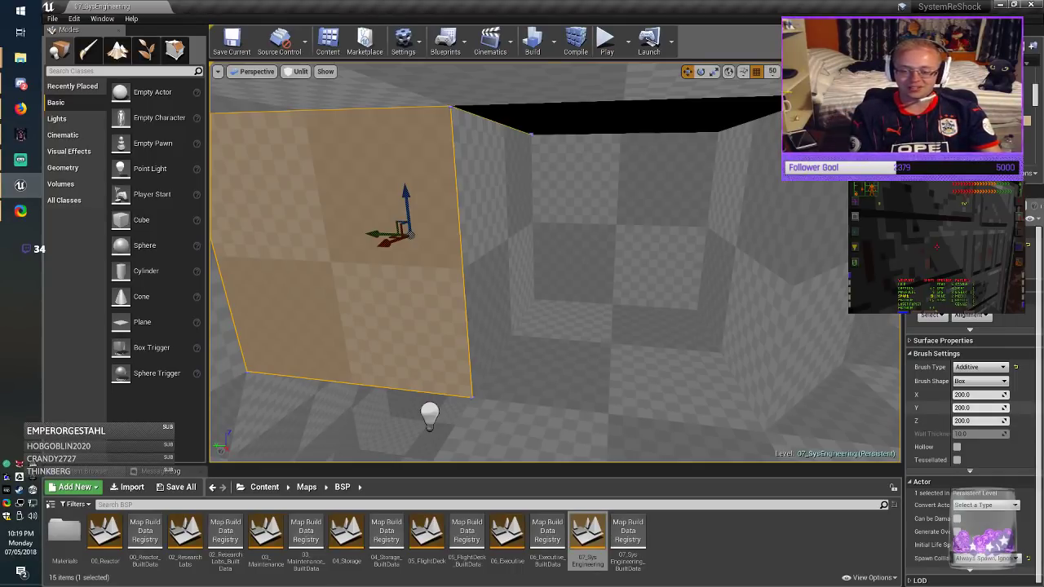
text(4)
key(Return)
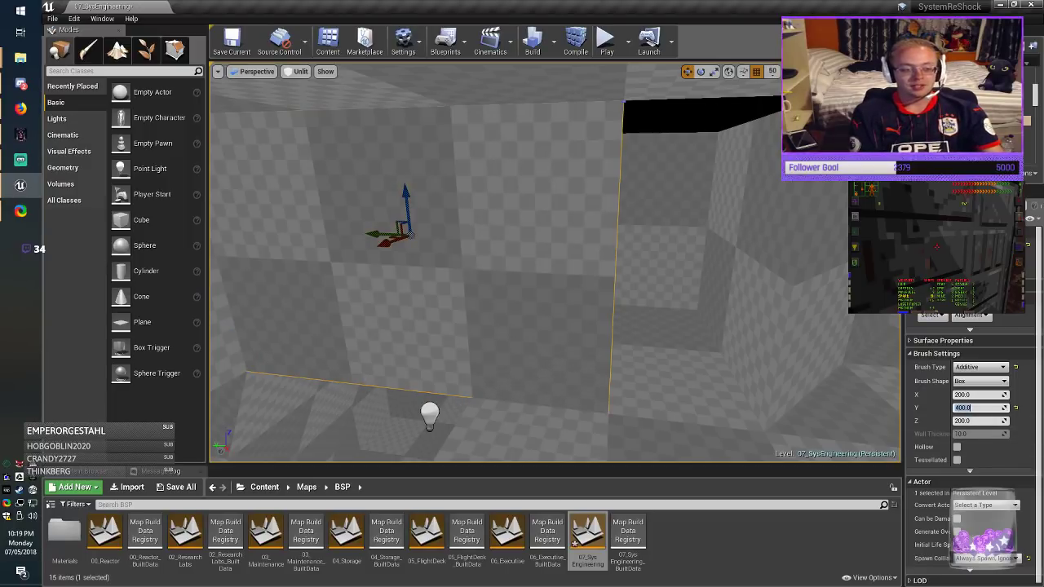
drag(372, 234, 466, 240)
key(Escape)
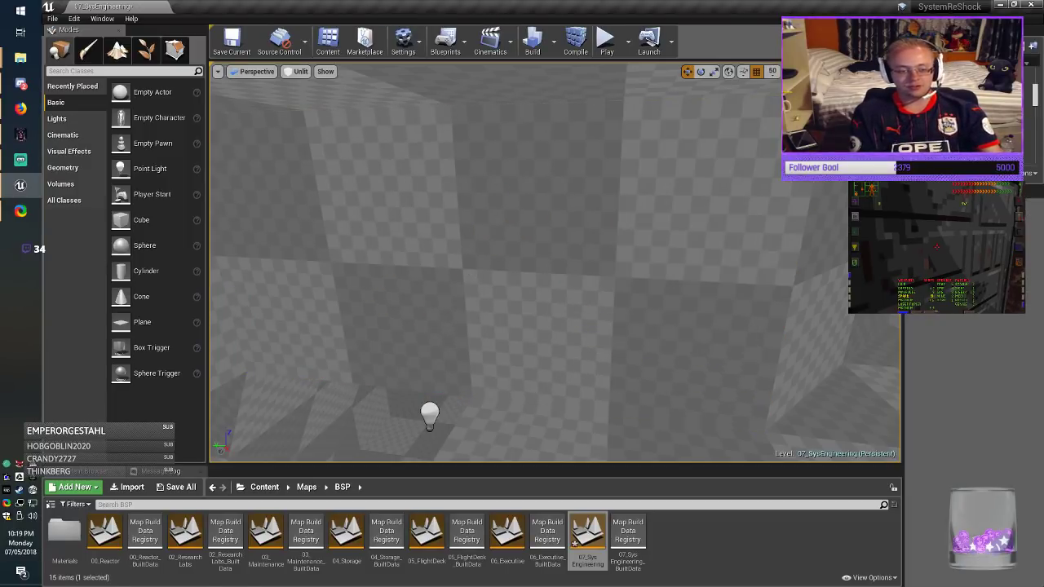
Step: Check the area in the System Shock game and select the matching 200 x 200 x 200 wall brush beside the open gap
right_drag(555, 263, 90, 270)
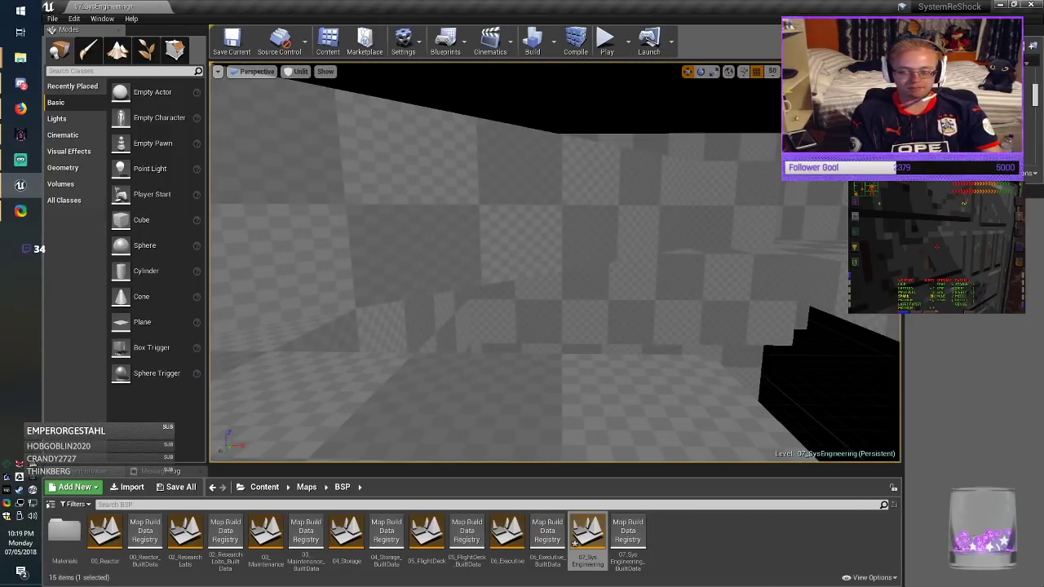
key(alt+Tab)
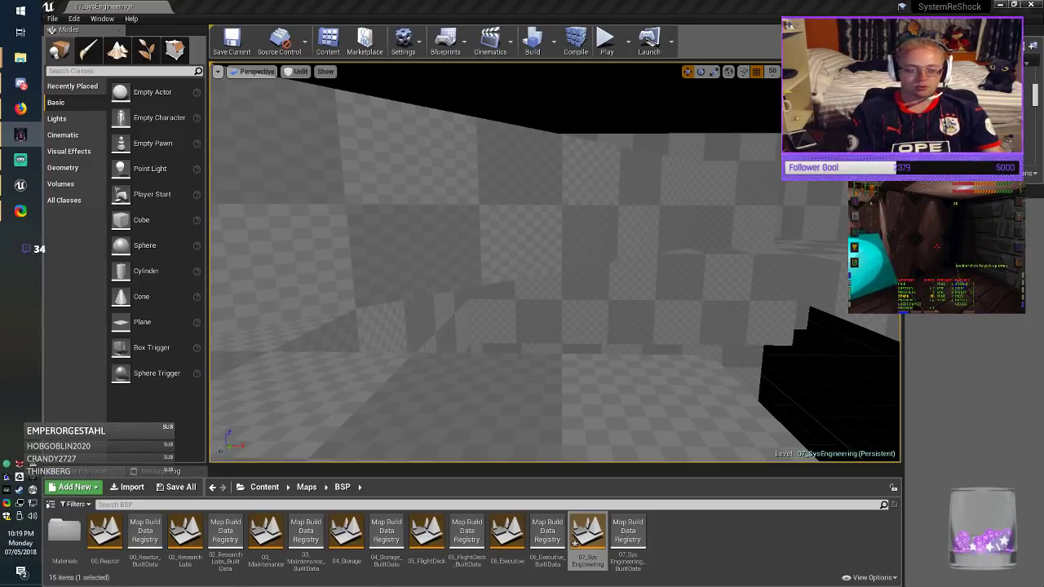
right_drag(624, 228, 816, 245)
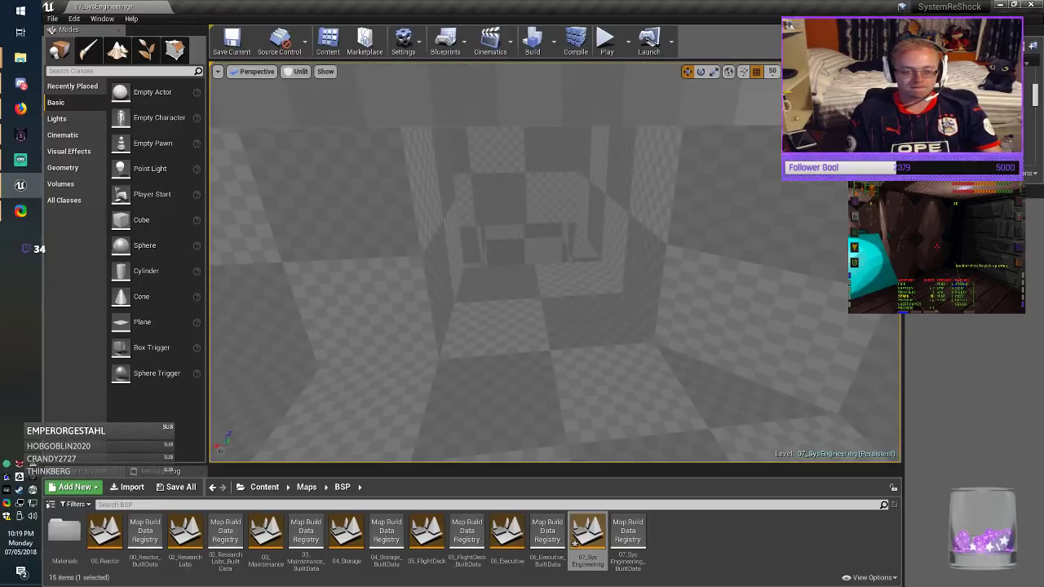
click(624, 229)
mouse_move(624, 228)
right_down()
mouse_move(603, 269)
mouse_move(481, 281)
right_up()
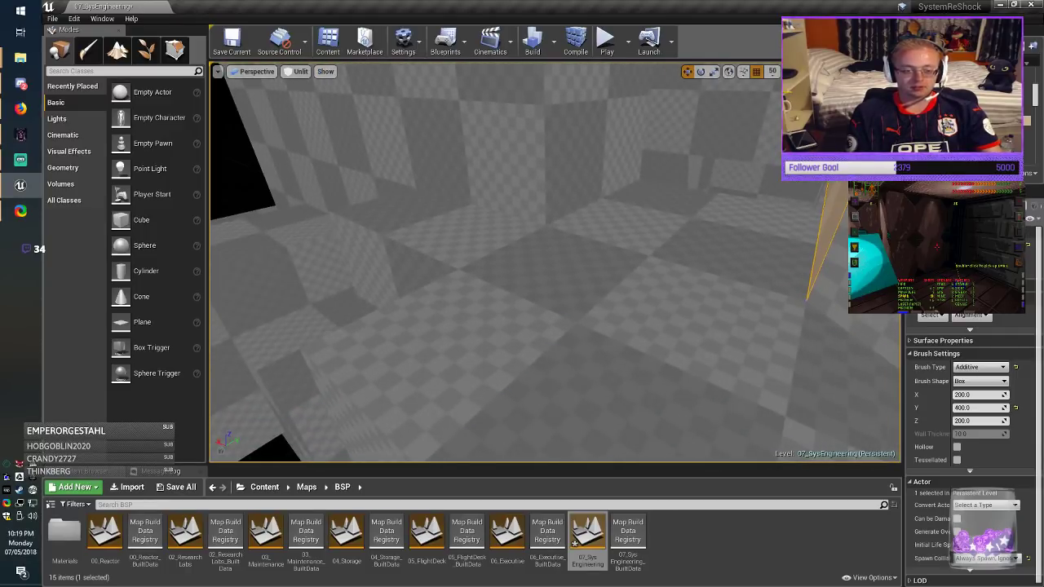
click(489, 151)
mouse_move(489, 150)
right_down()
mouse_move(383, 97)
mouse_move(408, 99)
right_up()
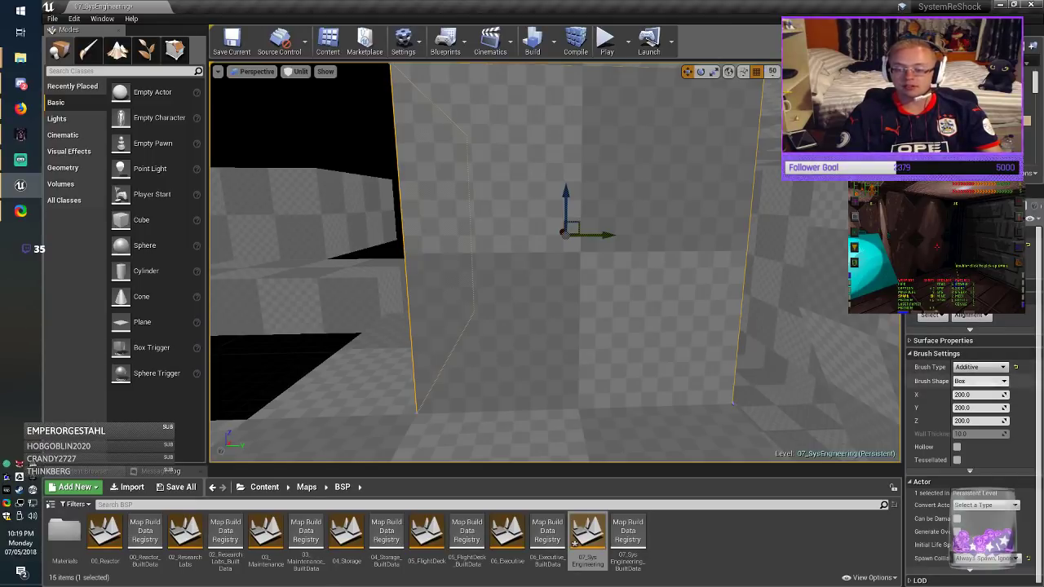
Step: Try an X size of 400 on the selected wall brush, and return it to 200
click(975, 395)
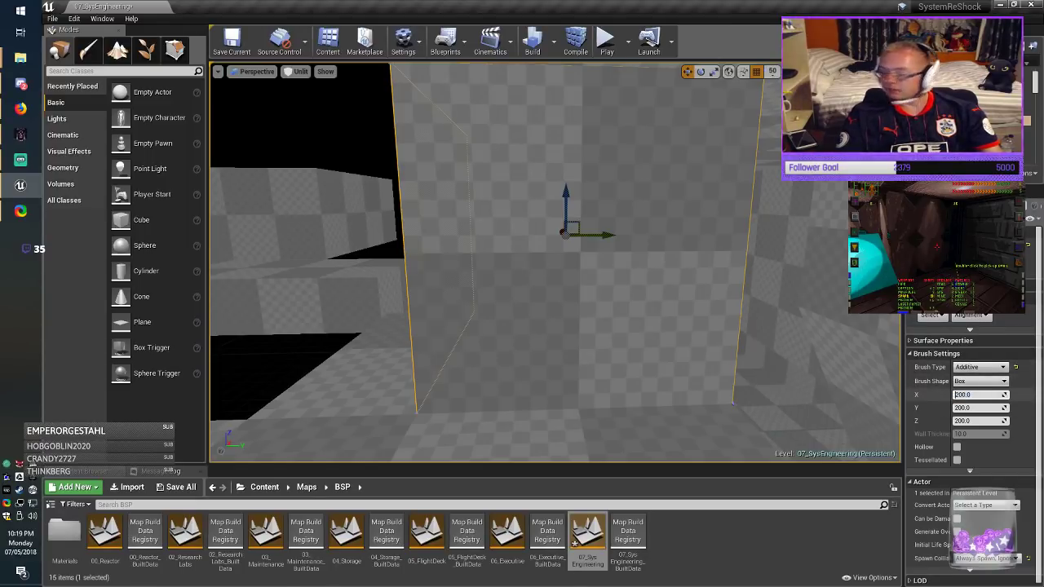
text(400)
key(Return)
mouse_move(694, 269)
right_down()
mouse_move(571, 273)
mouse_move(653, 281)
right_up()
click(975, 395)
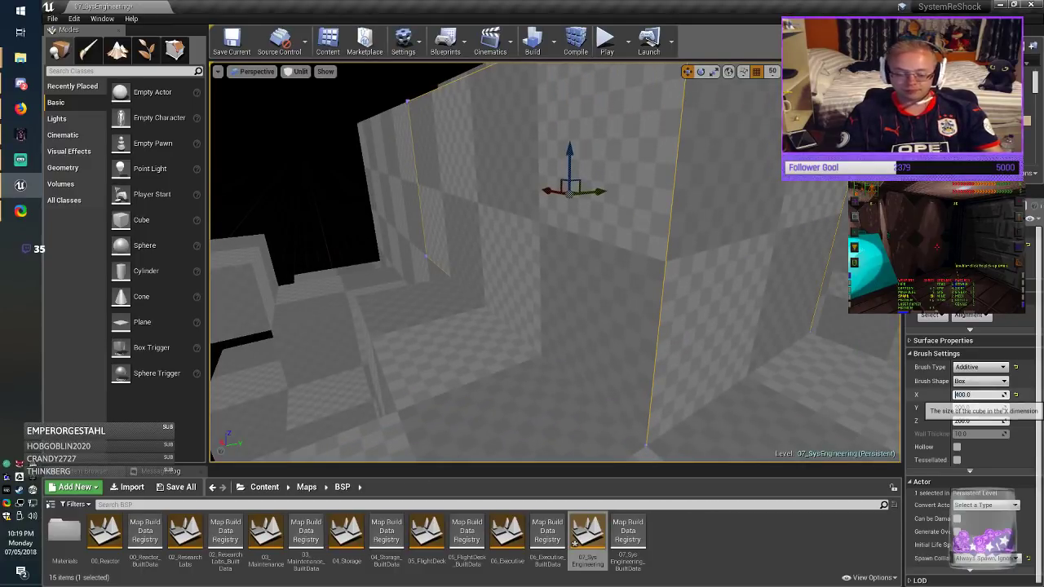
text(200)
key(Return)
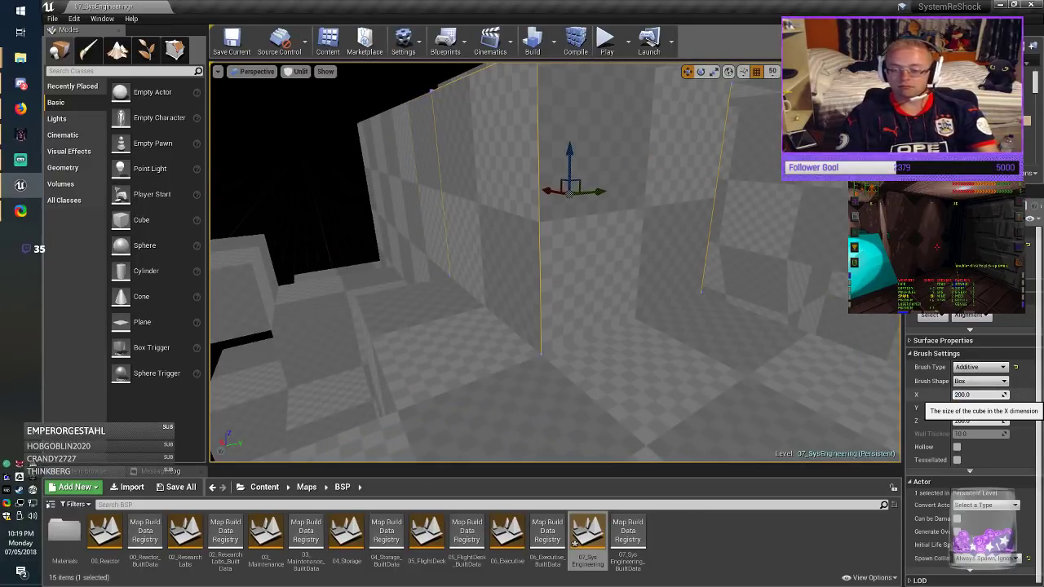
Step: Set the selected wall brush's Y size to 400, slide it along the Y axis toward the open gap, and save the level
text(400)
key(Return)
drag(599, 192, 522, 208)
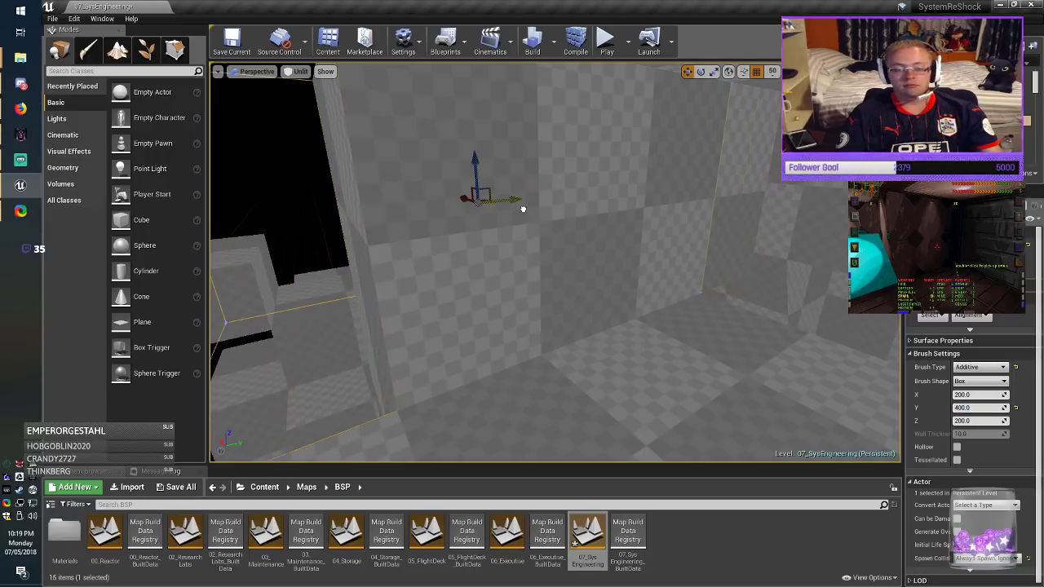
key(Escape)
right_drag(522, 208, 424, 214)
click(232, 41)
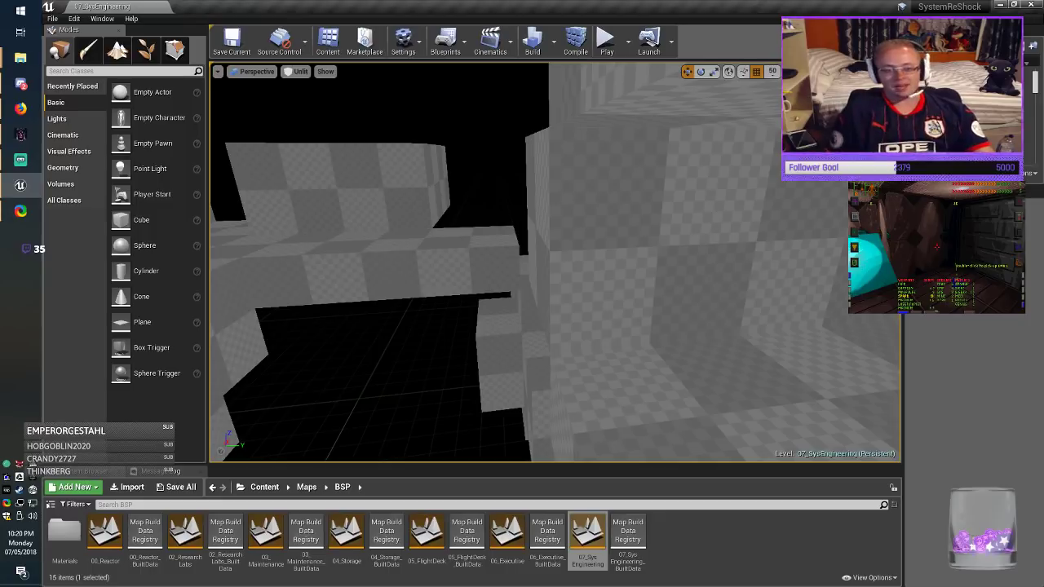
Step: Duplicate the 200 x 400 x 200 wall brush and move the copy along the Y axis across the open gap
click(693, 228)
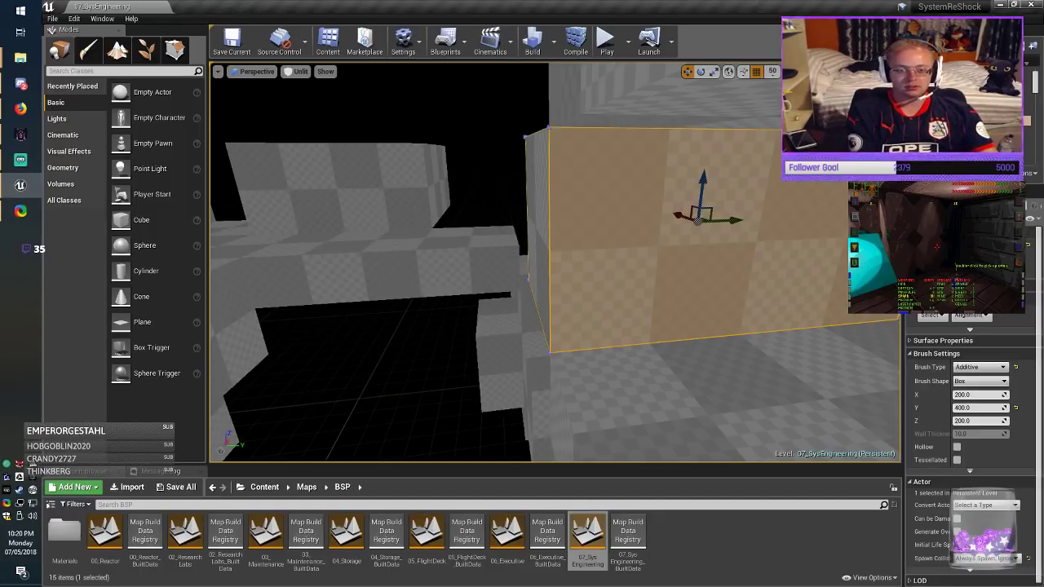
alt+drag(736, 220, 520, 263)
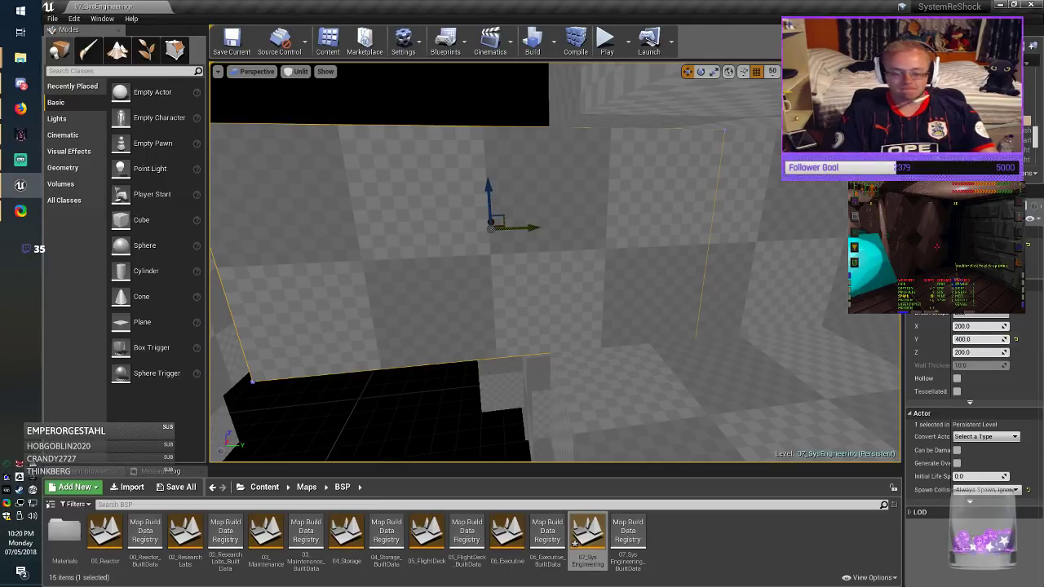
Step: Set the copied wall brush's Y size to 200 and slide it along the Y axis against the neighbouring wall
text(200)
key(Return)
drag(534, 228, 491, 227)
mouse_move(492, 227)
right_down()
mouse_move(457, 229)
mouse_move(468, 243)
mouse_move(492, 243)
right_up()
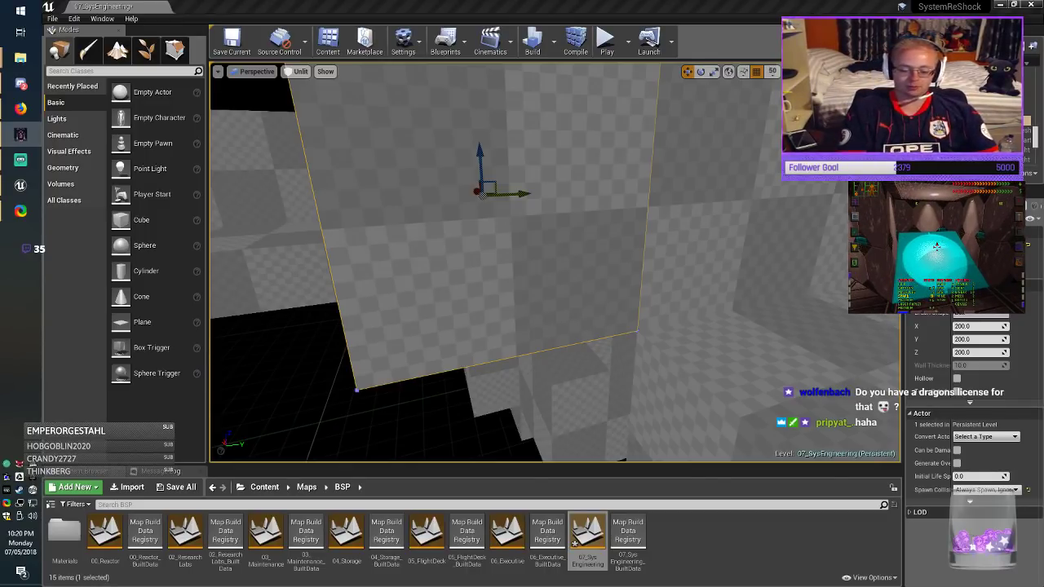
mouse_move(555, 262)
right_down()
mouse_move(514, 253)
mouse_move(563, 249)
right_up()
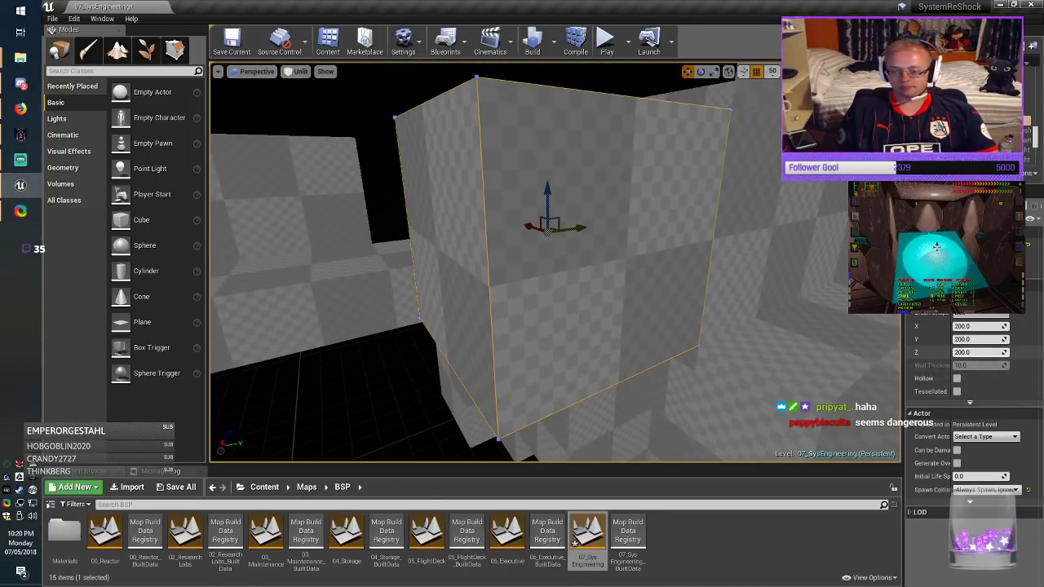
Step: Set the copied brush's Z size to 100, lower it along the Z axis, and deselect it
click(977, 353)
text(1)
key(Return)
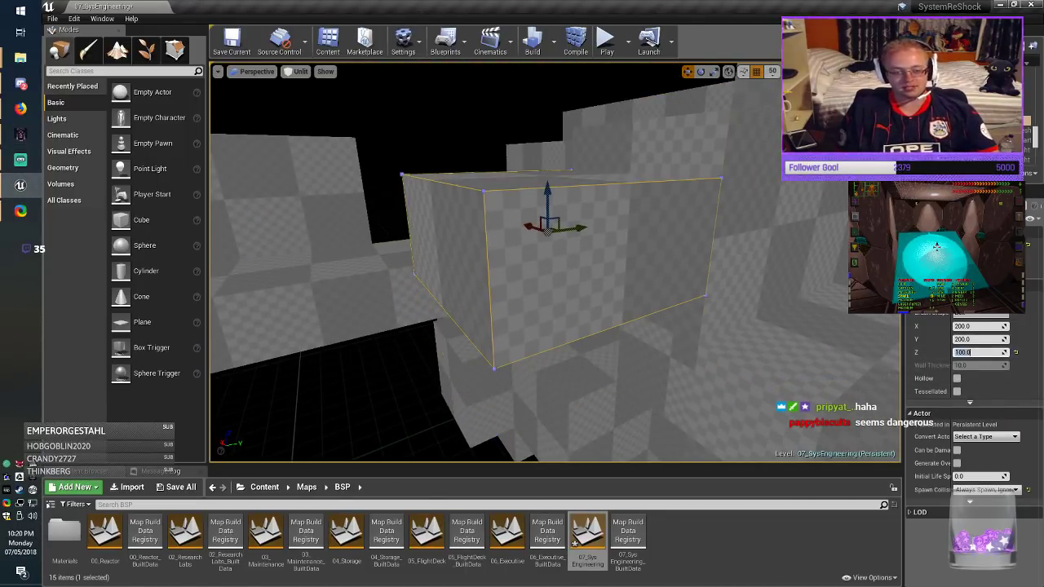
drag(549, 207, 559, 254)
key(Delete)
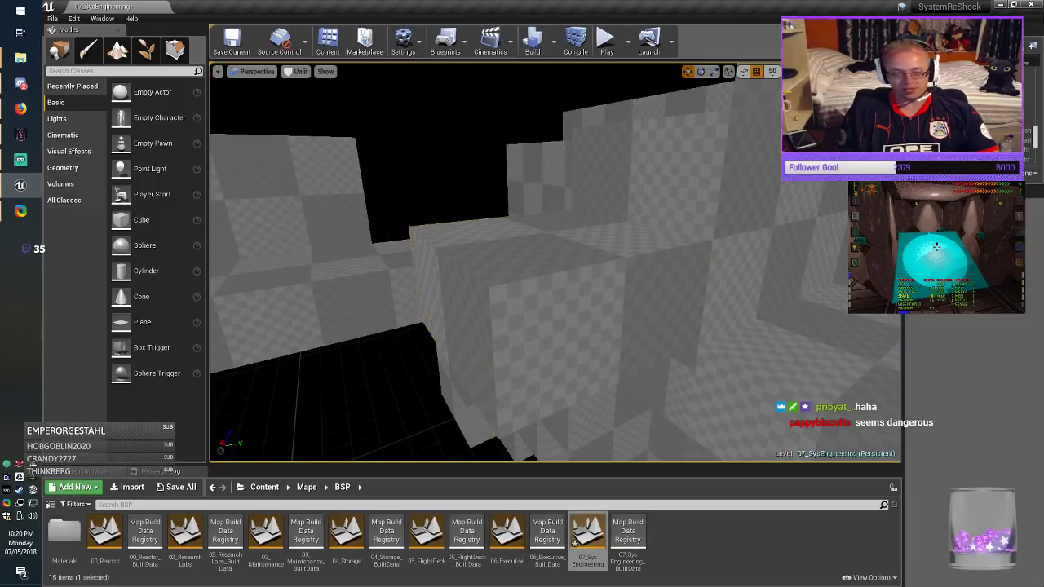
Step: In geometry editing mode, pull the front top edge of the 200 x 200 x 100 brush down to form a slope
click(420, 314)
click(174, 51)
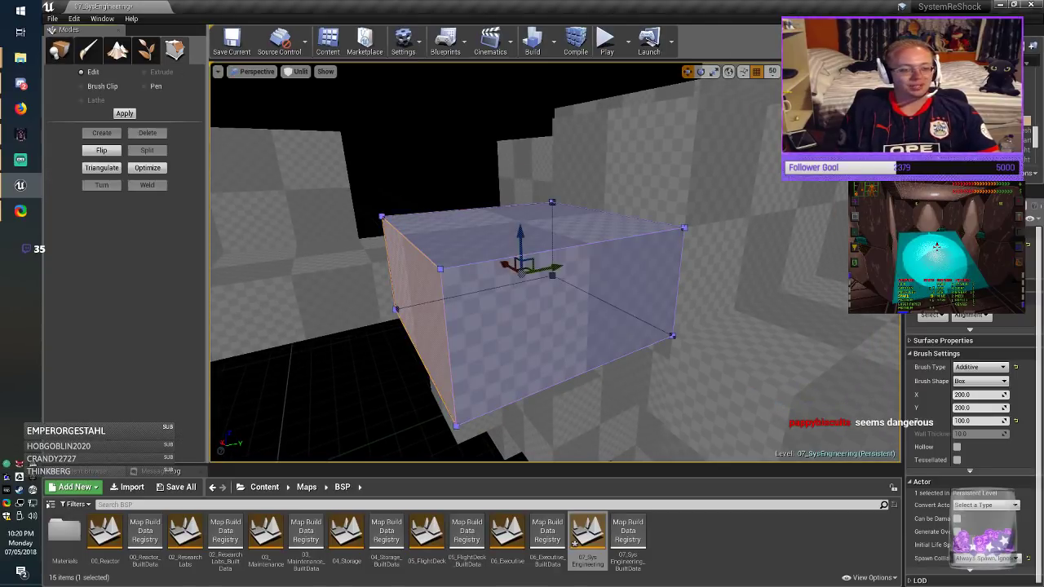
right_drag(489, 261, 522, 342)
right_drag(522, 261, 534, 318)
click(546, 326)
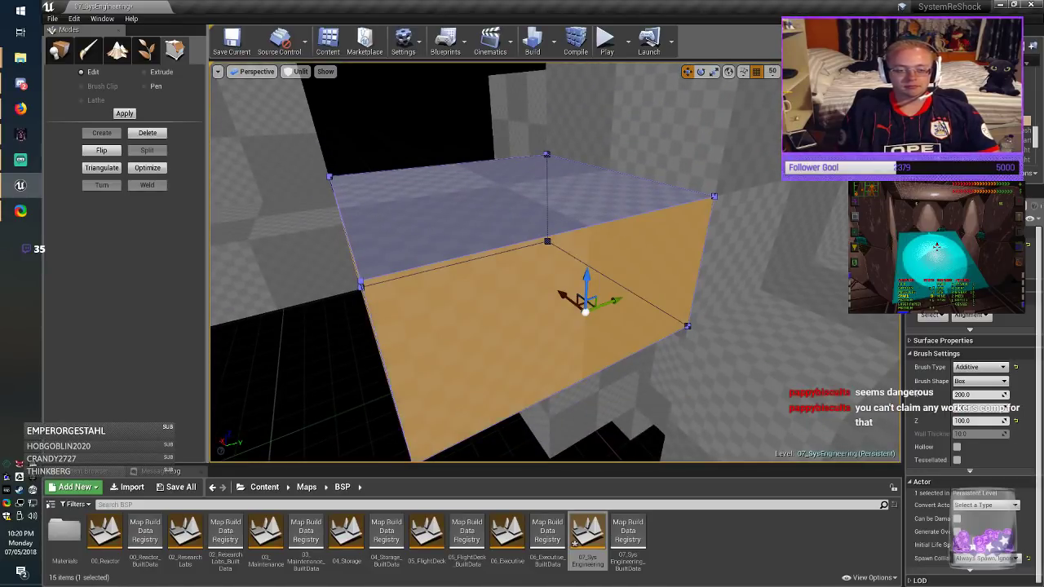
click(507, 210)
click(543, 318)
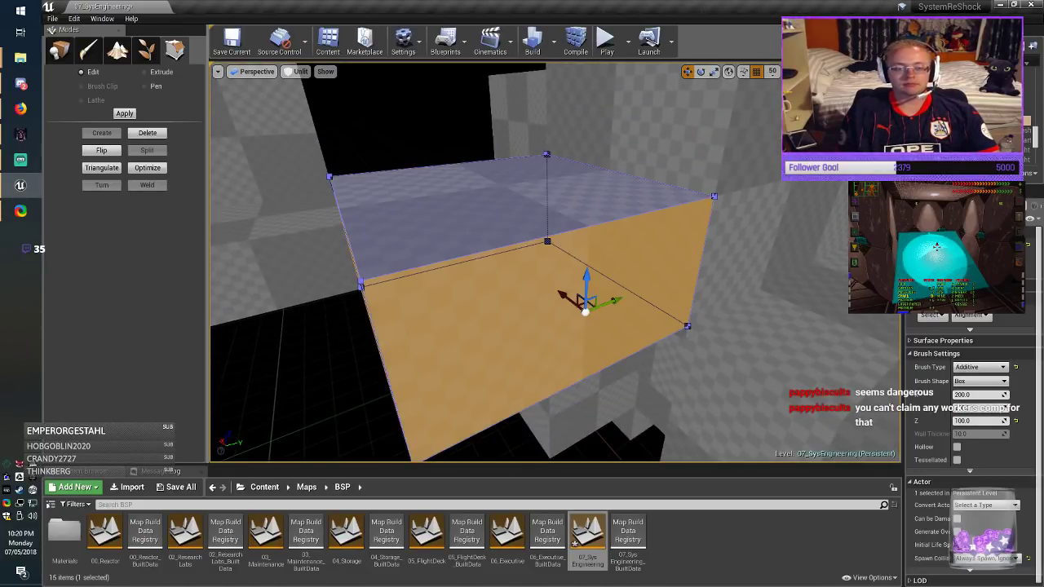
click(508, 213)
click(540, 310)
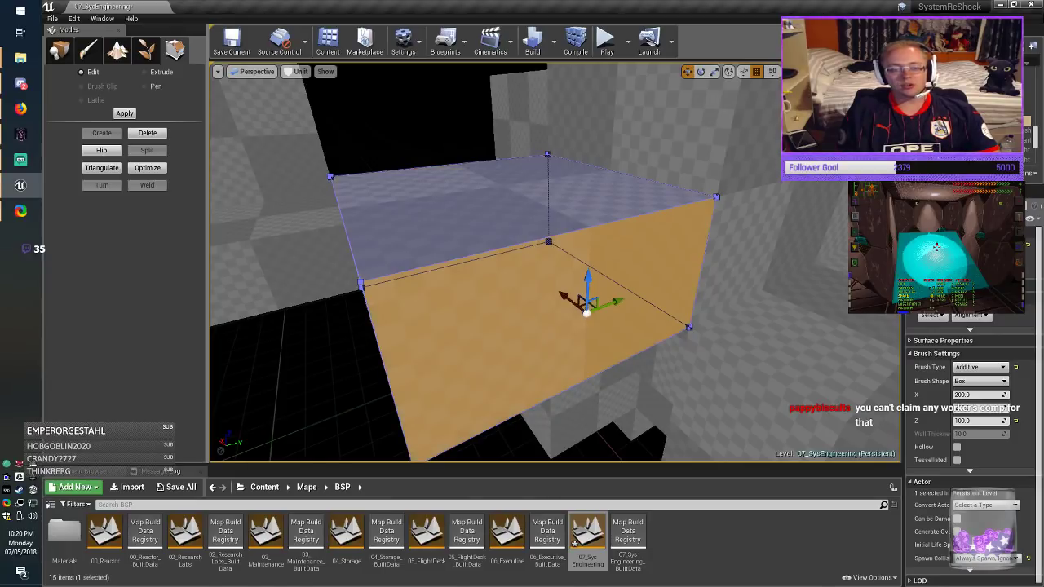
click(529, 243)
mouse_move(528, 243)
right_down()
mouse_move(575, 245)
mouse_move(580, 281)
mouse_move(567, 295)
right_up()
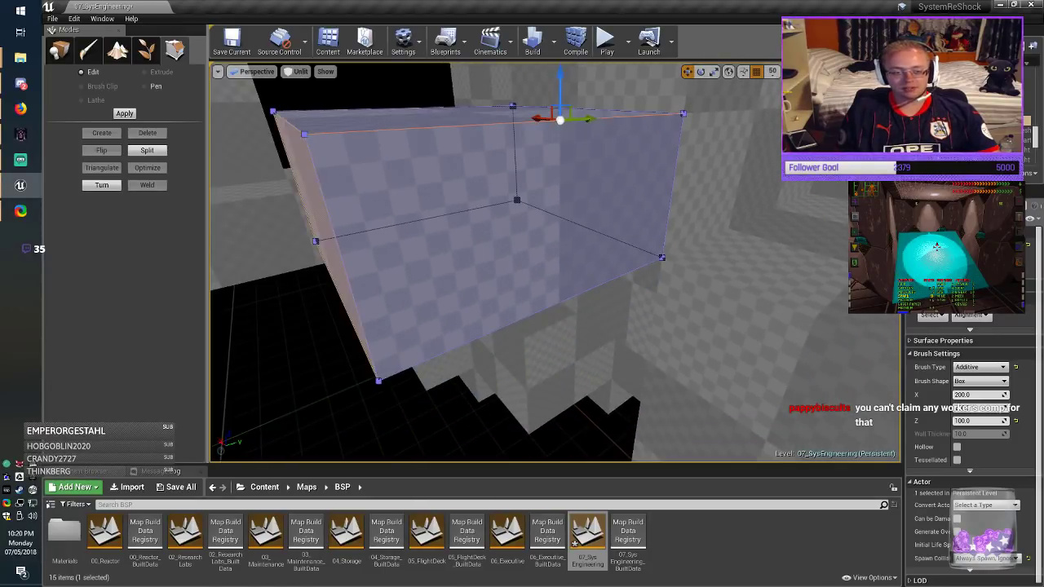
drag(561, 98, 562, 278)
key(Escape)
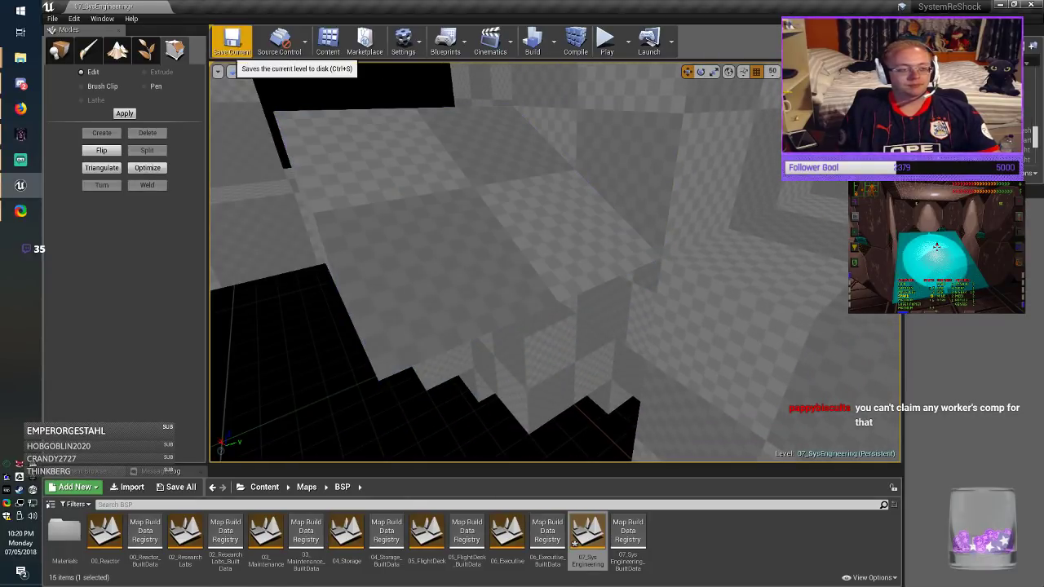
Step: Save the level, return to placement mode, and check the adjoining area in the System Shock game
click(232, 41)
click(58, 50)
right_drag(555, 263, 506, 259)
click(526, 179)
right_drag(526, 179, 351, 196)
key(alt+Tab)
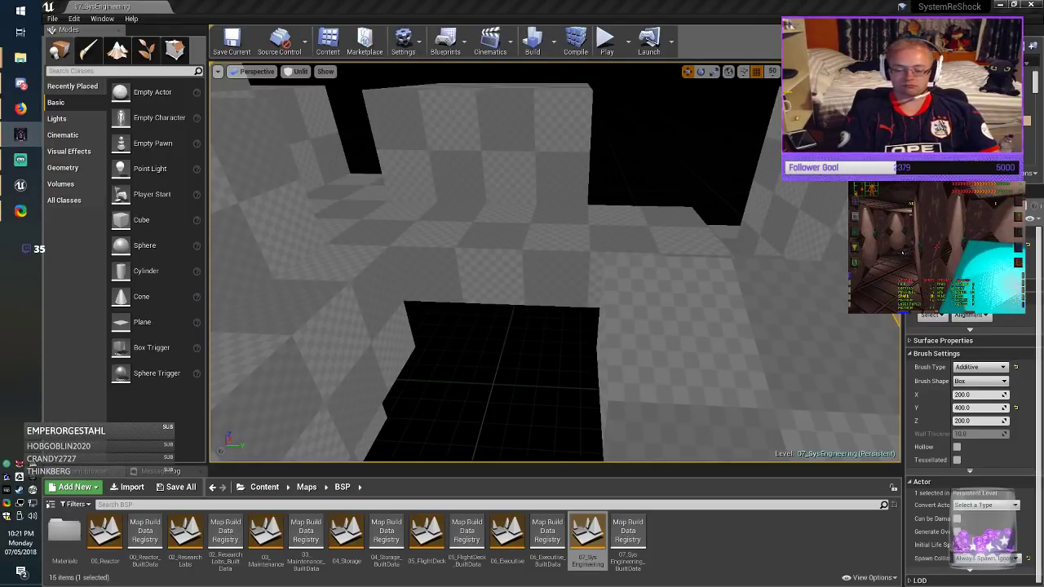
key(alt+Tab)
Step: Duplicate the triangular corner brush beside the open gap, move the copy across, and rotate it about the Z axis
mouse_move(506, 261)
right_down()
mouse_move(350, 269)
mouse_move(391, 265)
mouse_move(391, 253)
mouse_move(449, 319)
right_up()
click(392, 269)
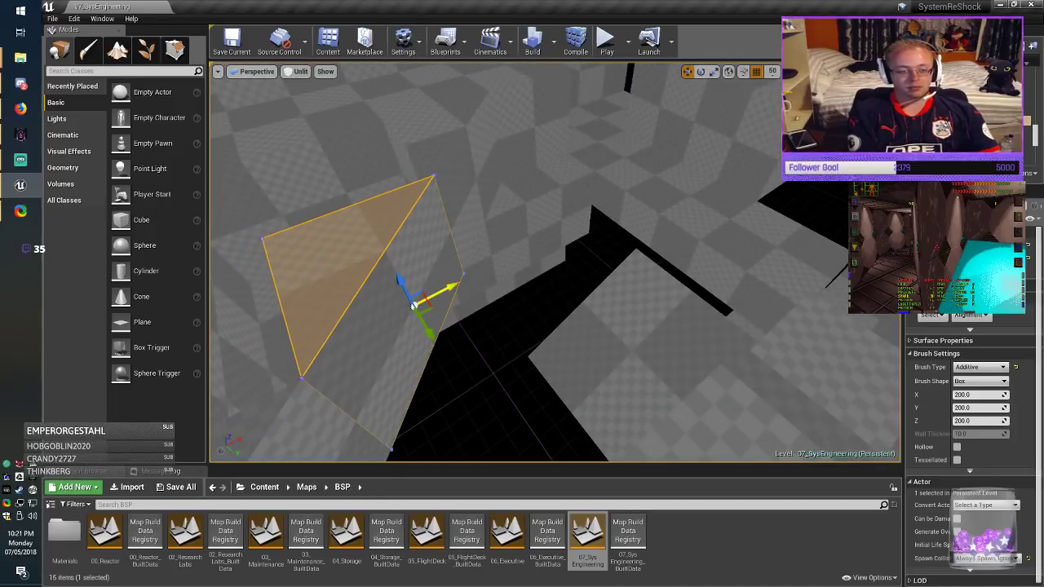
alt+drag(444, 291, 573, 222)
key(e)
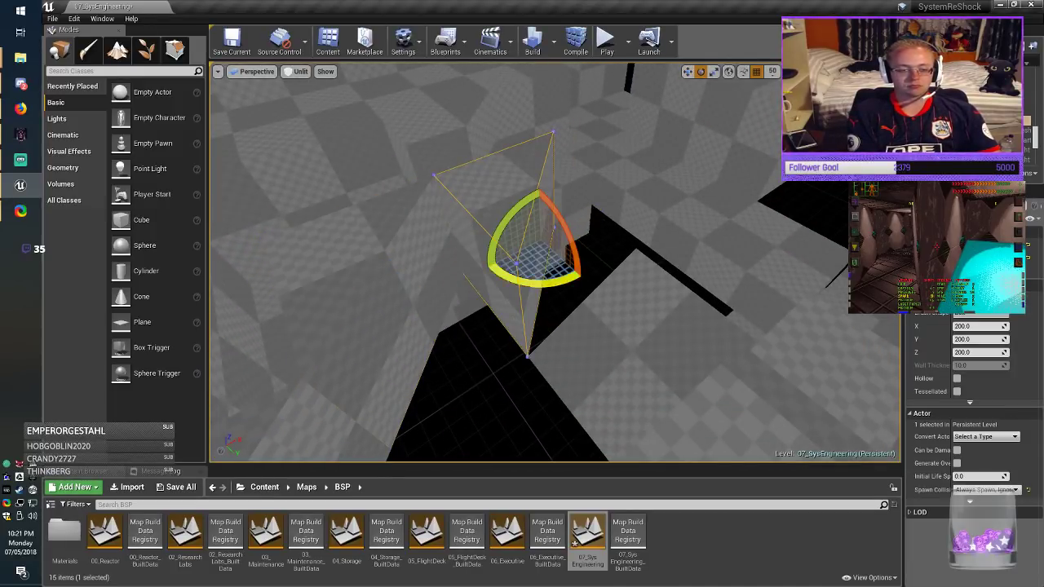
drag(535, 283, 441, 278)
key(w)
mouse_move(490, 277)
right_down()
mouse_move(563, 228)
mouse_move(652, 240)
mouse_move(538, 196)
mouse_move(530, 245)
mouse_move(717, 244)
mouse_move(685, 249)
right_up()
Step: Check the area in the System Shock game, duplicate the 200 x 400 x 200 wall brush across the opening, and save the level
key(alt+Tab)
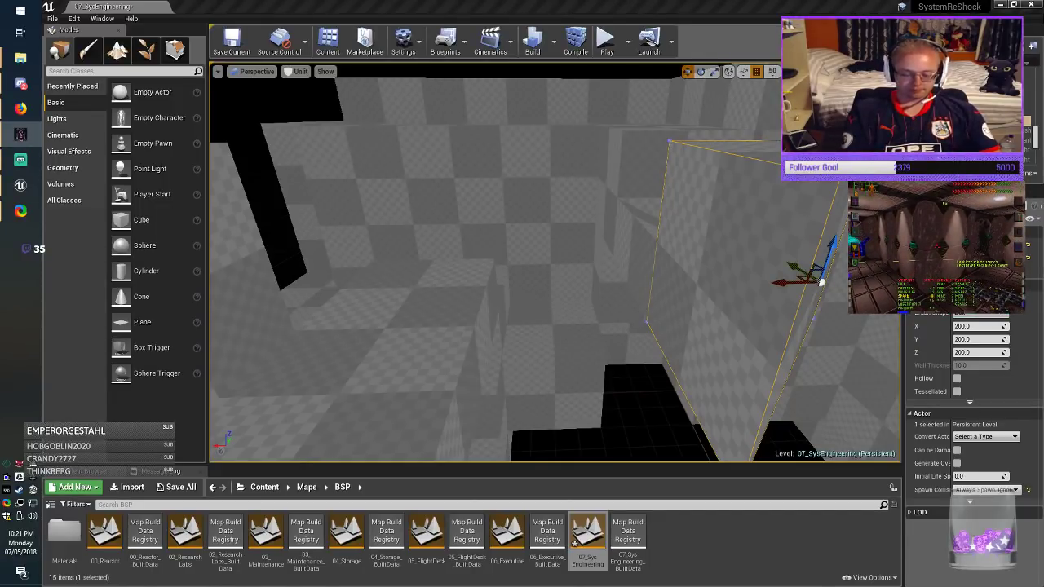
right_drag(555, 261, 701, 261)
click(693, 351)
mouse_move(693, 351)
right_down()
mouse_move(807, 388)
mouse_move(840, 383)
mouse_move(693, 375)
mouse_move(759, 379)
mouse_move(702, 369)
right_up()
mouse_move(792, 381)
alt+mouse_down()
mouse_move(470, 366)
mouse_move(292, 377)
mouse_move(324, 357)
mouse_move(337, 364)
alt+mouse_up()
mouse_move(337, 363)
right_down()
mouse_move(314, 365)
mouse_move(328, 403)
mouse_move(269, 330)
mouse_move(285, 326)
mouse_move(265, 330)
right_up()
click(231, 44)
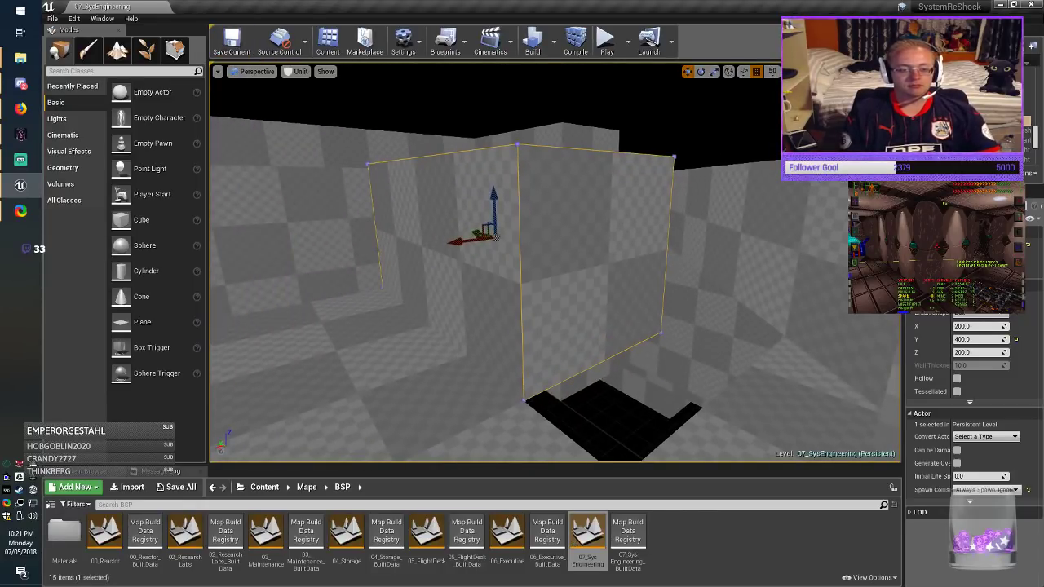
Step: Try repositioning the 700 x 100 x 200 brush in the corridor, and undo the moves
click(351, 102)
mouse_move(350, 102)
right_down()
mouse_move(367, 135)
mouse_move(433, 134)
right_up()
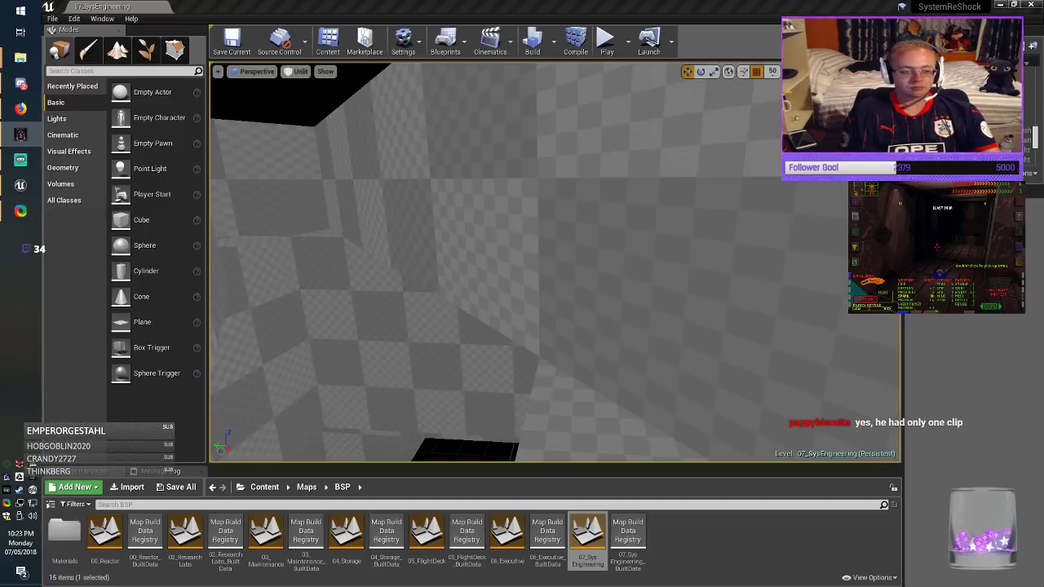
right_drag(555, 263, 310, 263)
right_drag(462, 184, 571, 98)
right_drag(555, 263, 503, 277)
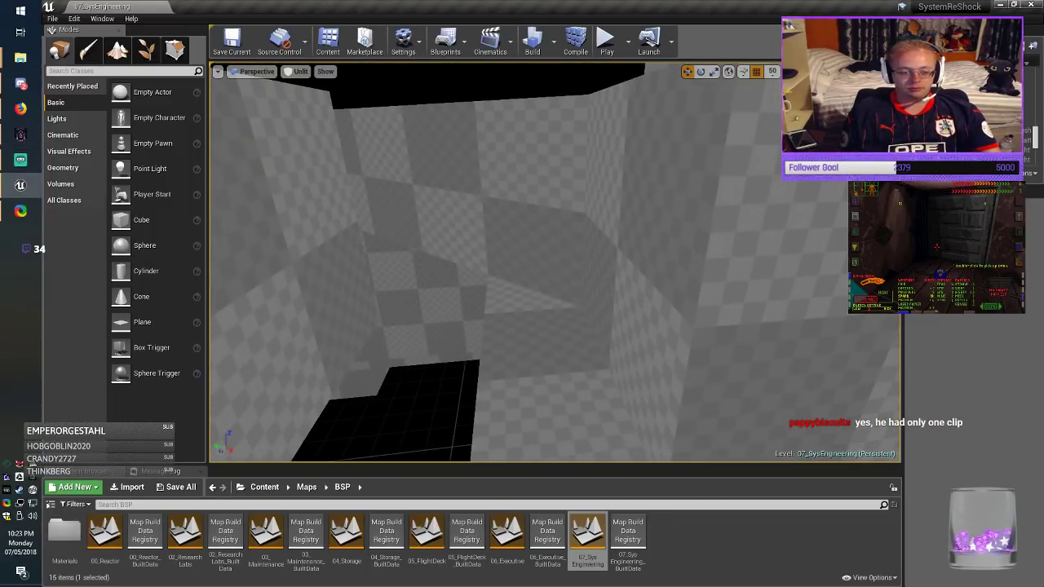
click(538, 367)
mouse_move(538, 367)
right_down()
mouse_move(473, 326)
mouse_move(530, 351)
mouse_move(506, 334)
mouse_move(528, 338)
mouse_move(503, 345)
mouse_move(491, 332)
right_up()
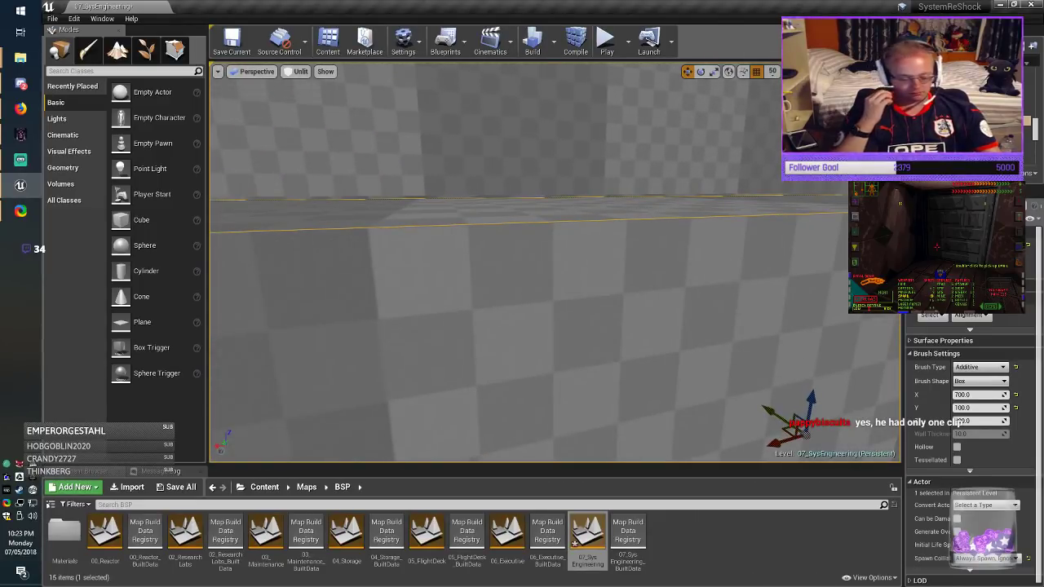
key(ctrl+z)
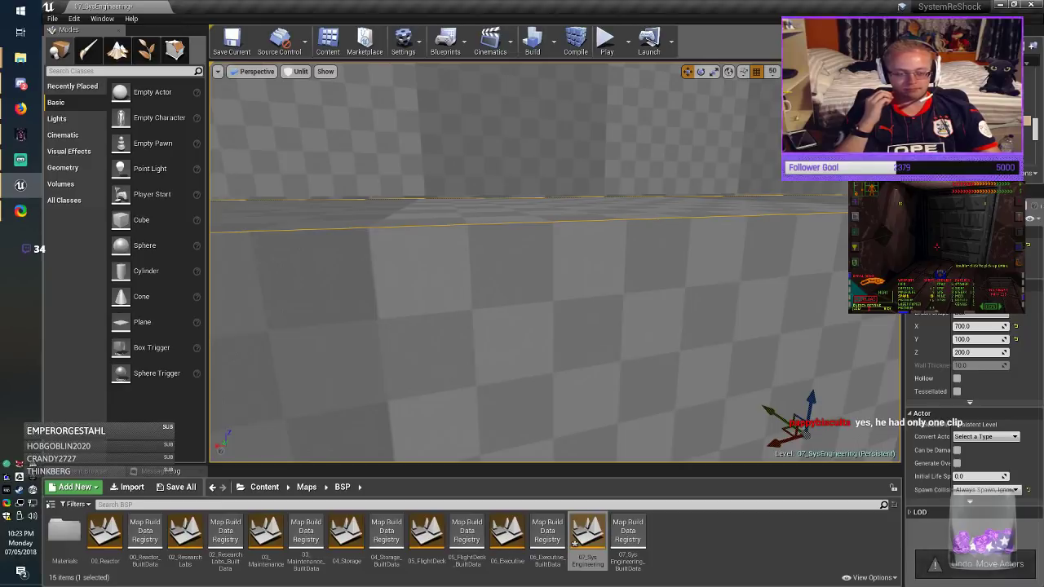
key(ctrl+z)
key(ctrl+z)
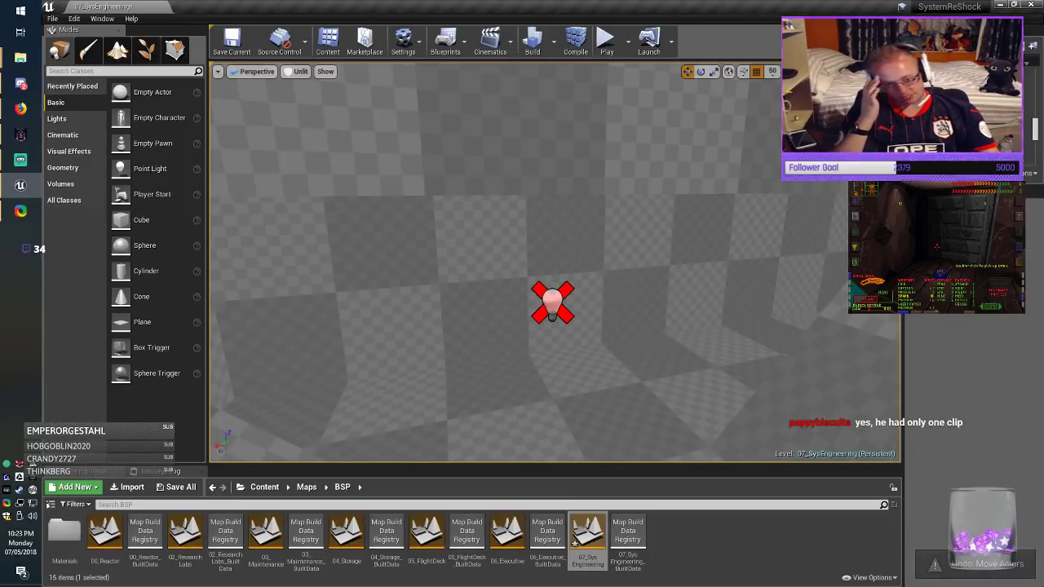
Step: Duplicate the 700 x 100 x 200 brush over the floor gap, set the copy's Z size to 100, and raise it
mouse_move(491, 333)
right_down()
mouse_move(477, 363)
mouse_move(506, 363)
mouse_move(530, 336)
mouse_move(444, 328)
mouse_move(555, 334)
mouse_move(596, 384)
mouse_move(616, 379)
mouse_move(613, 346)
mouse_move(604, 391)
mouse_move(575, 363)
mouse_move(616, 371)
mouse_move(594, 395)
right_up()
click(491, 333)
mouse_move(584, 228)
alt+mouse_down()
mouse_move(498, 233)
mouse_move(509, 234)
alt+mouse_up()
click(976, 353)
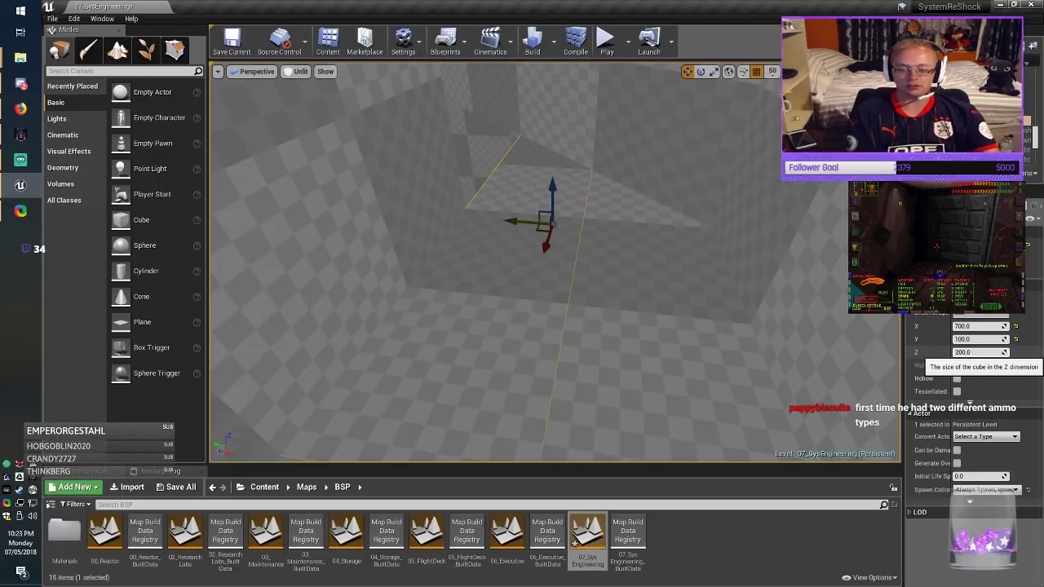
text(100)
key(Return)
drag(553, 188, 542, 157)
mouse_move(542, 156)
right_down()
mouse_move(554, 160)
mouse_move(424, 164)
mouse_move(507, 149)
right_up()
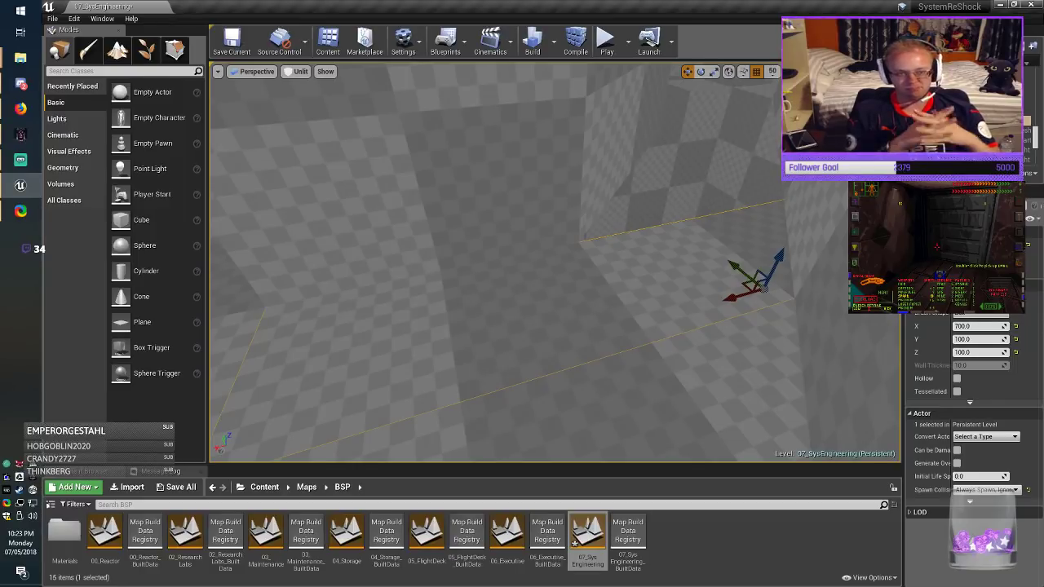
Step: Set the copied floor brush's X size to 400 and slide it along the X axis over the open floor
click(959, 326)
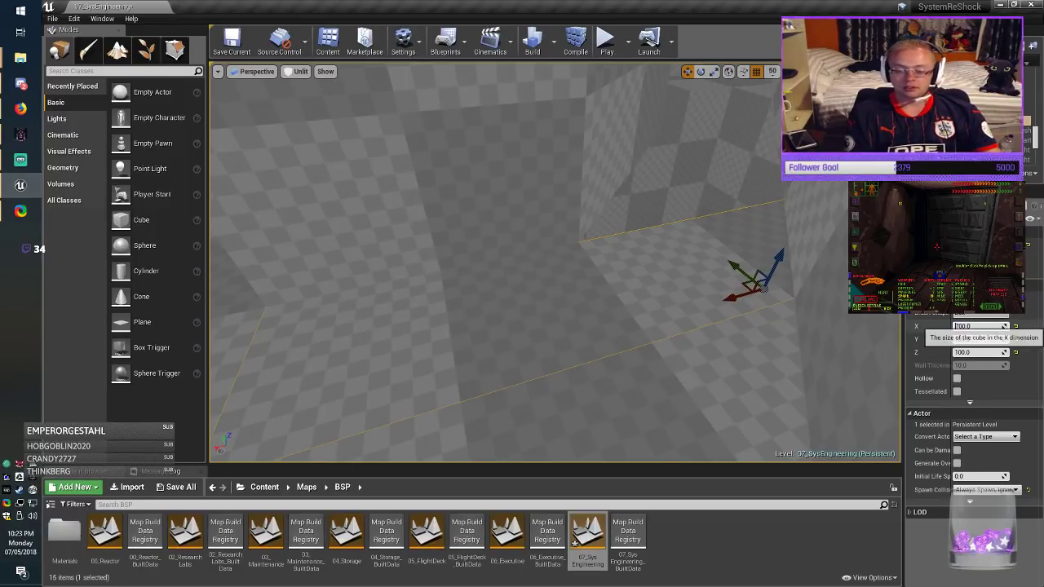
click(958, 326)
key(BackSpace)
text(4)
key(Return)
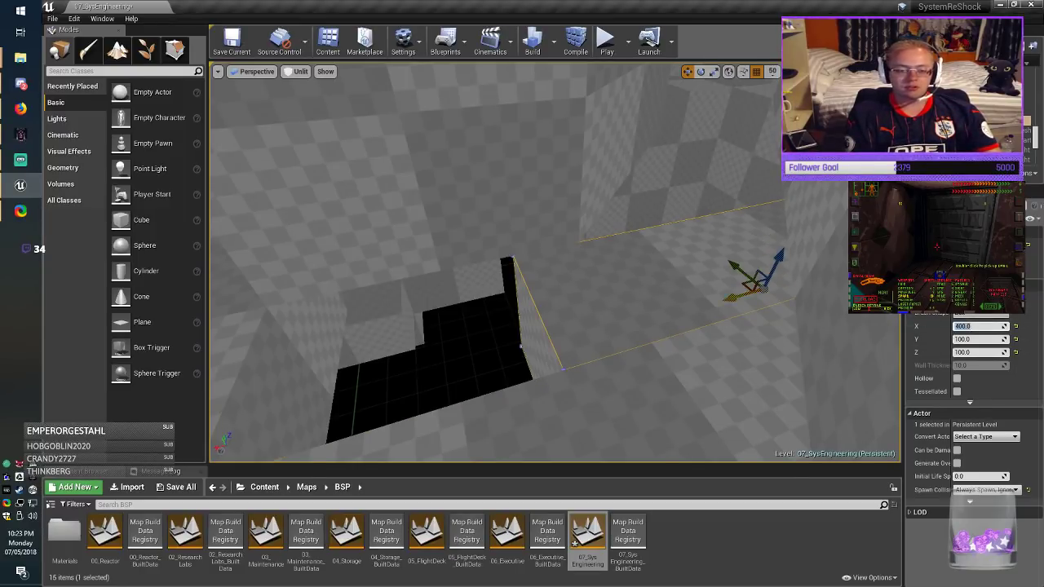
drag(732, 298, 559, 349)
right_drag(560, 349, 779, 377)
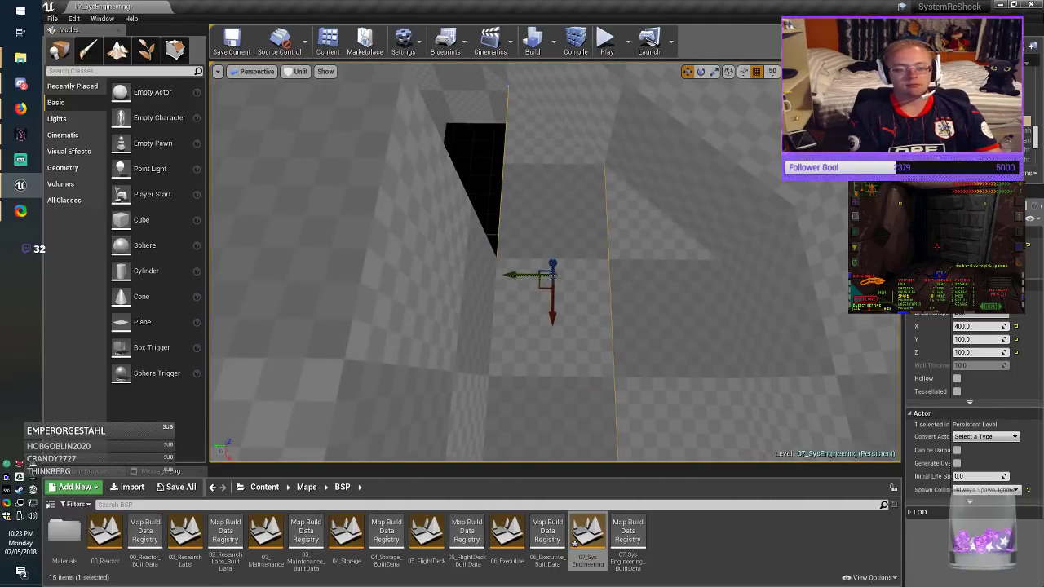
Step: Reposition the 400 x 100 x 100 floor brush beside the remaining floor gap
mouse_move(541, 289)
mouse_down()
mouse_move(457, 107)
mouse_move(459, 118)
mouse_up()
mouse_move(459, 118)
right_down()
mouse_move(391, 102)
mouse_move(452, 114)
mouse_move(448, 130)
mouse_move(416, 110)
mouse_move(355, 102)
mouse_move(416, 106)
right_up()
right_drag(541, 289, 541, 289)
drag(562, 343, 479, 327)
mouse_move(479, 326)
right_down()
mouse_move(414, 317)
mouse_move(408, 282)
right_up()
mouse_move(653, 426)
mouse_down()
mouse_move(569, 340)
mouse_move(564, 254)
mouse_up()
mouse_move(565, 254)
right_down()
mouse_move(694, 237)
mouse_move(767, 286)
mouse_move(783, 281)
mouse_move(787, 302)
right_up()
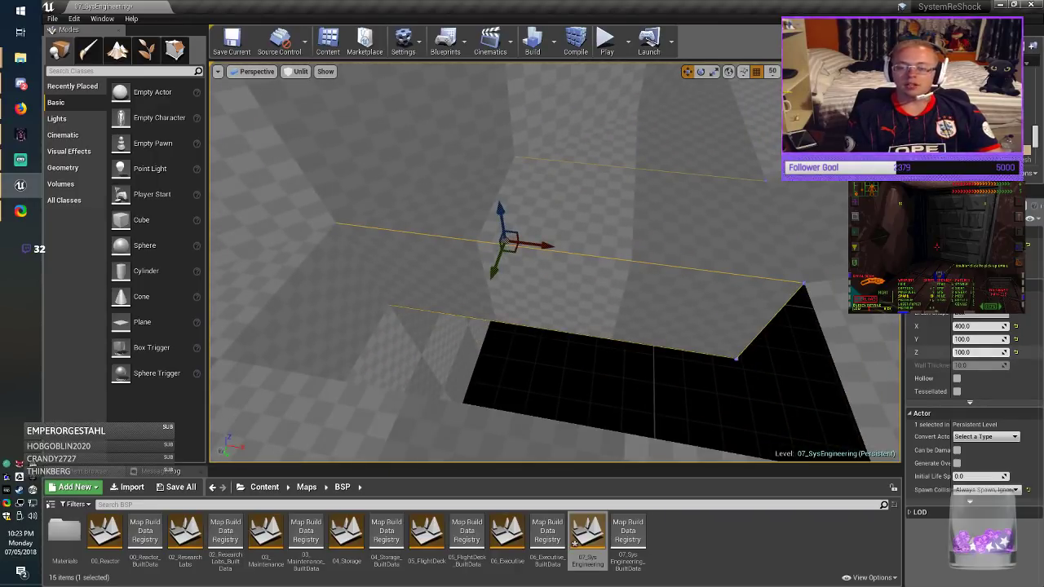
Step: Set the floor brush's X size to 300 and Y size to 200, sliding it along both axes to fill the gap
click(972, 326)
text(300)
key(Return)
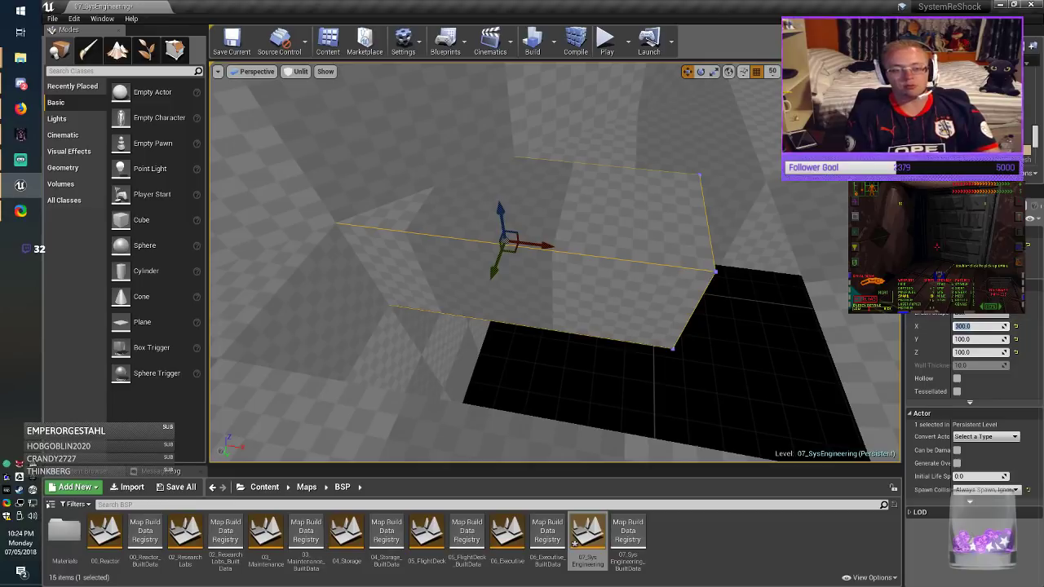
drag(541, 245, 604, 251)
mouse_move(603, 251)
right_down()
mouse_move(489, 164)
mouse_move(624, 247)
right_up()
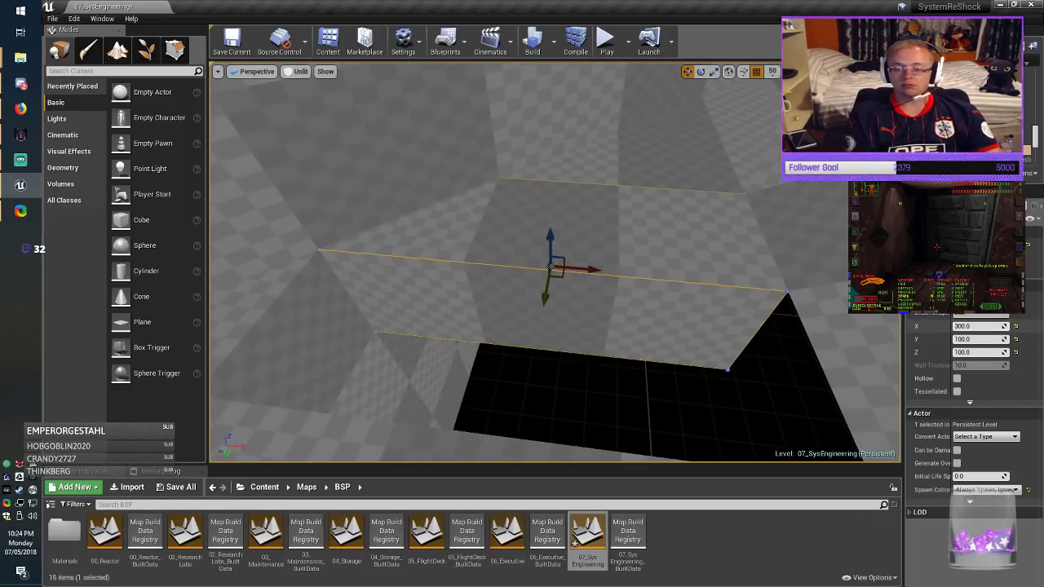
key(Return)
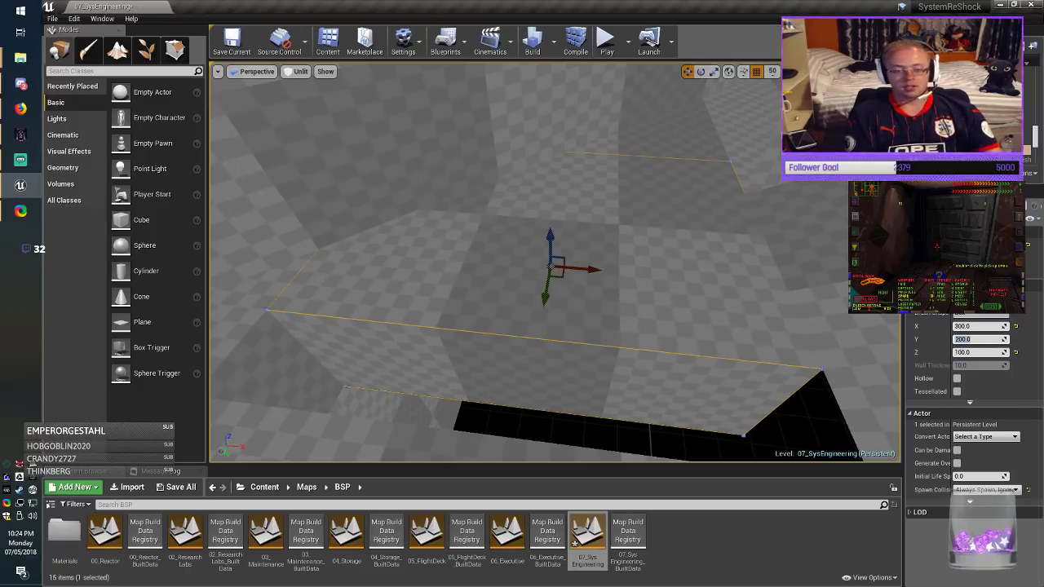
drag(545, 301, 537, 354)
key(Escape)
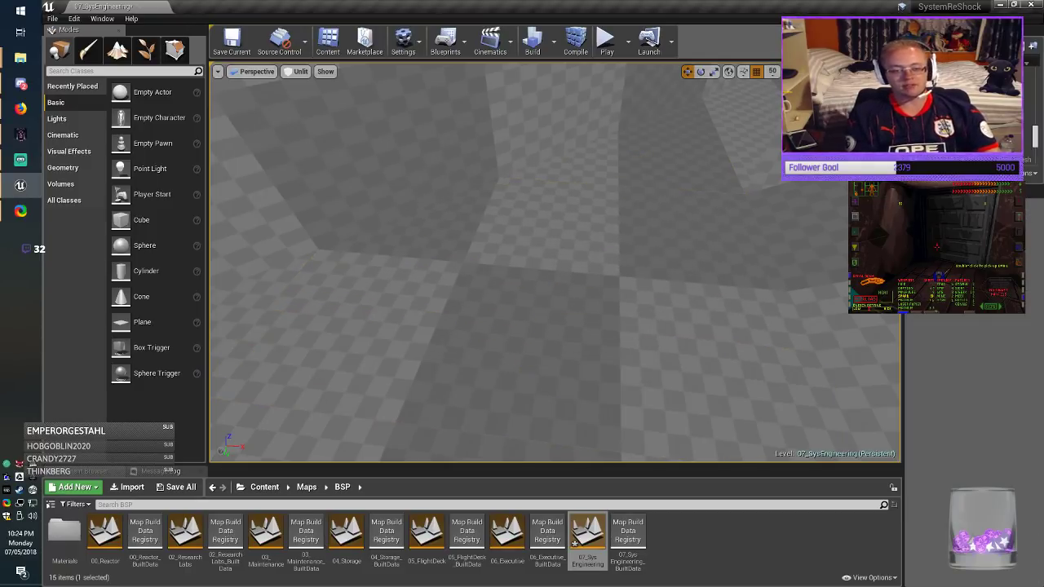
Step: Select all brush surfaces in the level, realign their textures, deselect them, and save the level
right_drag(538, 277, 701, 285)
key(shift+s)
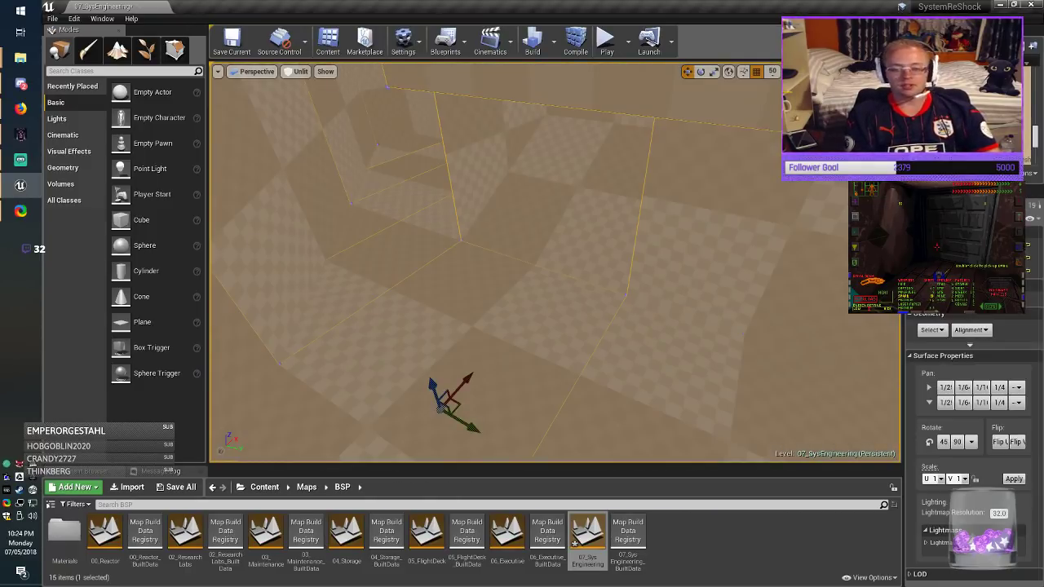
click(972, 330)
click(1000, 355)
key(Escape)
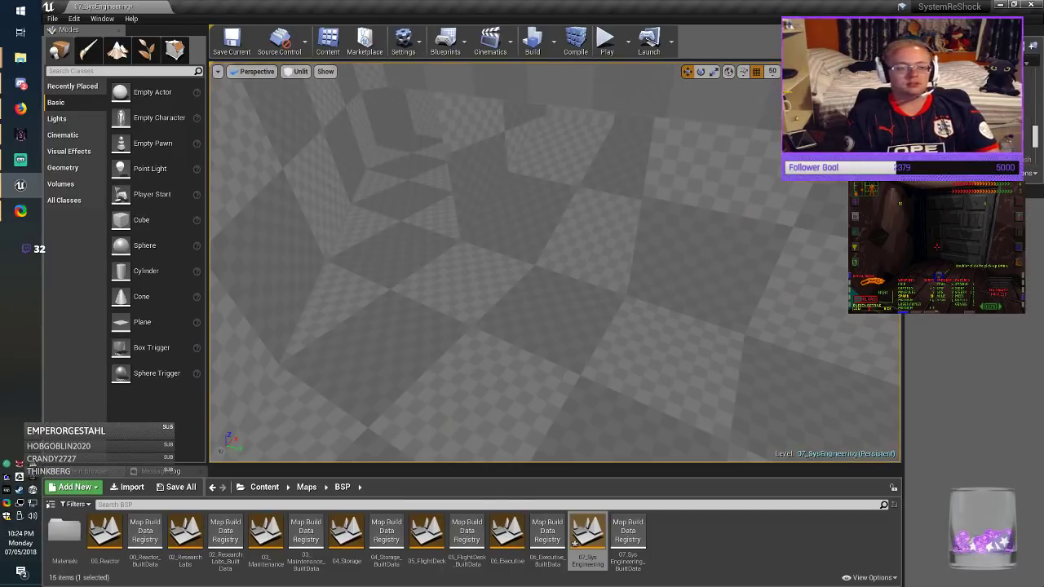
click(231, 41)
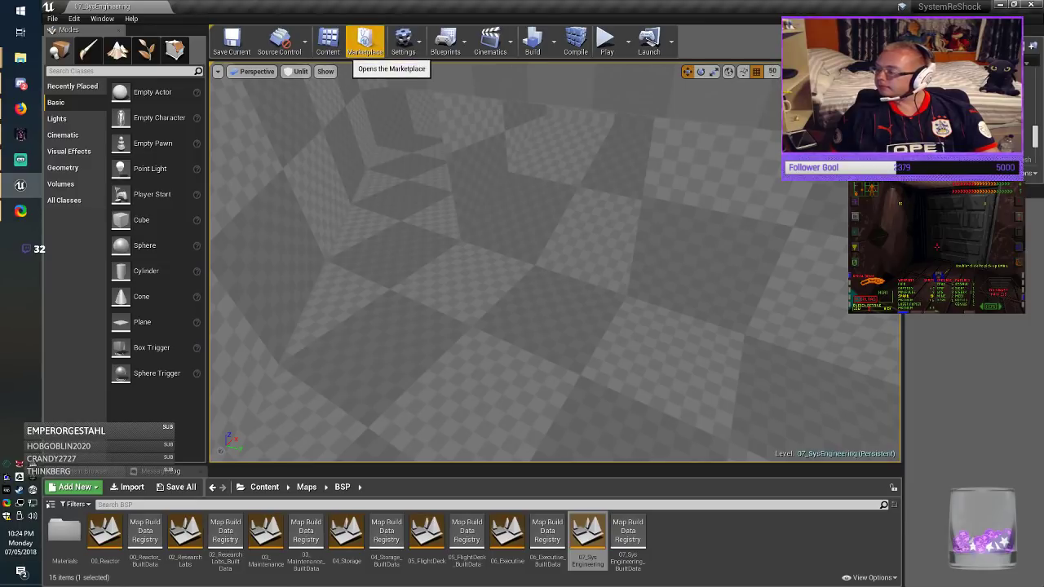
Step: Look over the finished corridor and check the next area in the System Shock game
right_drag(489, 245, 636, 212)
key(w)
key(w)
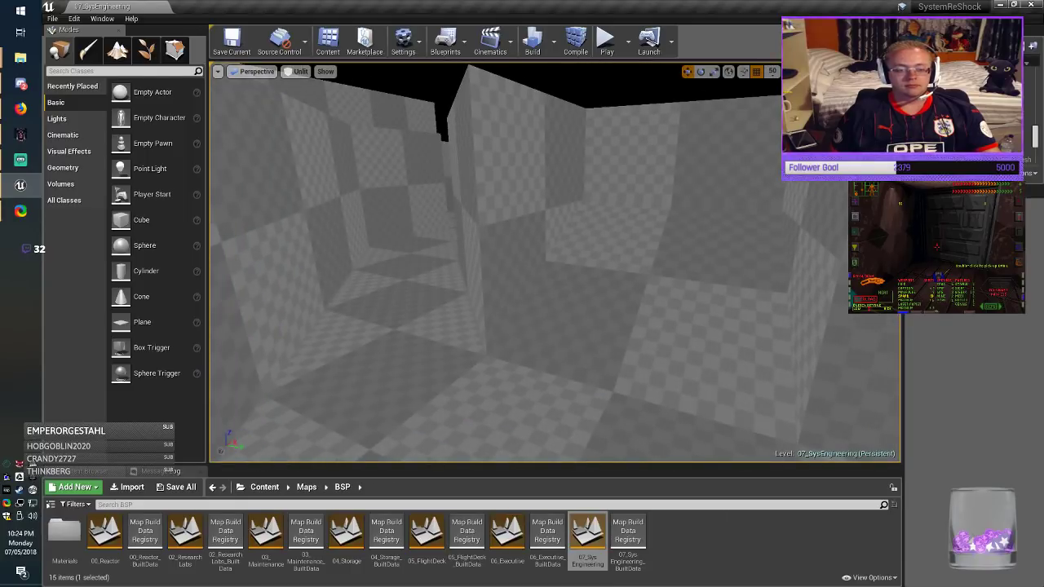
key(alt+Tab)
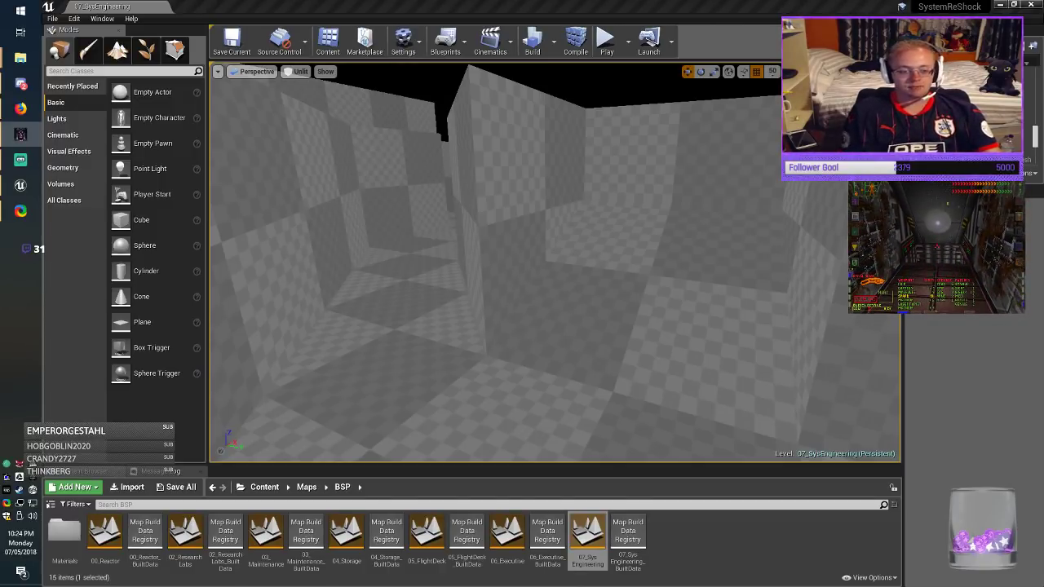
Step: Compare the gap with the System Shock game and copy the 200 x 200 x 100 floor brush along the Y axis into the missing floor area
mouse_move(554, 262)
right_down()
mouse_move(693, 263)
mouse_move(514, 297)
mouse_move(530, 314)
mouse_move(620, 301)
mouse_move(562, 267)
right_up()
key(alt+Tab)
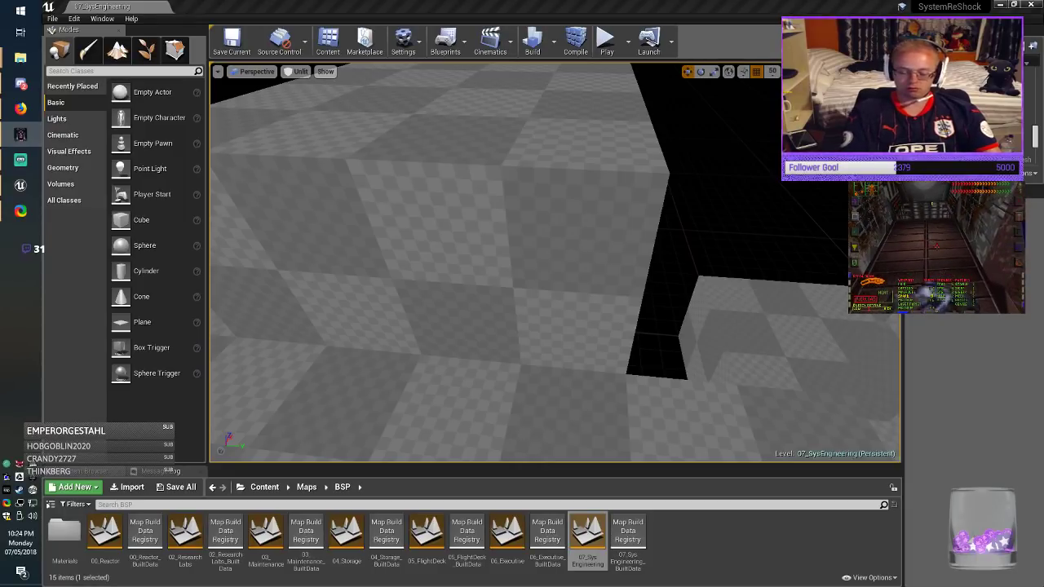
click(473, 408)
right_drag(473, 407, 542, 419)
click(436, 334)
mouse_move(436, 334)
right_down()
mouse_move(469, 331)
mouse_move(399, 322)
mouse_move(330, 355)
right_up()
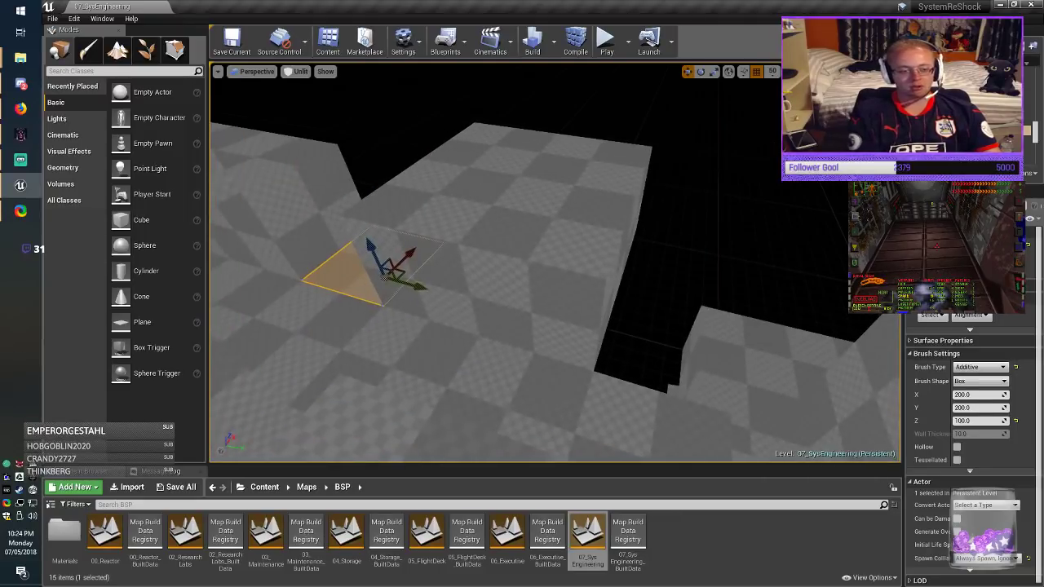
alt+drag(427, 290, 743, 329)
right_drag(742, 328, 815, 346)
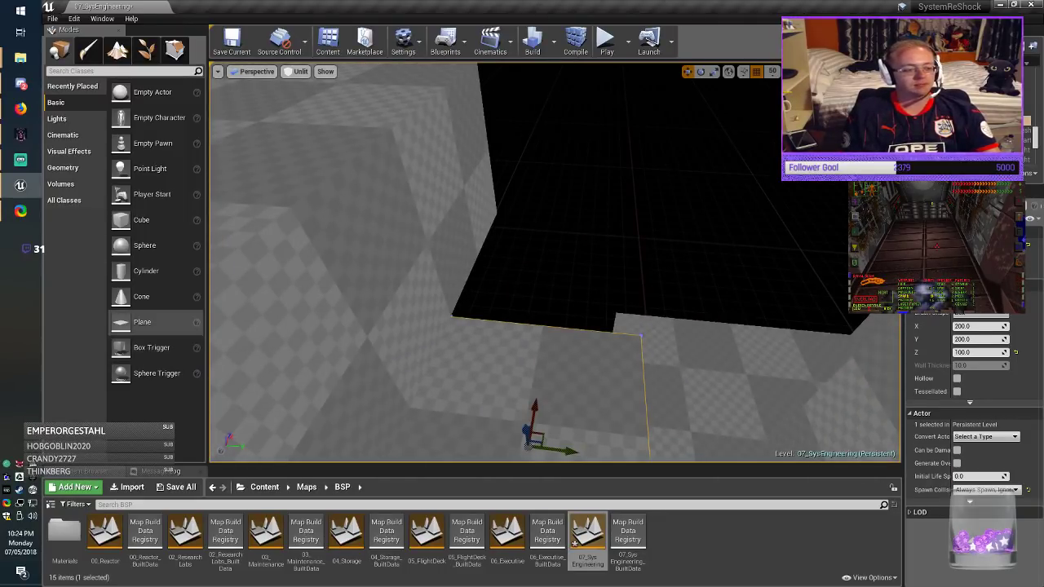
Step: Place a Plane at the floor edge, shift it along the X axis into the open gap, and save the level
drag(138, 322, 540, 330)
right_drag(539, 331, 335, 314)
drag(575, 239, 793, 236)
right_drag(793, 237, 815, 233)
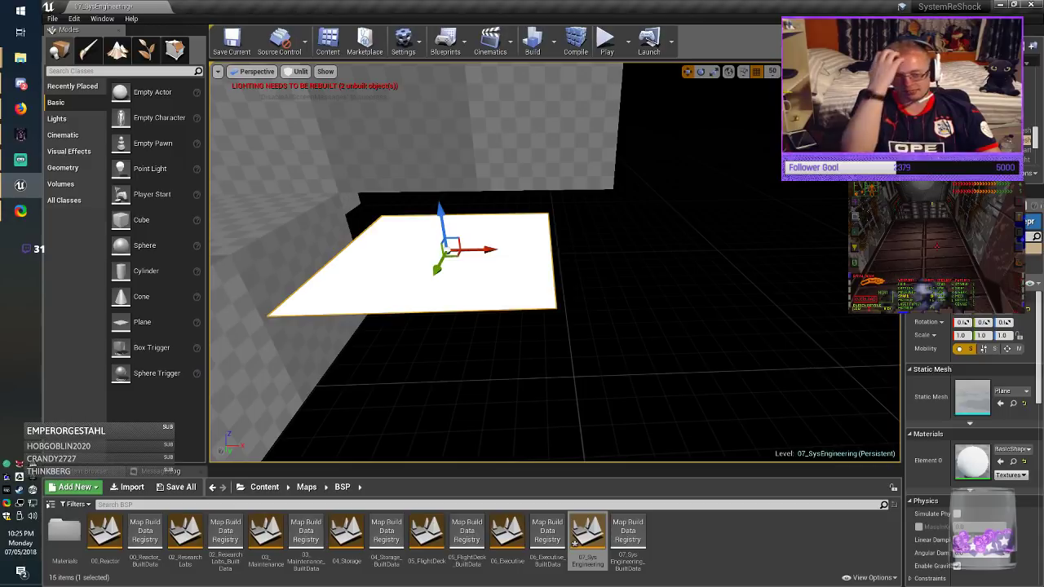
right_drag(554, 262, 432, 245)
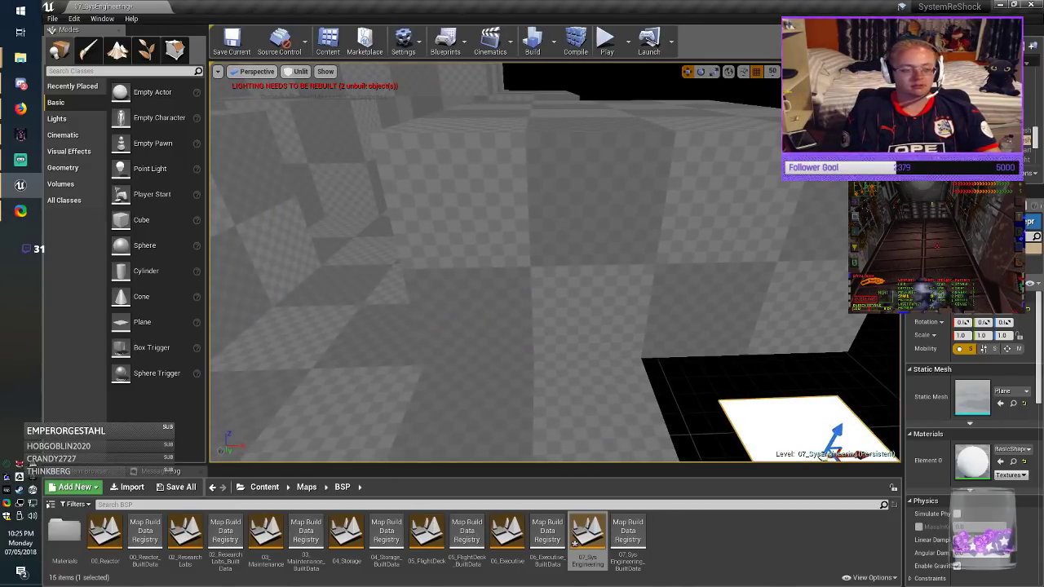
click(231, 45)
Step: Copy the 200 x 200 x 100 floor brush across the gap to the far side of the white plane and adjust its position
click(522, 253)
mouse_move(522, 253)
right_down()
mouse_move(456, 265)
mouse_move(603, 313)
mouse_move(687, 301)
right_up()
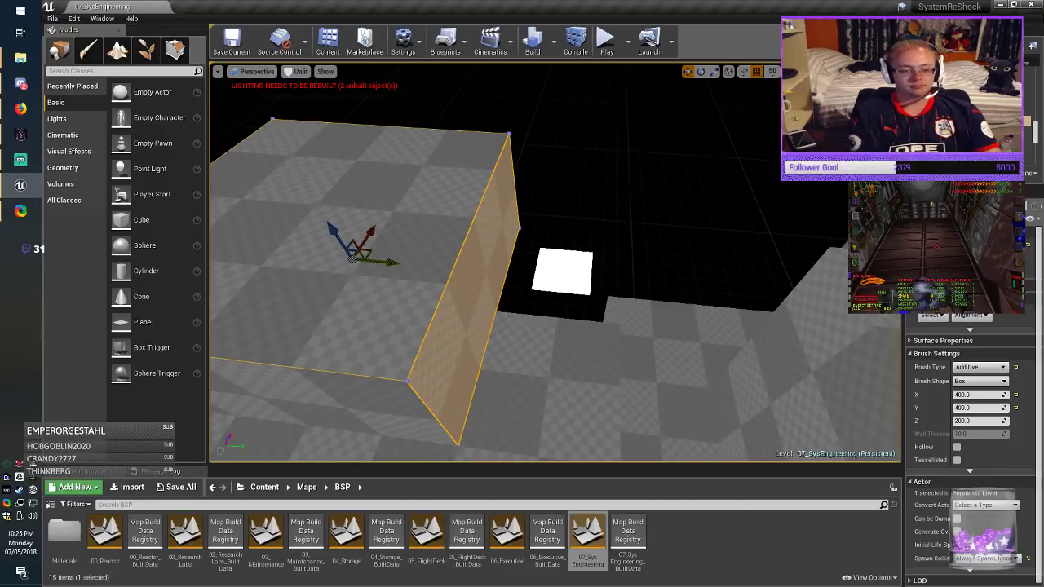
click(545, 371)
right_drag(545, 371, 359, 326)
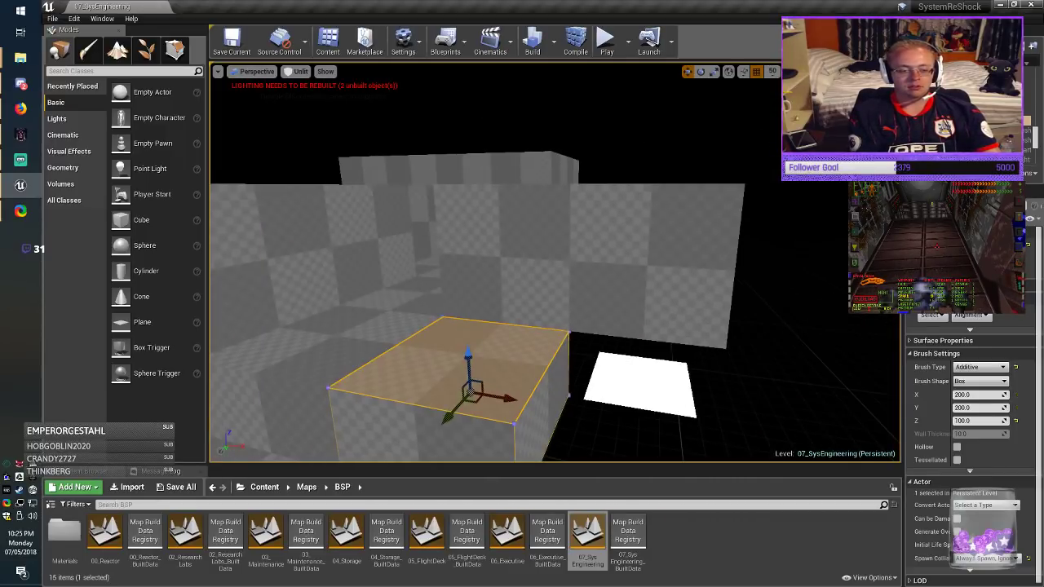
mouse_move(480, 386)
alt+mouse_down()
mouse_move(520, 389)
mouse_move(850, 317)
alt+mouse_up()
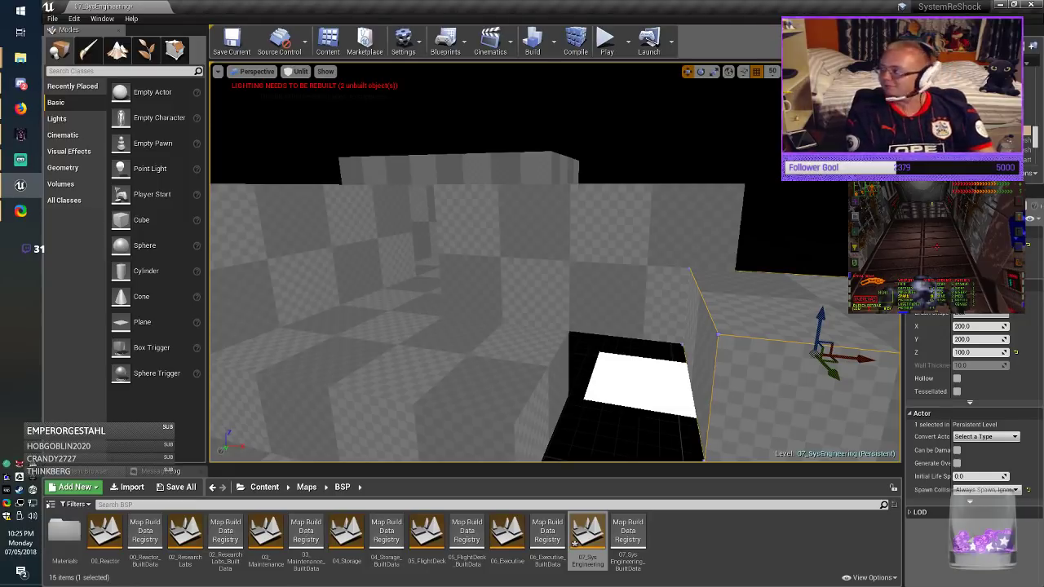
mouse_move(555, 265)
right_down()
mouse_move(645, 310)
mouse_move(619, 317)
right_up()
mouse_move(688, 241)
mouse_down()
mouse_move(391, 260)
mouse_move(755, 243)
mouse_move(736, 244)
mouse_up()
mouse_move(737, 244)
right_down()
mouse_move(758, 269)
mouse_move(771, 260)
mouse_move(733, 229)
right_up()
right_drag(554, 261, 555, 261)
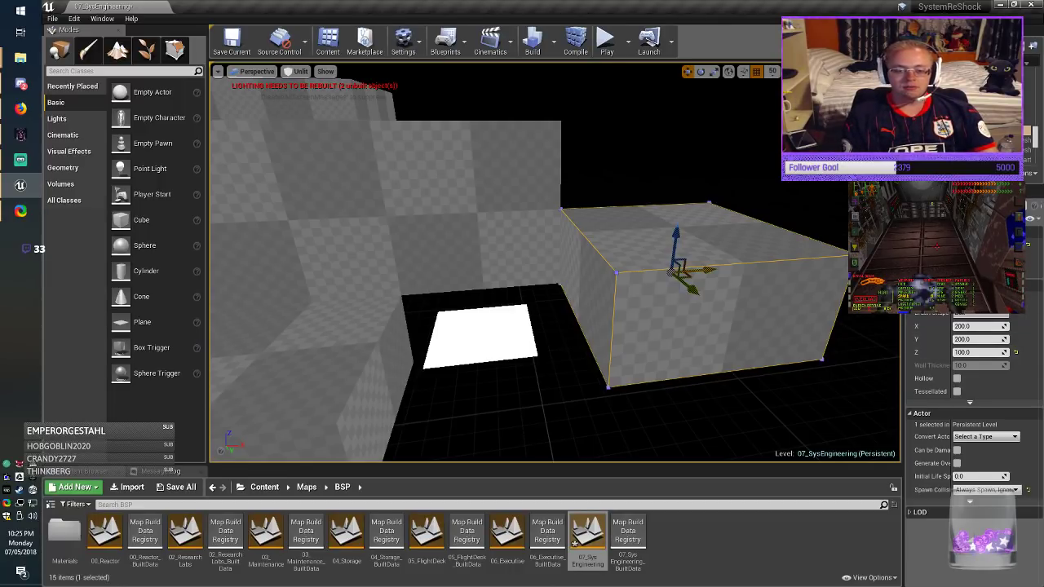
drag(692, 273, 703, 272)
right_drag(702, 272, 665, 260)
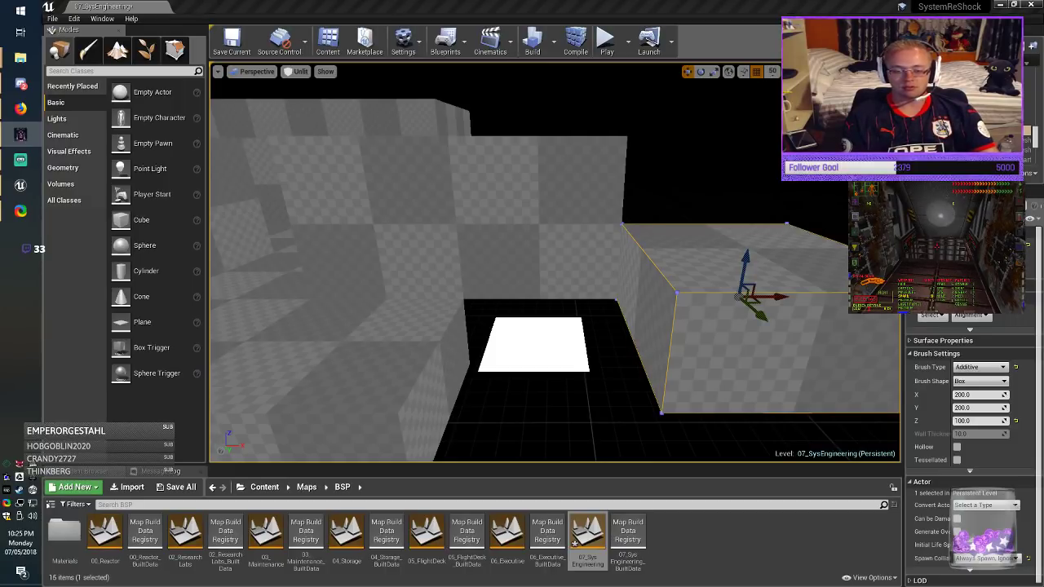
Step: Slide the copied brush back over the gap along X, set its Z size to 200, and raise it along Z
drag(775, 297, 571, 297)
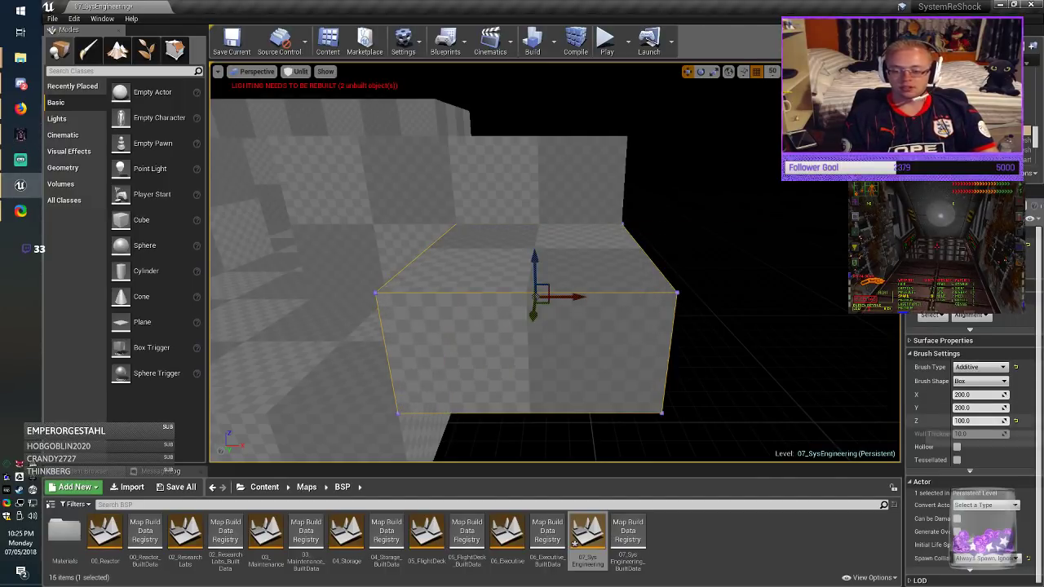
key(Return)
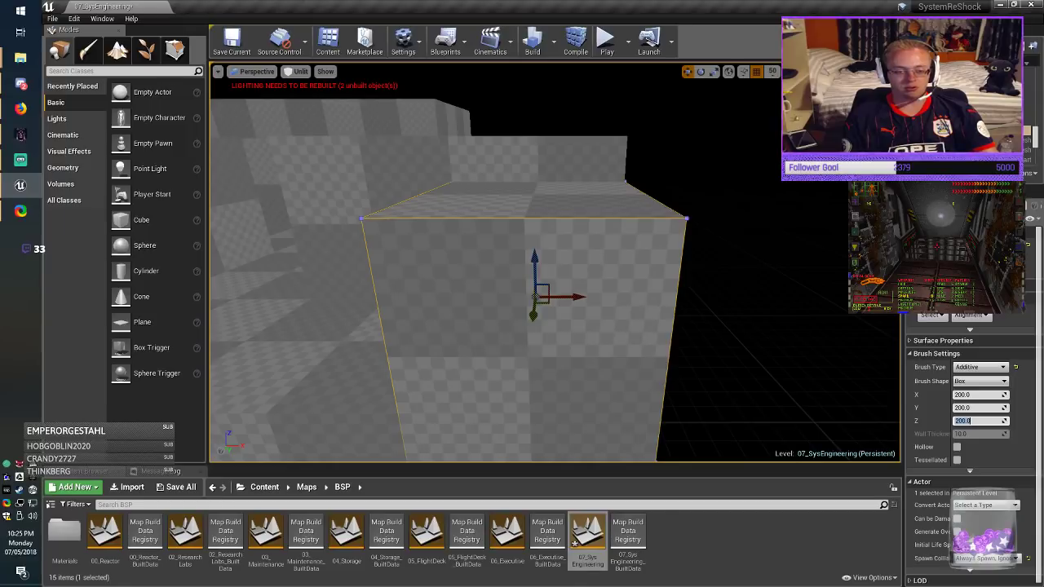
drag(536, 276, 537, 228)
mouse_move(538, 228)
right_down()
mouse_move(571, 269)
mouse_move(596, 253)
mouse_move(655, 259)
right_up()
Step: Reshape the raised brush into a slope by moving its lower geometry upward in geometry editing, and save the level
click(175, 50)
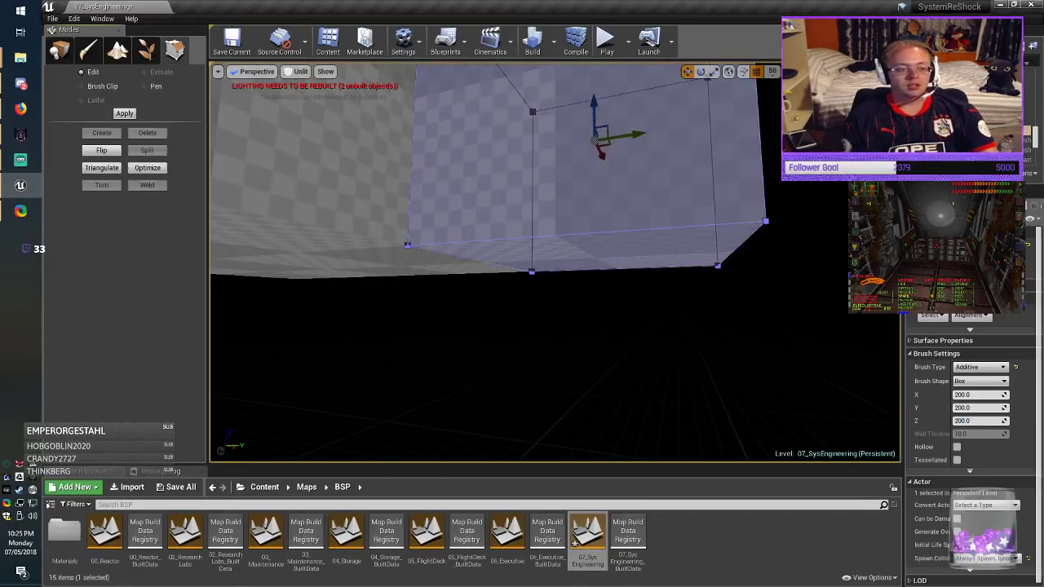
click(555, 235)
right_drag(555, 234, 449, 240)
drag(446, 302, 446, 43)
key(Escape)
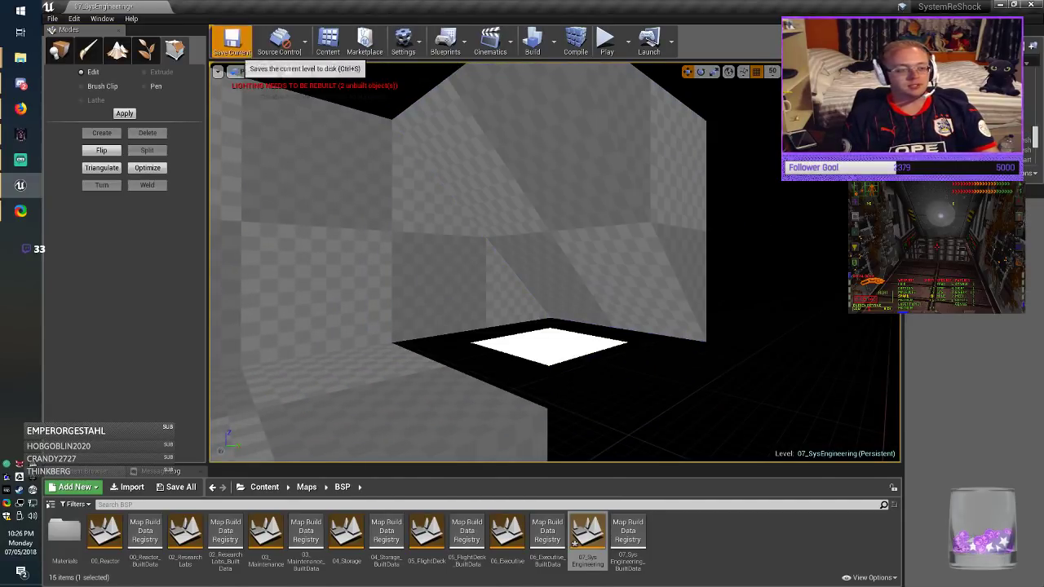
click(232, 42)
click(61, 51)
Step: Check the System Shock game and copy the 400 x 400 x 200 wall brush to the opposite side of the plane's gap
right_drag(457, 245, 379, 257)
key(alt+Tab)
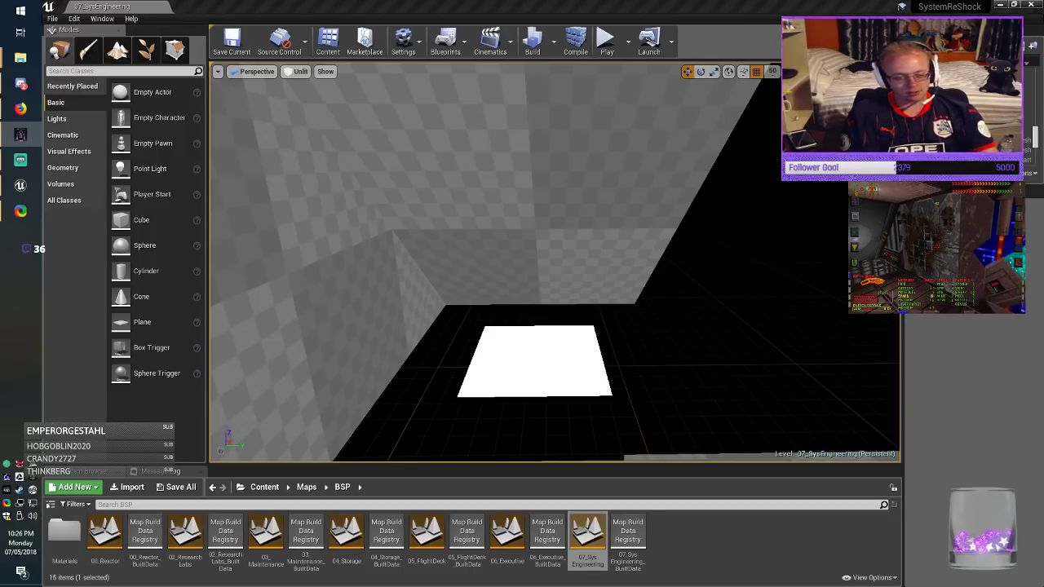
right_drag(489, 244, 343, 269)
click(489, 244)
right_drag(489, 245, 603, 302)
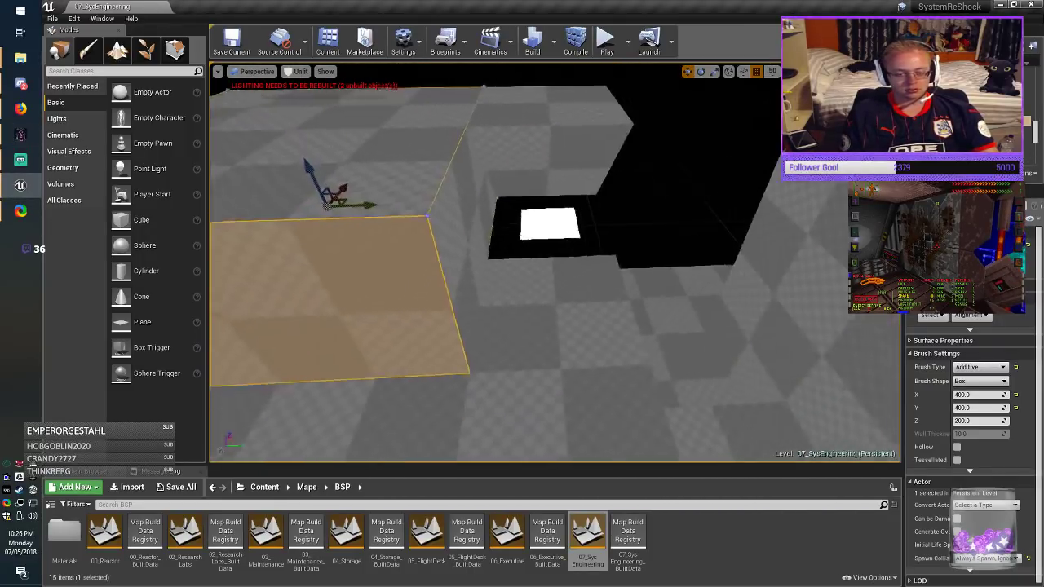
right_drag(522, 277, 505, 237)
alt+drag(412, 279, 748, 267)
right_drag(748, 267, 888, 282)
right_drag(554, 261, 465, 285)
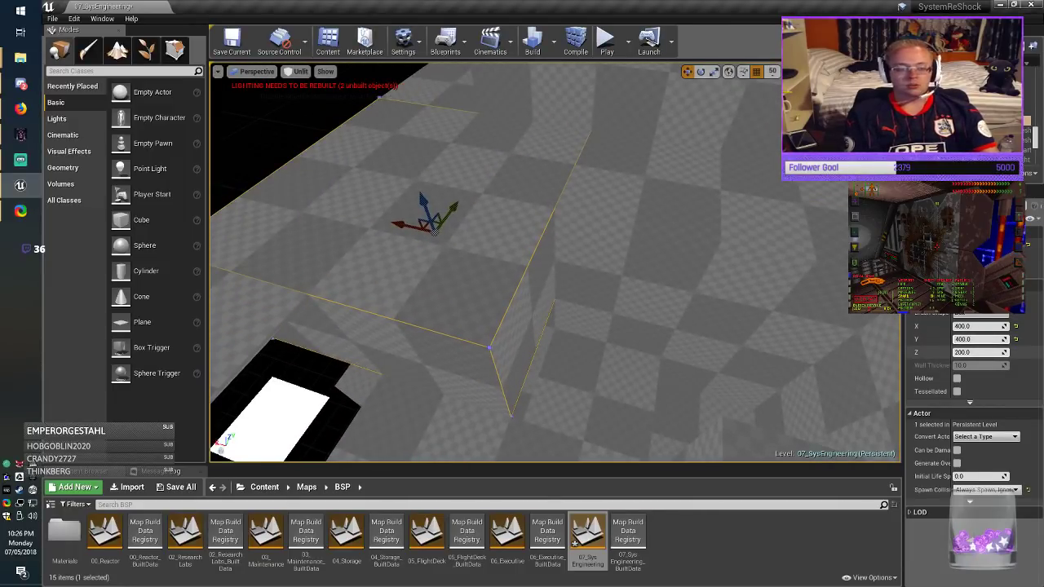
Step: Set the copied wall brush's Y size to 200 and X size to 600, slide it into line along both axes, and save the level
key(Return)
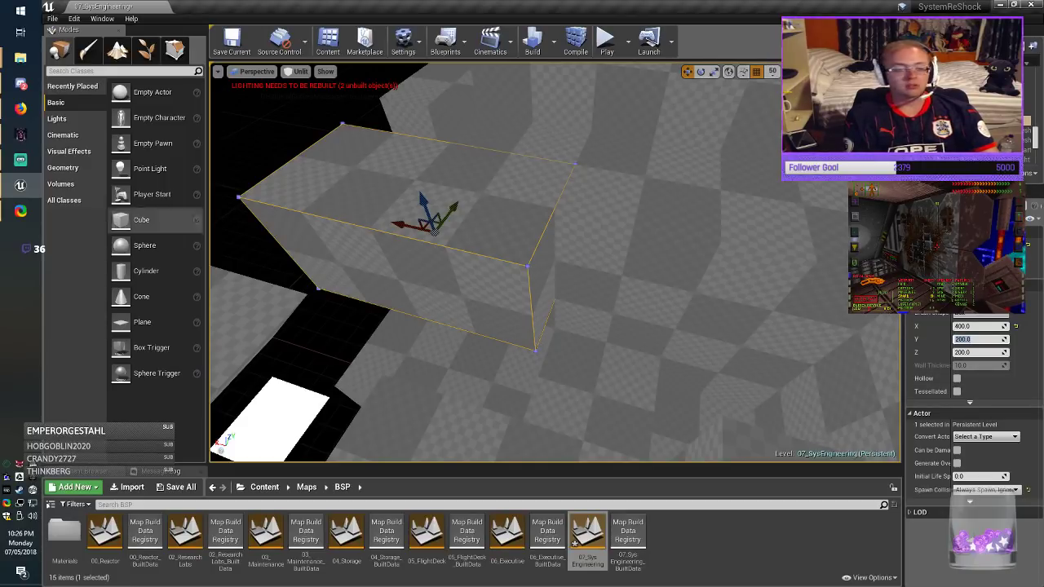
drag(452, 207, 417, 253)
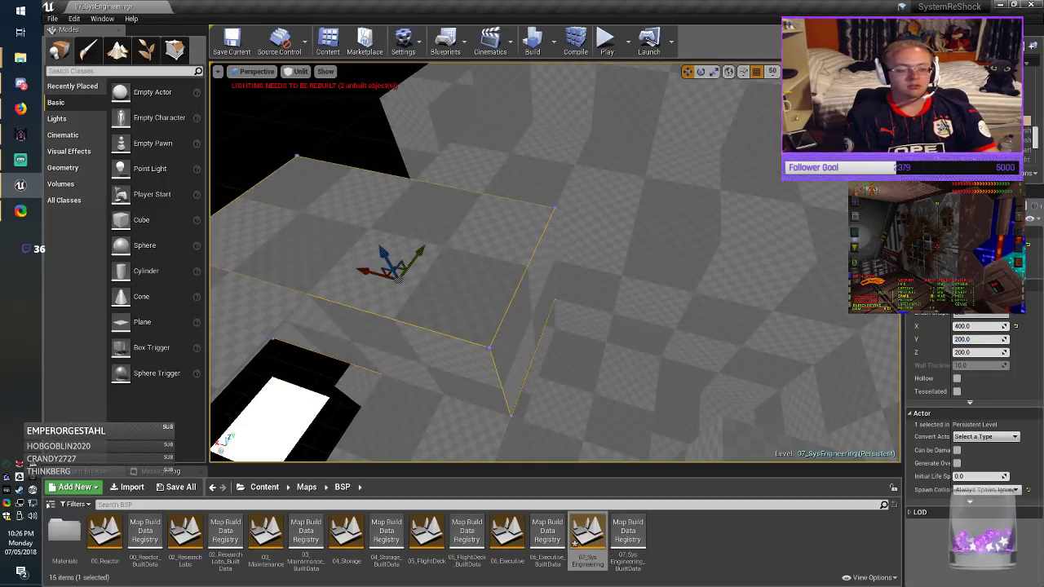
right_drag(417, 252, 442, 245)
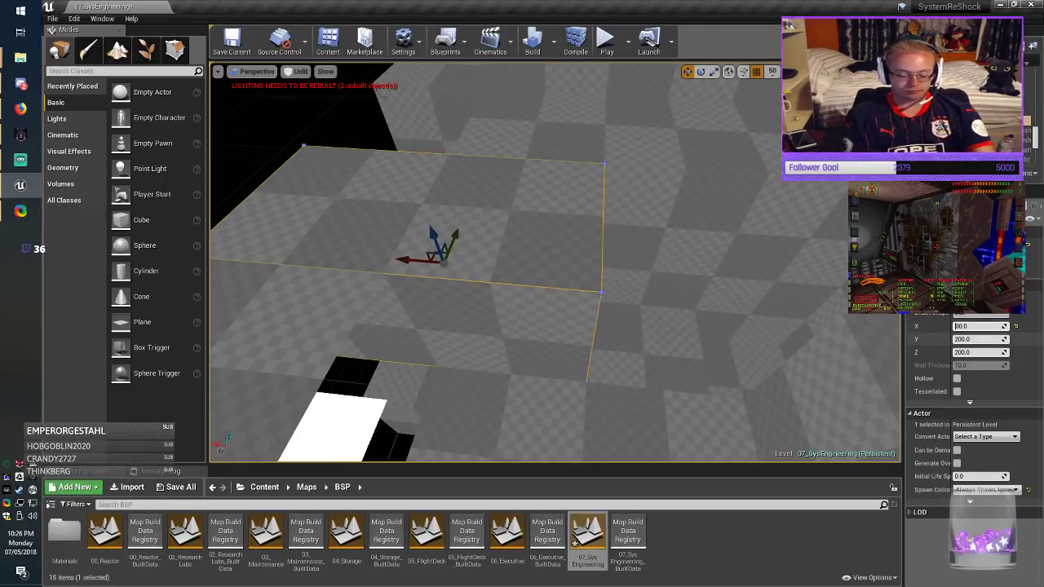
key(Return)
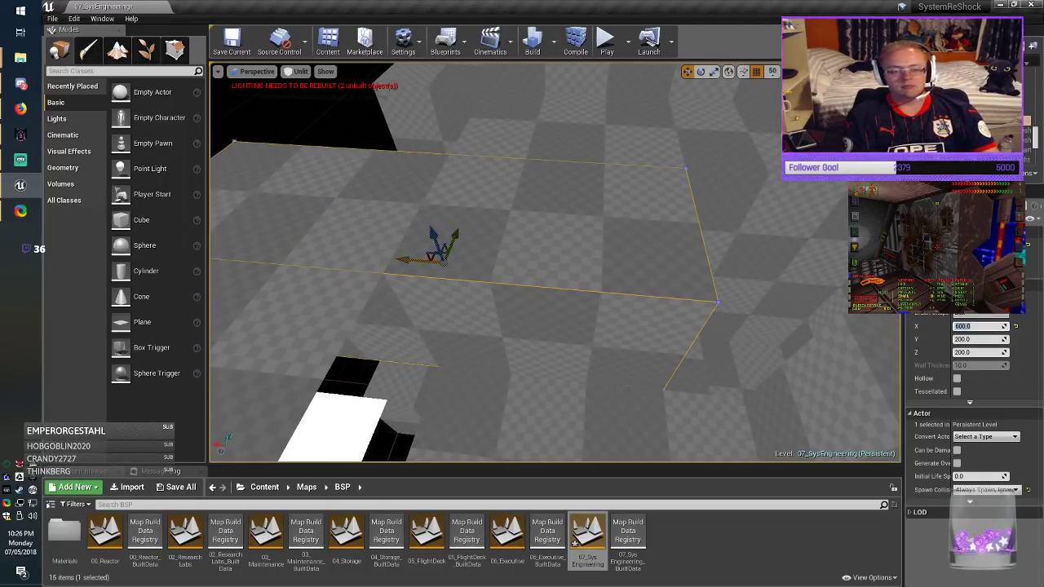
drag(408, 260, 480, 263)
key(Escape)
mouse_move(482, 263)
right_down()
mouse_move(546, 281)
mouse_move(548, 261)
mouse_move(522, 228)
mouse_move(489, 224)
mouse_move(481, 195)
mouse_move(530, 245)
mouse_move(579, 270)
mouse_move(555, 281)
mouse_move(530, 257)
mouse_move(563, 196)
mouse_move(505, 224)
mouse_move(571, 285)
mouse_move(555, 237)
mouse_move(522, 224)
mouse_move(522, 240)
mouse_move(538, 204)
mouse_move(538, 245)
right_up()
click(232, 42)
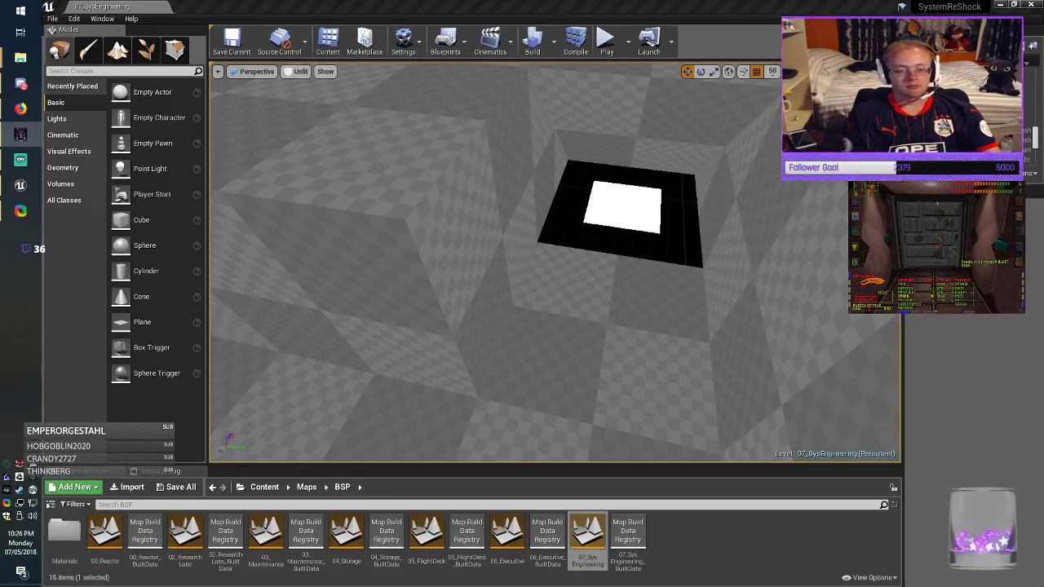
Step: Check the corridor in the System Shock game and copy the 200 x 400 x 200 wall brush along the X axis
right_drag(554, 261, 425, 266)
key(alt+Tab)
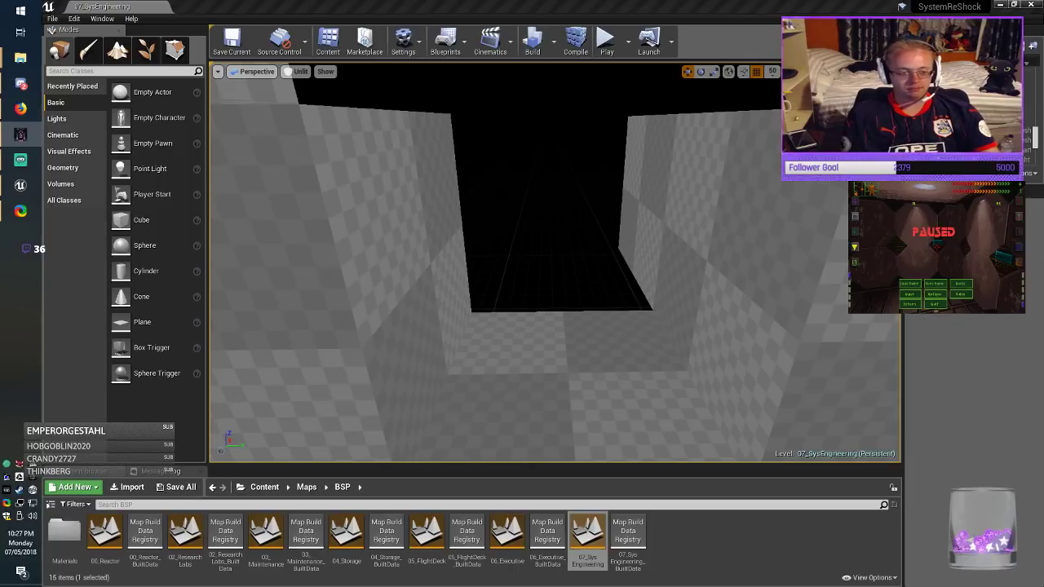
click(385, 232)
mouse_move(385, 233)
right_down()
mouse_move(305, 232)
mouse_move(367, 249)
mouse_move(220, 261)
mouse_move(392, 270)
mouse_move(383, 290)
right_up()
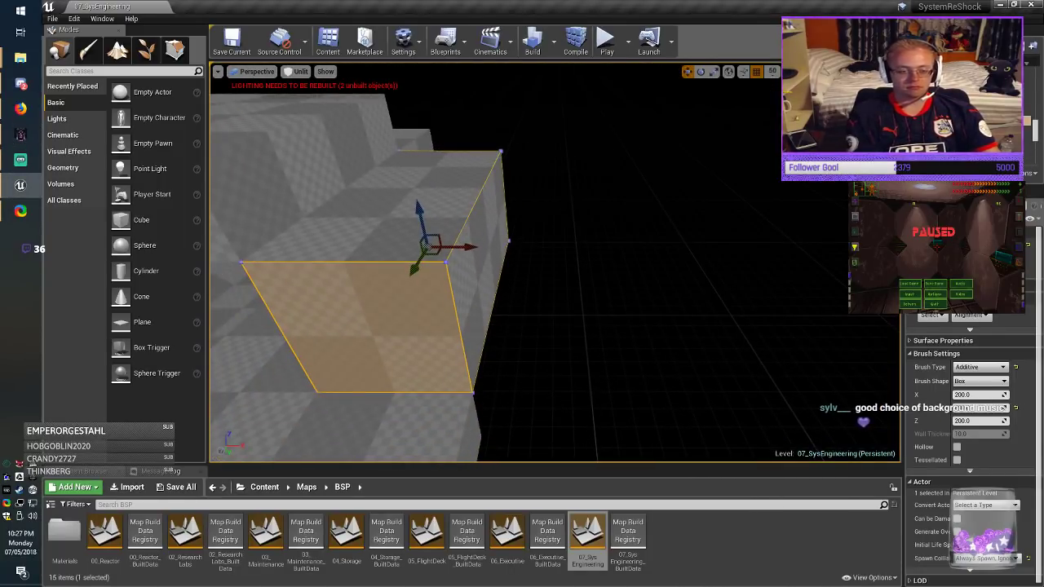
alt+drag(467, 247, 604, 254)
mouse_move(603, 253)
right_down()
mouse_move(559, 235)
mouse_move(695, 277)
right_up()
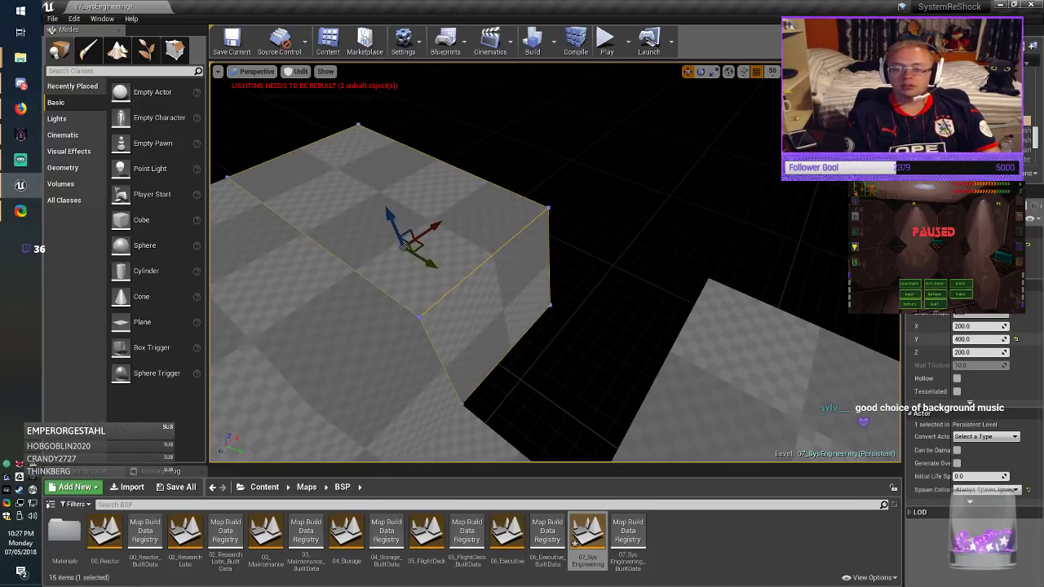
Step: Set the copied wall brush's Y size to 200 and X size to 400, and slide it along X to extend the wall
text(2)
key(Return)
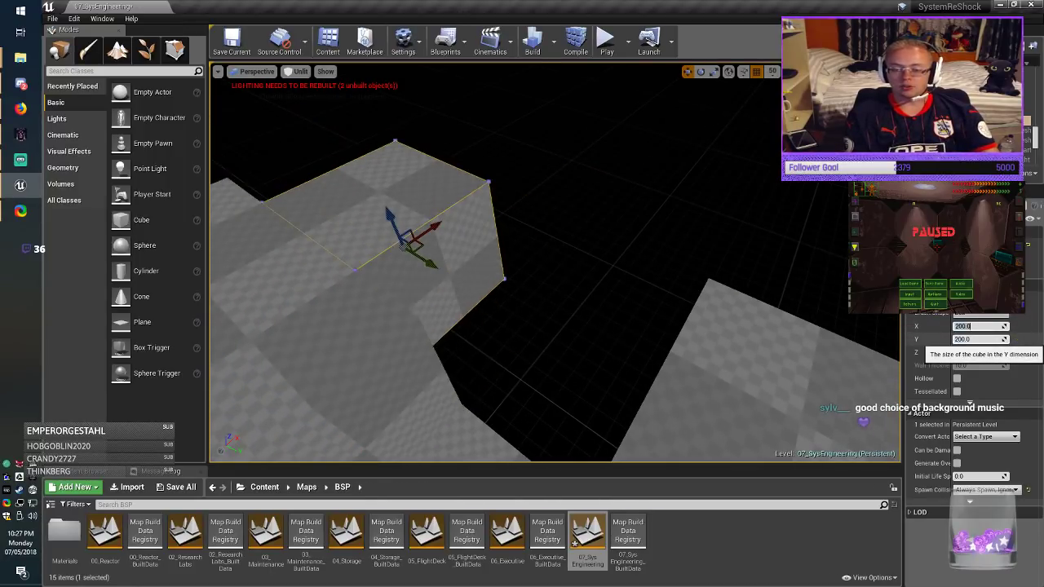
key(Delete)
text(4)
key(Return)
mouse_move(424, 244)
mouse_down()
mouse_move(540, 223)
mouse_move(518, 234)
mouse_up()
key(Escape)
Step: Set the 200 x 200 x 100 floor brush's X size to 600, slide it along X over the floor gap, and save the level
mouse_move(518, 234)
right_down()
mouse_move(513, 244)
mouse_move(391, 253)
mouse_move(457, 265)
mouse_move(420, 269)
right_up()
click(469, 351)
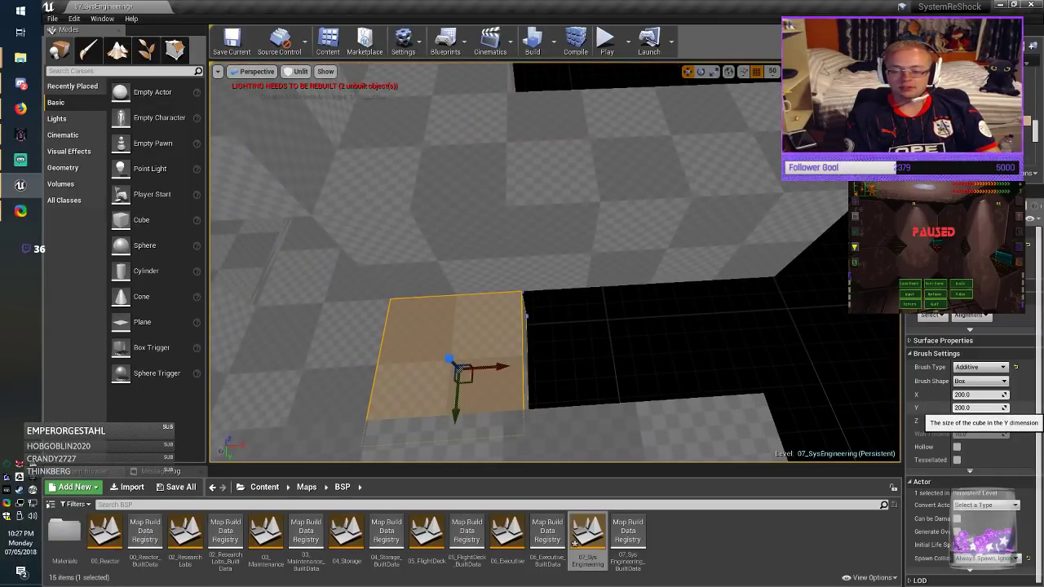
click(956, 394)
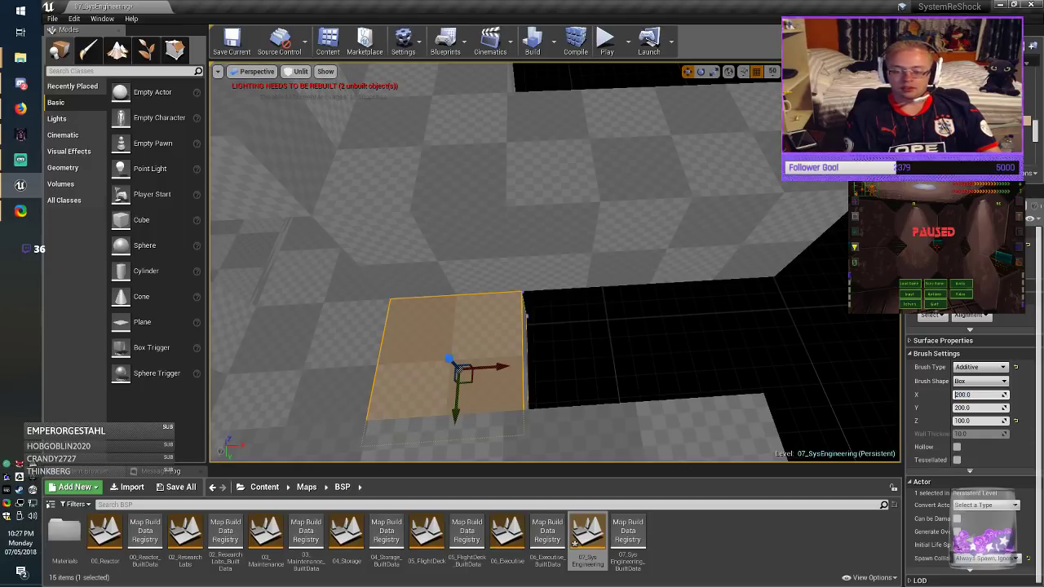
text(600)
key(Return)
mouse_move(493, 367)
mouse_down()
mouse_move(655, 354)
mouse_move(641, 354)
mouse_up()
key(Escape)
click(232, 42)
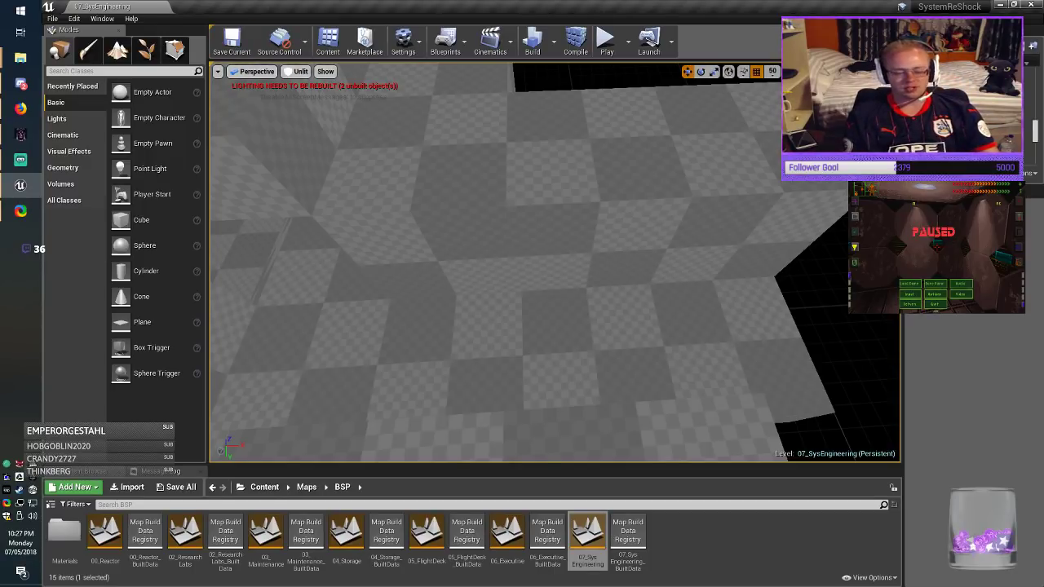
Step: Inspect the extended corridor floor, realign all brush surfaces with Align Surface Planar, deselect them, and save the level
click(587, 351)
mouse_move(587, 351)
right_down()
mouse_move(734, 351)
mouse_move(818, 393)
right_up()
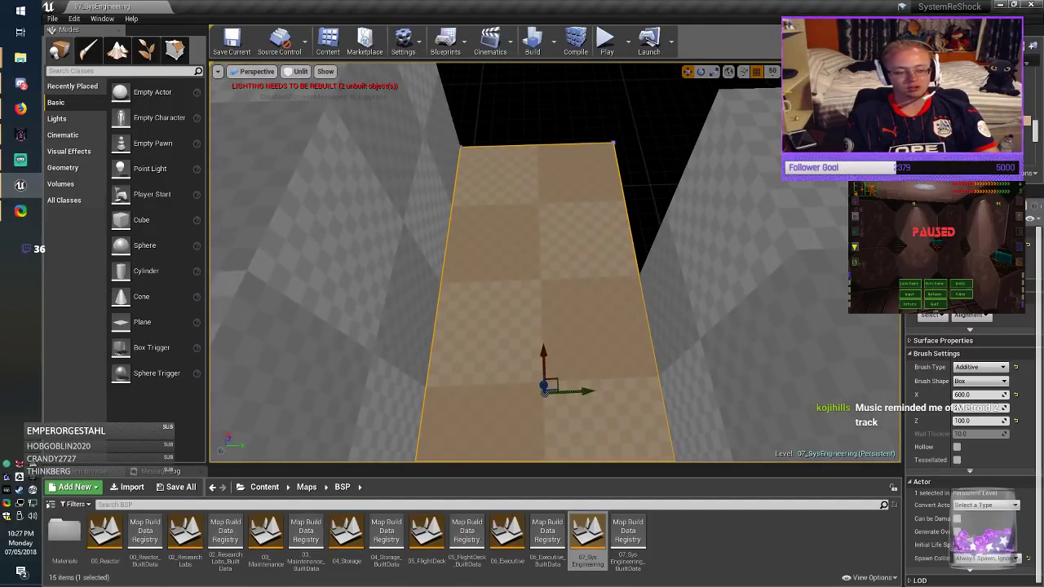
right_drag(555, 263, 432, 260)
key(d)
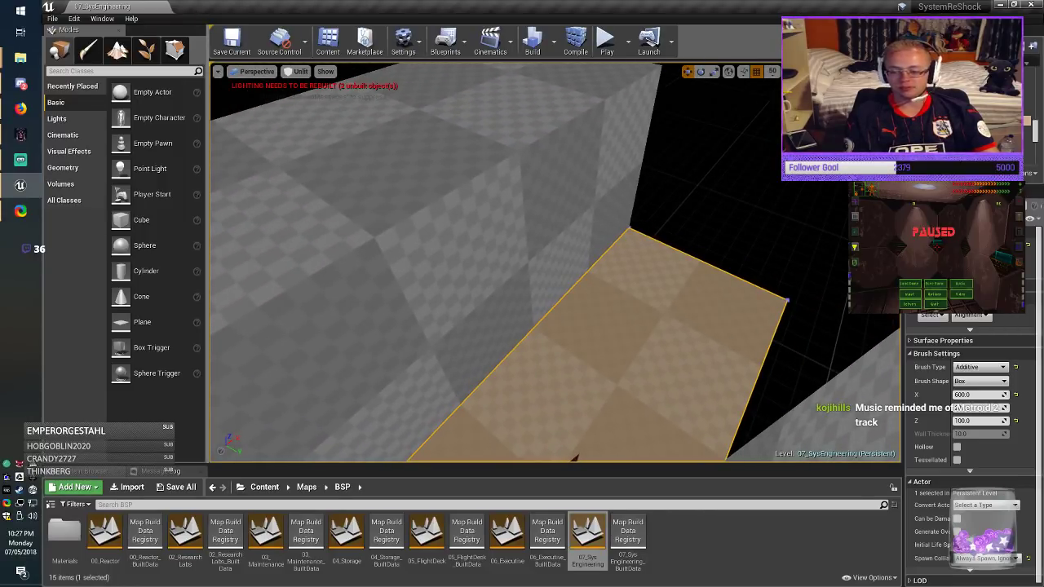
right_drag(555, 263, 481, 265)
key(s)
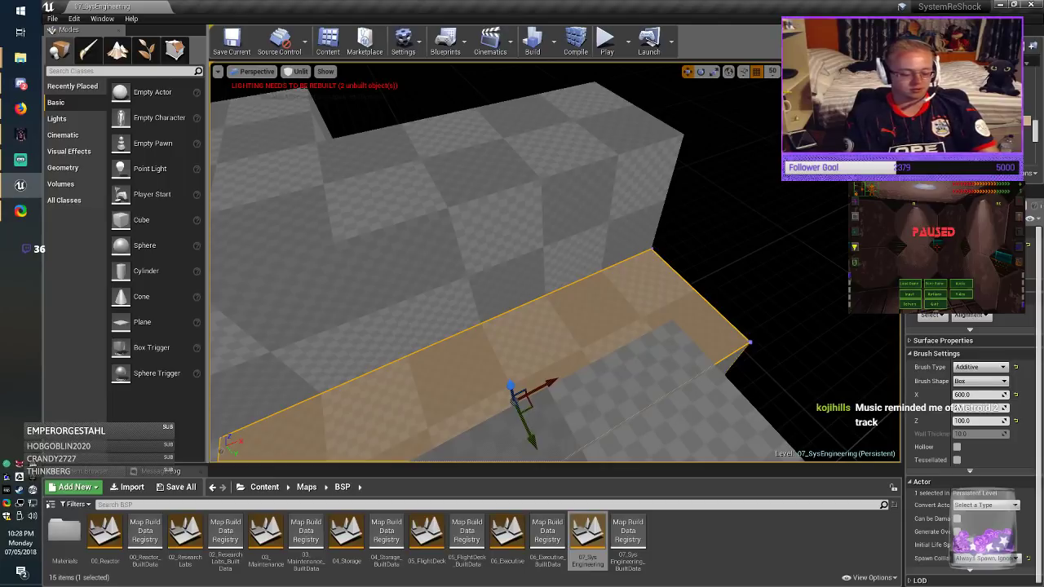
key(ctrl+a)
click(971, 330)
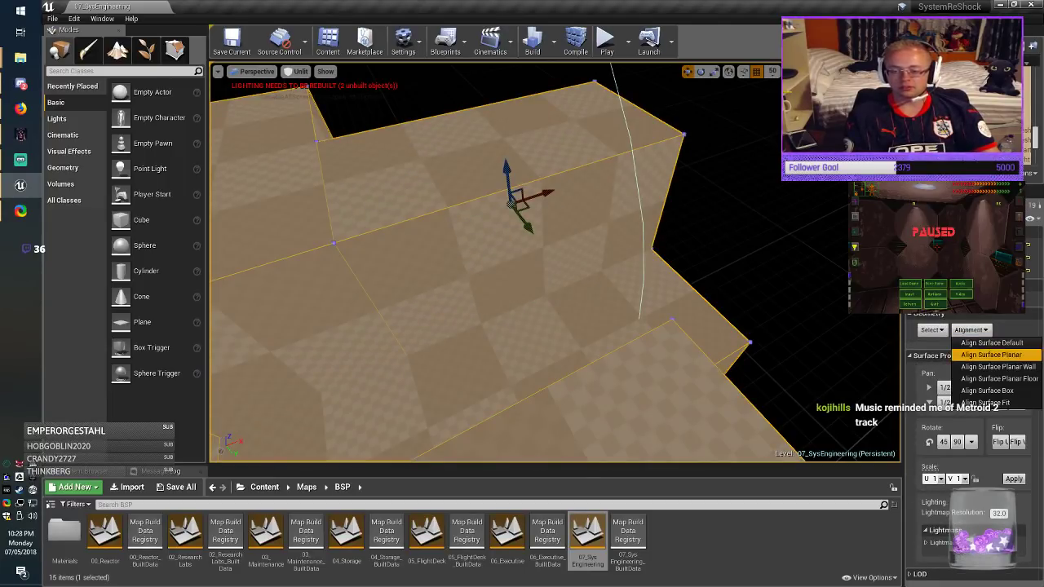
click(985, 356)
key(Escape)
click(233, 41)
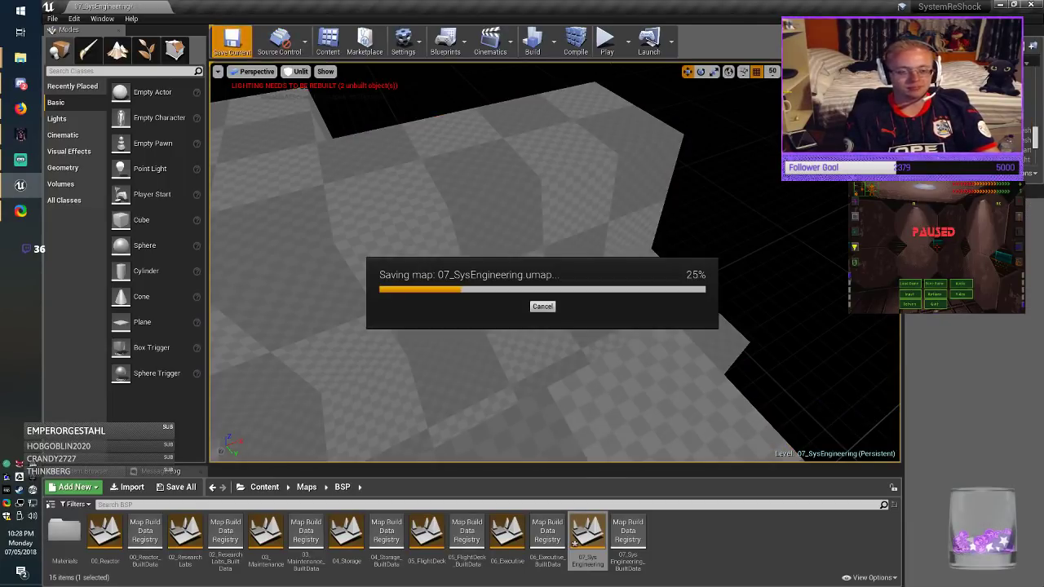
right_drag(555, 263, 445, 259)
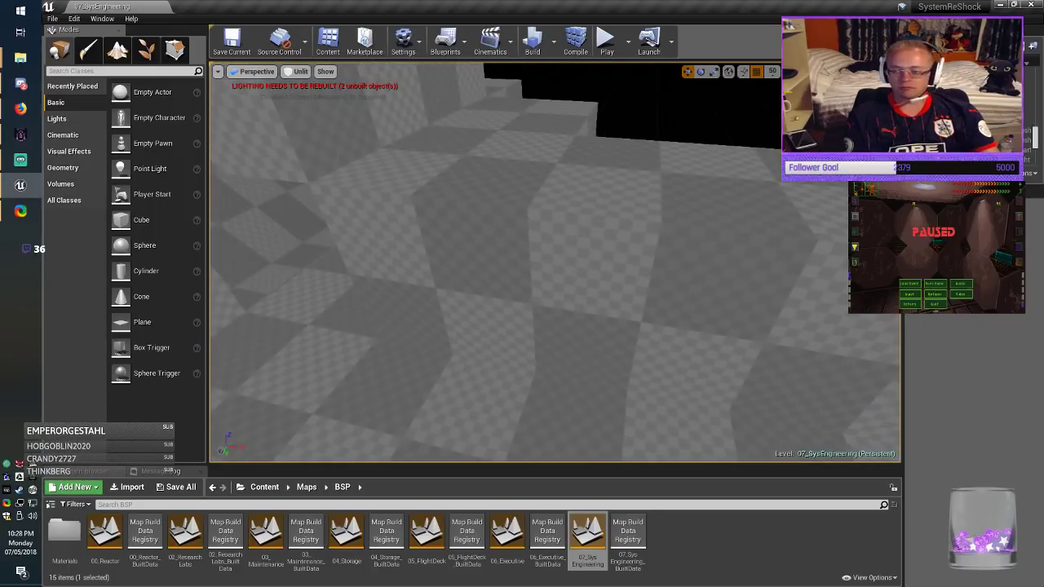
Step: Check the area in the System Shock game and copy the 200 x 1200 x 100 floor brush to the floor's open outer edge
key(alt+Tab)
key(Escape)
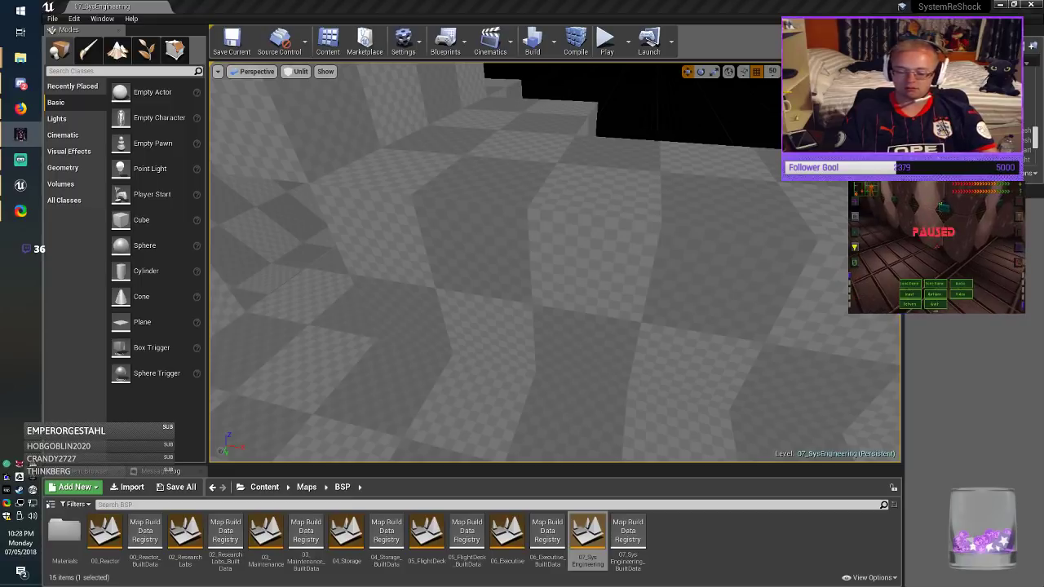
mouse_move(539, 269)
right_down()
mouse_move(604, 302)
mouse_move(588, 282)
right_up()
click(265, 367)
mouse_move(265, 367)
right_down()
mouse_move(265, 396)
mouse_move(252, 383)
right_up()
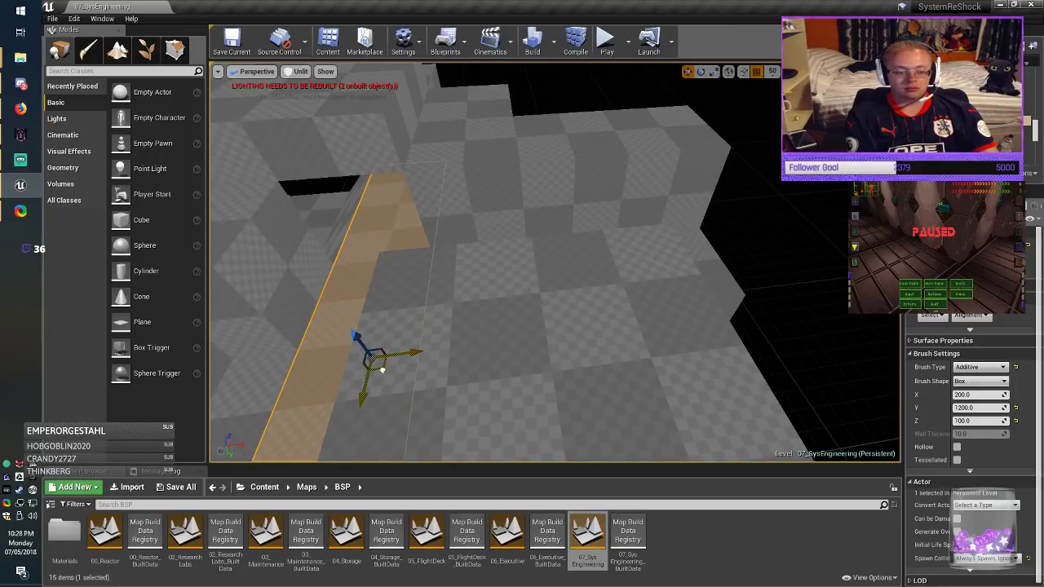
alt+drag(380, 365, 787, 458)
mouse_move(555, 286)
right_down()
mouse_move(701, 327)
mouse_move(693, 306)
right_up()
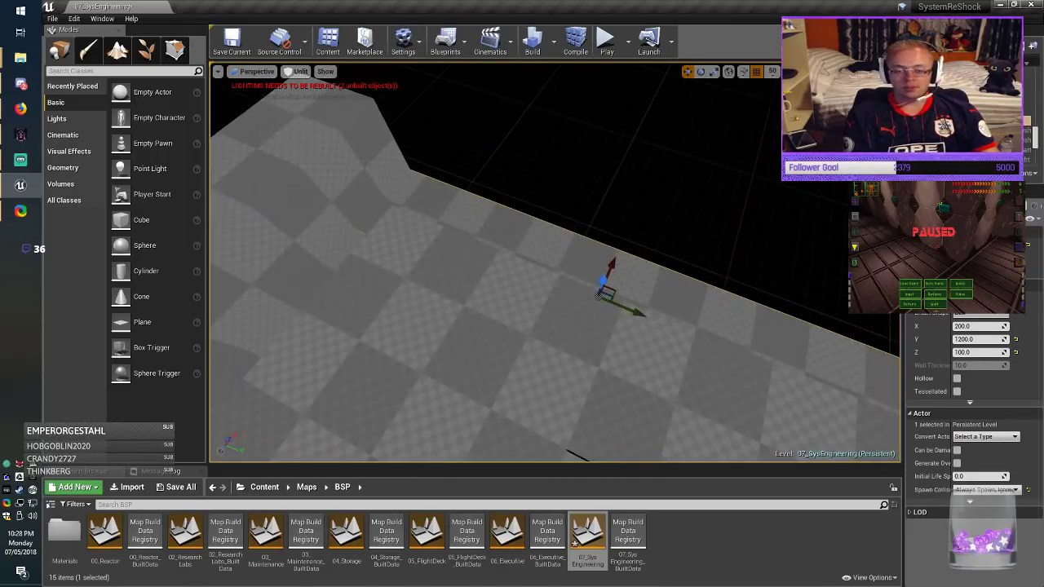
Step: Set the copied floor brush's Y size to 800, slide it along Y to close the gap in the floor, and deselect it
click(972, 339)
key(Delete)
key(Delete)
text(8)
key(Return)
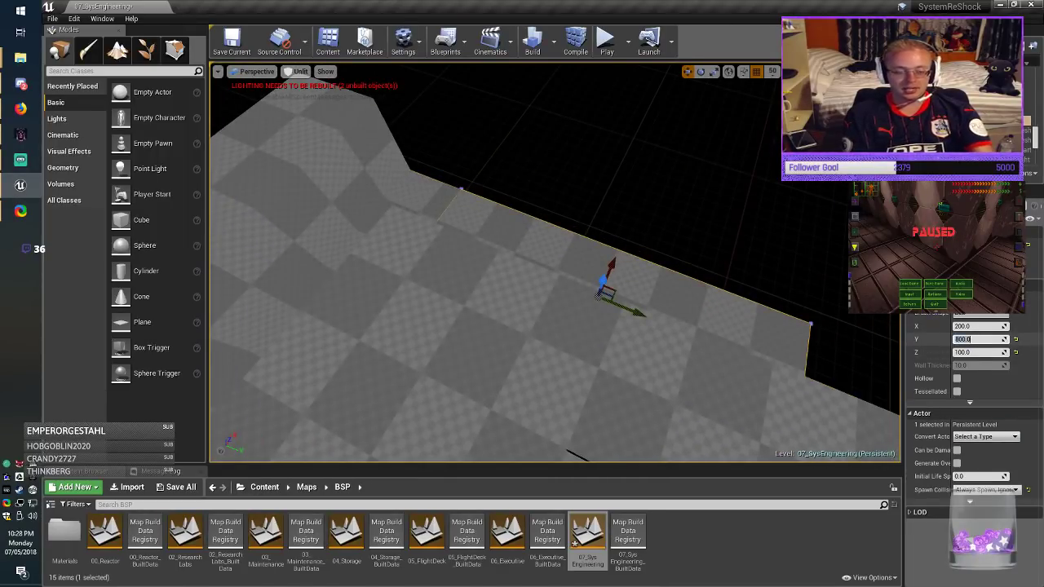
mouse_move(701, 326)
right_down()
mouse_move(751, 285)
mouse_move(816, 281)
mouse_move(771, 285)
right_up()
drag(617, 383, 676, 386)
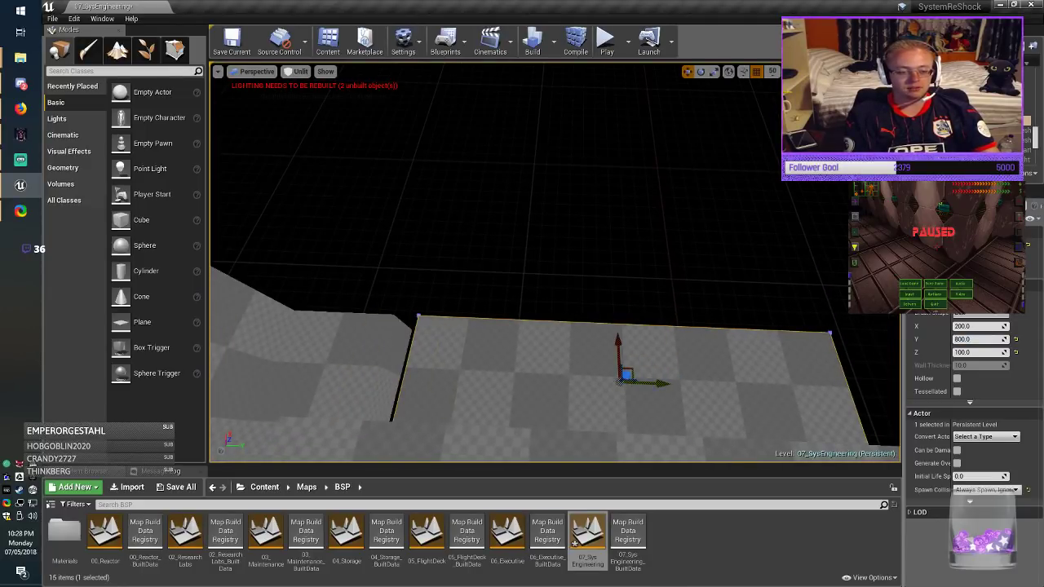
mouse_move(675, 387)
right_down()
mouse_move(848, 334)
mouse_move(783, 301)
mouse_move(758, 326)
right_up()
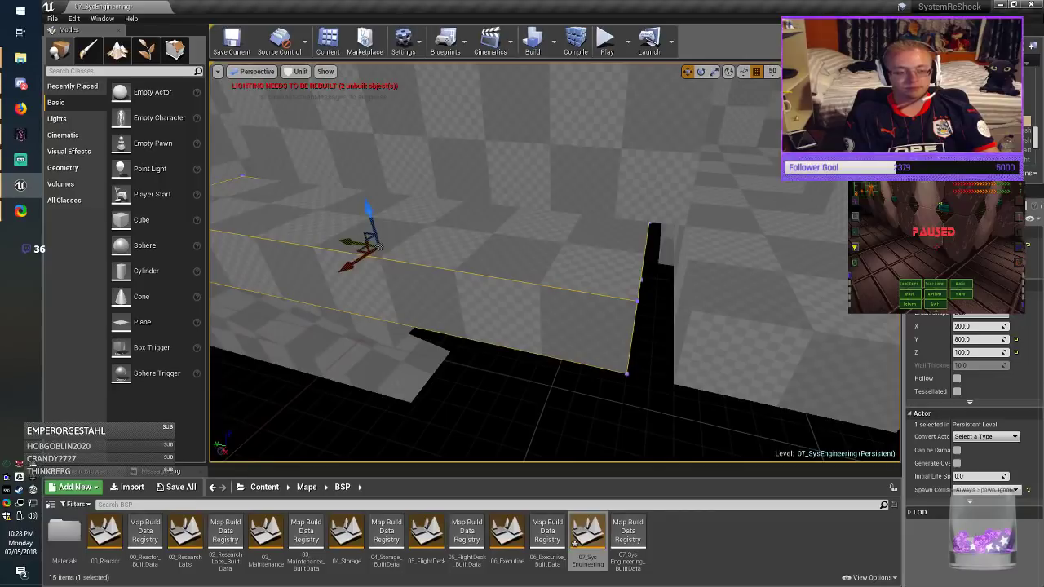
drag(345, 247, 373, 252)
key(Escape)
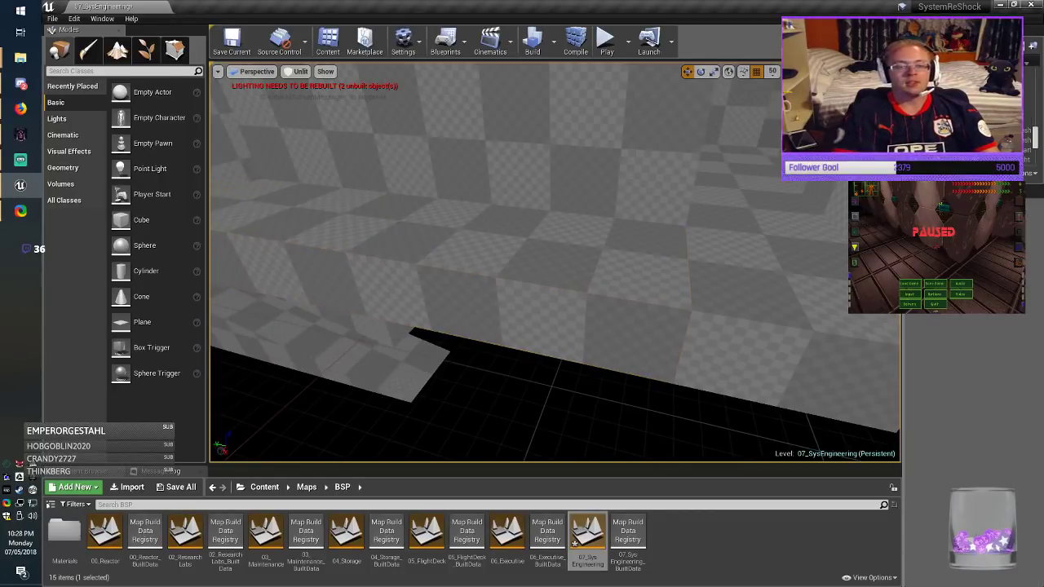
Step: Check the floor layout in the System Shock game and copy the 200 x 800 x 100 floor brush outward as another row
mouse_move(372, 253)
right_down()
mouse_move(428, 235)
mouse_move(296, 242)
mouse_move(316, 241)
mouse_move(316, 216)
right_up()
key(w)
key(alt+Tab)
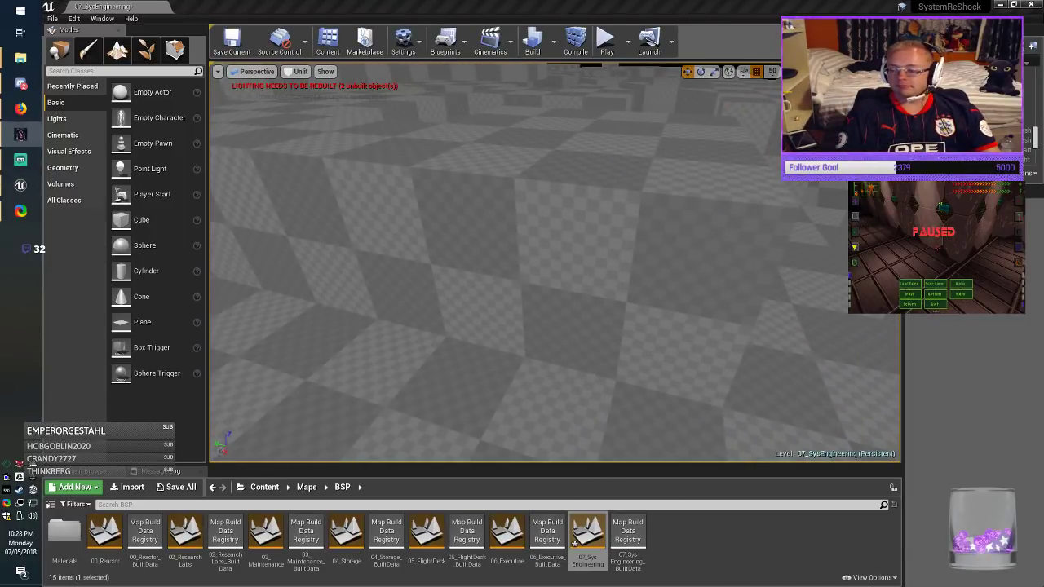
key(Escape)
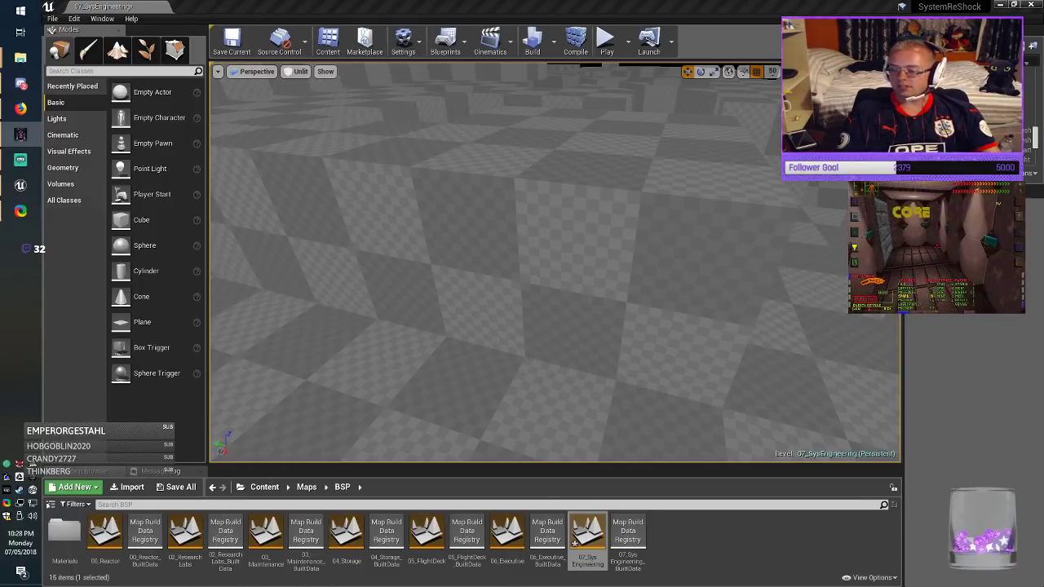
right_drag(554, 261, 669, 326)
click(535, 276)
mouse_move(535, 276)
right_down()
mouse_move(465, 273)
mouse_move(461, 263)
right_up()
mouse_move(540, 278)
mouse_down()
mouse_move(264, 296)
mouse_move(316, 290)
mouse_up()
Step: Set the new floor brush's Y size to 600, slide it along Y into place, deselect it, and save the level
click(975, 340)
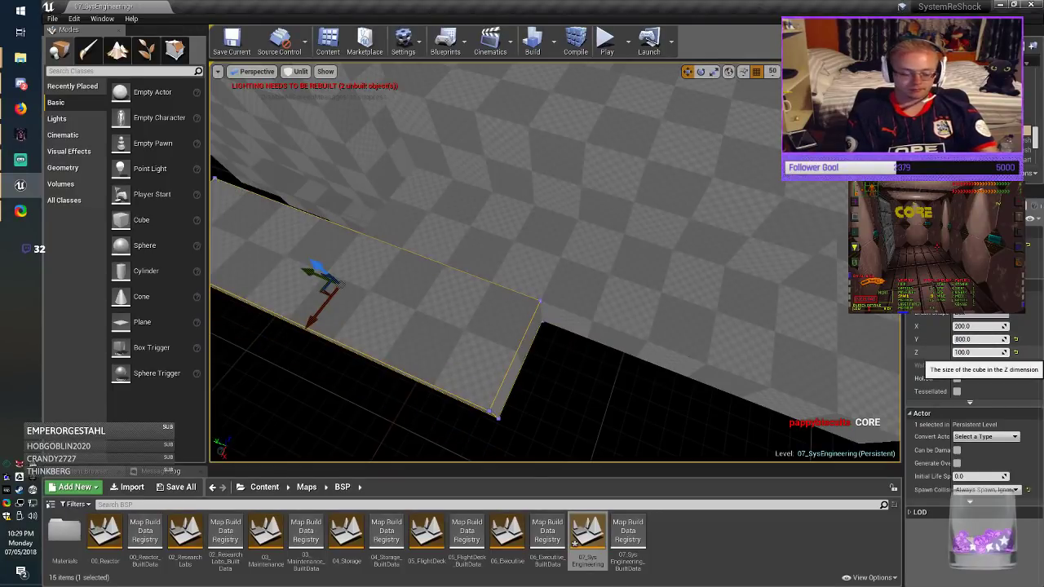
text(600)
key(Return)
right_drag(522, 270, 440, 293)
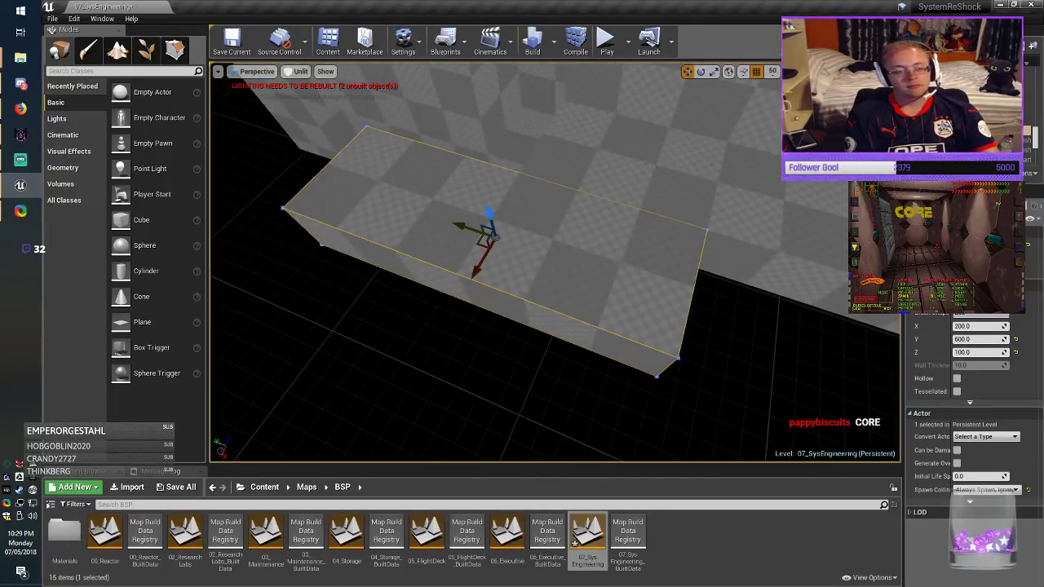
right_drag(473, 227, 436, 228)
drag(481, 223, 431, 200)
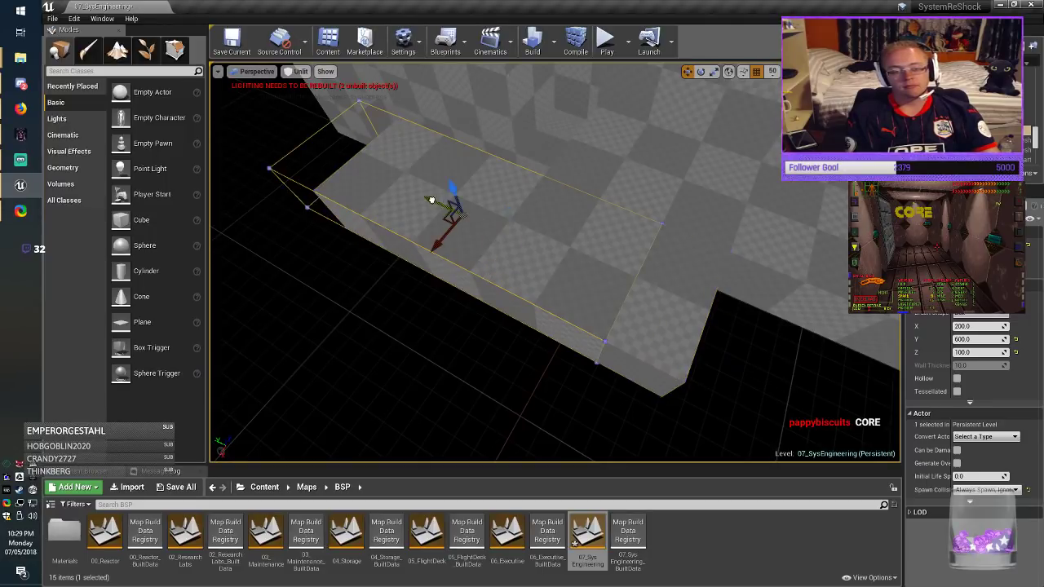
key(Escape)
right_drag(522, 269, 477, 244)
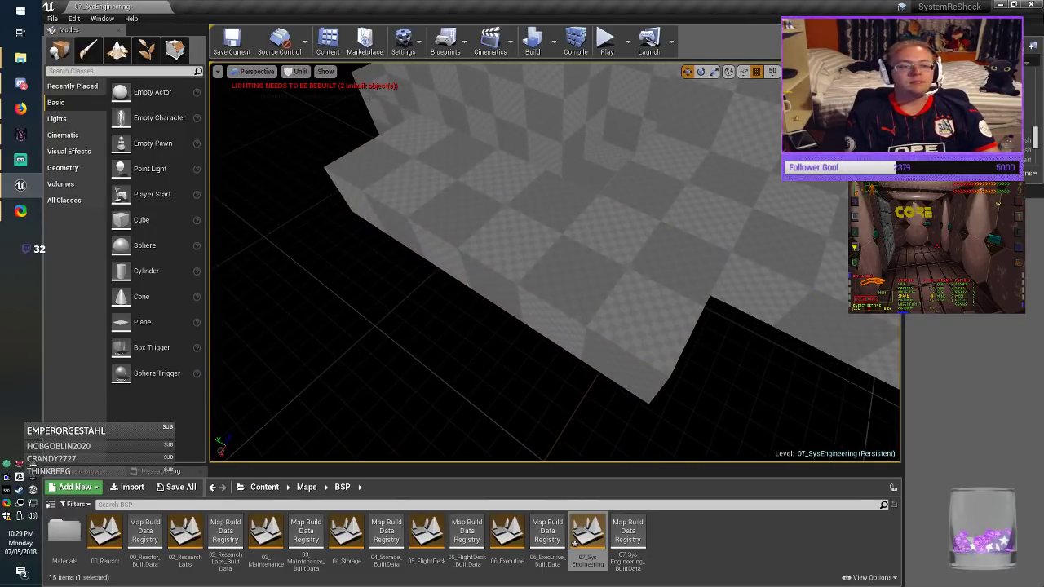
click(232, 42)
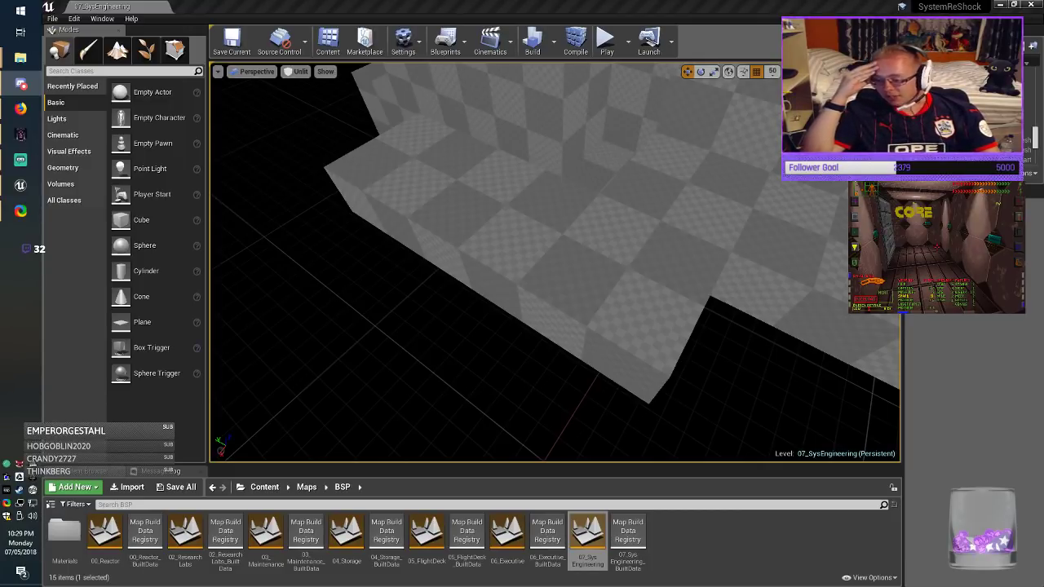
key(alt+Tab)
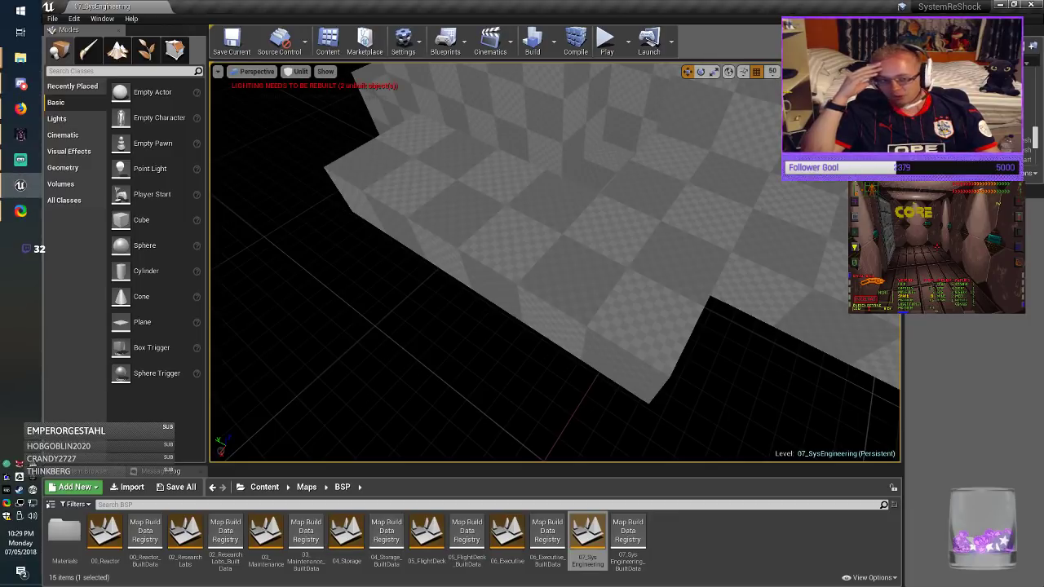
key(alt+Tab)
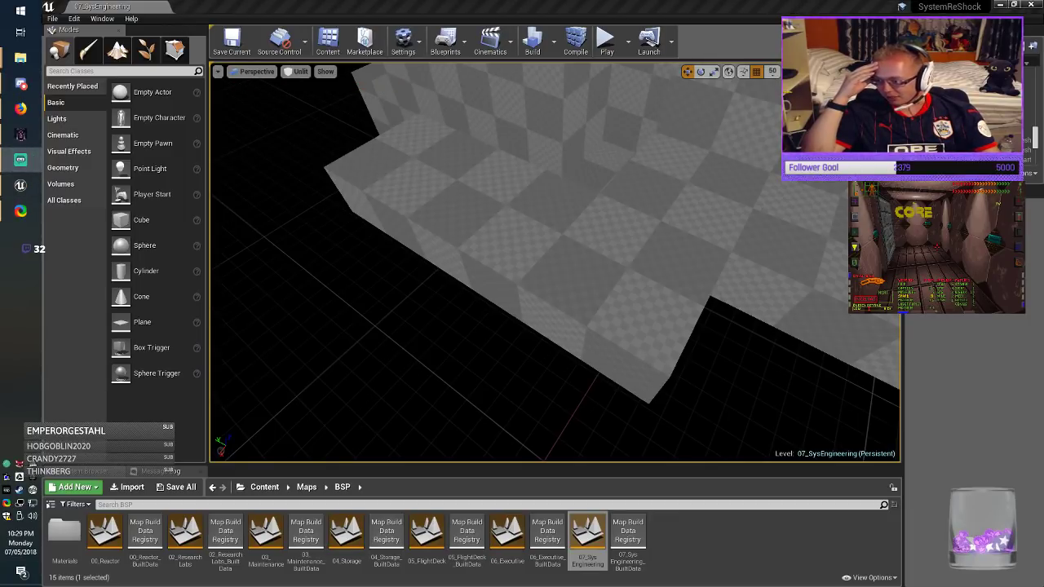
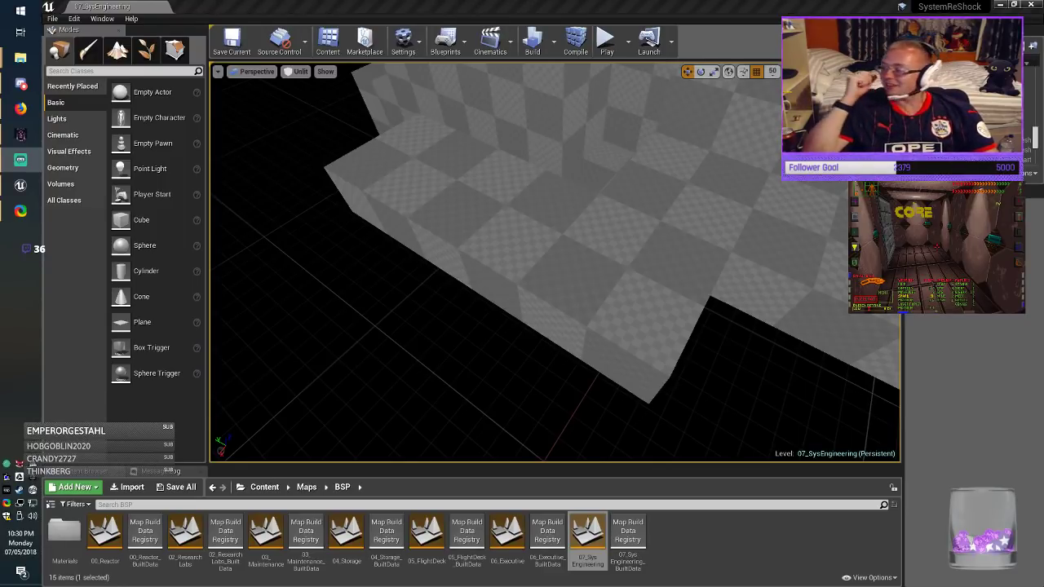
right_drag(554, 262, 587, 277)
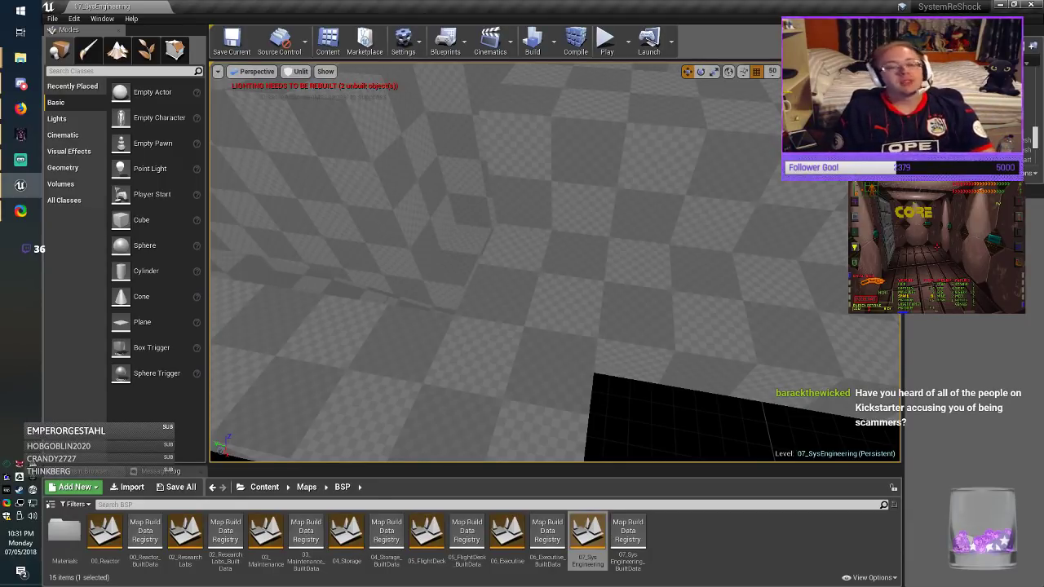
Step: Copy the 600 x 200 x 200 wall brush toward the new floor's outer edge and compare the spot with the System Shock game
right_drag(555, 263, 428, 269)
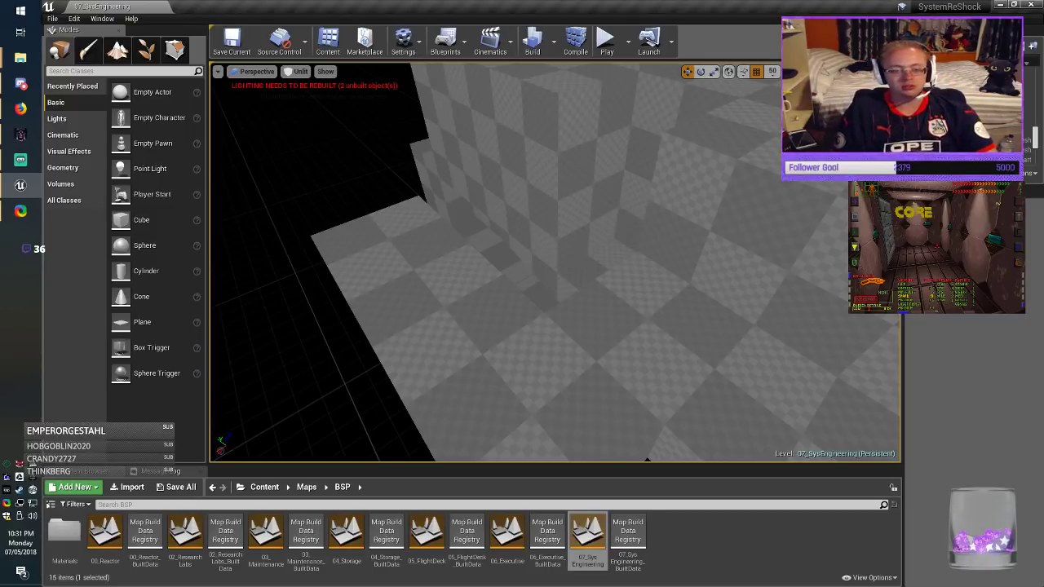
click(731, 229)
right_drag(730, 228, 789, 214)
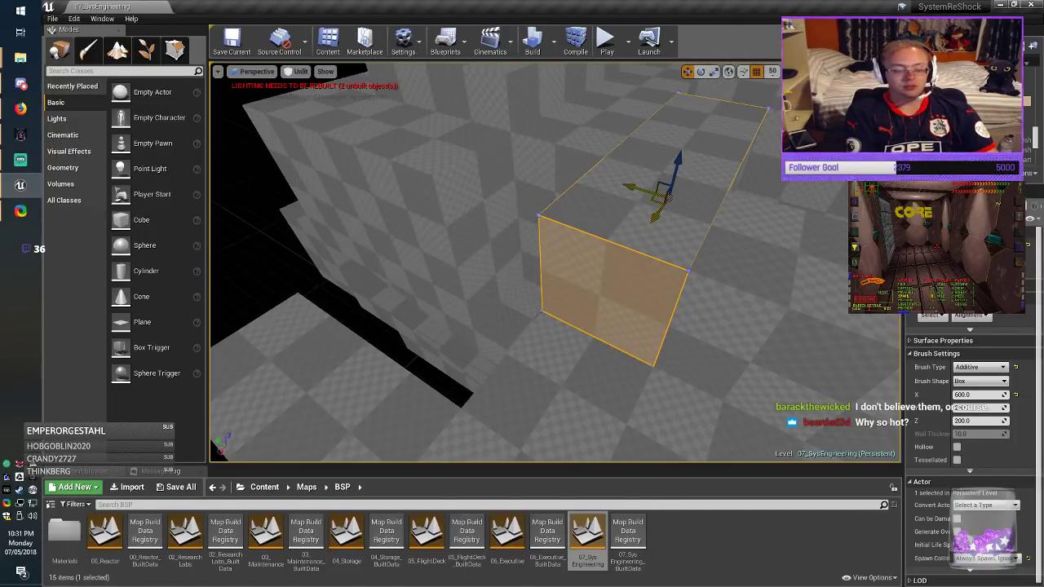
alt+drag(638, 204, 380, 271)
right_drag(381, 271, 295, 279)
key(alt+Tab)
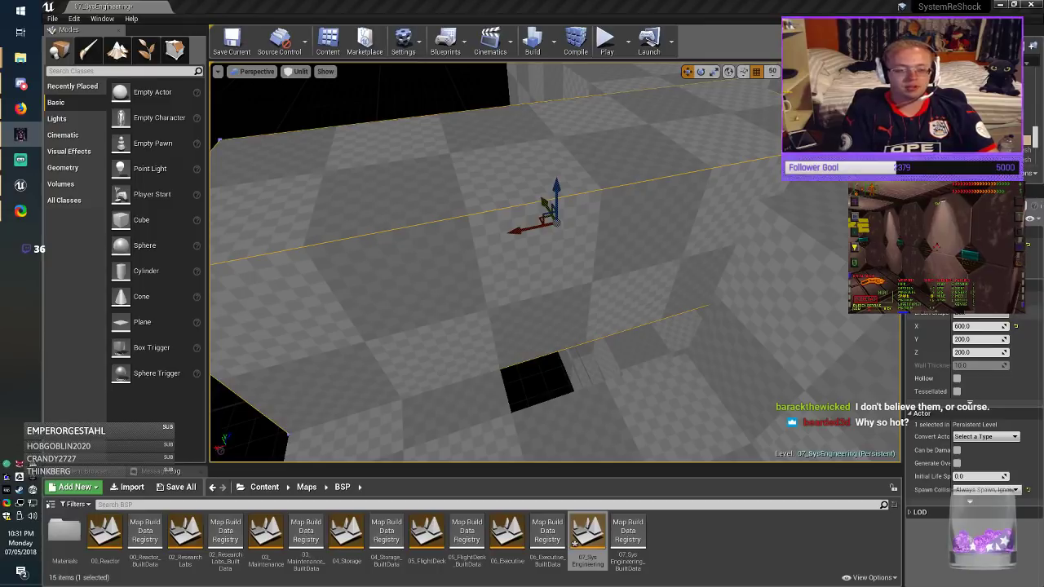
key(alt+Tab)
mouse_move(522, 269)
right_down()
mouse_move(603, 326)
mouse_move(571, 319)
right_up()
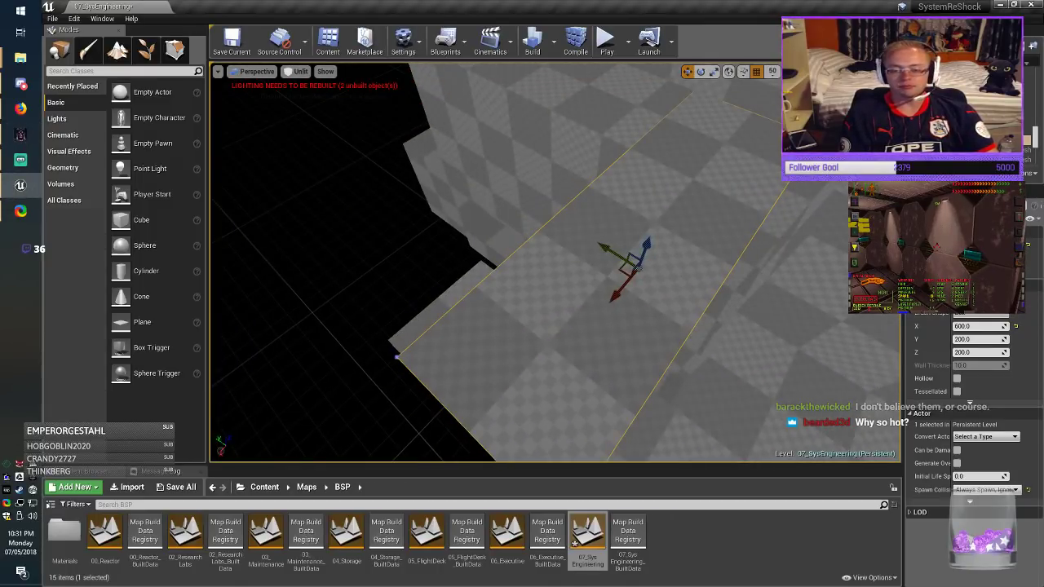
Step: Set the copied wall brush's X size to 200 and Y size to 400, and slide it along Y into place
text(2)
key(Return)
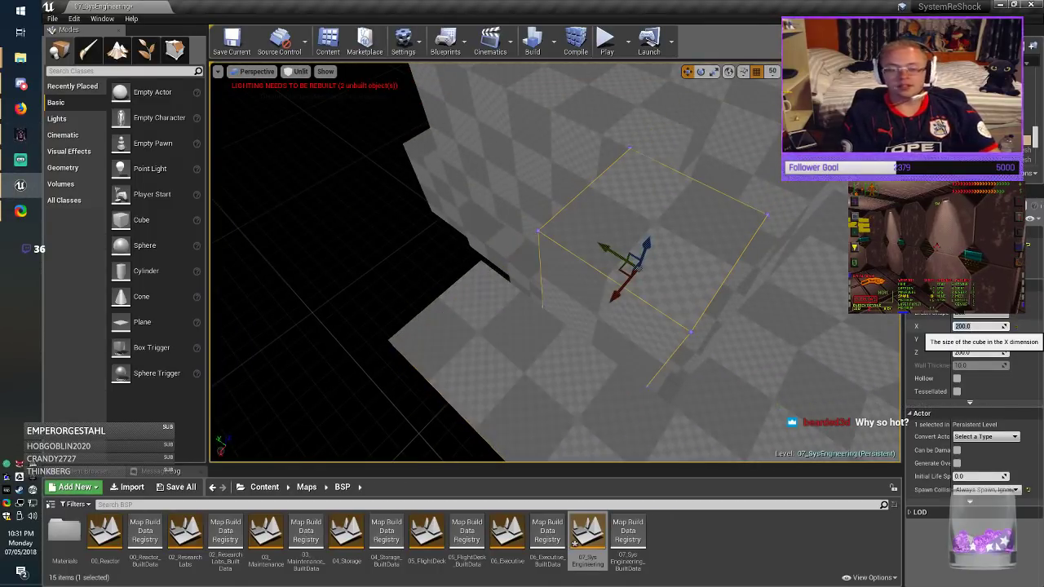
click(971, 339)
key(Delete)
text(4)
key(Return)
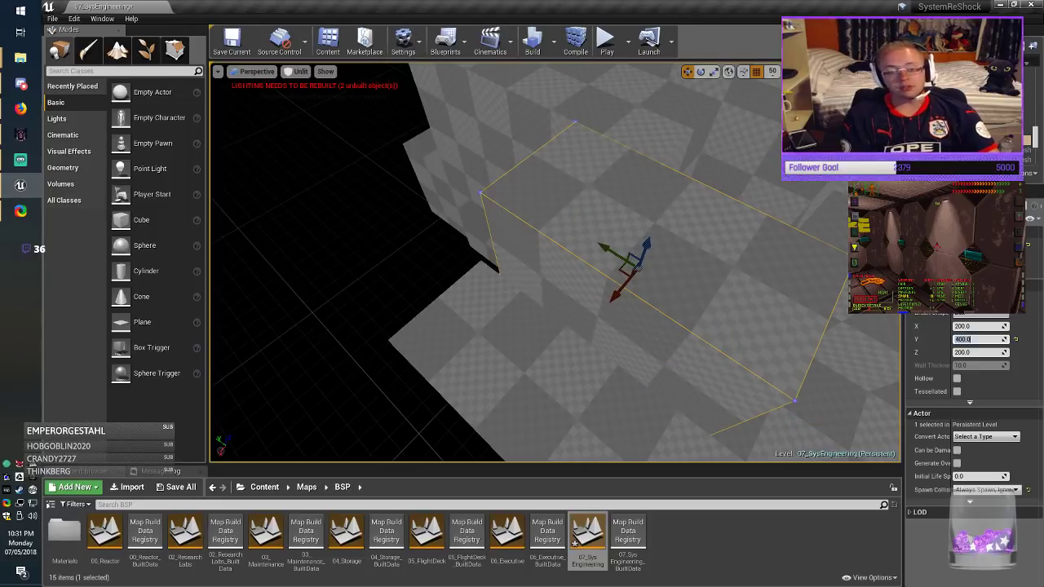
drag(606, 248, 574, 231)
Step: Compare the walls with the System Shock game, copy the 200 x 400 x 200 wall brush to another open floor edge, and focus on it
mouse_move(575, 231)
right_down()
mouse_move(701, 232)
mouse_move(893, 197)
right_up()
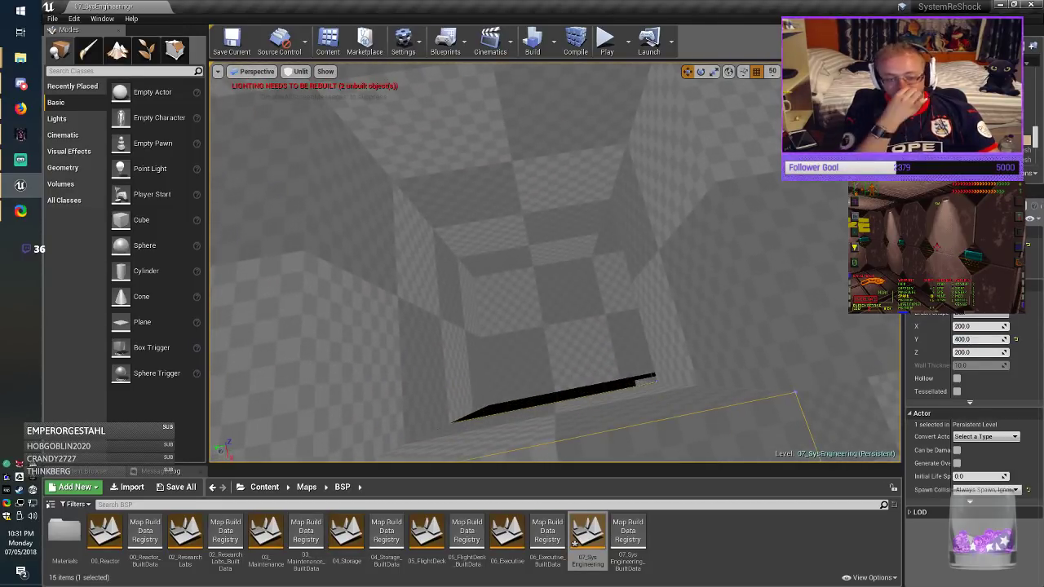
mouse_move(555, 261)
right_down()
mouse_move(641, 265)
mouse_move(604, 306)
mouse_move(645, 281)
mouse_move(506, 278)
right_up()
key(alt+Tab)
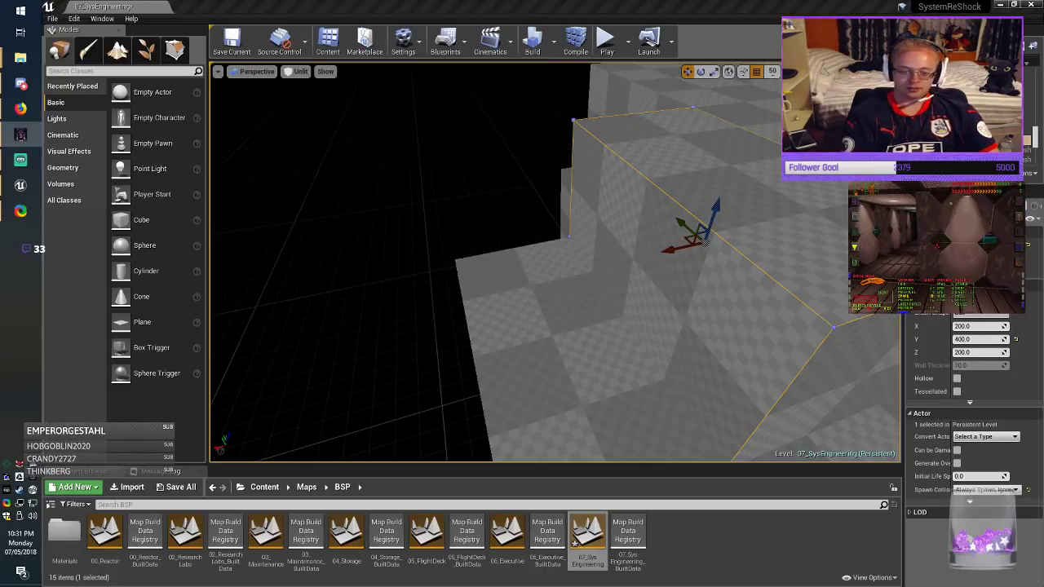
right_drag(554, 261, 795, 257)
key(alt+Tab)
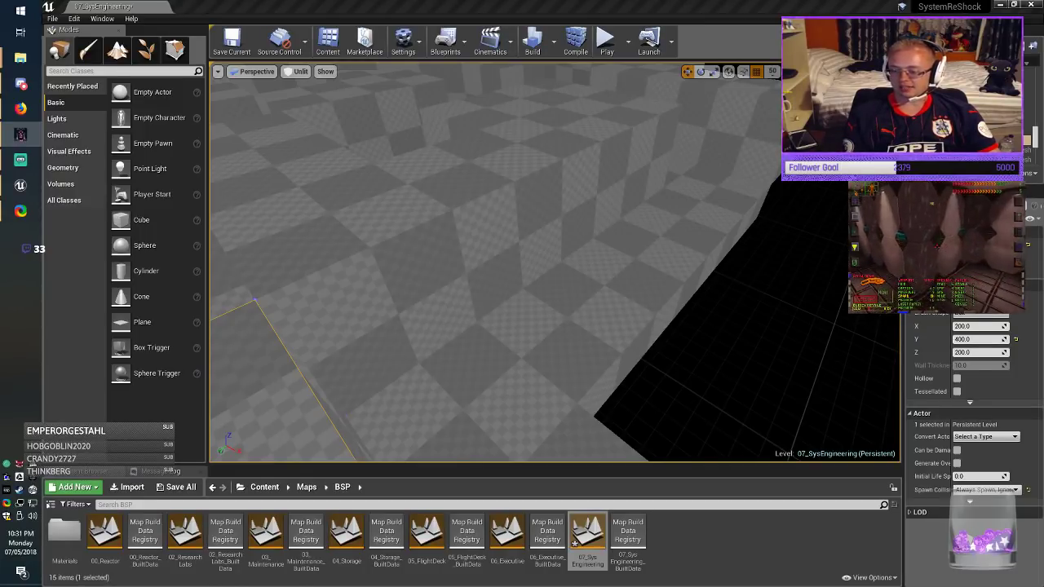
right_drag(554, 261, 440, 265)
mouse_move(346, 299)
mouse_down()
mouse_move(831, 351)
mouse_move(741, 355)
mouse_move(831, 347)
mouse_up()
key(f)
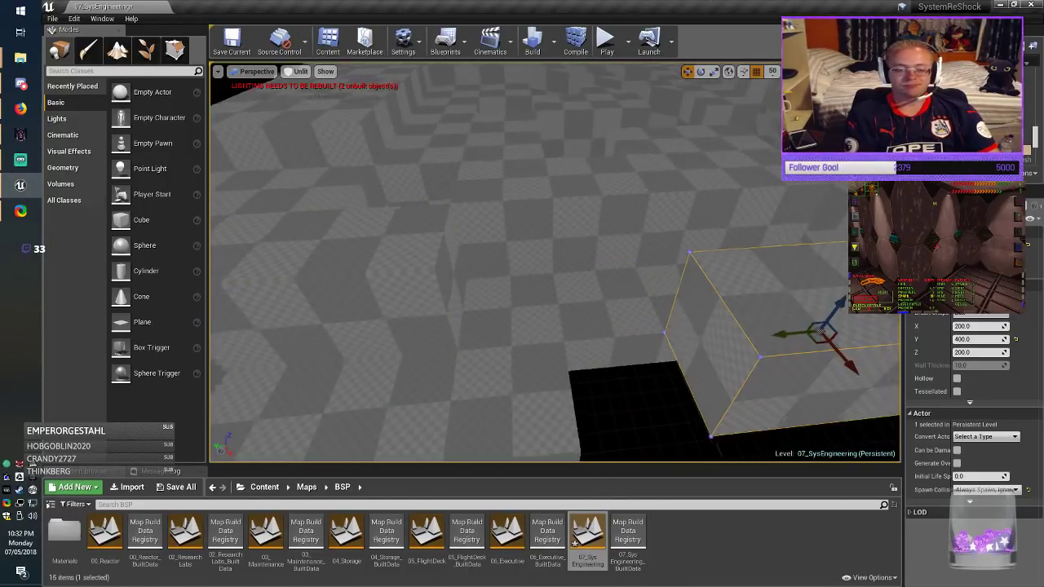
Step: Set the focused wall brush's Y size to 800
click(956, 339)
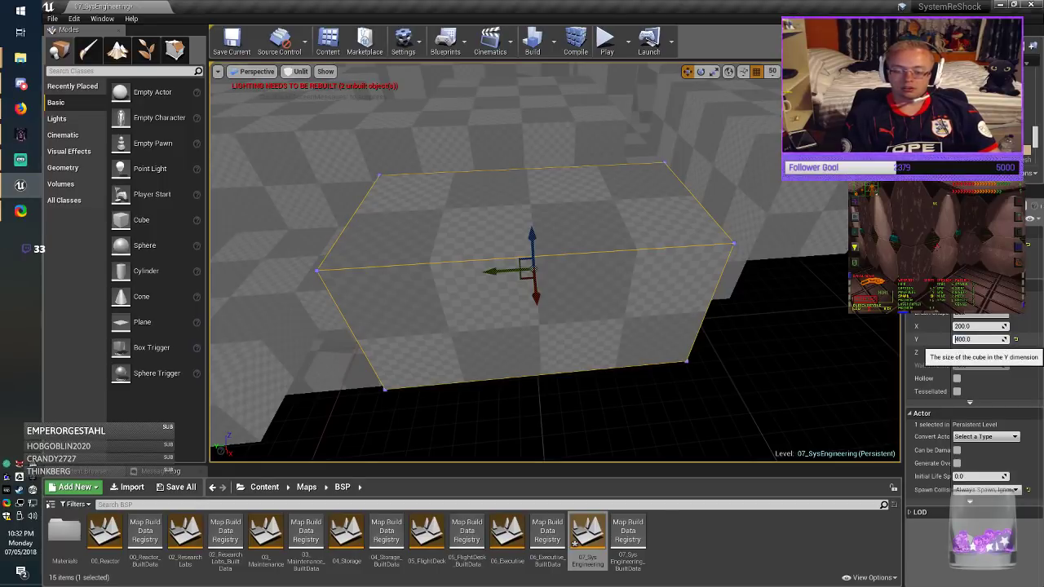
text(8)
key(Return)
Step: Copy the 200 x 400 x 200 wall brush, slide the copy along Y over the open wall gap, and save the level
mouse_move(555, 310)
right_down()
mouse_move(701, 335)
mouse_move(539, 318)
mouse_move(636, 245)
mouse_move(678, 248)
right_up()
click(771, 338)
right_drag(770, 339, 795, 330)
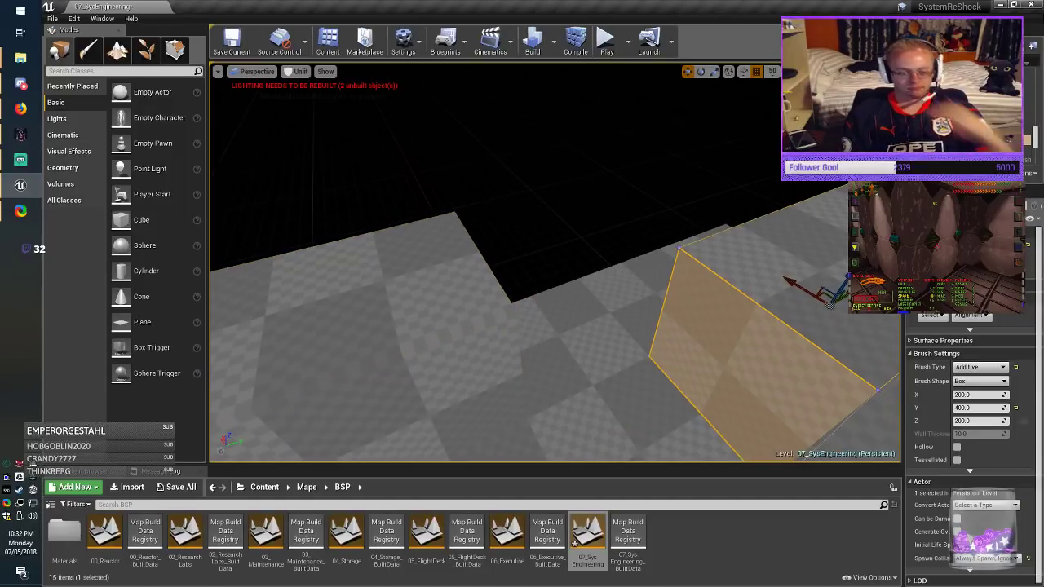
mouse_move(554, 309)
right_down()
mouse_move(660, 330)
mouse_move(651, 329)
right_up()
alt+drag(577, 253, 359, 226)
right_drag(359, 225, 212, 236)
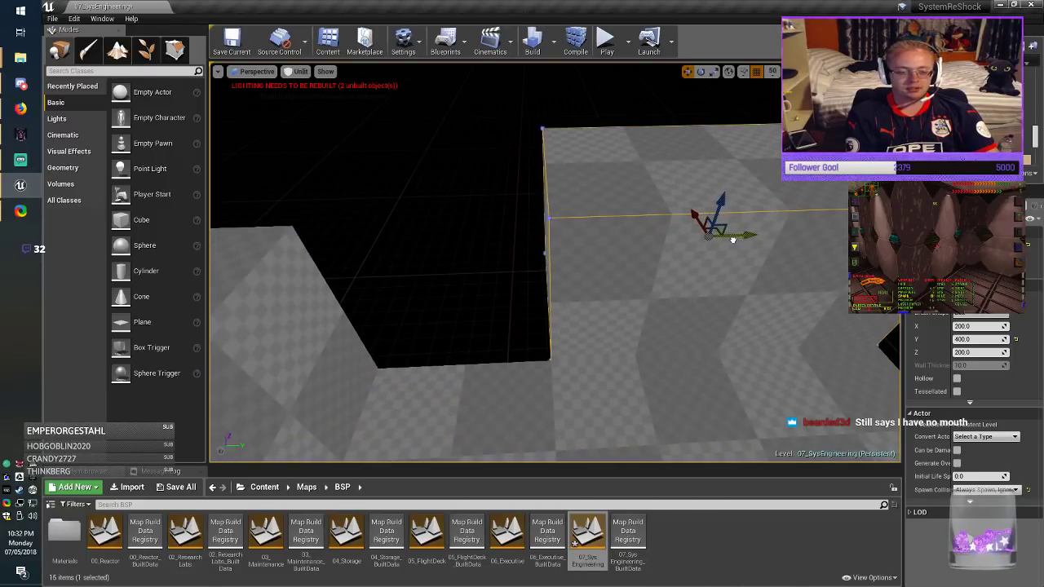
mouse_move(740, 236)
mouse_down()
mouse_move(538, 253)
mouse_move(571, 255)
mouse_up()
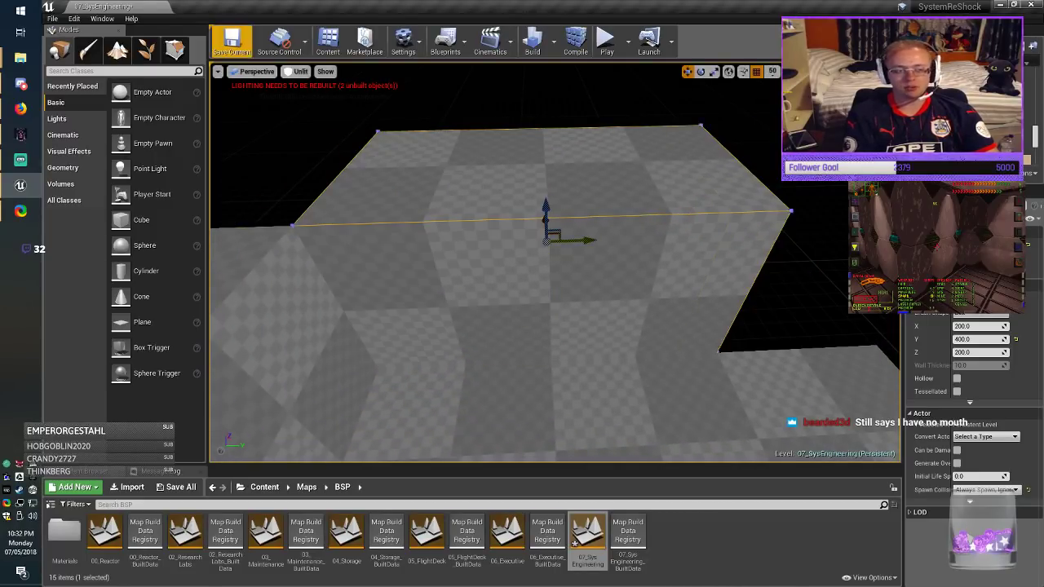
click(233, 44)
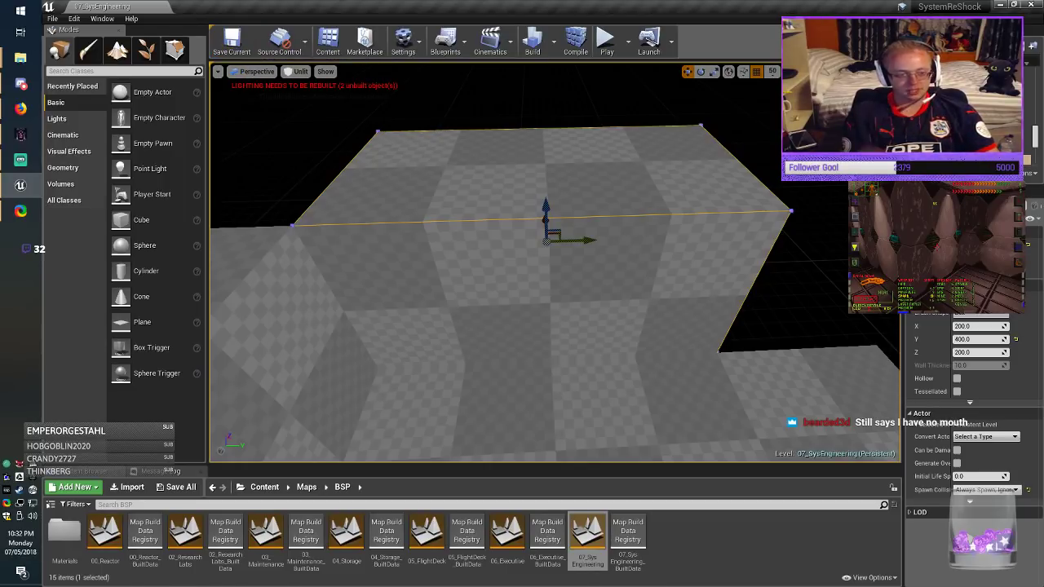
Step: Check the area around the CORE sign in the System Shock game, and copy the 200 x 400 x 200 wall brush to the adjoining open edge
mouse_move(555, 269)
right_down()
mouse_move(302, 285)
mouse_move(425, 302)
mouse_move(547, 282)
mouse_move(481, 277)
mouse_move(587, 274)
mouse_move(588, 283)
right_up()
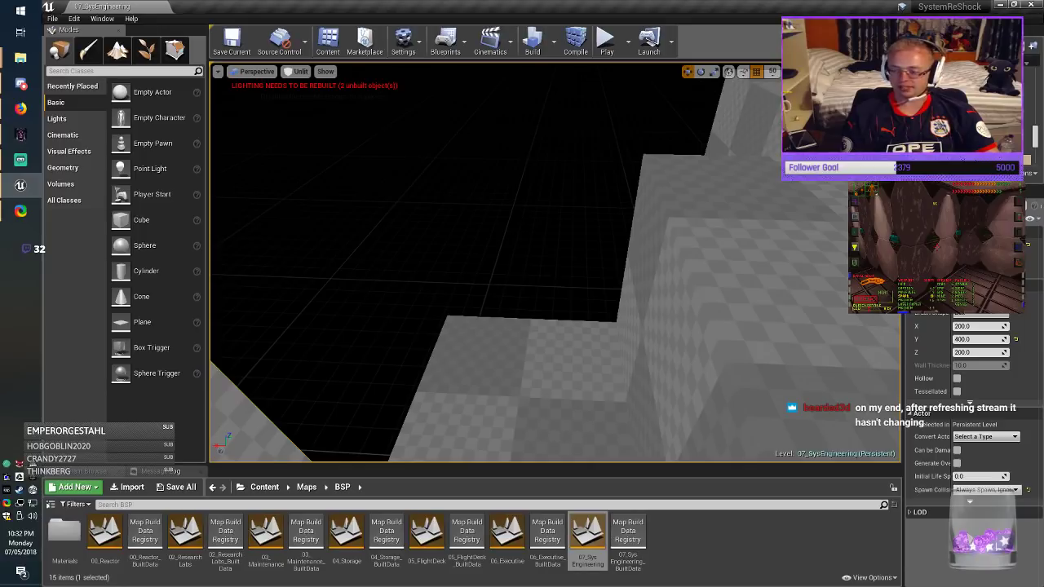
key(alt+Tab)
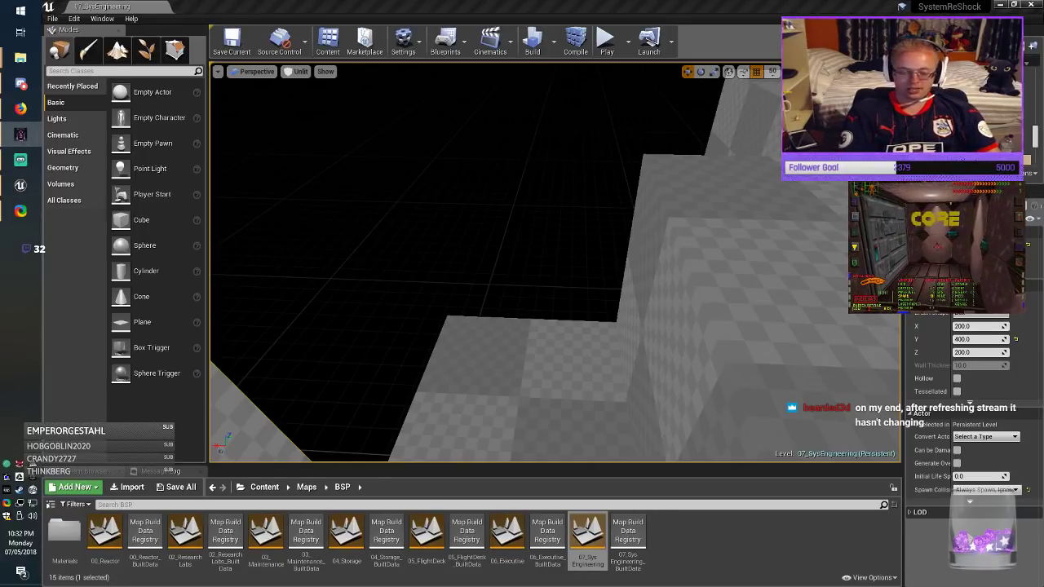
key(alt+Tab)
right_drag(587, 273, 718, 281)
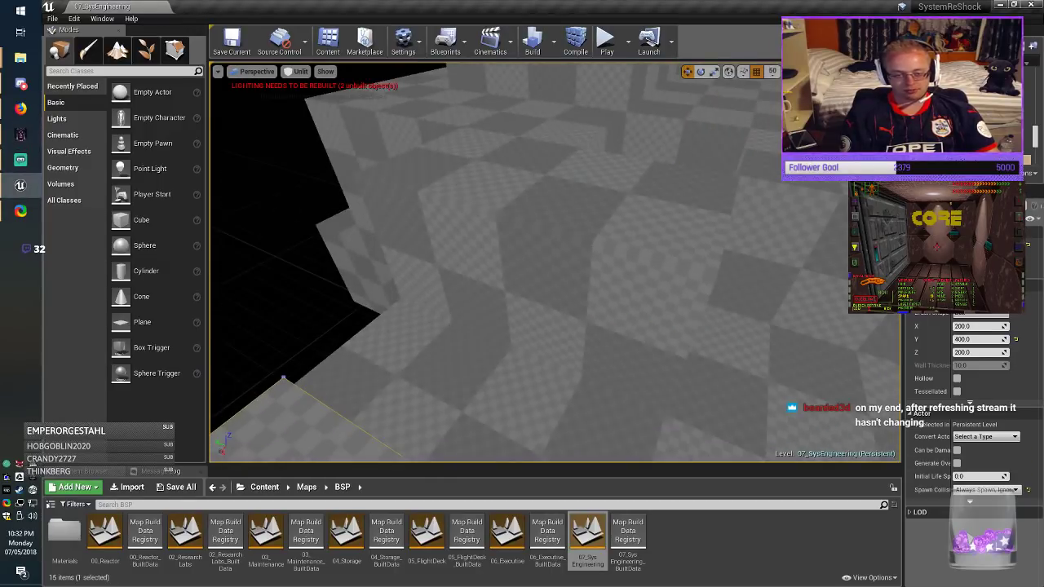
click(571, 342)
mouse_move(588, 326)
right_down()
mouse_move(539, 351)
mouse_move(595, 314)
mouse_move(581, 310)
right_up()
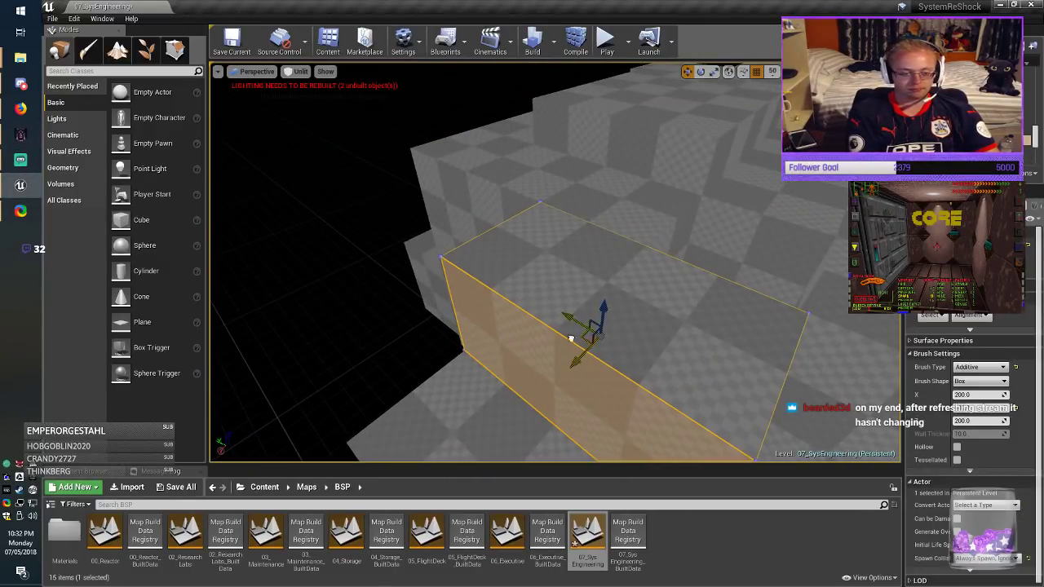
mouse_move(571, 339)
alt+mouse_down()
mouse_move(325, 315)
mouse_move(302, 288)
alt+mouse_up()
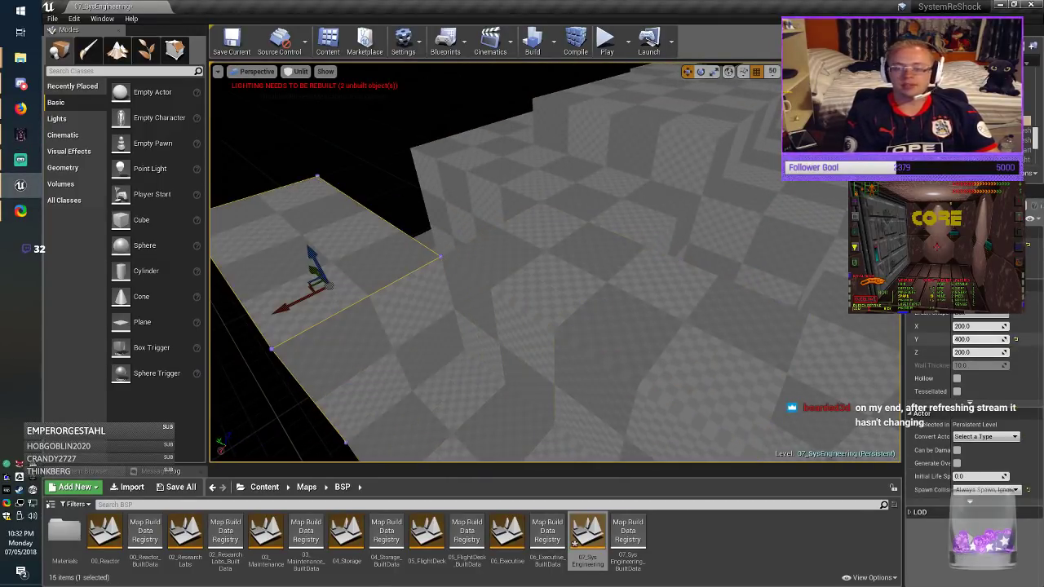
Step: Set the copied wall brush's Y size to 100, slide it along Y against the neighbouring wall, and save the level
click(975, 340)
text(100)
key(Return)
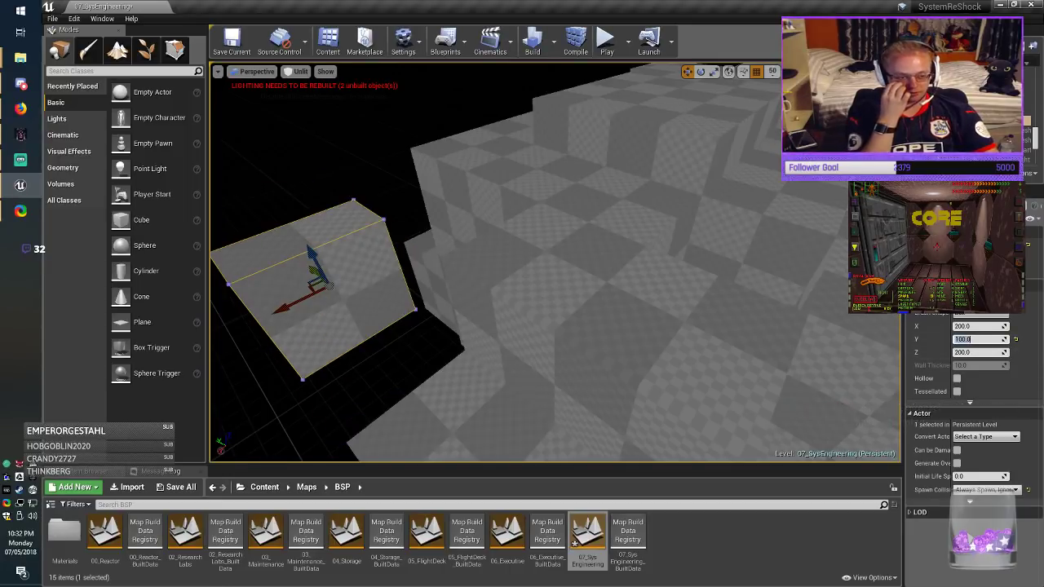
right_drag(506, 286, 652, 295)
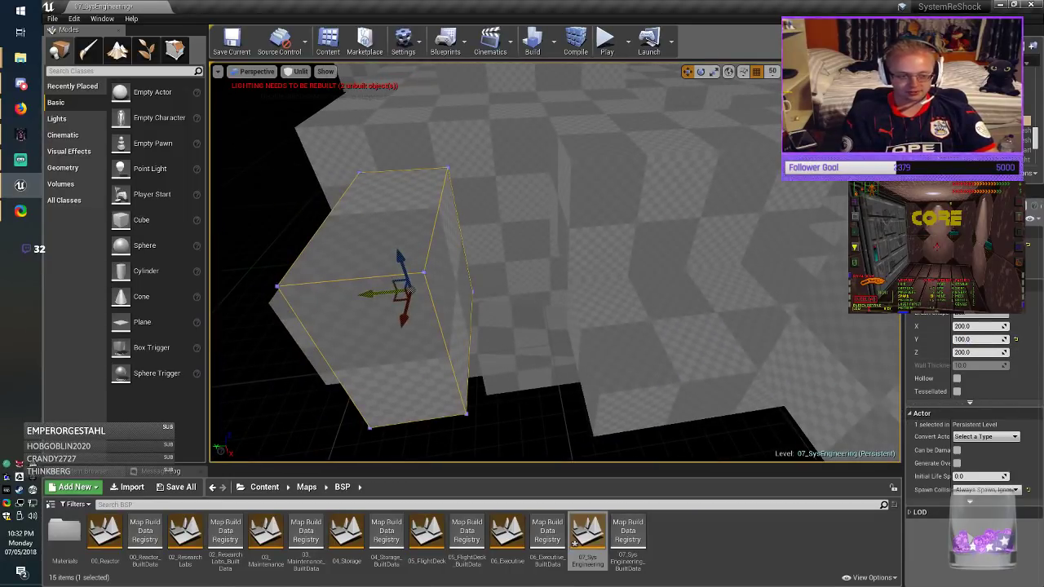
drag(383, 294, 523, 290)
mouse_move(522, 289)
right_down()
mouse_move(400, 273)
mouse_move(350, 253)
right_up()
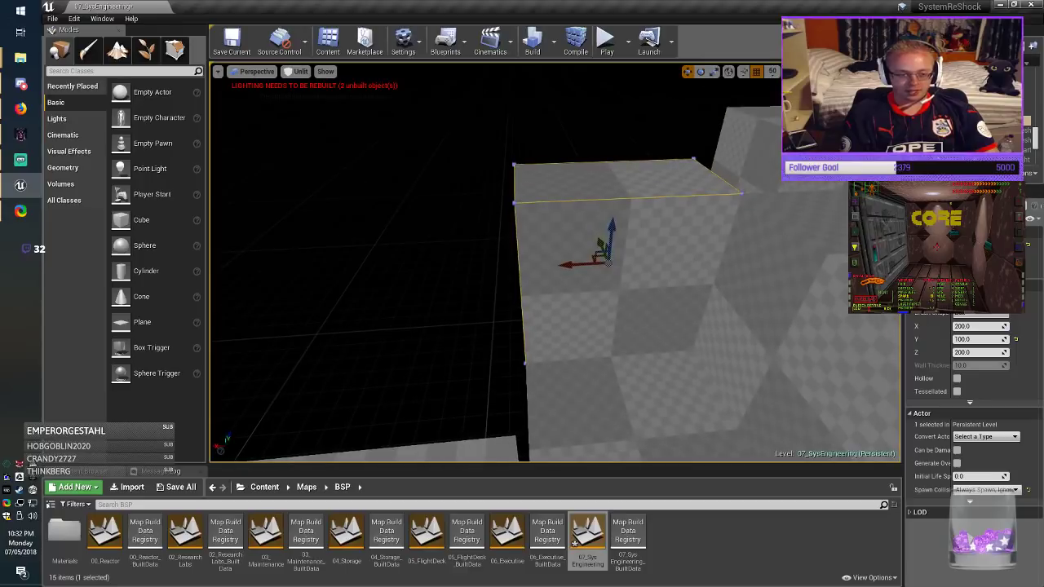
click(350, 253)
click(232, 41)
Step: Place a Text Render actor on the new wall, rotate it -90 degrees, and position it against the wall surface with grid snapping off
mouse_move(457, 269)
right_down()
mouse_move(530, 281)
mouse_move(489, 277)
mouse_move(453, 220)
right_up()
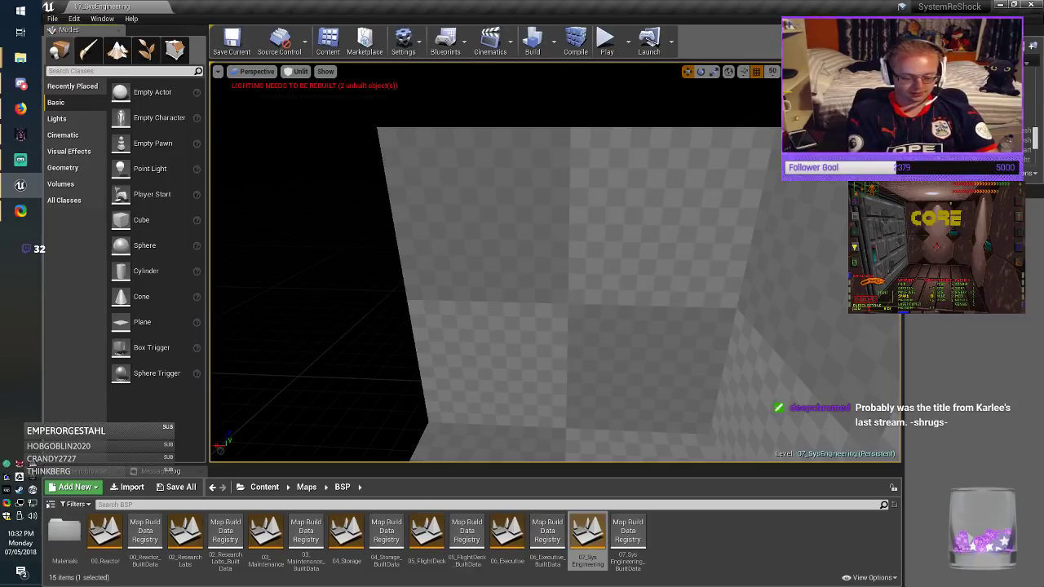
text(Text)
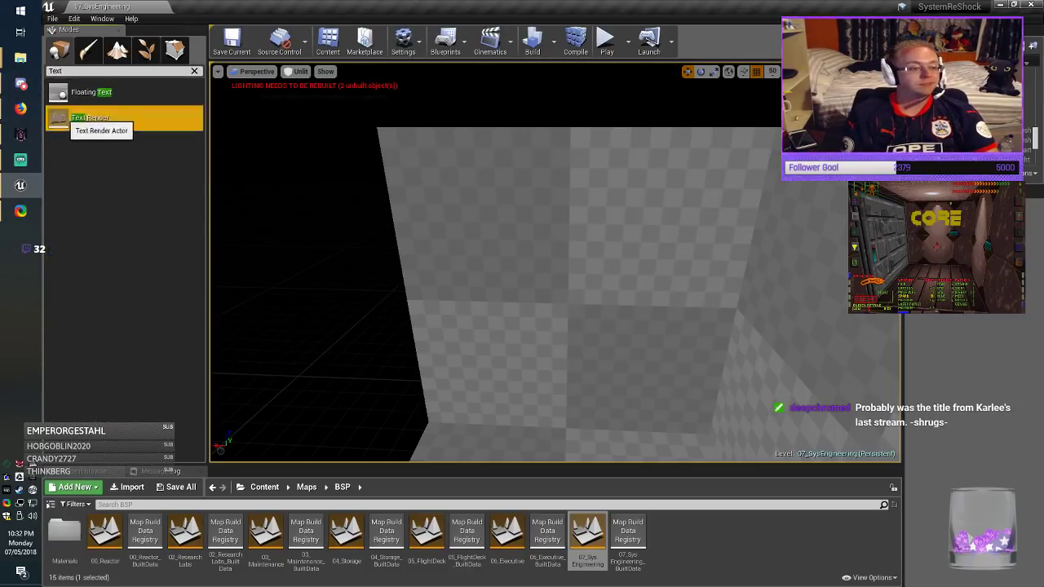
drag(90, 117, 454, 241)
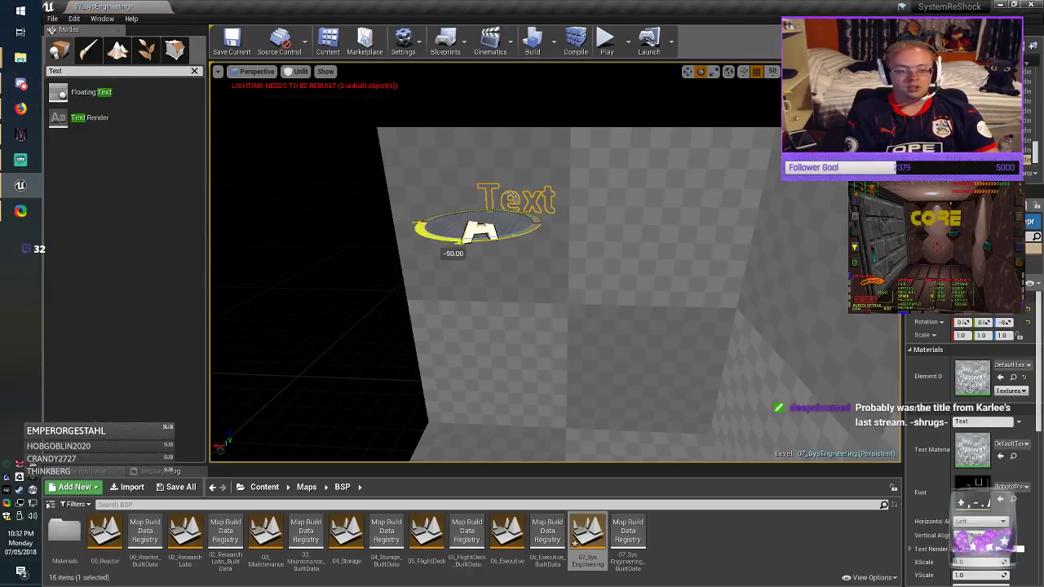
key(r)
click(756, 72)
drag(693, 196, 693, 139)
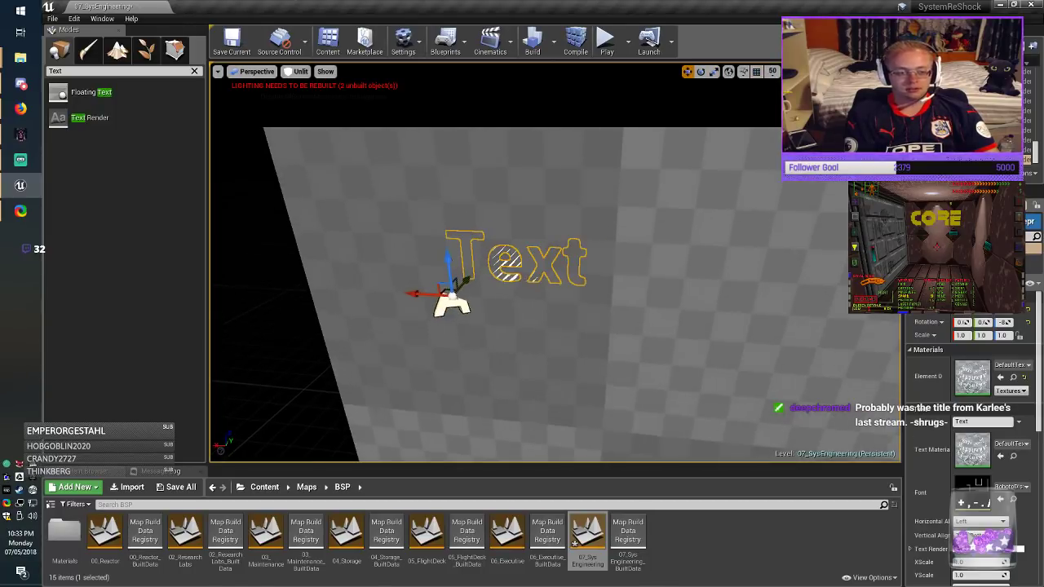
drag(470, 279, 467, 283)
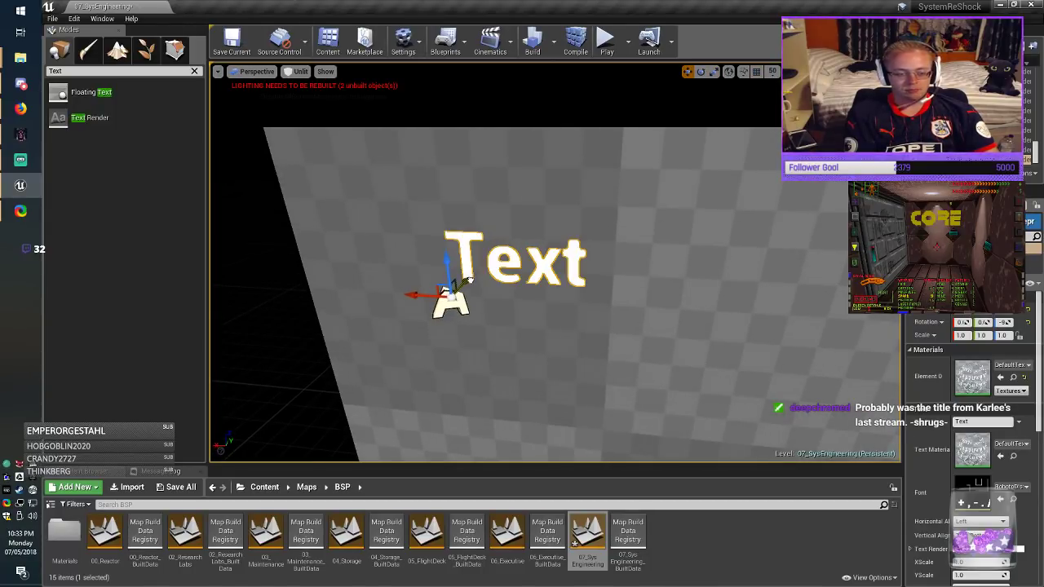
drag(522, 342, 559, 416)
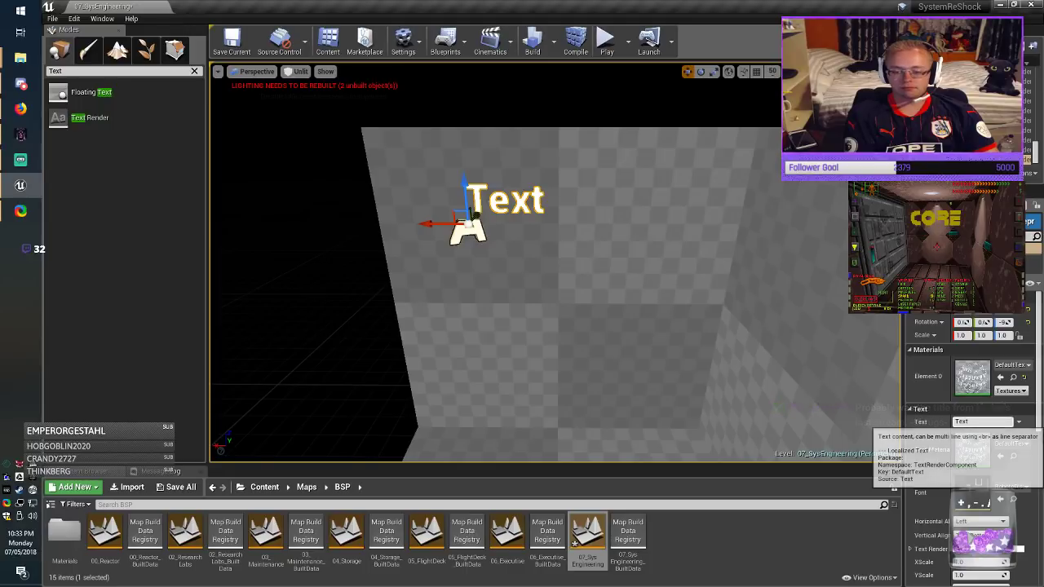
Step: Change the text to CORE and make its render colour yellow with G 250 and B 0
click(975, 422)
text(CORE)
key(Return)
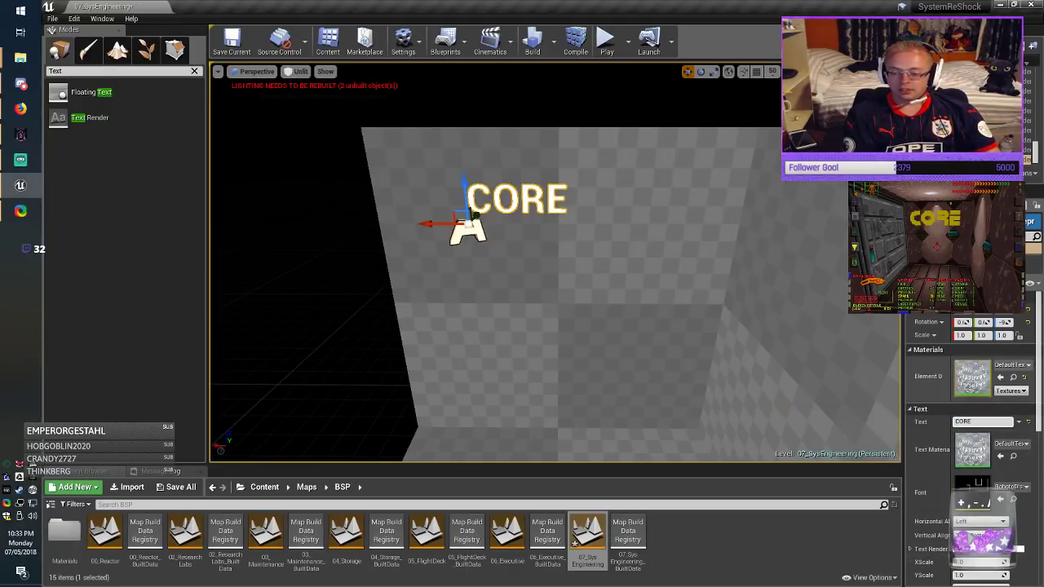
click(911, 350)
scroll(971, 449, down, 2)
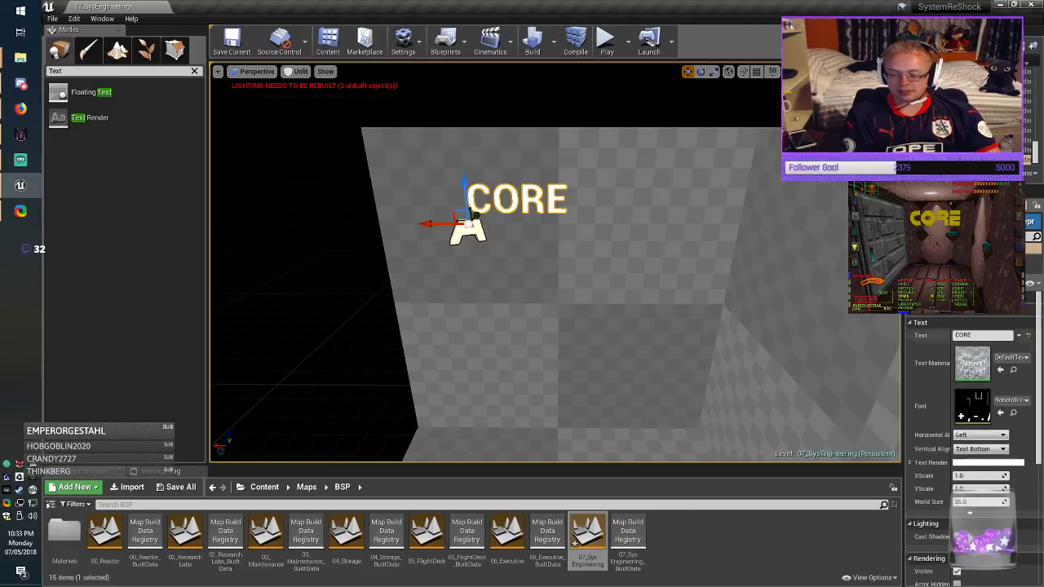
click(911, 462)
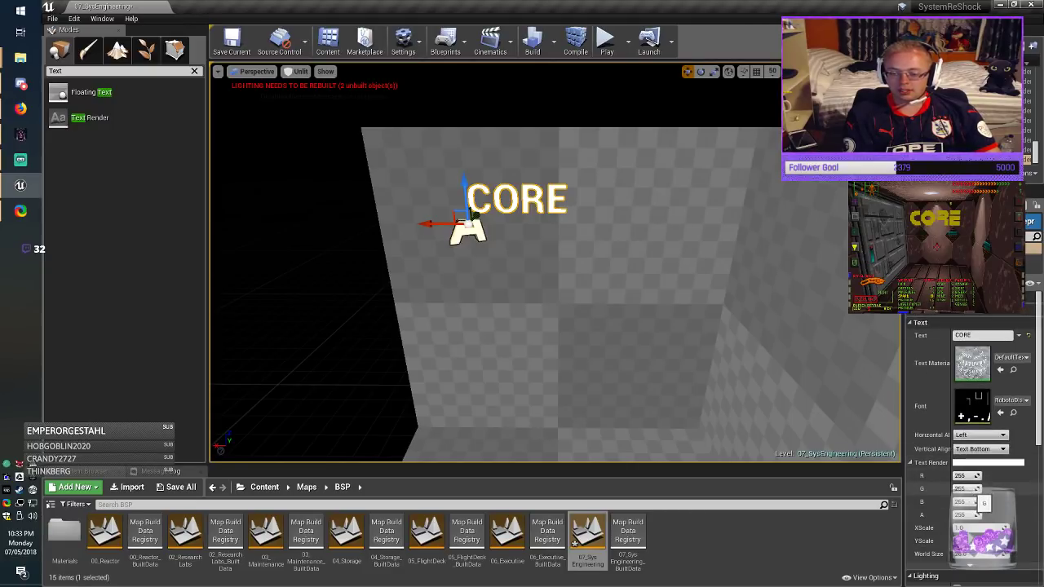
mouse_move(969, 490)
mouse_down()
mouse_move(954, 490)
mouse_move(968, 489)
mouse_up()
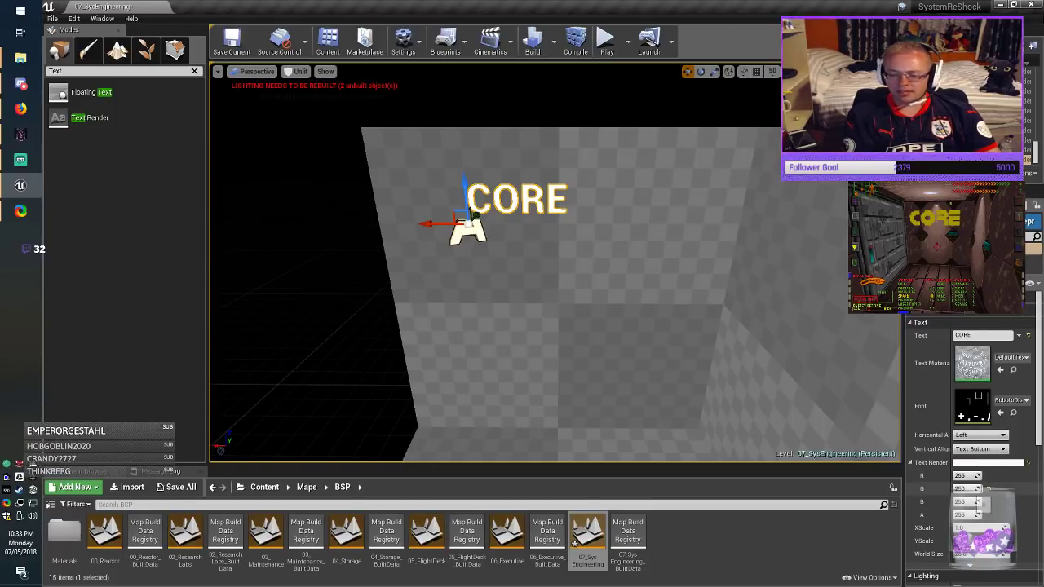
drag(968, 501, 953, 502)
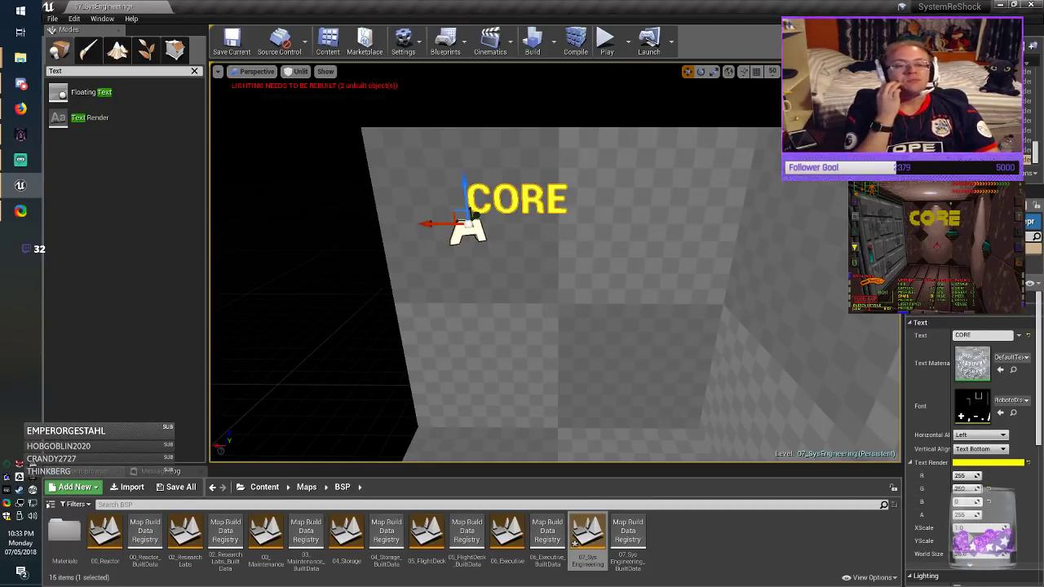
Step: Set the CORE text's X scale and Y scale to 3
right_drag(554, 261, 583, 287)
key(w)
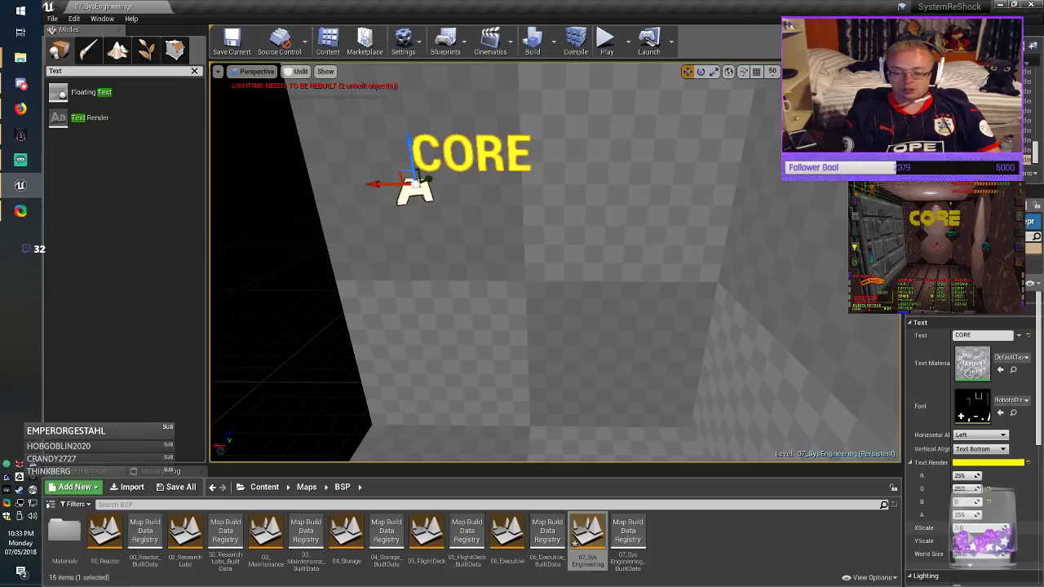
text(3)
key(Return)
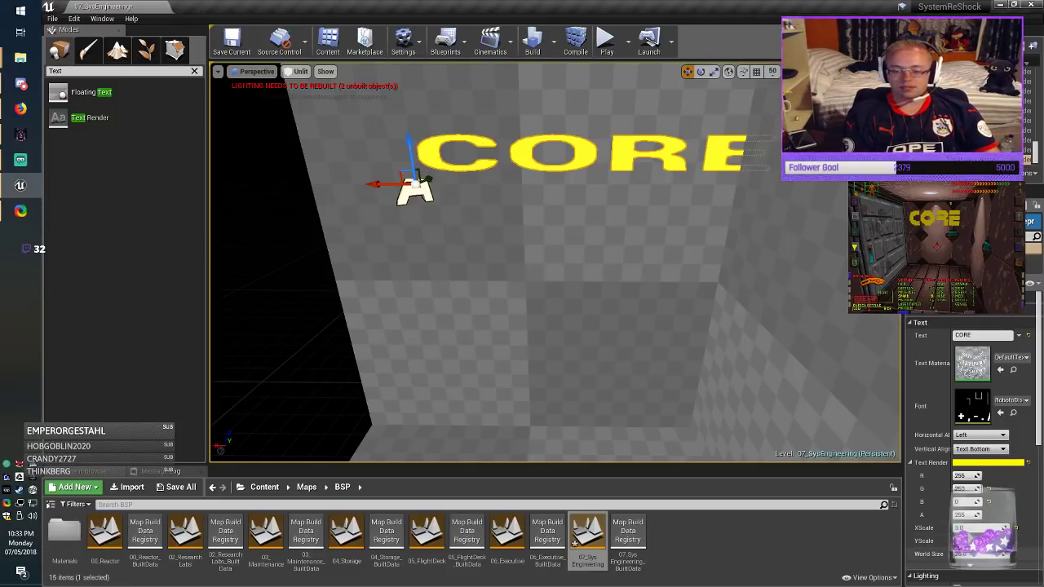
text(3)
key(Return)
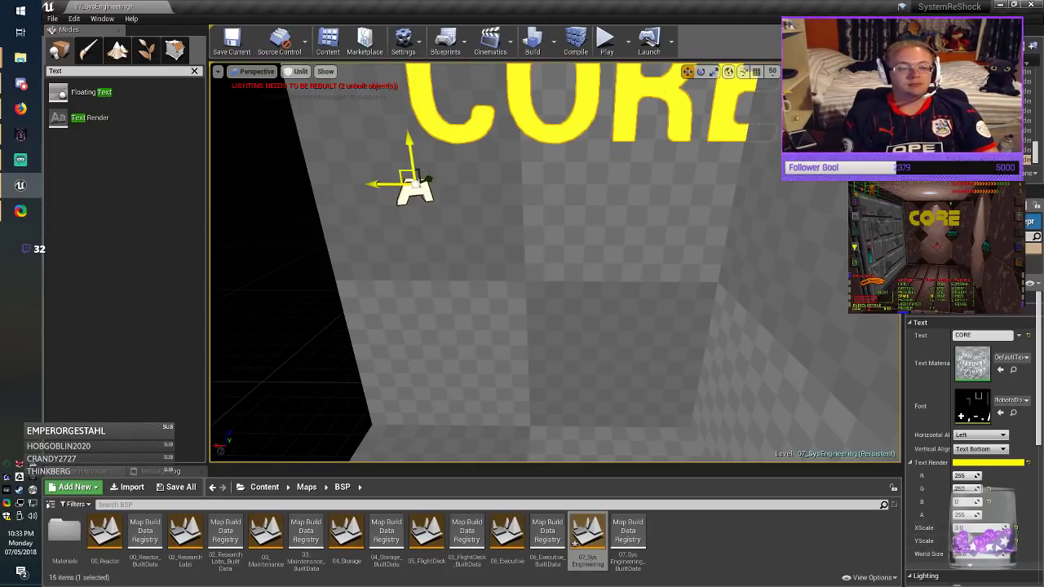
Step: Move the enlarged CORE text across and down to fit on the wall, save the level, and clear the class search and selection
drag(406, 176, 337, 222)
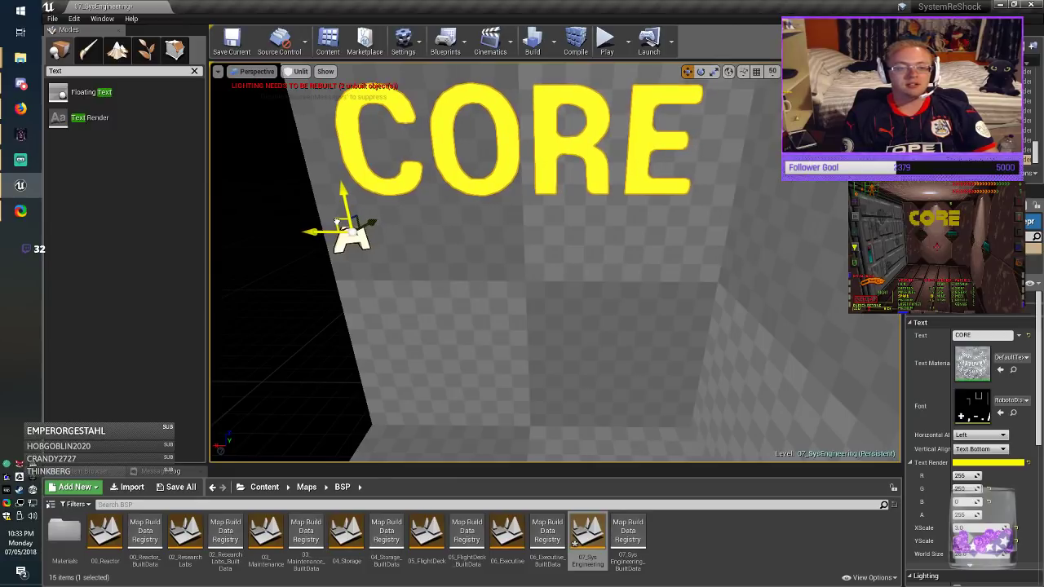
right_drag(337, 222, 318, 204)
click(232, 41)
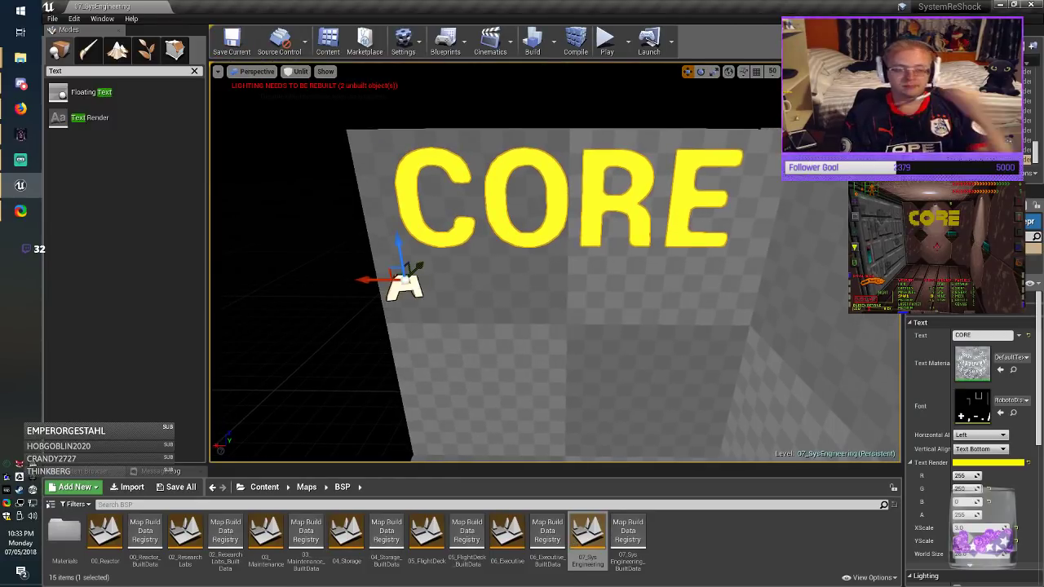
drag(399, 249, 403, 278)
click(233, 40)
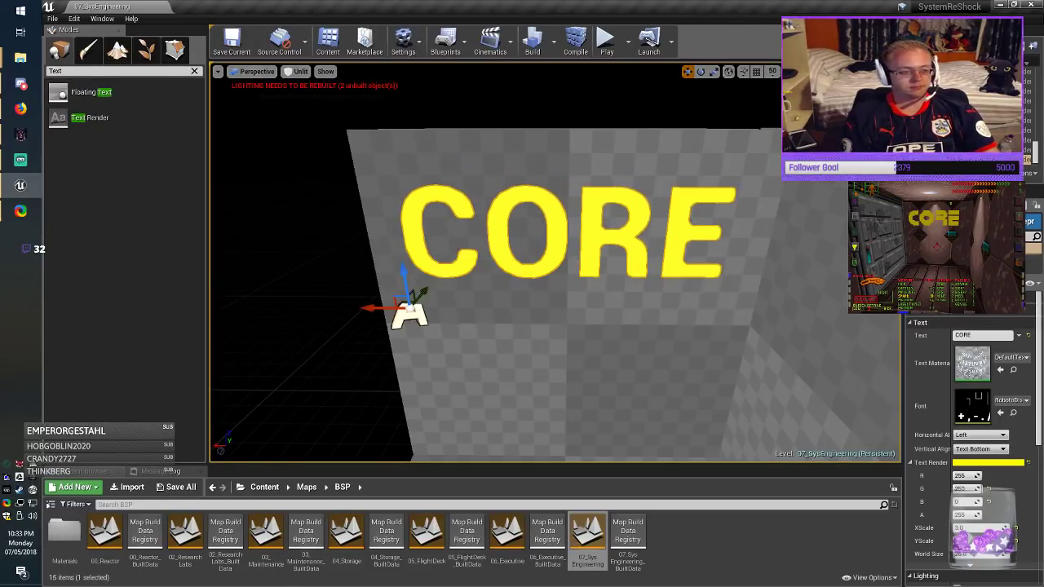
click(194, 71)
key(Escape)
Step: Compare the openings and corridors beyond the CORE wall with the System Shock game, saving the level along the way
key(alt+Tab)
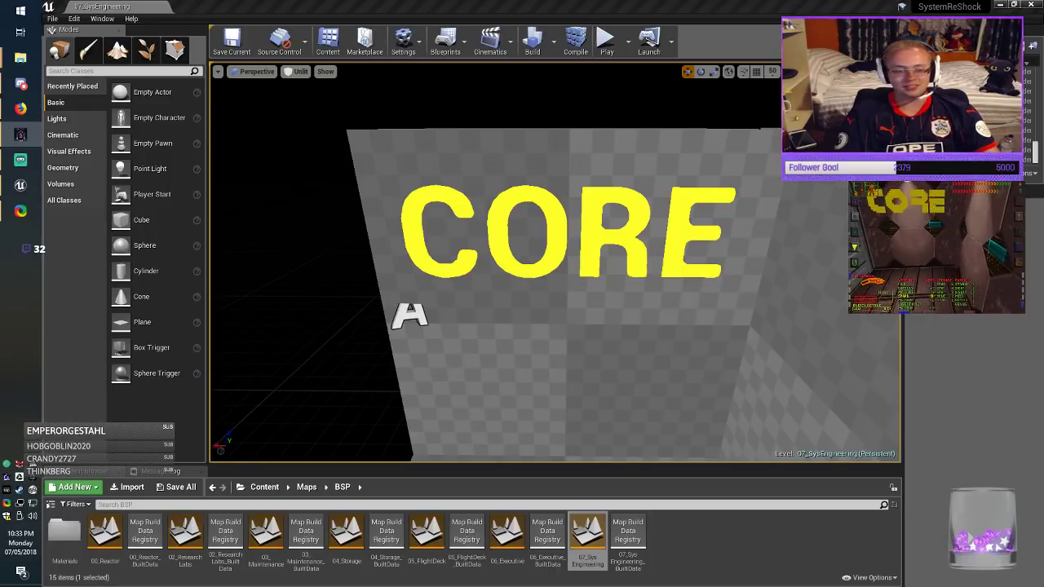
key(alt+Tab)
right_drag(555, 261, 407, 265)
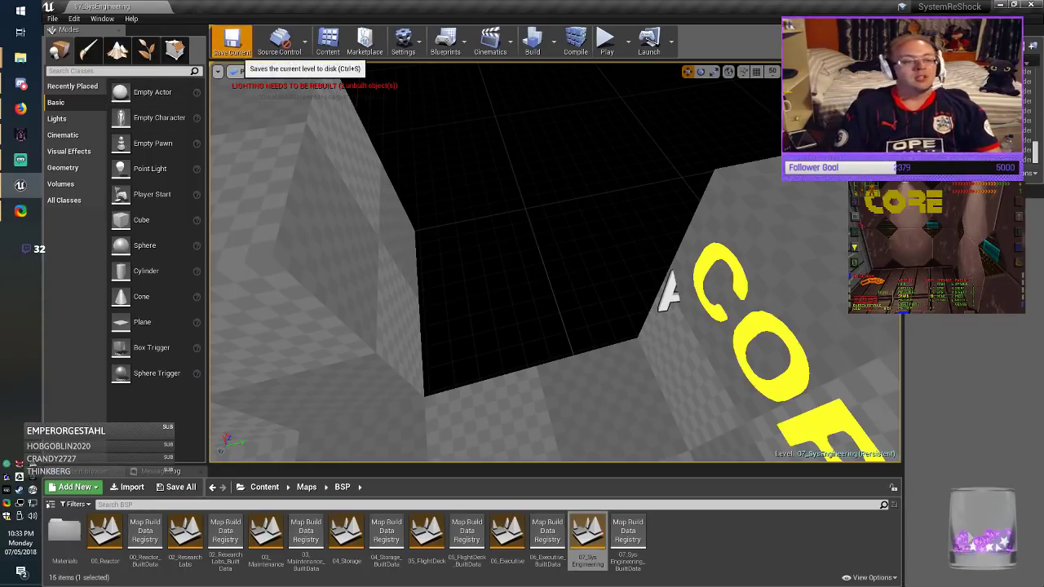
click(233, 44)
right_drag(554, 261, 375, 237)
key(alt+Tab)
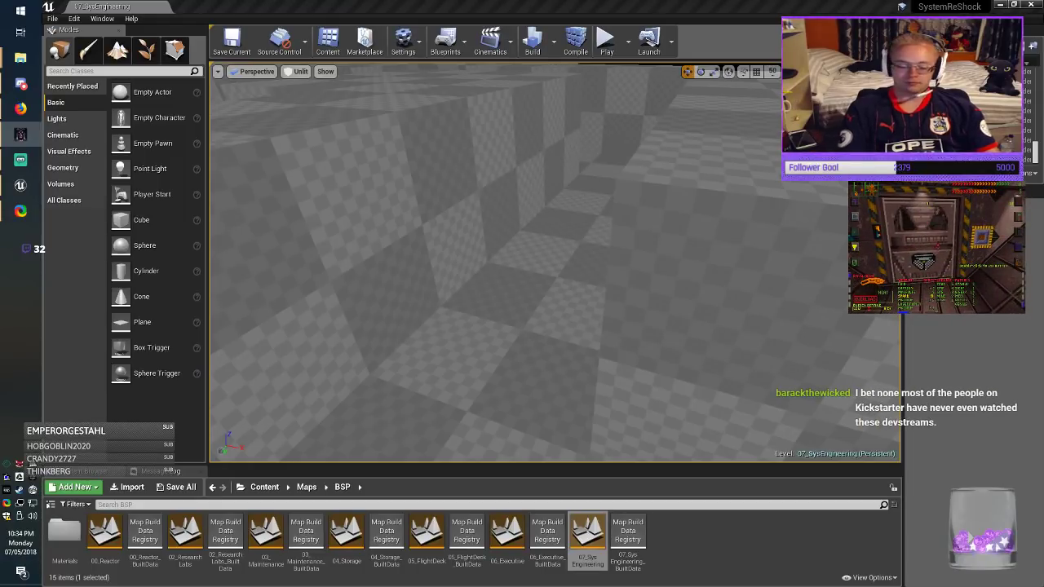
mouse_move(555, 261)
right_down()
mouse_move(636, 253)
mouse_move(604, 278)
mouse_move(563, 277)
right_up()
mouse_move(554, 261)
right_down()
mouse_move(554, 285)
mouse_move(540, 251)
right_up()
key(alt+Tab)
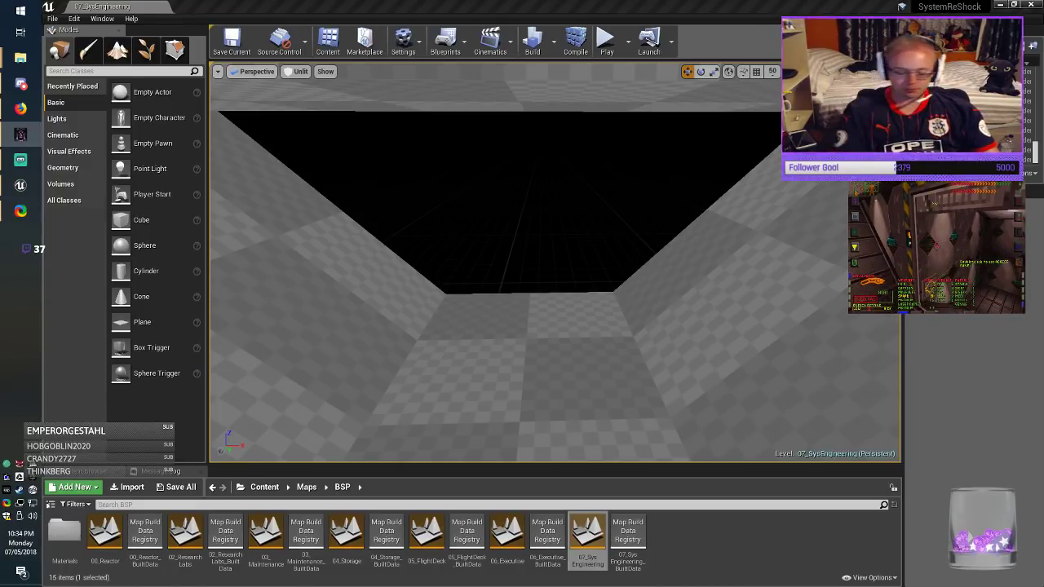
right_drag(554, 261, 318, 265)
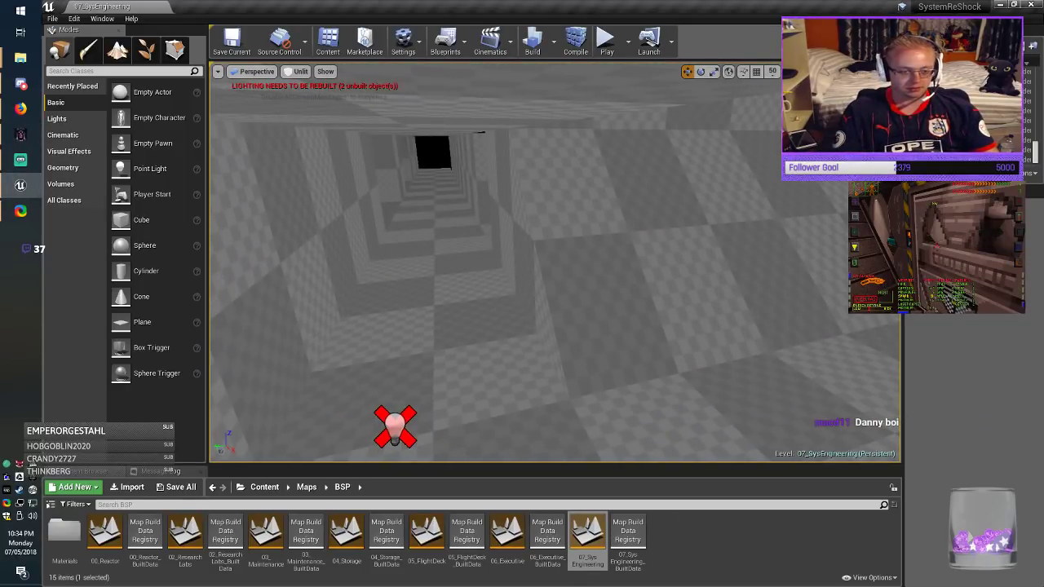
click(497, 212)
right_drag(498, 212, 595, 214)
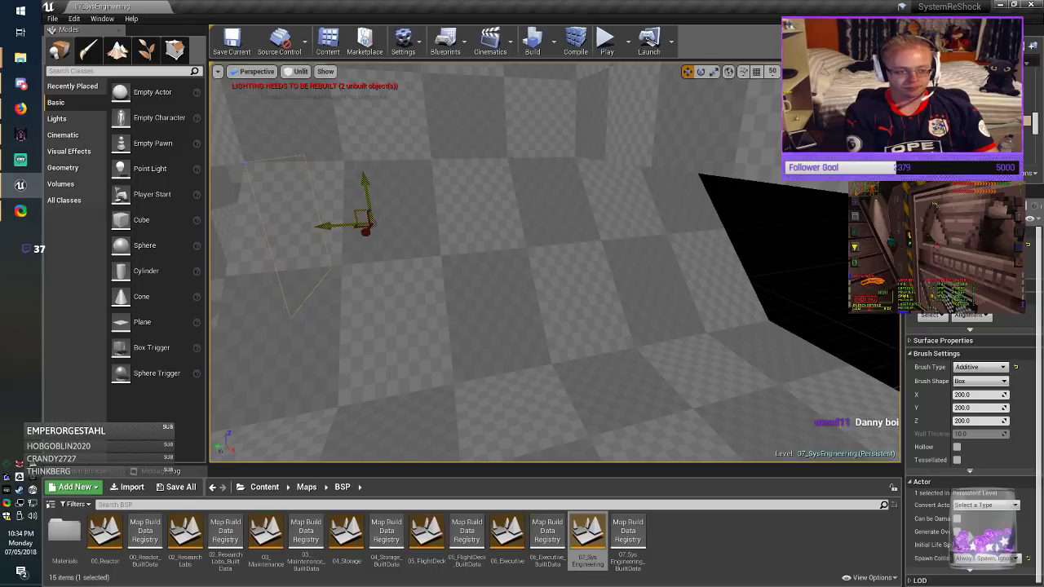
alt+drag(359, 217, 697, 202)
key(Delete)
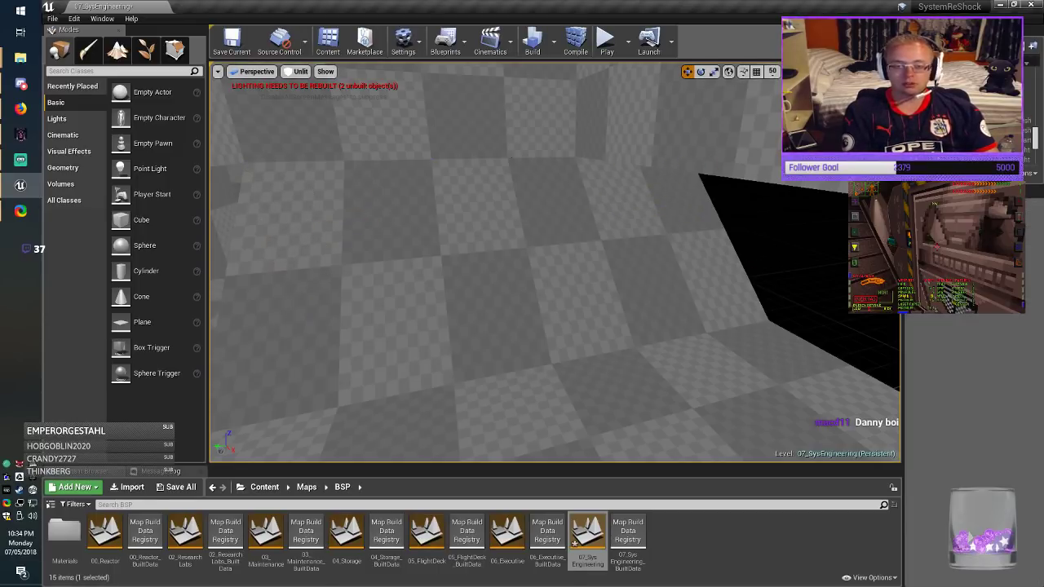
Step: Turn grid snapping on, copy the 200 x 200 x 200 wall brush along Y to the open floor edge, and slide the copy into the gap
click(756, 72)
mouse_move(652, 179)
right_down()
mouse_move(473, 176)
mouse_move(636, 173)
right_up()
click(530, 179)
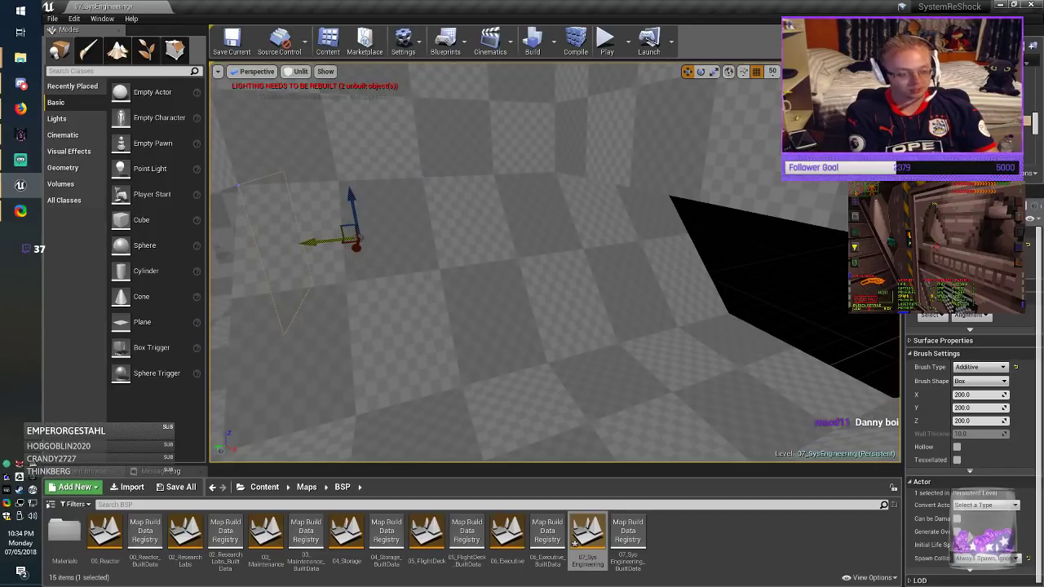
alt+drag(329, 242, 650, 231)
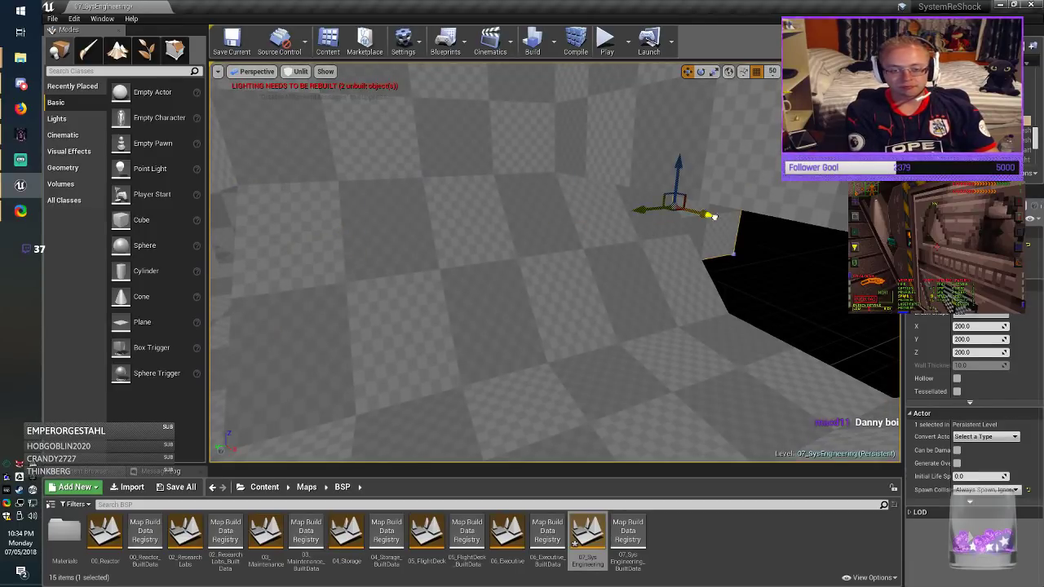
drag(714, 216, 824, 255)
drag(720, 232, 691, 246)
key(Escape)
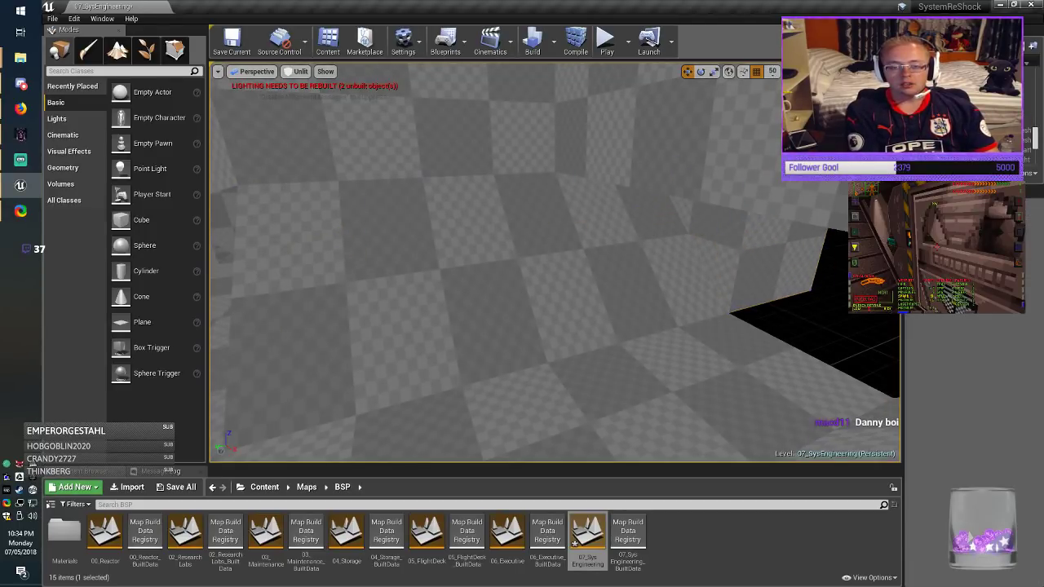
Step: Set the 200 x 200 x 200 wall brush's Y size to 400, slide it along Y into line, and save the level
mouse_move(530, 204)
right_down()
mouse_move(547, 237)
mouse_move(677, 208)
right_up()
click(530, 204)
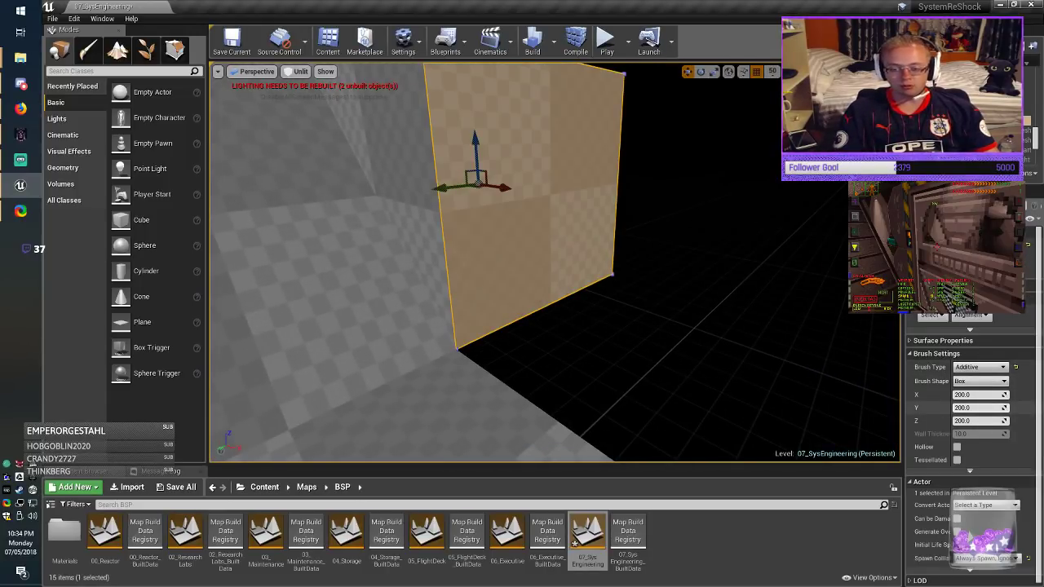
click(971, 408)
text(400)
key(Return)
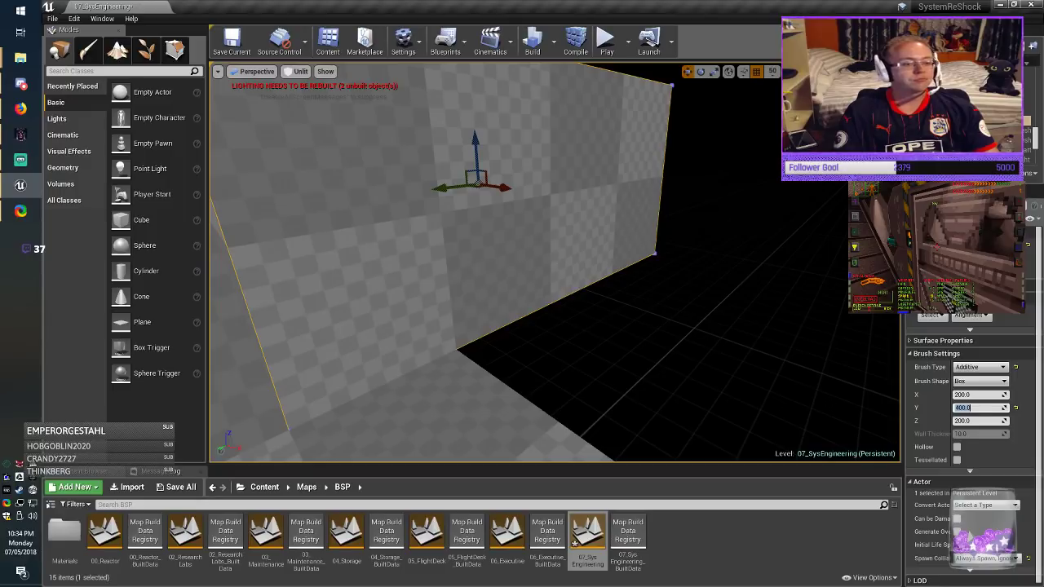
drag(445, 188, 522, 177)
mouse_move(522, 177)
right_down()
mouse_move(550, 159)
mouse_move(520, 158)
right_up()
key(s)
click(234, 44)
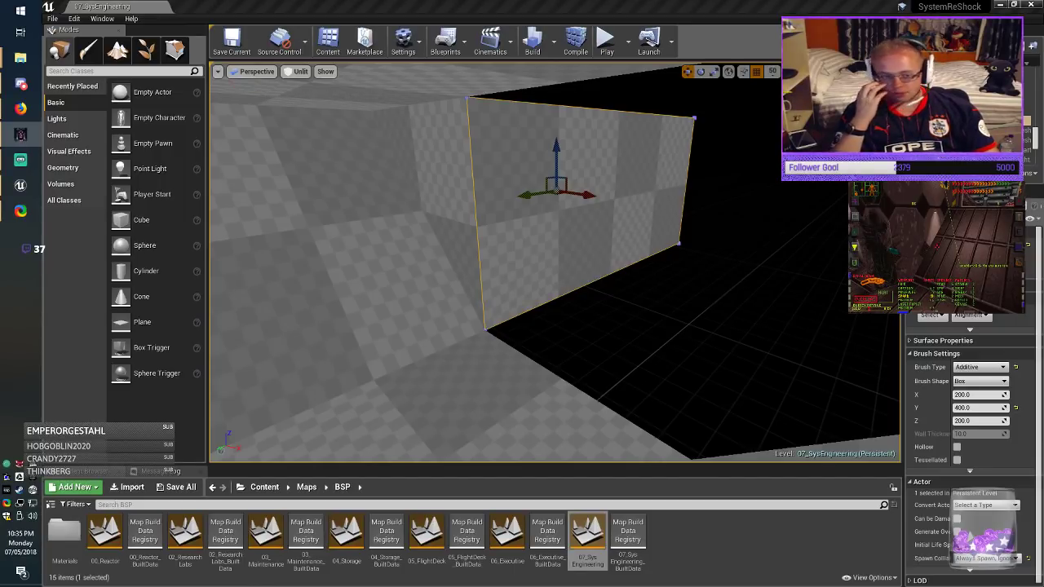
Step: Copy the 200 x 200 x 100 slope brush over to the extended wall and rotate the copy about the vertical axis
mouse_move(555, 261)
right_down()
mouse_move(391, 277)
mouse_move(579, 281)
mouse_move(546, 277)
mouse_move(563, 326)
mouse_move(538, 440)
mouse_move(538, 326)
mouse_move(518, 323)
right_up()
click(556, 359)
alt+drag(763, 397, 450, 176)
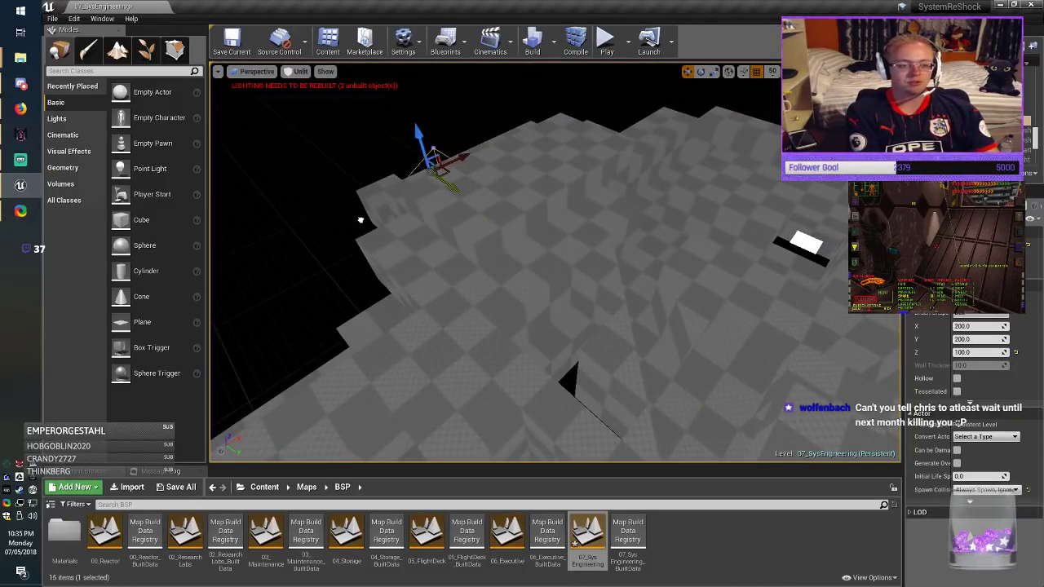
mouse_move(450, 175)
right_down()
mouse_move(416, 175)
mouse_move(420, 199)
mouse_move(457, 216)
mouse_move(408, 244)
mouse_move(343, 196)
mouse_move(293, 228)
mouse_move(318, 192)
right_up()
key(e)
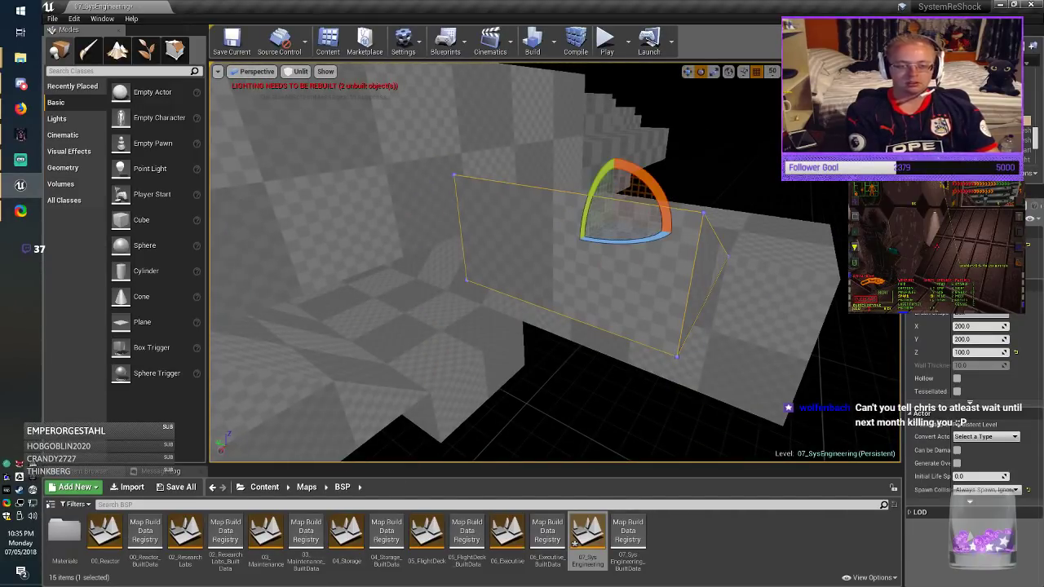
mouse_move(621, 242)
mouse_down()
mouse_move(531, 241)
mouse_move(561, 241)
mouse_up()
key(w)
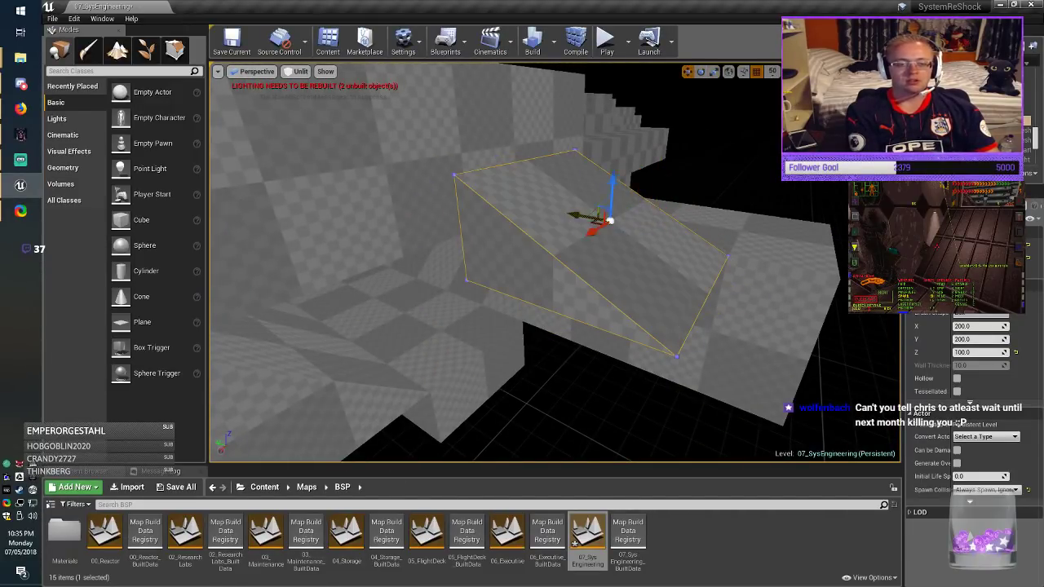
Step: Lower the rotated slope copy to floor level, slide it horizontally against the existing floor edge, and save the level
drag(612, 192, 599, 423)
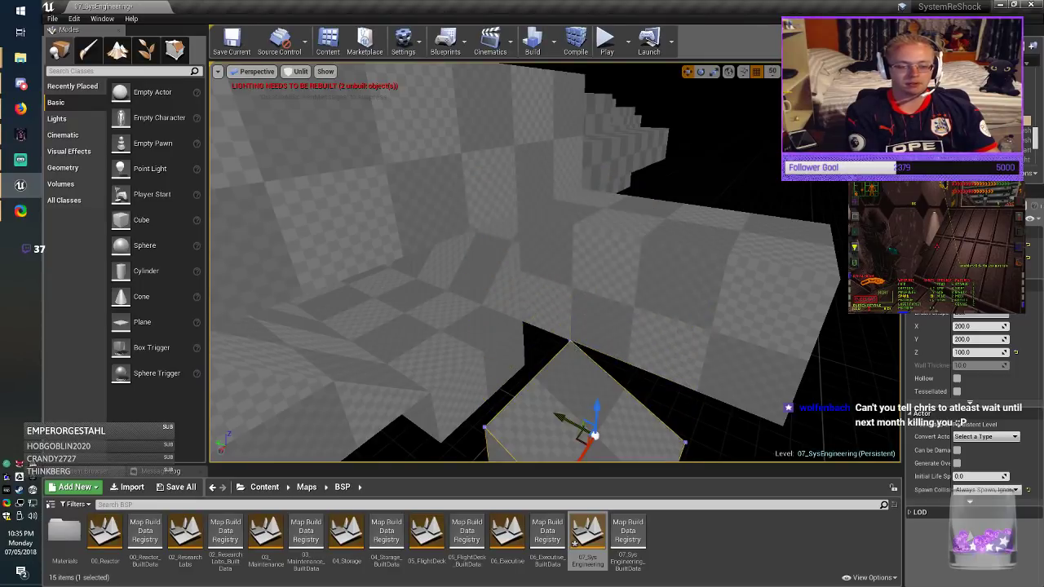
mouse_move(599, 424)
right_down()
mouse_move(595, 456)
mouse_move(605, 454)
right_up()
drag(580, 298, 498, 275)
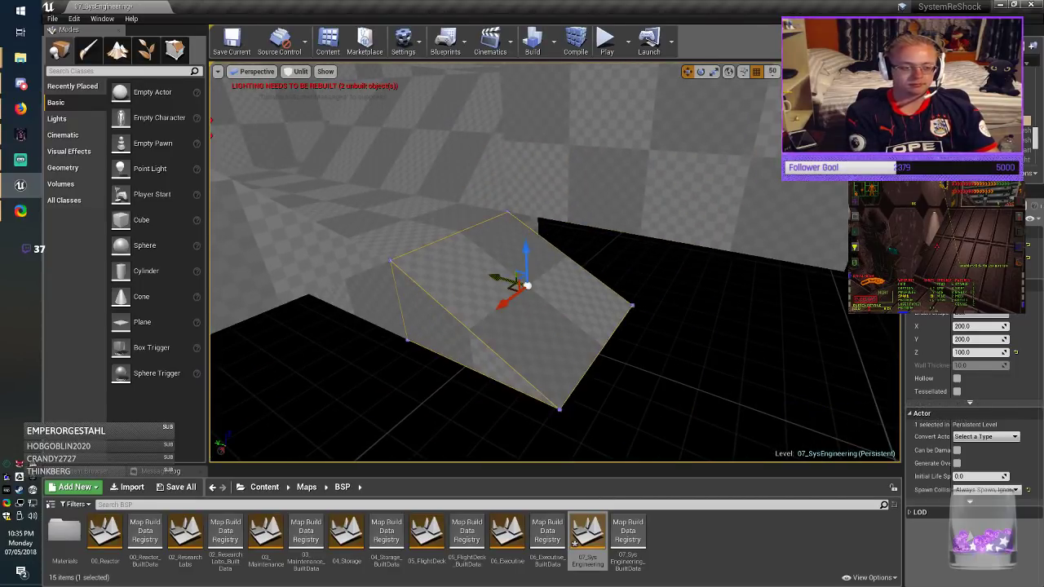
key(Escape)
click(232, 41)
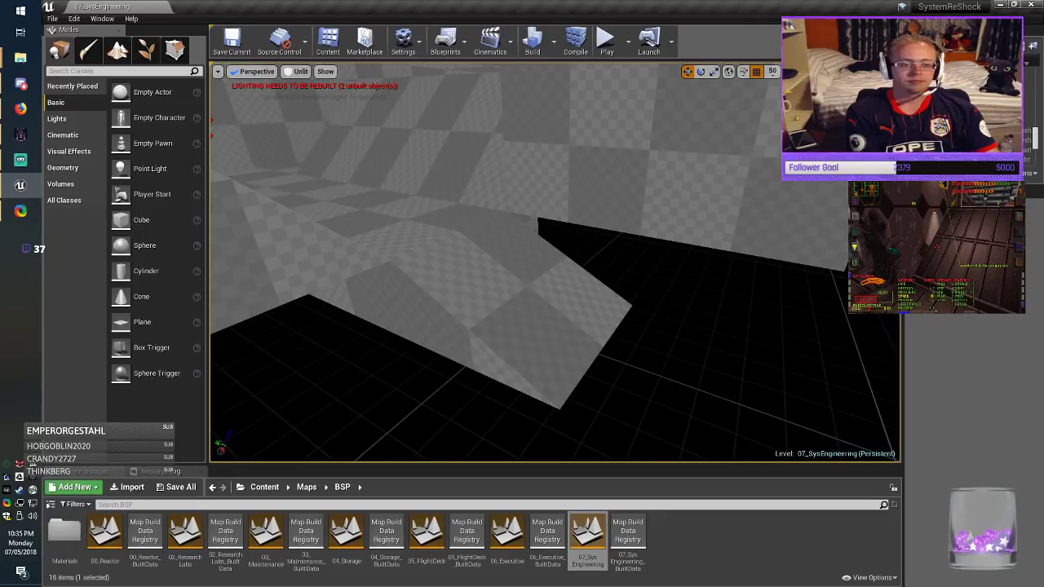
Step: Compare the placed slope and its surroundings with the System Shock game from several angles, saving the level along the way
right_drag(489, 269, 456, 244)
key(alt+Tab)
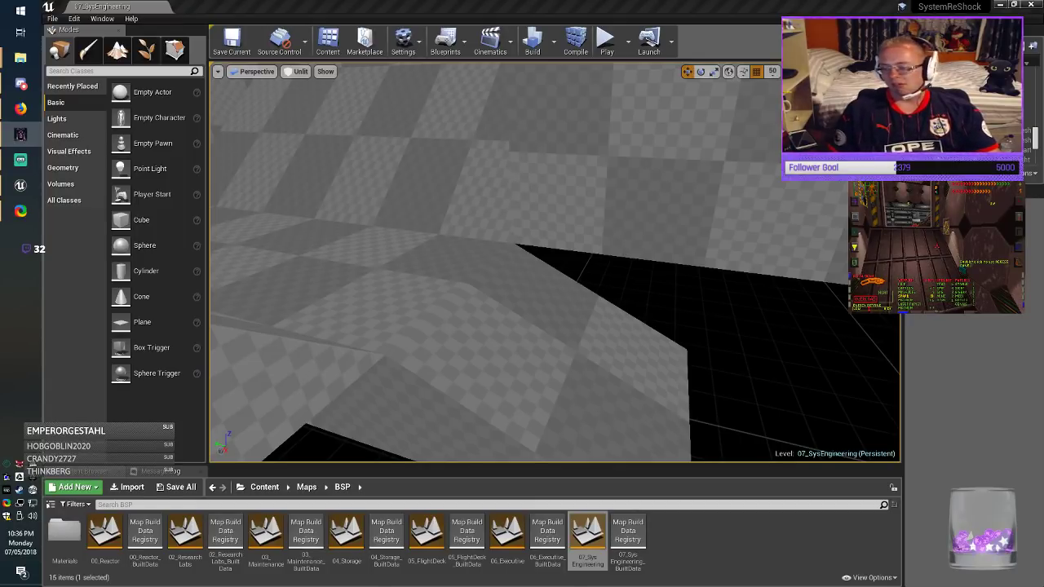
key(alt+Tab)
click(535, 346)
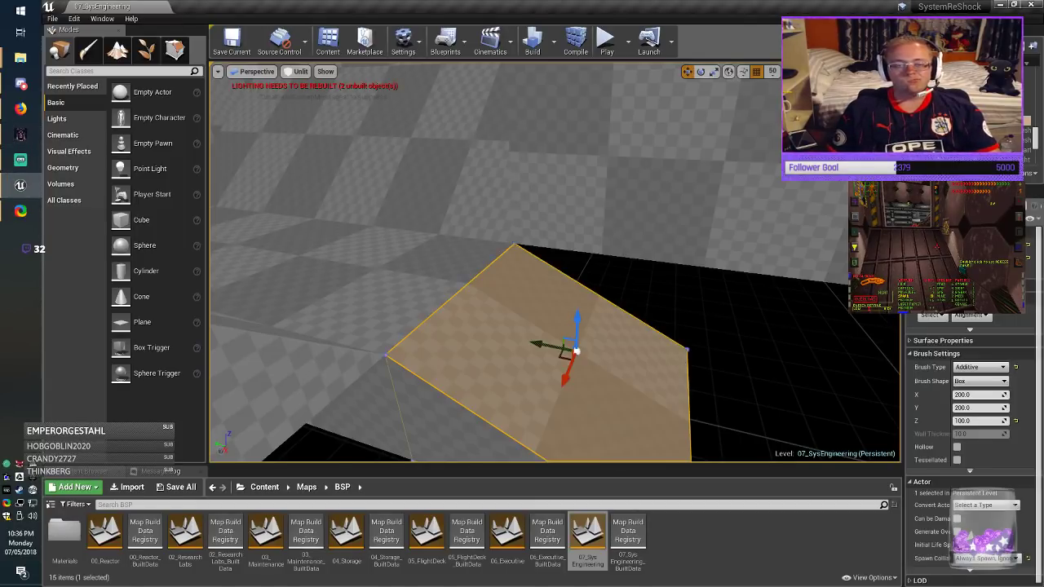
mouse_move(534, 346)
right_down()
mouse_move(534, 289)
mouse_move(563, 269)
mouse_move(510, 208)
mouse_move(570, 254)
mouse_move(522, 200)
mouse_move(571, 232)
mouse_move(522, 268)
mouse_move(496, 233)
right_up()
click(232, 42)
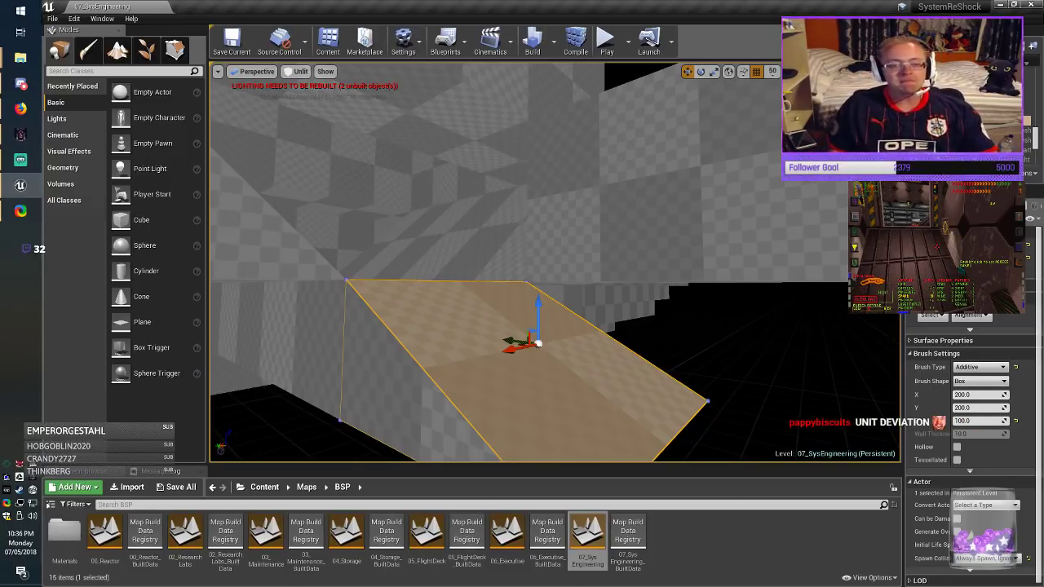
mouse_move(538, 269)
right_down()
mouse_move(541, 314)
mouse_move(545, 282)
mouse_move(567, 301)
right_up()
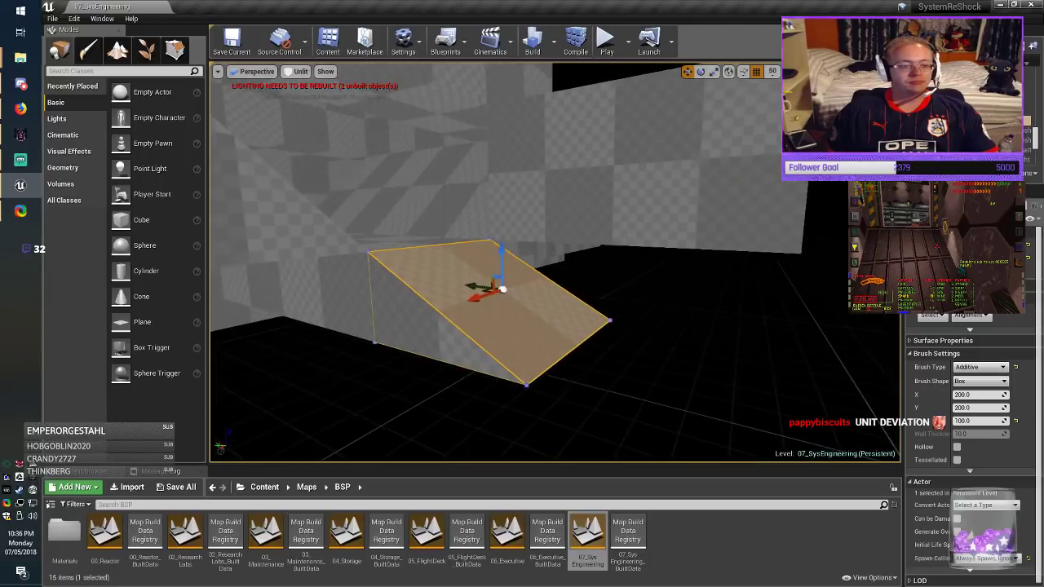
key(Escape)
click(231, 41)
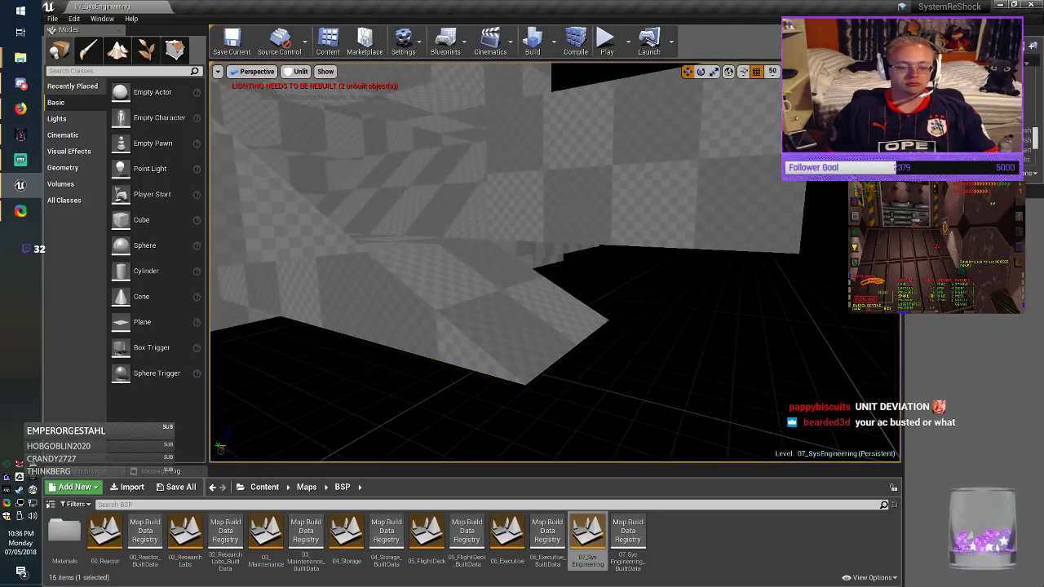
Step: Extend the slope brush downward by lowering its bottom face in geometry editing, save the level, and return to actor placement
click(420, 336)
mouse_move(420, 336)
right_down()
mouse_move(449, 326)
mouse_move(440, 316)
right_up()
click(175, 51)
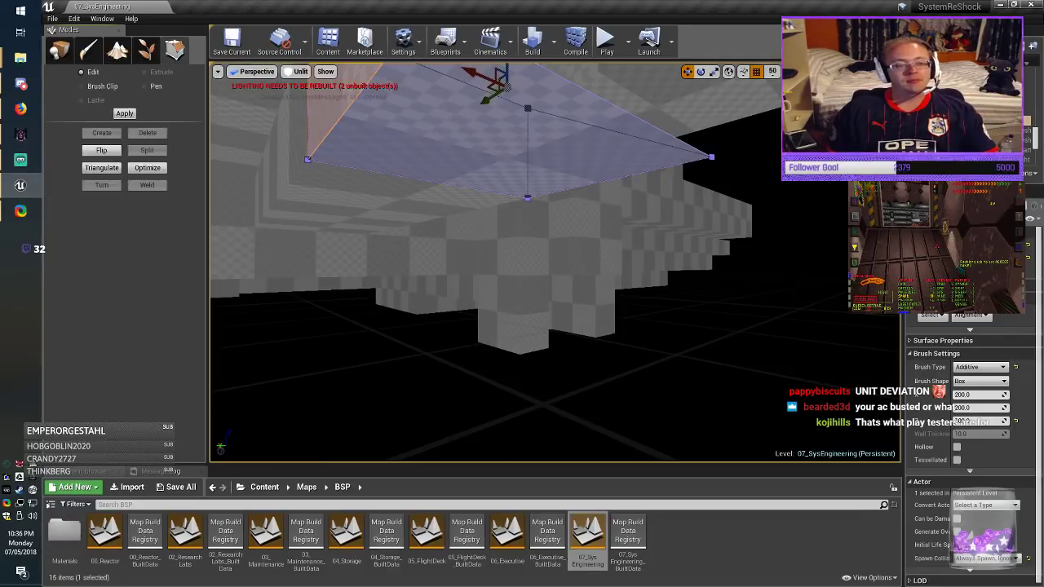
click(473, 151)
right_drag(473, 150, 482, 172)
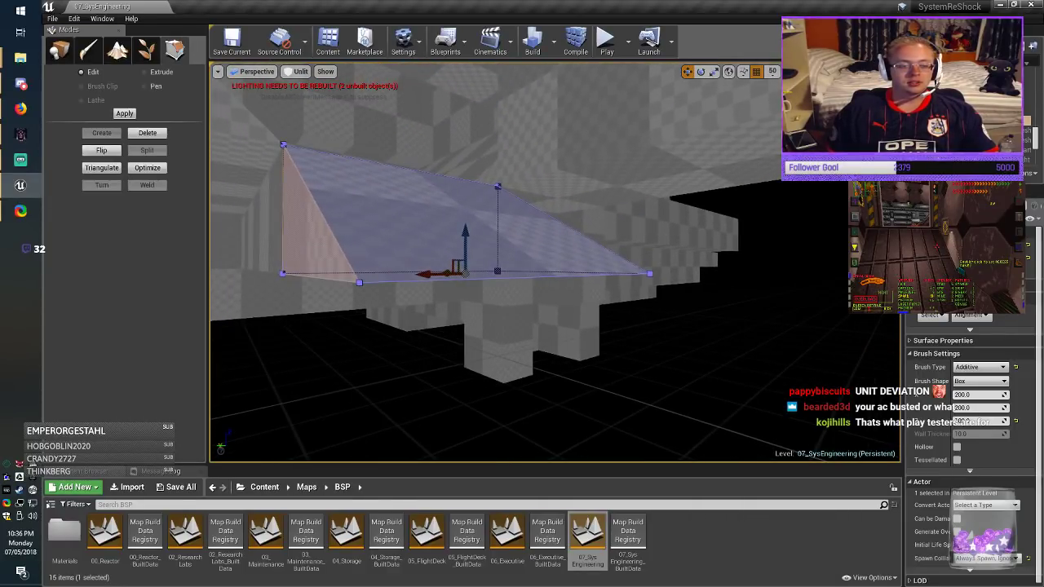
mouse_move(468, 242)
mouse_down()
mouse_move(475, 267)
mouse_move(471, 124)
mouse_move(497, 205)
mouse_up()
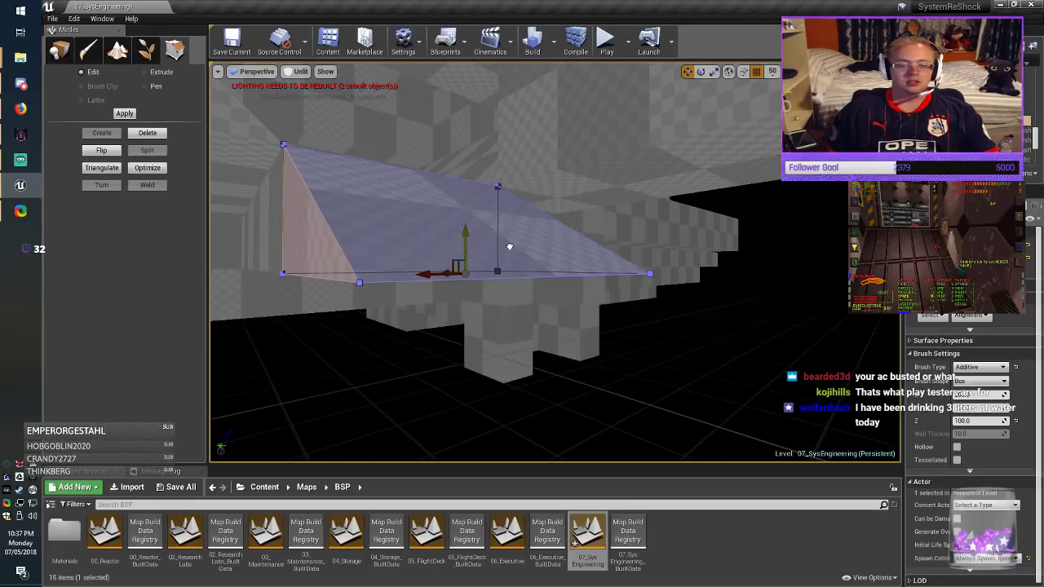
drag(510, 247, 513, 281)
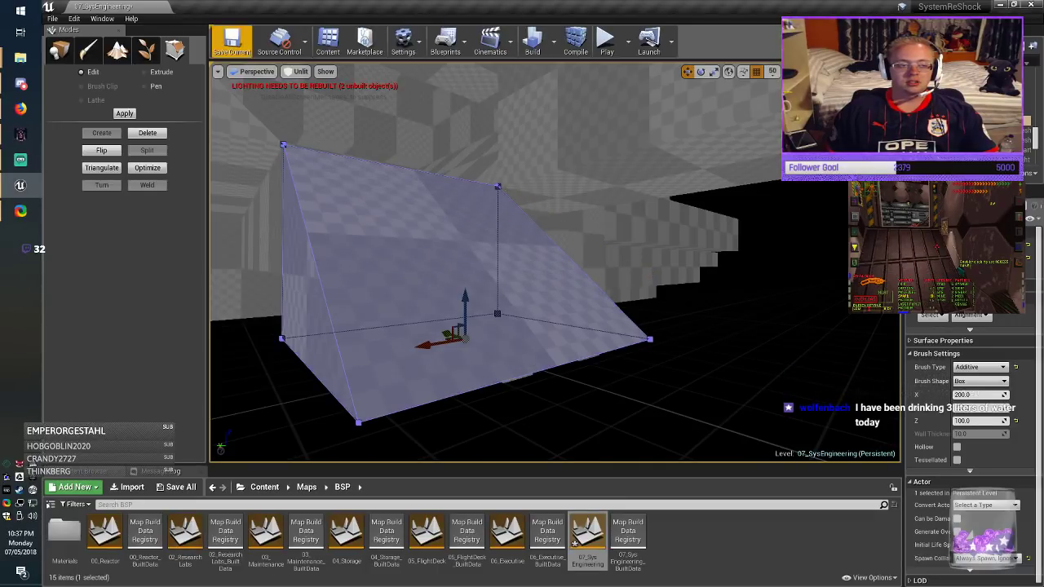
click(231, 42)
click(59, 50)
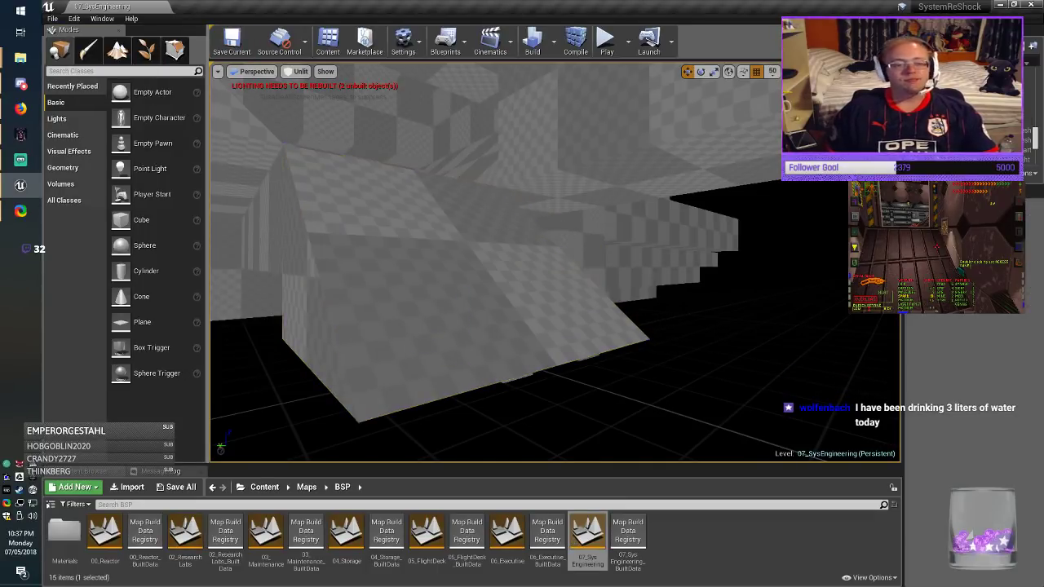
Step: Switch to System Shock to check the area, return to the level, save it, and examine the gap beside the deepened slope
key(alt+Tab)
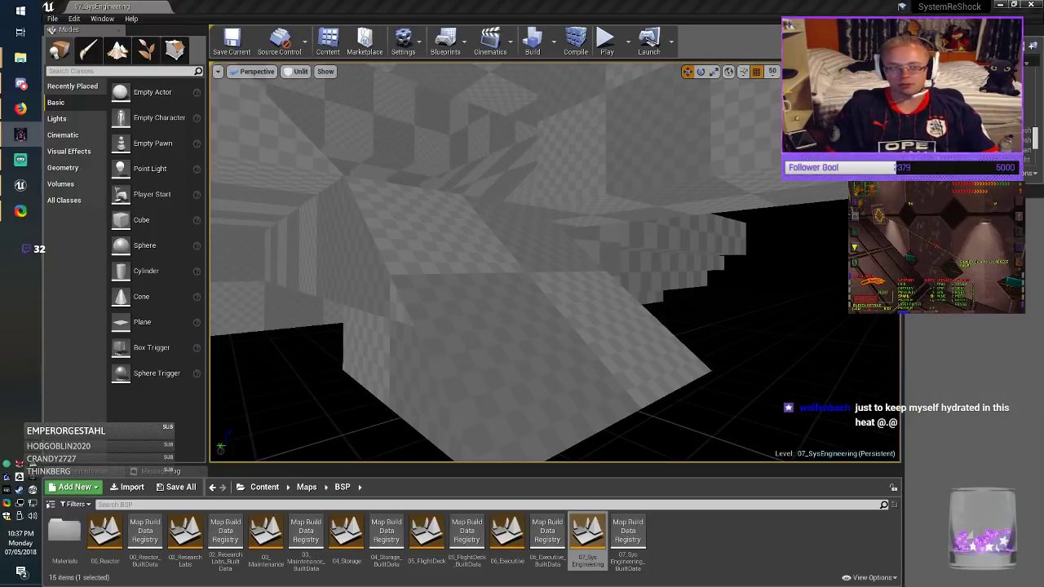
click(232, 41)
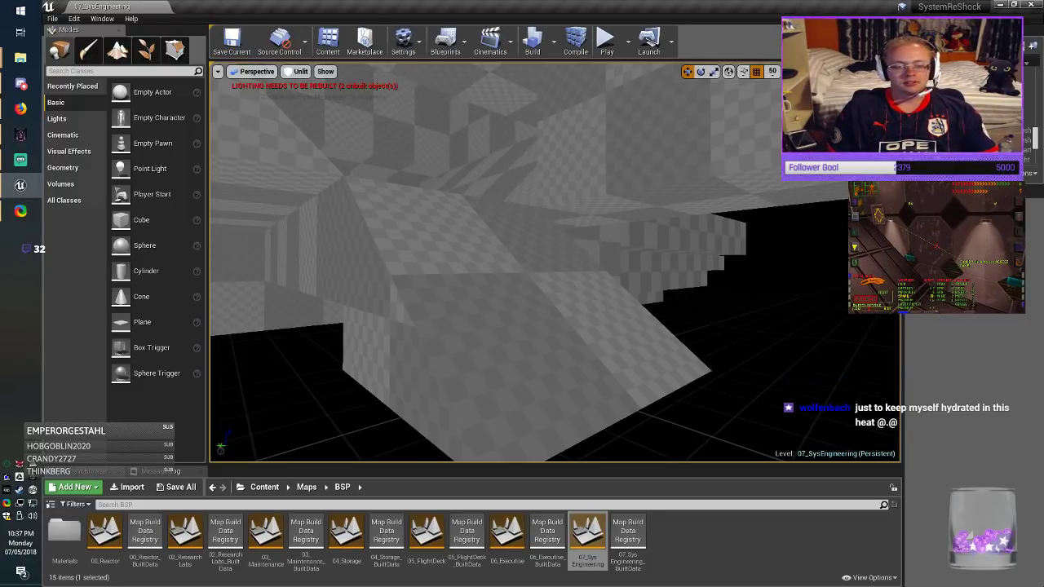
right_drag(555, 262, 640, 286)
key(w)
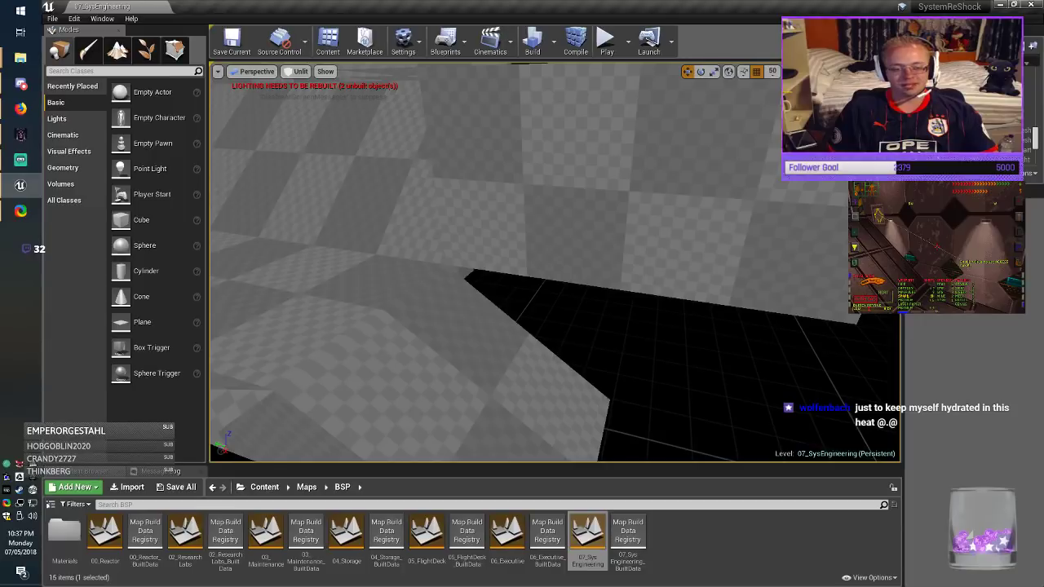
key(s)
right_drag(554, 263, 538, 246)
Step: Set the 400-long wall brush's Z size to 300, lower it to close the gap beside the slope, and deselect it
click(601, 214)
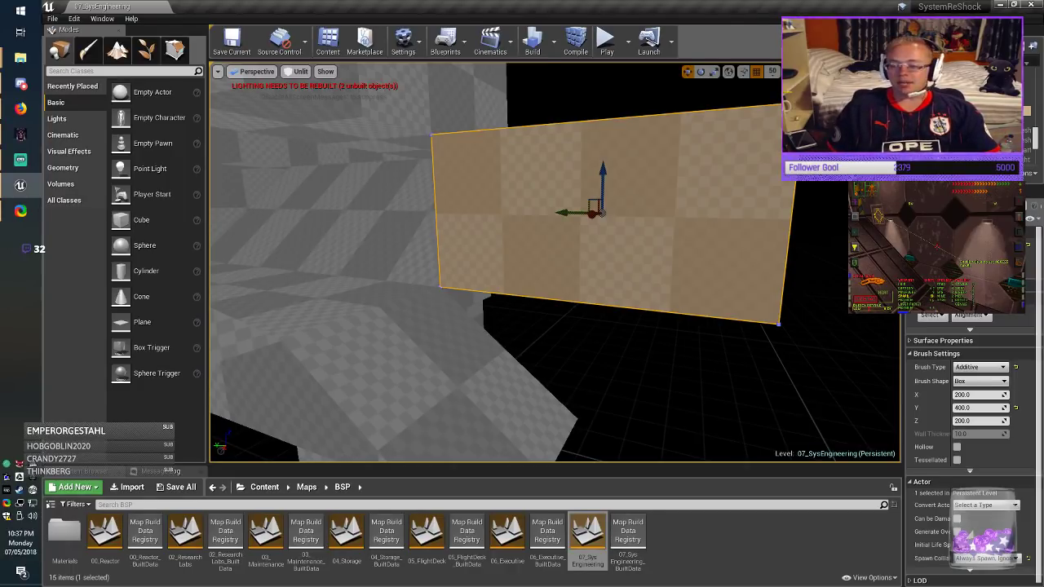
right_drag(602, 214, 594, 228)
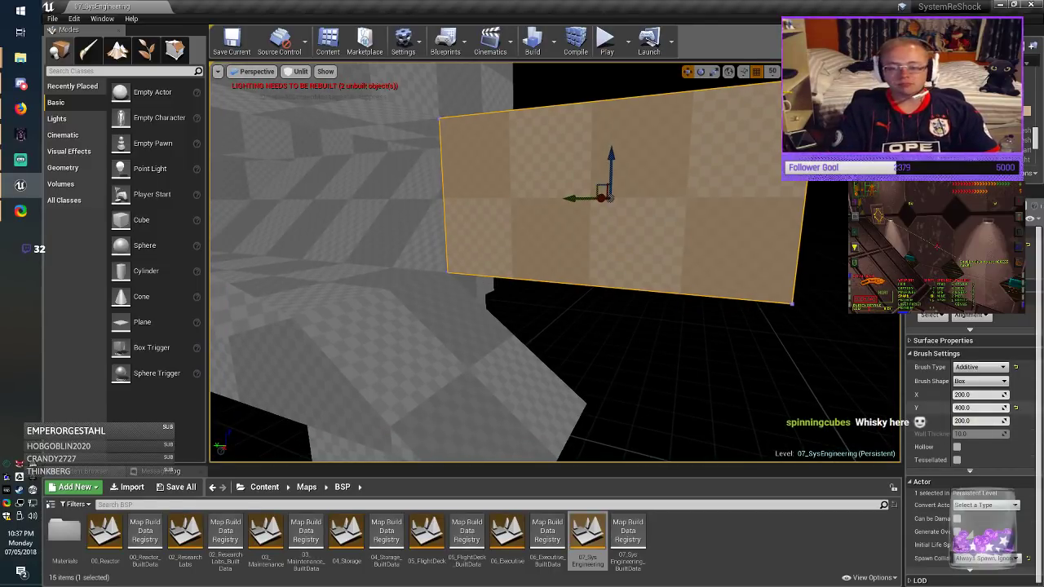
click(973, 421)
text(300)
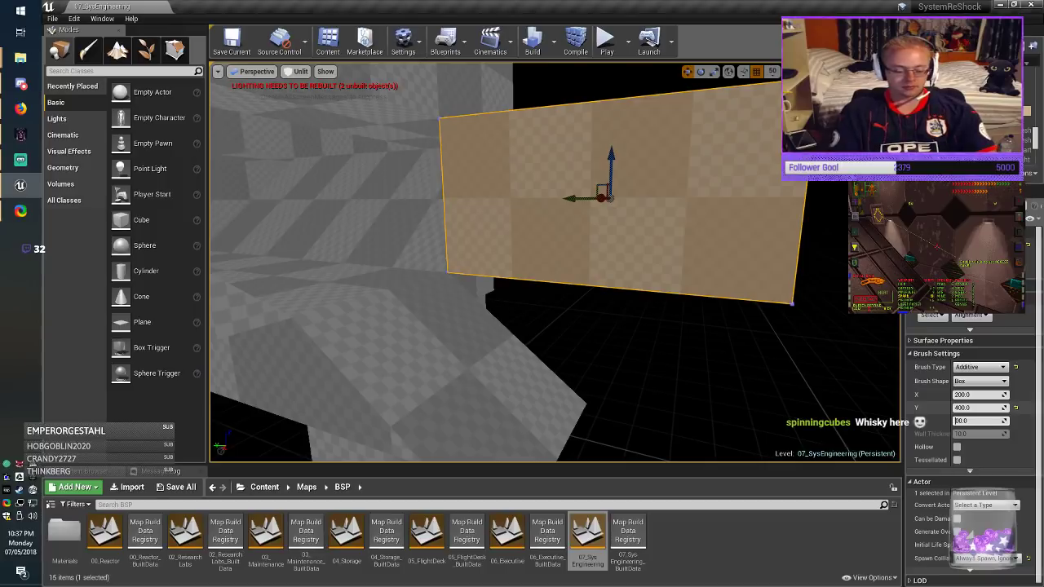
key(Return)
right_drag(608, 212, 614, 197)
drag(608, 173, 609, 202)
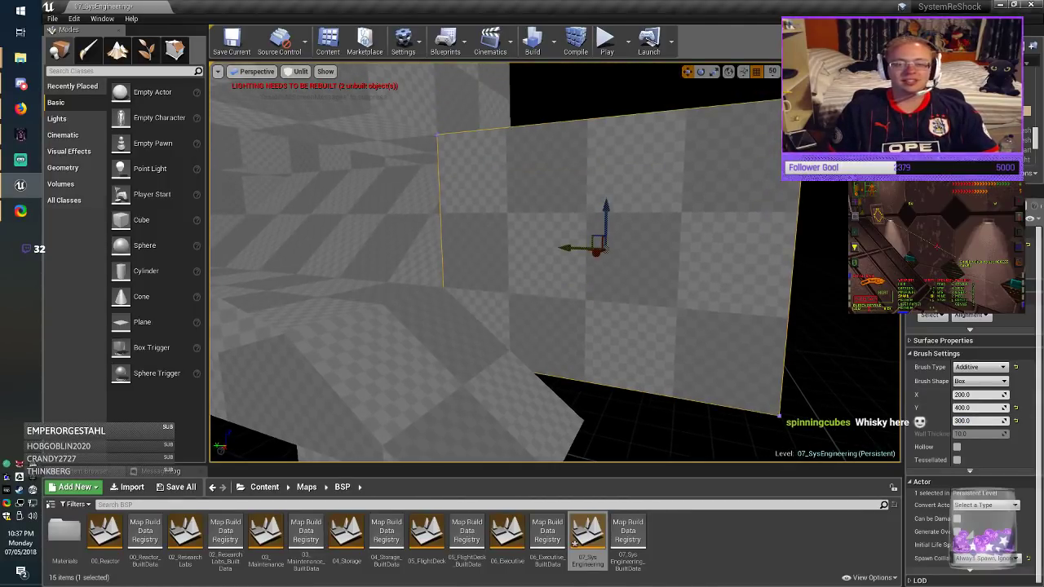
key(Escape)
Step: Check the taller wall beside the slope, reselect its brush, and save the level
right_drag(609, 204, 626, 192)
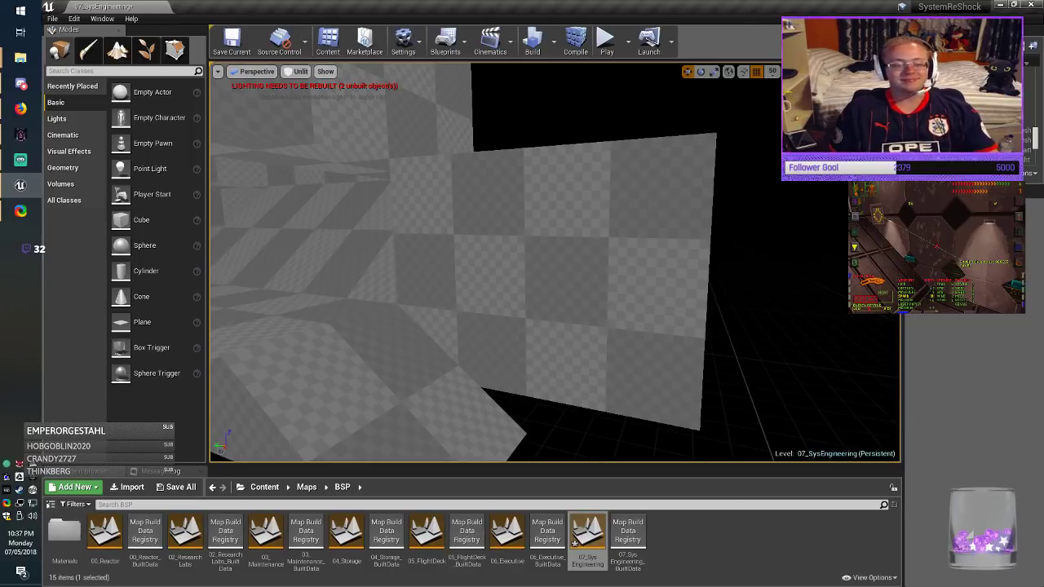
right_drag(626, 192, 611, 207)
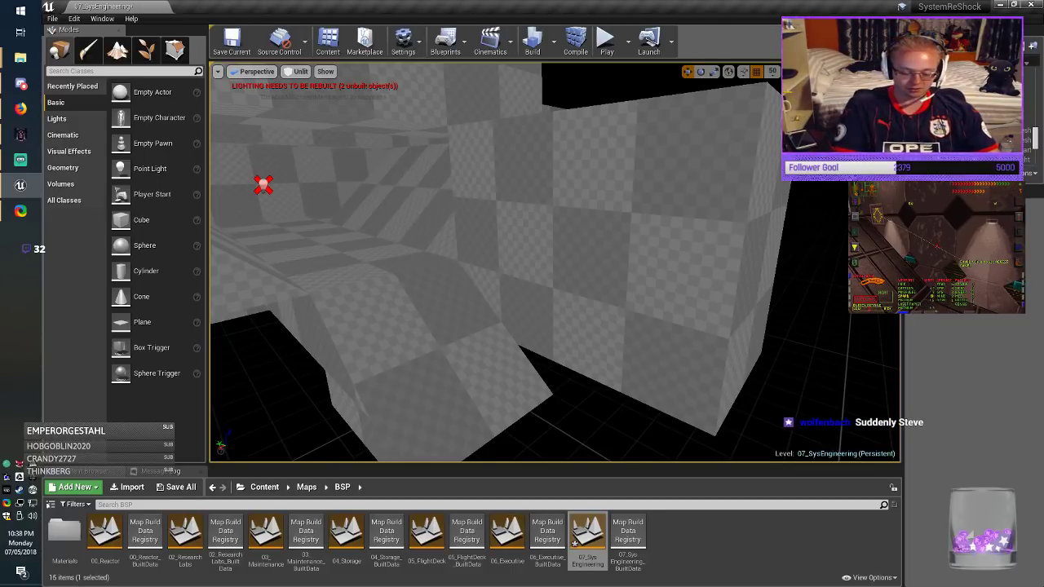
click(601, 236)
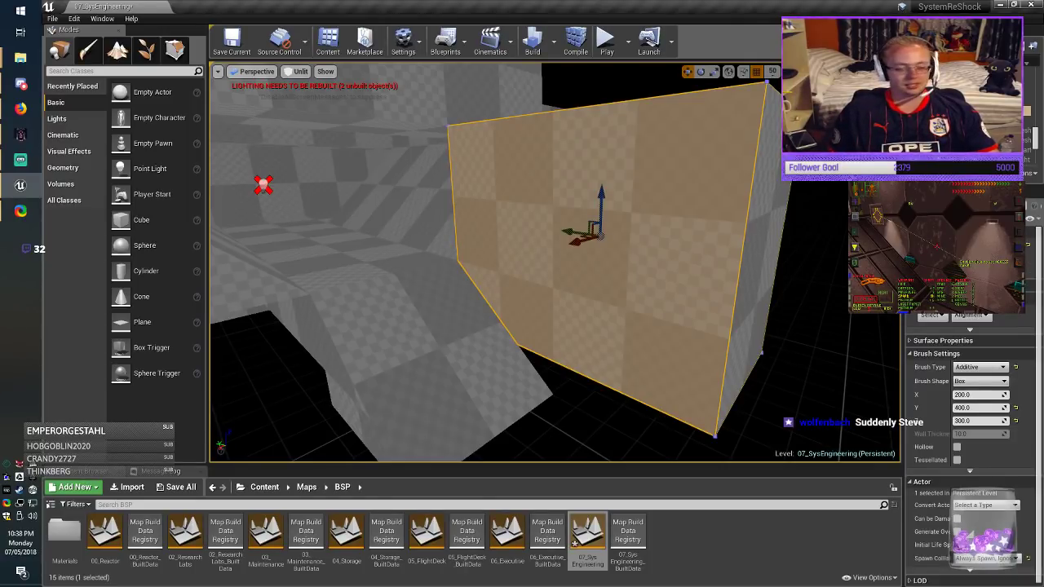
right_drag(601, 237, 596, 244)
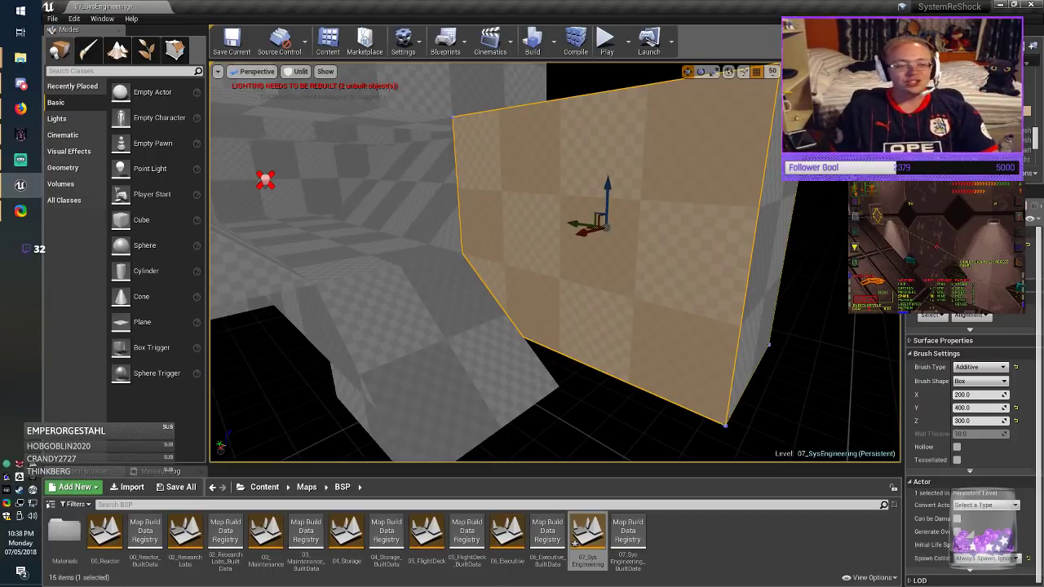
mouse_move(555, 261)
right_down()
mouse_move(566, 233)
mouse_move(550, 246)
right_up()
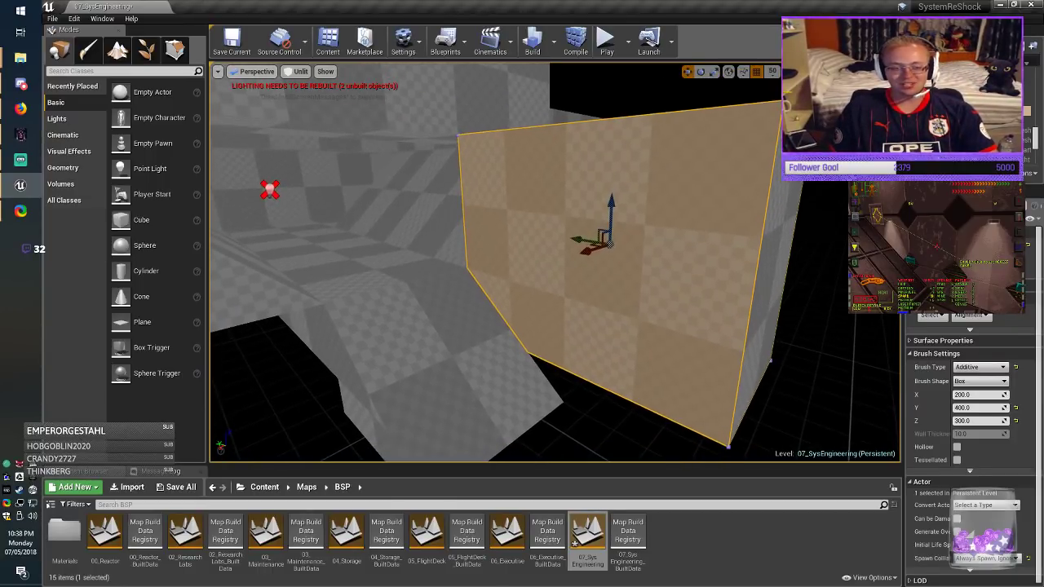
key(ctrl+s)
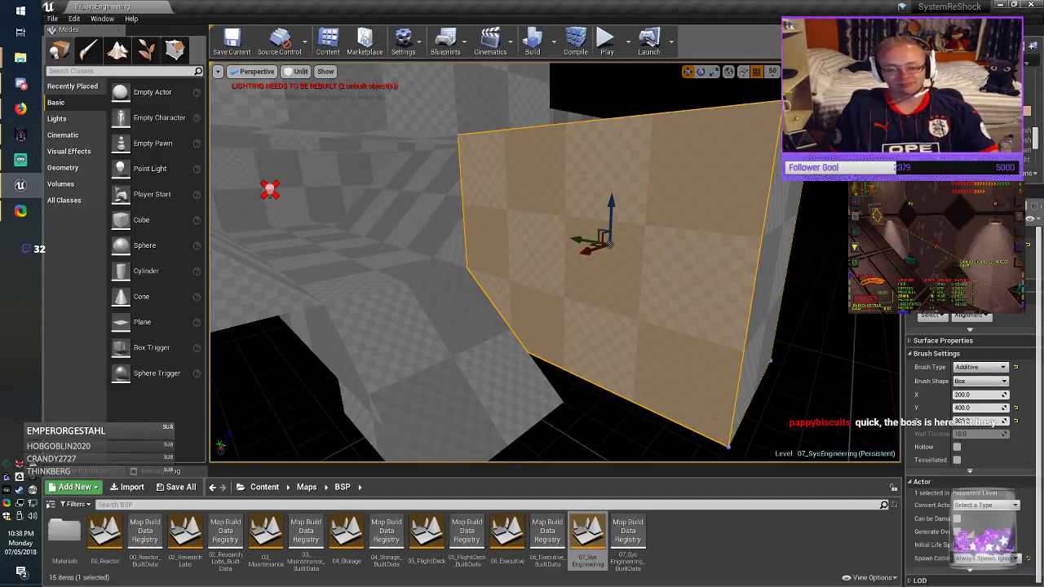
mouse_move(555, 261)
right_down()
mouse_move(534, 260)
mouse_move(561, 267)
right_up()
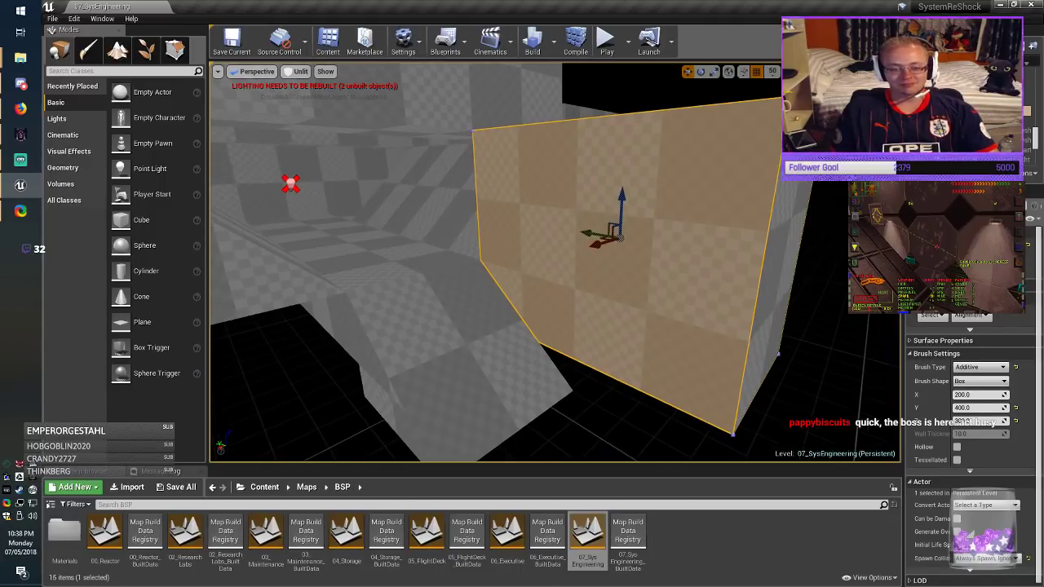
alt+drag(555, 261, 557, 261)
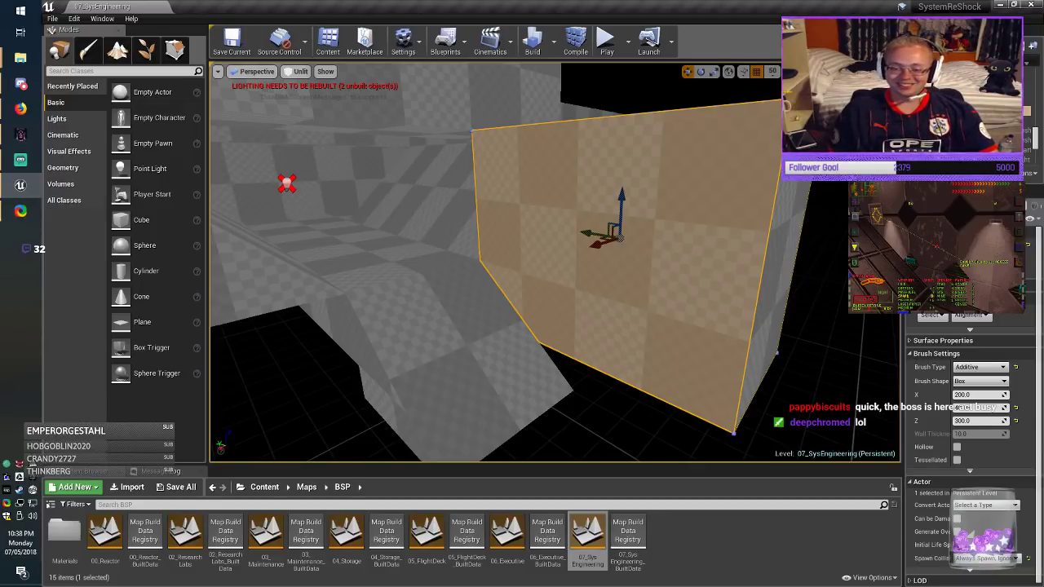
right_drag(554, 261, 560, 264)
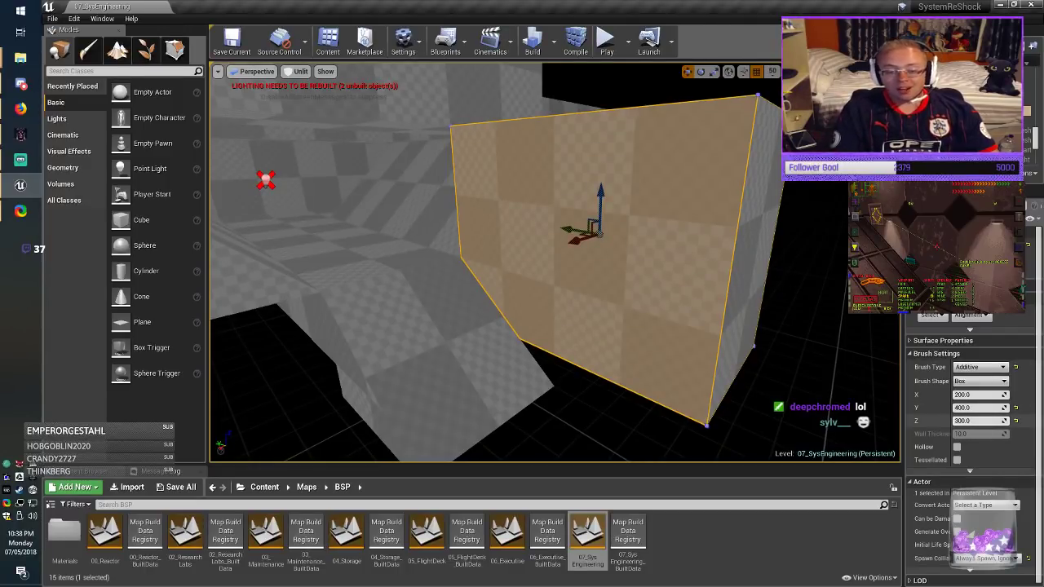
Step: Set the wall brush's Z size to 400, lower it against the slope, and reselect it to check its fit
click(974, 420)
text(400)
key(Return)
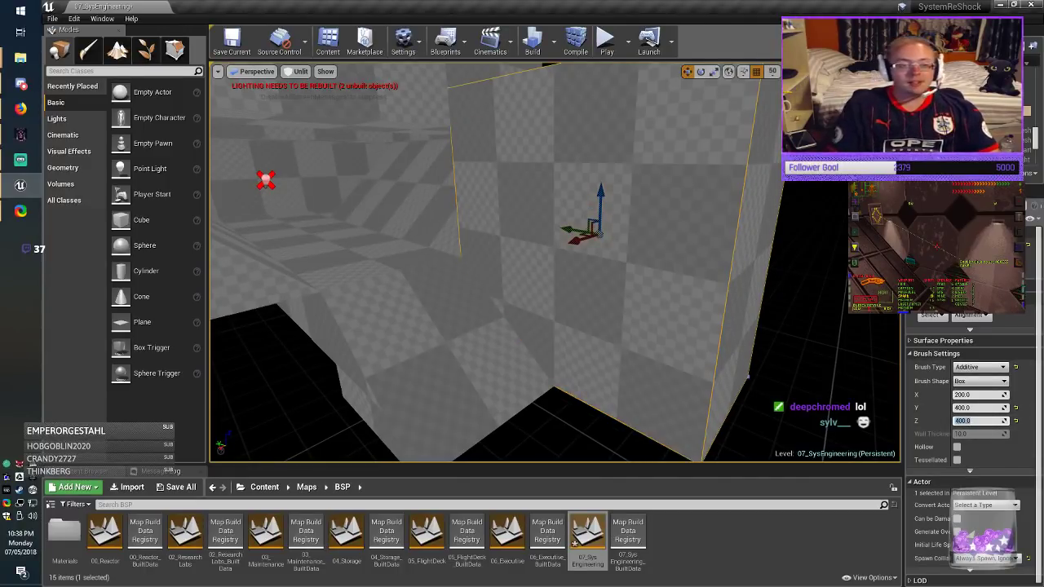
drag(601, 206, 601, 240)
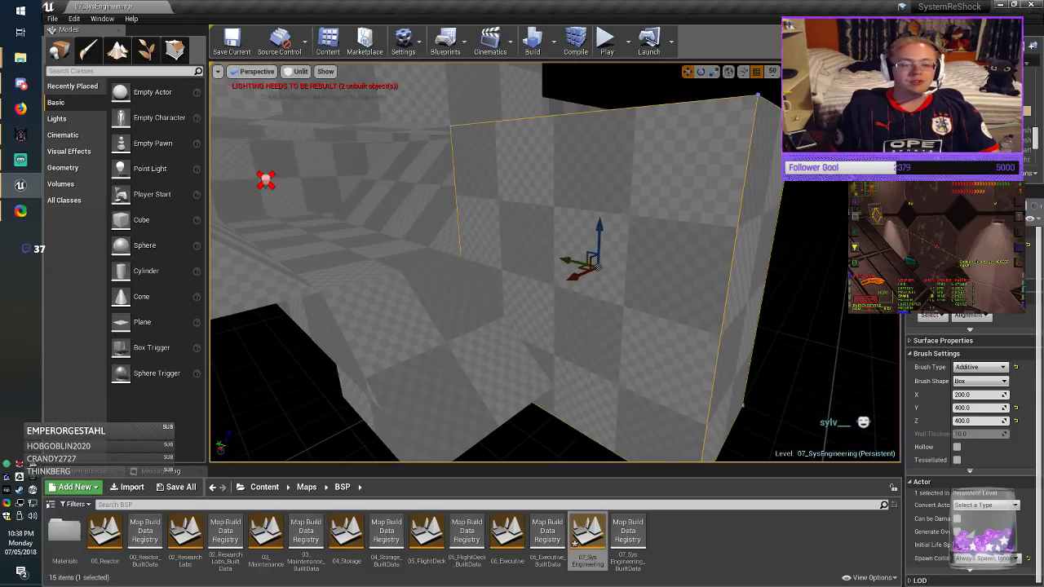
key(Escape)
right_drag(601, 240, 593, 276)
click(608, 232)
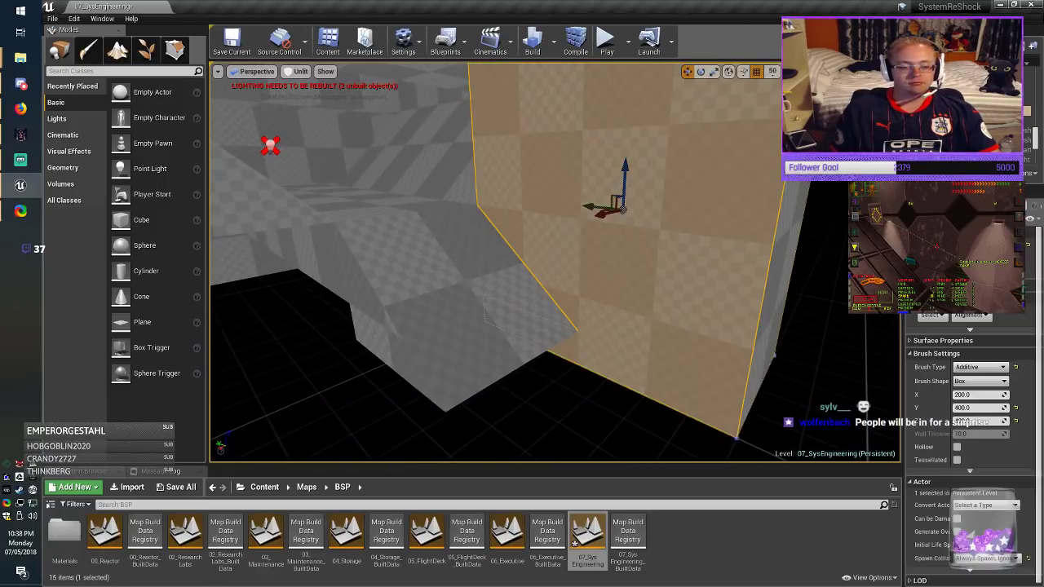
Step: Set the wall brush's Z size to 350 and raise it beside the slope
right_drag(607, 233, 621, 218)
click(970, 421)
text(500)
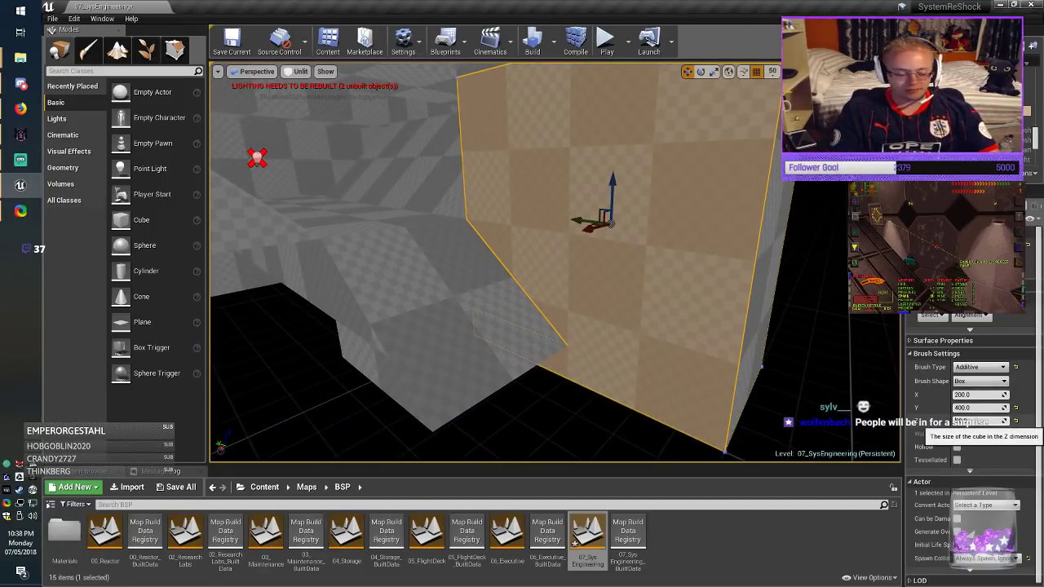
text(350)
key(Return)
right_drag(644, 277, 644, 240)
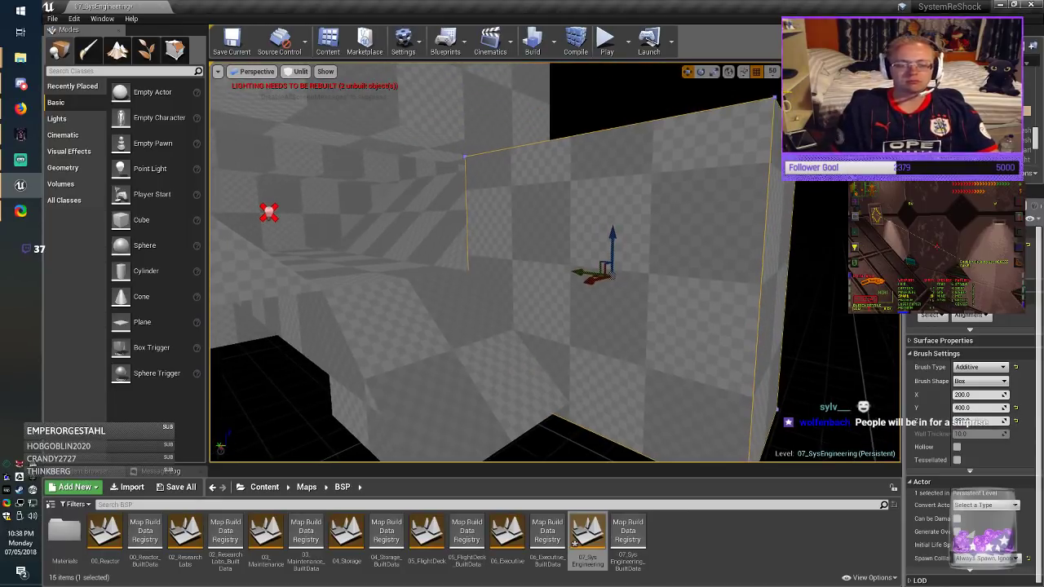
drag(613, 240, 624, 209)
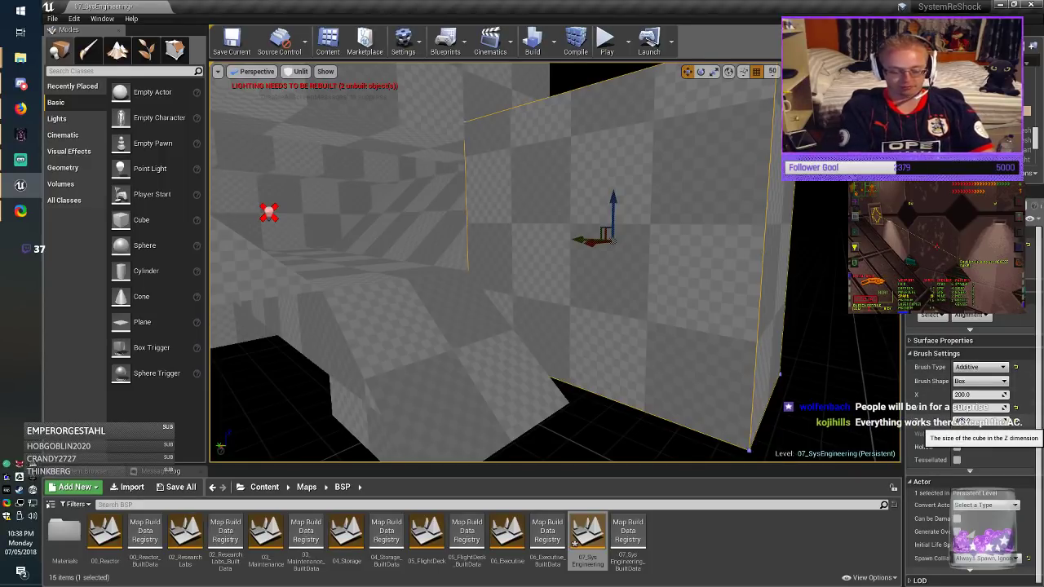
Step: Lower the wall brush beside the slope, deselect it, and save the level
key(Return)
mouse_move(636, 310)
right_down()
mouse_move(701, 298)
mouse_move(620, 245)
right_up()
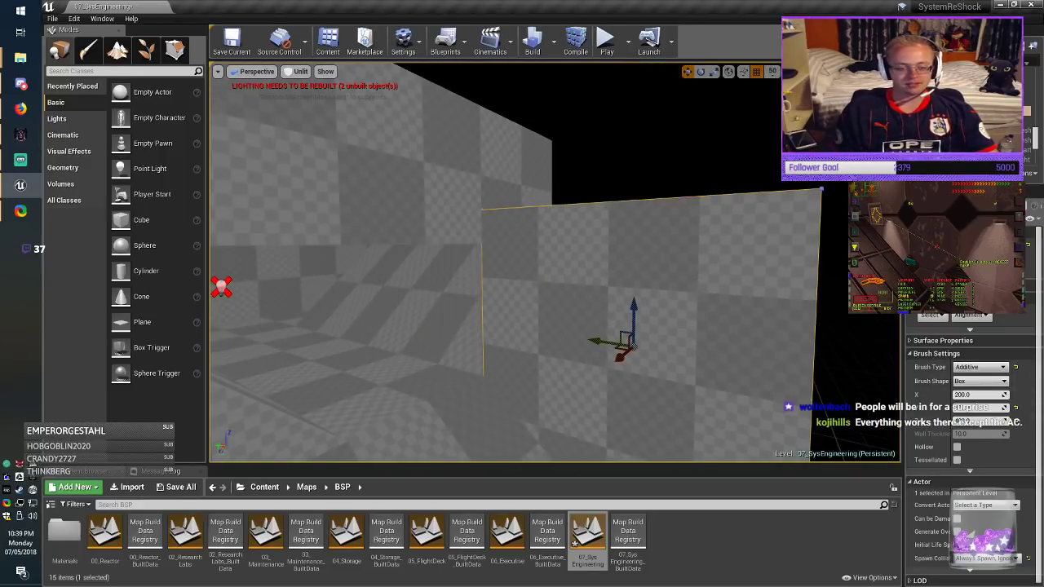
drag(636, 310, 635, 345)
key(Escape)
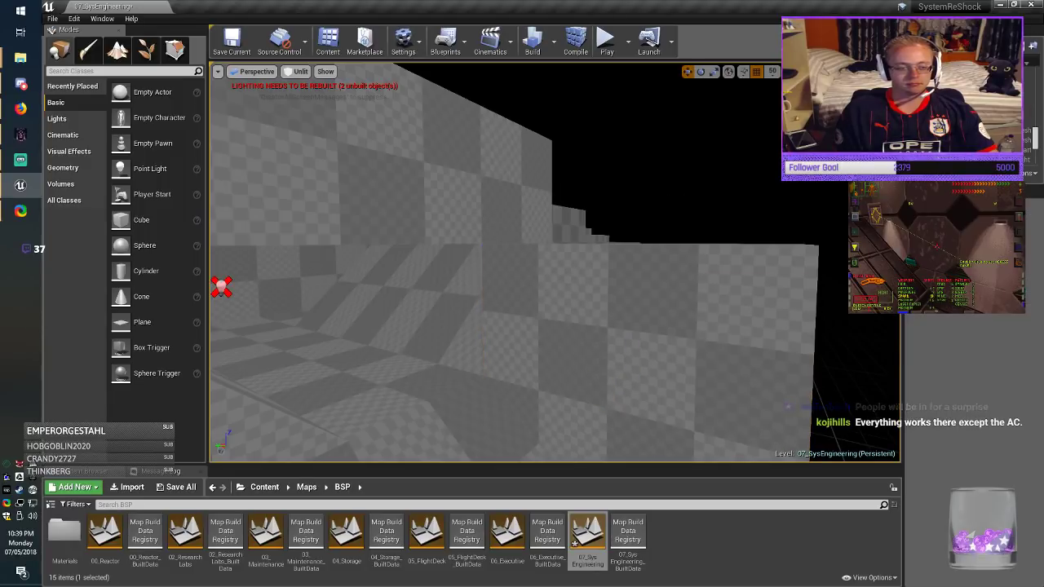
click(231, 41)
Step: Switch to System Shock to check the area, return to the level, and duplicate the floor brush down to the foot of the slope
right_drag(489, 245, 332, 280)
key(alt+Tab)
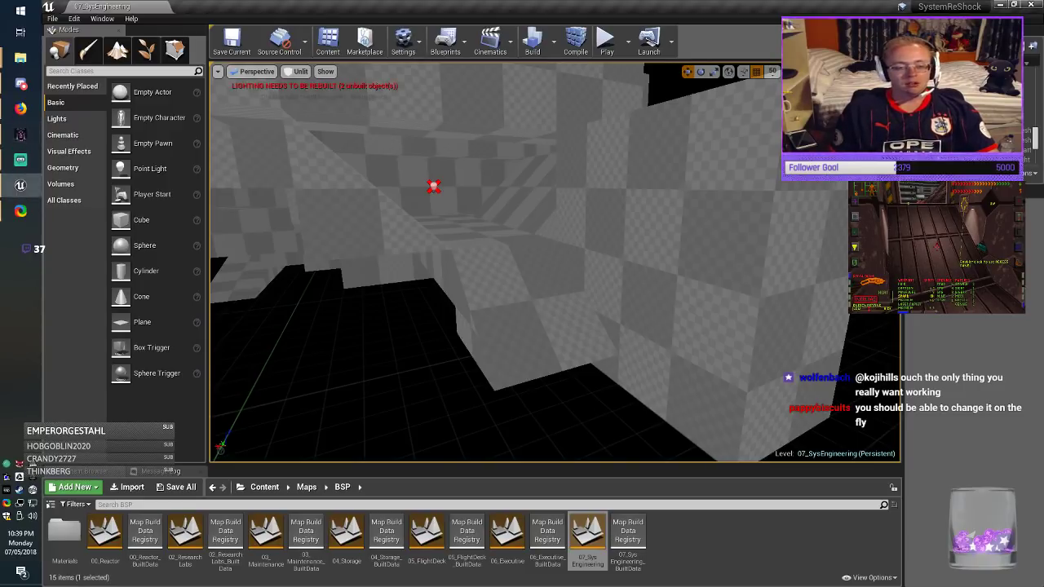
click(530, 317)
right_drag(531, 317, 571, 334)
click(482, 219)
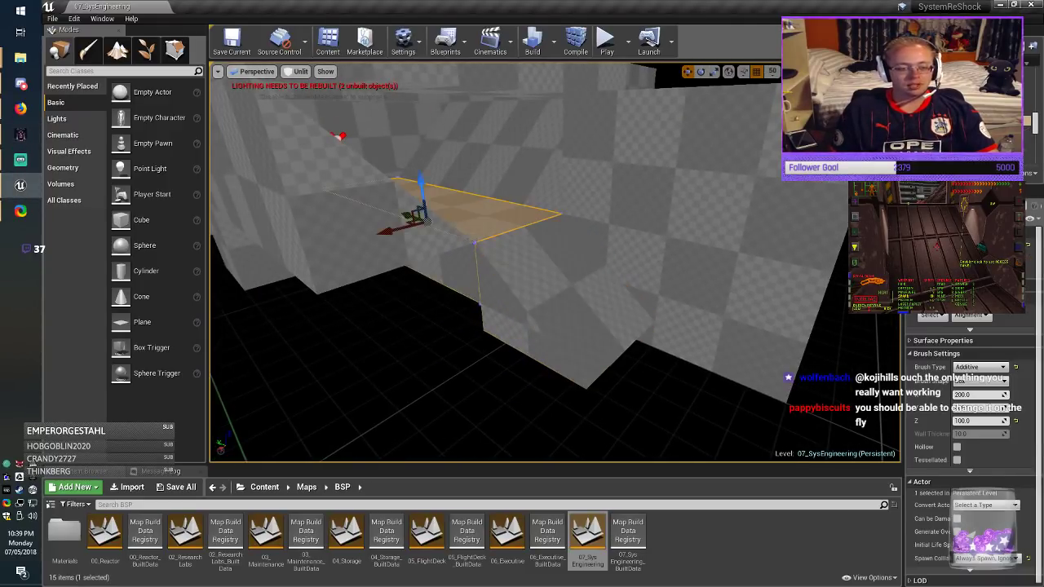
mouse_move(483, 219)
right_down()
mouse_move(542, 219)
mouse_move(591, 244)
mouse_move(555, 249)
right_up()
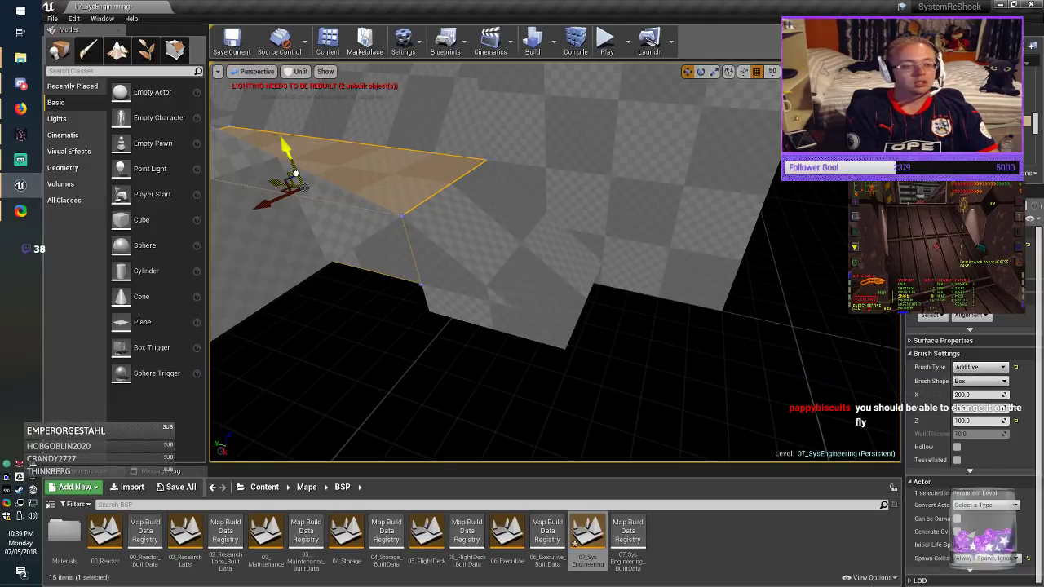
mouse_move(289, 181)
alt+mouse_down()
mouse_move(564, 287)
mouse_move(585, 342)
mouse_move(622, 306)
alt+mouse_up()
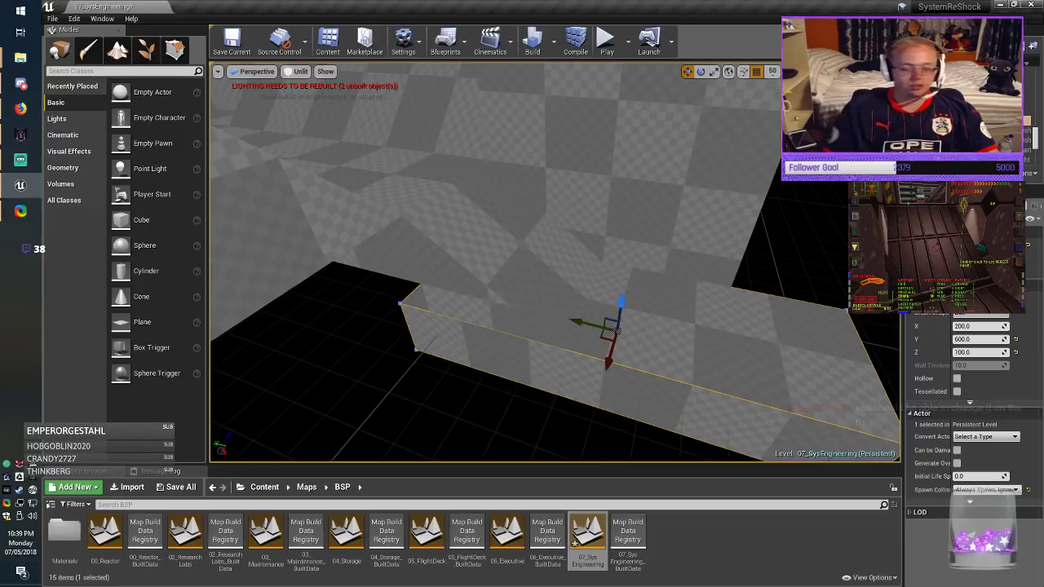
Step: Set the copied floor brush's Y size to 200 and slide it along Y to line up beneath the wall at the slope's foot
click(978, 339)
text(2100)
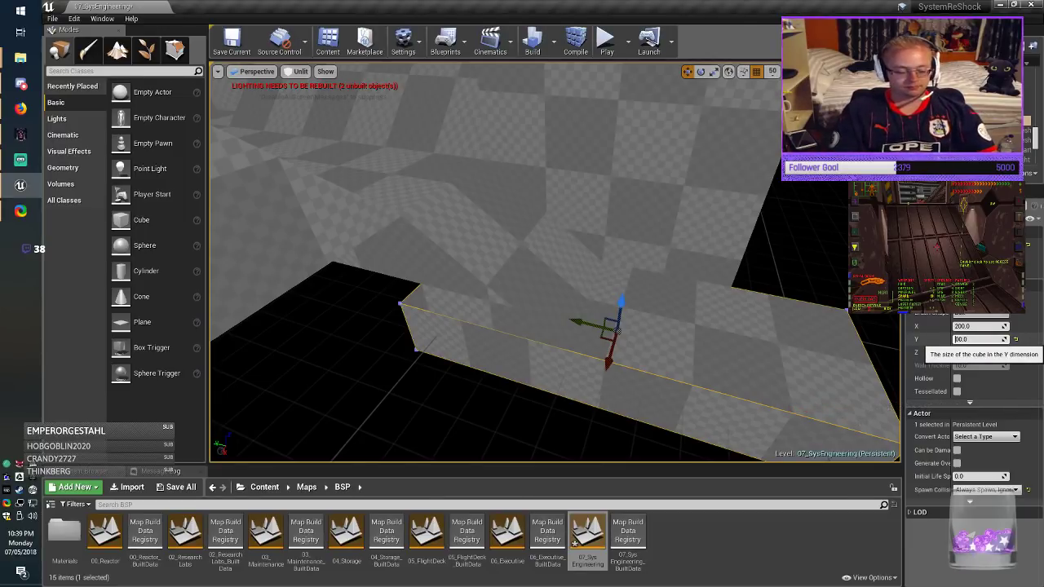
key(Return)
click(977, 339)
text(200)
key(Return)
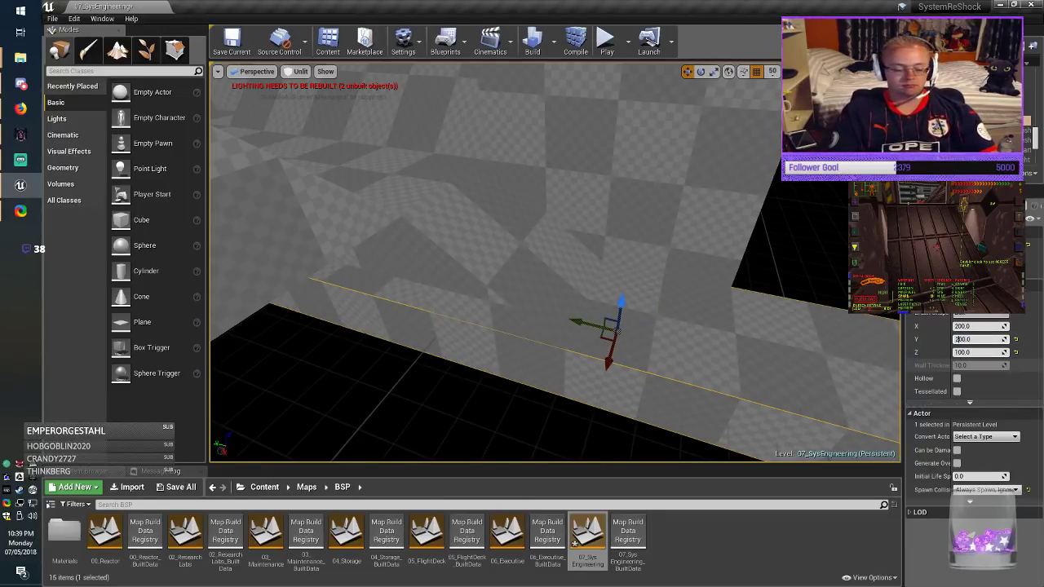
drag(577, 322, 612, 329)
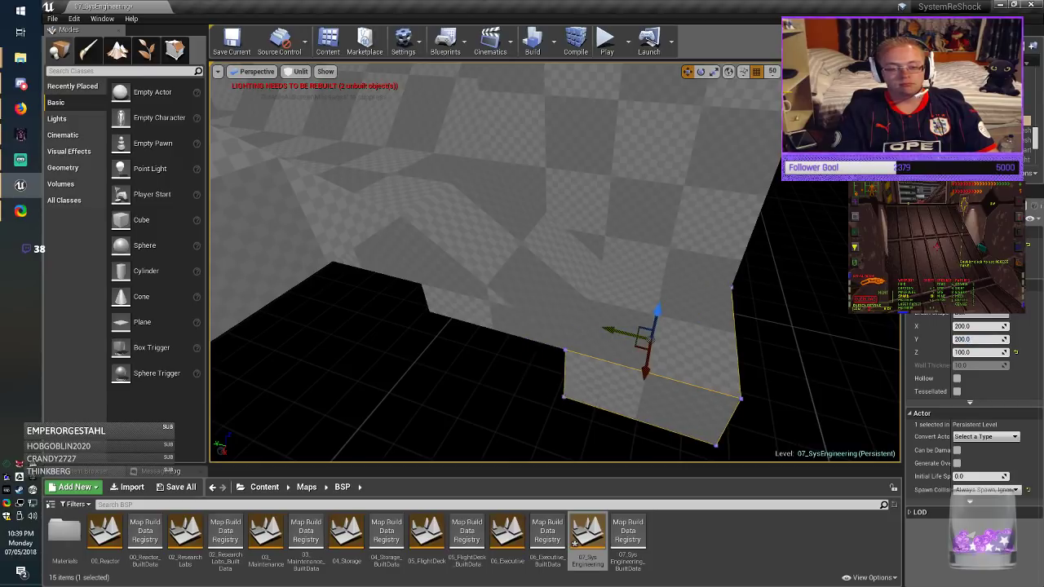
right_drag(587, 318, 632, 320)
Step: Duplicate a 200-wide slope brush and move the copy to the outer end of the new floor block
click(446, 229)
right_drag(447, 229, 314, 248)
click(498, 323)
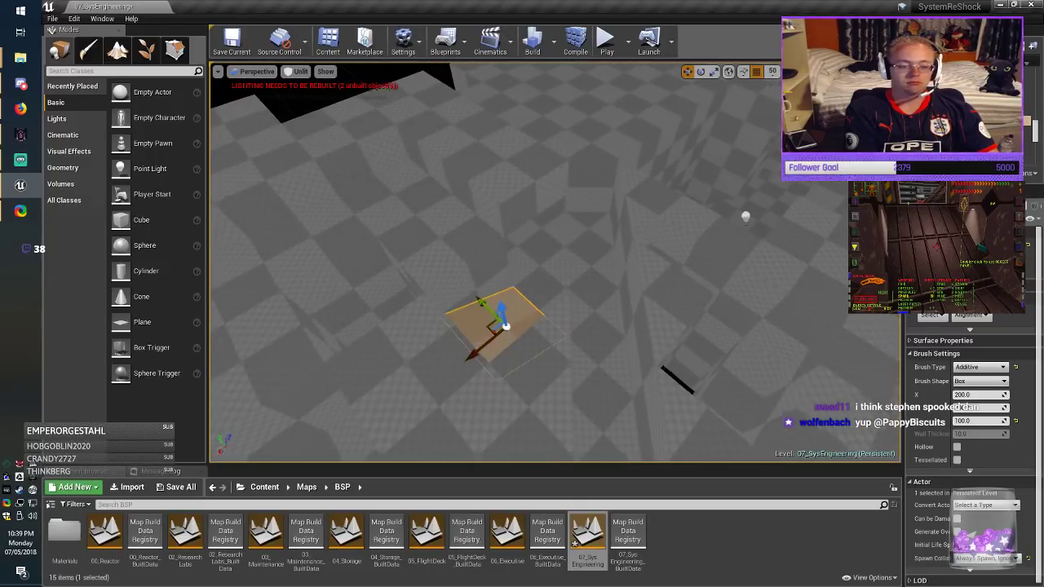
mouse_move(499, 325)
right_down()
mouse_move(632, 331)
mouse_move(604, 336)
right_up()
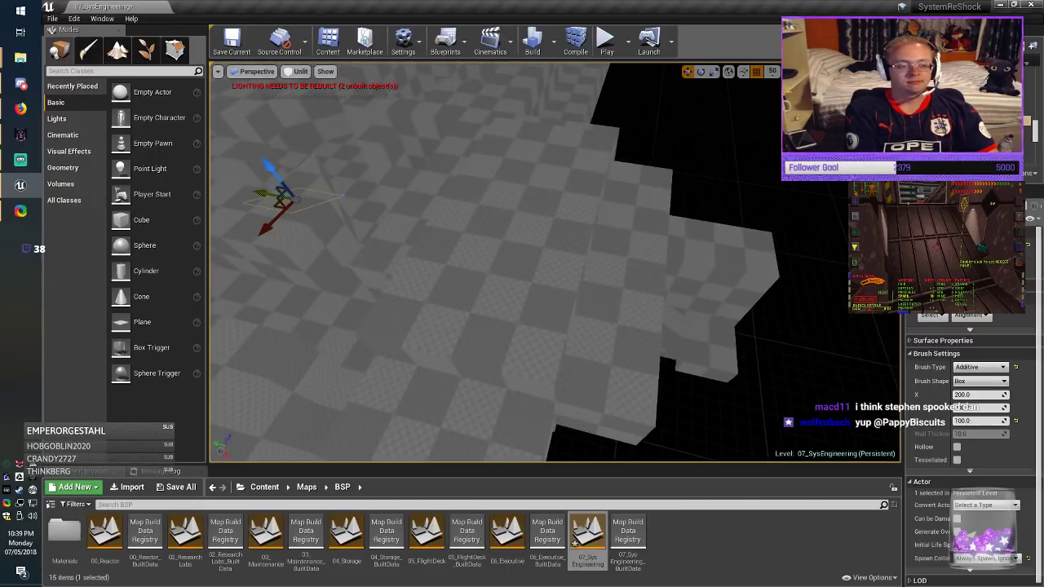
mouse_move(262, 195)
alt+mouse_down()
mouse_move(725, 298)
mouse_move(683, 294)
mouse_move(699, 296)
alt+mouse_up()
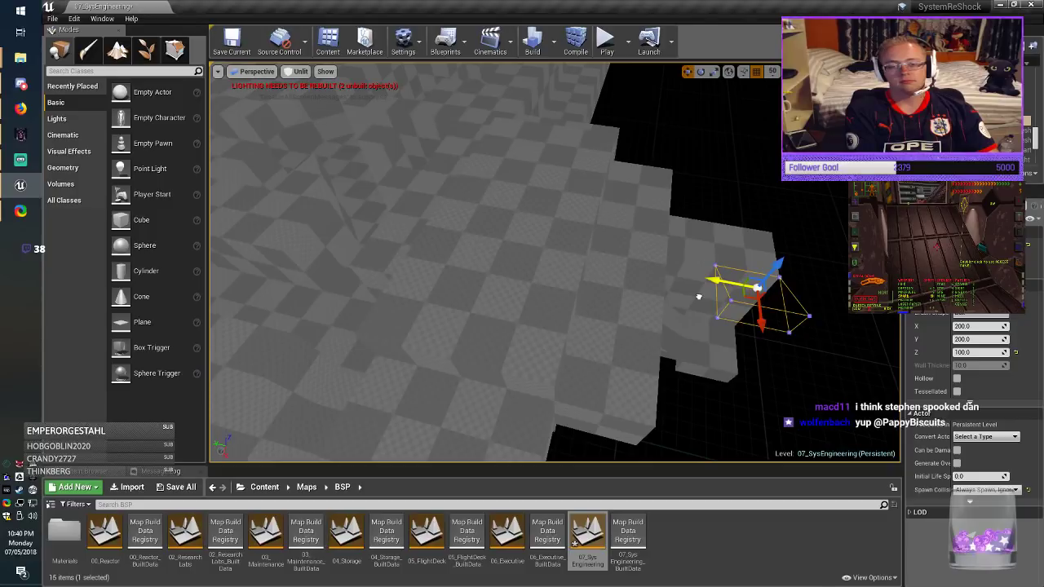
right_drag(699, 296, 812, 328)
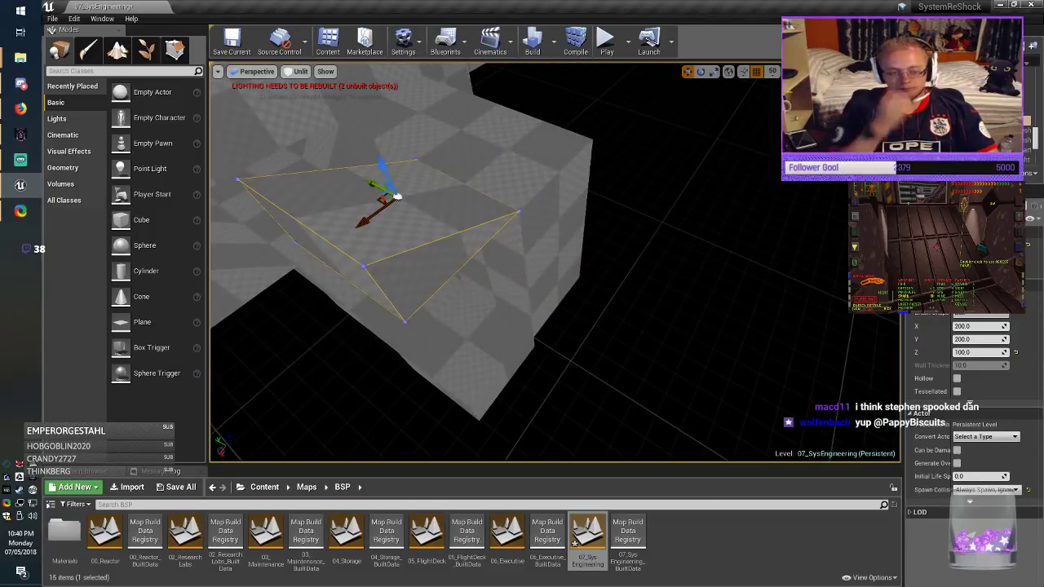
drag(374, 213, 199, 343)
mouse_move(224, 325)
right_down()
mouse_move(123, 335)
mouse_move(139, 347)
mouse_move(159, 314)
right_up()
drag(474, 100, 500, 345)
mouse_move(500, 345)
right_down()
mouse_move(493, 371)
mouse_move(465, 383)
mouse_move(497, 371)
mouse_move(465, 400)
right_up()
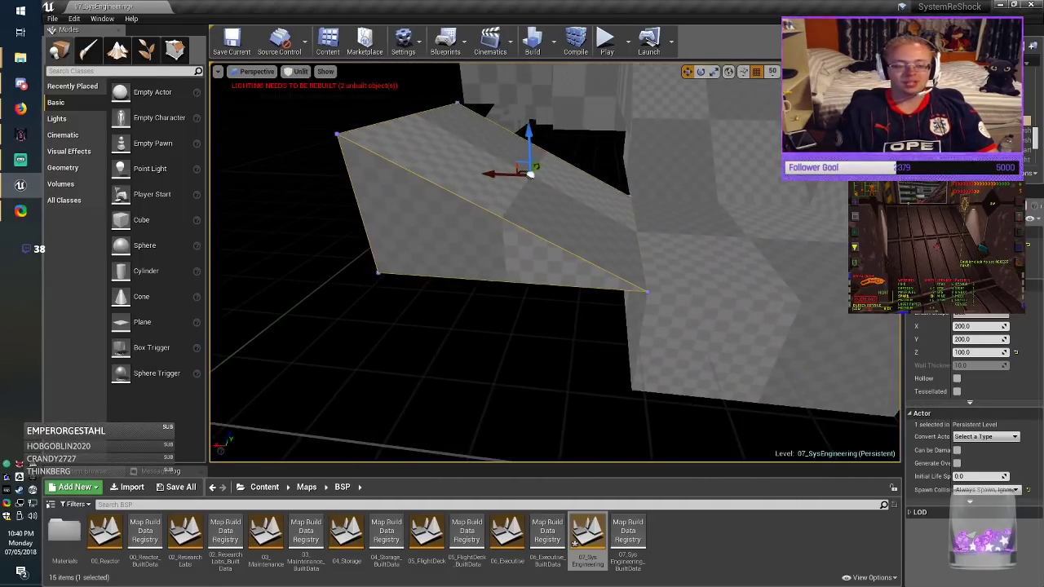
Step: Rotate the copied slope about its vertical axis to descend away from the floor block, lower it into place, and save the level
right_drag(506, 350, 501, 314)
key(e)
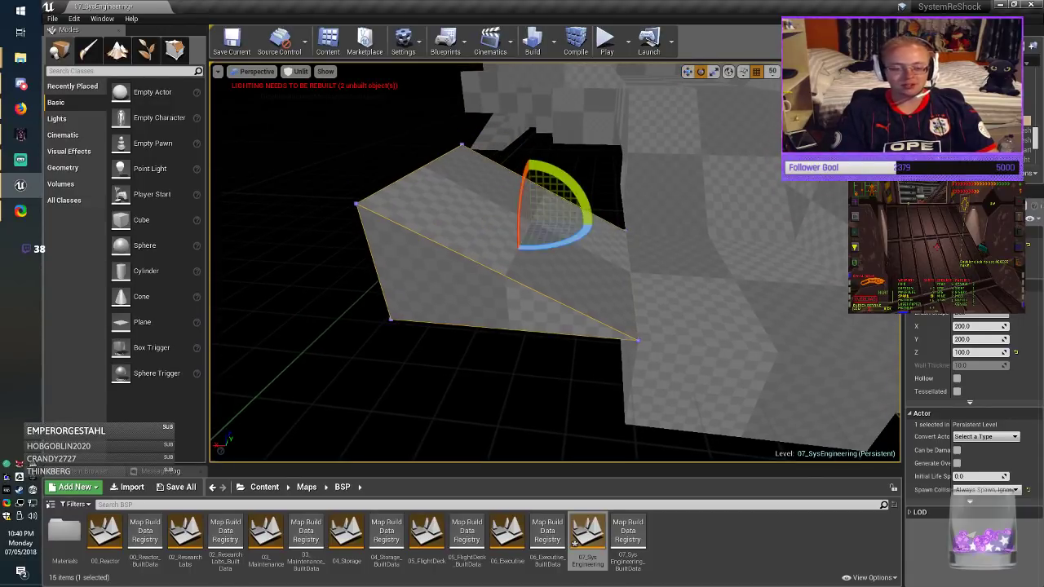
drag(561, 245, 403, 251)
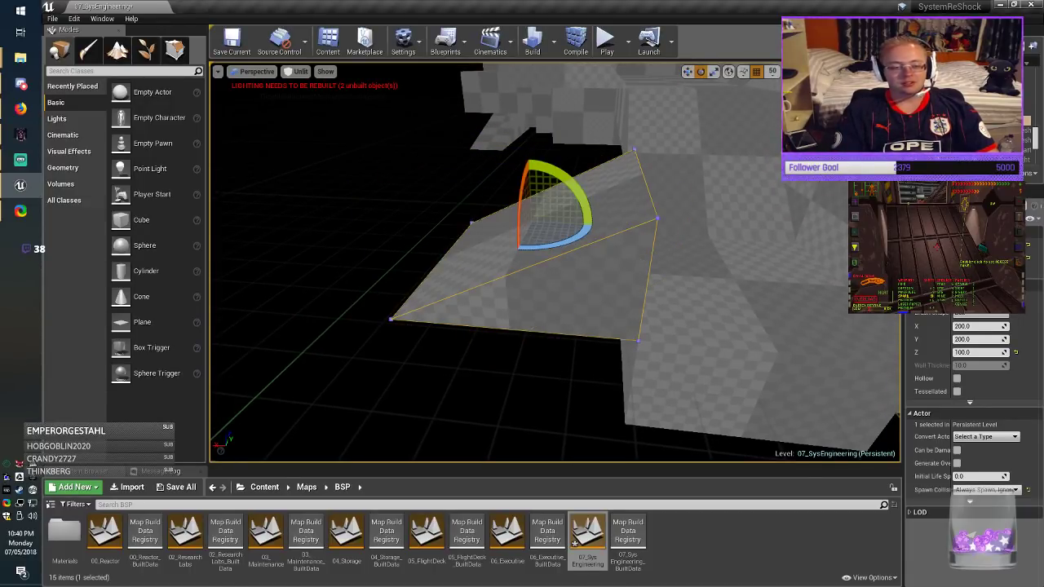
key(w)
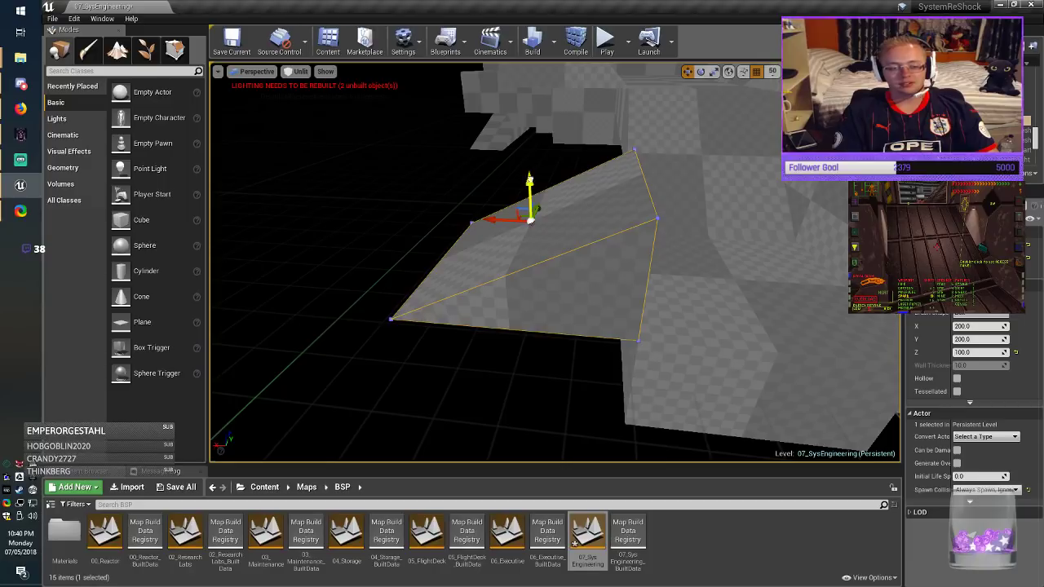
drag(530, 185, 531, 267)
click(428, 191)
click(231, 39)
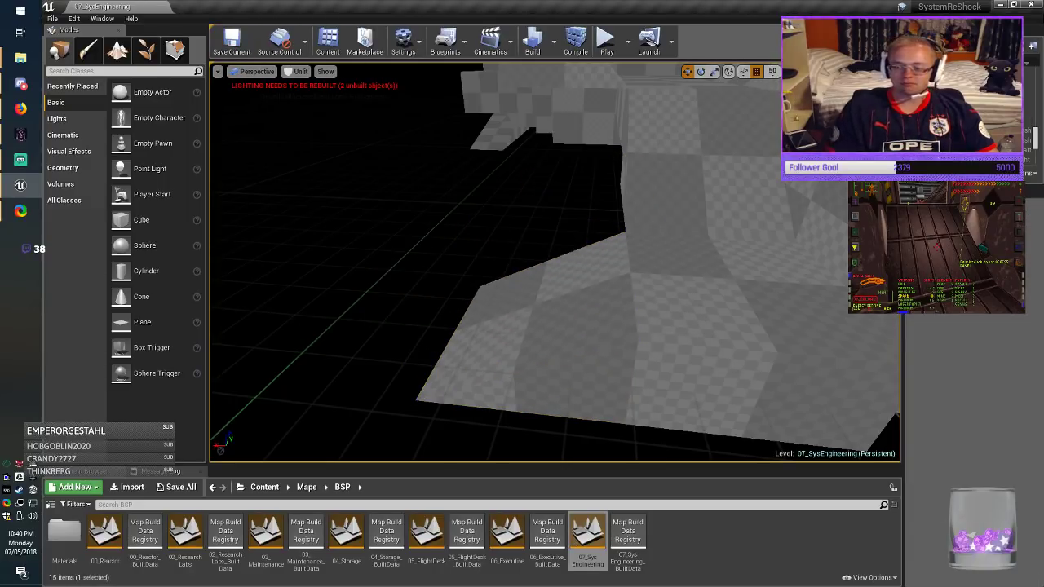
Step: Duplicate the small floor block and place the copy at the foot of the newly added slope
right_drag(554, 262, 544, 246)
key(a)
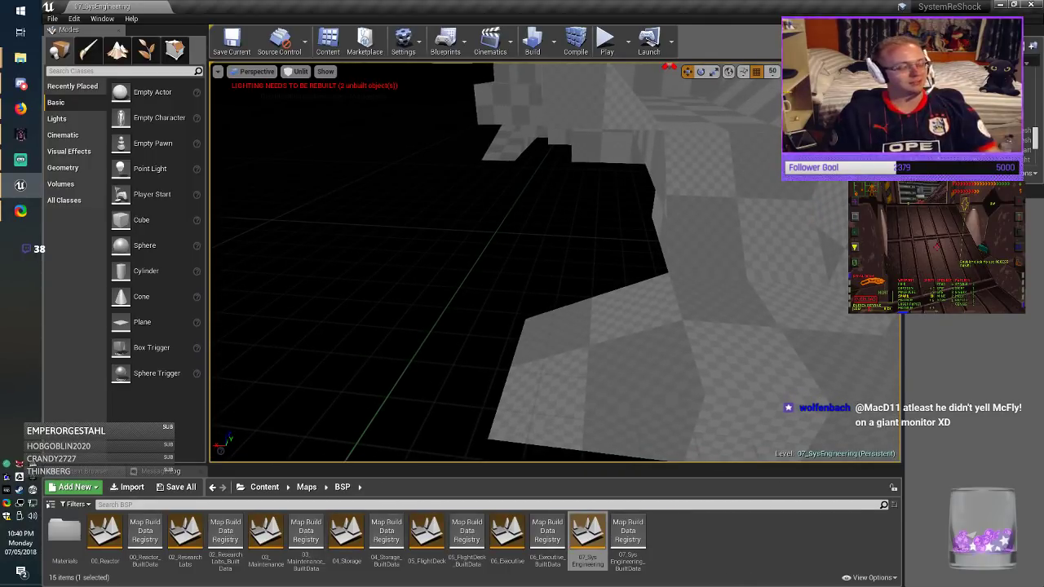
right_drag(554, 263, 584, 280)
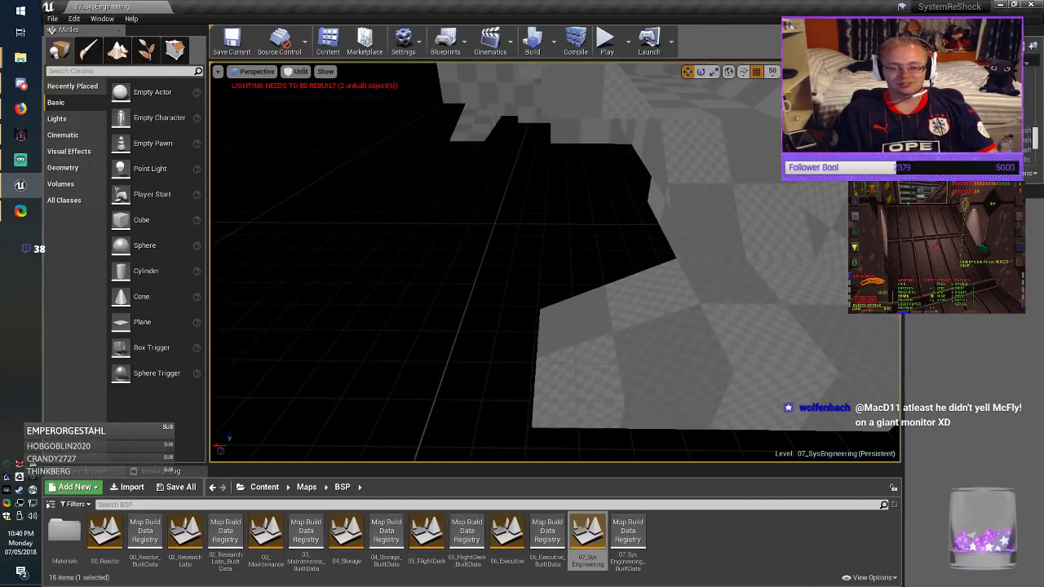
click(760, 322)
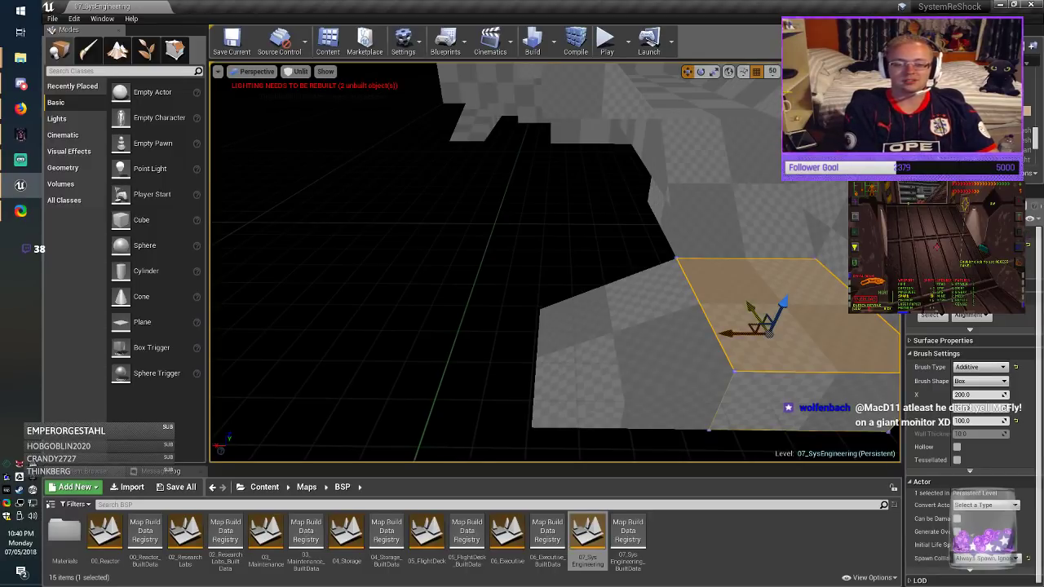
mouse_move(740, 324)
alt+mouse_down()
mouse_move(420, 374)
mouse_move(453, 374)
alt+mouse_up()
right_drag(453, 374, 451, 387)
key(a)
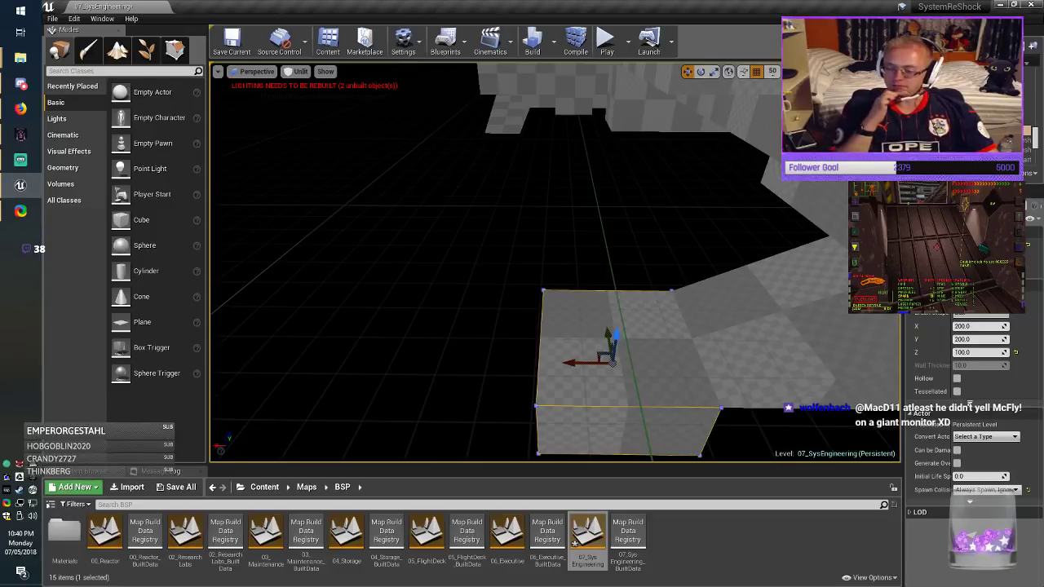
Step: Check the area in System Shock, set the lower floor block's Y size to 400, and shift it sideways to align with the slope's edge
key(alt+Tab)
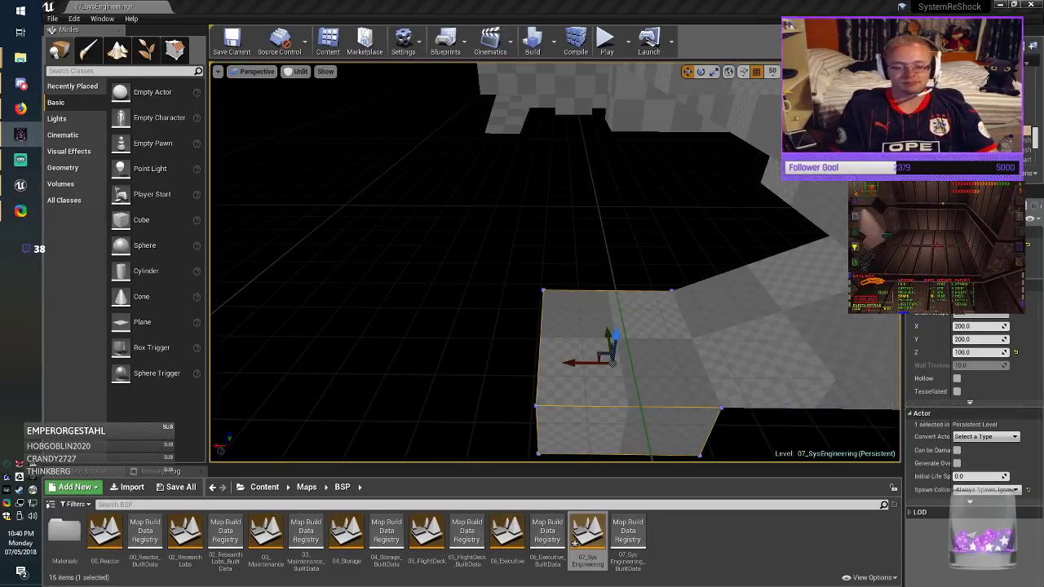
key(alt+Tab)
key(a)
mouse_move(522, 261)
right_down()
mouse_move(620, 302)
mouse_move(669, 306)
mouse_move(667, 322)
right_up()
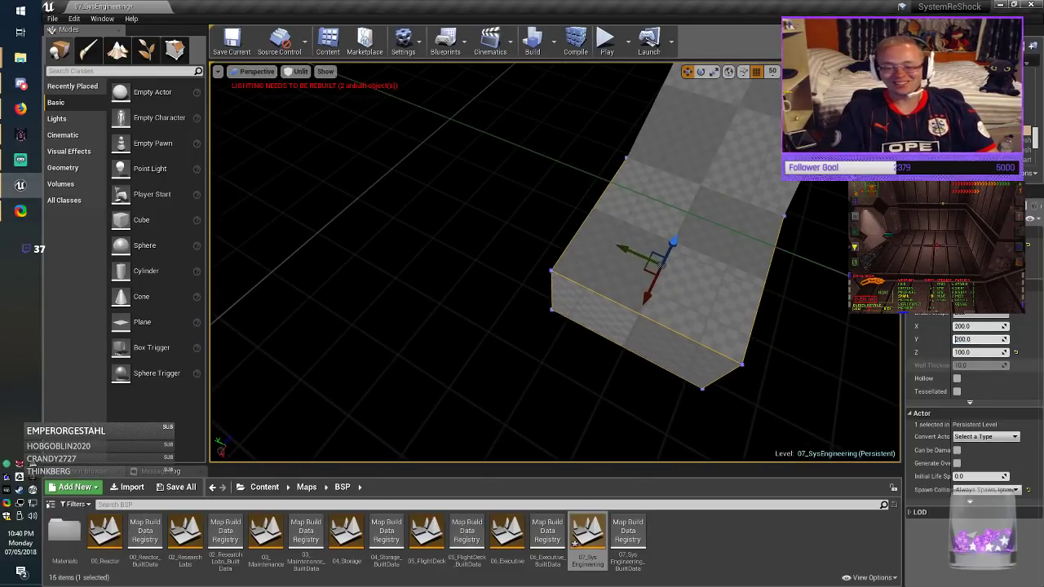
text(400)
key(Return)
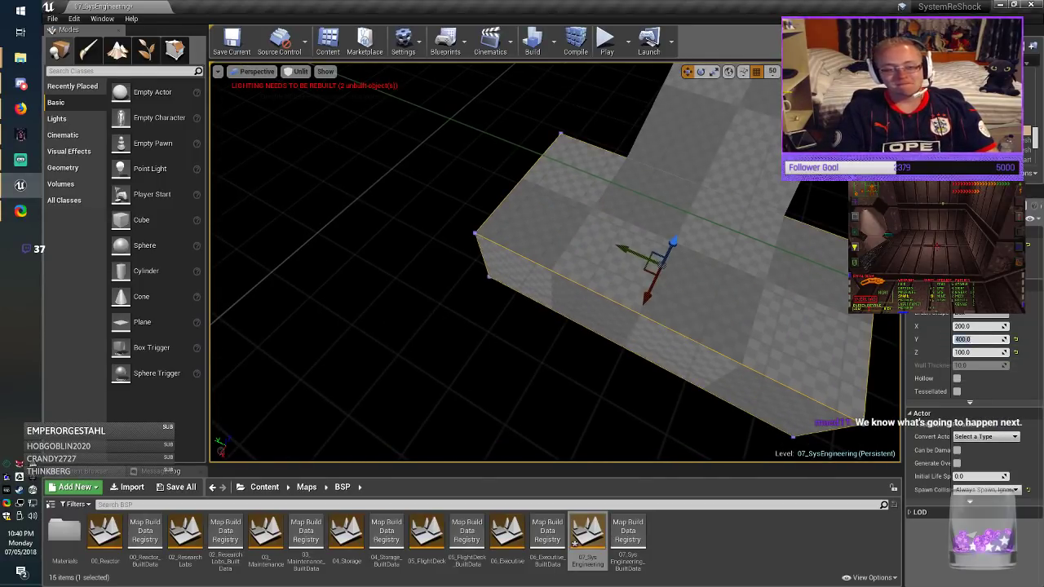
right_drag(636, 263, 634, 256)
drag(626, 255, 555, 229)
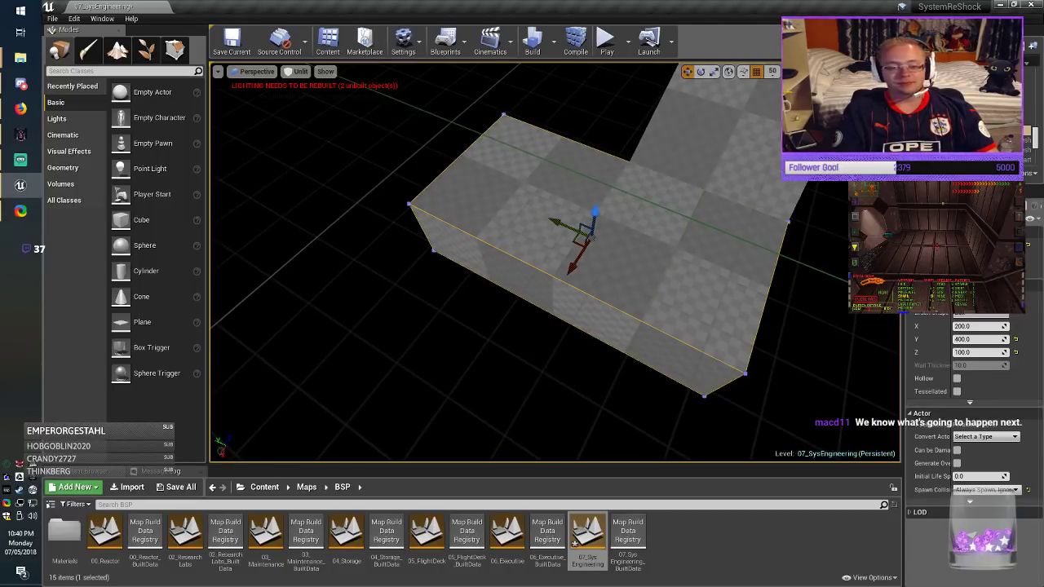
Step: Duplicate the 200-wide slope brush above the lower floor block and move the copy out beyond the block's side
right_drag(555, 263, 636, 155)
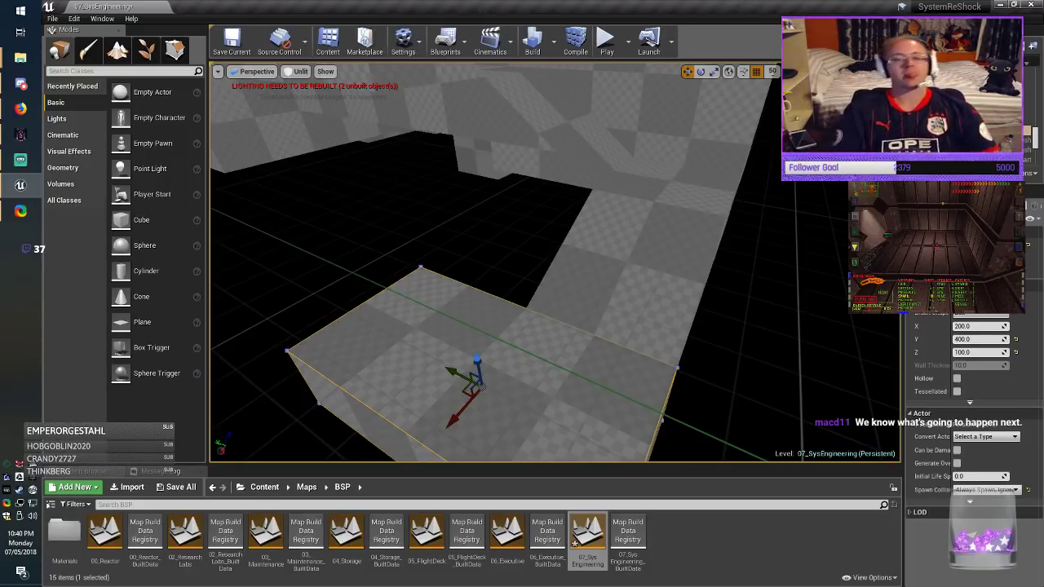
click(523, 148)
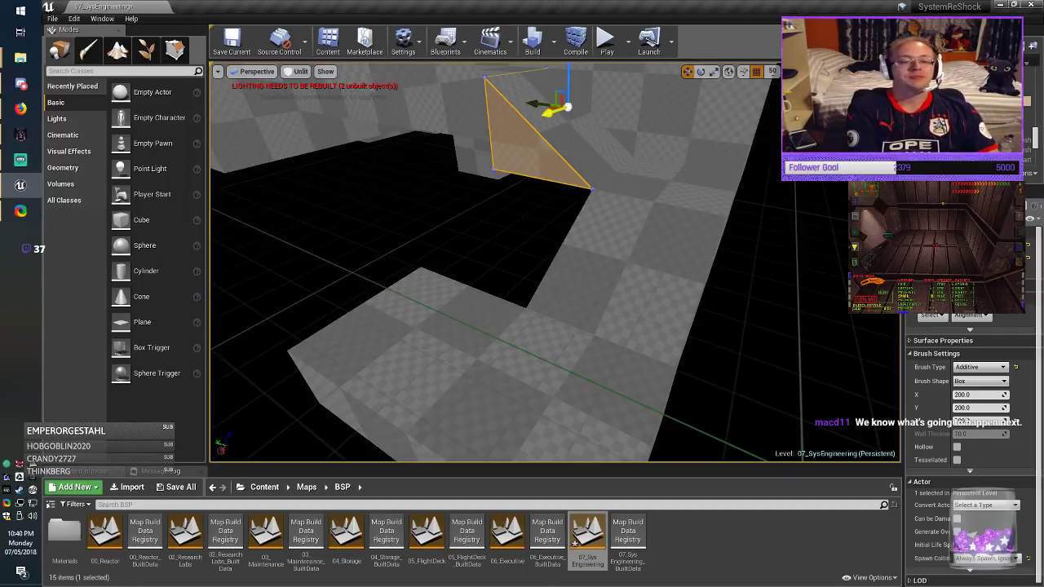
drag(550, 112, 229, 217)
mouse_move(228, 217)
right_down()
mouse_move(131, 243)
mouse_move(154, 241)
right_up()
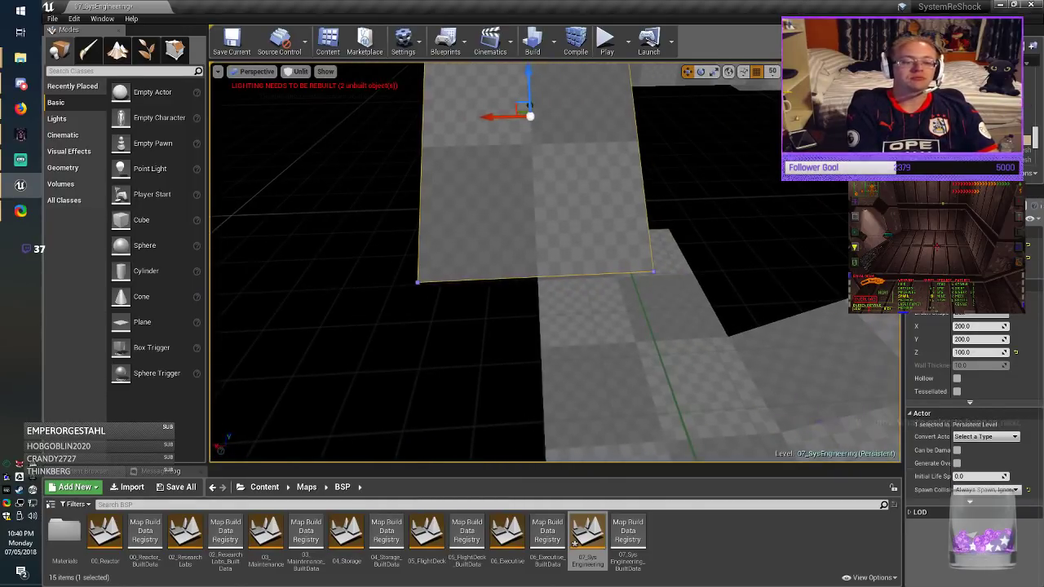
mouse_move(555, 262)
right_down()
mouse_move(510, 266)
mouse_move(498, 249)
right_up()
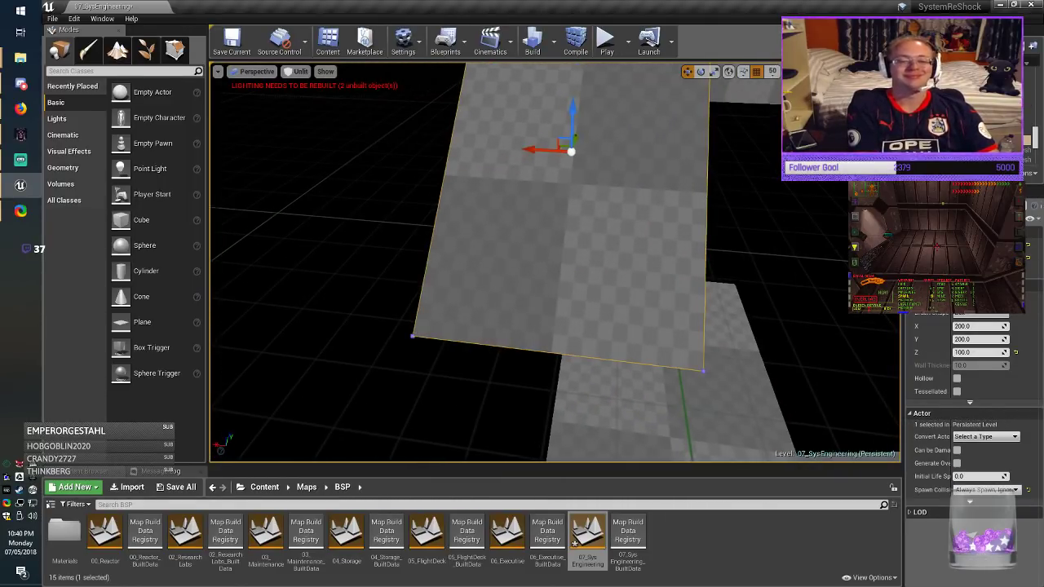
mouse_move(548, 150)
mouse_down()
mouse_move(485, 156)
mouse_move(415, 143)
mouse_up()
Step: Rotate the copied slope to descend sideways from the lower floor block, lower it against the block's edge, and save the level
key(e)
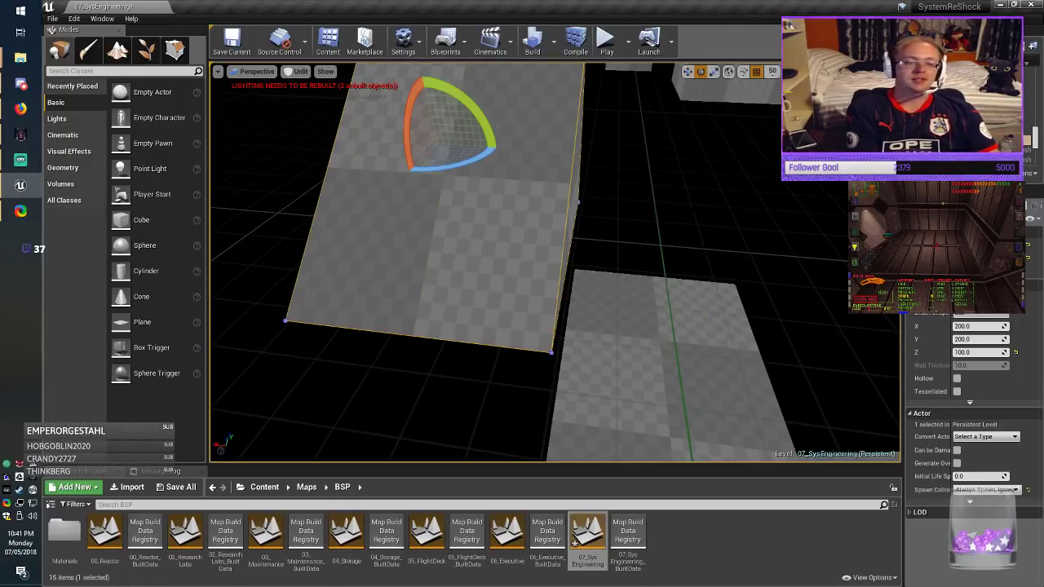
key(r)
mouse_move(428, 106)
mouse_down()
mouse_move(484, 341)
mouse_move(475, 313)
mouse_up()
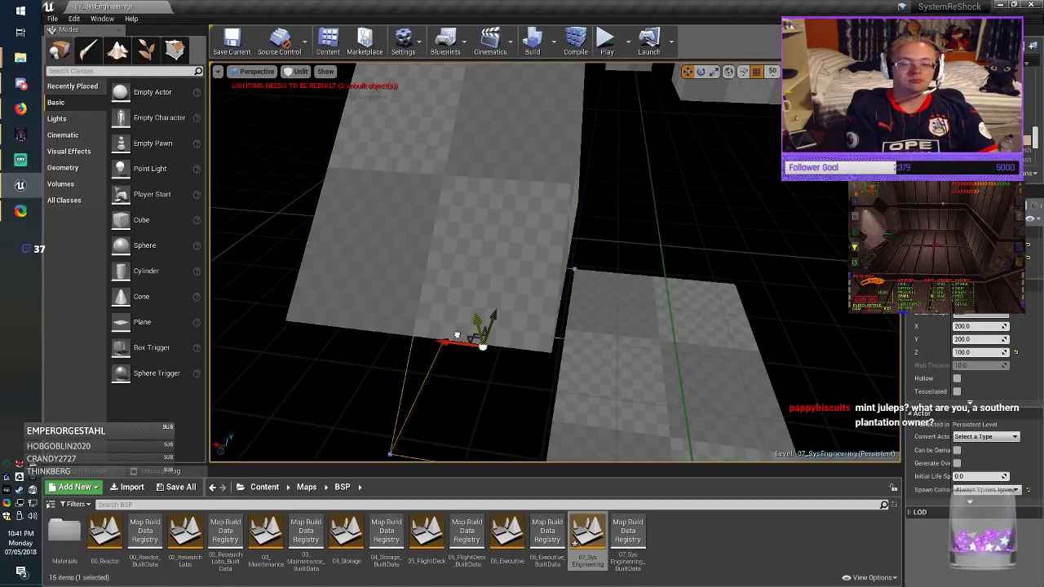
key(e)
drag(517, 387, 447, 390)
key(Escape)
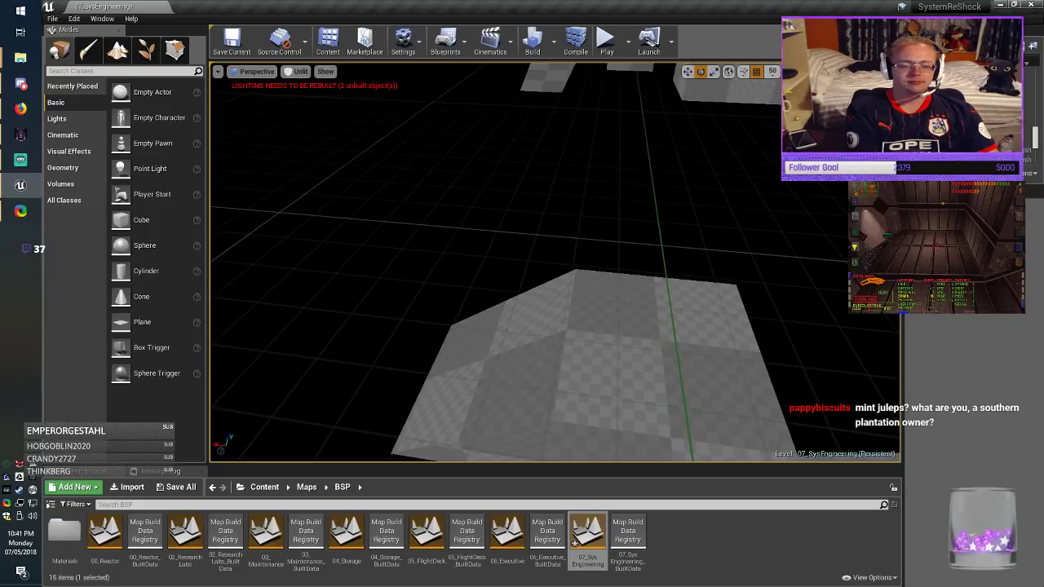
mouse_move(481, 358)
right_down()
mouse_move(603, 351)
mouse_move(606, 267)
mouse_move(602, 276)
right_up()
click(229, 44)
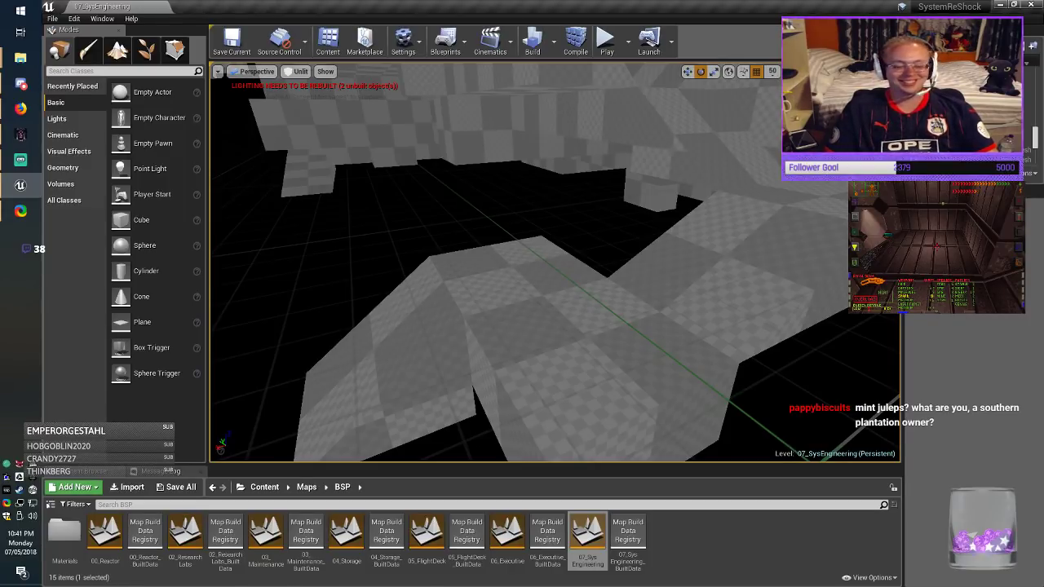
Step: Check the area in System Shock, then duplicate the 400-long lower floor block and raise the copy toward the upper walls
right_drag(554, 263, 668, 236)
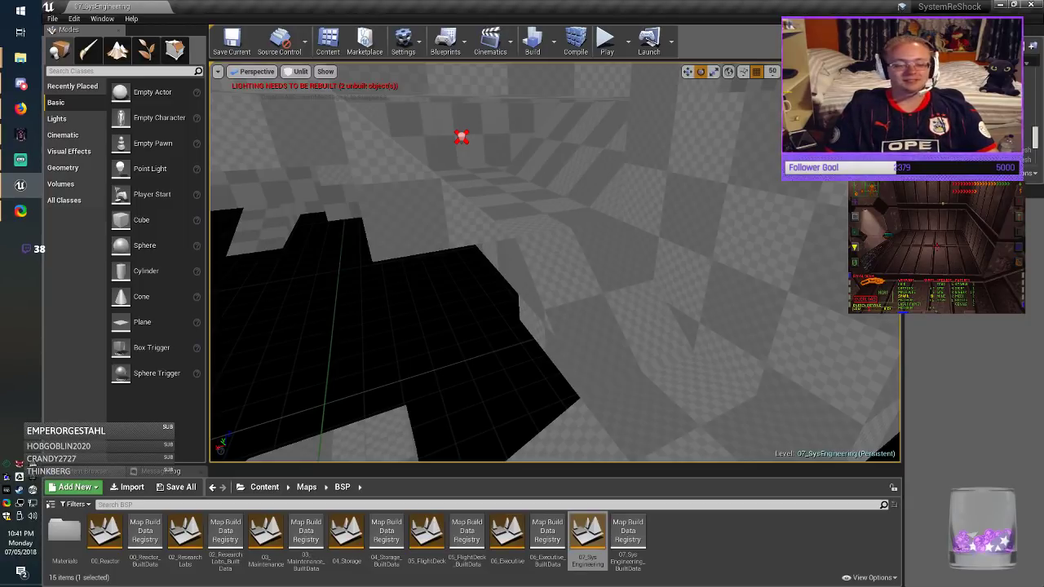
click(718, 237)
mouse_move(718, 236)
right_down()
mouse_move(705, 235)
mouse_move(759, 273)
mouse_move(767, 268)
right_up()
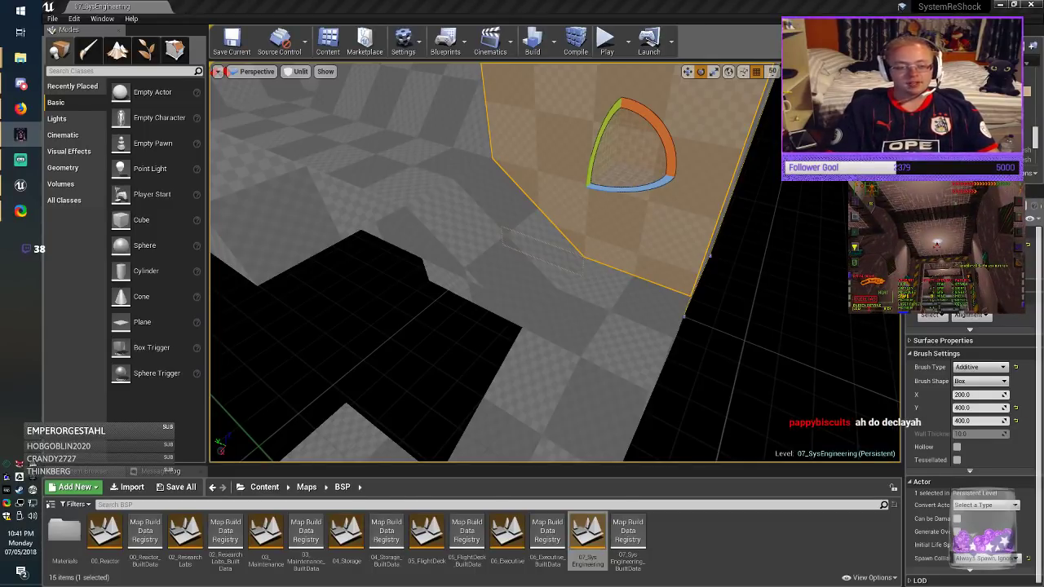
mouse_move(489, 318)
right_down()
mouse_move(474, 363)
mouse_move(482, 336)
right_up()
click(465, 351)
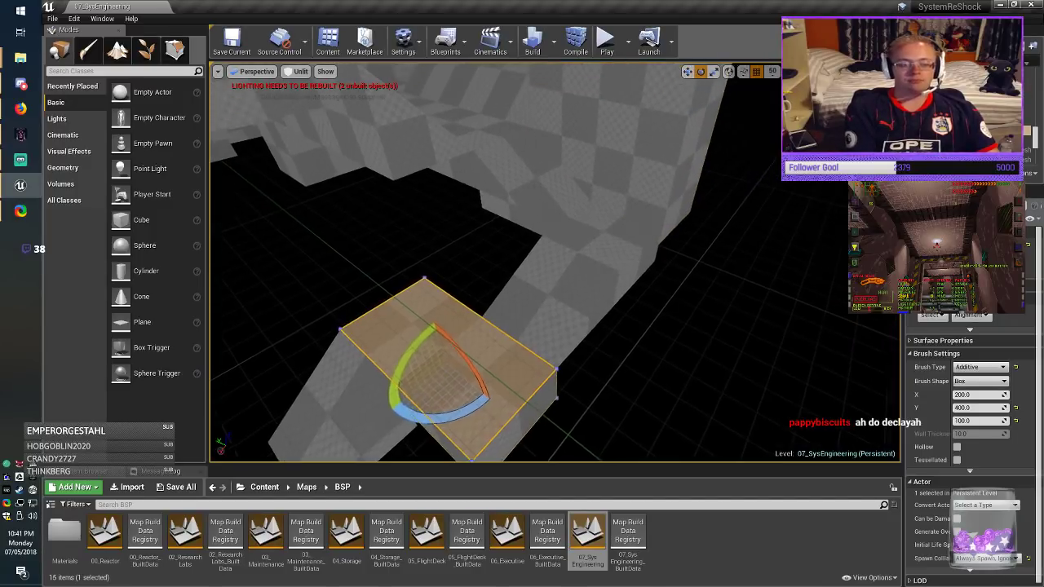
key(w)
drag(443, 328, 363, 88)
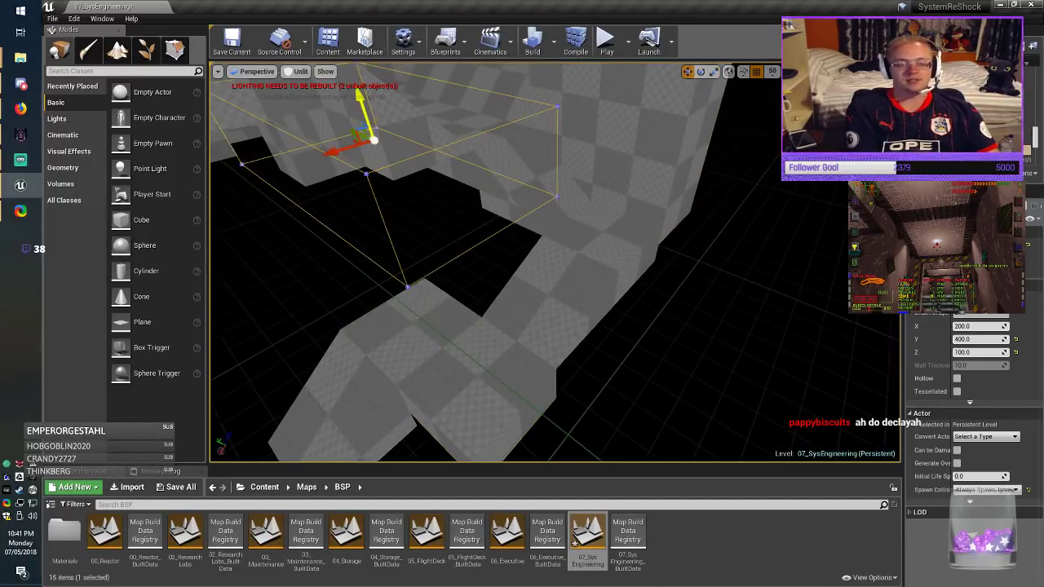
right_drag(363, 88, 314, 57)
Step: Set the copied block's Y size to 200, move it back onto the wall ledge, and shift it sideways into alignment
click(977, 339)
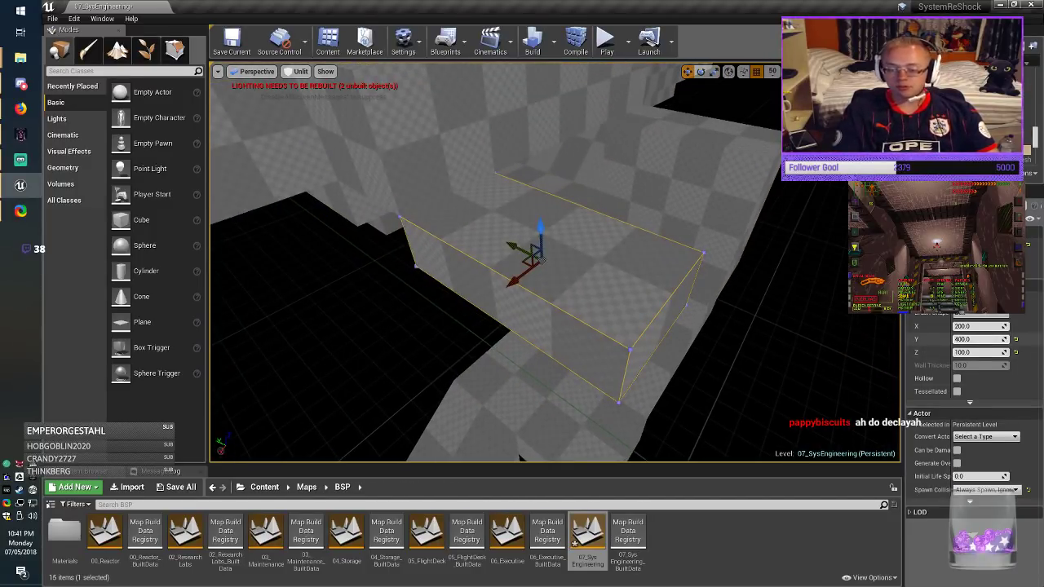
text(200)
key(Return)
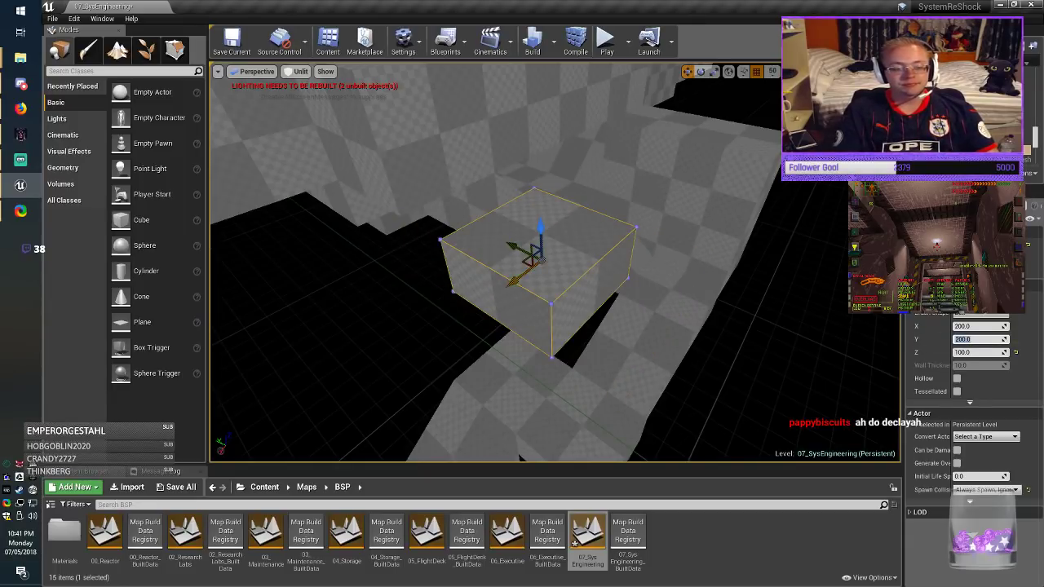
mouse_move(518, 278)
mouse_down()
mouse_move(672, 179)
mouse_move(654, 194)
mouse_move(662, 188)
mouse_up()
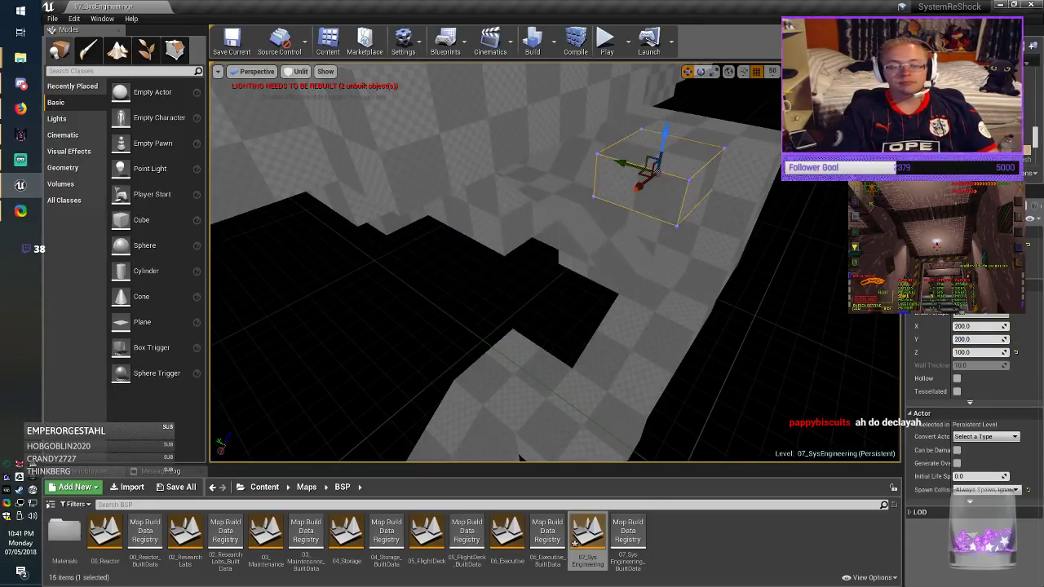
key(f)
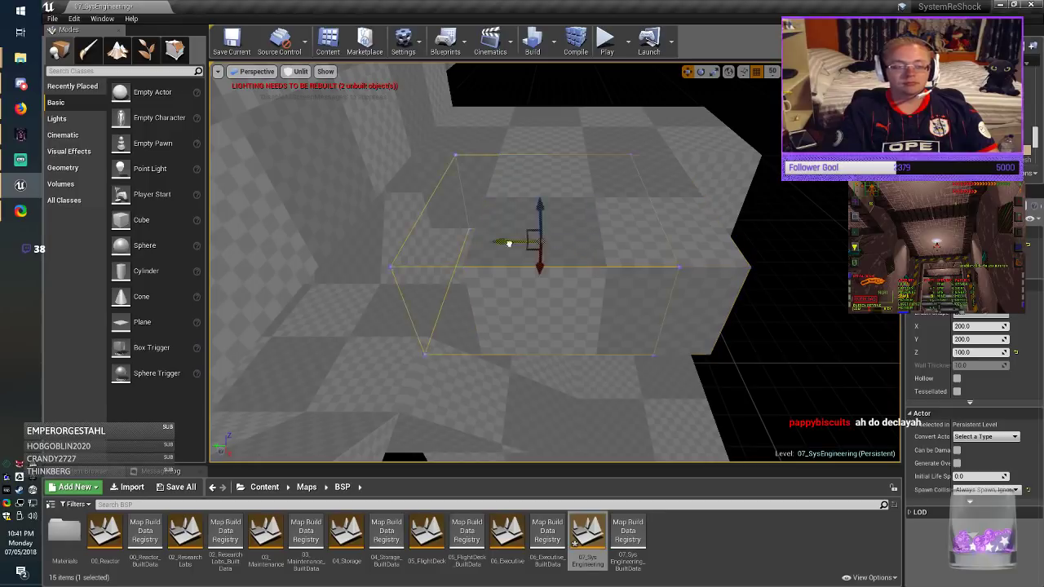
drag(508, 243, 437, 239)
key(Escape)
Step: Raise the small block on the ledge to continue the upper wall, and save the level
mouse_move(437, 238)
right_down()
mouse_move(437, 195)
mouse_move(396, 173)
mouse_move(433, 155)
mouse_move(392, 167)
right_up()
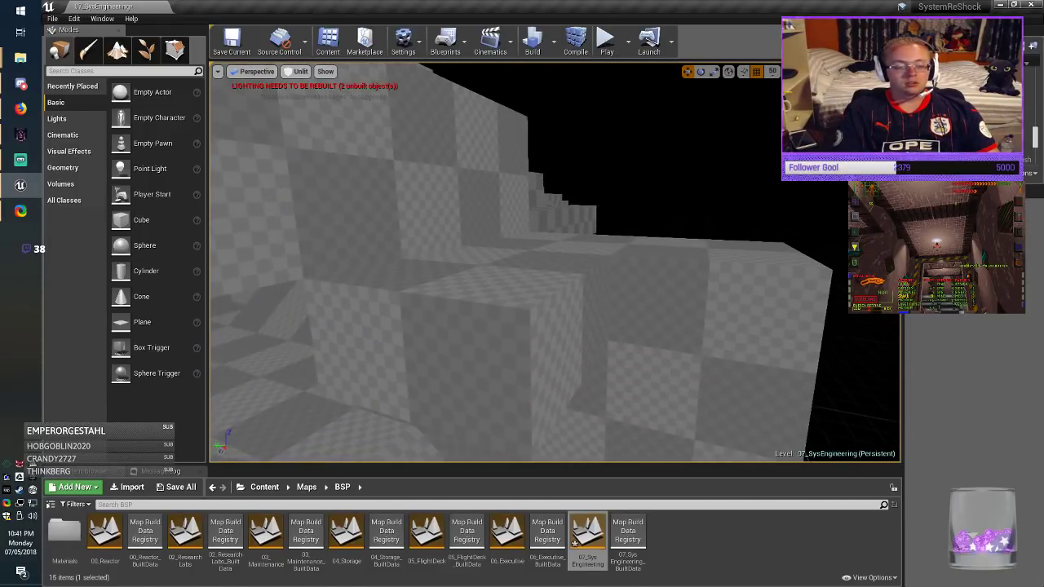
click(469, 335)
drag(483, 283, 510, 168)
key(Escape)
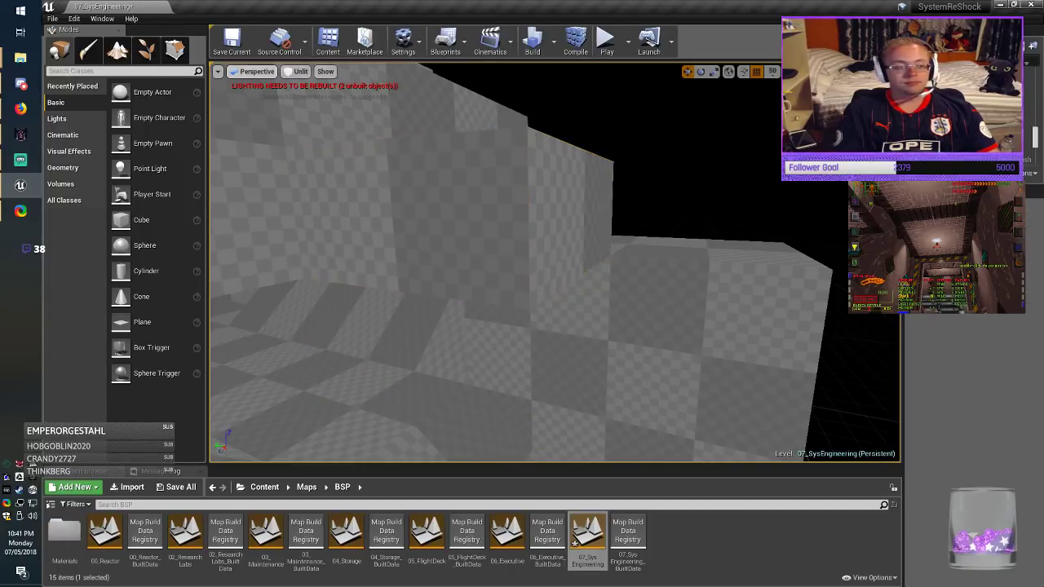
click(232, 42)
Step: Compare the walls and ceiling here with System Shock and select the upper wall brush above the ledge
right_drag(489, 244, 545, 287)
key(alt+Tab)
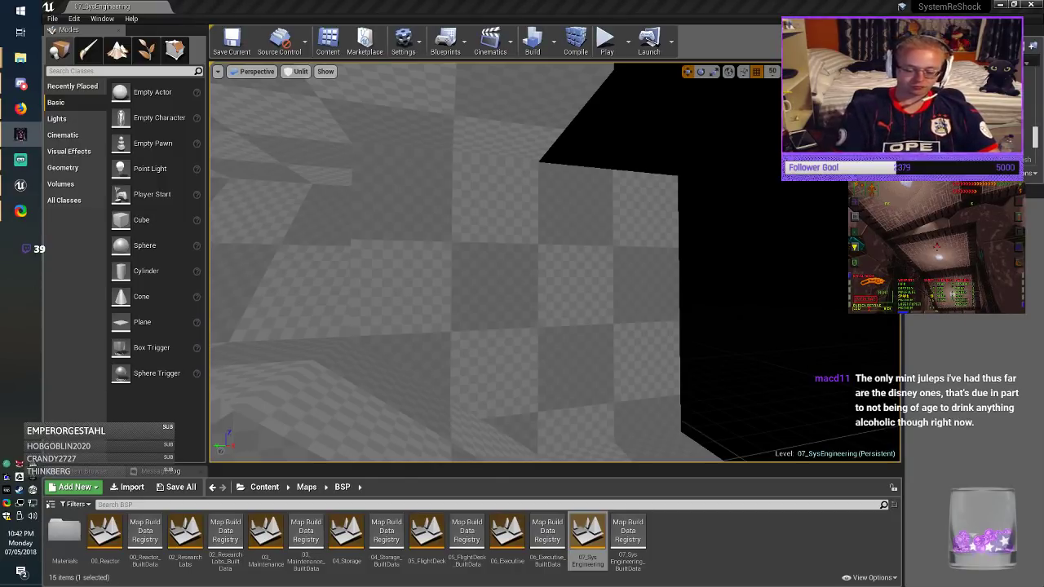
mouse_move(554, 263)
right_down()
mouse_move(534, 263)
mouse_move(592, 263)
mouse_move(489, 265)
mouse_move(571, 261)
right_up()
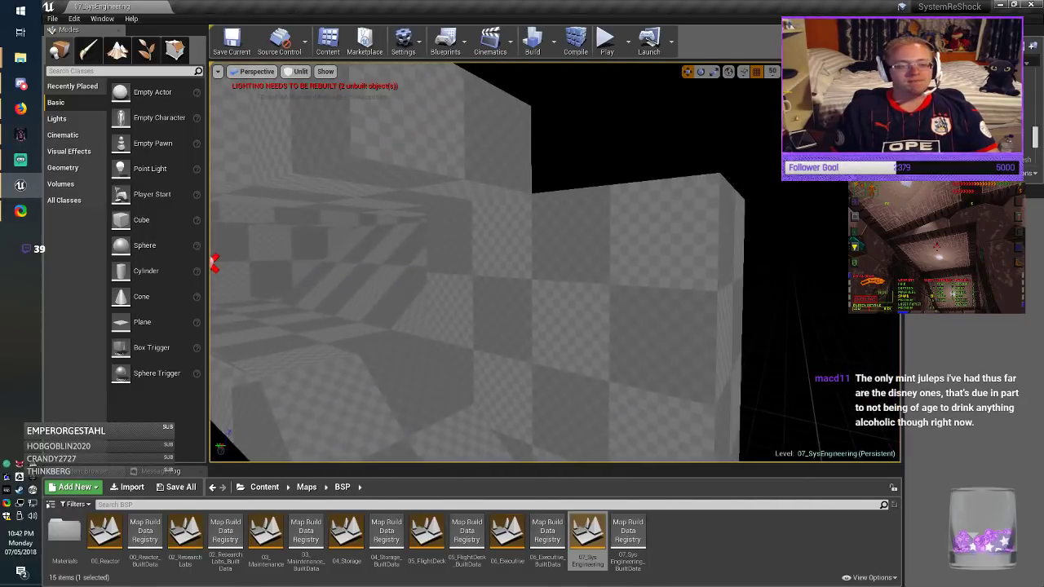
click(395, 134)
mouse_move(395, 135)
right_down()
mouse_move(343, 137)
mouse_move(408, 142)
mouse_move(398, 141)
mouse_move(436, 167)
mouse_move(391, 151)
right_up()
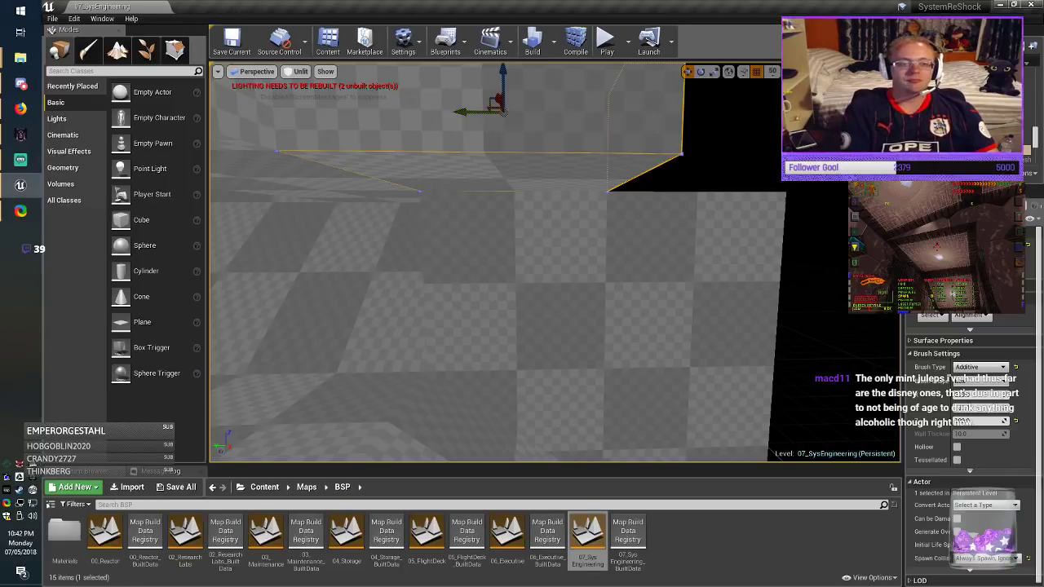
Step: Duplicate the selected box brush along the Y axis to extend the upper wall section
alt+drag(492, 112, 740, 112)
mouse_move(740, 113)
right_down()
mouse_move(775, 132)
mouse_move(769, 93)
right_up()
middle_drag(668, 149, 742, 192)
mouse_move(555, 261)
right_down()
mouse_move(477, 232)
mouse_move(534, 226)
mouse_move(536, 242)
mouse_move(581, 203)
right_up()
Step: In Geometry Editing mode, lower an edge on the underside of the duplicated brush, return to Place mode and save the level
click(176, 50)
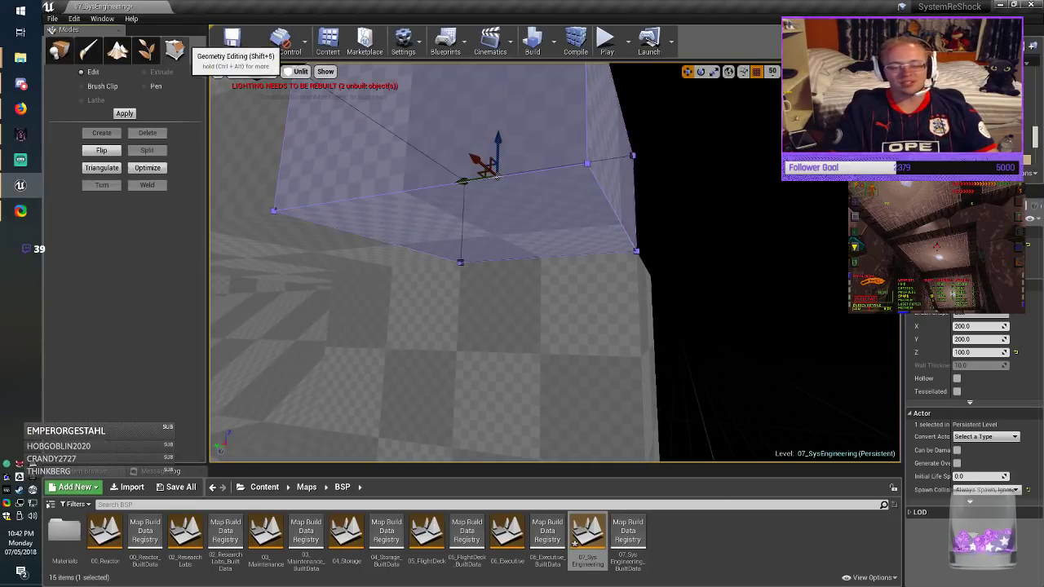
right_drag(457, 237, 499, 232)
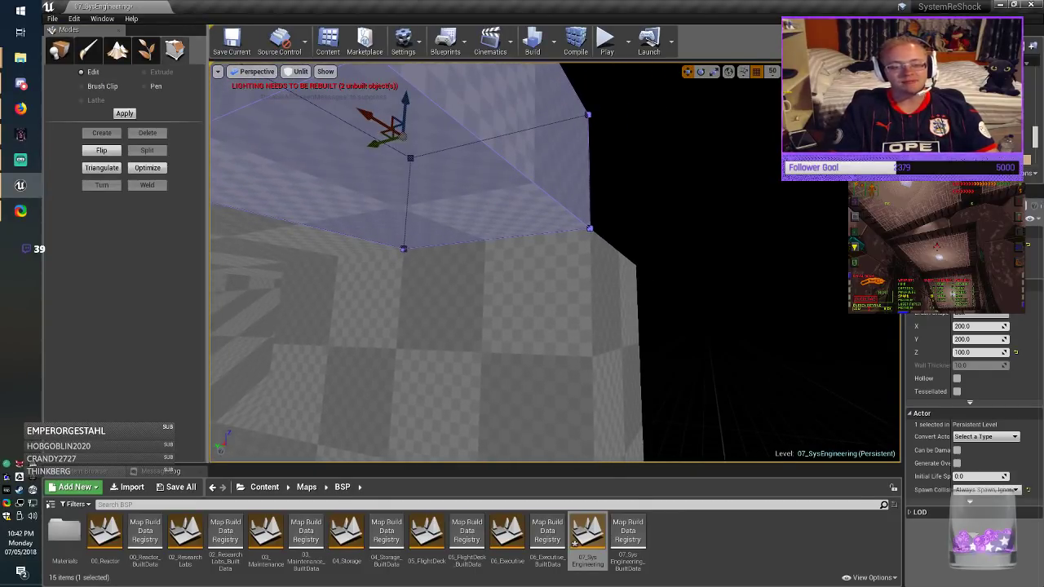
click(534, 183)
right_drag(534, 183, 477, 173)
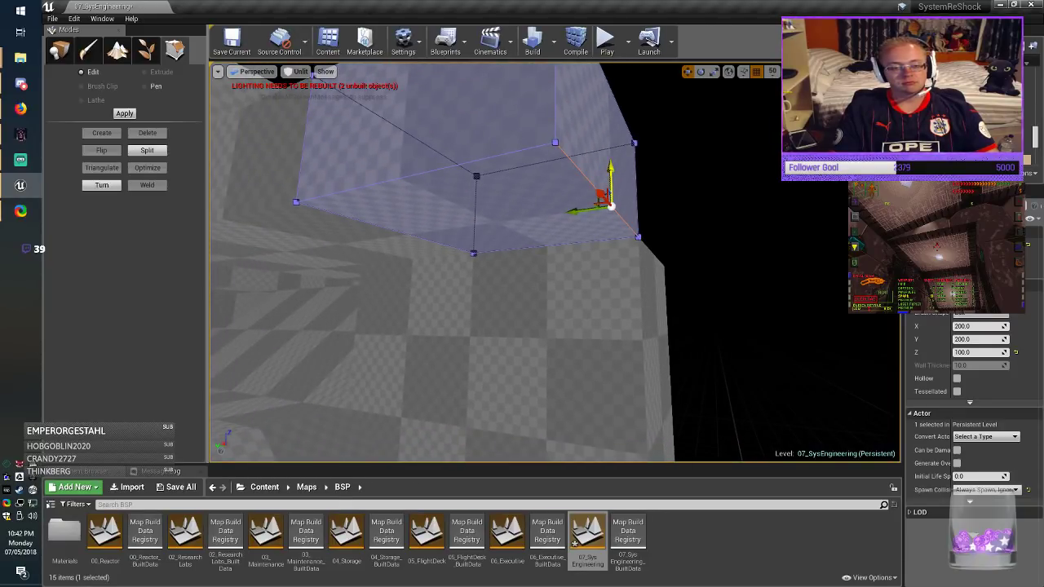
drag(616, 248, 616, 249)
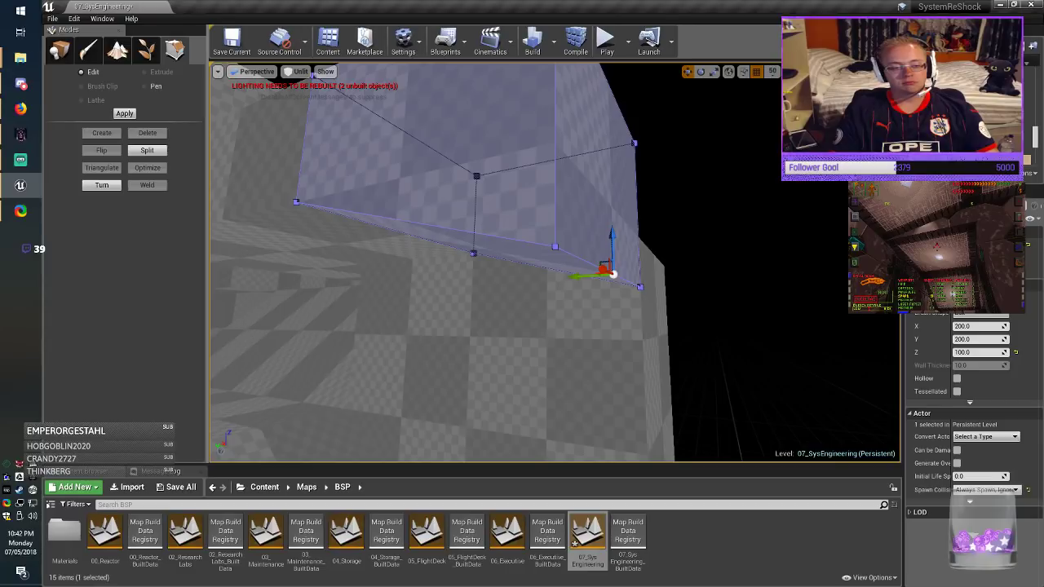
key(shift+1)
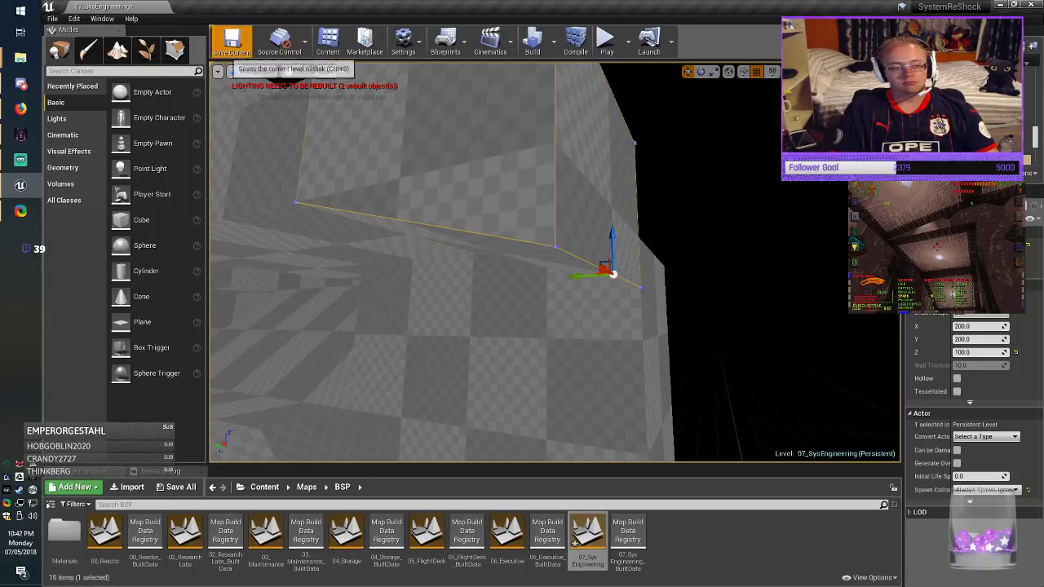
click(232, 41)
key(Escape)
Step: Duplicate the 200 × 200 × 100 box brush, then shift the copy horizontally and lower it beside the open gap
mouse_move(538, 244)
right_down()
mouse_move(522, 265)
mouse_move(540, 302)
mouse_move(491, 257)
mouse_move(652, 236)
mouse_move(726, 248)
mouse_move(514, 282)
right_up()
click(489, 248)
mouse_move(490, 249)
right_down()
mouse_move(526, 251)
mouse_move(424, 277)
mouse_move(372, 271)
right_up()
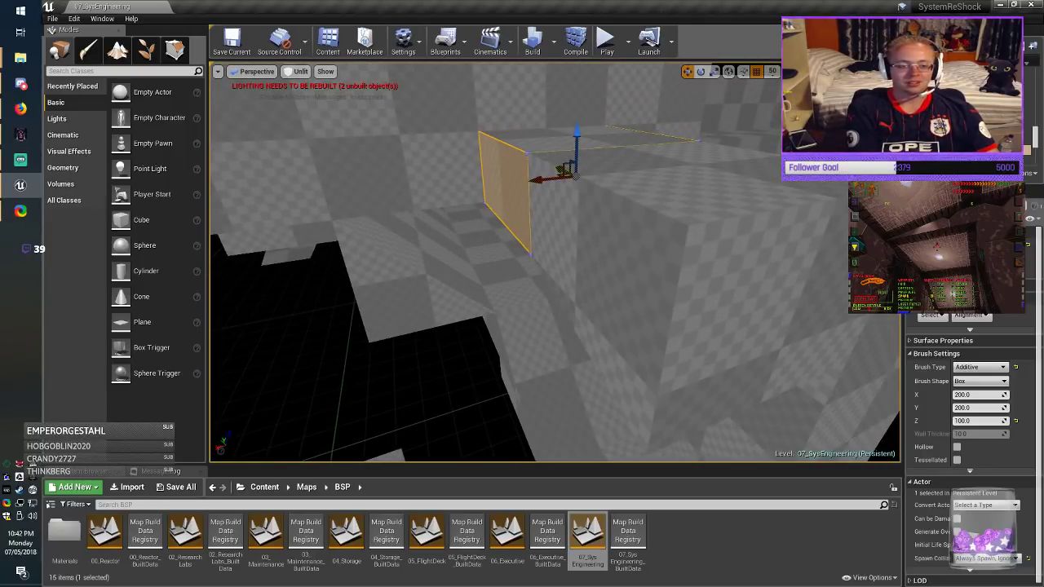
mouse_move(560, 170)
alt+mouse_down()
mouse_move(689, 226)
mouse_move(635, 197)
alt+mouse_up()
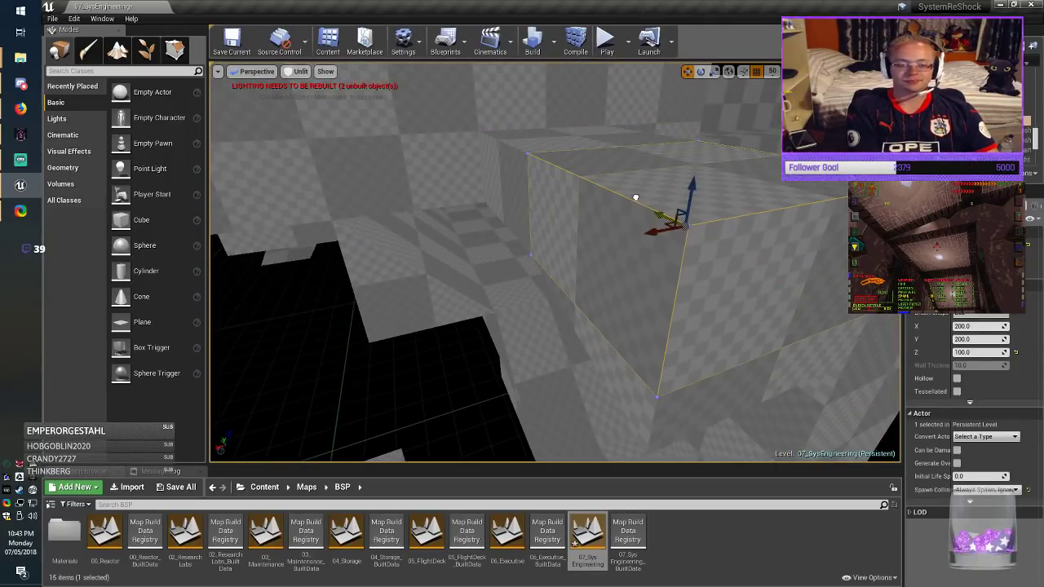
drag(657, 230, 383, 279)
drag(428, 250, 432, 311)
mouse_move(433, 311)
right_down()
mouse_move(326, 265)
mouse_move(242, 244)
right_up()
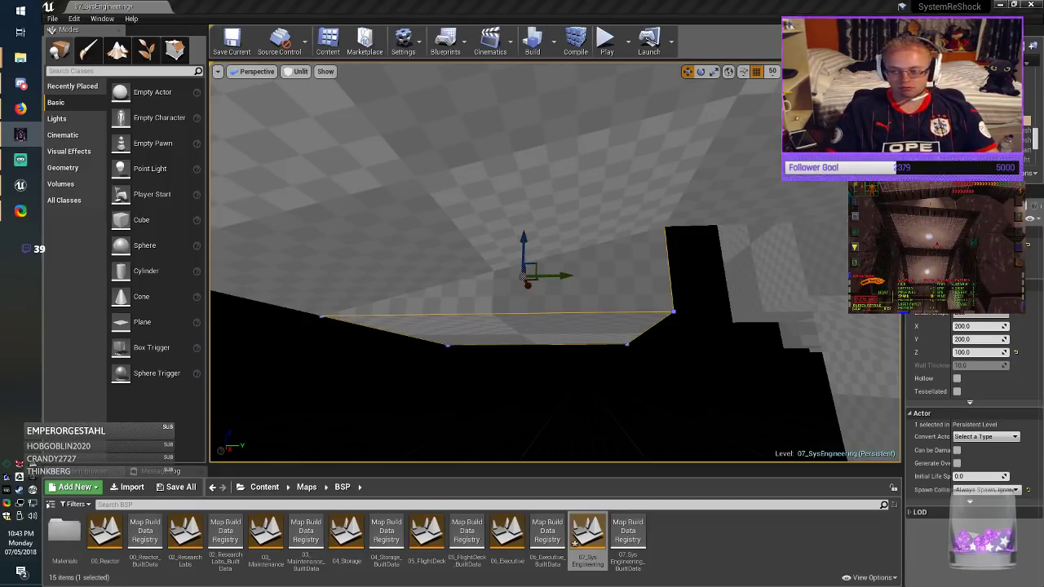
Step: Select the neighbouring sloped box brush and duplicate it toward the open end of the wall
mouse_move(522, 277)
right_down()
mouse_move(595, 256)
mouse_move(652, 220)
mouse_move(677, 237)
mouse_move(710, 306)
right_up()
click(612, 210)
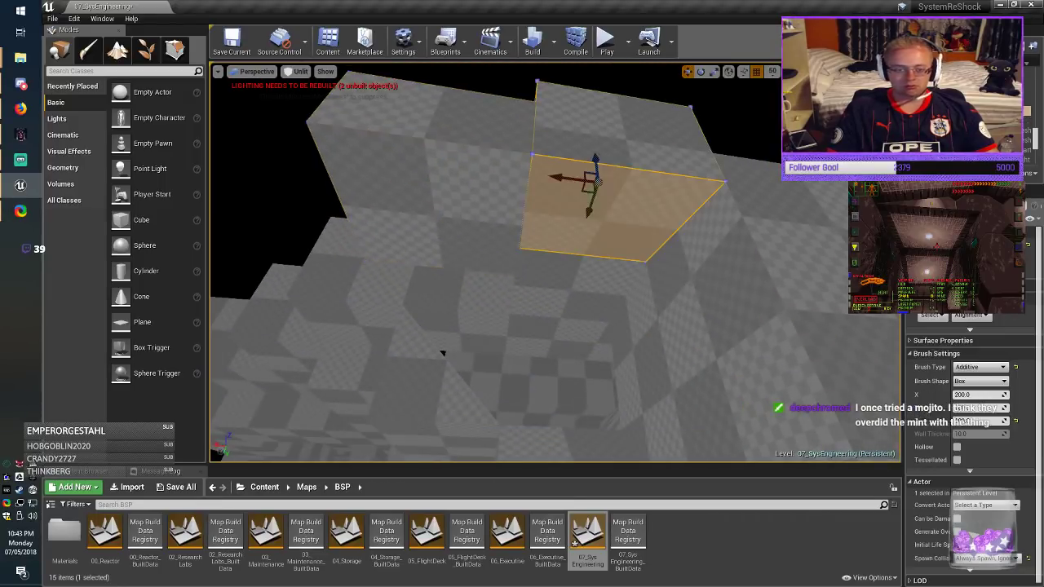
mouse_move(612, 211)
right_down()
mouse_move(591, 184)
mouse_move(547, 179)
right_up()
mouse_move(622, 204)
alt+mouse_down()
mouse_move(261, 228)
mouse_move(299, 227)
alt+mouse_up()
mouse_move(299, 227)
right_down()
mouse_move(244, 208)
mouse_move(247, 245)
right_up()
Step: Rotate the copied sloped brush about the Z axis to fit the wall end, deselect it and save the level
key(e)
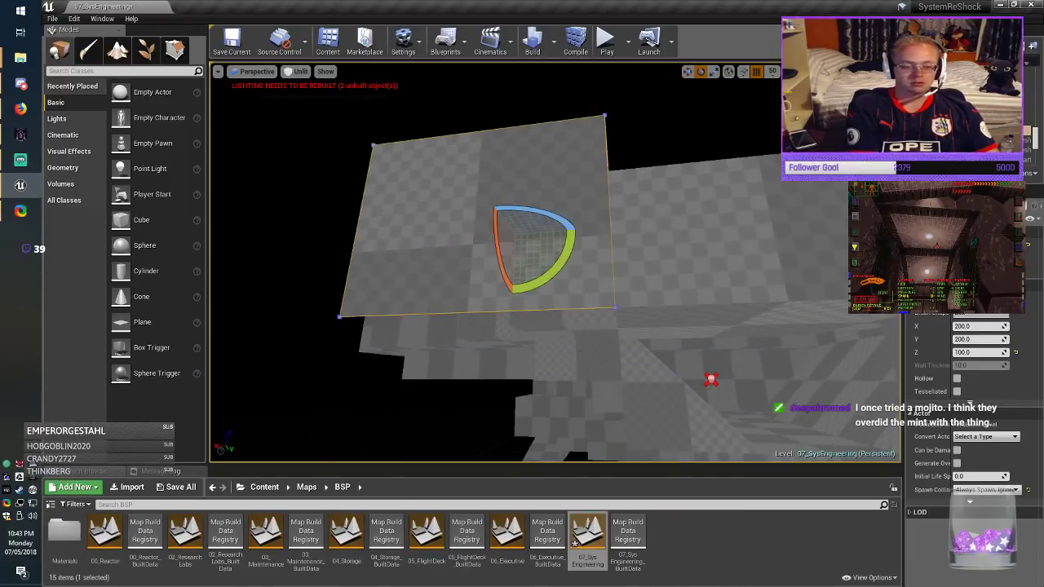
mouse_move(538, 213)
mouse_down()
mouse_move(464, 215)
mouse_move(517, 247)
mouse_up()
key(w)
click(326, 138)
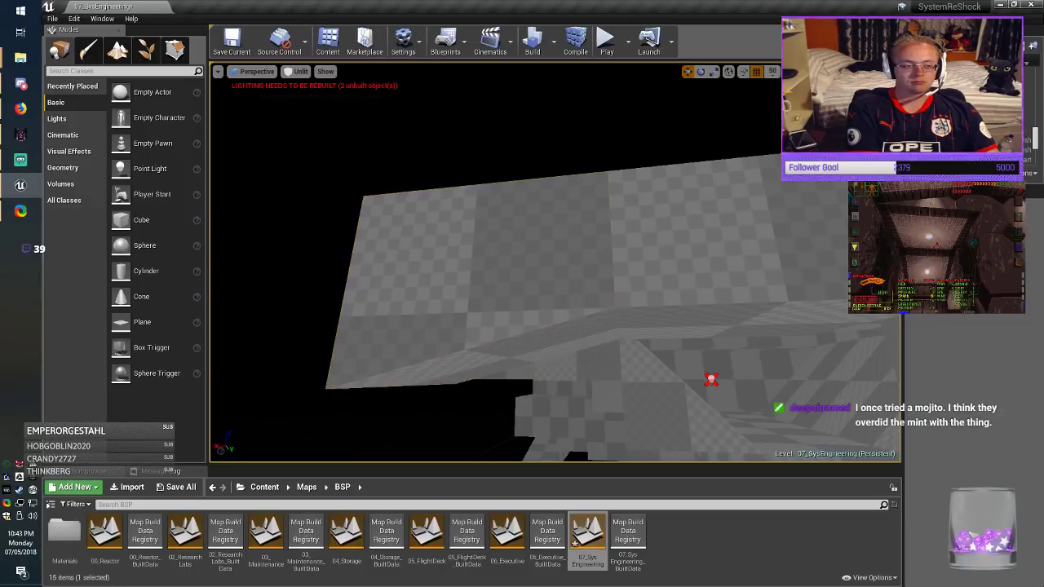
click(231, 41)
Step: In Geometry Editing mode, lower the long bottom edge of the sloped corner brush and return to Place mode
key(alt+Tab)
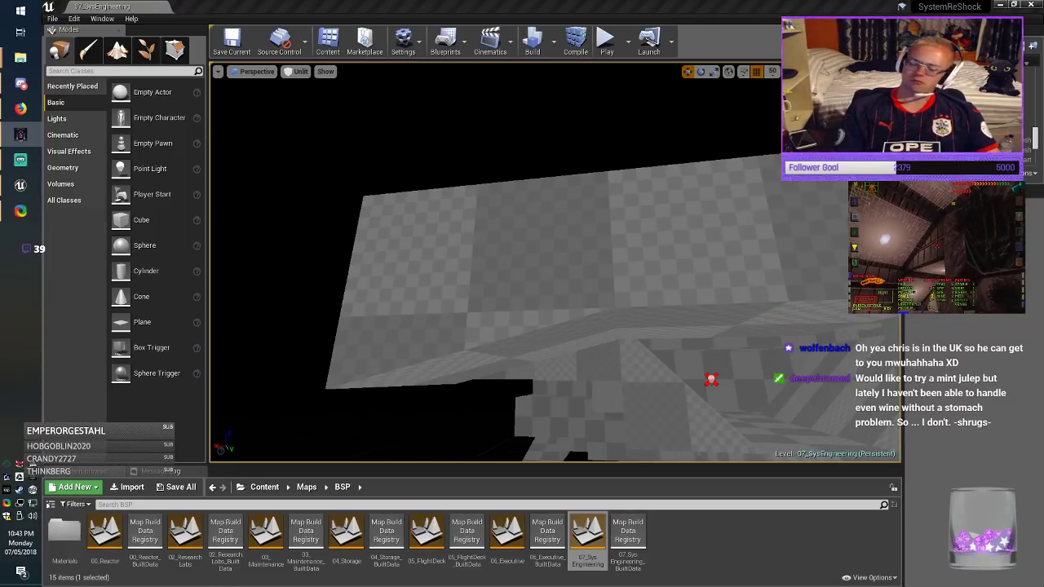
right_drag(711, 380, 680, 388)
click(174, 50)
right_drag(359, 245, 595, 269)
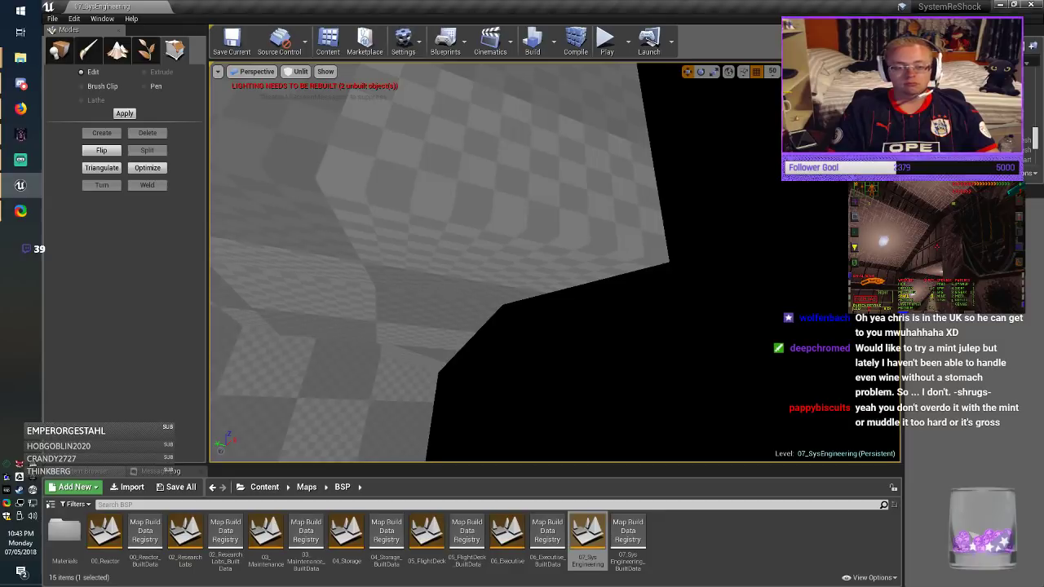
click(489, 191)
click(490, 218)
mouse_move(489, 218)
right_down()
mouse_move(449, 232)
mouse_move(441, 216)
right_up()
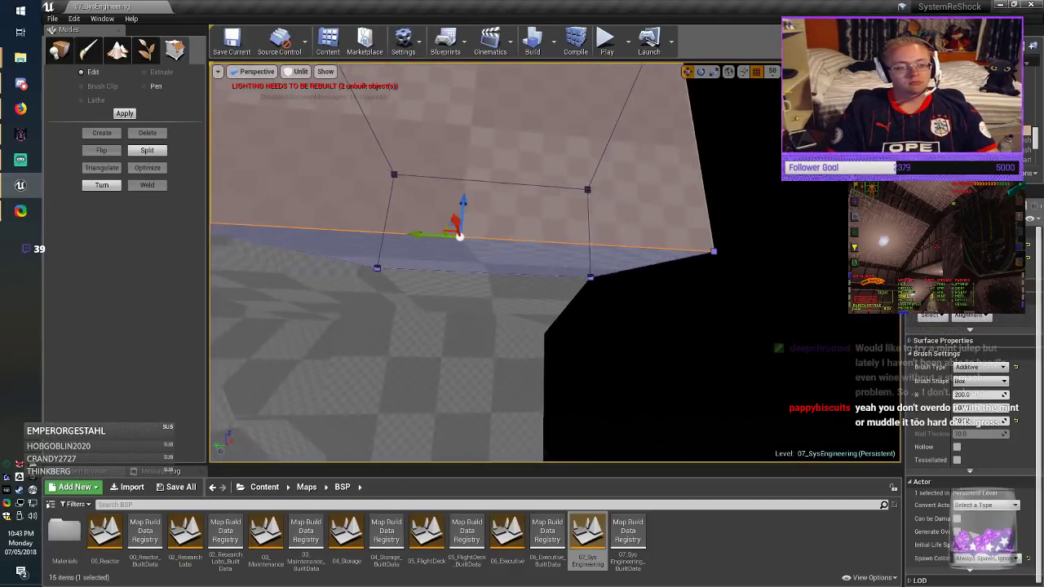
drag(440, 217, 468, 289)
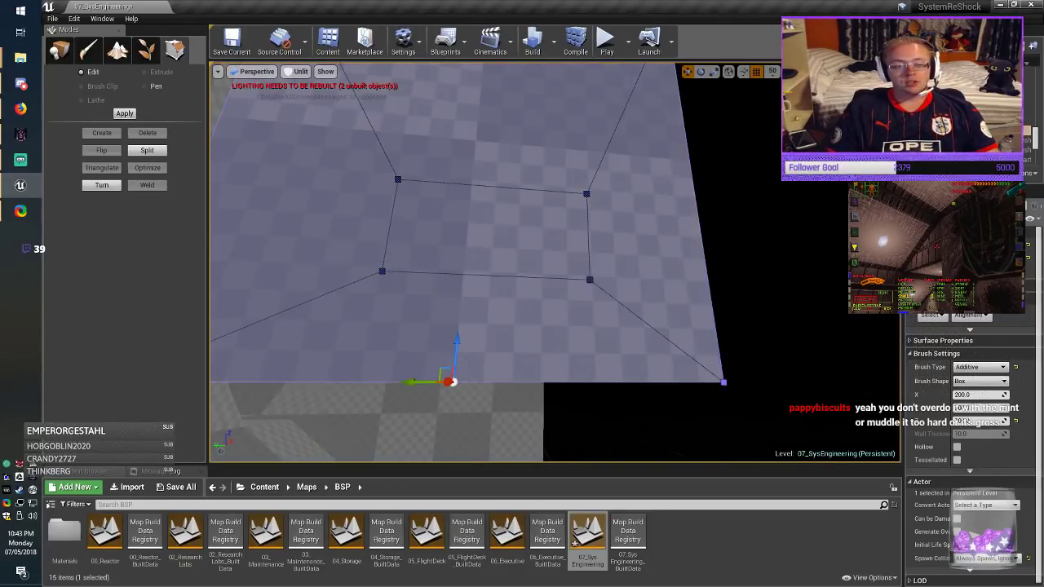
key(Escape)
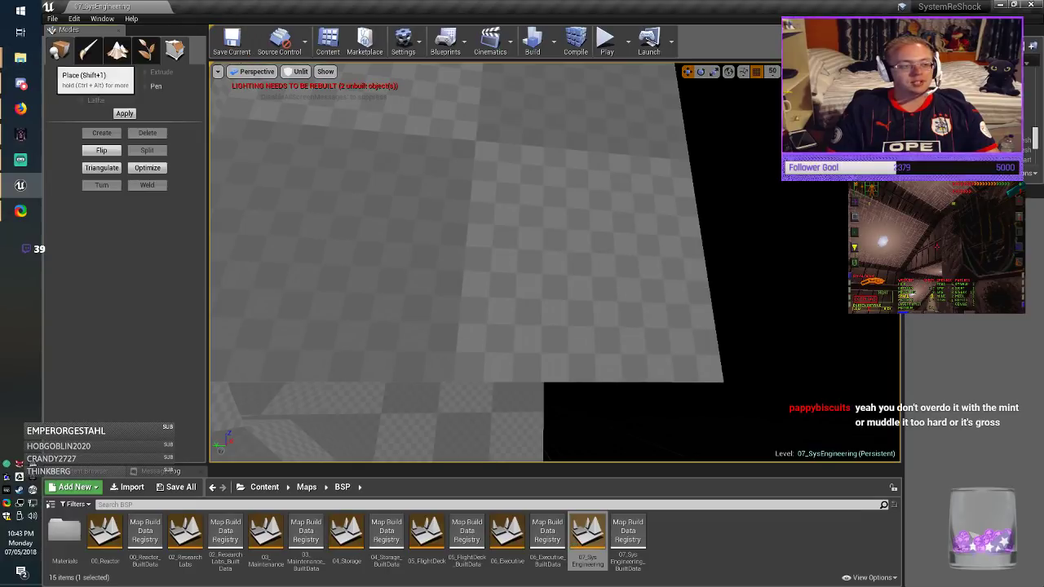
click(59, 50)
right_drag(554, 262, 428, 270)
drag(428, 270, 428, 288)
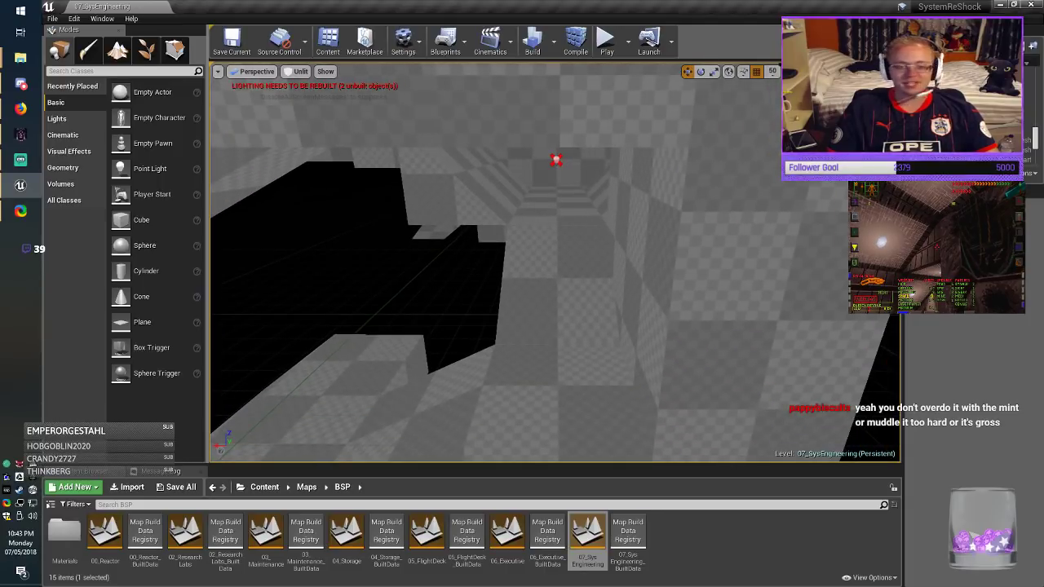
right_drag(428, 287, 398, 288)
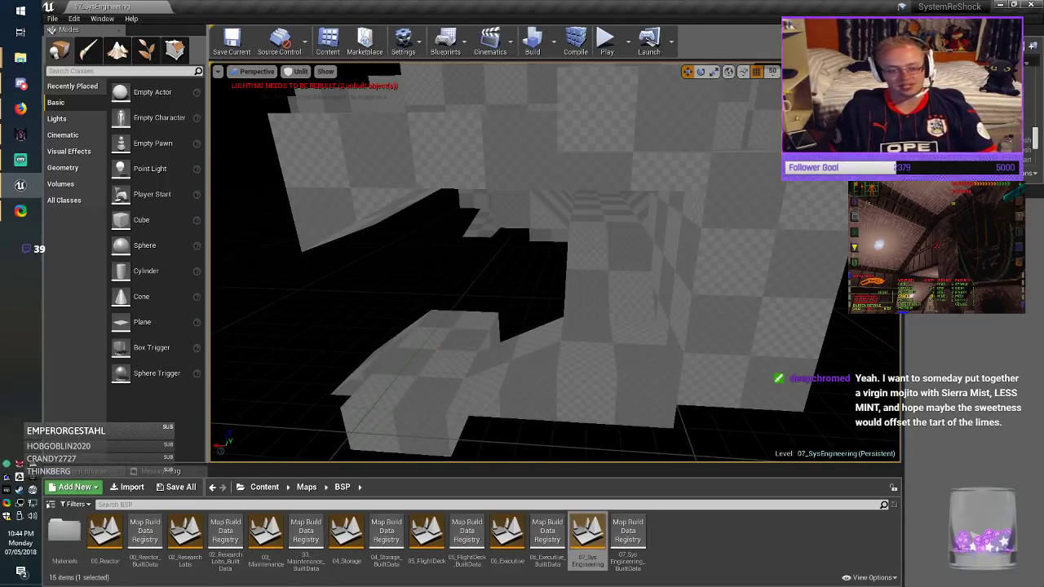
right_drag(554, 262, 550, 263)
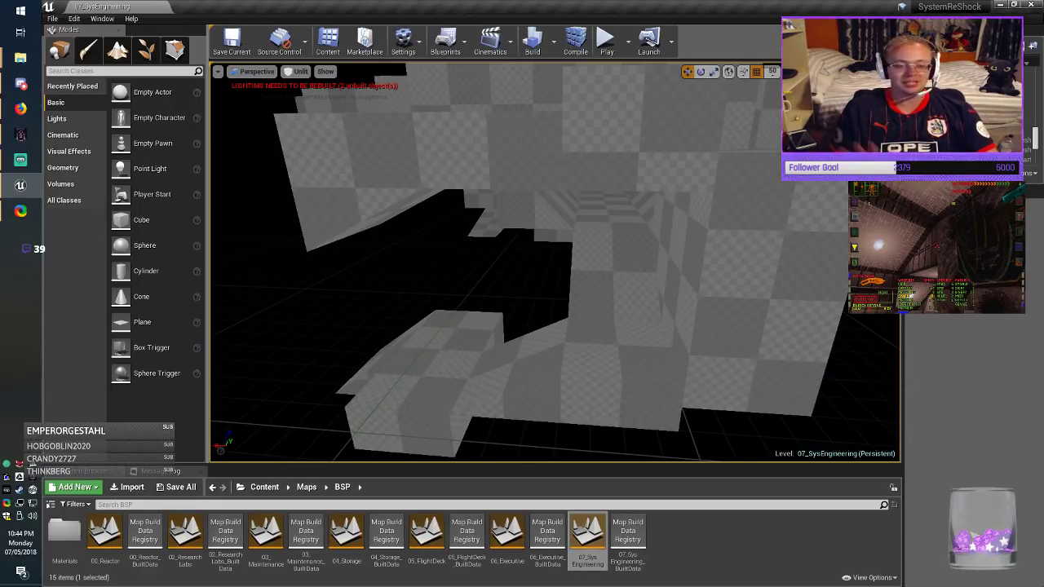
middle_drag(555, 263, 562, 264)
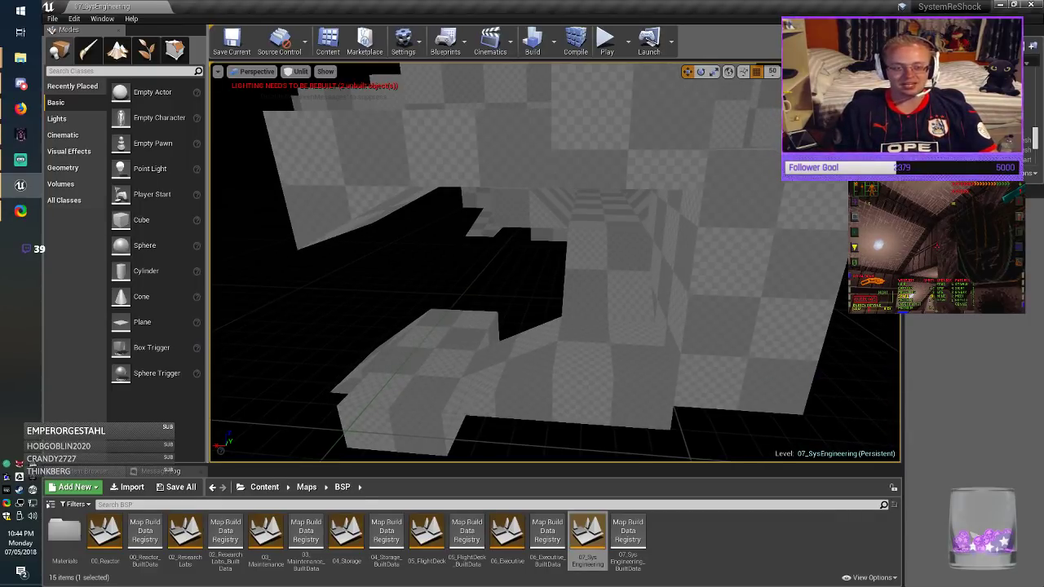
right_drag(554, 263, 556, 274)
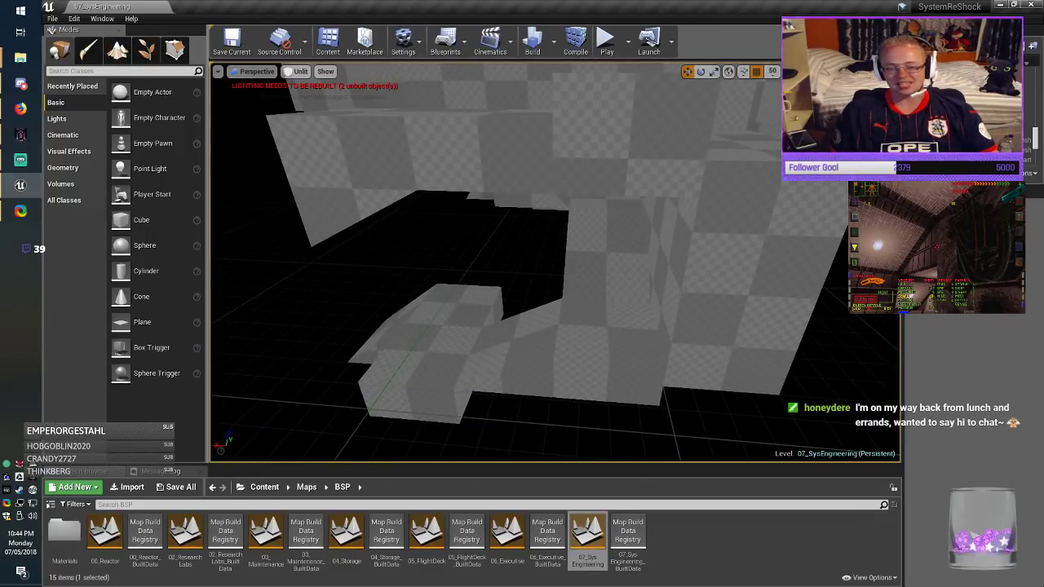
mouse_move(555, 263)
right_down()
mouse_move(562, 250)
mouse_move(550, 265)
right_up()
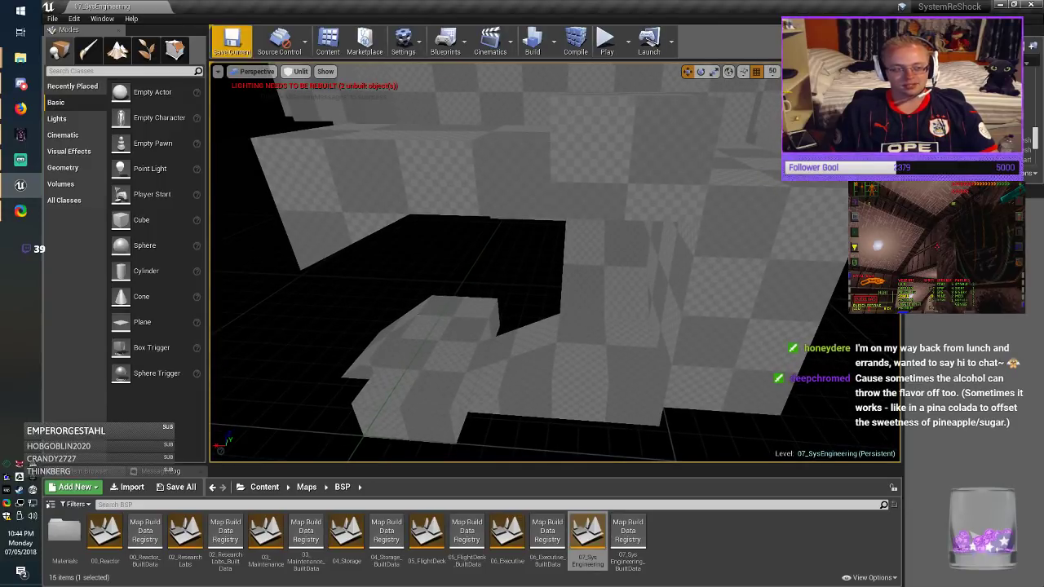
Step: Save the 07_SysEngineering level
click(230, 43)
right_drag(555, 262, 582, 305)
key(a)
right_click(566, 278)
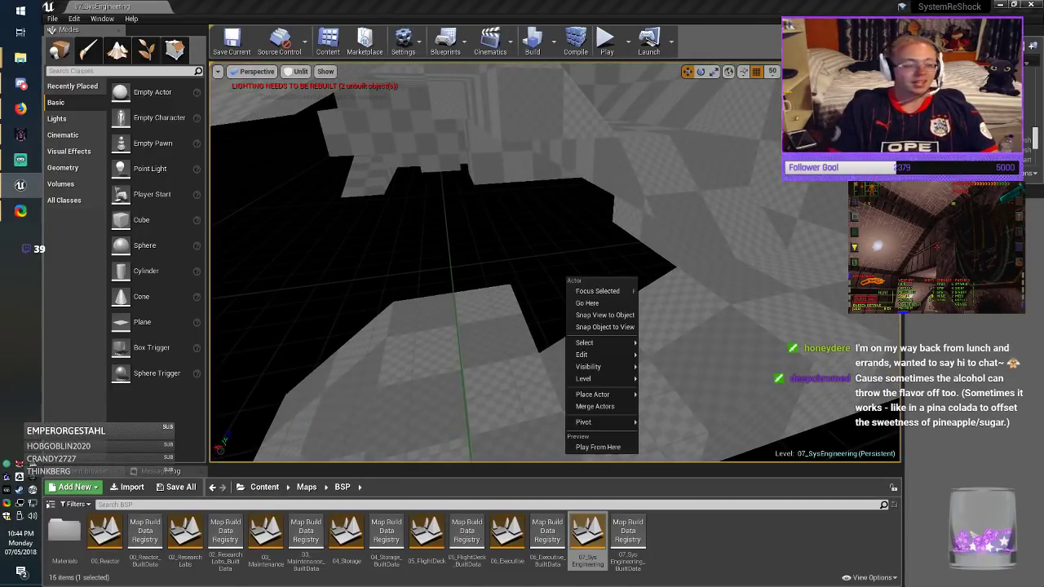
right_drag(566, 278, 562, 282)
key(s)
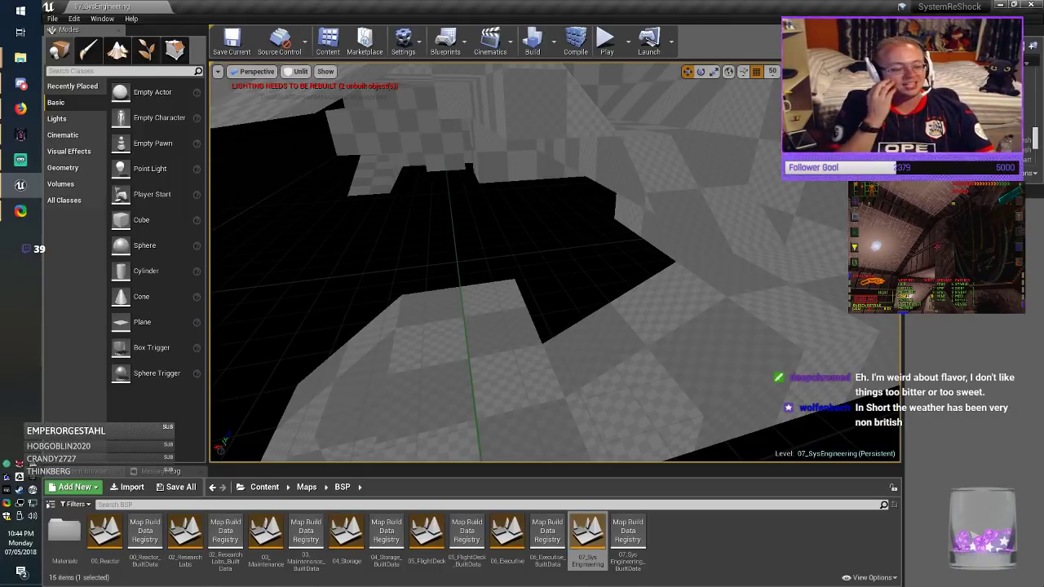
Step: Duplicate the tall 400-high wall brush toward the open gap and lower the copy
right_drag(734, 200, 796, 176)
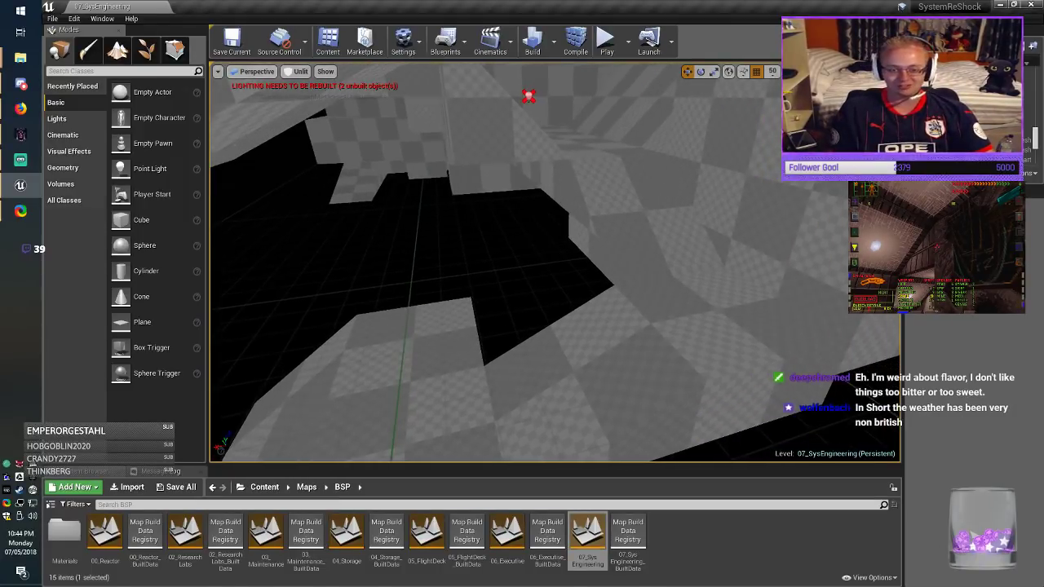
click(738, 196)
right_drag(738, 195, 811, 152)
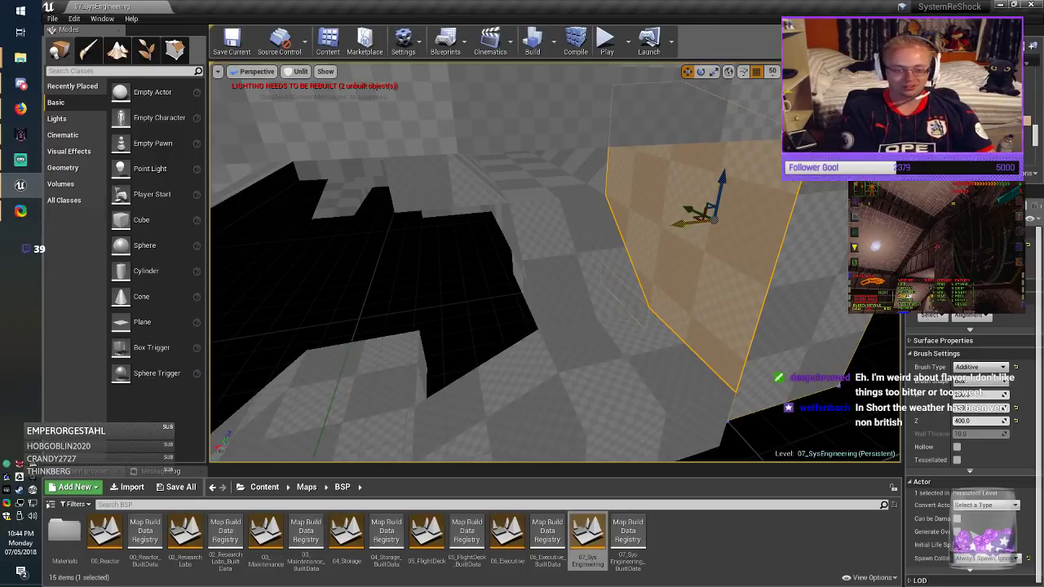
mouse_move(666, 232)
alt+mouse_down()
mouse_move(317, 287)
mouse_move(423, 274)
alt+mouse_up()
mouse_move(423, 274)
right_down()
mouse_move(358, 314)
mouse_move(456, 293)
mouse_move(384, 289)
mouse_move(404, 277)
mouse_move(359, 221)
mouse_move(398, 228)
mouse_move(387, 214)
right_up()
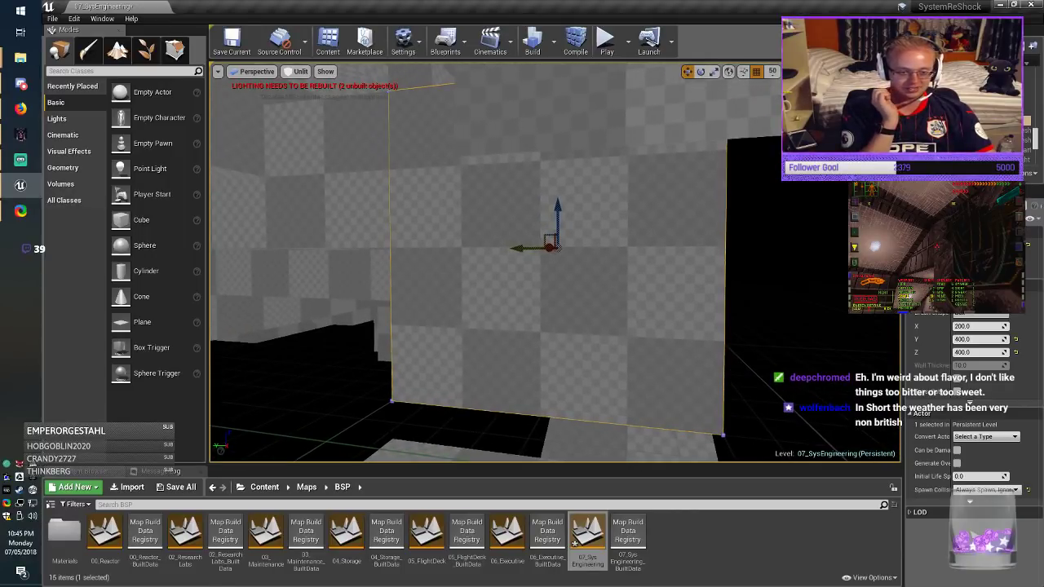
drag(556, 204, 556, 237)
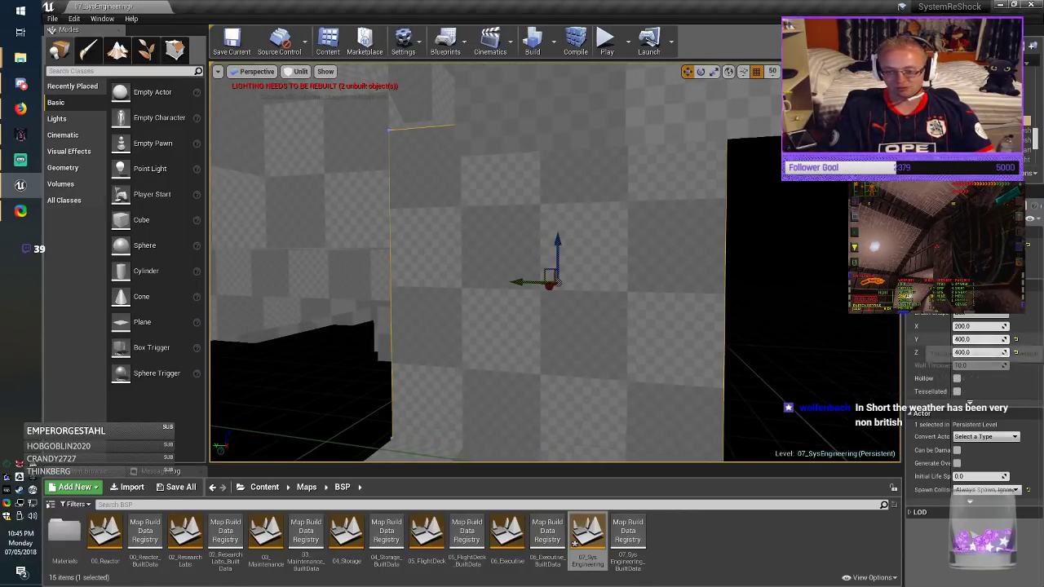
Step: Set the copied wall brush's Y size to 200 and shift it along the Y axis against the adjoining wall
click(971, 339)
key(Return)
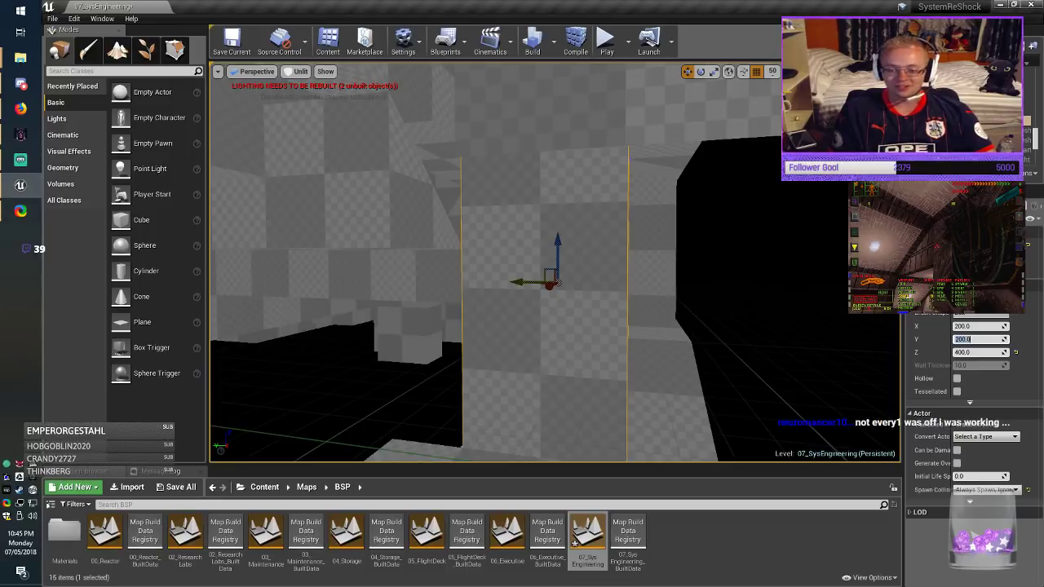
mouse_move(539, 269)
right_down()
mouse_move(600, 265)
mouse_move(542, 318)
right_up()
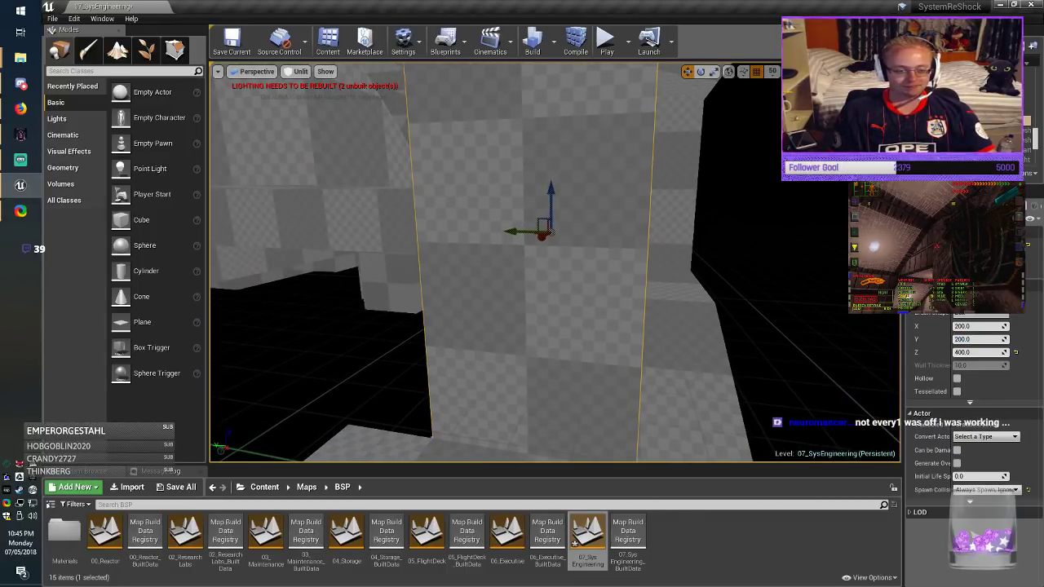
drag(522, 233, 432, 230)
key(Escape)
Step: Select the narrowed wall brush and set its Z size to 500 to close the opening above it
mouse_move(456, 261)
right_down()
mouse_move(652, 269)
mouse_move(754, 318)
right_up()
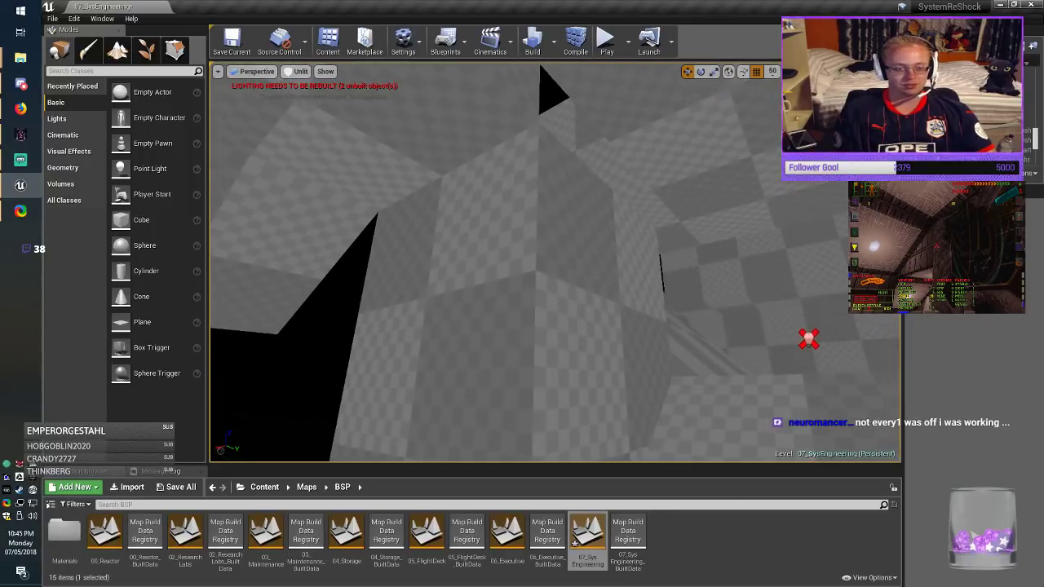
mouse_move(555, 265)
right_down()
mouse_move(550, 224)
mouse_move(583, 212)
mouse_move(562, 221)
mouse_move(575, 208)
right_up()
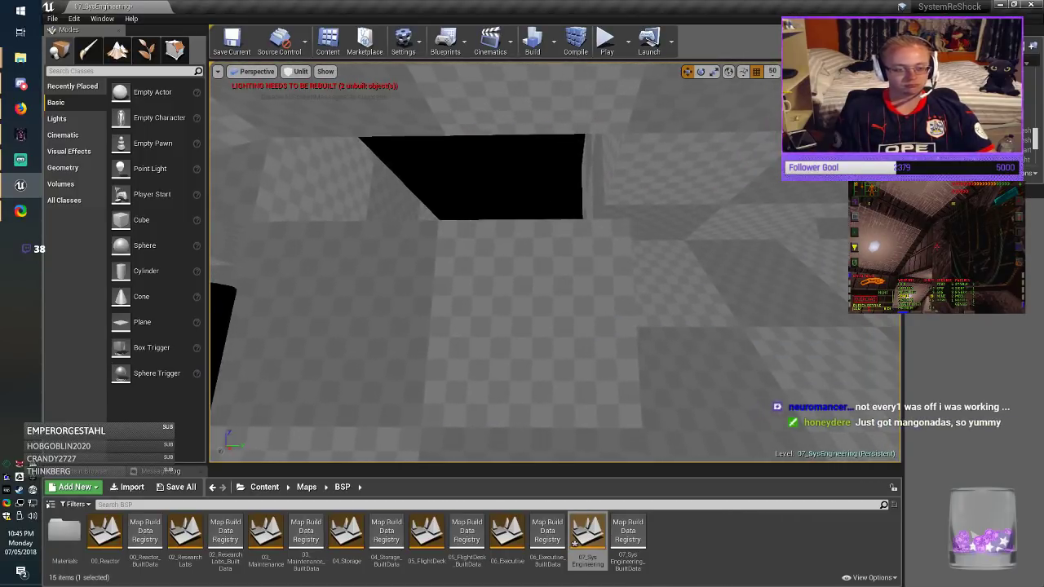
click(534, 265)
right_drag(534, 265, 644, 278)
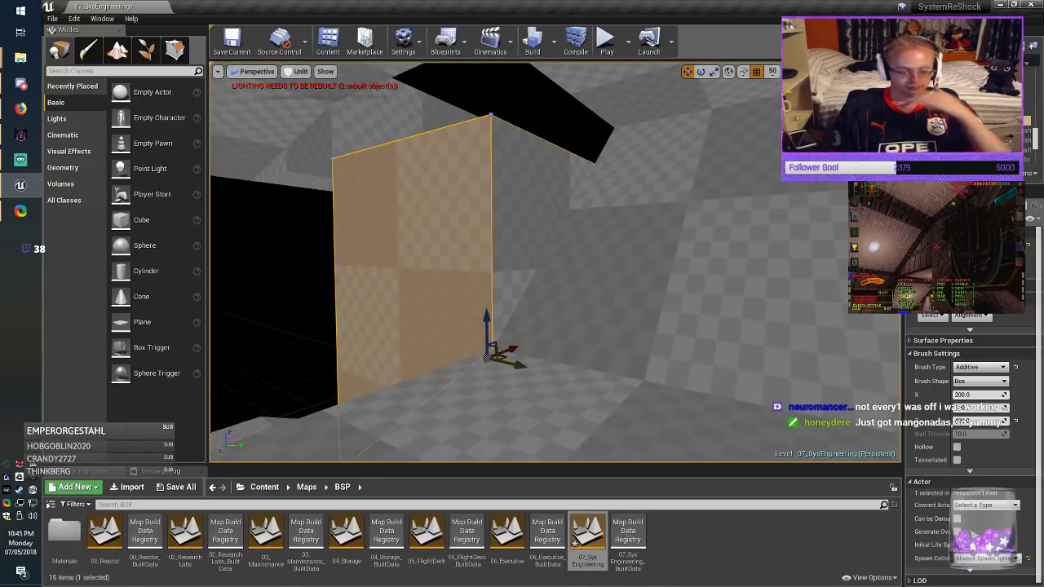
right_drag(555, 265, 530, 245)
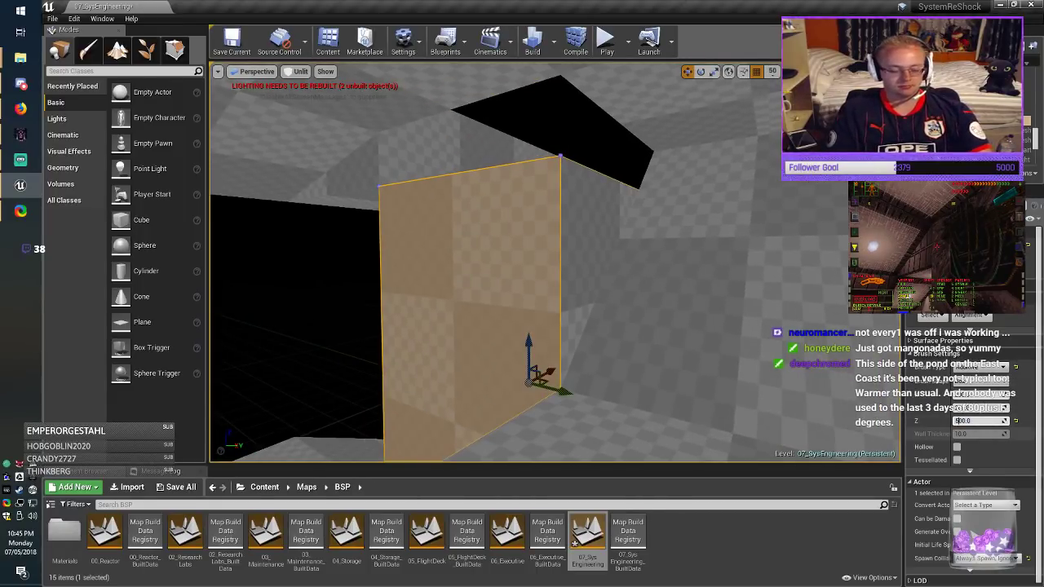
key(Return)
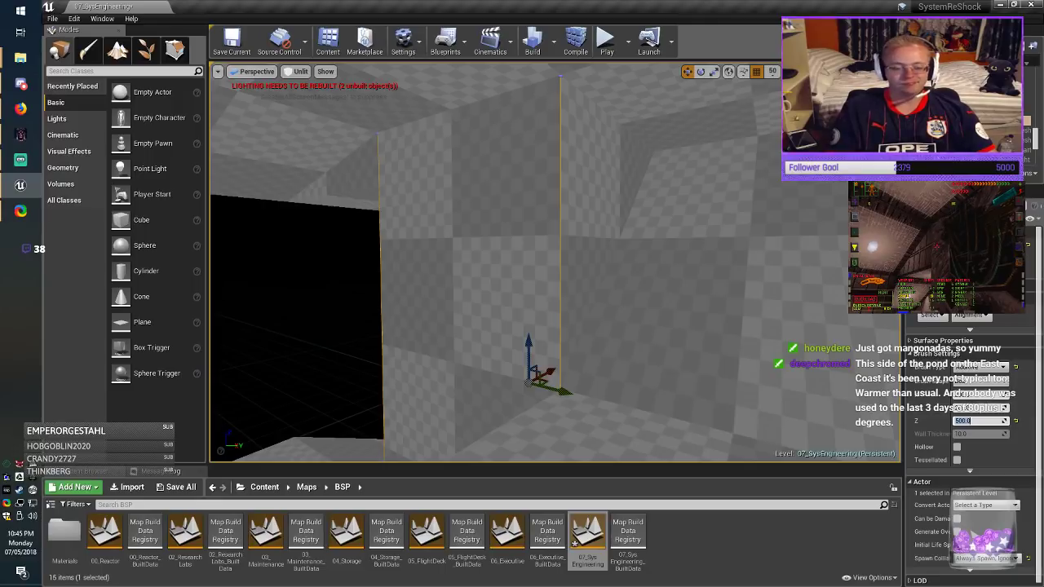
Step: Deselect the wall brush and save the 07_SysEngineering level
mouse_move(555, 270)
right_down()
mouse_move(513, 282)
mouse_move(571, 294)
mouse_move(555, 253)
mouse_move(506, 269)
mouse_move(570, 269)
mouse_move(554, 273)
right_up()
key(Escape)
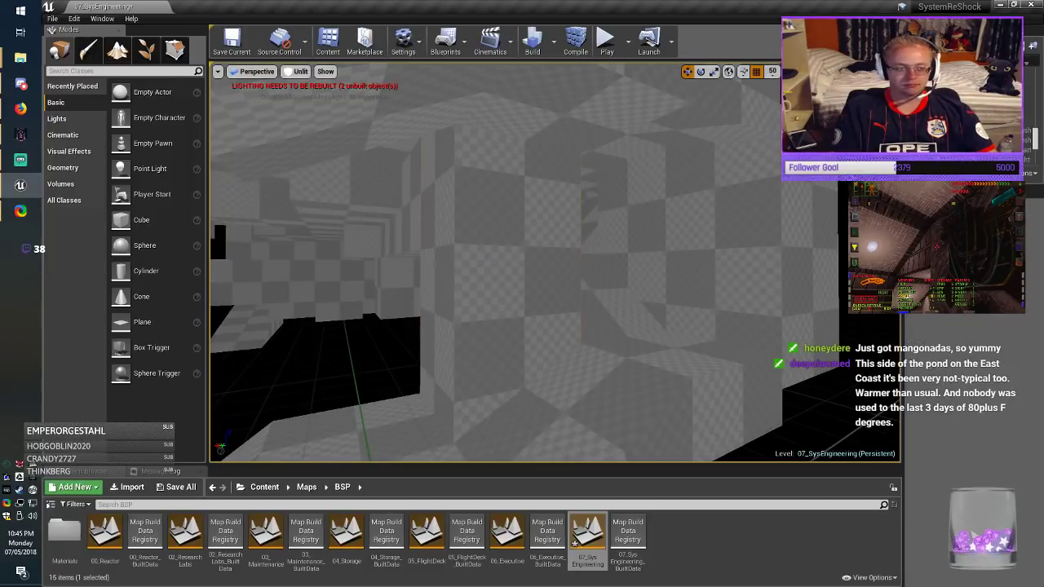
click(231, 41)
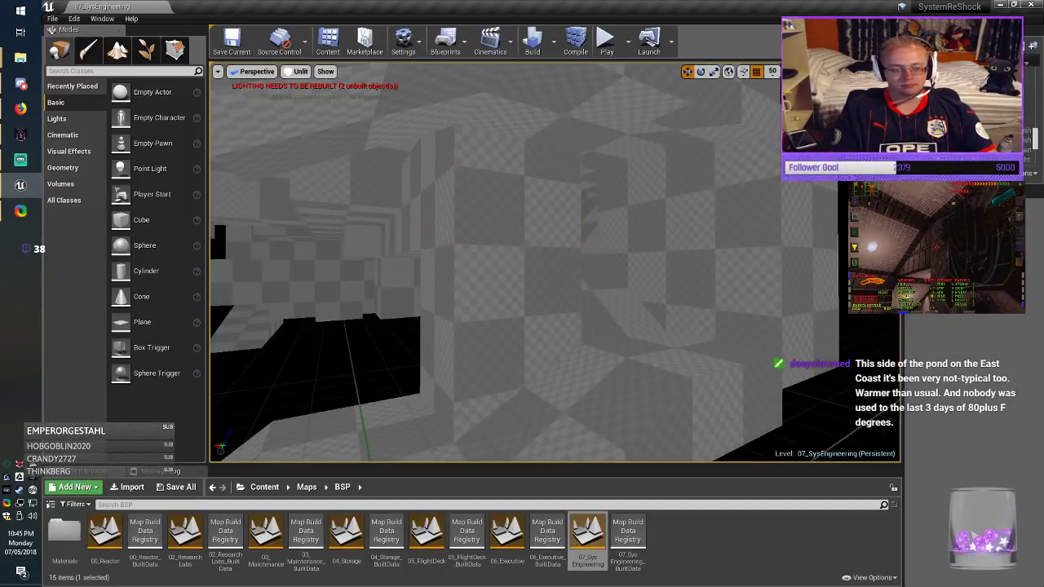
mouse_move(554, 265)
right_down()
mouse_move(520, 287)
mouse_move(567, 265)
mouse_move(545, 260)
right_up()
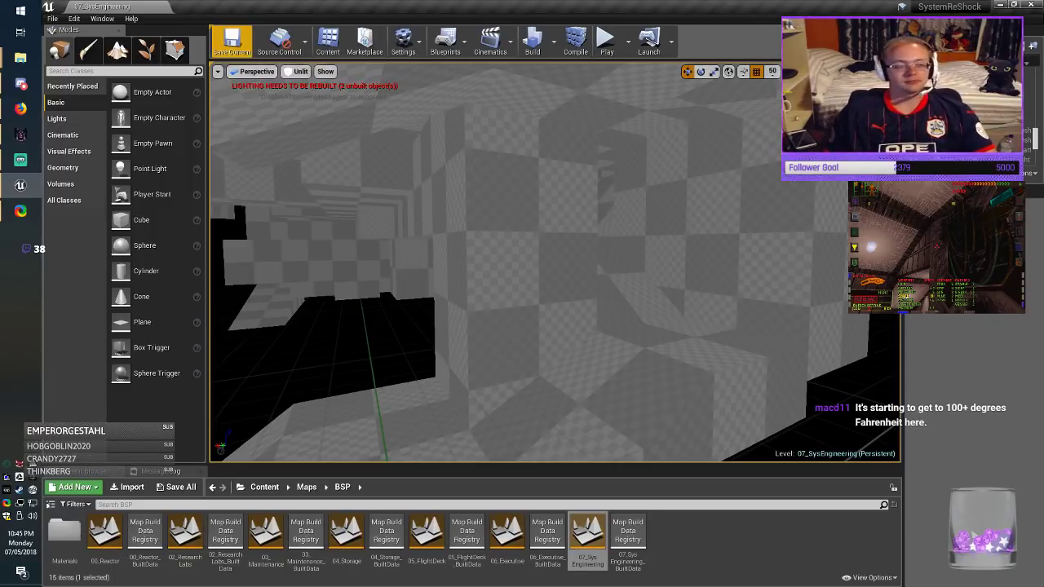
click(231, 42)
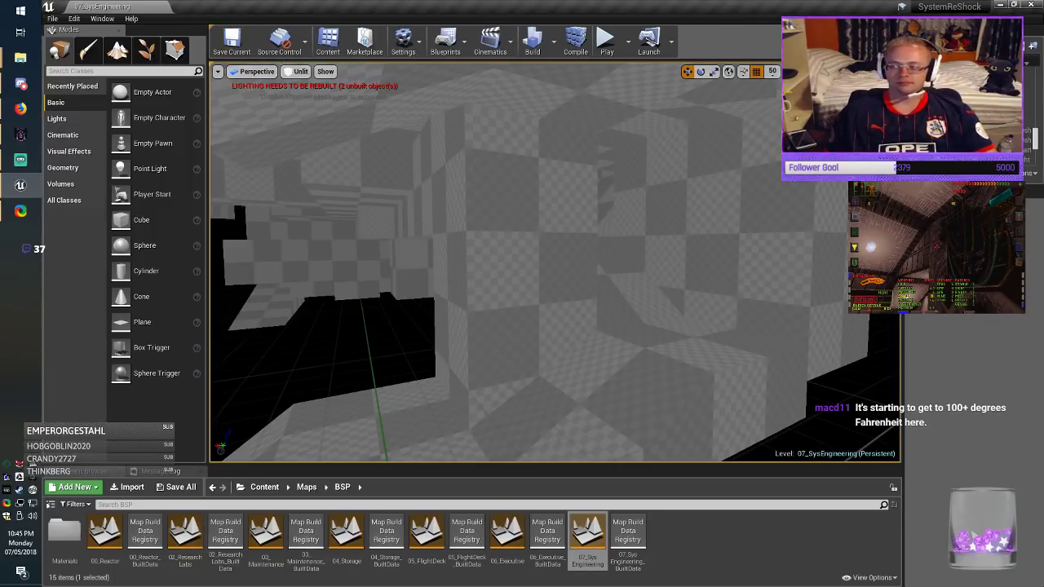
right_drag(555, 263, 564, 258)
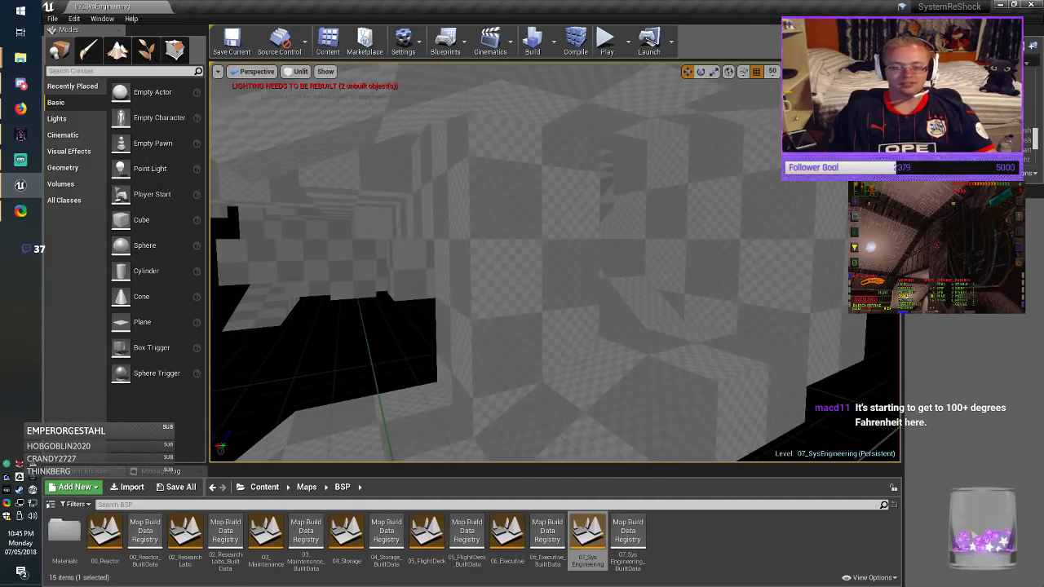
click(232, 41)
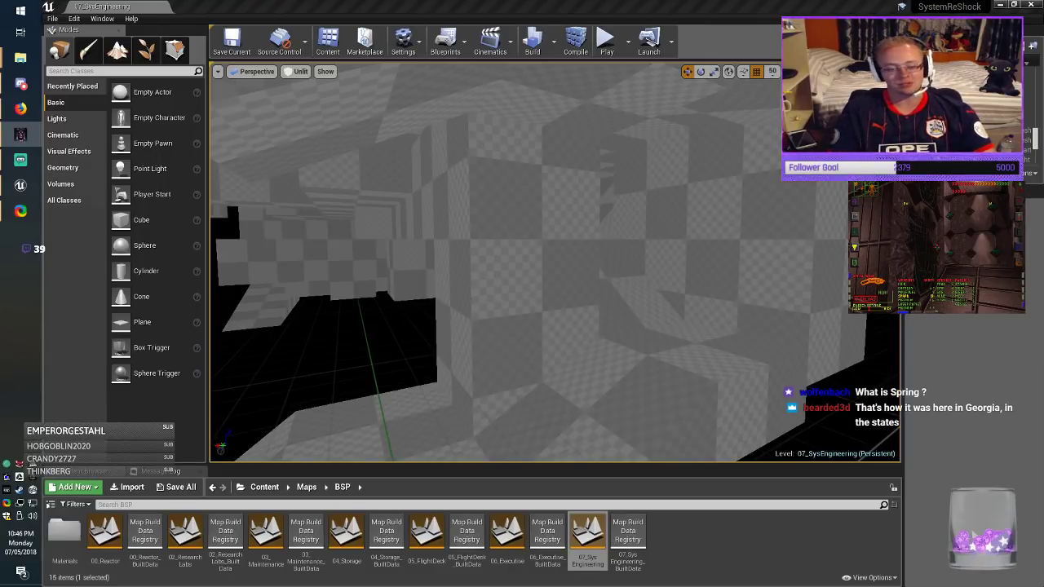
middle_drag(555, 263, 566, 255)
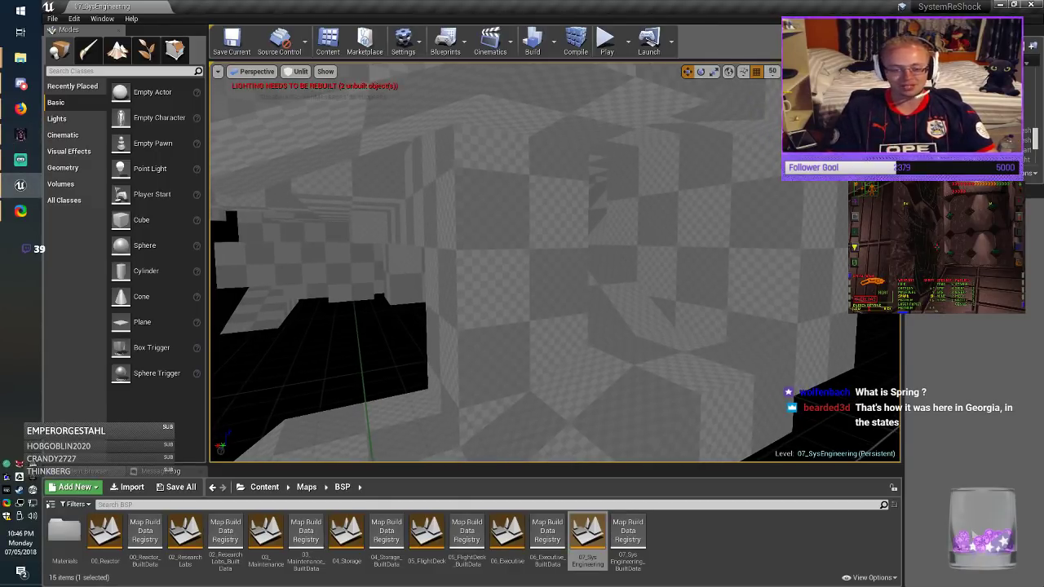
right_drag(555, 262, 548, 258)
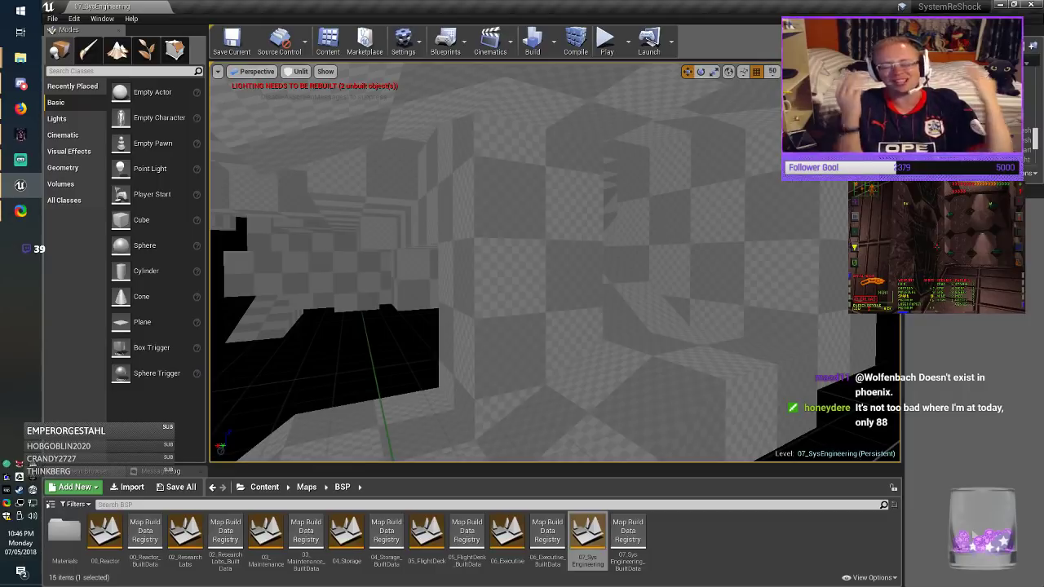
right_drag(555, 261, 546, 286)
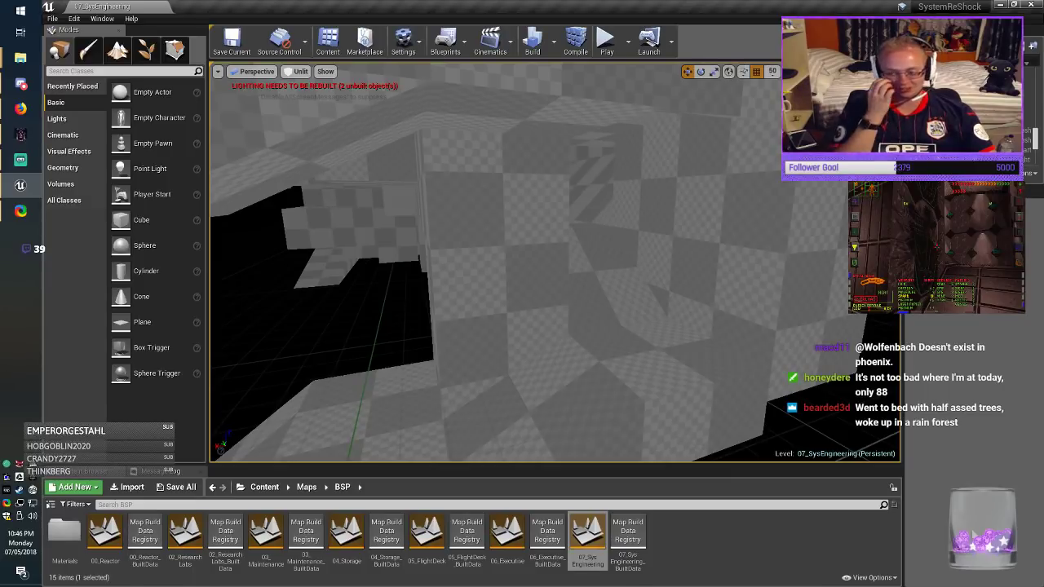
Step: Check the System Shock reference, then duplicate the 500-high wall brush along the Y axis to the far side of the opening
key(alt+Tab)
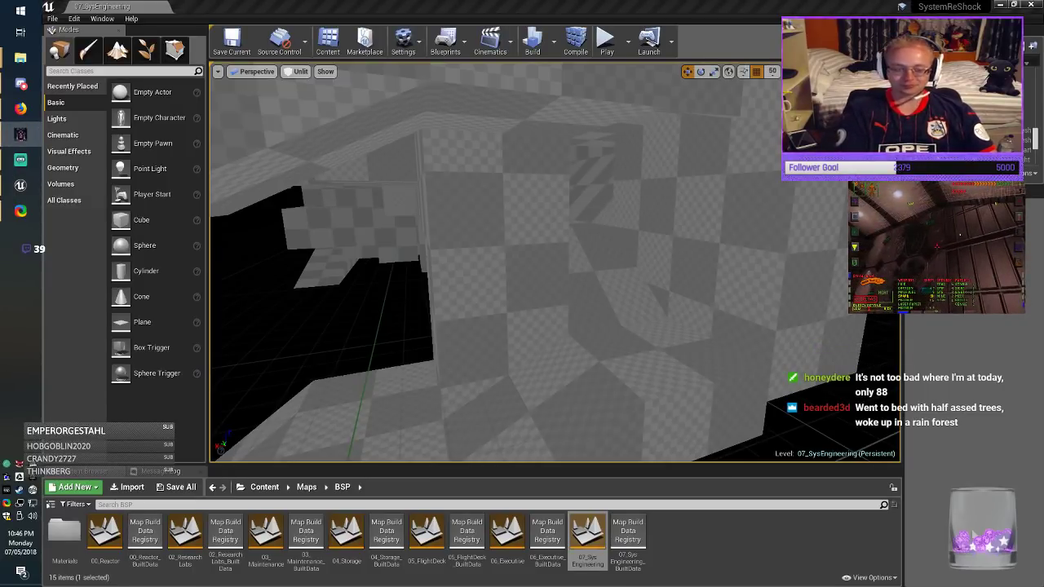
key(alt+Tab)
right_drag(547, 285, 702, 285)
click(530, 277)
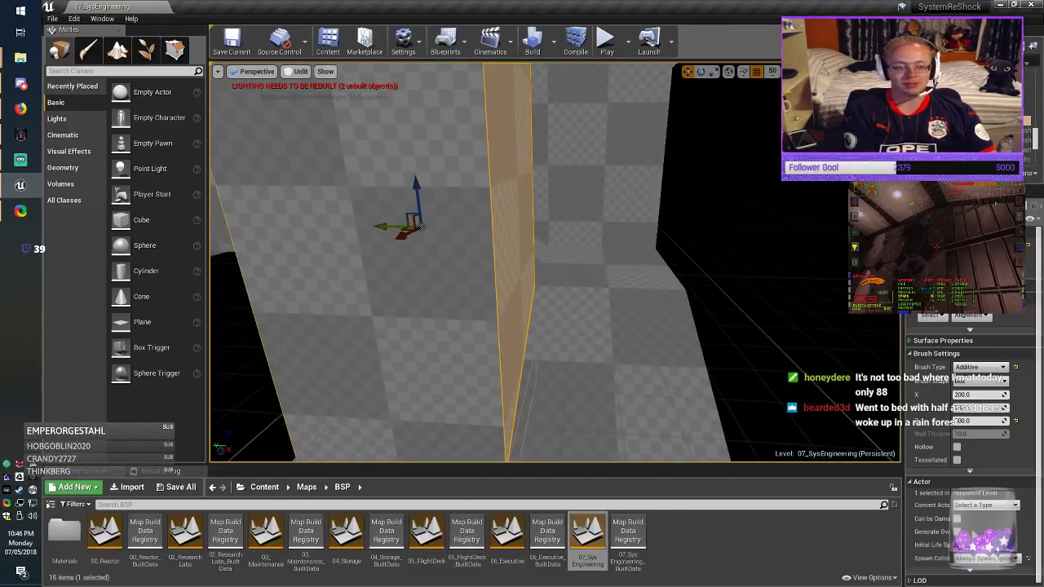
alt+drag(388, 227, 819, 273)
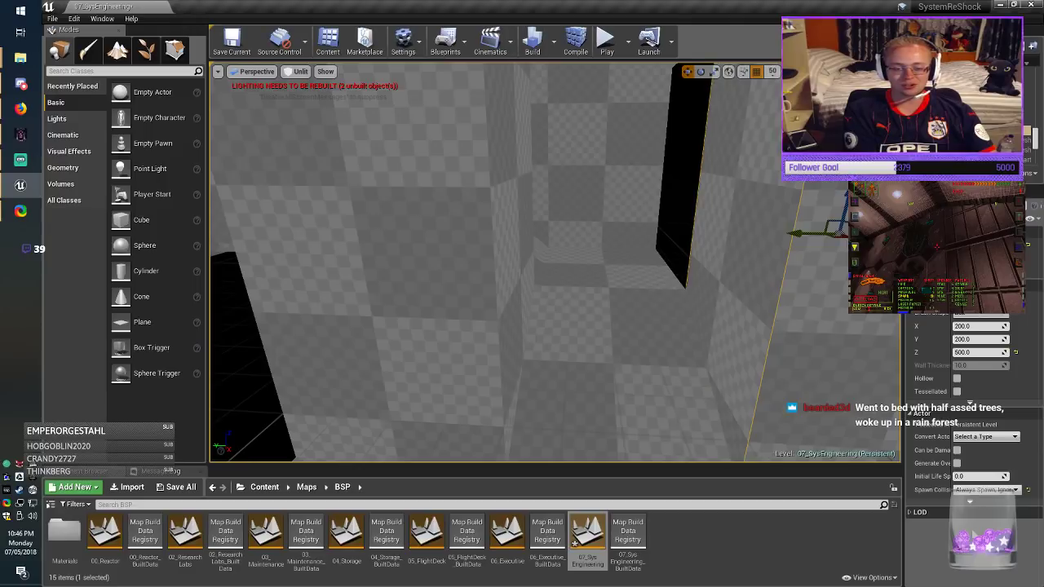
right_drag(820, 273, 861, 287)
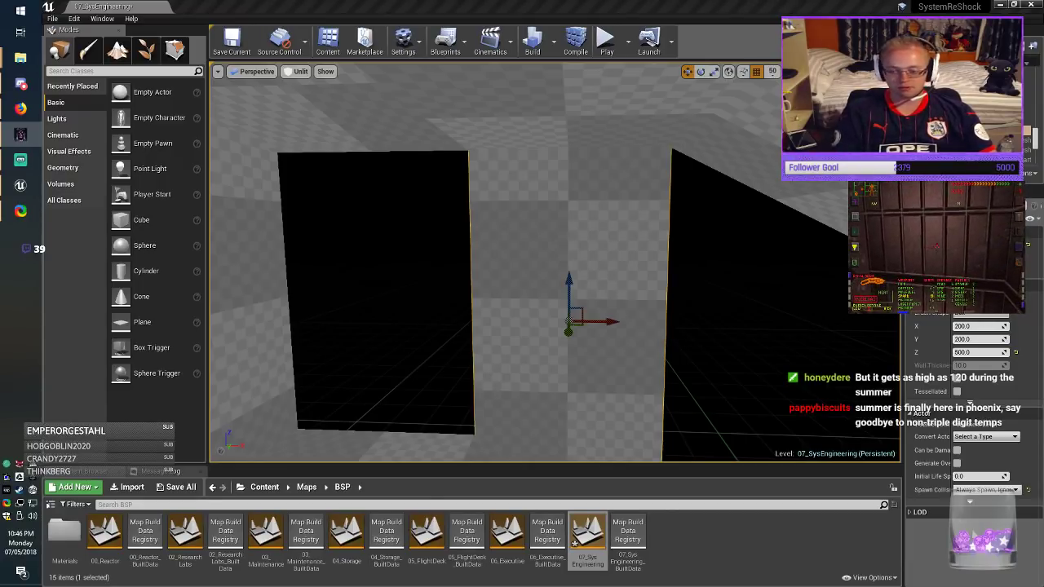
Step: Set the copied wall brush's X size to 600 to close the gaps beside it and save the level
key(alt+Tab)
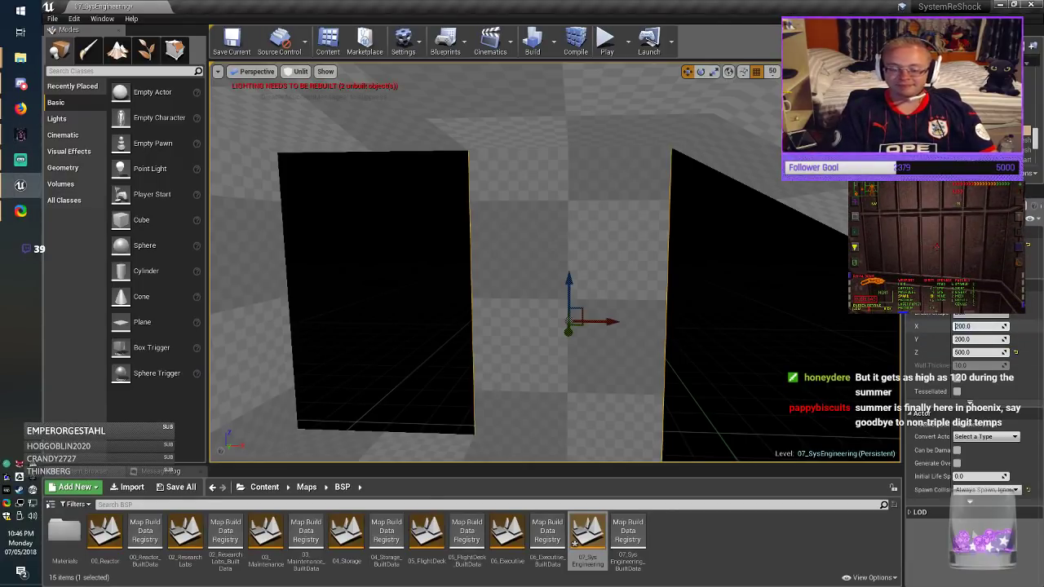
text(6)
key(Return)
mouse_move(555, 261)
right_down()
mouse_move(489, 281)
mouse_move(342, 294)
mouse_move(440, 286)
mouse_move(505, 326)
mouse_move(481, 367)
mouse_move(636, 310)
mouse_move(448, 302)
right_up()
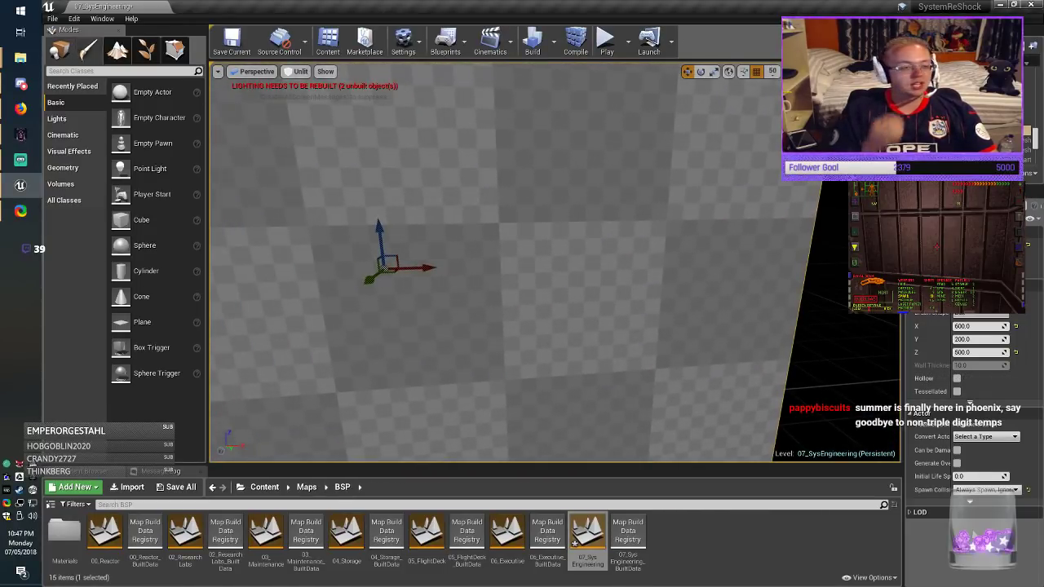
click(229, 44)
key(Escape)
Step: Thin the 600-long wall brush to a Y size of 100, realigned along the Y axis, and save the level
mouse_move(555, 269)
right_down()
mouse_move(343, 269)
mouse_move(351, 294)
mouse_move(261, 273)
right_up()
click(547, 282)
right_drag(547, 282, 342, 277)
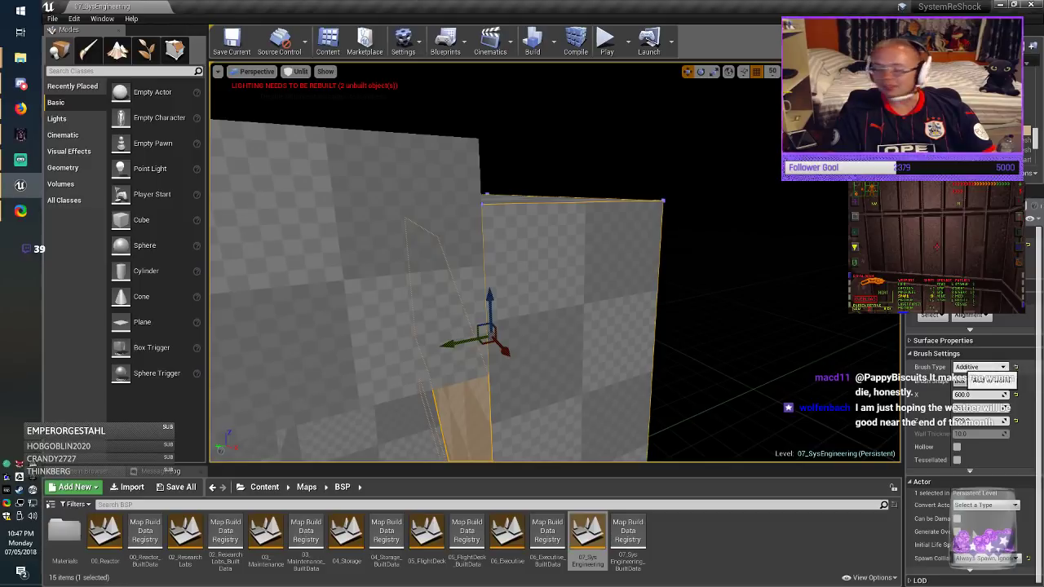
key(f)
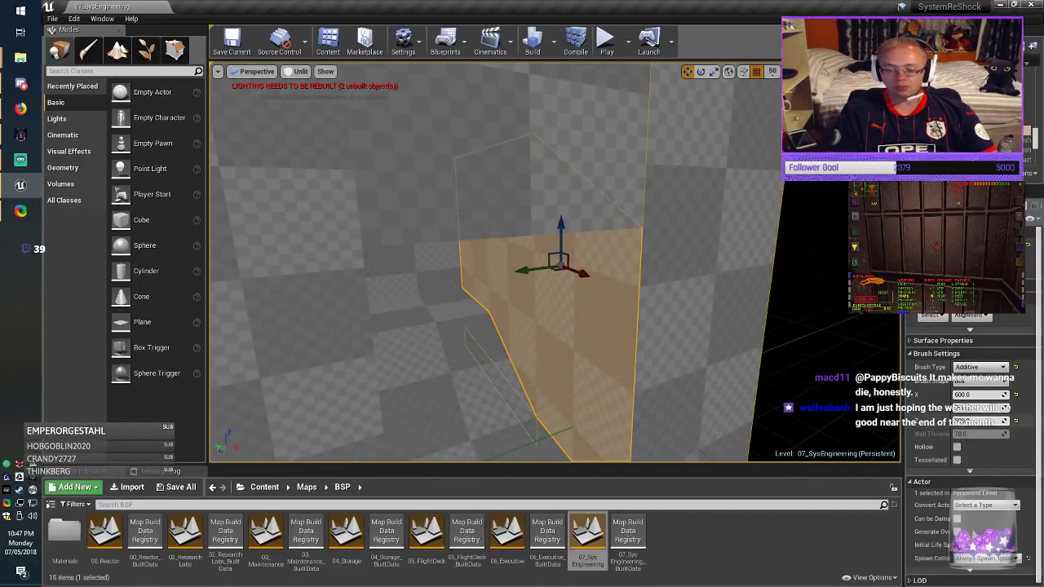
key(Return)
drag(527, 270, 500, 272)
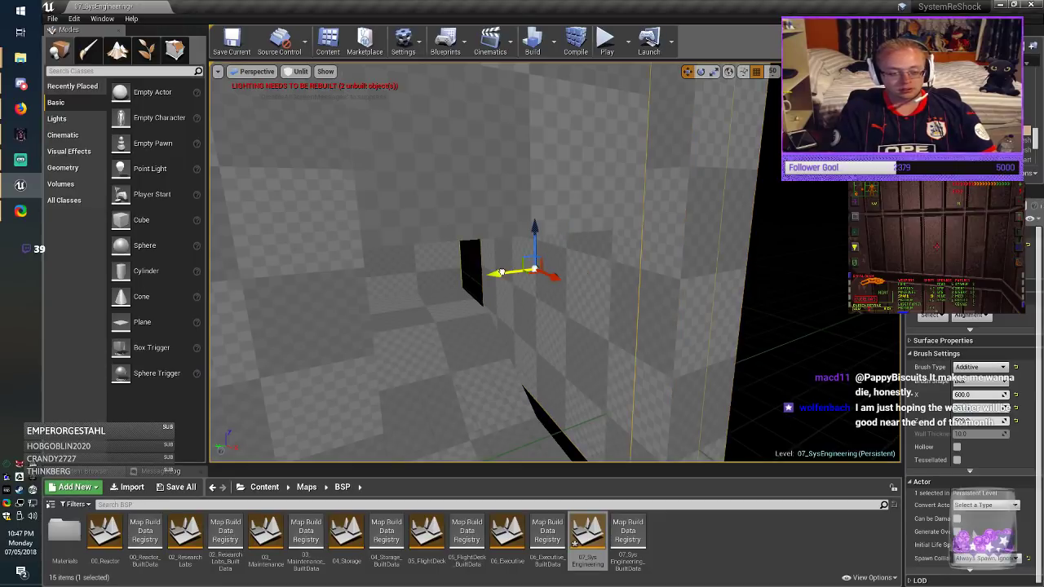
key(Escape)
click(231, 41)
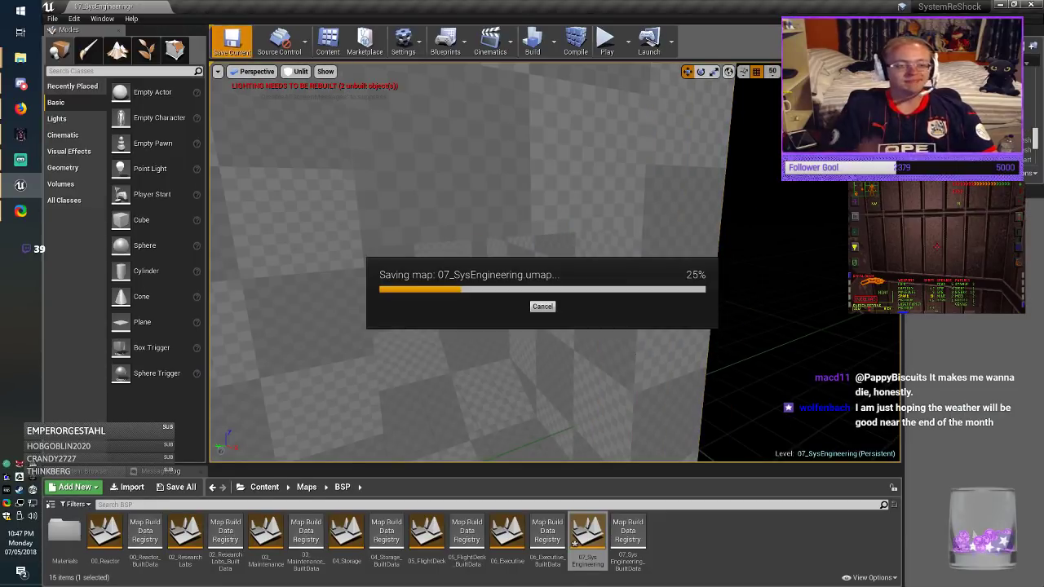
Step: Duplicate the 100-high sloped ceiling brush horizontally, lowering the copy into the adjoining open area, and save the level
right_drag(473, 261, 354, 262)
right_drag(554, 261, 466, 196)
key(alt+Tab)
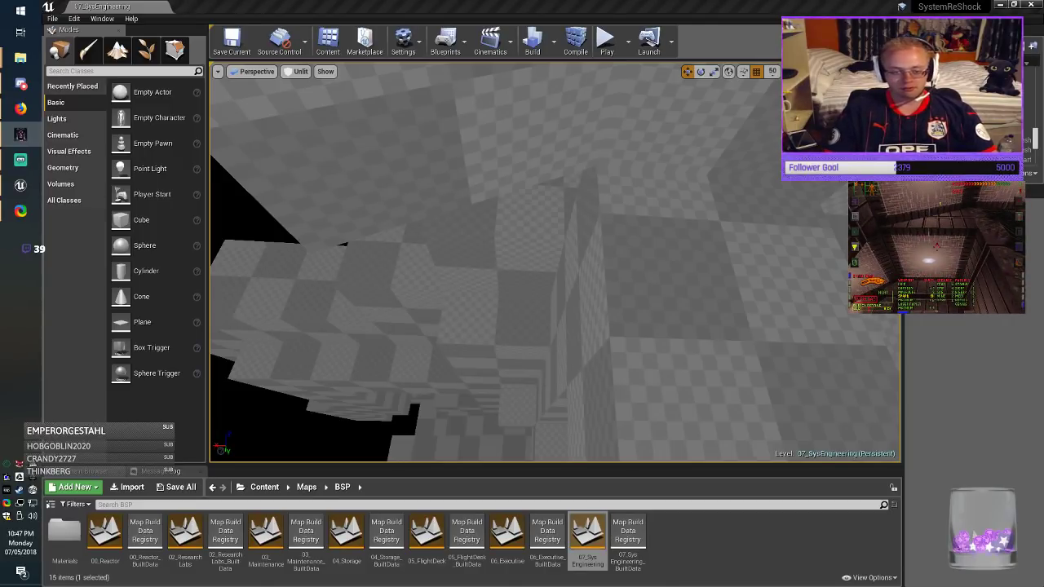
key(alt+Tab)
mouse_move(710, 187)
right_down()
mouse_move(703, 163)
mouse_move(799, 159)
mouse_move(848, 204)
mouse_move(711, 98)
mouse_move(702, 105)
right_up()
click(718, 171)
alt+drag(651, 337, 316, 411)
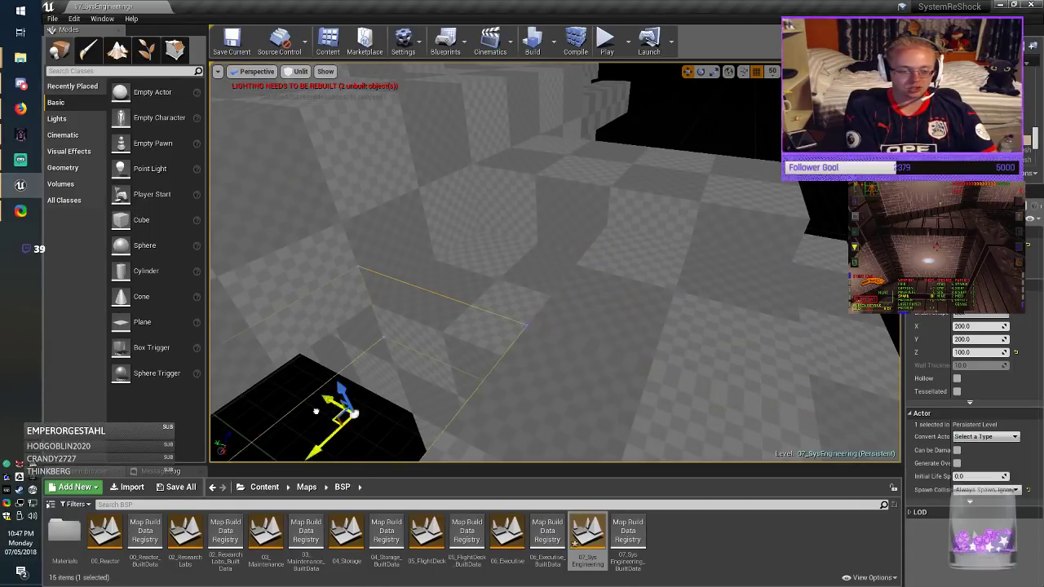
mouse_move(338, 406)
right_down()
mouse_move(244, 432)
mouse_move(147, 441)
mouse_move(163, 391)
mouse_move(200, 430)
right_up()
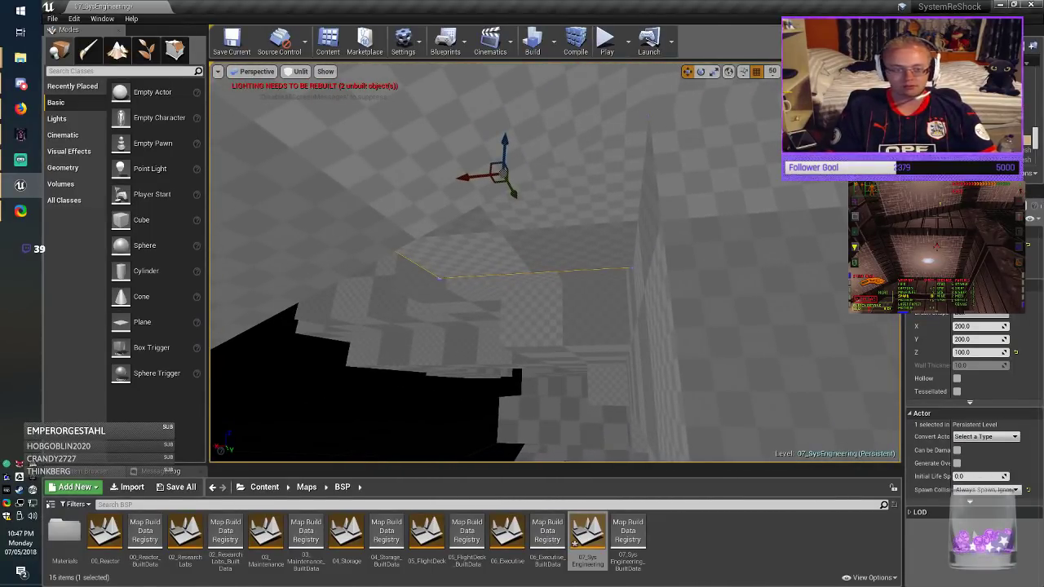
drag(497, 235, 498, 234)
right_drag(497, 234, 408, 217)
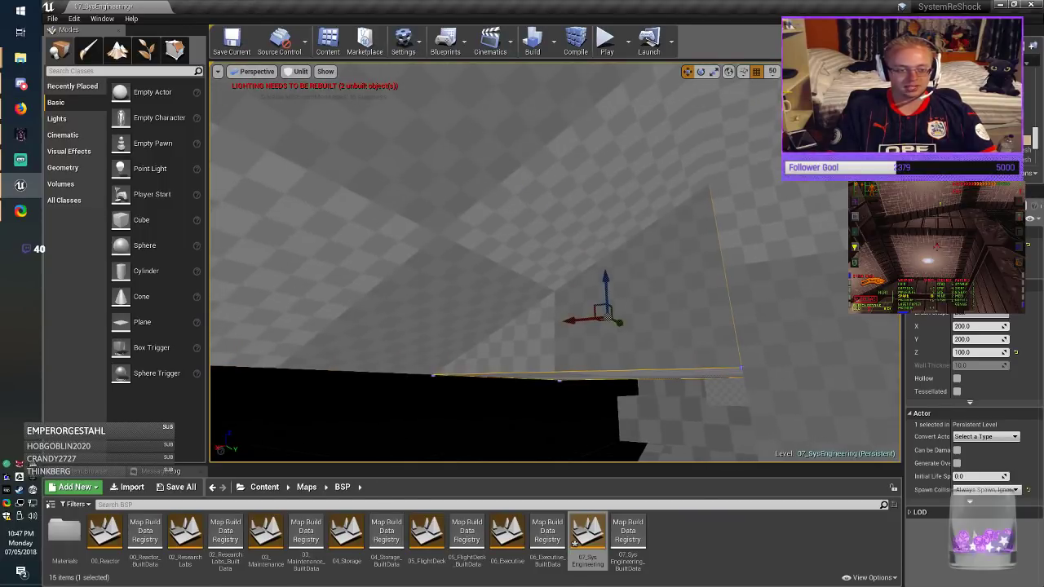
key(Escape)
click(235, 45)
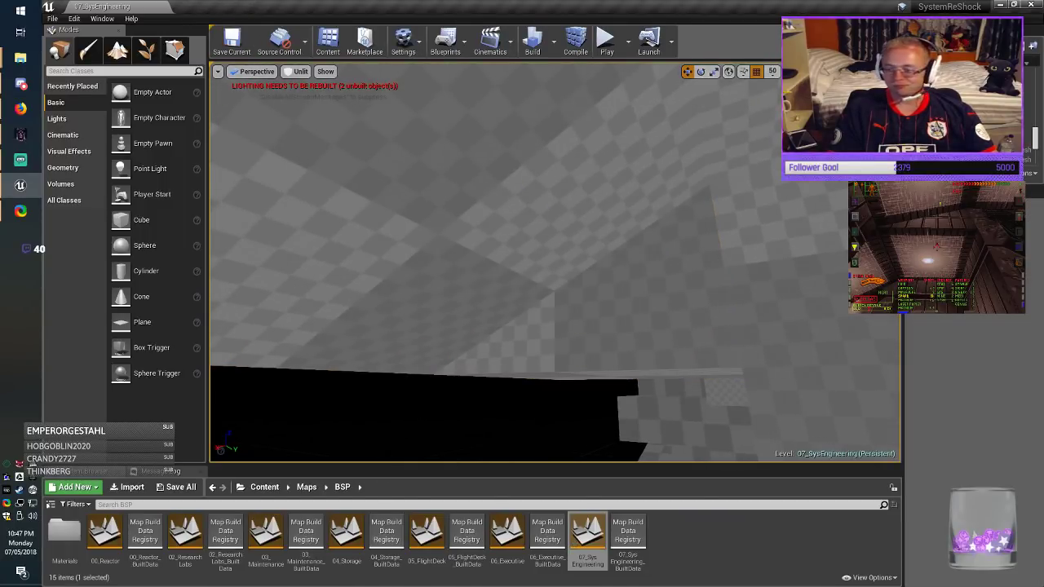
Step: Duplicate the sloped ceiling brush at the open edge horizontally outward and lower the copy into line with its neighbours
key(alt+Tab)
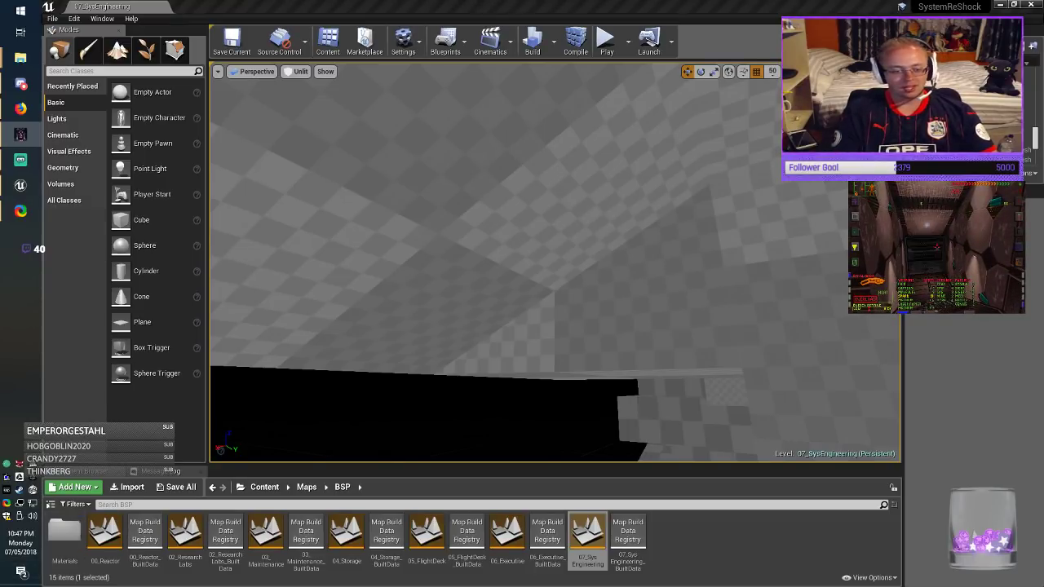
click(456, 220)
mouse_move(457, 220)
right_down()
mouse_move(433, 281)
mouse_move(514, 200)
mouse_move(432, 204)
mouse_move(506, 245)
mouse_move(445, 216)
mouse_move(448, 176)
right_up()
key(alt+Tab)
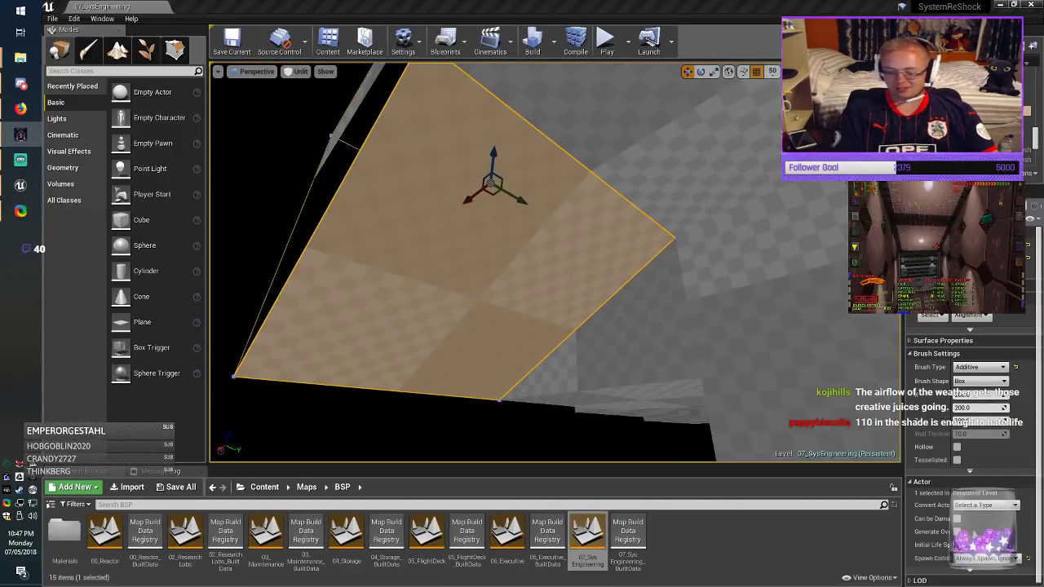
key(alt+Tab)
mouse_move(492, 245)
right_down()
mouse_move(473, 257)
mouse_move(555, 298)
mouse_move(571, 294)
mouse_move(636, 335)
mouse_move(693, 400)
right_up()
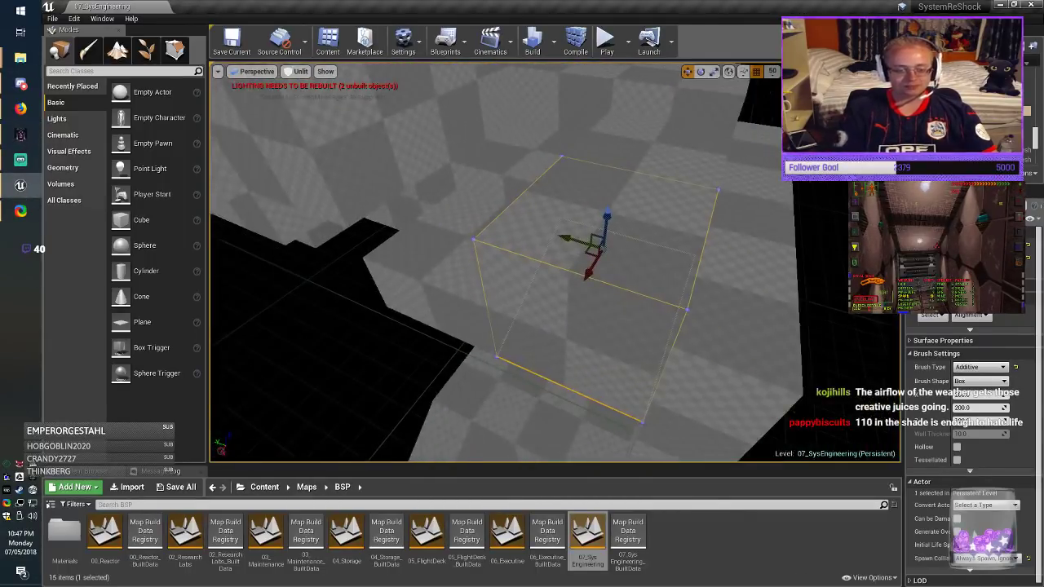
alt+drag(571, 261, 319, 306)
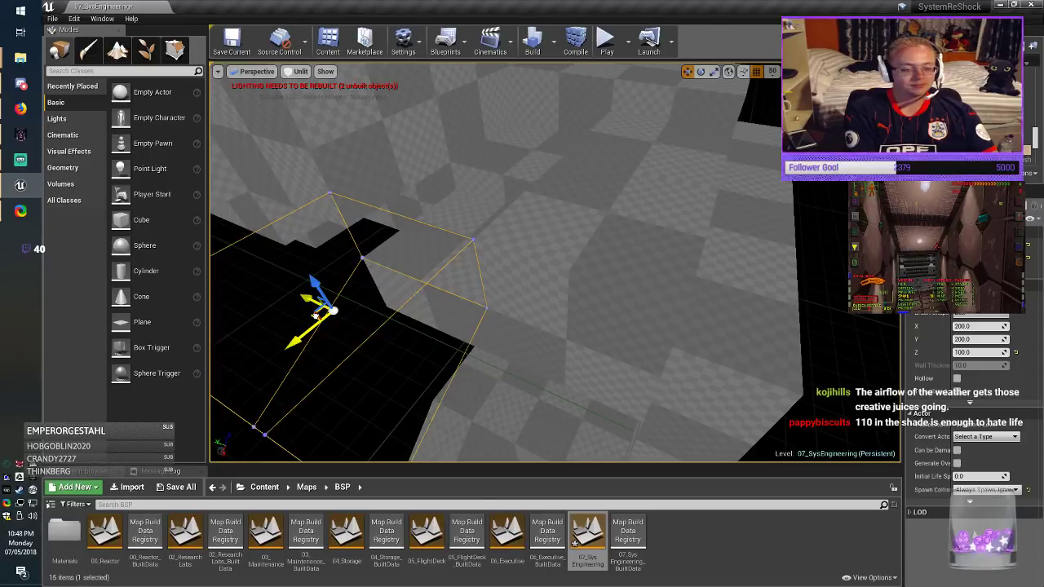
mouse_move(319, 305)
right_down()
mouse_move(367, 220)
mouse_move(456, 212)
mouse_move(359, 163)
mouse_move(399, 191)
right_up()
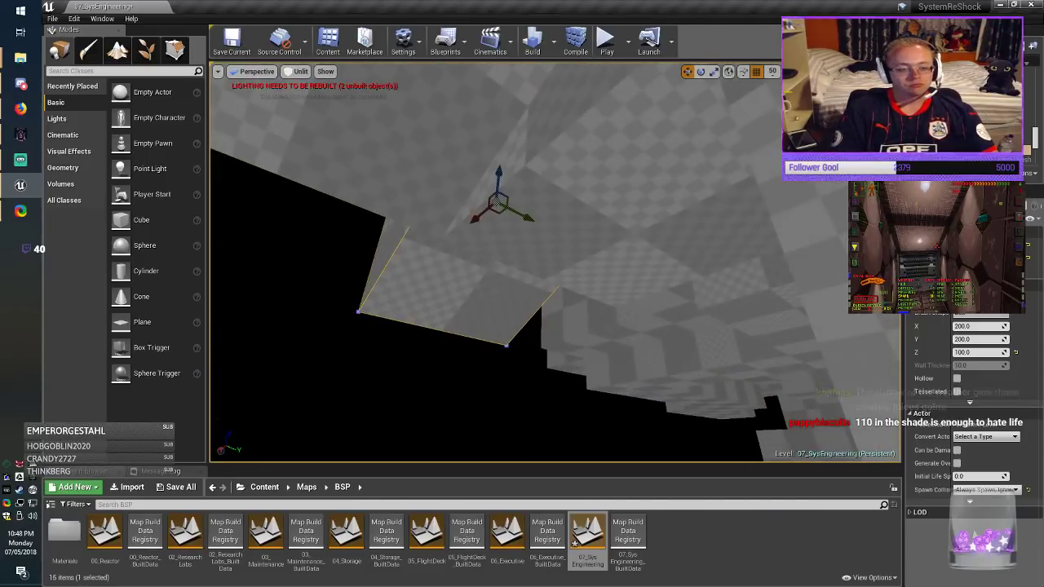
drag(500, 176, 492, 244)
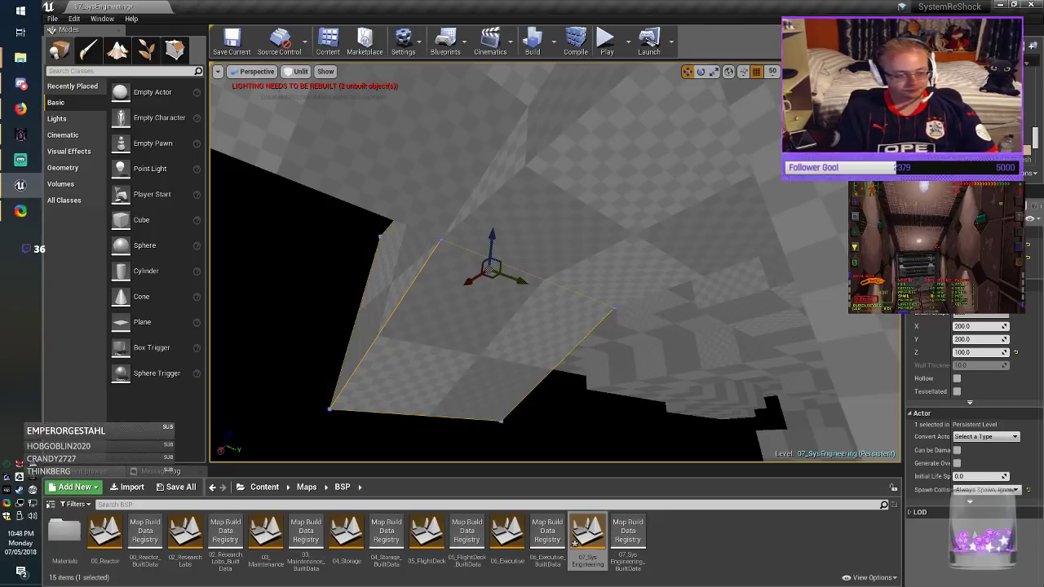
mouse_move(555, 262)
right_down()
mouse_move(507, 306)
mouse_move(532, 322)
mouse_move(510, 313)
right_up()
mouse_move(567, 256)
mouse_down()
mouse_move(436, 318)
mouse_move(432, 380)
mouse_move(443, 342)
mouse_move(580, 254)
mouse_up()
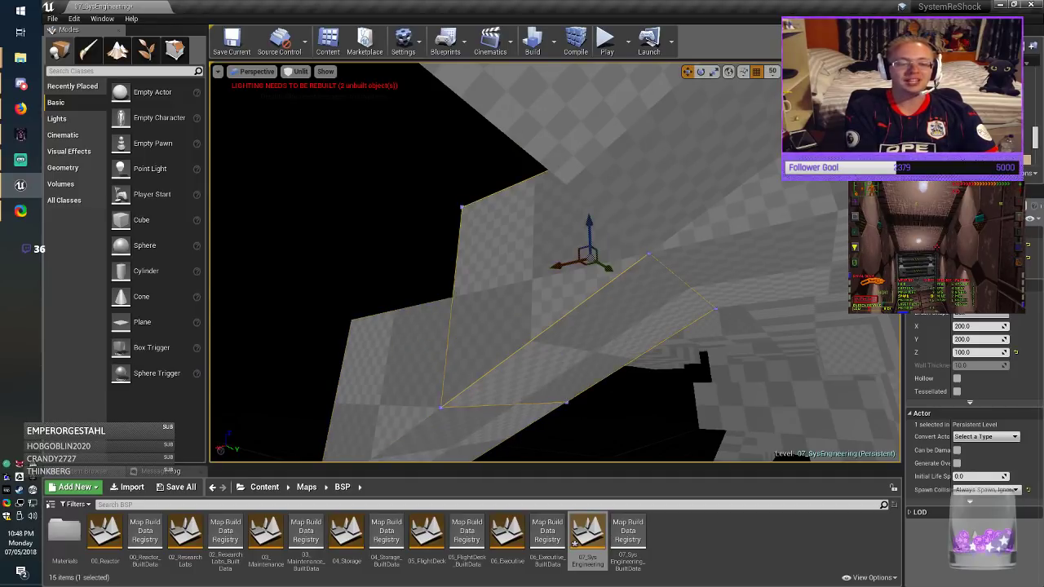
Step: Deselect the copied ceiling brush and save the 07_SysEngineering level
key(Escape)
mouse_move(580, 254)
right_down()
mouse_move(567, 273)
mouse_move(554, 265)
mouse_move(562, 262)
right_up()
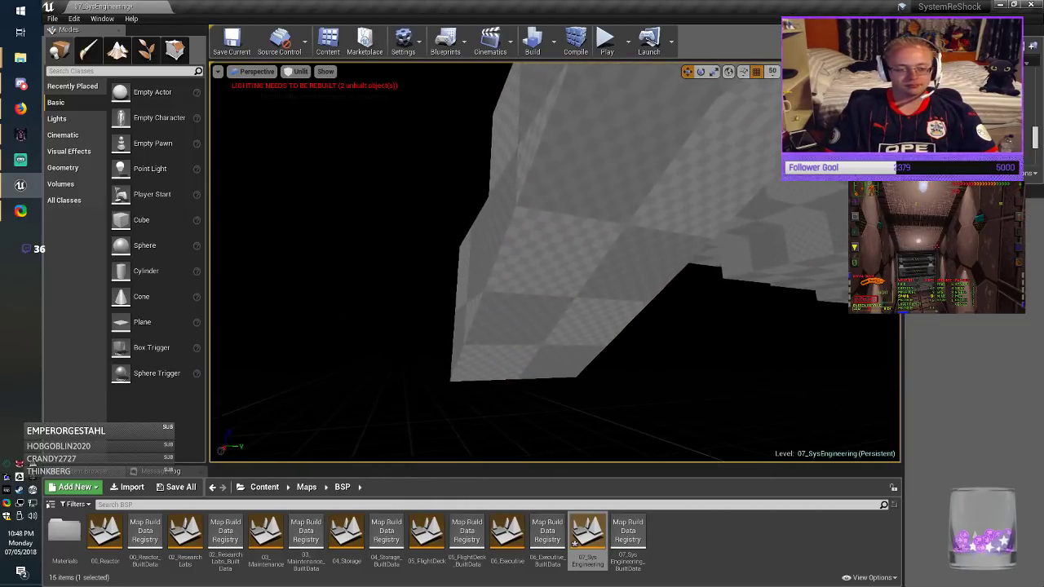
click(232, 42)
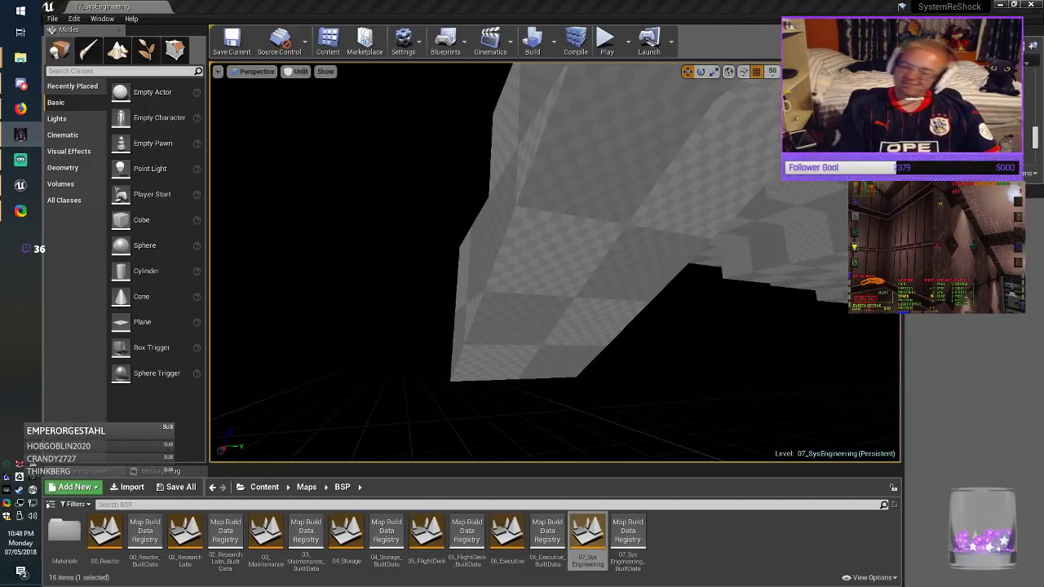
Step: Duplicate the 600 by 100 by 500 wall brush horizontally to line the next open stretch beyond its end
key(w)
mouse_move(554, 263)
right_down()
mouse_move(432, 274)
mouse_move(571, 276)
mouse_move(653, 318)
mouse_move(644, 359)
mouse_move(571, 408)
mouse_move(554, 305)
right_up()
click(539, 269)
key(s)
key(w)
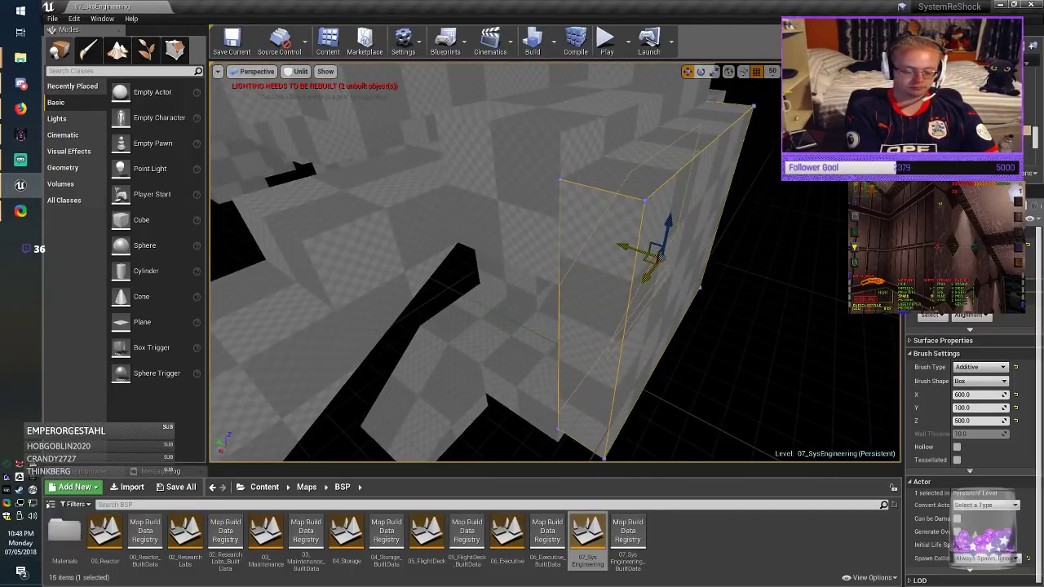
mouse_move(649, 262)
alt+mouse_down()
mouse_move(521, 326)
mouse_move(540, 308)
alt+mouse_up()
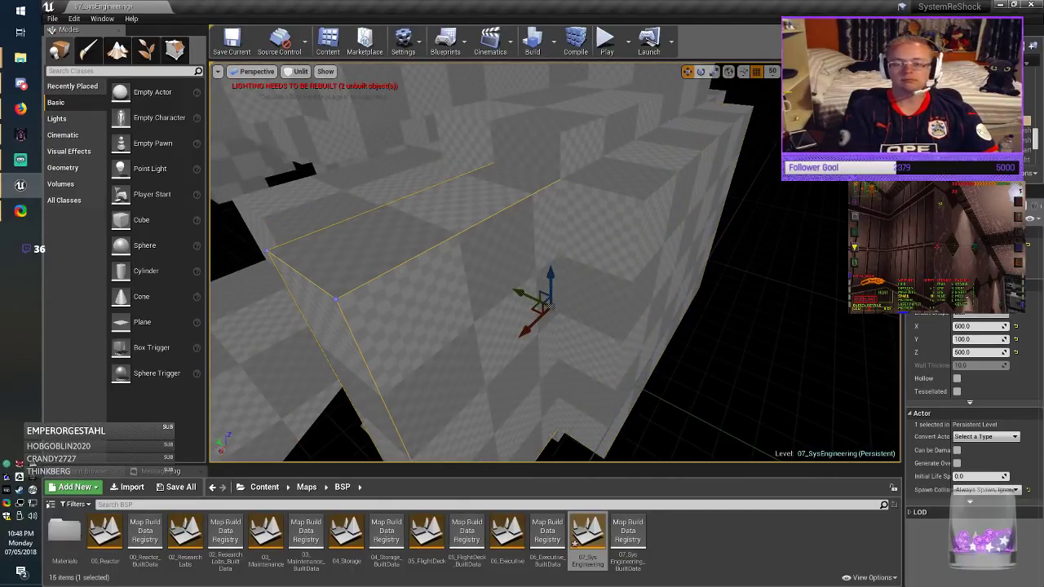
Step: Resize the copied wall brush to 100 in X and 200 in Y, and slide it along X against the neighbouring wall
click(1016, 339)
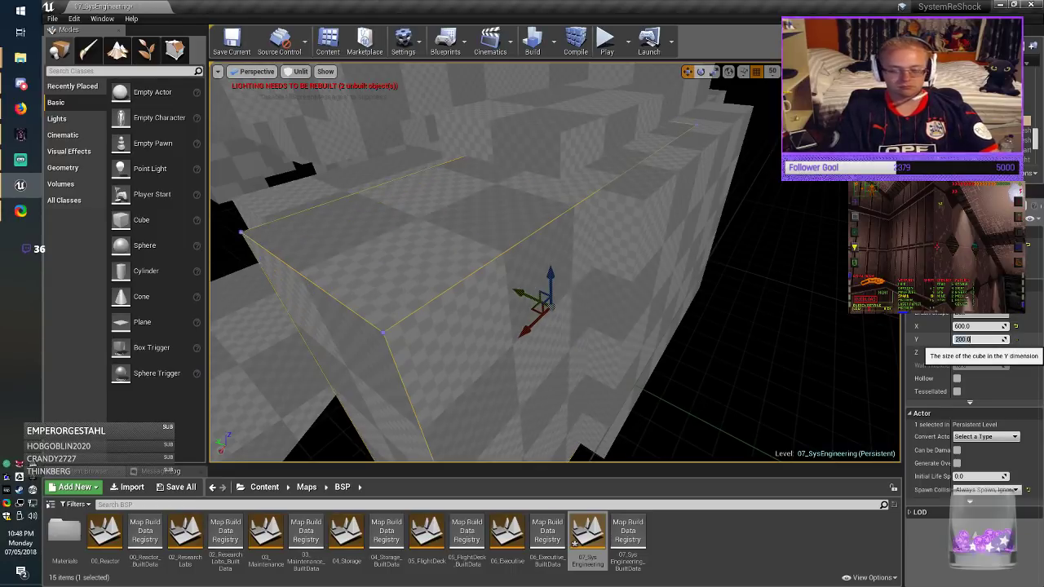
click(979, 326)
key(Return)
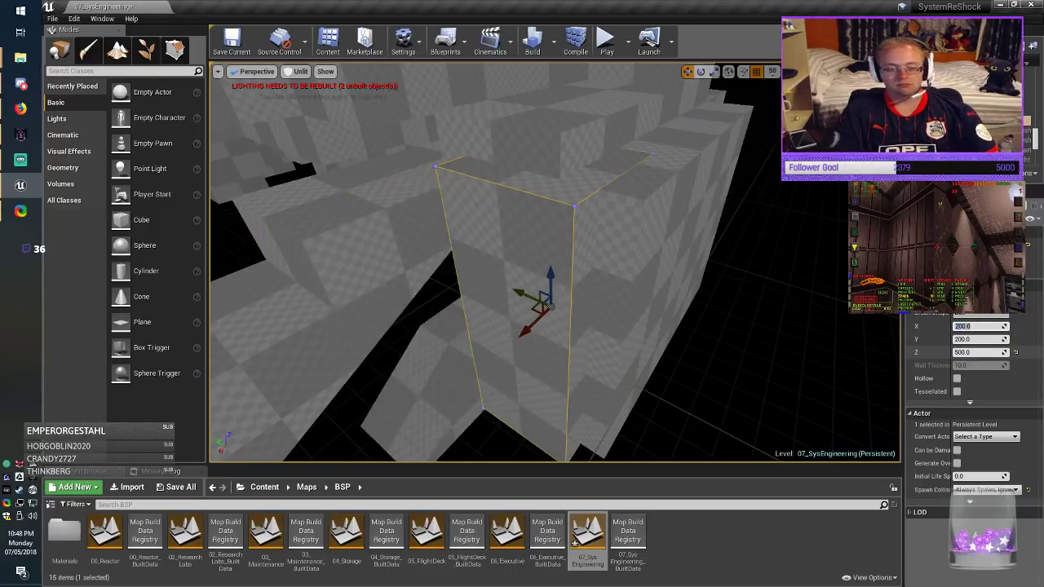
drag(526, 330, 463, 390)
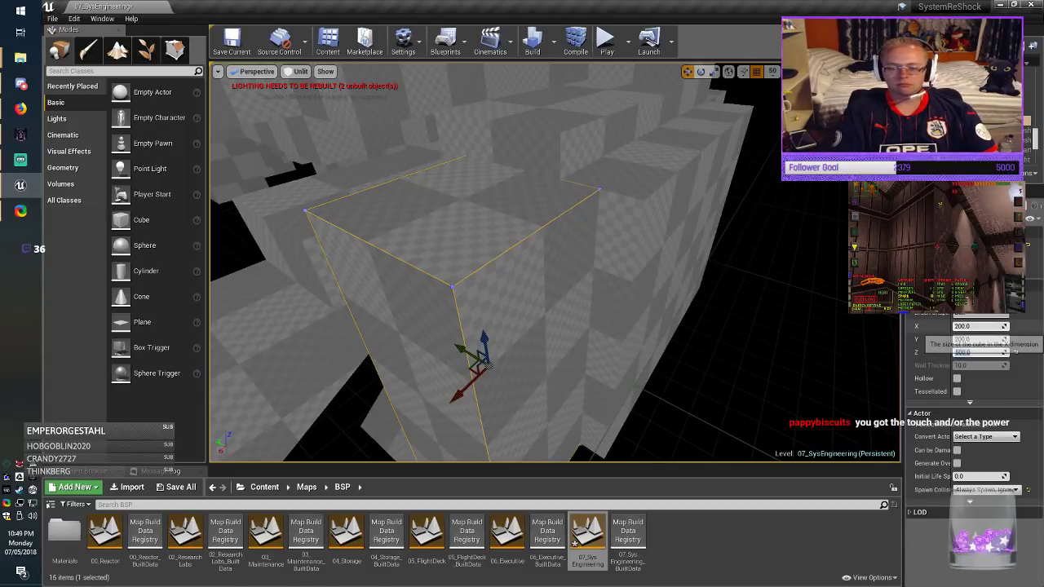
key(Return)
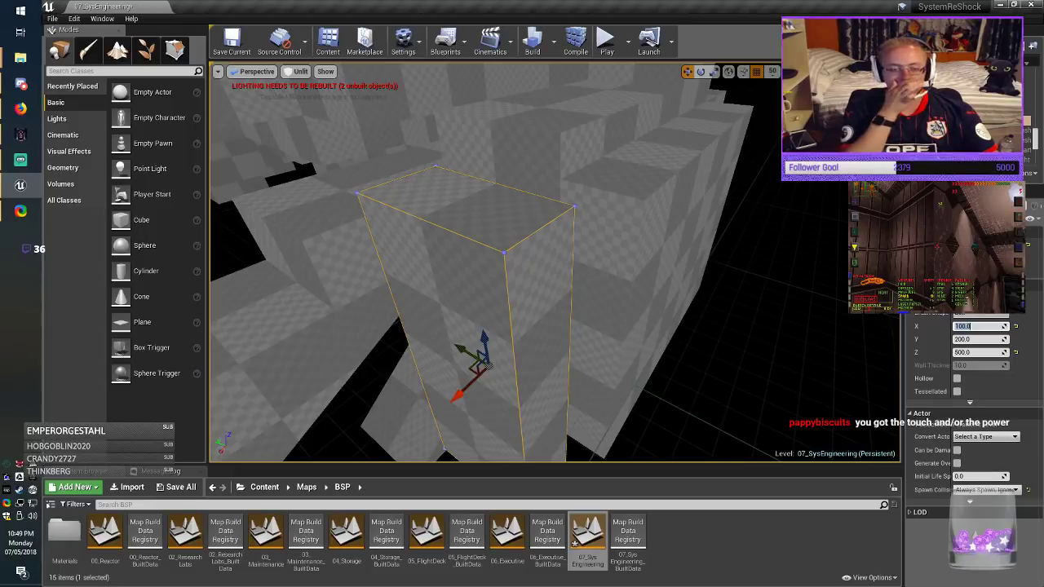
drag(476, 384, 477, 383)
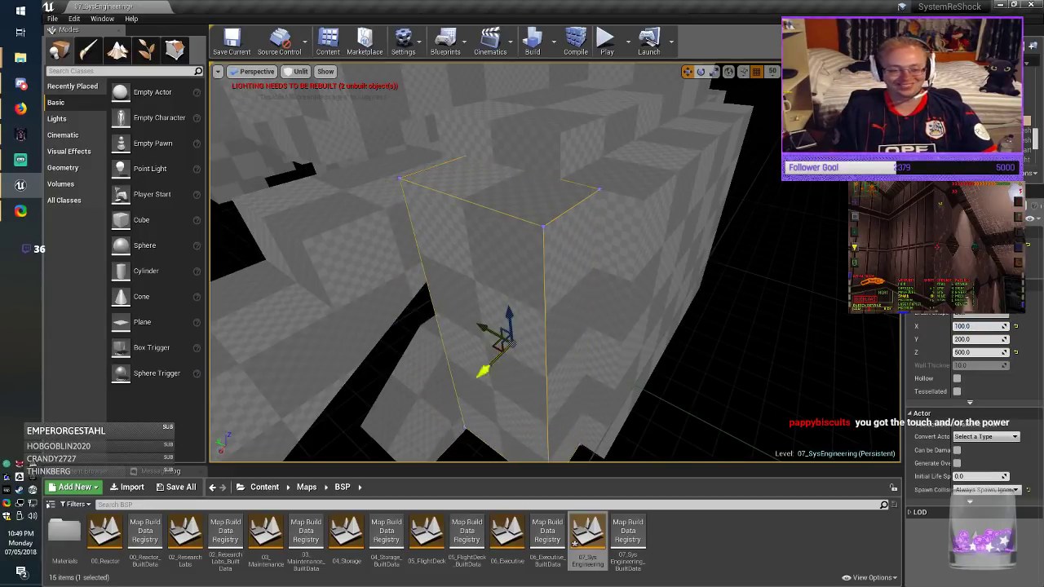
Step: Shift the resized 100 by 200 by 500 wall brush sideways along Y, deselect it and save the level
mouse_move(476, 383)
right_down()
mouse_move(468, 347)
mouse_move(430, 351)
right_up()
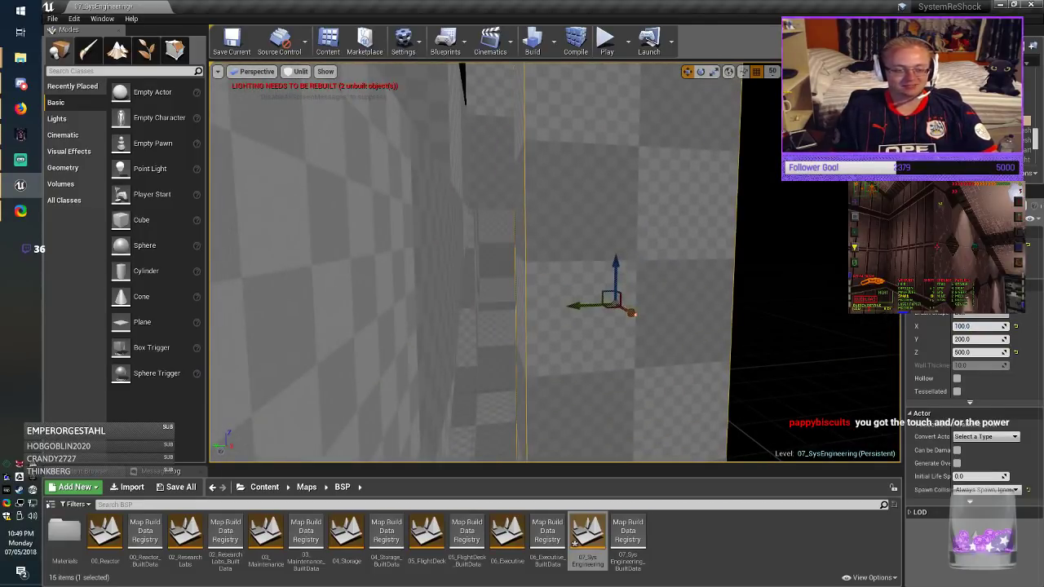
drag(575, 305, 535, 307)
key(Escape)
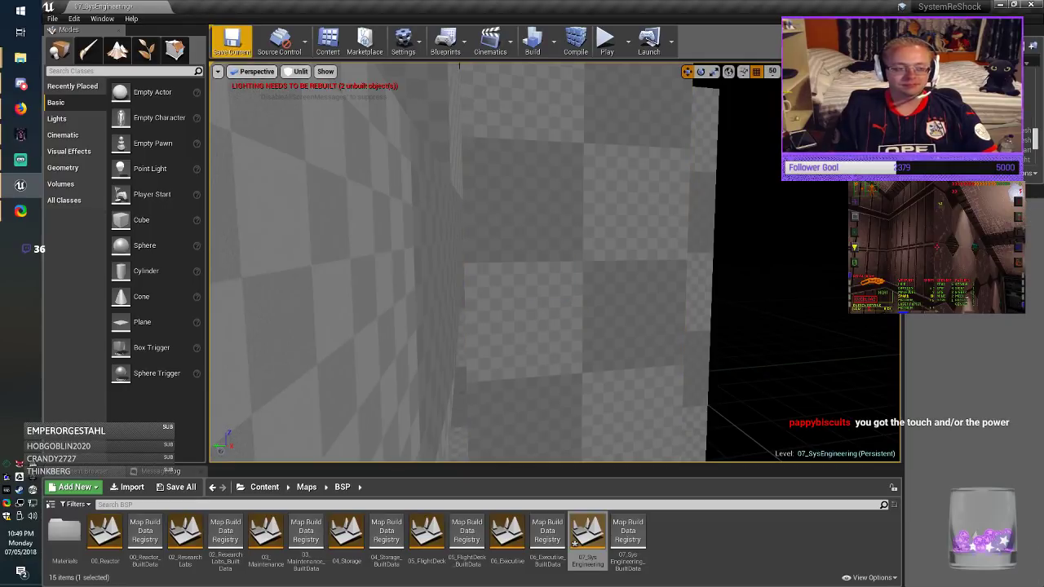
click(231, 43)
Step: Select the 100 by 200 by 500 wall brush beside the large opening and reposition it at the opening's edge
right_drag(489, 269, 355, 282)
click(583, 273)
mouse_move(584, 273)
right_down()
mouse_move(645, 277)
mouse_move(652, 306)
mouse_move(657, 298)
mouse_move(636, 318)
mouse_move(602, 171)
mouse_move(623, 236)
mouse_move(620, 287)
mouse_move(571, 310)
mouse_move(593, 313)
mouse_move(602, 335)
mouse_move(630, 328)
mouse_move(636, 286)
mouse_move(538, 280)
mouse_move(563, 296)
mouse_move(602, 296)
right_up()
key(Escape)
click(458, 245)
mouse_move(459, 245)
right_down()
mouse_move(491, 239)
mouse_move(473, 247)
mouse_move(437, 227)
mouse_move(461, 197)
mouse_move(416, 189)
mouse_move(492, 245)
right_up()
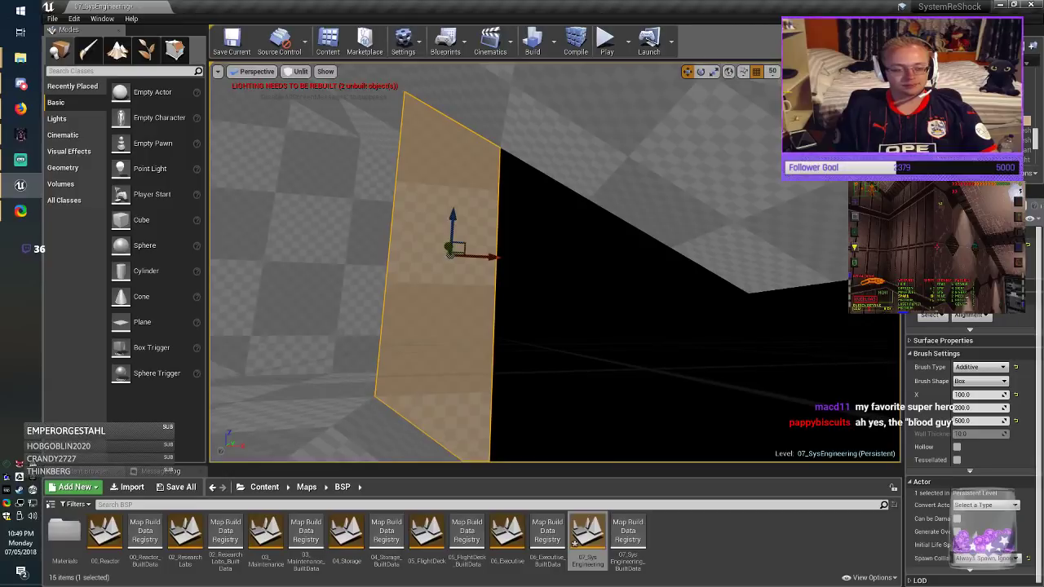
drag(458, 258, 457, 256)
right_drag(458, 256, 481, 290)
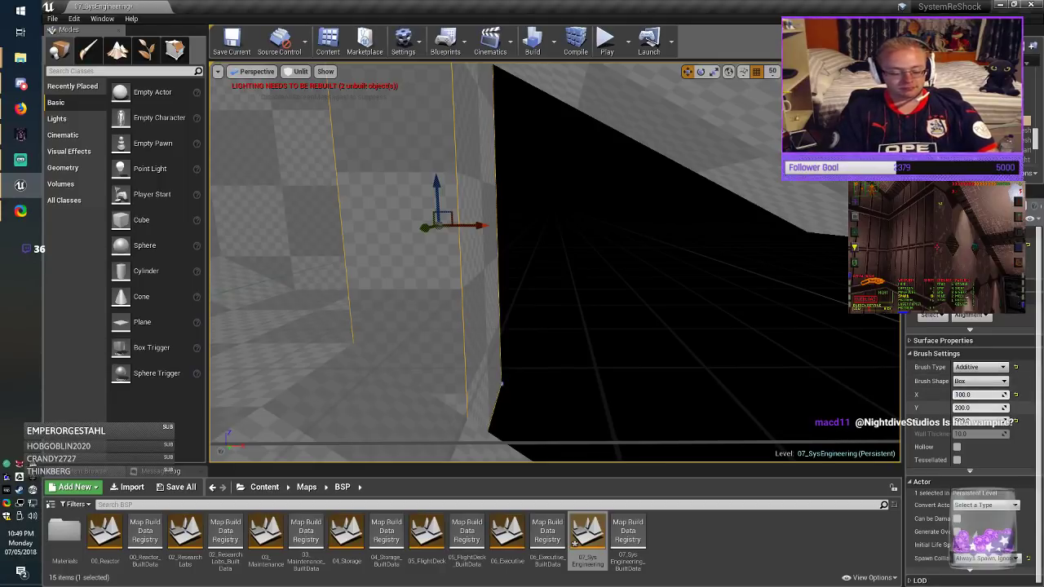
Step: Set the wall brush's X size to 400, slide it along X across the opening and deselect it
click(975, 394)
text(400)
key(Return)
drag(553, 227, 607, 250)
key(Escape)
Step: Check the System Shock reference and compare it with the blocked-out walls and sloped brushes in the level
middle_drag(607, 250, 652, 310)
middle_drag(555, 261, 652, 290)
key(alt+Tab)
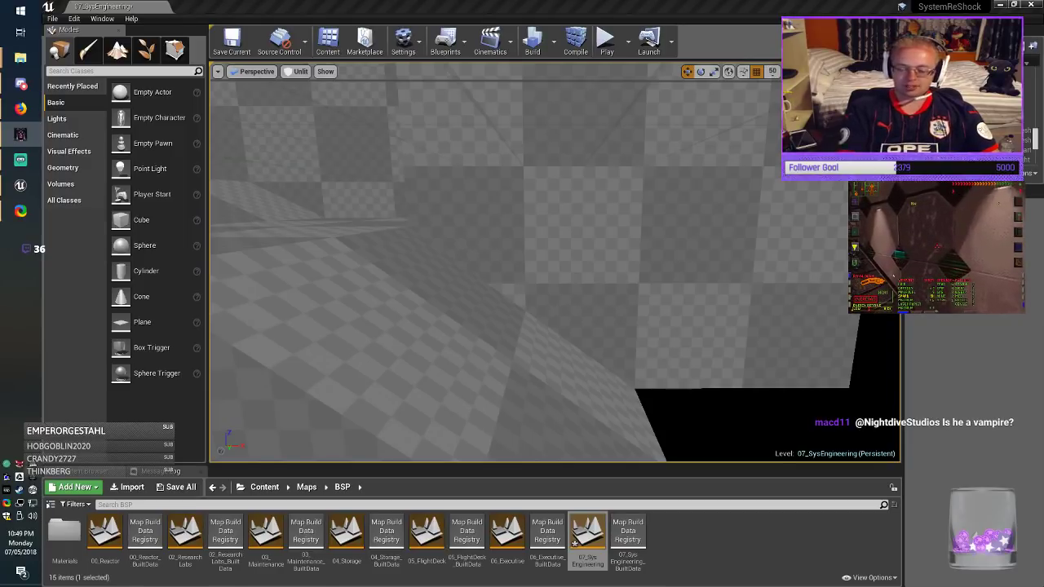
key(alt+Tab)
right_drag(554, 261, 452, 285)
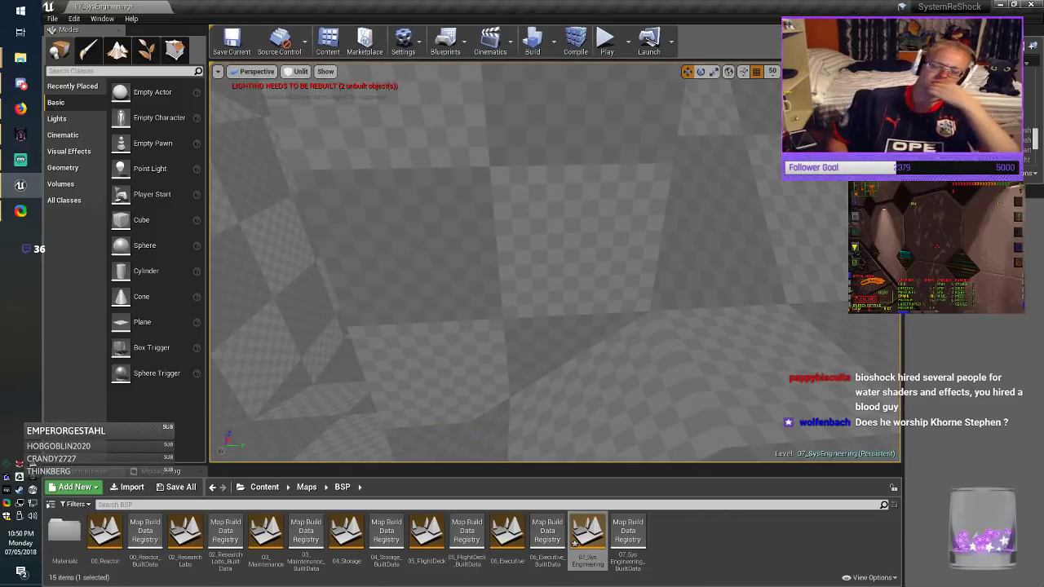
right_drag(453, 285, 416, 306)
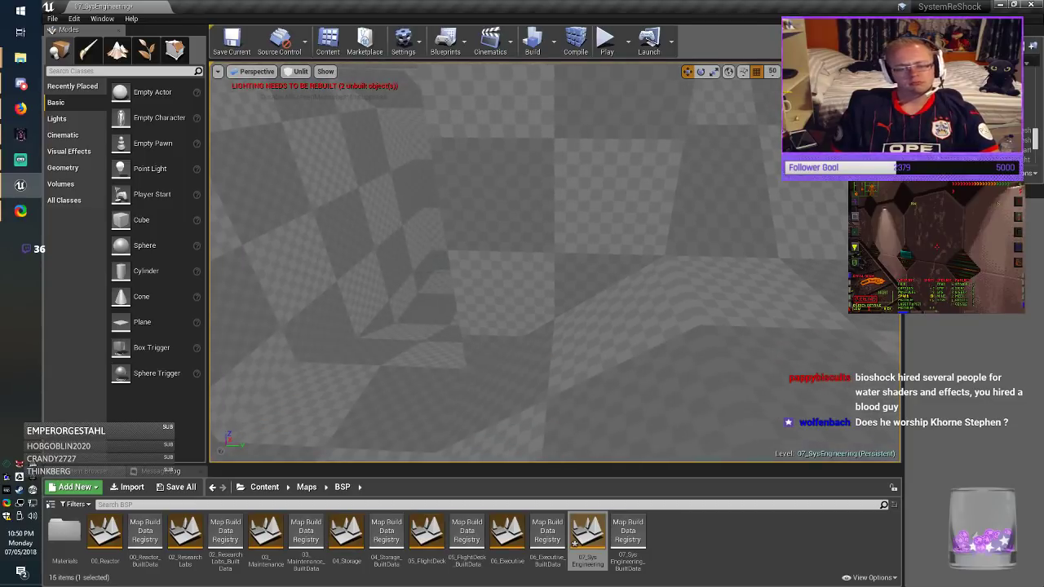
Step: Select the seven adjoining sloped, flat and wall brushes along the passage and shift them together sideways along Y
click(571, 367)
ctrl+click(420, 347)
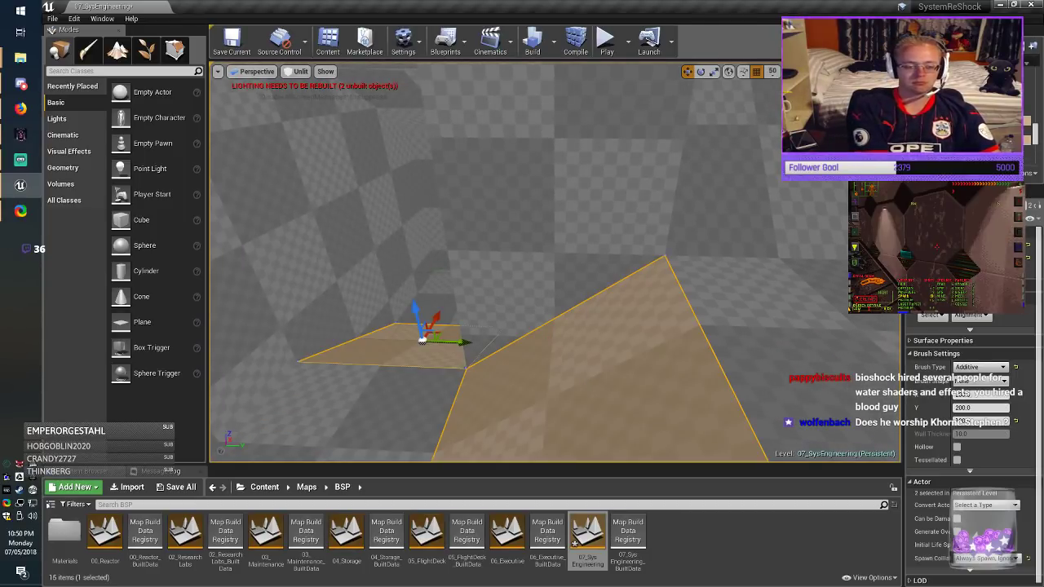
alt+drag(434, 320, 438, 314)
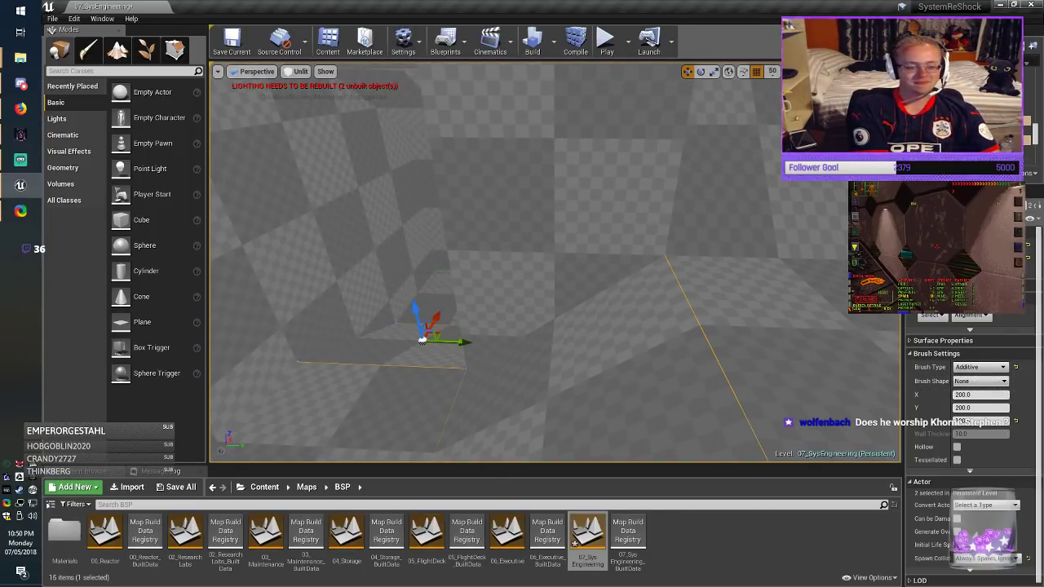
right_drag(437, 314, 457, 328)
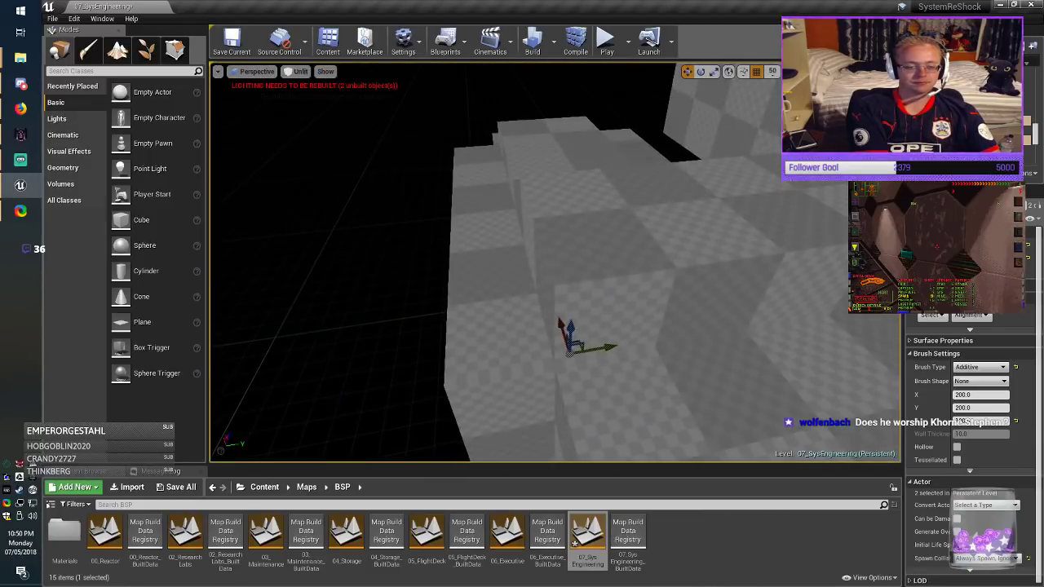
ctrl+click(603, 236)
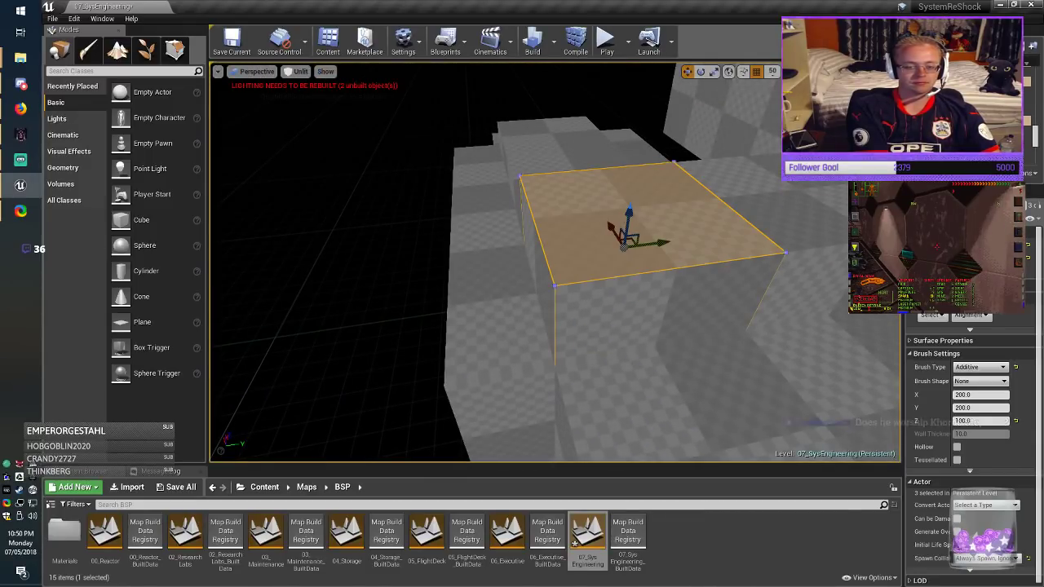
right_drag(603, 237, 530, 238)
ctrl+click(604, 239)
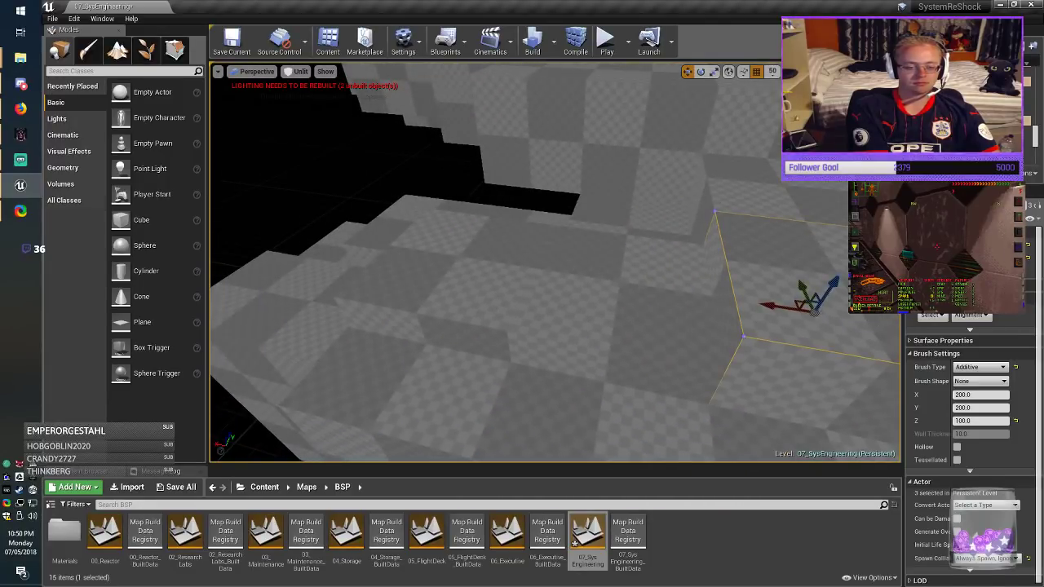
ctrl+click(608, 282)
ctrl+click(473, 277)
right_drag(473, 277, 232, 314)
ctrl+click(473, 277)
ctrl+click(485, 359)
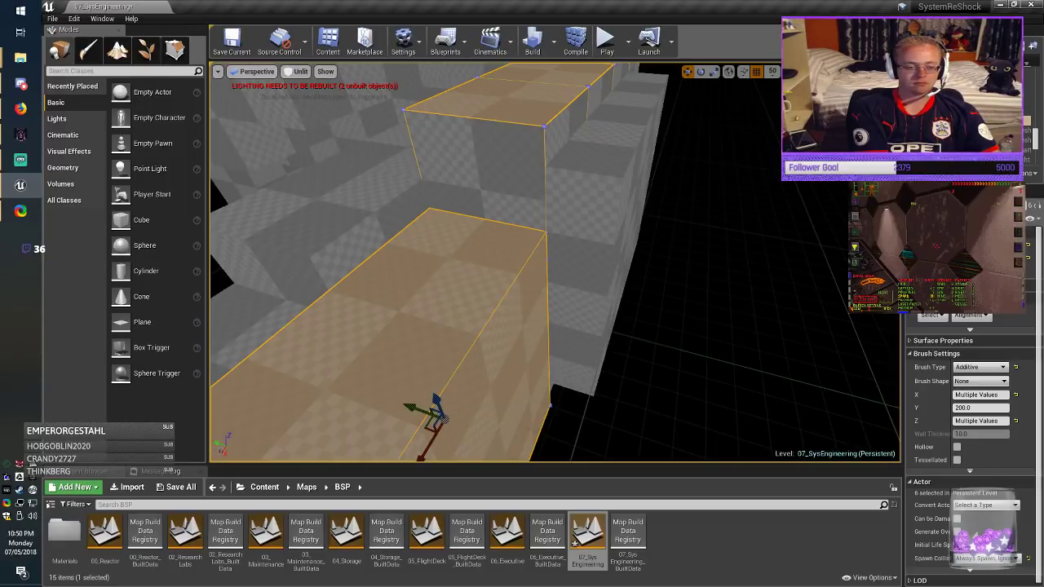
right_drag(486, 359, 383, 352)
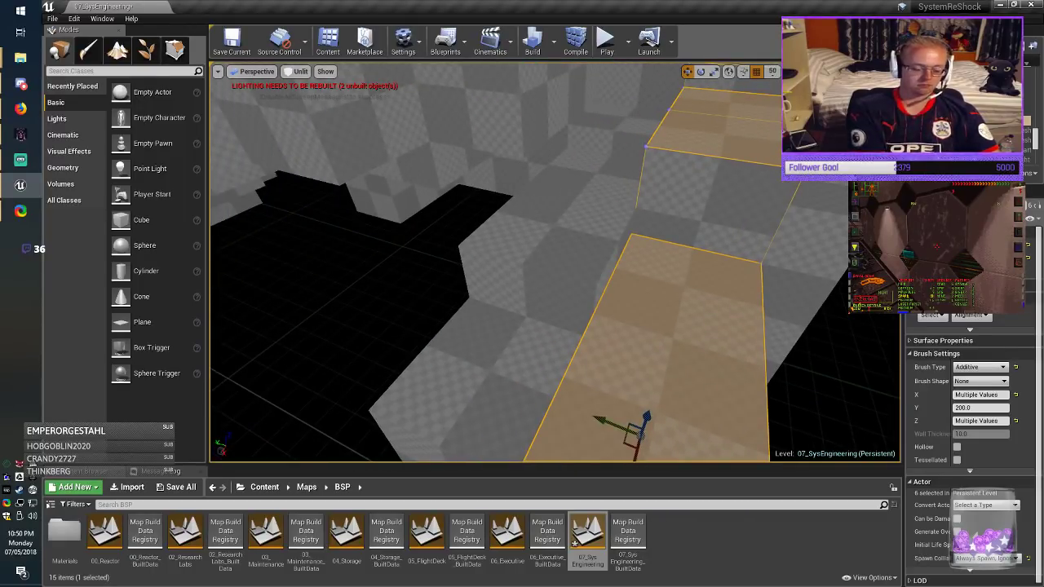
ctrl+click(545, 251)
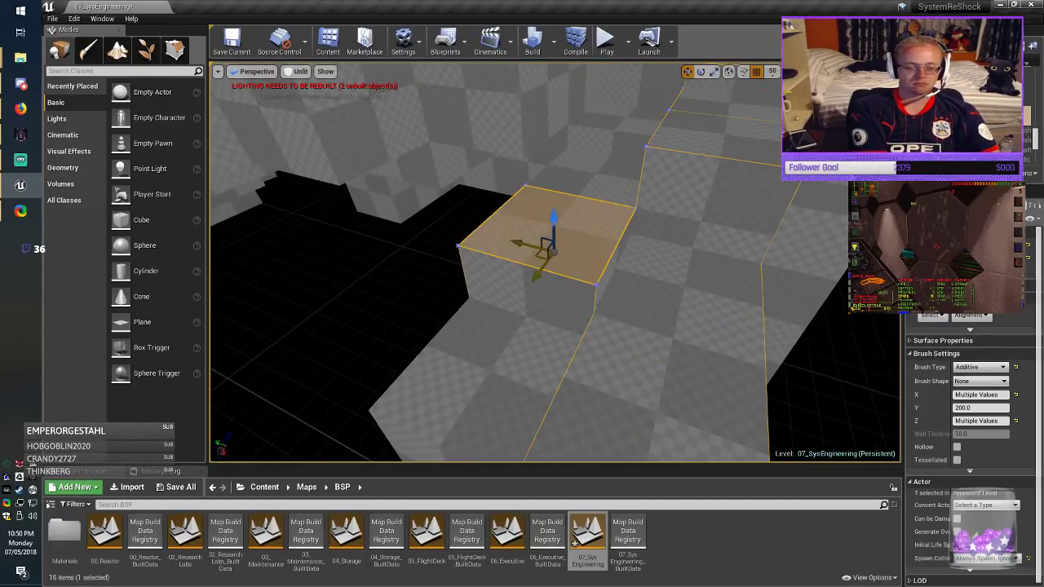
ctrl+click(541, 268)
drag(523, 246, 542, 249)
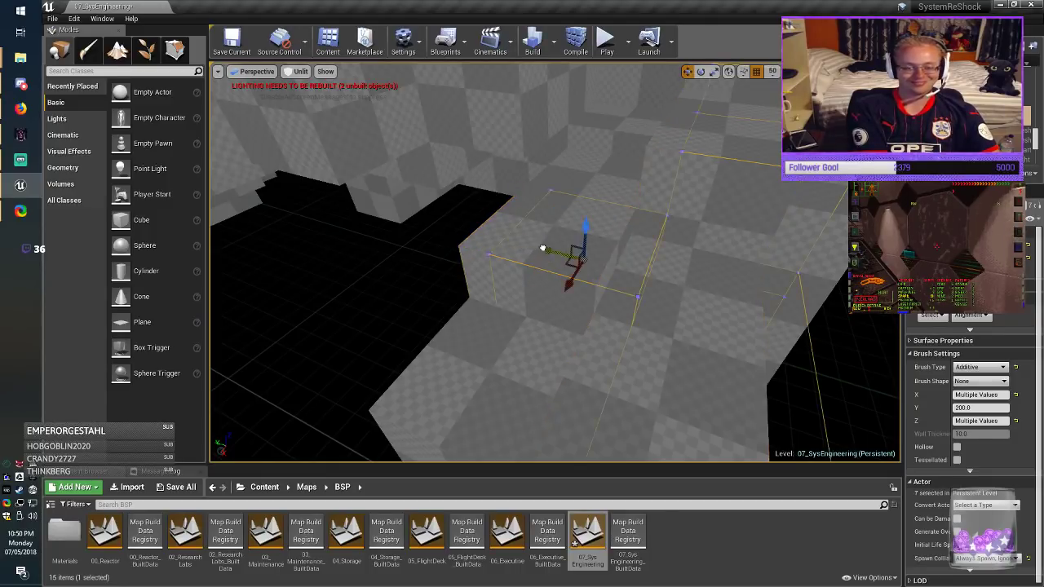
Step: Move the 600 by 100 by 500 wall brush sideways along Y to widen the passage
click(499, 363)
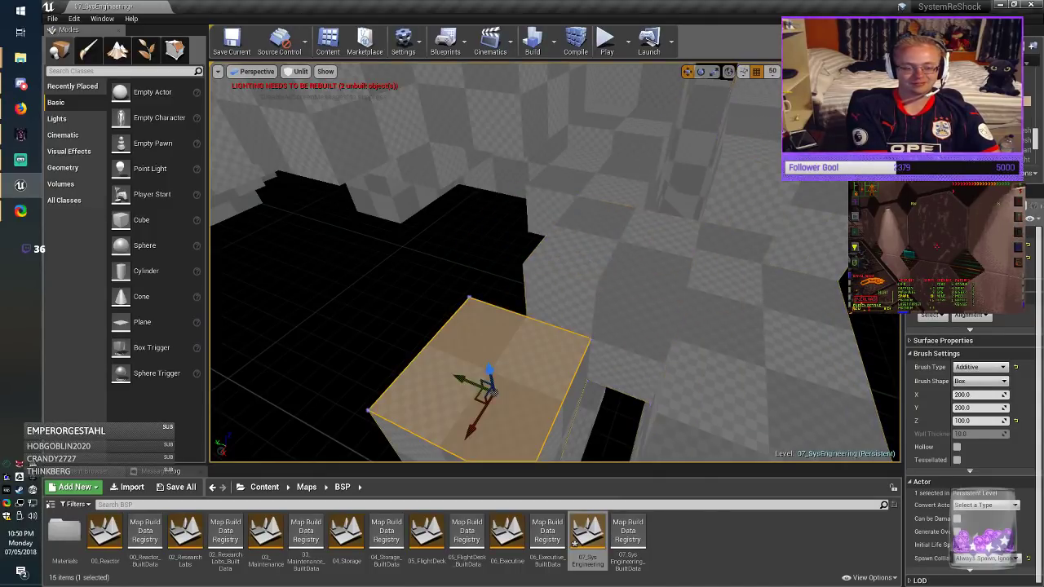
key(w)
mouse_move(522, 399)
right_down()
mouse_move(636, 392)
mouse_move(506, 371)
mouse_move(563, 387)
mouse_move(579, 363)
right_up()
key(w)
key(w)
right_drag(555, 263, 608, 281)
click(624, 281)
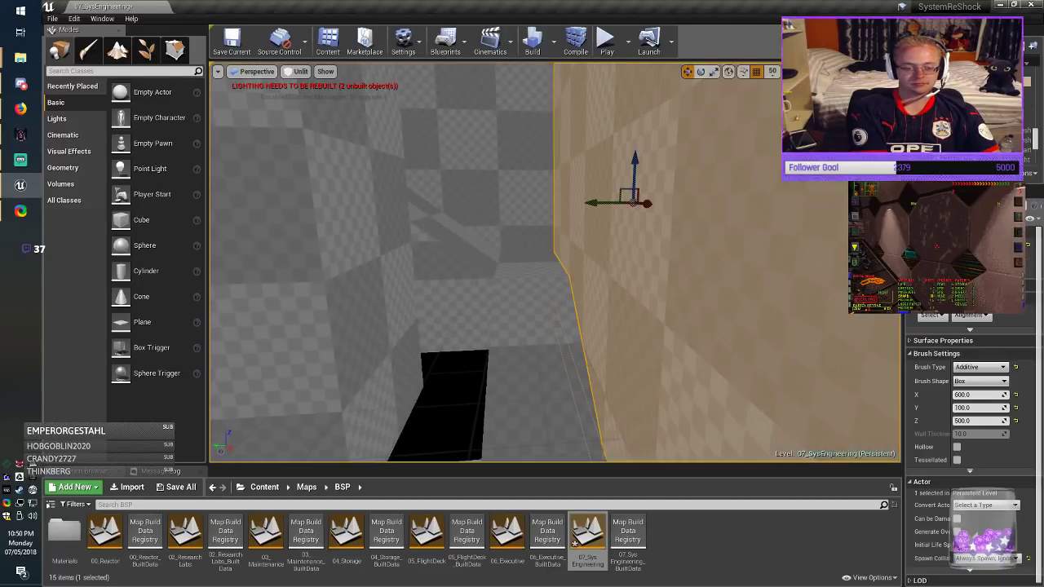
drag(673, 202, 673, 201)
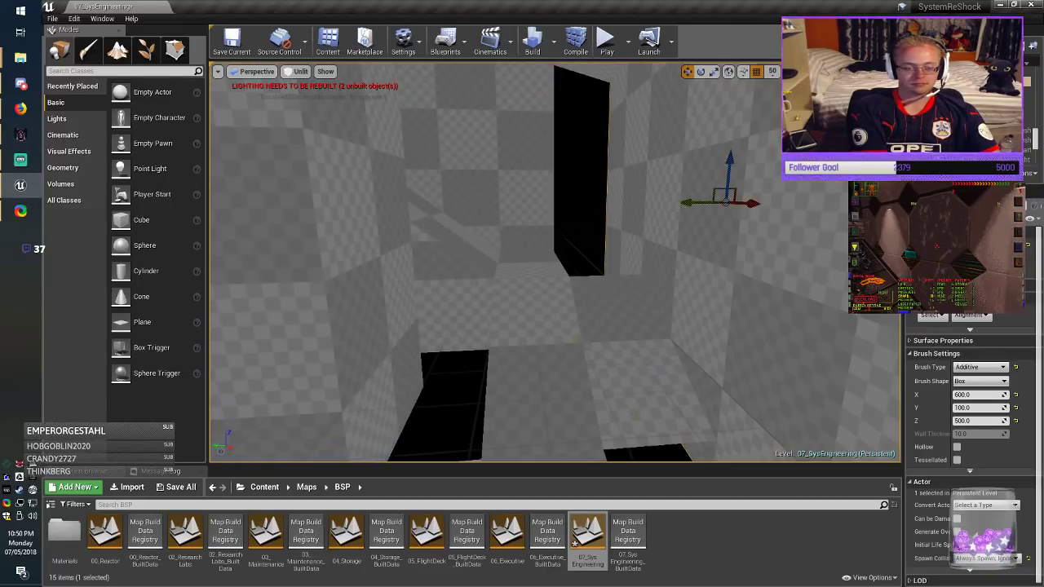
Step: Shift the brush beside the passage gap and the 200 by 400 by 100 brush sideways along Y
click(526, 265)
drag(463, 294, 523, 298)
mouse_move(523, 298)
right_down()
mouse_move(489, 306)
mouse_move(464, 334)
right_up()
click(494, 396)
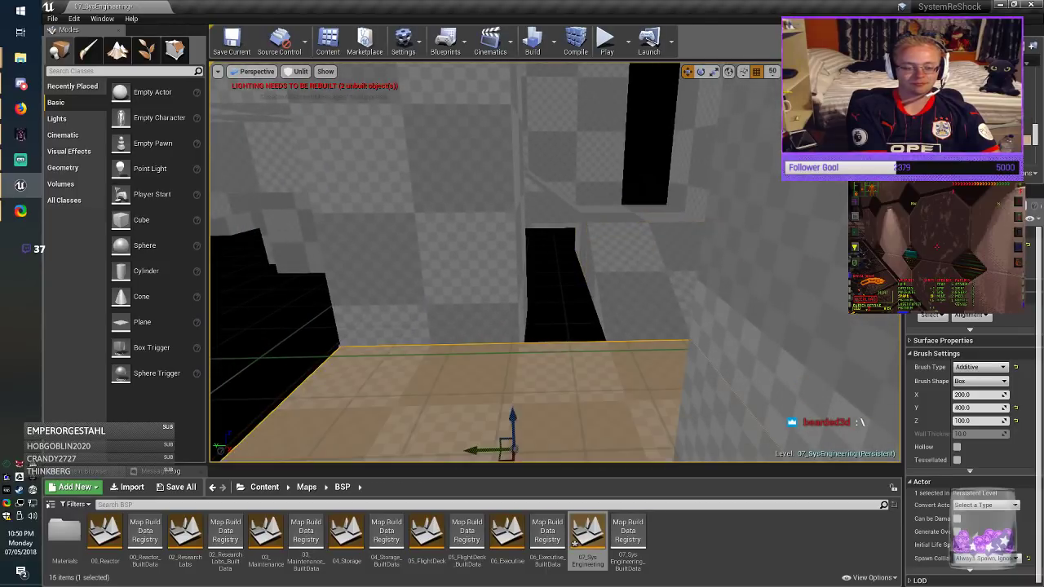
drag(473, 448, 560, 462)
Step: Move two more brushes bordering the passage sideways in line with the shifted ones, and deselect them
right_drag(561, 457, 597, 452)
click(409, 261)
drag(277, 166, 359, 166)
click(518, 147)
drag(432, 139, 478, 139)
key(Escape)
Step: Slide the 100-high brush at the open edge along Y toward the adjoining wall
mouse_move(480, 163)
right_down()
mouse_move(359, 171)
mouse_move(505, 199)
mouse_move(383, 200)
mouse_move(571, 212)
right_up()
click(488, 377)
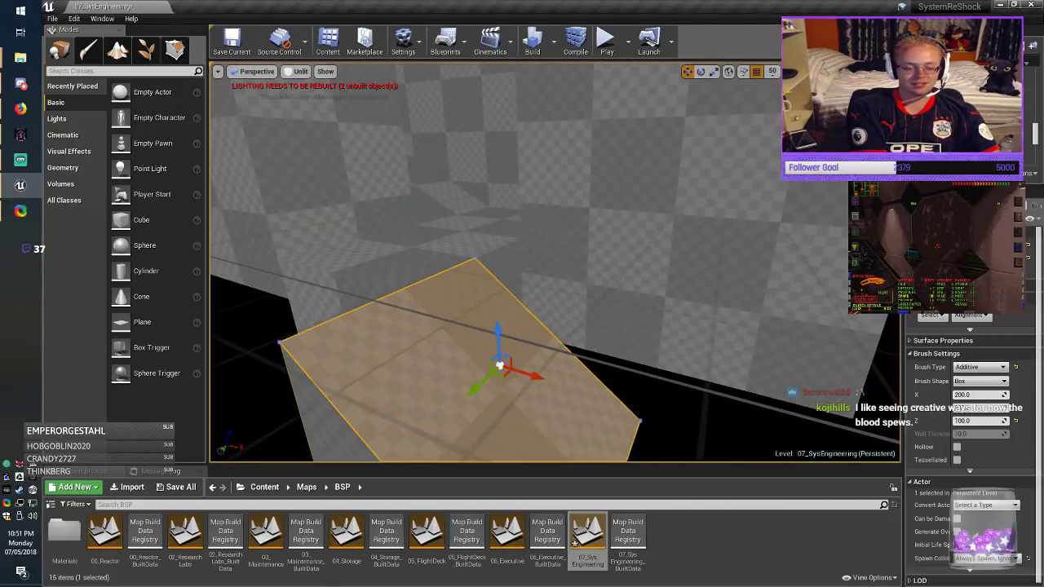
drag(480, 386, 537, 351)
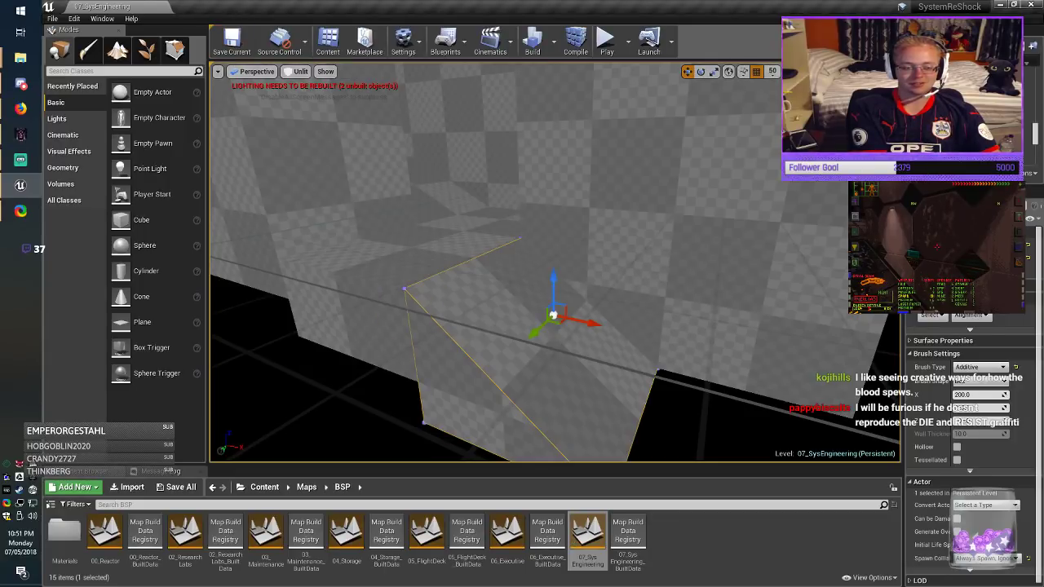
mouse_move(538, 352)
right_down()
mouse_move(294, 347)
mouse_move(326, 351)
mouse_move(334, 322)
mouse_move(261, 322)
mouse_move(408, 326)
mouse_move(457, 338)
mouse_move(408, 330)
mouse_move(433, 330)
mouse_move(465, 354)
mouse_move(612, 343)
mouse_move(799, 347)
mouse_move(637, 383)
mouse_move(587, 371)
right_up()
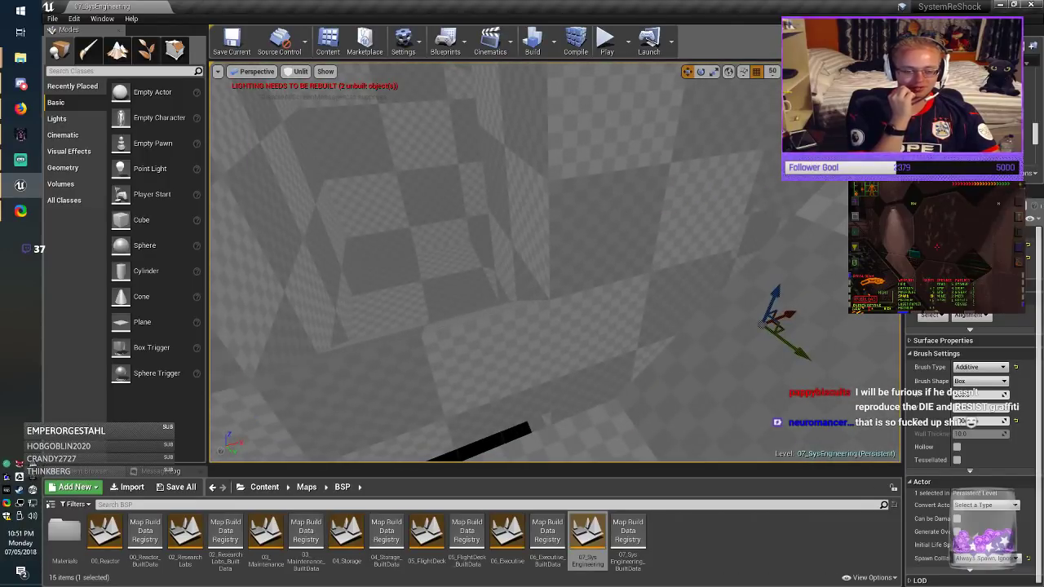
Step: Select the 200 by 200 by 500 wall brush next to the open gap for resizing
click(497, 367)
click(603, 326)
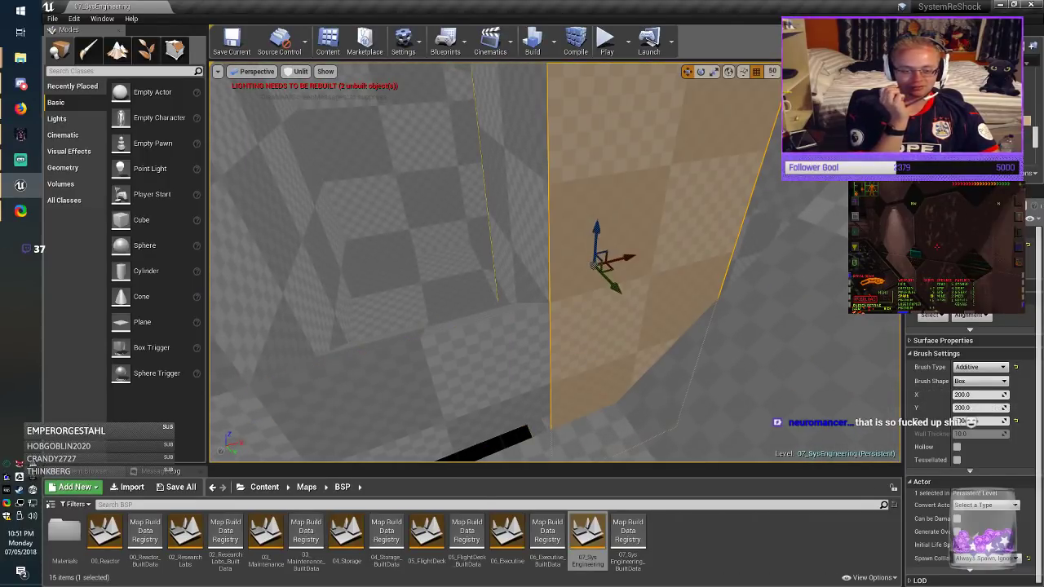
mouse_move(604, 326)
right_down()
mouse_move(718, 322)
mouse_move(767, 339)
right_up()
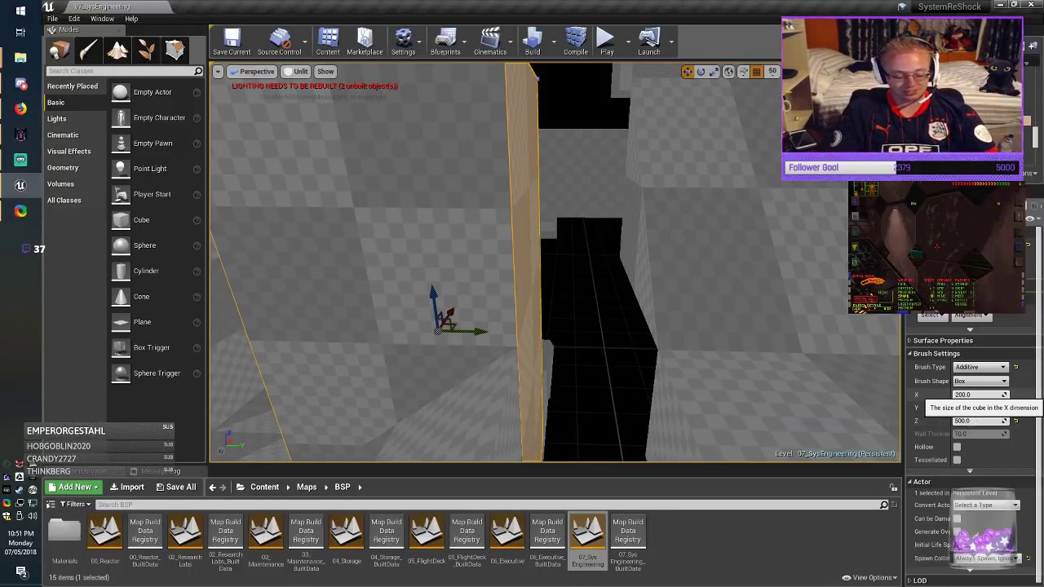
text(3)
key(Return)
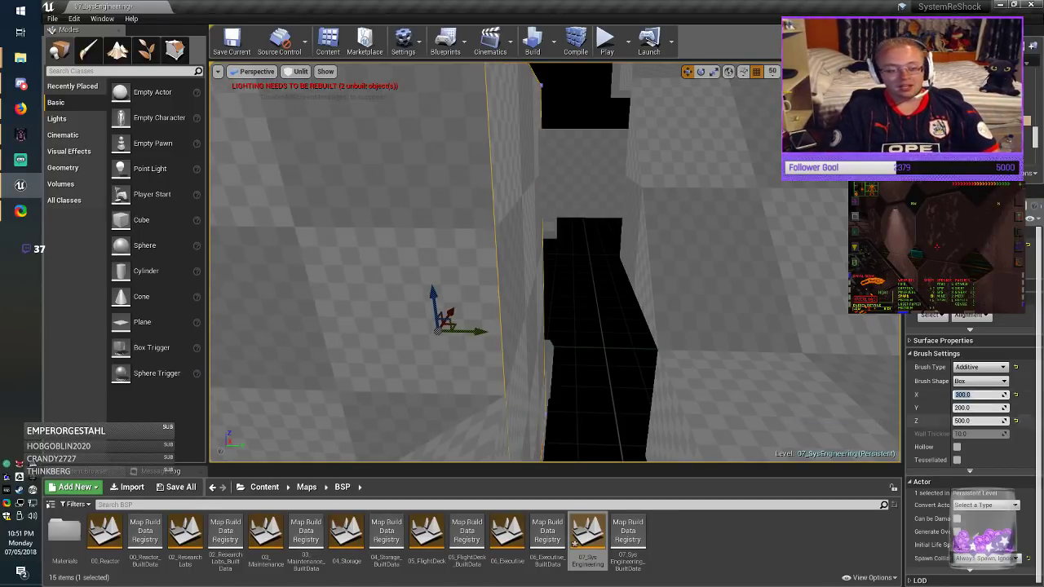
key(BackSpace)
text(2)
key(Return)
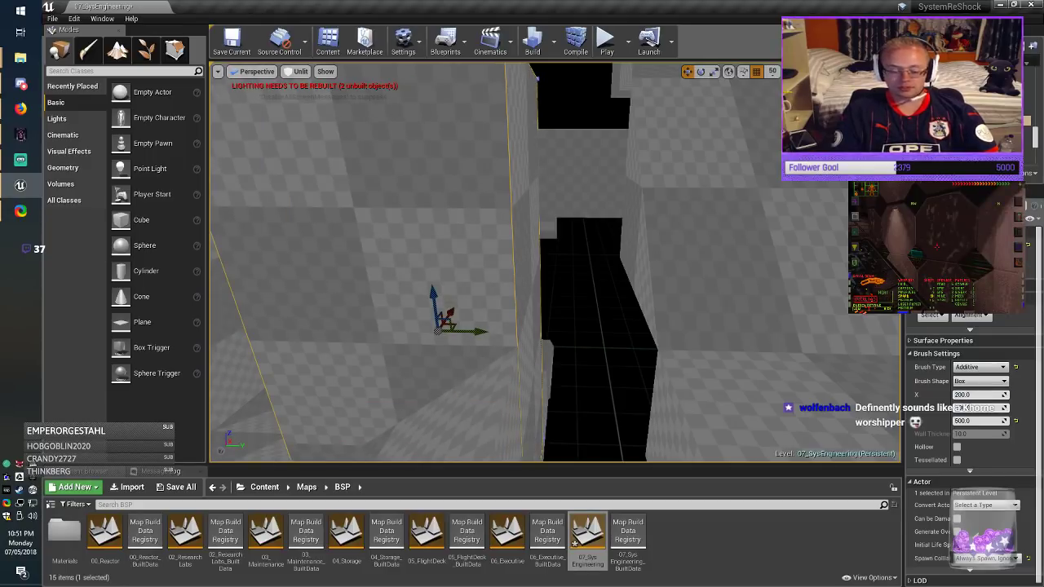
Step: Set the wall brush's Y size to 300 and slide it along Y into the open gap
text(3)
key(Return)
drag(479, 331, 533, 331)
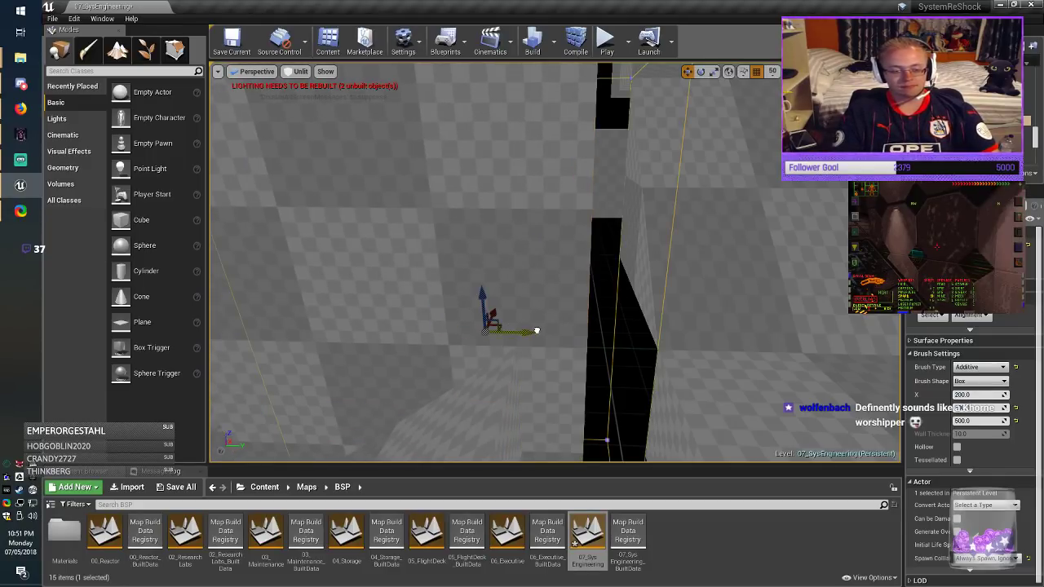
Step: Set the 400-high wall brush's Y size to 500 and slide it along Y across the open gap
mouse_move(535, 331)
right_down()
mouse_move(571, 331)
mouse_move(416, 331)
mouse_move(434, 330)
right_up()
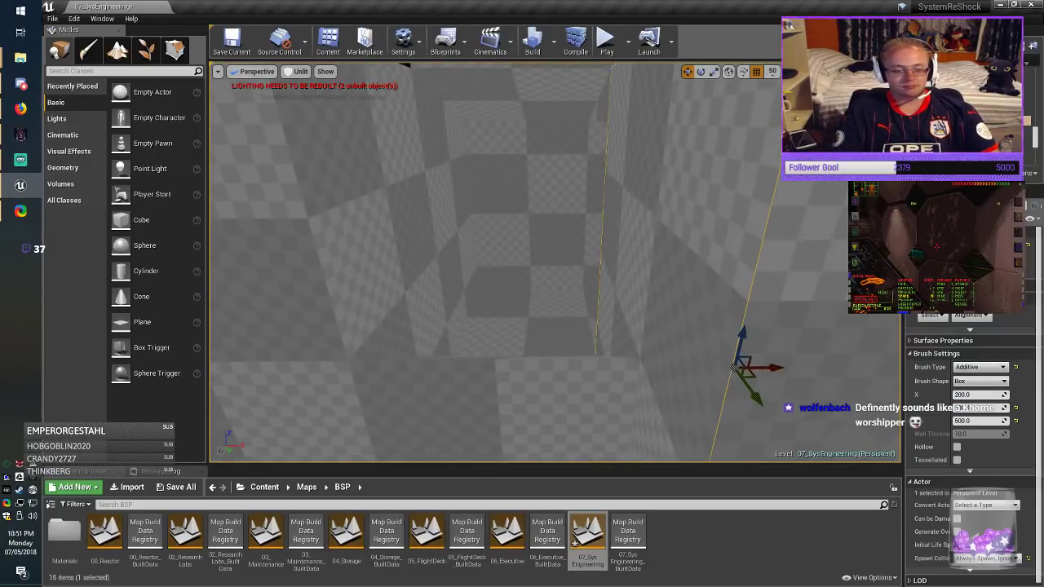
click(412, 224)
mouse_move(412, 224)
right_down()
mouse_move(192, 225)
mouse_move(249, 224)
right_up()
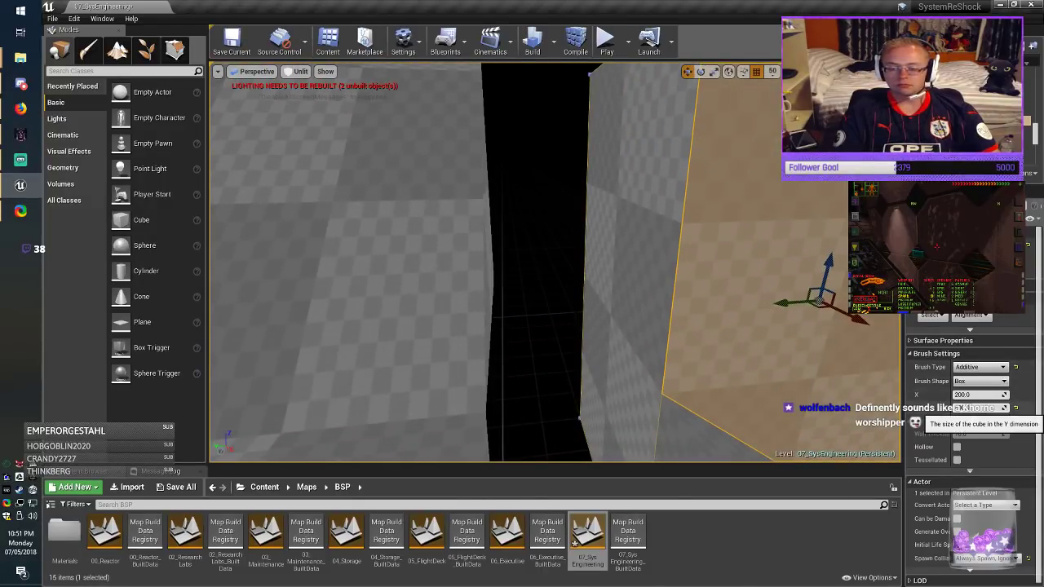
right_drag(718, 326, 762, 327)
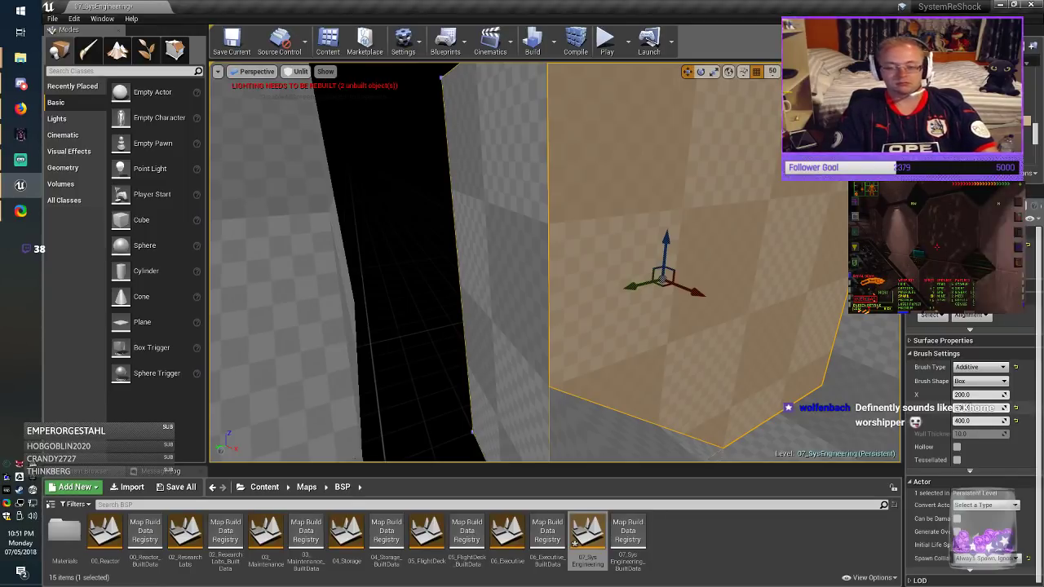
key(Return)
drag(622, 286, 588, 293)
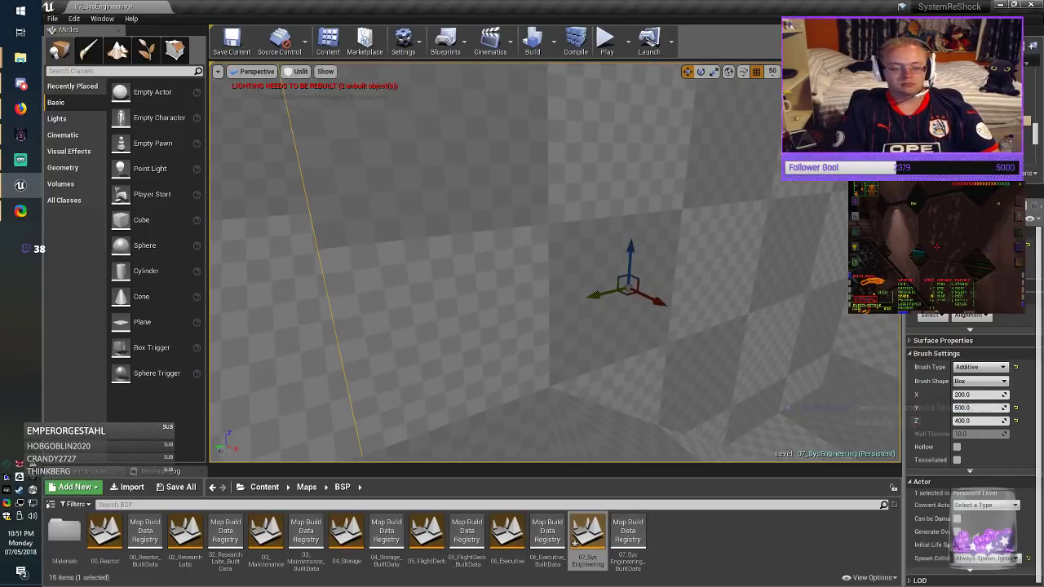
Step: Set the 200 by 200 by 100 brush's Y size to 300 and slide it along Y over the adjoining gap
mouse_move(587, 292)
right_down()
mouse_move(608, 287)
mouse_move(563, 285)
mouse_move(575, 273)
mouse_move(542, 257)
mouse_move(677, 273)
mouse_move(721, 320)
mouse_move(664, 301)
mouse_move(726, 304)
mouse_move(693, 295)
right_up()
click(669, 282)
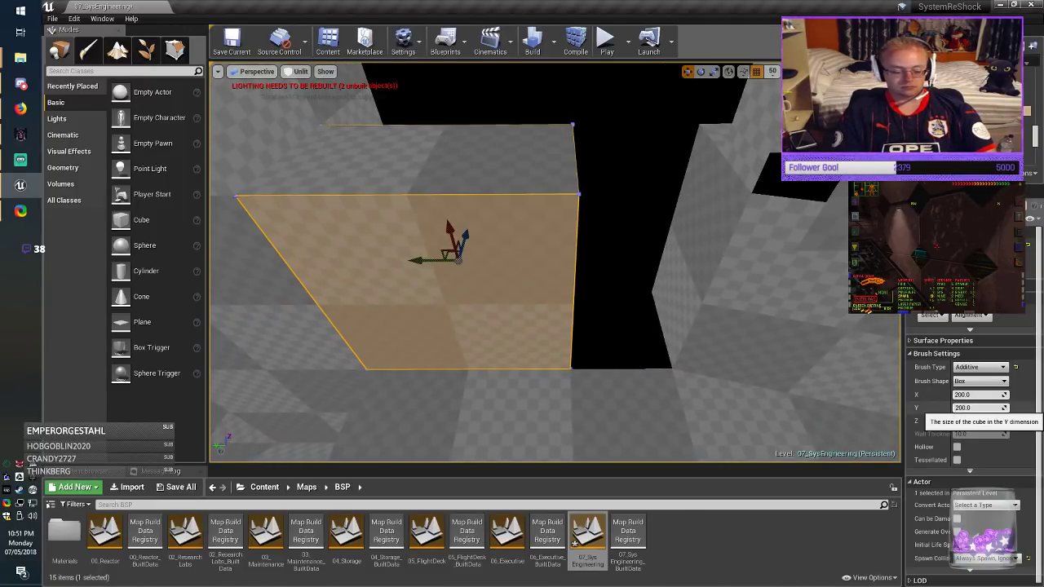
click(974, 407)
text(300)
key(Return)
drag(418, 261, 471, 261)
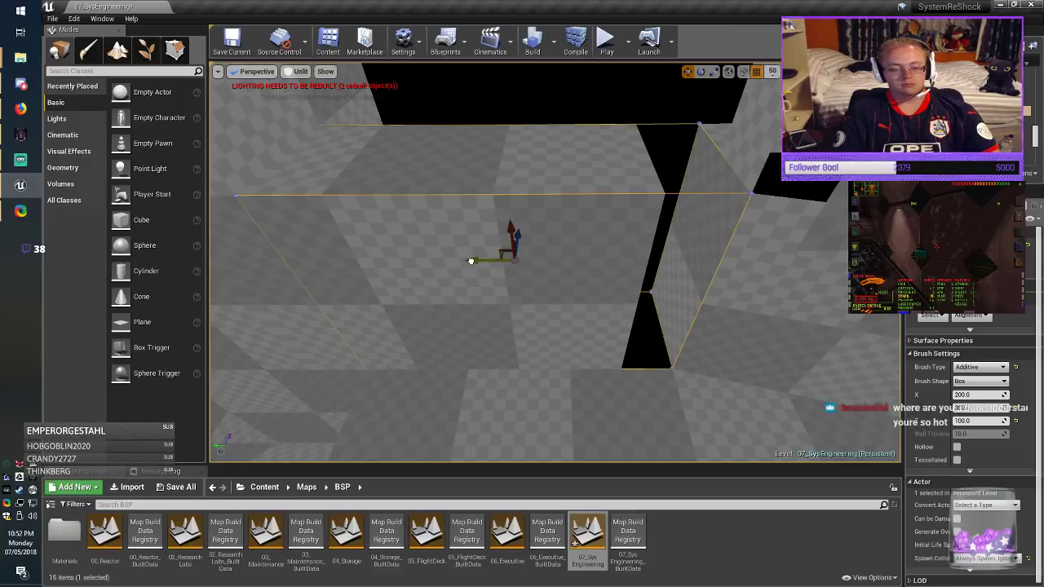
Step: Slide the 100-high brush beside the remaining gap along Y toward the opening, and deselect it
mouse_move(472, 261)
right_down()
mouse_move(554, 281)
mouse_move(644, 273)
mouse_move(571, 273)
mouse_move(620, 277)
mouse_move(571, 261)
right_up()
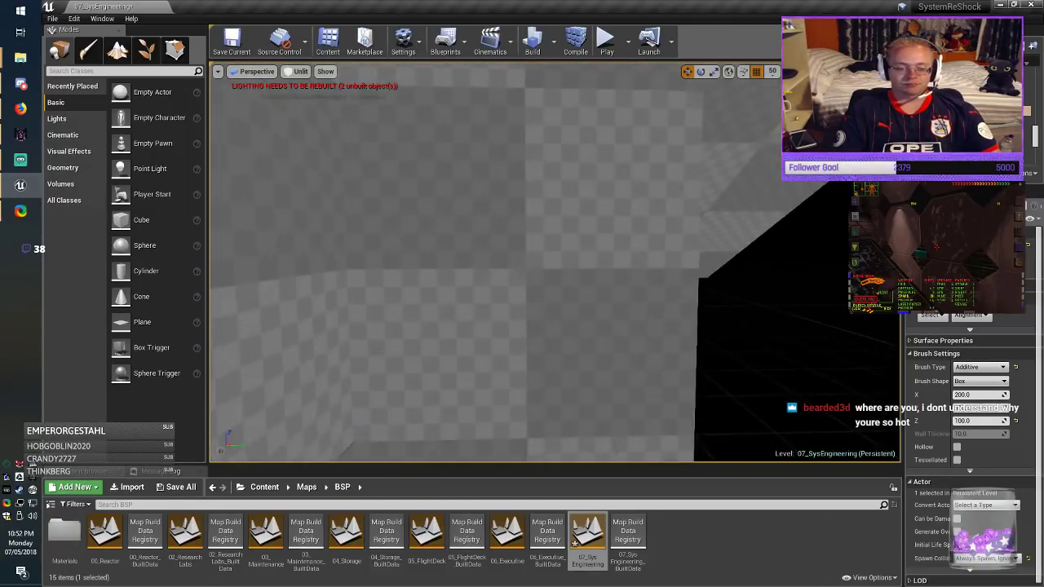
mouse_move(623, 286)
right_down()
mouse_move(625, 306)
mouse_move(677, 314)
right_up()
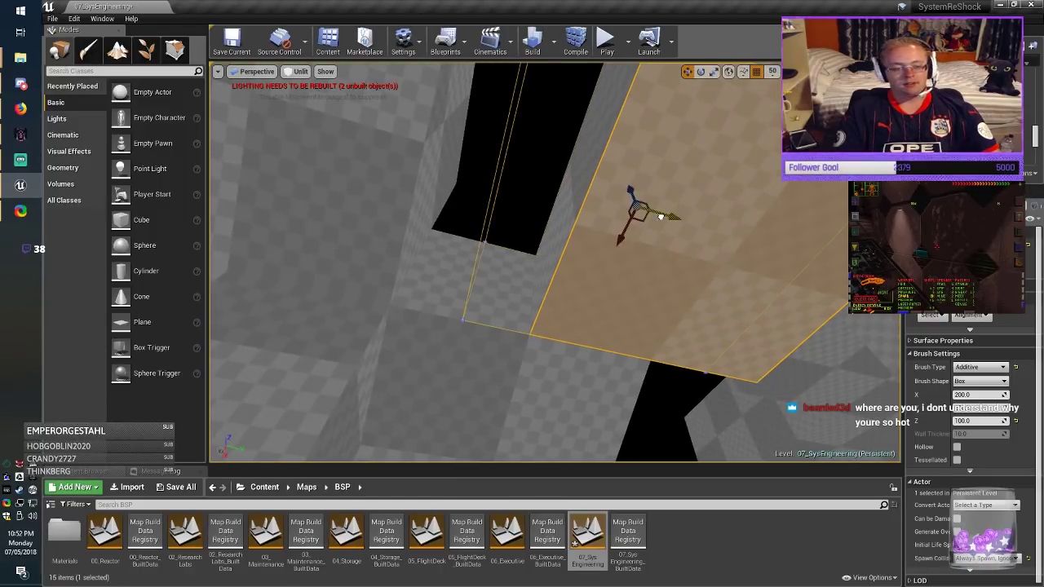
drag(660, 216, 616, 201)
key(Escape)
Step: Lengthen the 100-high floor brush along Y and slide it back into line with the passage walls
mouse_move(616, 201)
right_down()
mouse_move(466, 215)
mouse_move(652, 200)
mouse_move(635, 193)
mouse_move(795, 193)
right_up()
mouse_move(563, 269)
right_down()
mouse_move(563, 350)
mouse_move(481, 407)
mouse_move(571, 407)
mouse_move(612, 375)
mouse_move(563, 351)
right_up()
click(562, 359)
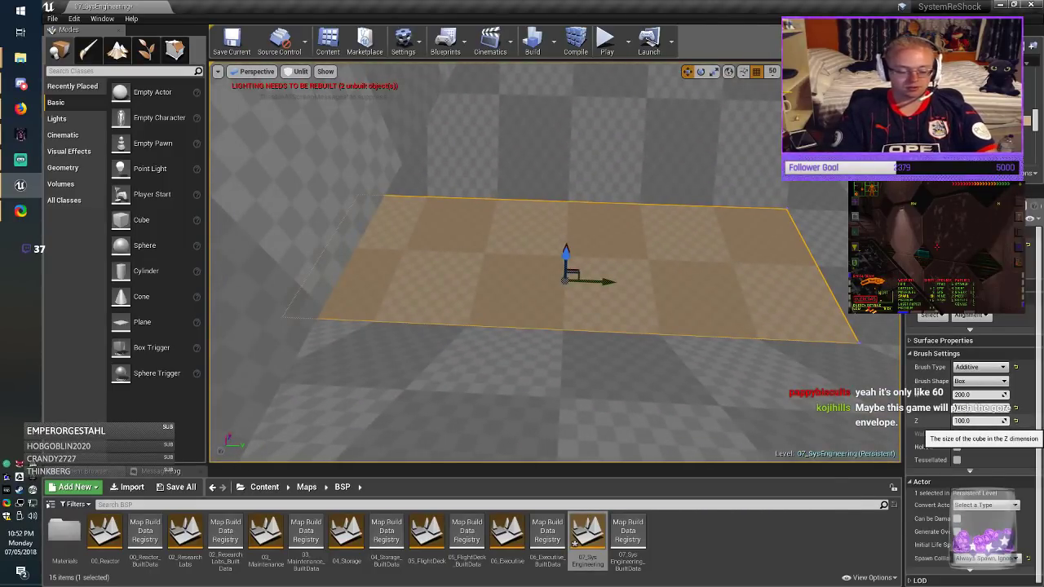
key(Return)
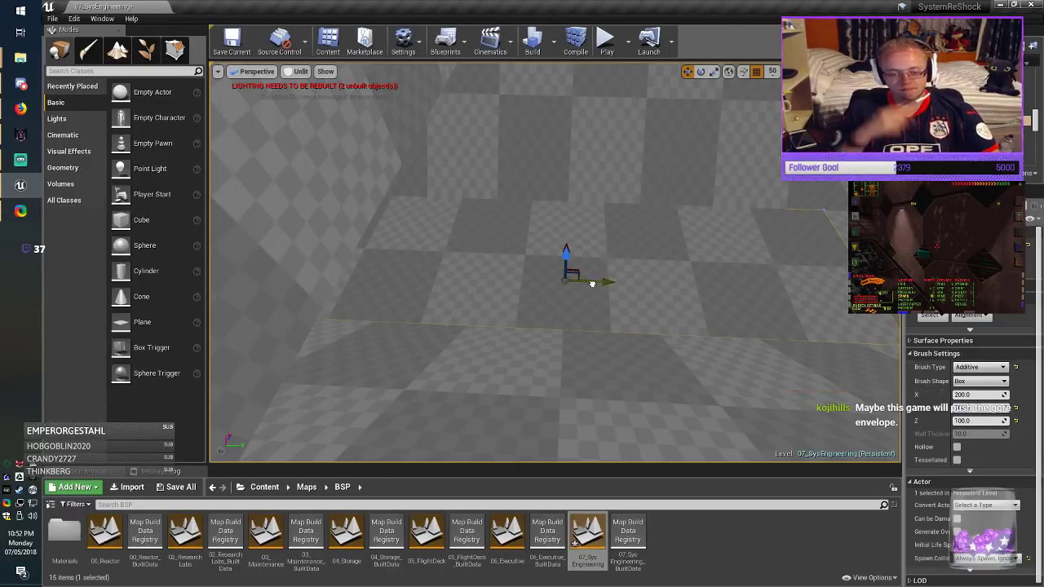
drag(592, 284, 558, 282)
mouse_move(558, 283)
right_down()
mouse_move(548, 233)
mouse_move(457, 224)
mouse_move(400, 237)
mouse_move(301, 224)
right_up()
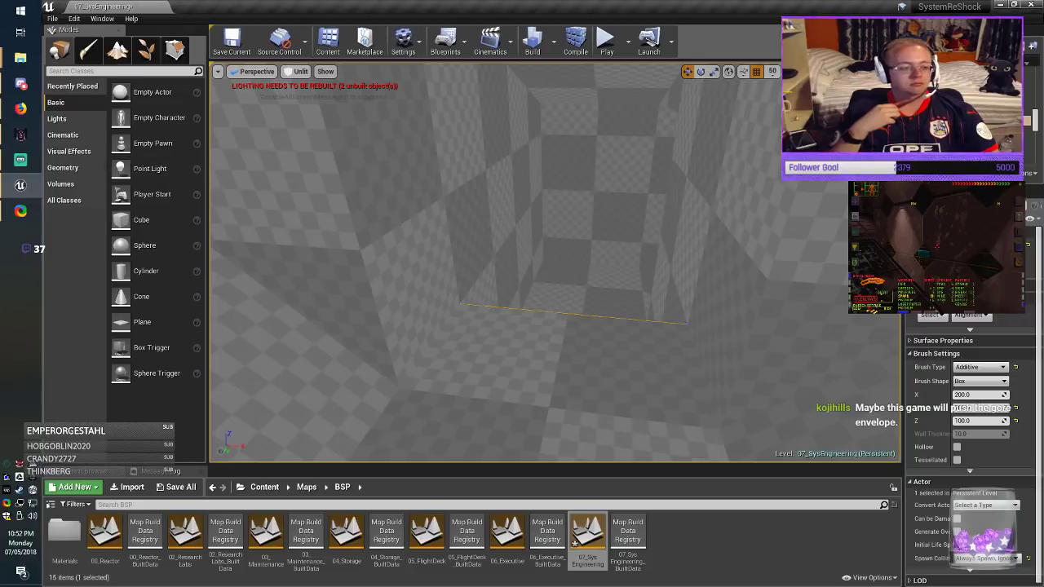
Step: Stand a Plane upright in the passage opening, back it with a copy rotated 180 degrees, and save the level
drag(142, 322, 475, 401)
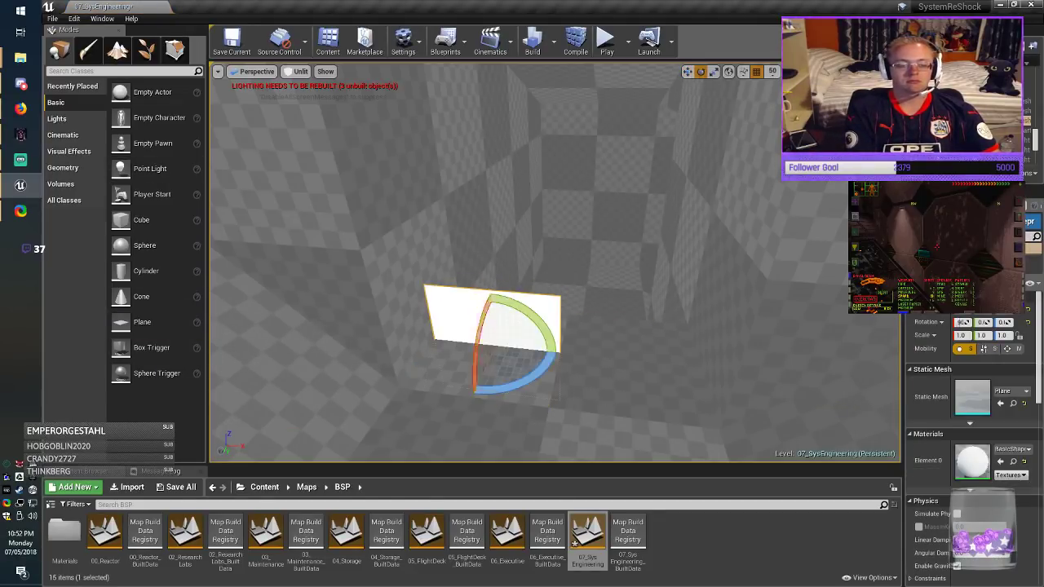
drag(492, 314, 487, 254)
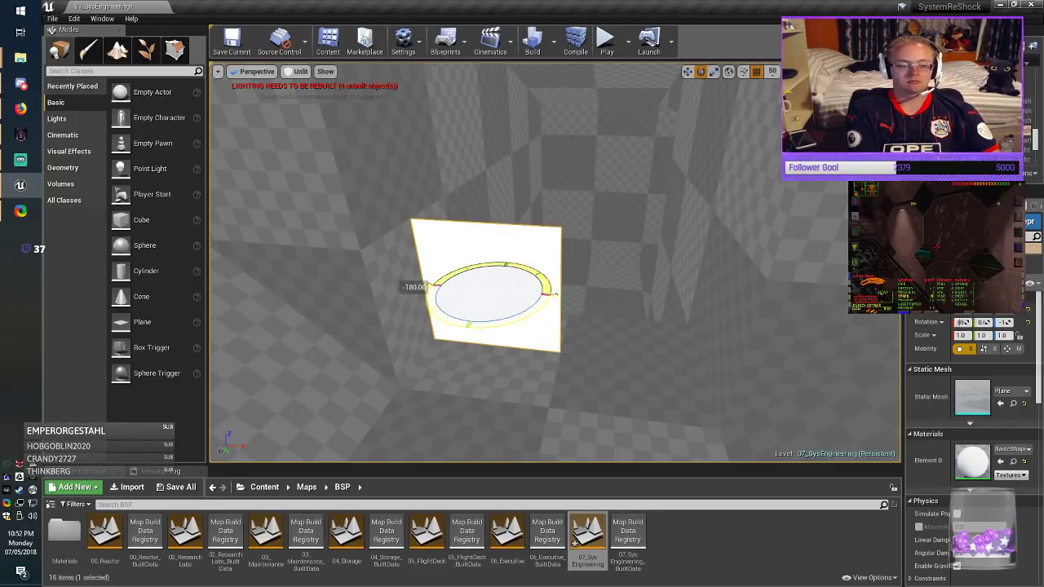
key(Escape)
click(232, 41)
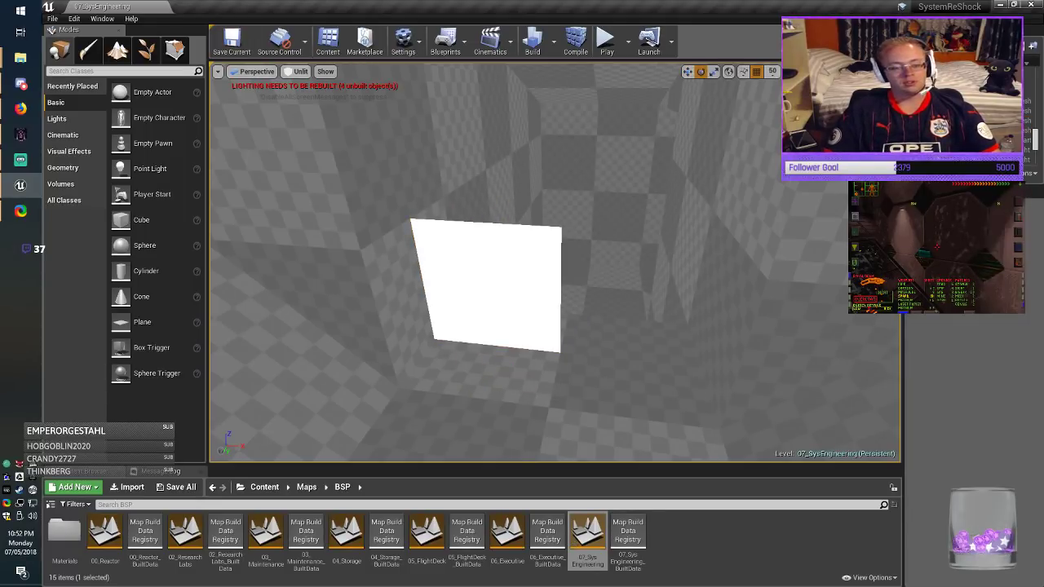
Step: Duplicate the 400 by 200 by 500 wall brush along Y to the opposite side of the passage opening
right_drag(522, 269, 664, 302)
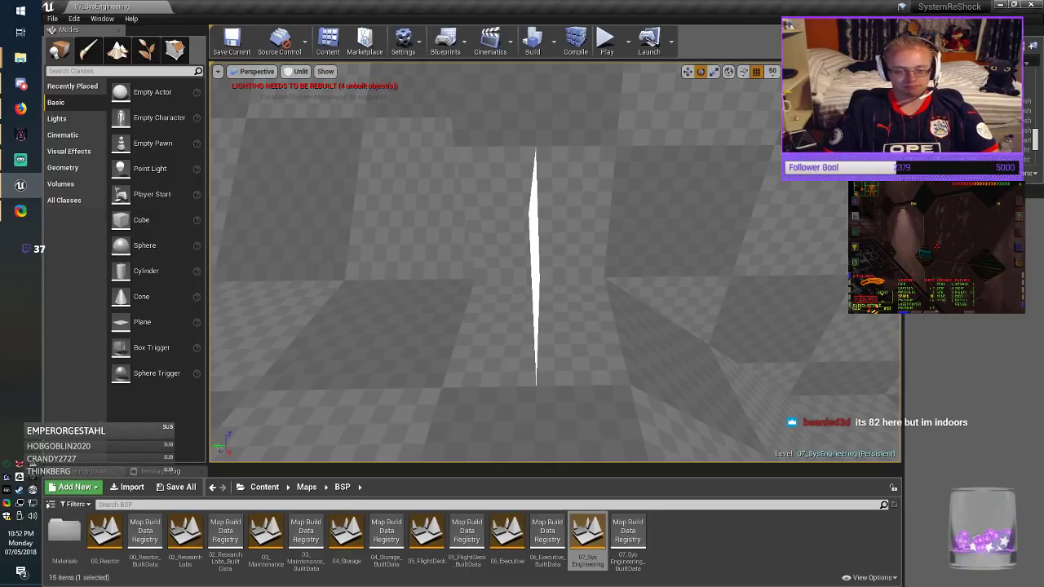
right_drag(555, 263, 498, 281)
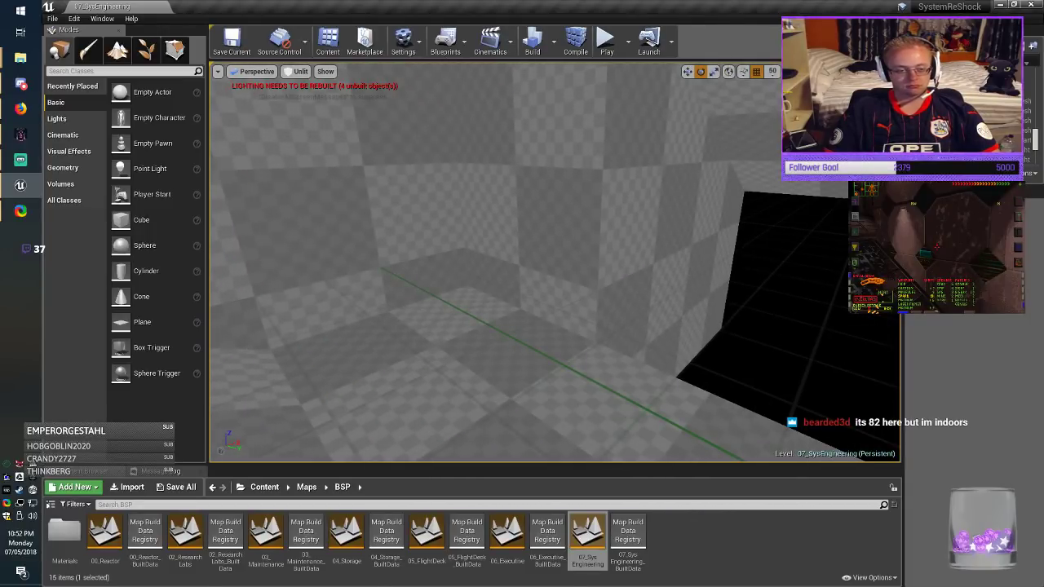
click(407, 221)
click(522, 225)
right_drag(522, 225, 620, 233)
key(r)
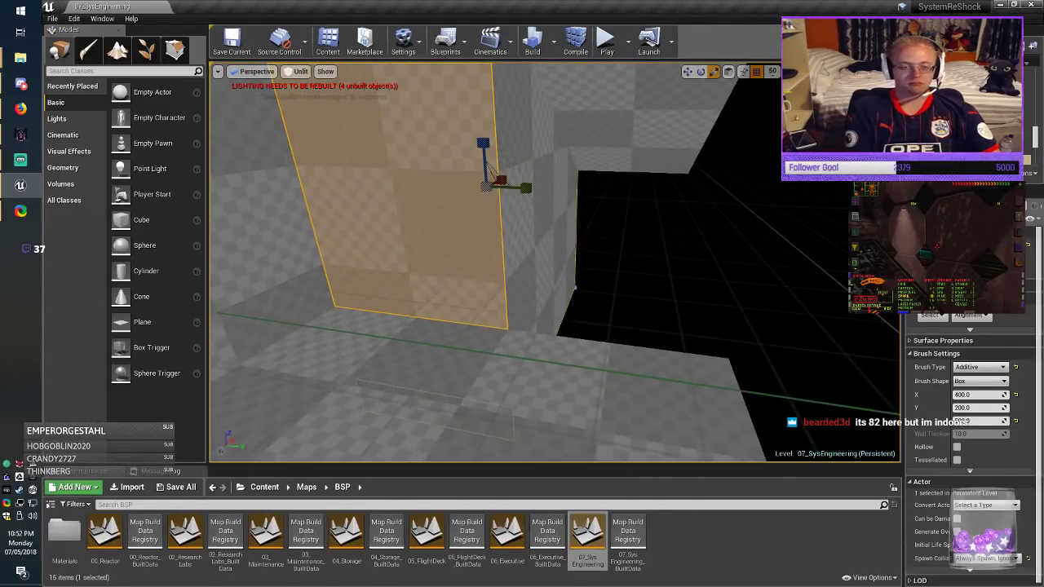
alt+drag(525, 189, 825, 202)
right_drag(825, 203, 893, 211)
Step: Set the copied wall brush's X size to 600, slide it along X to close the floor-level gap, and save the level
right_drag(555, 262, 619, 274)
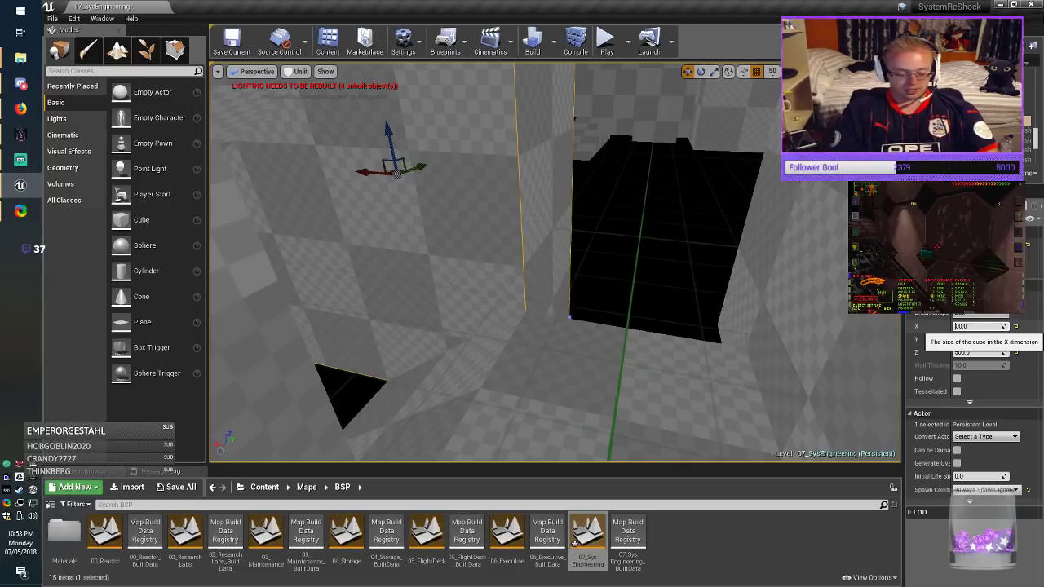
text(6)
key(Return)
drag(363, 172, 436, 177)
mouse_move(436, 177)
right_down()
mouse_move(335, 184)
mouse_move(351, 183)
right_up()
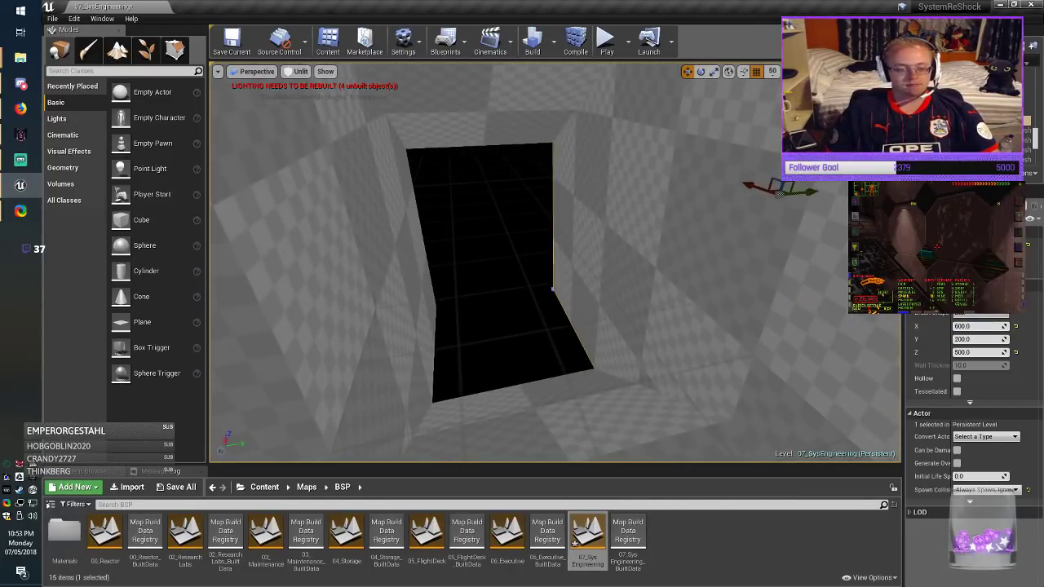
key(Escape)
click(232, 41)
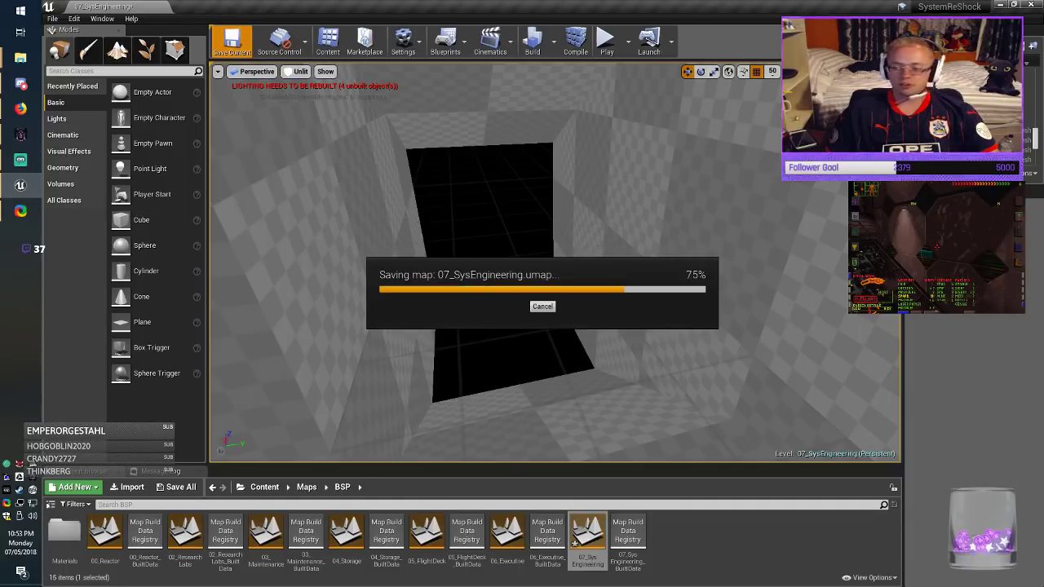
Step: Move the brush beside the passage opening outward to follow the System Shock reference, and deselect it
key(alt+Tab)
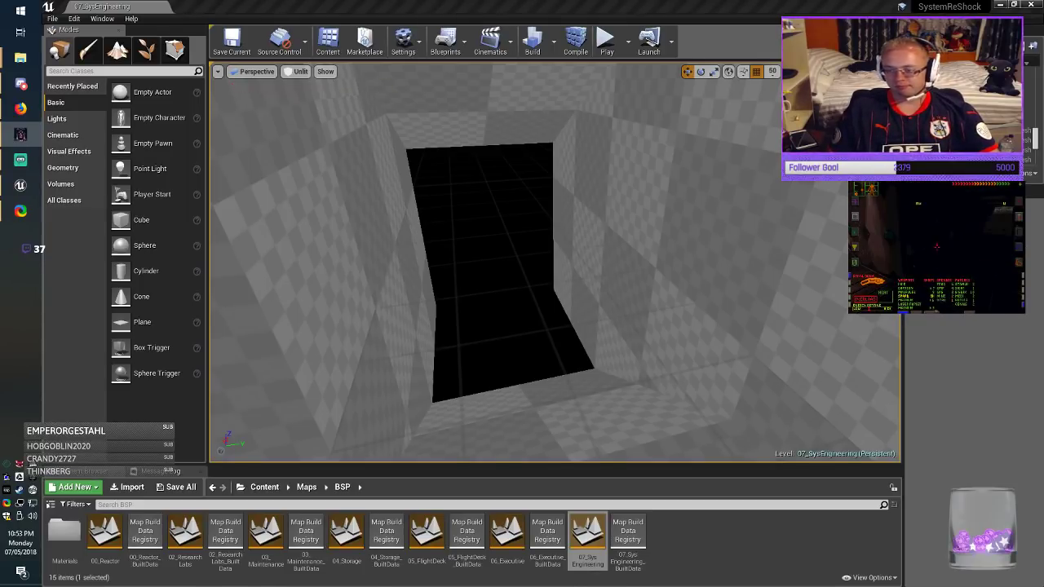
mouse_move(555, 263)
right_down()
mouse_move(538, 228)
mouse_move(620, 379)
mouse_move(579, 363)
right_up()
click(645, 388)
mouse_move(645, 387)
right_down()
mouse_move(695, 386)
mouse_move(685, 432)
mouse_move(750, 392)
mouse_move(767, 392)
mouse_move(796, 432)
mouse_move(832, 424)
right_up()
click(746, 388)
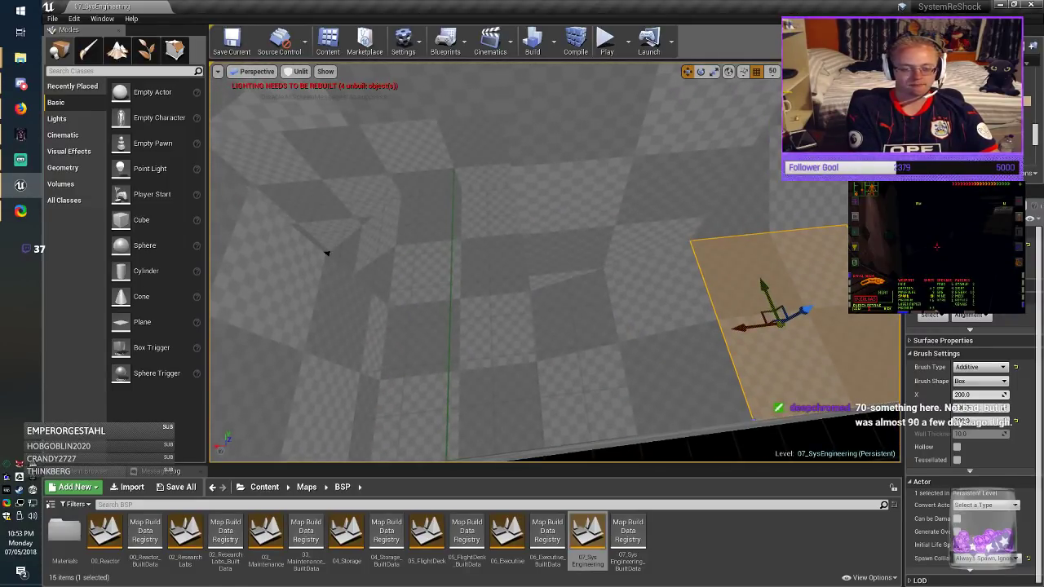
mouse_move(563, 269)
right_down()
mouse_move(595, 351)
mouse_move(579, 281)
right_up()
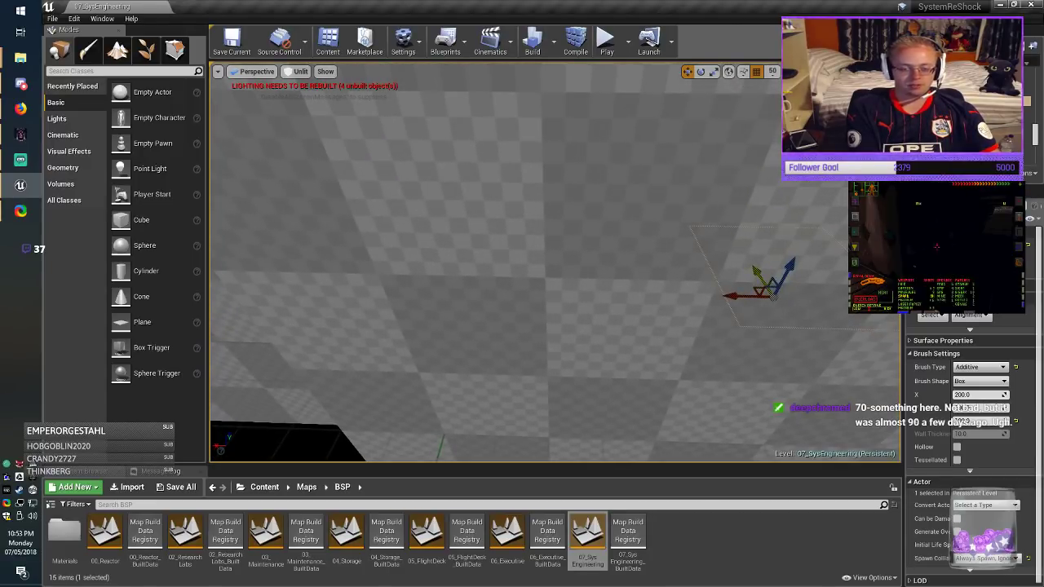
click(753, 277)
mouse_move(754, 277)
right_down()
mouse_move(636, 343)
mouse_move(563, 326)
mouse_move(575, 314)
mouse_move(473, 302)
mouse_move(522, 322)
mouse_move(448, 314)
mouse_move(457, 327)
right_up()
mouse_move(602, 322)
mouse_down()
mouse_move(390, 361)
mouse_move(337, 414)
mouse_up()
key(Escape)
Step: Slide the 200 by 200 by 100 floor brush at the passage end along Y against the wall, and save the level
right_drag(337, 415, 256, 429)
click(600, 317)
right_drag(600, 317, 619, 306)
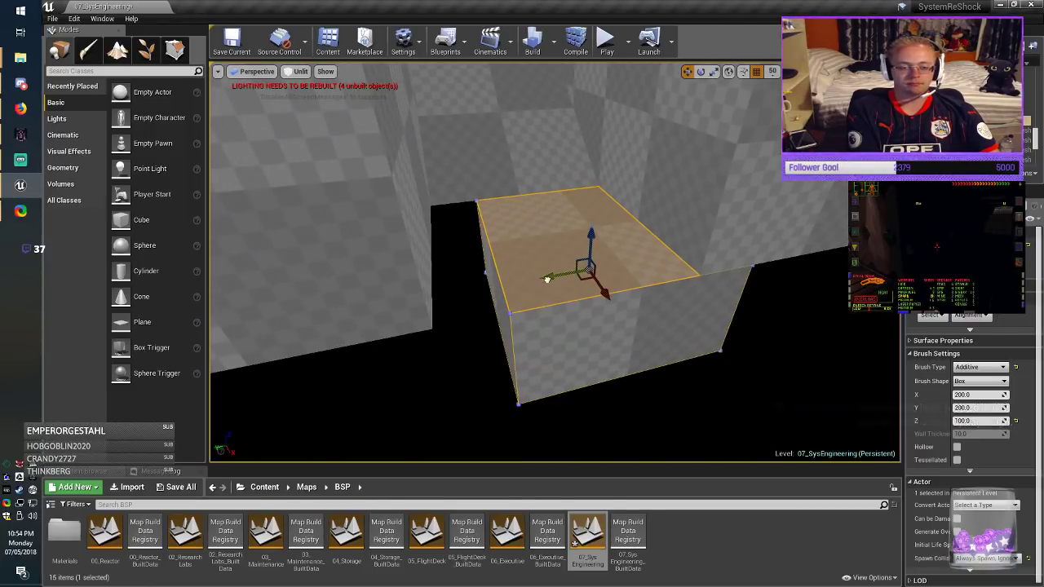
drag(547, 279, 496, 288)
key(Escape)
click(232, 42)
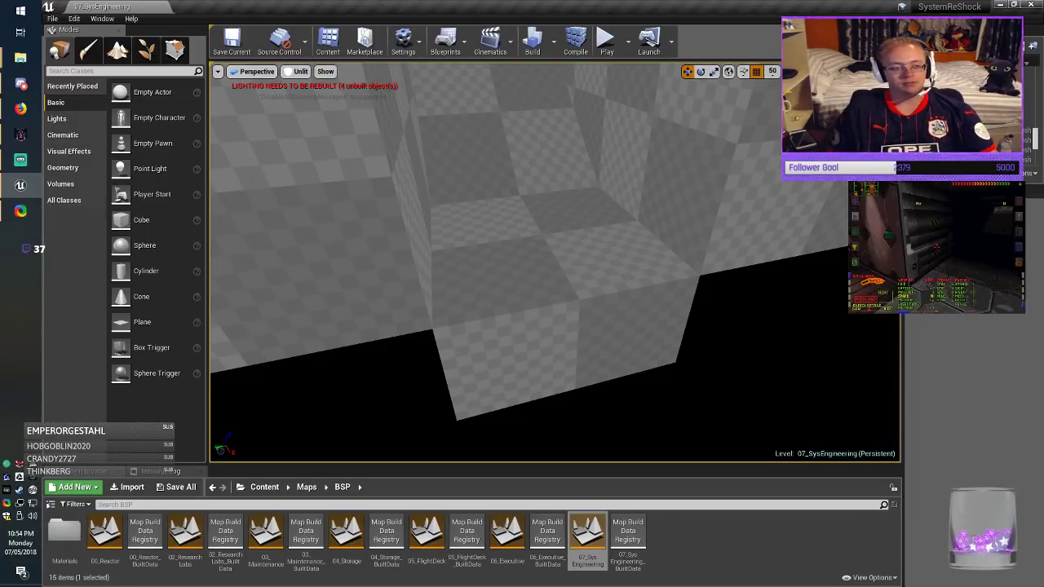
click(232, 41)
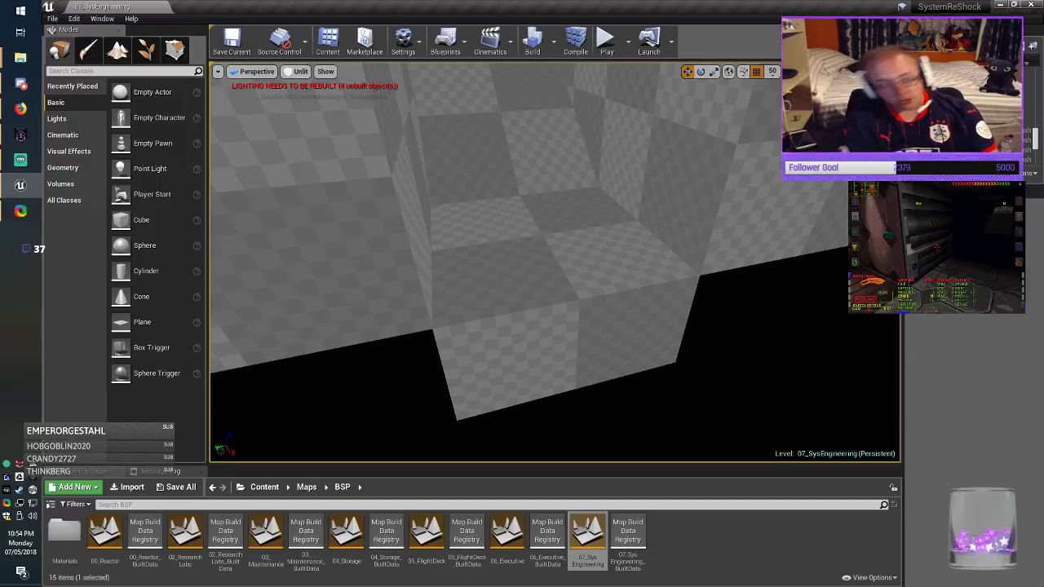
Step: Inspect the passage toward its open end and compare it with the System Shock reference
right_drag(521, 261, 538, 222)
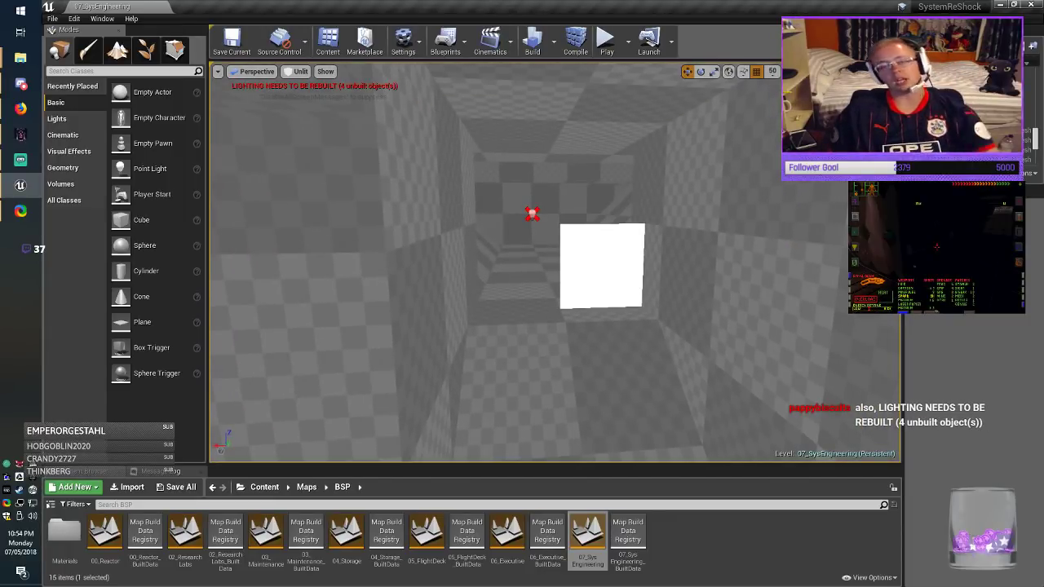
key(w)
right_drag(538, 236, 351, 246)
right_drag(554, 261, 693, 264)
key(w)
key(w)
key(alt+Tab)
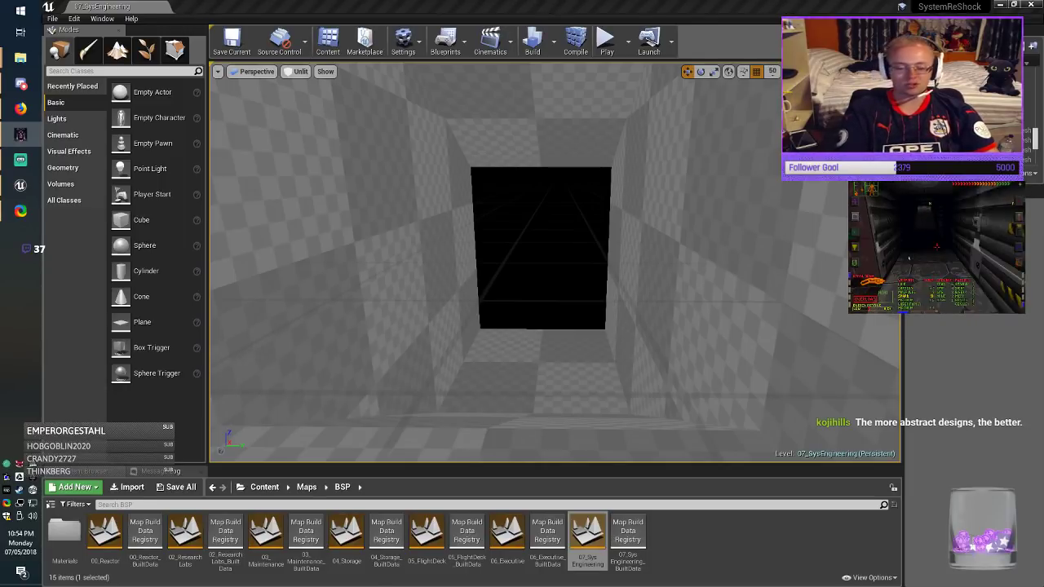
Step: Extend the passage floor beyond its open end along X with a copy of the 200 by 200 by 100 brush
mouse_move(506, 326)
right_down()
mouse_move(507, 408)
mouse_move(504, 351)
mouse_move(302, 347)
mouse_move(505, 350)
right_up()
key(w)
click(500, 351)
key(d)
drag(570, 300, 613, 163)
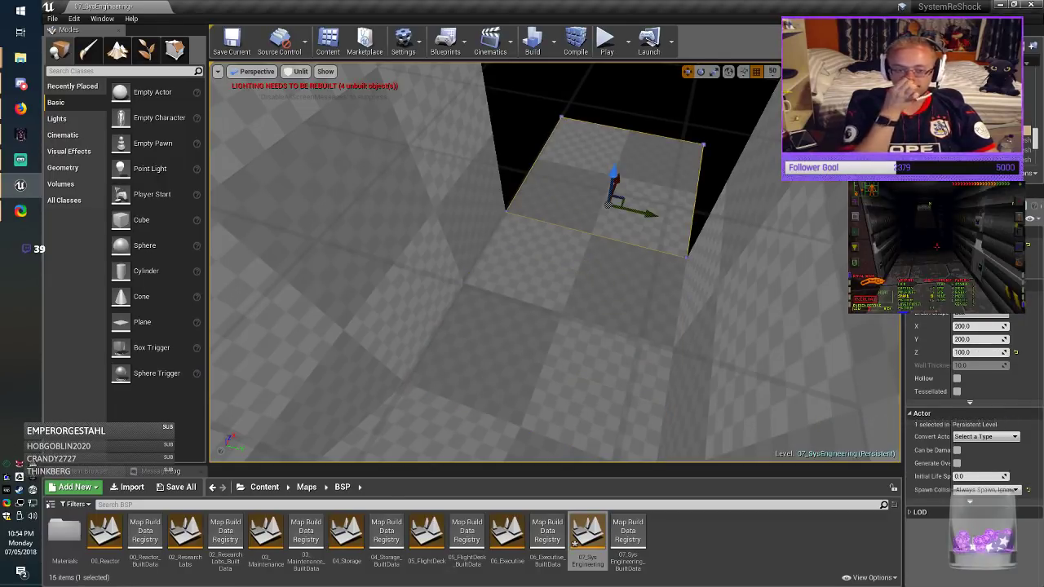
right_drag(614, 172, 657, 74)
drag(613, 173, 630, 140)
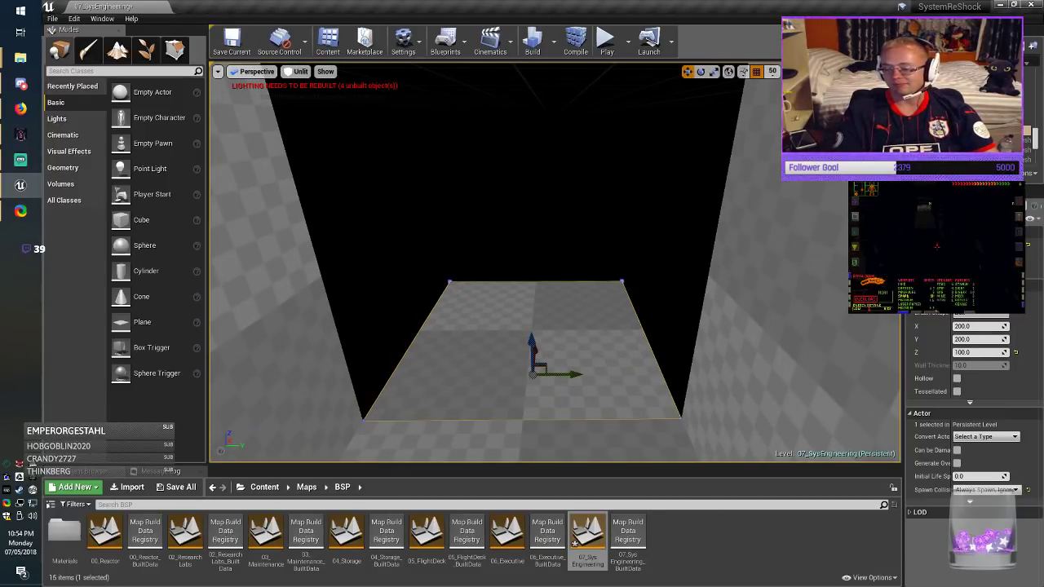
Step: Switch to System Shock to study the corridor ahead, pause the game, and return to save the level
key(alt+Tab)
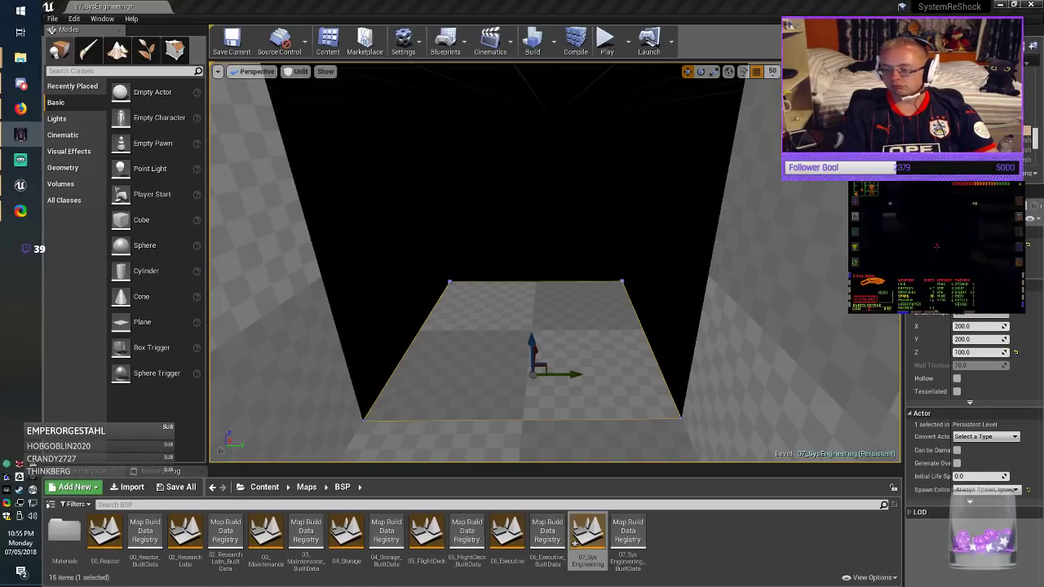
key(Escape)
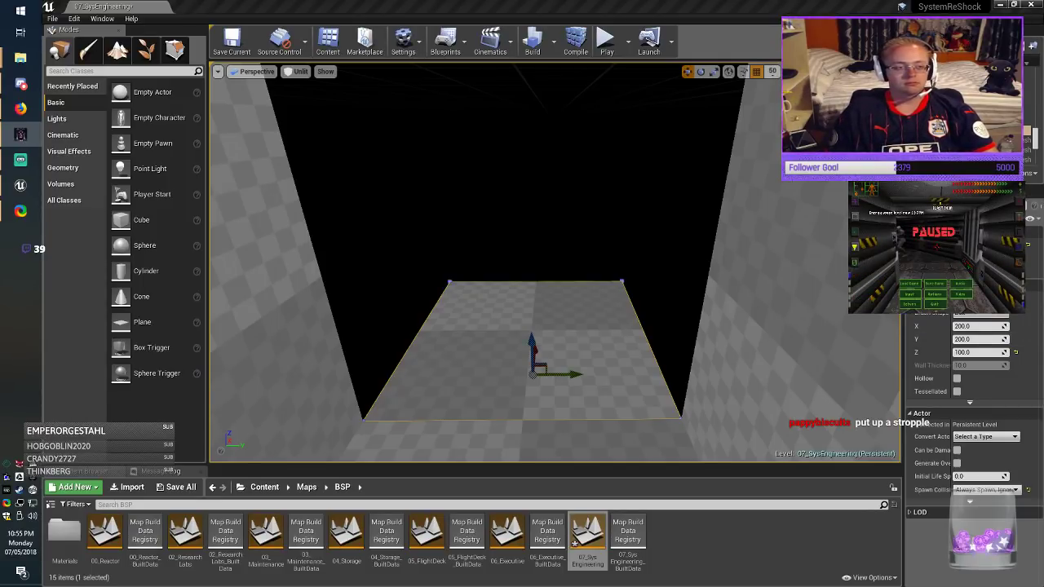
click(232, 40)
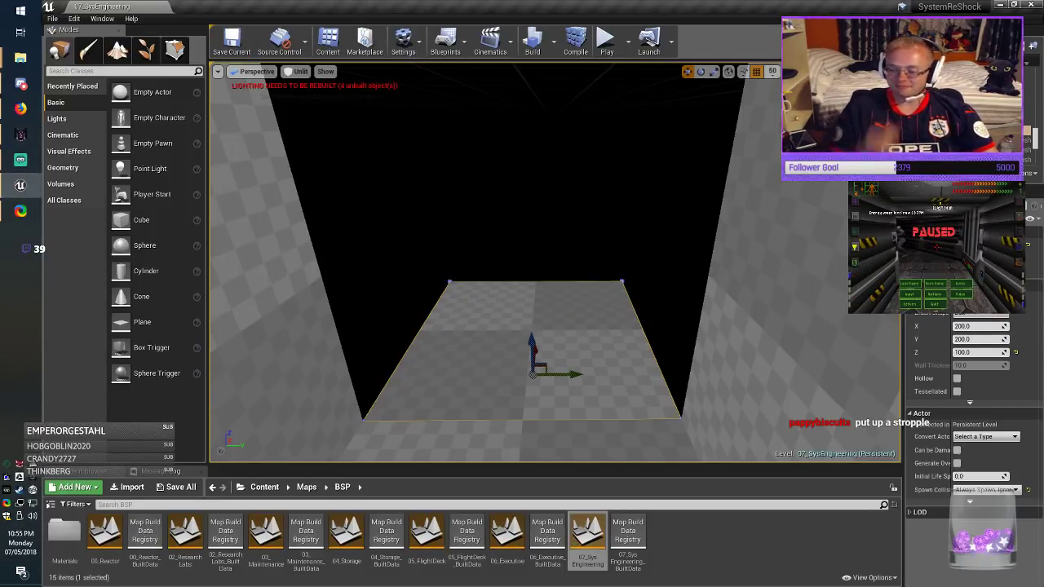
Step: Deselect the floor brush protruding from the passage end and save the level again
mouse_move(554, 270)
right_down()
mouse_move(277, 310)
mouse_move(285, 298)
mouse_move(208, 303)
right_up()
key(Escape)
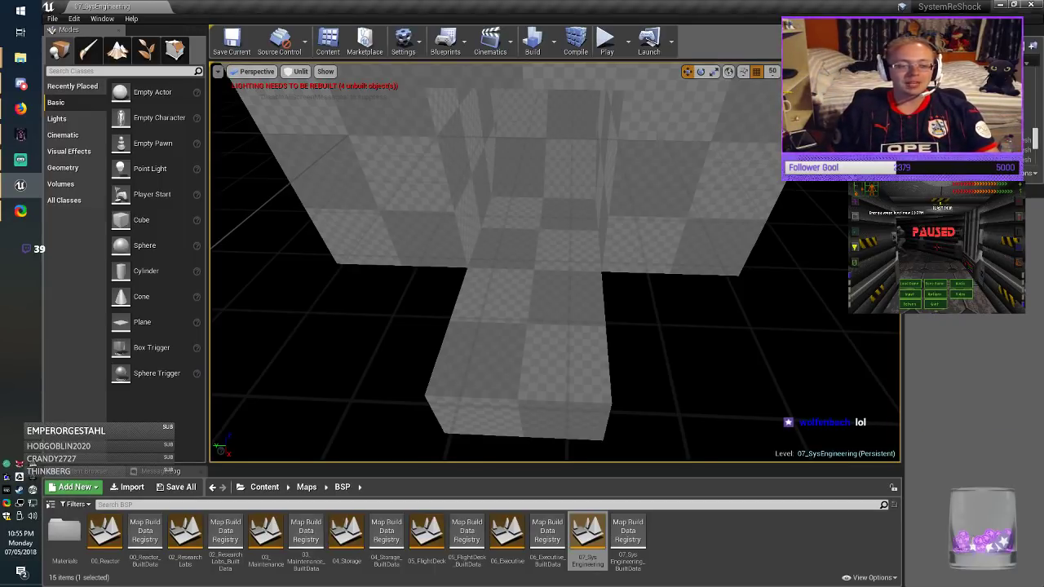
click(524, 345)
key(Escape)
click(232, 40)
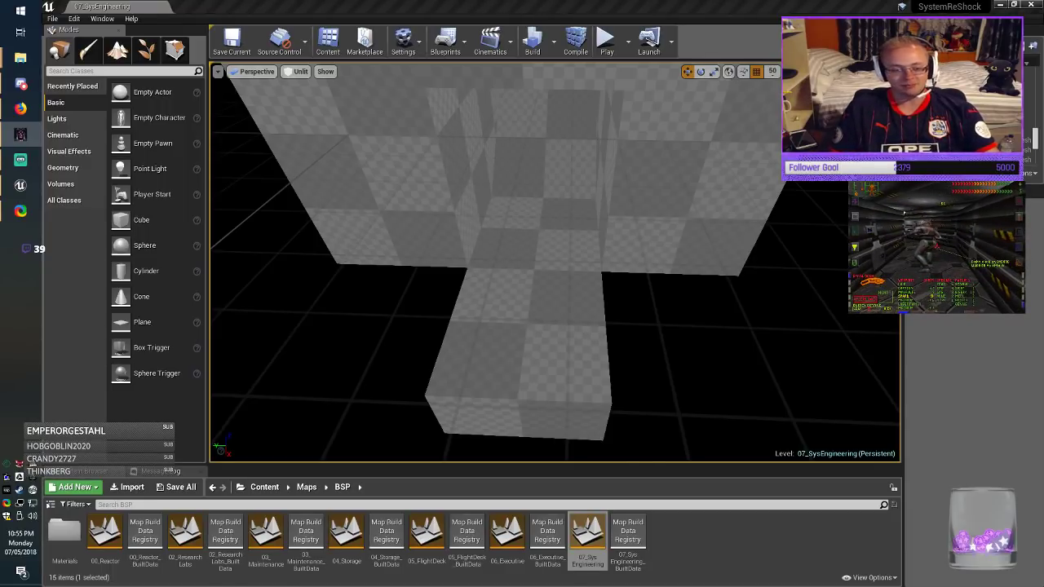
Step: Compare the passage end with the System Shock reference and set the end floor brush's Y size to 1600
click(530, 357)
right_drag(530, 356, 446, 359)
key(d)
key(alt+Tab)
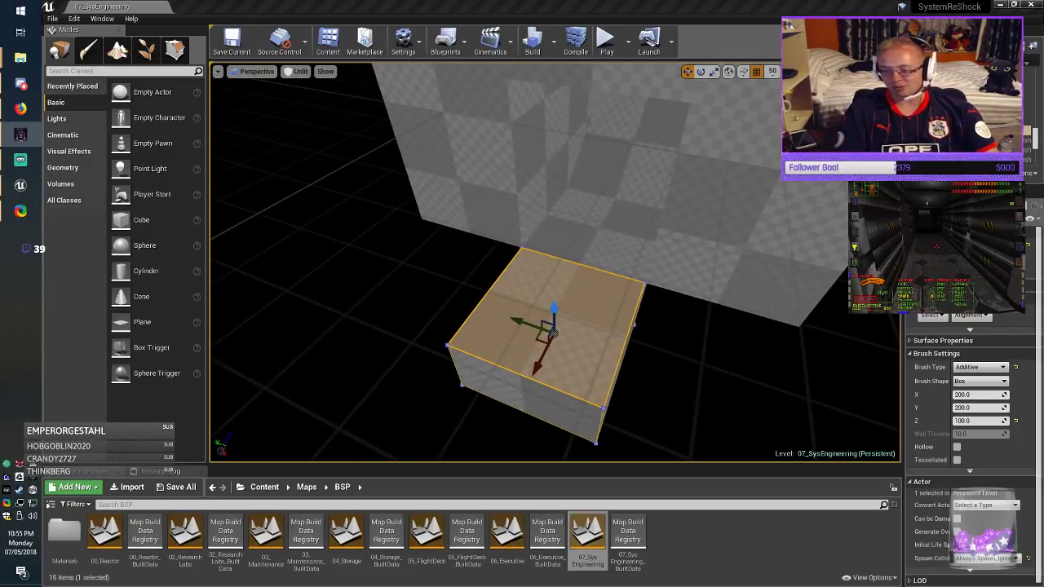
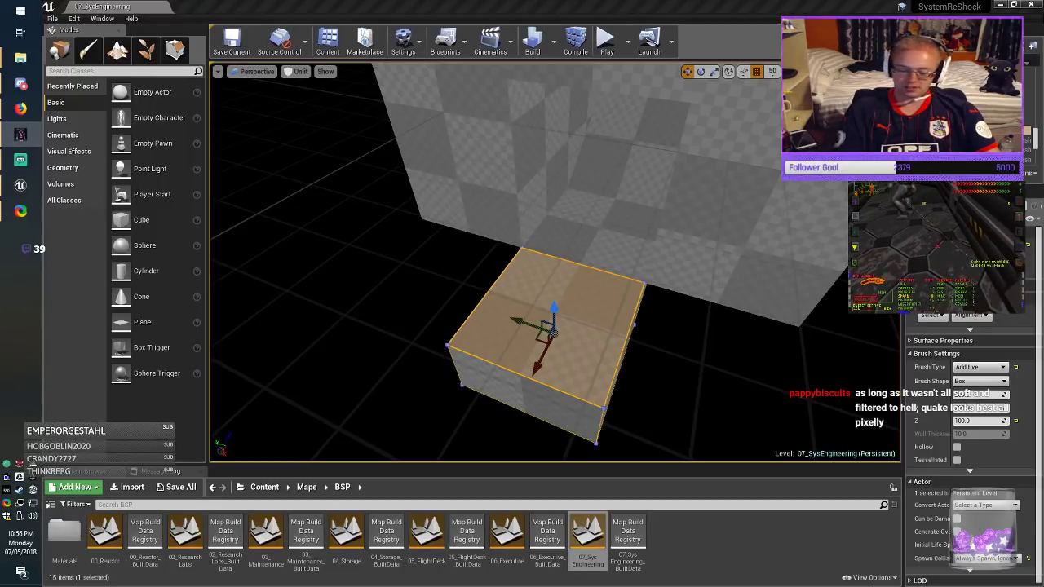
click(932, 421)
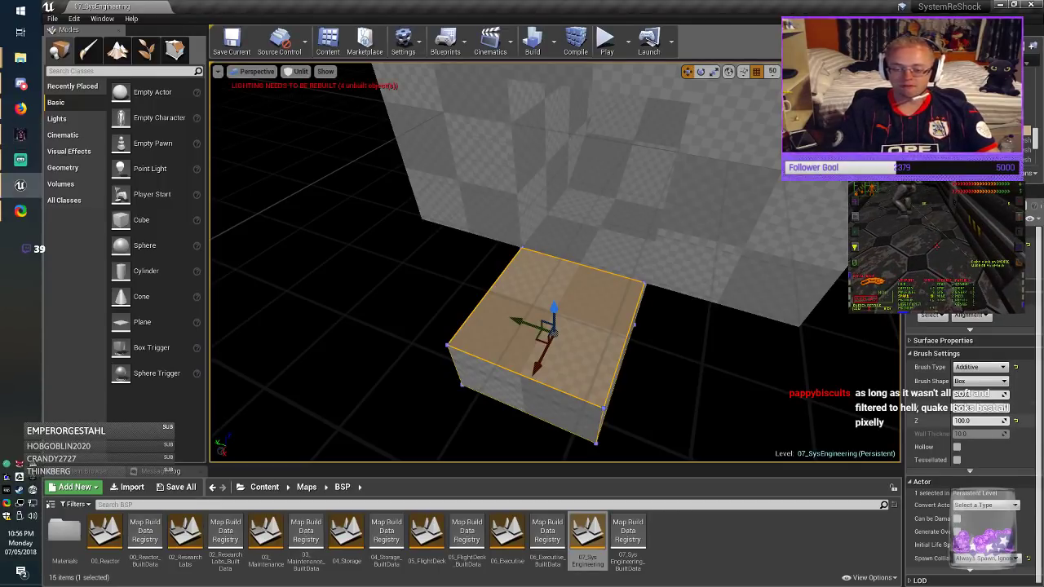
key(Return)
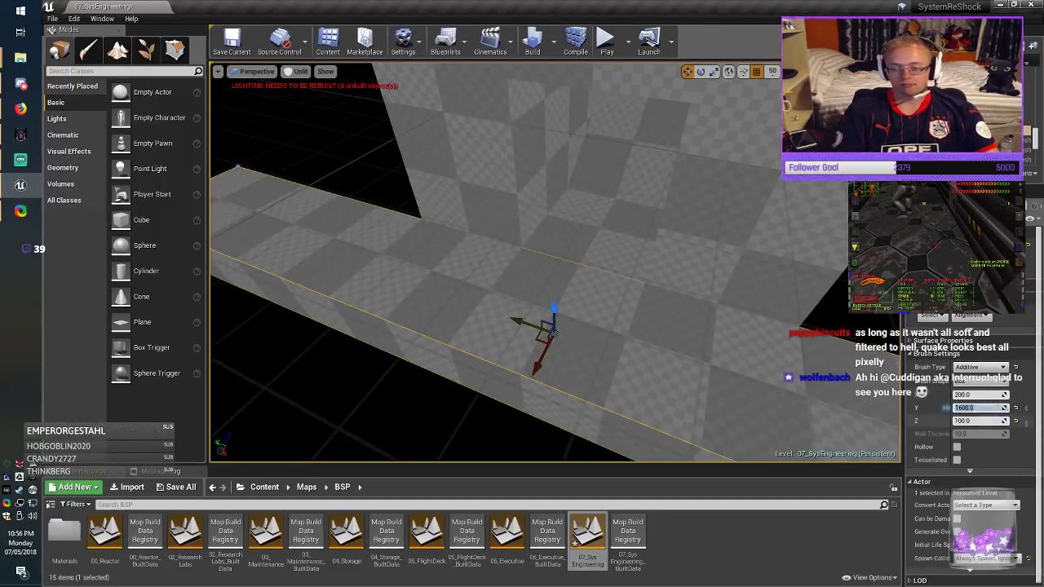
Step: Shift the 1600-long floor brush along Y to match the System Shock corridor, save the level and deselect the brush
key(alt+Tab)
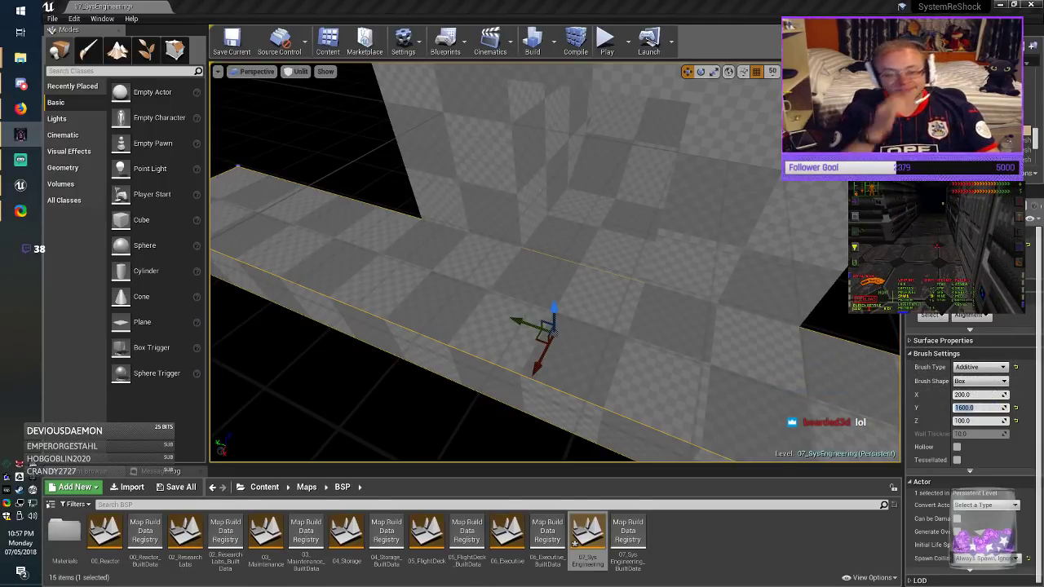
drag(520, 322, 225, 237)
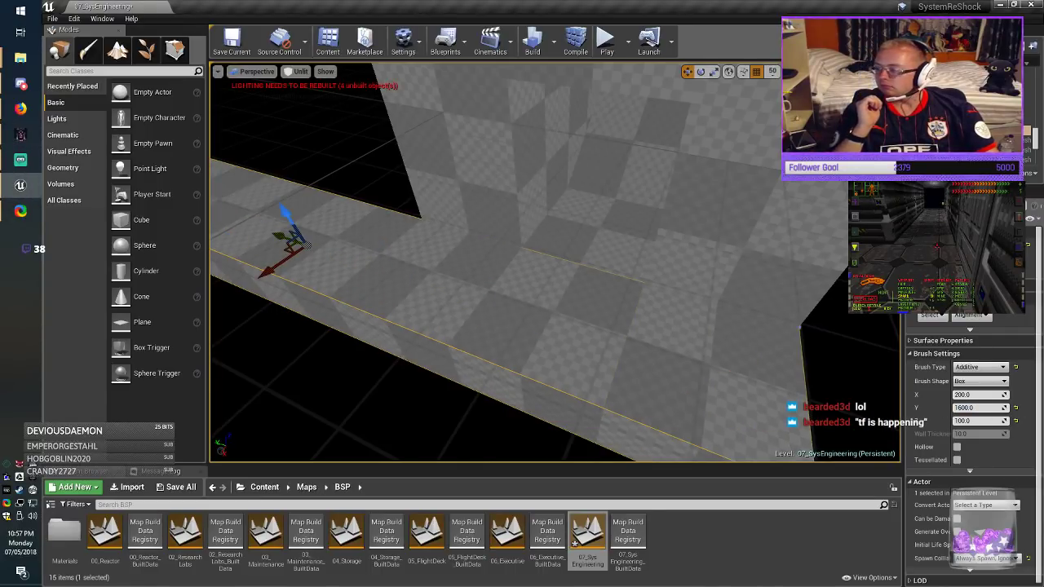
click(232, 40)
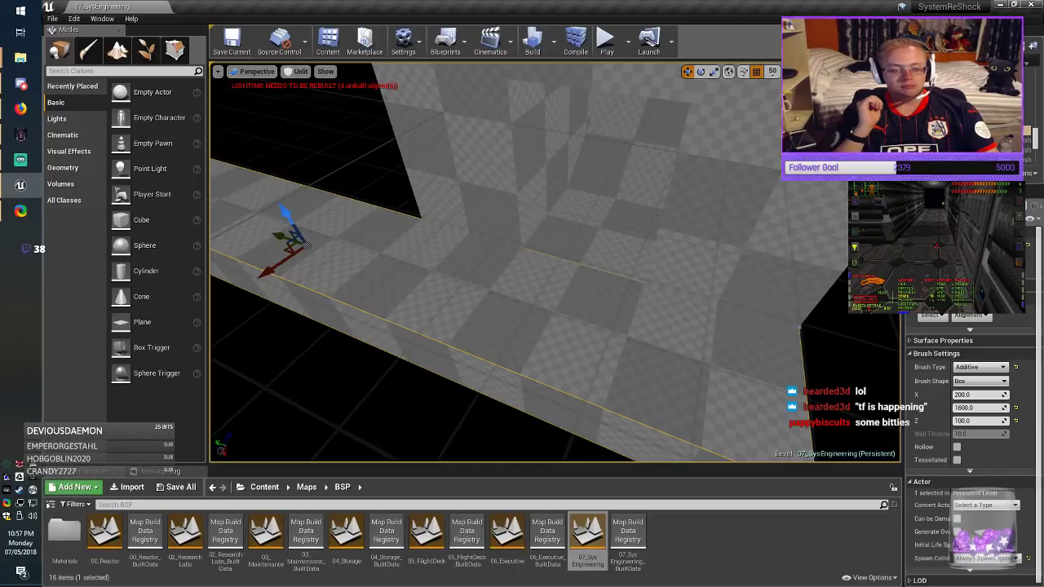
right_drag(554, 262, 457, 237)
key(Escape)
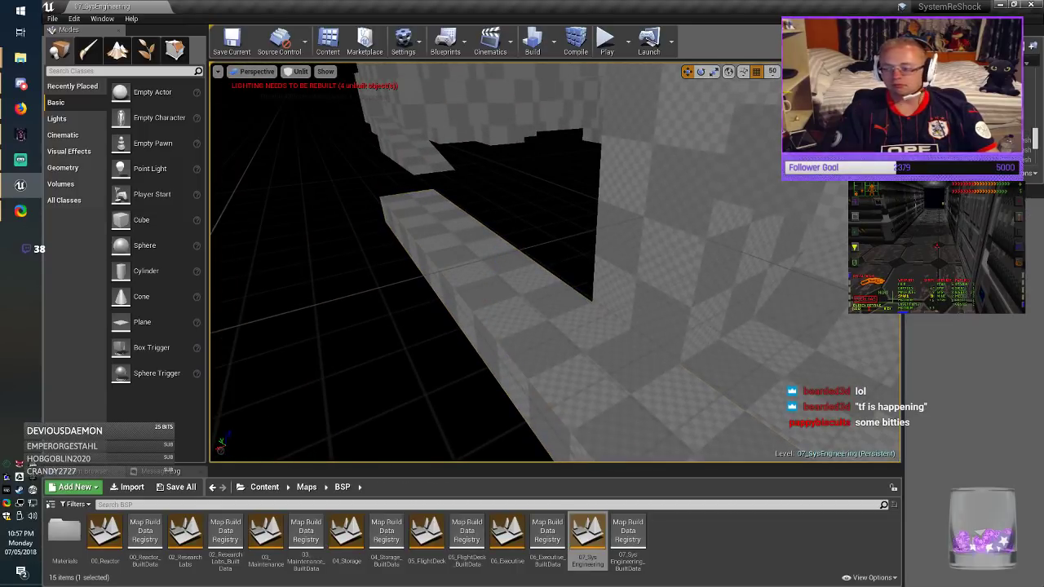
Step: Check the System Shock reference and place a copy of the 1600-long floor brush beside it along X
key(alt+Tab)
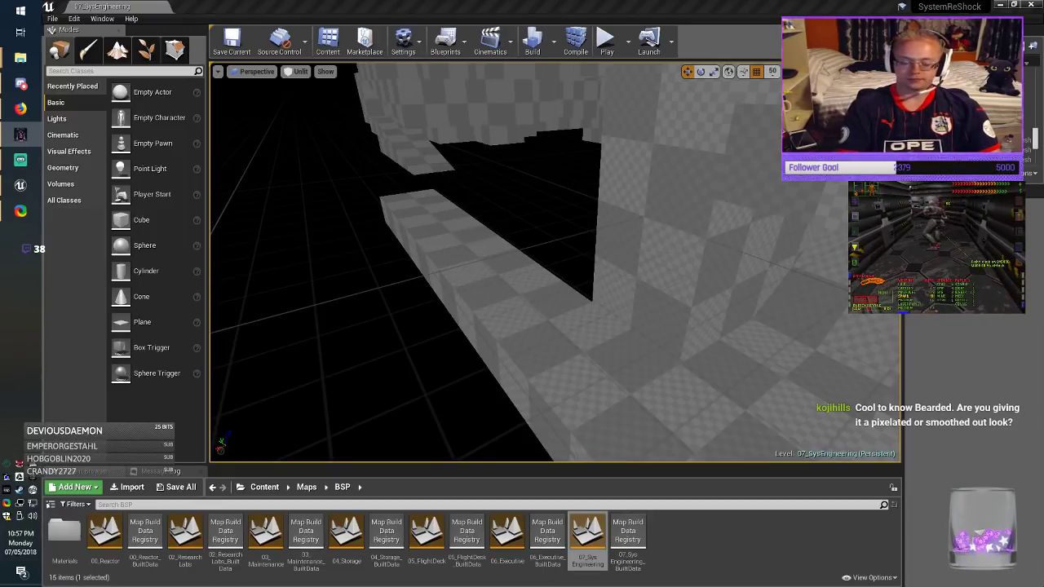
click(482, 341)
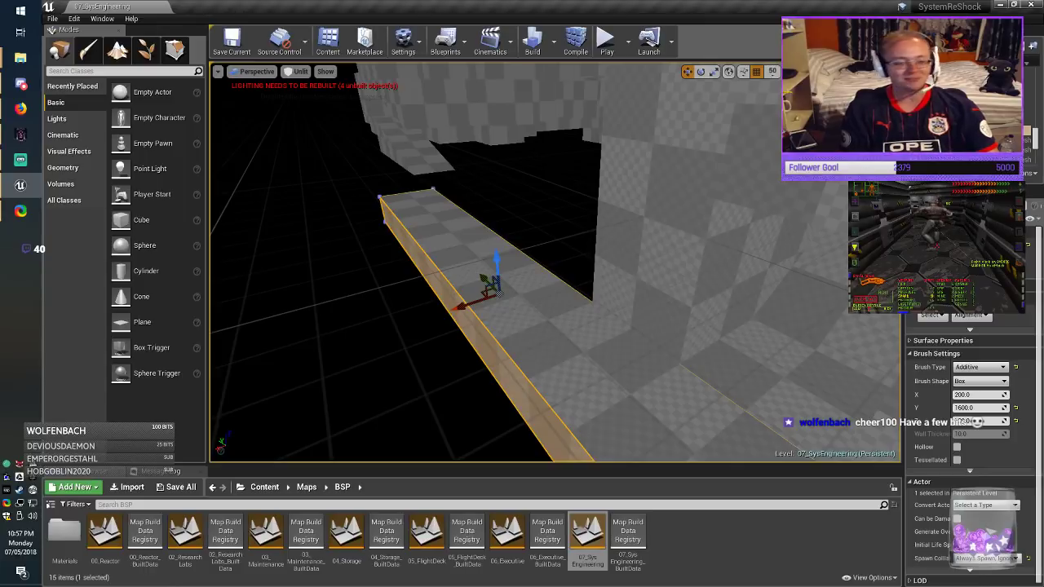
alt+drag(451, 306, 359, 323)
mouse_move(359, 324)
right_down()
mouse_move(490, 320)
mouse_move(424, 320)
mouse_move(454, 339)
mouse_move(442, 332)
right_up()
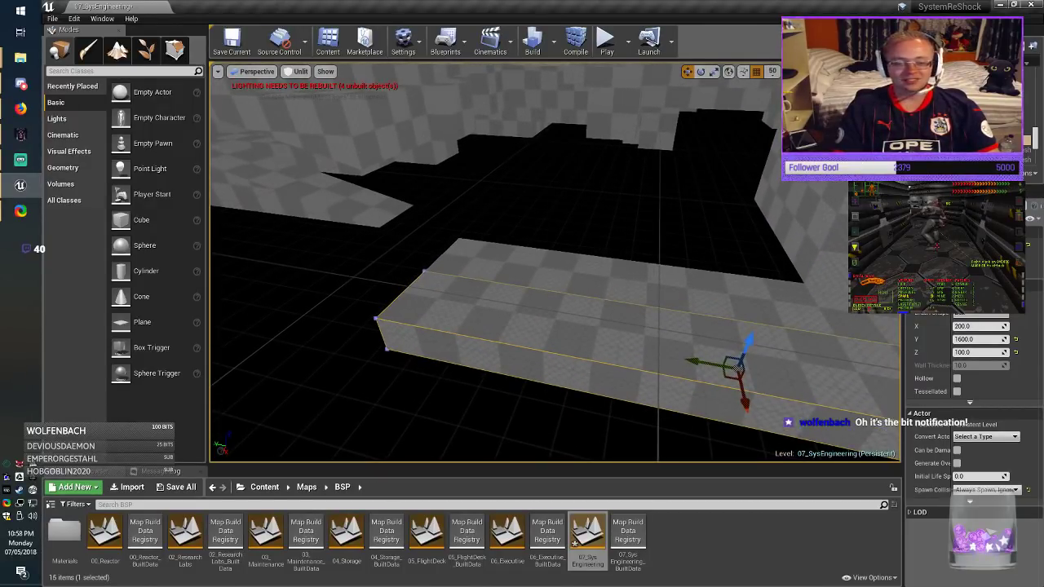
Step: Set the copied floor brush's Y size to 600, move it along Y to the far end of the long floor, and save
key(alt+Tab)
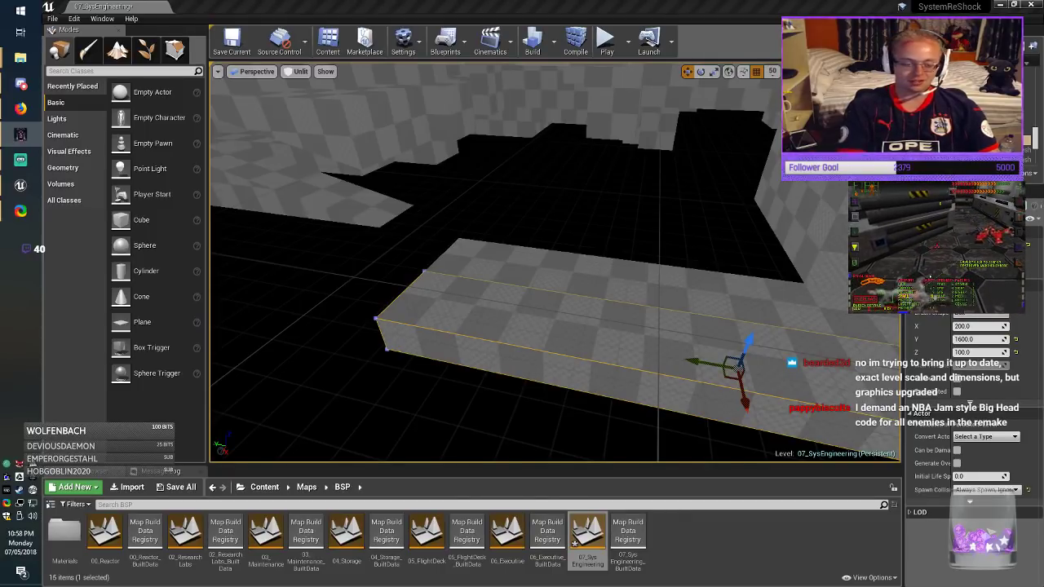
drag(692, 362, 608, 348)
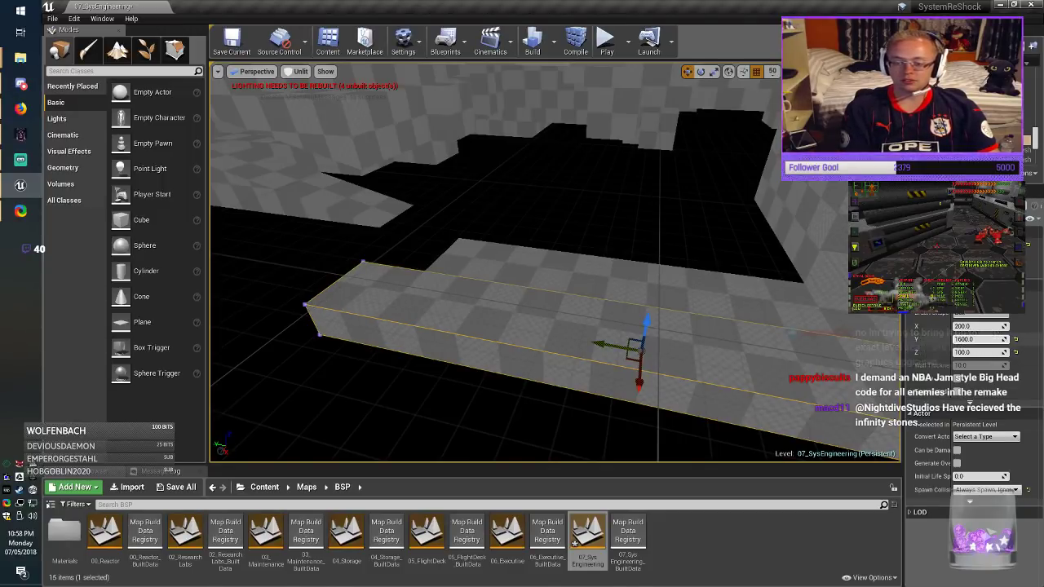
click(970, 339)
text(600)
key(Return)
mouse_move(608, 345)
mouse_down()
mouse_move(289, 327)
mouse_move(390, 335)
mouse_move(404, 308)
mouse_up()
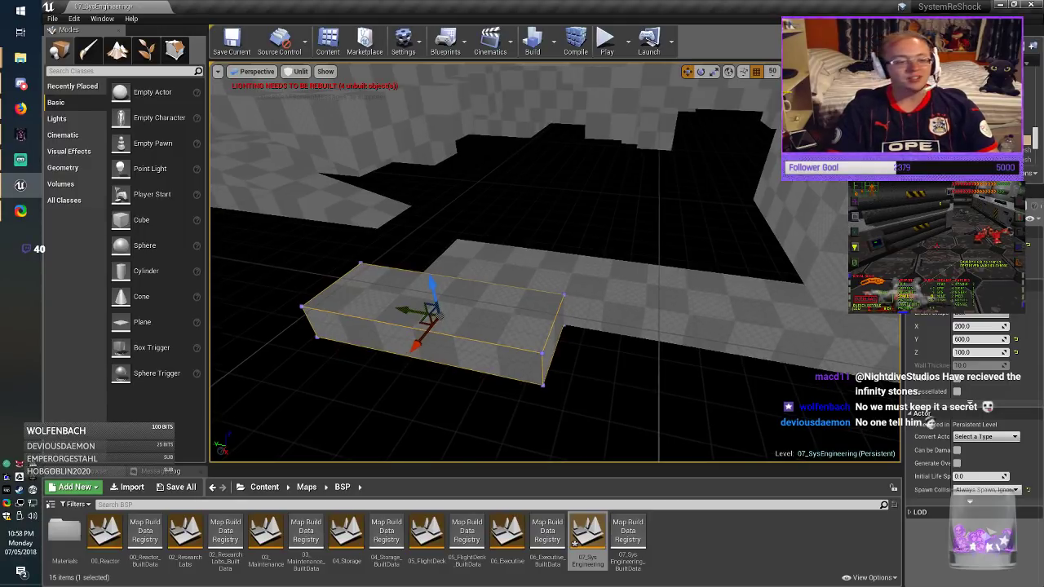
click(232, 41)
Step: Move the 600-long floor brush outward along X and fill the gap behind it with a copy offset along Y
right_drag(489, 245, 367, 258)
key(alt+Tab)
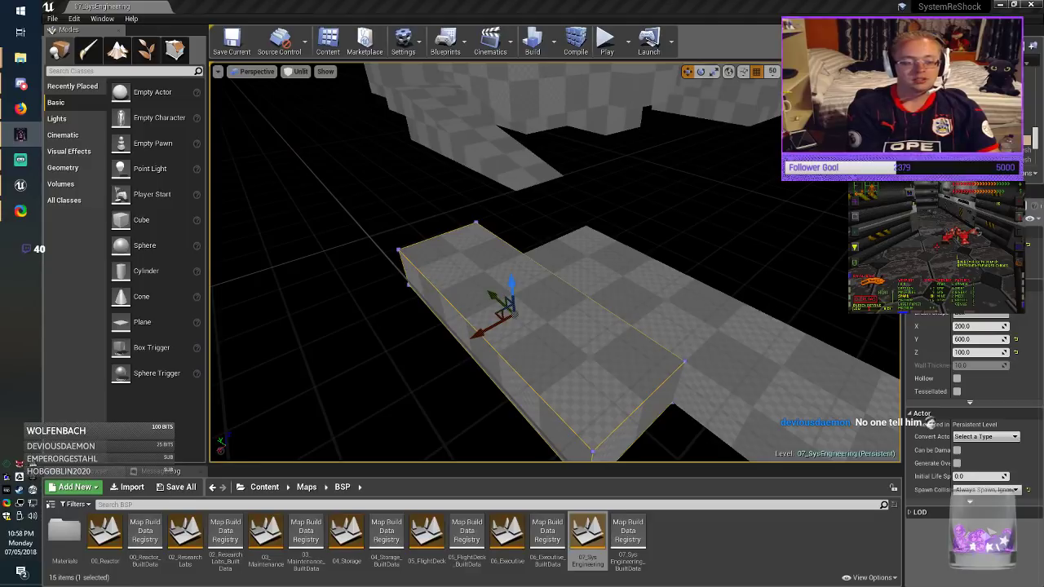
mouse_move(481, 331)
mouse_down()
mouse_move(410, 302)
mouse_move(341, 308)
mouse_up()
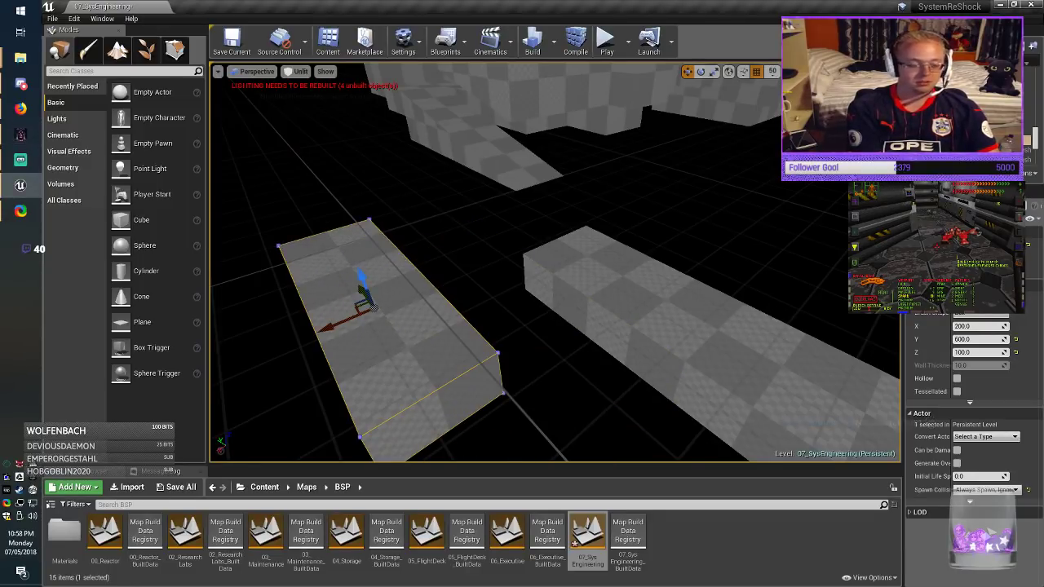
right_drag(341, 307, 441, 308)
mouse_move(380, 319)
alt+mouse_down()
mouse_move(596, 276)
mouse_move(552, 287)
mouse_move(500, 259)
alt+mouse_up()
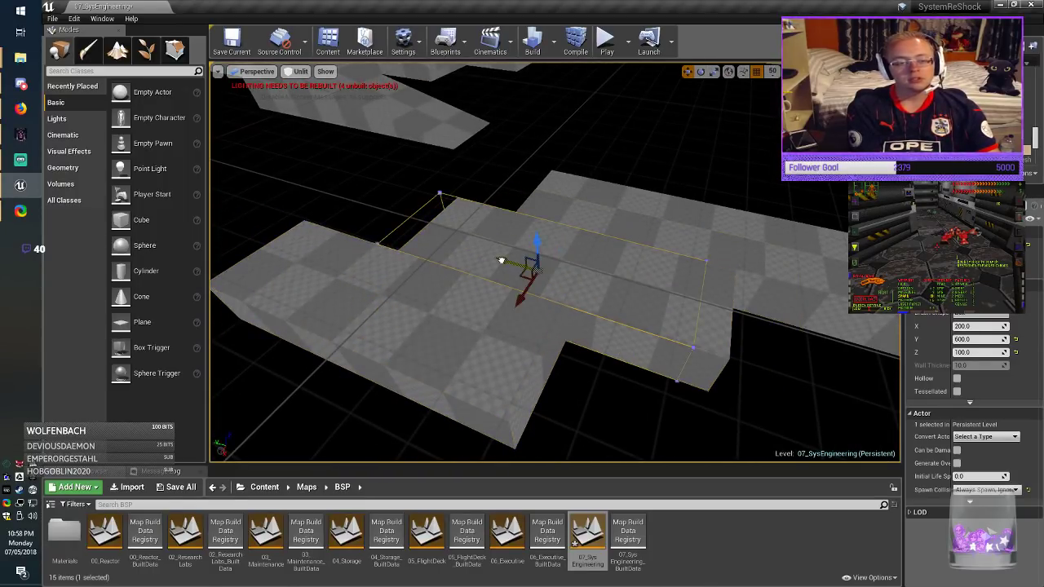
Step: Compare the staggered floor with the System Shock reference, select the outer 600-long brush and save the level
click(445, 322)
right_drag(444, 322, 448, 322)
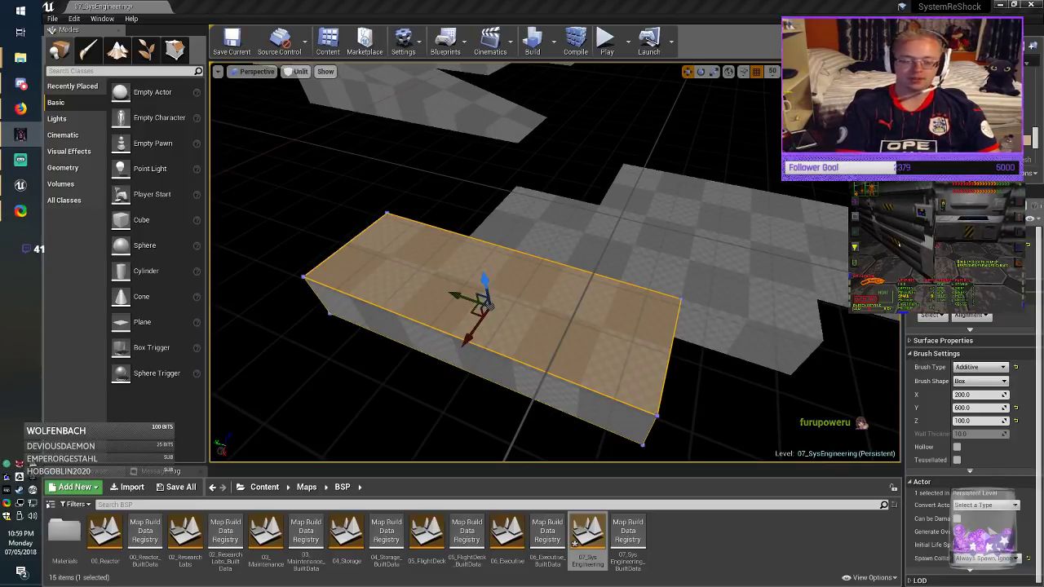
key(alt+Tab)
key(Escape)
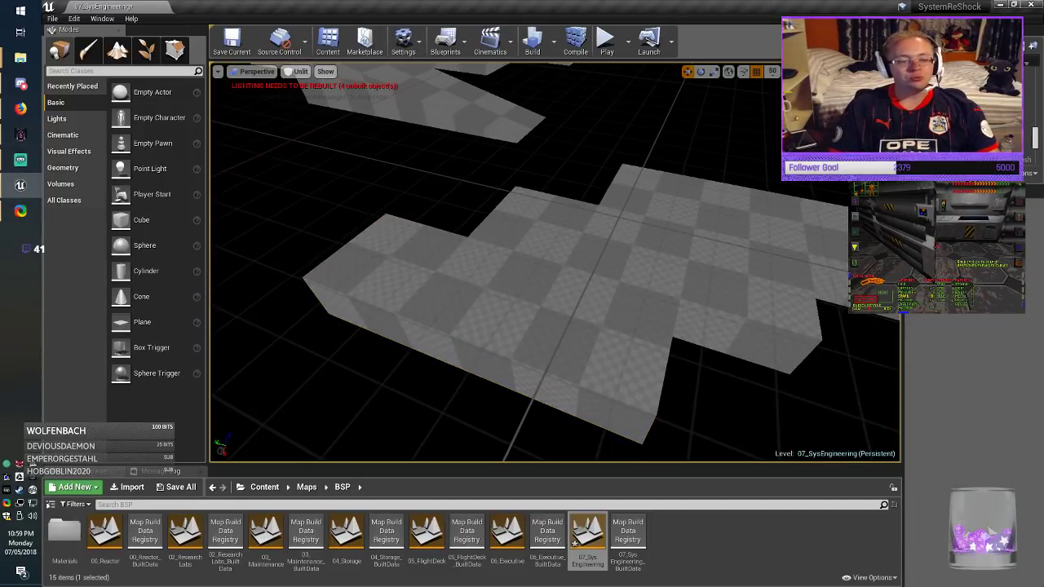
click(489, 365)
click(233, 44)
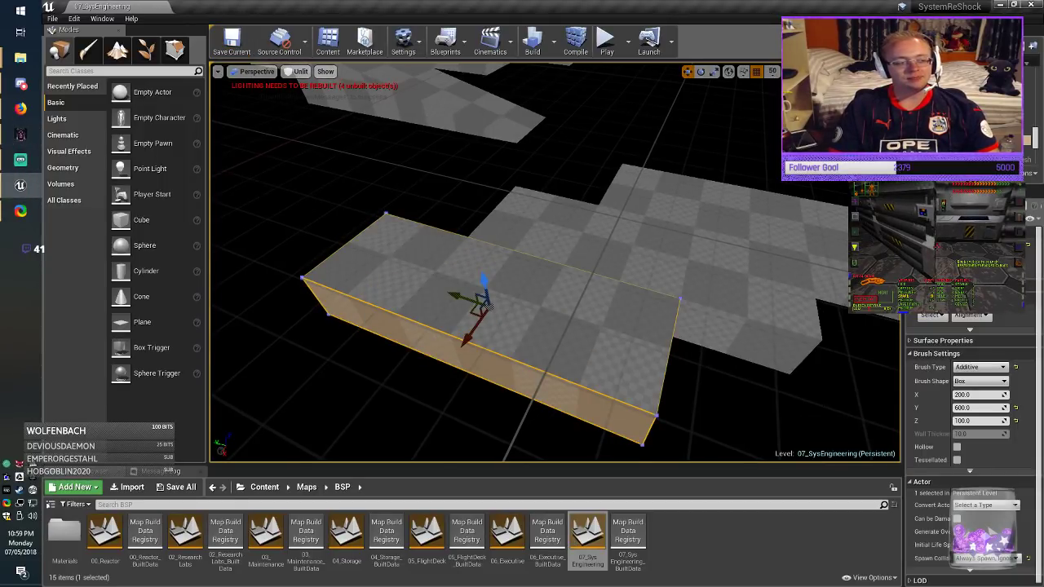
Step: Move the outer floor brush outward, set its X and Y sizes to 400, and place it flush against the neighbouring 600-long brush
mouse_move(489, 310)
right_down()
mouse_move(489, 326)
mouse_move(469, 316)
right_up()
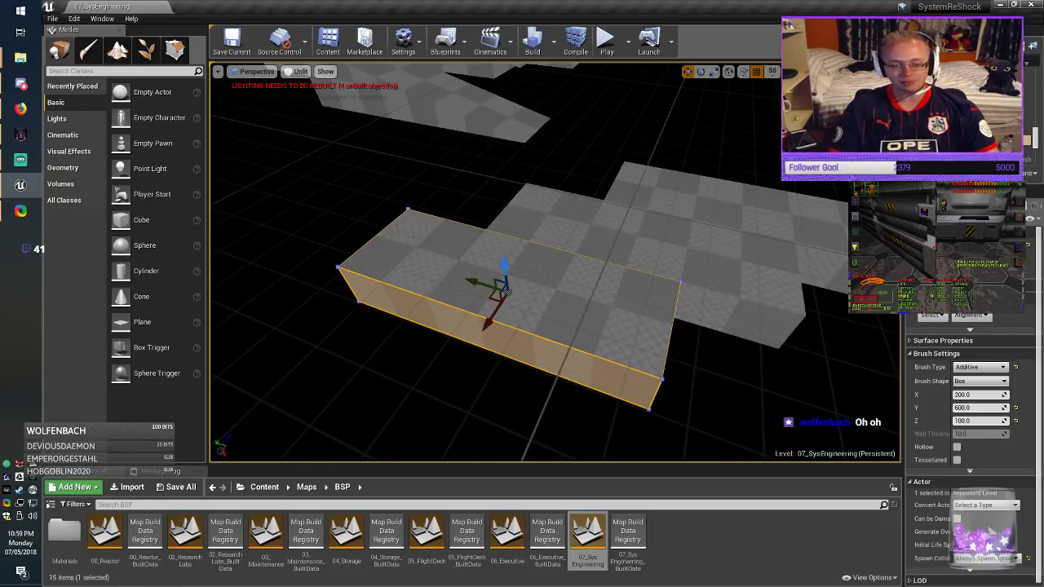
mouse_move(489, 310)
right_down()
mouse_move(693, 326)
mouse_move(734, 314)
right_up()
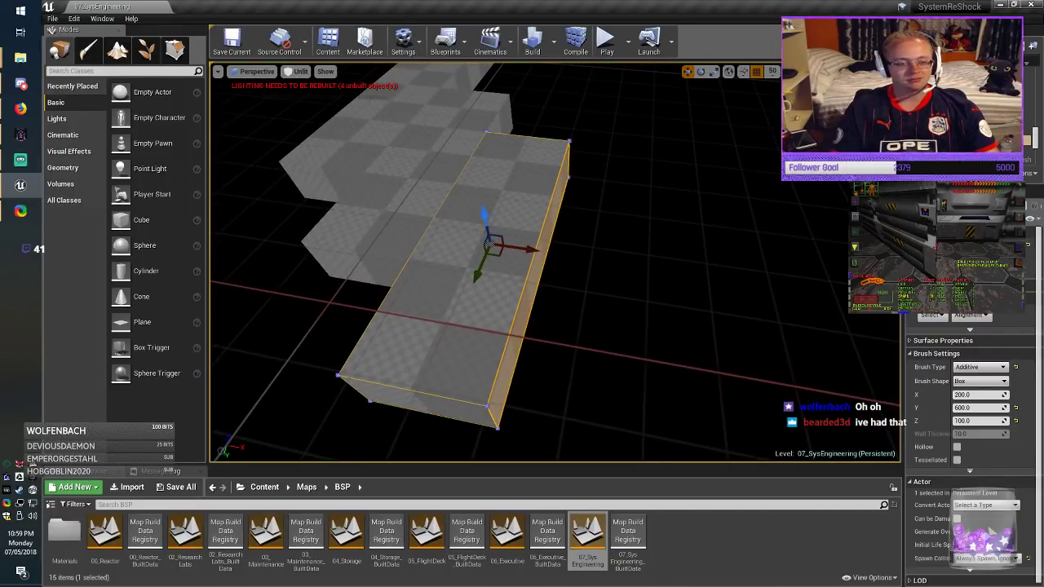
right_drag(506, 310, 490, 308)
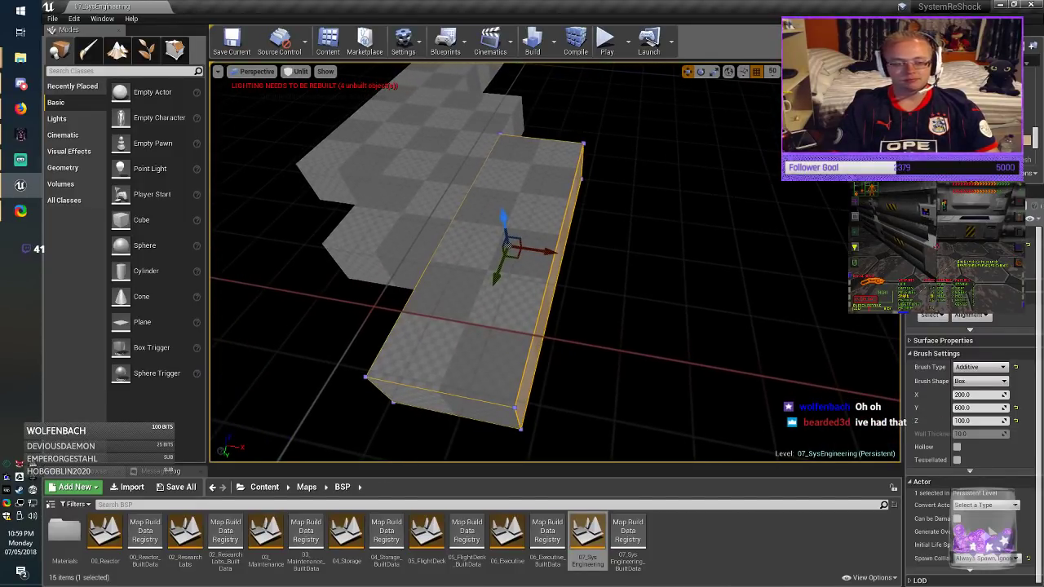
key(alt+Tab)
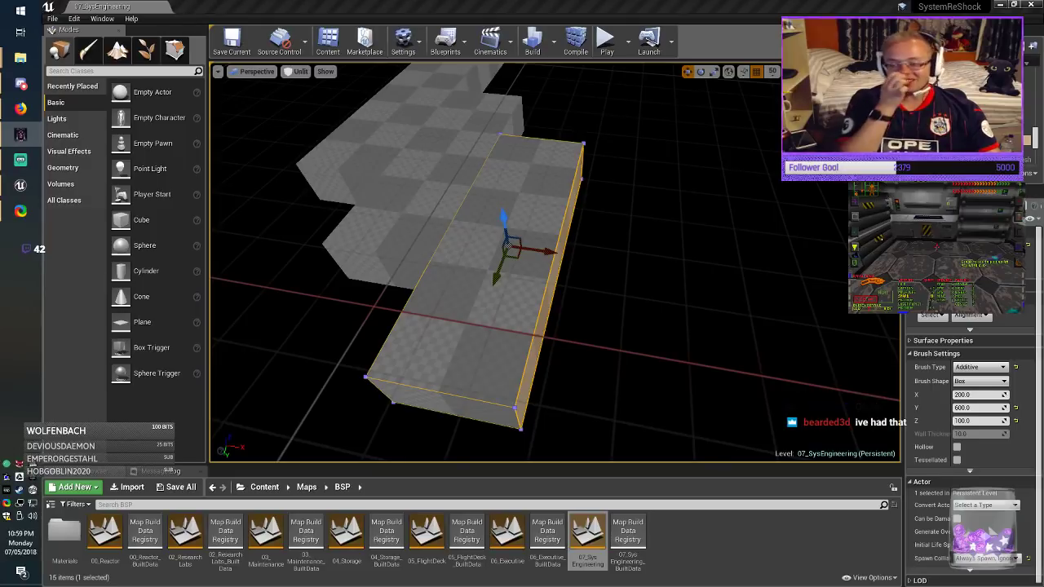
drag(547, 252, 656, 267)
click(972, 395)
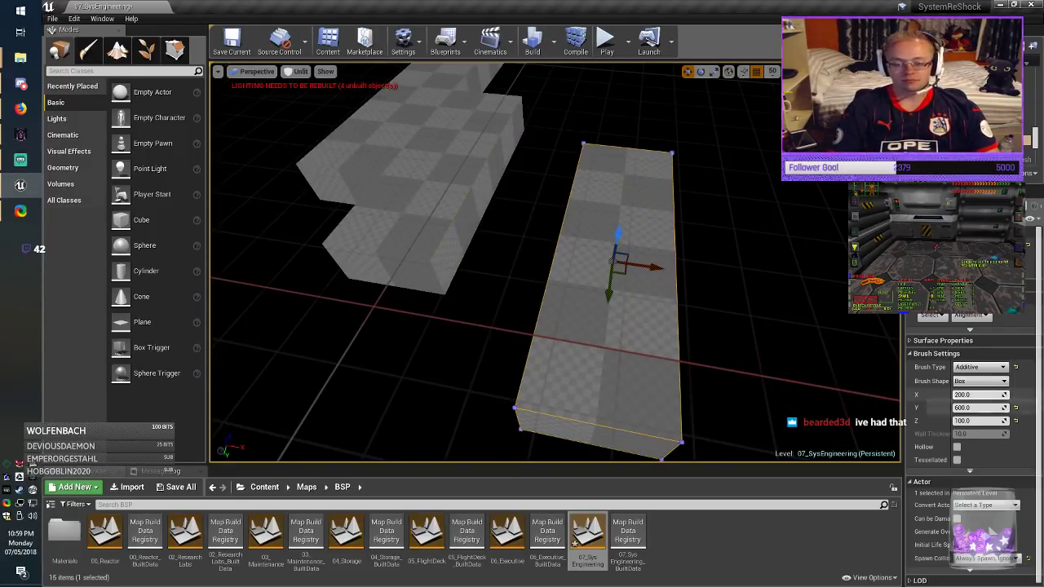
text(400)
key(Return)
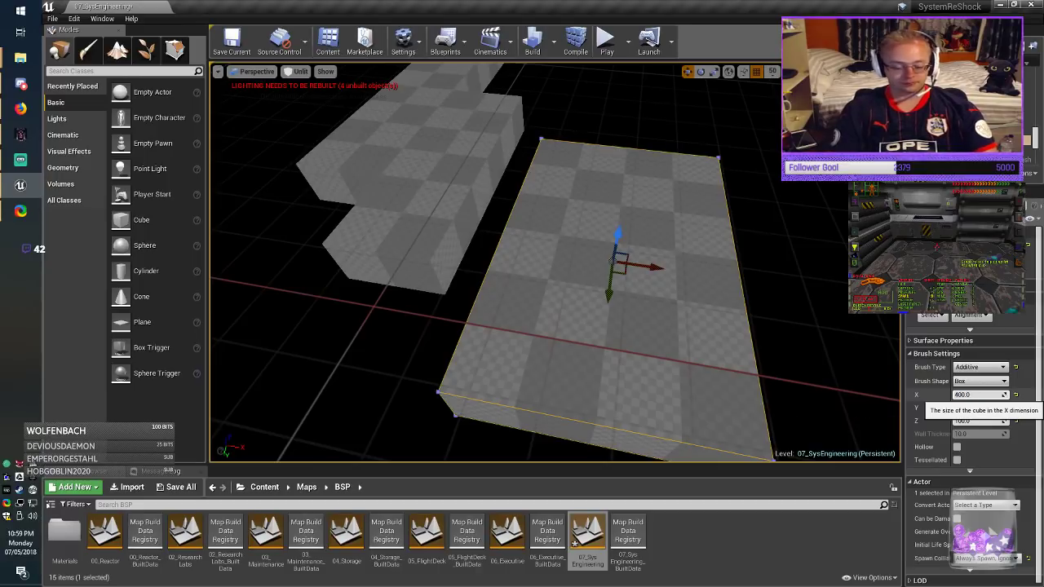
text(400)
key(Return)
mouse_move(623, 272)
mouse_down()
mouse_move(576, 313)
mouse_move(555, 281)
mouse_move(531, 320)
mouse_move(536, 341)
mouse_up()
right_drag(537, 340, 483, 326)
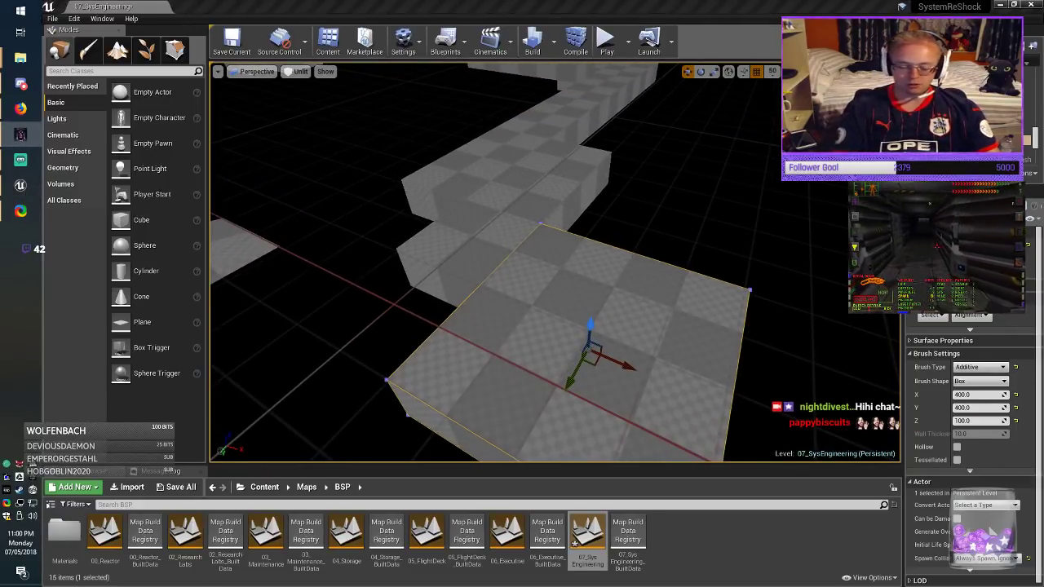
Step: Recheck the System Shock reference and shift the 1600-long floor brush back along Y at the passage end
mouse_move(483, 326)
right_down()
mouse_move(407, 297)
mouse_move(302, 298)
mouse_move(351, 318)
mouse_move(362, 310)
mouse_move(339, 314)
mouse_move(499, 320)
right_up()
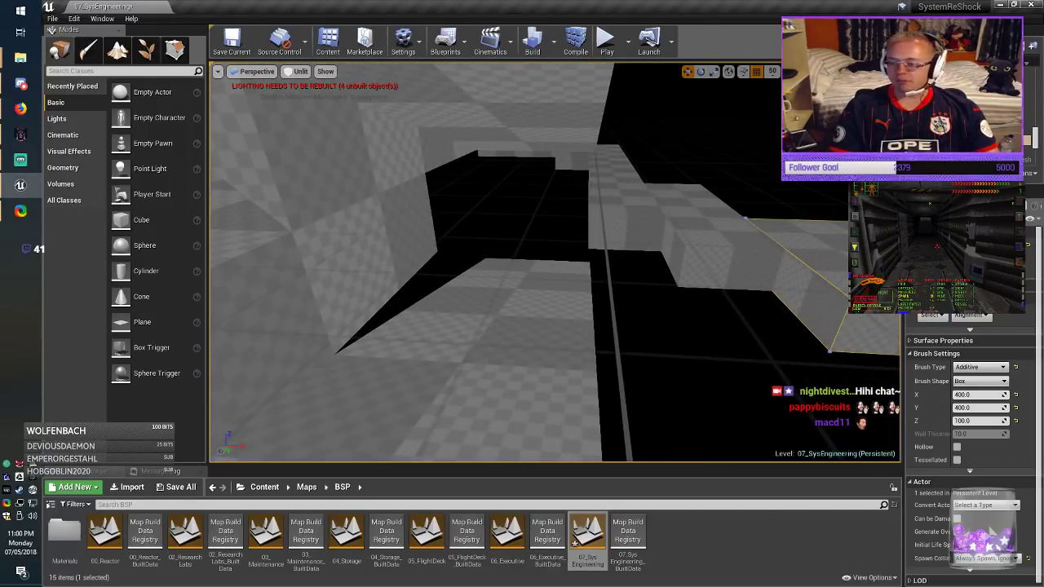
key(alt+Tab)
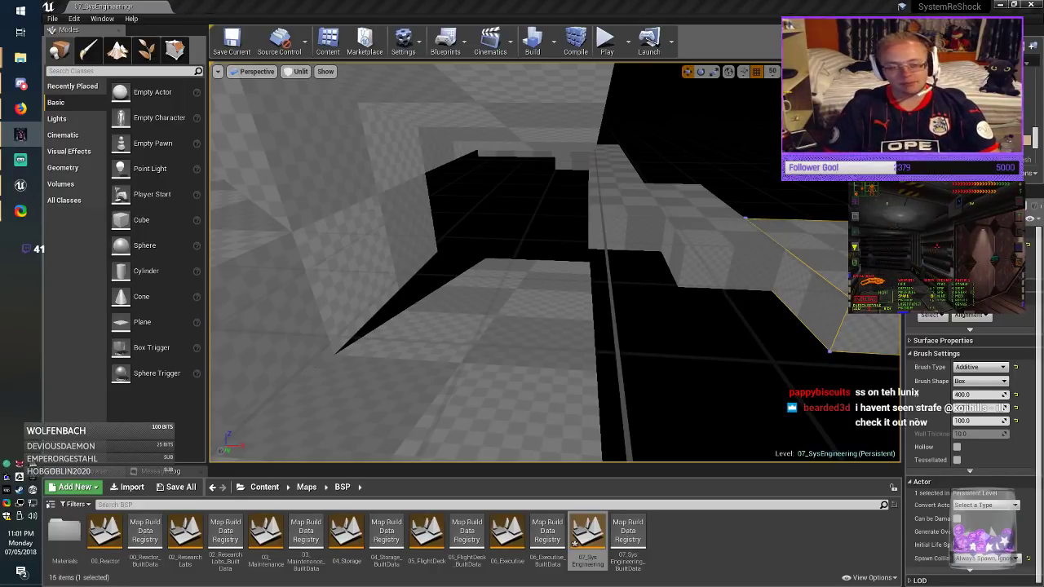
mouse_move(554, 263)
right_down()
mouse_move(620, 277)
mouse_move(473, 265)
mouse_move(567, 275)
right_up()
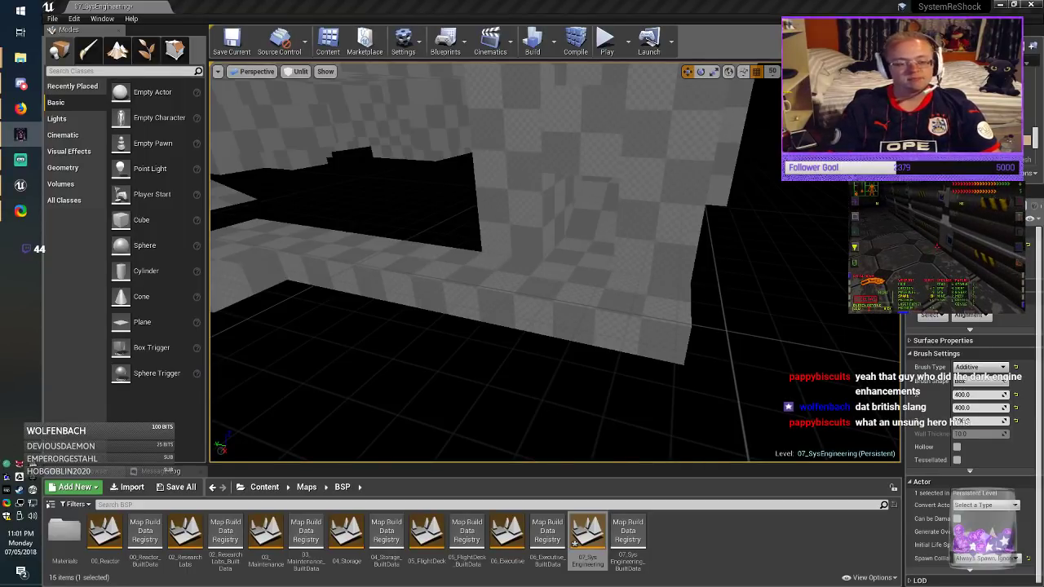
click(385, 282)
drag(373, 265, 630, 327)
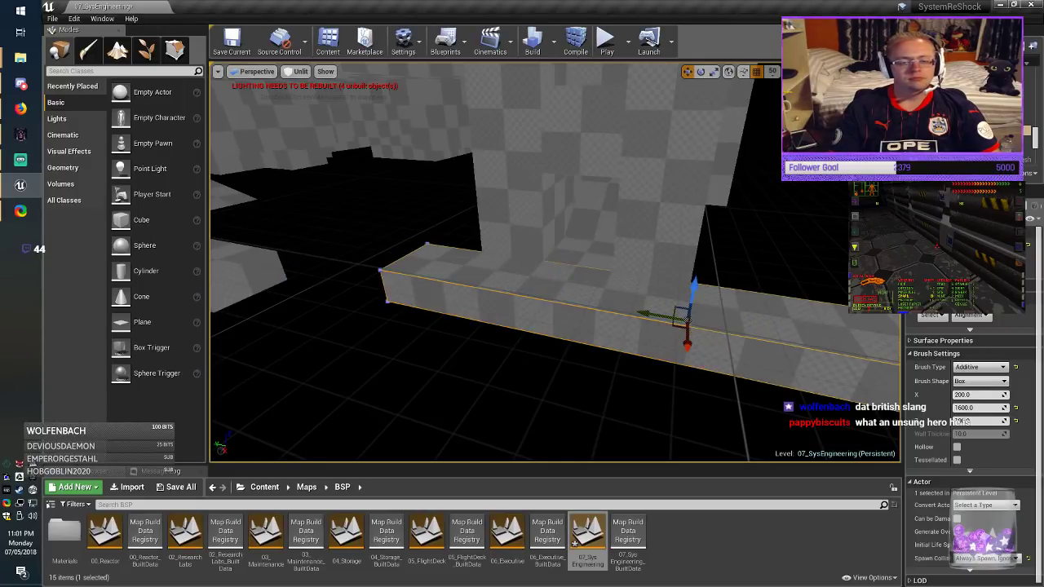
right_drag(629, 327, 677, 327)
drag(638, 303, 730, 306)
right_drag(729, 306, 644, 307)
Step: Move the 600-long and 400 by 400 floor brushes together to rejoin the shifted long floor, then save the level
click(526, 265)
click(428, 231)
ctrl+click(322, 254)
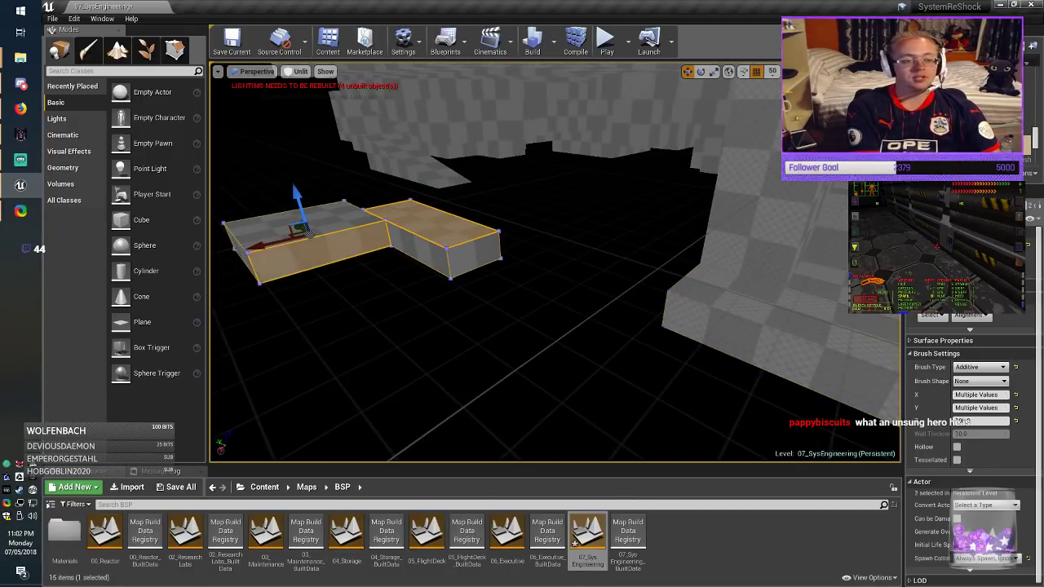
mouse_move(302, 230)
mouse_down()
mouse_move(397, 263)
mouse_move(353, 238)
mouse_move(377, 246)
mouse_up()
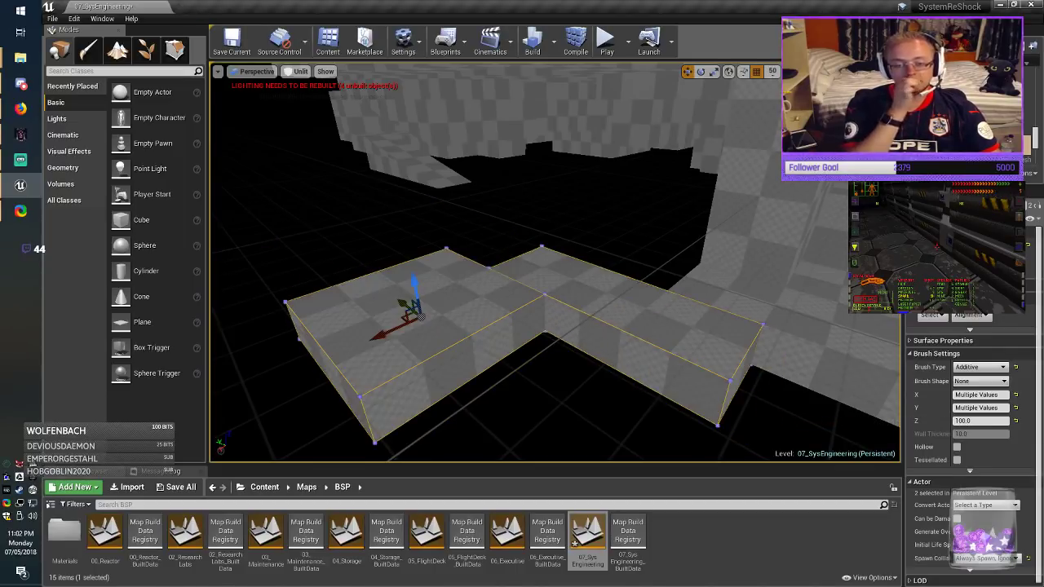
key(Escape)
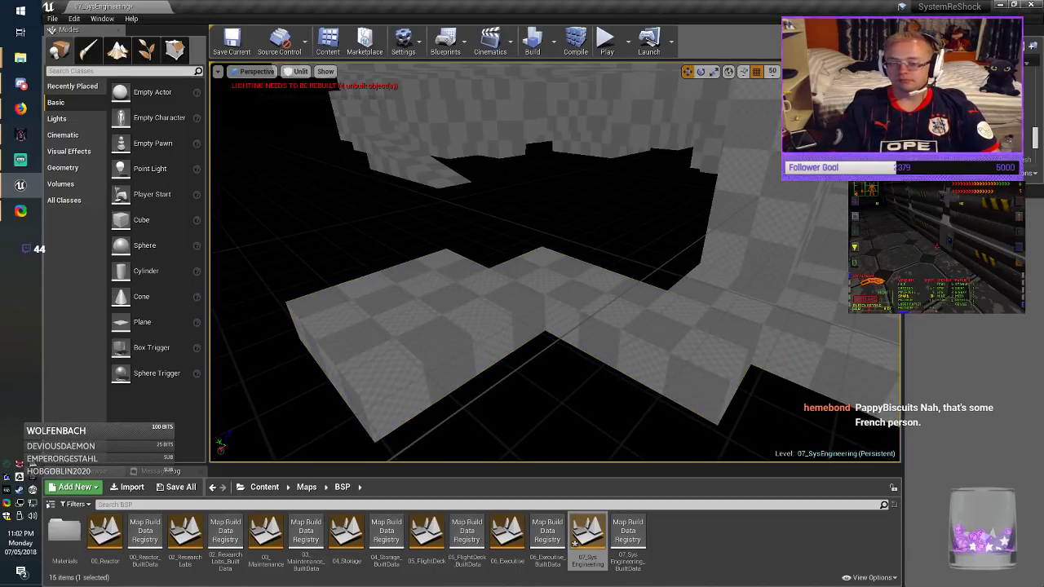
click(231, 40)
right_drag(554, 262, 604, 220)
right_drag(489, 245, 490, 245)
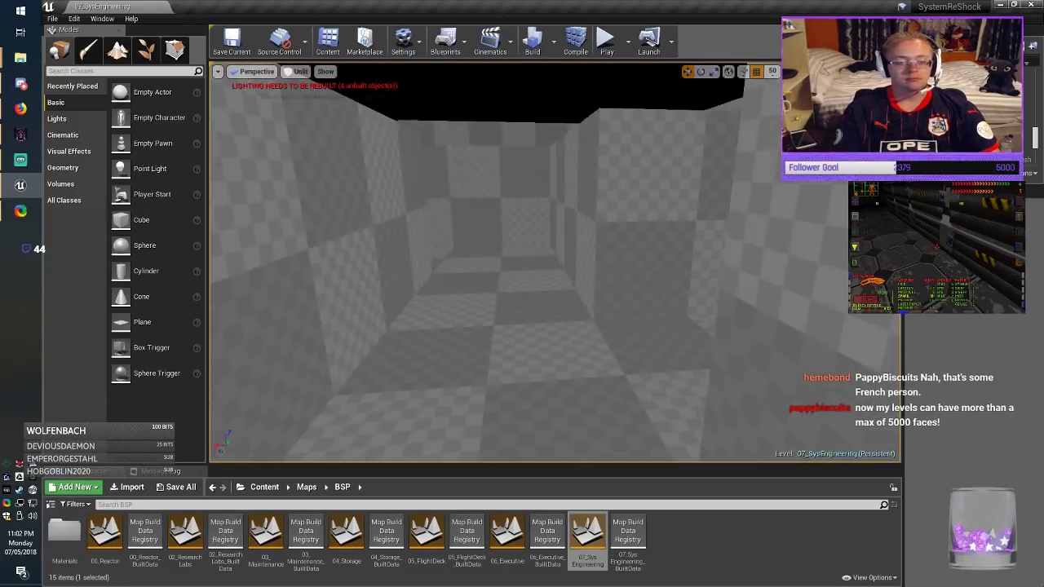
Step: Duplicate the triangular 200-unit wedge brush and move the copy across the level to the new passage floor
right_drag(555, 263, 734, 302)
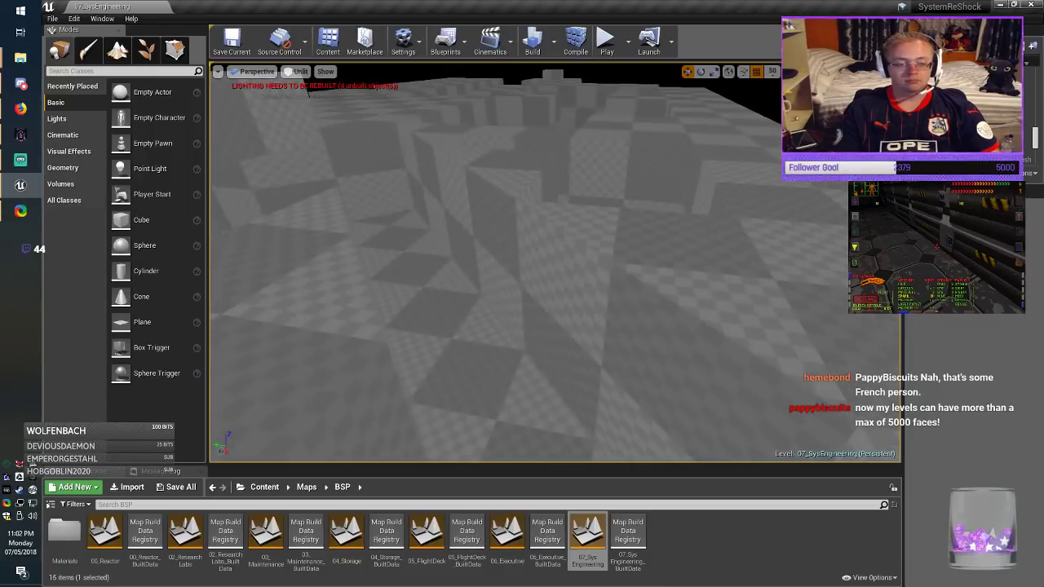
click(385, 331)
mouse_move(385, 331)
right_down()
mouse_move(408, 350)
mouse_move(310, 367)
mouse_move(326, 351)
mouse_move(318, 319)
right_up()
right_drag(702, 196, 665, 195)
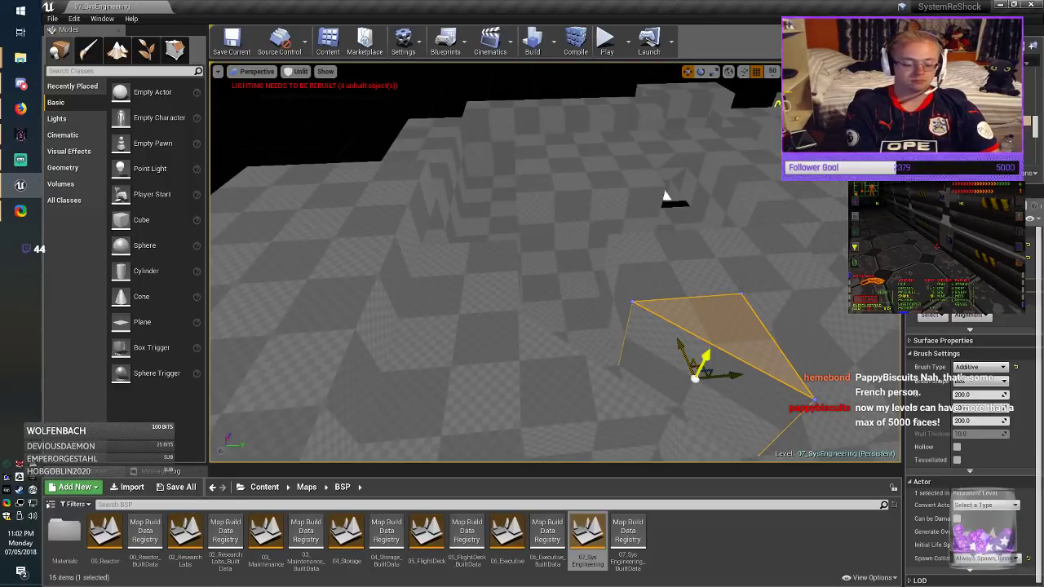
mouse_move(690, 351)
mouse_down()
mouse_move(491, 233)
mouse_move(558, 200)
mouse_up()
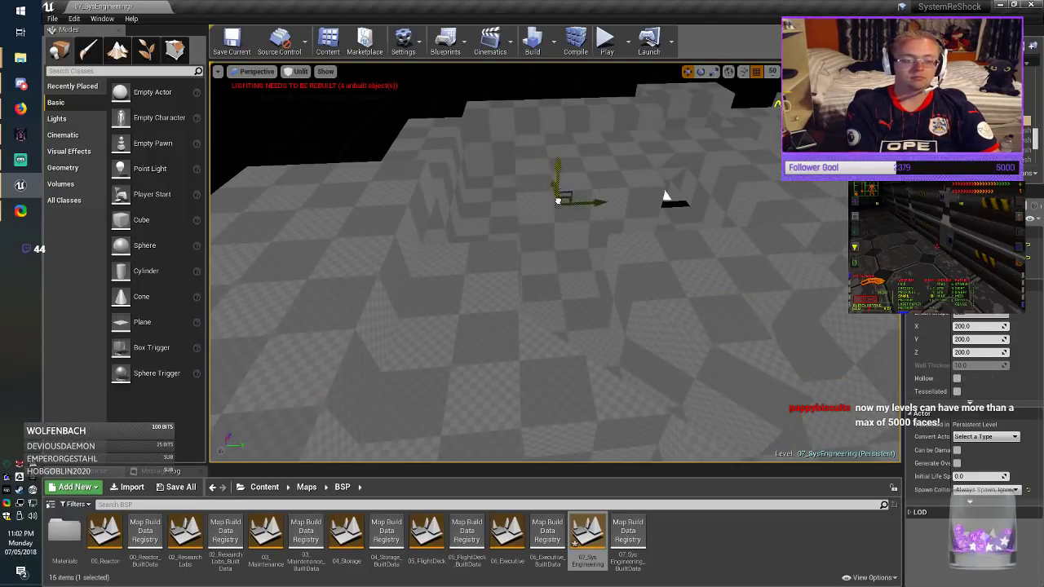
mouse_move(558, 201)
right_down()
mouse_move(644, 236)
mouse_move(701, 245)
mouse_move(710, 235)
right_up()
mouse_move(479, 217)
mouse_down()
mouse_move(687, 104)
mouse_move(693, 82)
mouse_up()
mouse_move(694, 86)
right_down()
mouse_move(799, 65)
mouse_move(856, 78)
mouse_move(807, 71)
right_up()
mouse_move(248, 243)
mouse_down()
mouse_move(808, 263)
mouse_move(784, 254)
mouse_up()
mouse_move(745, 150)
mouse_down()
mouse_move(725, 230)
mouse_move(730, 261)
mouse_move(734, 229)
mouse_up()
right_drag(734, 228, 808, 208)
right_drag(567, 449, 567, 449)
mouse_move(733, 245)
mouse_down()
mouse_move(497, 231)
mouse_move(465, 244)
mouse_up()
Step: Rotate the copied wedge brush by -90 degrees and place it beside the 600-long floor brush
key(e)
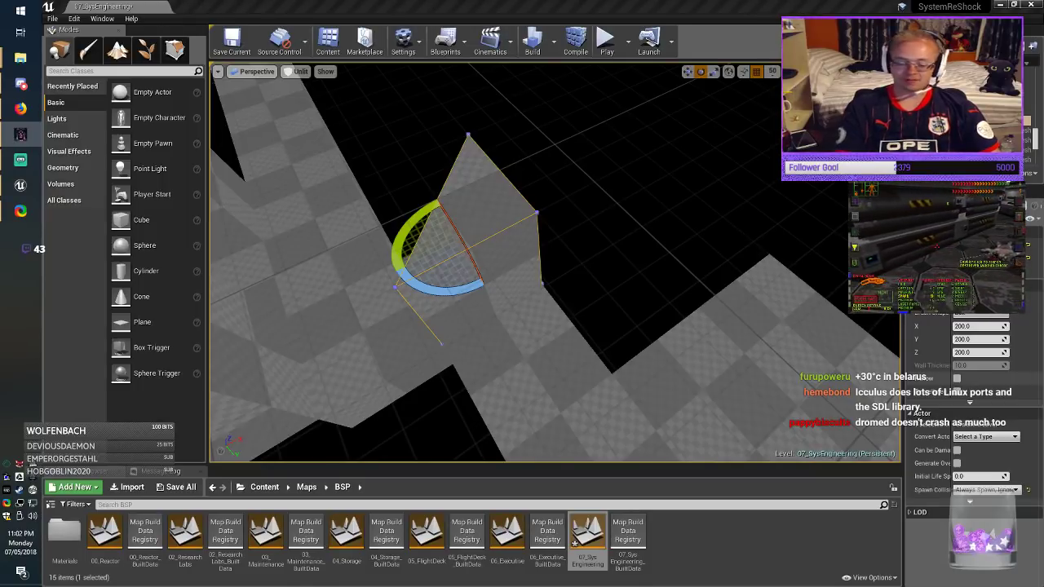
right_drag(555, 262, 552, 281)
key(r)
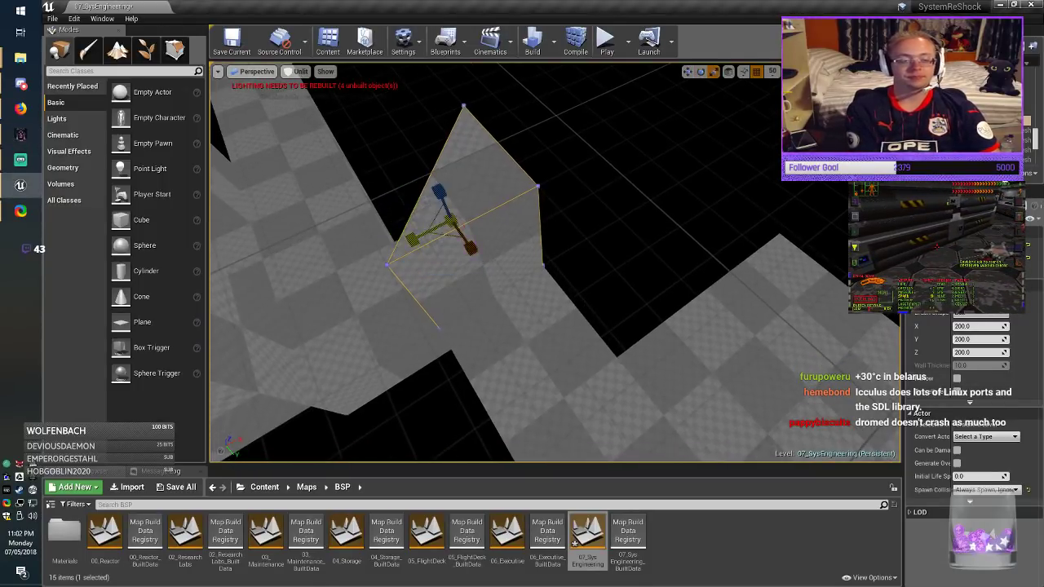
key(e)
mouse_move(403, 206)
mouse_down()
mouse_move(356, 299)
mouse_move(387, 237)
mouse_up()
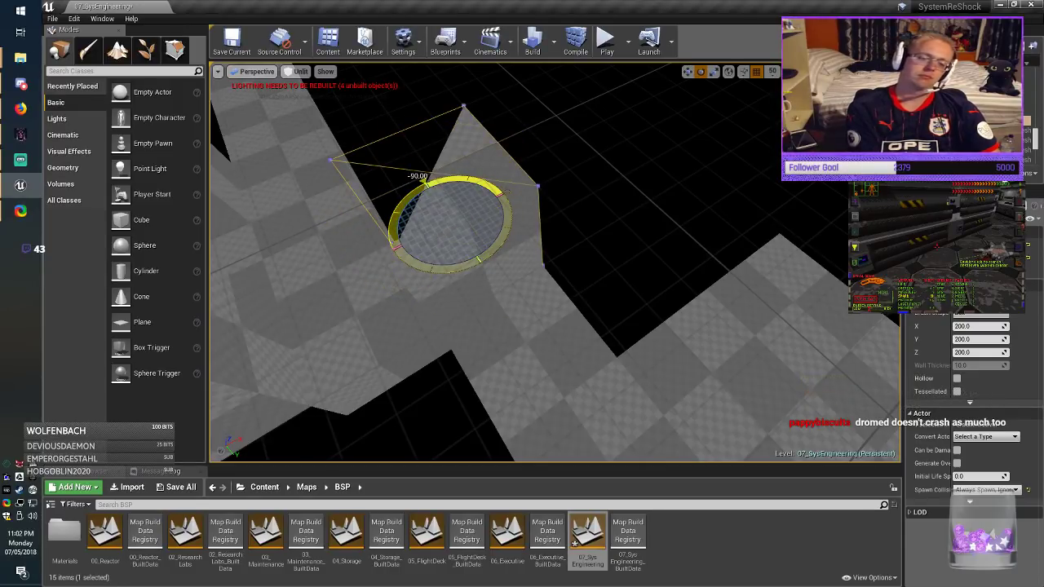
key(w)
mouse_move(469, 222)
mouse_down()
mouse_move(536, 345)
mouse_move(549, 335)
mouse_up()
mouse_move(550, 335)
right_down()
mouse_move(424, 346)
mouse_move(563, 326)
mouse_move(530, 318)
mouse_move(551, 322)
right_up()
Step: Move the 600-long floor brush outward along Y and reposition the wedge brush at the passage corner
click(566, 311)
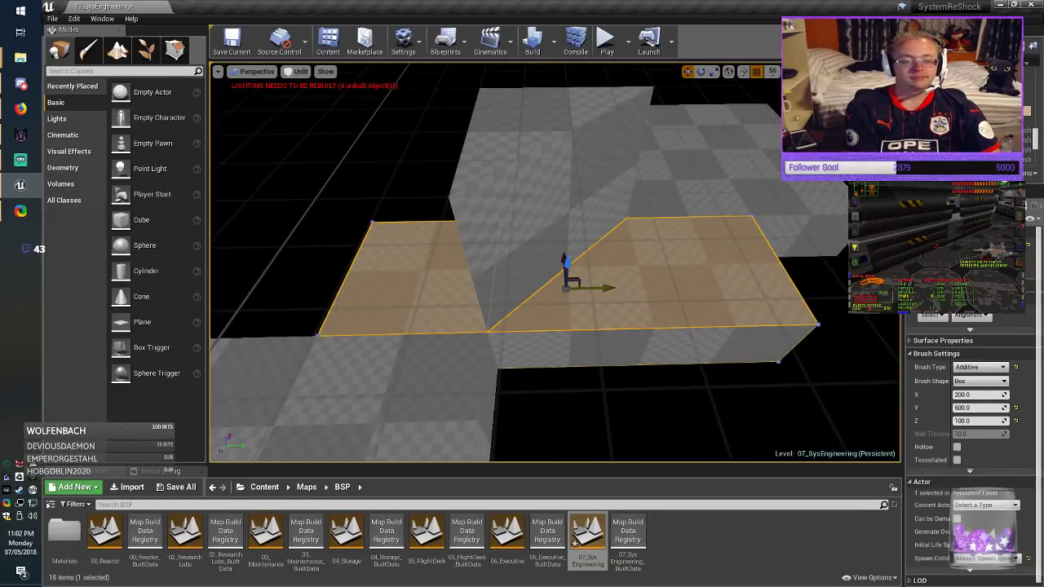
drag(608, 289, 767, 291)
mouse_move(571, 310)
right_down()
mouse_move(506, 302)
mouse_move(571, 326)
right_up()
click(408, 265)
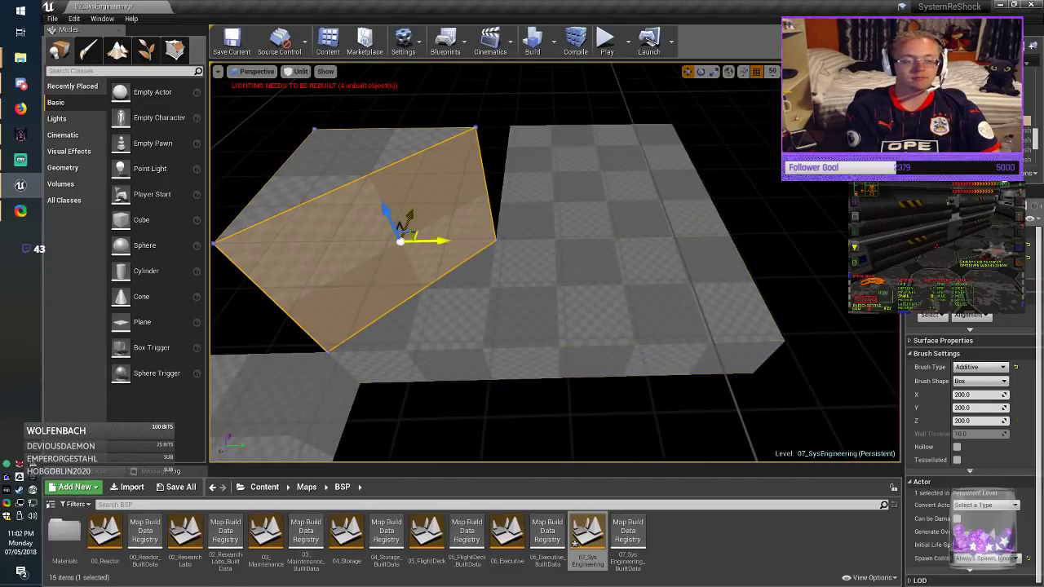
drag(400, 241, 561, 157)
mouse_move(561, 157)
right_down()
mouse_move(526, 131)
mouse_move(579, 127)
right_up()
Step: Select the 400 by 400 floor brush and compare its placement with the System Shock reference
click(648, 257)
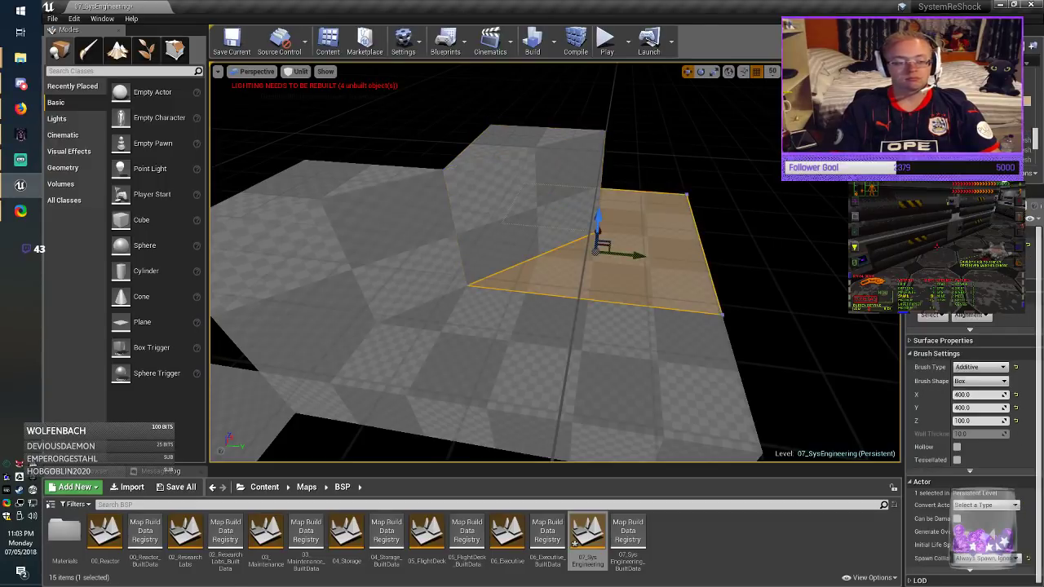
click(612, 354)
click(644, 265)
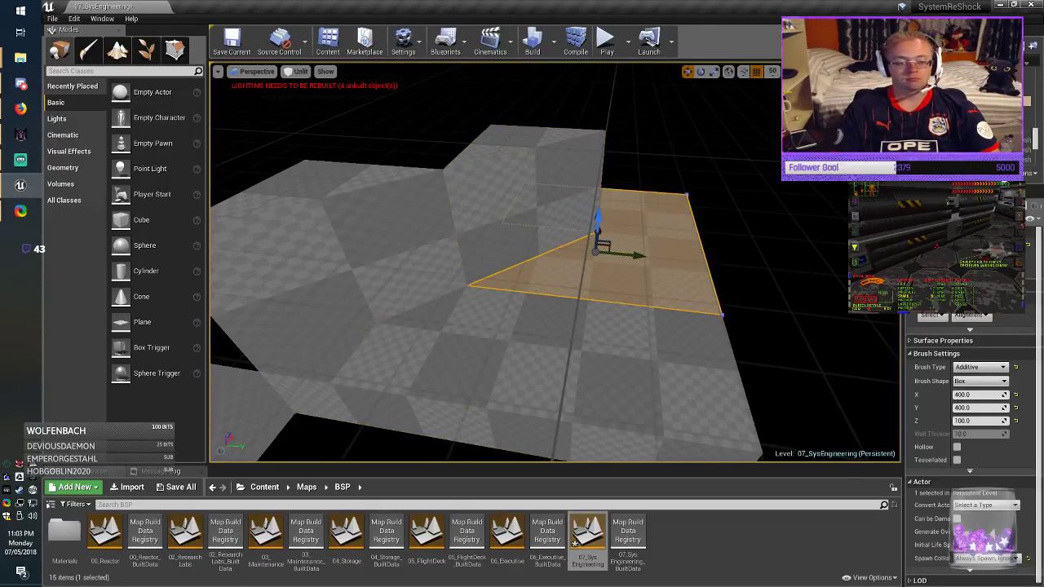
mouse_move(643, 256)
mouse_down()
mouse_move(680, 256)
mouse_move(649, 254)
mouse_up()
key(alt+Tab)
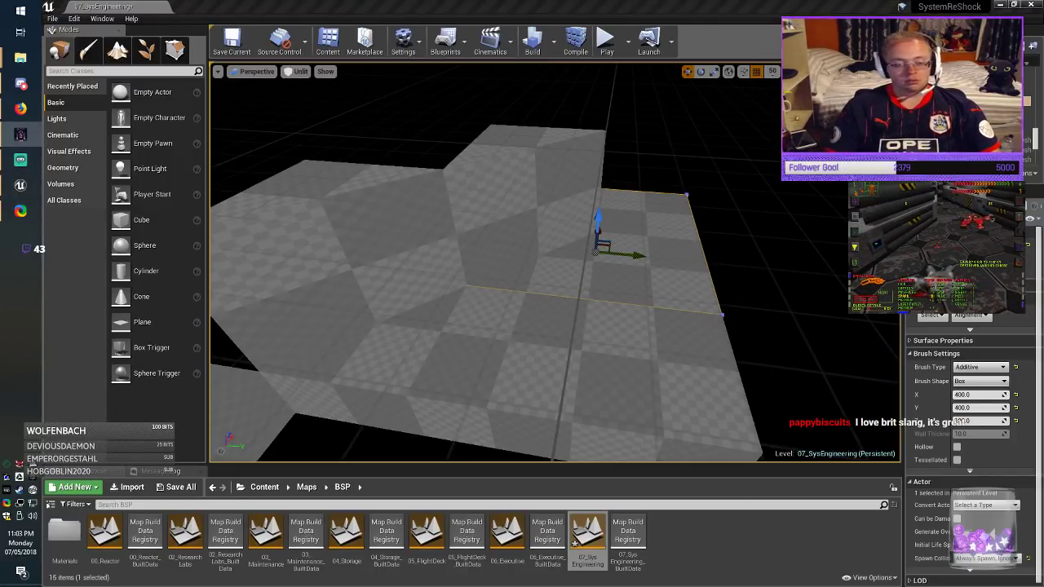
Step: Duplicate the corner wedge brush along X to the outer side of the adjoining wall and check the System Shock reference
right_drag(512, 249, 375, 251)
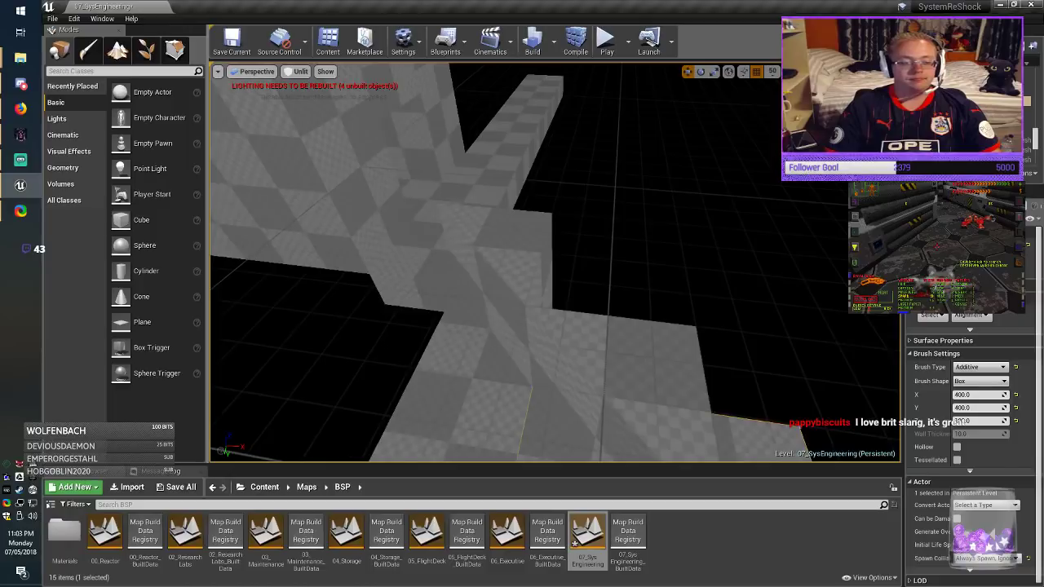
click(509, 244)
right_drag(510, 249, 486, 278)
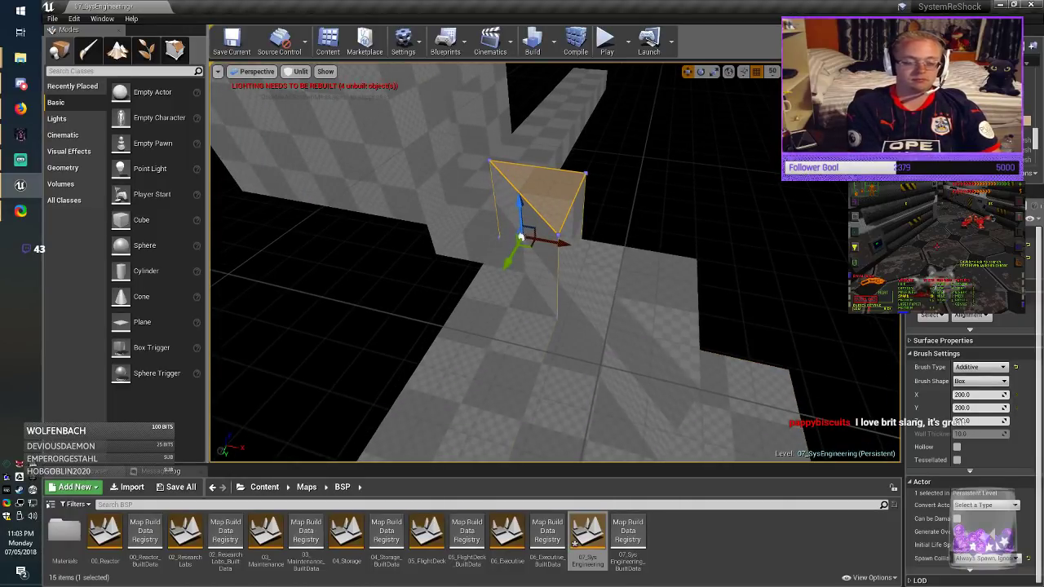
mouse_move(550, 244)
alt+mouse_down()
mouse_move(377, 231)
mouse_move(398, 231)
mouse_move(387, 227)
alt+mouse_up()
click(21, 135)
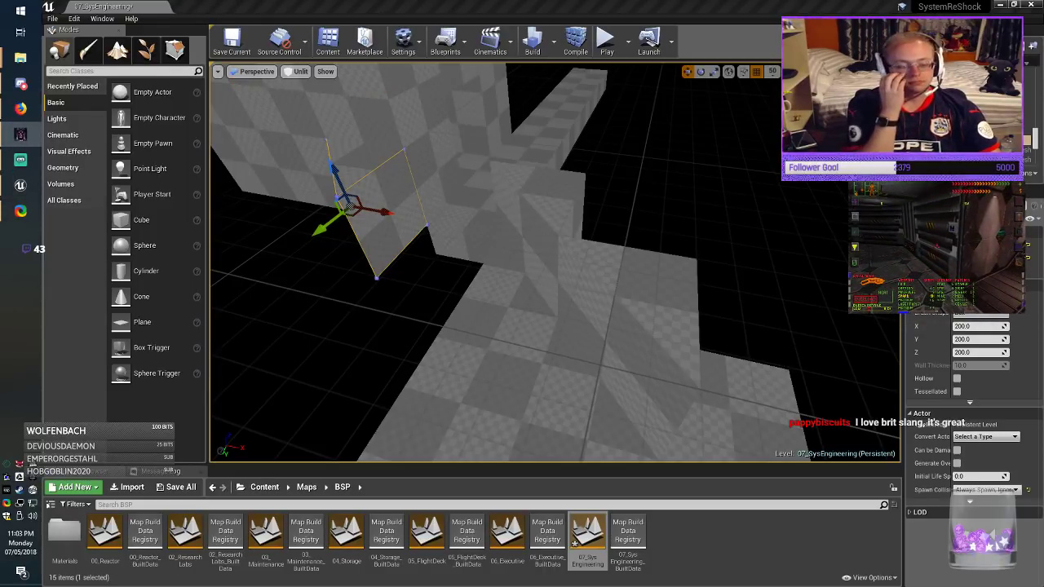
Step: Duplicate the 600 by 200 by 500 wall brush along Y, set its Z size to 200 and lower it to floor level
mouse_move(555, 262)
right_down()
mouse_move(399, 263)
mouse_move(449, 273)
right_up()
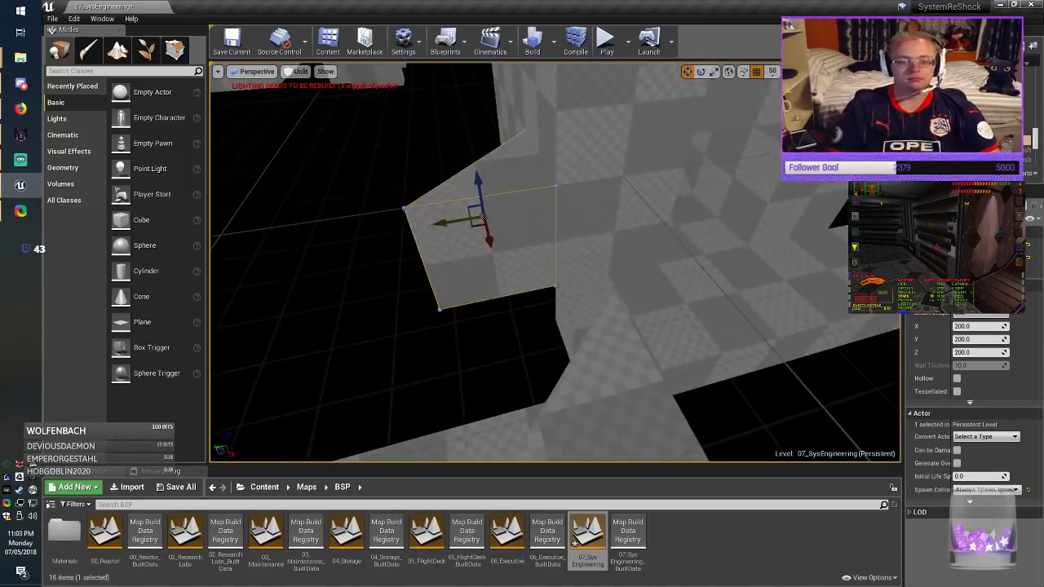
click(616, 179)
right_drag(616, 179, 599, 82)
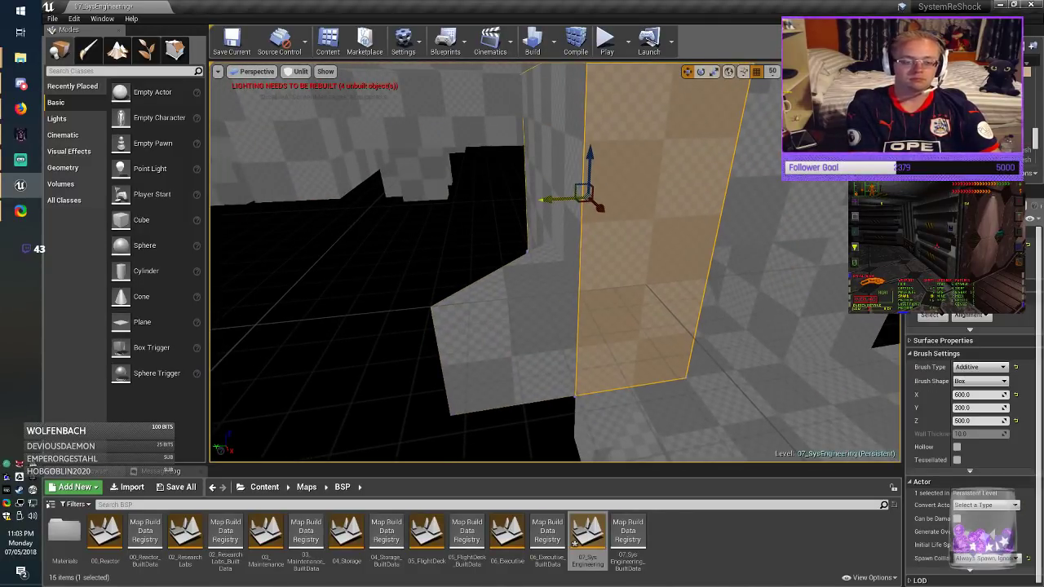
alt+drag(545, 200, 449, 205)
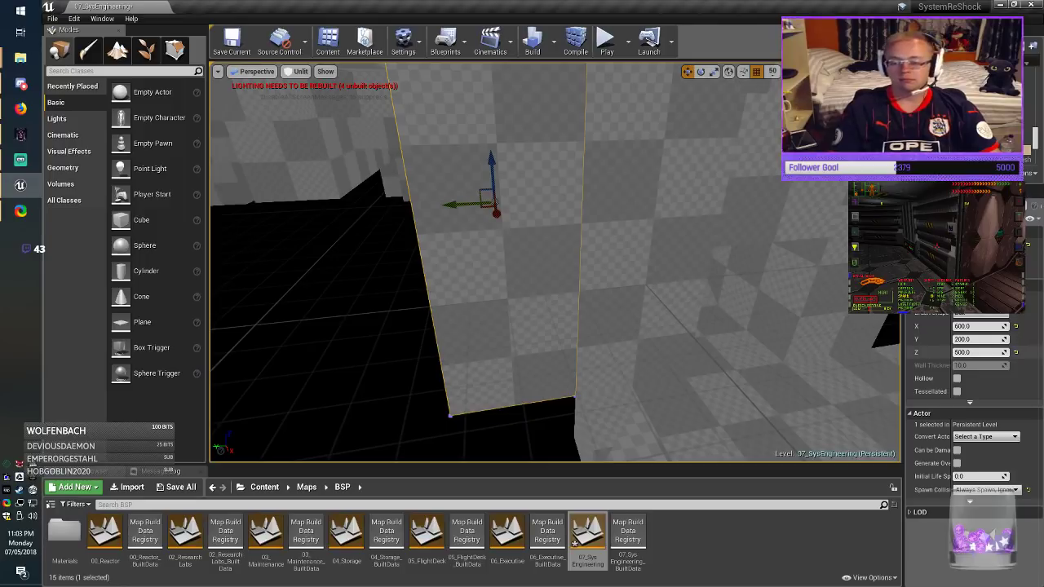
text(200)
key(Return)
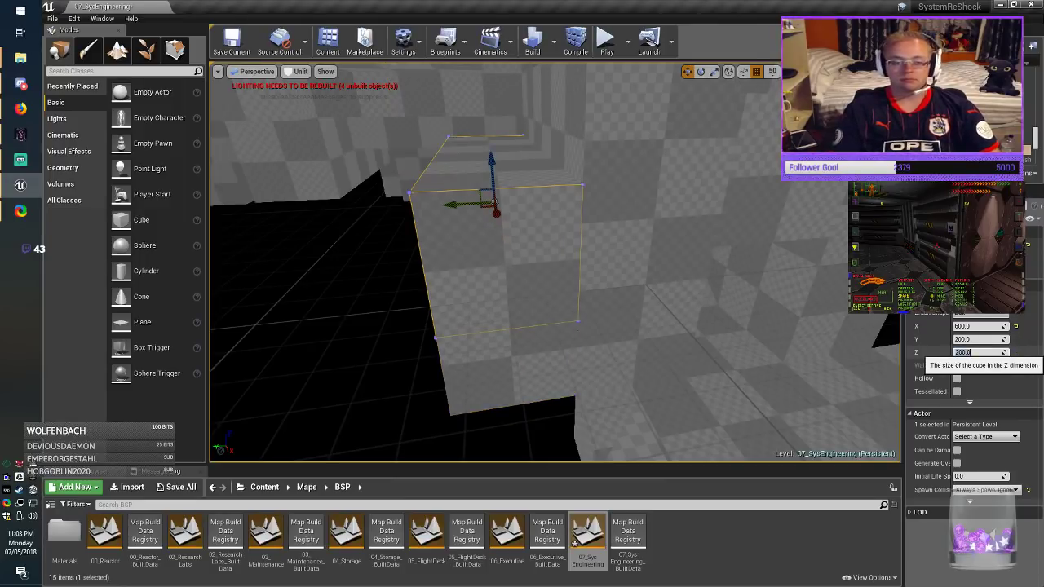
drag(494, 167, 505, 231)
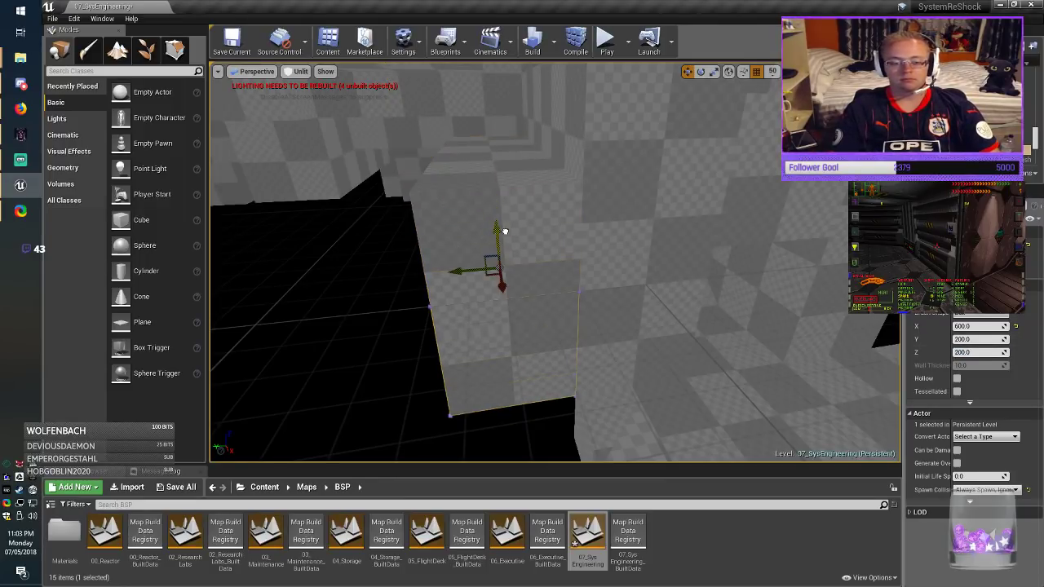
drag(457, 272, 411, 275)
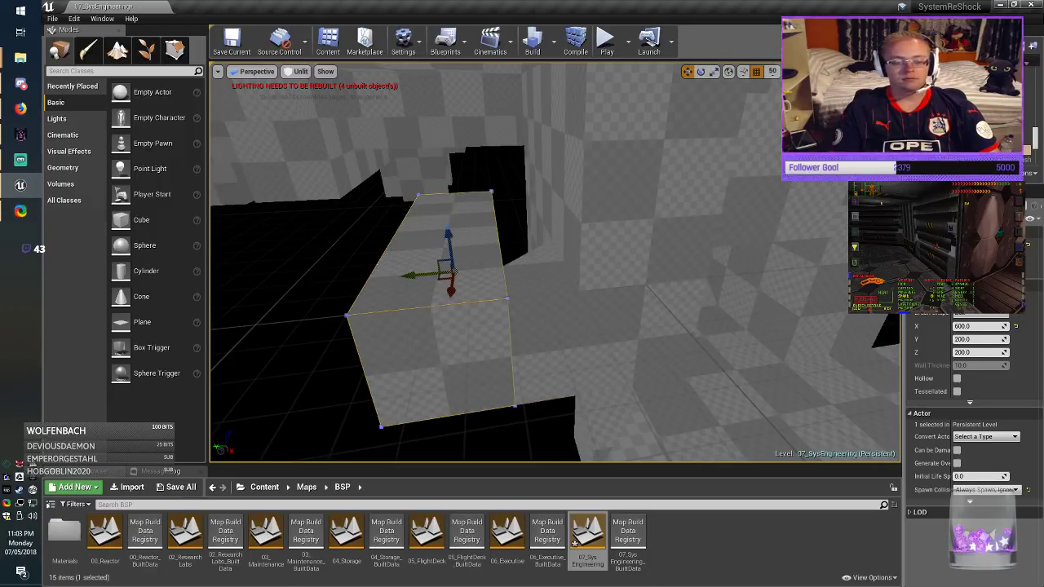
Step: Move the wedge brush outward along Y and place the 600-long block flush against the tall wall
click(545, 343)
drag(475, 322, 212, 354)
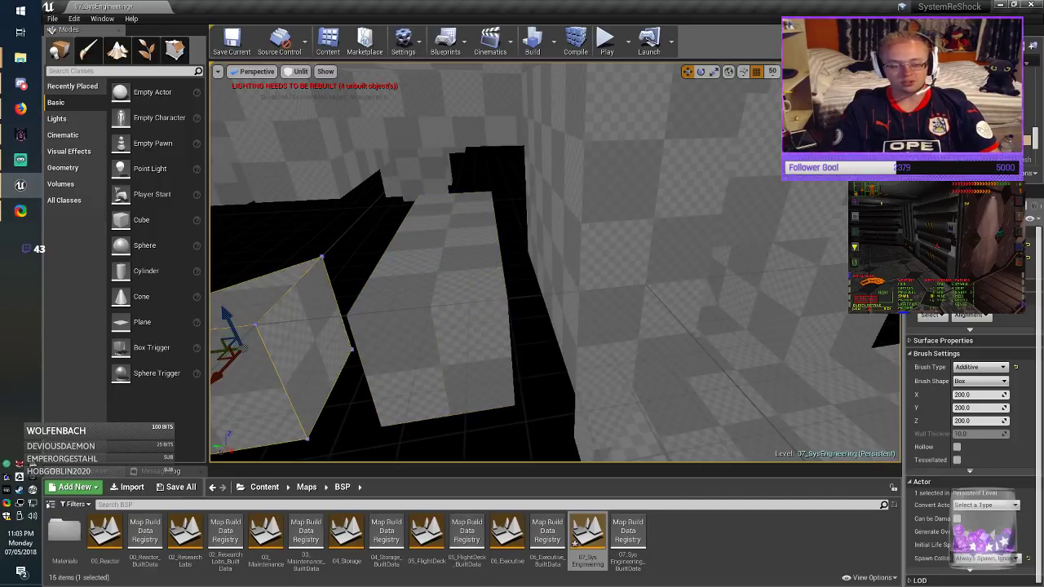
click(434, 358)
drag(413, 275, 467, 275)
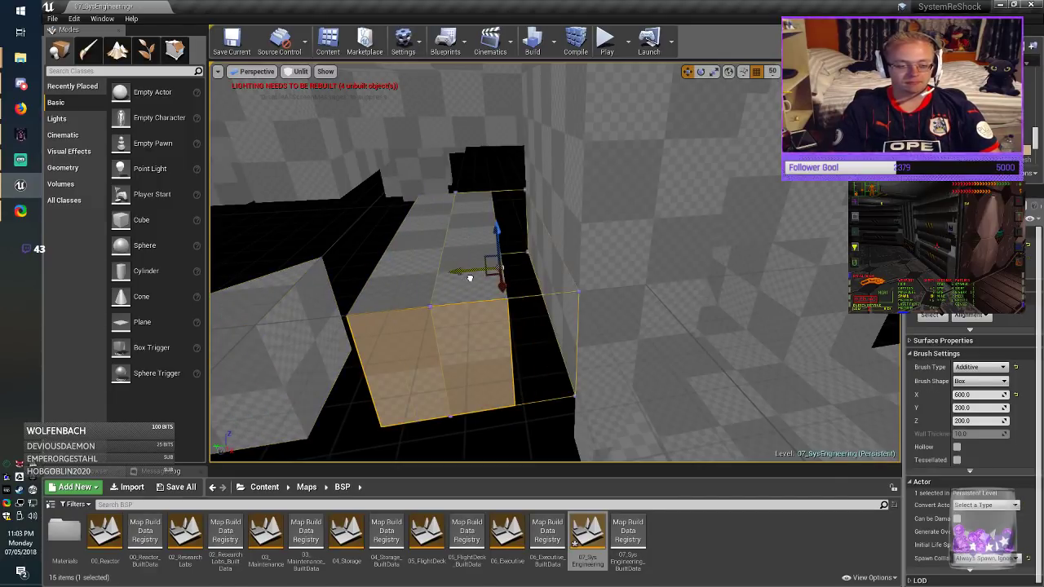
mouse_move(467, 275)
right_down()
mouse_move(587, 286)
mouse_move(473, 283)
right_up()
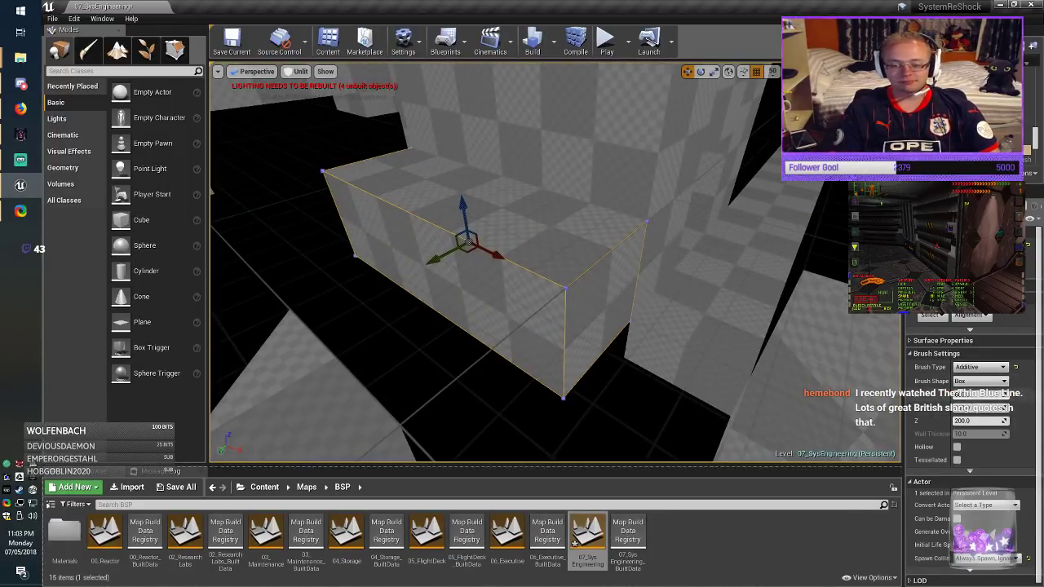
Step: Set the block's X size to 200 and slide it along X to the wall's near end
click(977, 395)
text(200)
key(Return)
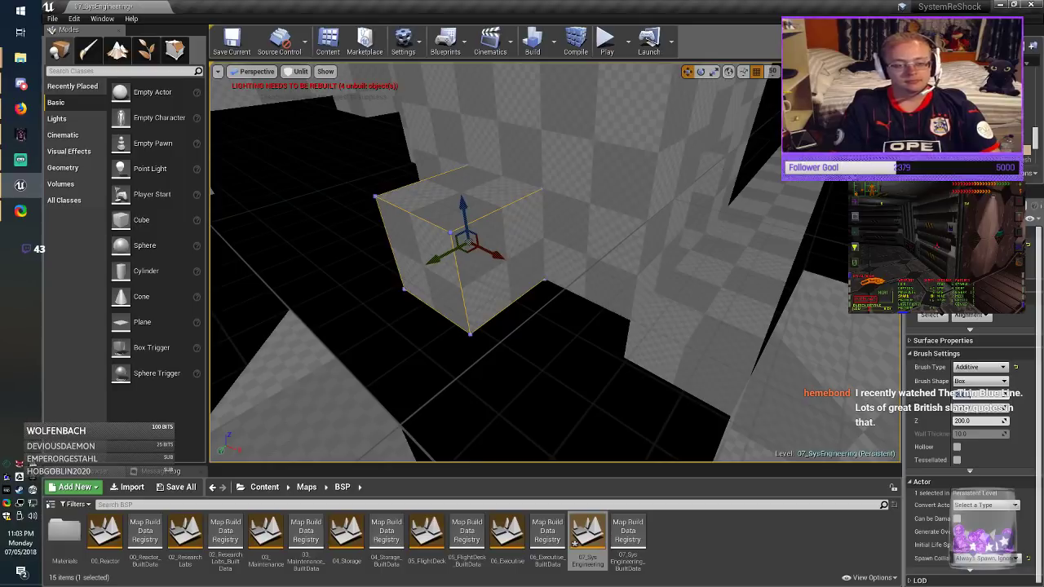
drag(497, 256, 597, 289)
mouse_move(596, 290)
right_down()
mouse_move(652, 301)
mouse_move(510, 281)
right_up()
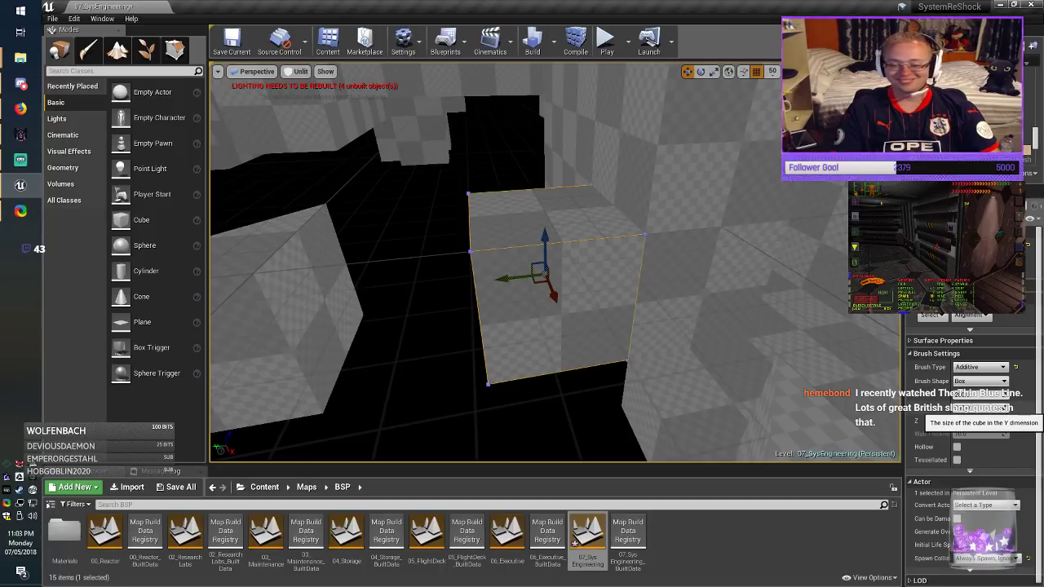
Step: Set the block's Y size to 400, shift it outward flush with the wall, and check the System Shock reference
click(977, 407)
text(400)
key(Return)
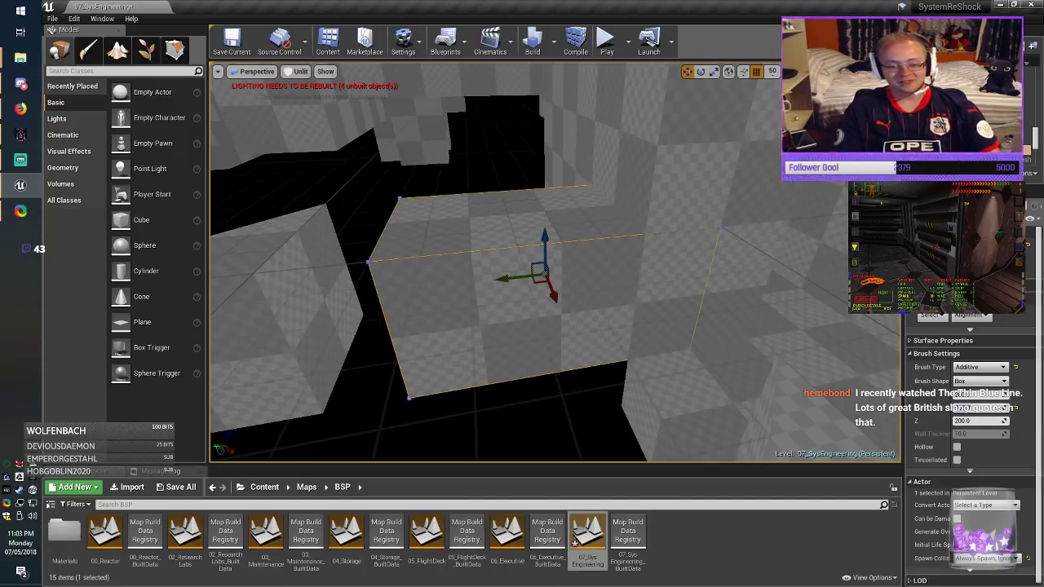
drag(507, 278, 435, 294)
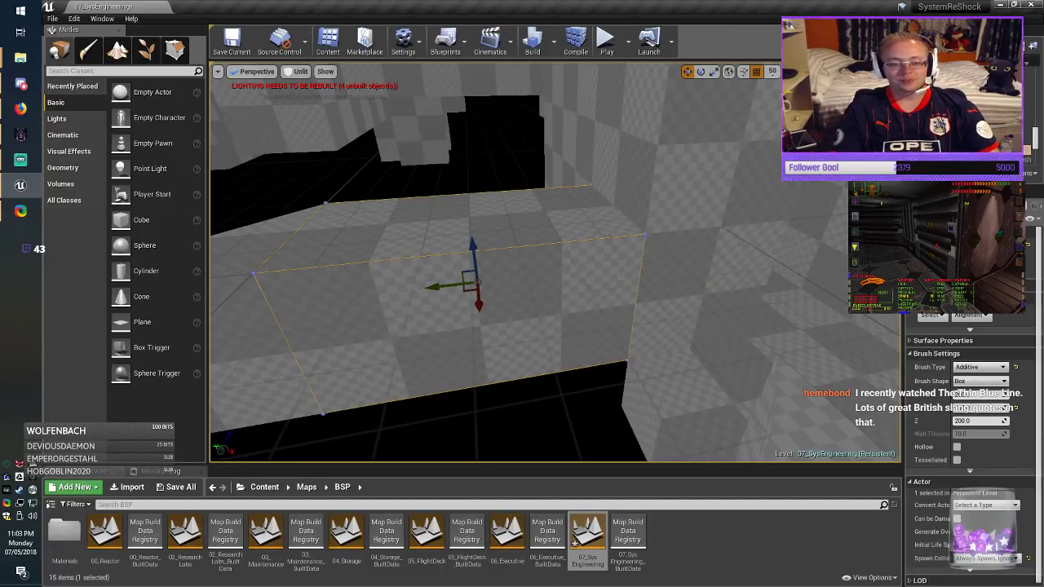
right_drag(478, 310, 359, 310)
click(412, 269)
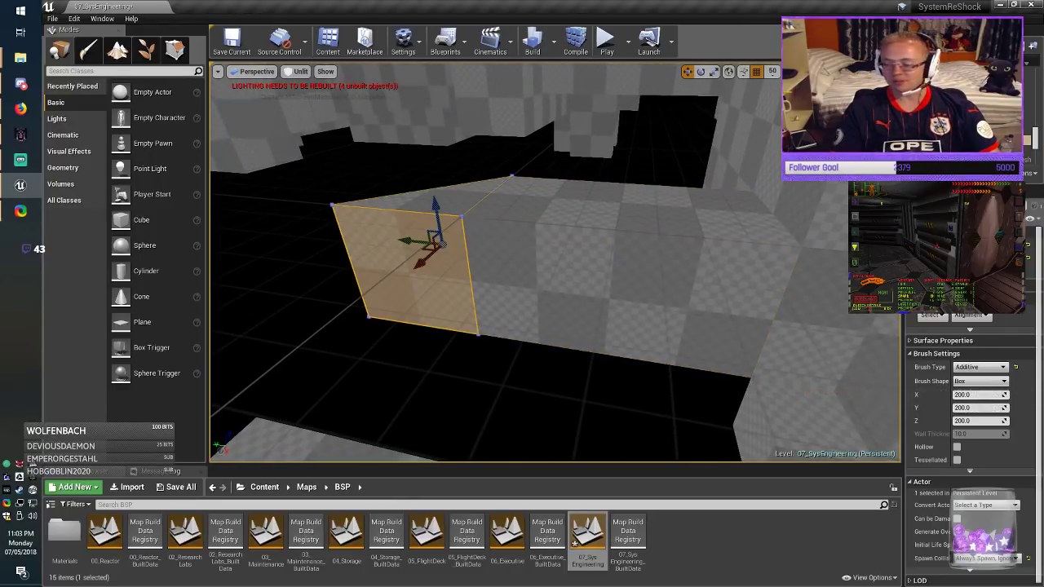
key(alt+Tab)
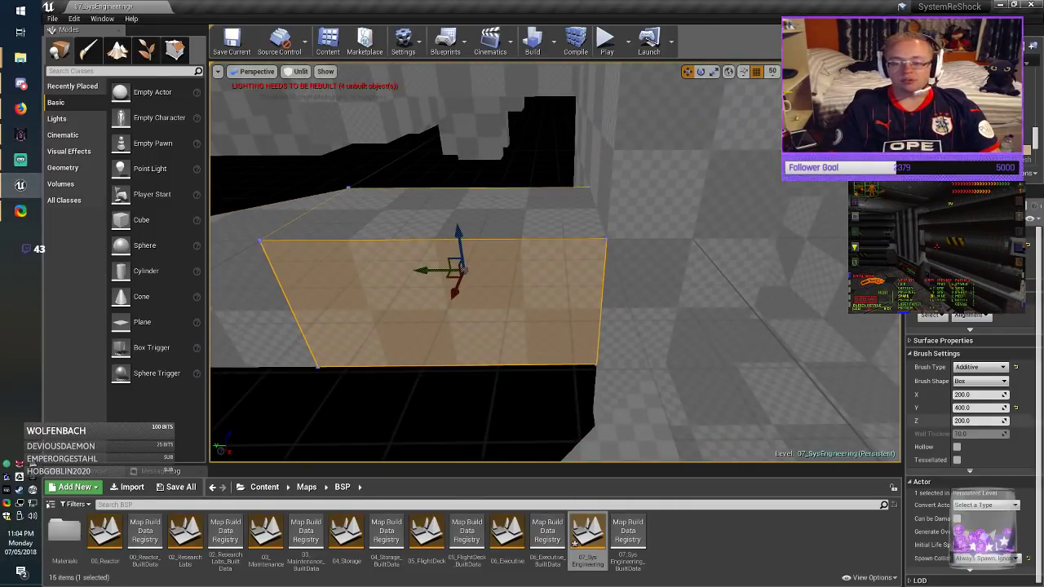
Step: Set the block's Y size to 200, place it against the wall and move the wedge brush flush beside it
key(Return)
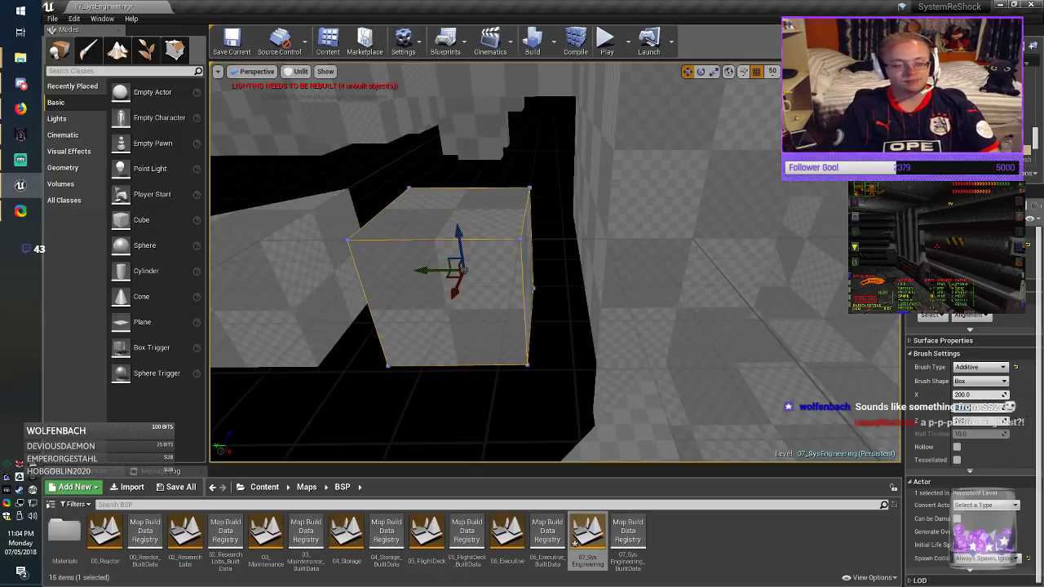
drag(444, 272, 488, 277)
click(254, 292)
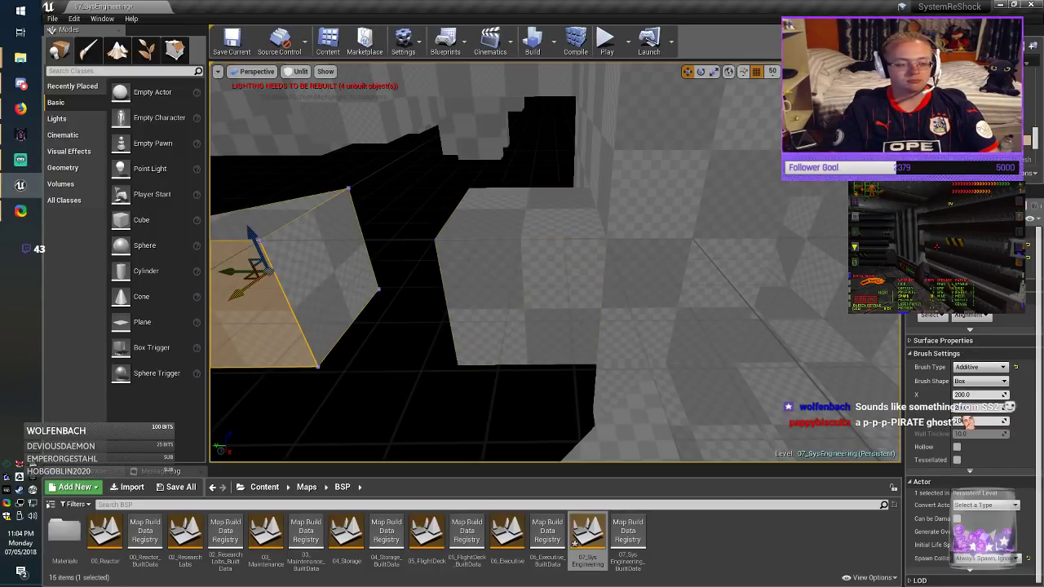
drag(232, 274, 354, 282)
right_drag(354, 282, 310, 334)
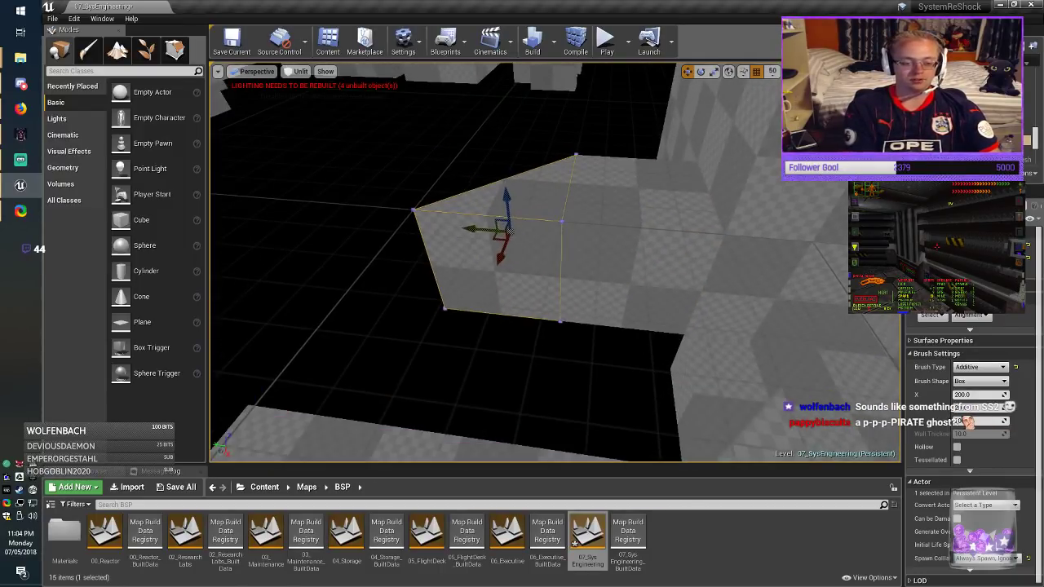
Step: Rotate the wedge brush beside the block, duplicate it diagonally to the adjoining floor's edge, and check the System Shock reference
key(e)
mouse_move(538, 264)
mouse_down()
mouse_move(465, 270)
mouse_move(489, 278)
mouse_move(443, 354)
mouse_move(411, 376)
mouse_up()
key(r)
mouse_move(411, 376)
right_down()
mouse_move(367, 408)
mouse_move(221, 399)
right_up()
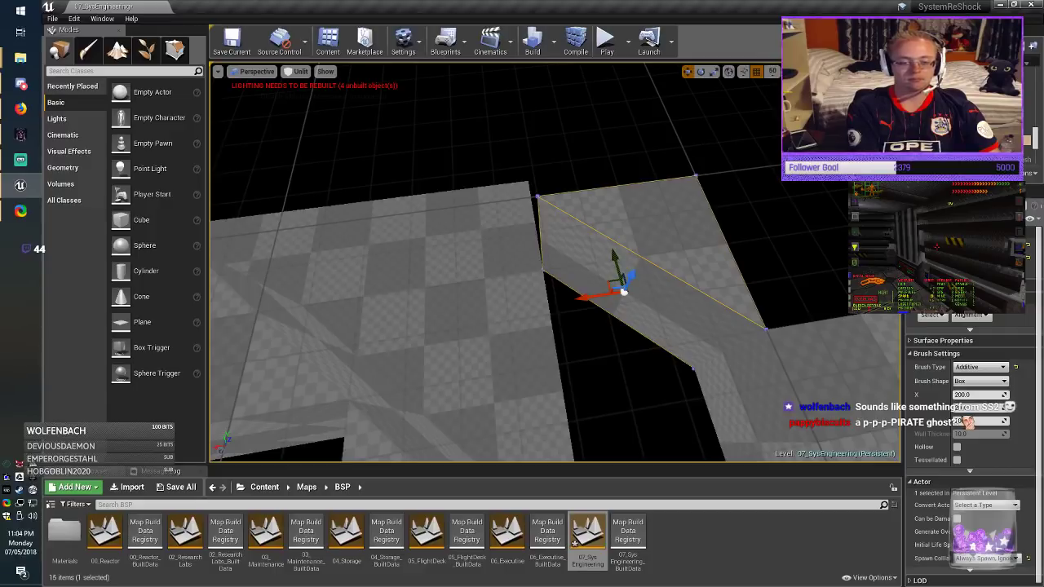
mouse_move(605, 282)
alt+mouse_down()
mouse_move(416, 162)
mouse_move(448, 185)
alt+mouse_up()
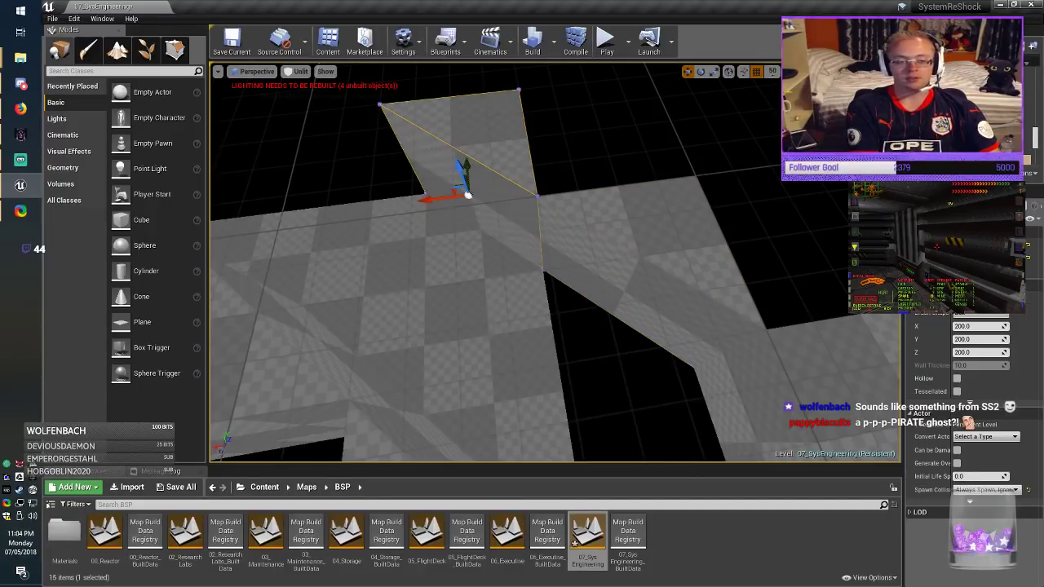
key(alt+Tab)
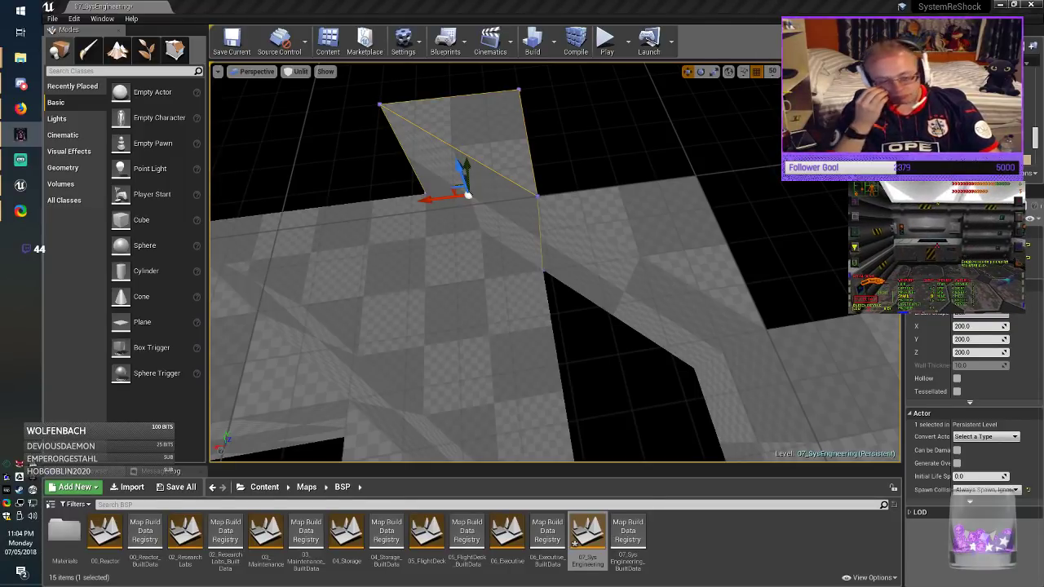
Step: Check the System Shock reference and slide the 1600-long floor brush along Y to fill the gap beside the adjoining floor
mouse_move(555, 263)
right_down()
mouse_move(440, 233)
mouse_move(343, 233)
mouse_move(294, 253)
right_up()
click(583, 338)
click(428, 281)
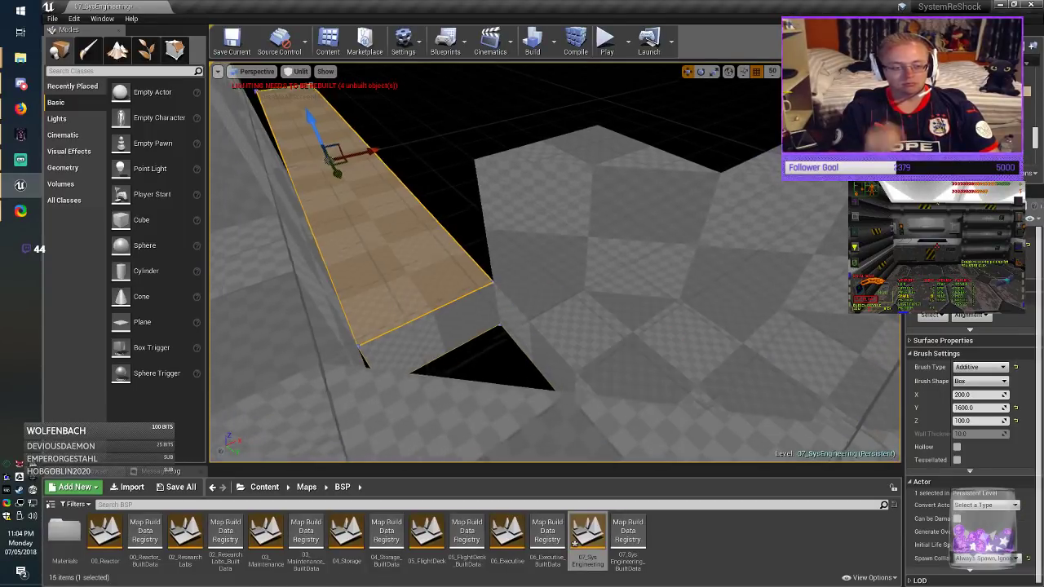
mouse_move(428, 282)
right_down()
mouse_move(563, 347)
mouse_move(457, 330)
mouse_move(461, 322)
right_up()
key(alt+Tab)
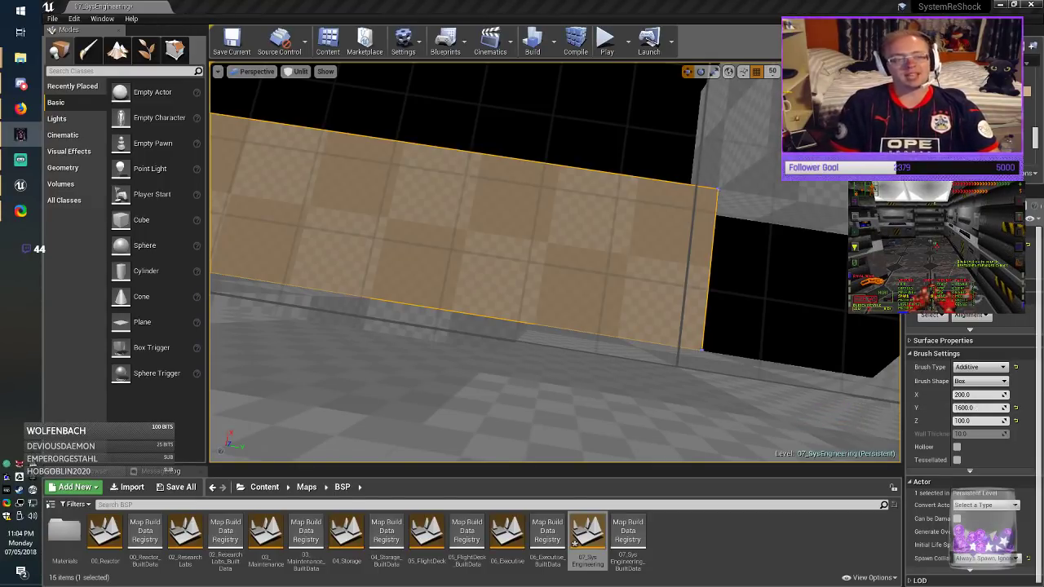
mouse_move(554, 269)
right_down()
mouse_move(551, 257)
mouse_move(428, 281)
mouse_move(579, 265)
mouse_move(578, 275)
mouse_move(557, 274)
right_up()
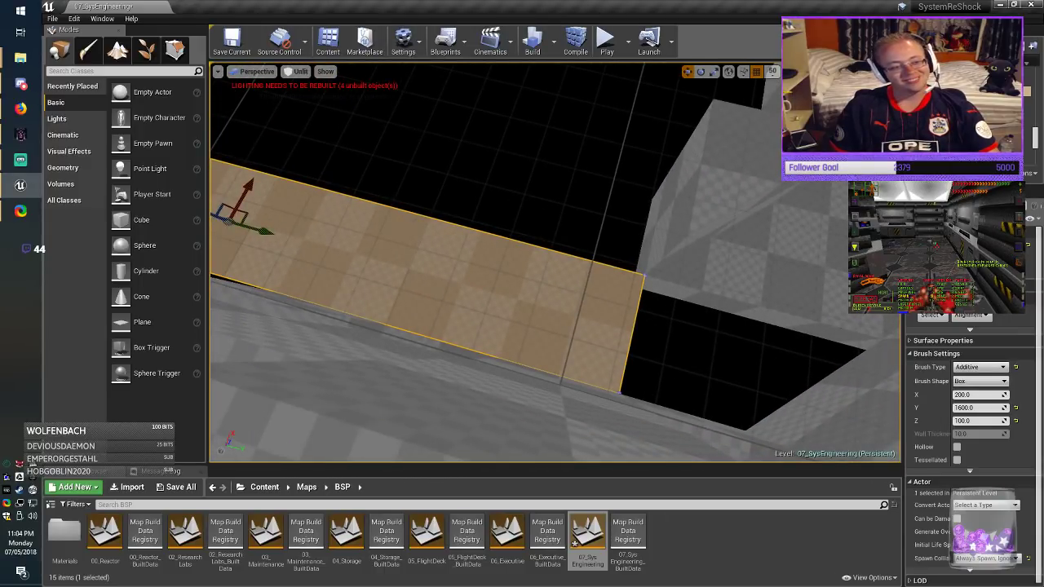
drag(265, 233, 415, 270)
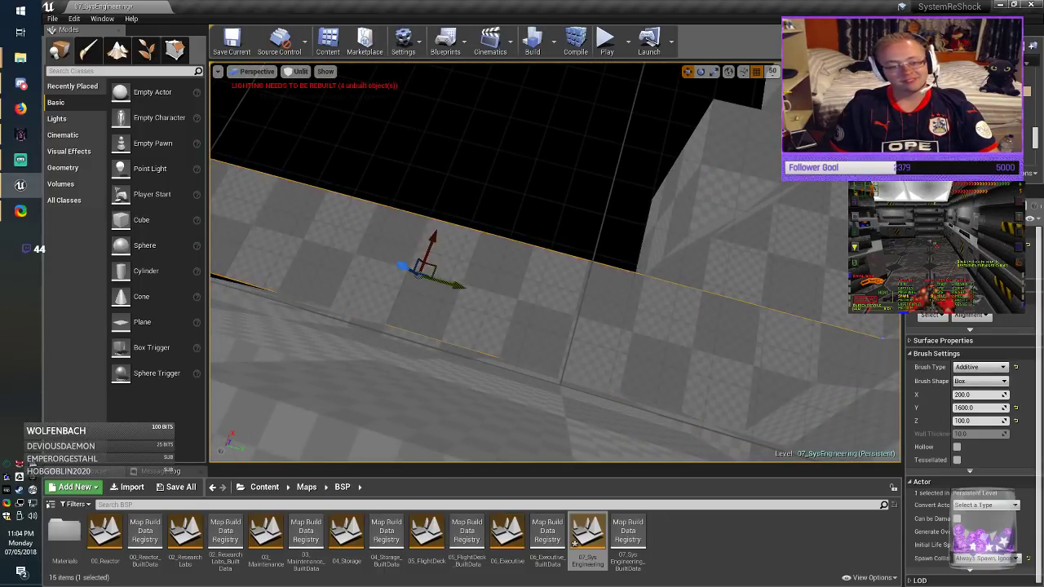
Step: Duplicate the wedge brush to the floor's opposite edge and rebuild the copy as a full box with a Z size of 200
mouse_move(472, 281)
right_down()
mouse_move(485, 302)
mouse_move(441, 281)
mouse_move(583, 274)
mouse_move(641, 256)
right_up()
key(s)
click(484, 296)
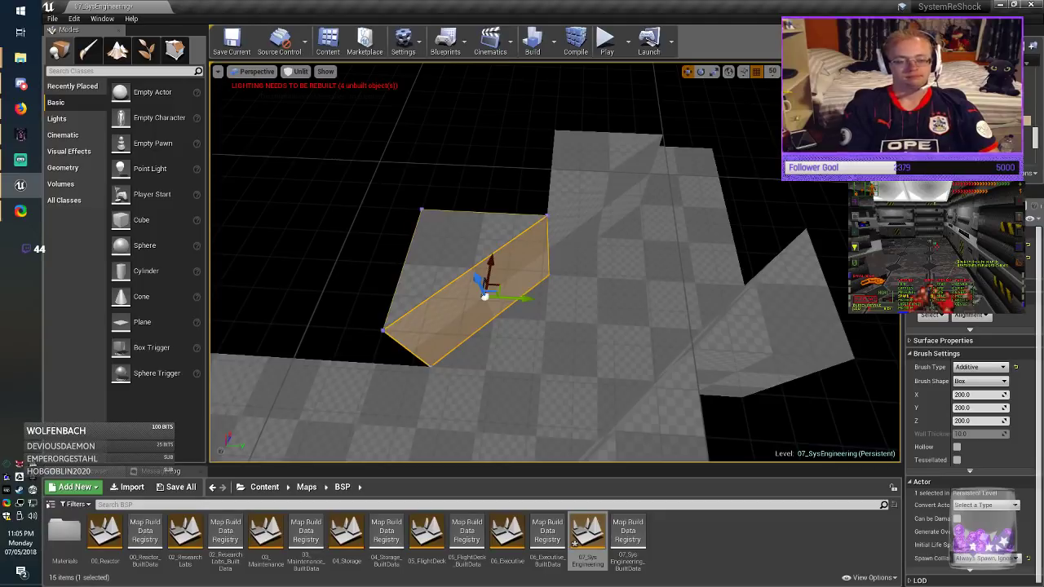
click(782, 210)
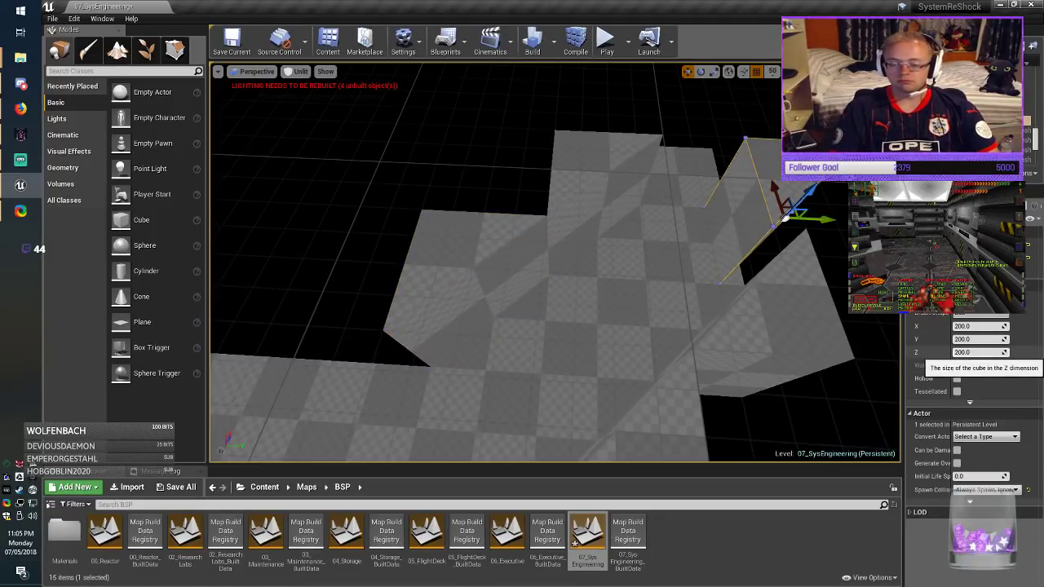
text(300)
key(Return)
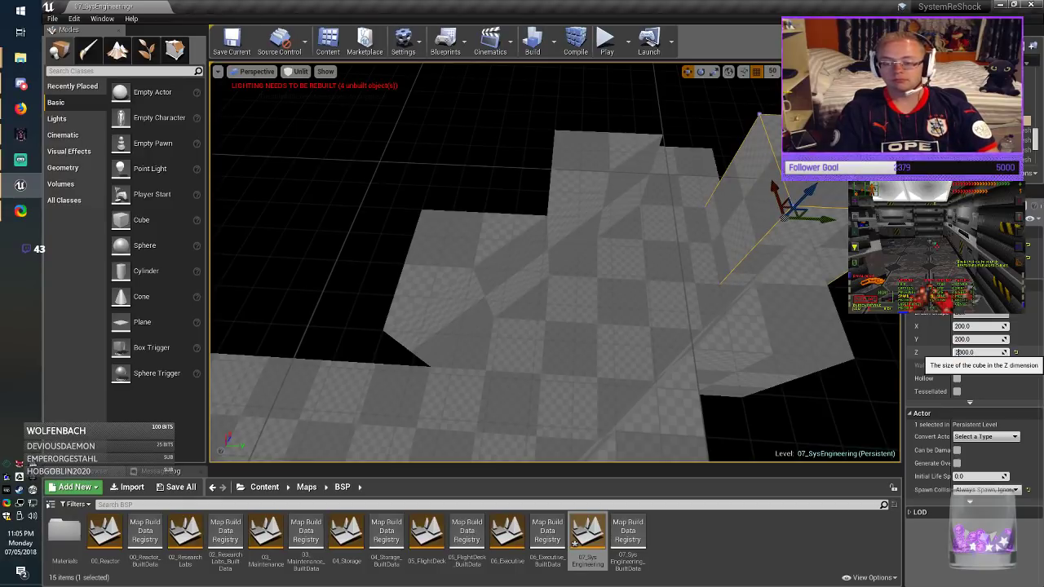
key(Delete)
key(Return)
Step: Slide the box into line with the adjoining wall, set its Y size to 100, and move it flush with the floor's edge
right_drag(718, 310, 848, 351)
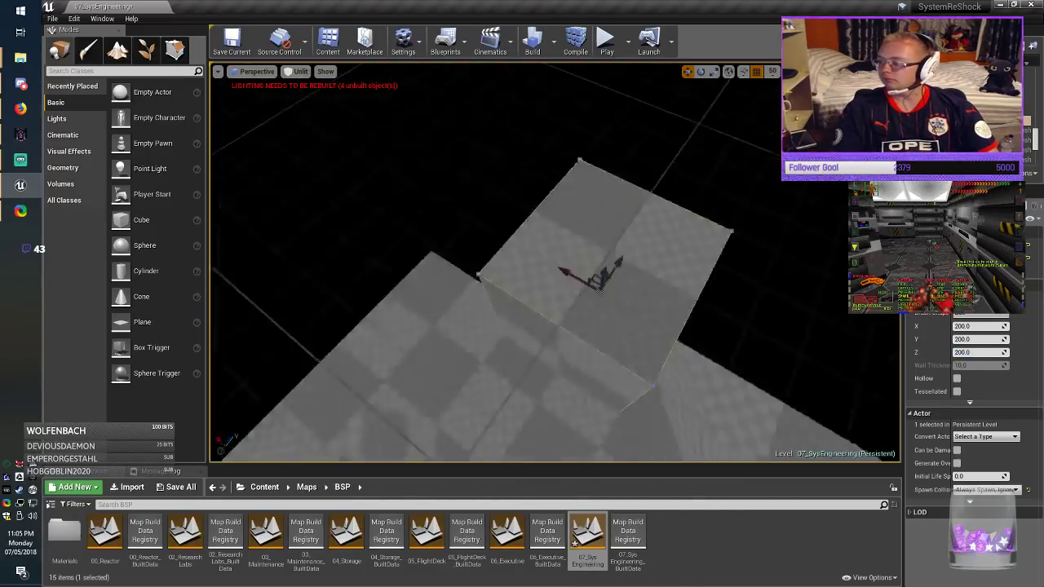
right_drag(555, 269, 726, 300)
drag(598, 207, 591, 173)
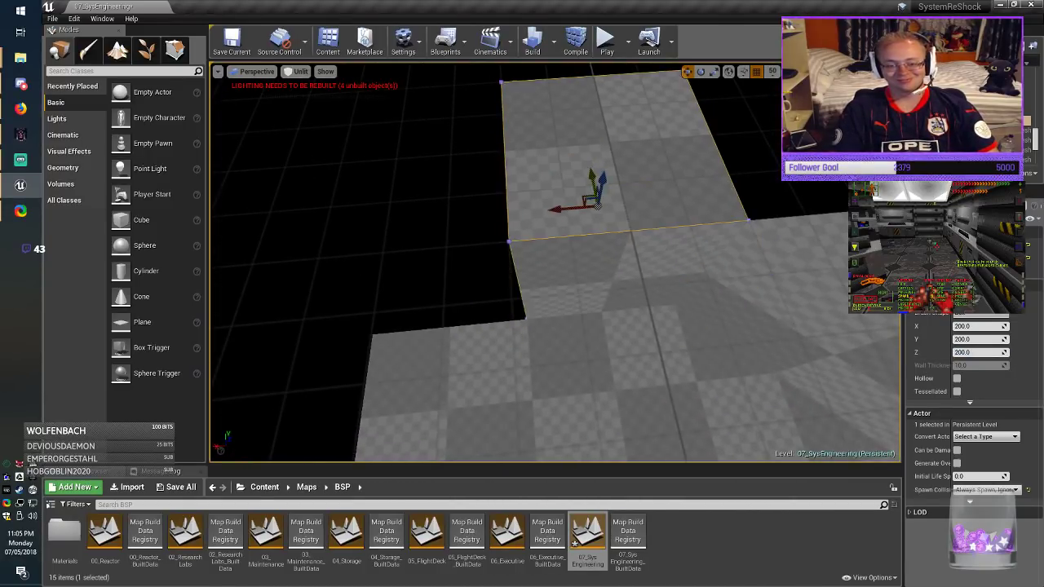
drag(563, 209, 519, 211)
right_drag(520, 211, 583, 232)
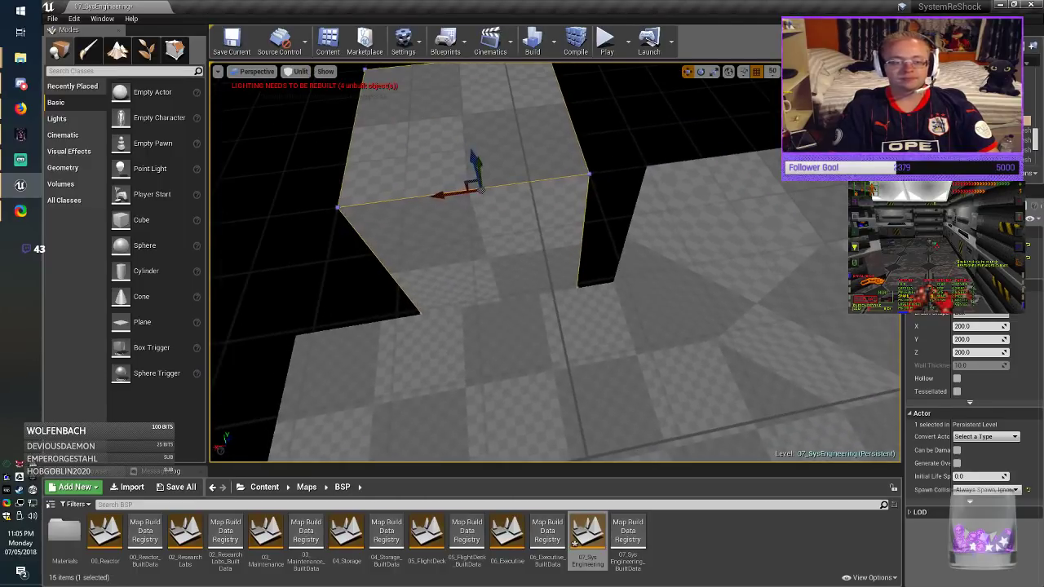
drag(446, 195, 483, 192)
right_drag(483, 192, 414, 196)
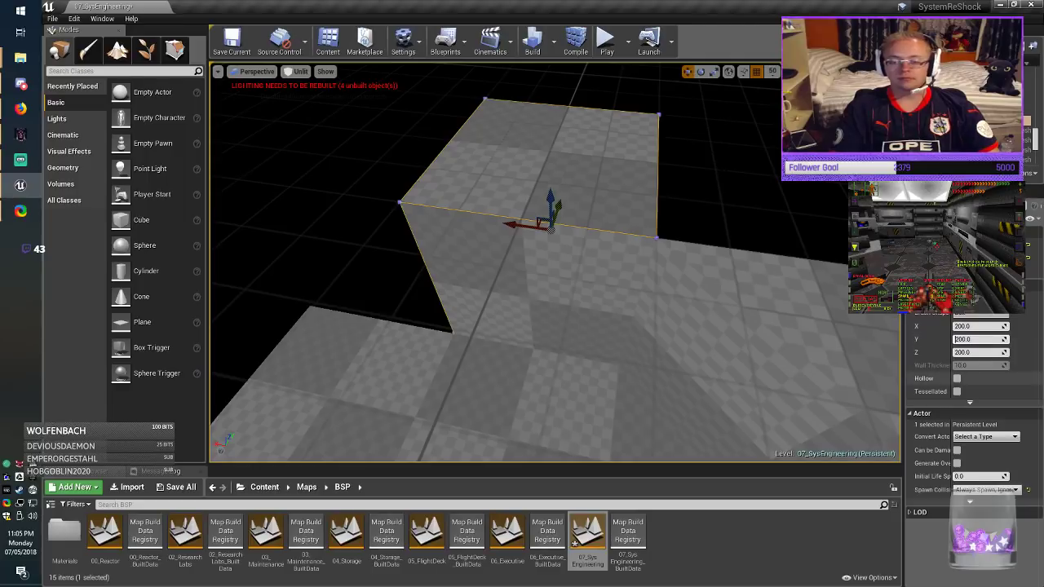
key(Return)
drag(551, 199, 549, 229)
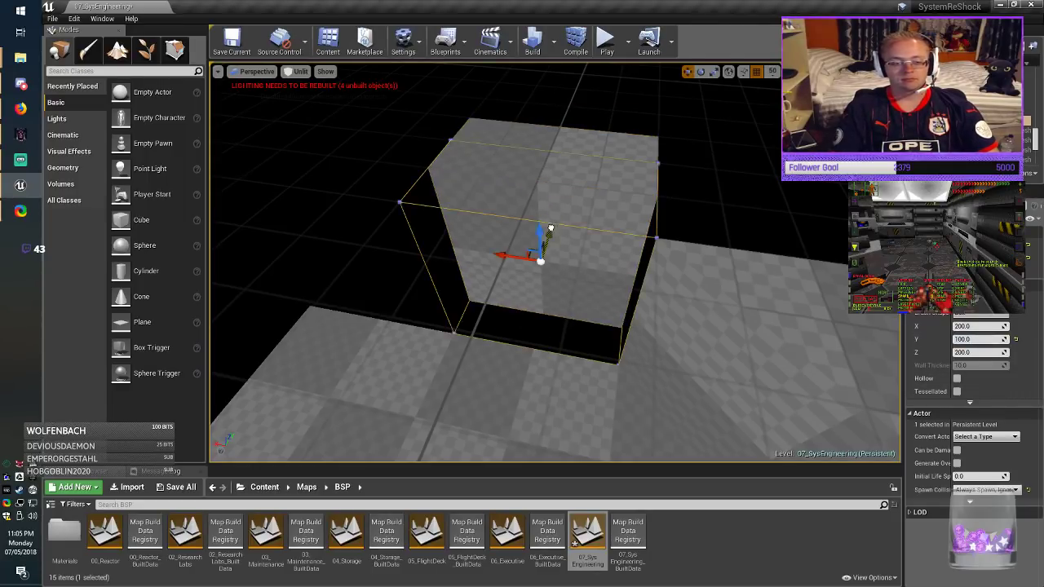
right_drag(549, 229, 519, 215)
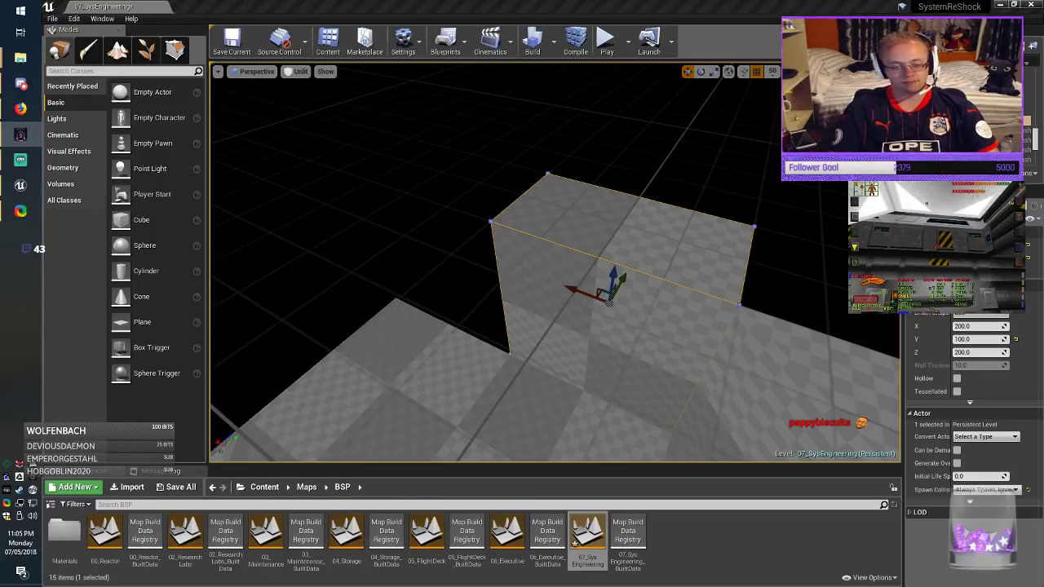
Step: Duplicate the 100-deep block along X to extend the wall along the floor's edge
click(575, 292)
click(574, 291)
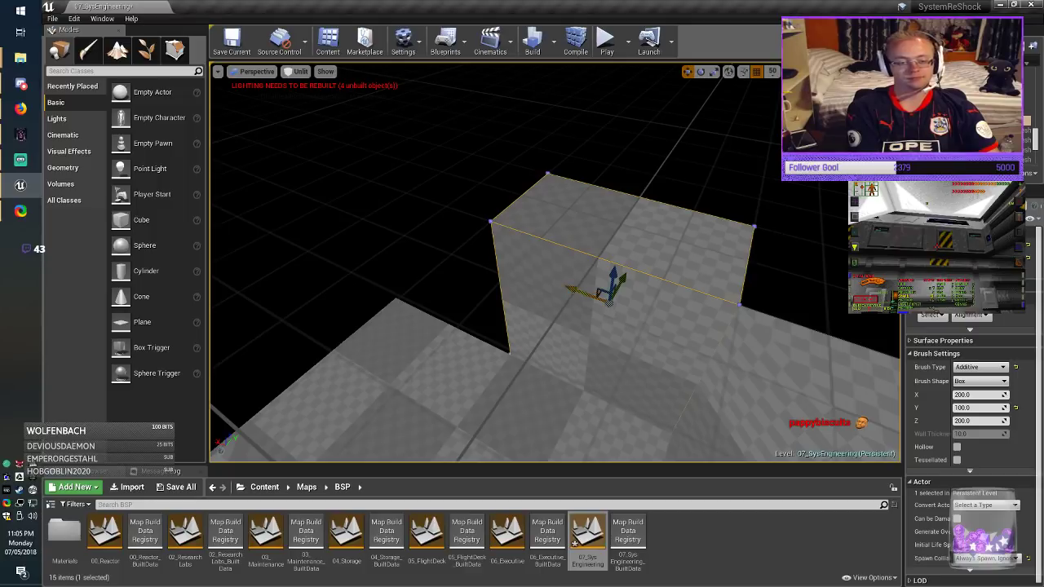
alt+drag(574, 290, 400, 245)
mouse_move(400, 244)
right_down()
mouse_move(330, 248)
mouse_move(365, 266)
right_up()
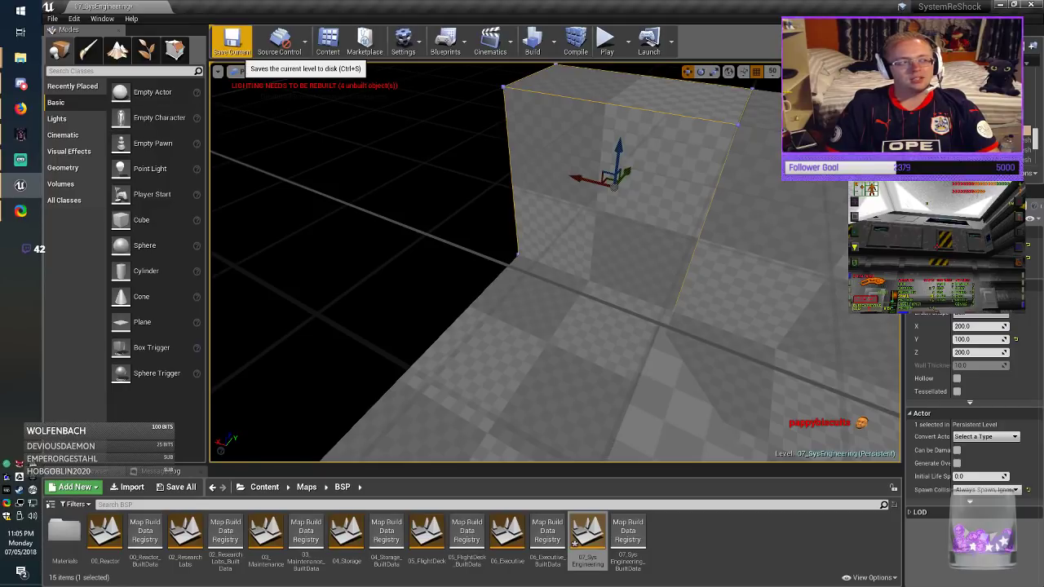
Step: Set the duplicated block's Z size to 300, raise it to stand level with the wall's base, and save the level
key(s)
mouse_move(375, 261)
right_down()
mouse_move(366, 246)
mouse_move(440, 253)
mouse_move(406, 250)
mouse_move(377, 225)
mouse_move(392, 232)
right_up()
key(w)
click(971, 352)
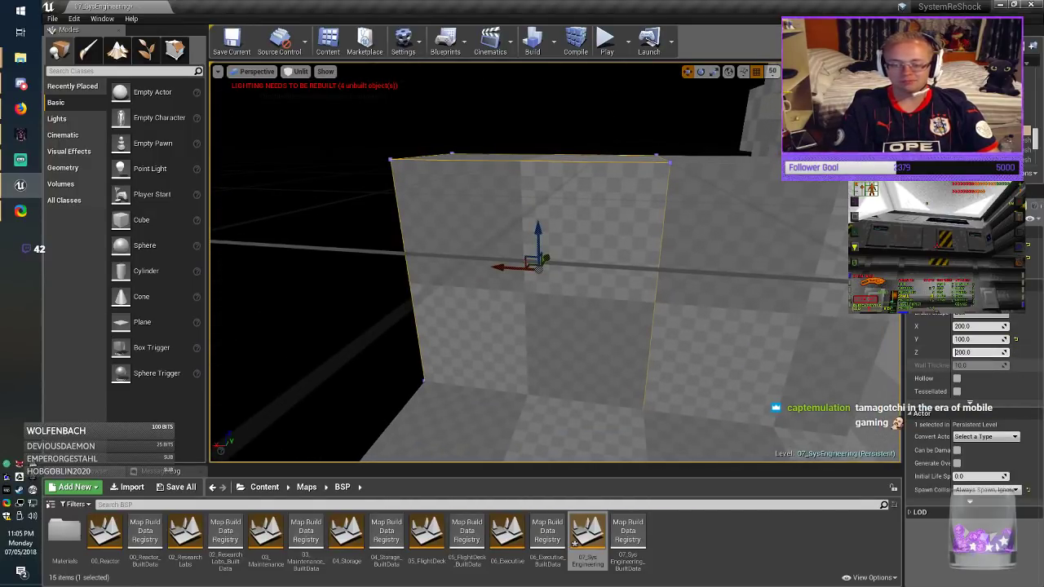
text(3)
key(Return)
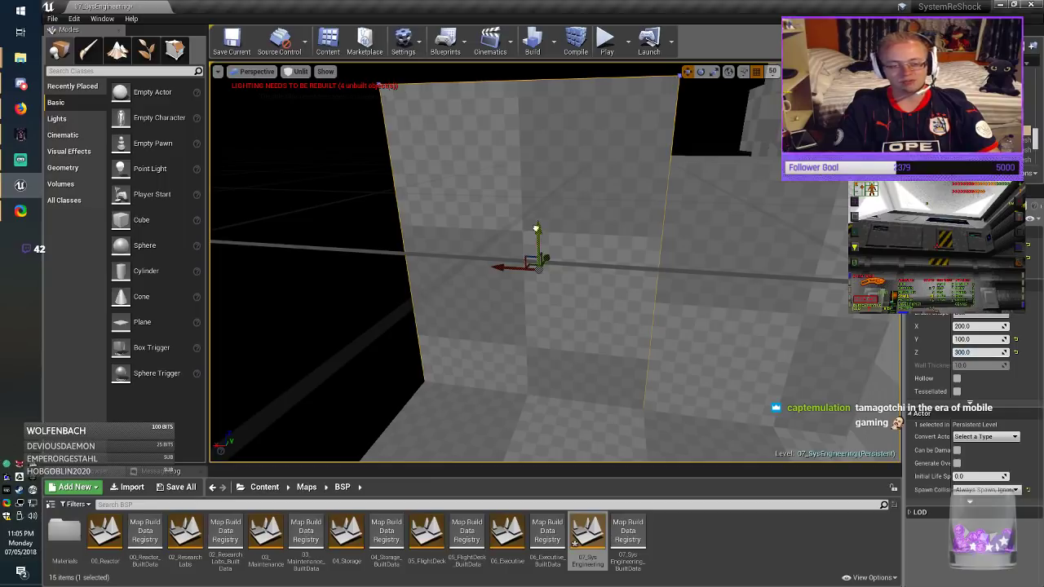
drag(544, 185, 544, 184)
key(Escape)
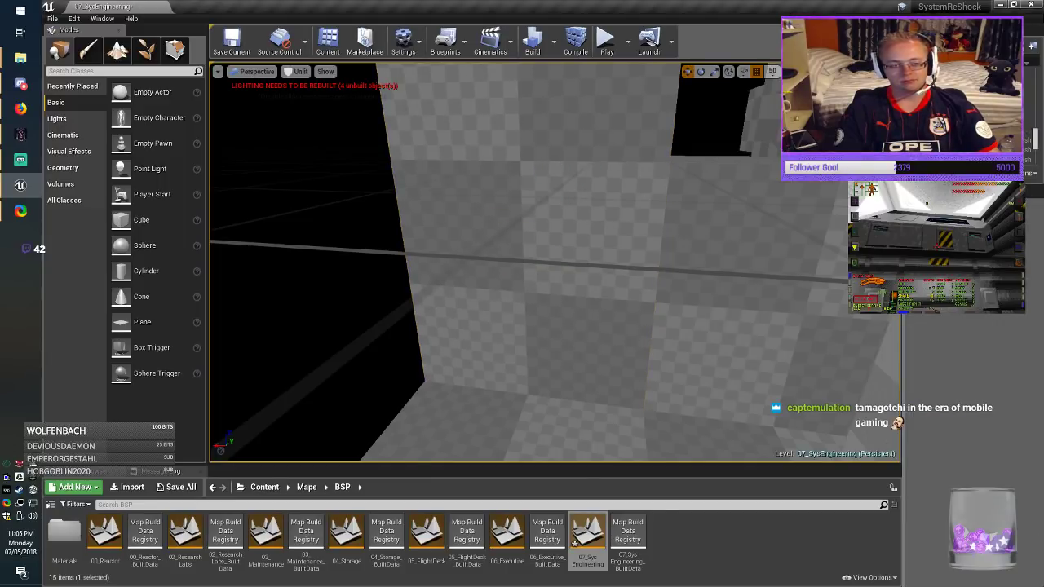
click(231, 42)
Step: Set the tall wall block's X size to 400, slide it along X away from the lower wall, and save the level
key(alt+Tab)
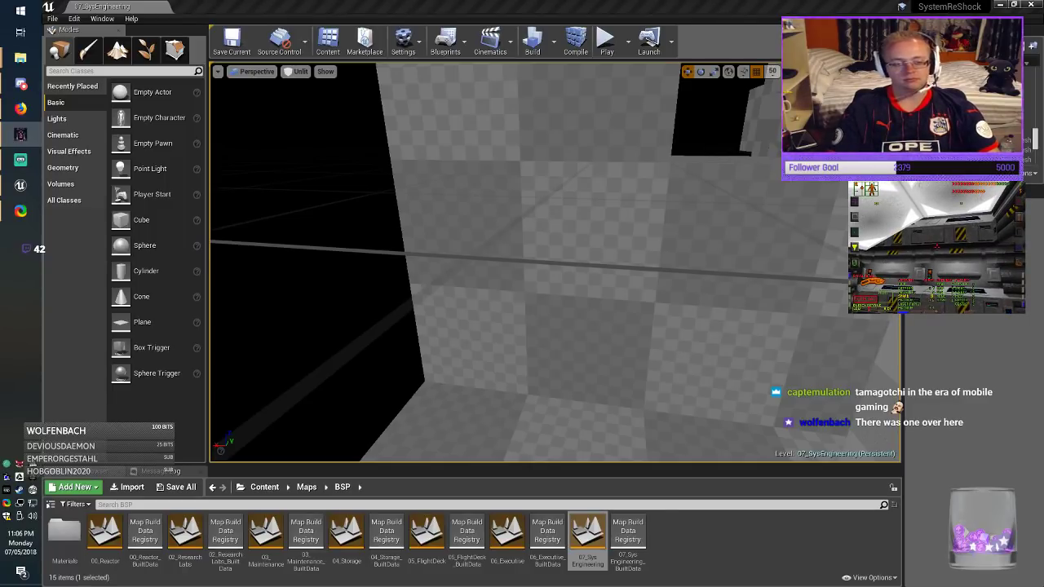
click(526, 244)
mouse_move(526, 244)
right_down()
mouse_move(456, 237)
mouse_move(506, 237)
mouse_move(489, 240)
right_up()
key(s)
key(e)
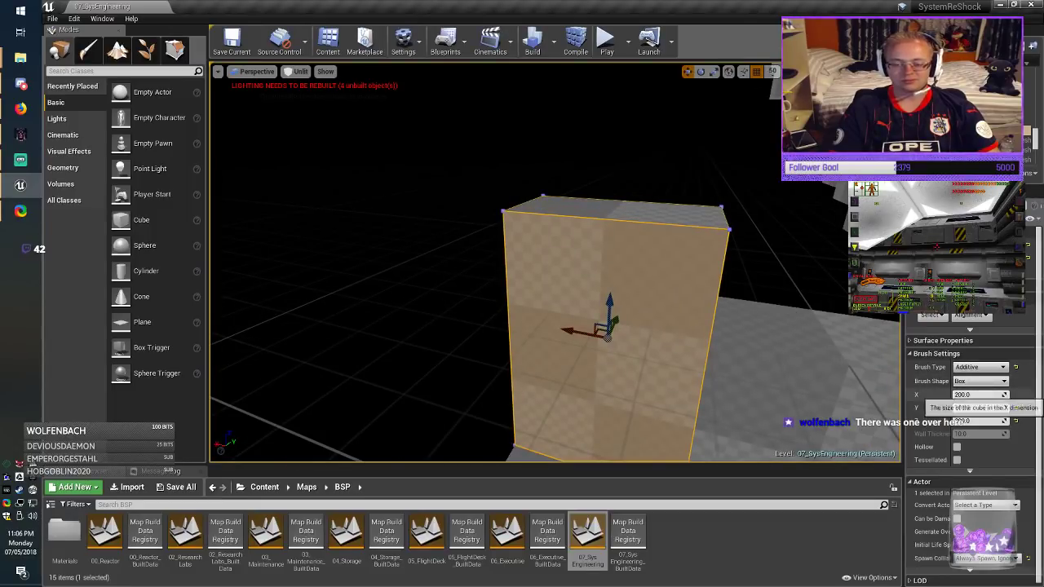
click(975, 395)
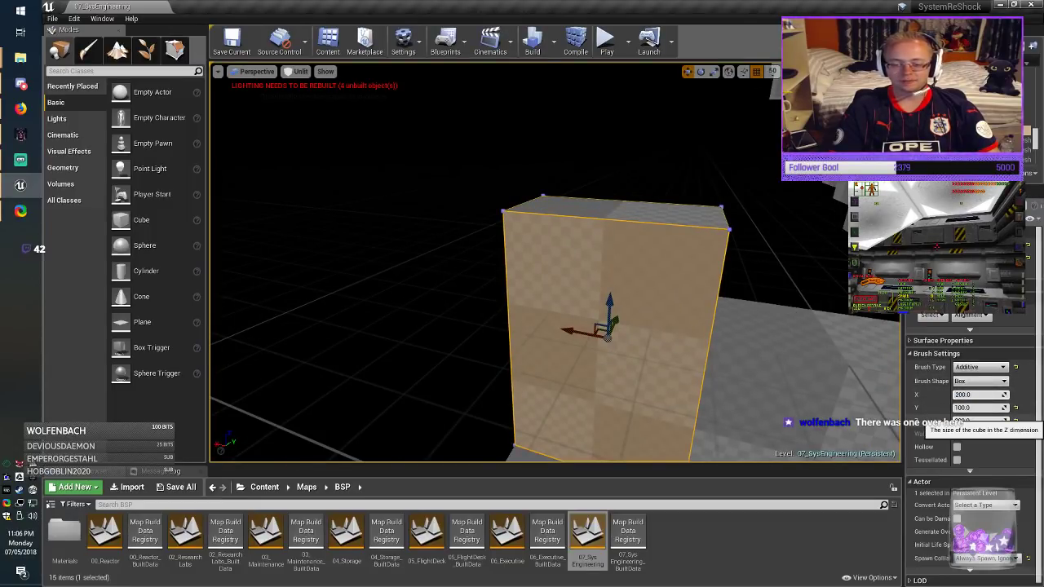
key(Return)
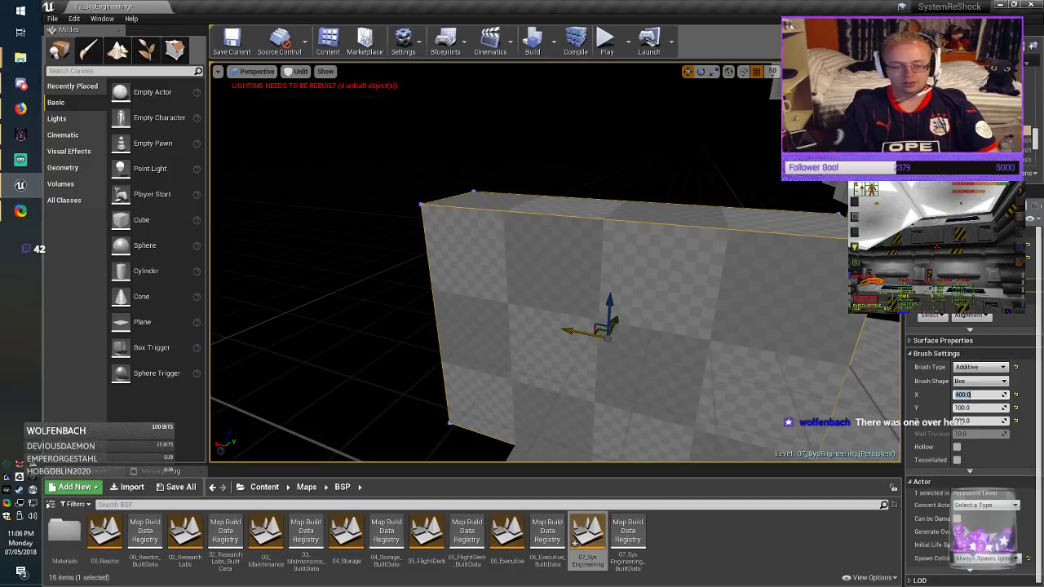
mouse_move(570, 332)
mouse_down()
mouse_move(458, 321)
mouse_move(499, 324)
mouse_up()
key(Escape)
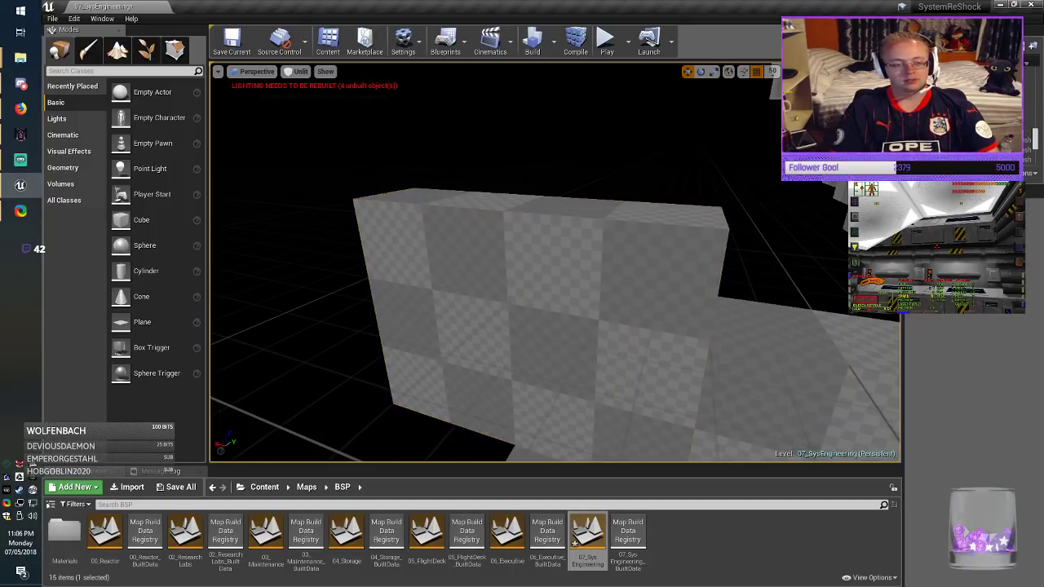
click(232, 41)
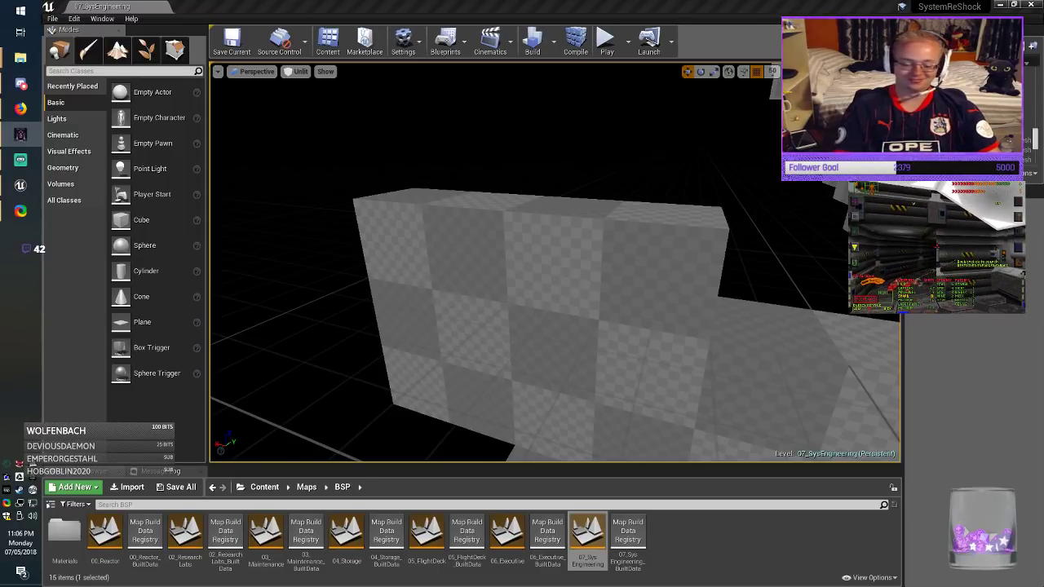
Step: Raise the top face of the corner wedge brush along Z with geometry editing and save the level
right_drag(555, 263, 636, 327)
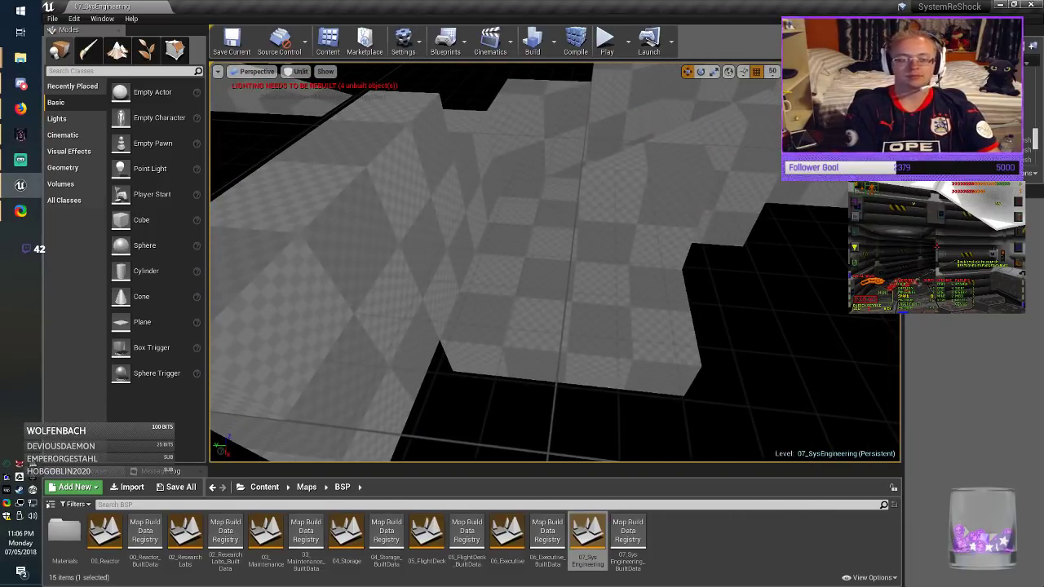
click(636, 215)
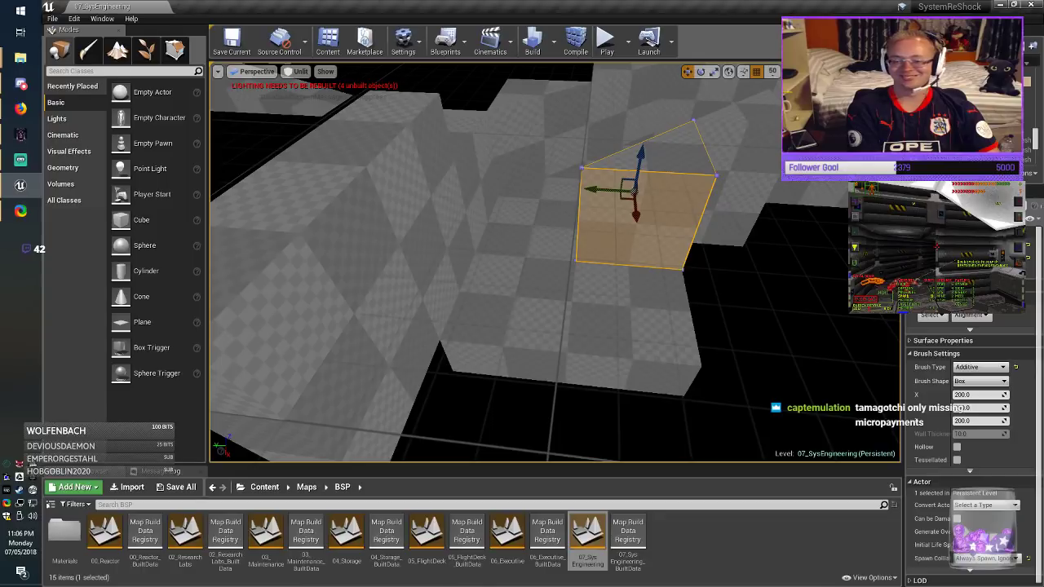
right_drag(636, 216, 652, 189)
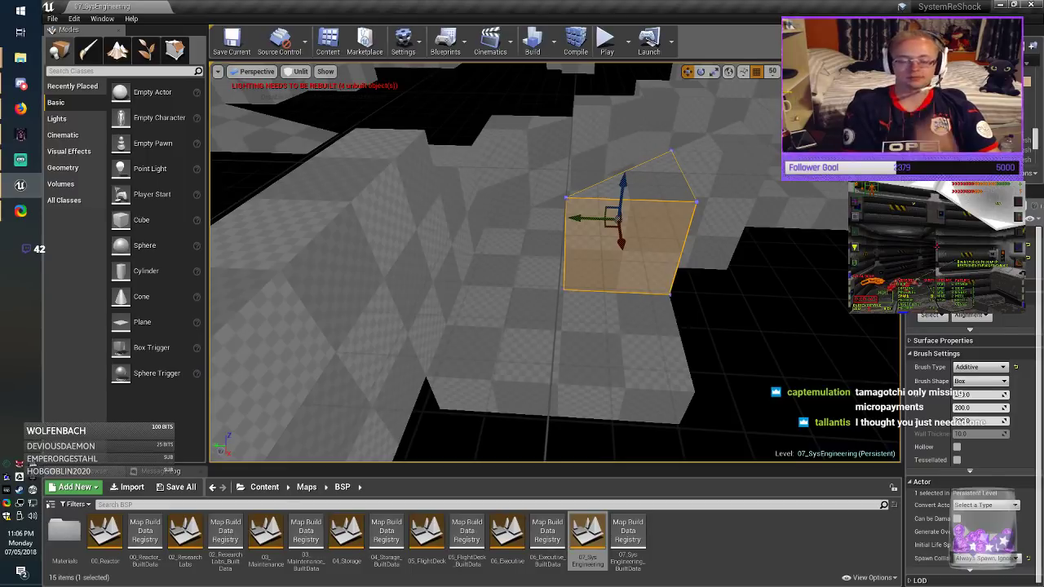
mouse_move(653, 245)
mouse_down()
mouse_move(669, 224)
mouse_move(685, 147)
mouse_move(677, 163)
mouse_up()
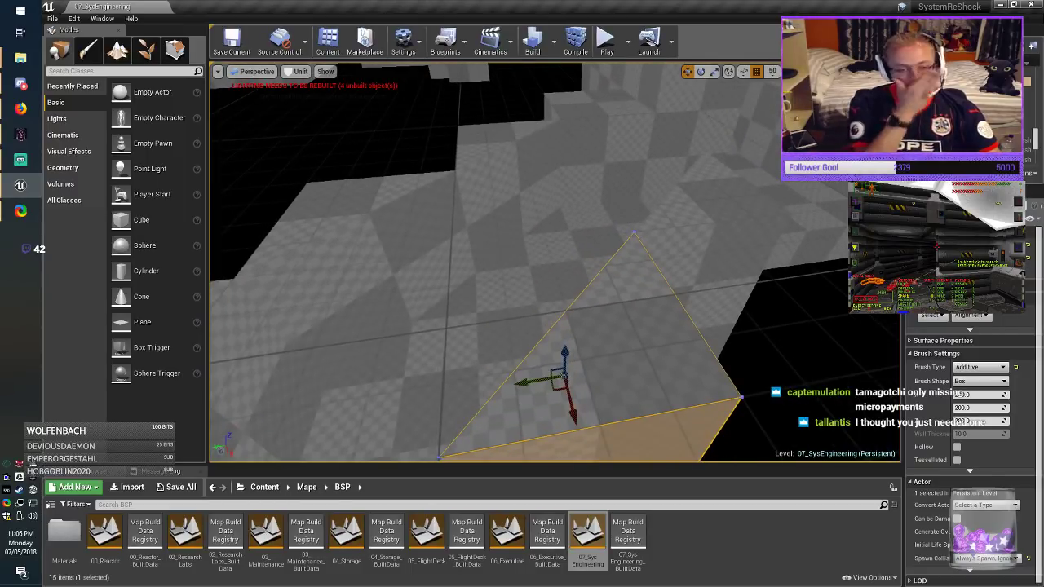
right_drag(554, 261, 677, 298)
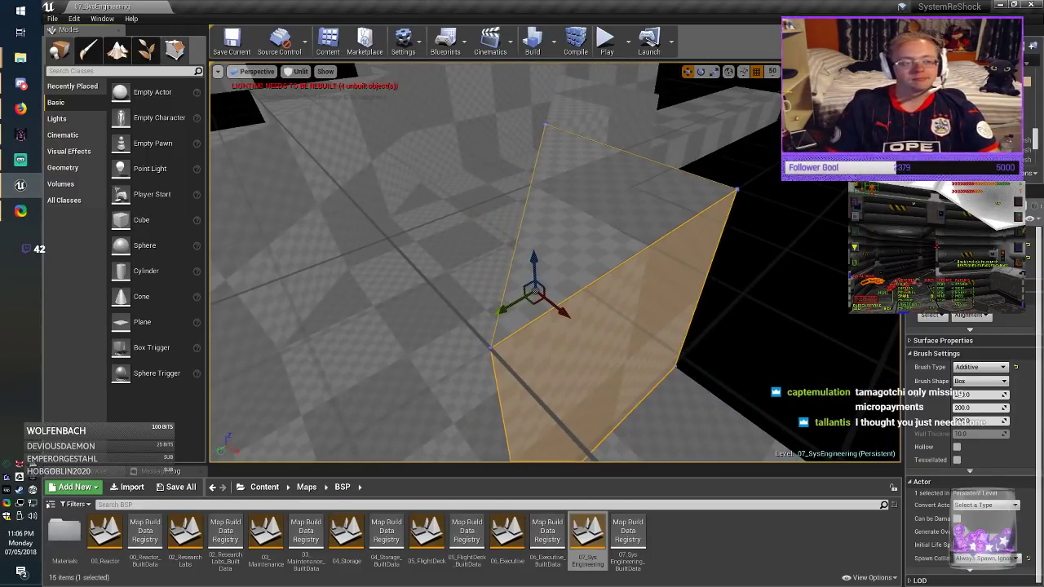
click(175, 51)
click(599, 192)
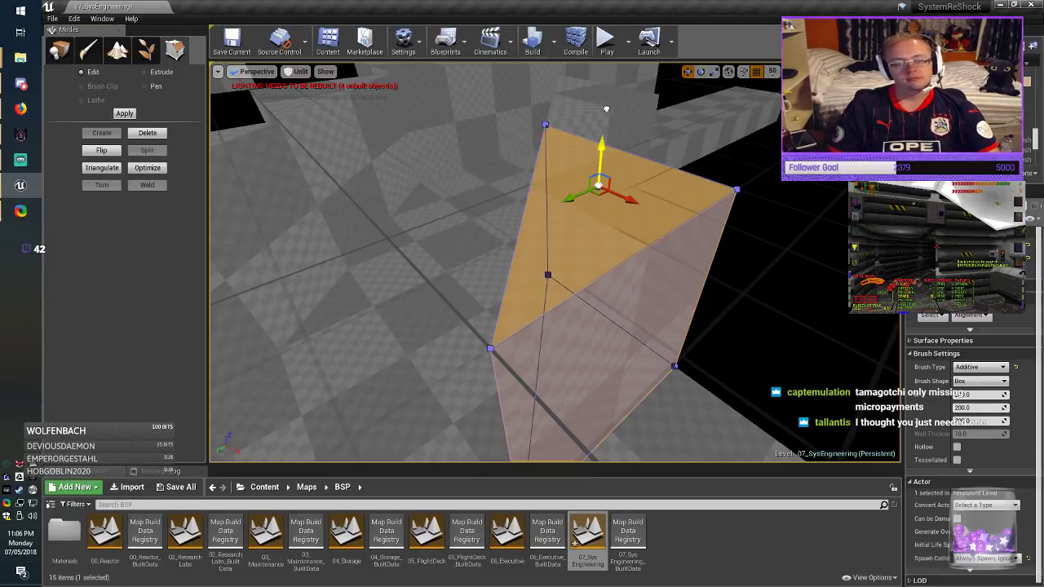
drag(606, 108, 608, 70)
mouse_move(600, 204)
right_down()
mouse_move(591, 106)
mouse_move(608, 97)
right_up()
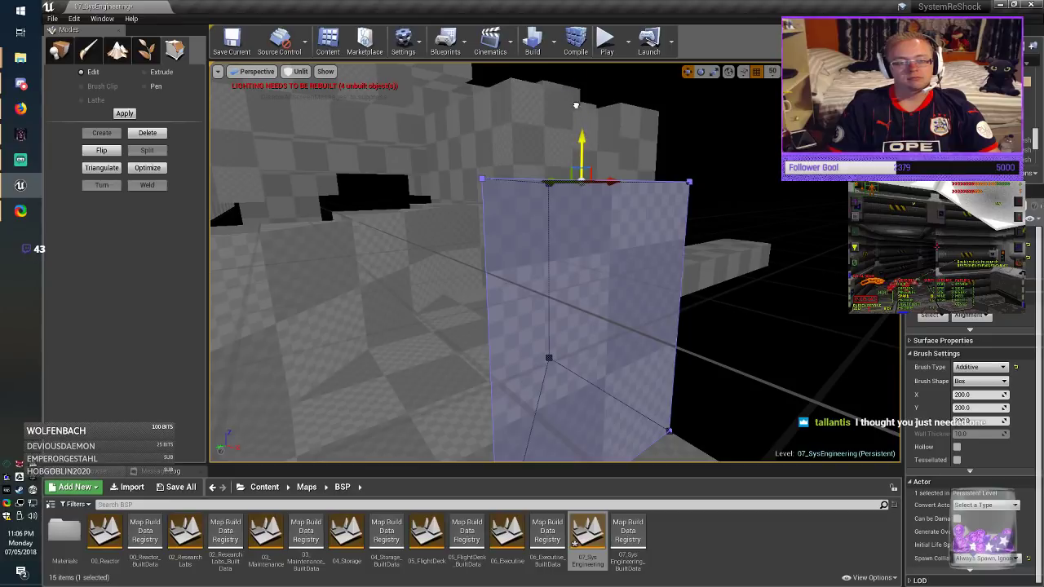
drag(576, 104, 577, 86)
click(232, 42)
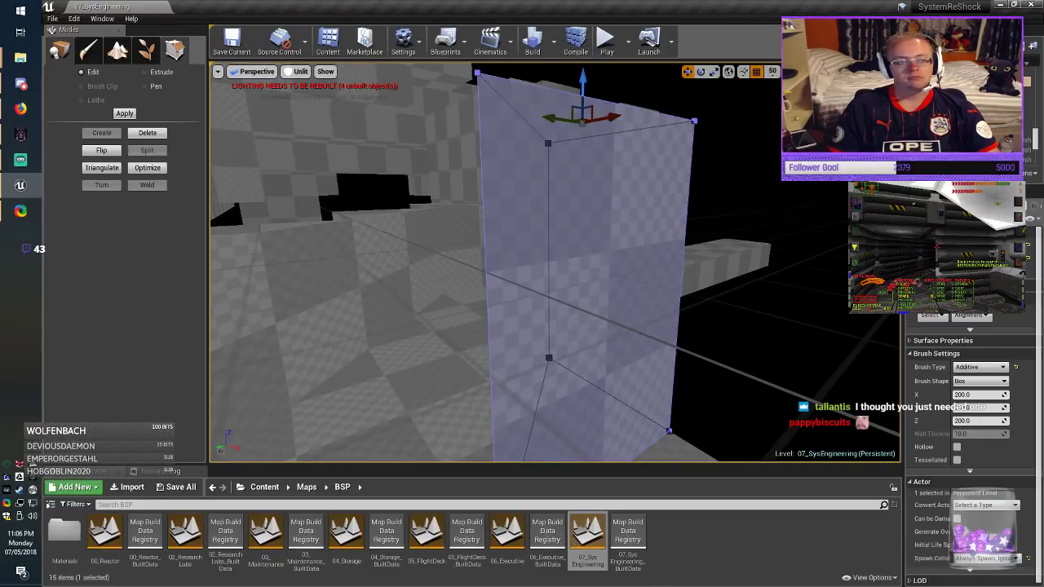
click(59, 51)
Step: Set the X size of the floor brush in front of the tall wall to 600
key(Escape)
mouse_move(554, 261)
right_down()
mouse_move(490, 263)
mouse_move(515, 265)
mouse_move(432, 297)
mouse_move(453, 273)
mouse_move(465, 281)
mouse_move(383, 289)
mouse_move(416, 294)
right_up()
click(416, 267)
click(562, 359)
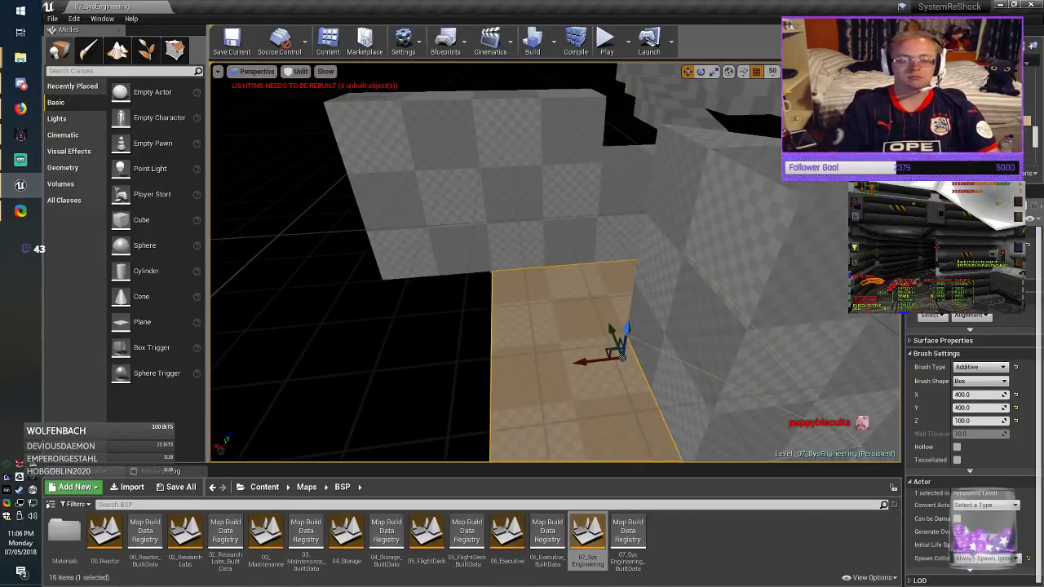
right_drag(563, 359, 530, 392)
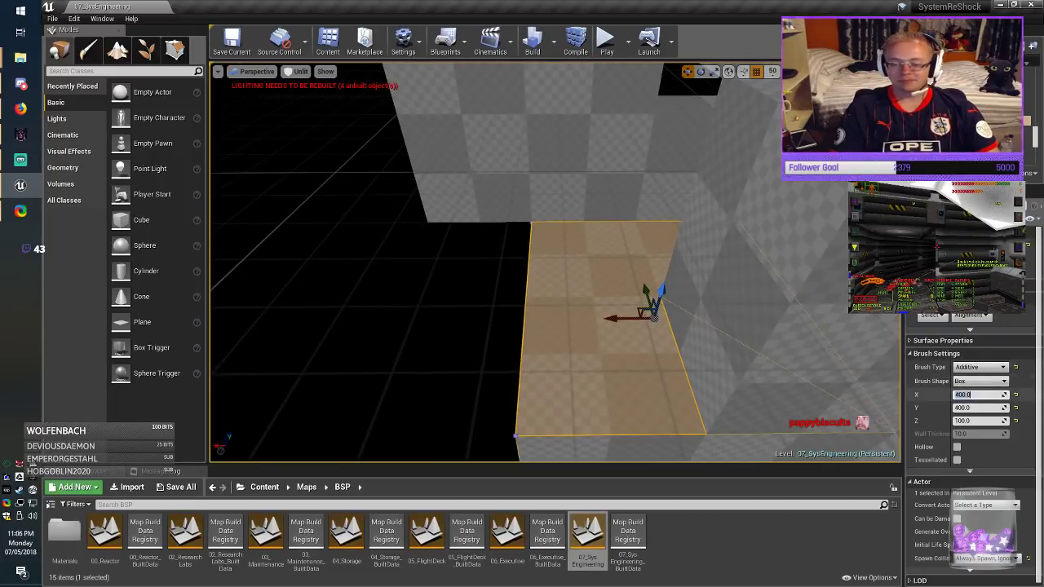
text(6)
key(Return)
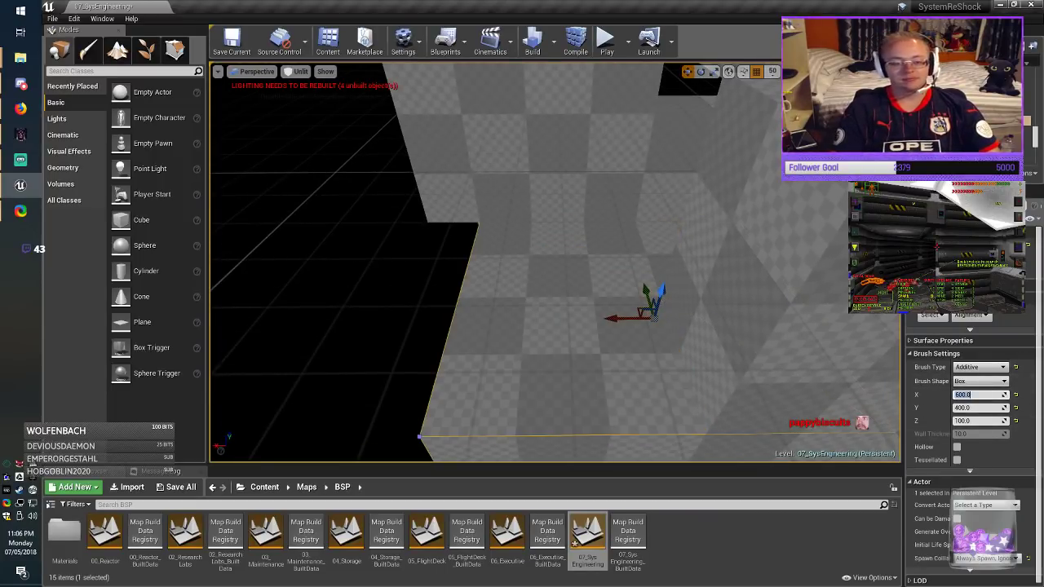
Step: Slide the widened floor brush along X until its outer edge lines up with the tall wall's end, and save the level
mouse_move(618, 318)
mouse_down()
mouse_move(526, 319)
mouse_move(551, 319)
mouse_up()
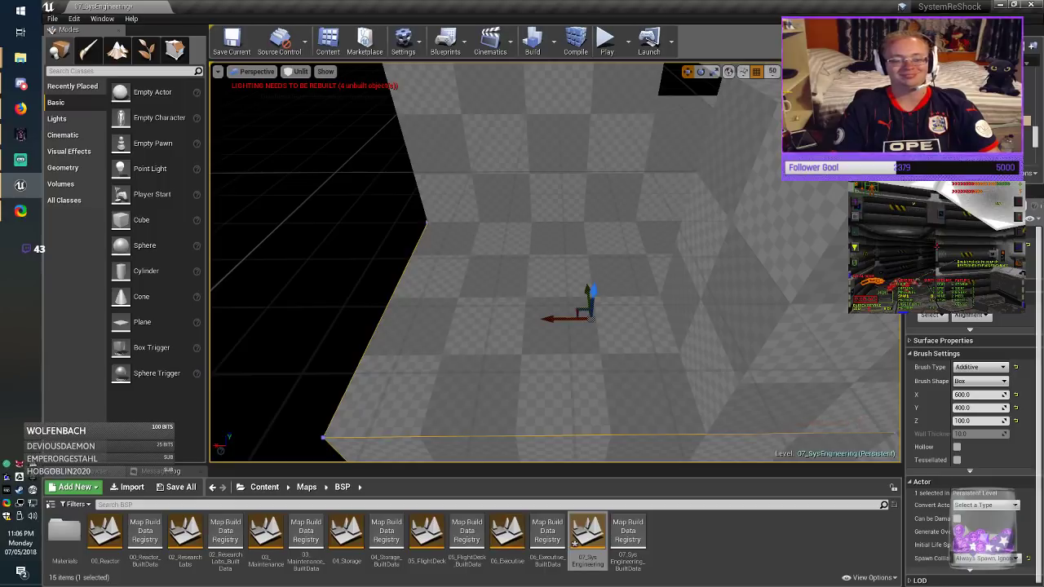
key(Escape)
mouse_move(552, 319)
right_down()
mouse_move(497, 346)
mouse_move(464, 330)
right_up()
click(233, 43)
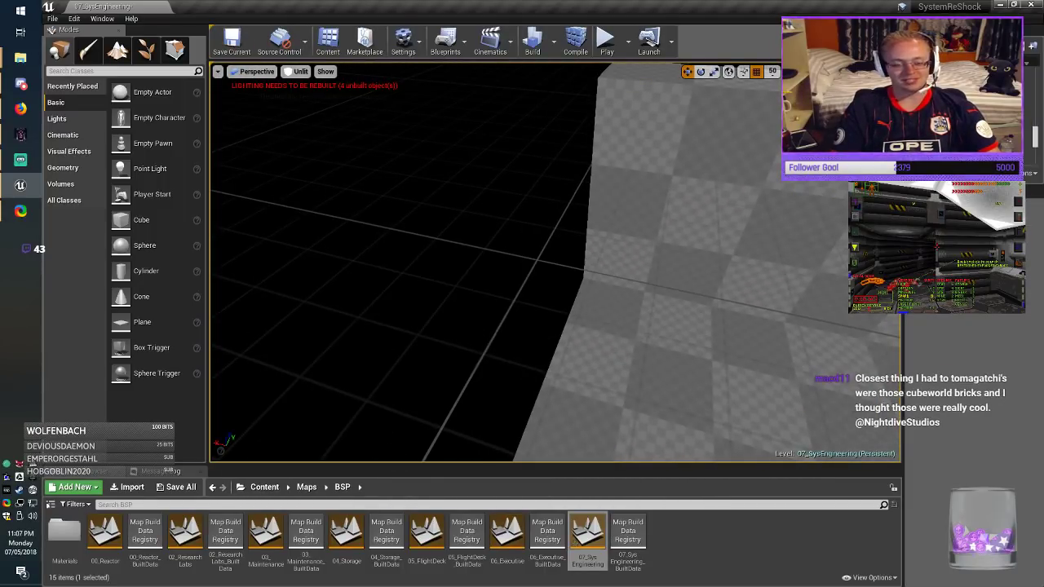
Step: Duplicate the tall wall block onto the opposite side of the floor, set its Z size to 200, and lower it to the wall base
right_drag(457, 285, 599, 297)
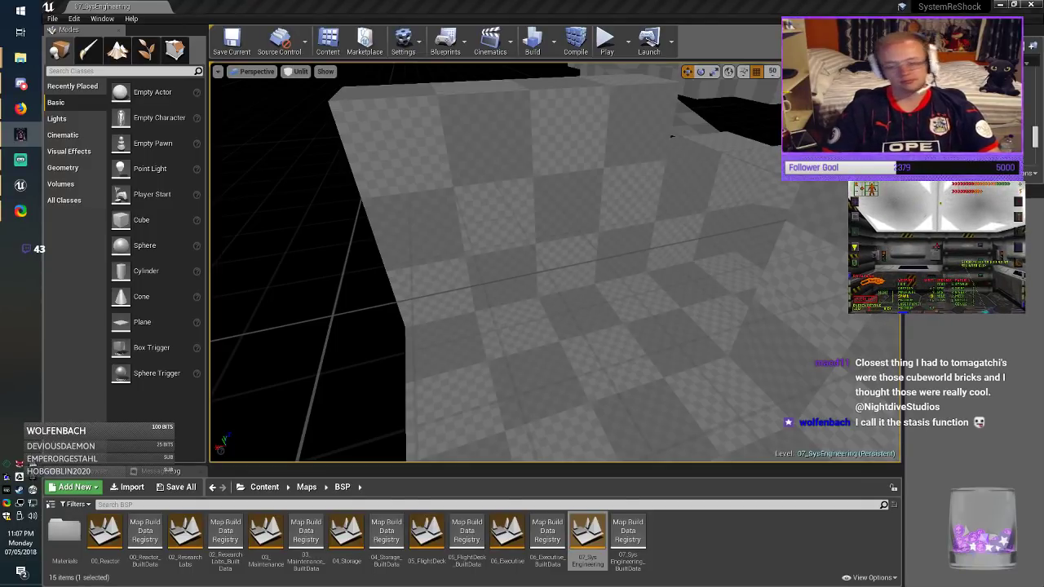
click(522, 212)
mouse_move(522, 212)
right_down()
mouse_move(530, 237)
mouse_move(619, 257)
right_up()
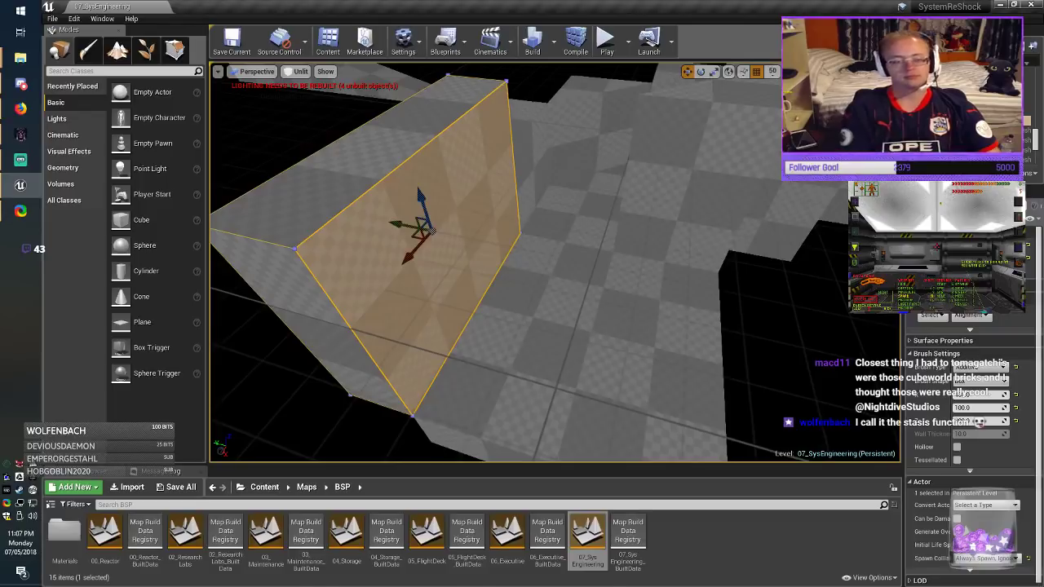
alt+drag(400, 224, 778, 296)
mouse_move(779, 296)
right_down()
mouse_move(824, 253)
mouse_move(815, 265)
right_up()
click(972, 352)
text(200)
key(Return)
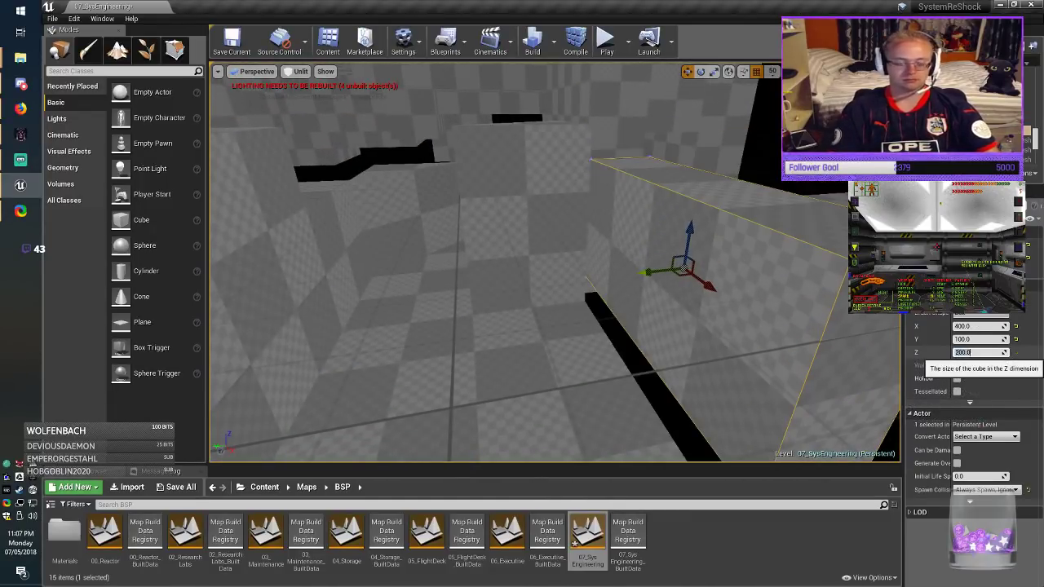
drag(695, 228, 690, 265)
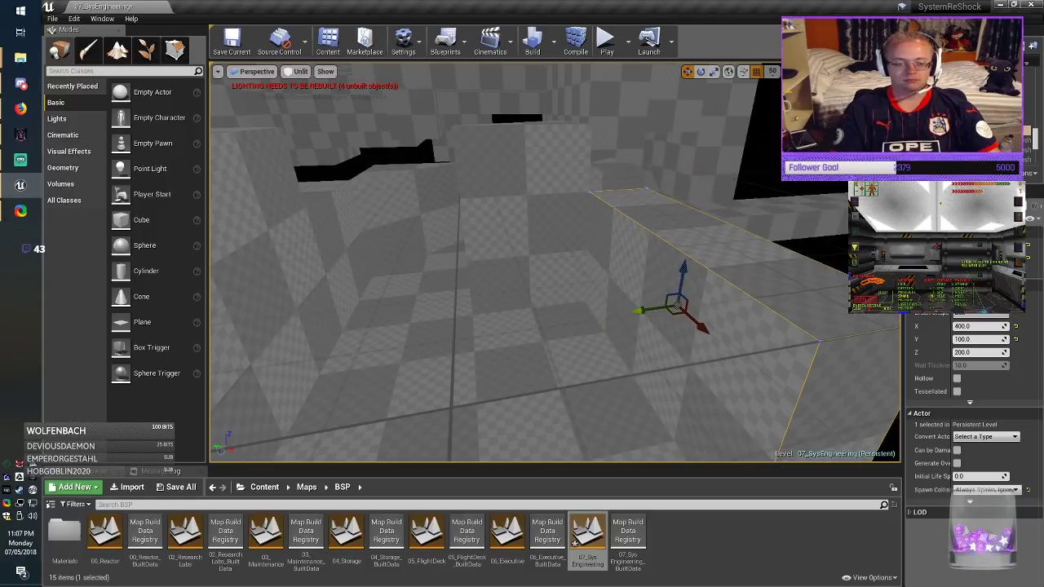
Step: Duplicate the low side wall toward the room's open end and set the copy's X size to 100 and Y size to 400
mouse_move(690, 265)
right_down()
mouse_move(685, 293)
mouse_move(693, 281)
mouse_move(783, 282)
mouse_move(636, 277)
mouse_move(717, 279)
mouse_move(596, 254)
right_up()
mouse_move(555, 263)
right_down()
mouse_move(611, 303)
mouse_move(677, 301)
mouse_move(783, 322)
mouse_move(787, 314)
mouse_move(702, 314)
right_up()
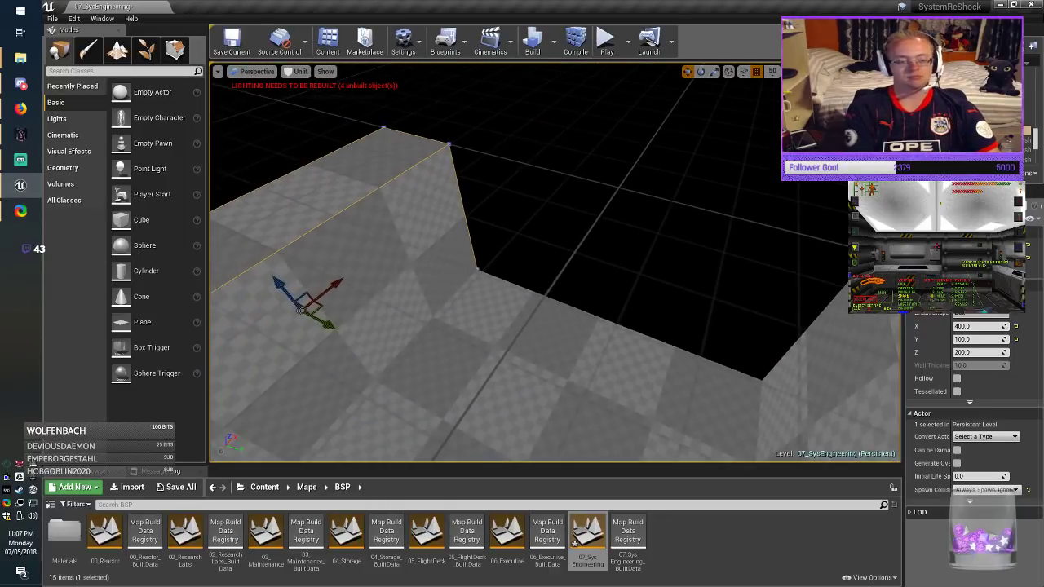
alt+drag(350, 301, 650, 277)
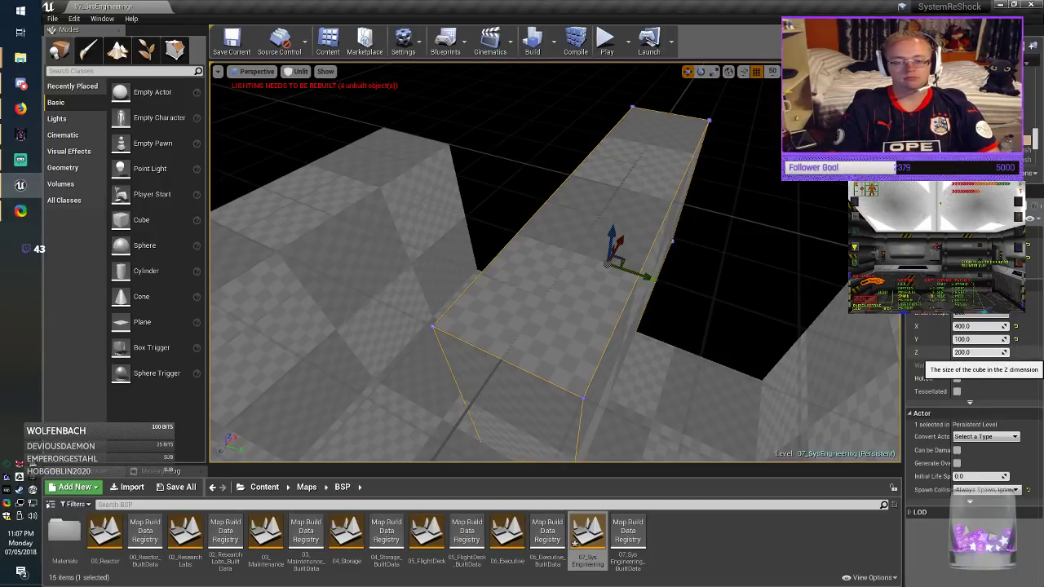
click(971, 326)
text(1)
key(Tab)
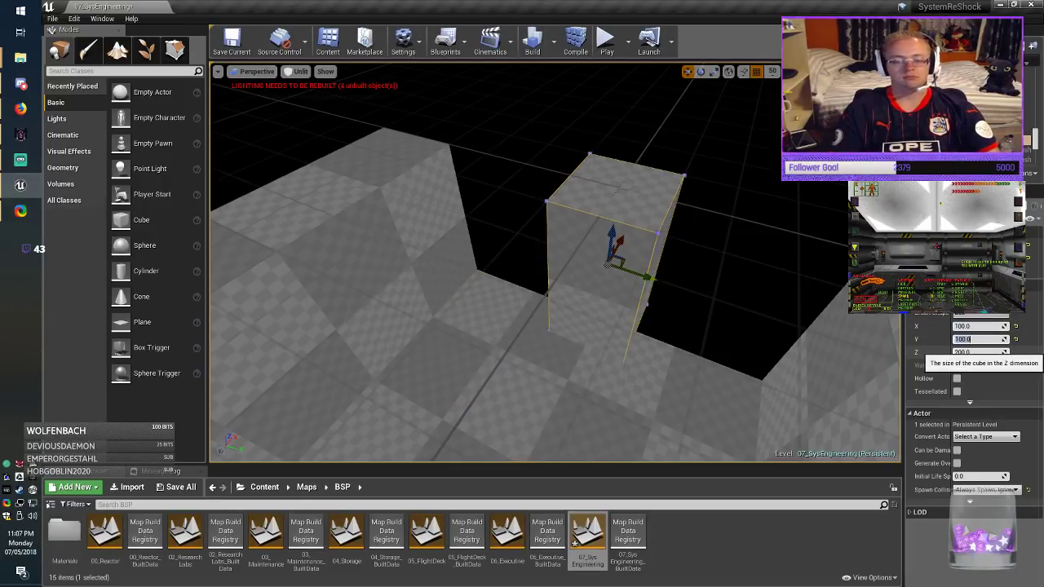
text(400)
key(Return)
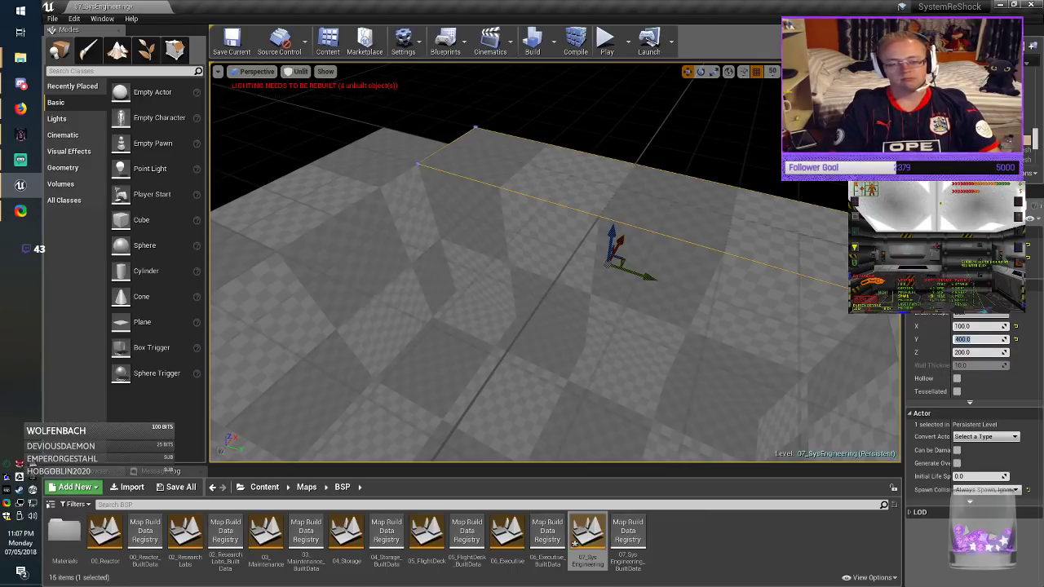
Step: Slide the end wall along X to the floor's outer edge, set its Y size to 600, and save the level
drag(620, 242, 637, 211)
mouse_move(637, 211)
right_down()
mouse_move(750, 184)
mouse_move(705, 172)
right_up()
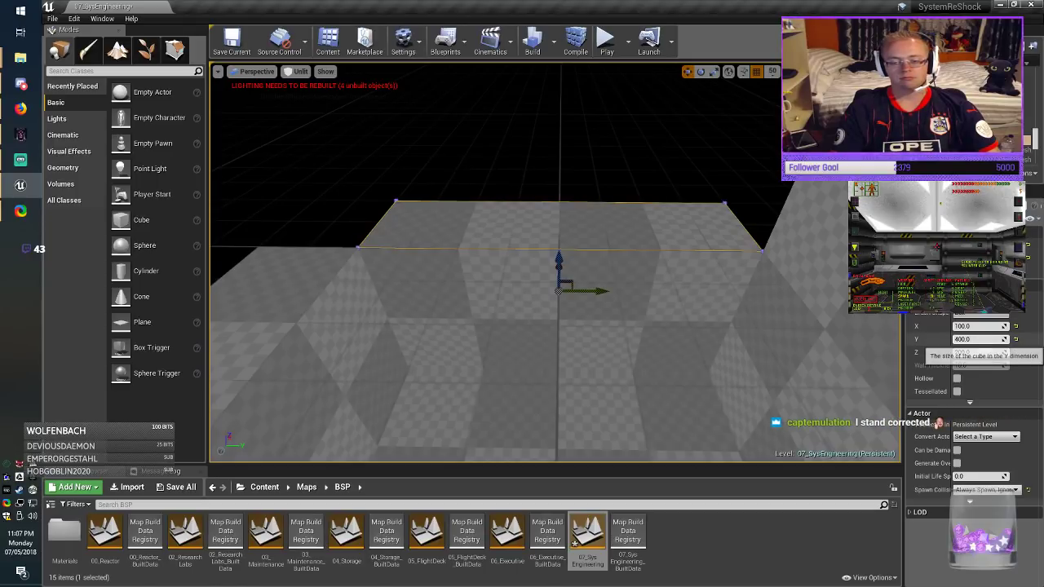
text(500)
key(Return)
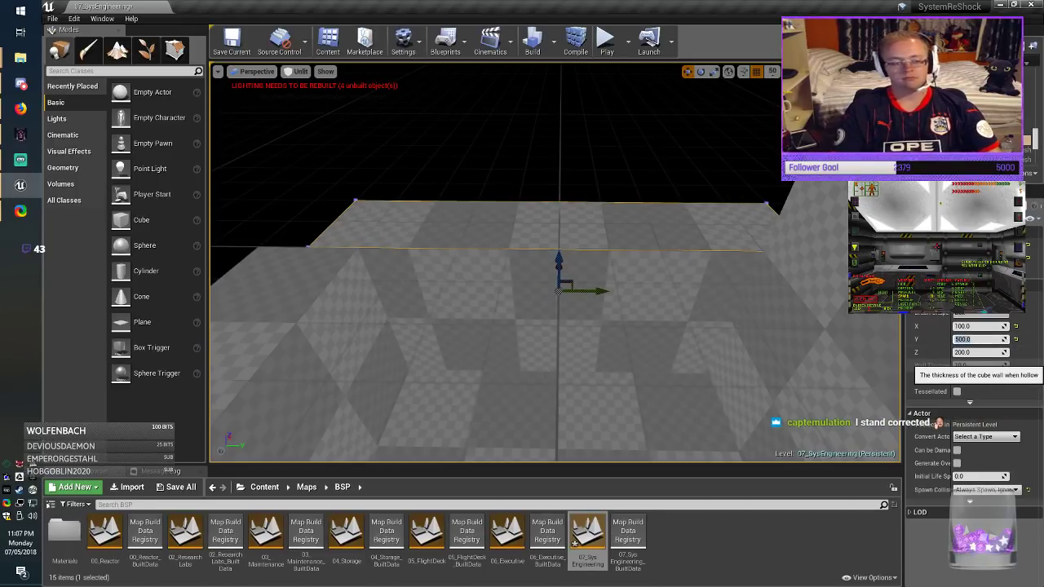
text(600)
key(Return)
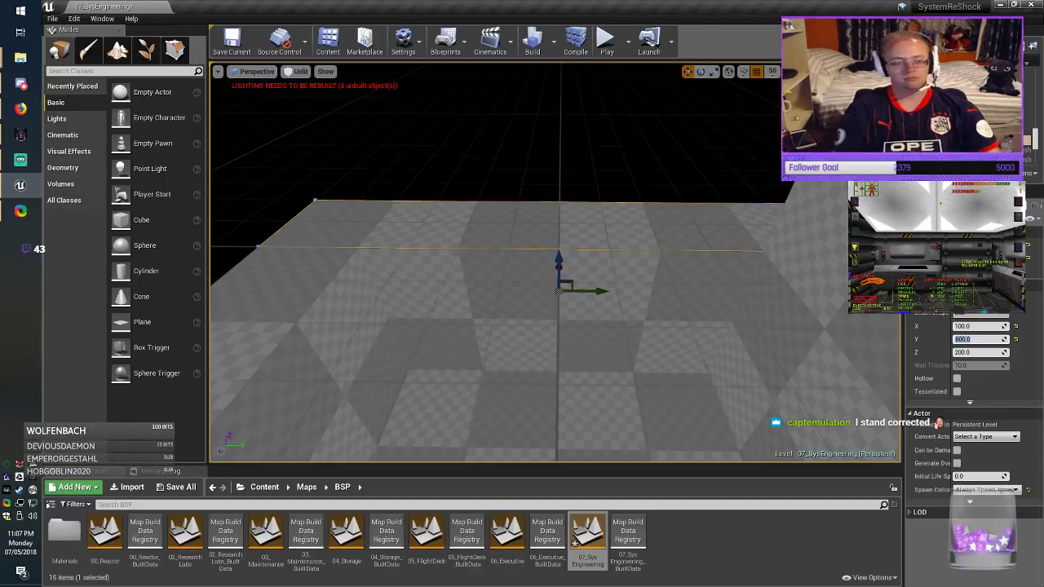
click(231, 40)
click(367, 147)
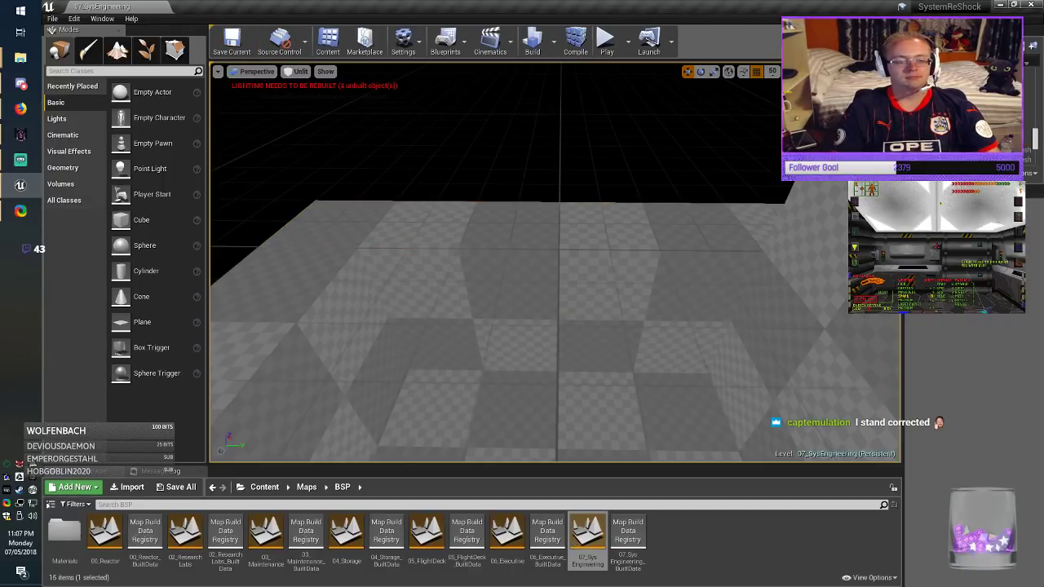
Step: Select everything in the level, realign the surface textures of all the brushes, and save the level
mouse_move(367, 147)
right_down()
mouse_move(362, 122)
mouse_move(522, 155)
mouse_move(482, 163)
mouse_move(571, 159)
right_up()
key(ctrl+a)
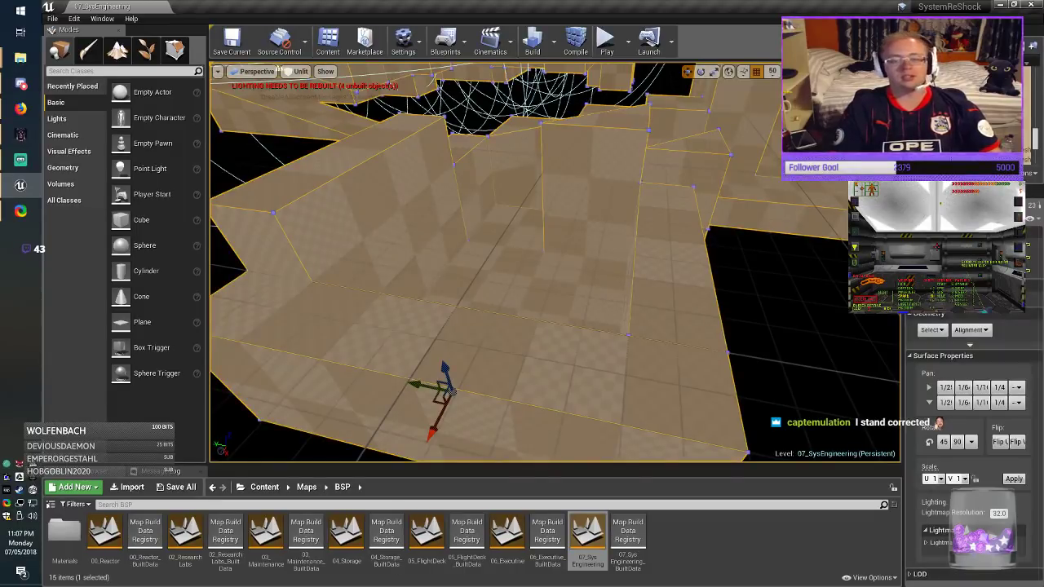
click(971, 330)
click(992, 355)
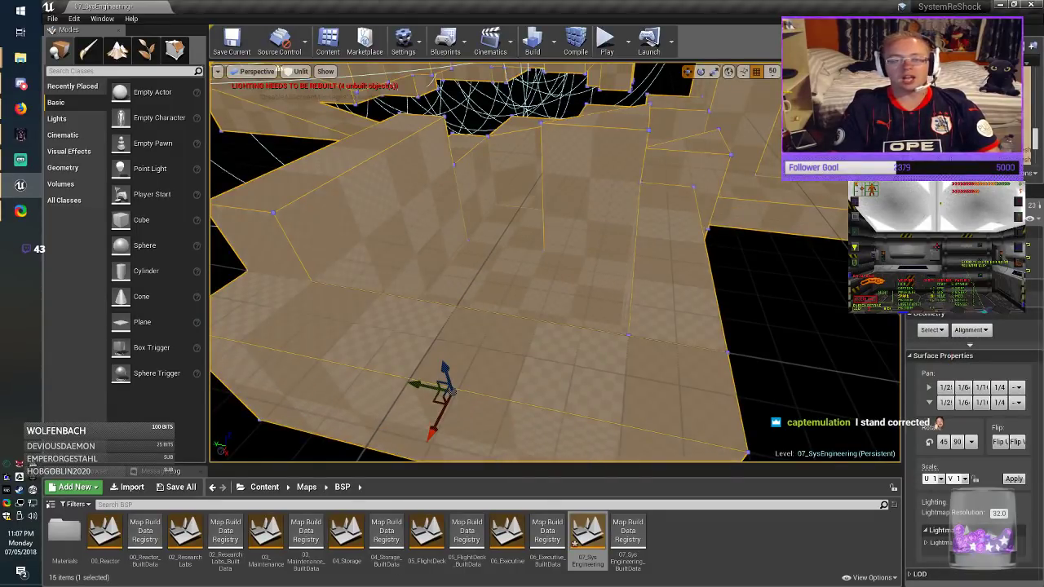
key(Escape)
click(231, 41)
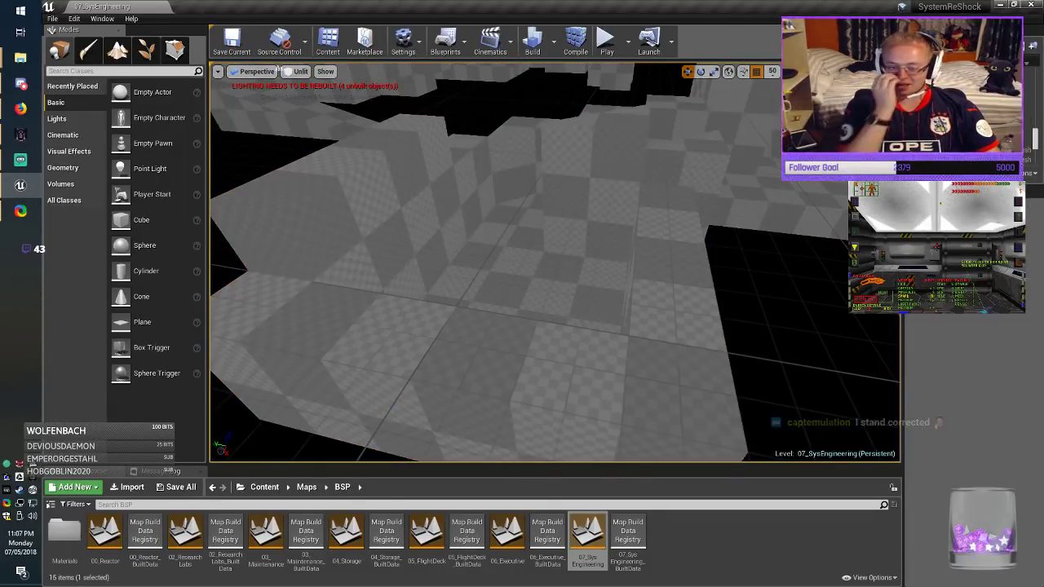
Step: Examine the new room's walls, side passages and open ceiling from inside and compare them with the System Shock reference
right_drag(350, 204, 333, 137)
key(w)
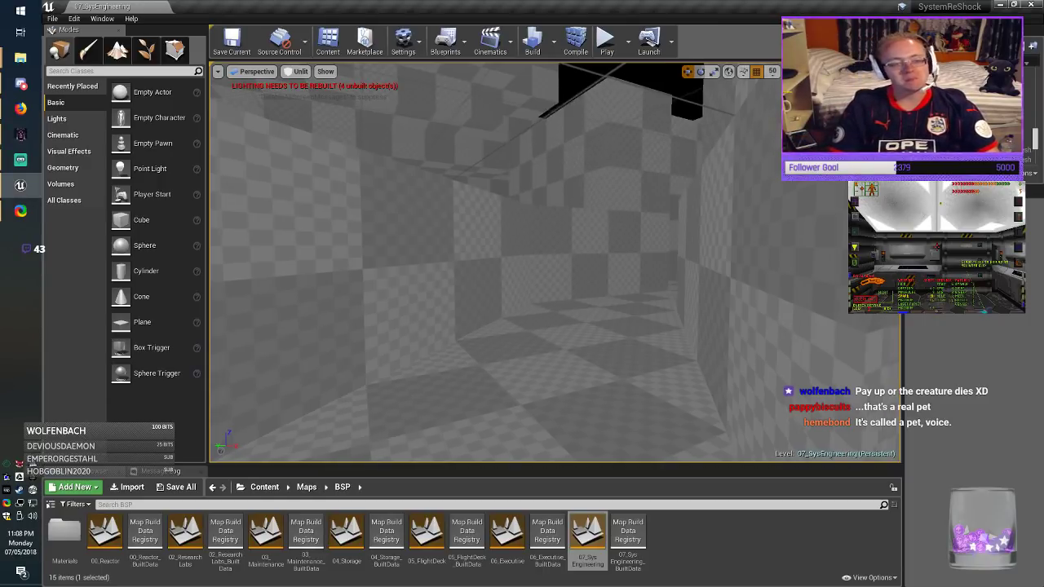
right_drag(555, 262, 885, 273)
key(w)
key(d)
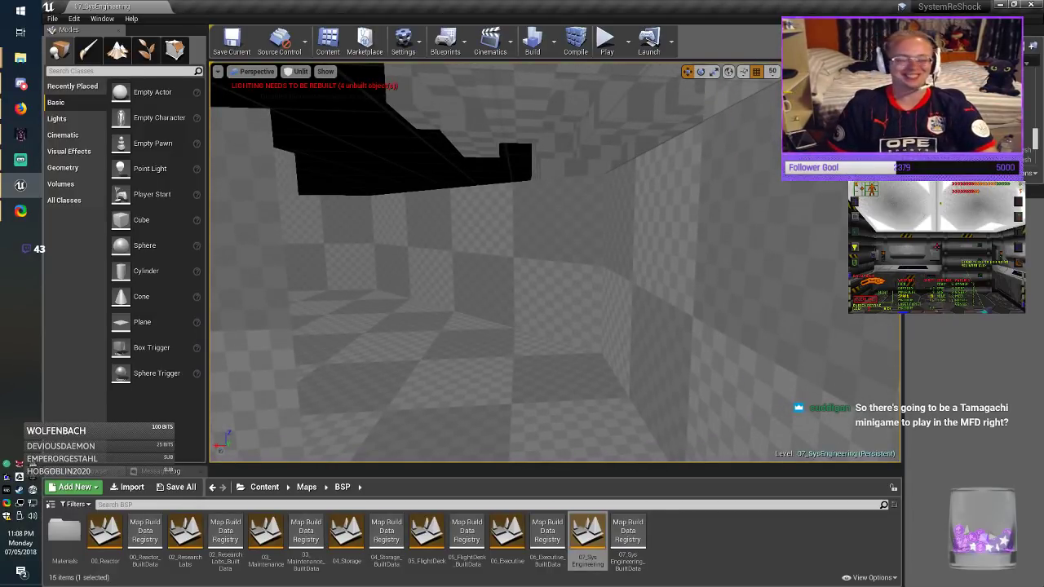
mouse_move(555, 262)
right_down()
mouse_move(351, 264)
mouse_move(555, 269)
right_up()
key(w)
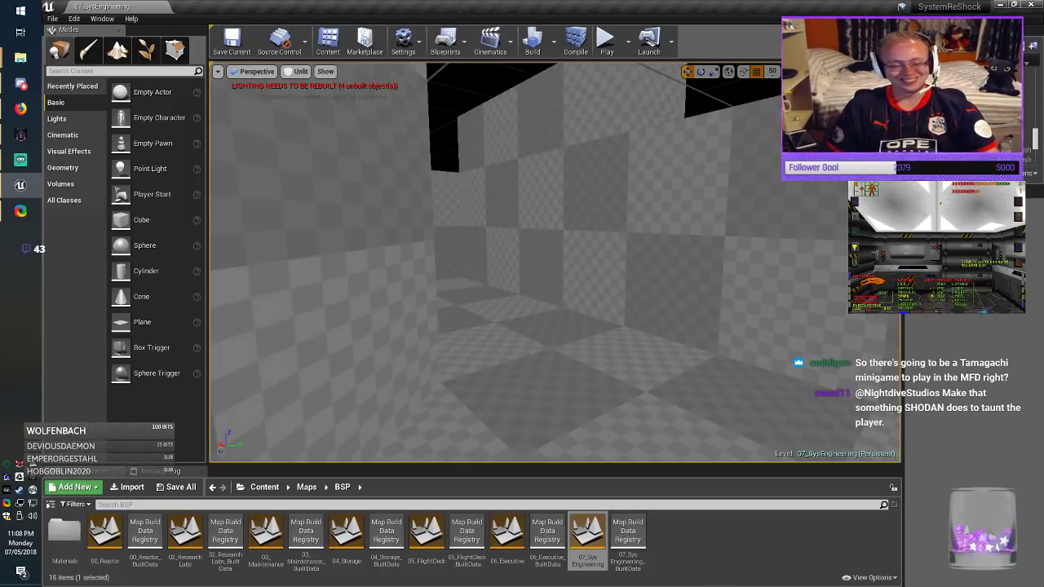
mouse_move(555, 263)
right_down()
mouse_move(604, 263)
mouse_move(509, 255)
mouse_move(562, 260)
right_up()
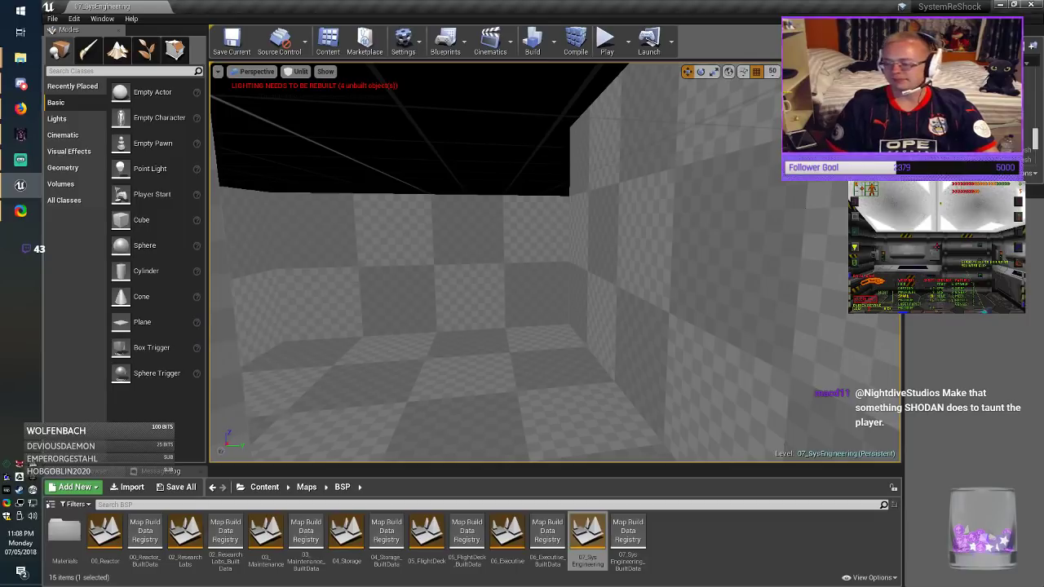
key(alt+Tab)
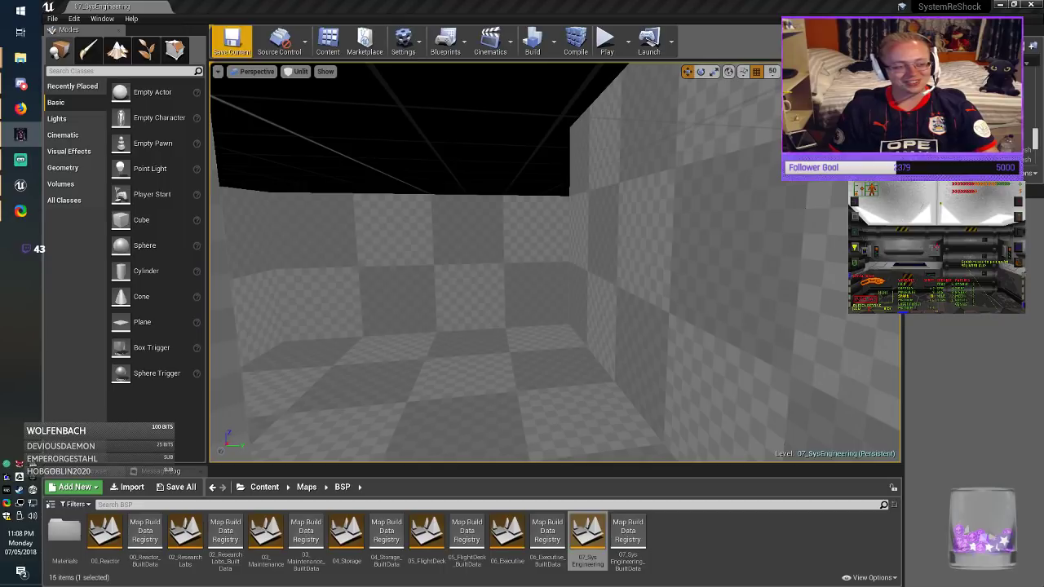
click(231, 40)
right_drag(554, 262, 359, 277)
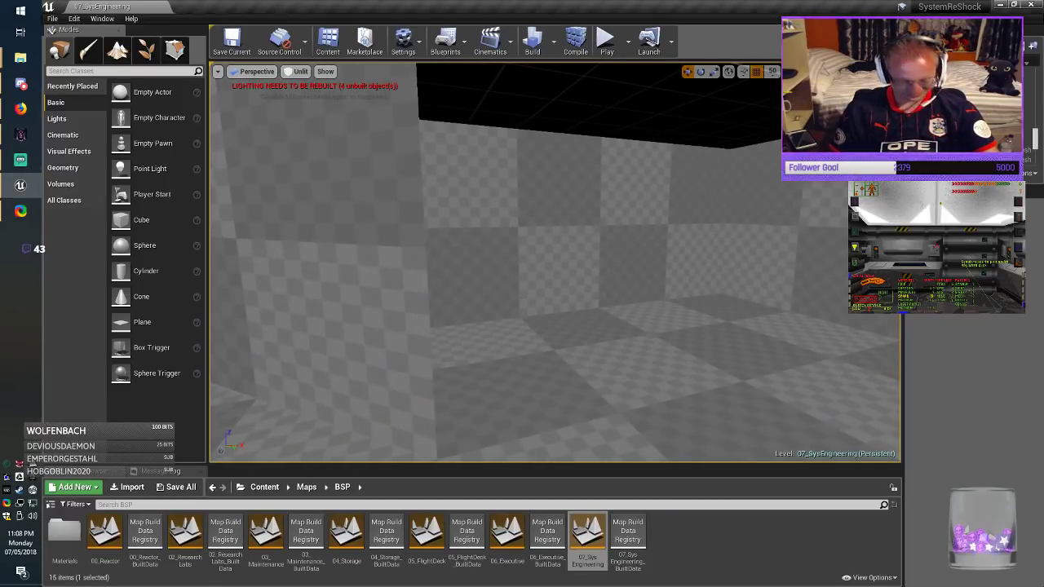
mouse_move(554, 263)
right_down()
mouse_move(473, 262)
mouse_move(539, 264)
right_up()
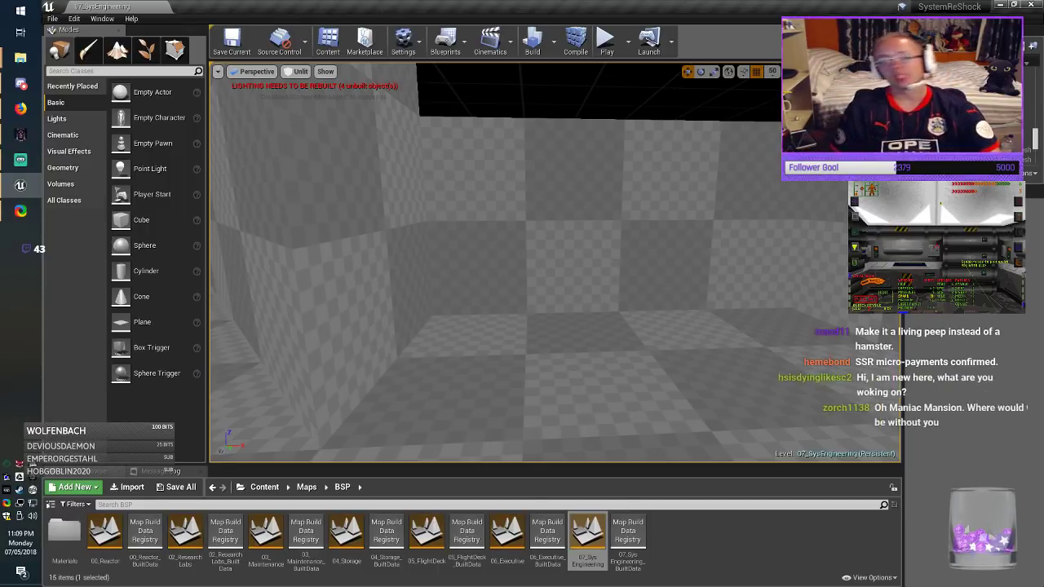
right_drag(555, 263, 576, 257)
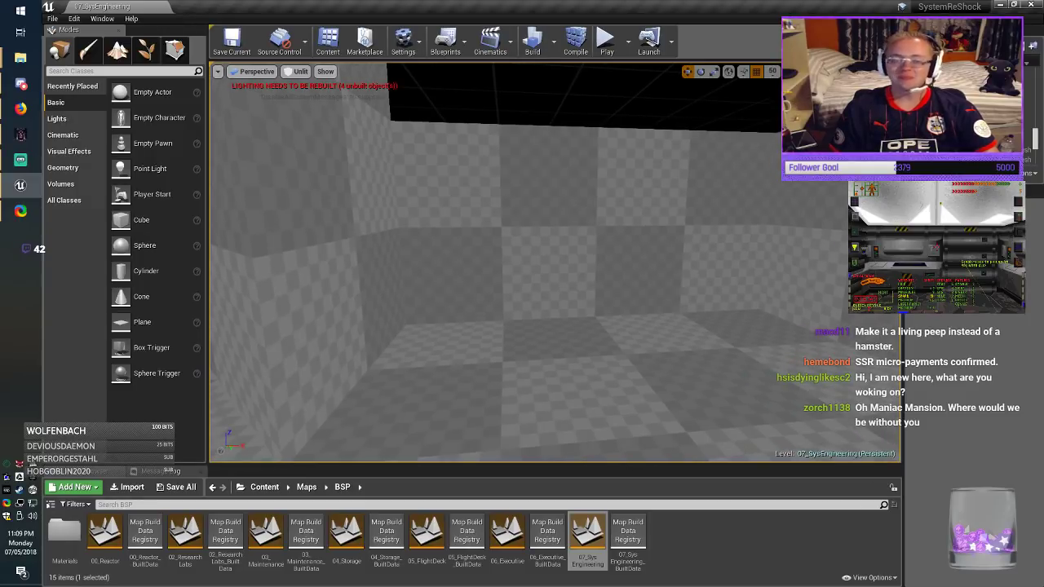
key(d)
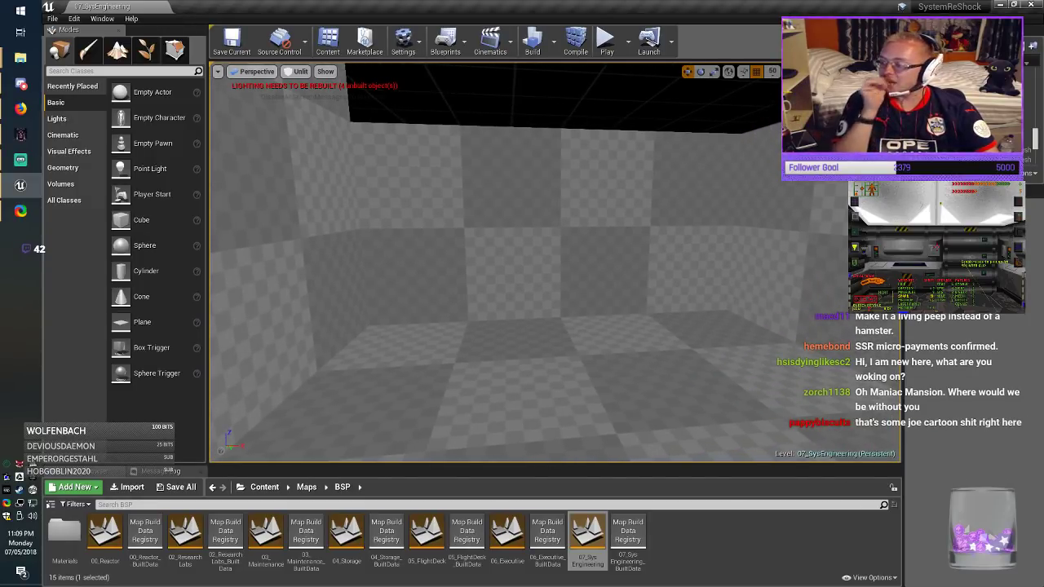
key(alt+Tab)
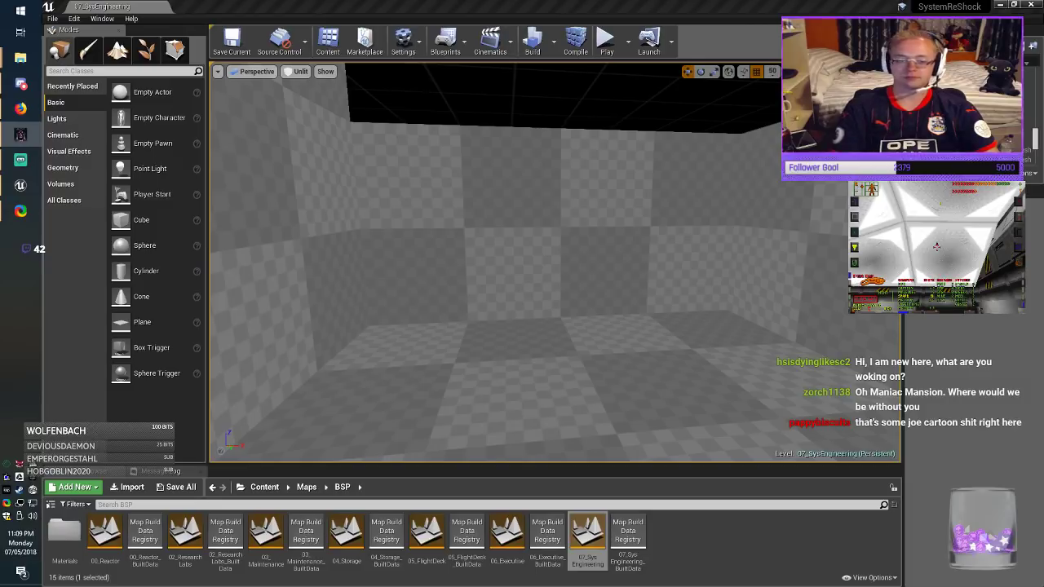
Step: Duplicate the room's floor brush straight up along Z to form a ceiling over the walls
click(539, 384)
right_drag(538, 383, 384, 371)
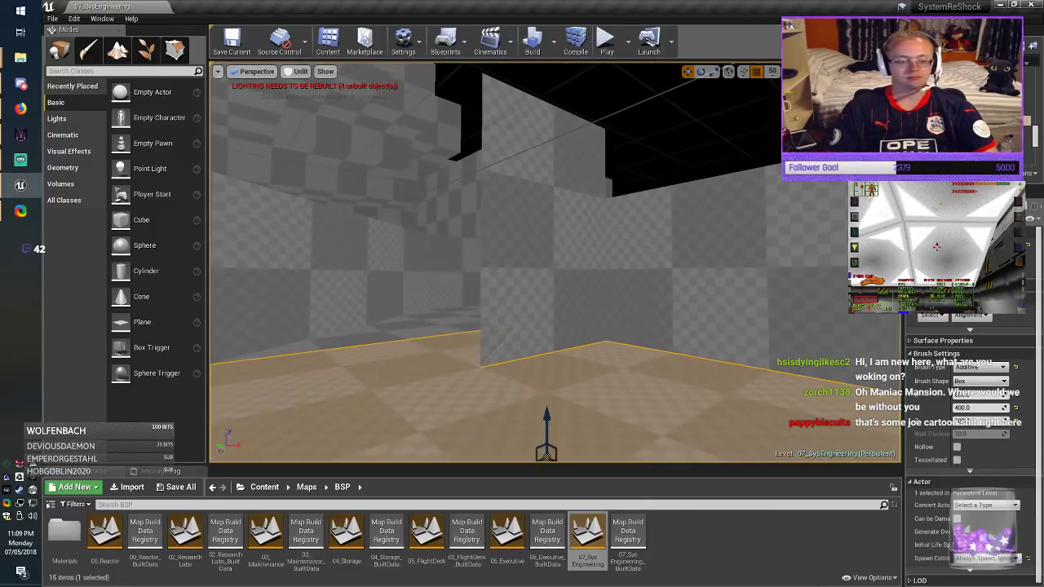
click(579, 79)
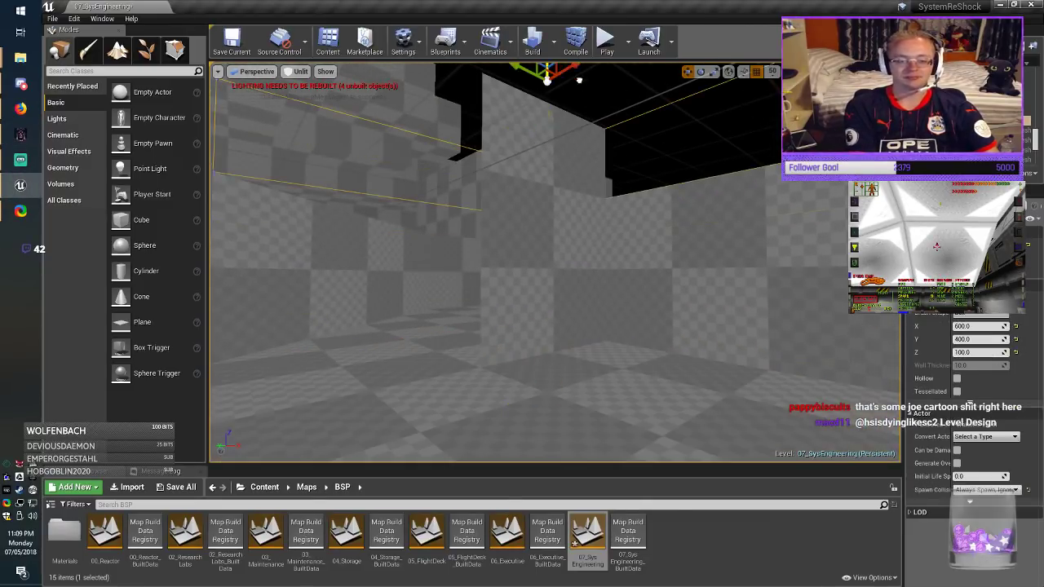
drag(547, 79, 547, 75)
right_drag(547, 75, 540, 18)
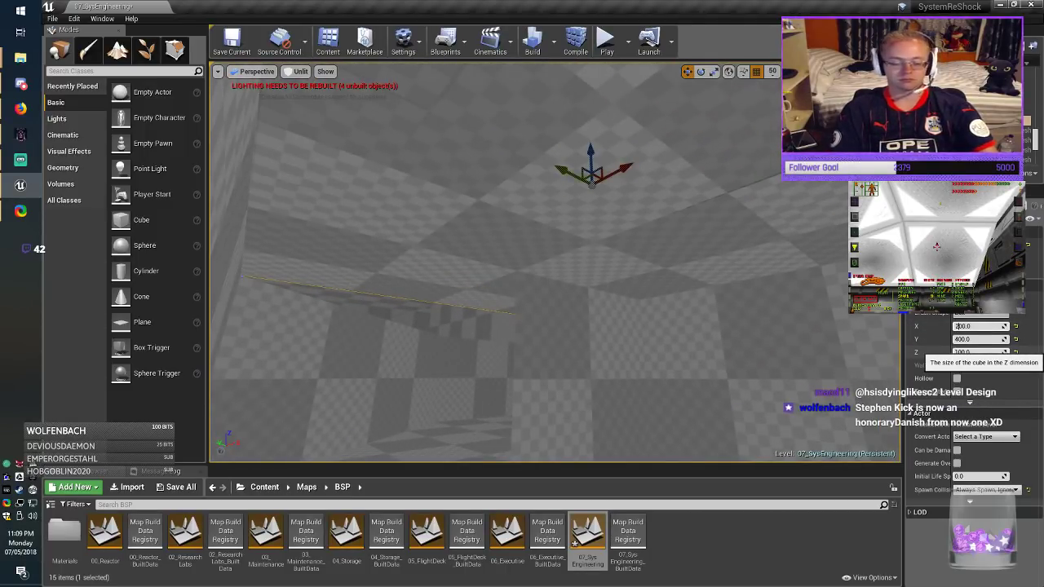
Step: Set the duplicated ceiling brush's X and Y sizes to 200
key(Tab)
key(Home)
key(Delete)
text(2)
key(Return)
right_drag(815, 351, 849, 347)
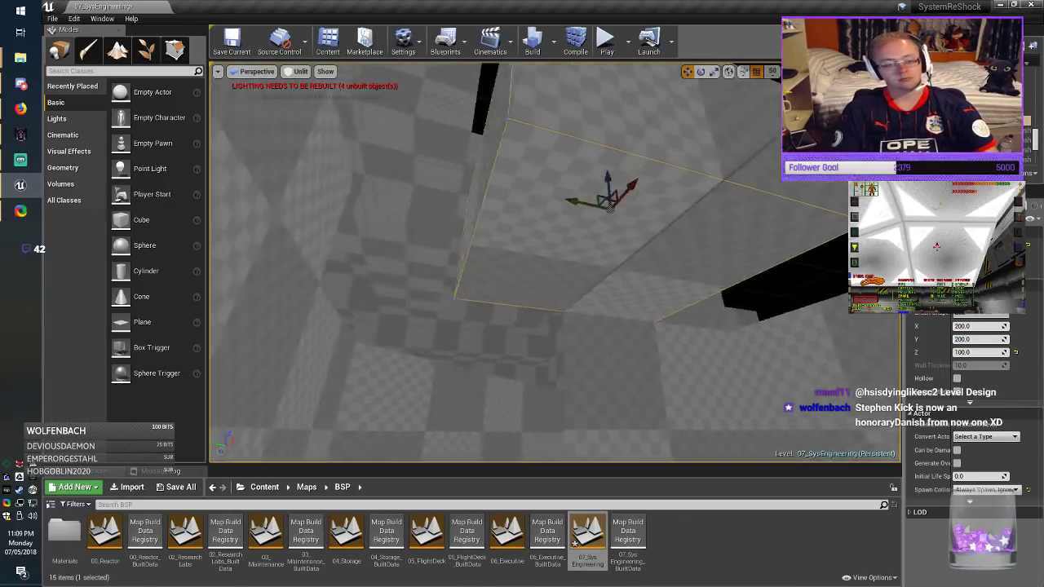
Step: Slide the 200 by 200 ceiling block along X toward the room's corner, raise it along Z, and check it against the System Shock reference
right_drag(554, 263, 624, 254)
drag(640, 229, 499, 234)
mouse_move(499, 233)
right_down()
mouse_move(562, 216)
mouse_move(489, 220)
right_up()
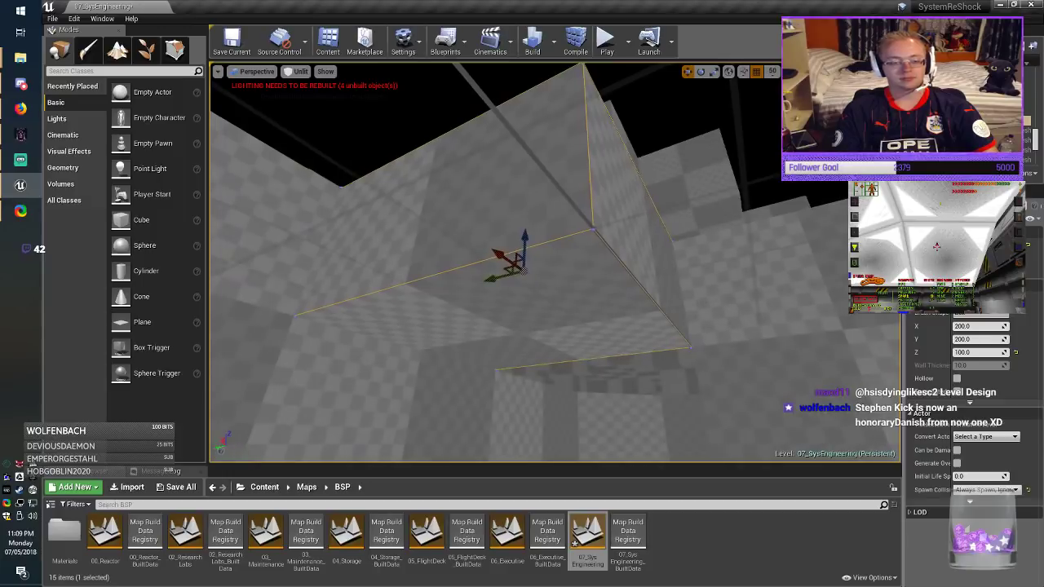
drag(525, 235, 537, 145)
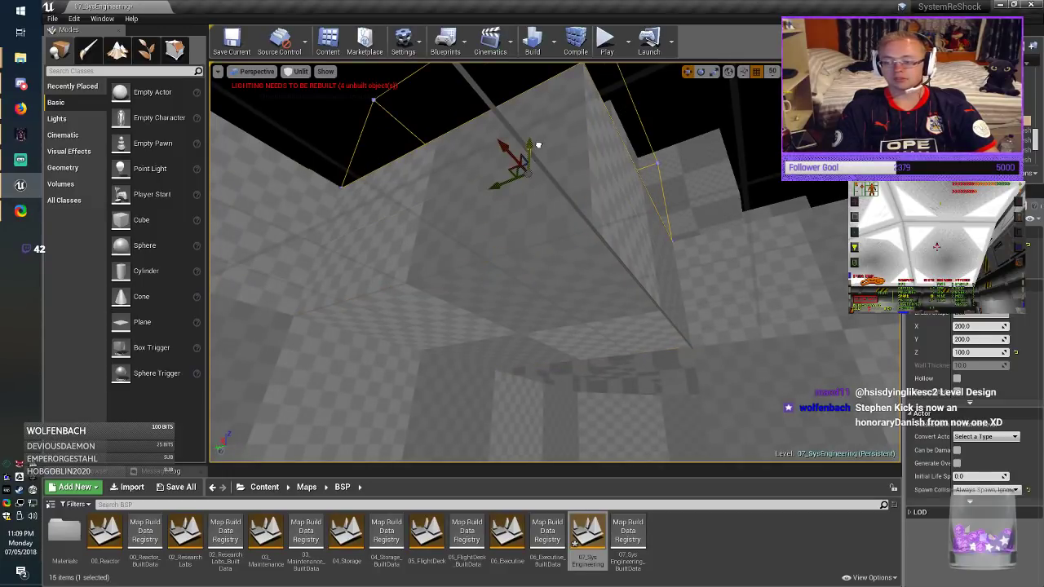
mouse_move(539, 145)
right_down()
mouse_move(510, 155)
mouse_move(563, 204)
mouse_move(636, 183)
mouse_move(643, 151)
right_up()
key(alt+Tab)
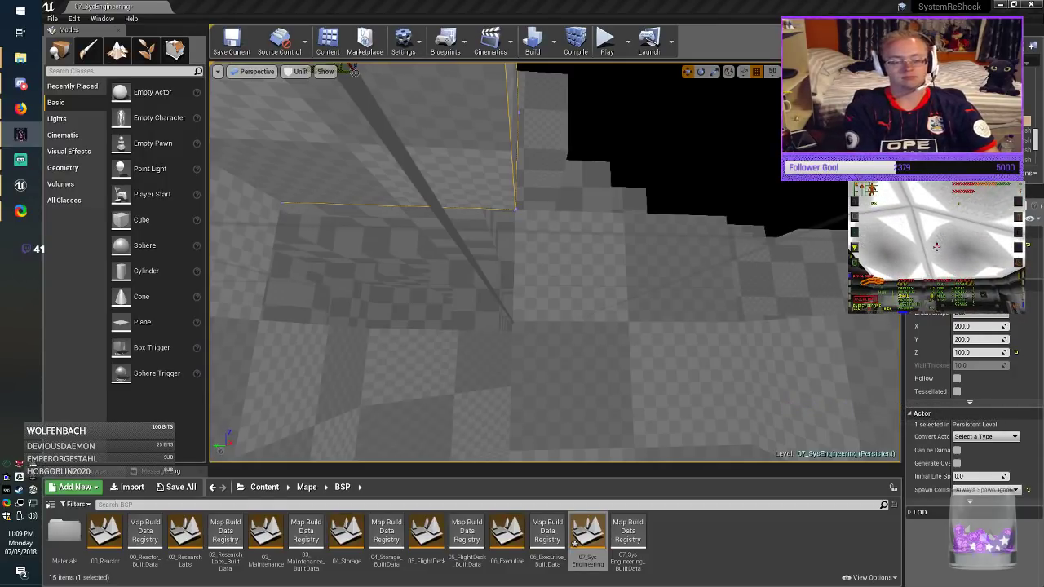
click(391, 139)
mouse_move(391, 138)
right_down()
mouse_move(448, 110)
mouse_move(428, 98)
right_up()
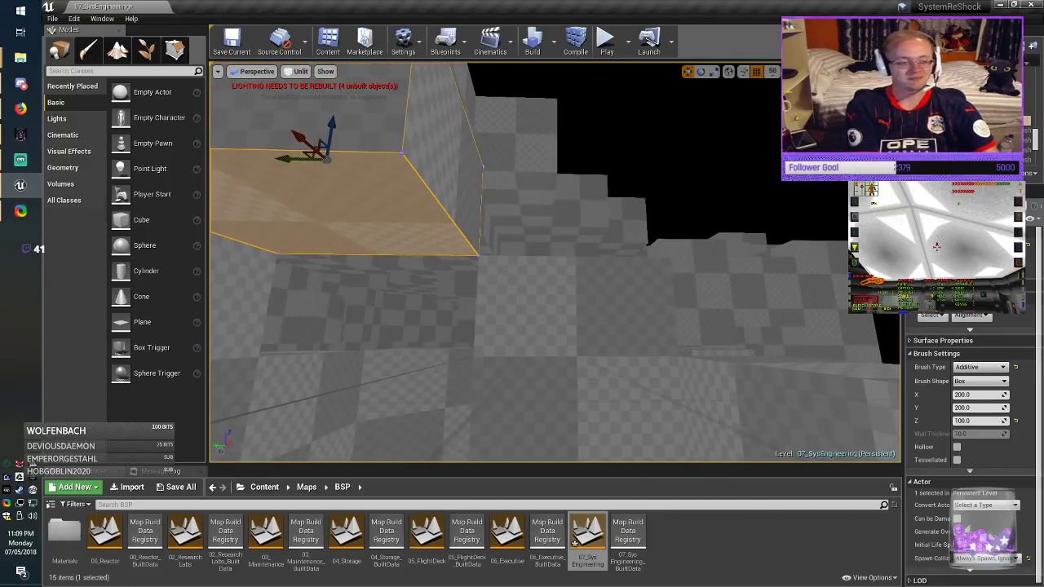
Step: Duplicate the corner ceiling block along Y and lower the copy's end face along Z to make a sloped ceiling piece
alt+drag(298, 161, 521, 192)
mouse_move(522, 196)
right_down()
mouse_move(530, 253)
mouse_move(603, 200)
mouse_move(594, 209)
right_up()
click(175, 51)
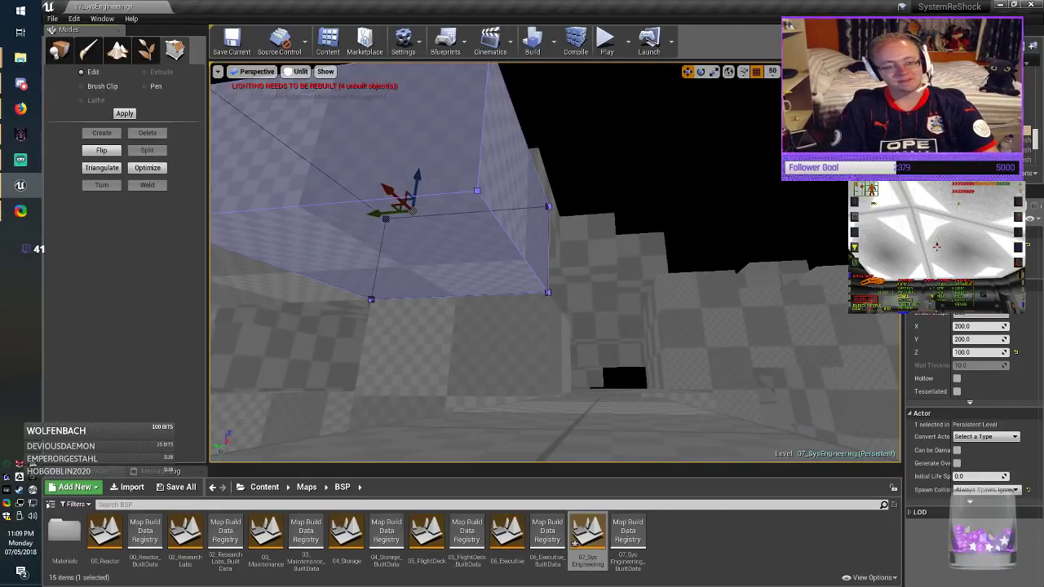
click(519, 181)
drag(531, 193, 532, 286)
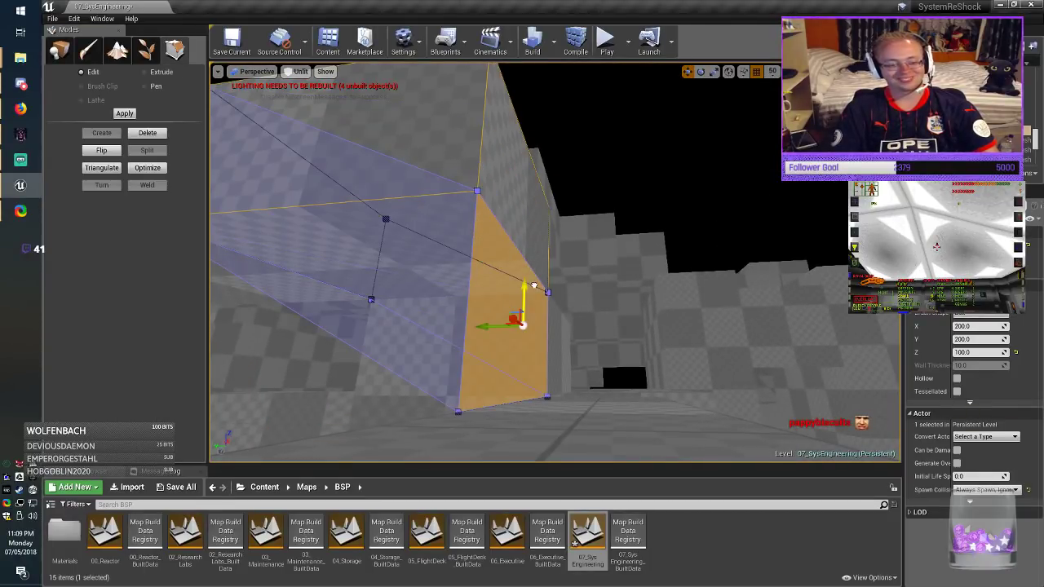
Step: Pull the sloped ceiling block's side face outward along X to lengthen the slope beside the wall
right_drag(532, 285, 652, 282)
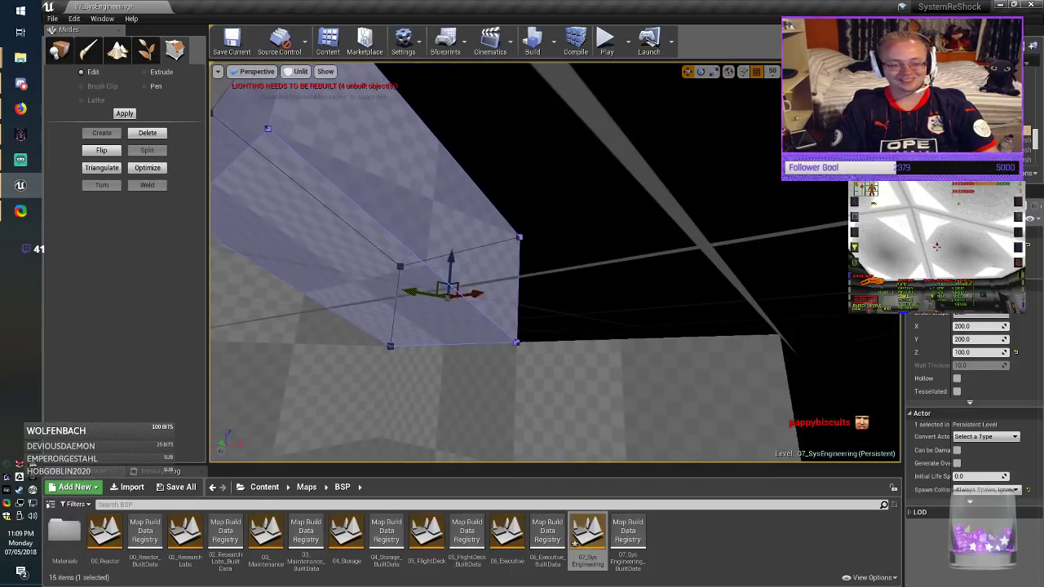
click(481, 228)
mouse_move(482, 228)
right_down()
mouse_move(457, 230)
mouse_move(510, 225)
right_up()
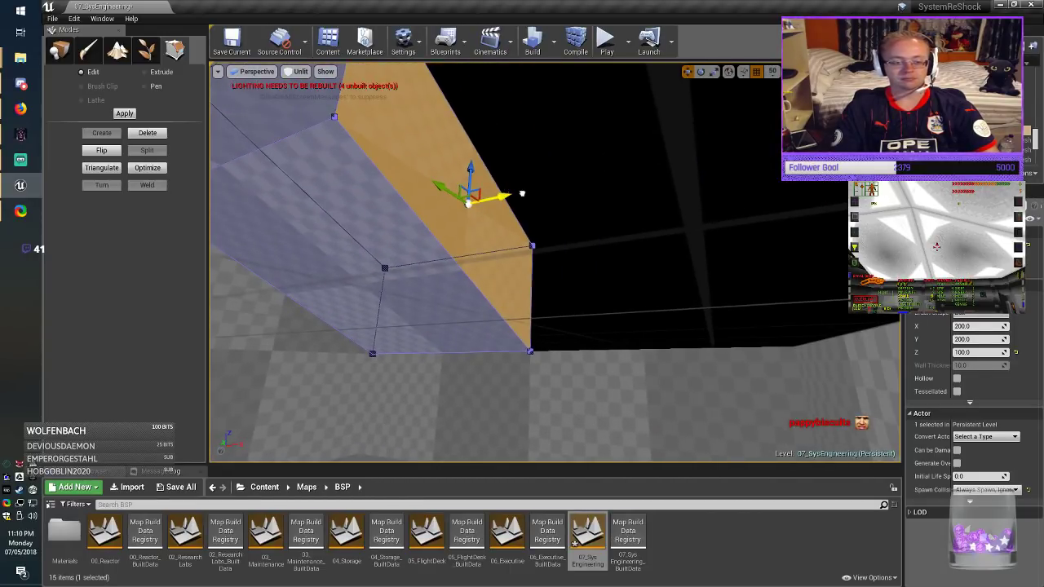
drag(522, 193, 808, 211)
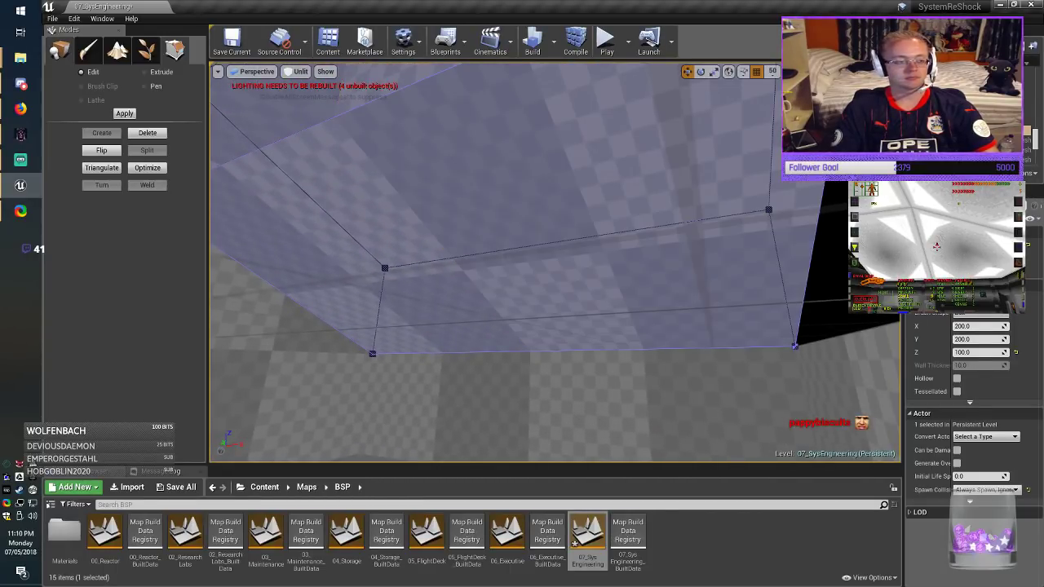
Step: Leave geometry editing and rotate a copy of the sloped ceiling brush about Z to face the adjoining wall
click(60, 51)
right_drag(522, 261, 677, 264)
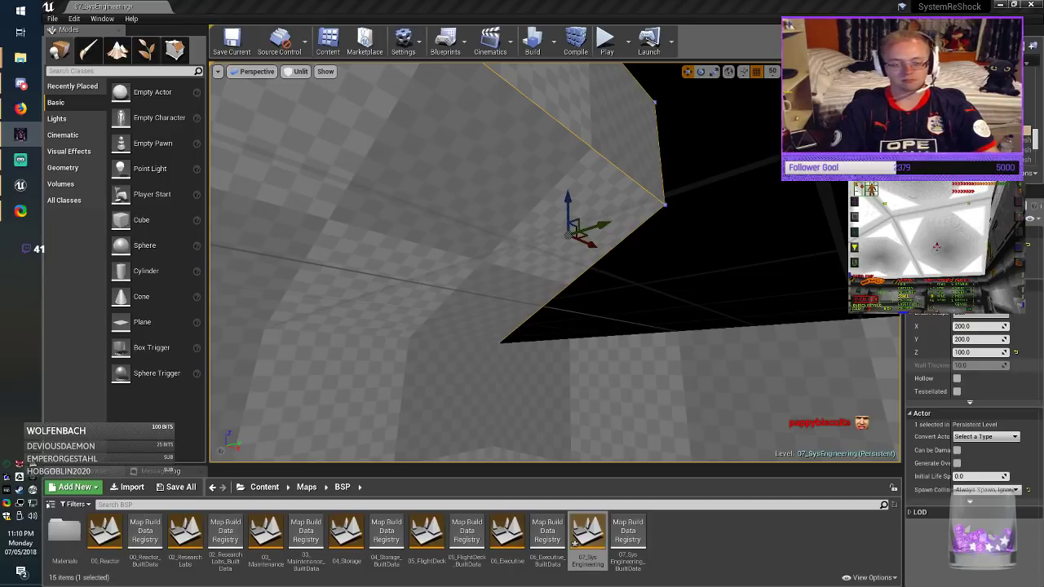
right_drag(456, 261, 514, 261)
key(Escape)
click(408, 257)
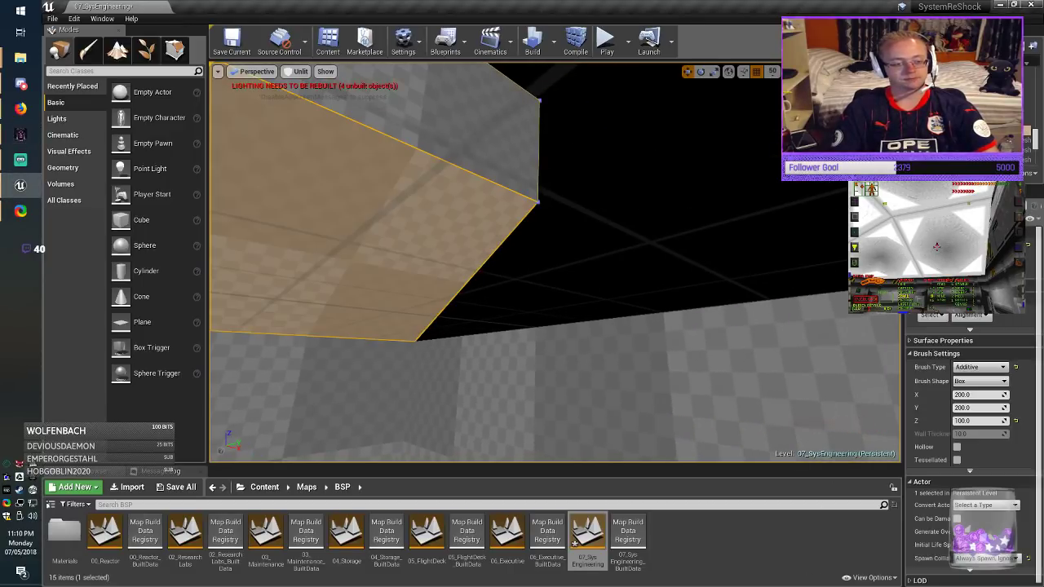
right_drag(408, 257, 285, 257)
key(e)
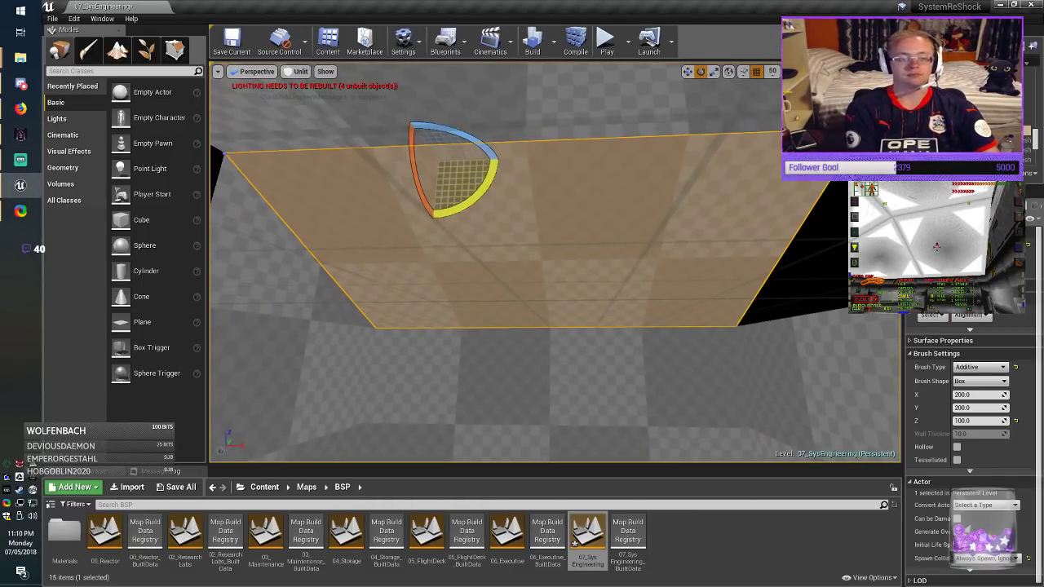
drag(465, 136, 408, 123)
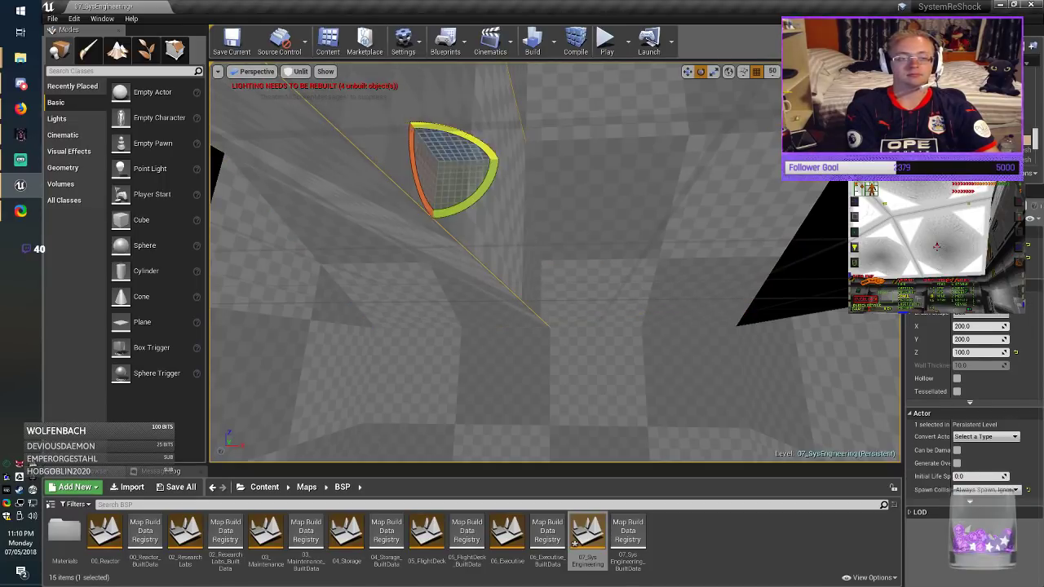
right_drag(457, 139, 554, 147)
Step: Move the rotated slope copy across the X-Y plane into the open ceiling corner and save the level
key(r)
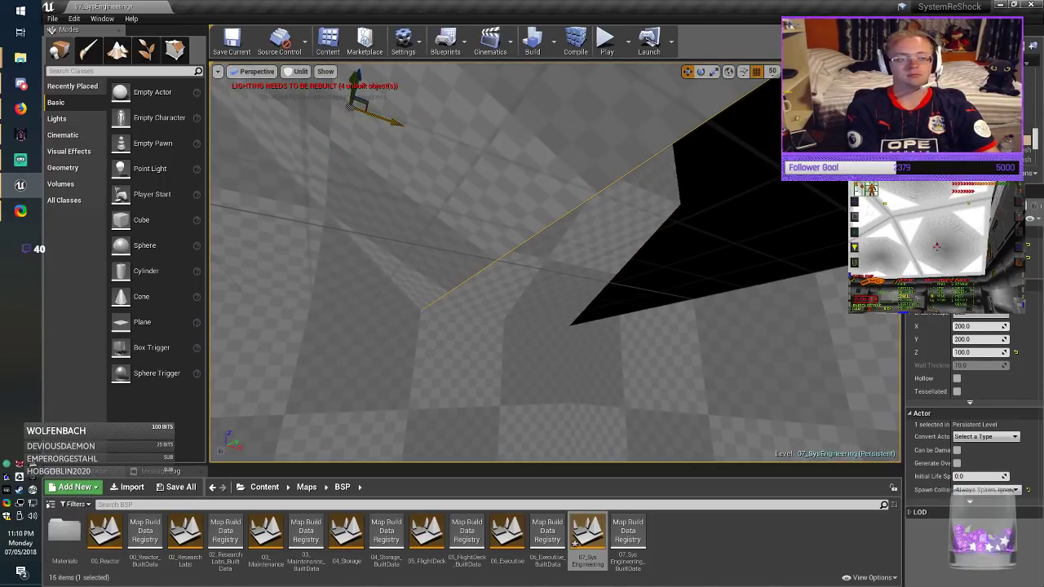
mouse_move(365, 103)
mouse_down()
mouse_move(733, 219)
mouse_move(630, 181)
mouse_up()
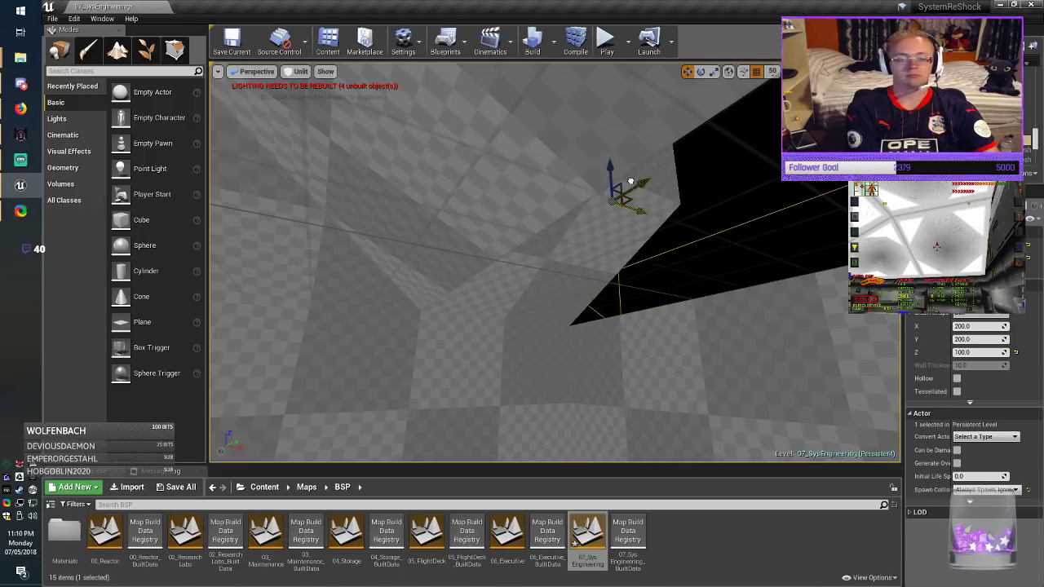
key(Escape)
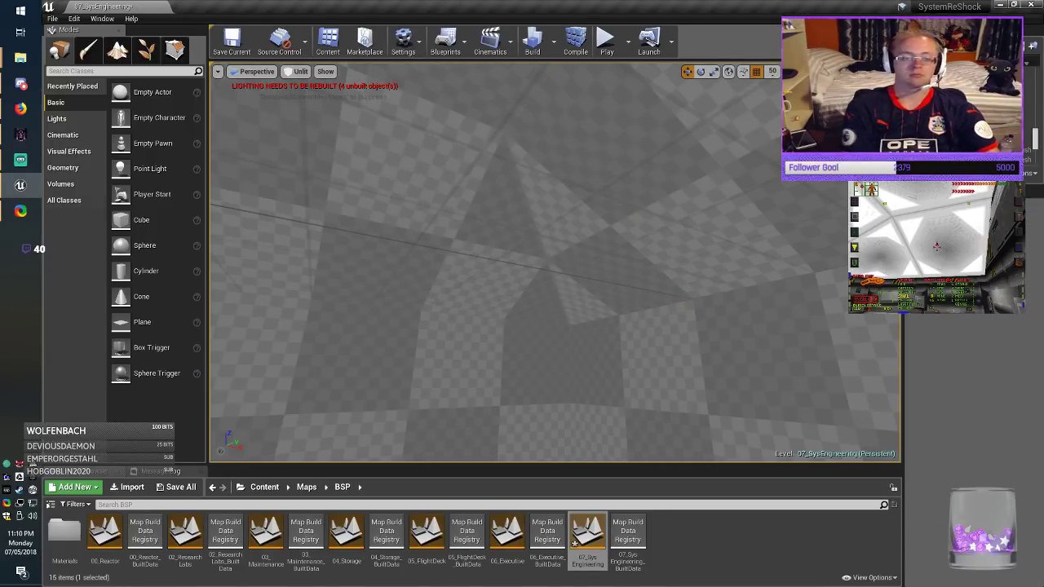
right_drag(555, 261, 502, 290)
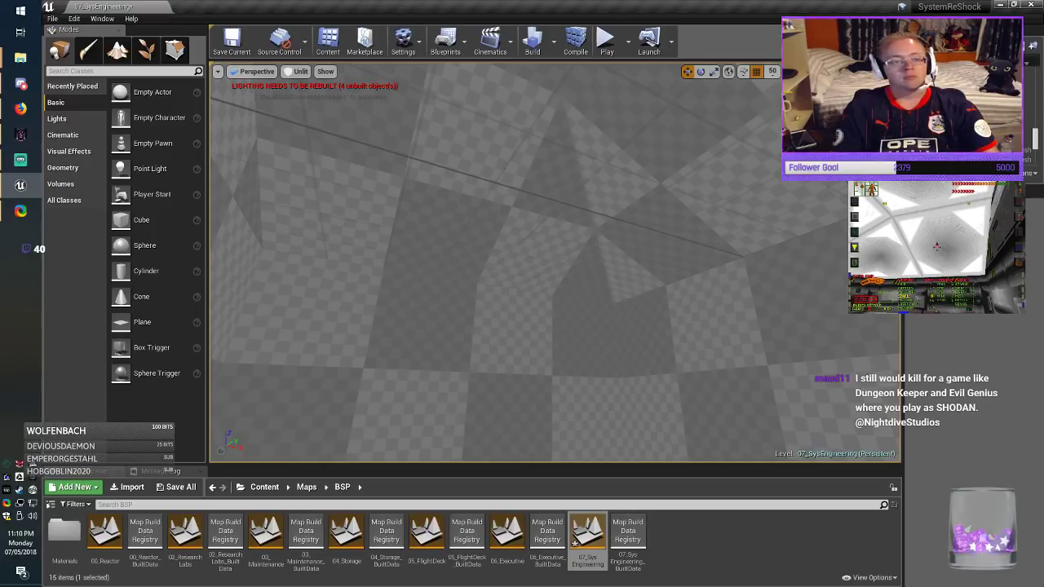
click(231, 39)
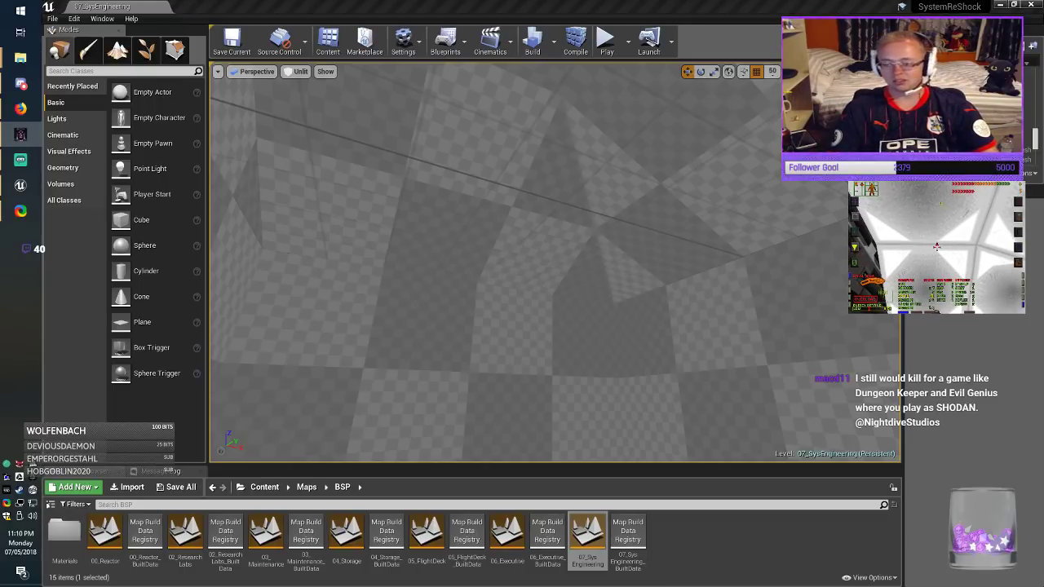
Step: Apply Align Surface Planar to the room's brush surfaces and save the level
right_drag(555, 261, 702, 261)
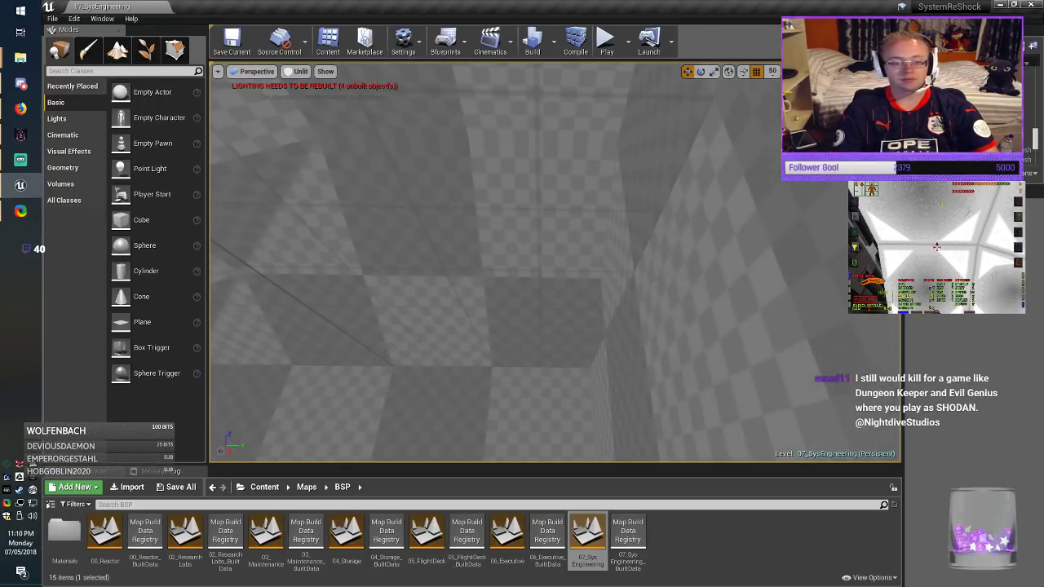
right_drag(555, 261, 464, 260)
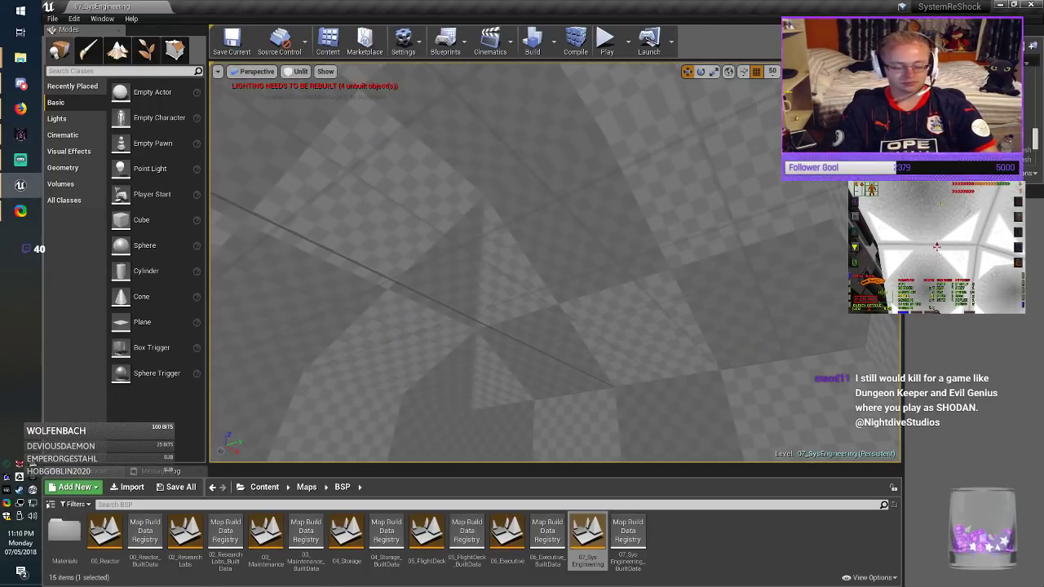
click(555, 261)
click(972, 330)
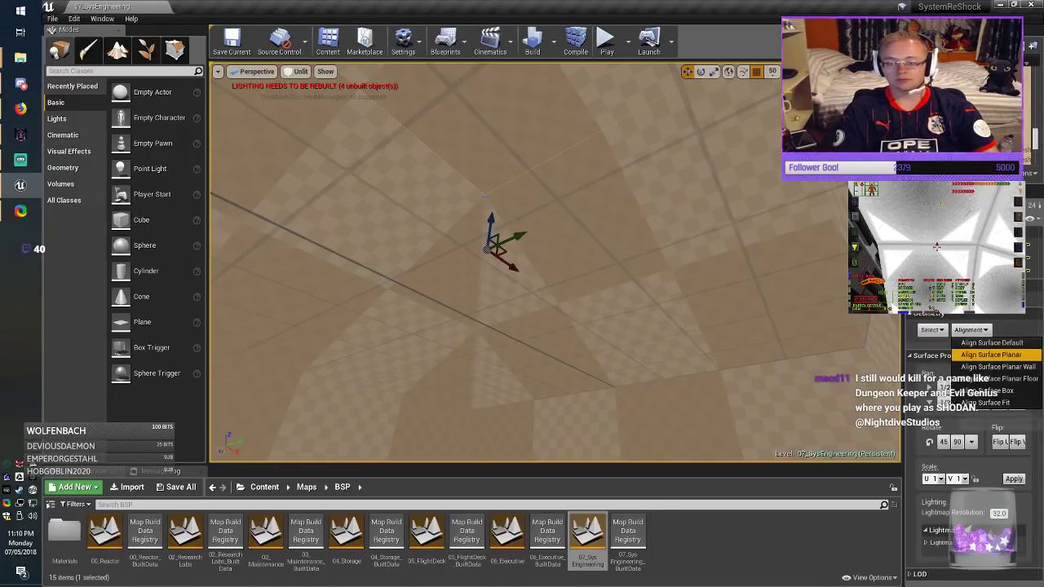
click(996, 355)
key(Escape)
click(231, 41)
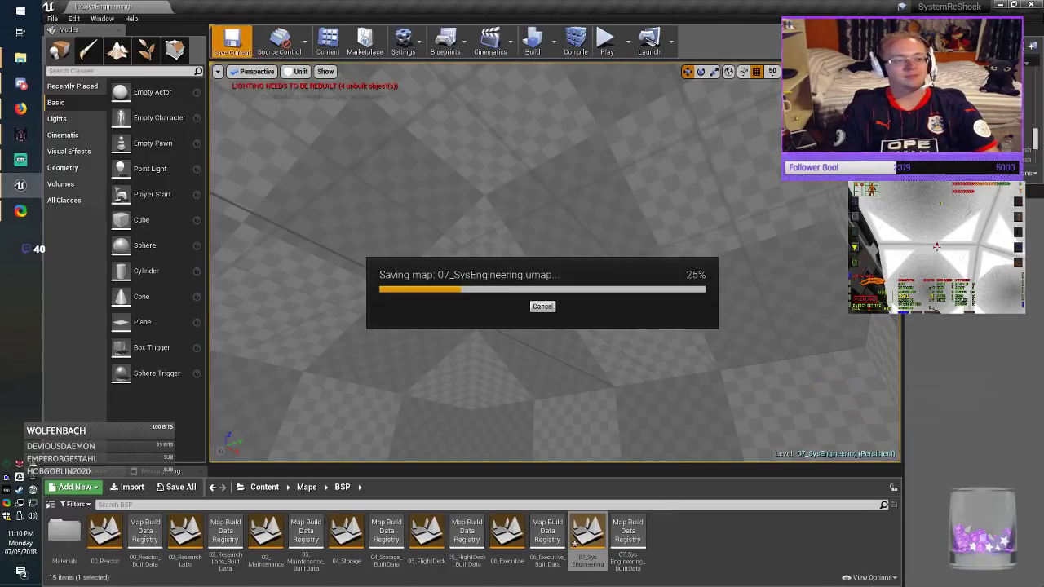
Step: Compare the room and passage with the System Shock reference, then duplicate the wall block beside the open passage floor along Y
right_drag(490, 244, 314, 271)
right_drag(555, 262, 653, 285)
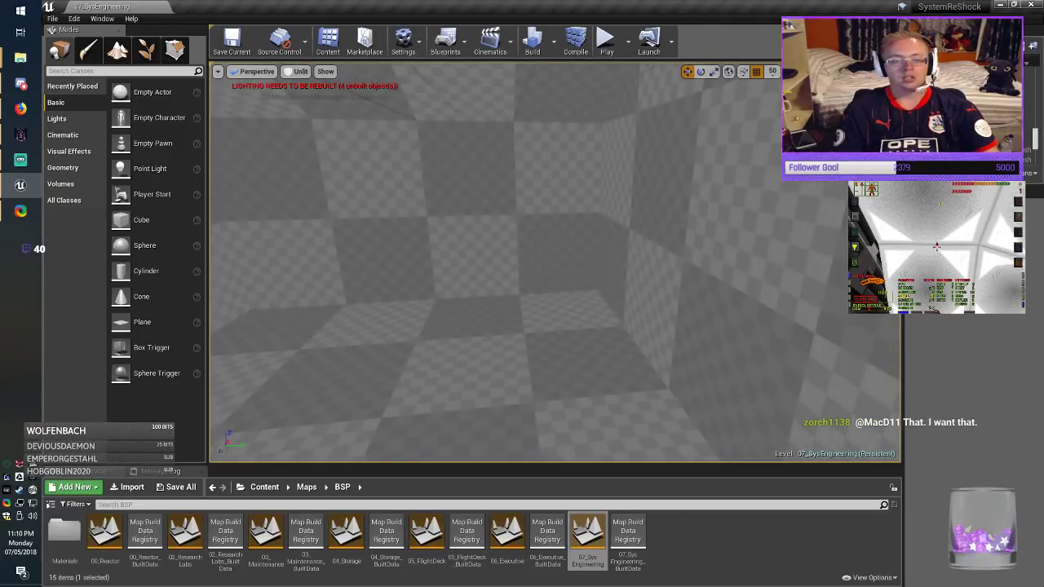
key(alt+Tab)
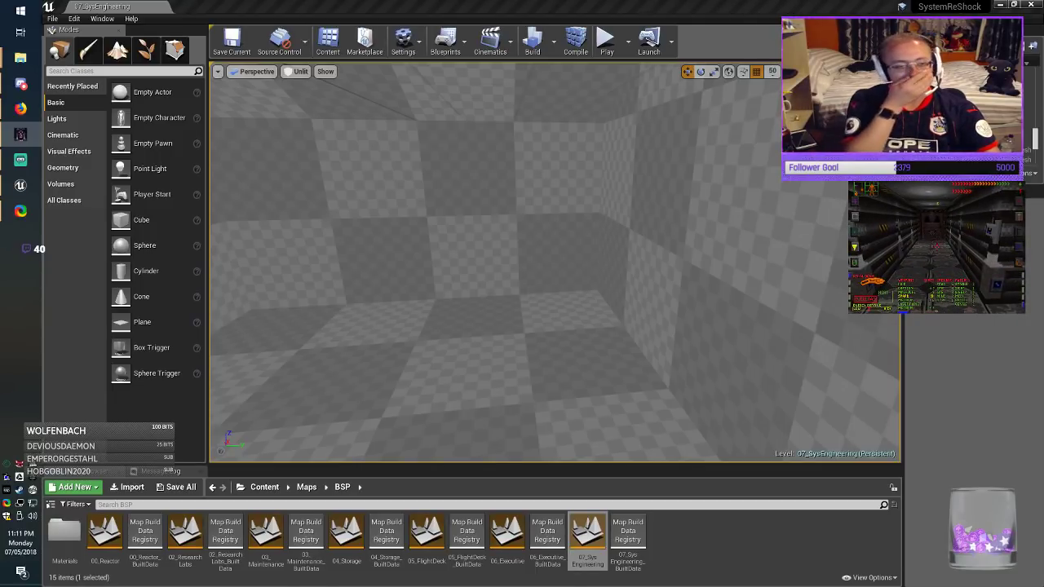
right_drag(555, 263, 591, 297)
key(alt+Tab)
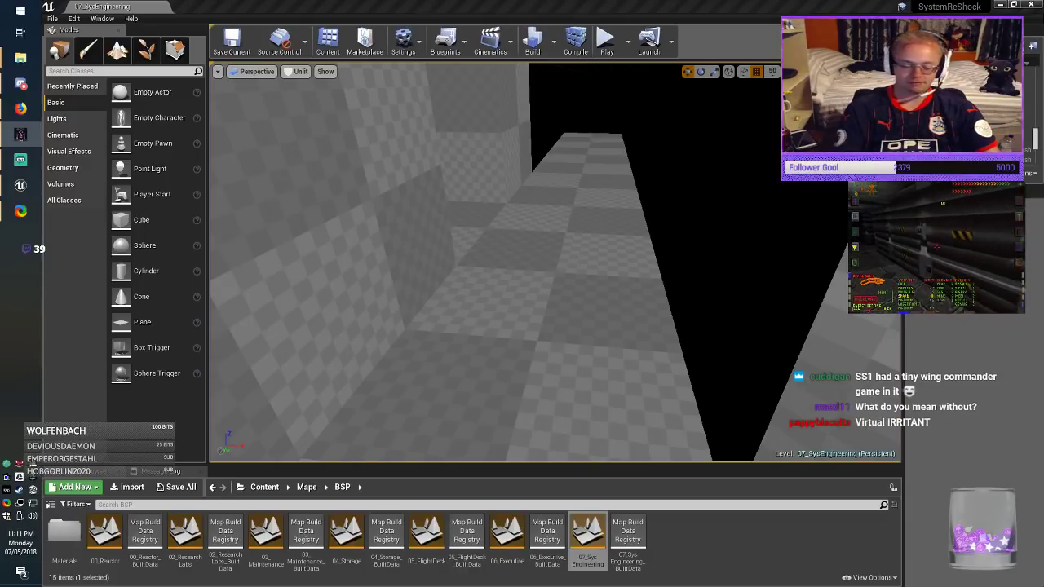
right_drag(555, 261, 608, 306)
click(485, 286)
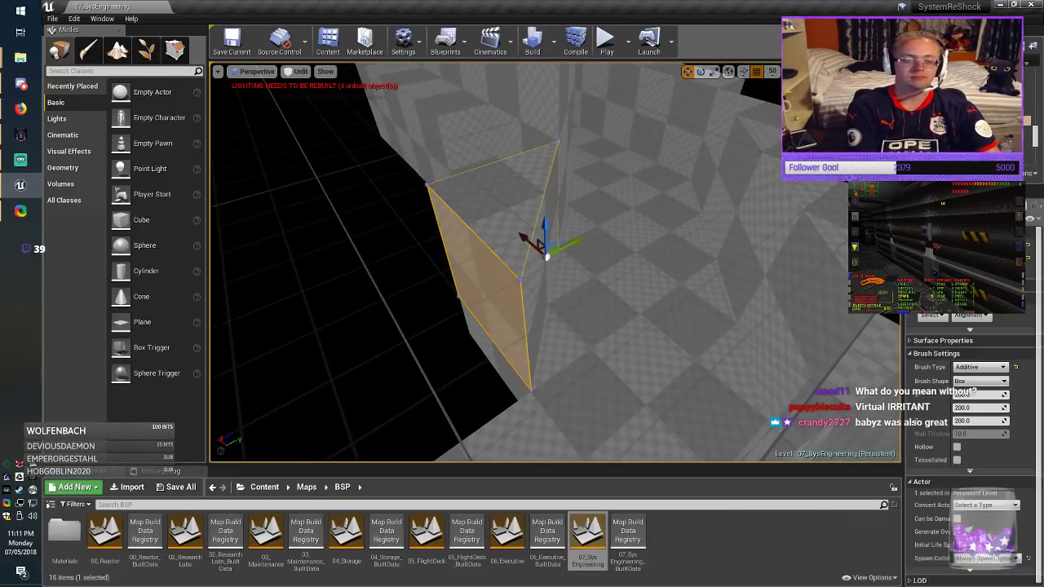
mouse_move(569, 248)
alt+mouse_down()
mouse_move(380, 315)
mouse_move(428, 292)
alt+mouse_up()
right_drag(427, 292, 386, 316)
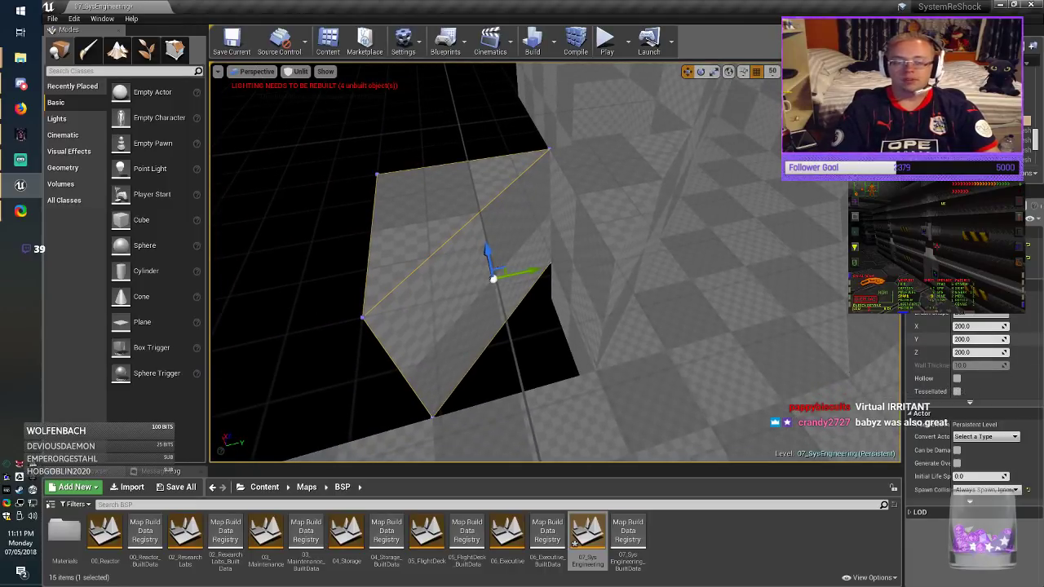
Step: Set the duplicated wall block's Y size to 800 and slide it along Y into line with the passage
click(963, 340)
text(8)
key(Return)
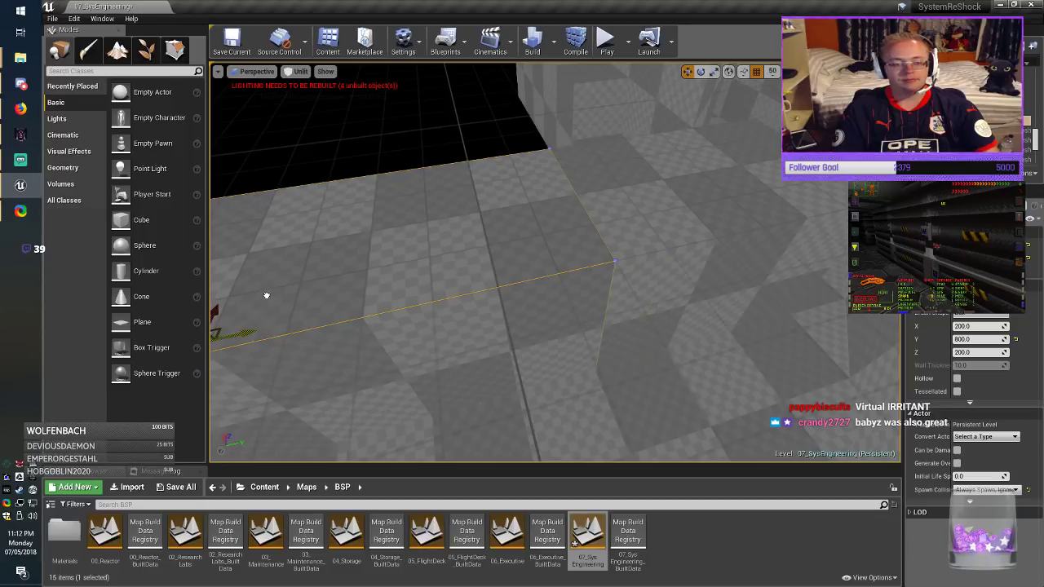
drag(267, 296, 298, 291)
mouse_move(298, 291)
right_down()
mouse_move(236, 297)
mouse_move(269, 301)
mouse_move(220, 294)
mouse_move(457, 295)
mouse_move(220, 296)
right_up()
Step: Check the passage height in System Shock, set the long wall block's Z size to 300, raise it along Z, and save the level
key(alt+Tab)
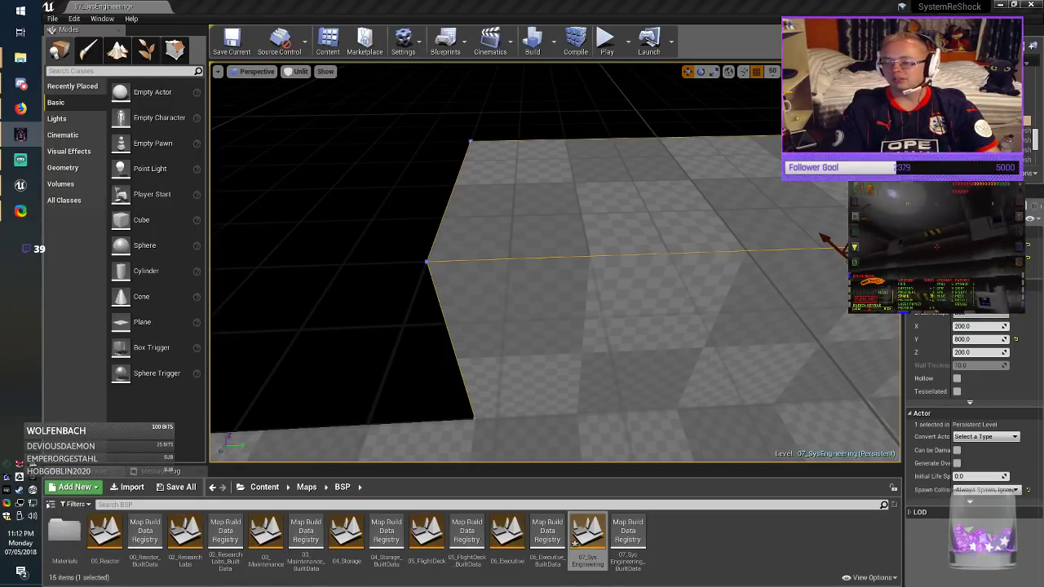
click(604, 326)
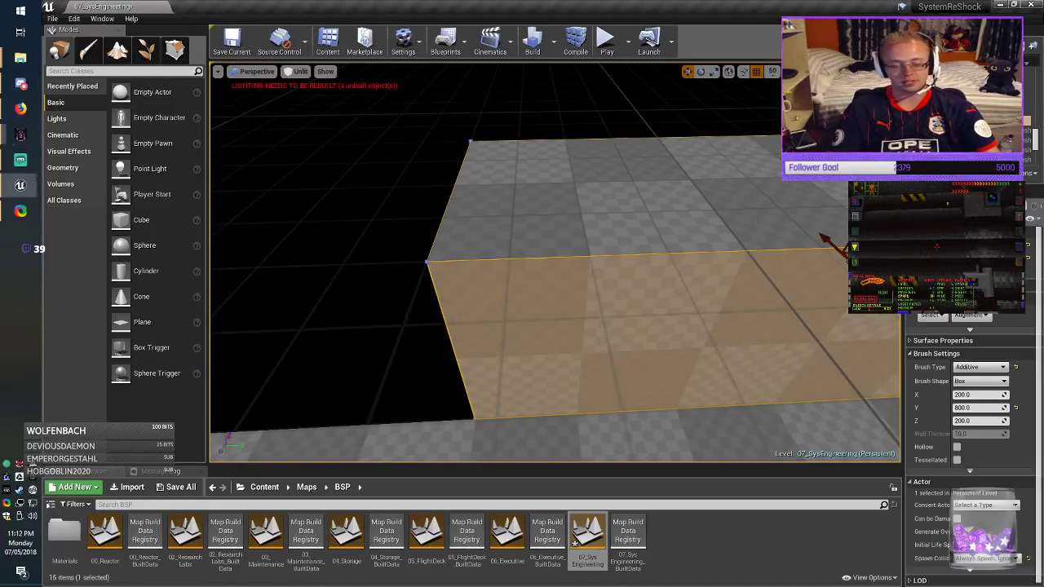
mouse_move(603, 326)
right_down()
mouse_move(709, 359)
mouse_move(655, 314)
right_up()
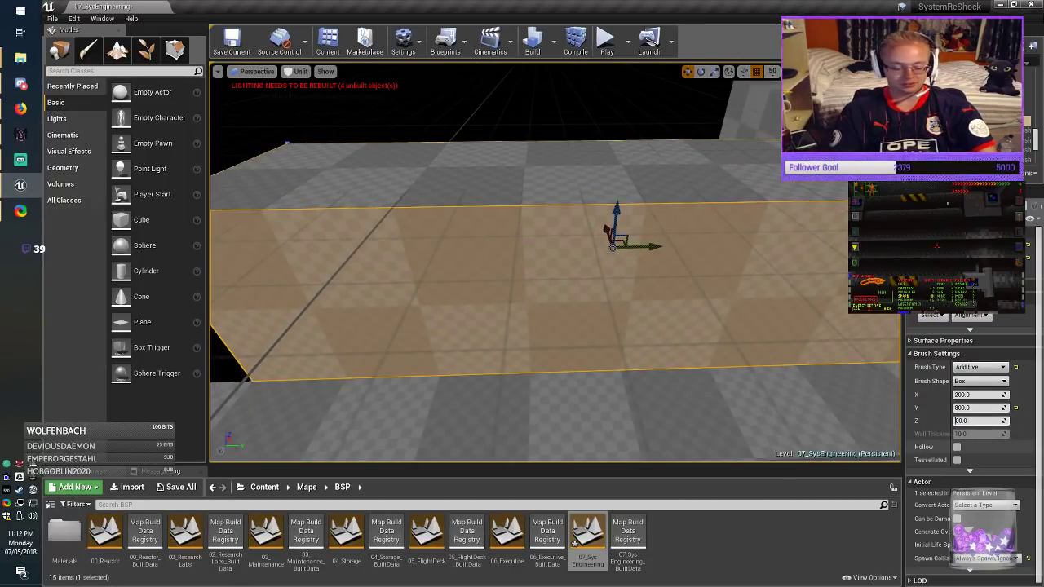
text(3)
key(Return)
drag(617, 228, 617, 187)
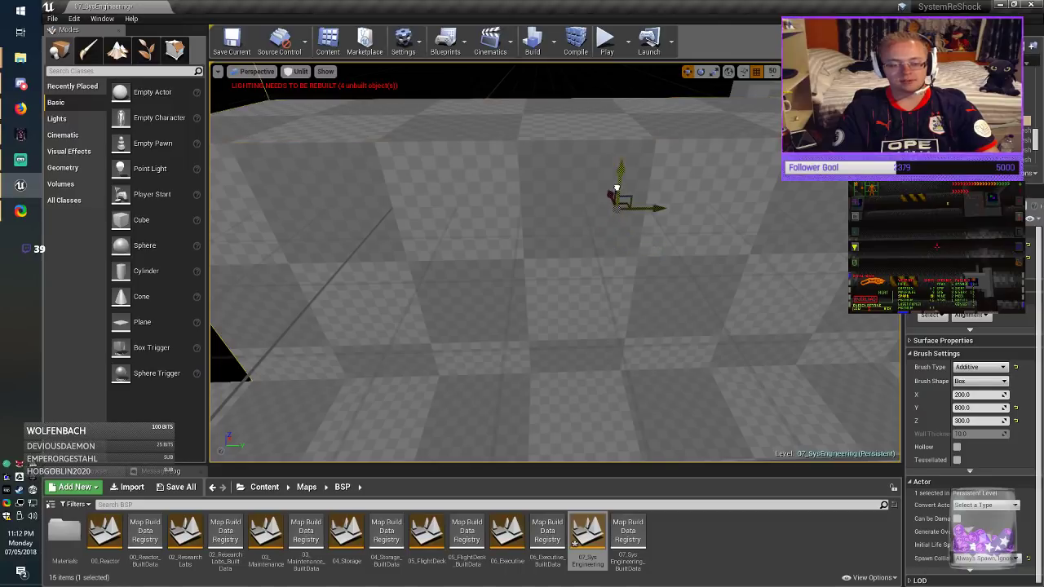
mouse_move(617, 187)
right_down()
mouse_move(734, 171)
mouse_move(746, 208)
mouse_move(620, 221)
mouse_move(599, 176)
mouse_move(416, 182)
right_up()
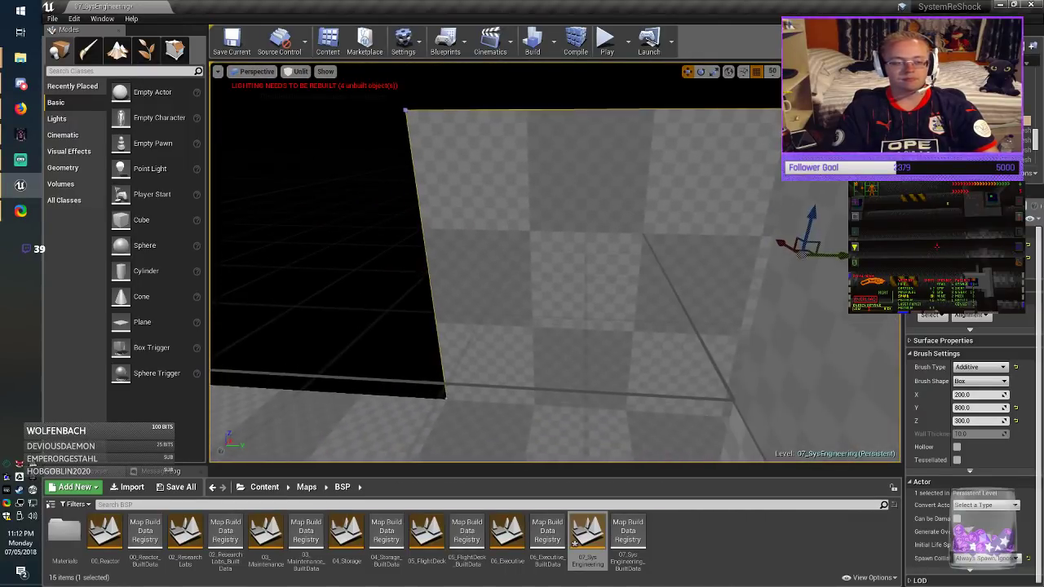
click(232, 42)
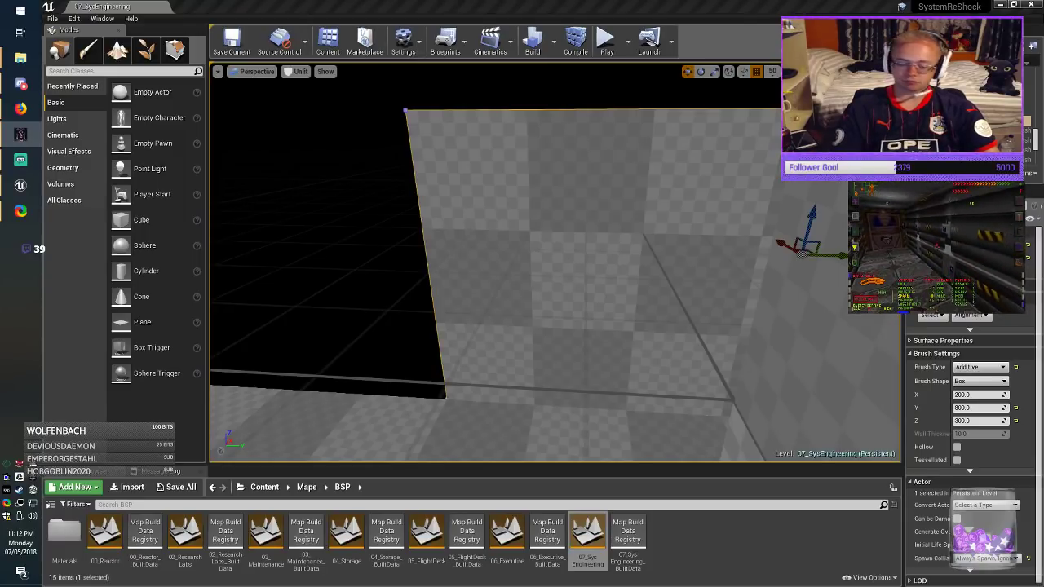
Step: Check the passage end in System Shock and duplicate the 800-long wall block along X
key(alt+Tab)
right_drag(554, 261, 465, 277)
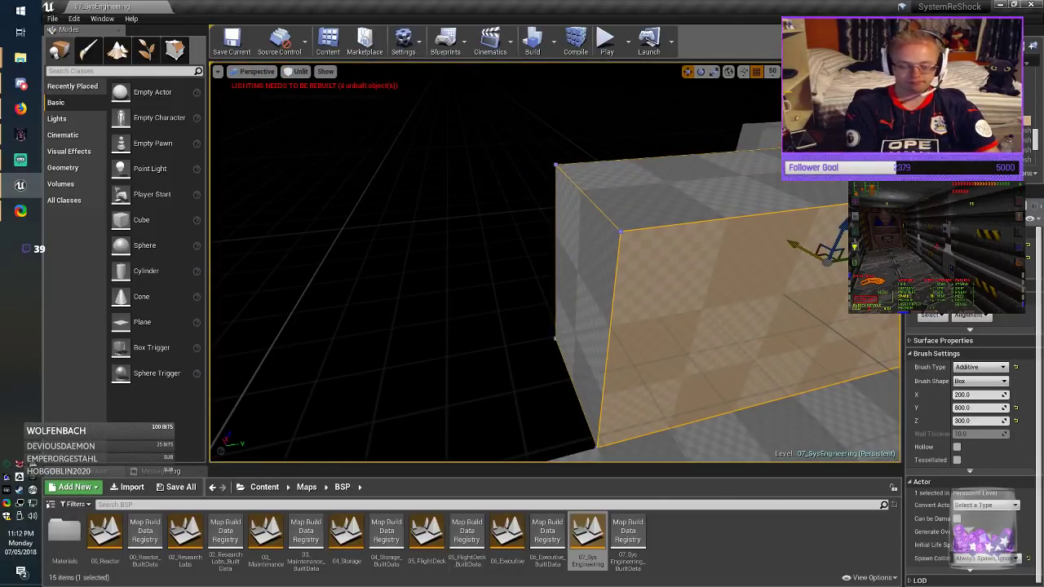
alt+drag(787, 241, 703, 191)
right_drag(703, 190, 726, 229)
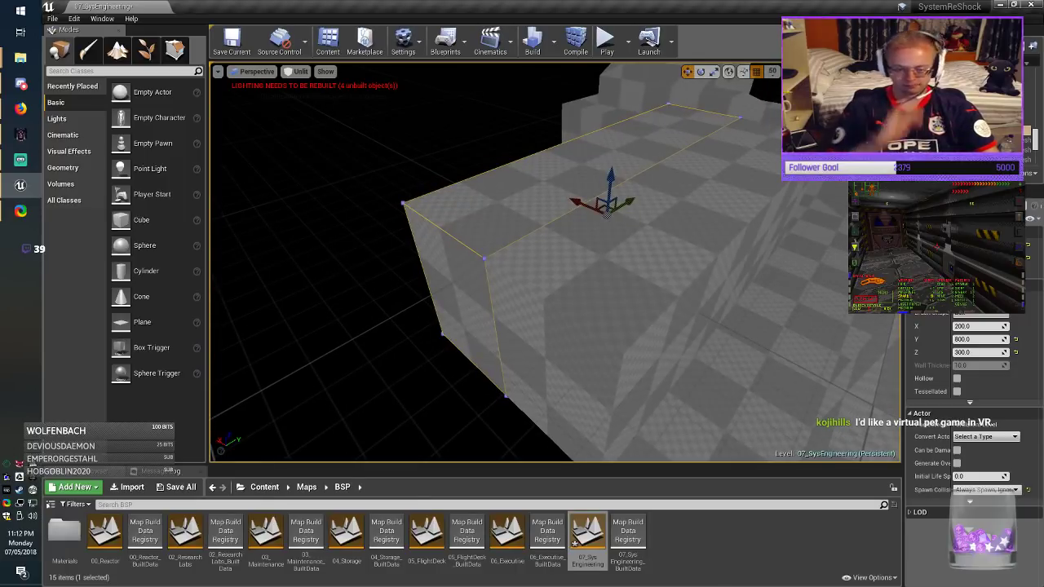
Step: Set the duplicated wall block's Y size to 200 and X size to 400
click(971, 339)
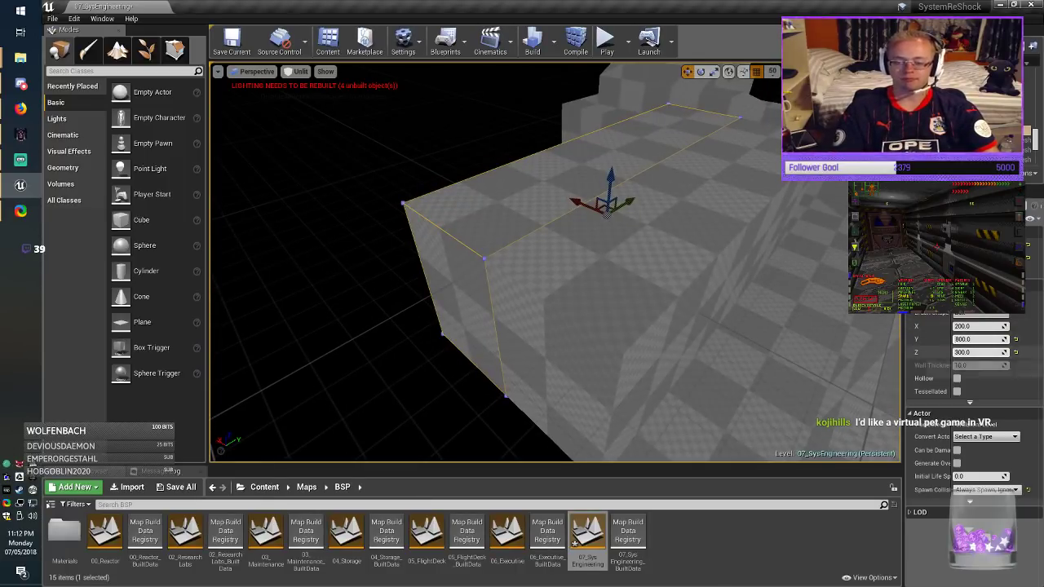
text(200)
key(shift+Tab)
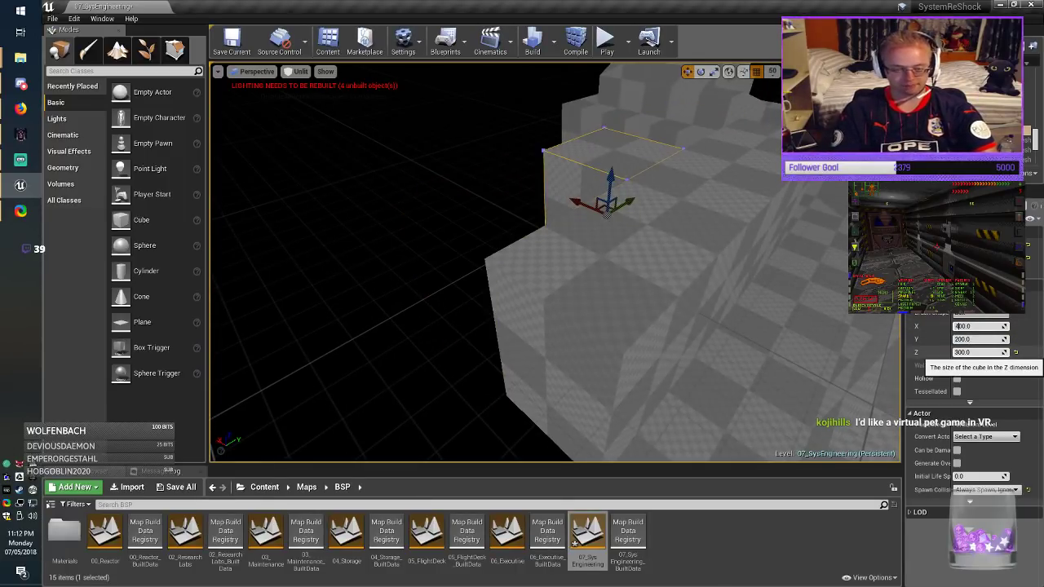
key(Return)
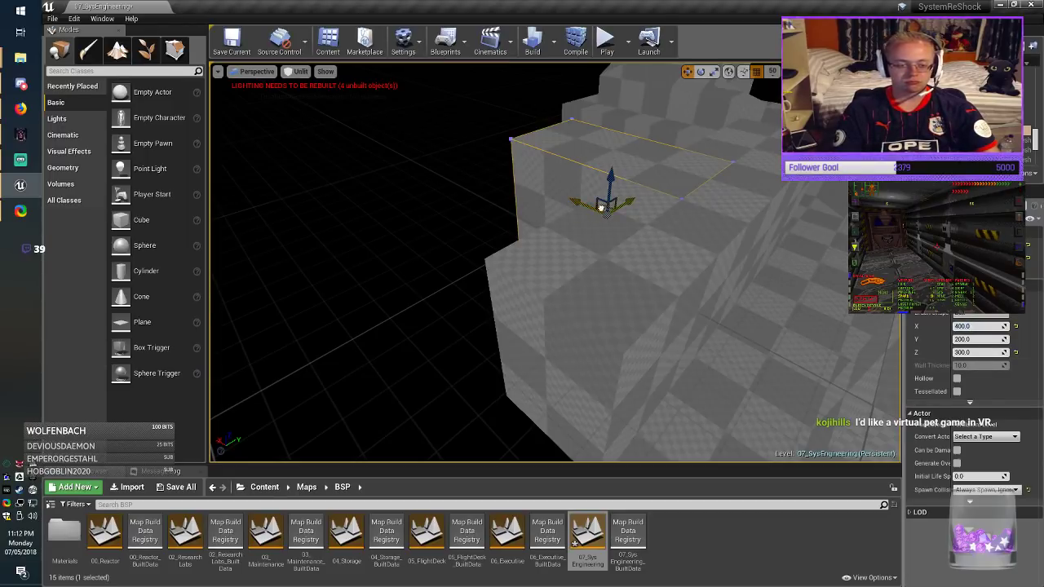
Step: Move the 400 by 200 wall block to the passage end, set its Z size to 200, and lower it along Z
mouse_move(601, 208)
mouse_down()
mouse_move(443, 257)
mouse_move(479, 245)
mouse_up()
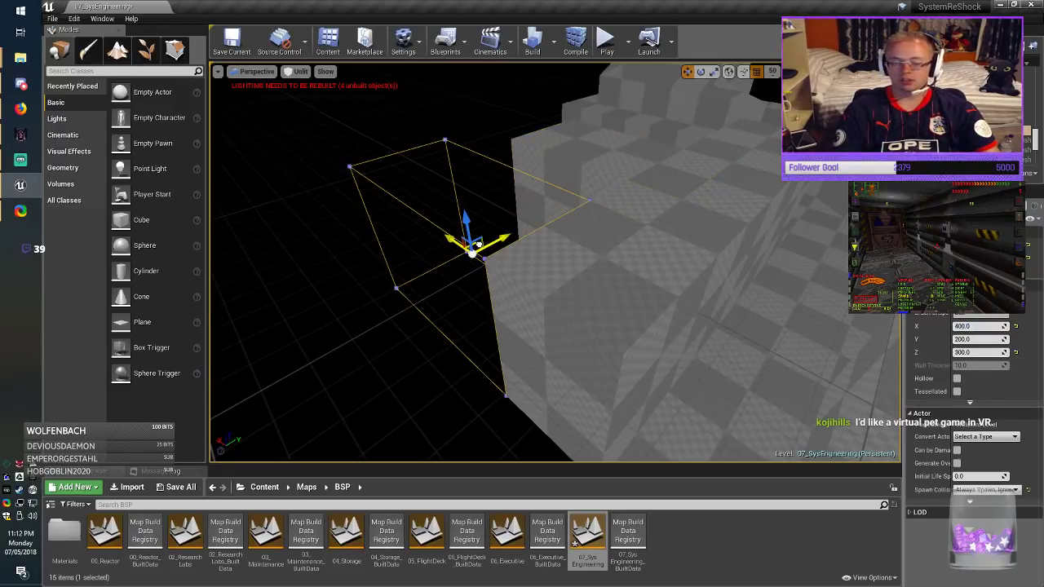
click(971, 353)
text(200)
key(Return)
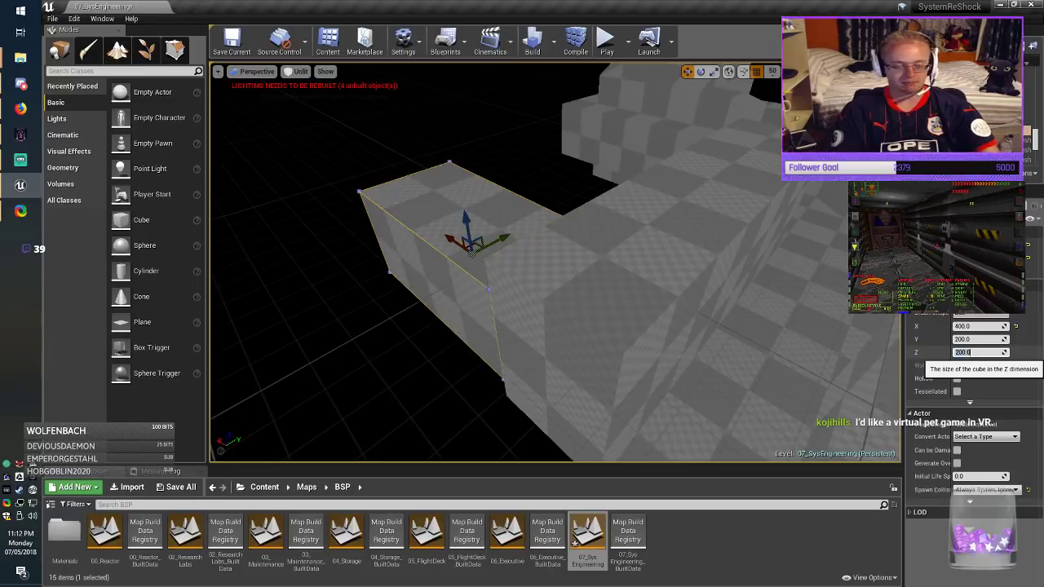
mouse_move(636, 326)
right_down()
mouse_move(718, 212)
mouse_move(579, 233)
right_up()
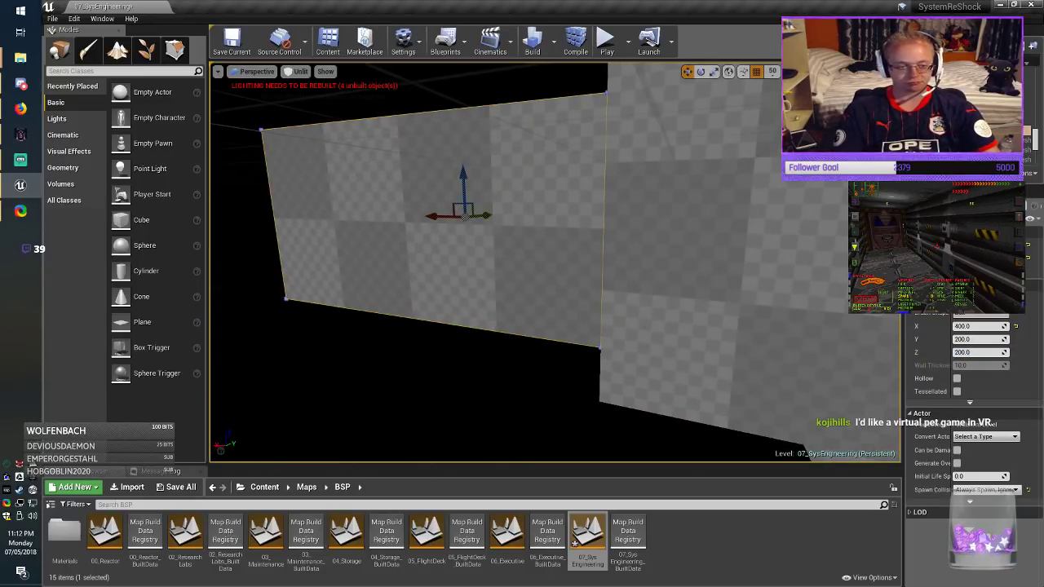
drag(463, 184, 465, 226)
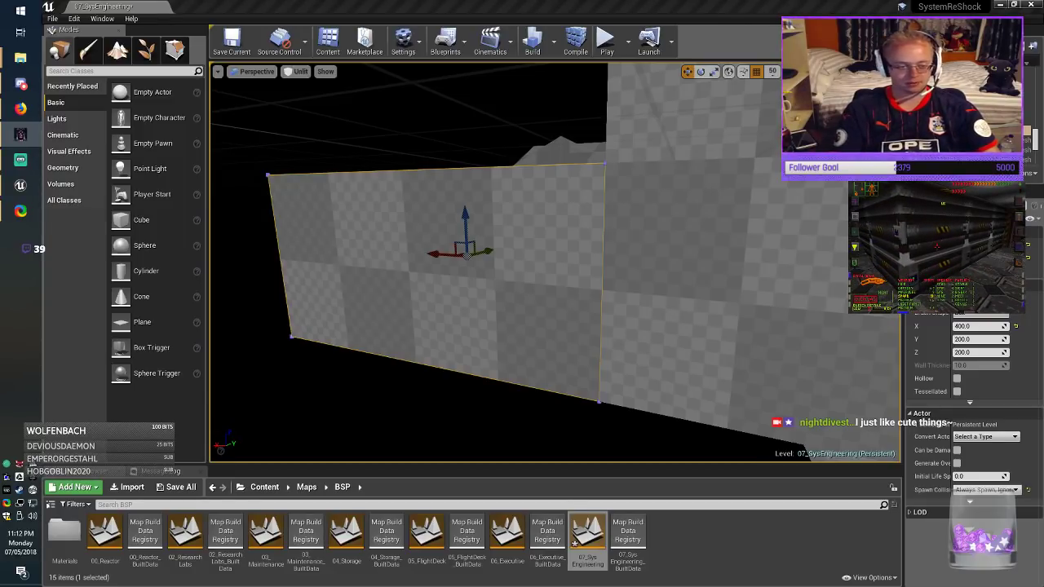
Step: Duplicate the 400-long wall block along Y to form the passage's opposite wall, and save the level
right_drag(587, 245, 456, 304)
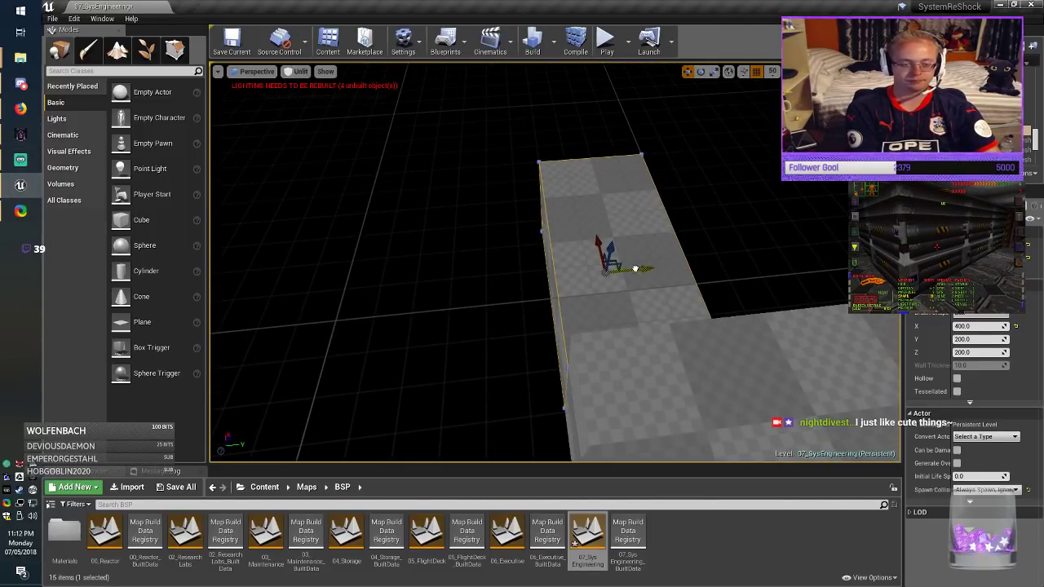
drag(635, 268, 417, 288)
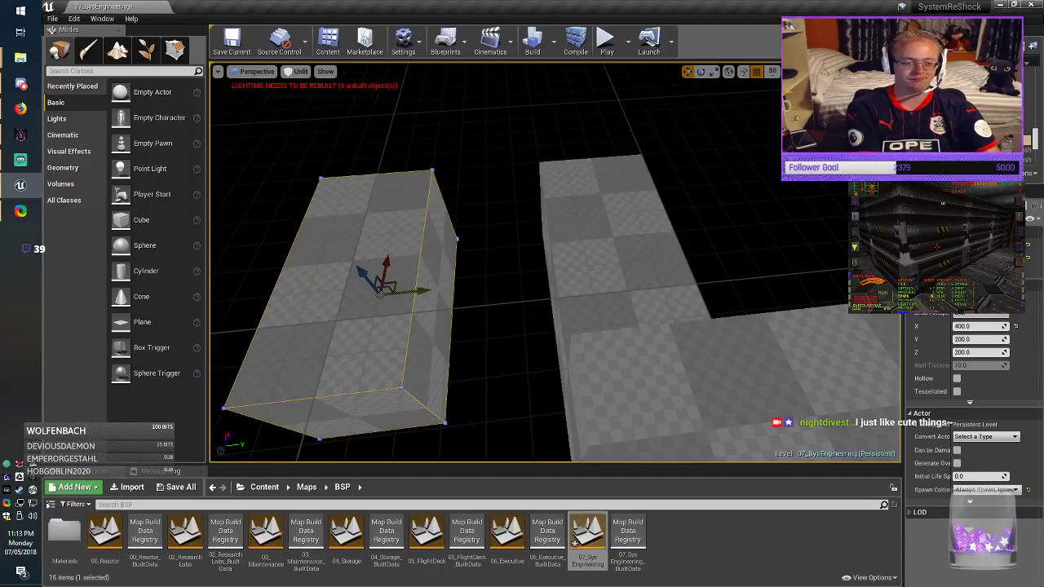
click(232, 40)
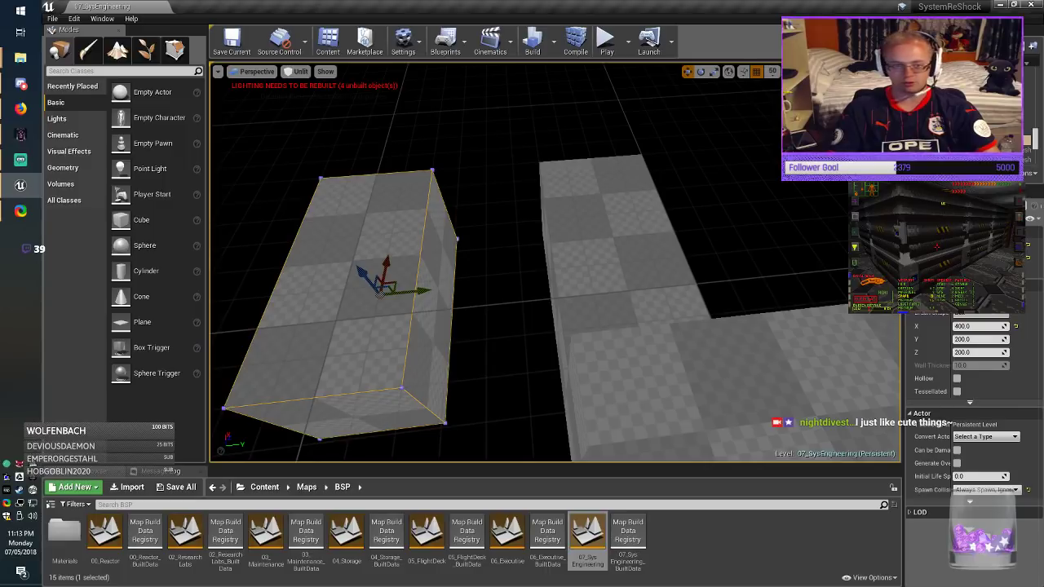
Step: Check the passage in System Shock, set the duplicated wall block's X size to 600, and slide it along X against the existing wall
drag(513, 220, 493, 302)
key(alt+Tab)
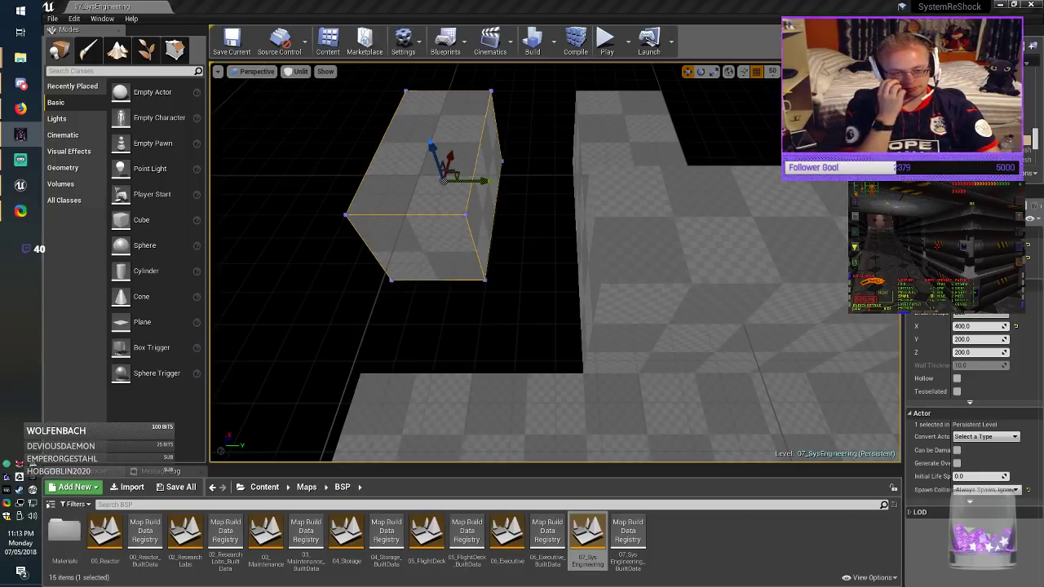
click(422, 249)
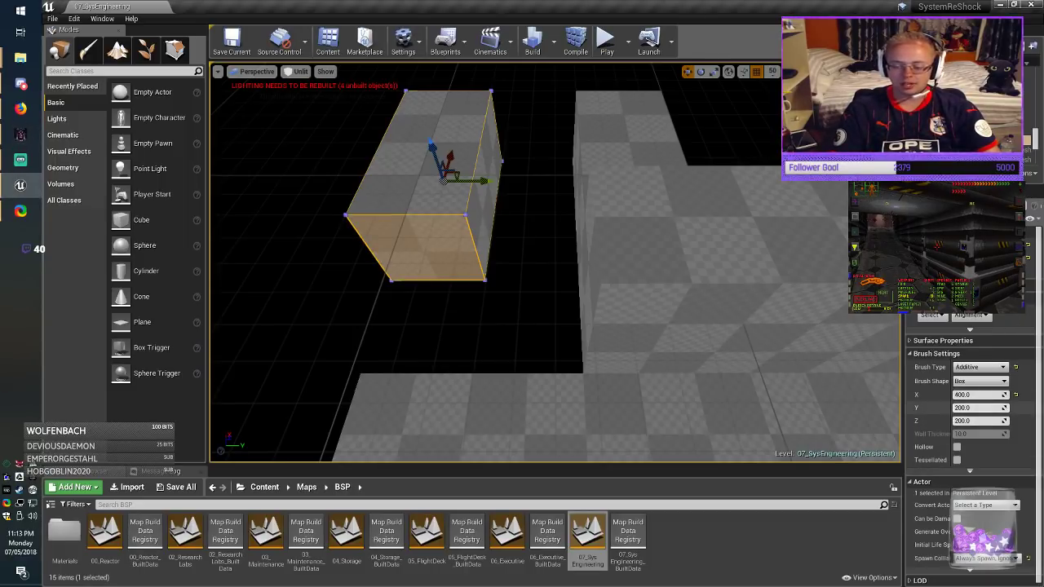
click(974, 395)
text(600)
key(Return)
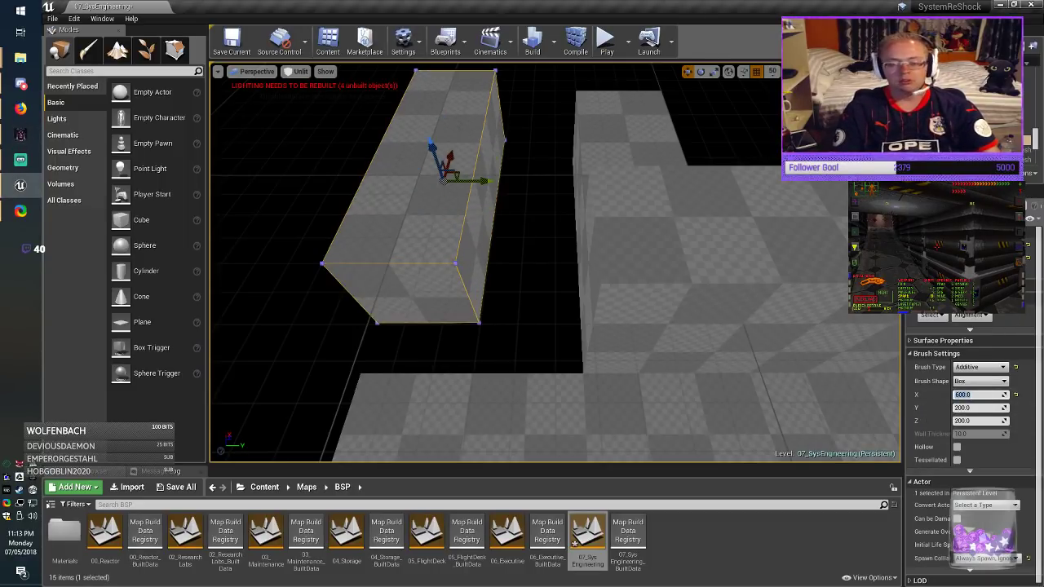
right_drag(554, 269, 383, 273)
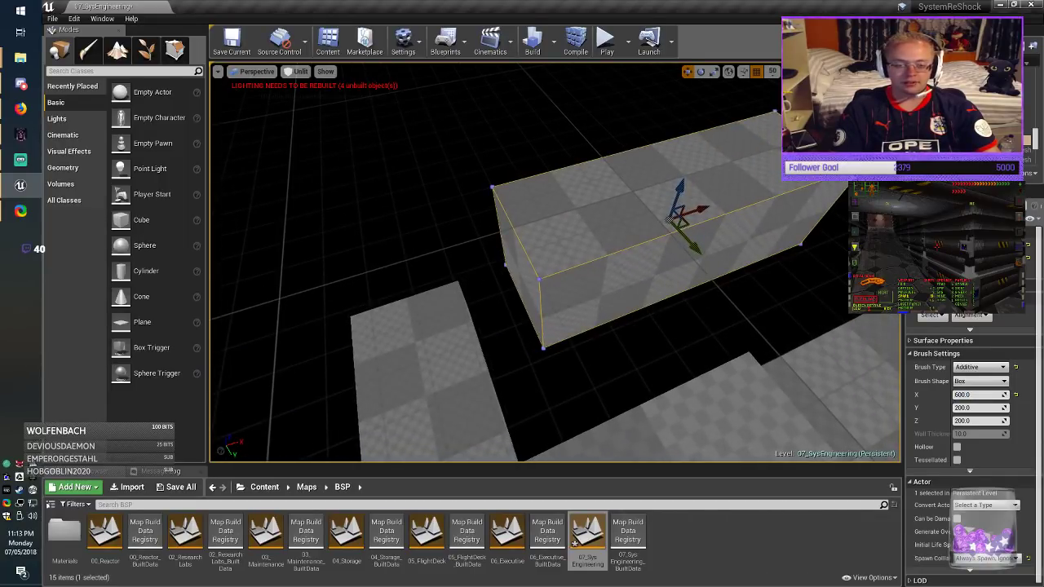
mouse_move(704, 209)
mouse_down()
mouse_move(618, 235)
mouse_move(674, 226)
mouse_up()
Step: Duplicate the 800-long, 300-high wall block along Y to continue the wall past the side passage
right_drag(673, 227, 758, 261)
click(644, 222)
right_drag(644, 222, 718, 237)
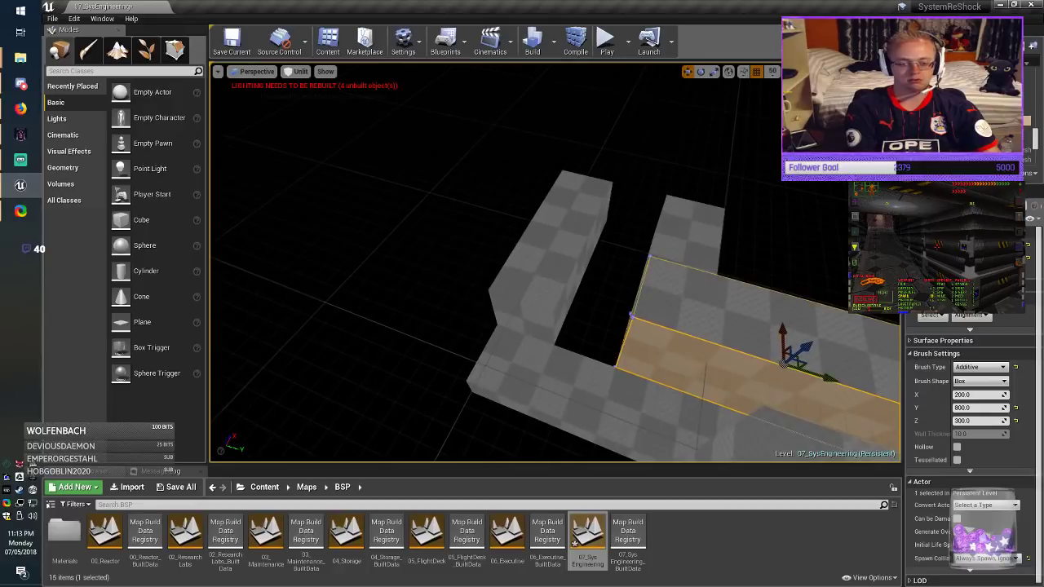
mouse_move(827, 377)
alt+mouse_down()
mouse_move(378, 296)
mouse_move(391, 300)
alt+mouse_up()
mouse_move(392, 299)
right_down()
mouse_move(408, 314)
mouse_move(359, 281)
mouse_move(371, 286)
mouse_move(351, 247)
right_up()
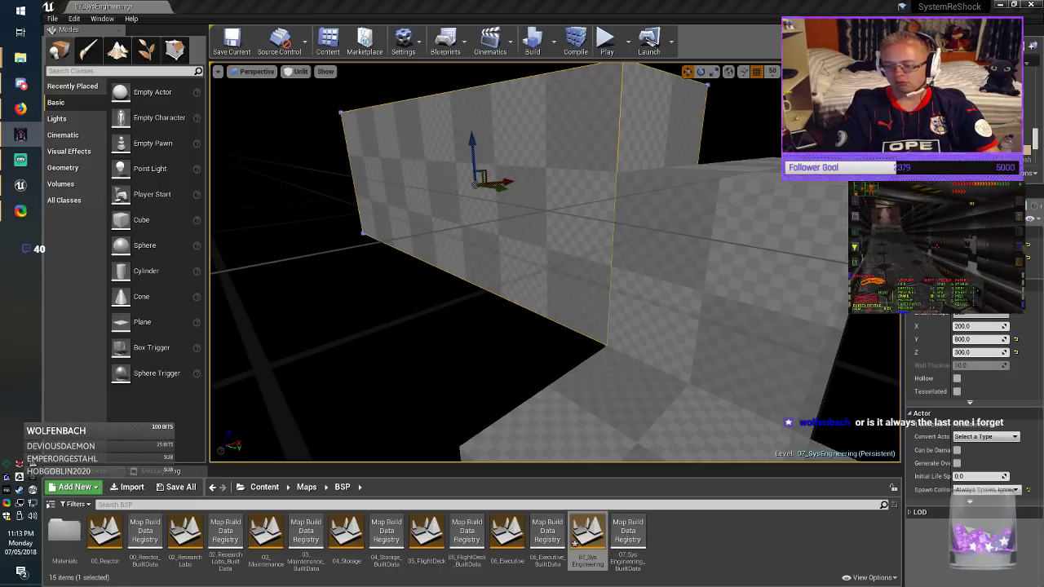
Step: Select the 1600-long floor block and duplicate it along Y beside the new wall
right_drag(555, 269, 278, 276)
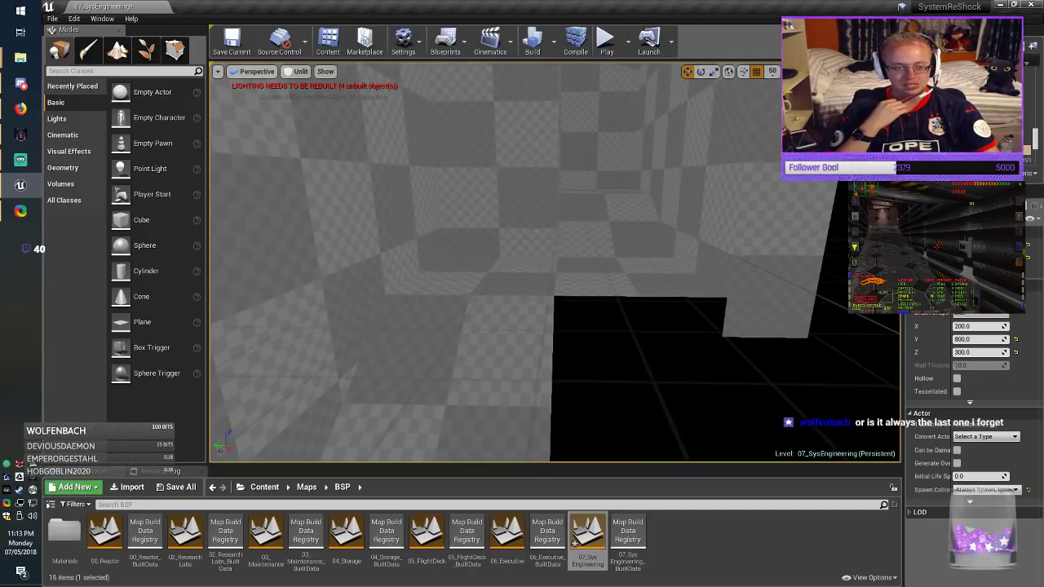
click(432, 394)
mouse_move(432, 394)
right_down()
mouse_move(538, 412)
mouse_move(591, 407)
right_up()
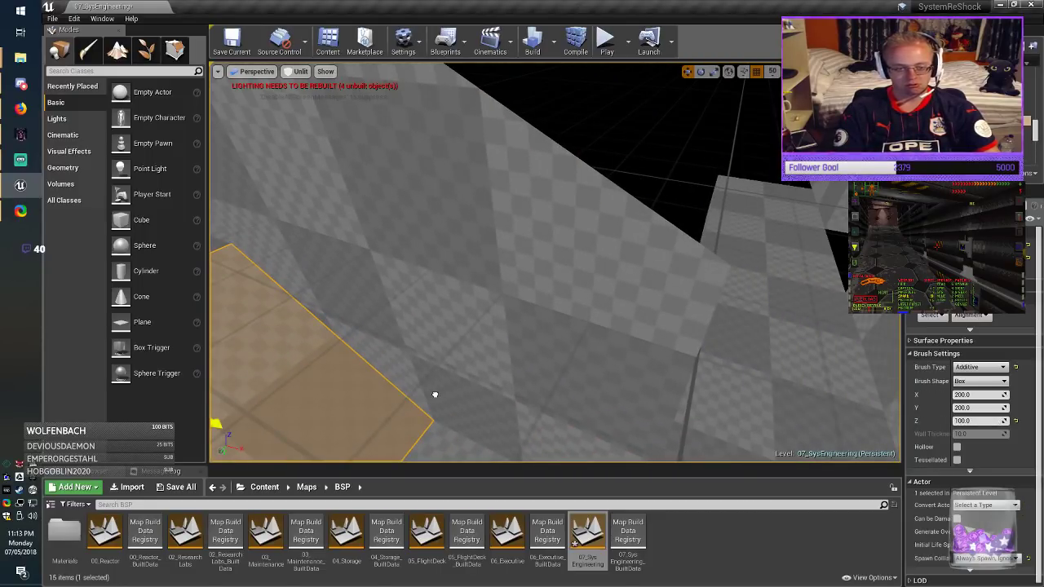
click(435, 395)
right_drag(435, 394, 628, 387)
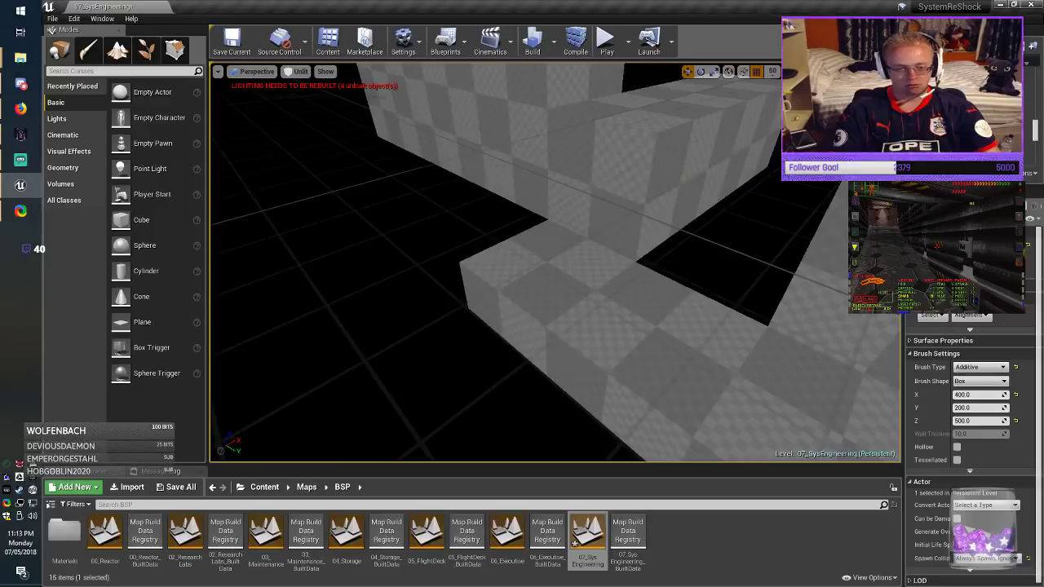
click(594, 304)
mouse_move(594, 303)
right_down()
mouse_move(583, 298)
mouse_move(641, 299)
right_up()
key(d)
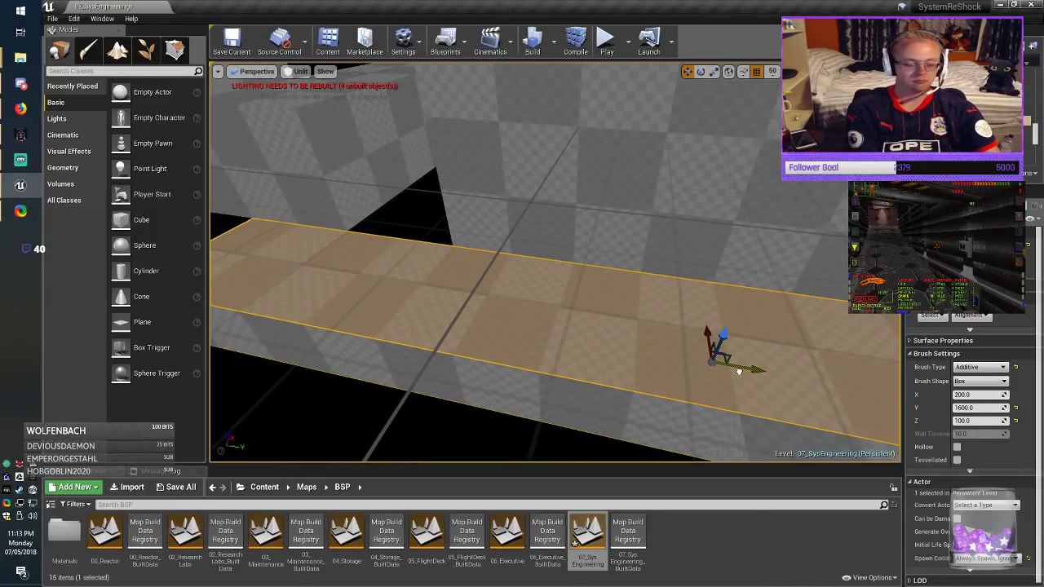
drag(739, 371, 294, 291)
key(a)
Step: Set the duplicated floor block's Y size to 400 and slide it along Y against the existing floor
right_drag(293, 291, 295, 295)
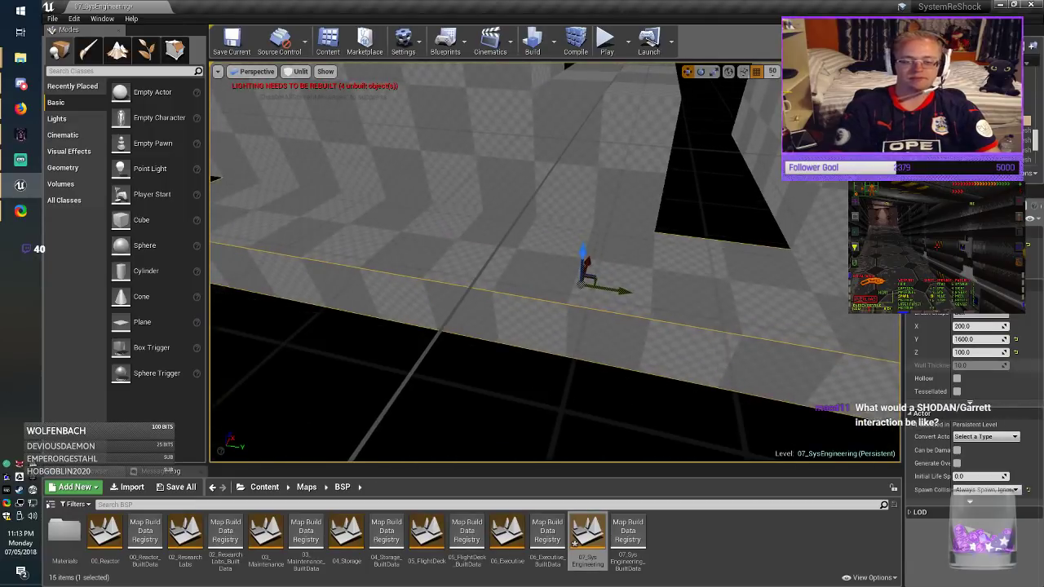
text(4)
key(Return)
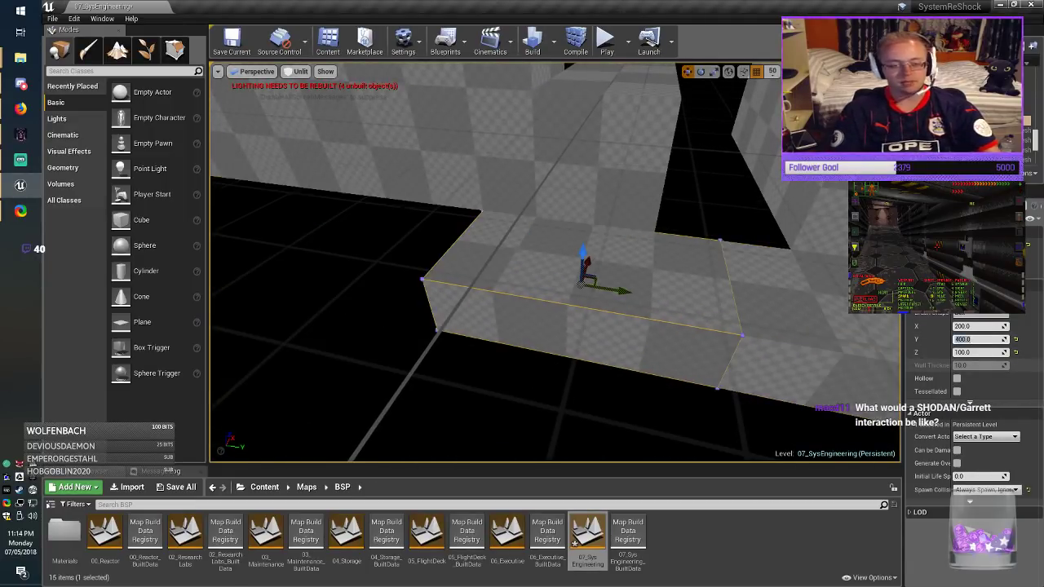
drag(609, 290, 388, 253)
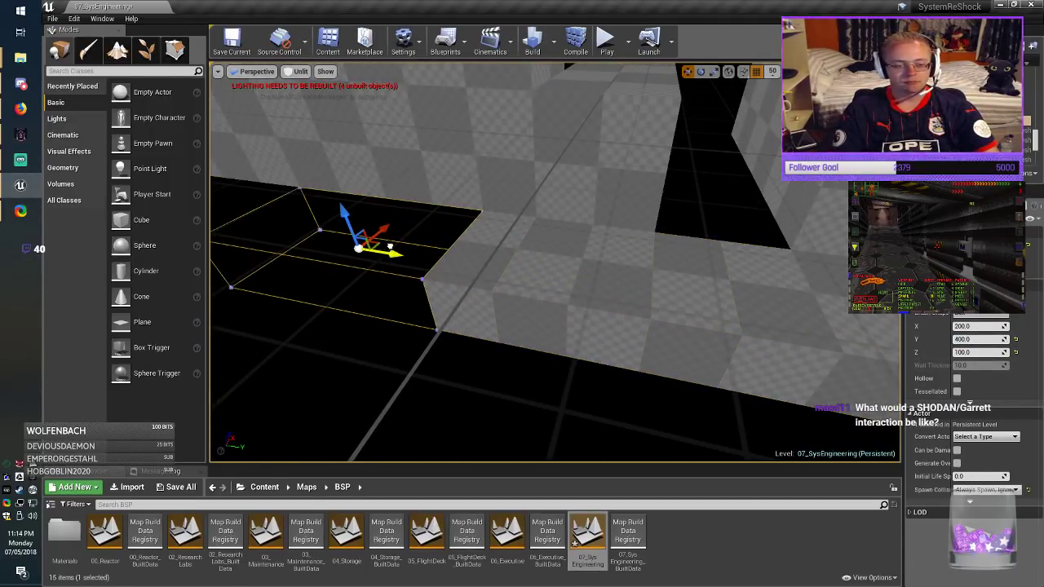
key(a)
right_drag(388, 252, 390, 255)
drag(529, 278, 585, 287)
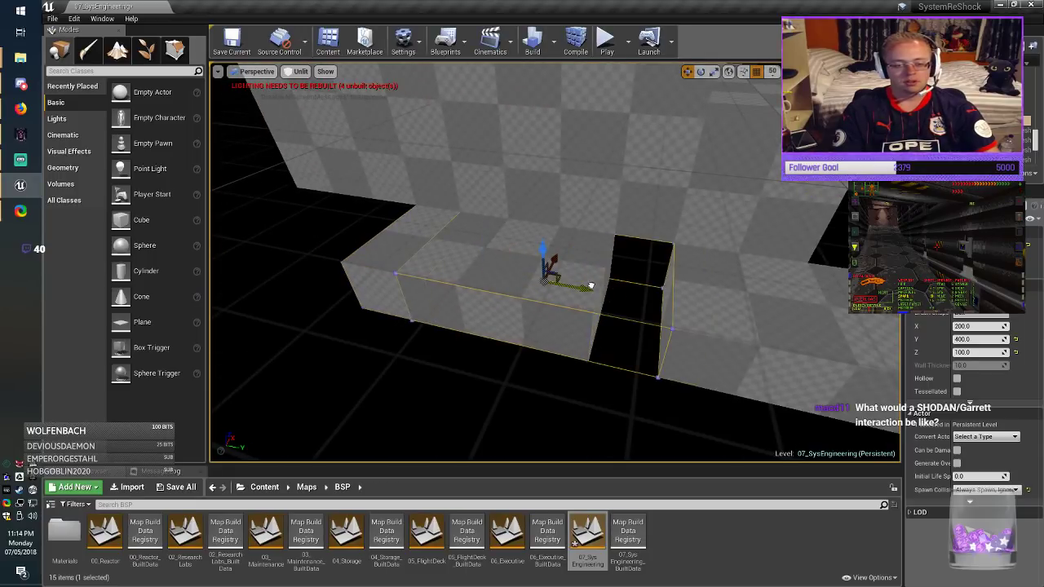
Step: Set the duplicated floor block's Y size to 800, slide it along Y into line with the wall, and deselect it
click(977, 339)
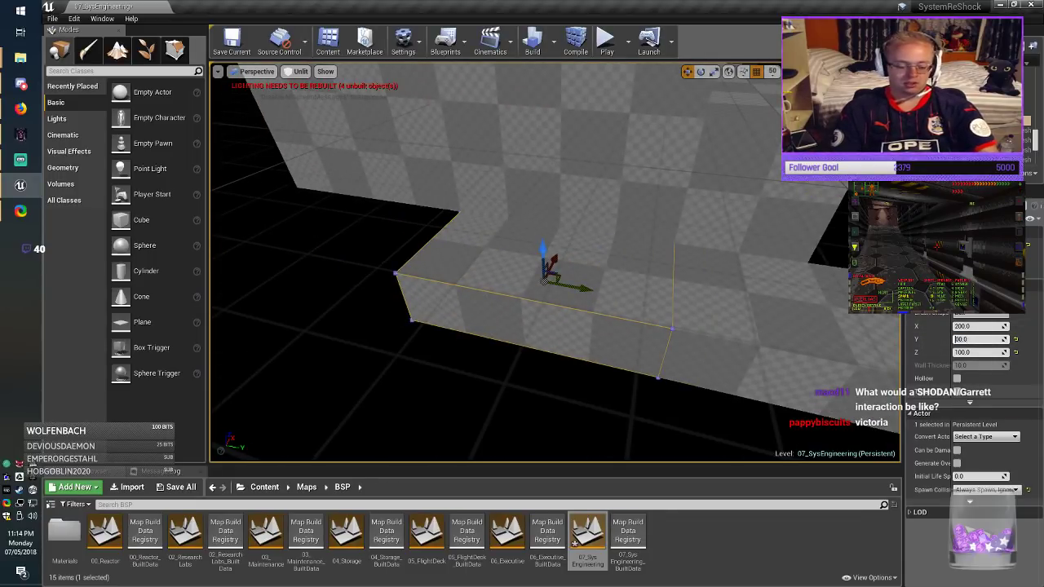
text(8)
key(Return)
drag(578, 287, 469, 262)
key(Escape)
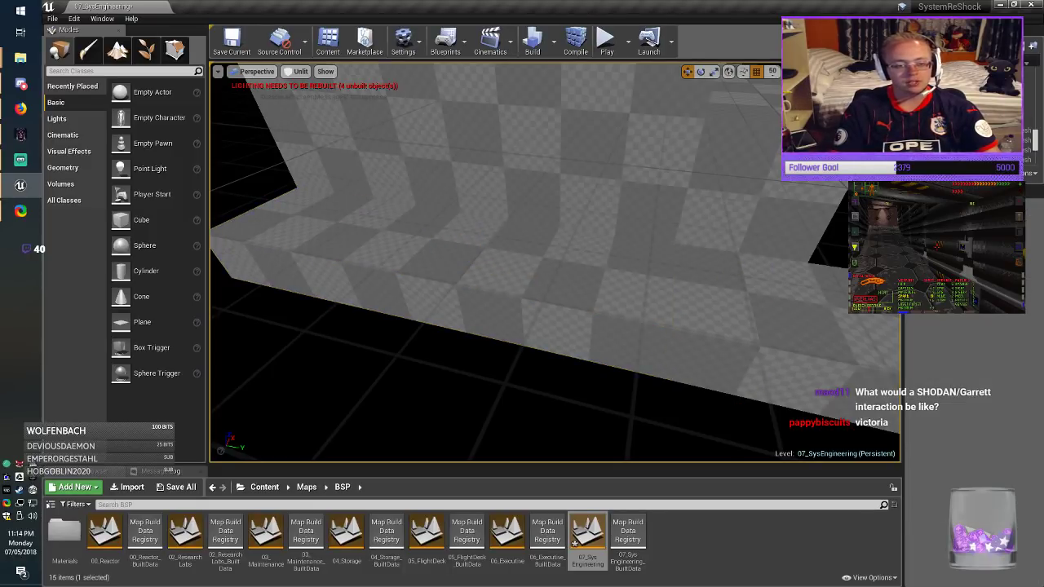
Step: In geometry editing, raise the 800-long floor block's end face along Z to form a slope, and save the level
click(467, 307)
right_drag(467, 306, 587, 265)
click(177, 49)
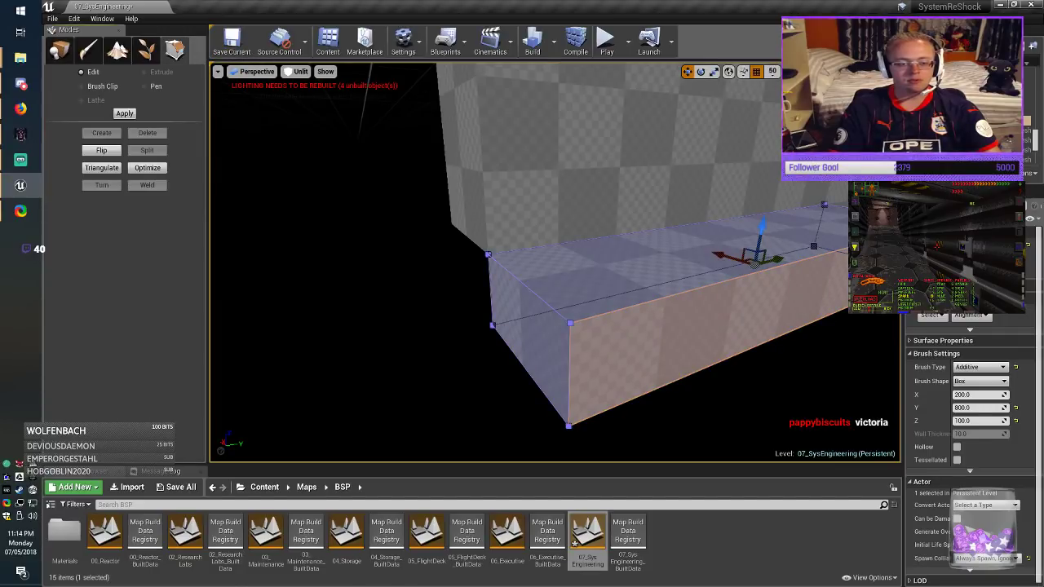
click(520, 325)
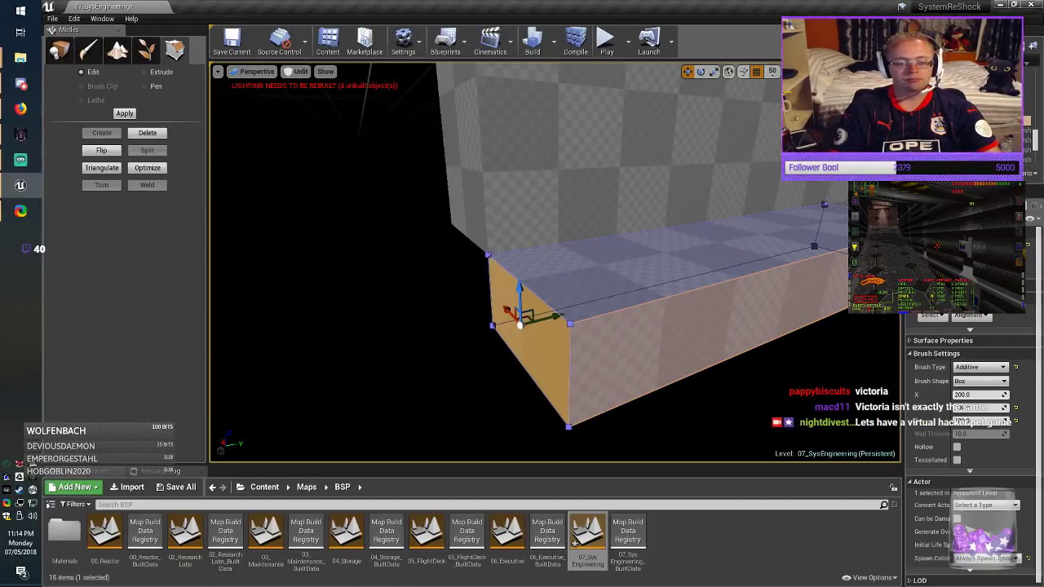
right_drag(520, 324, 534, 337)
drag(506, 258, 494, 80)
key(Escape)
mouse_move(497, 124)
right_down()
mouse_move(464, 175)
mouse_move(429, 186)
mouse_move(449, 194)
right_up()
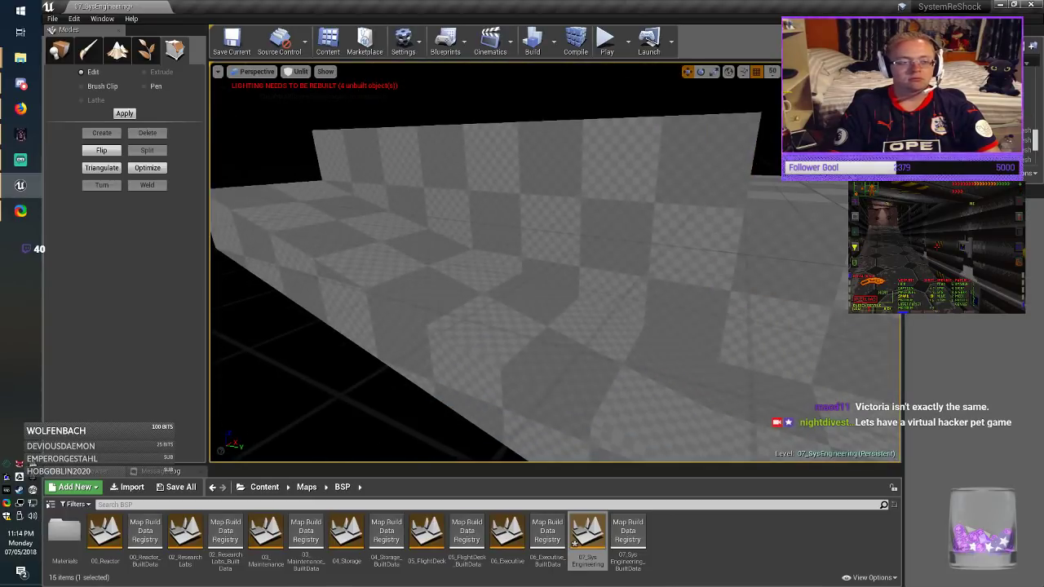
click(229, 47)
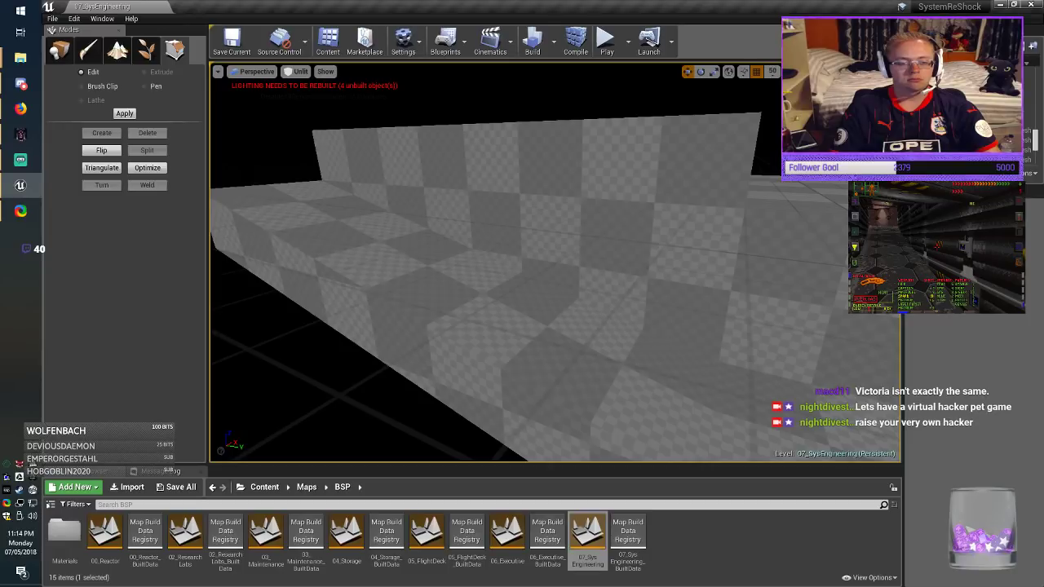
Step: Return to placement mode and duplicate the 800-long, 300-high wall block to the open side of the sloped passage
click(61, 51)
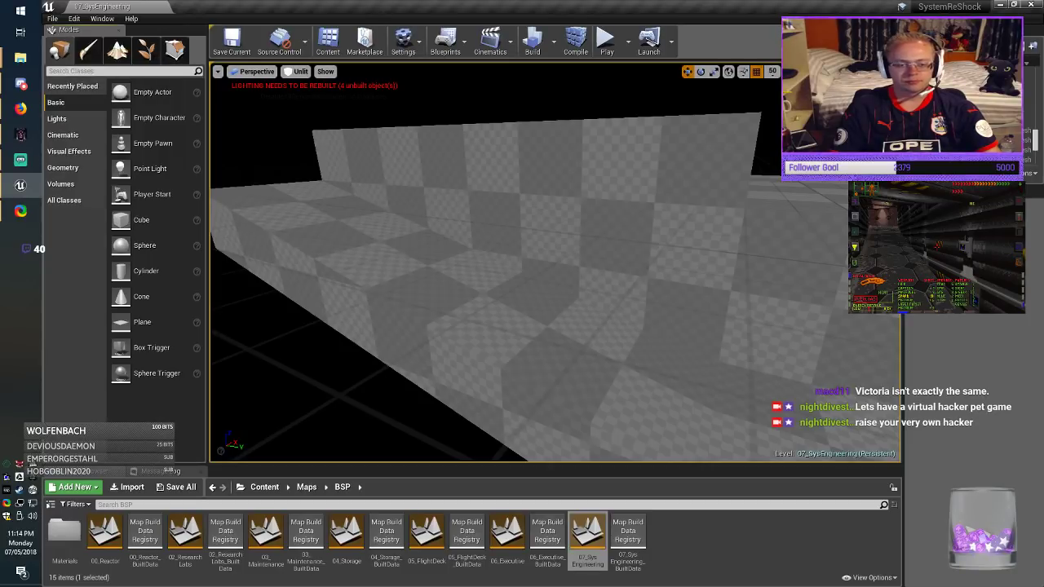
right_drag(425, 245, 649, 228)
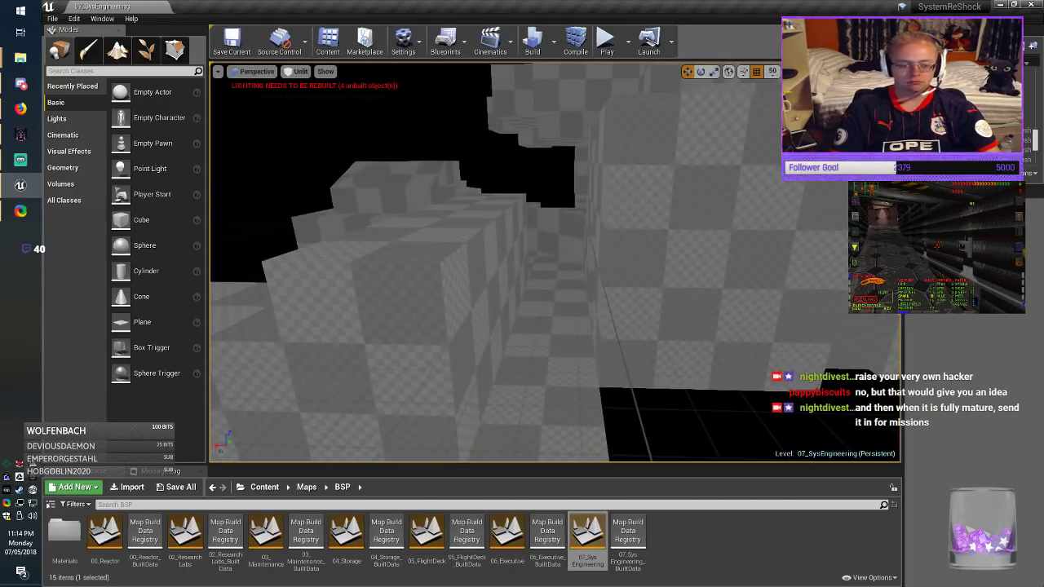
click(483, 310)
mouse_move(483, 309)
right_down()
mouse_move(493, 392)
mouse_move(440, 396)
right_up()
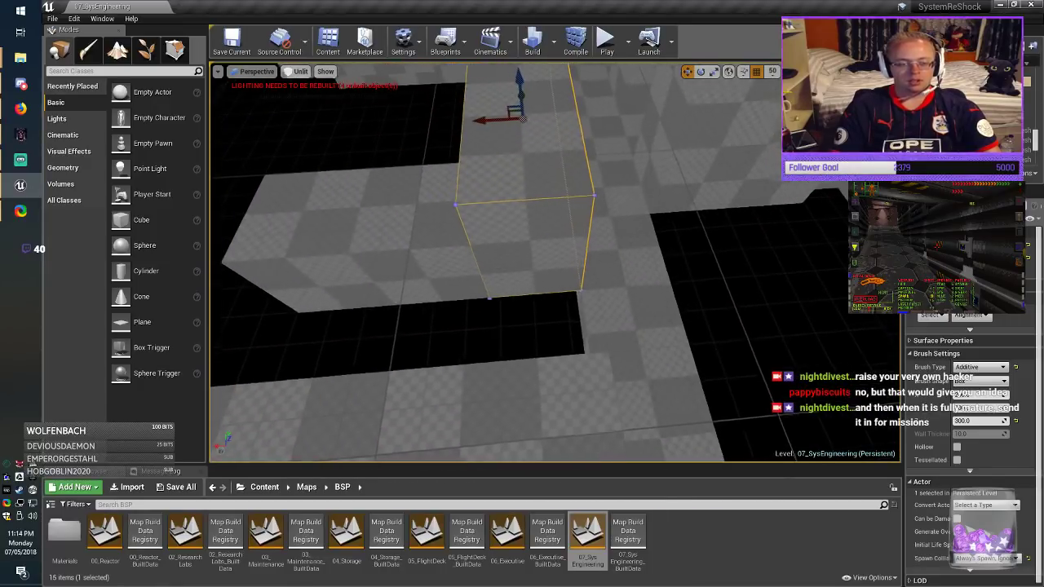
right_drag(489, 244, 607, 243)
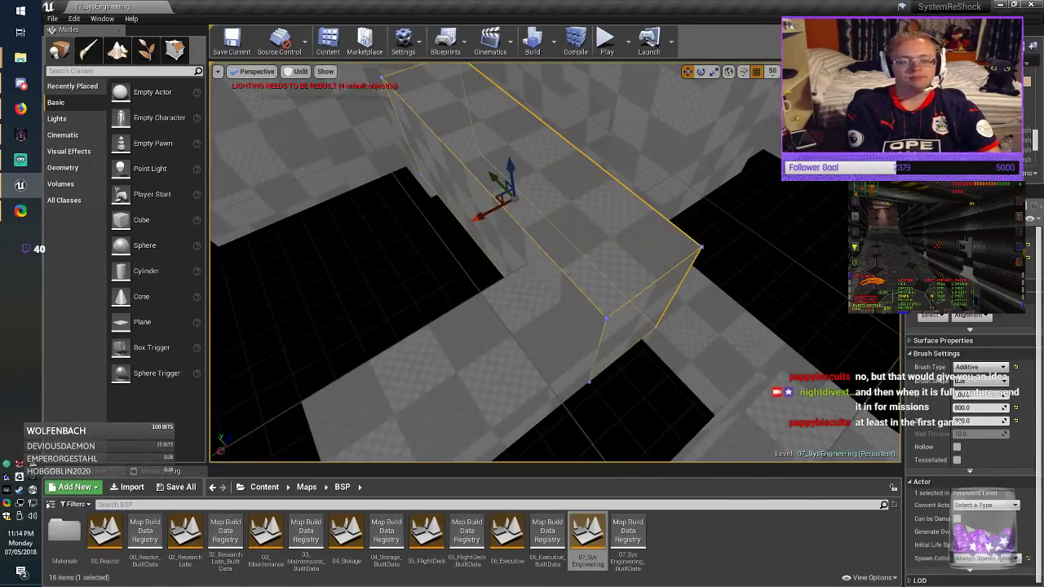
mouse_move(507, 197)
alt+mouse_down()
mouse_move(853, 239)
mouse_move(879, 274)
mouse_move(849, 284)
alt+mouse_up()
mouse_move(554, 261)
right_down()
mouse_move(620, 269)
mouse_move(677, 232)
right_up()
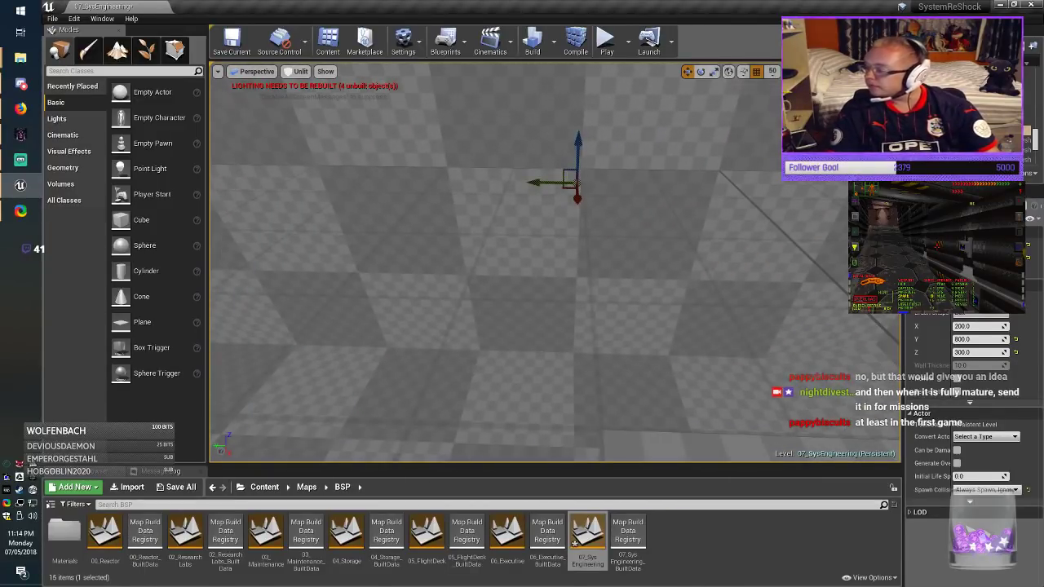
Step: Set the duplicated wall block's Z size to 200, lower it along Z onto the floor, and deselect it
mouse_move(554, 261)
right_down()
mouse_move(579, 240)
mouse_move(416, 253)
mouse_move(651, 259)
right_up()
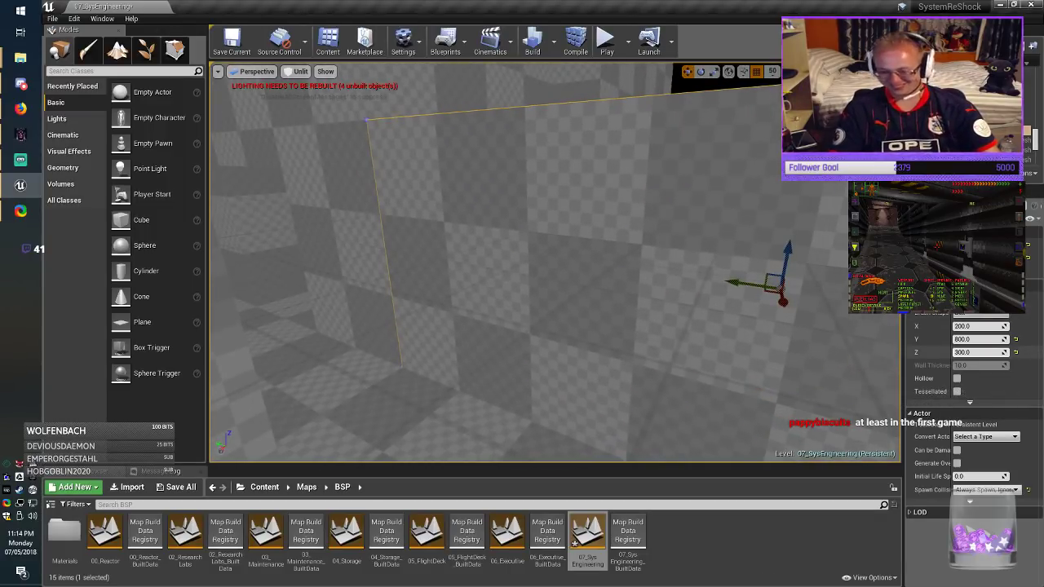
text(2)
key(Return)
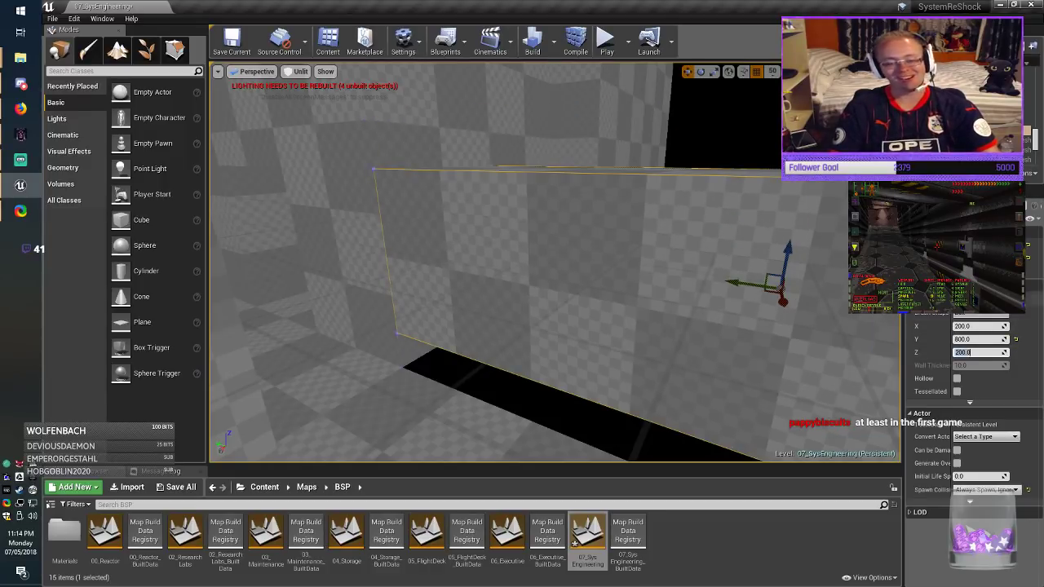
drag(788, 247, 780, 287)
key(Escape)
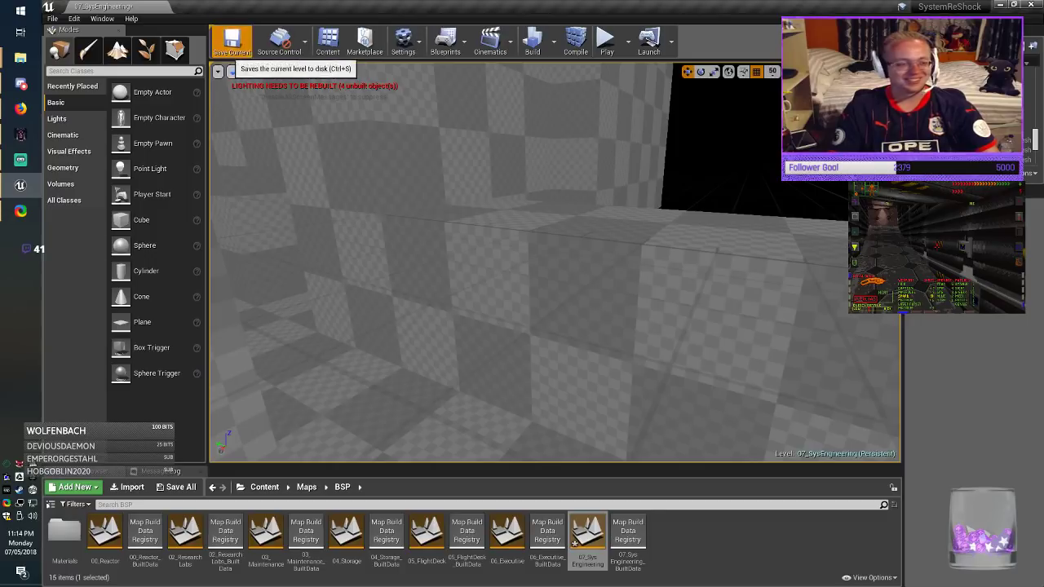
Step: Select the 1600-long floor block and duplicate it into the open gap between the passage walls
right_drag(554, 263, 685, 376)
key(w)
key(w)
key(w)
key(w)
mouse_move(604, 343)
right_down()
mouse_move(563, 319)
mouse_move(624, 331)
mouse_move(436, 339)
mouse_move(473, 331)
mouse_move(432, 329)
right_up()
click(604, 343)
key(s)
key(d)
key(a)
key(d)
key(a)
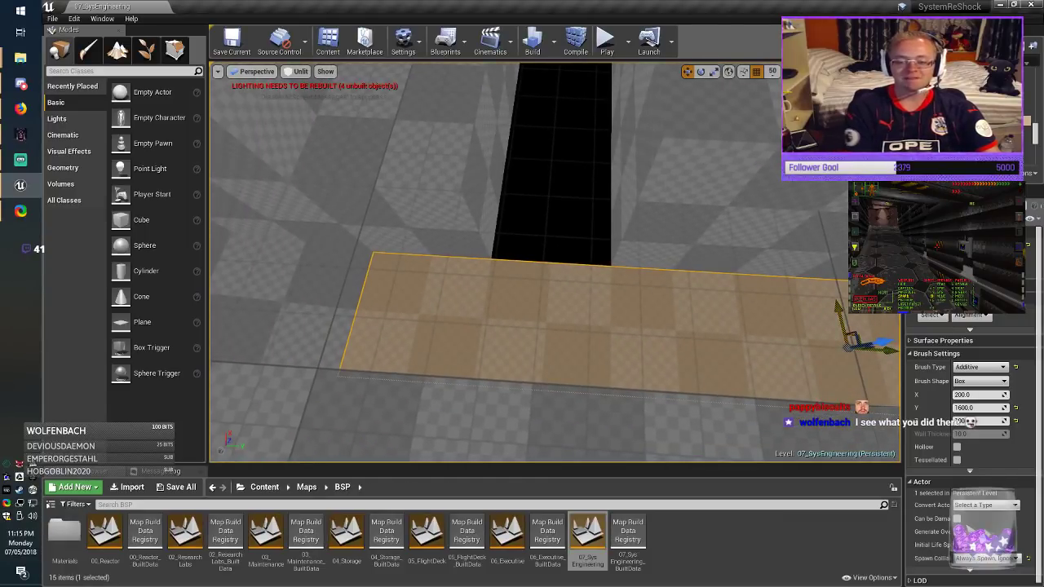
mouse_move(856, 338)
alt+mouse_down()
mouse_move(566, 193)
mouse_move(567, 214)
alt+mouse_up()
right_drag(567, 214, 561, 134)
right_drag(708, 235, 708, 235)
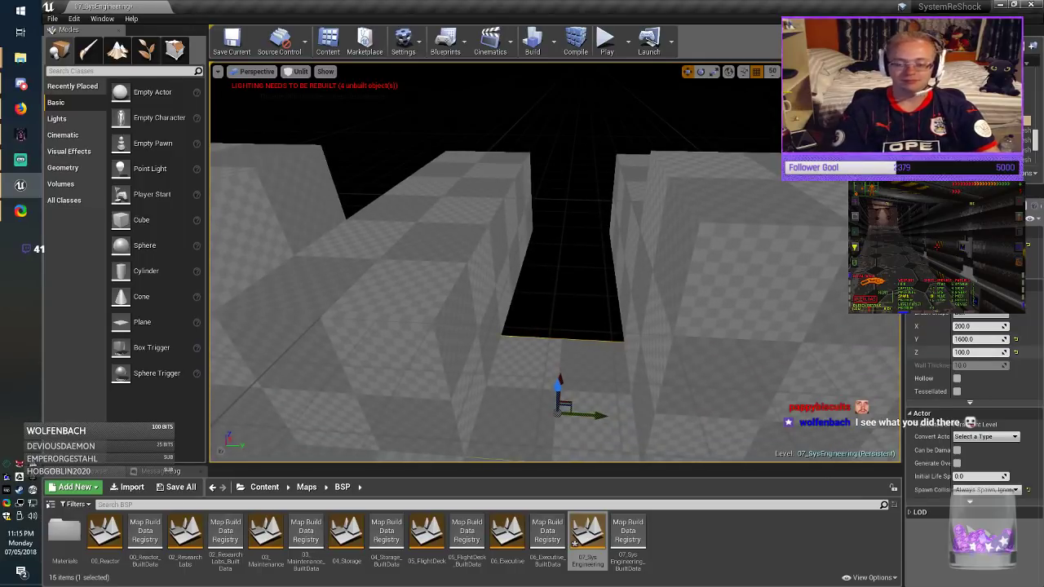
Step: Set the duplicated floor block's Y size to 200 and X size to 600, then save the level and deselect it
key(Delete)
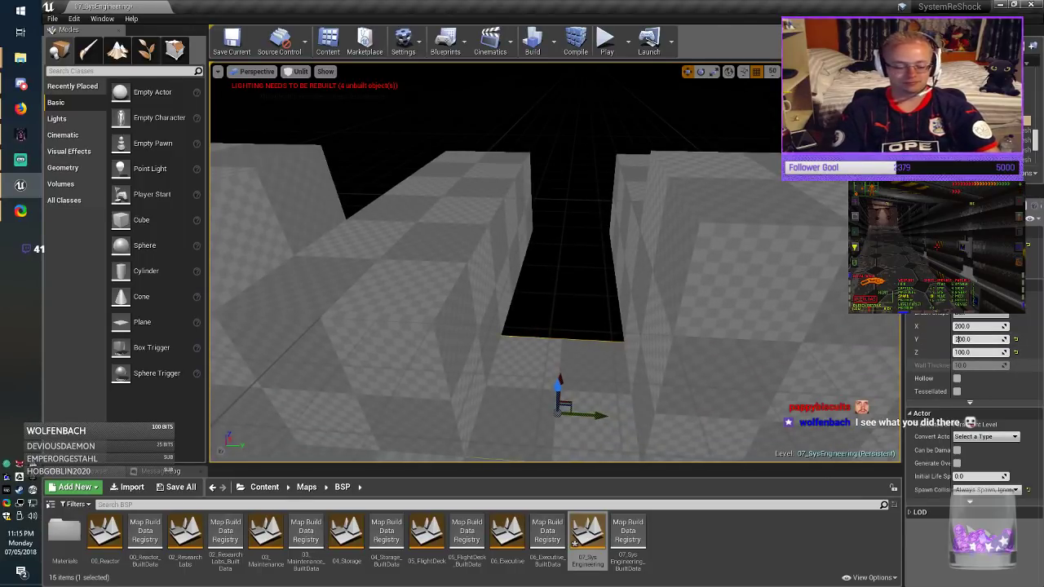
text(600)
key(Return)
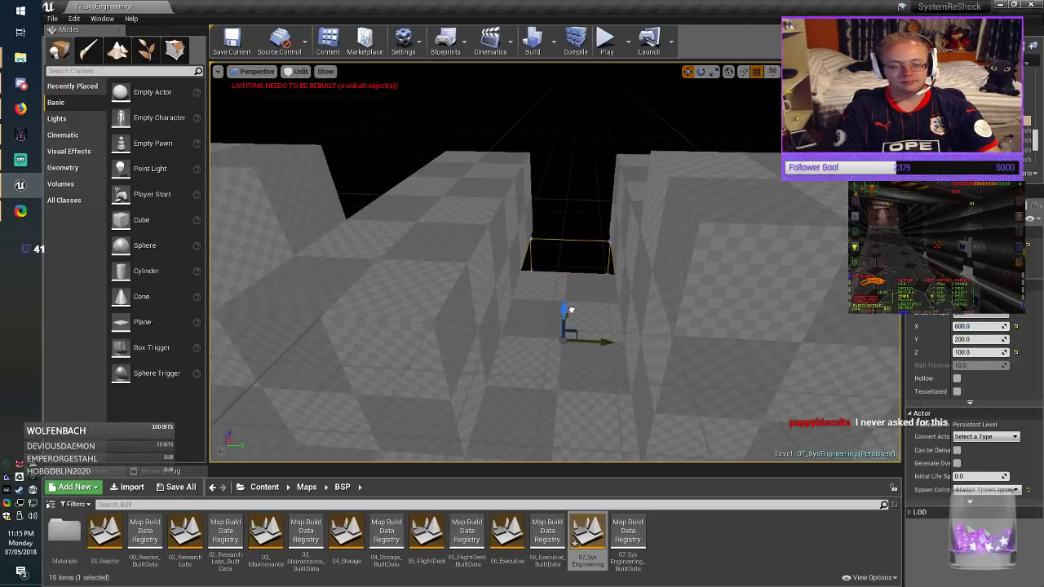
right_drag(571, 301, 571, 301)
key(d)
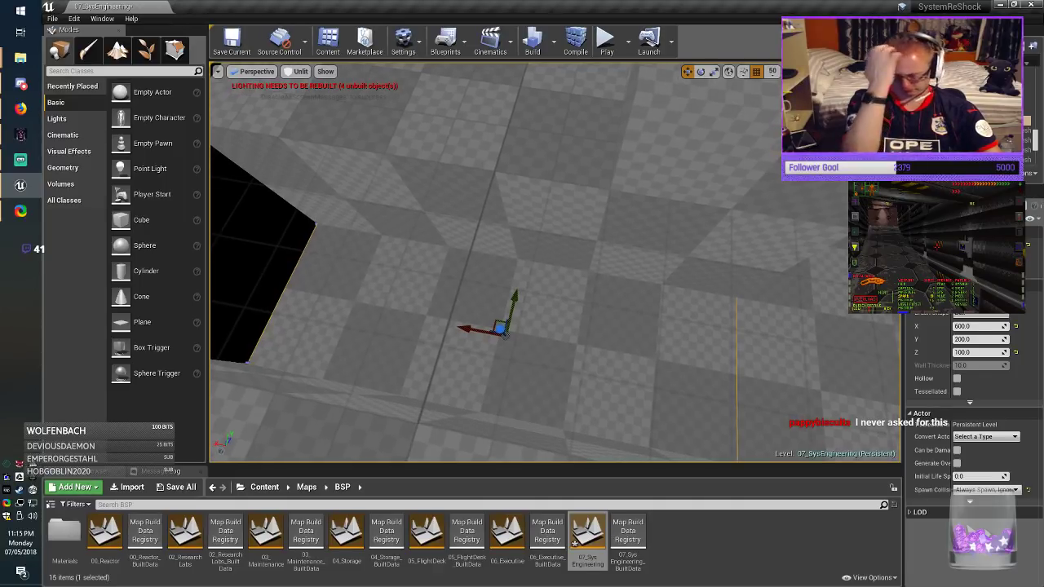
right_drag(571, 301, 563, 282)
click(232, 42)
key(Escape)
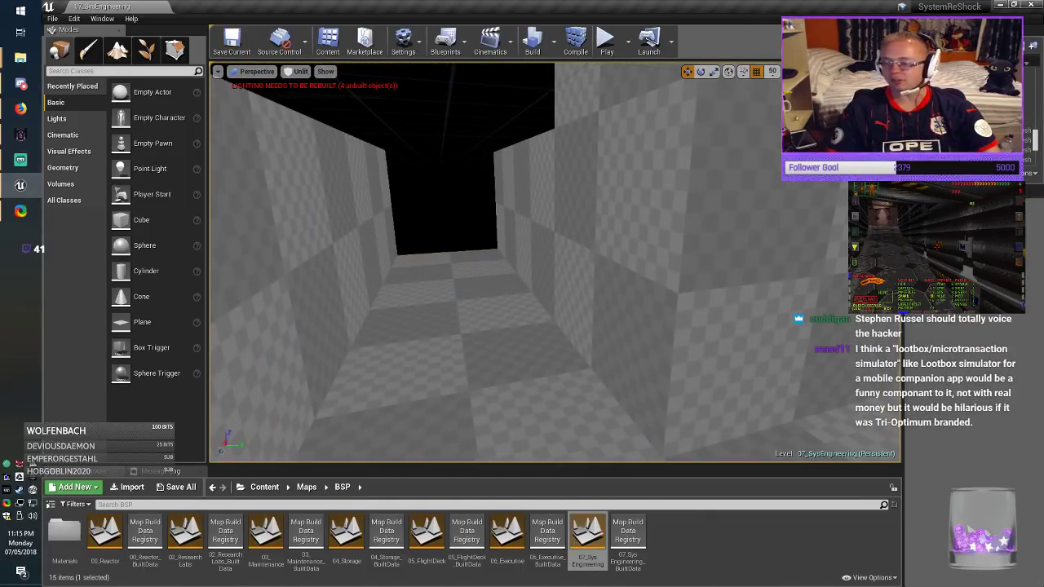
Step: Switch to the System Shock game and compare its corridor with the blocked-out passage in the level
key(alt+Tab)
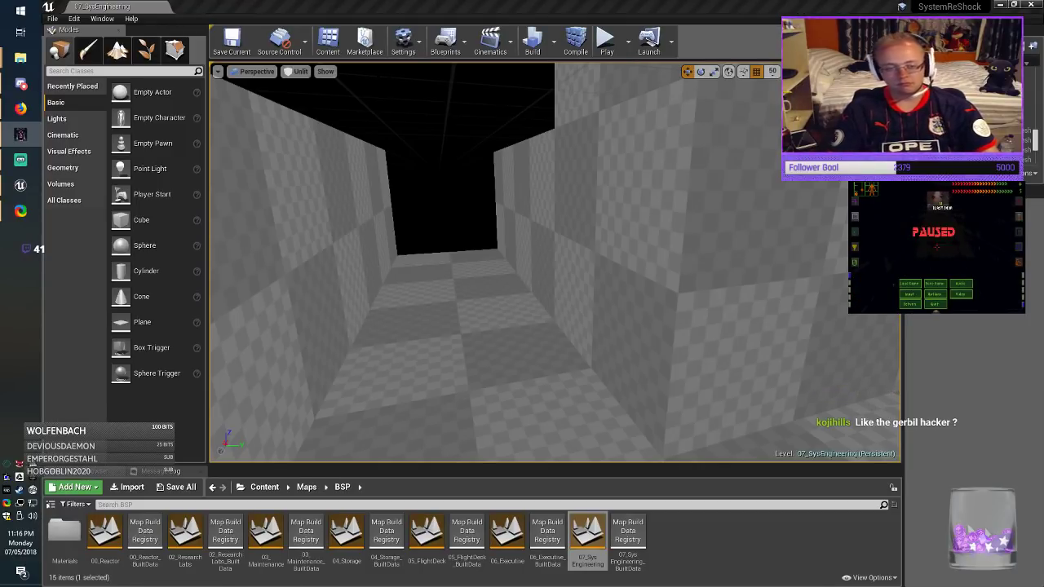
right_drag(555, 261, 380, 241)
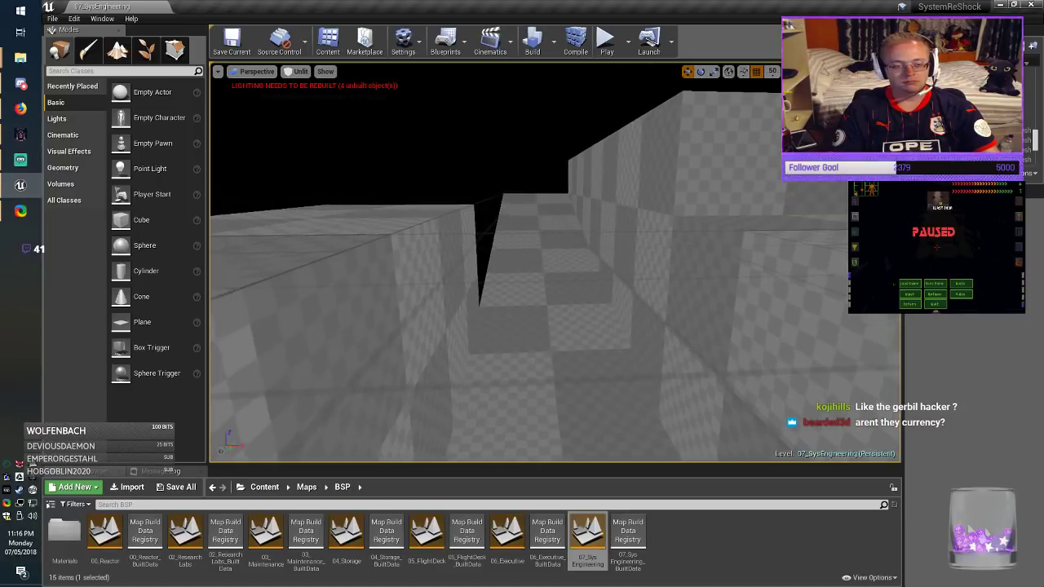
key(q)
click(233, 43)
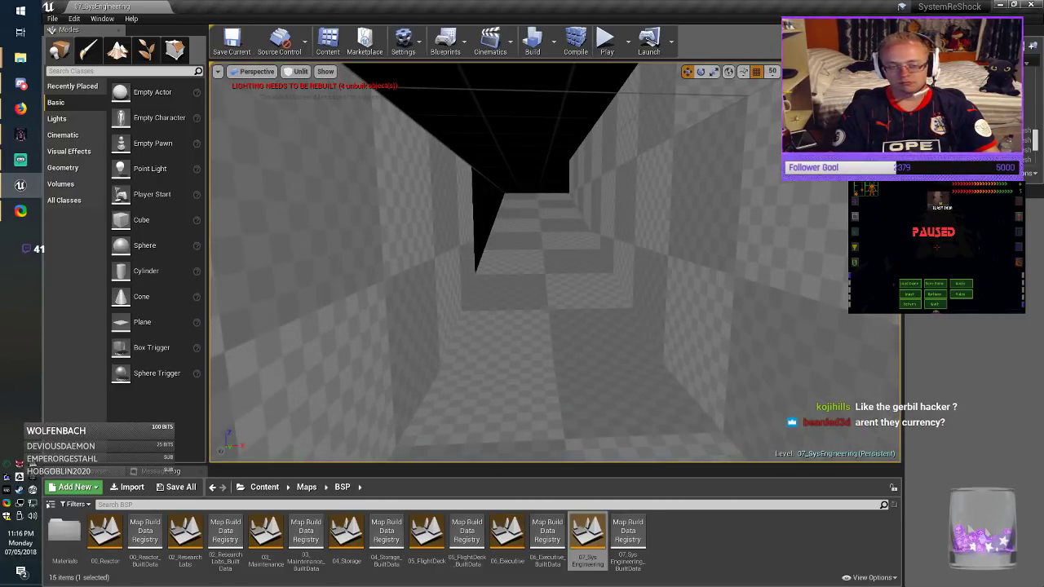
drag(522, 269, 507, 229)
middle_drag(522, 269, 532, 243)
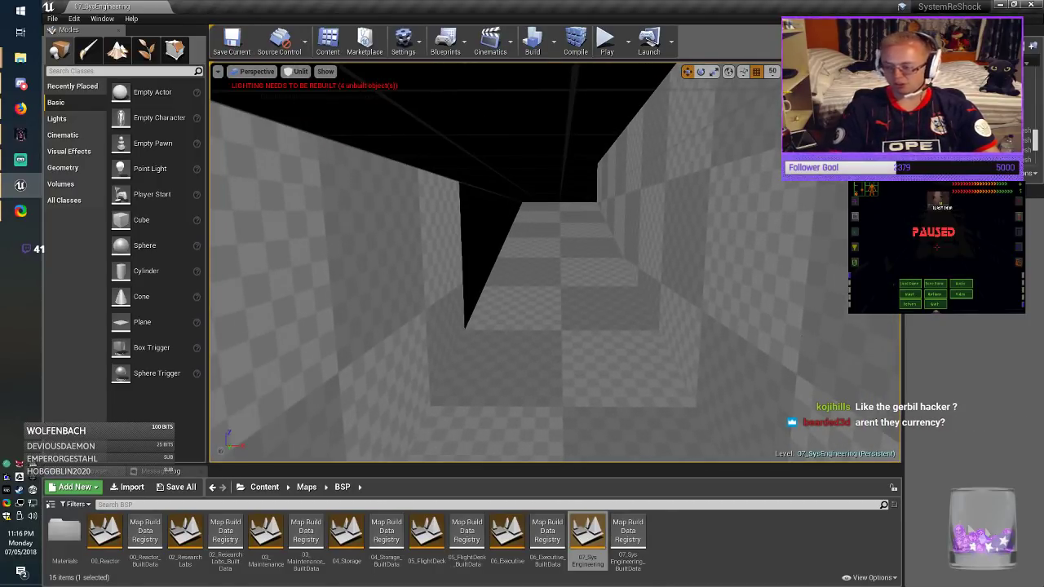
key(alt+Tab)
key(Escape)
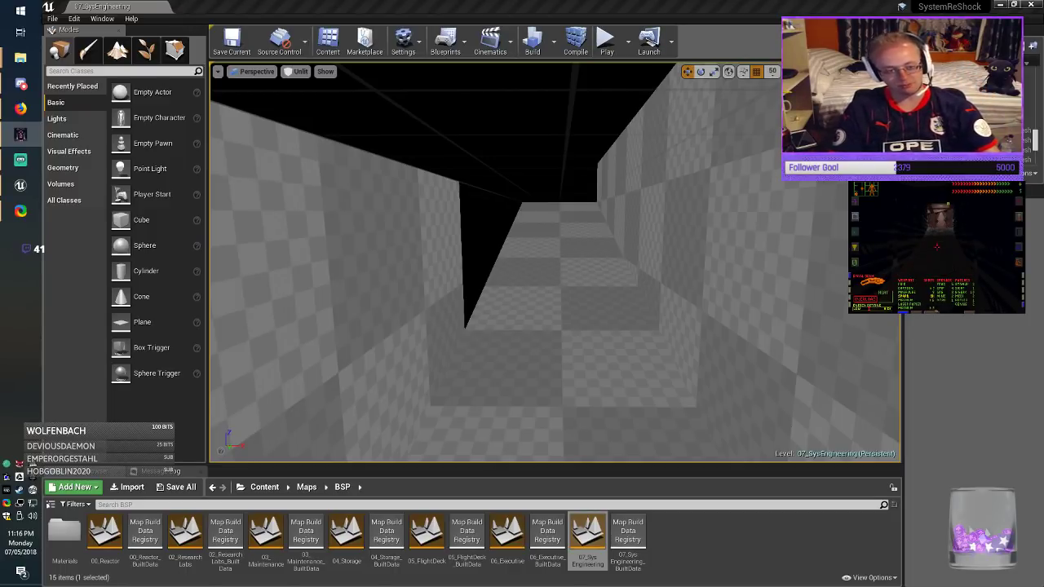
Step: Back in the level editor, set the Y size of the 200-high wall block beside the sloped passage to 600
click(534, 343)
click(371, 293)
click(689, 228)
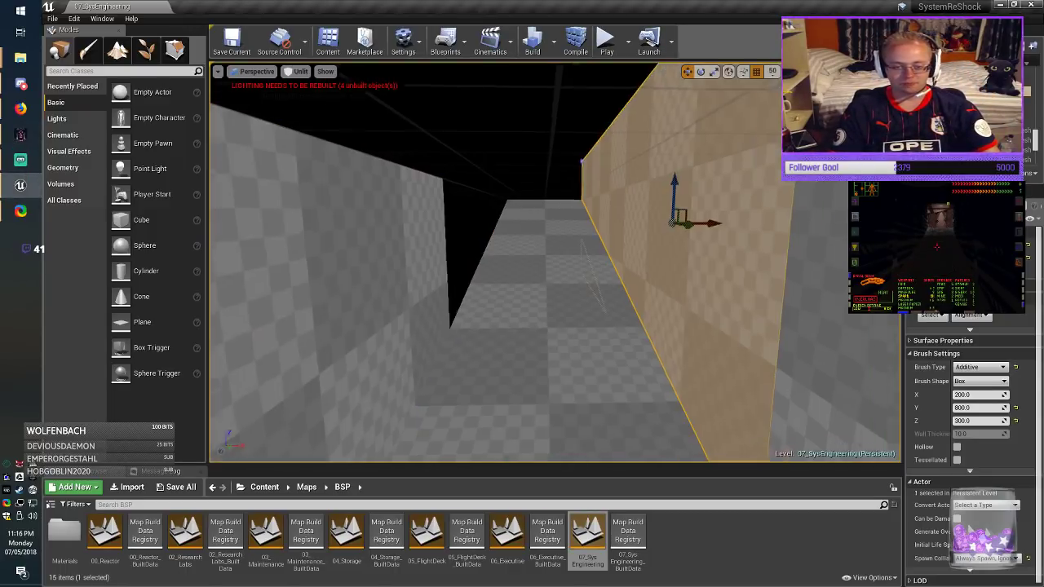
mouse_move(689, 228)
right_down()
mouse_move(783, 261)
mouse_move(571, 285)
mouse_move(636, 281)
mouse_move(695, 245)
right_up()
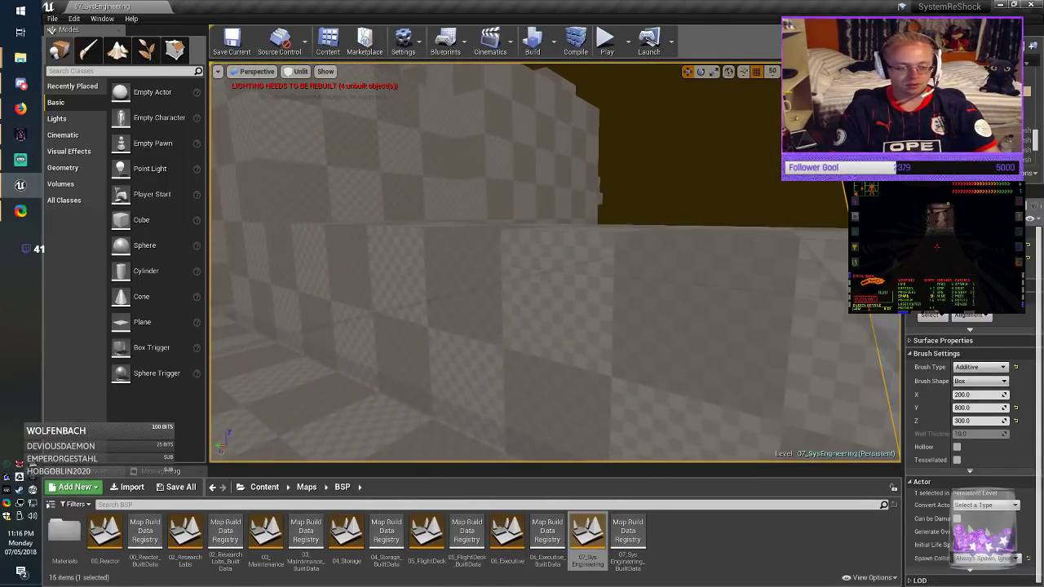
click(653, 286)
right_drag(653, 286, 693, 326)
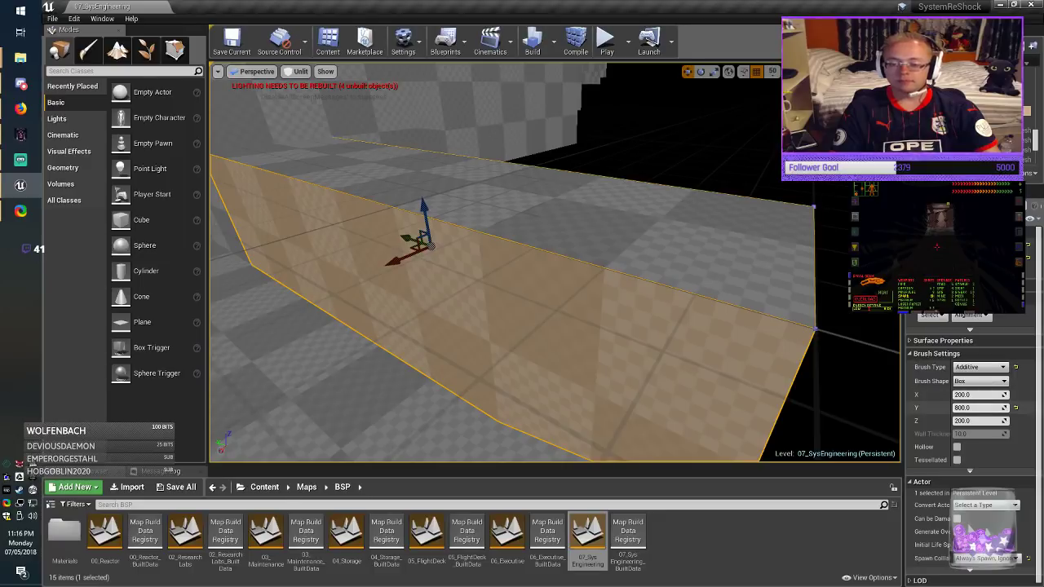
click(967, 408)
text(600)
key(Return)
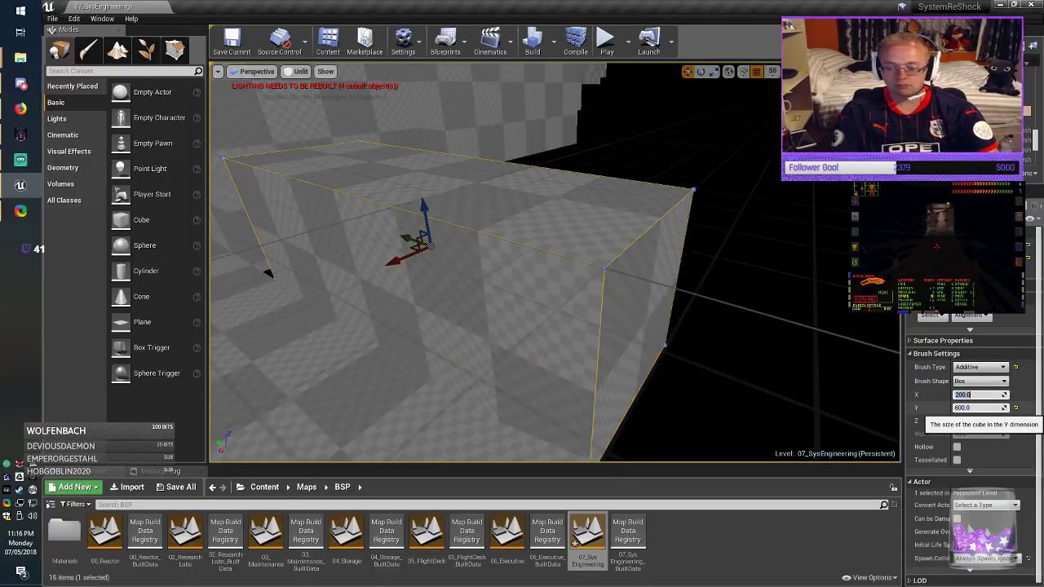
Step: Set the selected wall brush's X size to 100, move it along X and Y to close the gap beside the floor, and save the level
key(Return)
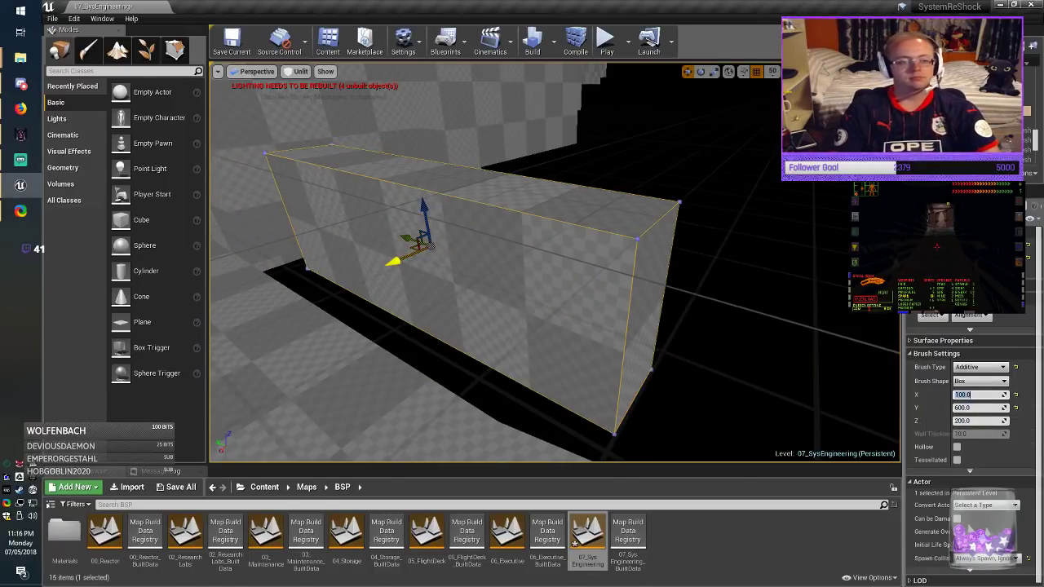
drag(390, 263, 360, 273)
mouse_move(265, 275)
right_down()
mouse_move(57, 295)
mouse_move(127, 295)
right_up()
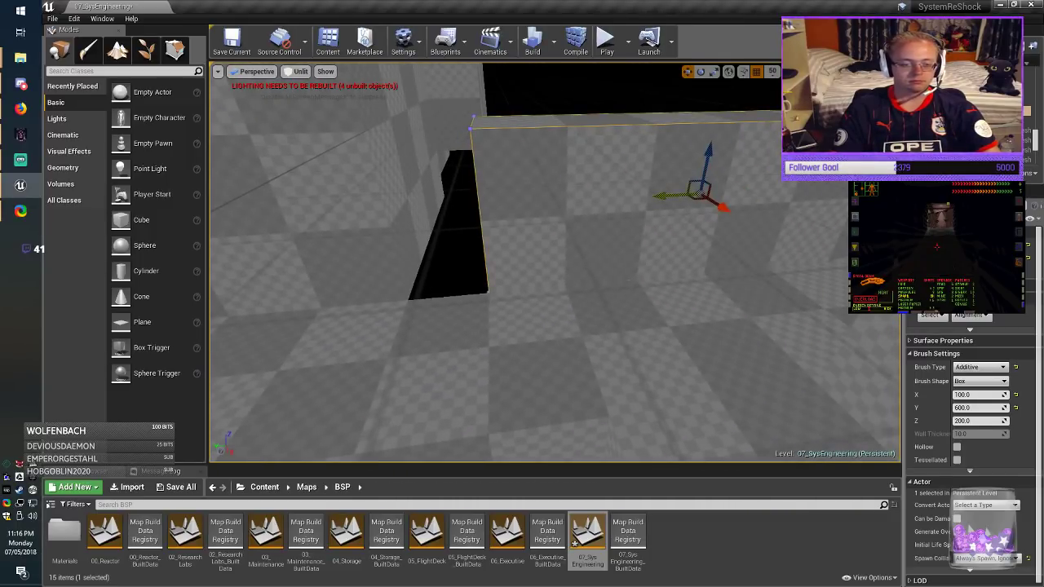
mouse_move(670, 196)
mouse_down()
mouse_move(564, 203)
mouse_move(599, 200)
mouse_up()
key(Escape)
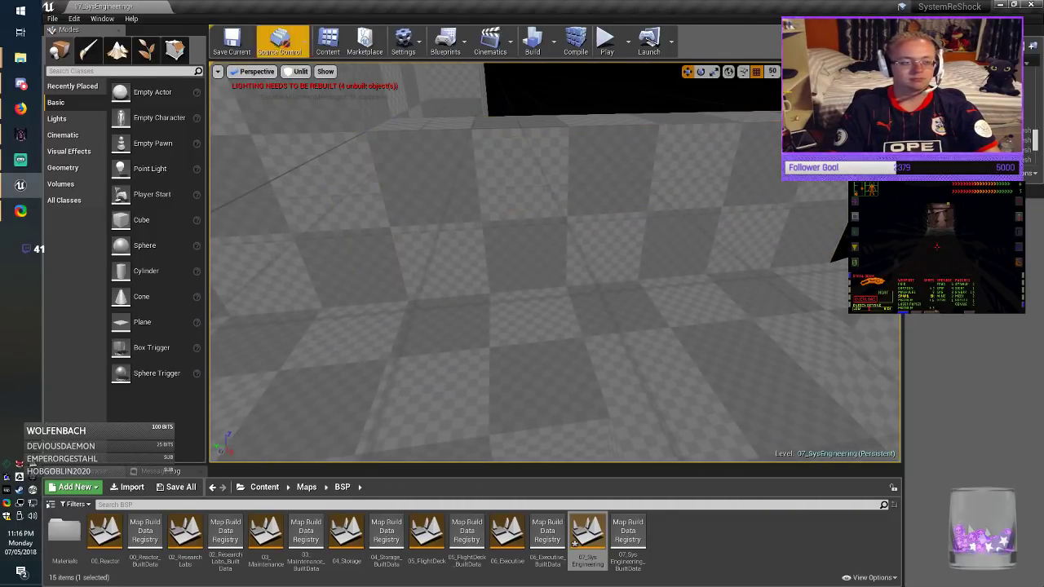
click(231, 40)
Step: Duplicate the wall brush across the corridor floor to close the gap on the opposite side, and save the level
mouse_move(392, 236)
right_down()
mouse_move(327, 191)
mouse_move(530, 222)
right_up()
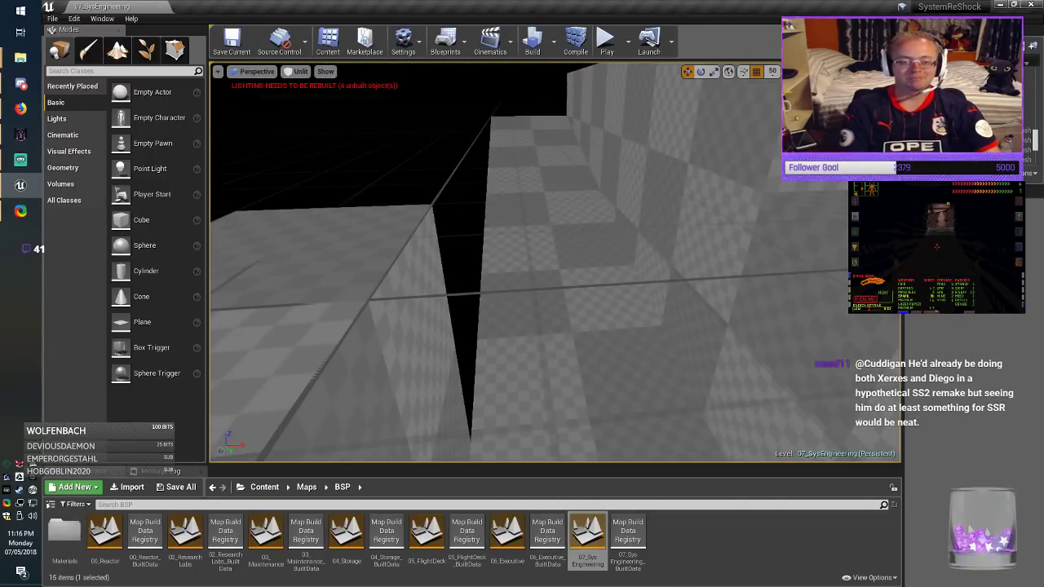
click(700, 183)
right_drag(699, 183, 730, 168)
alt+drag(664, 201, 438, 210)
key(Escape)
click(232, 42)
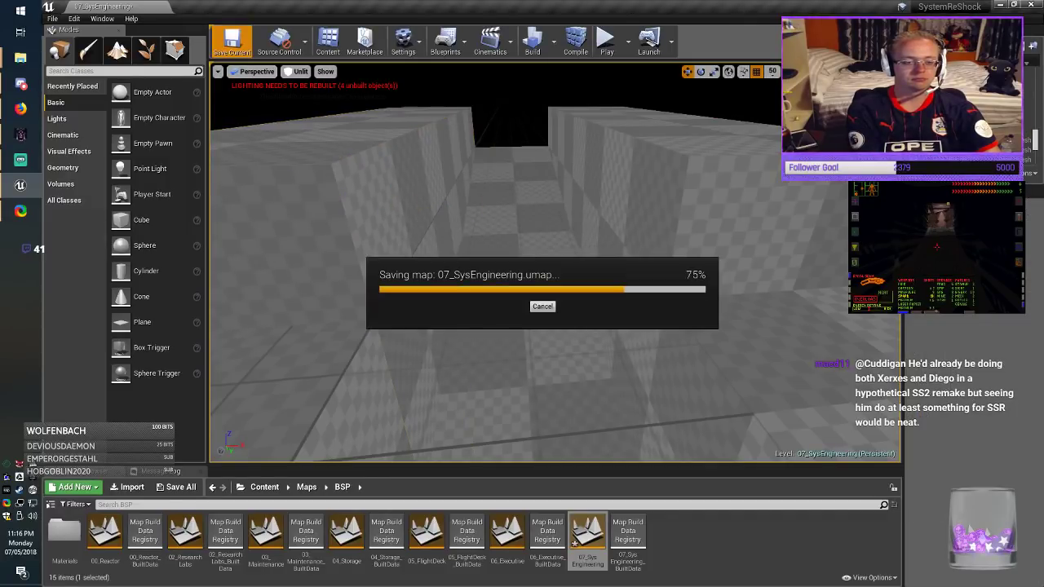
mouse_move(383, 212)
right_down()
mouse_move(389, 122)
mouse_move(498, 195)
right_up()
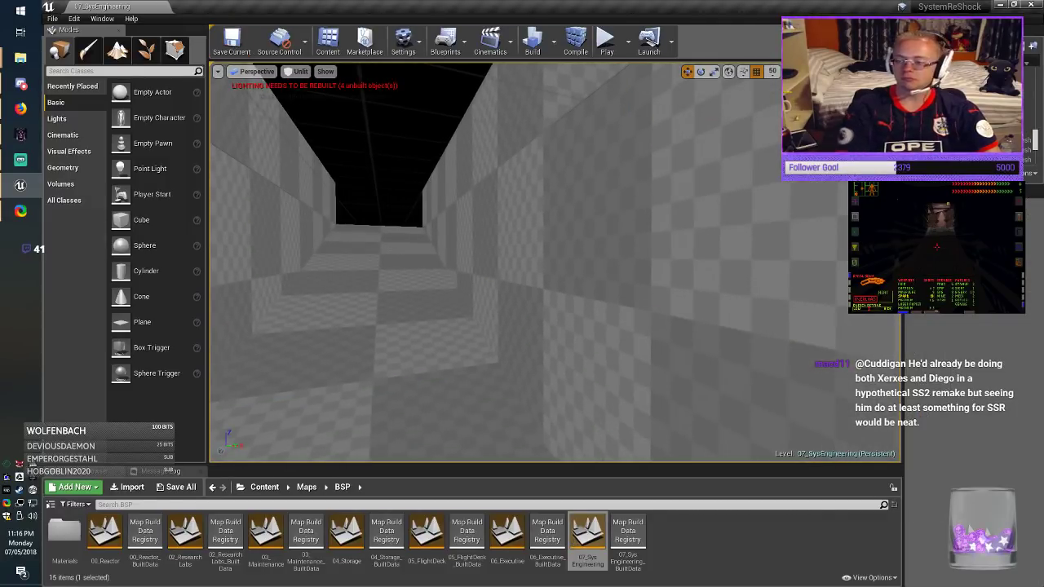
key(alt+Tab)
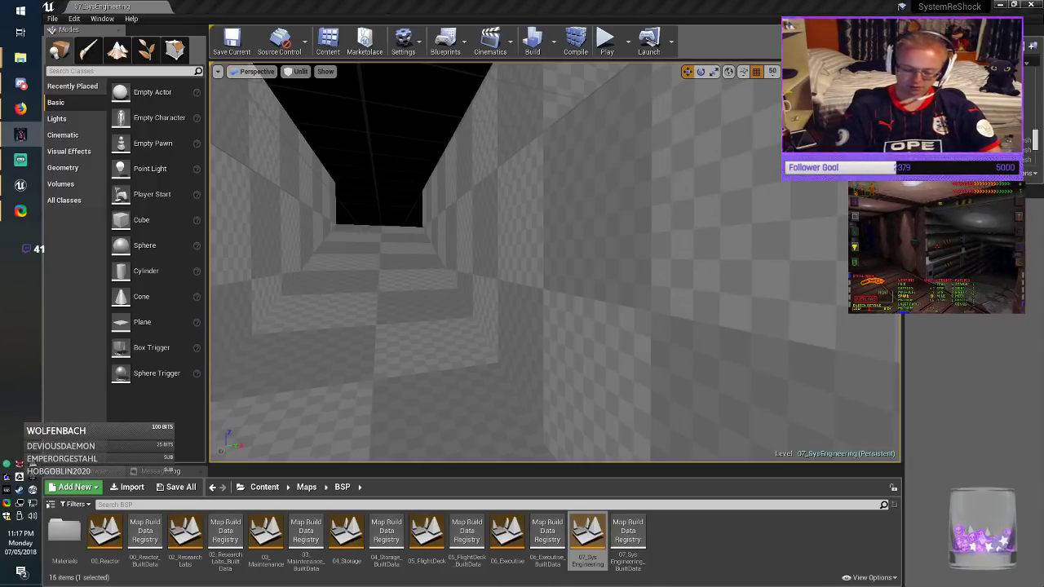
click(694, 269)
mouse_move(693, 269)
right_down()
mouse_move(685, 273)
mouse_move(759, 326)
right_up()
mouse_move(653, 318)
right_down()
mouse_move(505, 318)
mouse_move(587, 326)
mouse_move(530, 359)
mouse_move(514, 351)
mouse_move(457, 408)
mouse_move(489, 392)
right_up()
click(587, 326)
click(977, 421)
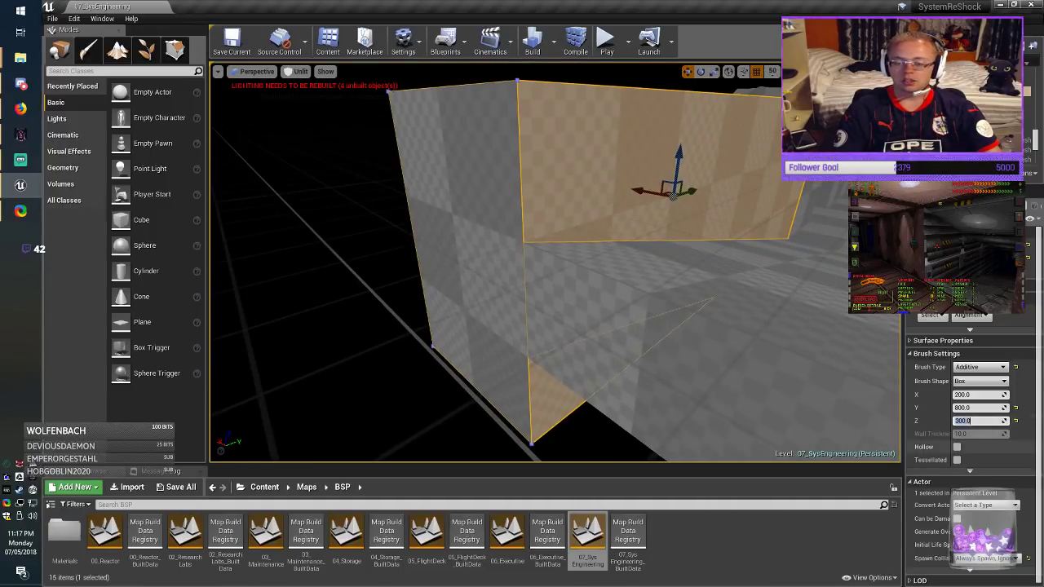
key(Left)
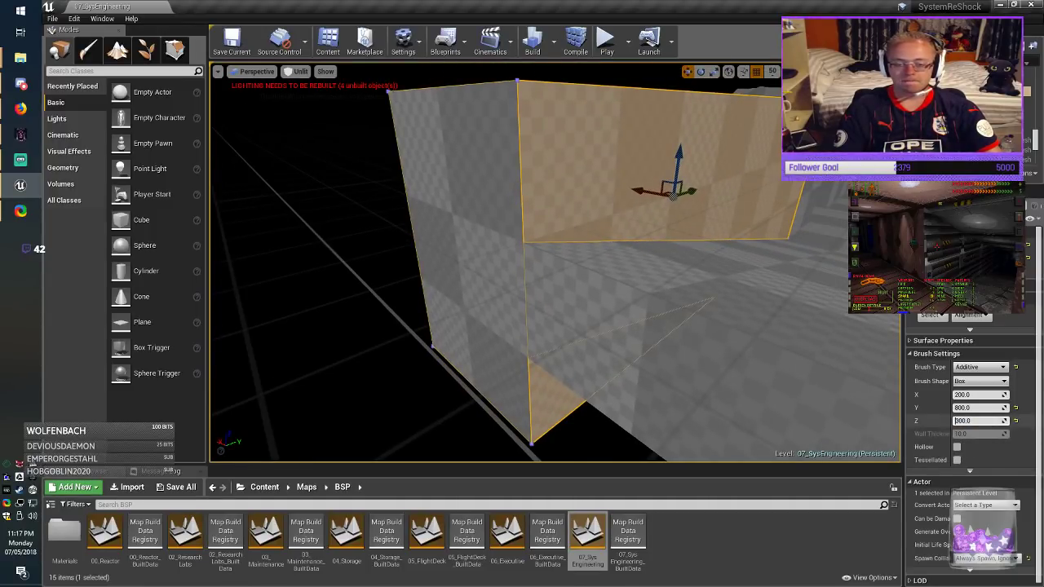
key(Escape)
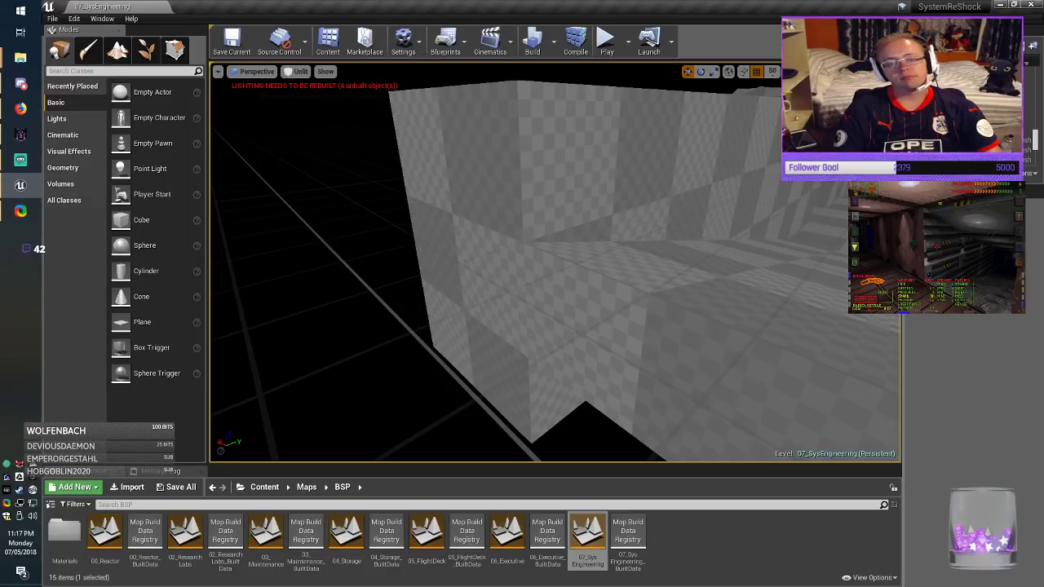
Step: Set the Z size of the wall brush at the corridor's end to 400 and move it up to align with the floor
click(475, 252)
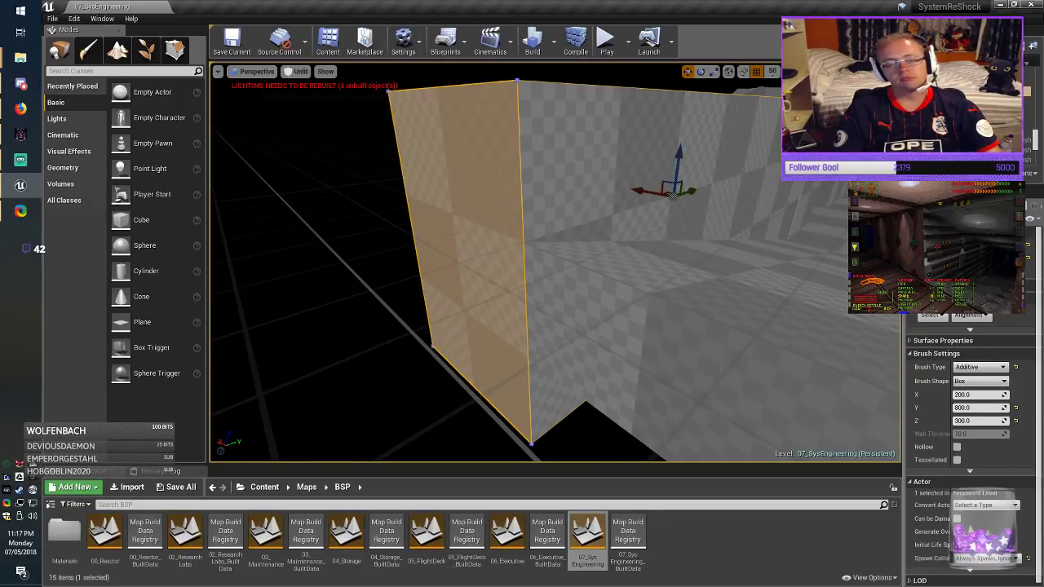
mouse_move(555, 263)
right_down()
mouse_move(583, 253)
mouse_move(572, 248)
right_up()
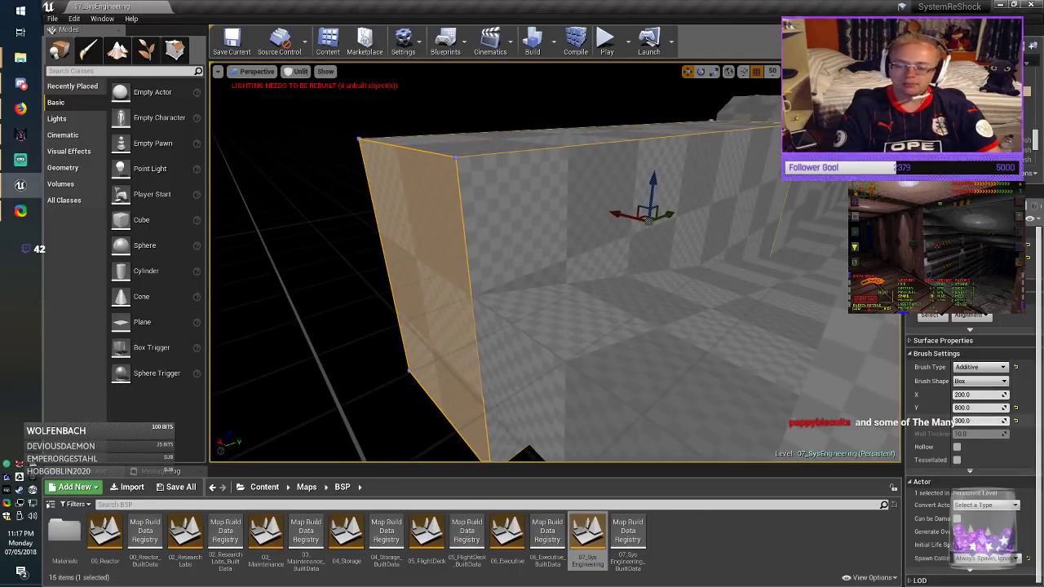
key(Return)
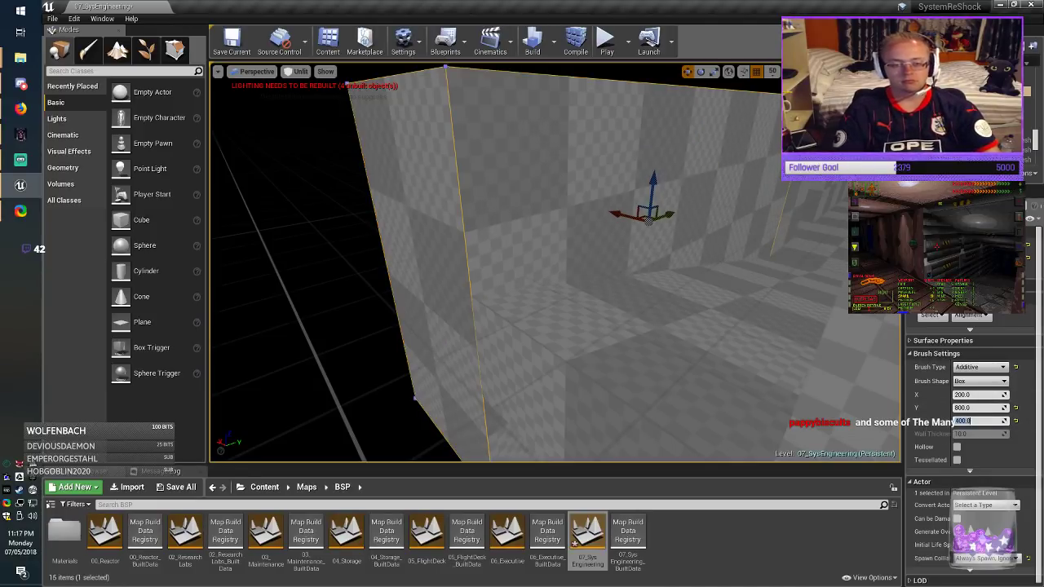
drag(654, 149, 654, 146)
Step: Set the opposite corridor wall brush's Z size to 400, move it up to match, and save the level
mouse_move(654, 146)
right_down()
mouse_move(646, 127)
mouse_move(685, 145)
right_up()
click(626, 202)
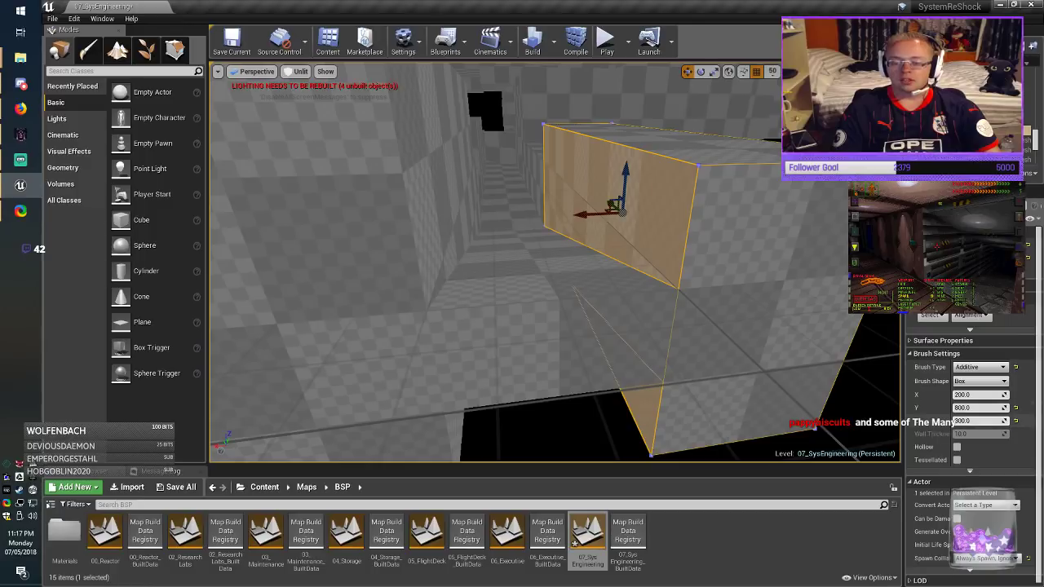
key(Return)
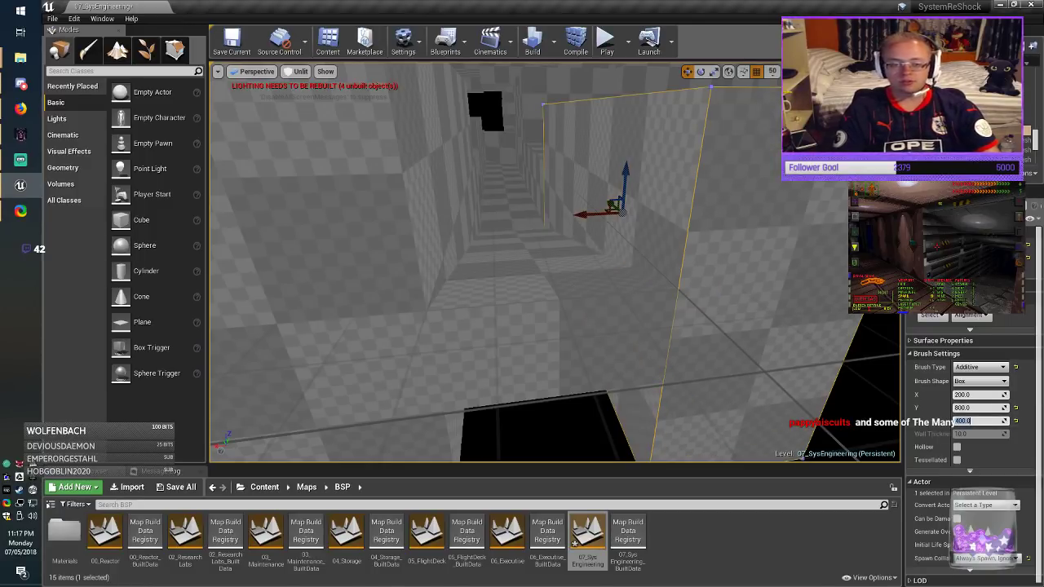
drag(630, 142, 631, 141)
key(Escape)
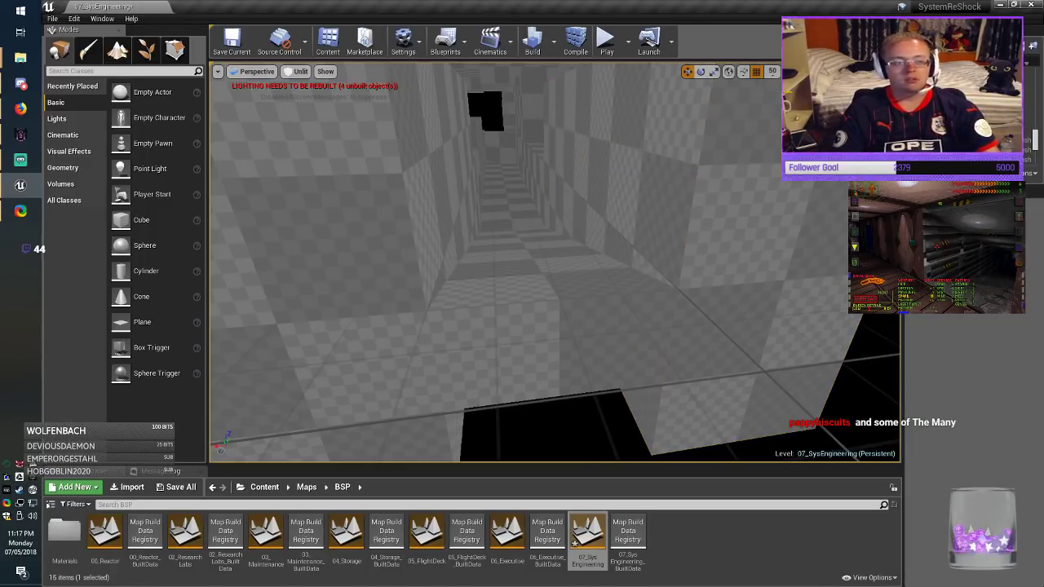
click(232, 41)
Step: Duplicate the corridor-end floor brush upward to form a ceiling between the raised walls, and save the level
key(alt+Tab)
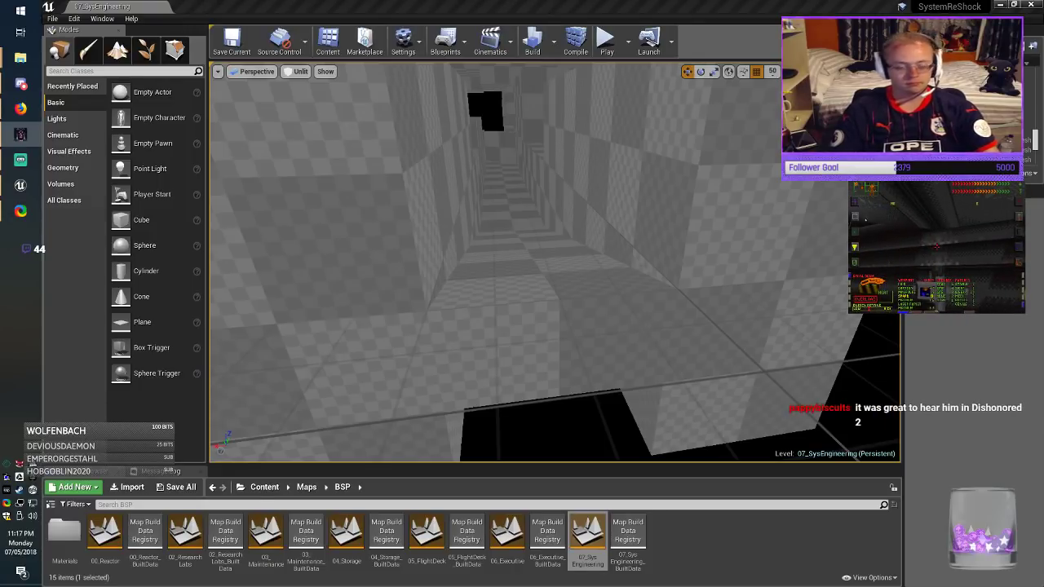
click(545, 275)
mouse_move(544, 275)
right_down()
mouse_move(644, 204)
mouse_move(624, 237)
mouse_move(632, 253)
mouse_move(604, 245)
right_up()
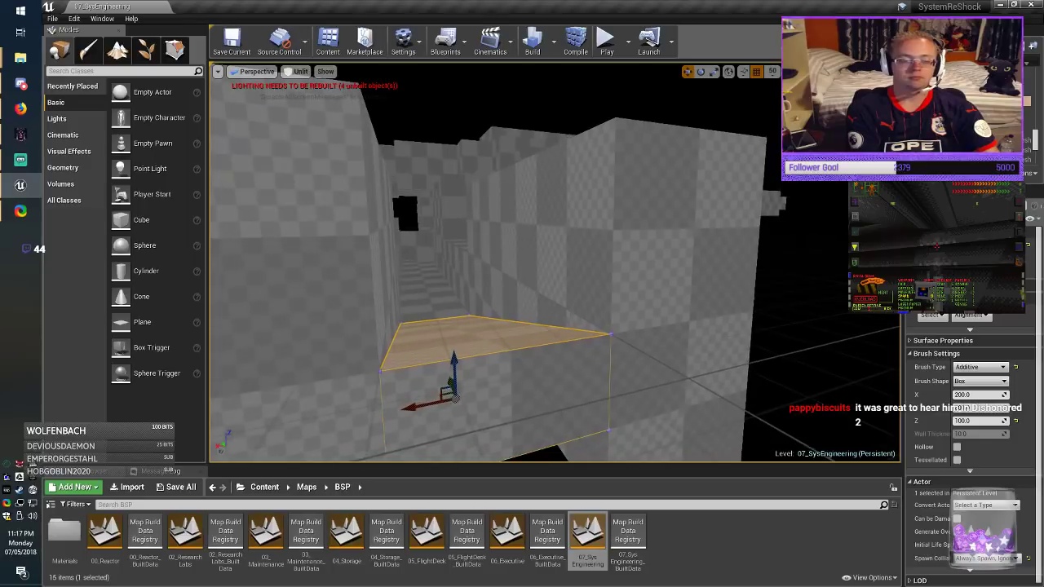
alt+drag(454, 342, 446, 188)
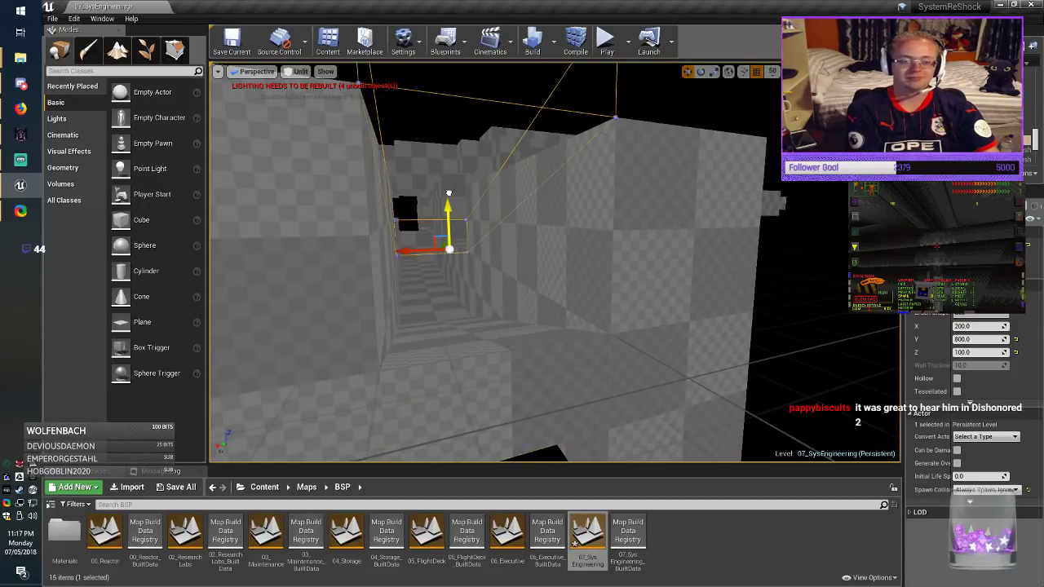
mouse_move(449, 196)
right_down()
mouse_move(454, 168)
mouse_move(454, 191)
mouse_move(414, 208)
mouse_move(424, 212)
mouse_move(440, 186)
right_up()
key(s)
click(232, 41)
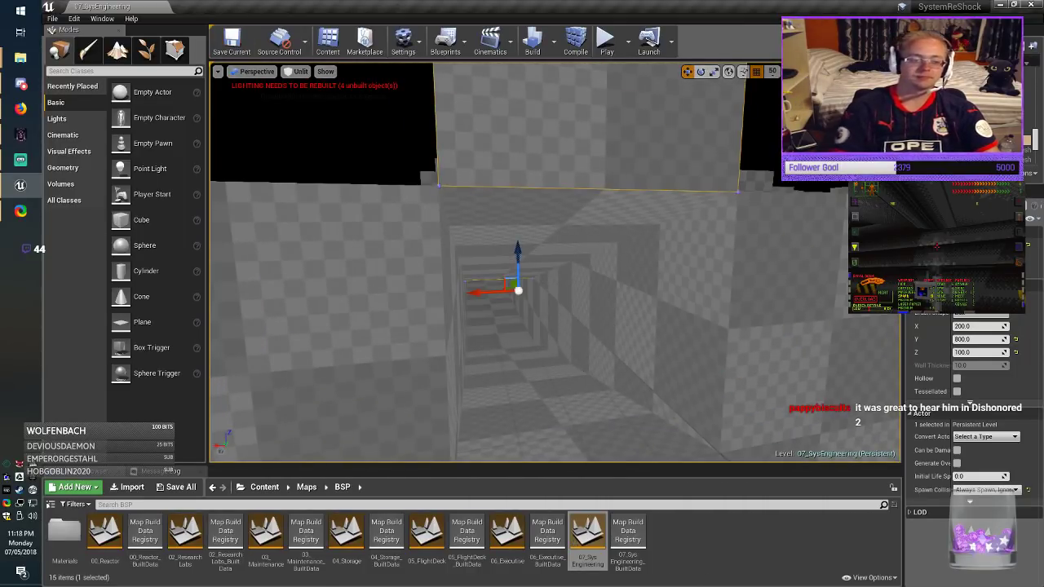
click(326, 135)
right_drag(326, 135, 351, 147)
right_drag(444, 200, 444, 200)
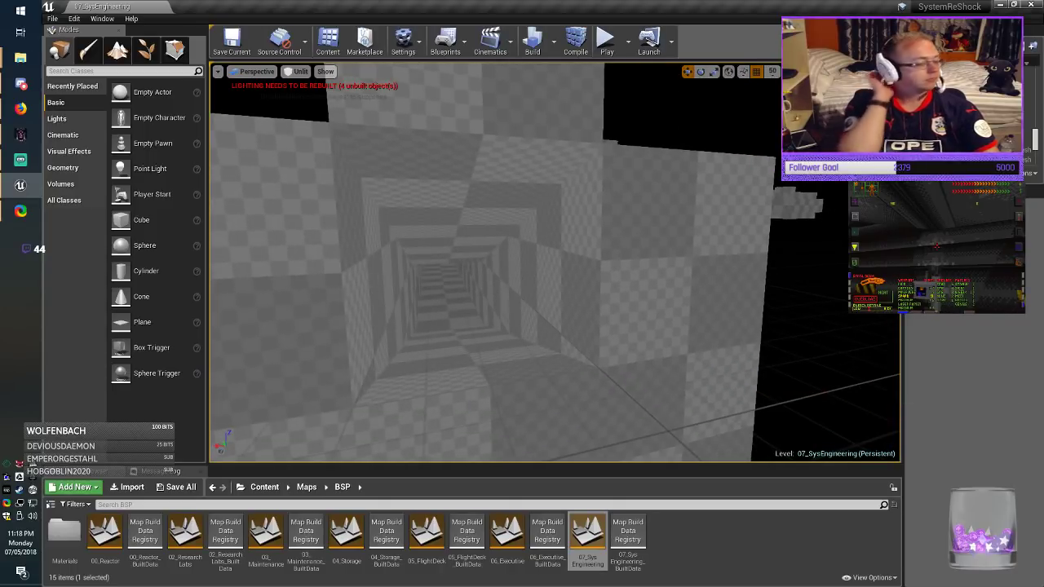
Step: Check the reference game and duplicate the last corridor floor brush outward beyond the corridor's open end
key(alt+Tab)
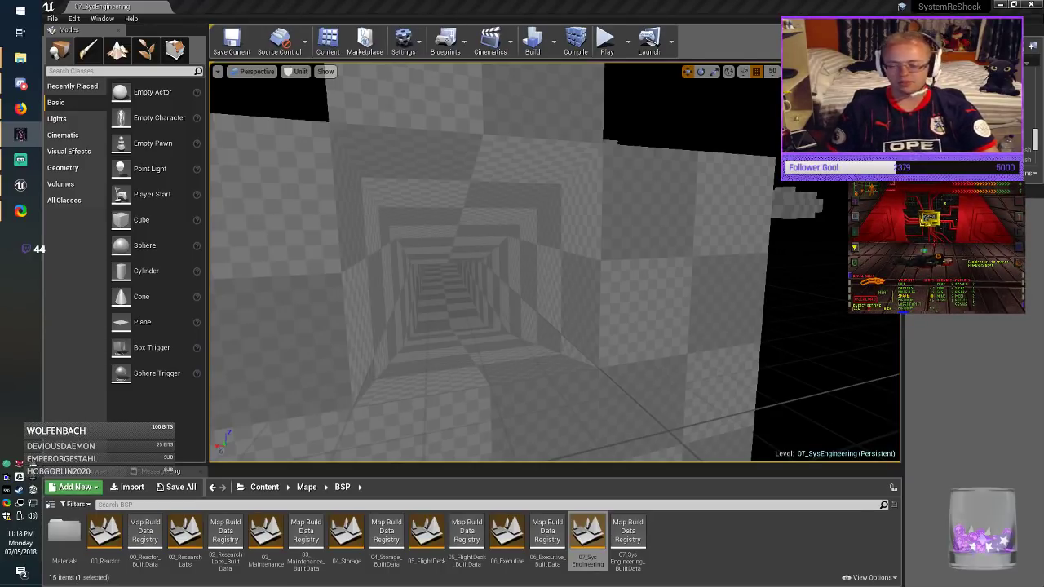
right_drag(555, 262, 632, 314)
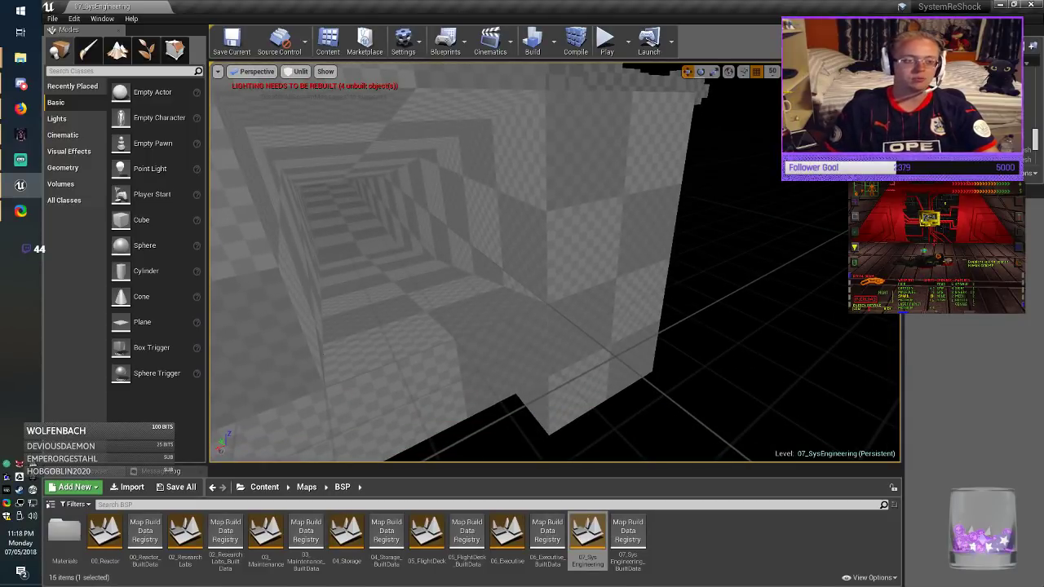
click(432, 306)
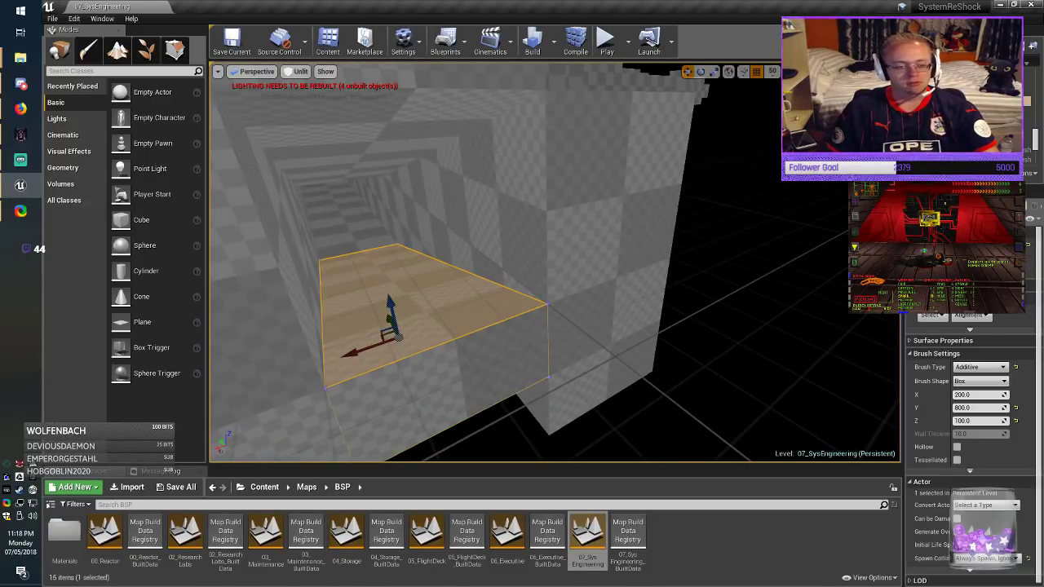
right_drag(433, 307, 465, 323)
key(alt+Tab)
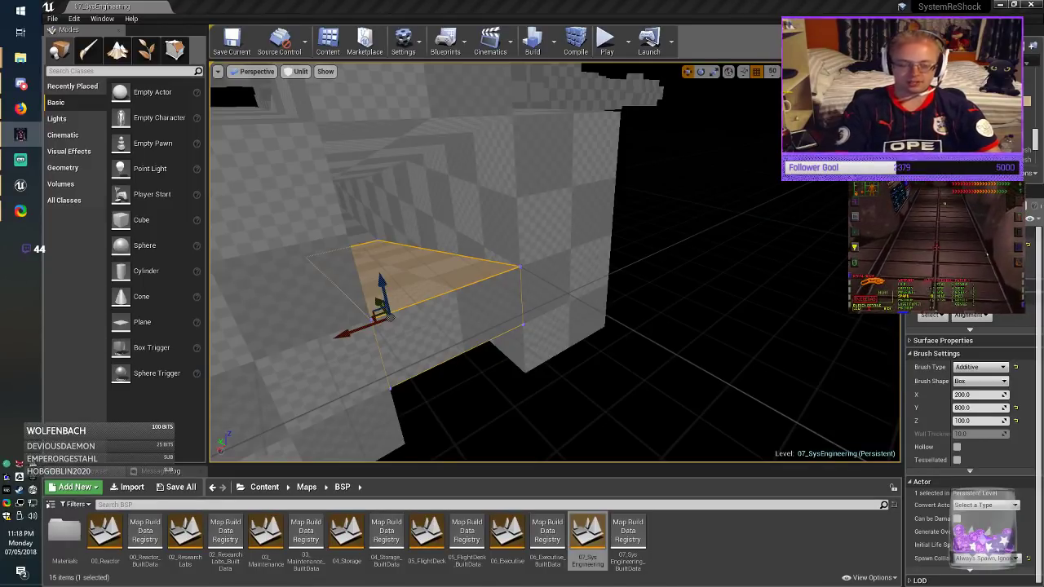
key(alt+Tab)
right_drag(555, 262, 645, 306)
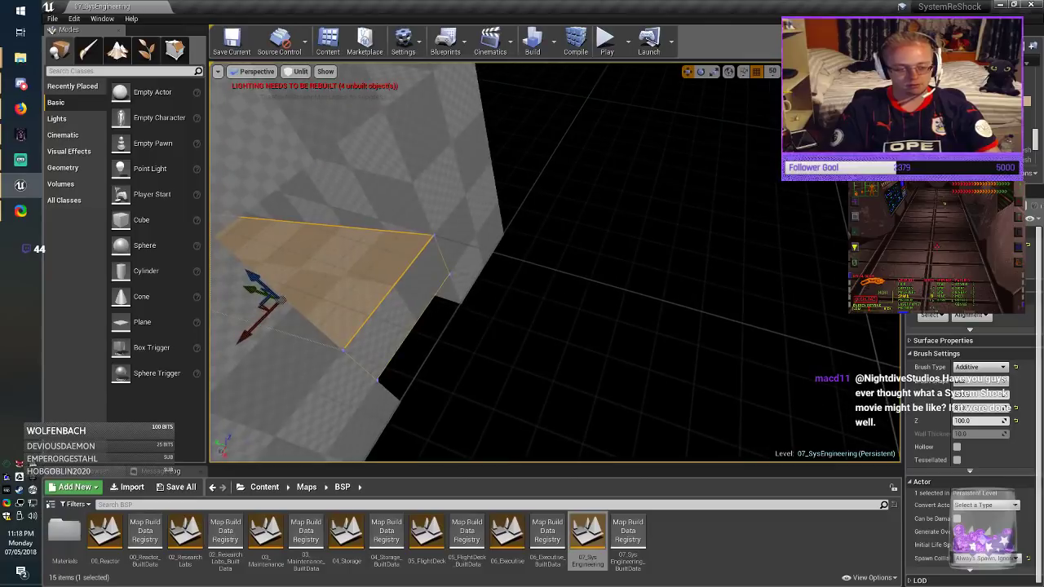
mouse_move(248, 288)
alt+mouse_down()
mouse_move(452, 361)
mouse_move(430, 356)
alt+mouse_up()
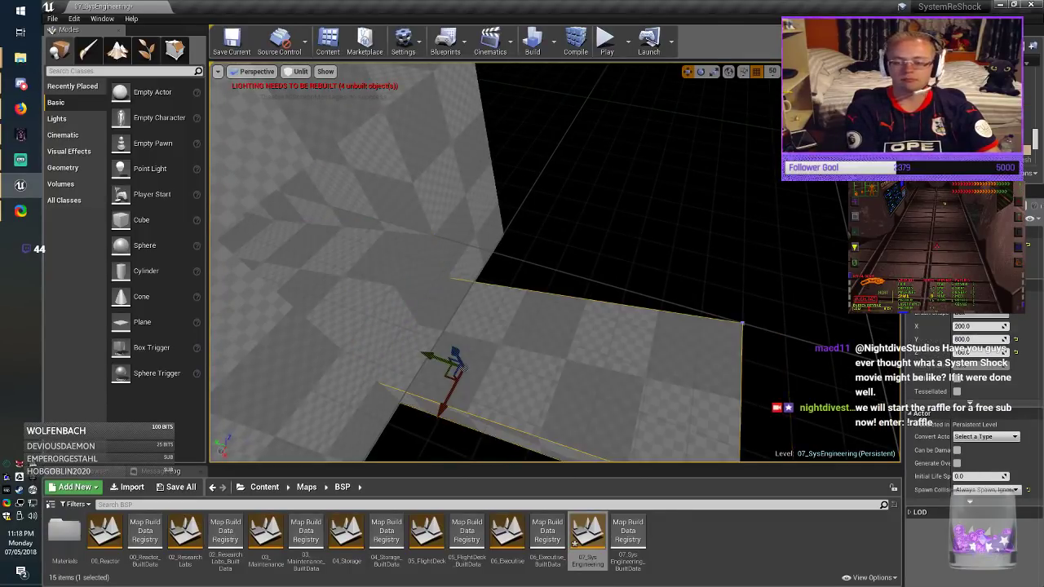
Step: Resize the duplicated floor brush to 400 in both Y and X
text(4)
key(Return)
key(shift+Tab)
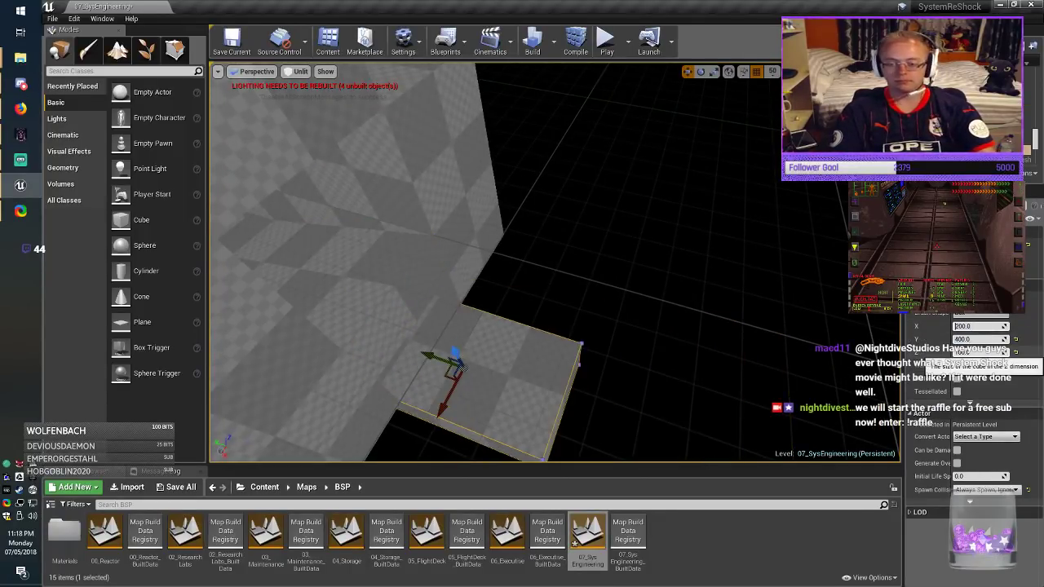
text(400)
key(Return)
Step: Move the 400 by 400 floor brush into line with the corridor's end, and save the level
mouse_move(455, 353)
mouse_down()
mouse_move(461, 289)
mouse_move(491, 317)
mouse_up()
right_drag(492, 317, 342, 314)
drag(485, 336, 566, 329)
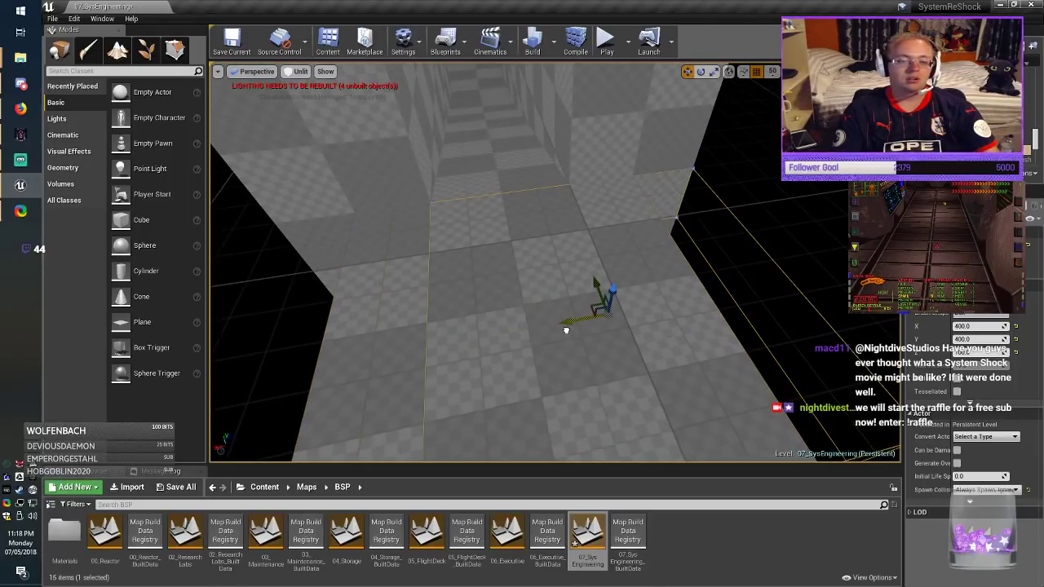
key(Escape)
key(ctrl+s)
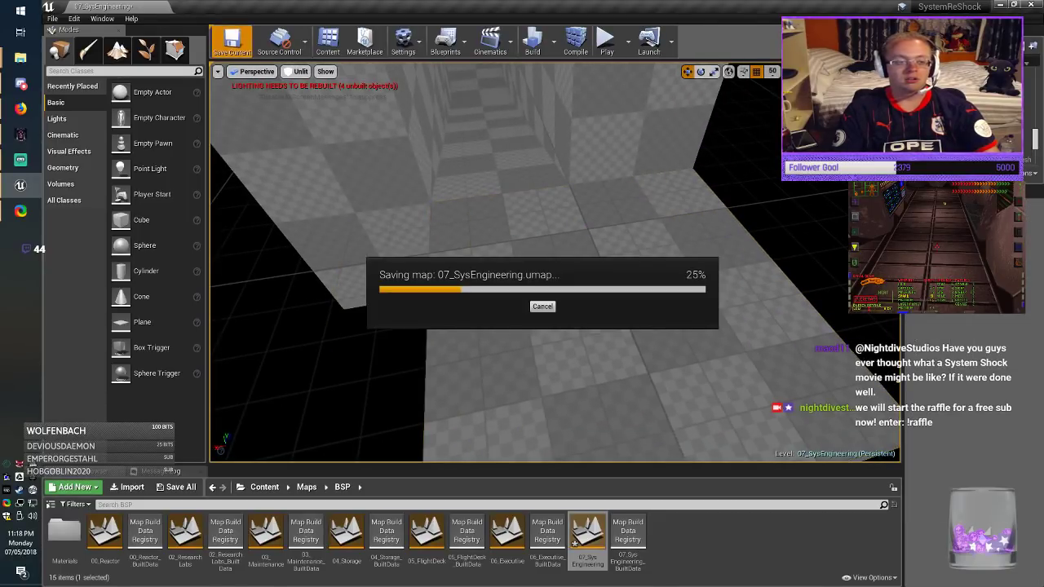
Step: Check the reference game and duplicate the 200-unit diagonal corner wall brush over toward the 400 by 400 floor
right_drag(563, 327, 534, 336)
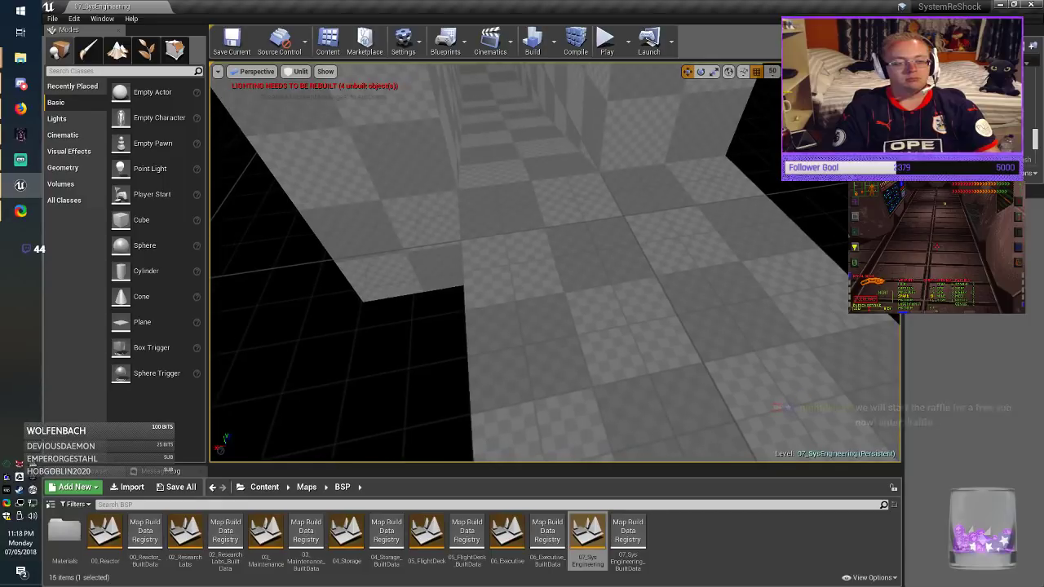
key(alt+Tab)
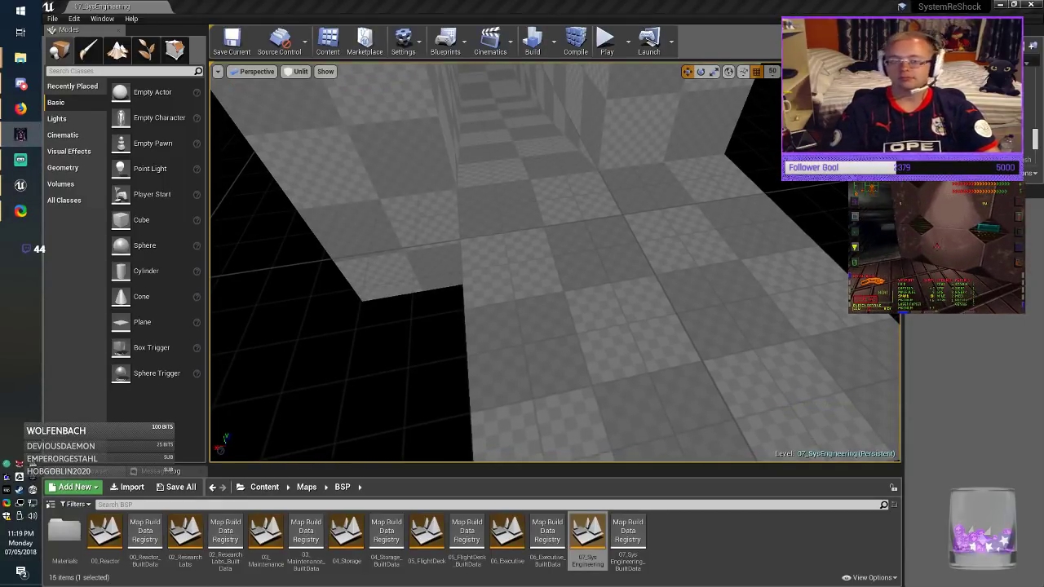
key(alt+Tab)
mouse_move(554, 293)
right_down()
mouse_move(563, 204)
mouse_move(534, 225)
mouse_move(583, 214)
mouse_move(620, 326)
mouse_move(693, 363)
right_up()
key(w)
click(540, 204)
key(s)
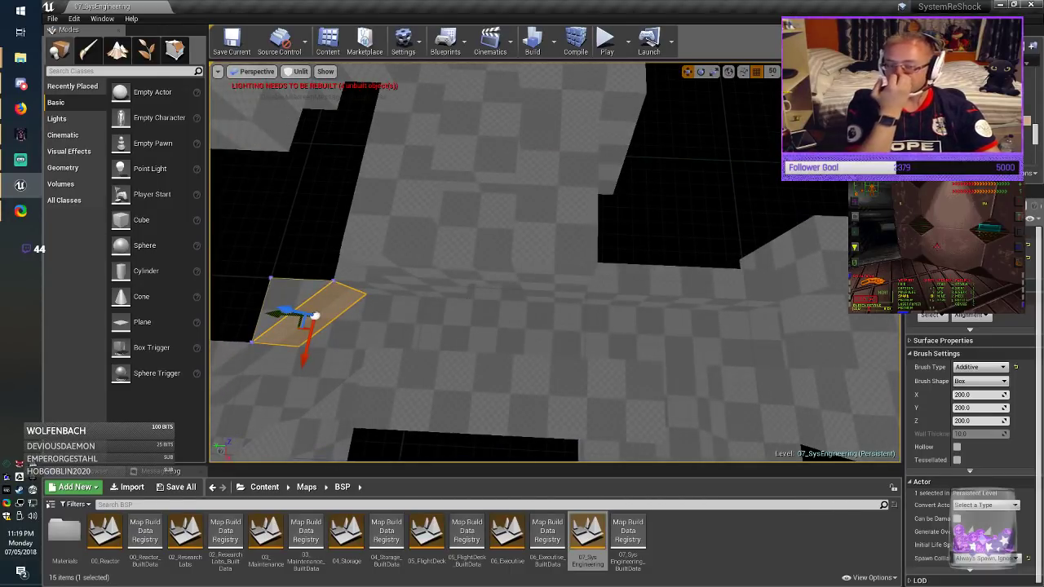
mouse_move(555, 261)
right_down()
mouse_move(571, 260)
mouse_move(546, 264)
mouse_move(554, 318)
mouse_move(653, 323)
mouse_move(456, 236)
right_up()
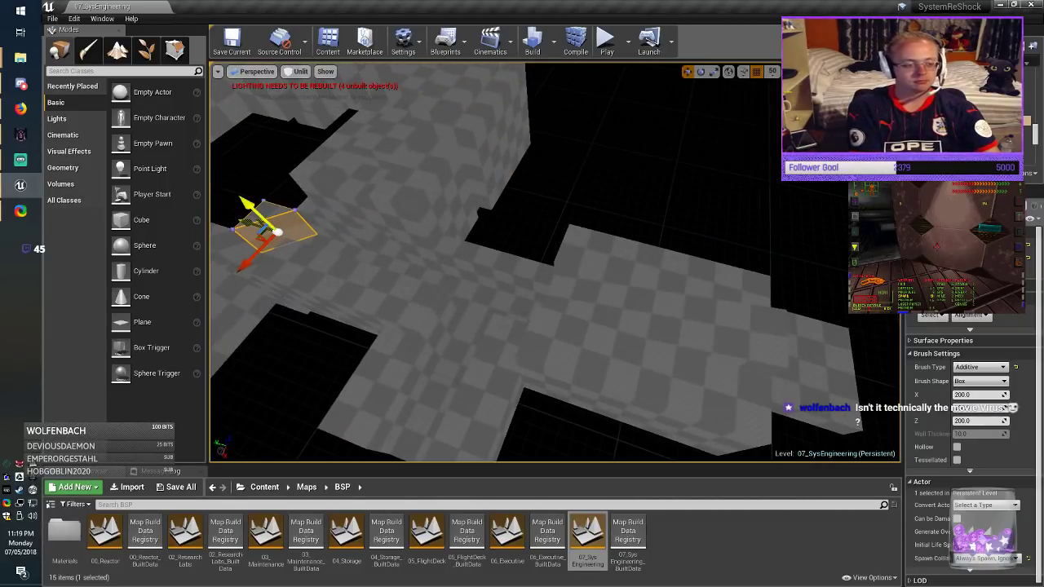
mouse_move(554, 261)
right_down()
mouse_move(457, 310)
mouse_move(514, 253)
mouse_move(493, 255)
right_up()
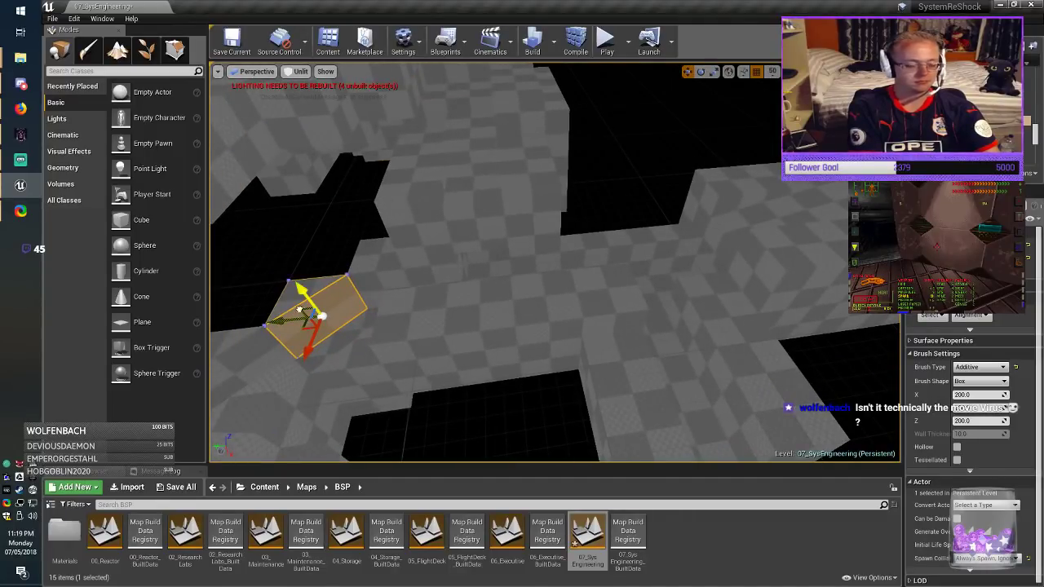
alt+drag(300, 310, 781, 133)
Step: Move the duplicated diagonal wall brush into the corner where the 400 by 400 floor meets the corridor, and save the level
mouse_move(555, 261)
right_down()
mouse_move(611, 249)
mouse_move(616, 220)
mouse_move(665, 237)
mouse_move(653, 241)
right_up()
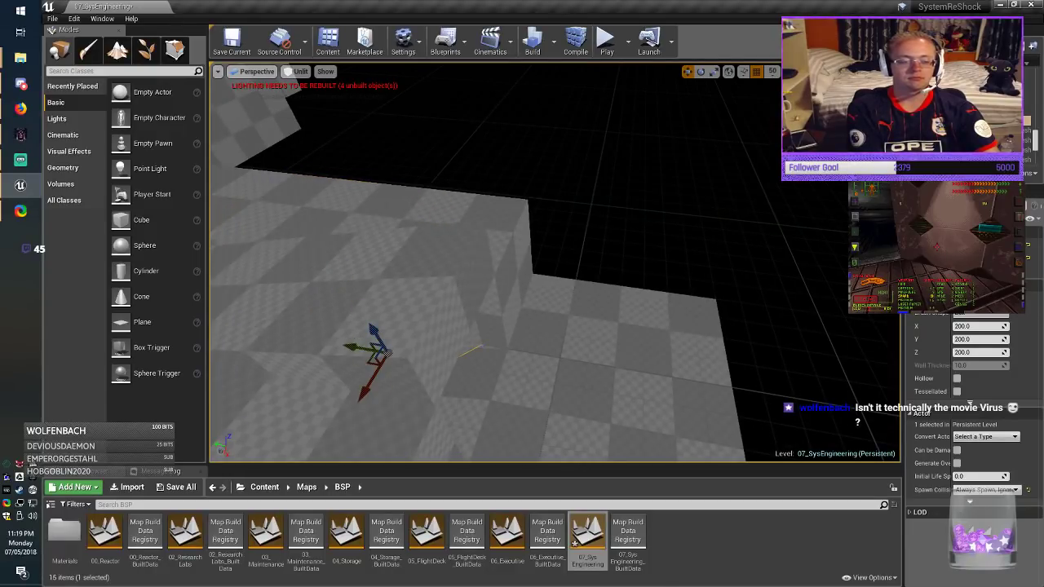
drag(519, 376, 480, 372)
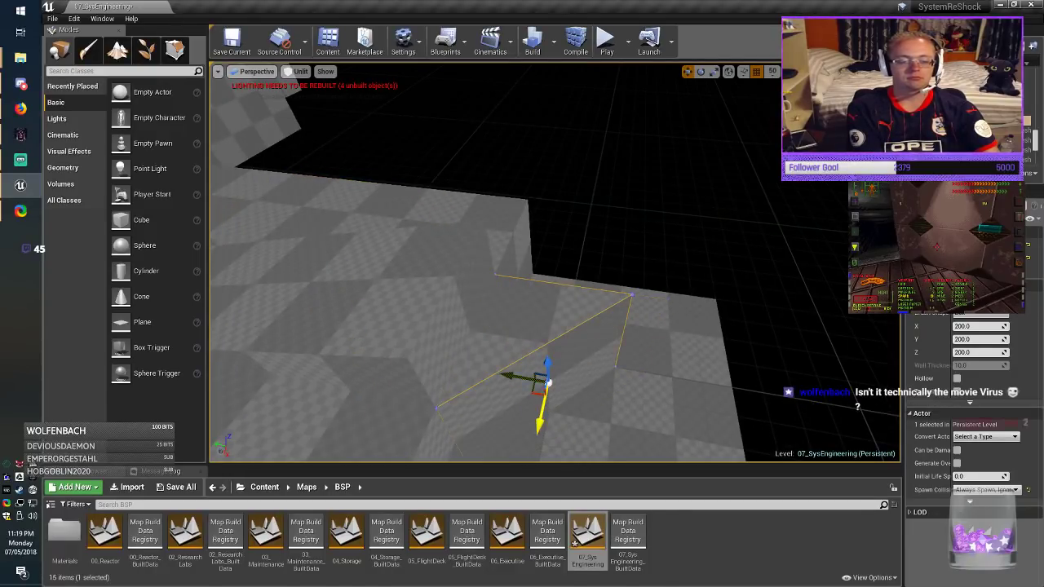
key(Escape)
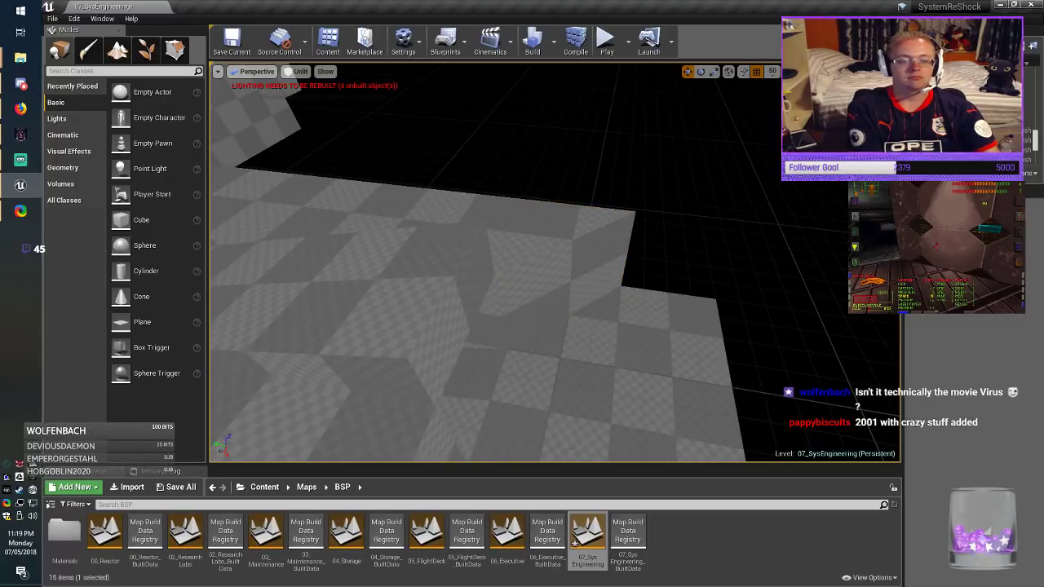
mouse_move(564, 313)
right_down()
mouse_move(632, 342)
mouse_move(571, 282)
mouse_move(611, 295)
right_up()
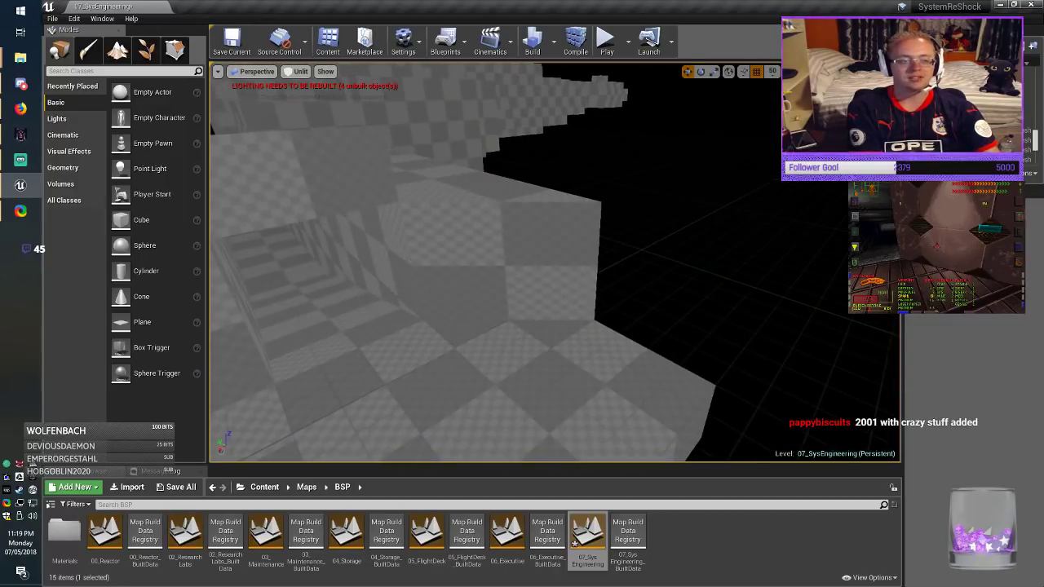
click(231, 41)
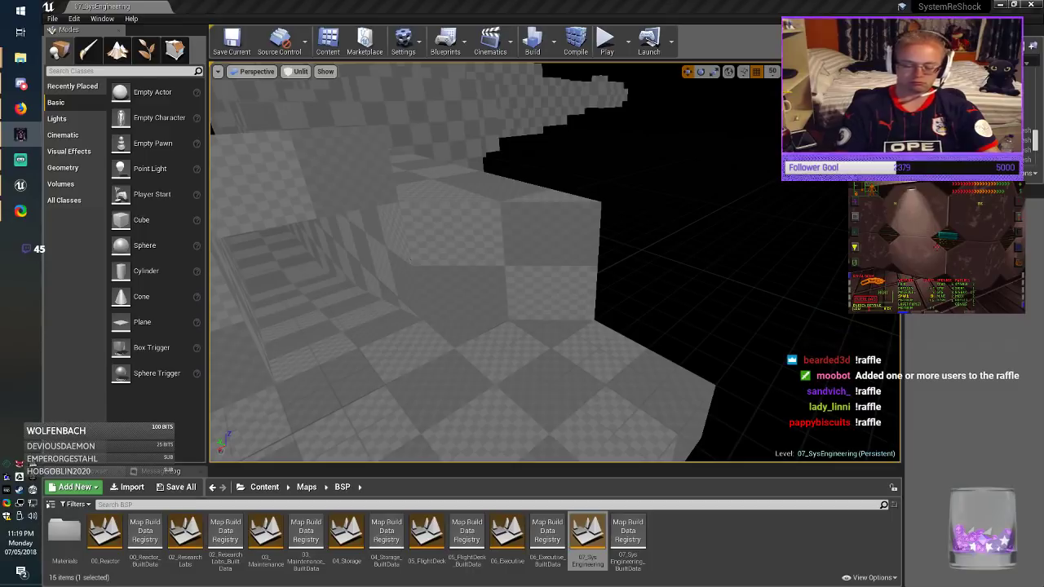
Step: Duplicate the diagonal corner wall brush outward past the 400 by 400 floor's open side
click(503, 262)
right_drag(502, 263, 636, 310)
alt+drag(443, 288, 745, 282)
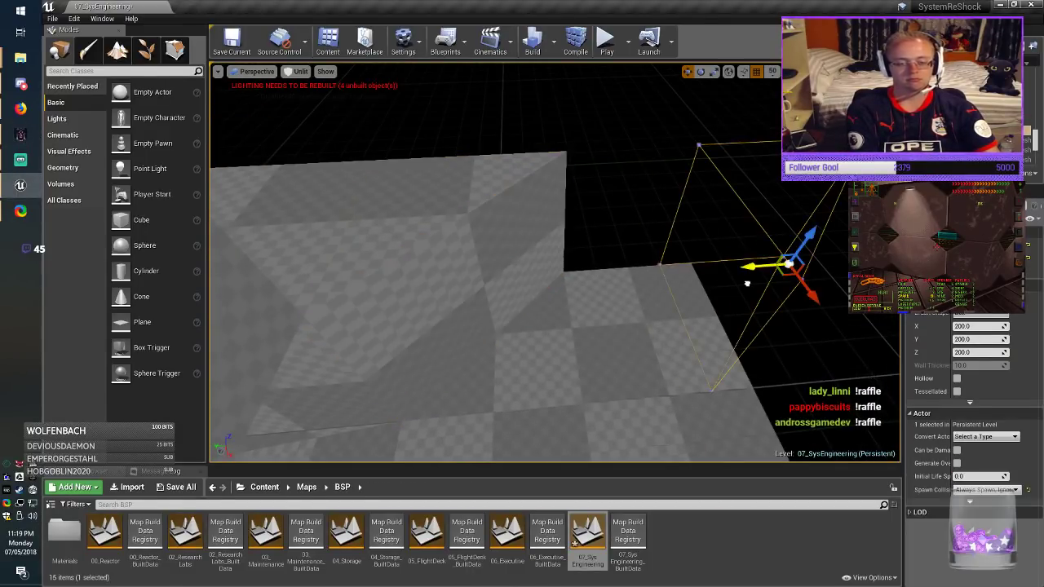
right_drag(745, 283, 856, 298)
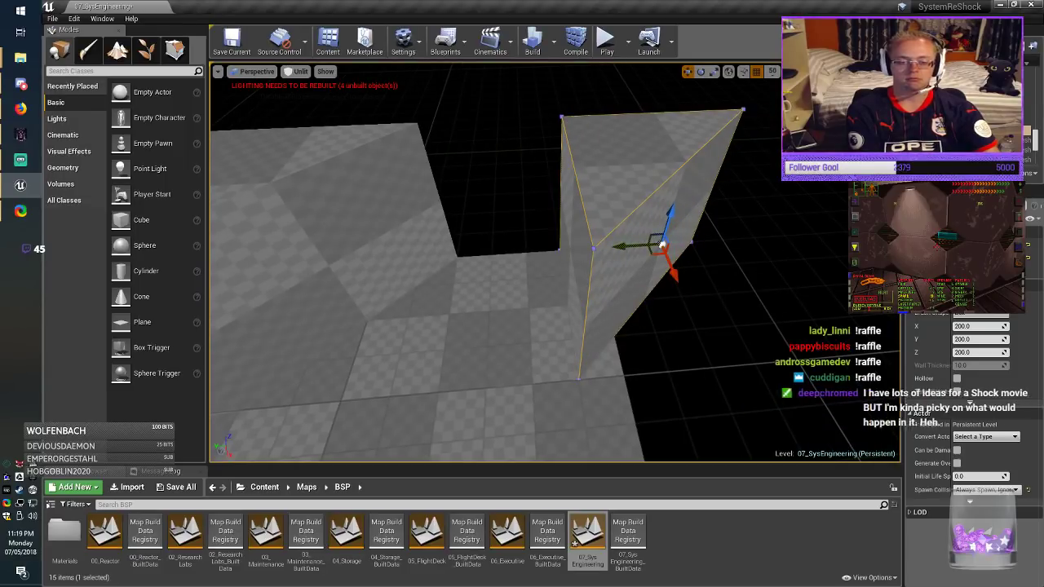
right_drag(746, 283, 802, 283)
right_drag(585, 242, 585, 242)
Step: Rotate the duplicated diagonal wall brush about its vertical axis to face back toward the floor, and save the level
key(e)
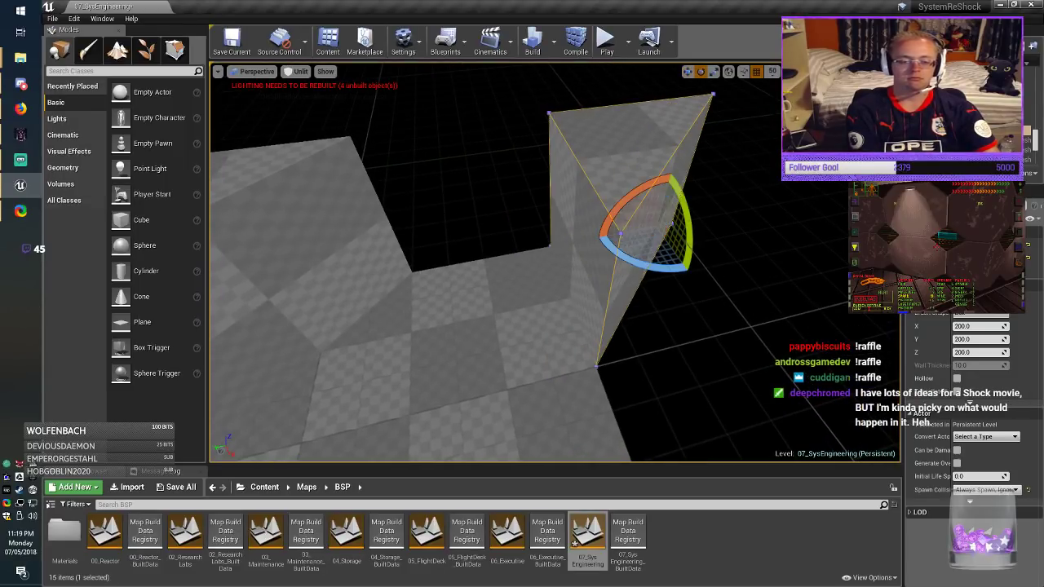
drag(646, 266, 630, 192)
click(232, 41)
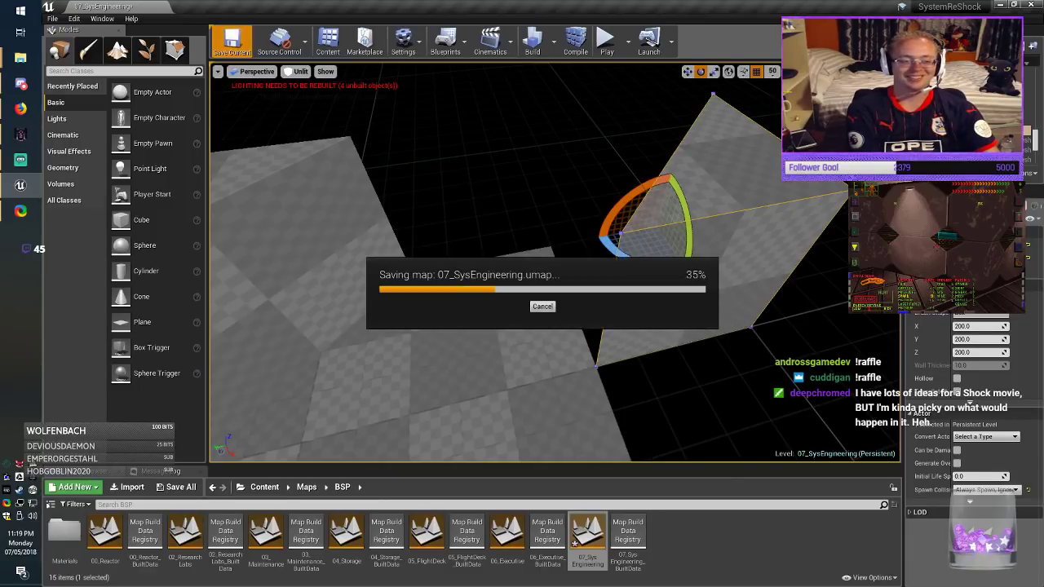
Step: Check the reference game, move the rotated diagonal wall brush onto the floor's opposite corner, and save the level
key(w)
right_drag(650, 222, 710, 242)
key(alt+Tab)
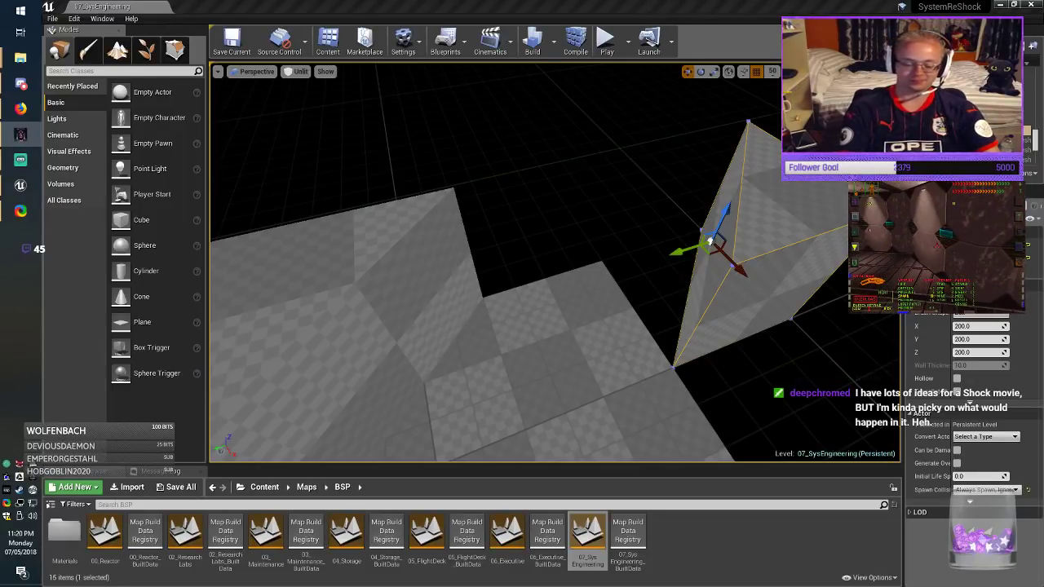
key(alt+Tab)
right_drag(554, 263, 705, 335)
mouse_move(450, 214)
mouse_down()
mouse_move(456, 233)
mouse_move(548, 240)
mouse_move(590, 292)
mouse_up()
key(ctrl+s)
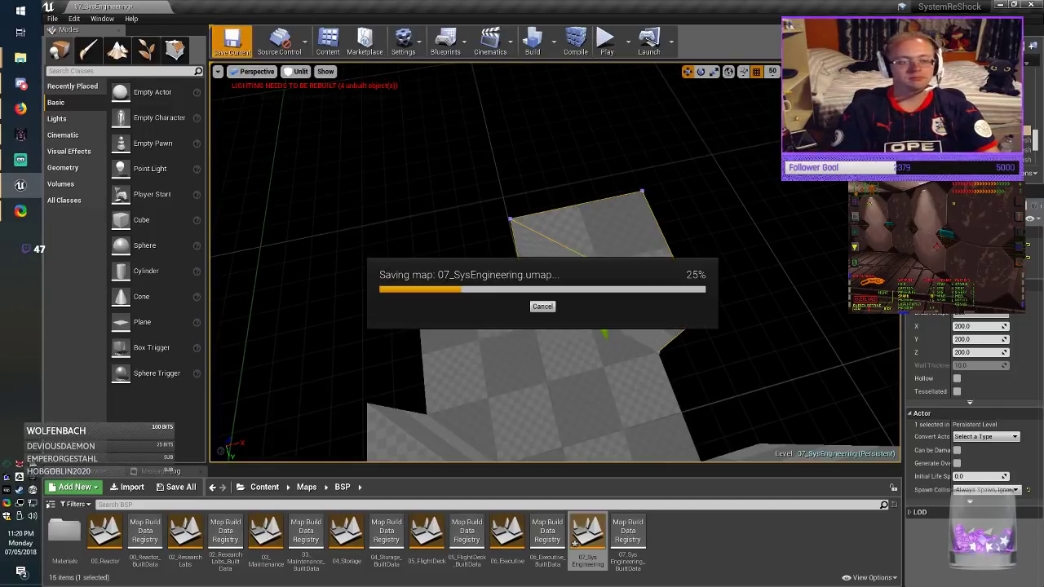
Step: Check the reference game and duplicate the 400 by 400 floor brush upward
key(alt+Tab)
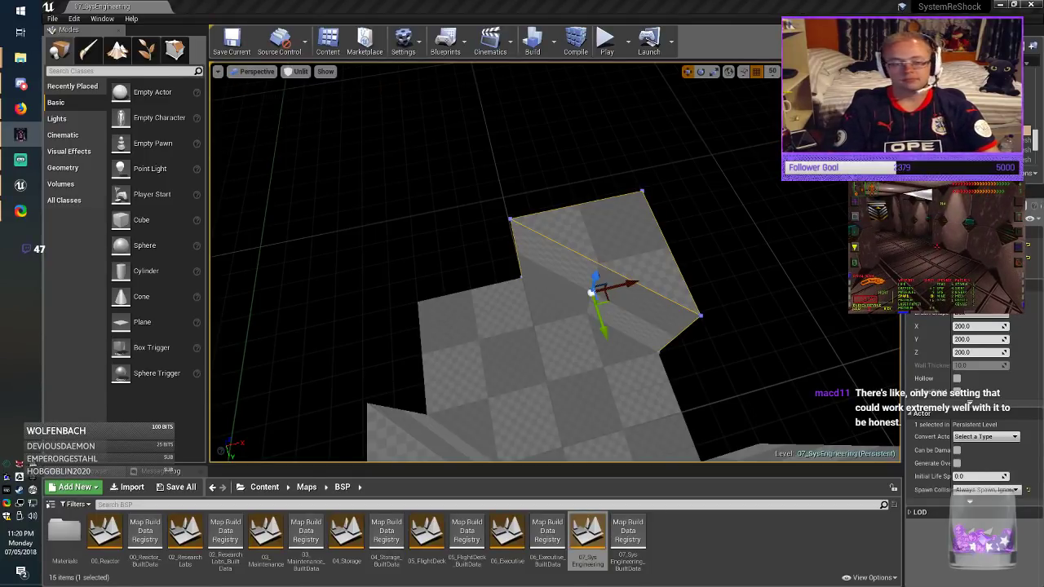
key(alt+Tab)
click(541, 309)
right_drag(541, 309, 489, 311)
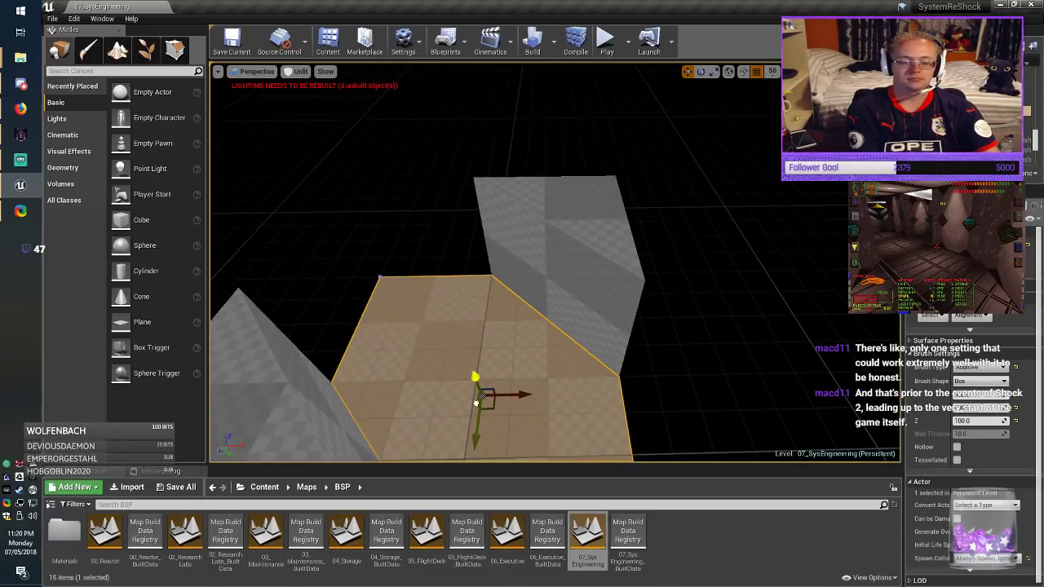
alt+drag(475, 402, 474, 261)
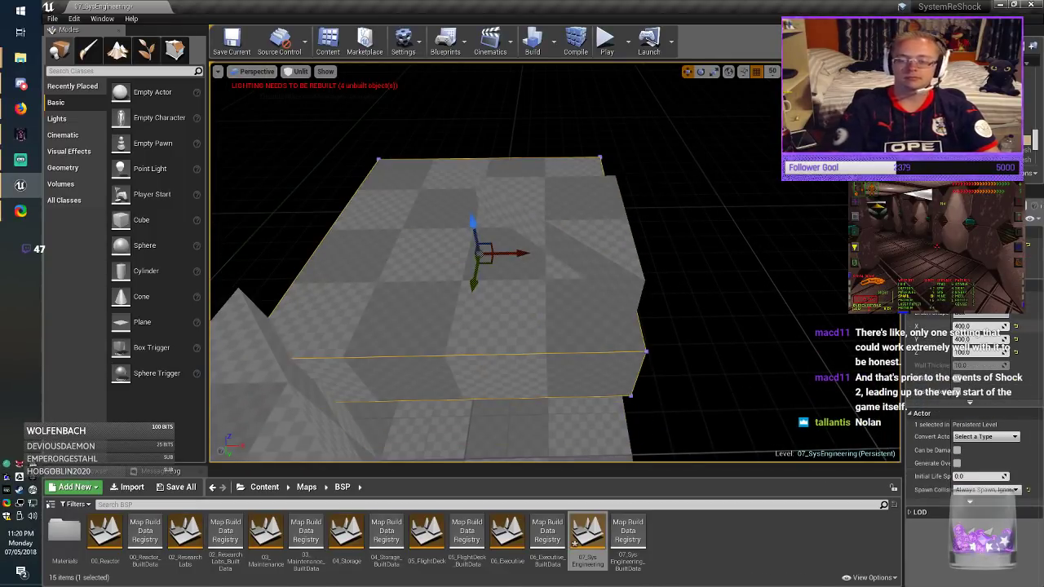
Step: Resize the raised duplicate brush to a 200-unit cube in X, Y and Z
text(2)
key(shift+Tab)
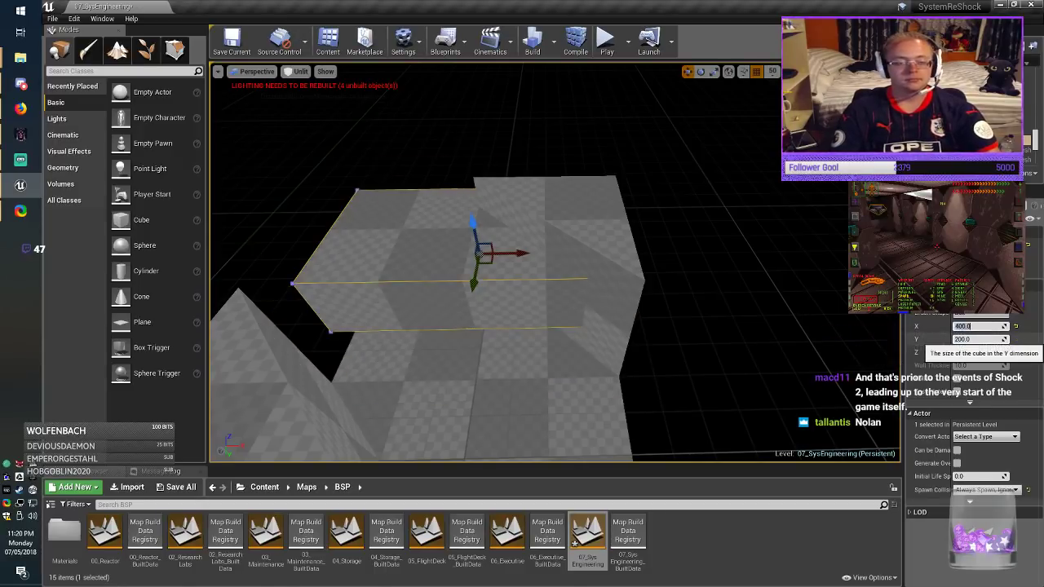
key(Return)
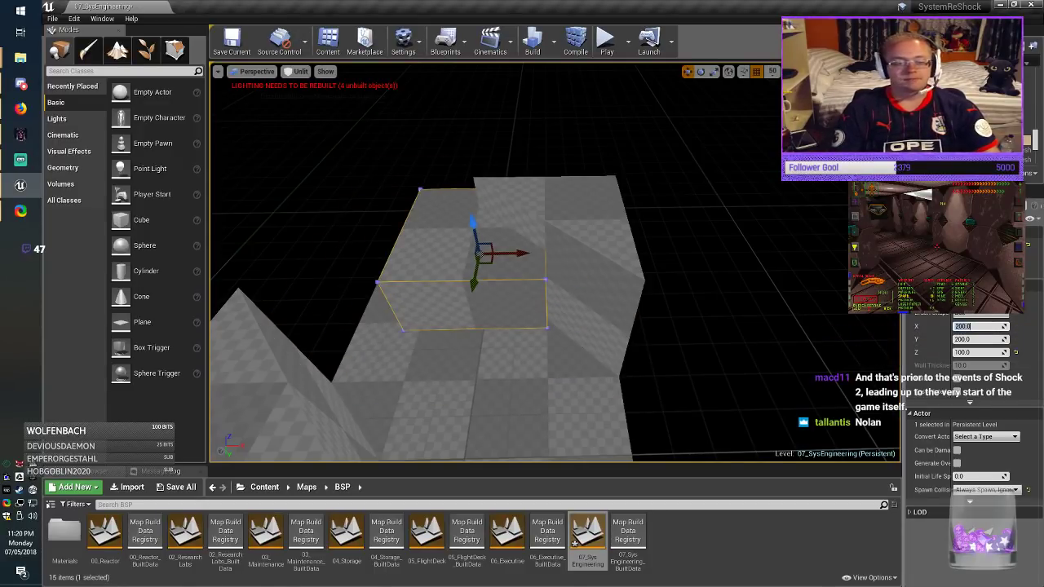
key(Tab)
key(Home)
key(Return)
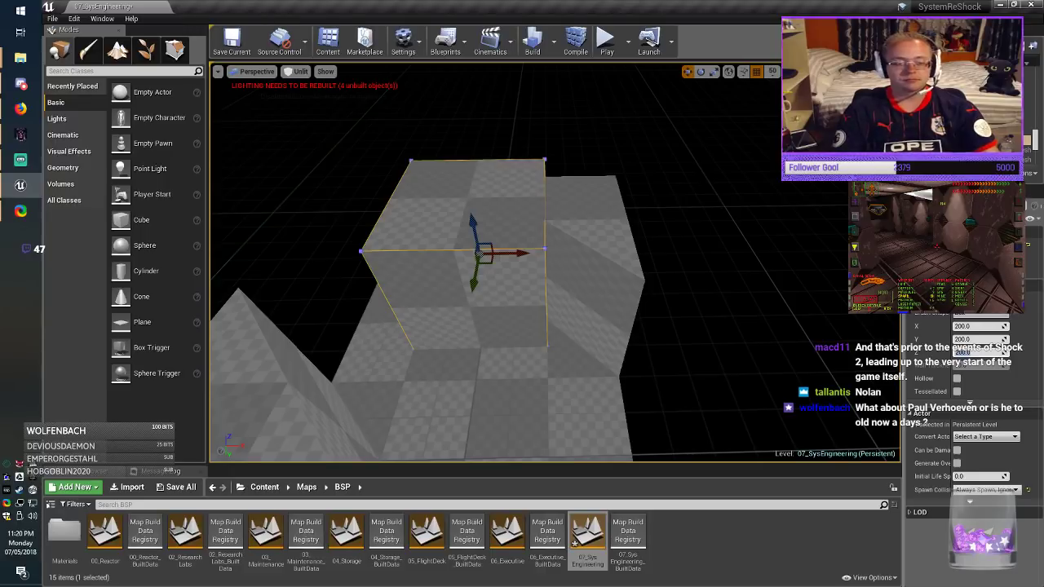
Step: Move the 200-unit cube to the floor's far edge against the rotated diagonal wall, and save the level
right_drag(554, 261, 701, 254)
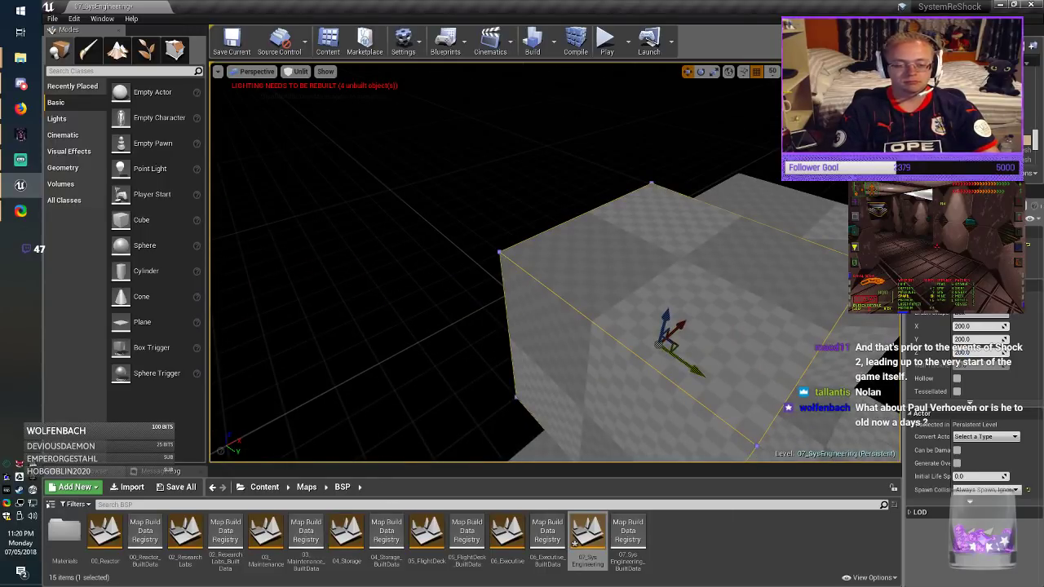
mouse_move(676, 348)
mouse_down()
mouse_move(415, 382)
mouse_move(486, 340)
mouse_up()
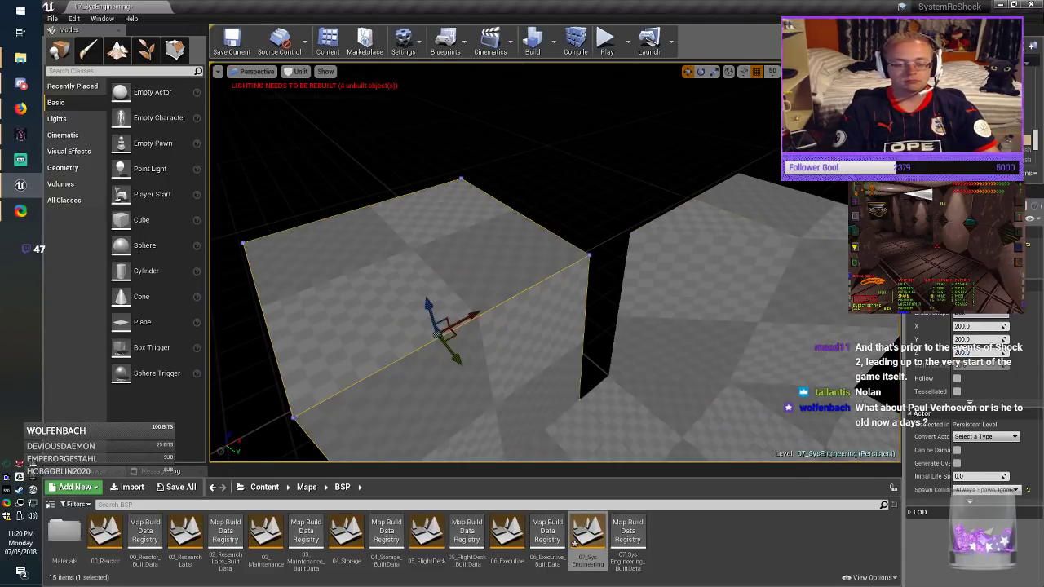
mouse_move(486, 340)
right_down()
mouse_move(559, 363)
mouse_move(477, 375)
right_up()
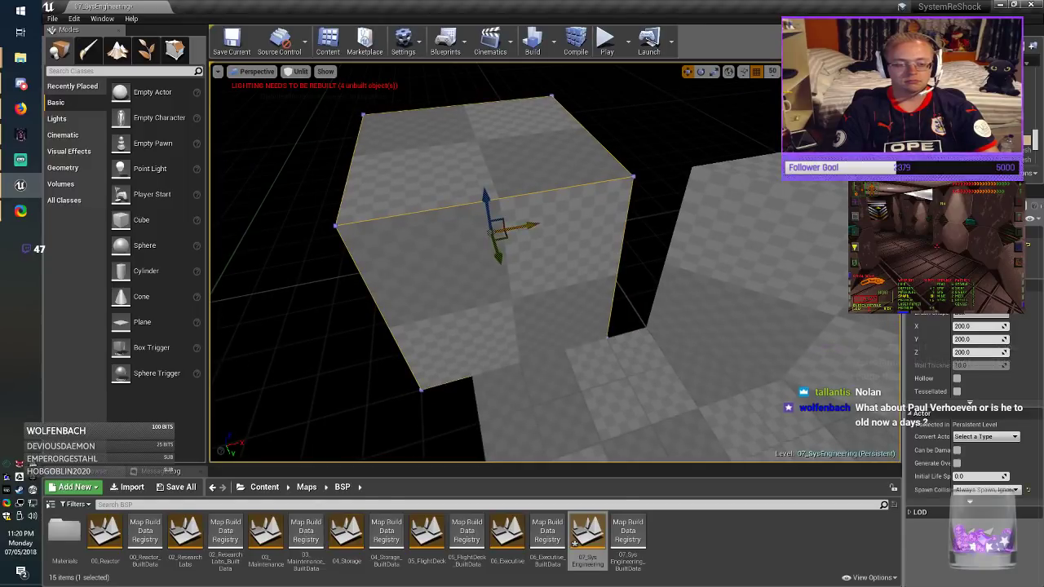
drag(524, 226, 570, 218)
key(ctrl+s)
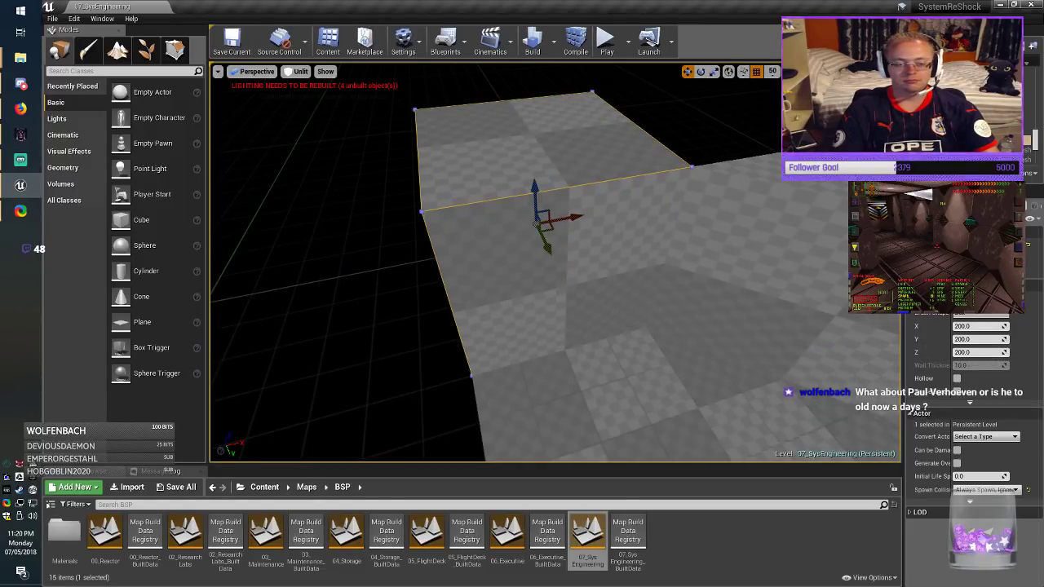
Step: Check the reference game, duplicate the 200-unit cube to just outside the floor beside the opposite diagonal wall, and save the level
key(alt+Tab)
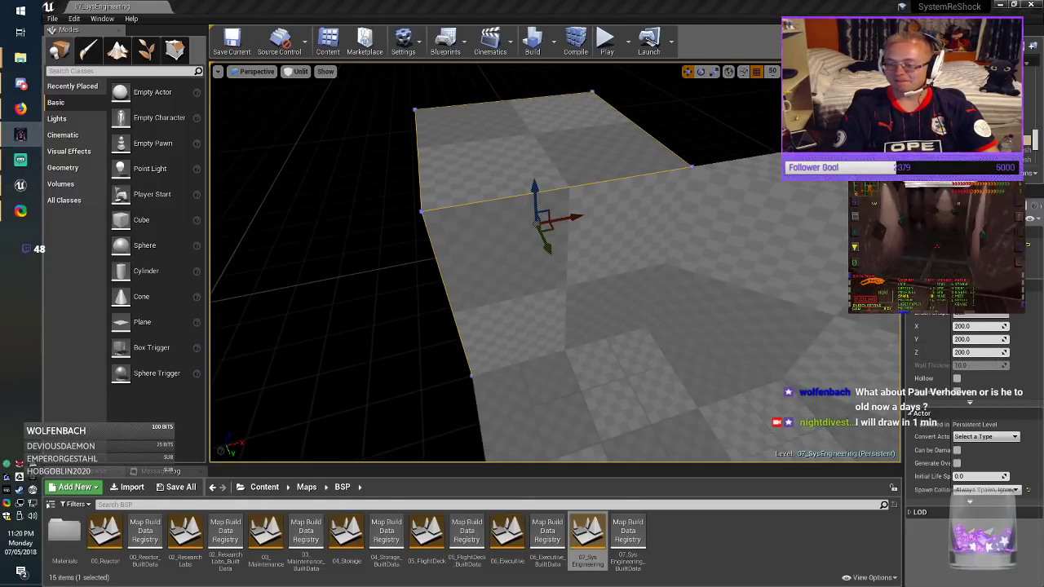
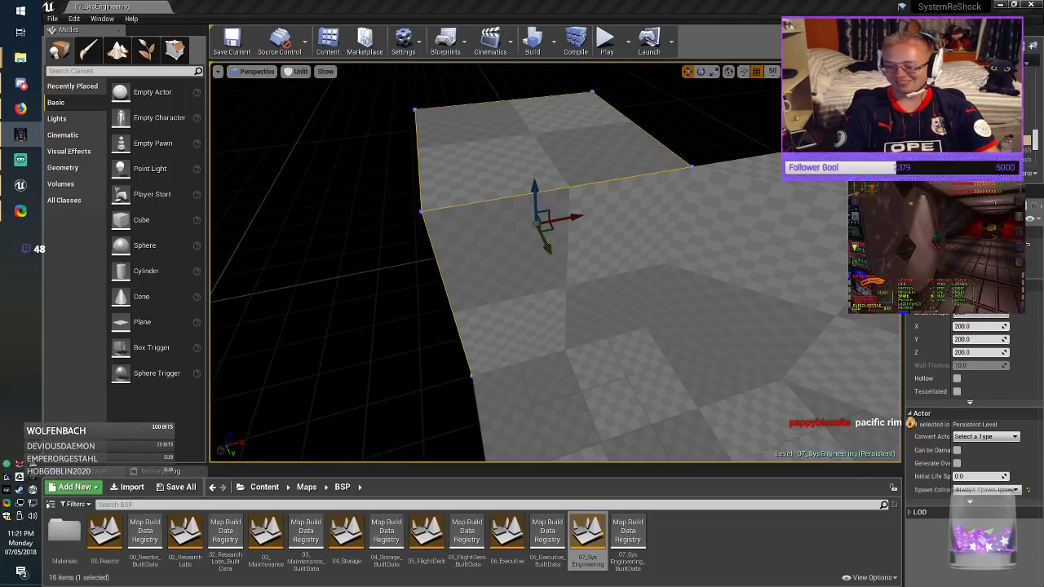
mouse_move(538, 269)
right_down()
mouse_move(767, 298)
mouse_move(734, 285)
mouse_move(803, 327)
right_up()
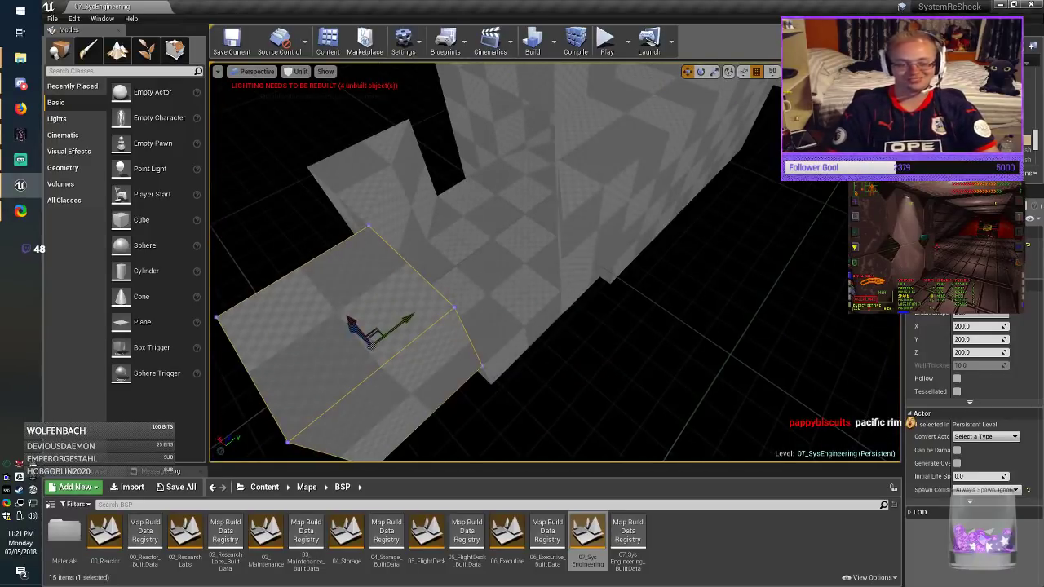
right_drag(376, 335, 534, 338)
drag(580, 347, 698, 147)
key(Escape)
mouse_move(697, 149)
right_down()
mouse_move(691, 192)
mouse_move(703, 175)
mouse_move(694, 181)
mouse_move(690, 106)
right_up()
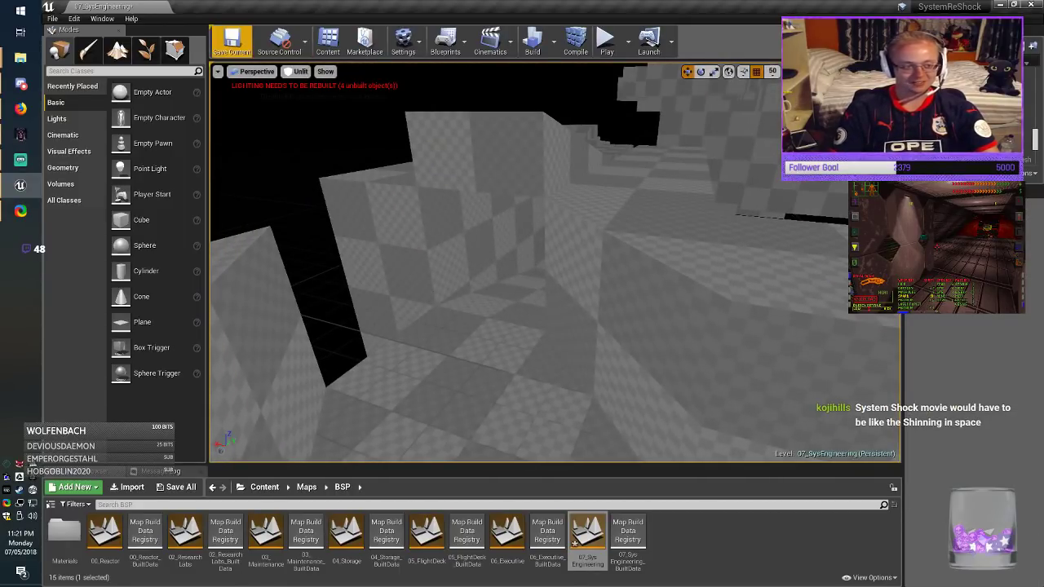
click(232, 41)
Step: Check the reference game and duplicate the 400 by 400 floor brush outward through the room's open side
right_drag(554, 261, 734, 293)
right_drag(506, 343, 507, 365)
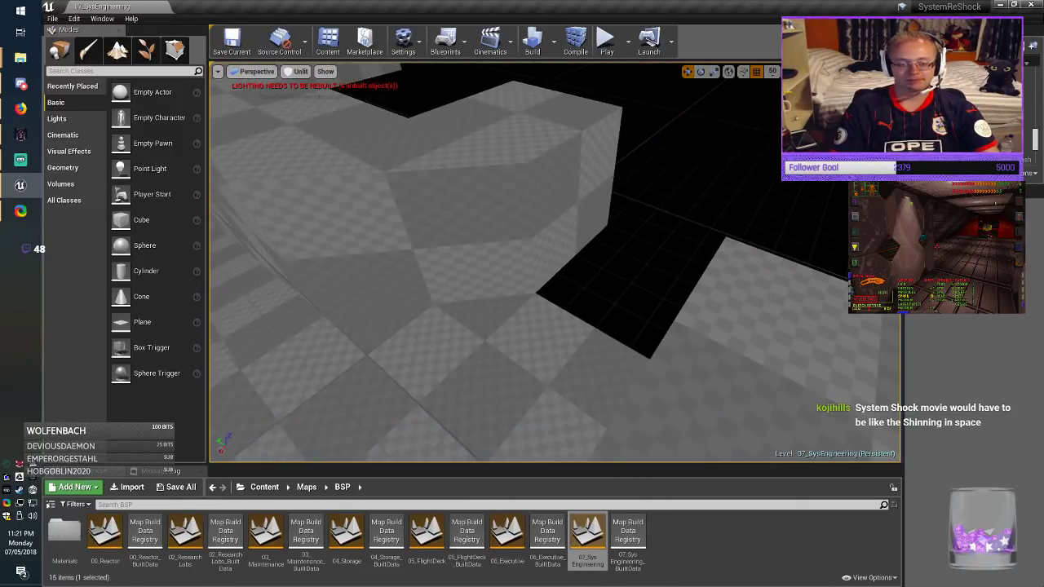
click(507, 365)
key(alt+Tab)
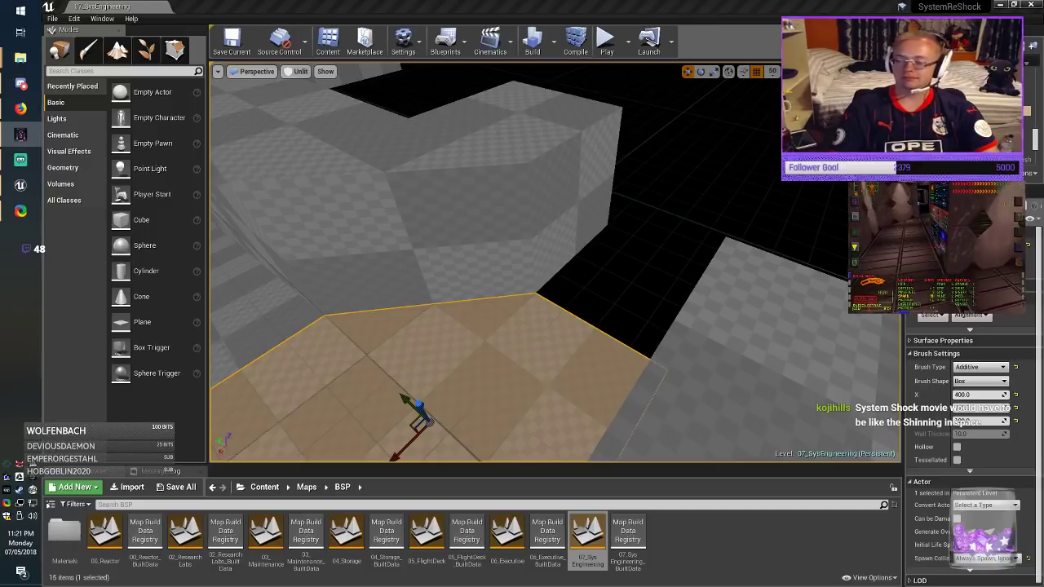
key(alt+Tab)
right_drag(522, 277, 448, 367)
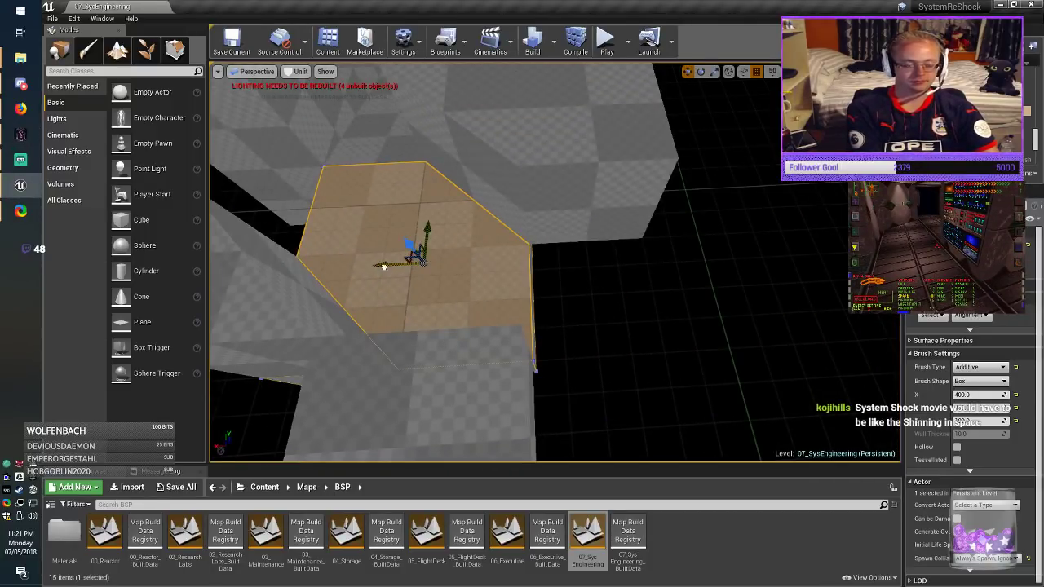
alt+drag(384, 266, 544, 260)
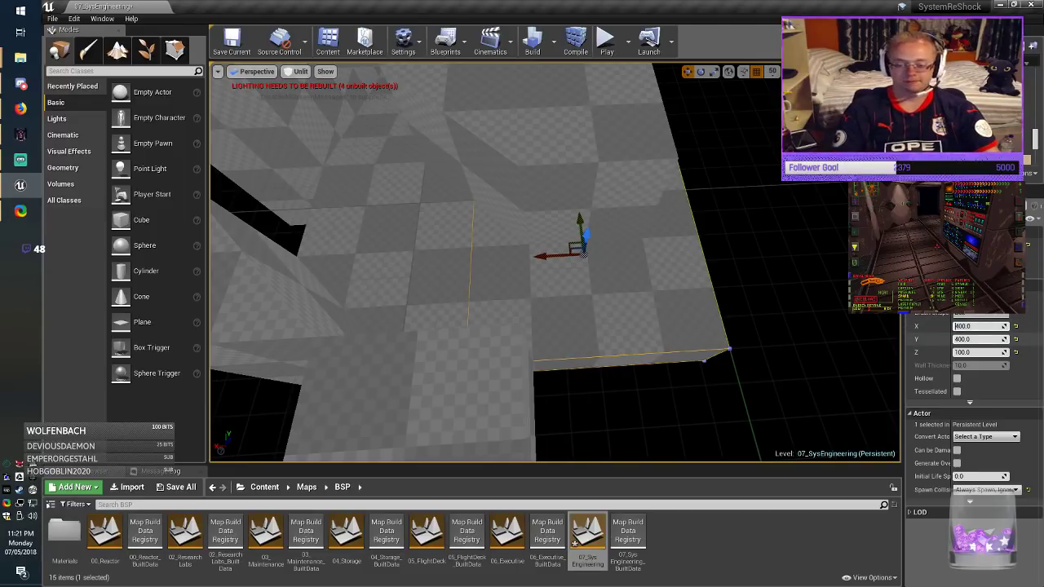
Step: Resize the duplicated floor brush to 200 in both X and Y
text(200)
key(Tab)
text(200)
key(Return)
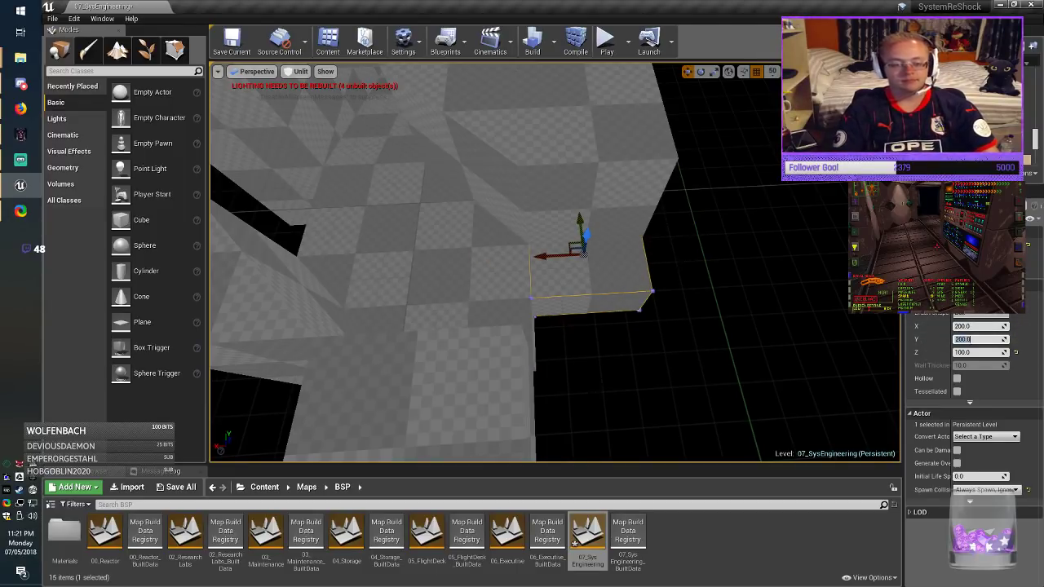
Step: Shift the 200 by 200 floor brush sideways to line up with the edge of the adjoining floor, and deselect it
right_drag(506, 261, 726, 286)
drag(469, 222, 549, 232)
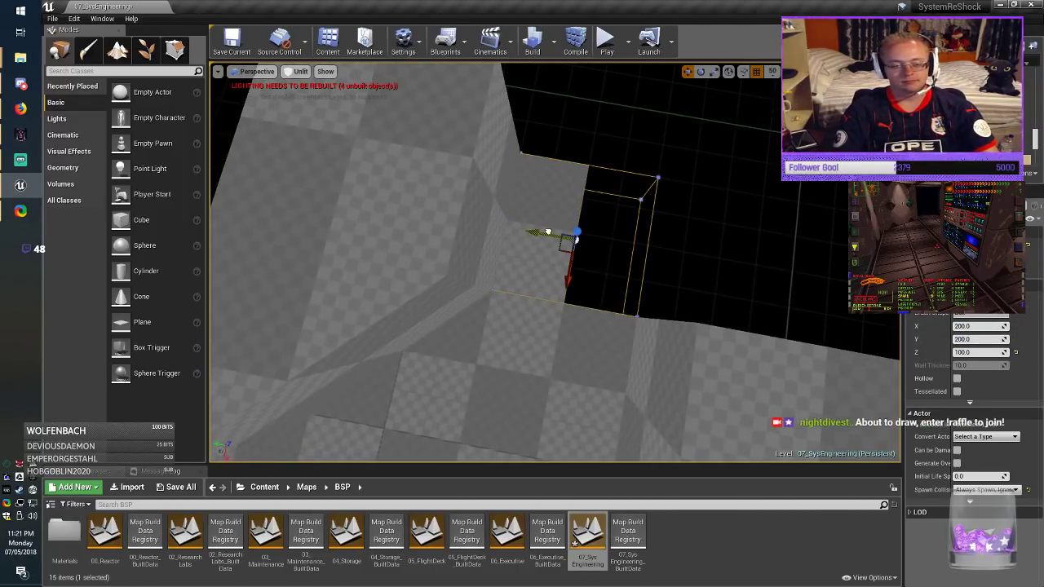
key(Escape)
mouse_move(548, 232)
right_down()
mouse_move(603, 220)
mouse_move(522, 212)
mouse_move(546, 204)
right_up()
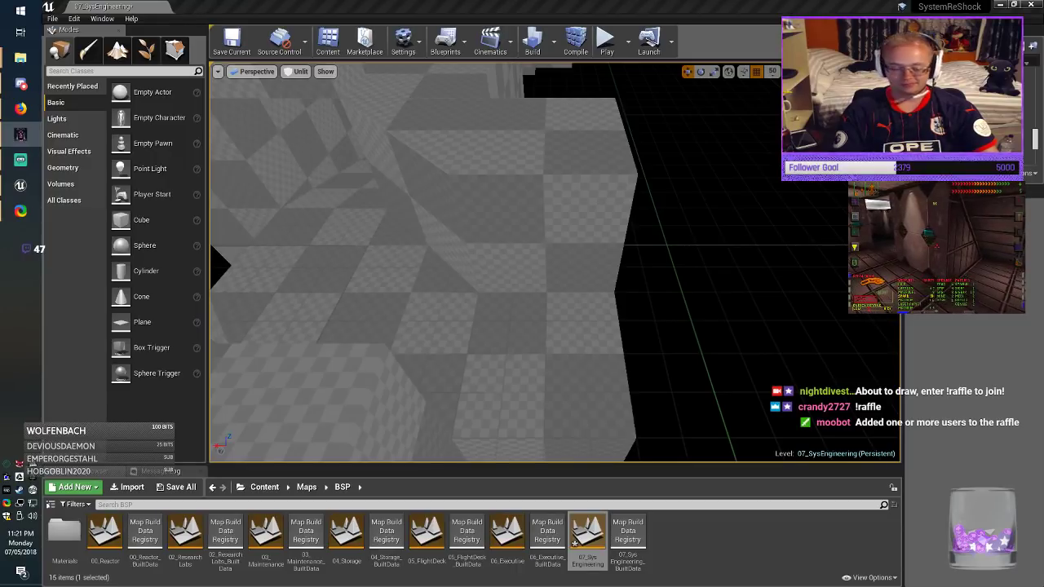
Step: Check the reference game, select all the BSP surfaces, realign their texture mapping, and save the level
key(alt+Tab)
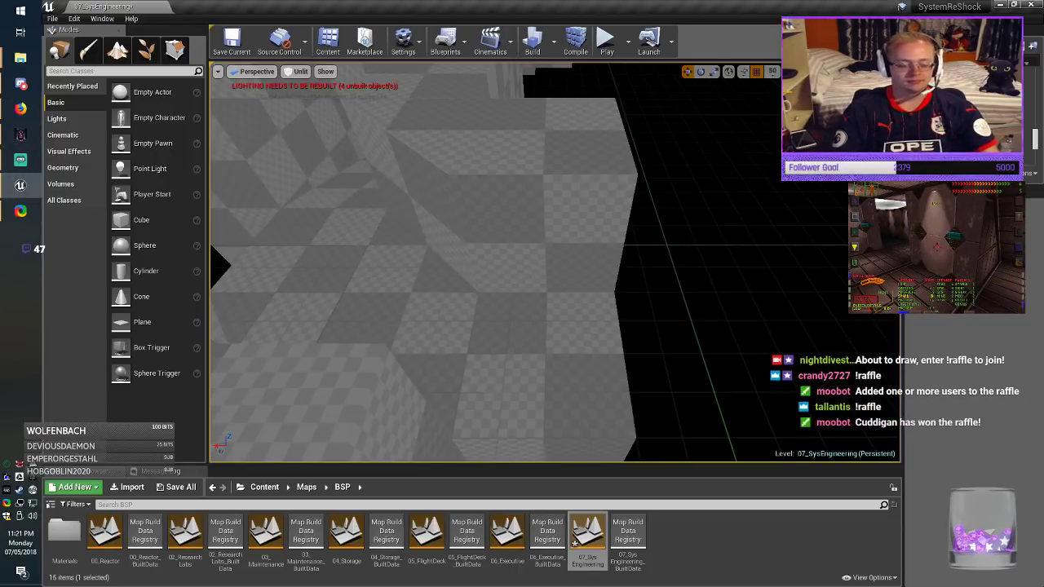
click(546, 371)
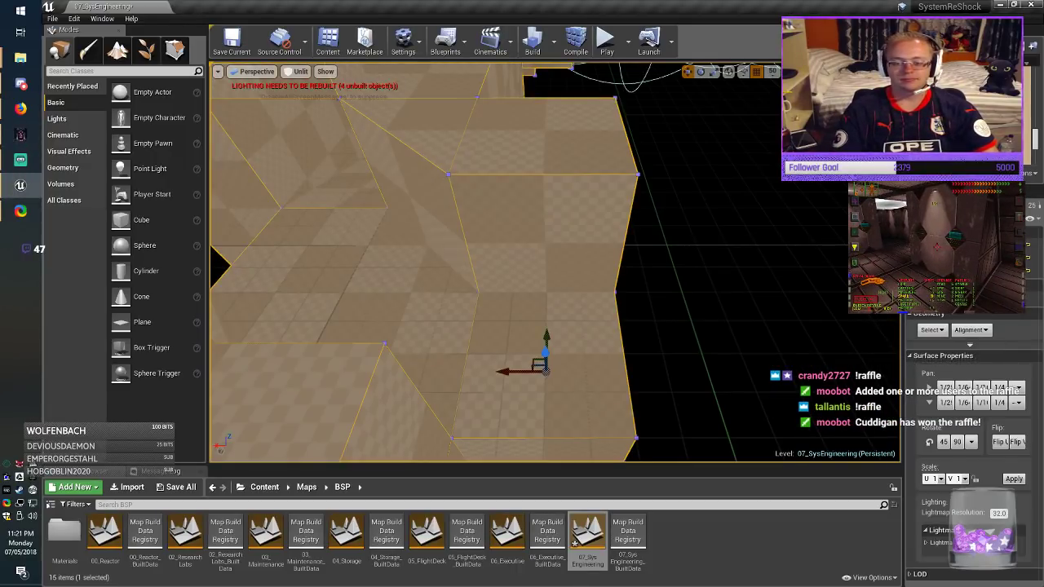
click(970, 331)
click(982, 355)
key(Escape)
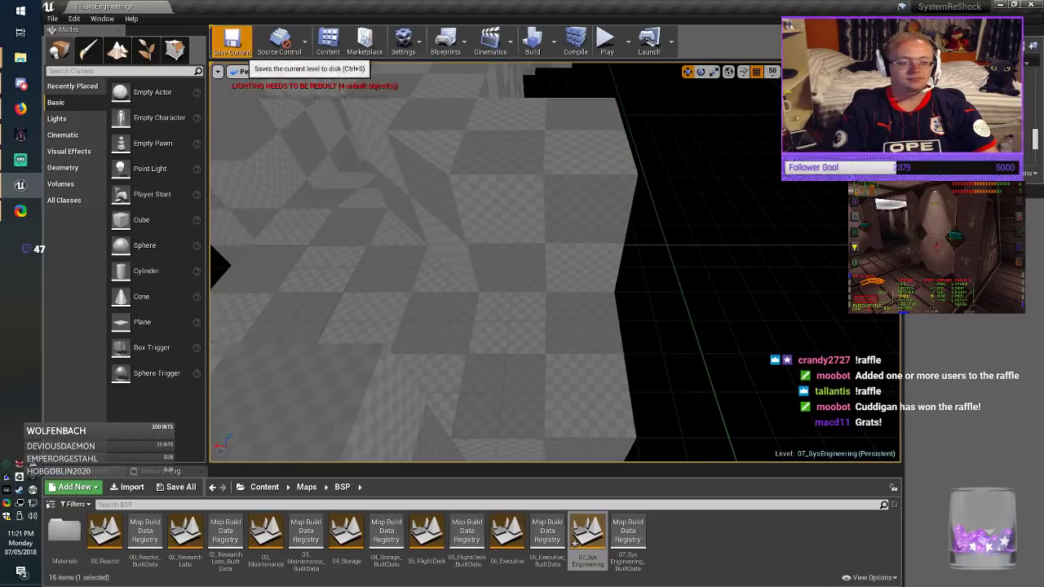
click(235, 44)
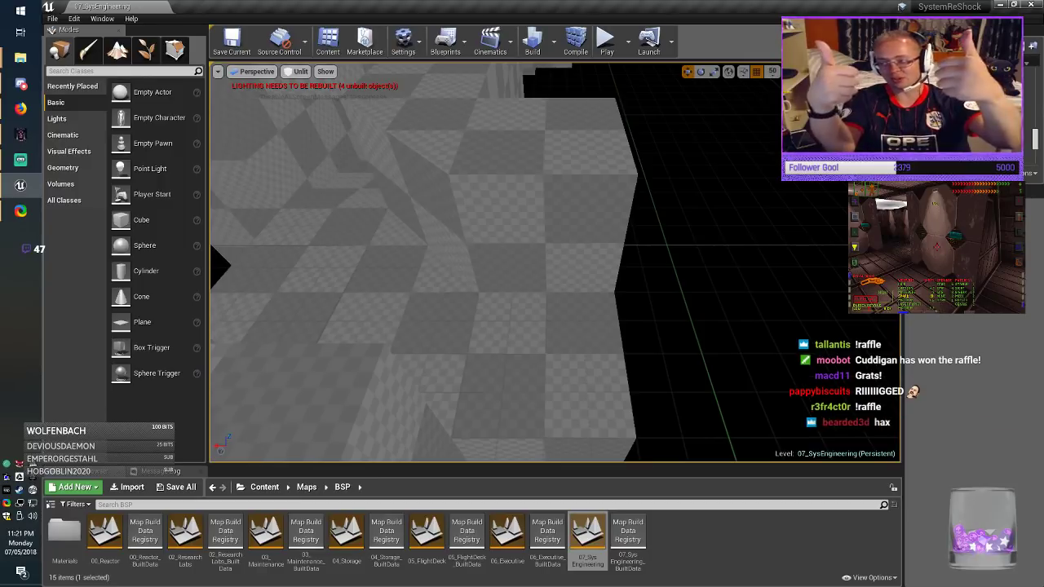
Step: Check the corridor in the reference game and duplicate the 200-unit cube outward along the outside of the room
right_drag(554, 262, 382, 299)
key(alt+Tab)
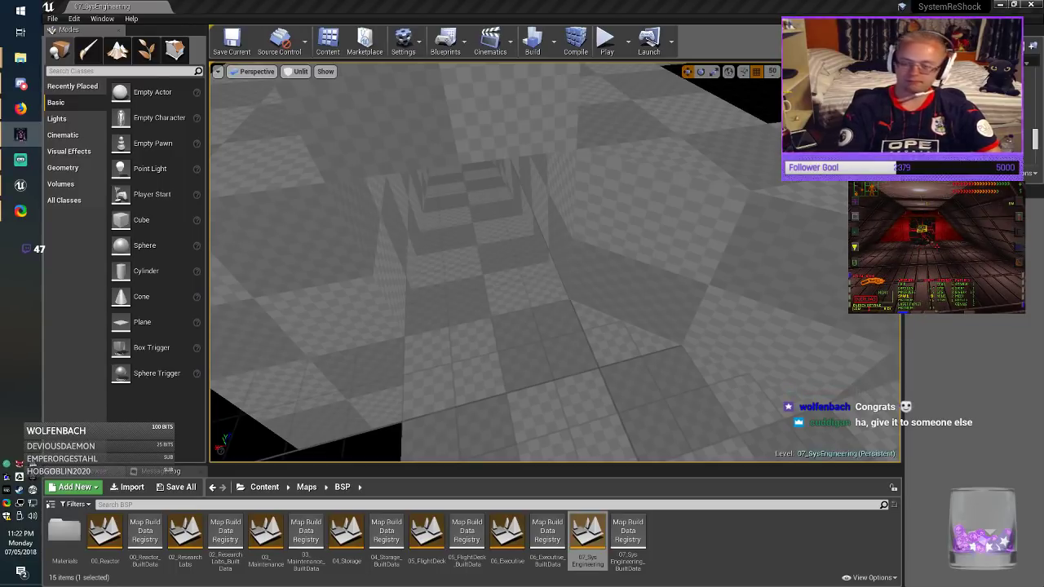
right_drag(555, 263, 669, 255)
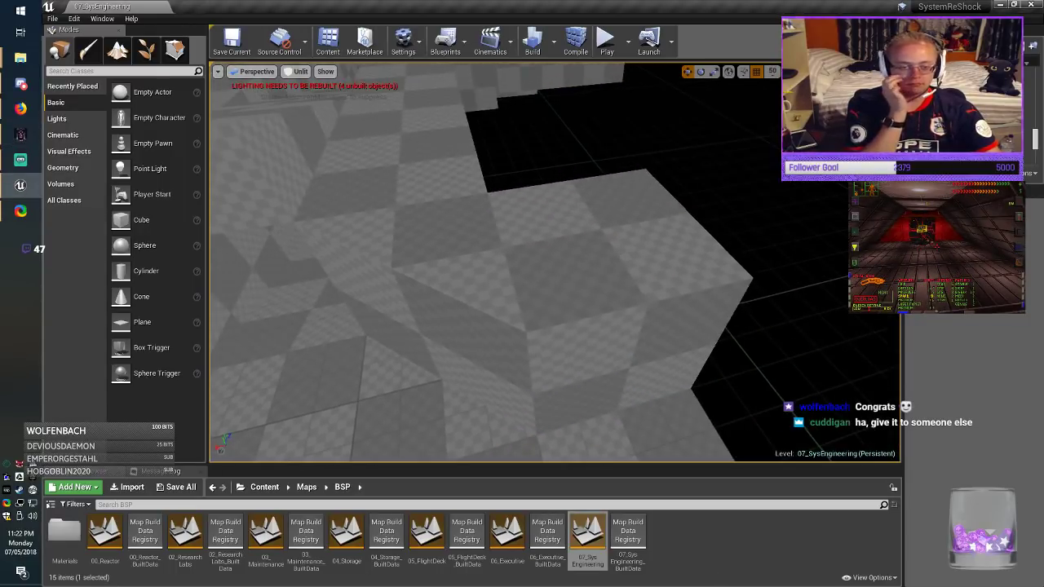
click(592, 252)
mouse_move(591, 253)
right_down()
mouse_move(392, 212)
mouse_move(347, 217)
right_up()
alt+drag(534, 330, 708, 316)
right_drag(708, 316, 807, 314)
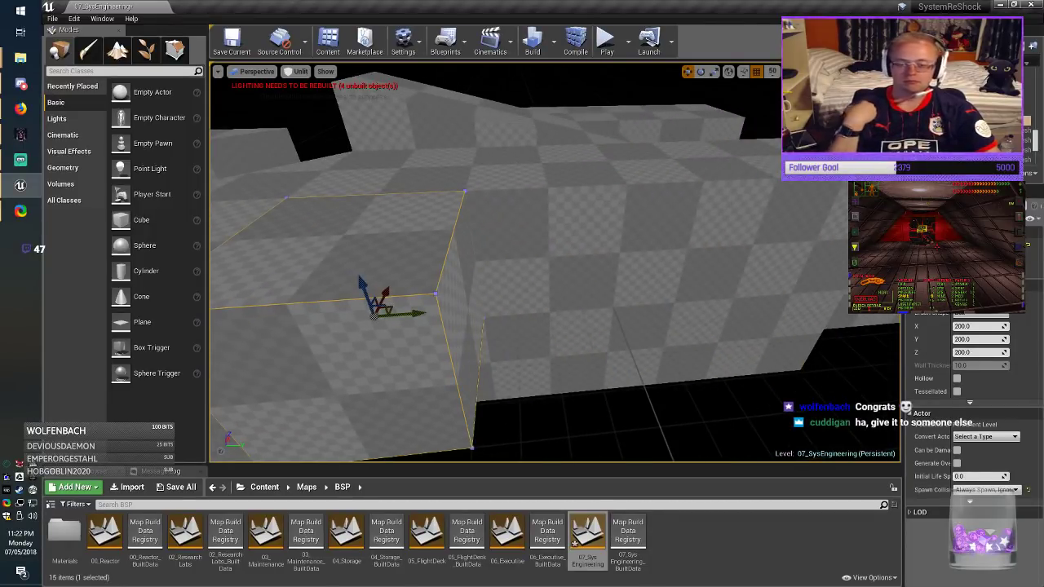
Step: Set the duplicated cube's Y size to 800 and move it along Y until its end meets the neighbouring cube
click(974, 326)
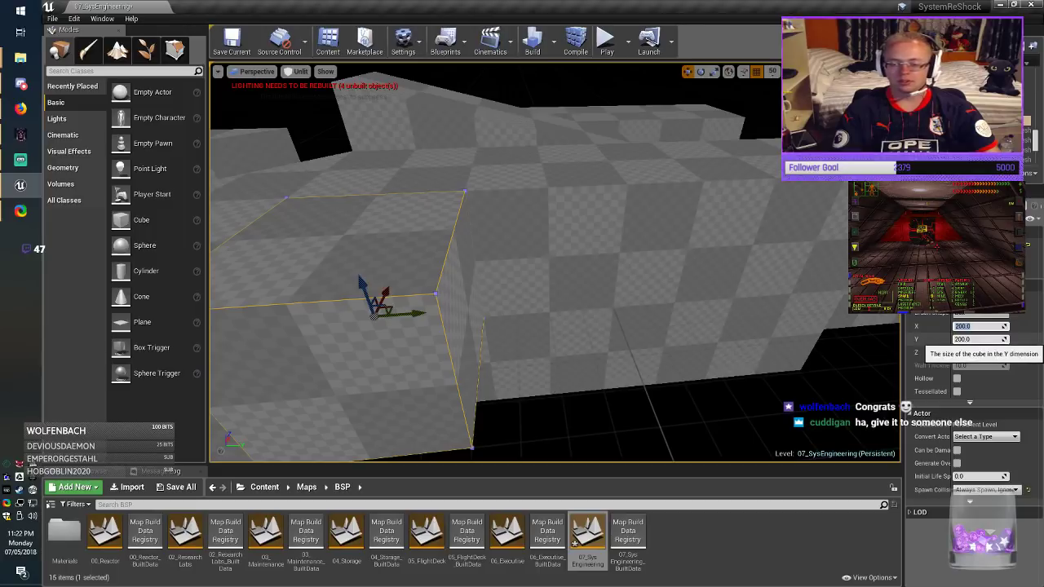
click(971, 339)
text(800)
key(Return)
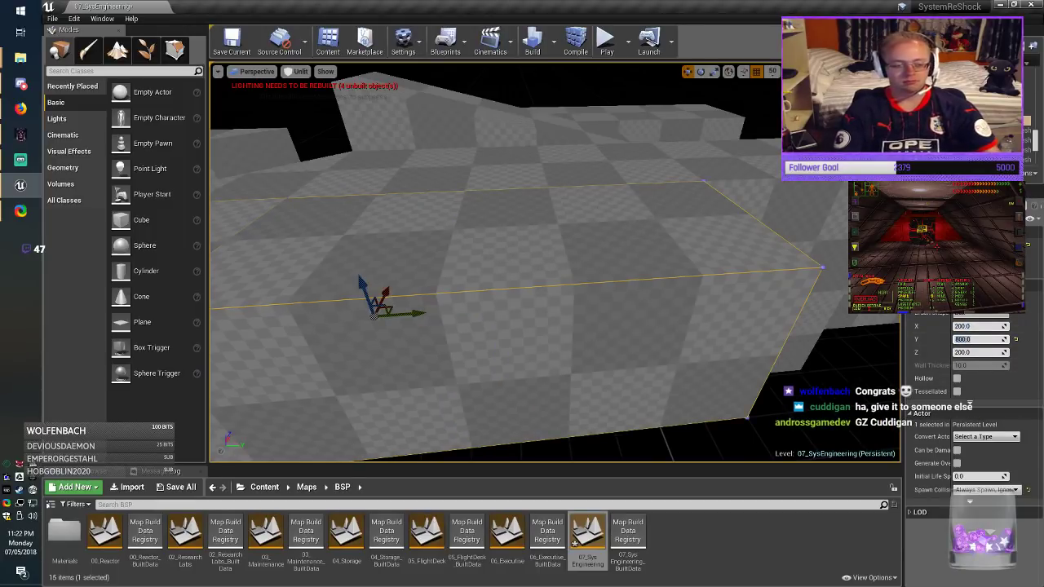
drag(412, 314, 641, 332)
mouse_move(641, 332)
right_down()
mouse_move(591, 323)
mouse_move(607, 323)
right_up()
mouse_move(711, 218)
mouse_down()
mouse_move(770, 216)
mouse_move(741, 218)
mouse_up()
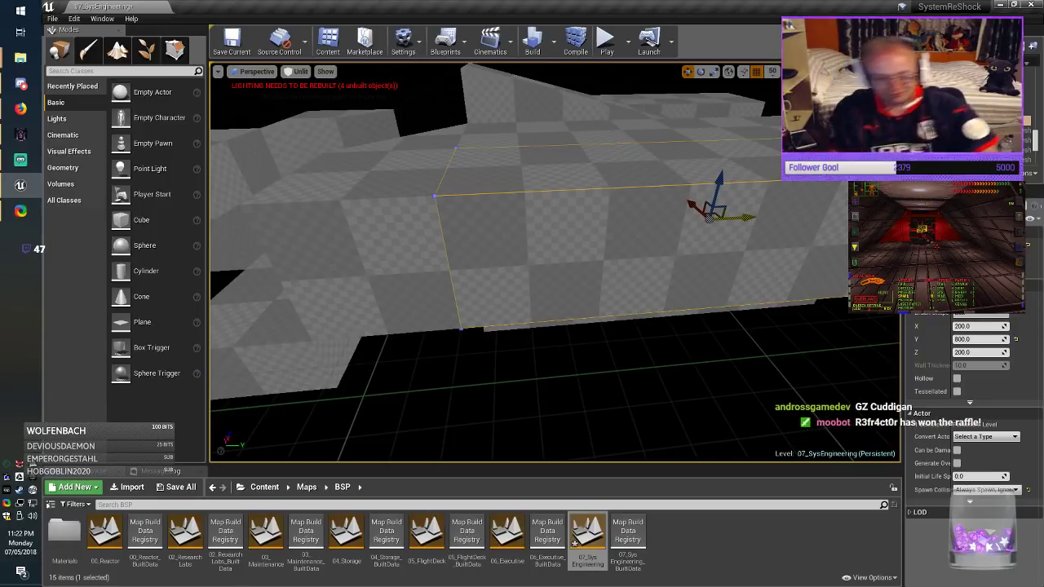
Step: In geometry editing, move the 800-unit block's lower long edge across in X to form a sloped wall wedge, and save the level
mouse_move(571, 277)
right_down()
mouse_move(574, 304)
mouse_move(596, 309)
mouse_move(626, 284)
mouse_move(563, 273)
mouse_move(367, 278)
mouse_move(407, 286)
mouse_move(371, 265)
right_up()
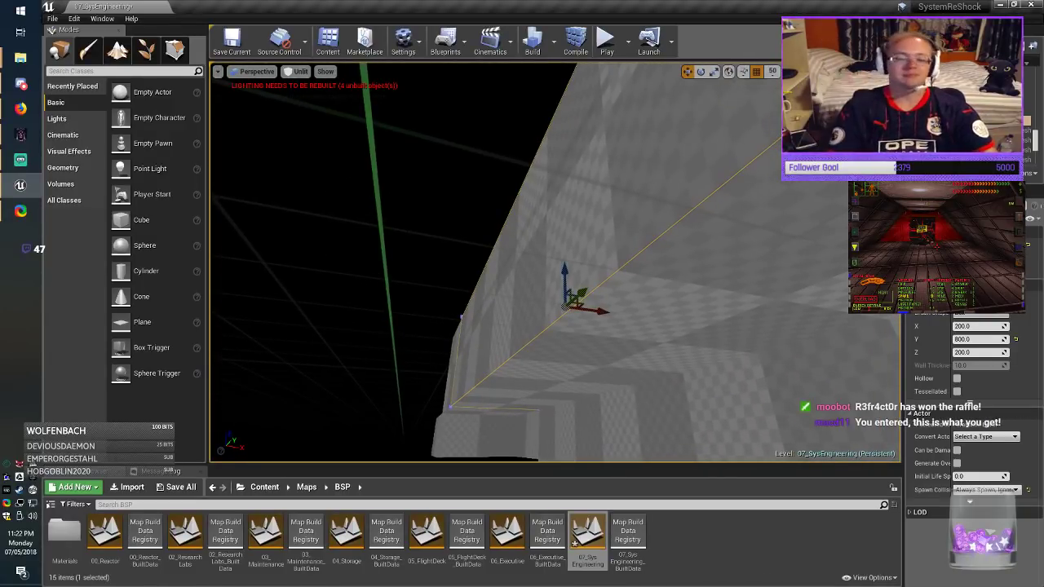
mouse_move(555, 269)
right_down()
mouse_move(526, 271)
mouse_move(547, 293)
mouse_move(599, 285)
mouse_move(575, 265)
right_up()
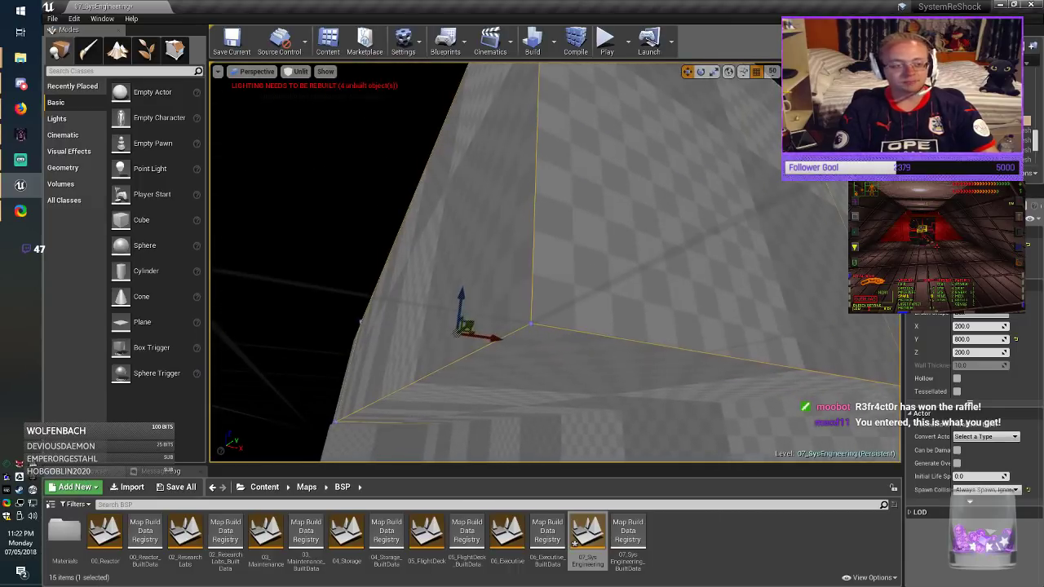
click(174, 51)
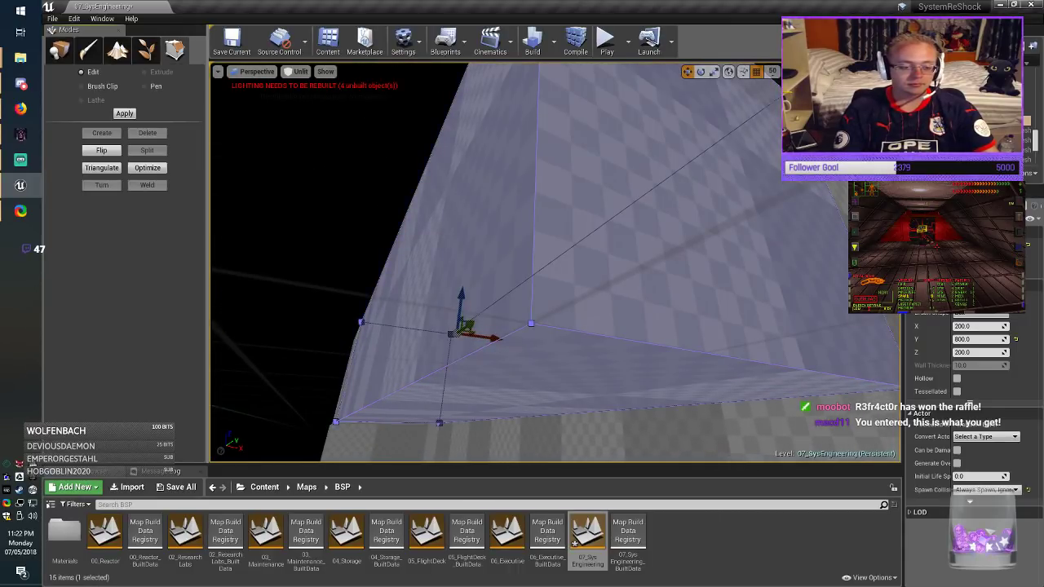
click(445, 417)
click(372, 322)
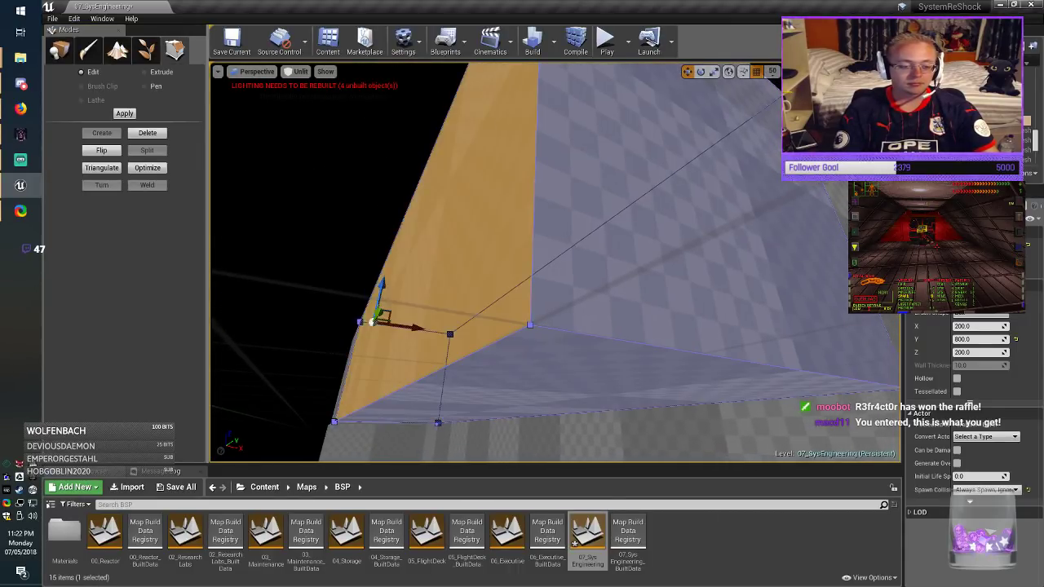
click(440, 420)
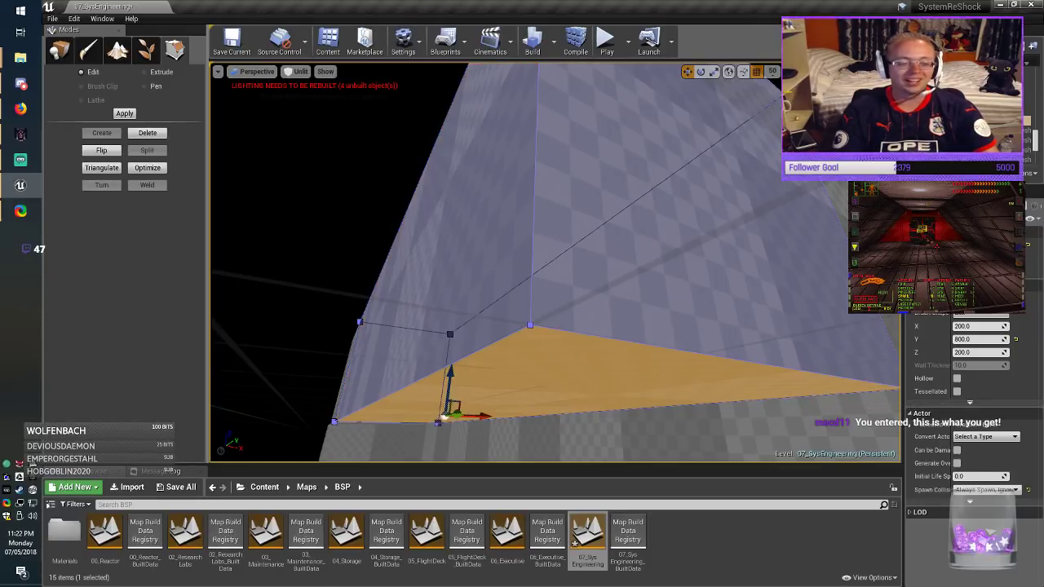
click(352, 412)
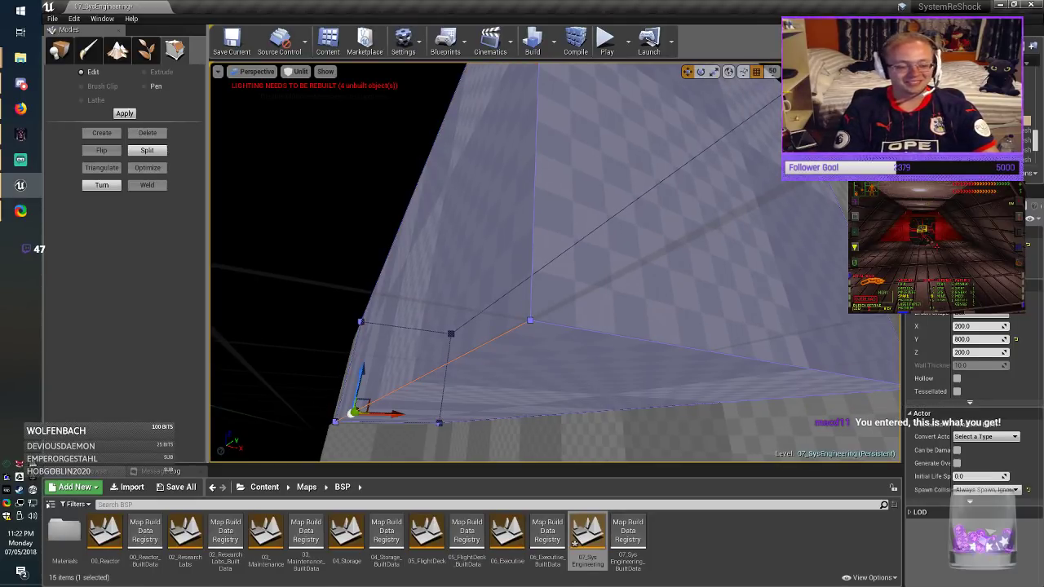
drag(398, 415, 596, 428)
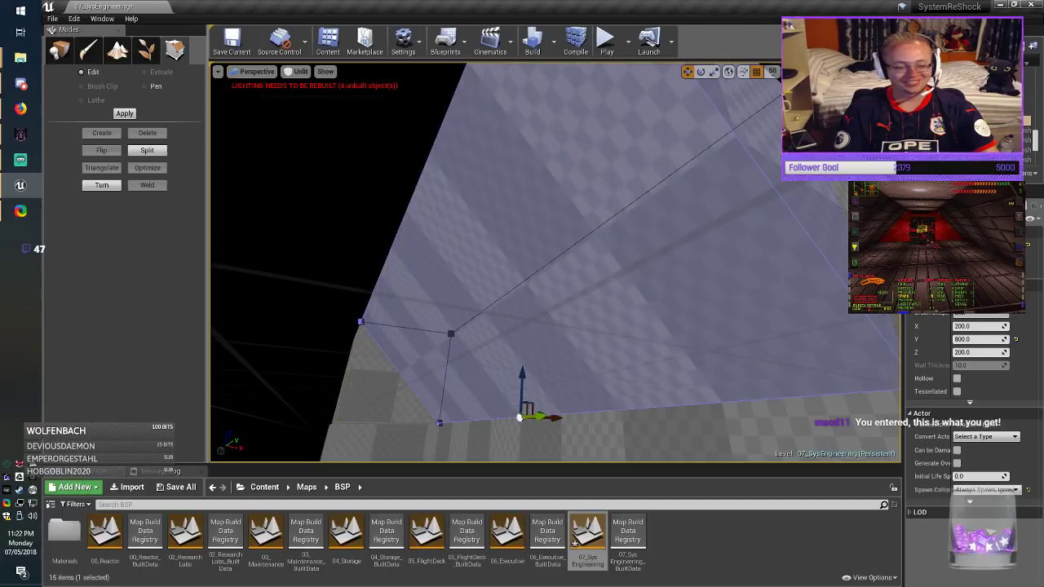
key(ctrl+s)
key(shift+1)
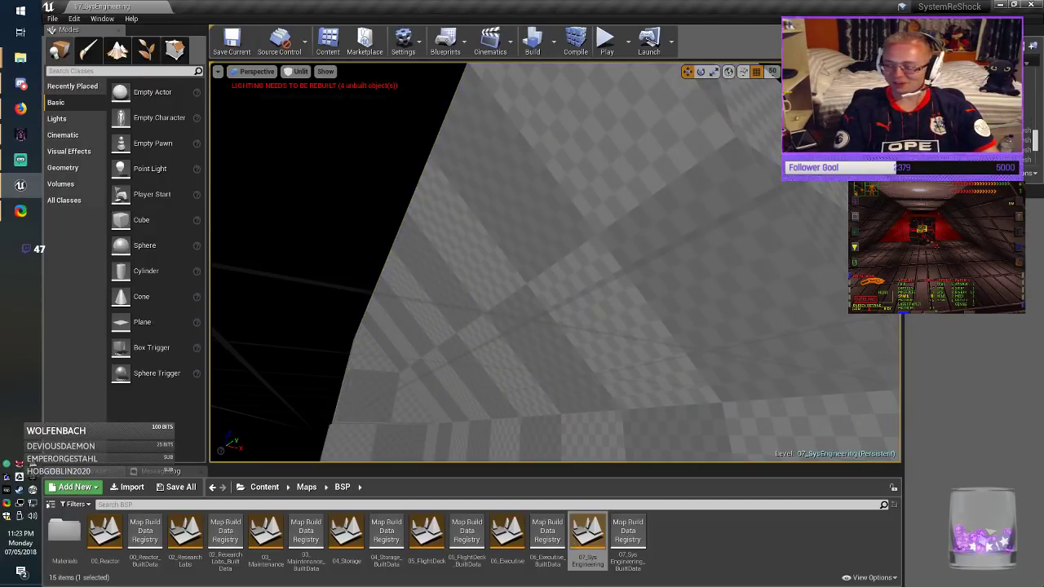
Step: Duplicate the sloped wall wedge to the corridor's opposite side, rotate it to face the original, save the level, and deselect it
right_drag(555, 262, 569, 273)
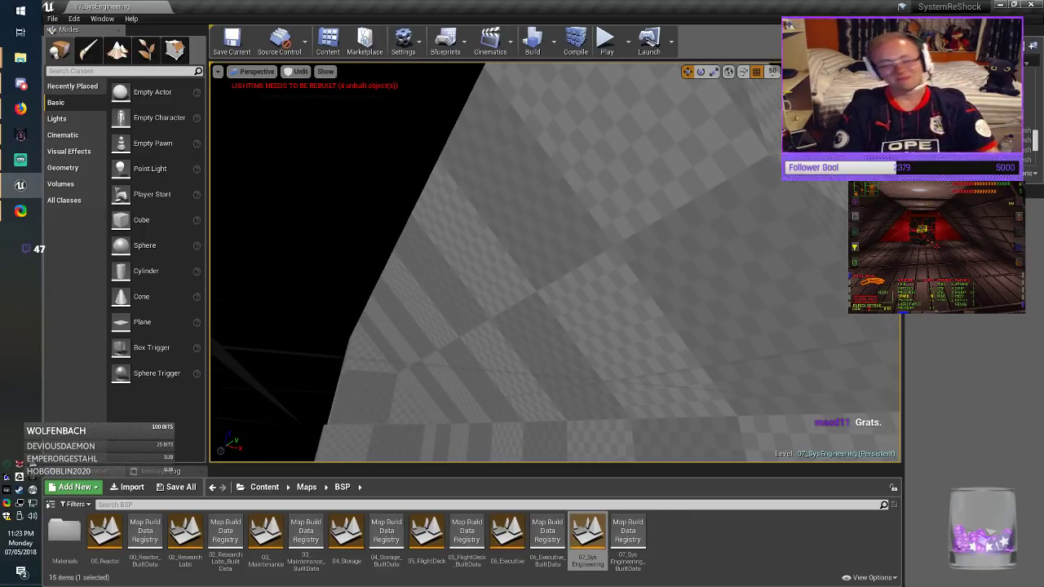
right_drag(570, 273, 653, 296)
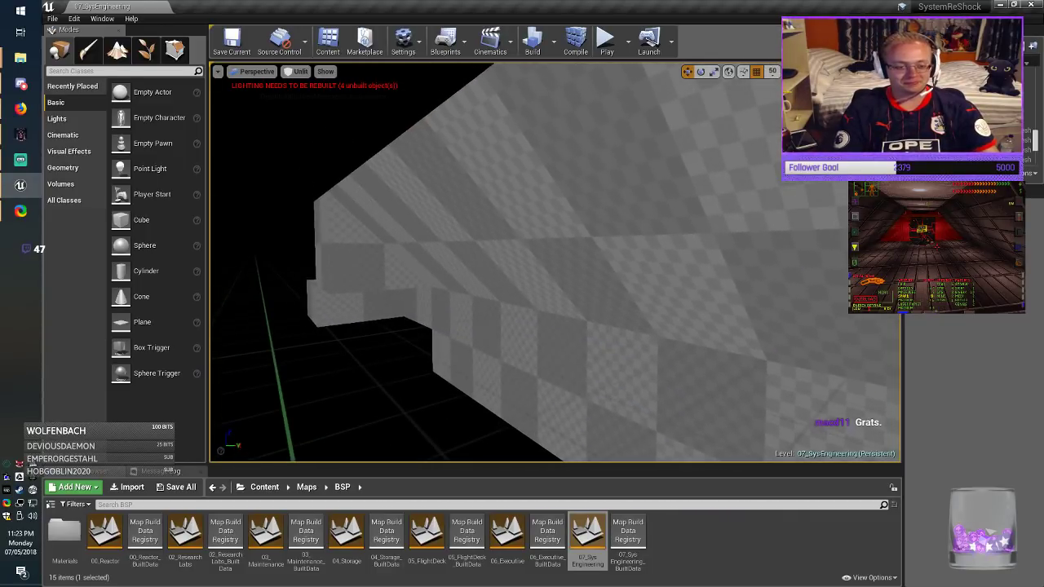
click(571, 261)
mouse_move(571, 261)
right_down()
mouse_move(604, 281)
mouse_move(565, 264)
right_up()
mouse_move(590, 301)
alt+mouse_down()
mouse_move(454, 322)
mouse_move(514, 325)
mouse_move(366, 315)
mouse_move(387, 316)
mouse_move(256, 322)
alt+mouse_up()
key(e)
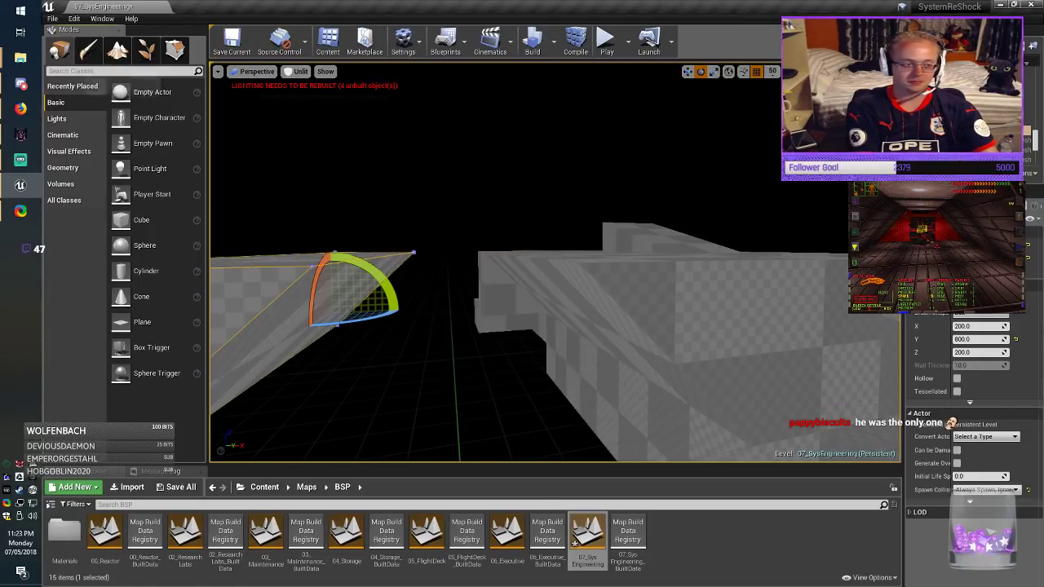
click(232, 40)
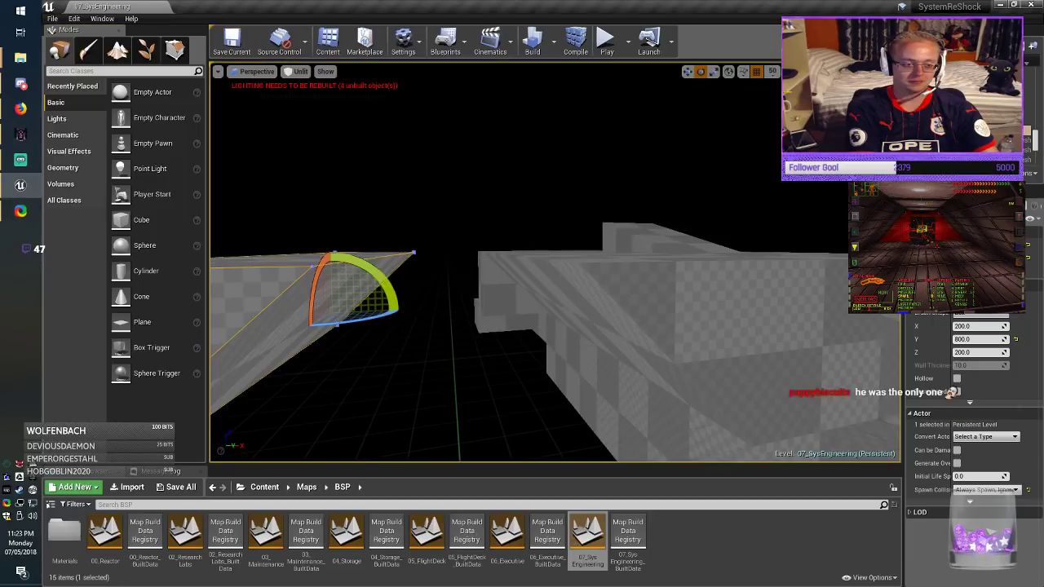
middle_drag(489, 270, 489, 310)
key(w)
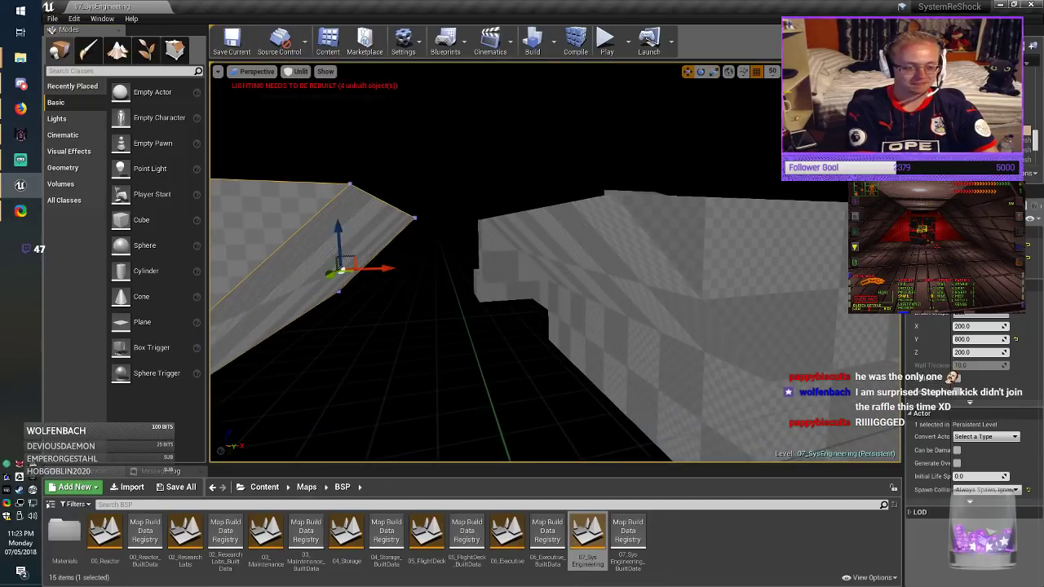
key(Escape)
Step: Check the reference game and duplicate the 200 by 200 floor brush outward toward the corridor between the sloped walls
mouse_move(554, 269)
right_down()
mouse_move(677, 257)
mouse_move(865, 265)
mouse_move(848, 261)
right_up()
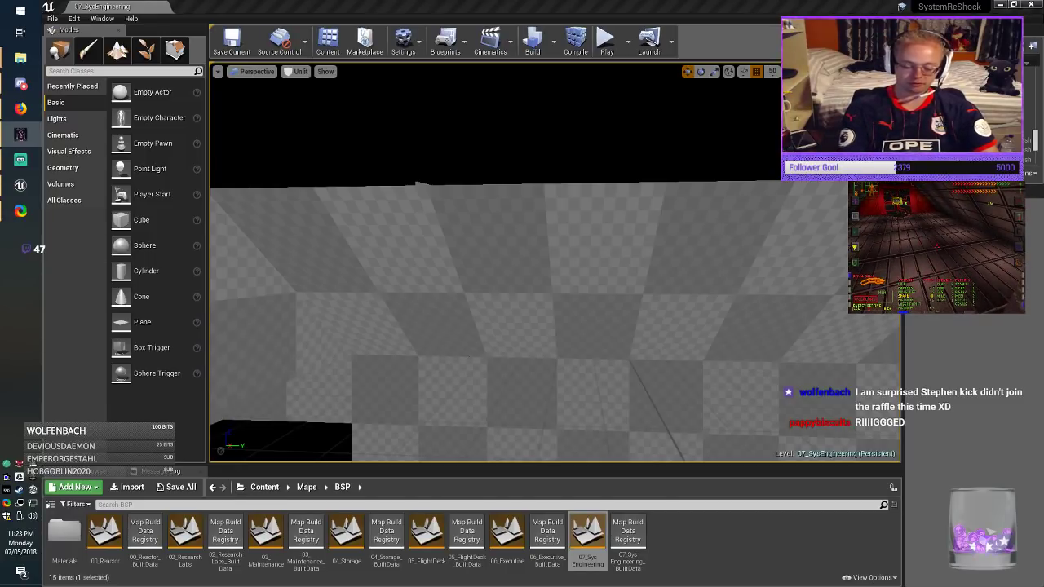
mouse_move(555, 269)
right_down()
mouse_move(538, 271)
mouse_move(534, 285)
mouse_move(652, 289)
mouse_move(628, 306)
right_up()
click(375, 279)
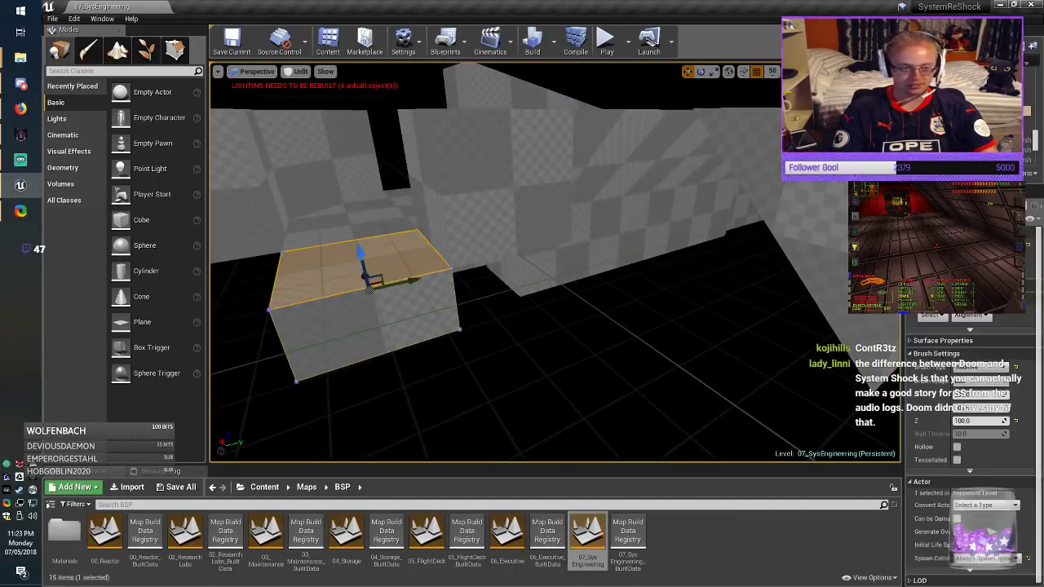
mouse_move(375, 279)
right_down()
mouse_move(350, 286)
mouse_move(358, 314)
right_up()
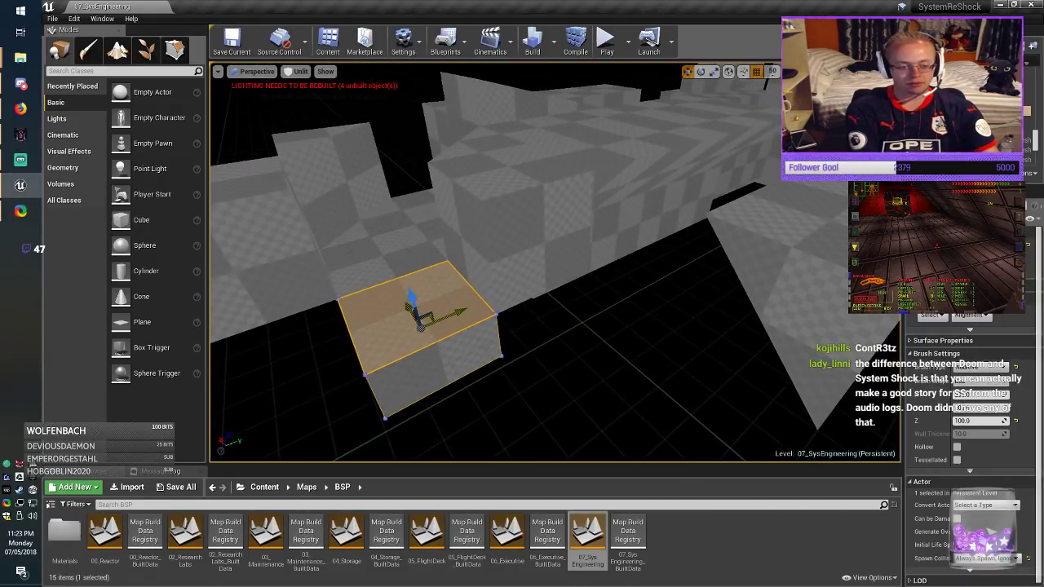
mouse_move(442, 320)
mouse_down()
mouse_move(610, 322)
mouse_move(585, 323)
mouse_up()
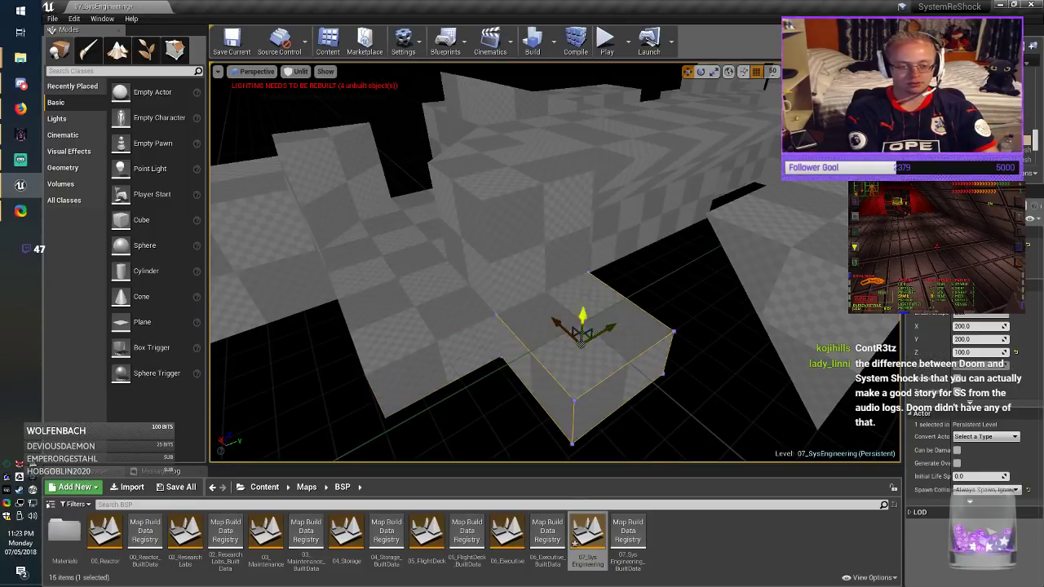
Step: Set the duplicated floor brush's Y size to 400, align it with the floor, and copy it along Y into the corridor
mouse_move(585, 323)
right_down()
mouse_move(531, 351)
mouse_move(563, 336)
mouse_move(564, 314)
right_up()
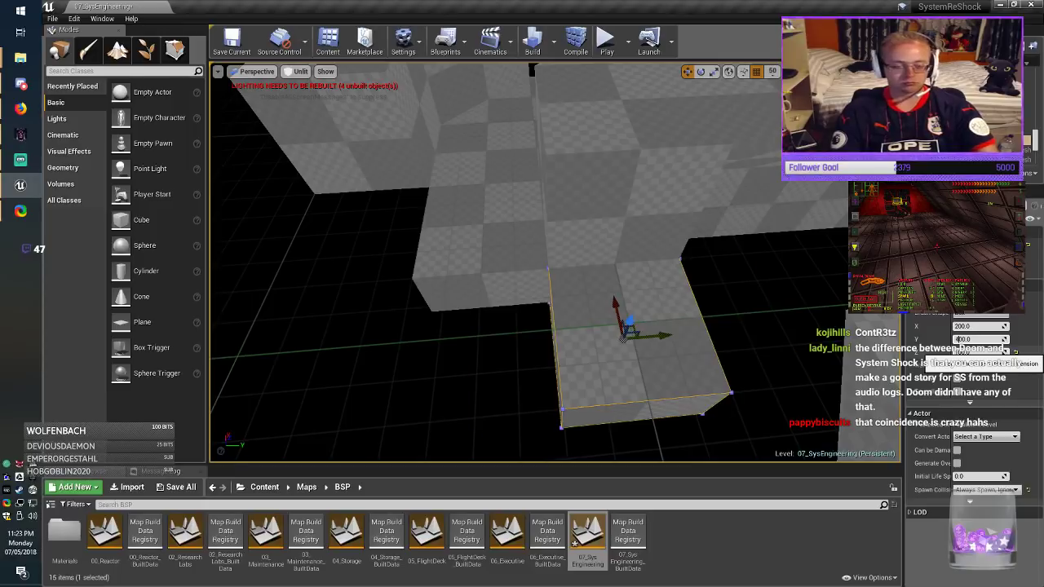
key(Return)
mouse_move(656, 336)
mouse_down()
mouse_move(586, 343)
mouse_move(855, 319)
mouse_up()
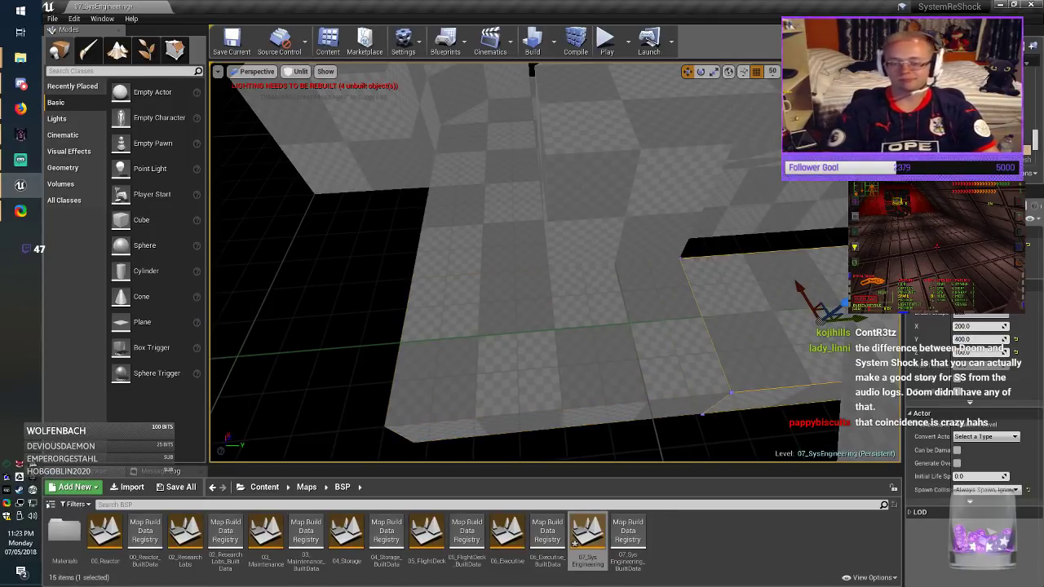
Step: Resize the corridor floor brush to 600 in X and 800 in Y, and move it to fill the space between the sloped walls
mouse_move(554, 262)
right_down()
mouse_move(612, 277)
mouse_move(693, 253)
mouse_move(816, 261)
right_up()
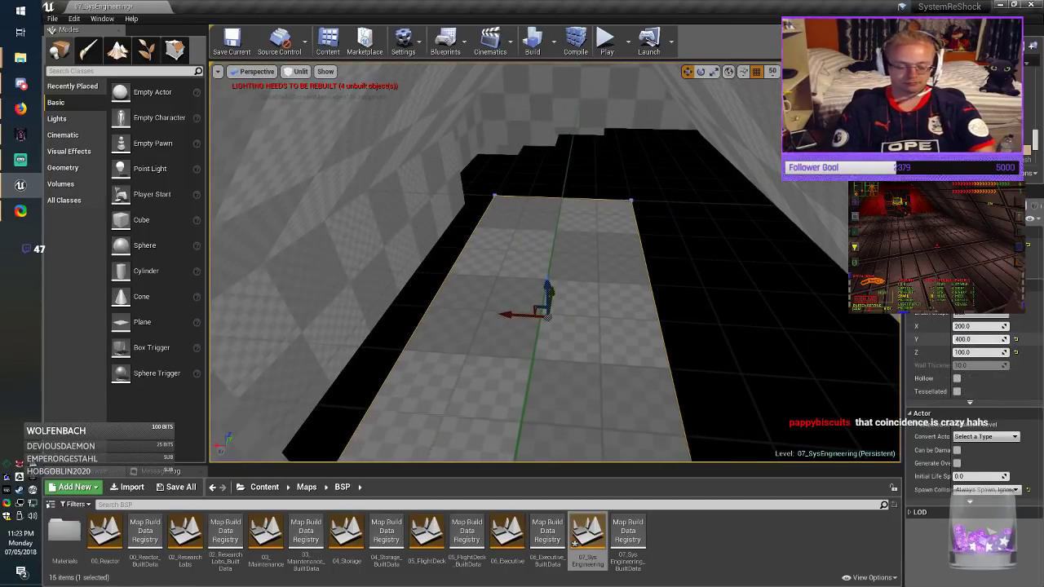
click(979, 340)
text(800)
key(Return)
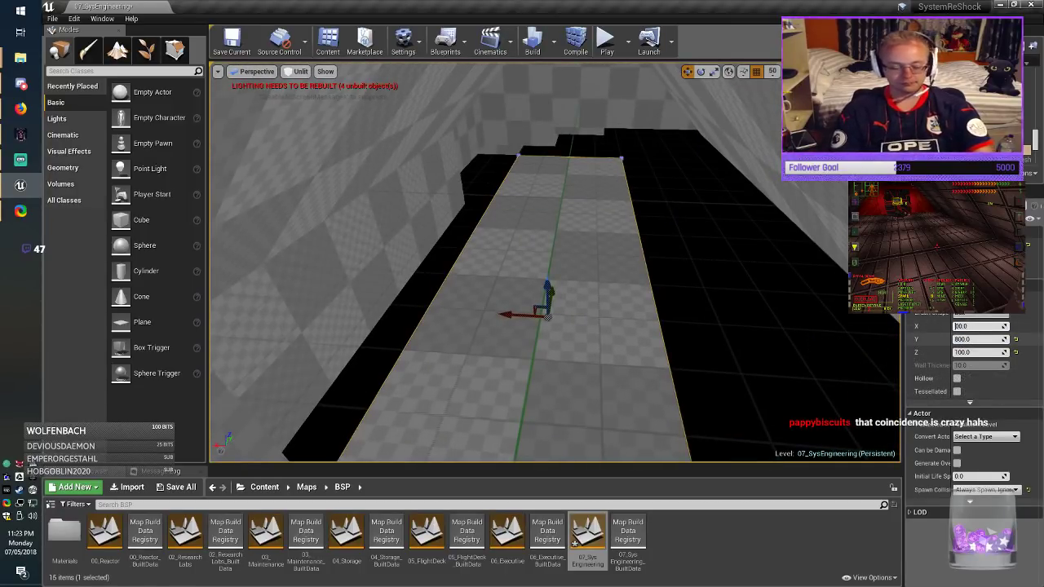
text(6)
key(Return)
mouse_move(783, 343)
right_down()
mouse_move(636, 367)
mouse_move(676, 416)
mouse_move(758, 424)
mouse_move(706, 416)
mouse_move(775, 412)
mouse_move(677, 416)
right_up()
mouse_move(380, 262)
mouse_down()
mouse_move(522, 292)
mouse_move(503, 287)
mouse_up()
Step: Duplicate the 200 by 200 by 200 wall brush across to the open edge of the floor opposite
mouse_move(503, 287)
right_down()
mouse_move(555, 212)
mouse_move(612, 224)
right_up()
right_drag(554, 281, 571, 278)
mouse_move(555, 262)
right_down()
mouse_move(652, 277)
mouse_move(587, 302)
mouse_move(571, 285)
mouse_move(481, 282)
right_up()
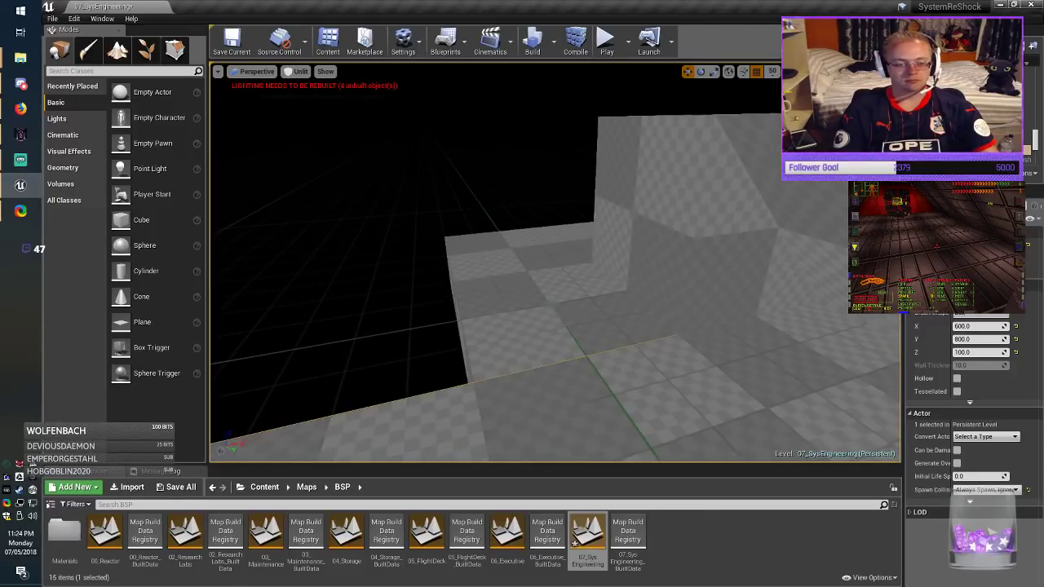
click(648, 225)
mouse_move(648, 224)
right_down()
mouse_move(603, 277)
mouse_move(628, 285)
right_up()
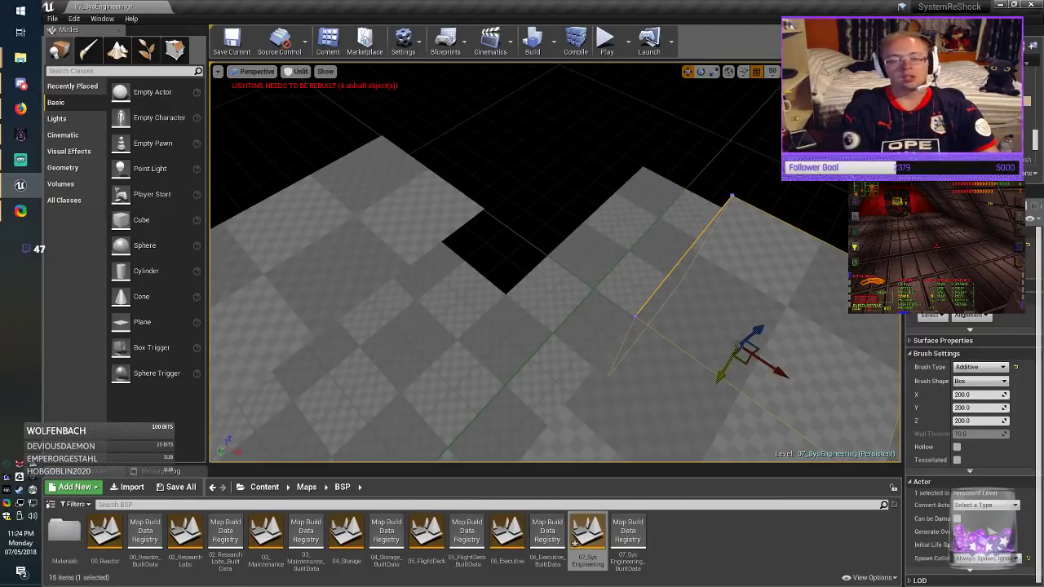
alt+drag(778, 370, 537, 208)
mouse_move(536, 208)
right_down()
mouse_move(440, 221)
mouse_move(562, 282)
right_up()
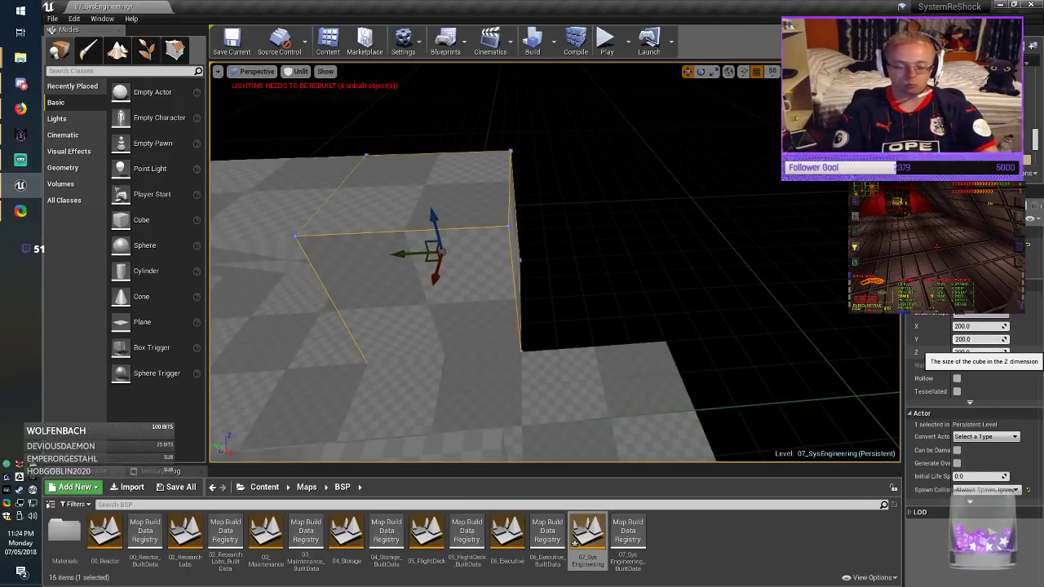
Step: Set the duplicated wall brush's Y size to 400, shift it along Y to line up with the floor, and save the level
key(Return)
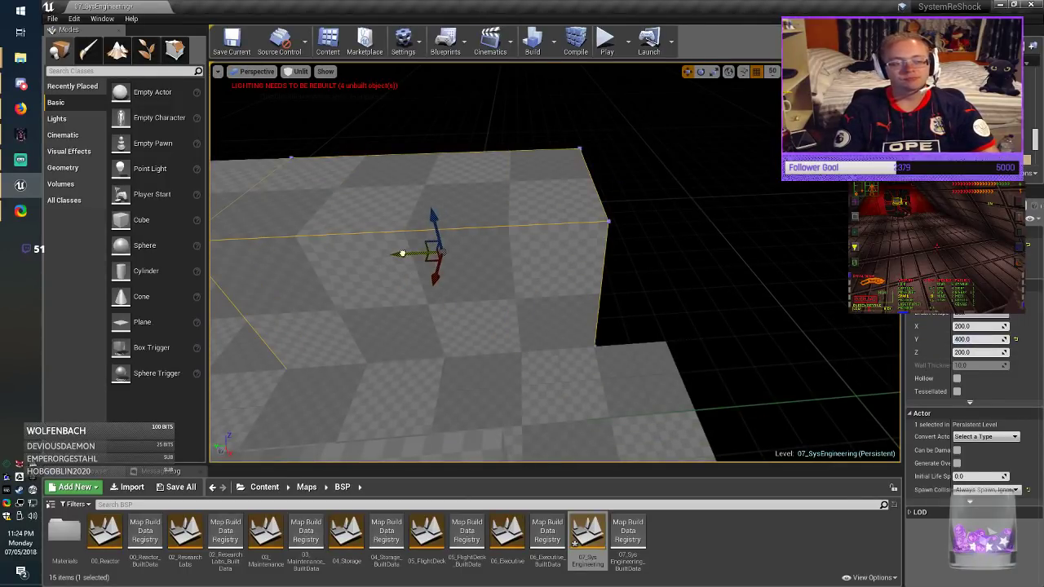
drag(400, 253, 475, 251)
right_drag(475, 251, 522, 261)
key(Escape)
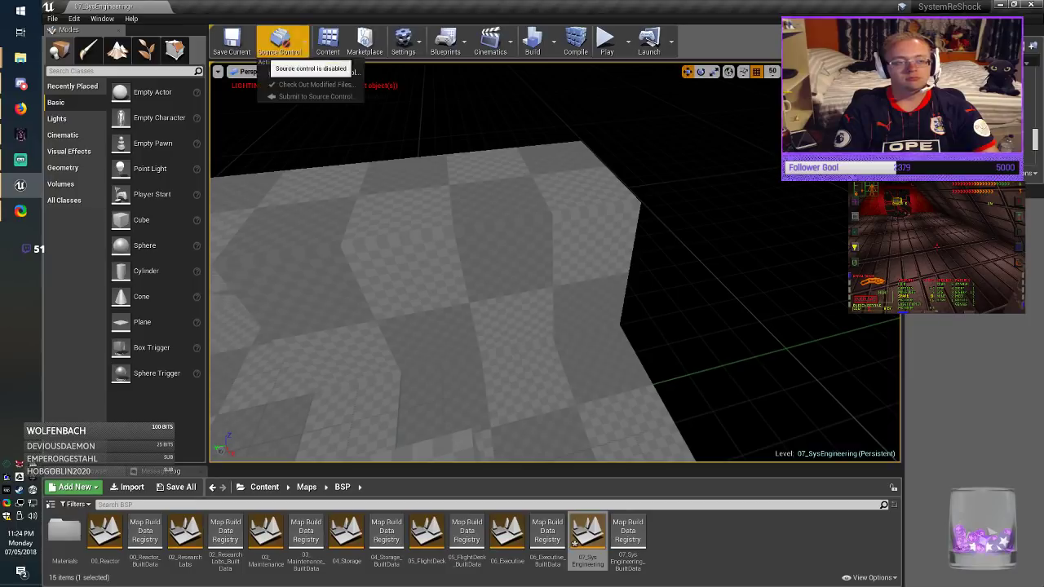
click(232, 40)
Step: Duplicate the 400-long wall brush to the closed end of the corridor between the sloped walls
mouse_move(554, 261)
right_down()
mouse_move(456, 253)
mouse_move(404, 286)
mouse_move(391, 261)
mouse_move(543, 354)
right_up()
click(715, 340)
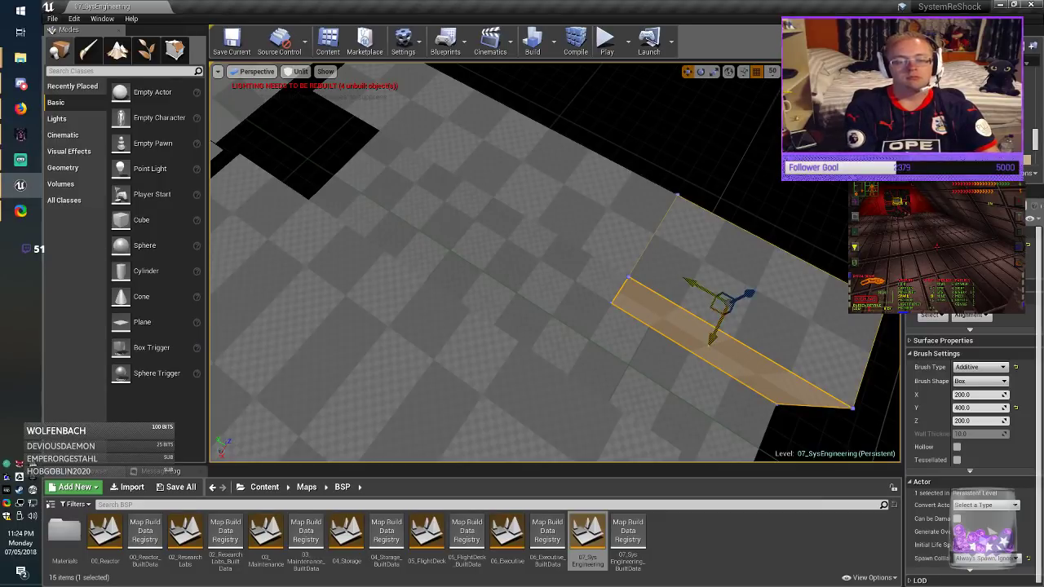
mouse_move(711, 309)
alt+mouse_down()
mouse_move(301, 147)
mouse_move(277, 148)
alt+mouse_up()
mouse_move(522, 261)
right_down()
mouse_move(392, 286)
mouse_move(396, 277)
right_up()
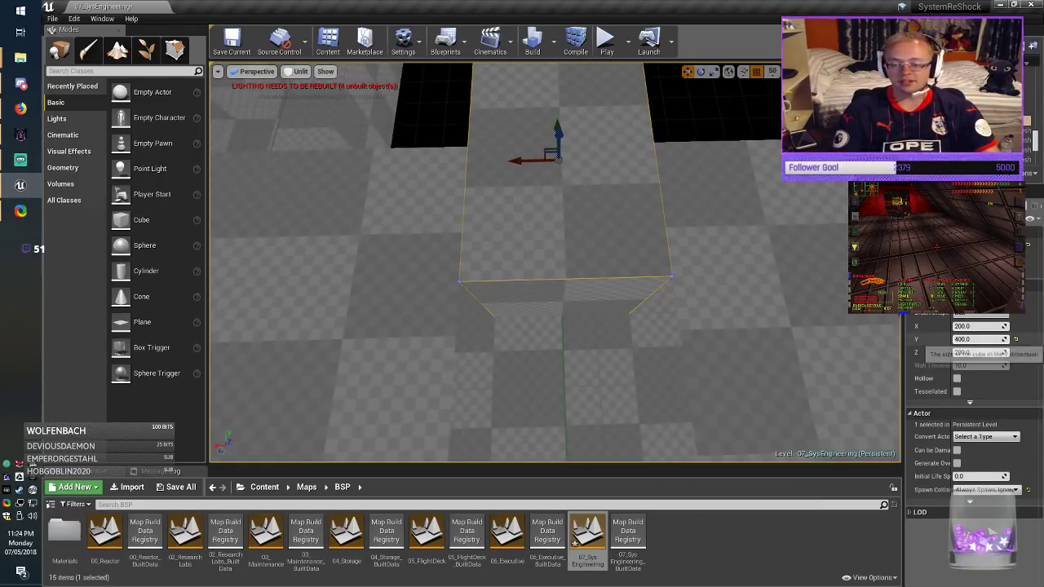
Step: Resize the corridor's end wall brush to 600 in X and 100 in Y
click(974, 339)
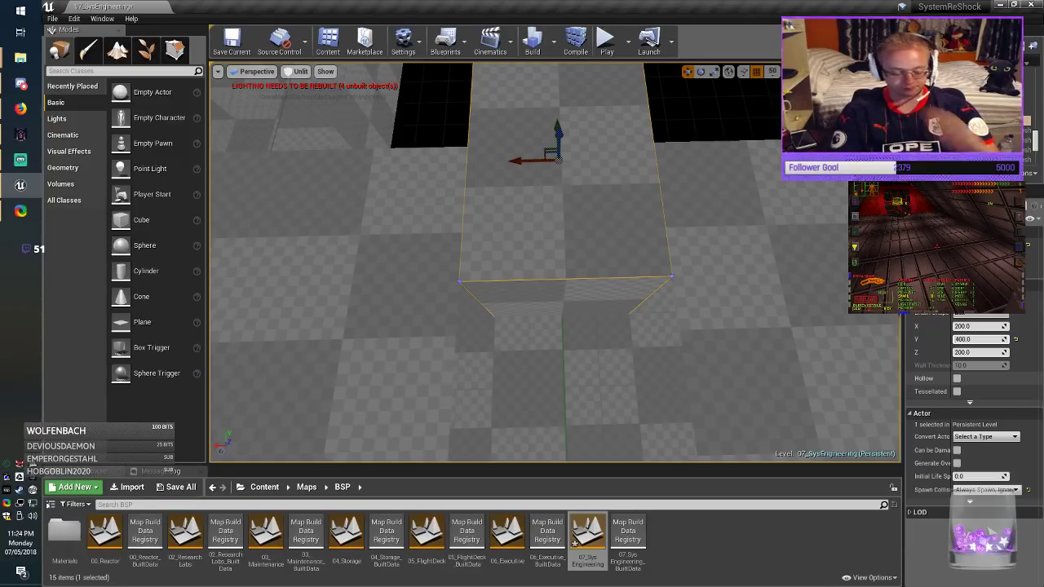
text(100)
key(Return)
click(974, 326)
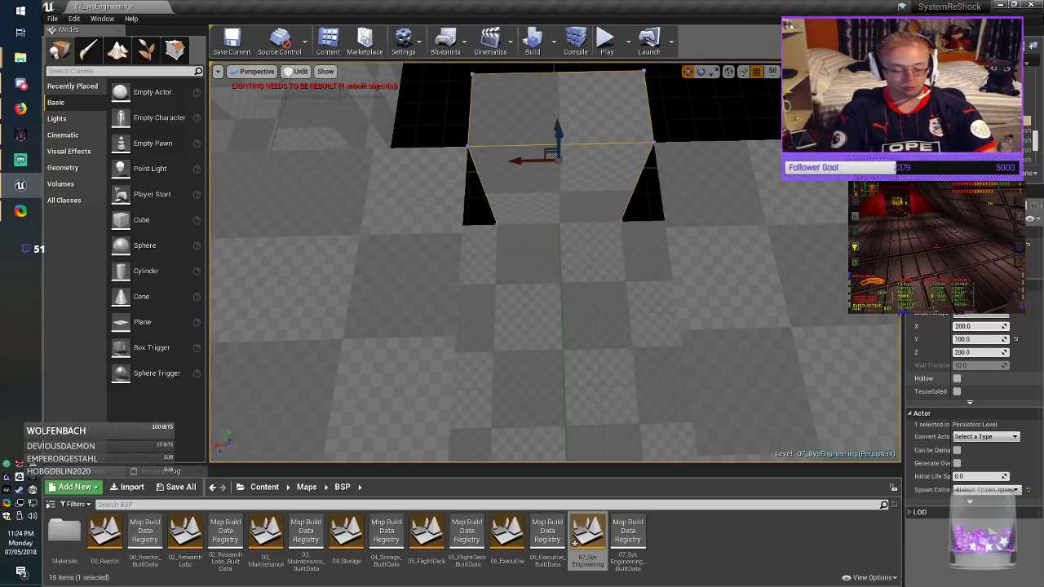
text(600)
key(Return)
Step: Duplicate the 600 by 800 corridor floor brush straight up as a ceiling between the sloped walls, and save the level
mouse_move(554, 269)
right_down()
mouse_move(595, 212)
mouse_move(530, 184)
mouse_move(440, 200)
right_up()
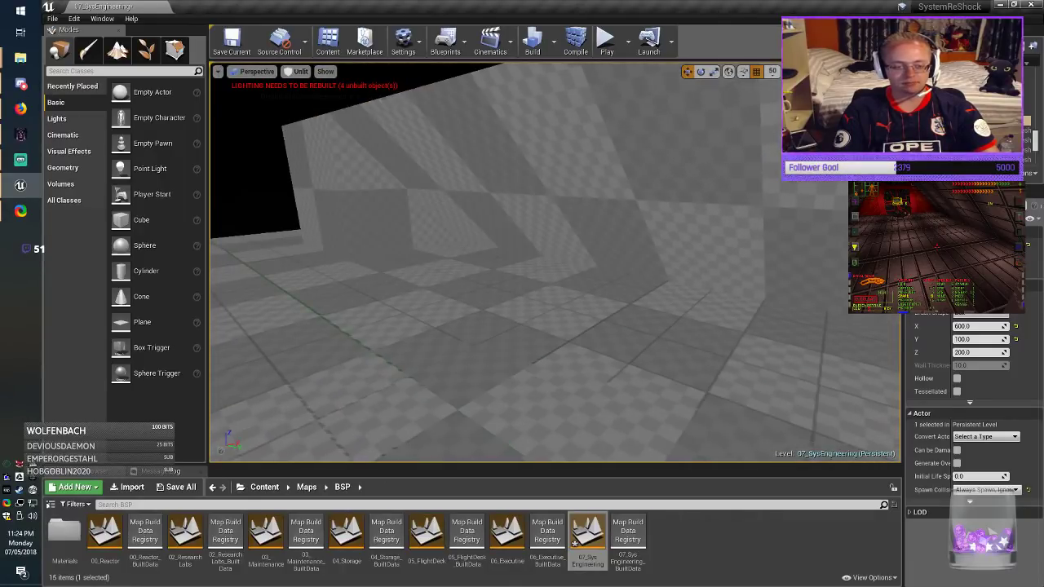
click(522, 350)
right_drag(522, 351, 406, 354)
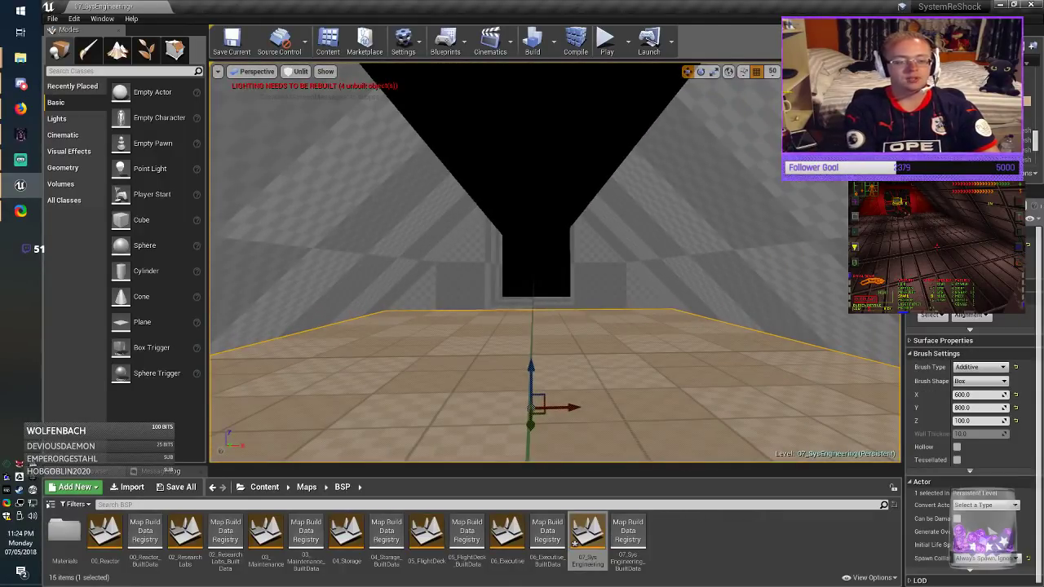
alt+drag(531, 374, 531, 61)
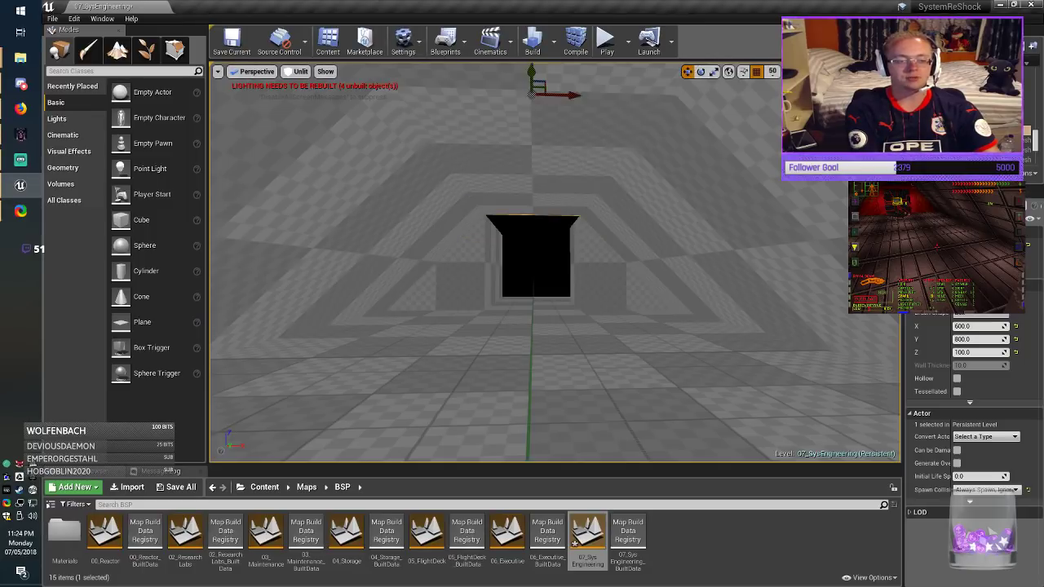
mouse_move(531, 98)
right_down()
mouse_move(628, 143)
mouse_move(587, 130)
mouse_move(653, 135)
mouse_move(587, 135)
mouse_move(661, 147)
mouse_move(600, 151)
mouse_move(604, 159)
mouse_move(566, 167)
mouse_move(583, 175)
right_up()
key(Escape)
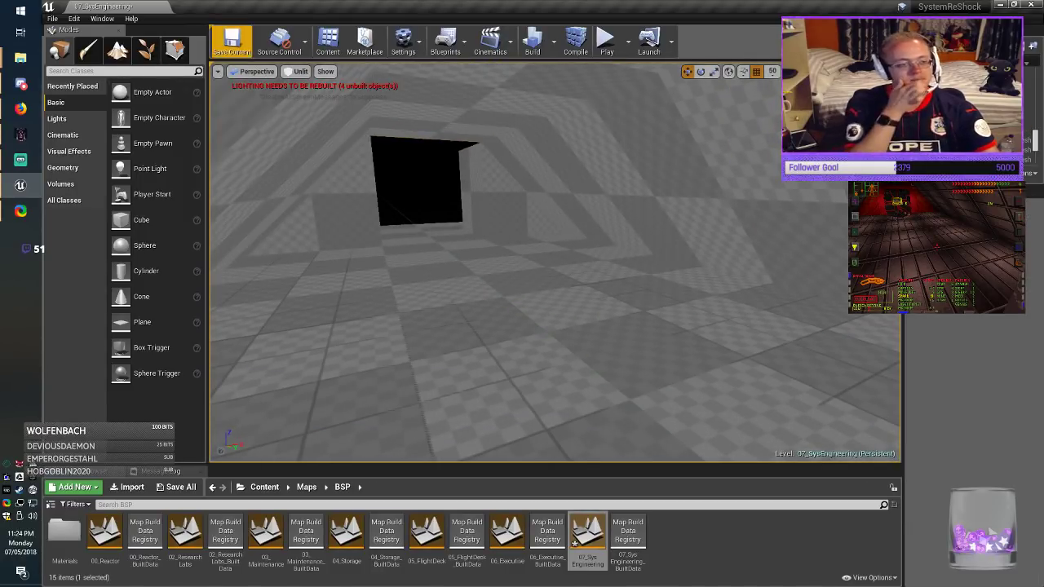
click(232, 40)
Step: Select all BSP surfaces in the level, realign their textures, deselect them, and save the level
right_drag(457, 212, 644, 217)
key(shift+s)
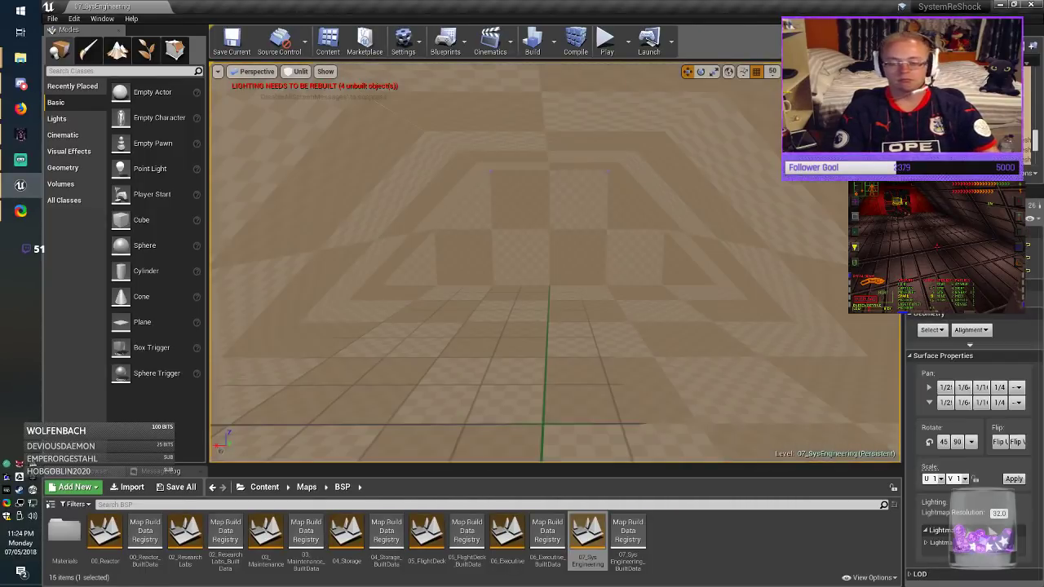
click(971, 330)
click(992, 356)
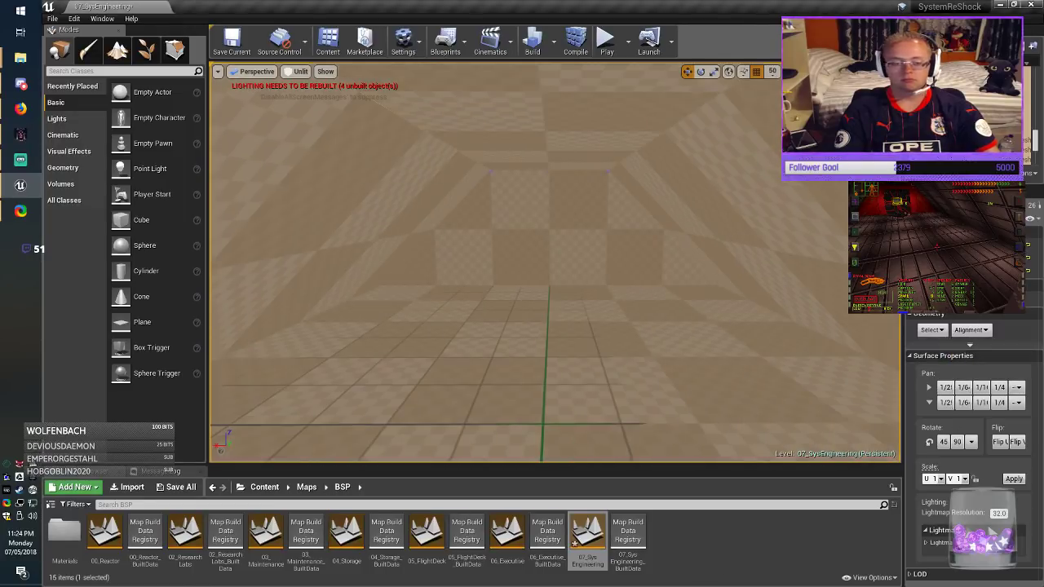
key(Escape)
click(233, 43)
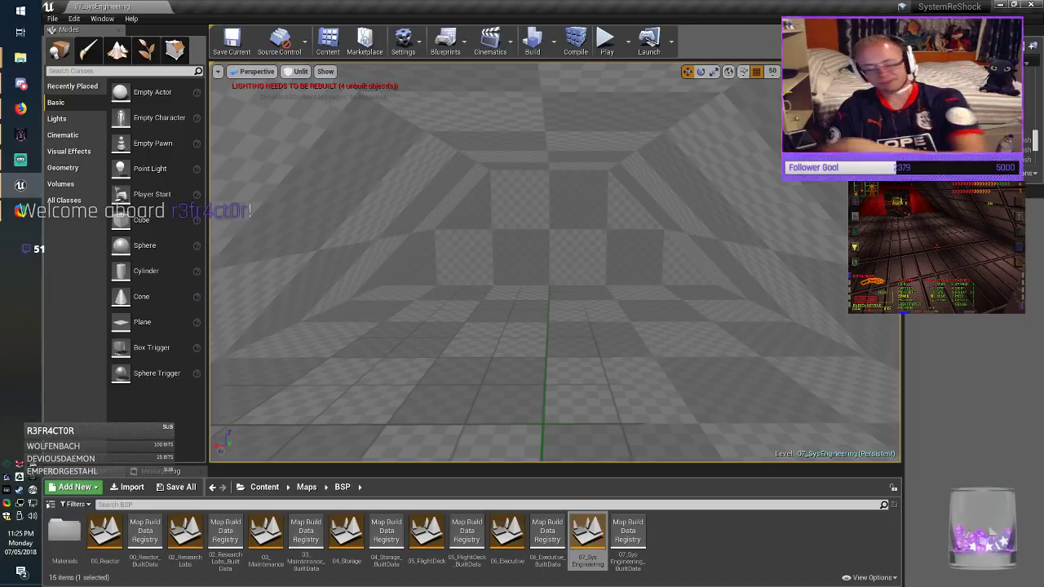
Step: Compare with the reference game and duplicate the 200 by 400 floor brush outward to extend the passage floor
key(w)
right_drag(554, 261, 354, 273)
key(w)
key(s)
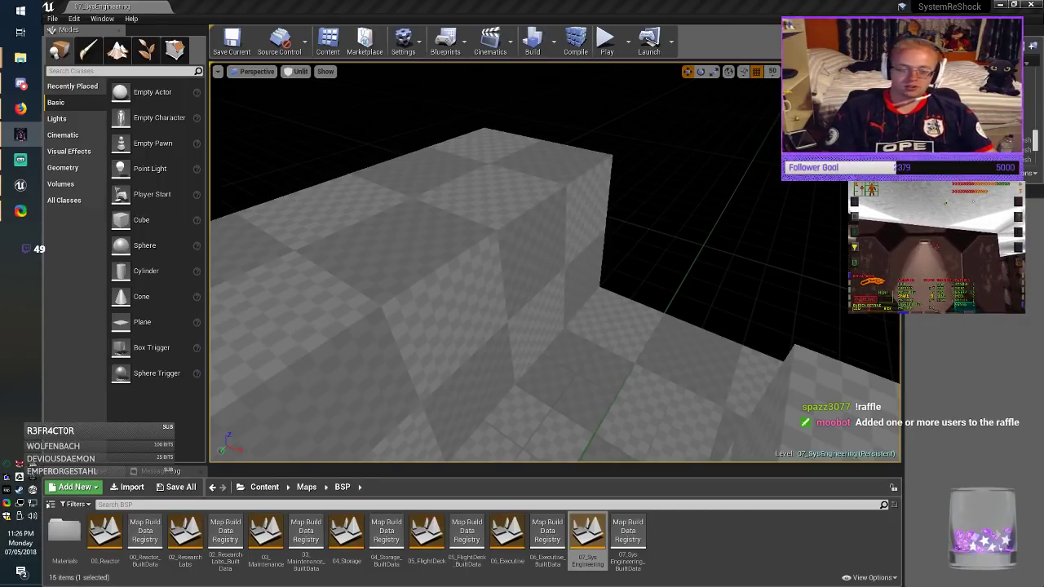
right_drag(555, 270, 775, 269)
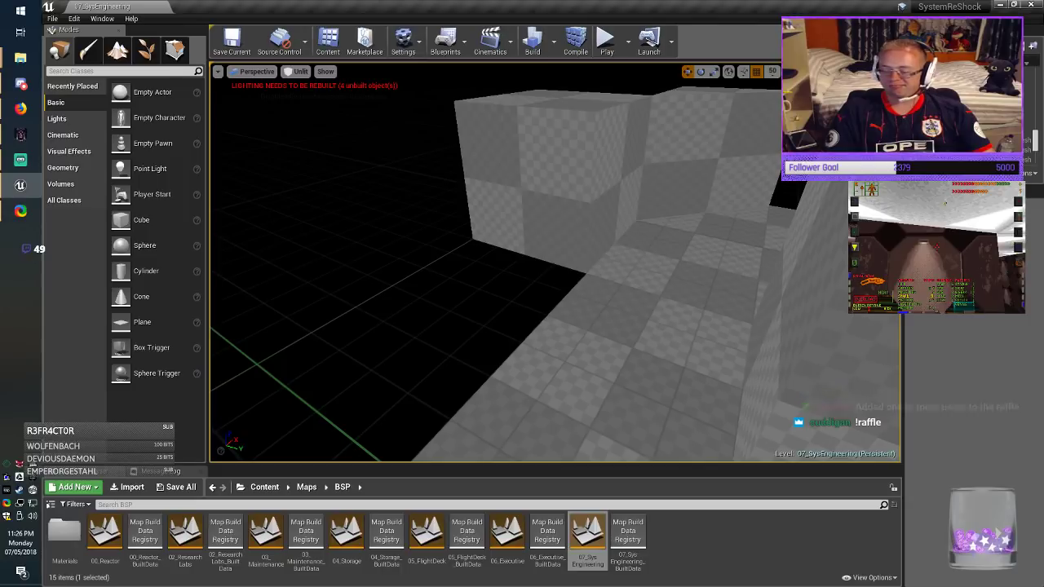
key(w)
mouse_move(554, 265)
right_down()
mouse_move(530, 285)
mouse_move(612, 261)
mouse_move(530, 273)
mouse_move(660, 339)
mouse_move(649, 335)
right_up()
key(e)
click(669, 334)
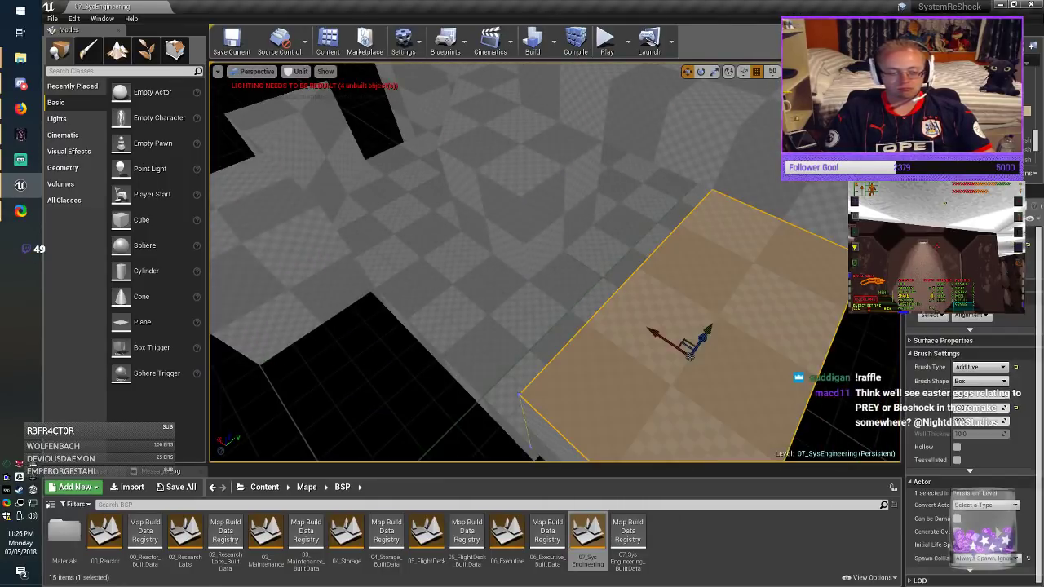
click(530, 330)
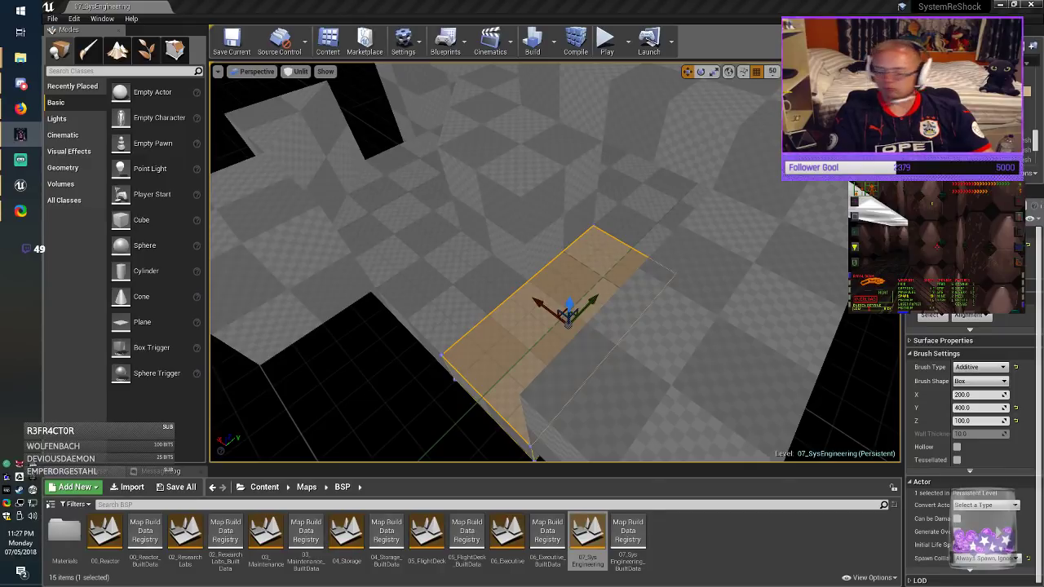
right_drag(554, 261, 440, 263)
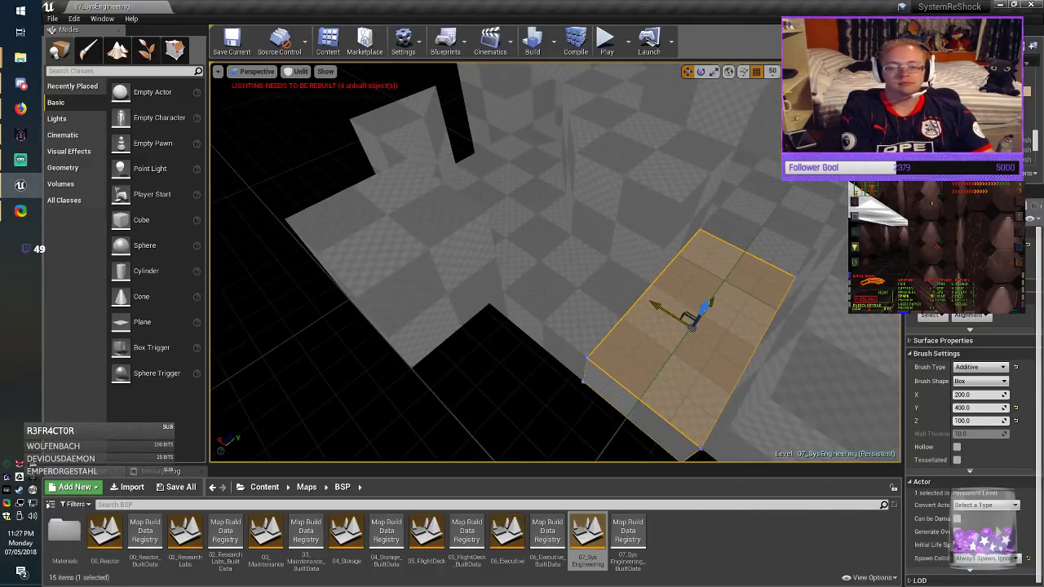
mouse_move(685, 316)
alt+mouse_down()
mouse_move(483, 357)
mouse_move(435, 401)
alt+mouse_up()
Step: Duplicate the 200-unit wall cube along X to the opposite side of the passage and check it against the reference game
click(440, 282)
right_drag(440, 282, 530, 277)
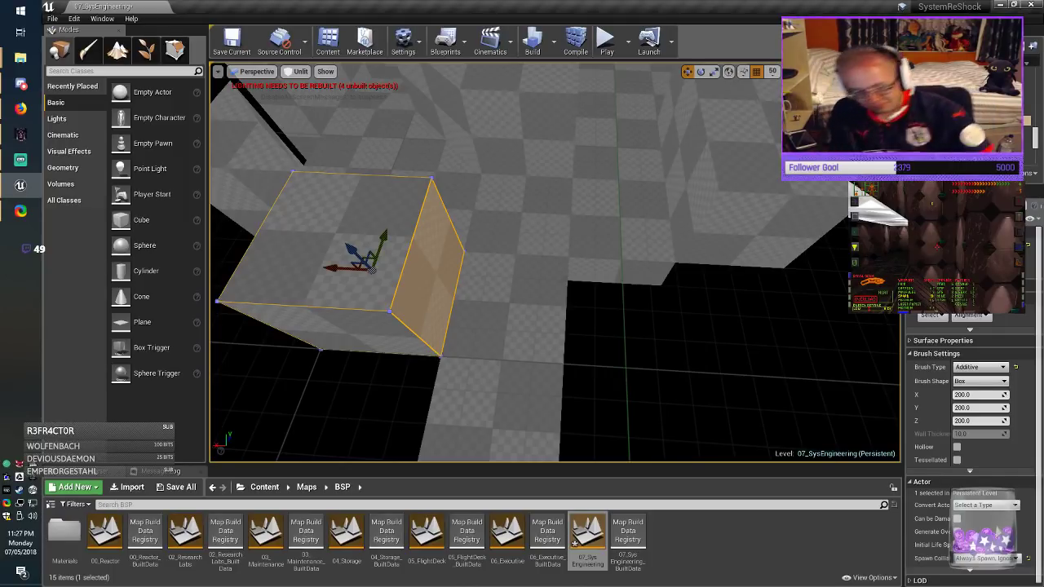
alt+drag(332, 268, 594, 283)
key(alt+Tab)
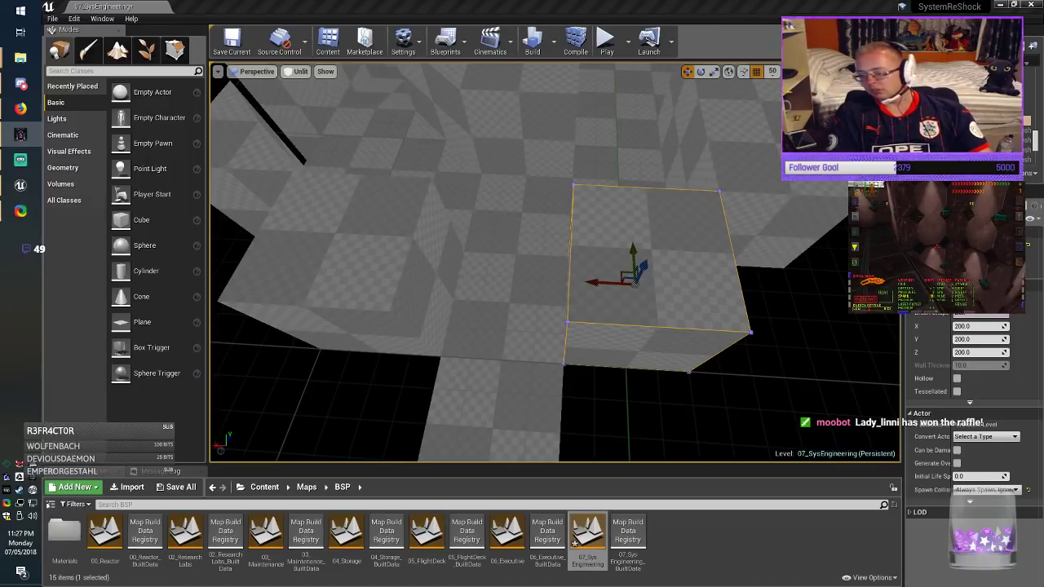
Step: Set the duplicated wall cube's Z size to 600, deselect it, and save the level
right_drag(554, 278, 685, 201)
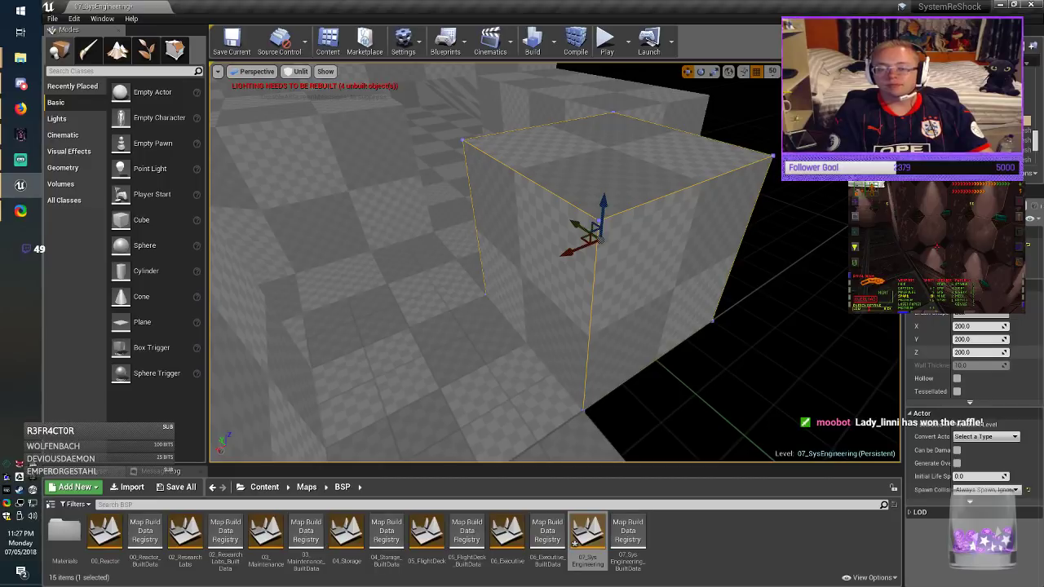
click(967, 352)
text(600)
key(Return)
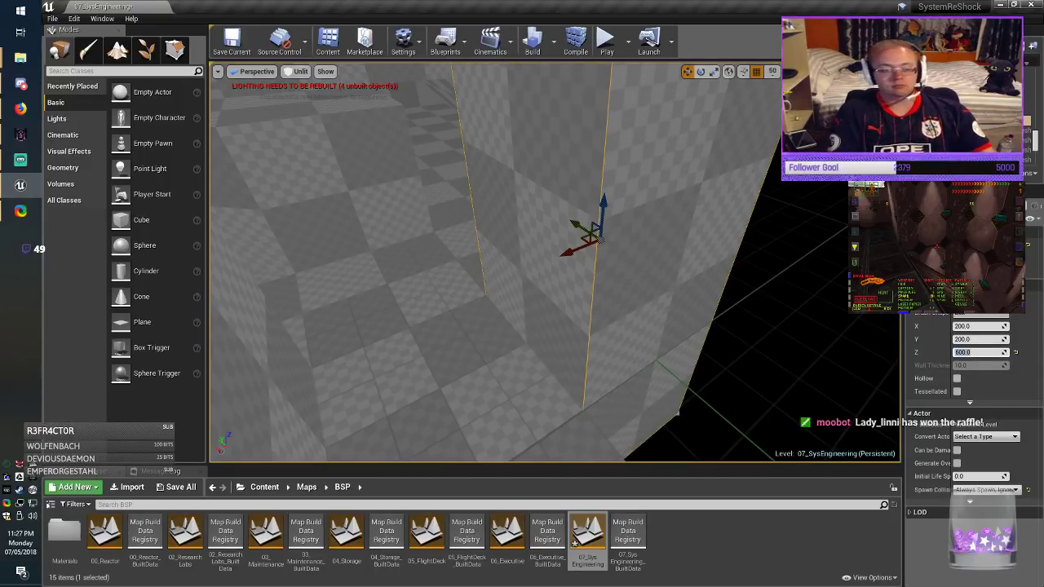
key(Escape)
click(231, 41)
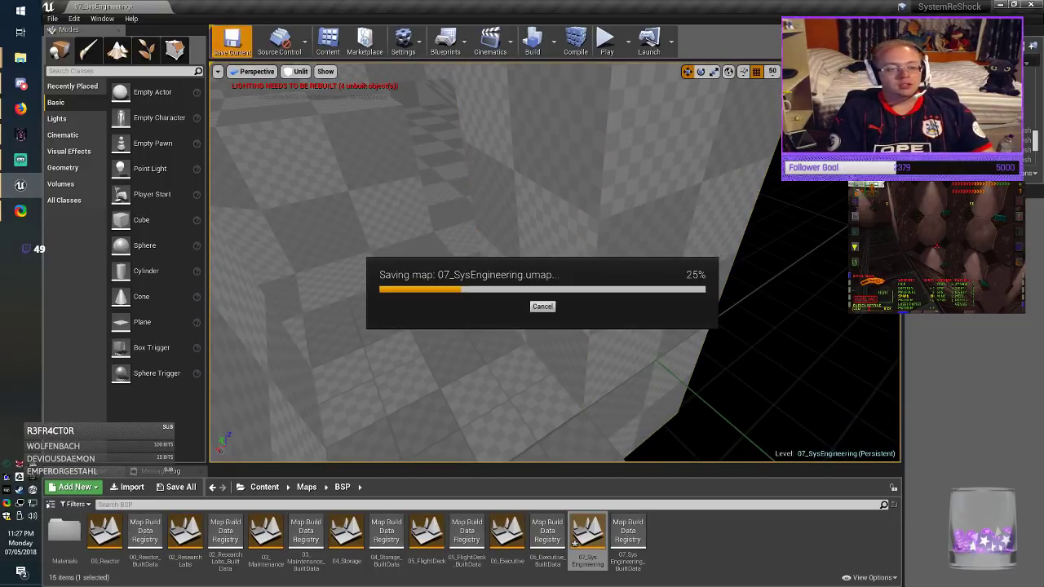
Step: Check the reference game and duplicate the 200 by 400 passage floor brush along X past the tall wall
right_drag(473, 244, 443, 164)
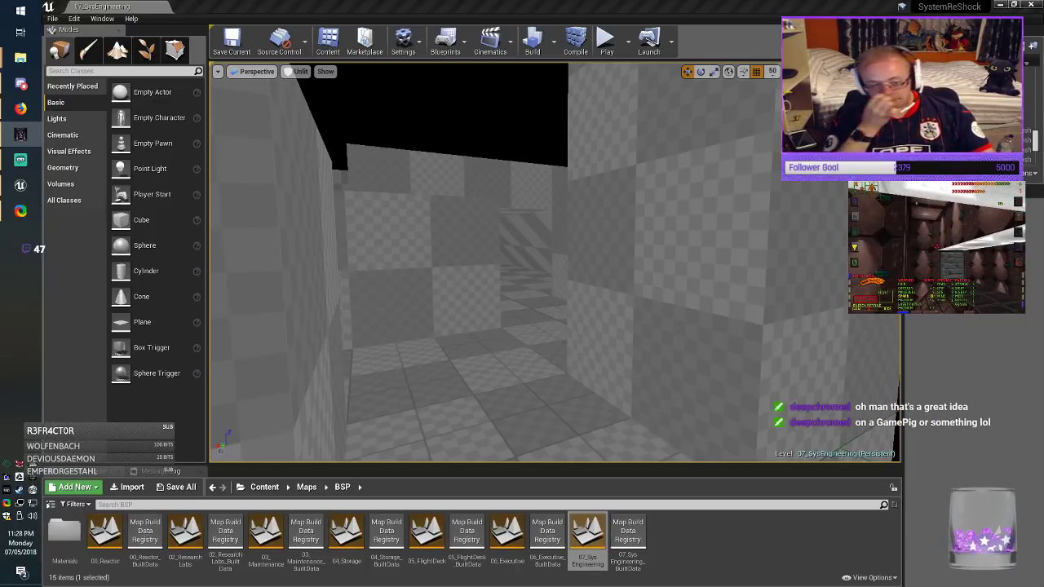
right_drag(555, 262, 1023, 283)
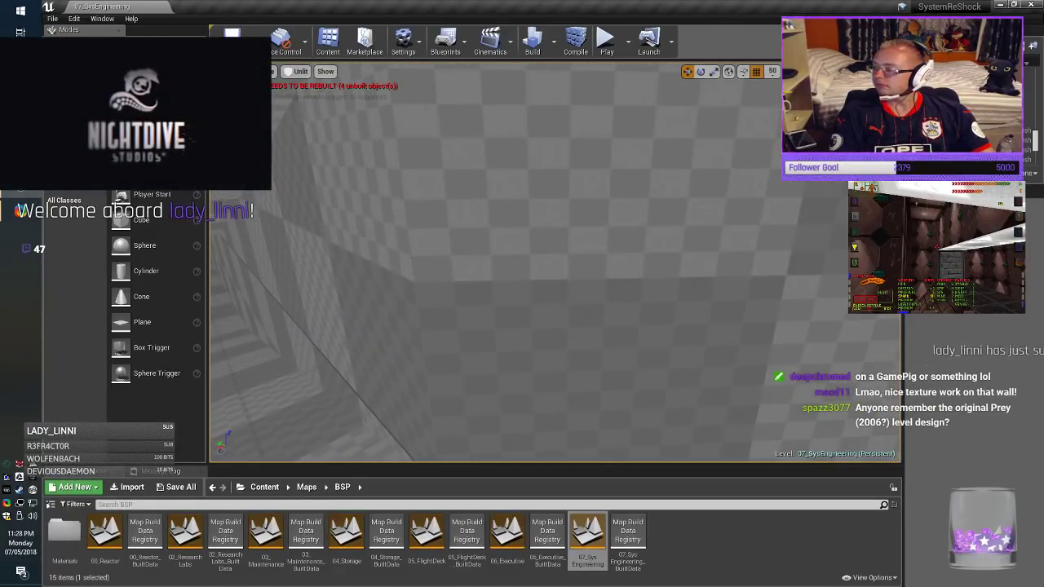
right_drag(555, 262, 628, 281)
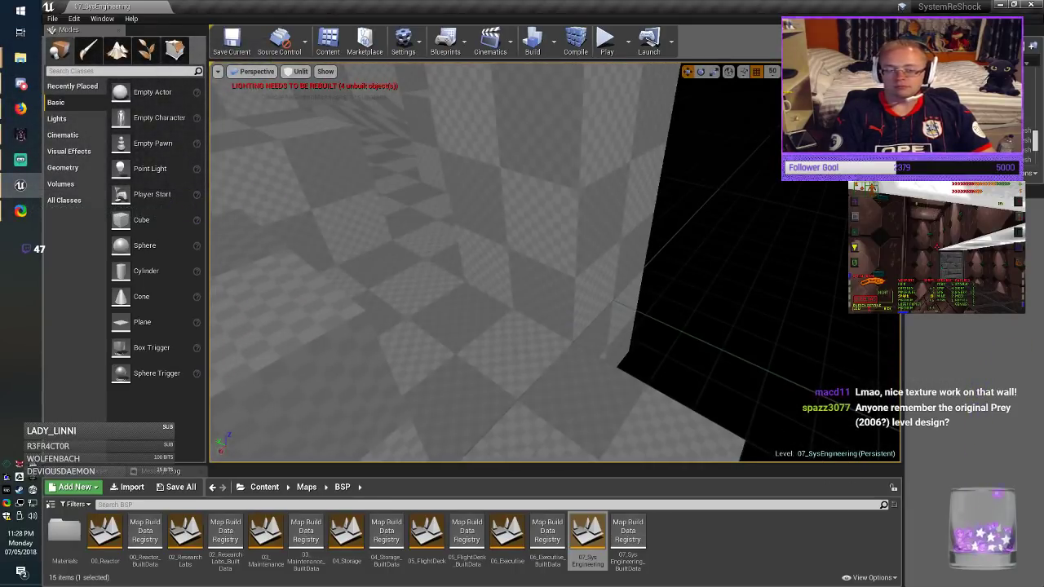
click(538, 367)
key(alt+Tab)
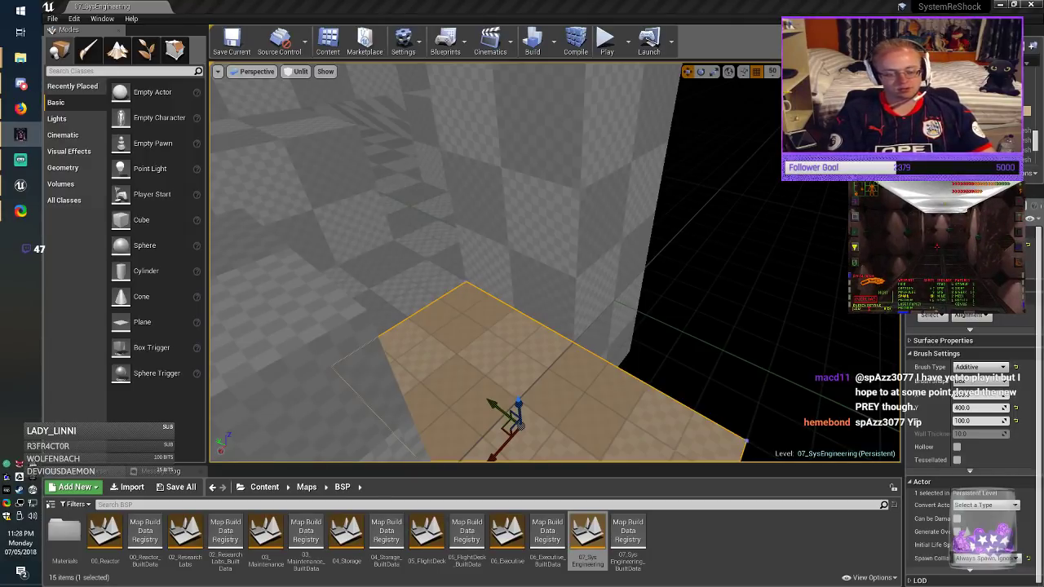
mouse_move(555, 262)
right_down()
mouse_move(693, 327)
mouse_move(611, 319)
mouse_move(610, 331)
mouse_move(591, 330)
mouse_move(506, 269)
mouse_move(555, 326)
mouse_move(636, 351)
mouse_move(668, 342)
right_up()
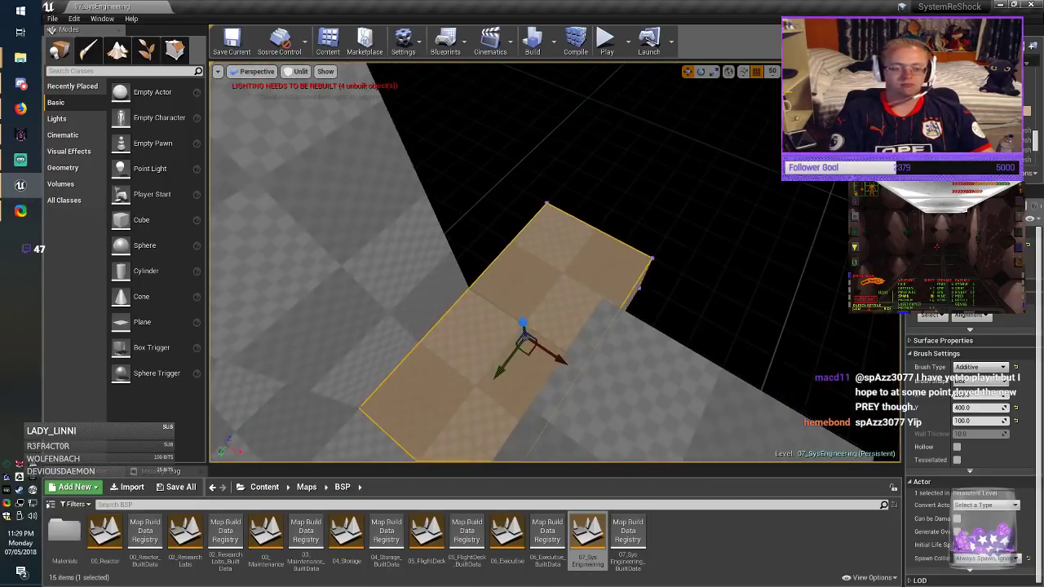
key(alt+Tab)
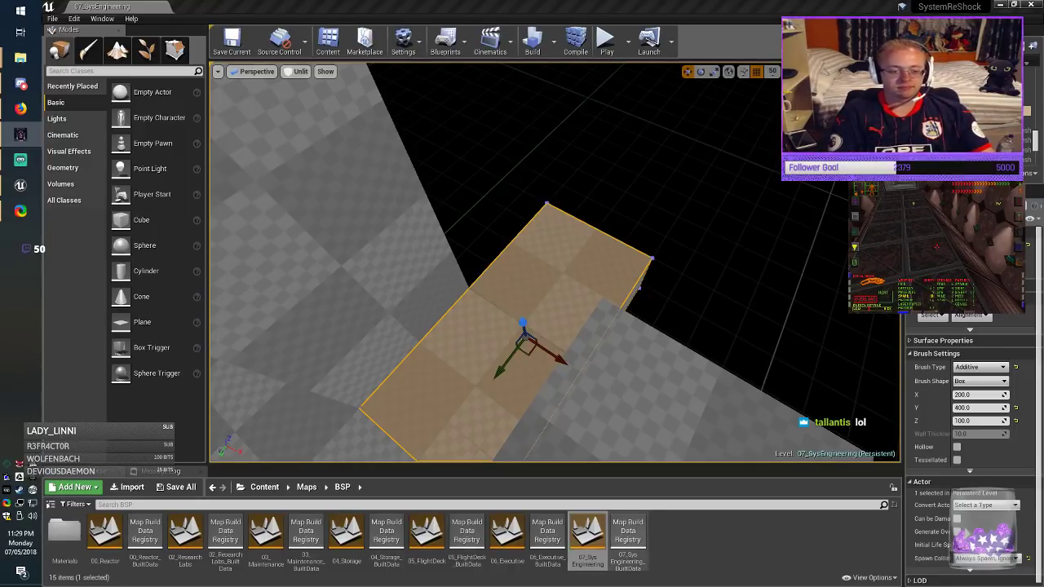
right_drag(587, 351, 456, 338)
right_drag(555, 327, 424, 323)
alt+drag(468, 313, 520, 215)
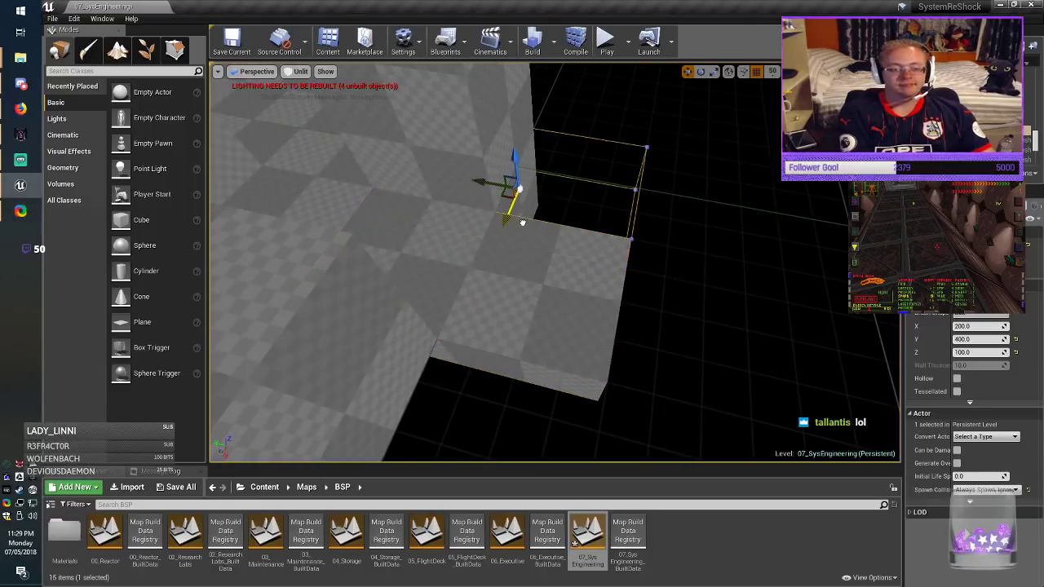
Step: Set the new passage floor brush's Y size to 200
click(977, 339)
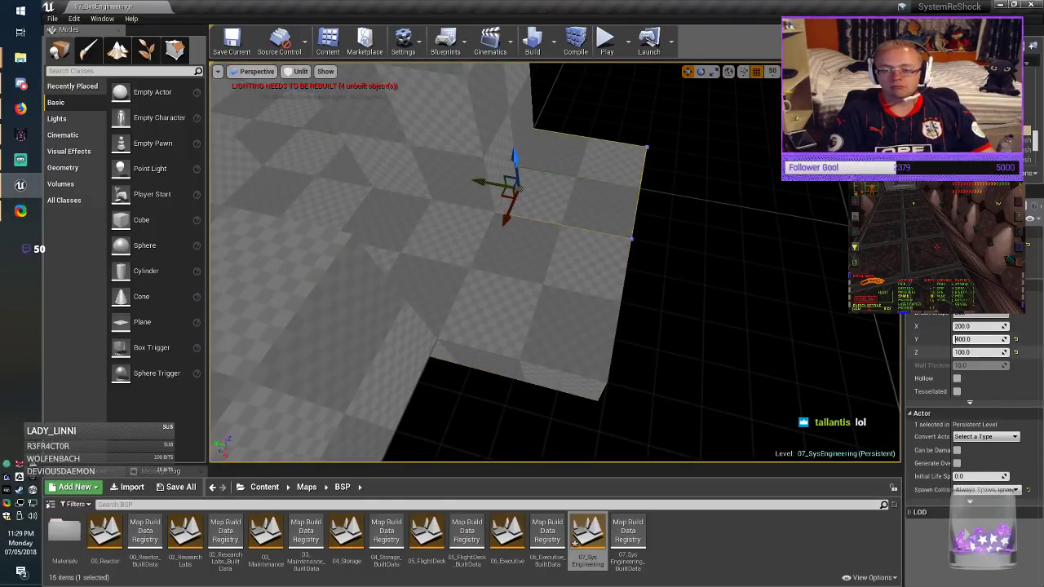
text(200)
key(Return)
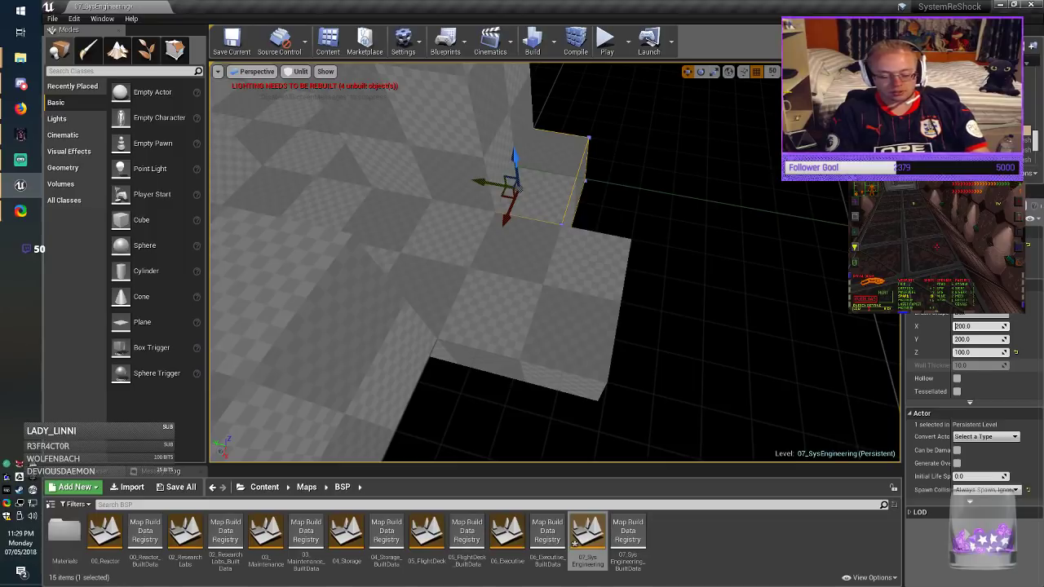
Step: Set the new passage floor brush's X size to 800, move it into line with the existing floor, and deselect it
text(800)
key(Return)
mouse_move(500, 192)
mouse_down()
mouse_move(606, 120)
mouse_move(599, 96)
mouse_up()
key(Escape)
mouse_move(599, 99)
right_down()
mouse_move(389, 97)
mouse_move(342, 75)
right_up()
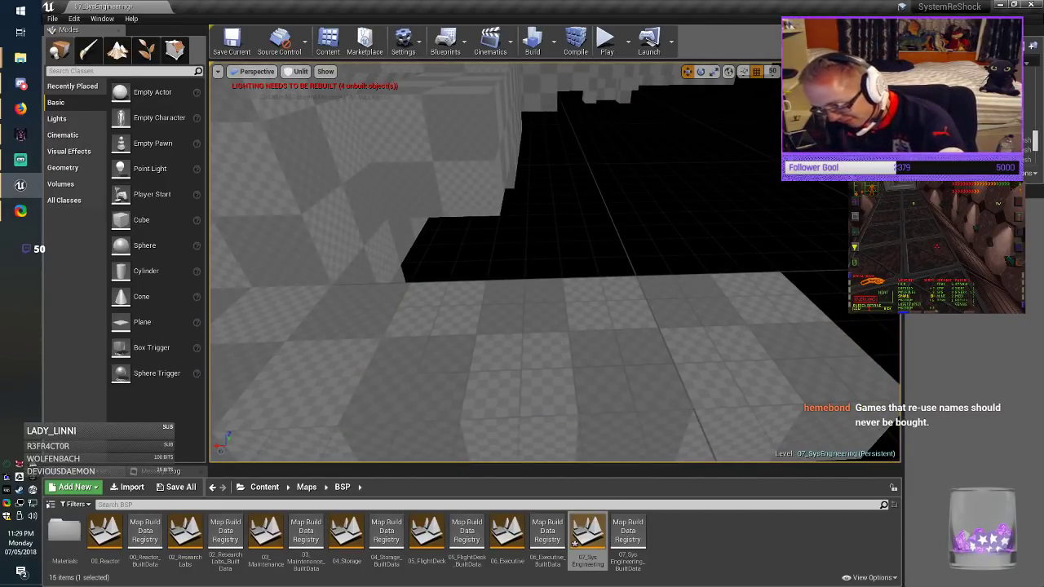
right_drag(554, 261, 420, 267)
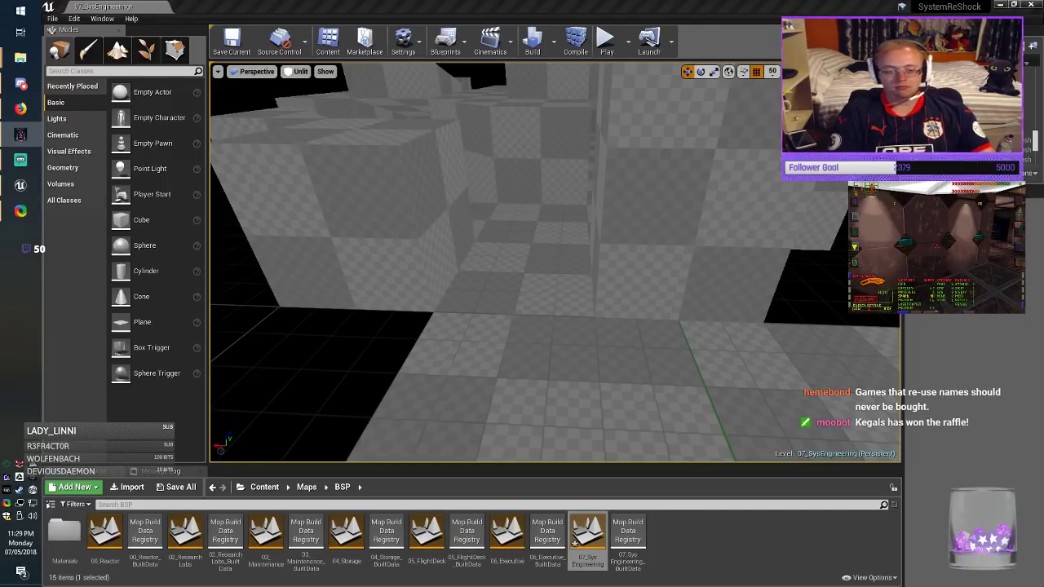
Step: Set the Y size of the 200-unit-high wall brush beside the floor to 400 and shift it along Y into alignment
click(453, 210)
right_drag(452, 210, 211, 194)
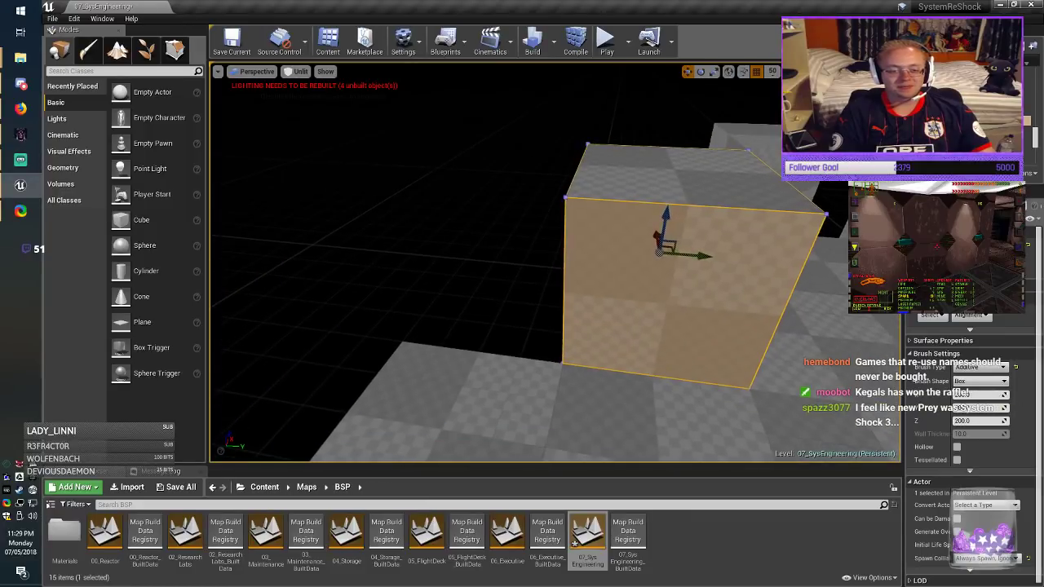
click(972, 408)
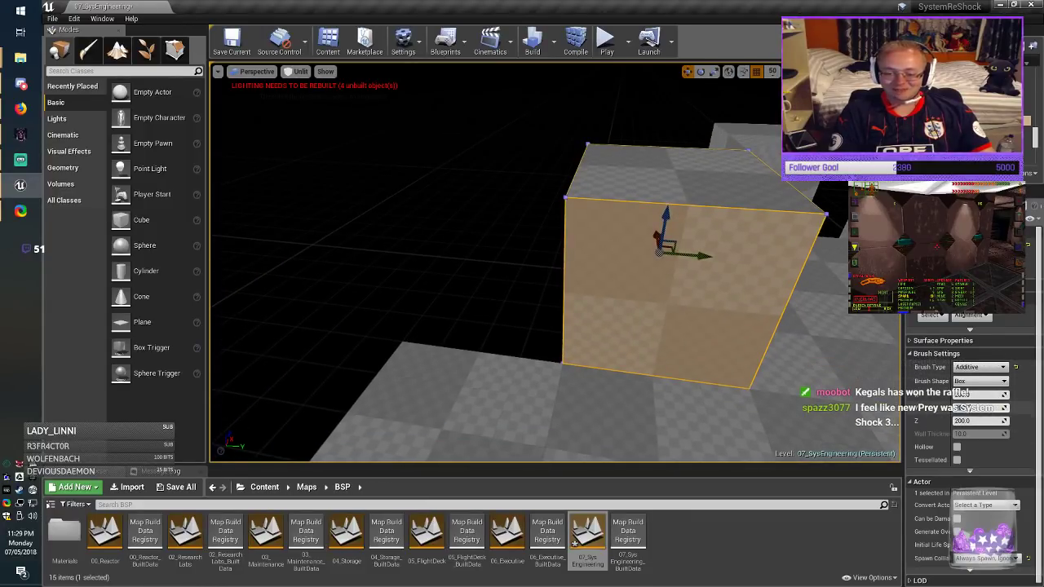
text(400)
key(Return)
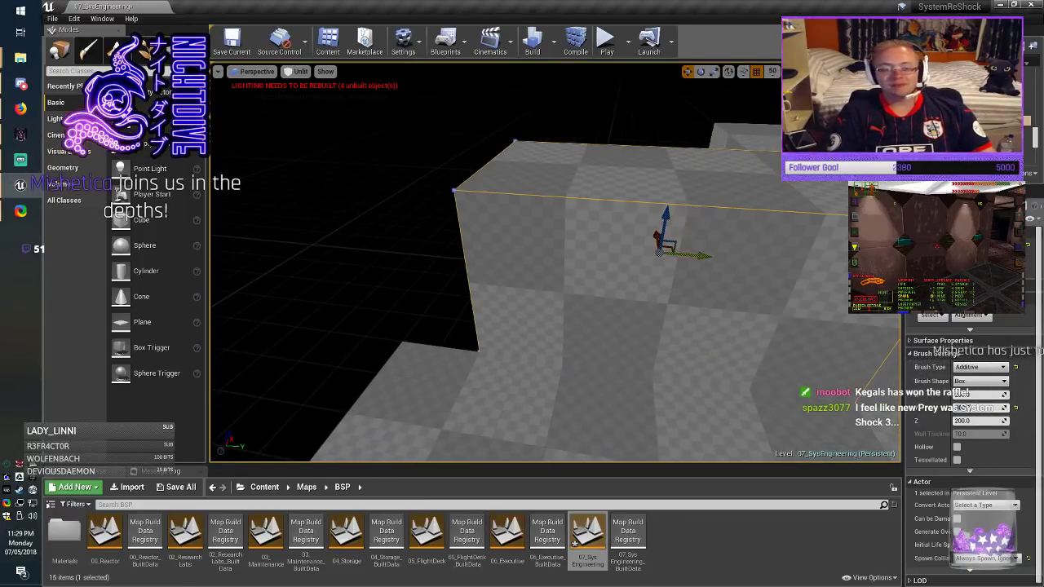
drag(703, 256, 618, 250)
key(Escape)
right_drag(617, 250, 359, 281)
Step: Save the level and check the passage layout against the reference game
click(231, 40)
right_drag(554, 270, 237, 273)
right_drag(489, 269, 702, 273)
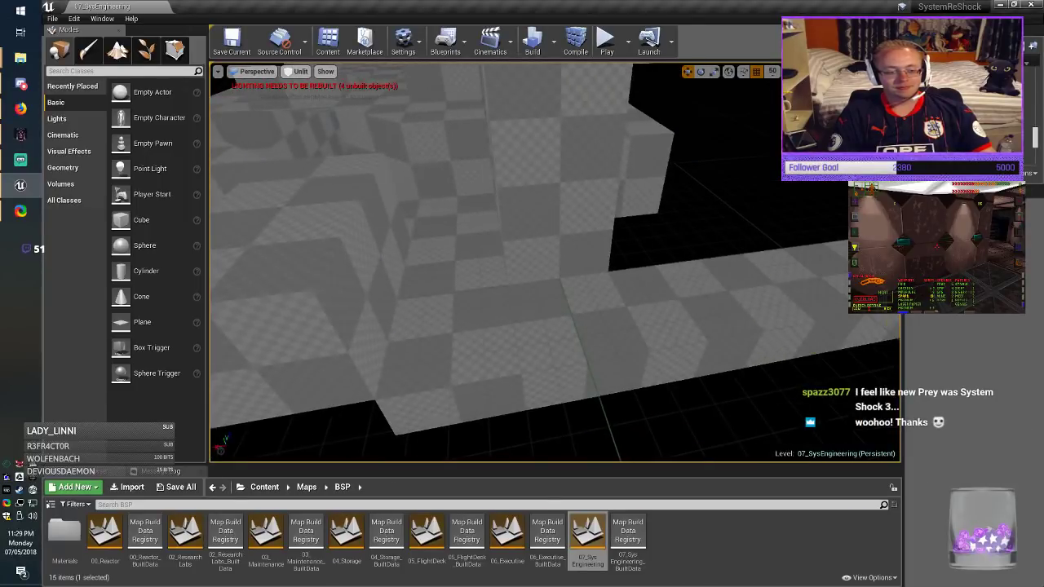
right_drag(555, 265, 602, 274)
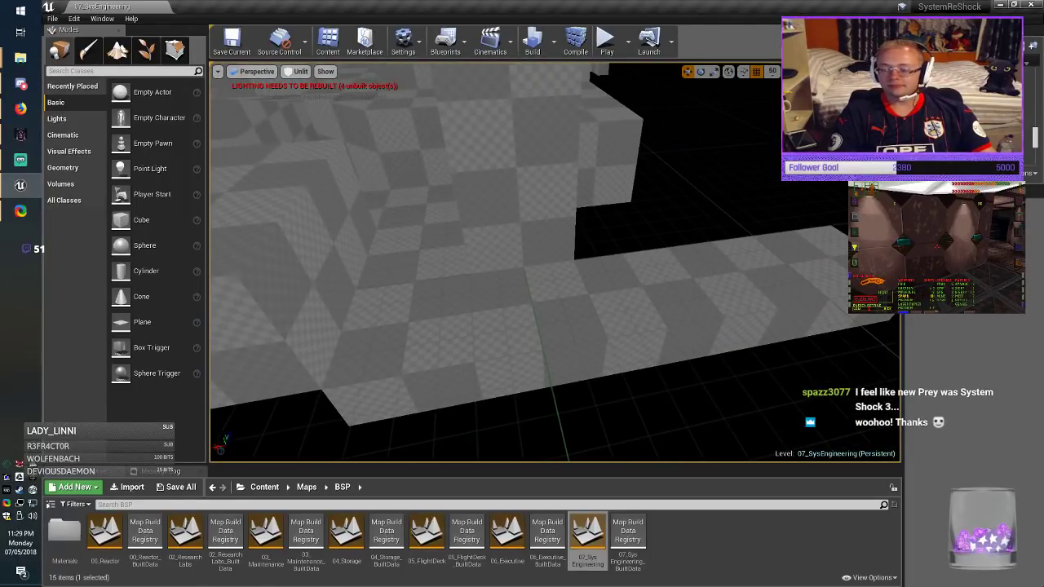
key(alt+Tab)
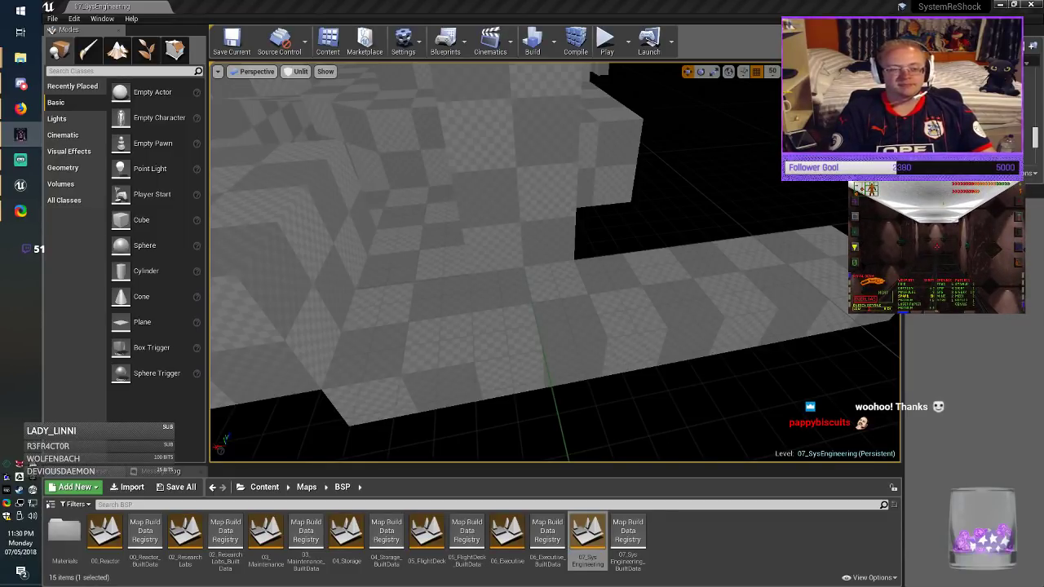
Step: Duplicate the 600-unit-high wall brush to the opposite side of the passage floor
click(502, 182)
mouse_move(502, 181)
right_down()
mouse_move(416, 204)
mouse_move(461, 219)
right_up()
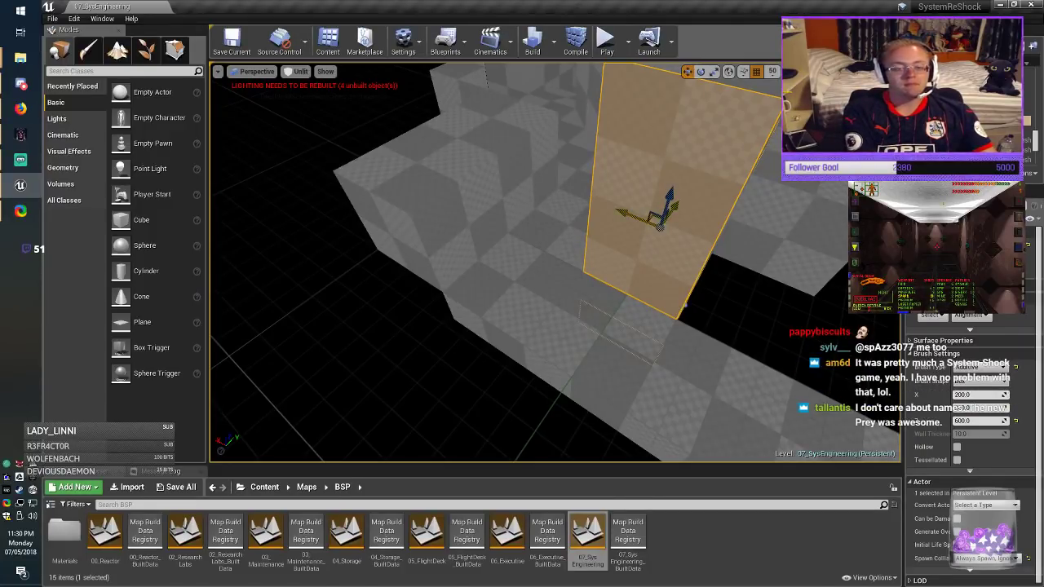
mouse_move(654, 219)
alt+mouse_down()
mouse_move(441, 288)
mouse_move(442, 334)
mouse_move(417, 320)
alt+mouse_up()
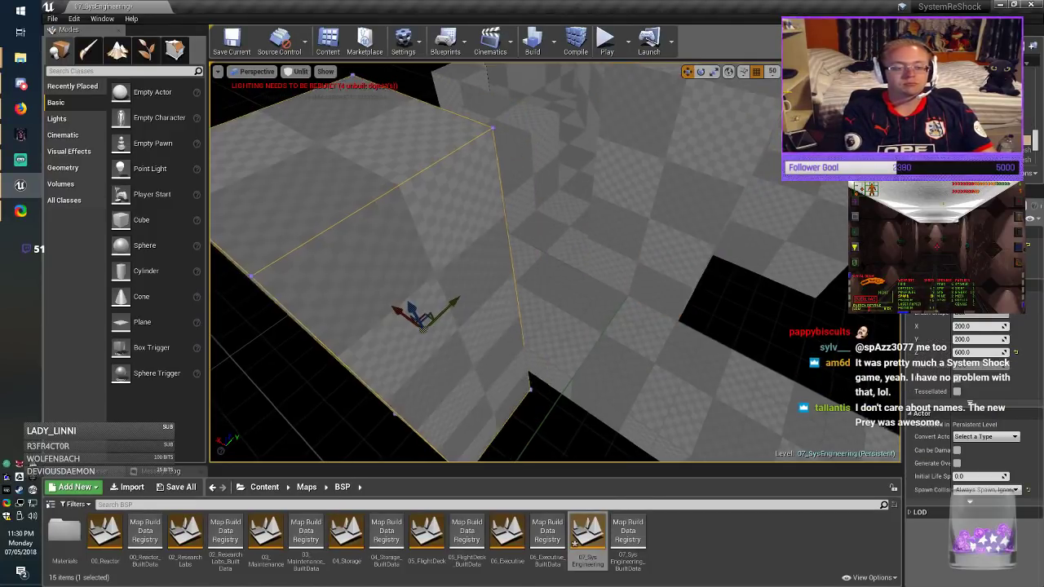
right_drag(416, 319, 306, 289)
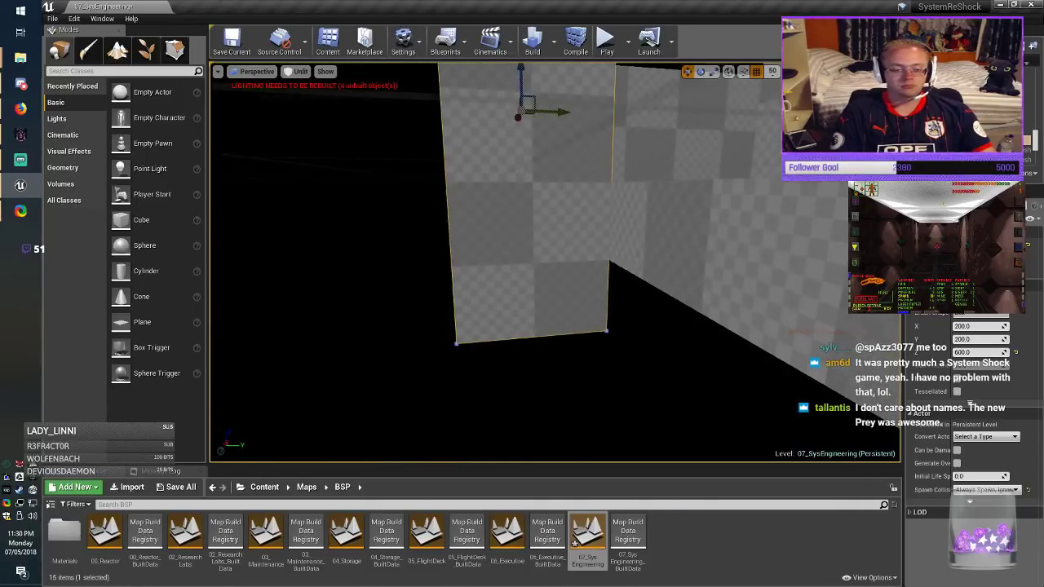
Step: Compare the 800-unit-long passage floor with the reference game and duplicate the brush toward its far end
click(712, 232)
right_drag(711, 232, 865, 244)
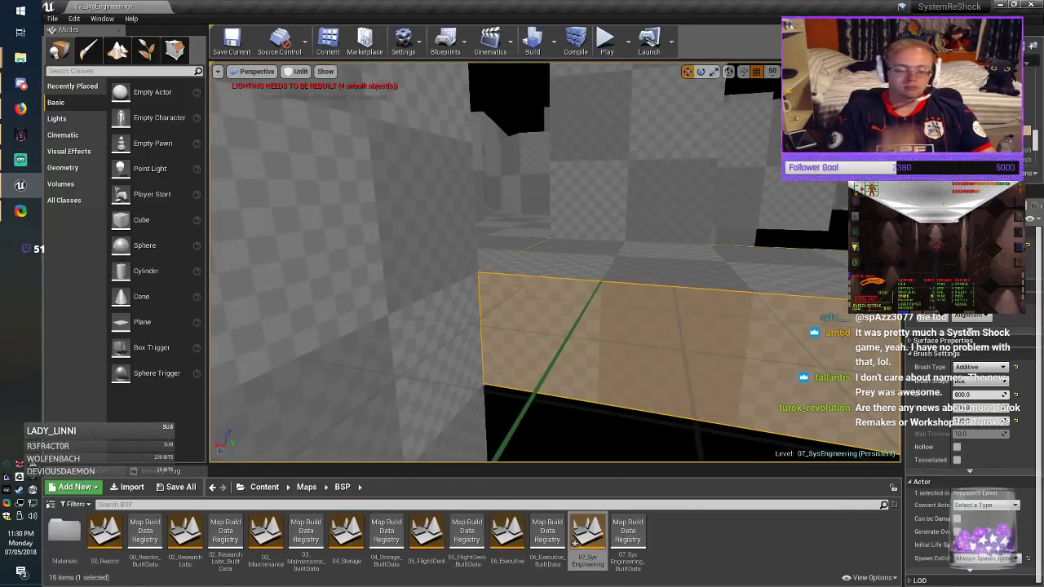
mouse_move(712, 232)
right_down()
mouse_move(775, 230)
mouse_move(768, 246)
mouse_move(765, 235)
mouse_move(795, 238)
mouse_move(816, 259)
right_up()
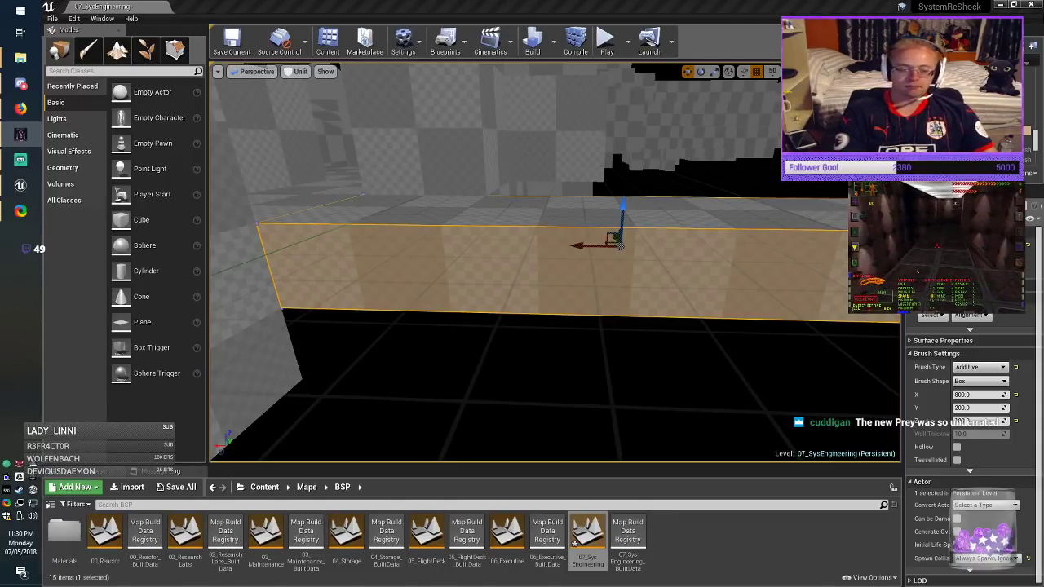
mouse_move(555, 263)
right_down()
mouse_move(652, 277)
mouse_move(596, 302)
mouse_move(538, 392)
mouse_move(607, 330)
right_up()
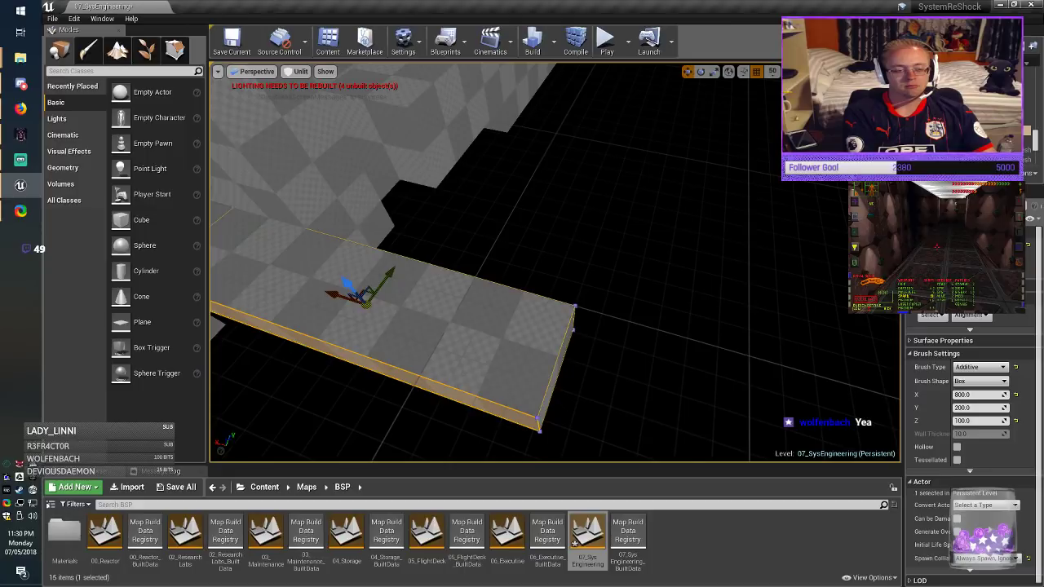
right_drag(608, 330, 456, 318)
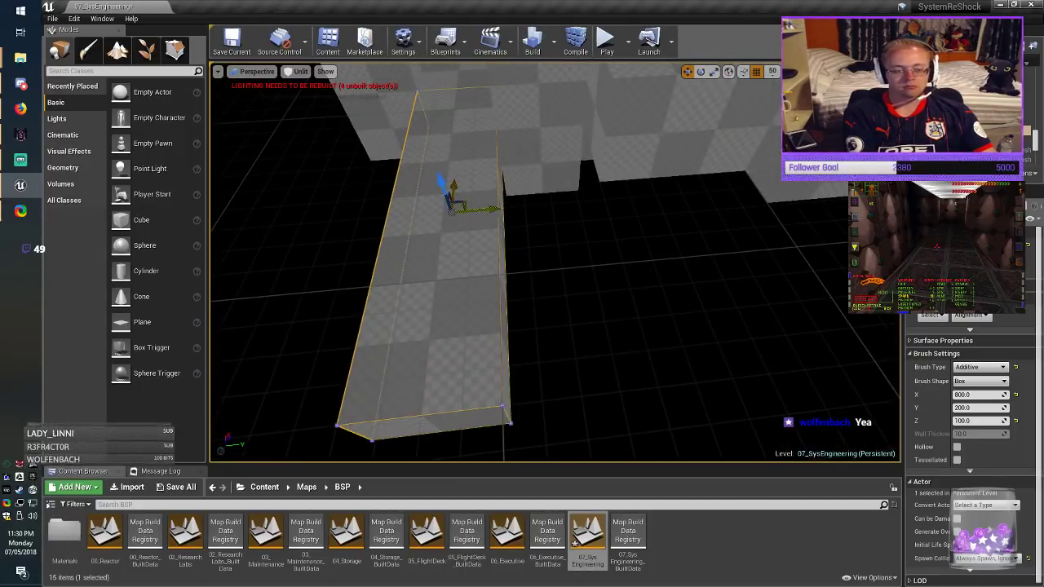
alt+drag(462, 204, 624, 250)
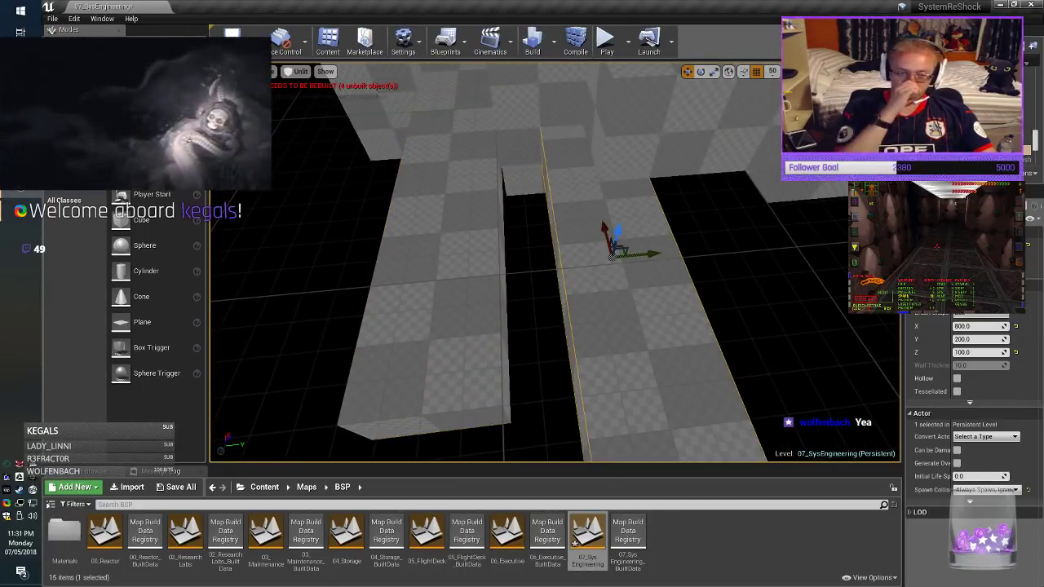
Step: Resize the duplicated floor to X 200 and Y 1000, align it with the passage's far end, and save the level
click(977, 326)
text(200)
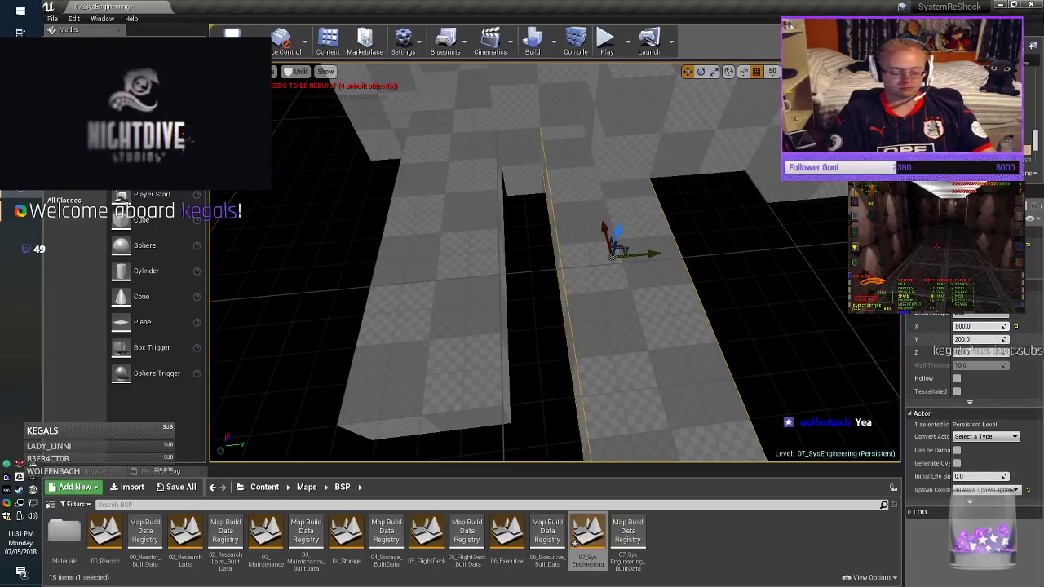
key(Tab)
key(Return)
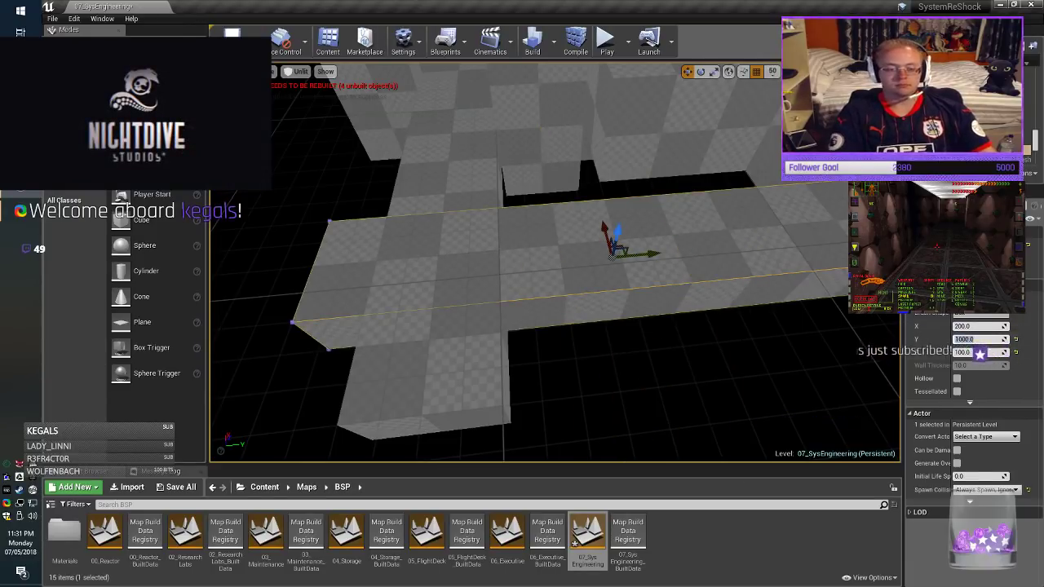
mouse_move(621, 247)
mouse_down()
mouse_move(788, 301)
mouse_move(815, 299)
mouse_up()
key(Escape)
mouse_move(563, 269)
right_down()
mouse_move(539, 265)
mouse_move(662, 180)
right_up()
click(233, 45)
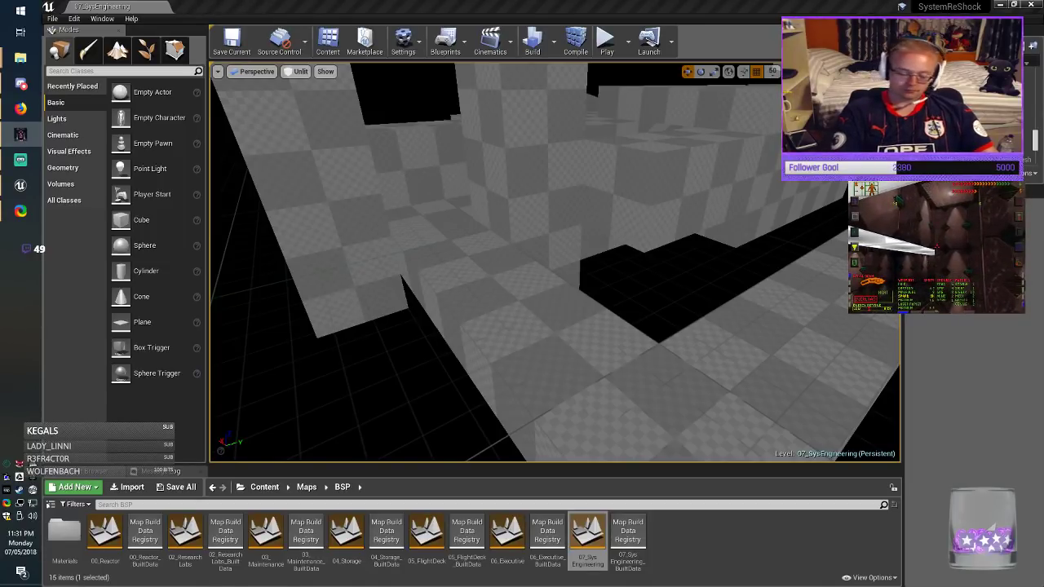
Step: Check the reference game and duplicate the 800 by 200 passage floor brush along Y to the passage's outer side
click(519, 308)
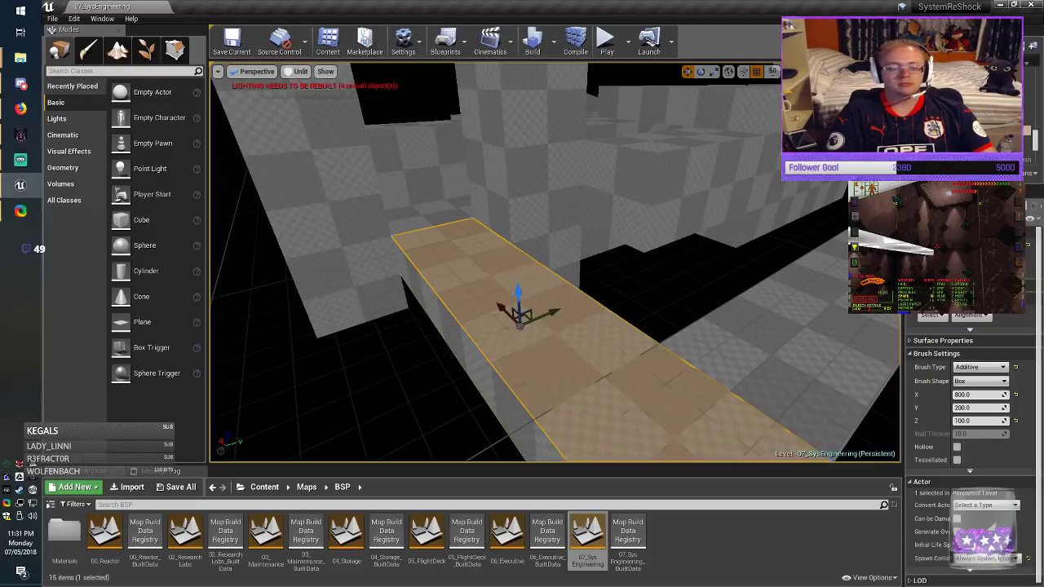
mouse_move(519, 308)
right_down()
mouse_move(457, 304)
mouse_move(540, 282)
mouse_move(499, 295)
mouse_move(481, 334)
right_up()
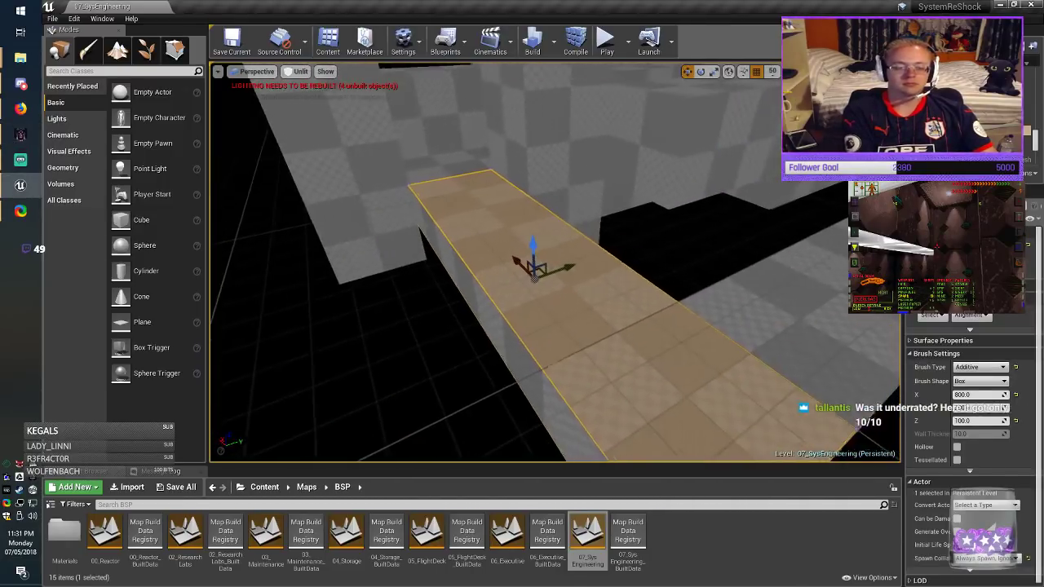
key(alt+Tab)
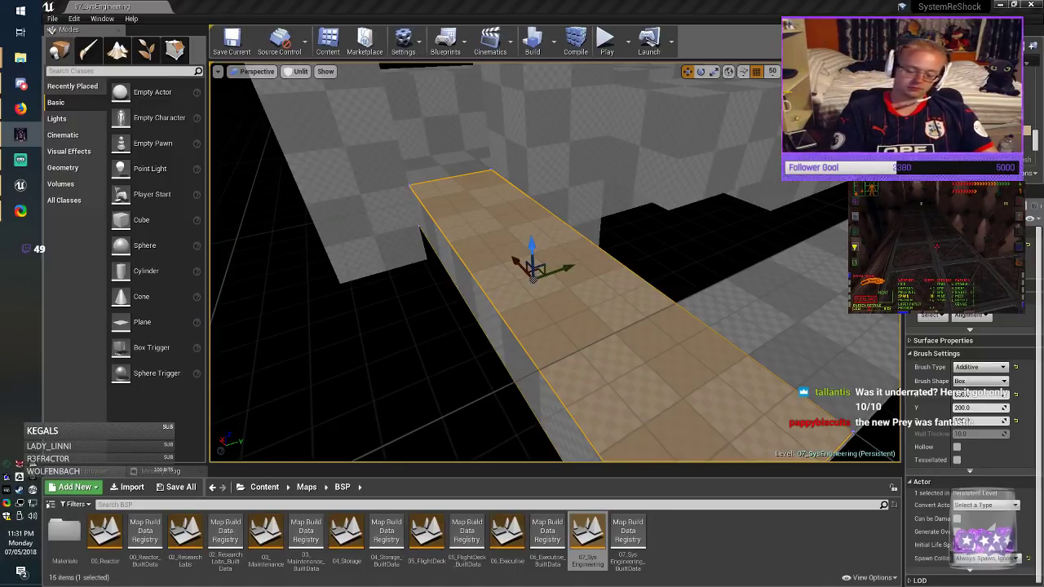
mouse_move(555, 269)
right_down()
mouse_move(551, 306)
mouse_move(530, 318)
right_up()
alt+drag(601, 181, 482, 231)
mouse_move(483, 232)
right_down()
mouse_move(494, 243)
mouse_move(550, 245)
mouse_move(604, 233)
right_up()
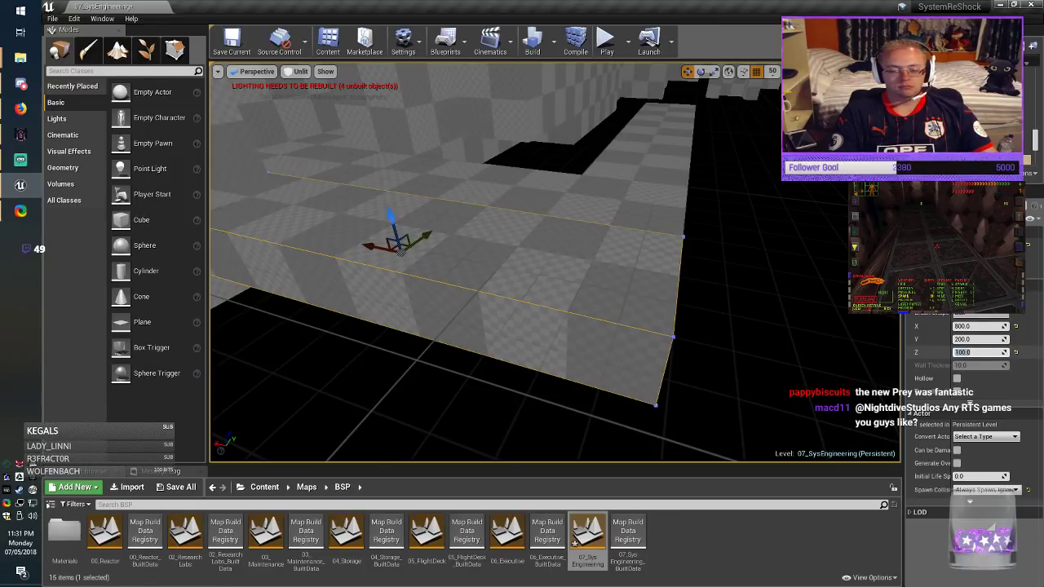
Step: Set the duplicated side brush's Z size to 200 and save the level
key(Return)
mouse_move(571, 269)
right_down()
mouse_move(441, 263)
mouse_move(490, 266)
mouse_move(515, 246)
mouse_move(481, 216)
right_up()
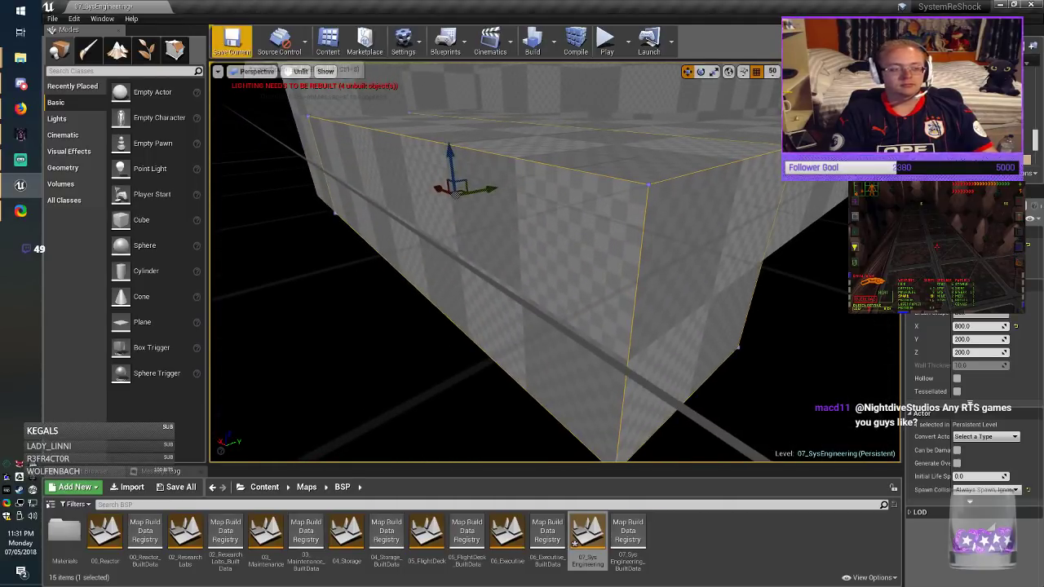
click(232, 41)
right_drag(358, 196, 342, 230)
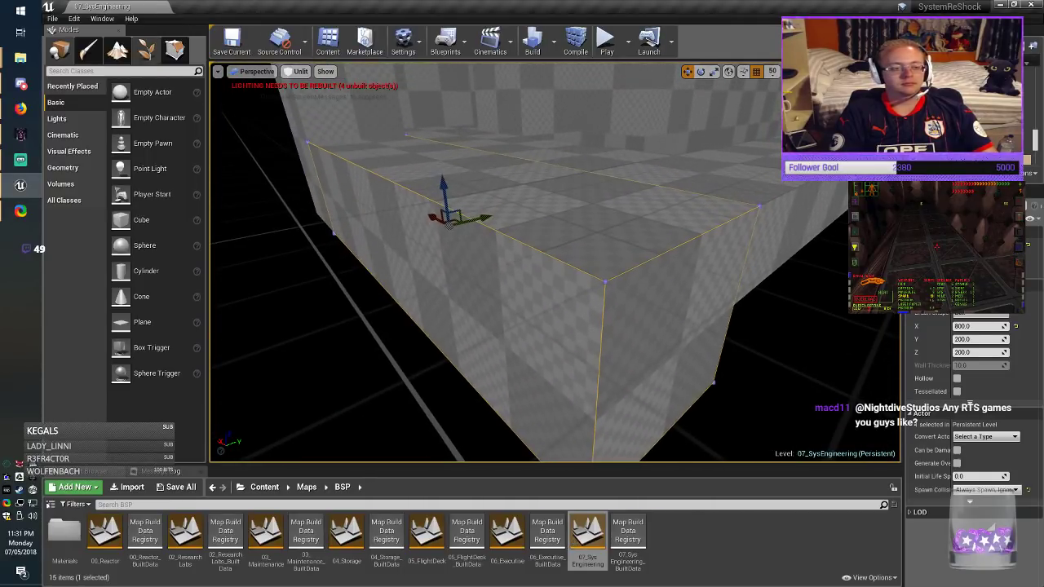
Step: In geometry editing, lower the side brush's outer top edge to its bottom edge to form a slope, then deselect it
click(176, 51)
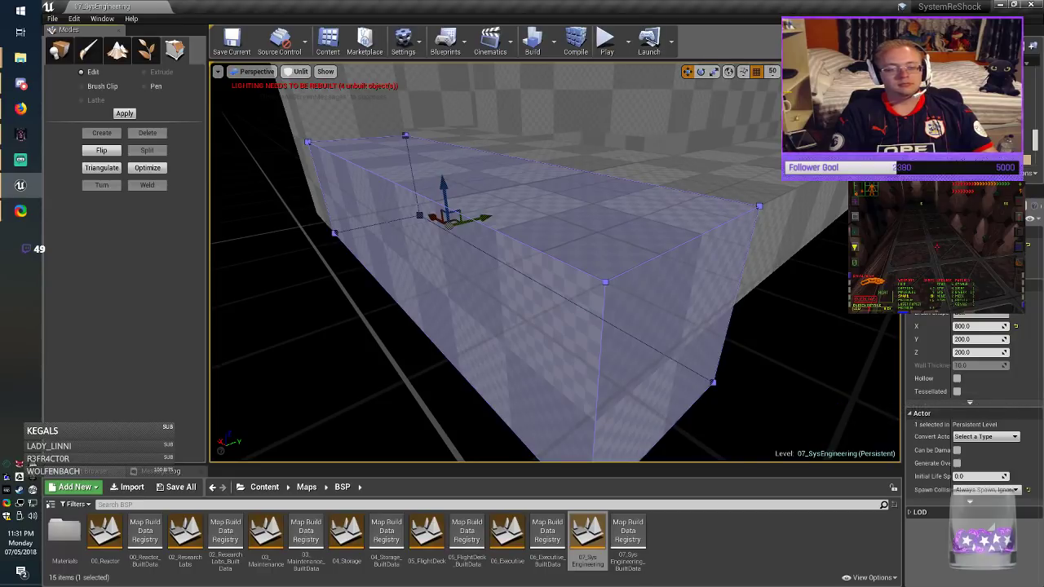
click(507, 194)
click(473, 220)
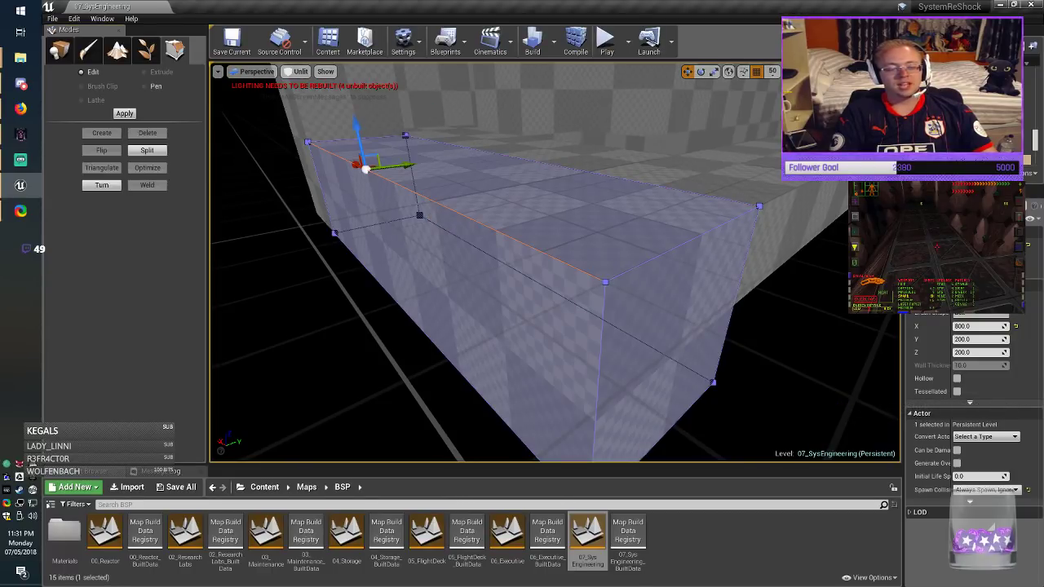
mouse_move(473, 220)
right_down()
mouse_move(444, 230)
mouse_move(408, 220)
right_up()
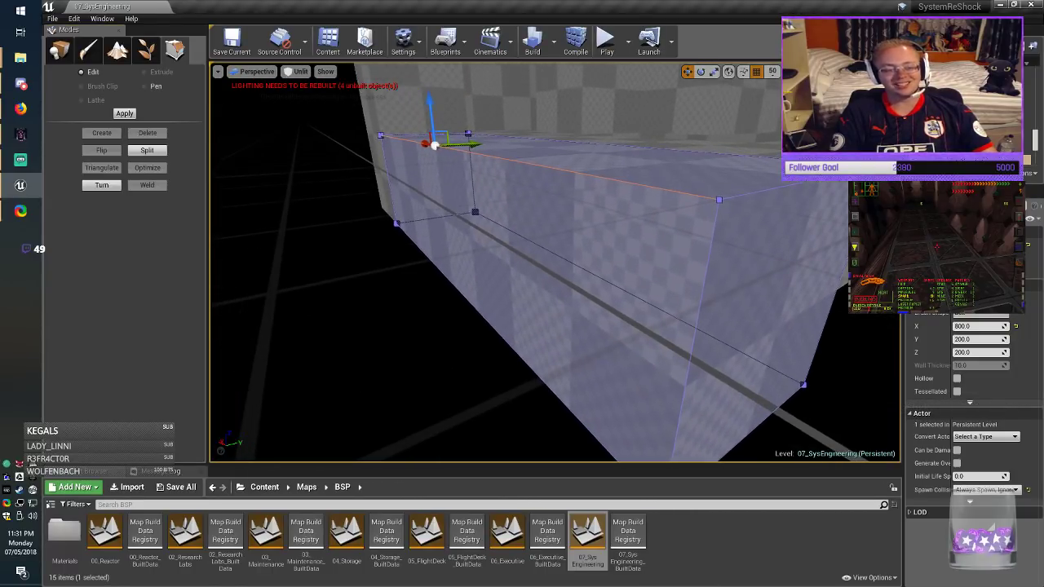
drag(451, 323, 451, 324)
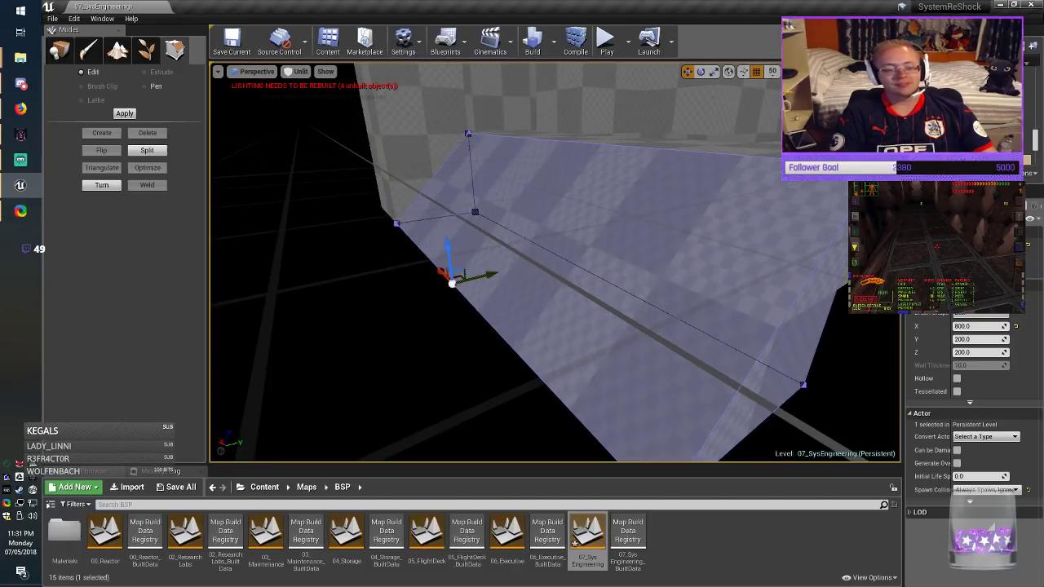
click(60, 51)
key(Escape)
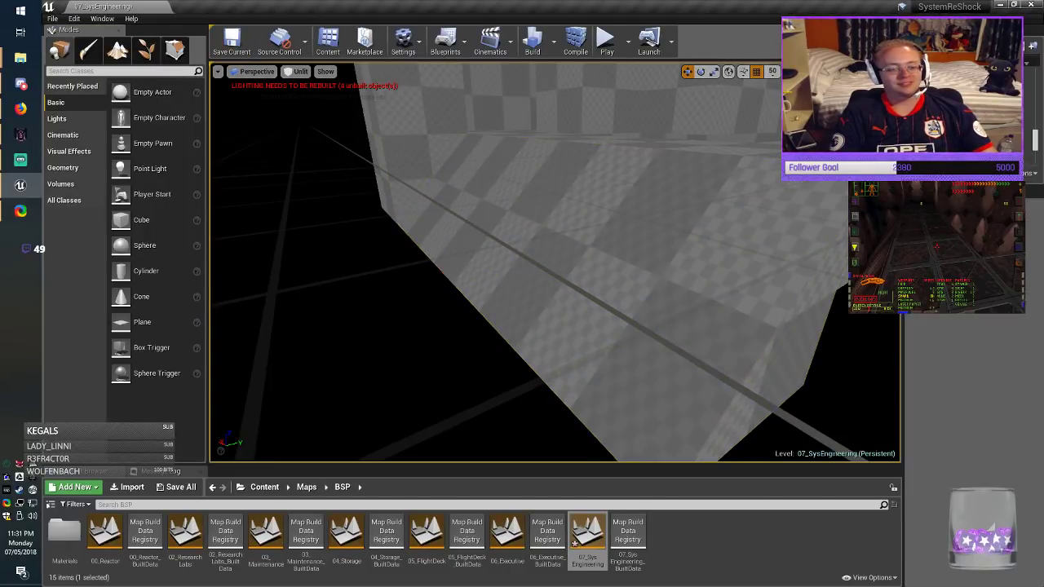
Step: Extend the sloped brush's end face along X past the passage floor in geometry editing and deselect the brush
click(530, 237)
mouse_move(530, 236)
right_down()
mouse_move(587, 239)
mouse_move(695, 294)
mouse_move(738, 295)
mouse_move(661, 283)
mouse_move(687, 294)
right_up()
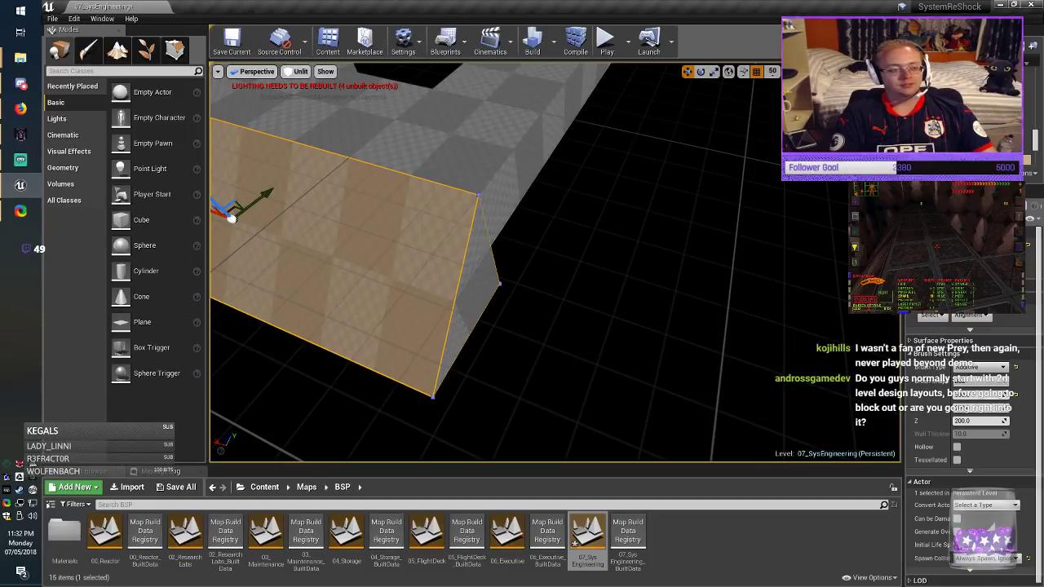
click(174, 49)
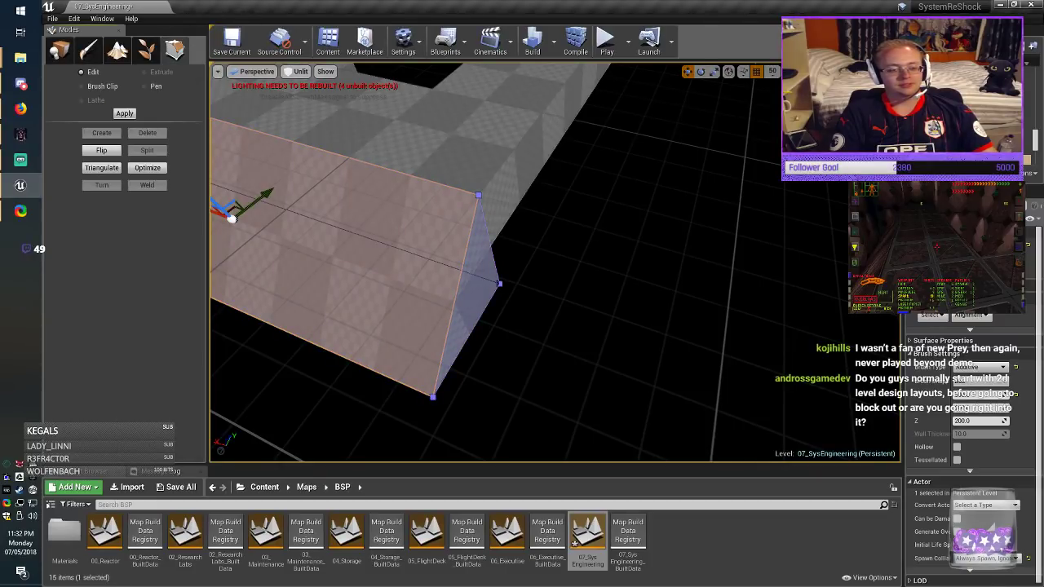
click(473, 295)
drag(471, 292, 606, 343)
mouse_move(606, 342)
right_down()
mouse_move(456, 343)
mouse_move(546, 350)
right_up()
click(60, 50)
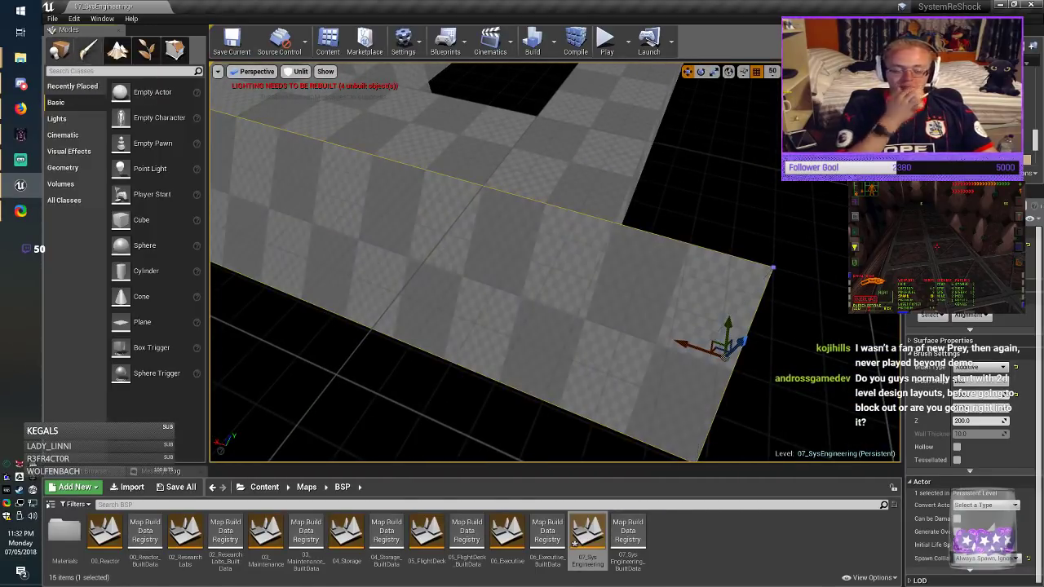
key(Escape)
Step: Duplicate the sloped side brush over to the intersecting passage and rotate the copy a quarter turn about Z
click(357, 238)
right_drag(357, 237, 363, 216)
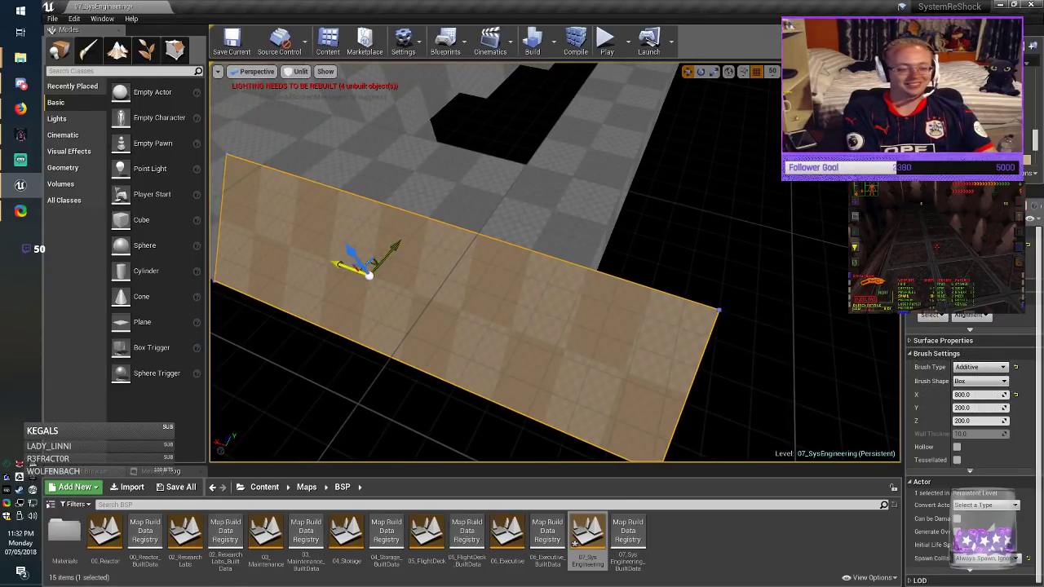
right_drag(350, 268, 583, 282)
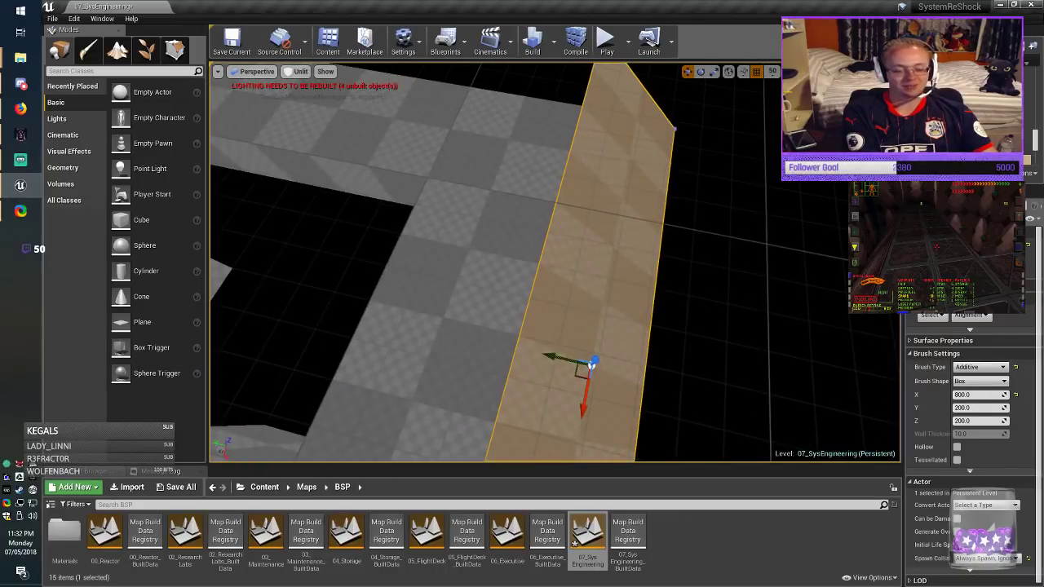
alt+drag(575, 365, 415, 86)
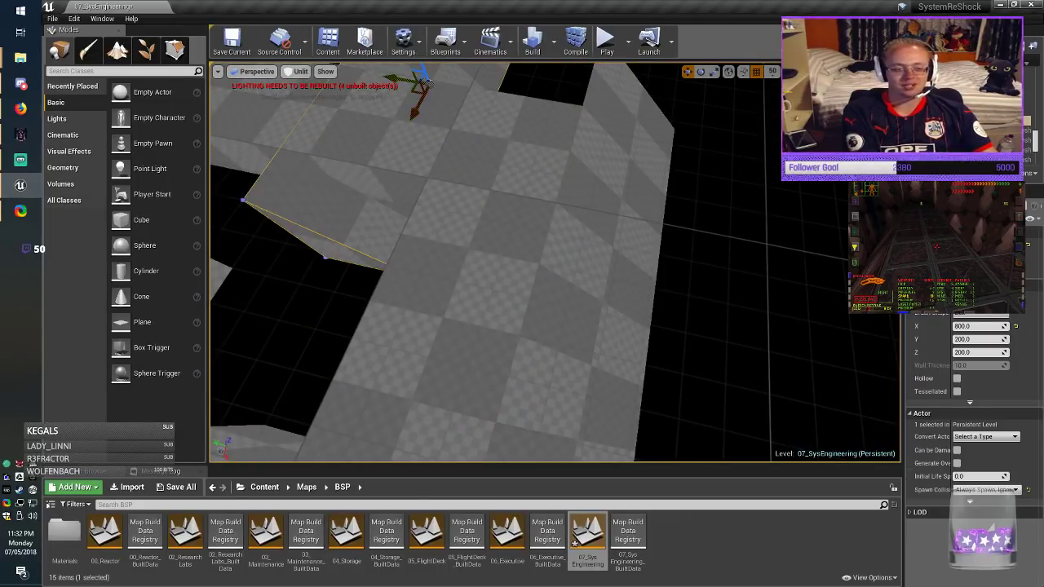
right_drag(414, 86, 314, 81)
mouse_move(689, 258)
right_down()
mouse_move(562, 261)
mouse_move(661, 269)
mouse_move(579, 248)
right_up()
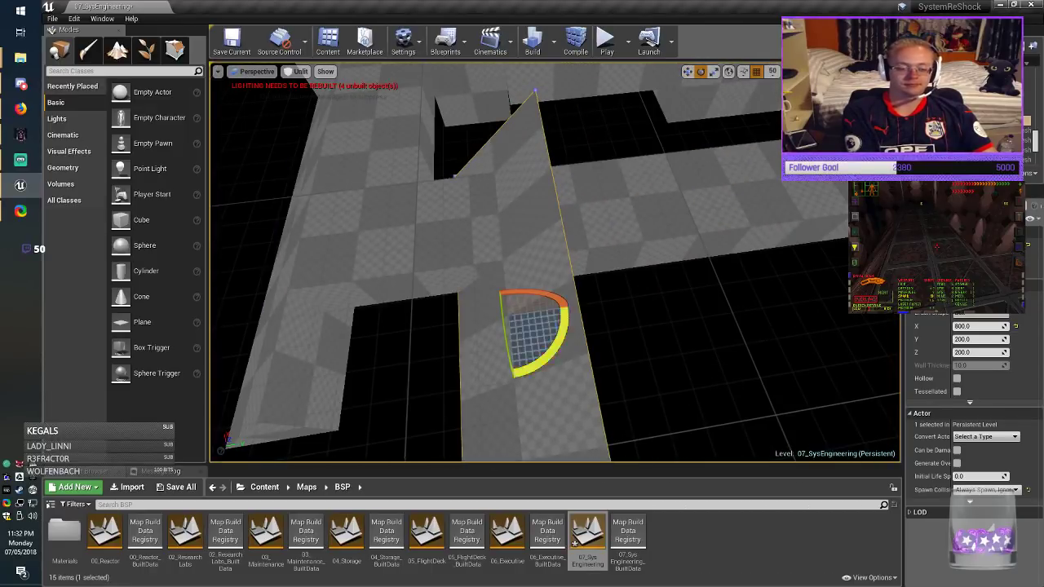
mouse_move(556, 347)
mouse_down()
mouse_move(623, 289)
mouse_move(601, 306)
mouse_up()
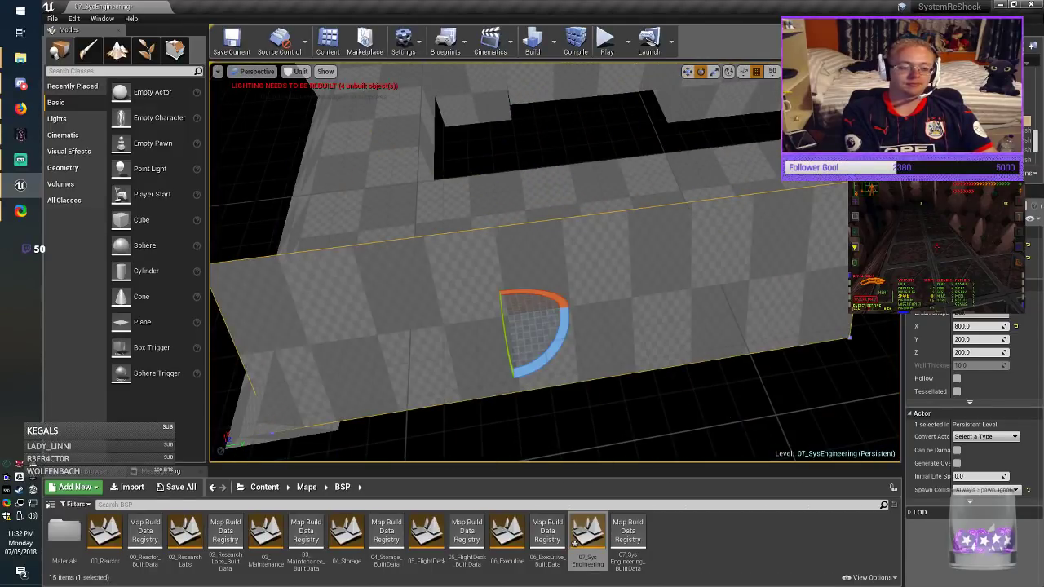
Step: Align the rotated sloped brush with the passage floor's outer edge so the two outer slopes meet at the corner, and save the level
right_drag(602, 305, 457, 306)
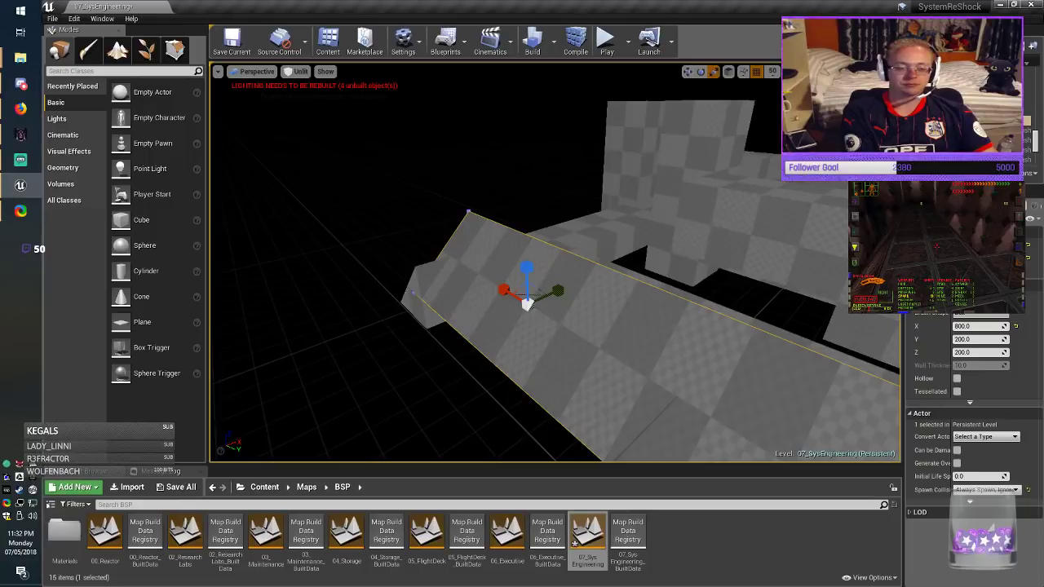
drag(525, 323, 526, 326)
mouse_move(526, 325)
right_down()
mouse_move(673, 339)
mouse_move(644, 351)
mouse_move(725, 350)
mouse_move(669, 353)
mouse_move(734, 330)
mouse_move(693, 336)
mouse_move(711, 323)
right_up()
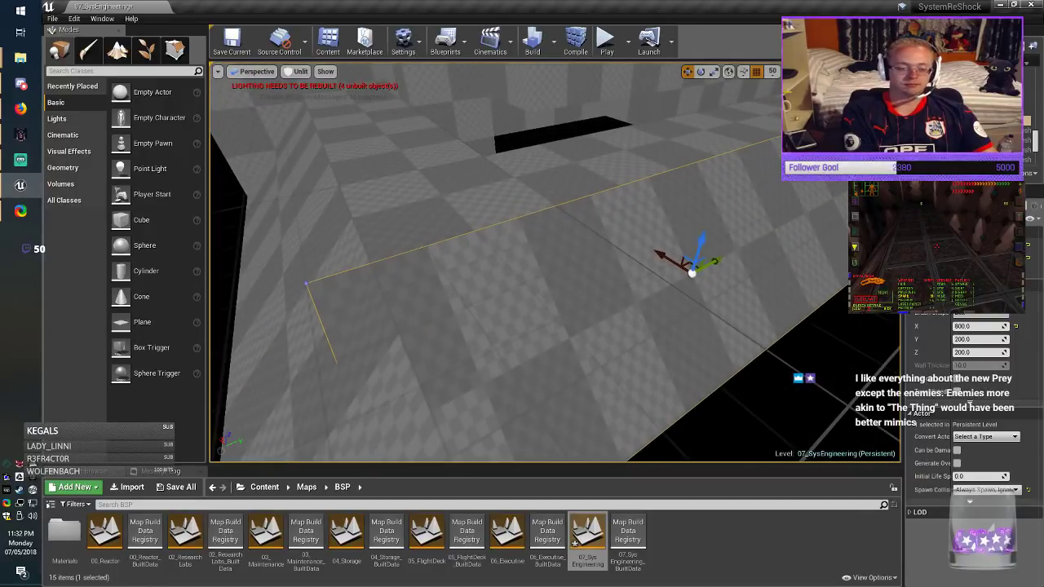
drag(733, 253, 734, 253)
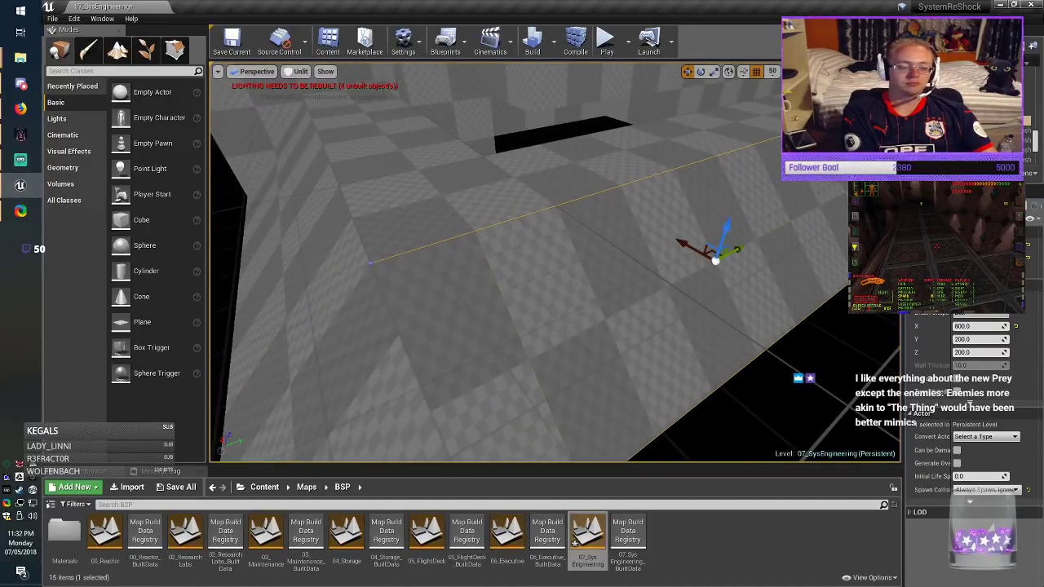
mouse_move(734, 253)
right_down()
mouse_move(673, 281)
mouse_move(690, 303)
right_up()
click(232, 44)
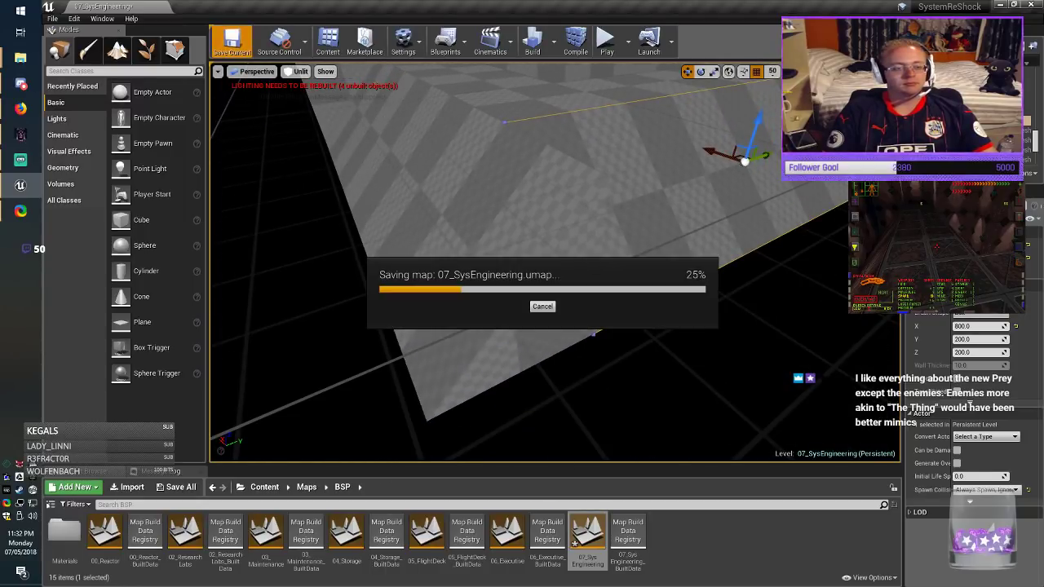
Step: In geometry editing, pull the neighbouring sloped brush's upper end vertex back along X to mitre the outer corner, then deselect, save and return to placement mode
click(176, 51)
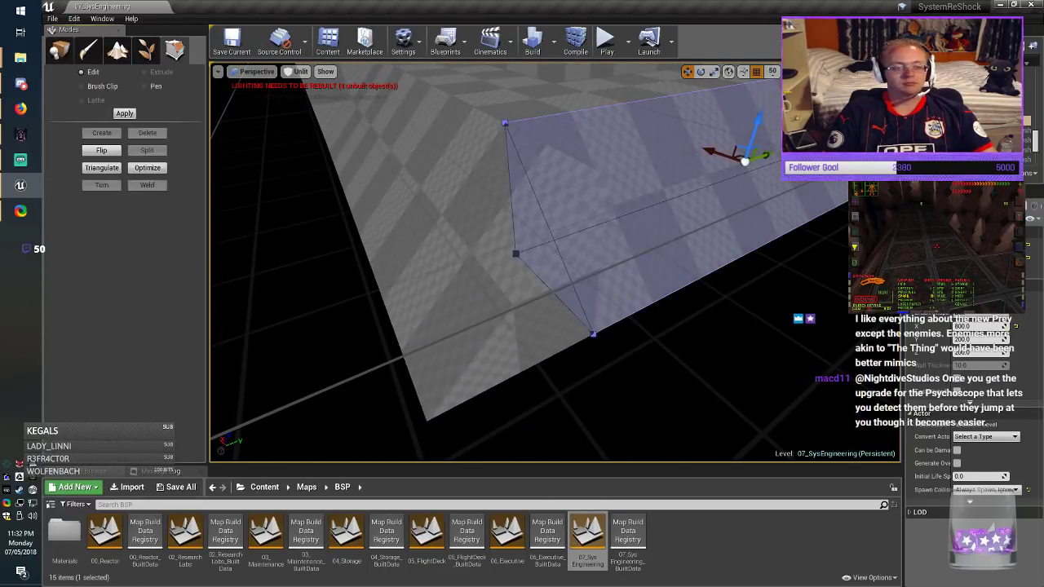
click(464, 244)
mouse_move(465, 245)
right_down()
mouse_move(469, 224)
mouse_move(408, 237)
mouse_move(445, 257)
mouse_move(620, 245)
right_up()
click(437, 241)
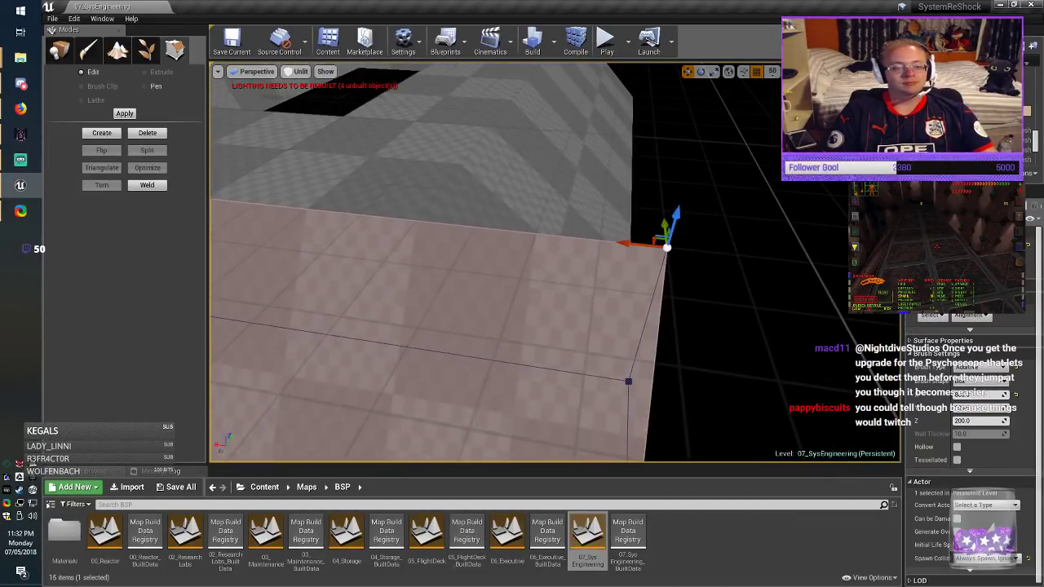
drag(392, 249, 392, 250)
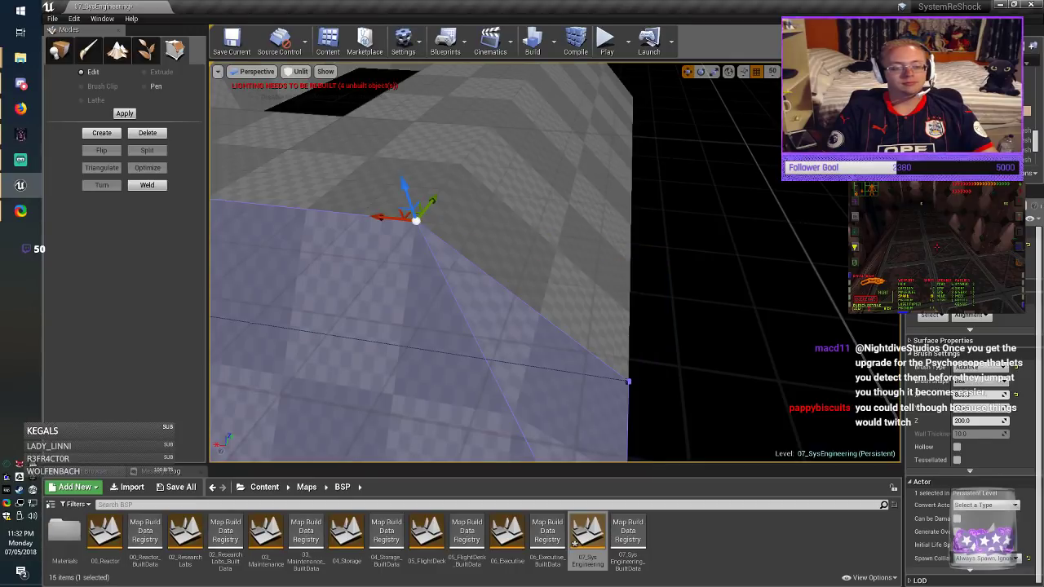
mouse_move(392, 249)
right_down()
mouse_move(415, 270)
mouse_move(269, 253)
mouse_move(236, 265)
mouse_move(301, 285)
mouse_move(286, 273)
mouse_move(295, 251)
right_up()
key(Escape)
click(234, 45)
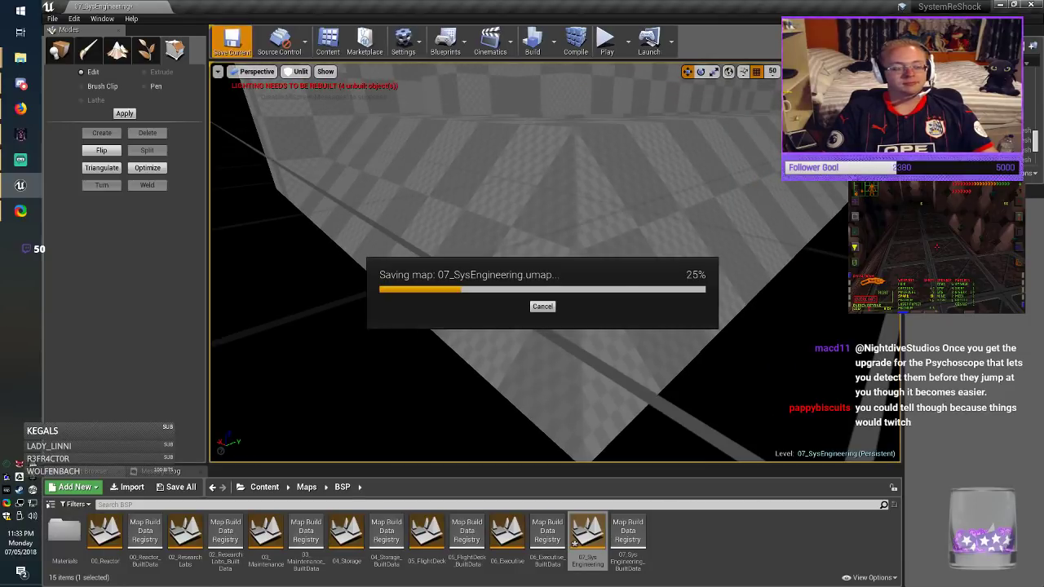
click(60, 51)
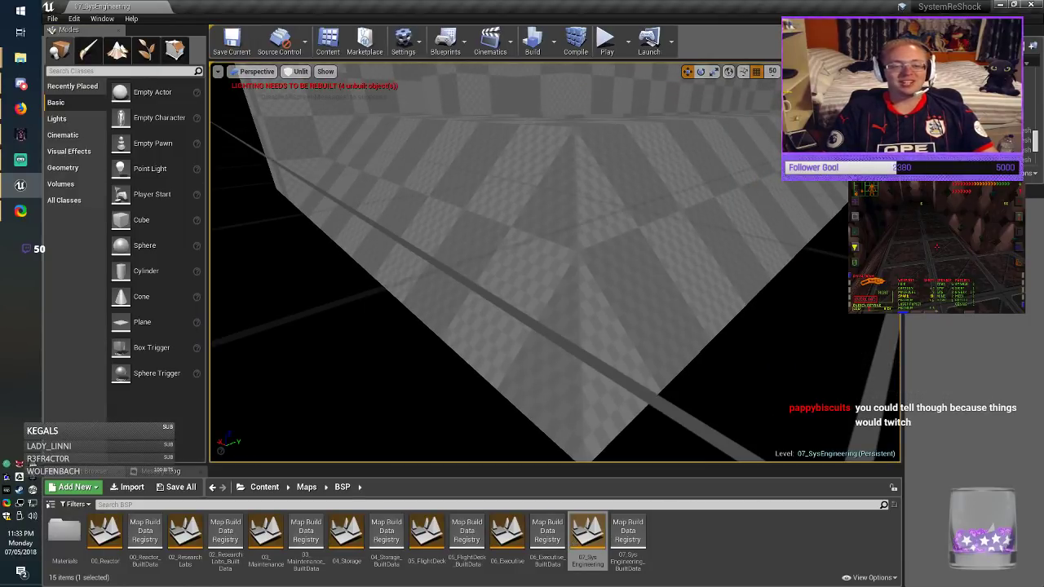
Step: Inspect the mitred outer slopes around the corner and compare the passage with the reference game
right_drag(554, 262, 636, 265)
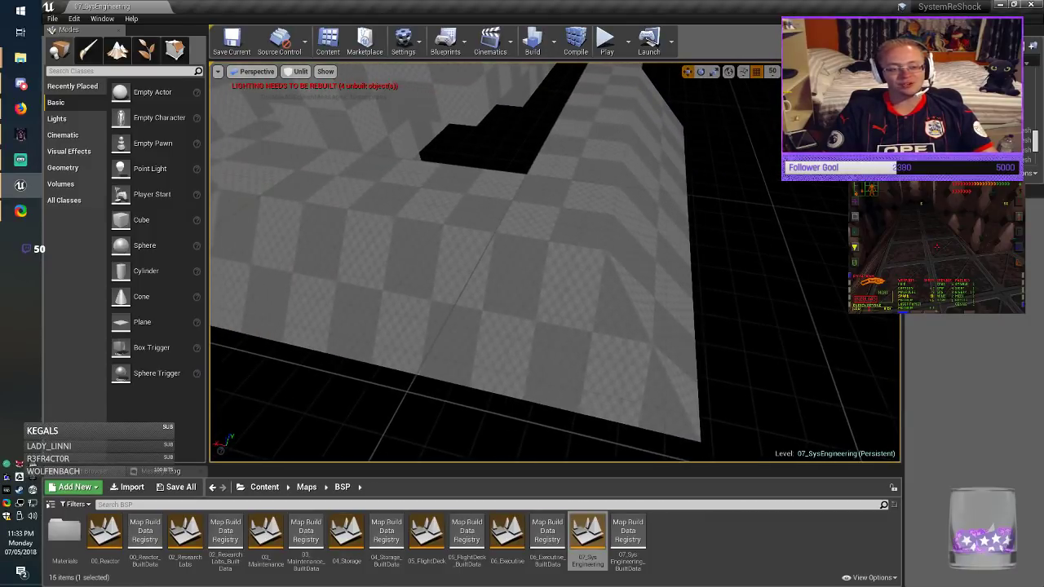
click(441, 298)
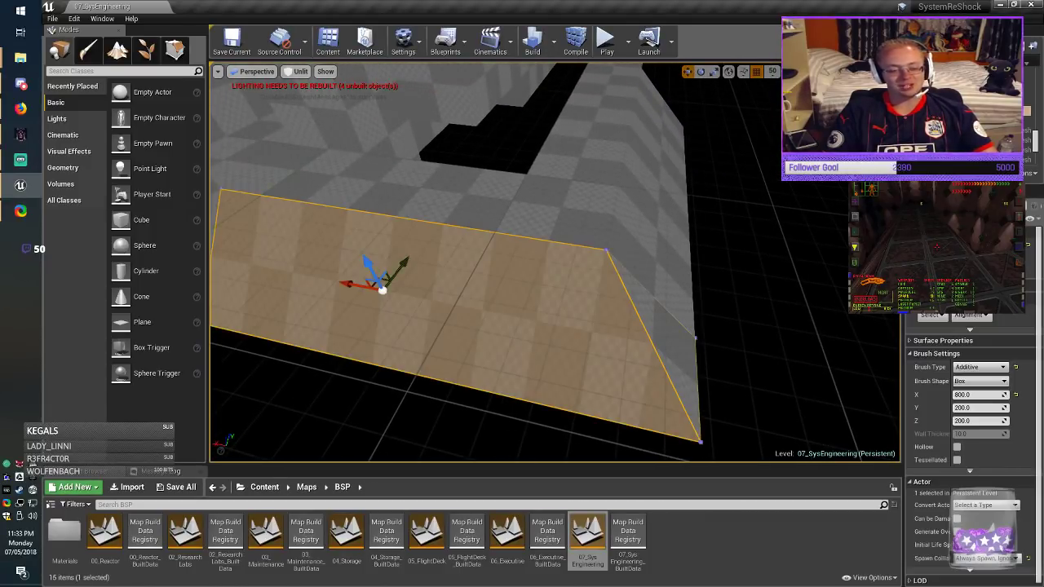
key(Escape)
right_drag(555, 263, 558, 265)
click(489, 314)
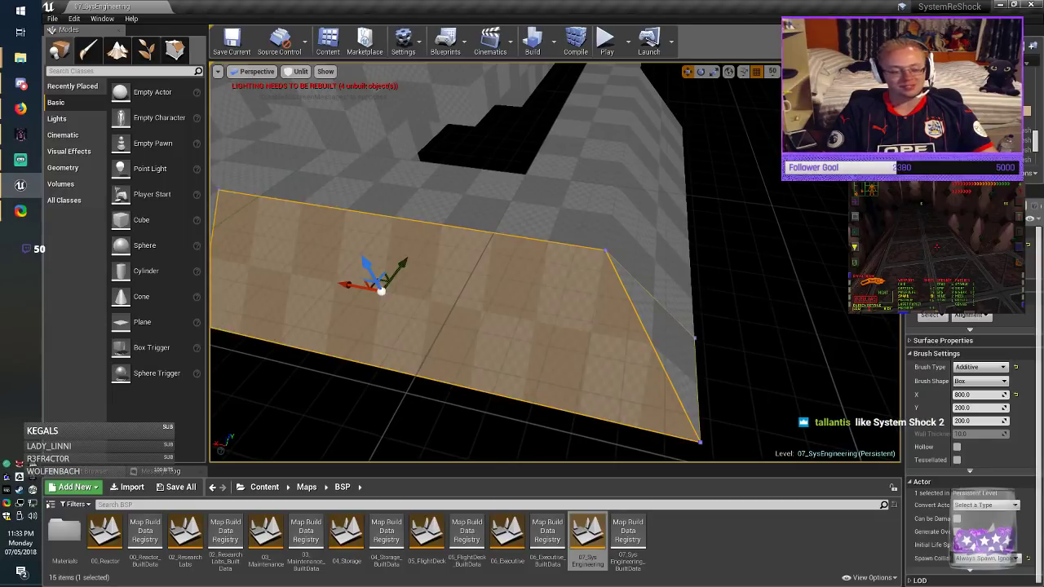
key(Escape)
right_drag(489, 314, 661, 326)
key(alt+Tab)
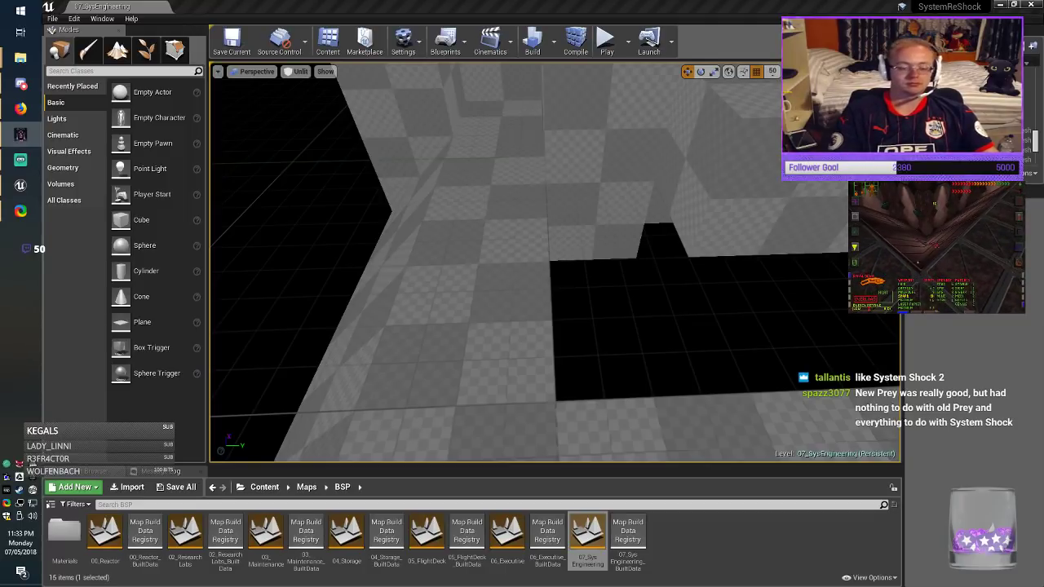
key(alt+Tab)
right_drag(554, 277, 783, 285)
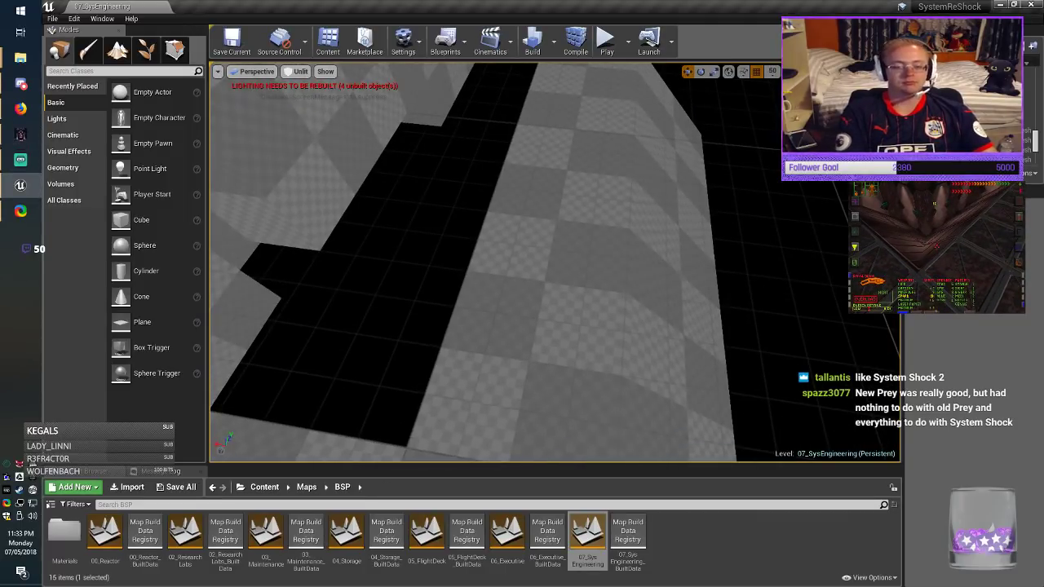
Step: Duplicate an outer sloped brush to the inner side of the passage, rotating the copy a quarter turn and aligning it with the inner floor edge
click(688, 323)
click(395, 303)
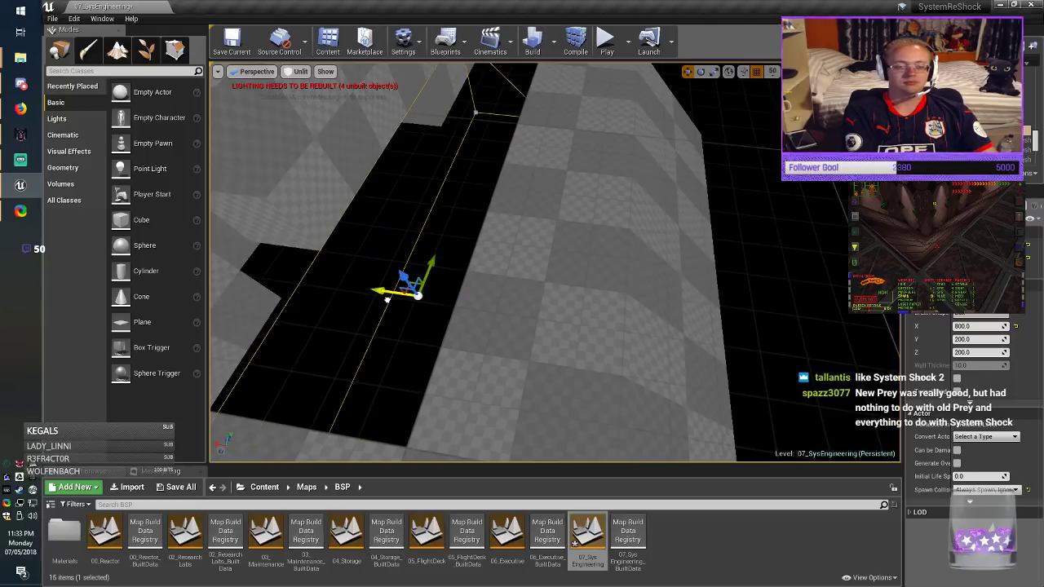
drag(388, 300, 384, 299)
mouse_move(384, 299)
right_down()
mouse_move(399, 261)
mouse_move(343, 262)
mouse_move(375, 314)
mouse_move(388, 285)
mouse_move(256, 321)
right_up()
key(e)
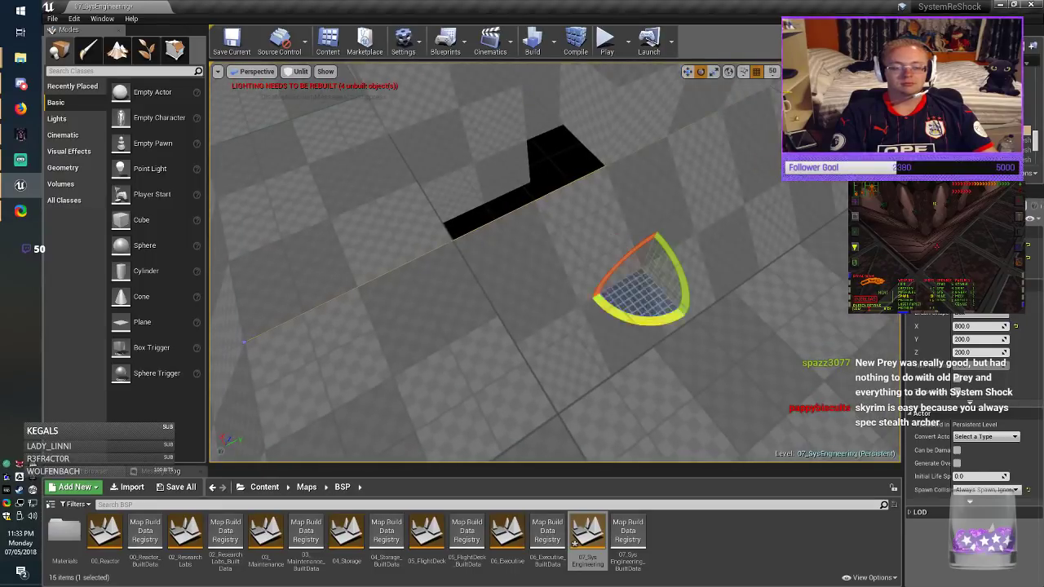
drag(639, 320, 569, 309)
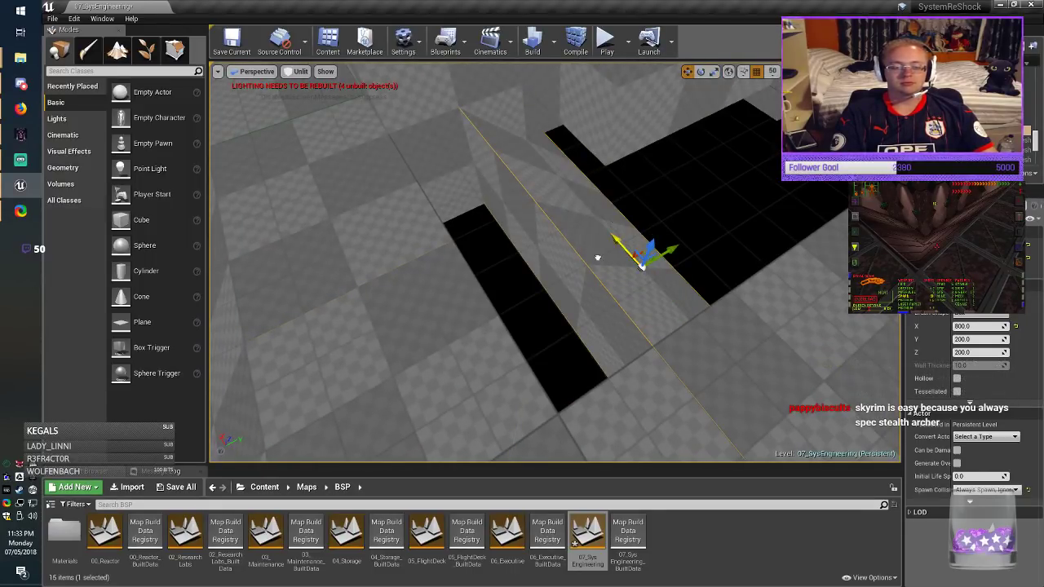
mouse_move(527, 287)
right_down()
mouse_move(408, 290)
mouse_move(342, 306)
mouse_move(314, 256)
mouse_move(333, 320)
right_up()
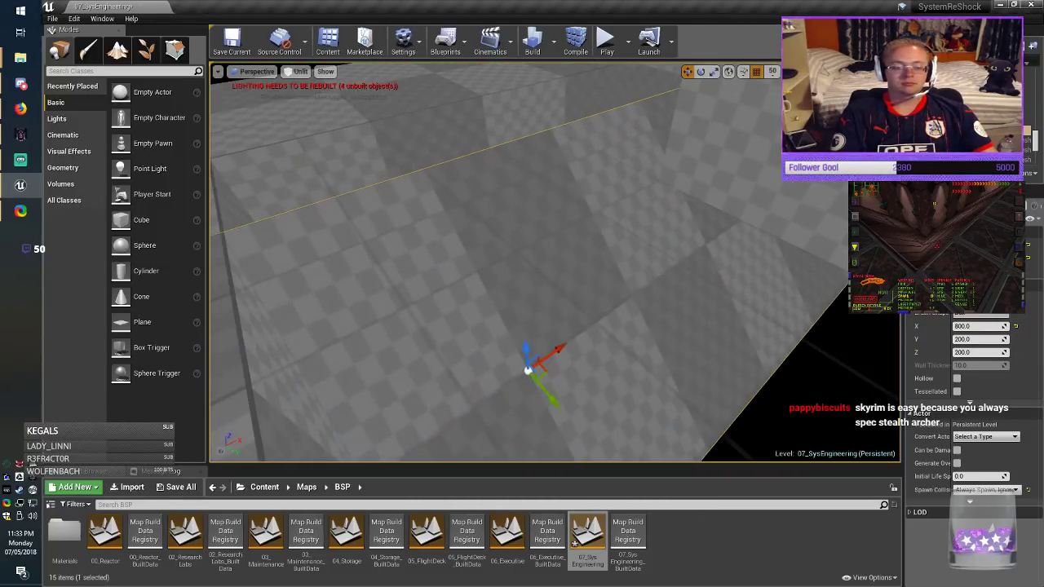
mouse_move(458, 319)
right_down()
mouse_move(400, 244)
mouse_move(425, 261)
mouse_move(481, 262)
mouse_move(532, 314)
mouse_move(636, 306)
mouse_move(571, 306)
right_up()
Step: In geometry editing, pull one end face of the inner sloped brush inward along its length to shorten it
click(174, 50)
click(538, 318)
drag(367, 341, 809, 354)
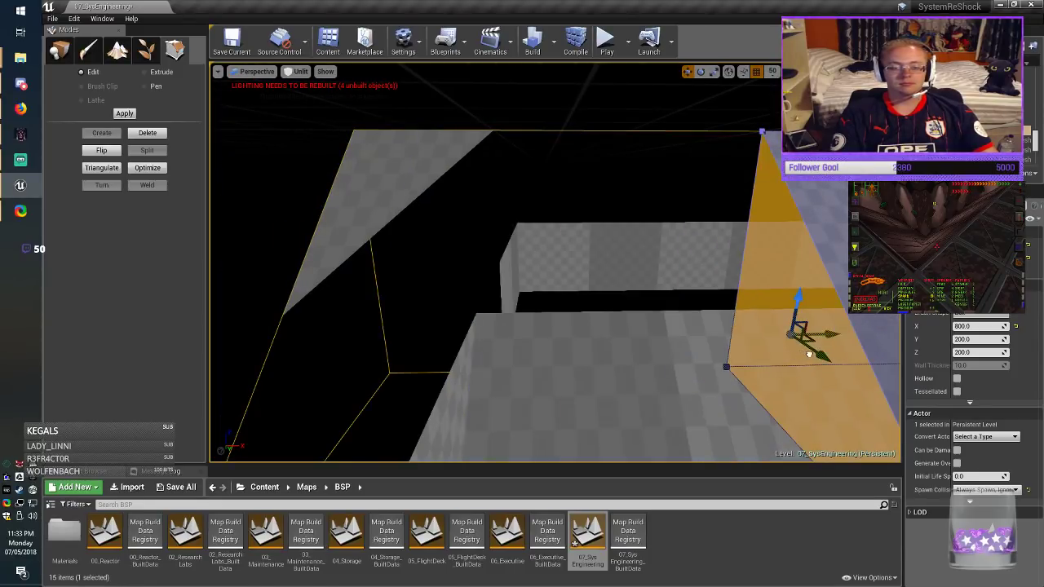
mouse_move(809, 353)
right_down()
mouse_move(848, 359)
mouse_move(889, 343)
right_up()
mouse_move(554, 269)
right_down()
mouse_move(579, 273)
mouse_move(547, 281)
mouse_move(677, 281)
right_up()
right_drag(538, 298, 624, 302)
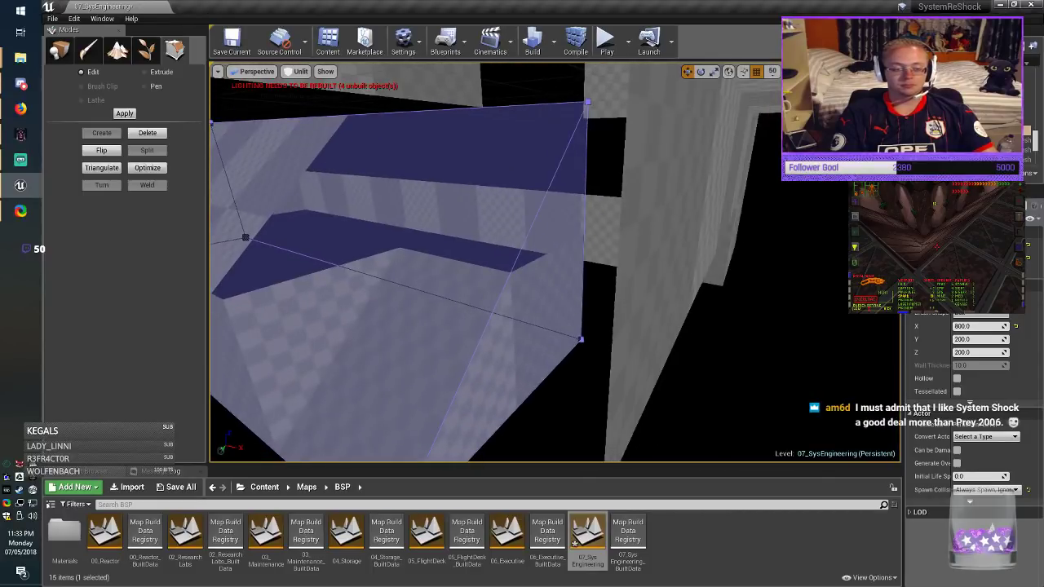
Step: Pull the inner sloped brush's opposite end face inward, save the level, return to placement mode and deselect the brush
click(542, 299)
mouse_move(542, 299)
right_down()
mouse_move(457, 303)
mouse_move(555, 314)
mouse_move(603, 302)
right_up()
drag(824, 252, 520, 249)
mouse_move(519, 249)
right_down()
mouse_move(457, 253)
mouse_move(563, 249)
mouse_move(498, 281)
right_up()
click(232, 41)
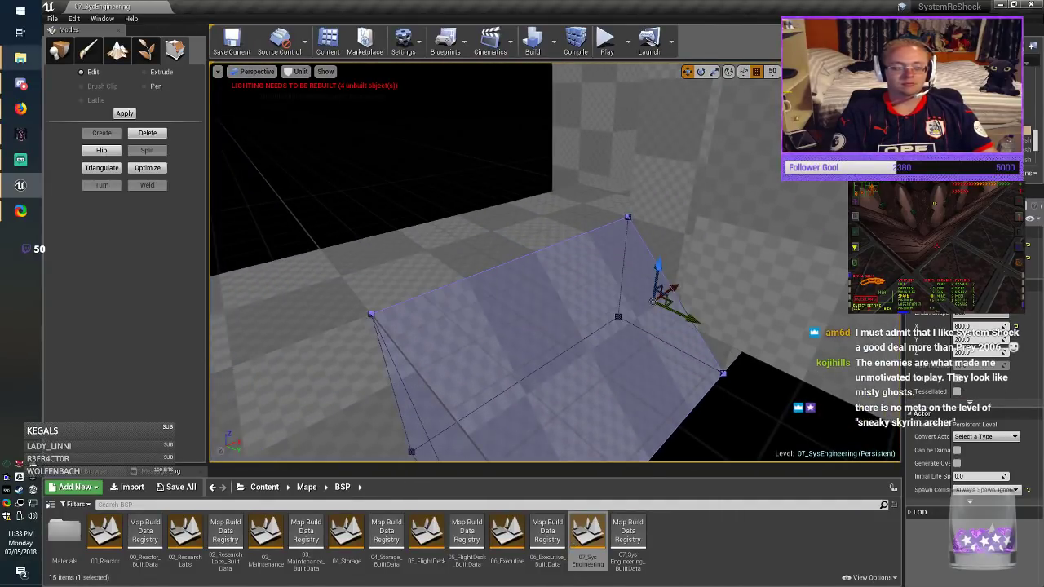
click(59, 51)
key(Escape)
Step: Duplicate the inner sloped brush along Y and rotate the copy a quarter turn so it runs along the adjoining passage's inner edge
key(alt+Tab)
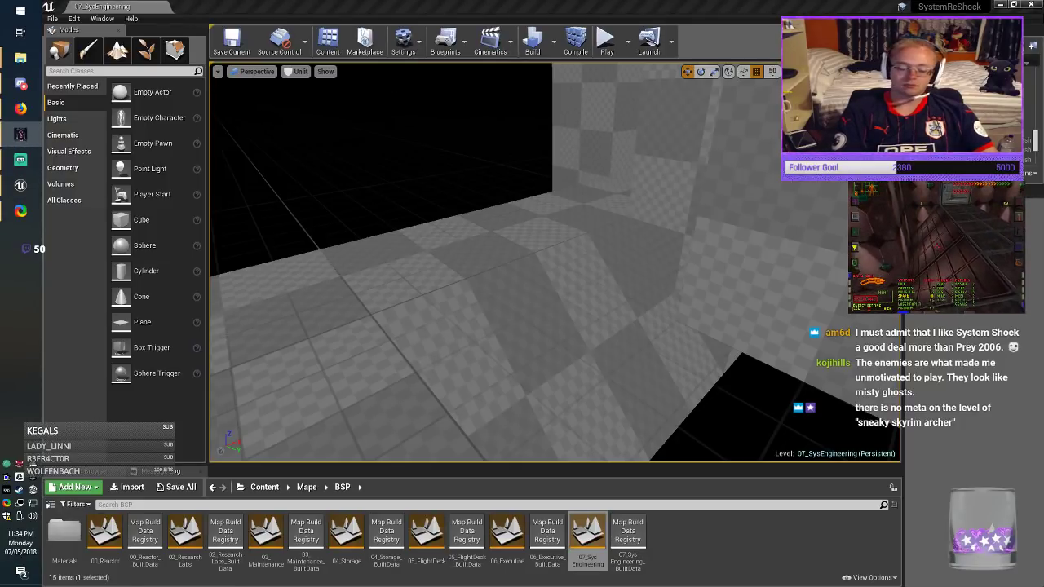
click(545, 341)
right_drag(544, 341, 645, 432)
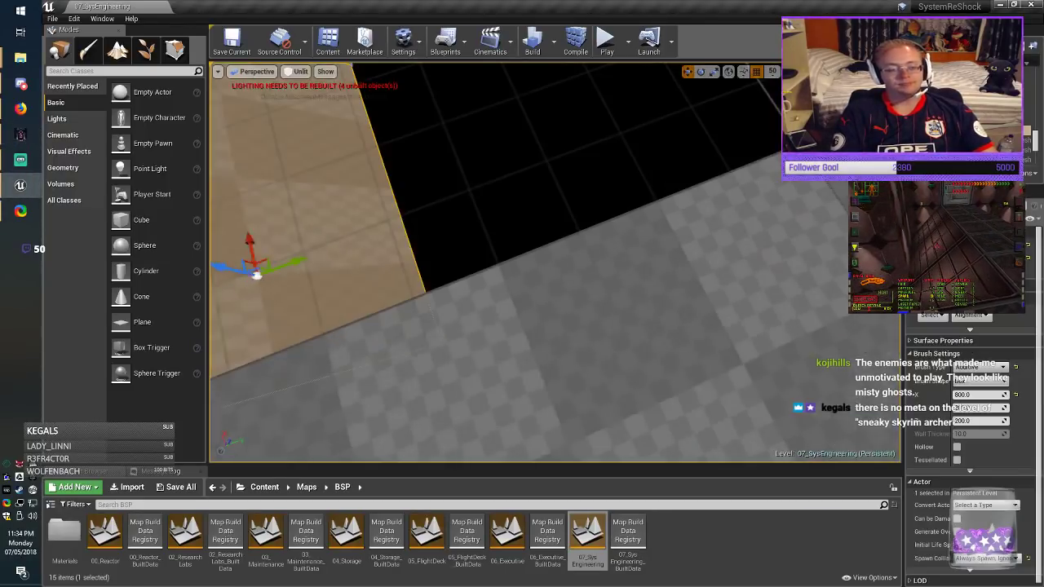
right_drag(506, 269, 555, 273)
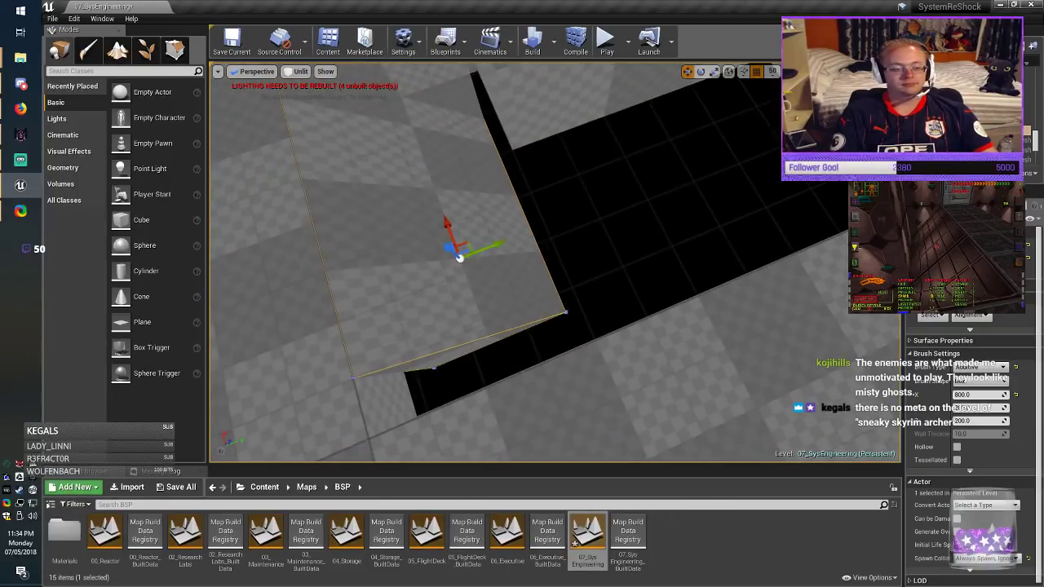
key(ctrl+z)
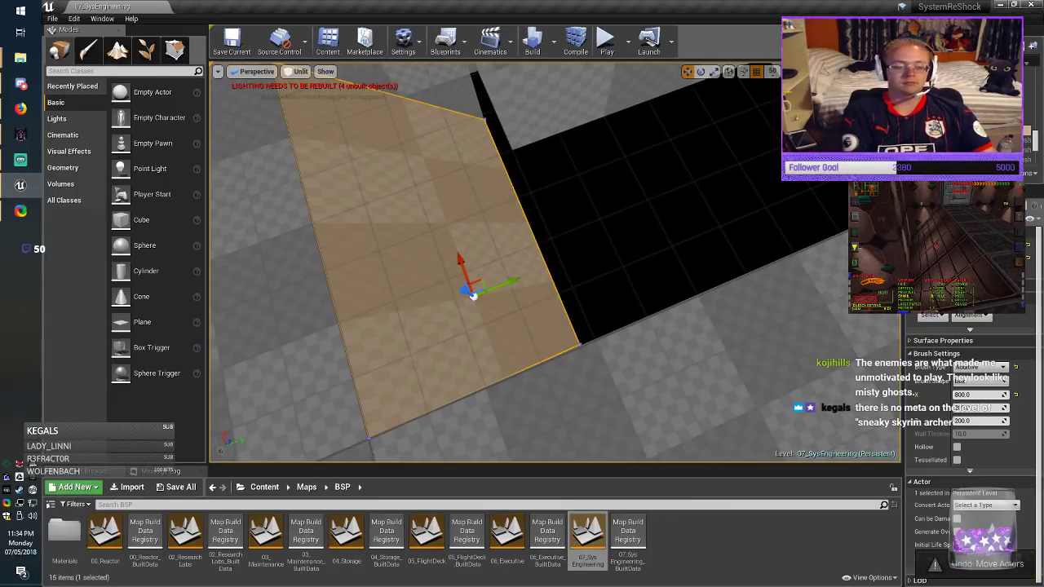
alt+drag(510, 282, 662, 221)
key(e)
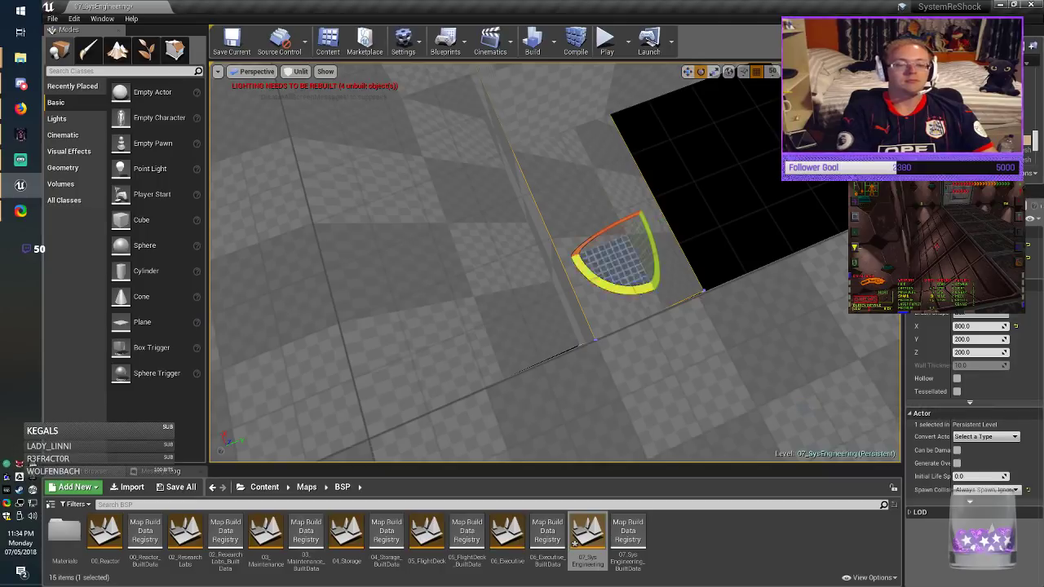
drag(616, 292, 530, 265)
key(r)
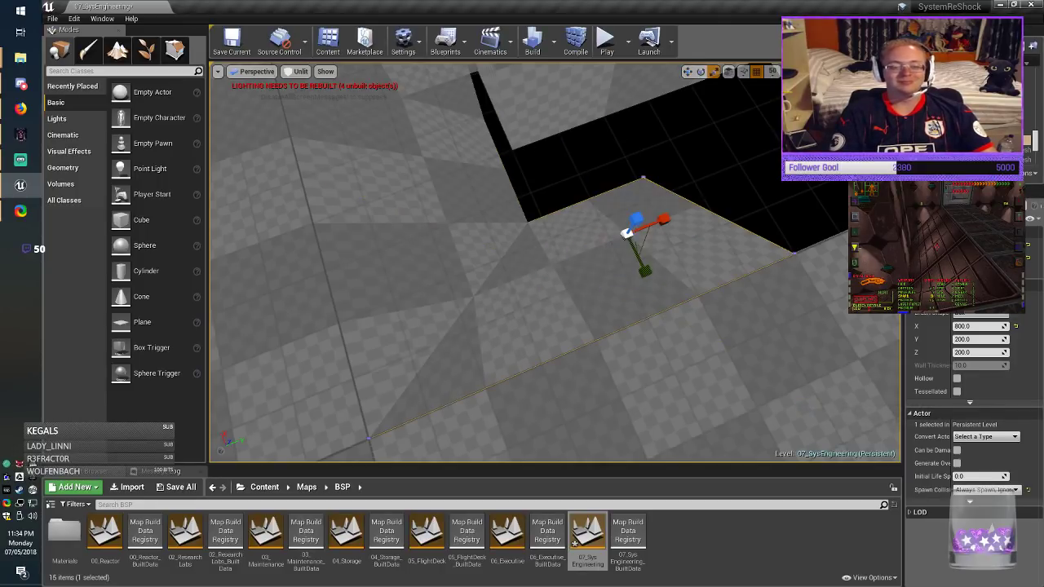
mouse_move(661, 221)
mouse_down()
mouse_move(737, 216)
mouse_move(690, 231)
mouse_up()
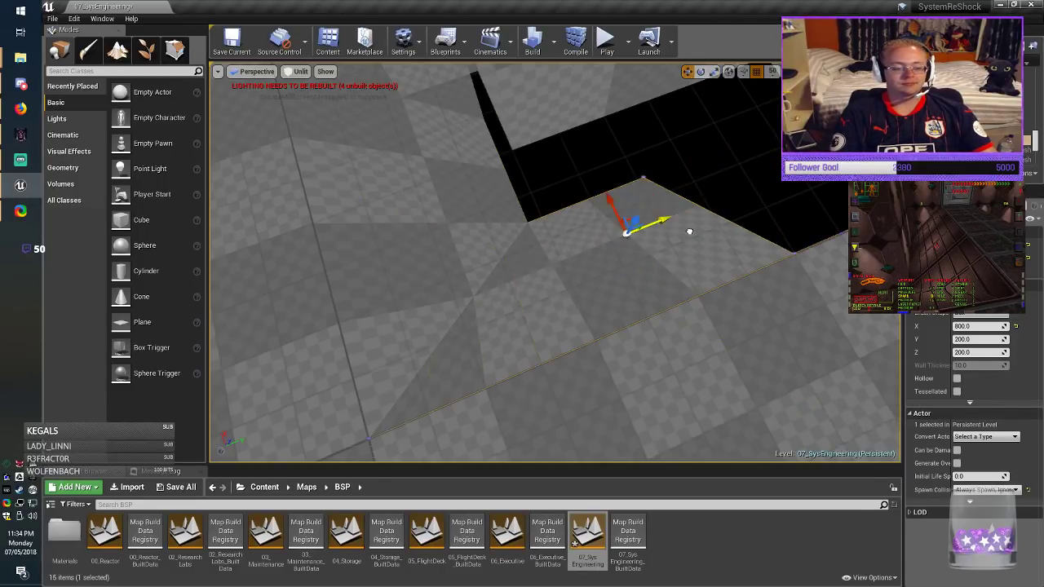
mouse_move(627, 245)
right_down()
mouse_move(555, 212)
mouse_move(481, 216)
right_up()
Step: In geometry editing, extend the new inner sloped brush's end face along Y beside the passage floor, then deselect it
click(175, 50)
click(410, 341)
right_drag(409, 341, 506, 359)
drag(474, 272, 633, 287)
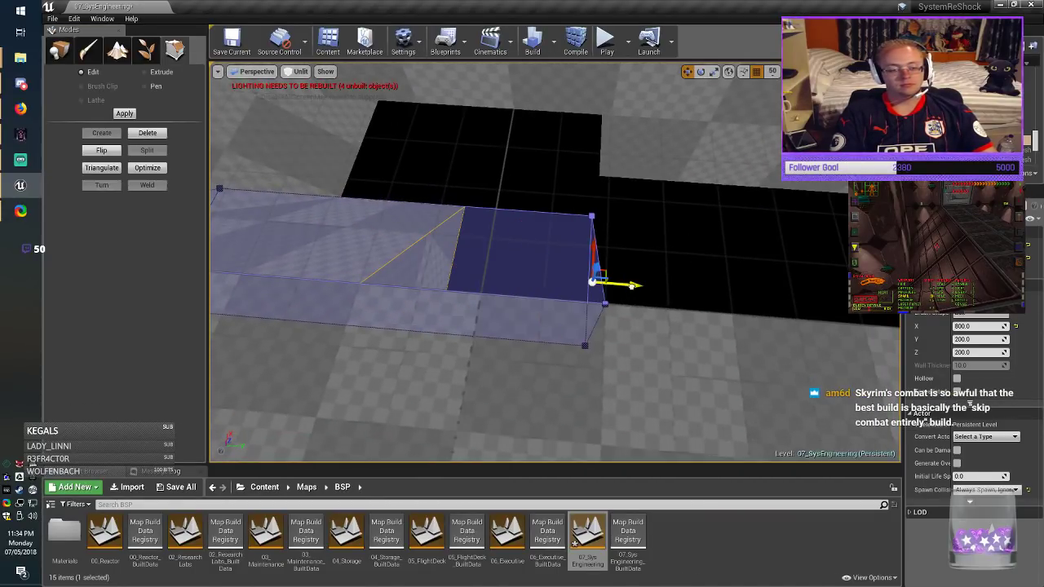
key(Escape)
right_drag(632, 287, 604, 281)
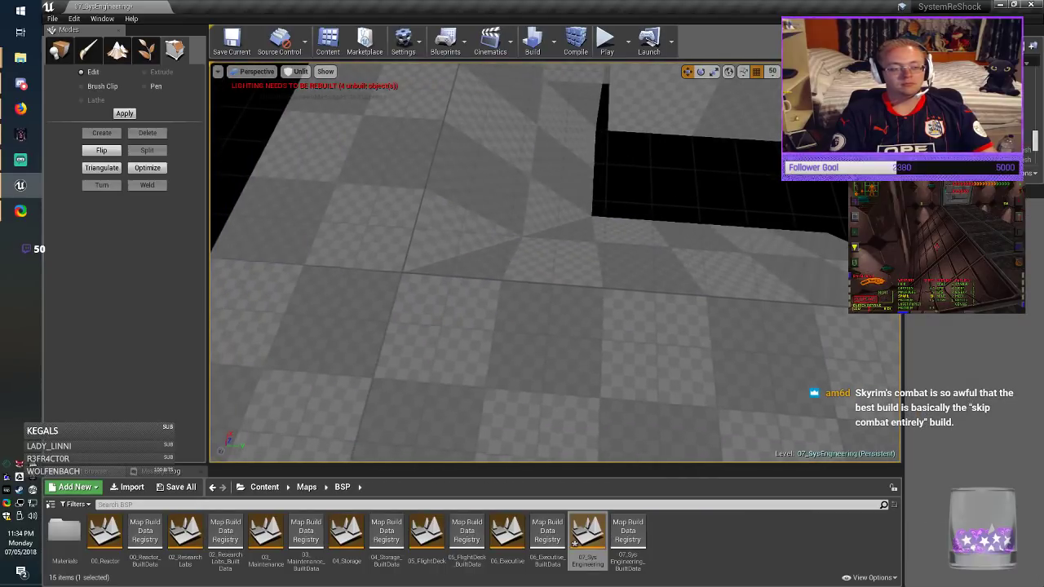
Step: Save the level and return to placement mode beside the new sloped passage corner
click(232, 41)
click(59, 51)
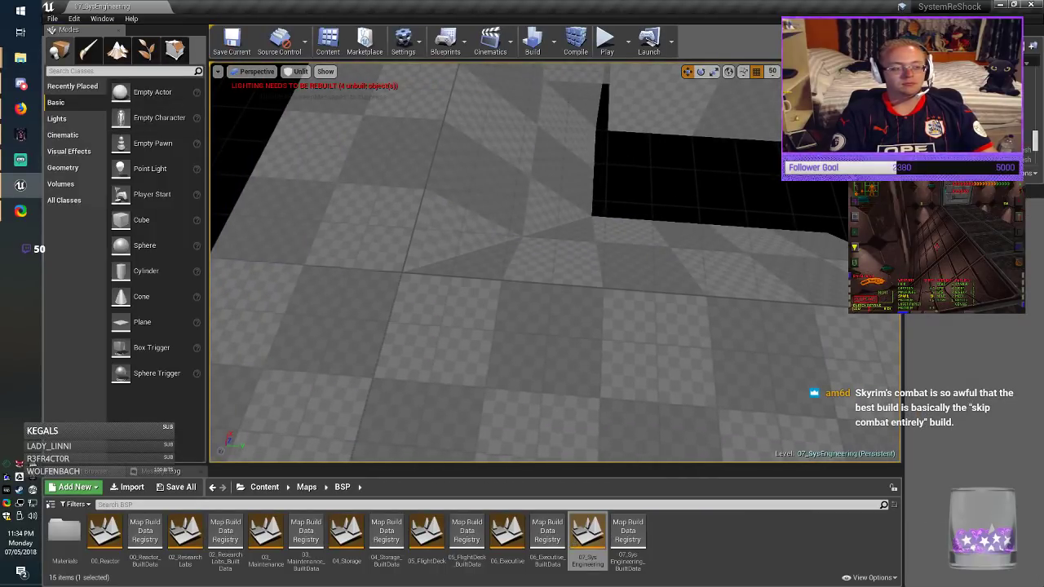
right_drag(555, 263, 640, 257)
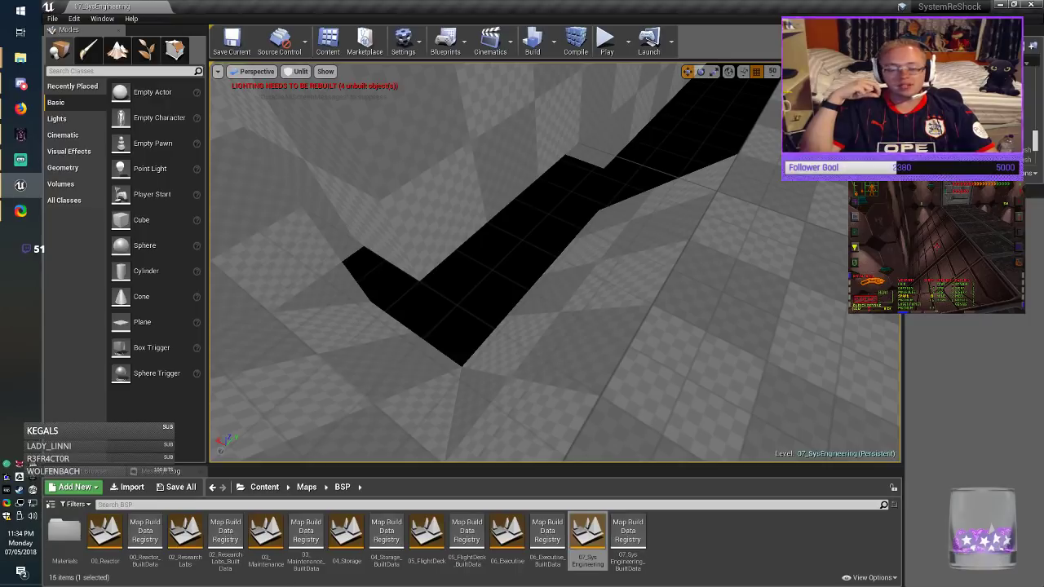
right_drag(555, 261, 577, 263)
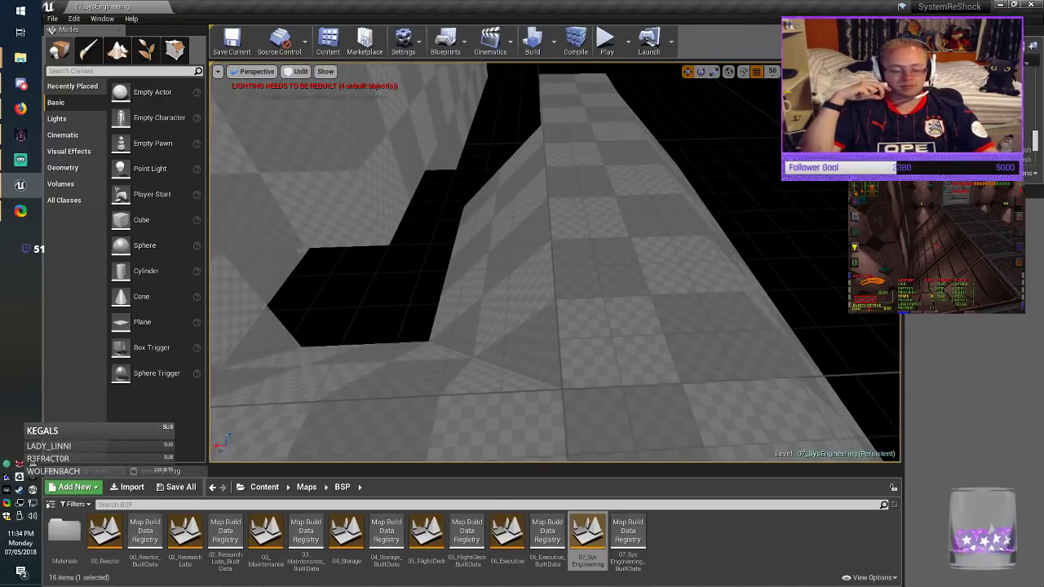
Step: Select all brush surfaces, apply Align Surface Planar, deselect them and save the level
key(ctrl+a)
click(971, 331)
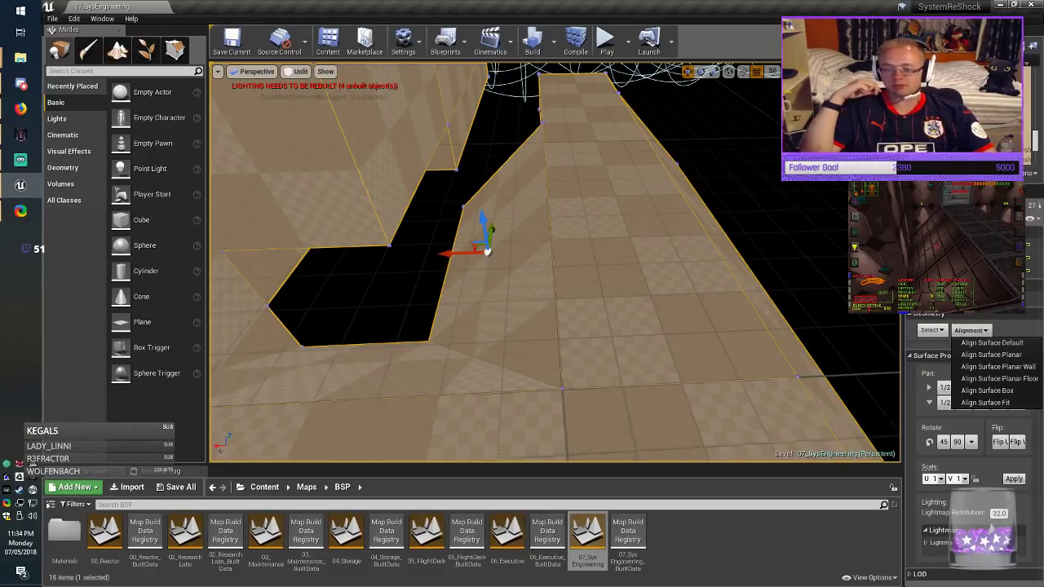
click(997, 355)
click(816, 281)
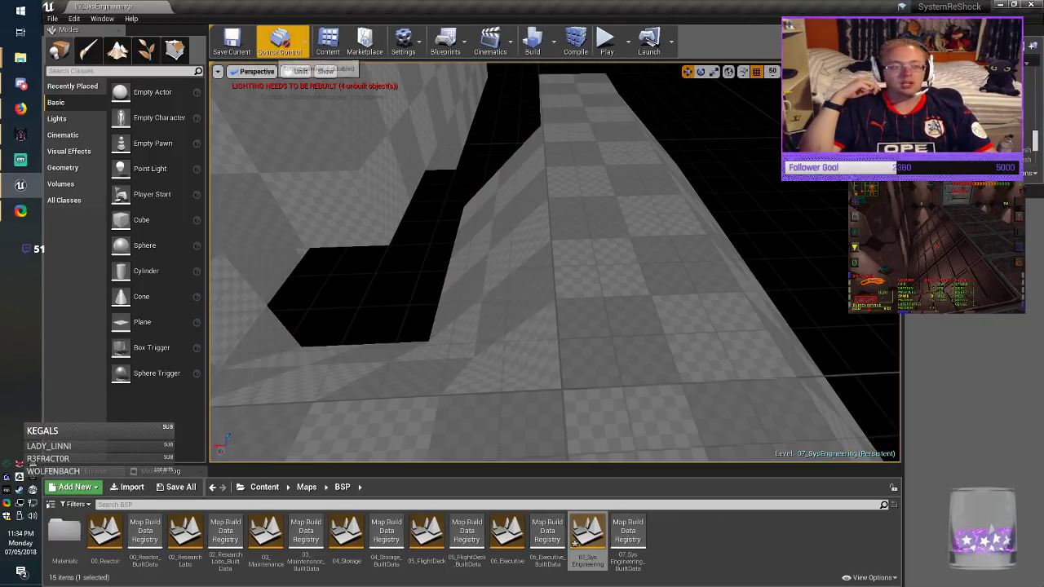
click(232, 41)
Step: Compare the sloped passage with the corresponding corridor in the original System Shock game
key(alt+Tab)
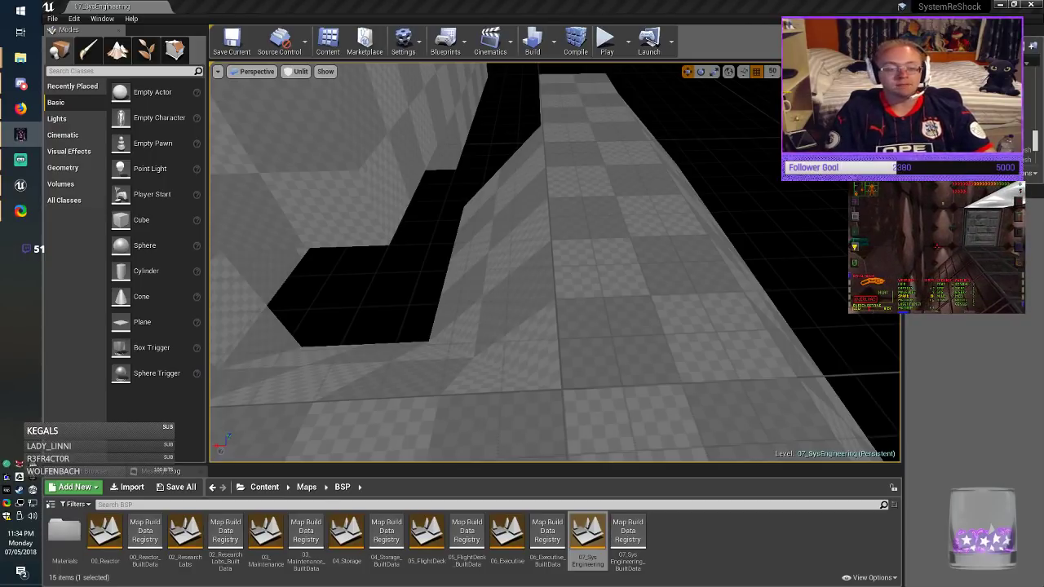
key(alt+Tab)
right_drag(555, 261, 685, 257)
key(alt+Tab)
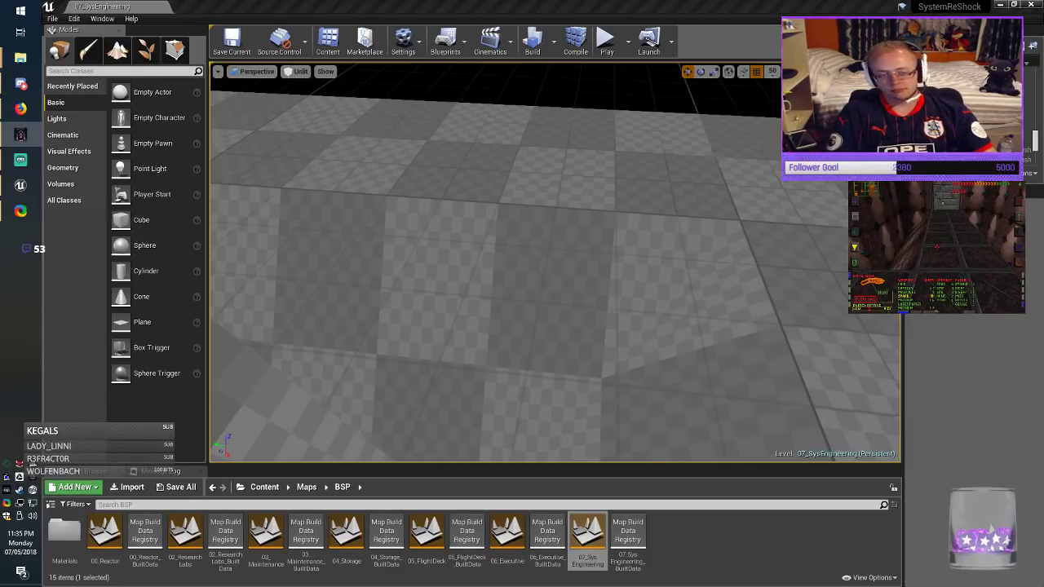
Step: In geometry editing, pull the outer sloped brush's protruding end face inward along Y, save the level and return to placement mode
right_drag(554, 263, 359, 307)
key(d)
key(a)
key(d)
click(174, 52)
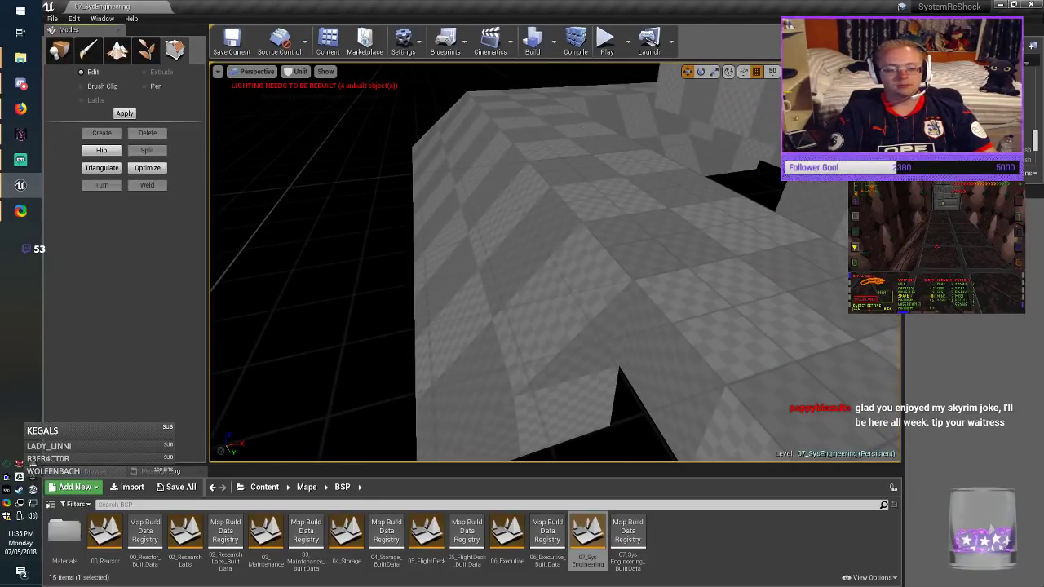
click(562, 359)
key(a)
mouse_move(563, 359)
right_down()
mouse_move(581, 356)
mouse_move(653, 400)
right_up()
click(563, 359)
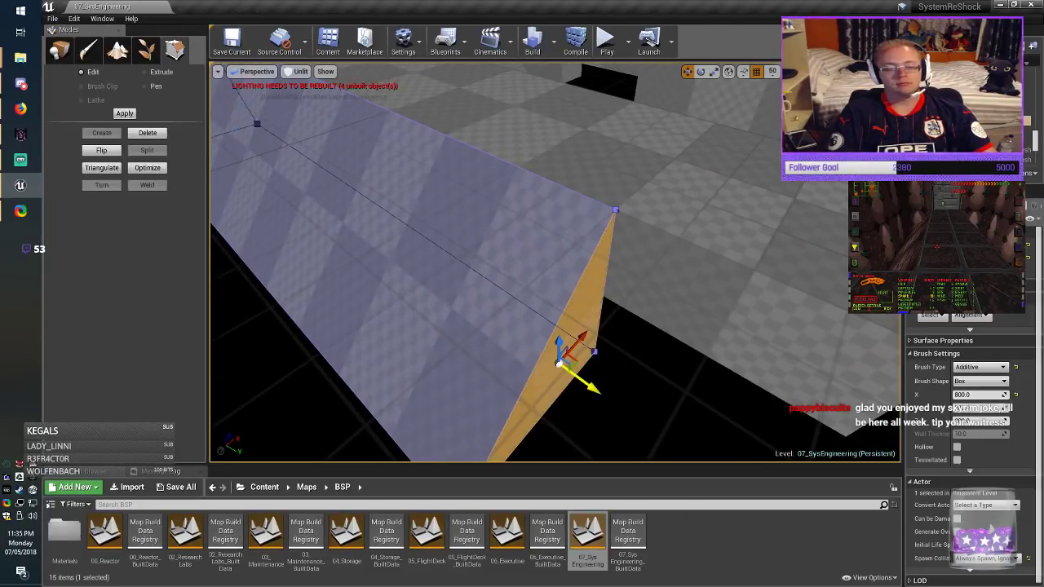
drag(584, 380, 421, 309)
click(232, 40)
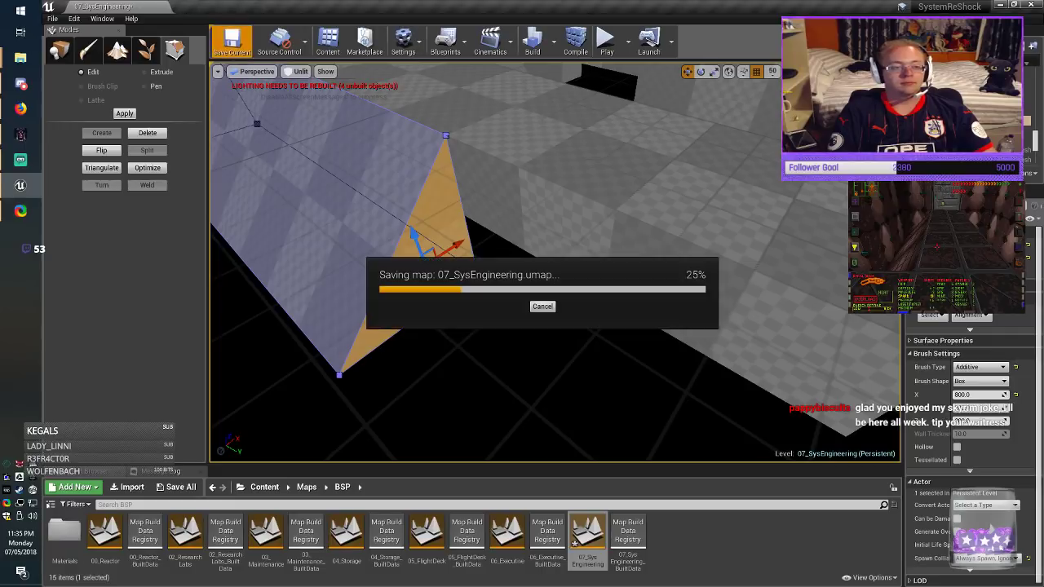
key(Escape)
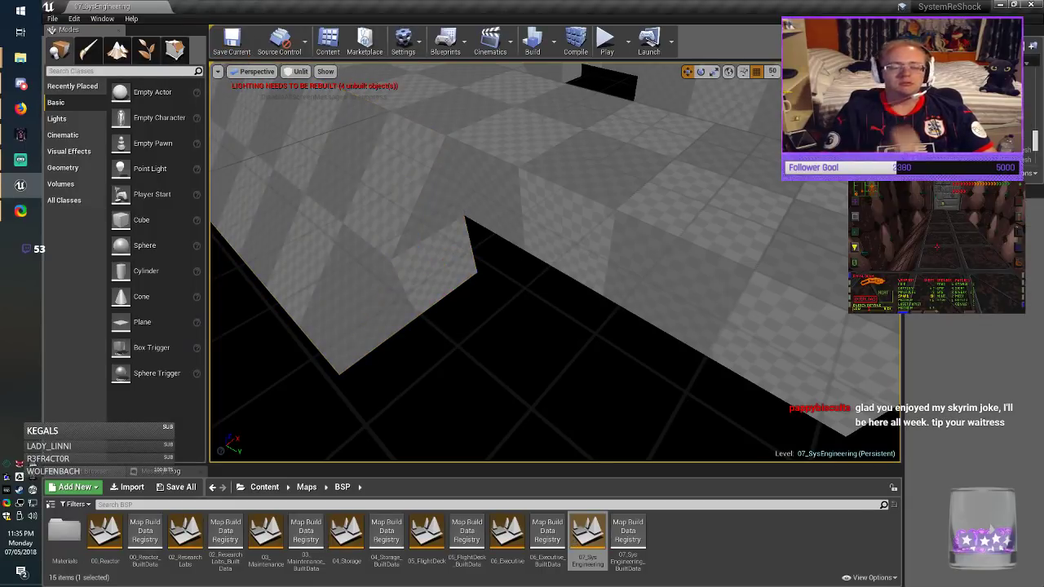
Step: Save the level and check the shortened sloped walls and adjoining passage against the original game
mouse_move(555, 263)
right_down()
mouse_move(589, 275)
mouse_move(701, 281)
mouse_move(583, 287)
mouse_move(522, 273)
mouse_move(535, 273)
right_up()
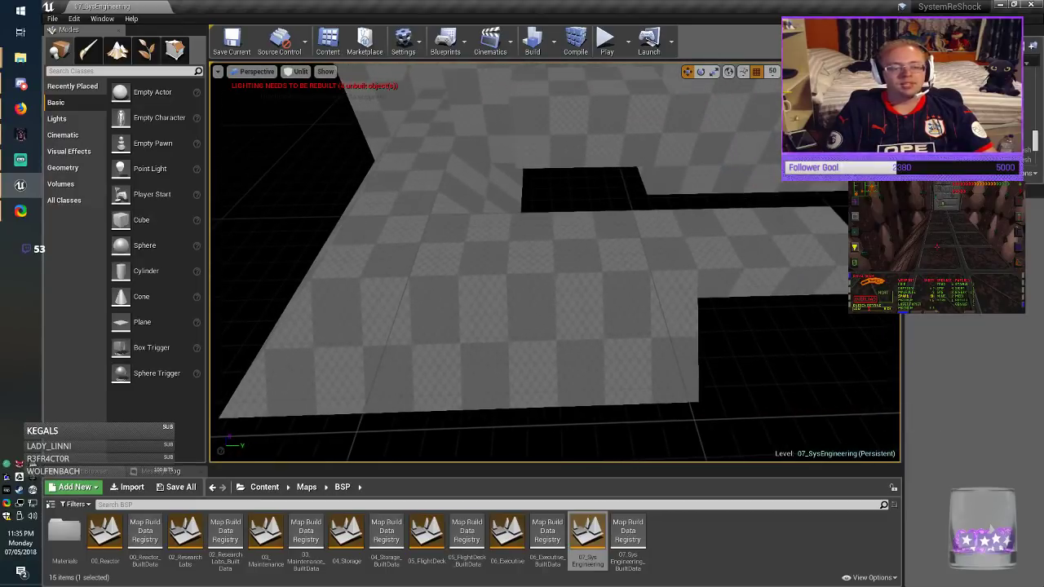
click(232, 41)
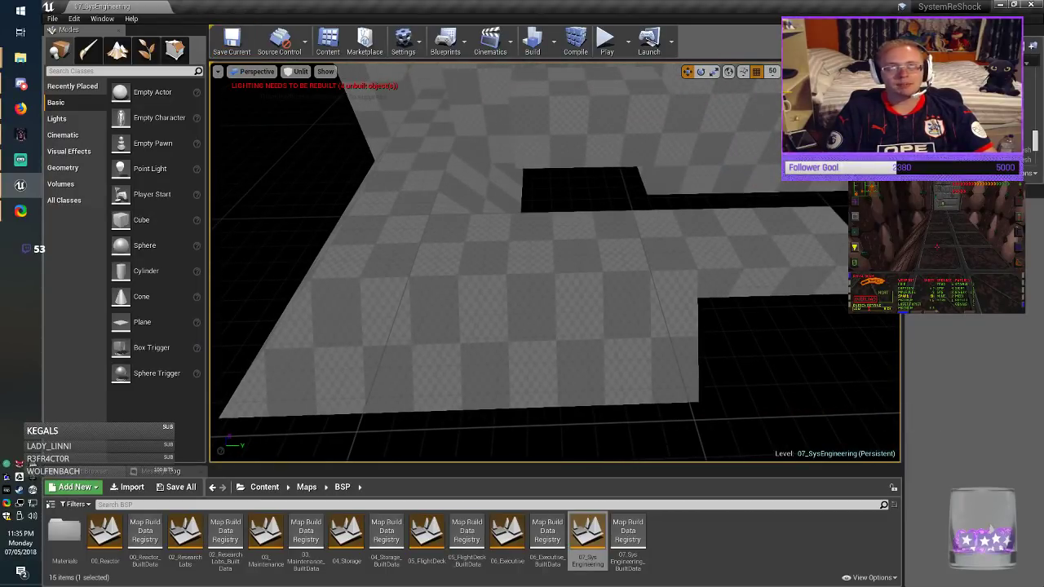
right_drag(555, 262, 518, 261)
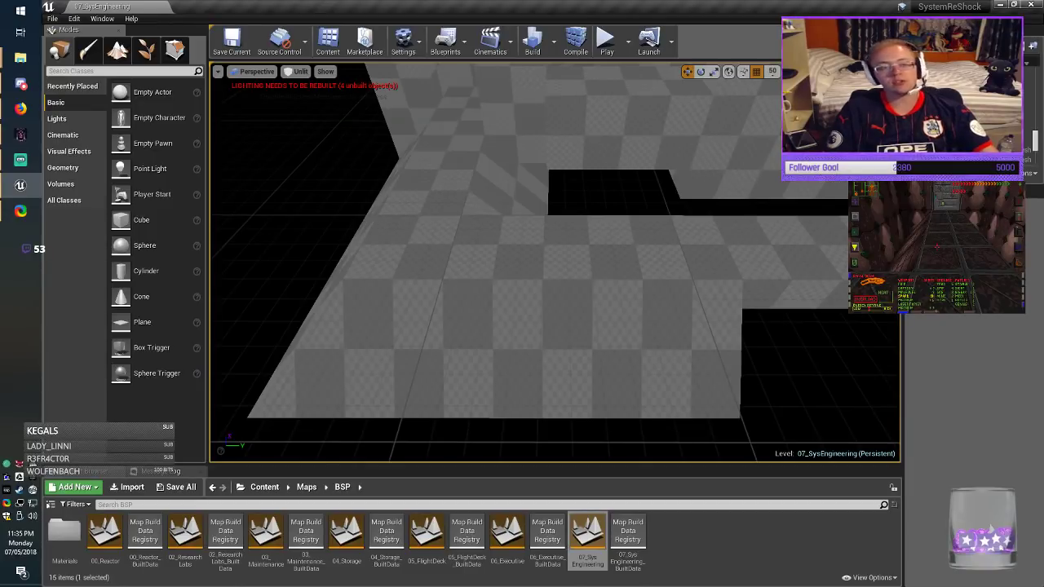
right_drag(555, 262, 729, 269)
click(231, 41)
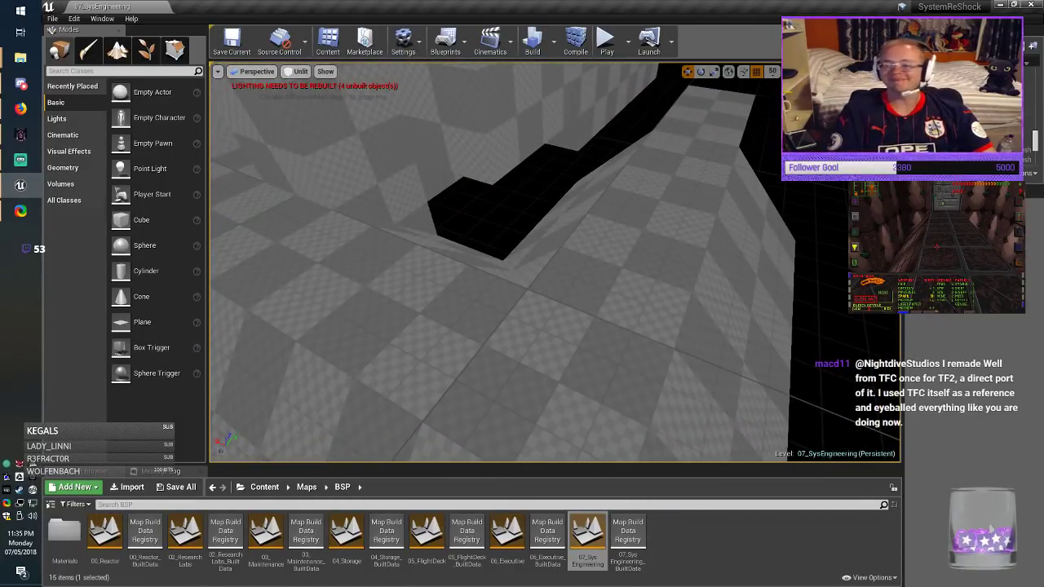
key(alt+Tab)
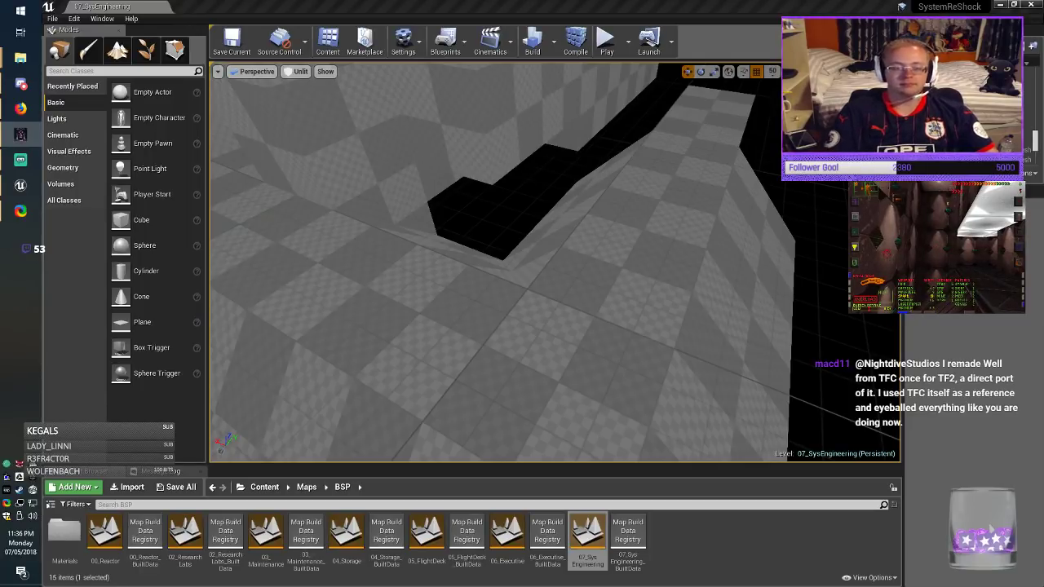
key(alt+Tab)
Step: Duplicate the 600-high wall brush horizontally toward the open edge of the floor
right_drag(555, 261, 367, 189)
click(425, 226)
key(w)
right_drag(425, 226, 227, 283)
key(d)
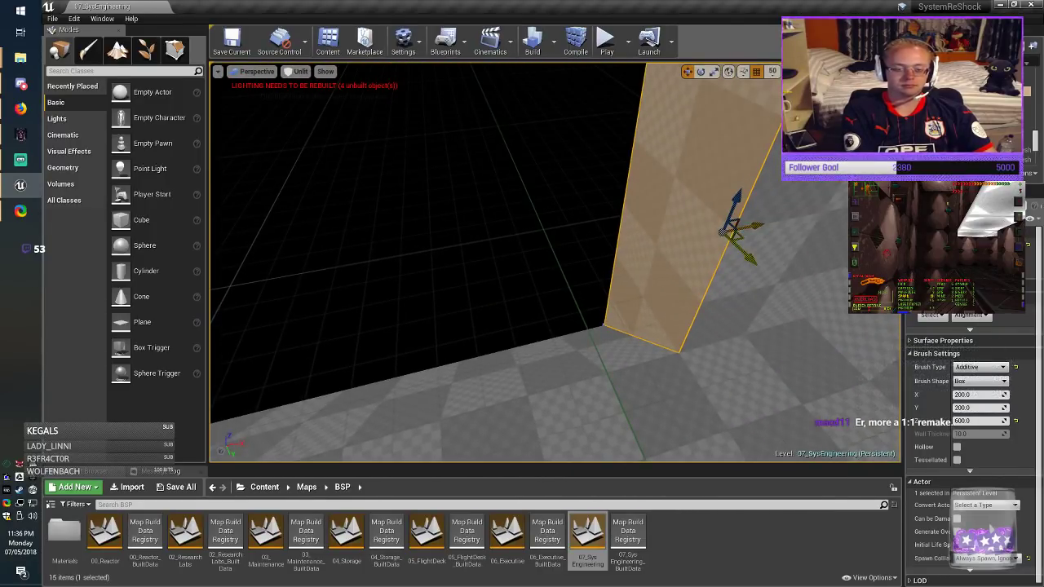
mouse_move(737, 235)
alt+mouse_down()
mouse_move(538, 208)
mouse_move(554, 191)
alt+mouse_up()
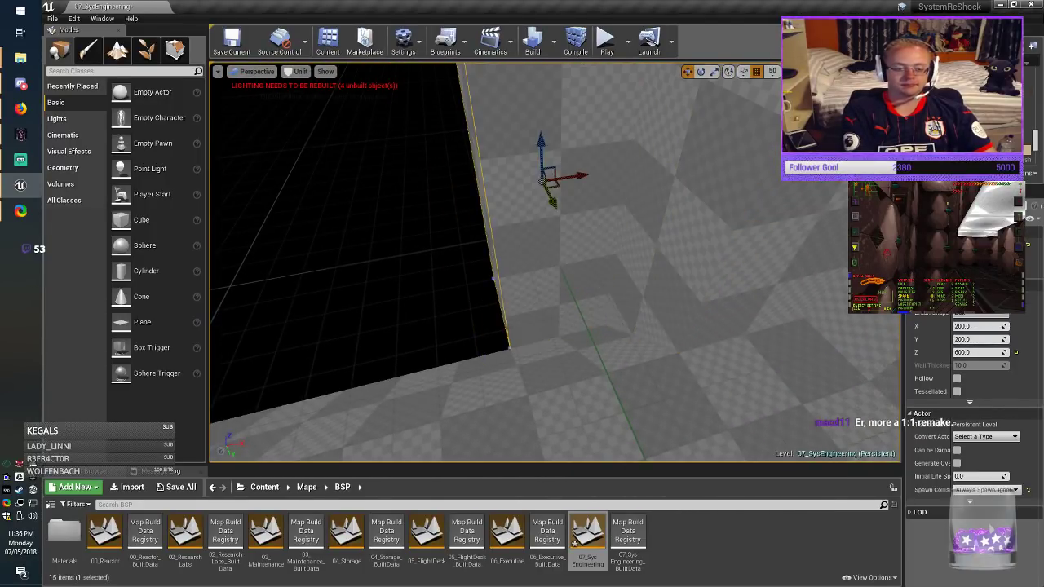
Step: Move the duplicated wall brush outward along the floor edge and place another copy beside it along X
mouse_move(555, 191)
right_down()
mouse_move(556, 175)
mouse_move(590, 163)
mouse_move(571, 173)
mouse_move(604, 165)
mouse_move(600, 181)
mouse_move(617, 177)
right_up()
key(a)
key(d)
key(a)
key(a)
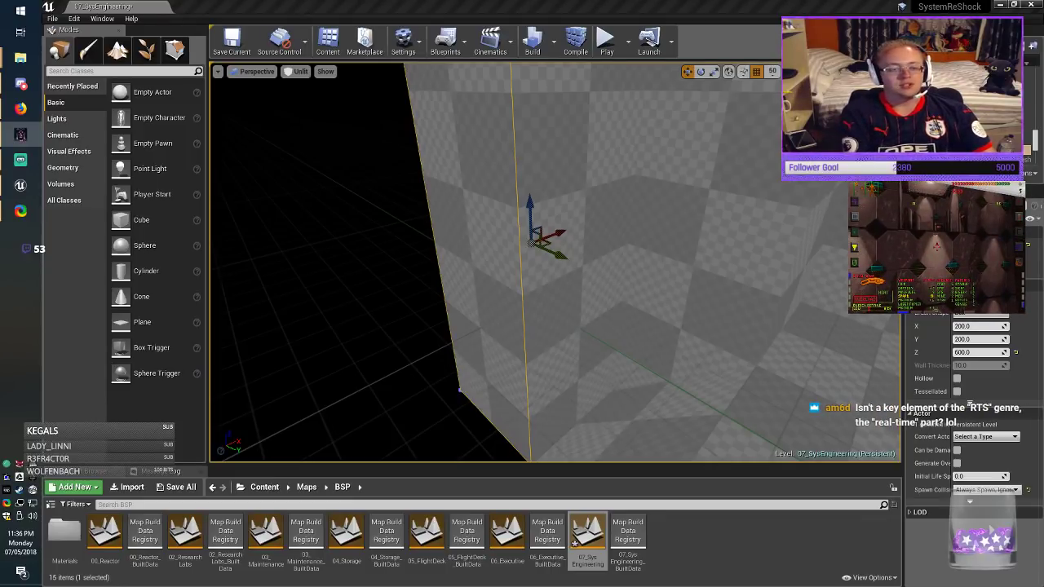
drag(559, 234, 439, 293)
mouse_move(441, 294)
right_down()
mouse_move(424, 309)
mouse_move(450, 300)
right_up()
mouse_move(462, 230)
mouse_down()
mouse_move(630, 181)
mouse_move(601, 190)
mouse_up()
Step: Set the outer wall brush's Z size to 400, lower it to floor level, deselect it and save the level
click(467, 245)
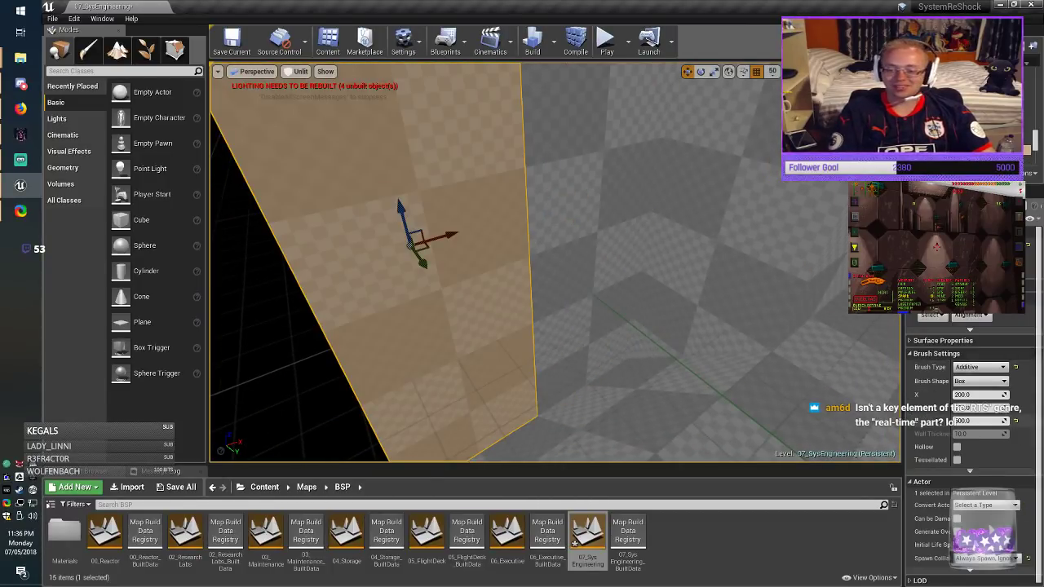
click(971, 420)
text(400)
key(Return)
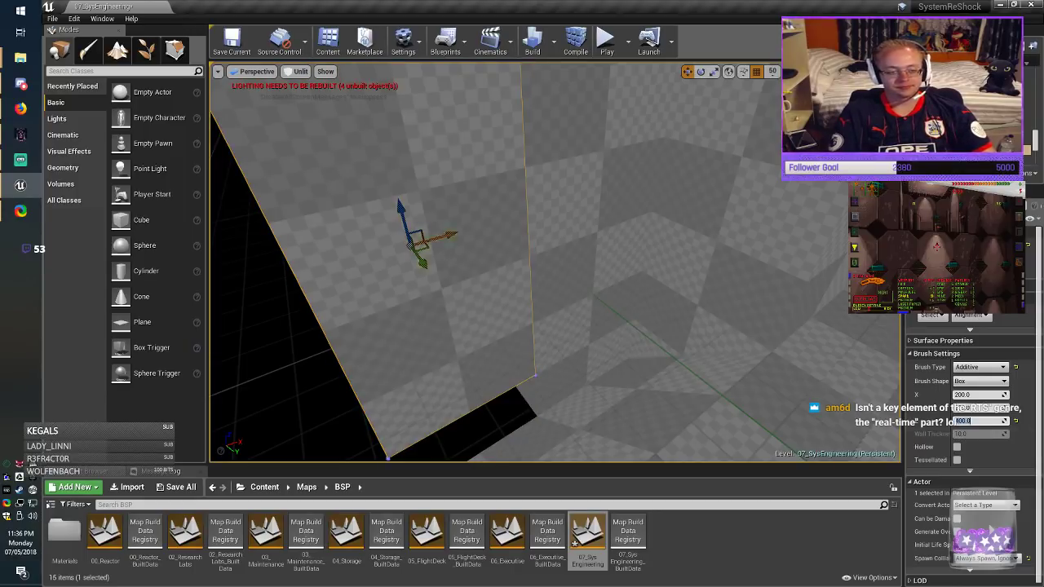
drag(401, 206, 418, 272)
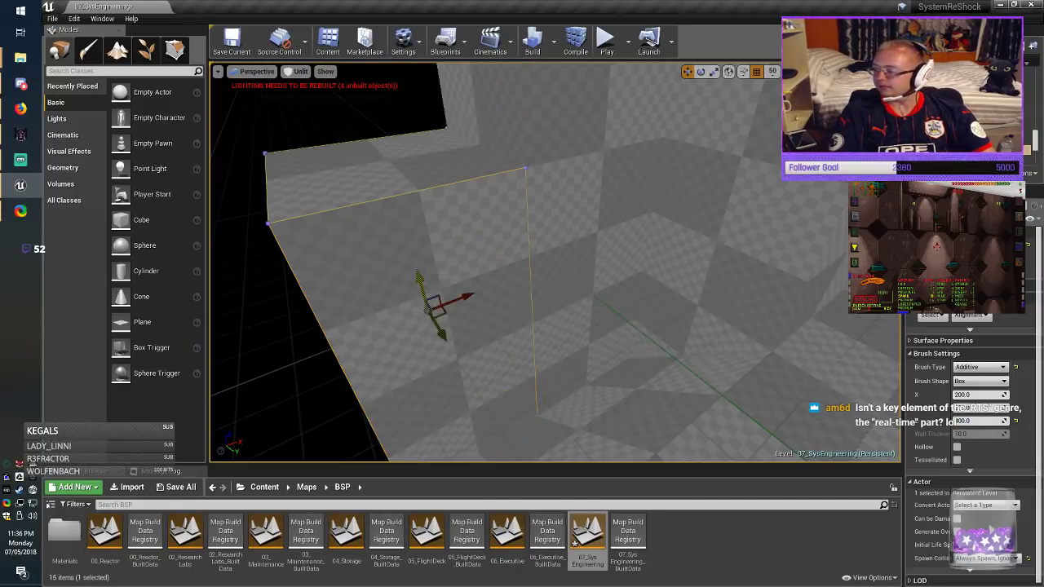
key(Escape)
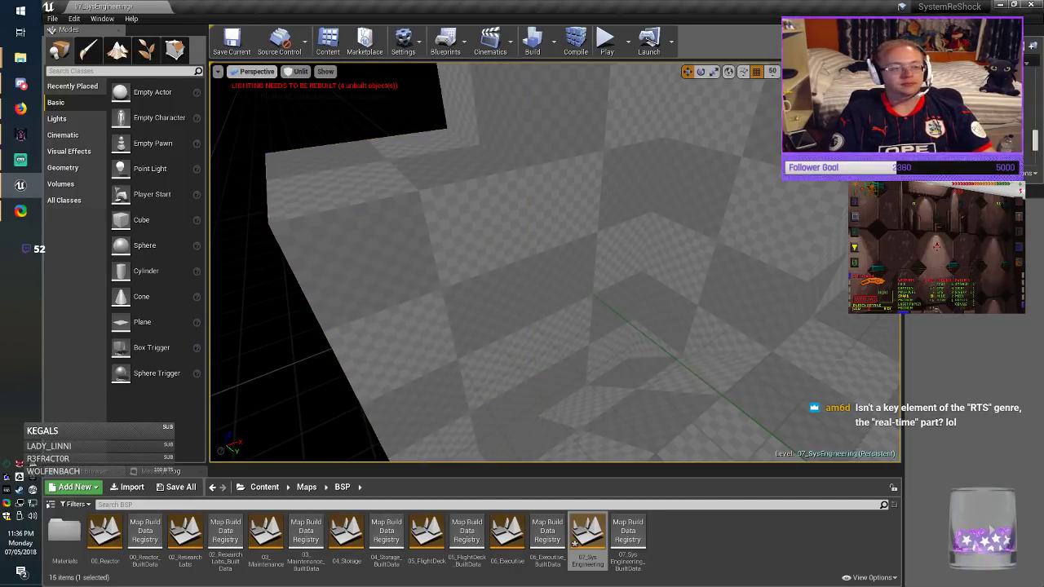
click(232, 41)
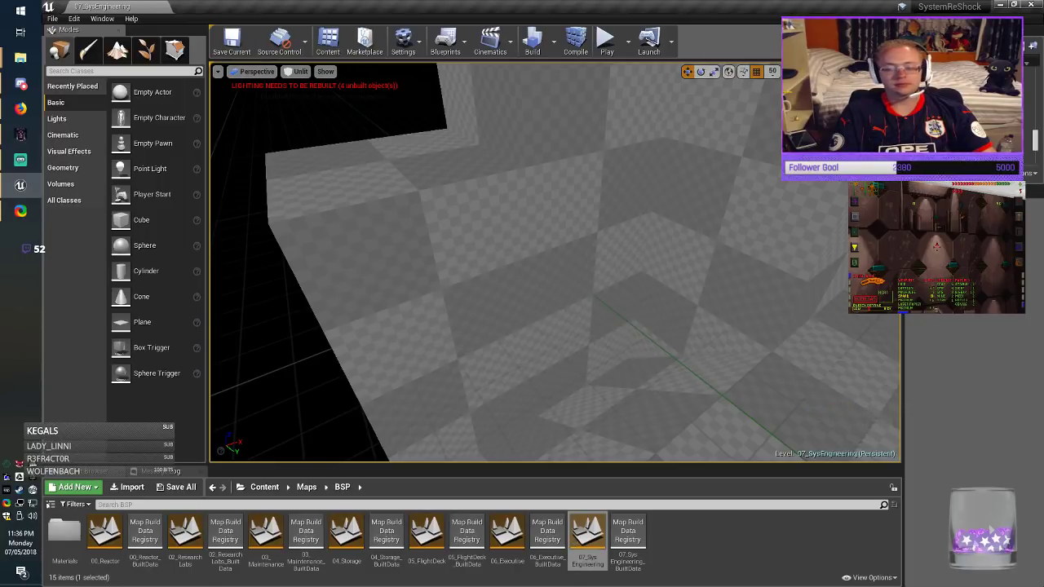
Step: Duplicate the neighbouring 600-high wall brush along X and position the copy at the far side of the lower wall
key(alt+Tab)
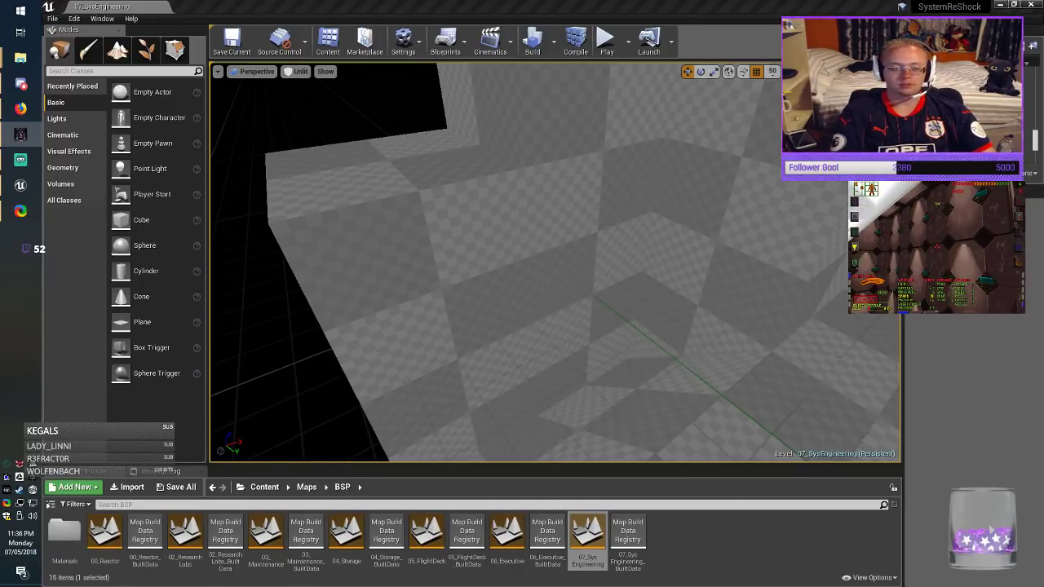
click(585, 244)
right_drag(586, 243, 568, 251)
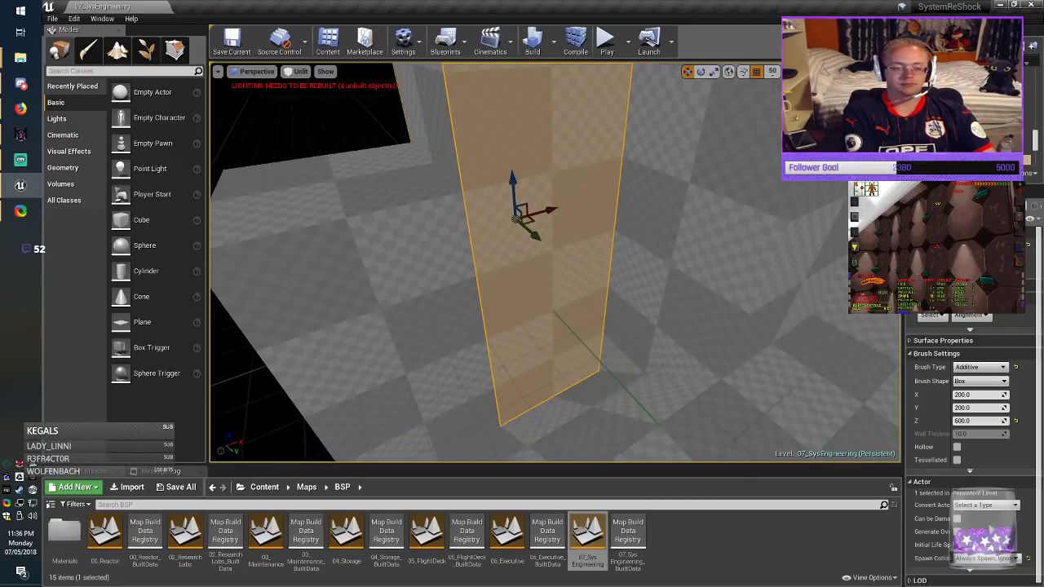
alt+drag(551, 210, 236, 286)
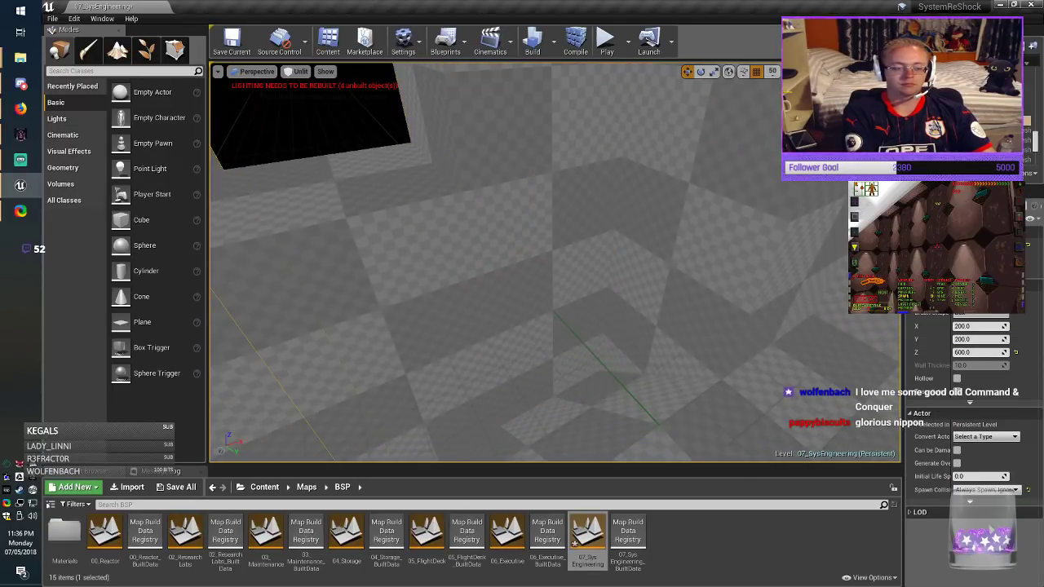
right_drag(235, 285, 90, 285)
alt+drag(605, 196, 458, 199)
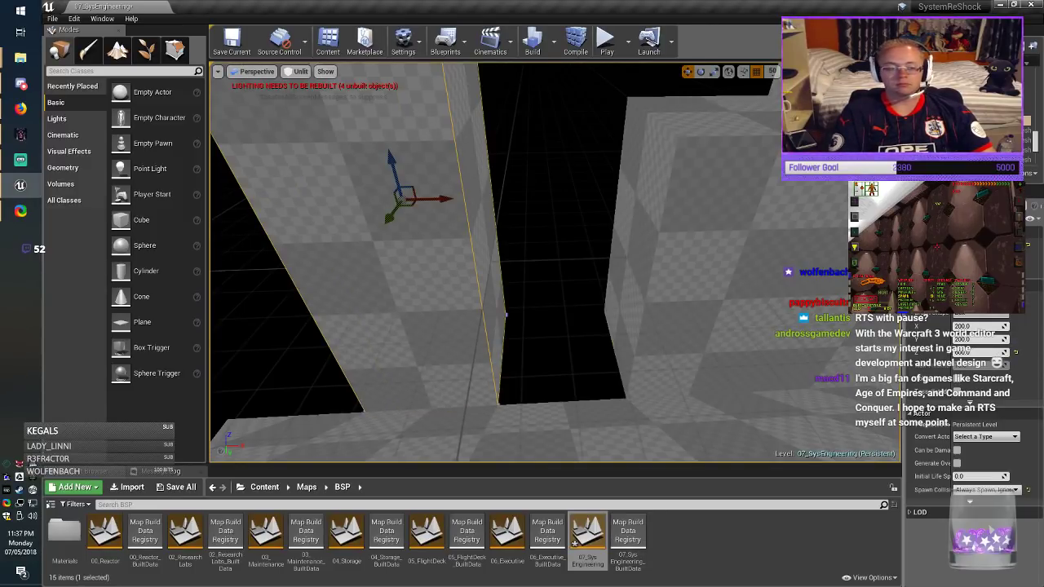
mouse_move(441, 199)
mouse_down()
mouse_move(596, 195)
mouse_move(389, 190)
mouse_move(448, 194)
mouse_up()
mouse_move(449, 194)
right_down()
mouse_move(383, 195)
mouse_move(403, 195)
right_up()
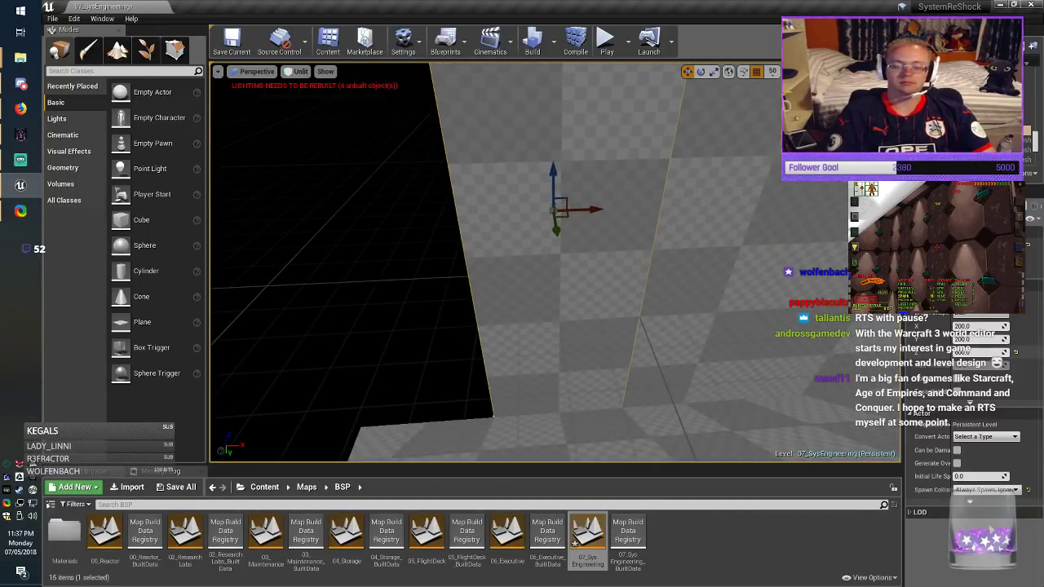
Step: Set the copied wall brush's Y size to 100 and shift it along Y to close the gap at the floor
text(100)
key(Return)
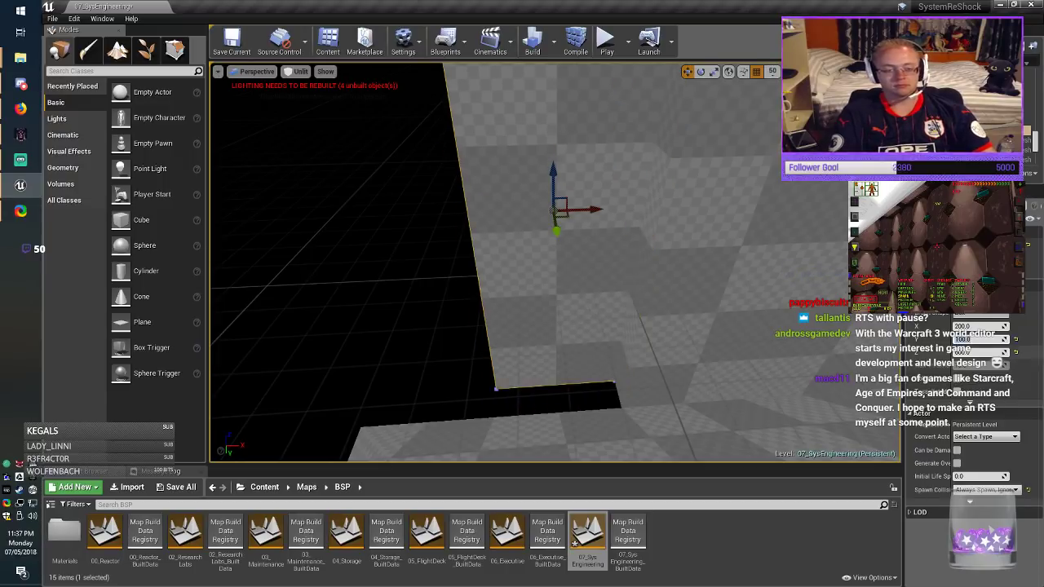
drag(557, 232, 560, 253)
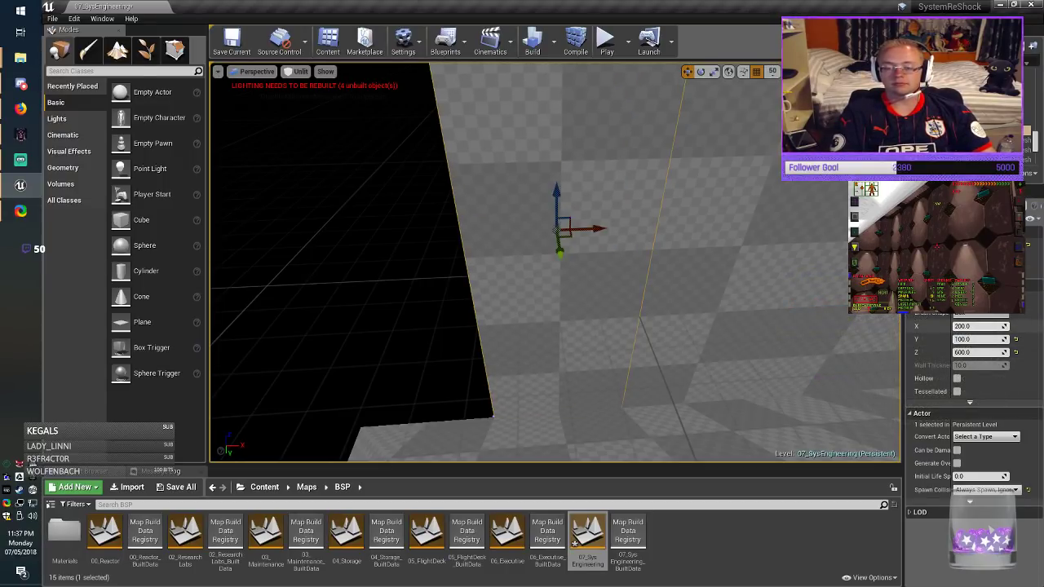
Step: Set the thin wall brush's X size to 400, move it along X to the floor's outer edge, deselect it and save the level
text(400)
key(Return)
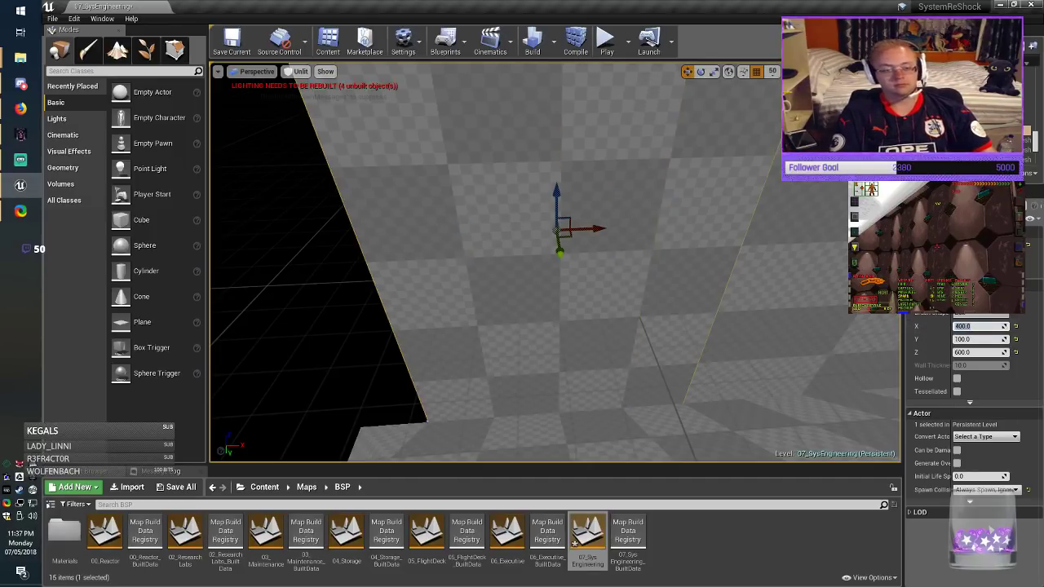
drag(596, 229, 507, 233)
key(Escape)
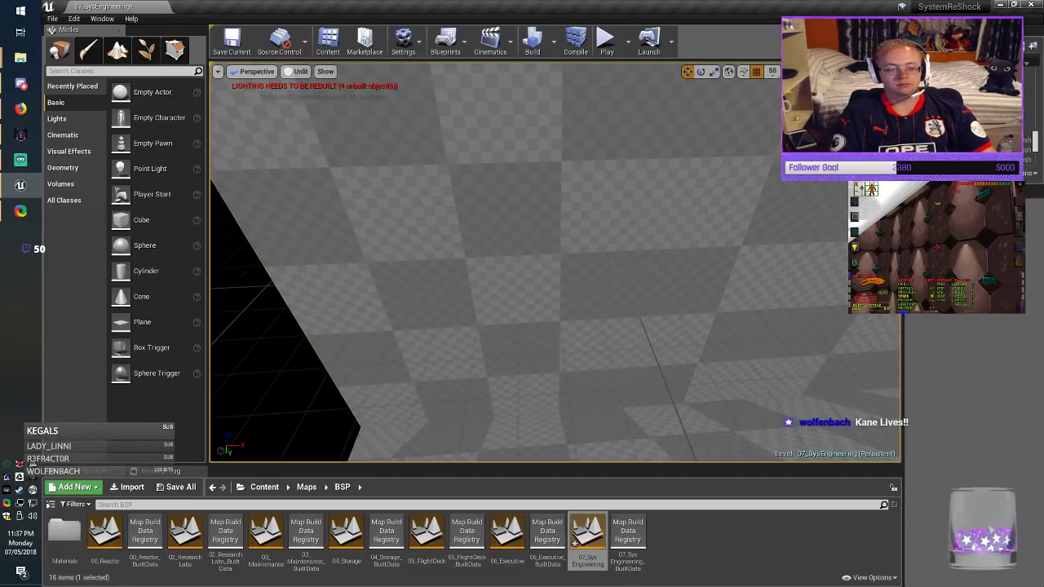
click(231, 41)
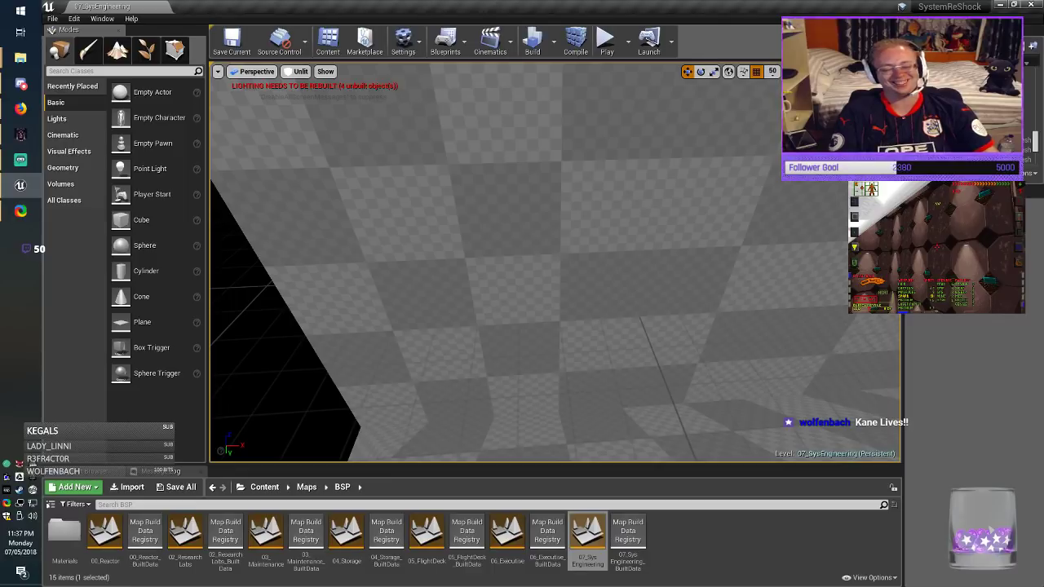
right_drag(555, 263, 473, 271)
right_drag(391, 310, 440, 277)
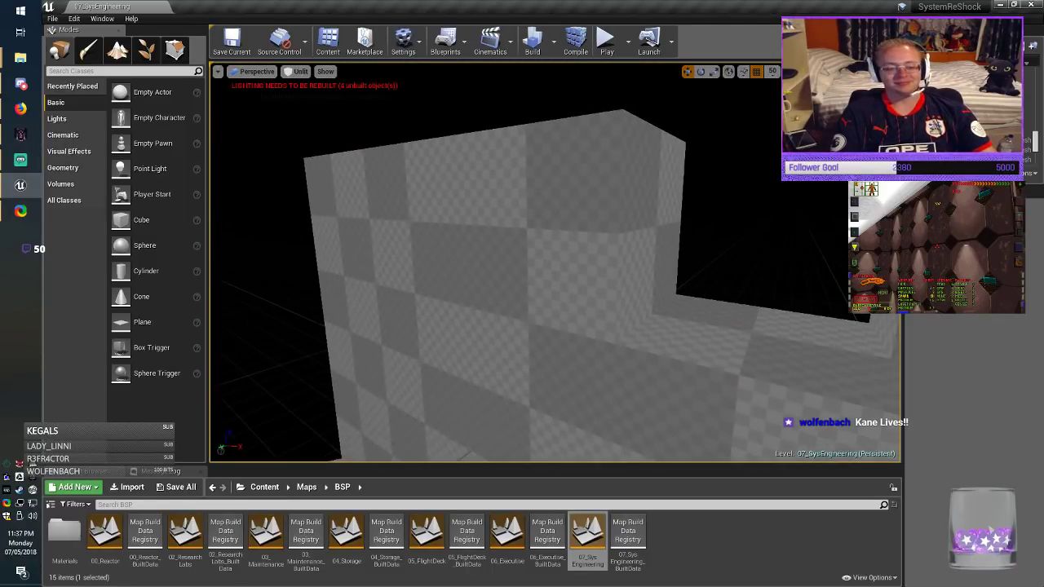
Step: Duplicate the 400 × 100 × 600 thin wall brush along X and shift the copy along Y to the back of the neighbouring opening
click(395, 305)
mouse_move(396, 306)
right_down()
mouse_move(424, 388)
mouse_move(522, 432)
mouse_move(506, 399)
right_up()
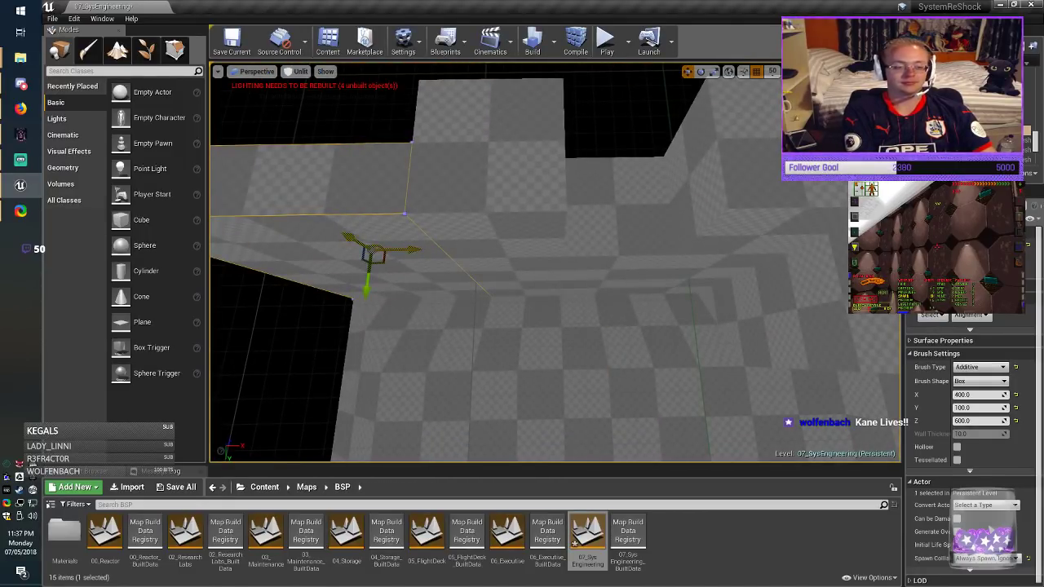
alt+drag(376, 248, 619, 234)
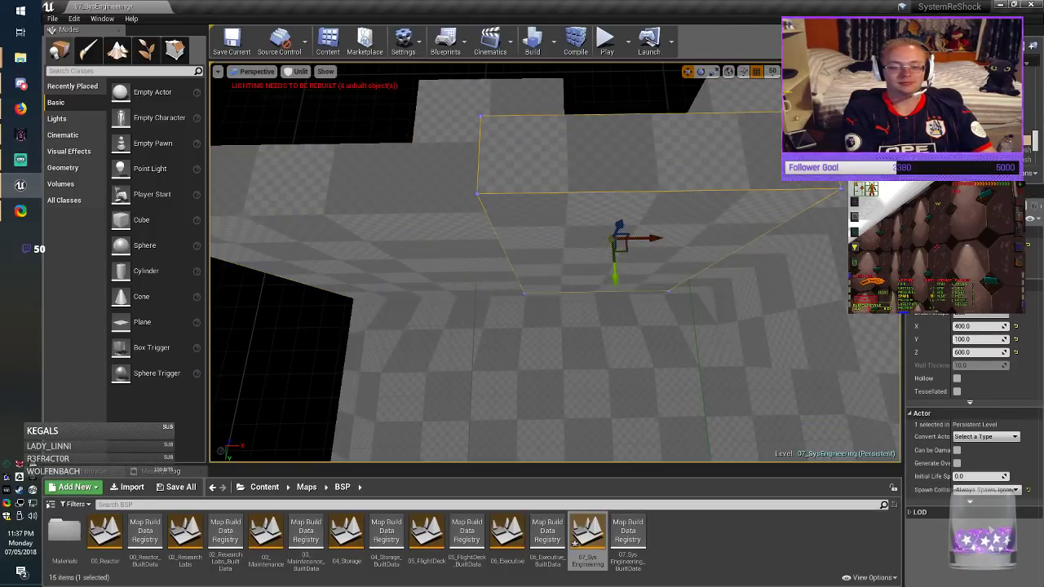
drag(615, 278, 608, 183)
right_drag(608, 183, 620, 90)
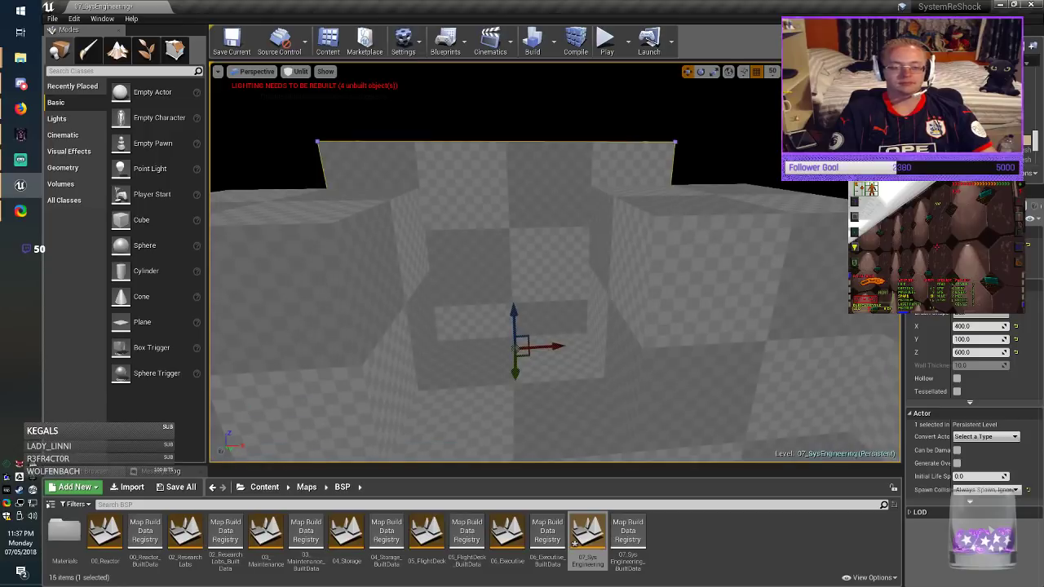
Step: Set the copied wall brush's Z size to 200, raise it to the top of the opening, deselect it and save the level
click(977, 352)
text(2)
key(Return)
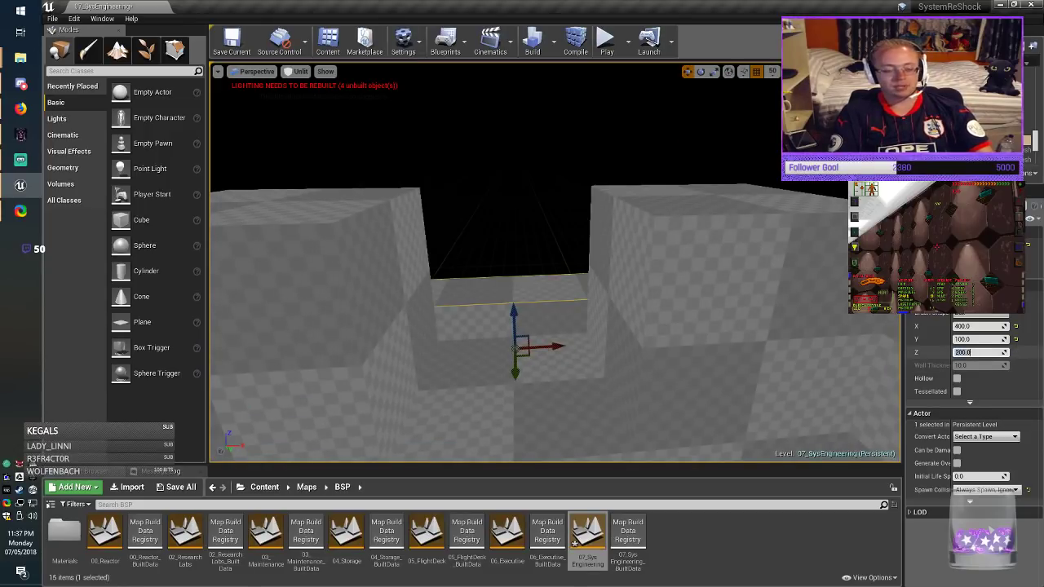
drag(515, 312, 520, 203)
mouse_move(645, 269)
right_down()
mouse_move(693, 326)
mouse_move(738, 330)
mouse_move(644, 331)
mouse_move(653, 260)
mouse_move(661, 281)
right_up()
click(232, 41)
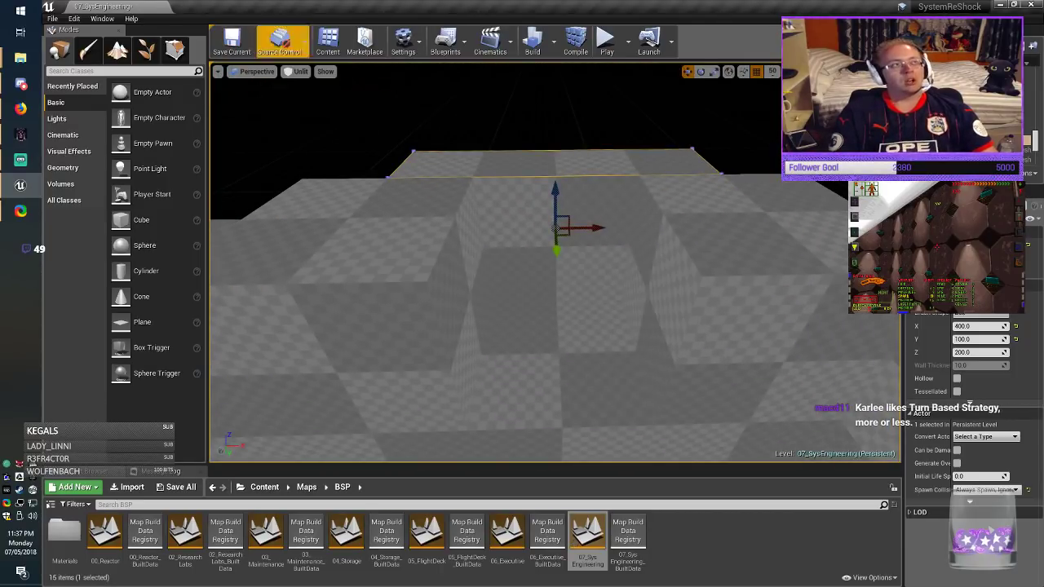
key(Escape)
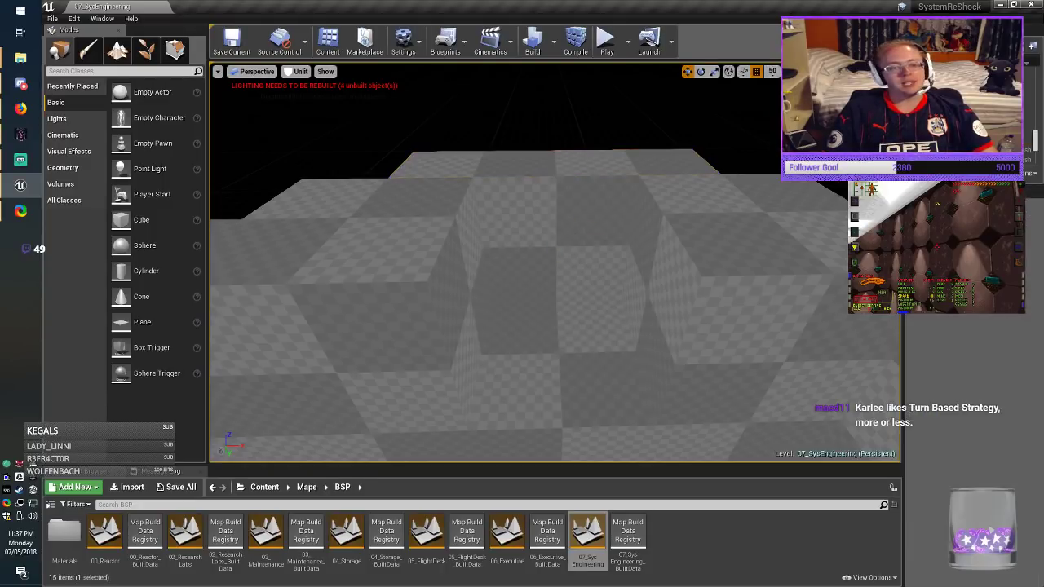
click(234, 42)
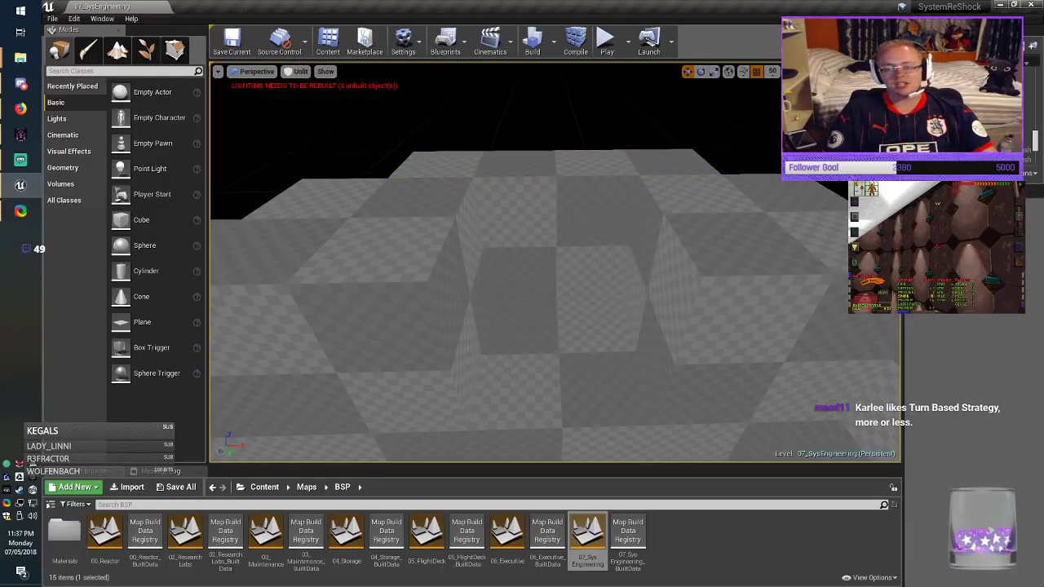
Step: Select all level geometry, align its surface textures, deselect everything and save the level
right_drag(555, 262, 535, 282)
key(ctrl+a)
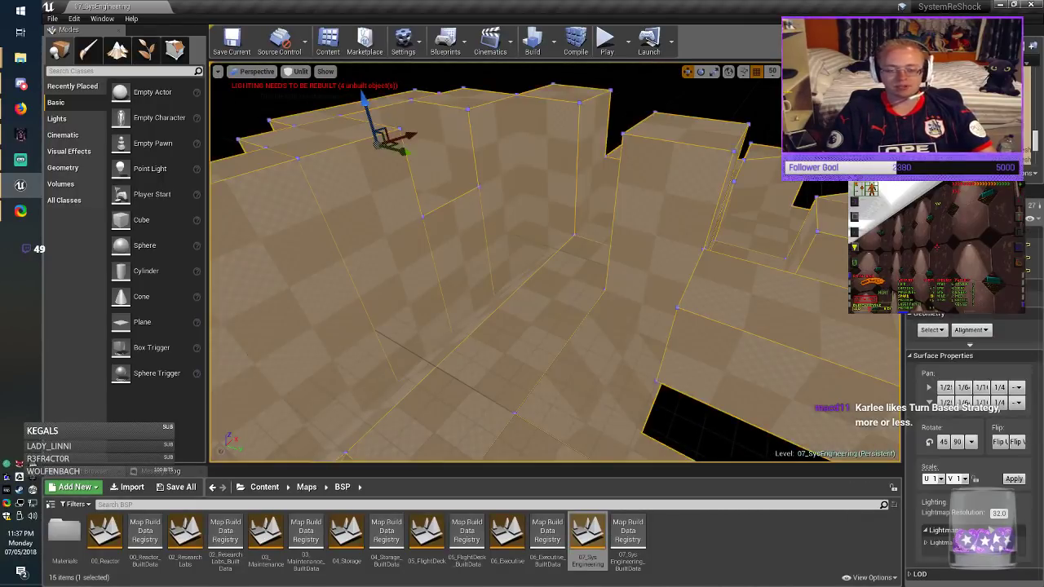
click(971, 330)
click(978, 356)
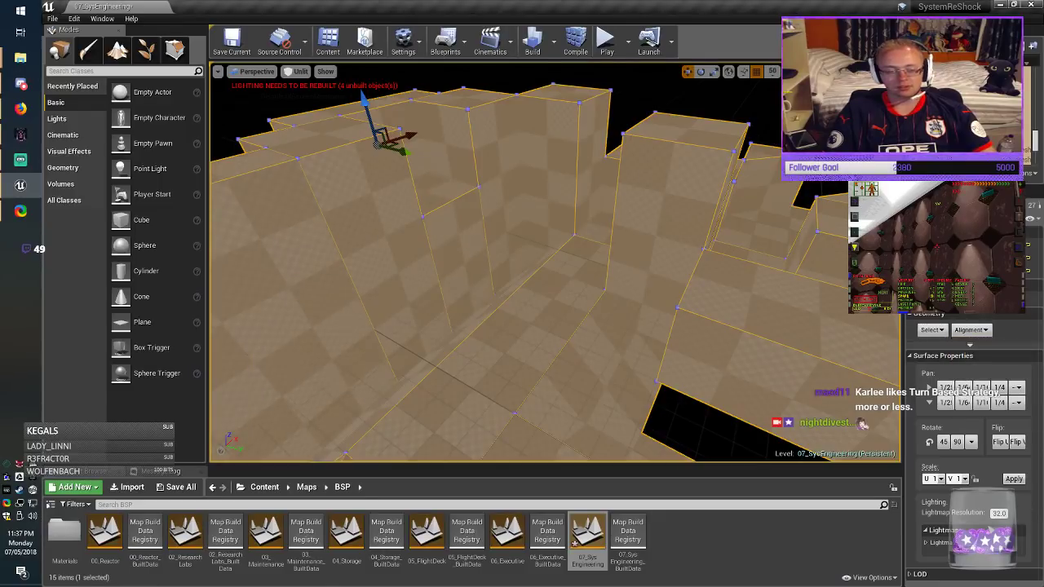
key(Escape)
click(232, 41)
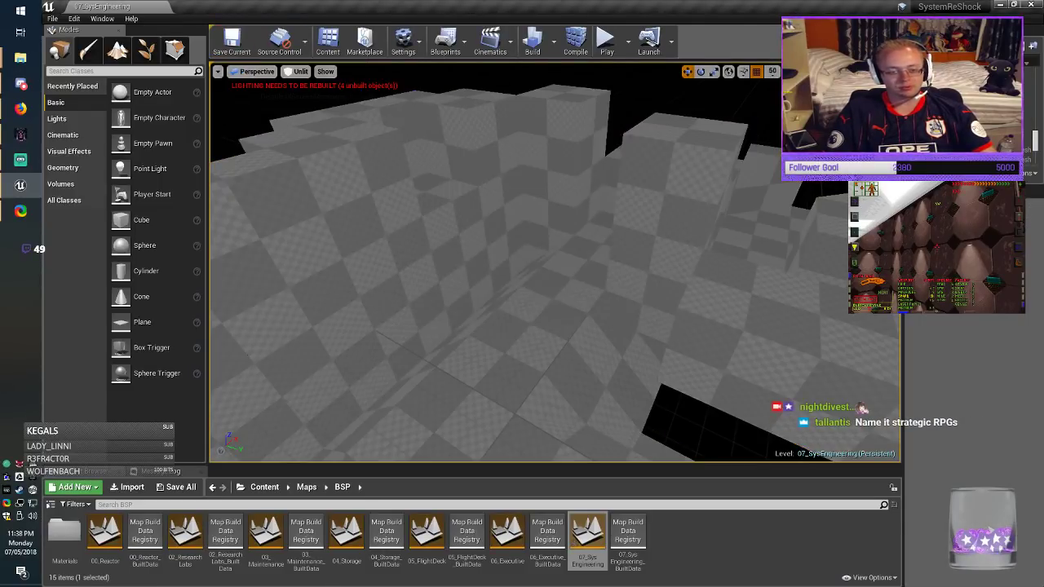
Step: Compare with the original game, then duplicate the 200 × 200 × 600 wall brush along X past the far end of the wall
right_drag(490, 245, 368, 217)
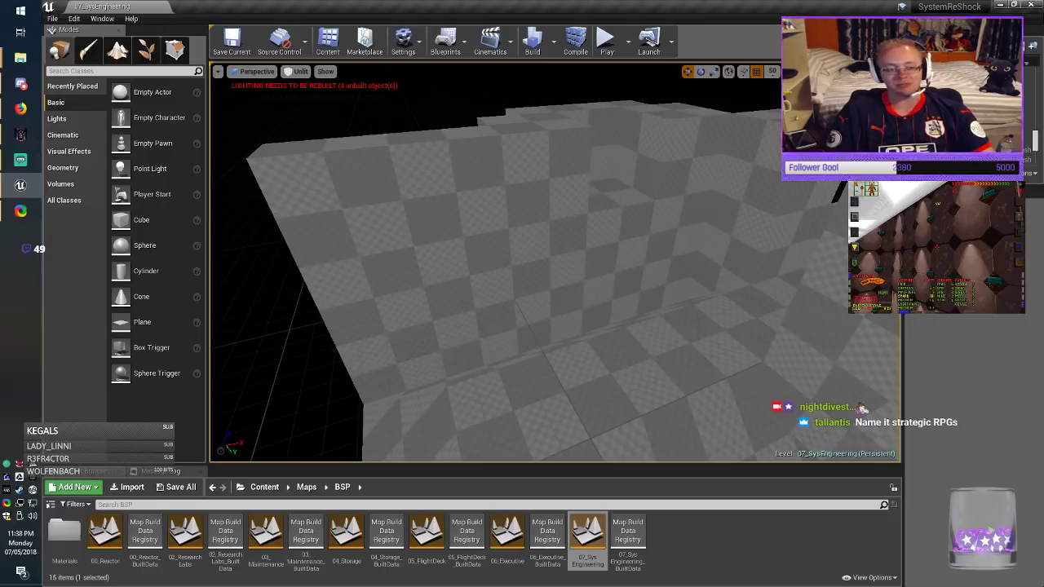
drag(489, 269, 490, 241)
right_drag(554, 263, 532, 251)
mouse_move(597, 253)
right_down()
mouse_move(626, 259)
mouse_move(553, 253)
mouse_move(595, 252)
right_up()
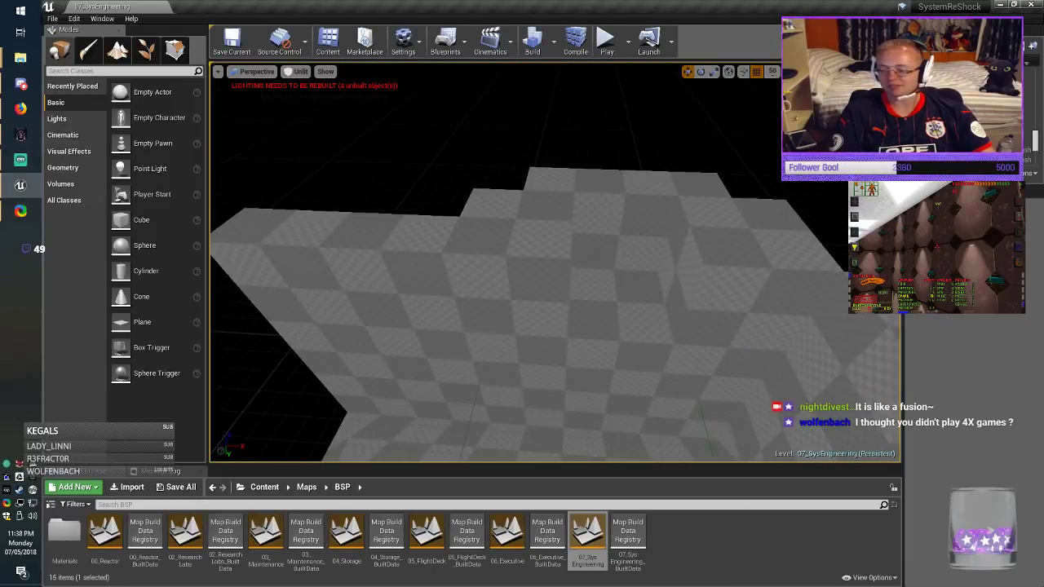
key(alt+Tab)
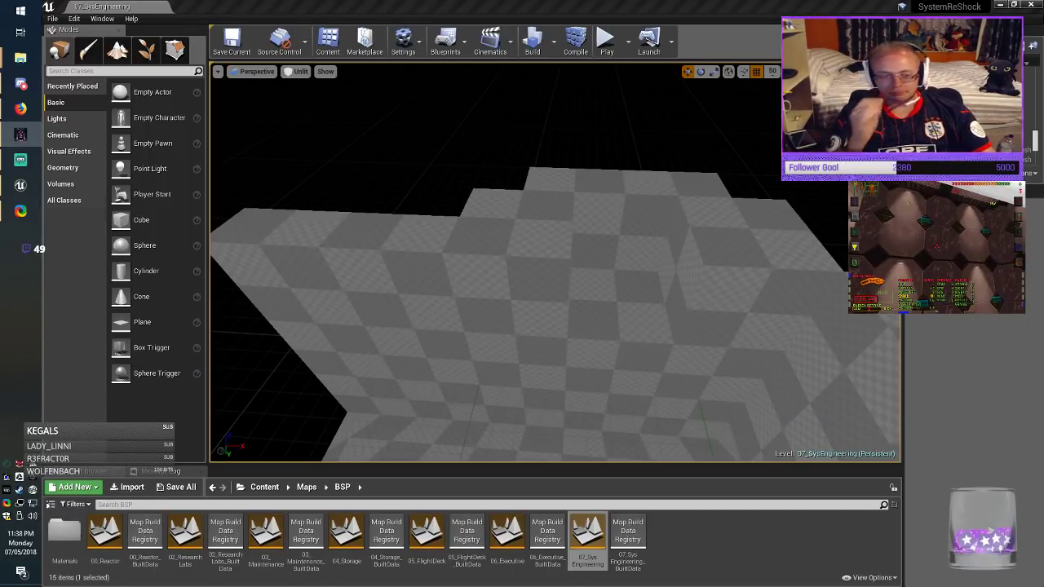
click(522, 335)
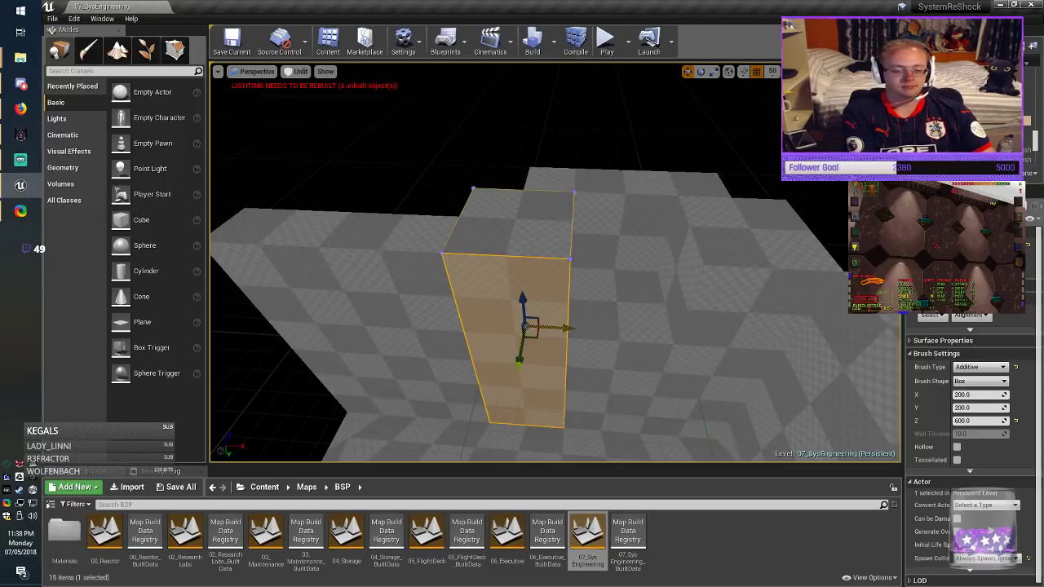
drag(551, 327, 302, 299)
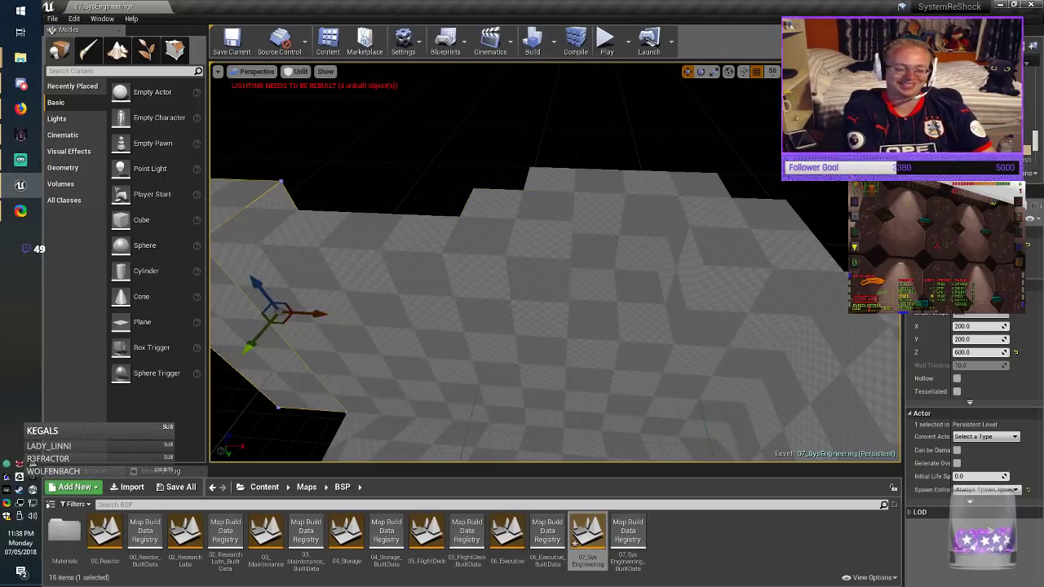
right_drag(303, 299, 236, 298)
mouse_move(392, 355)
right_down()
mouse_move(305, 342)
mouse_move(323, 359)
right_up()
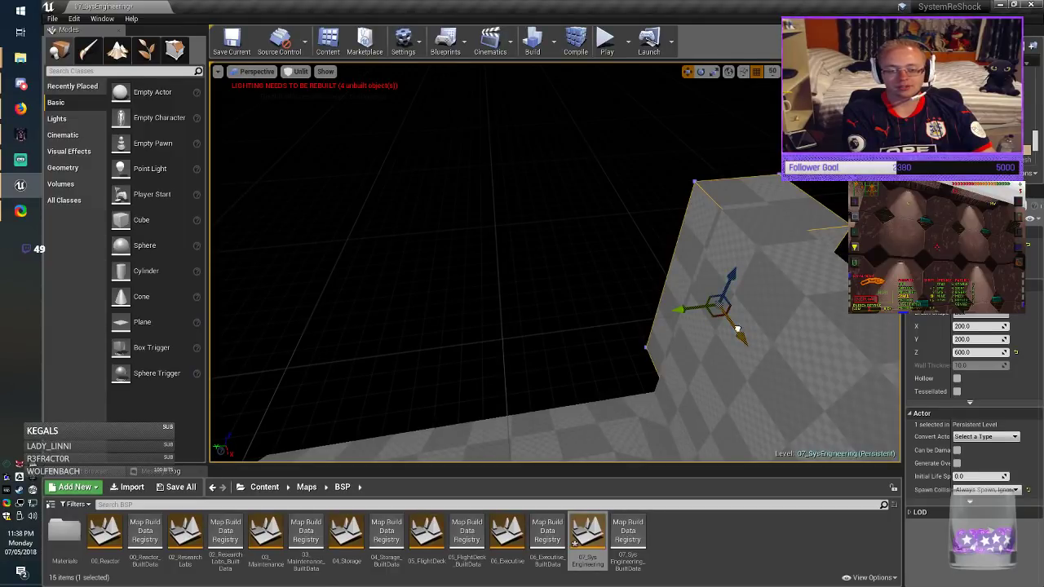
drag(738, 329, 689, 296)
Step: Move the copied 600-high brush against the end of the neighbouring wall, level with its top, and snap it to the grid
mouse_move(688, 296)
right_down()
mouse_move(775, 286)
mouse_move(815, 306)
right_up()
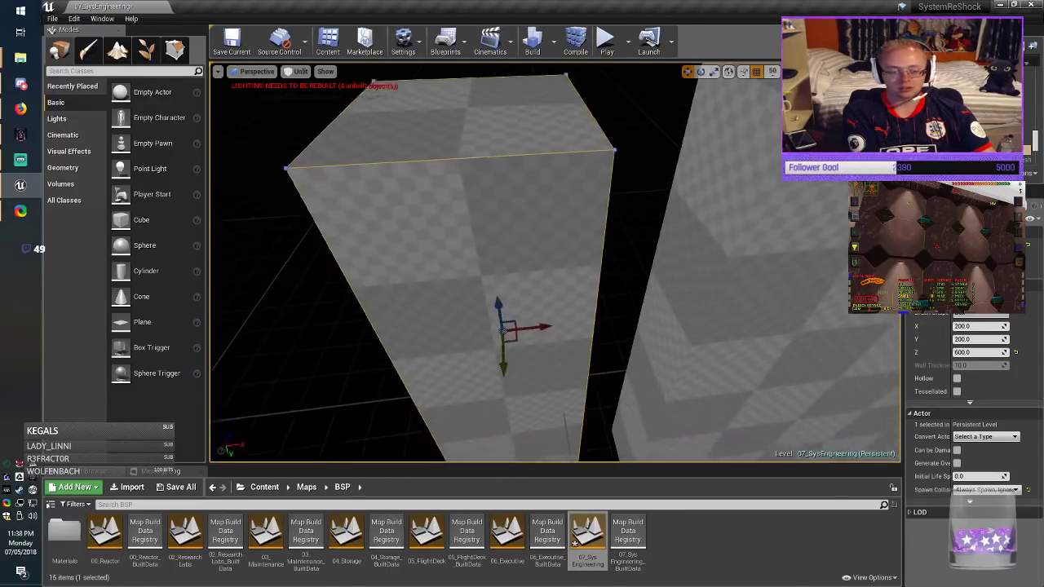
mouse_move(554, 263)
right_down()
mouse_move(563, 318)
mouse_move(661, 278)
mouse_move(774, 306)
right_up()
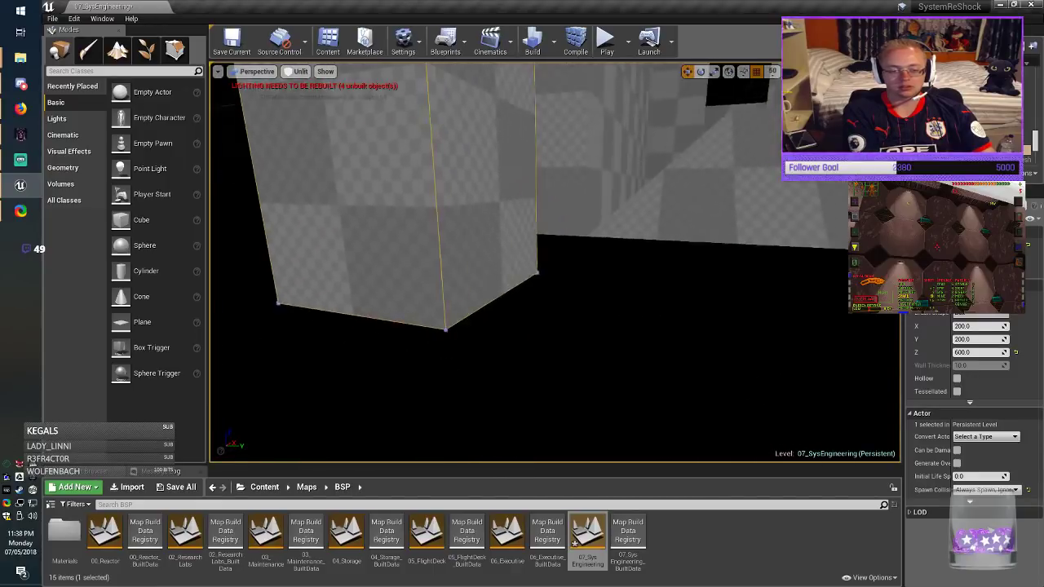
right_drag(554, 306, 555, 216)
drag(434, 105, 435, 65)
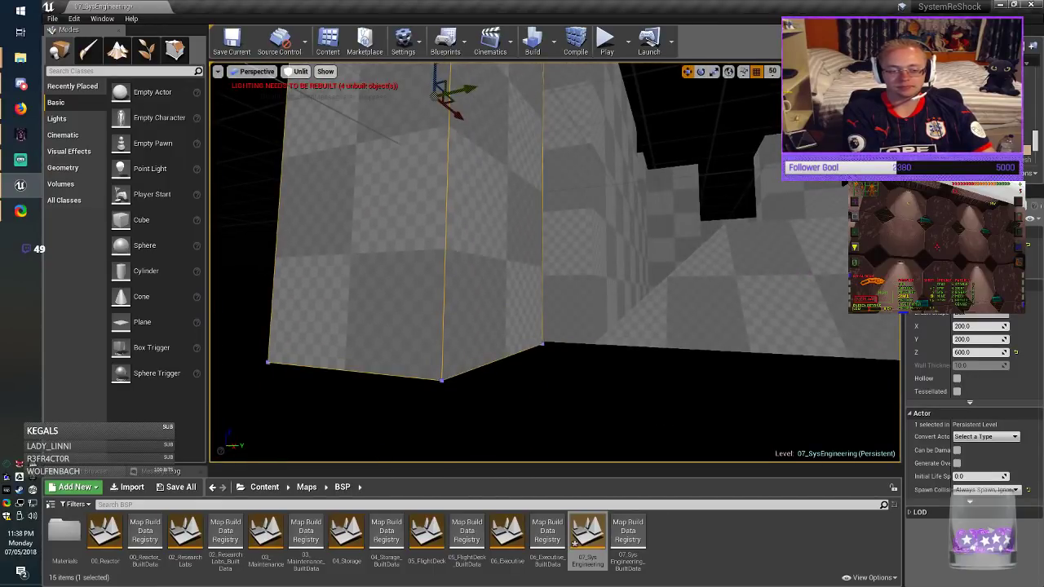
mouse_move(490, 245)
right_down()
mouse_move(376, 273)
mouse_move(326, 326)
right_up()
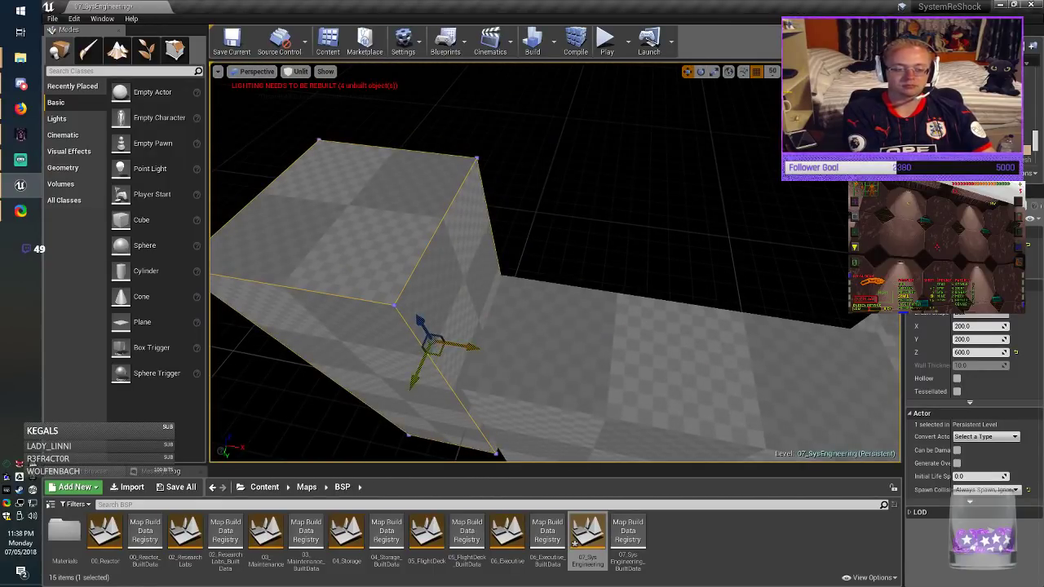
mouse_move(439, 350)
mouse_down()
mouse_move(442, 418)
mouse_move(480, 459)
mouse_up()
right_drag(490, 343, 497, 440)
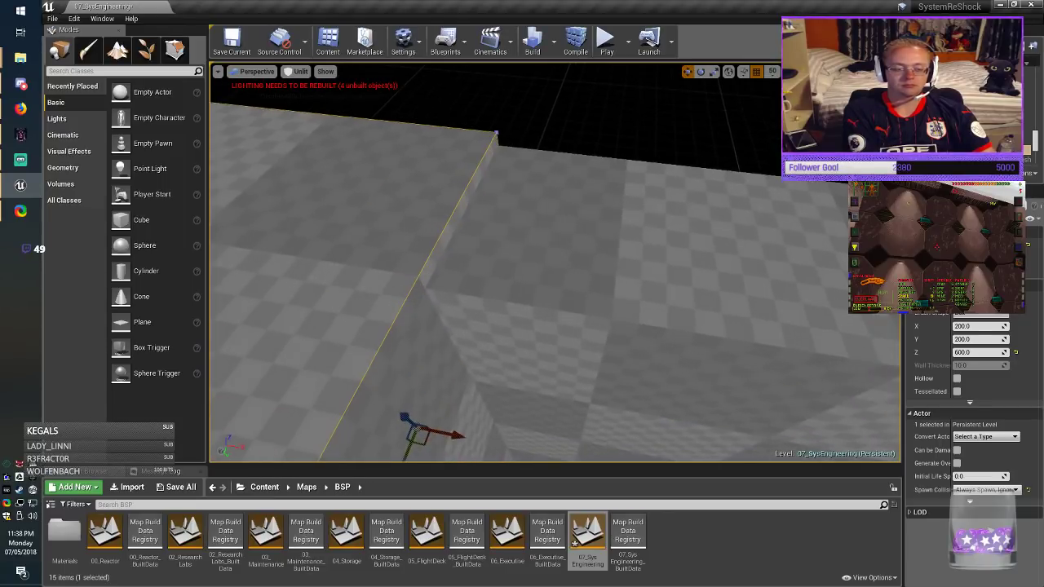
key(ctrl+End)
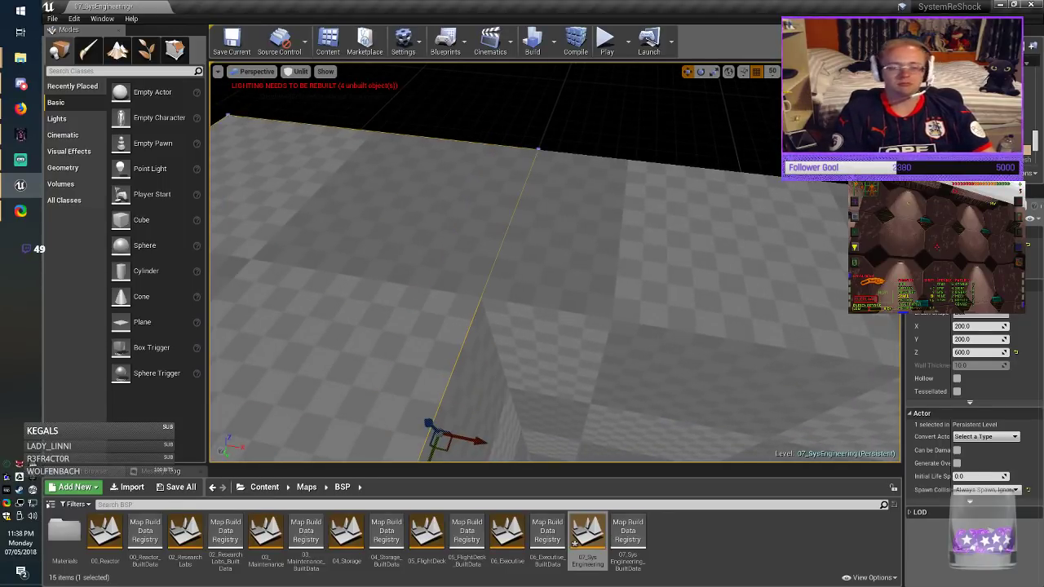
Step: Align the 600-high brush with the floor corner along X and extend the end wall along Y with a further copy
mouse_move(498, 326)
right_down()
mouse_move(490, 400)
mouse_move(499, 398)
right_up()
drag(520, 282, 479, 260)
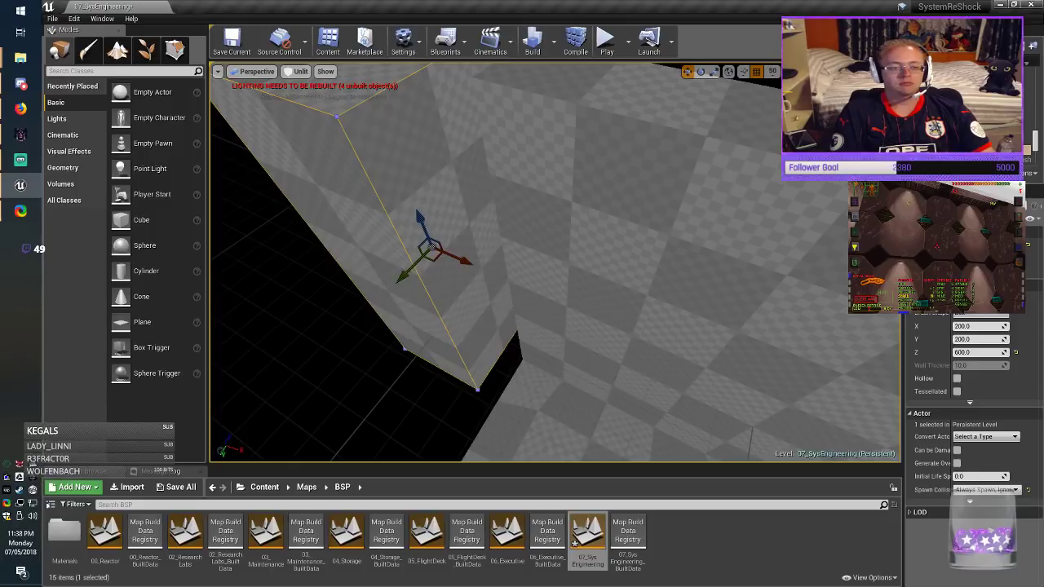
right_drag(479, 260, 479, 259)
key(a)
drag(520, 263, 549, 277)
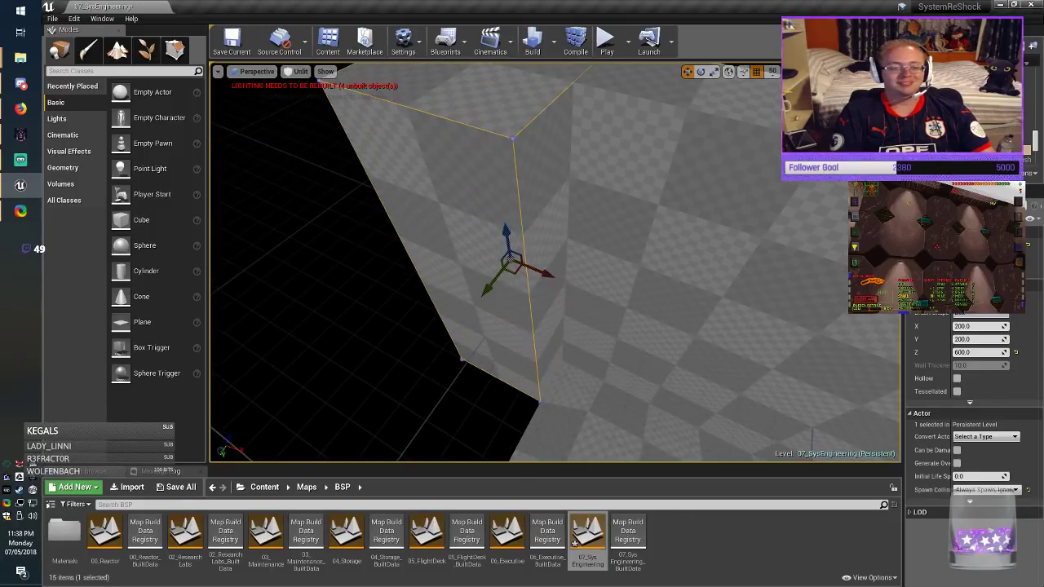
key(d)
mouse_move(549, 276)
right_down()
mouse_move(514, 244)
mouse_move(481, 243)
mouse_move(481, 286)
right_up()
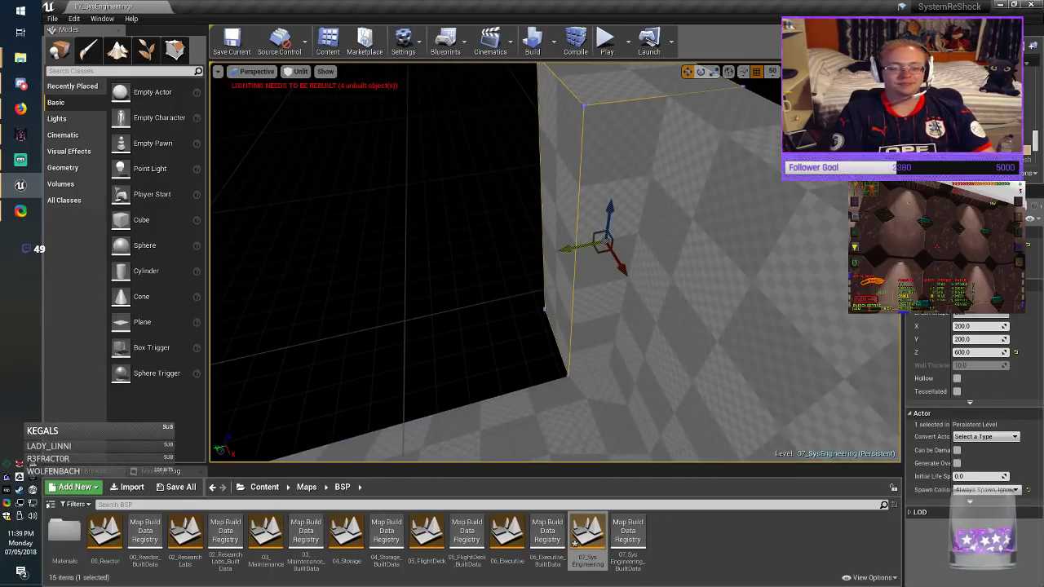
mouse_move(566, 246)
mouse_down()
mouse_move(410, 279)
mouse_move(522, 273)
mouse_up()
Step: Set the end wall brush's X size to 100, shift it along X to close the gap, deselect it and save the level
click(972, 326)
text(100)
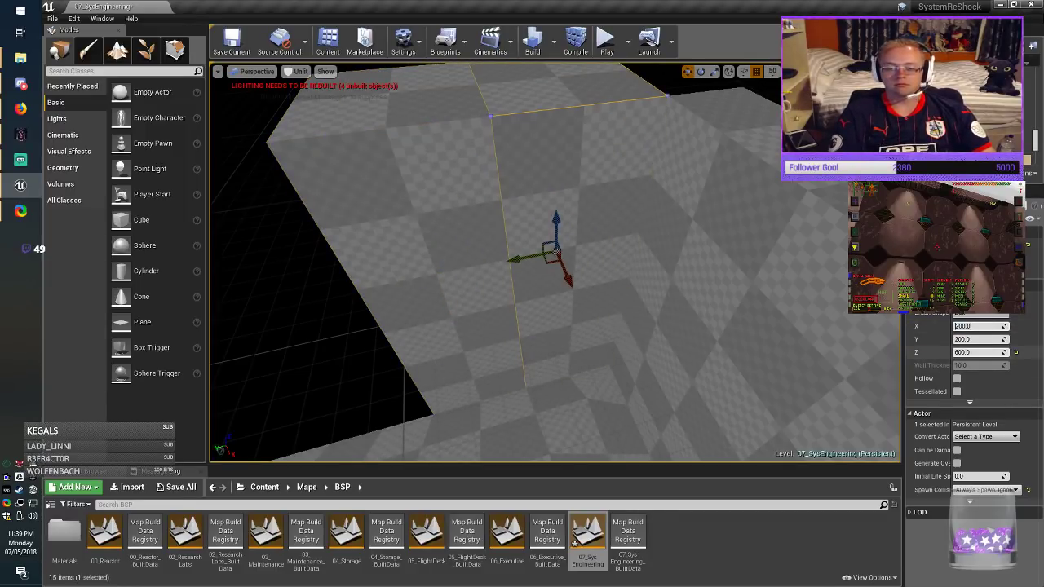
key(Return)
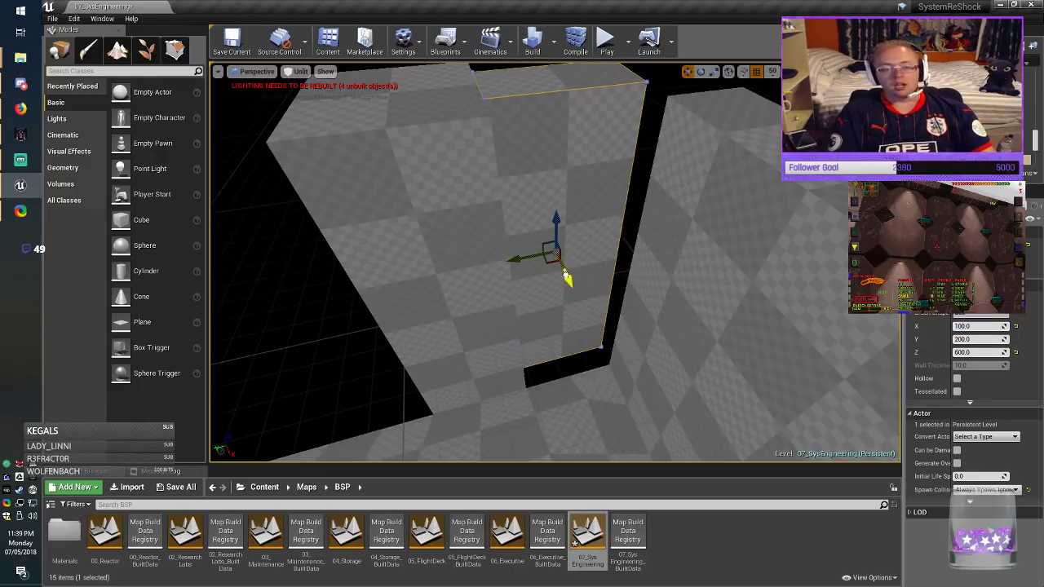
drag(565, 275, 573, 295)
click(273, 196)
click(232, 44)
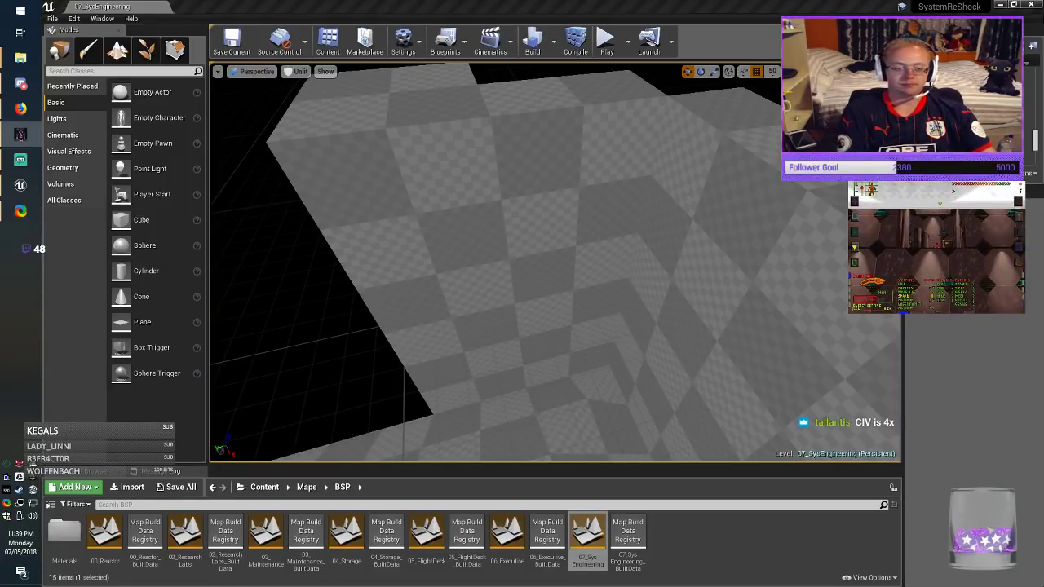
Step: Duplicate the 200 × 200 × 400 wall brush and place the copy beside the 600-high brush on the end wall
mouse_move(669, 335)
right_down()
mouse_move(734, 351)
mouse_move(767, 330)
right_up()
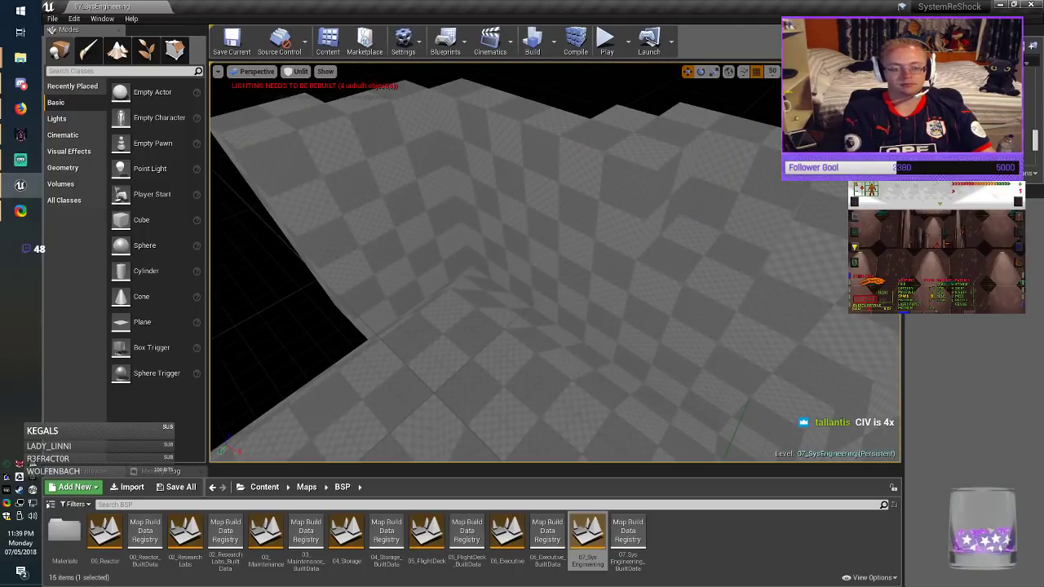
click(670, 333)
right_drag(671, 333, 593, 319)
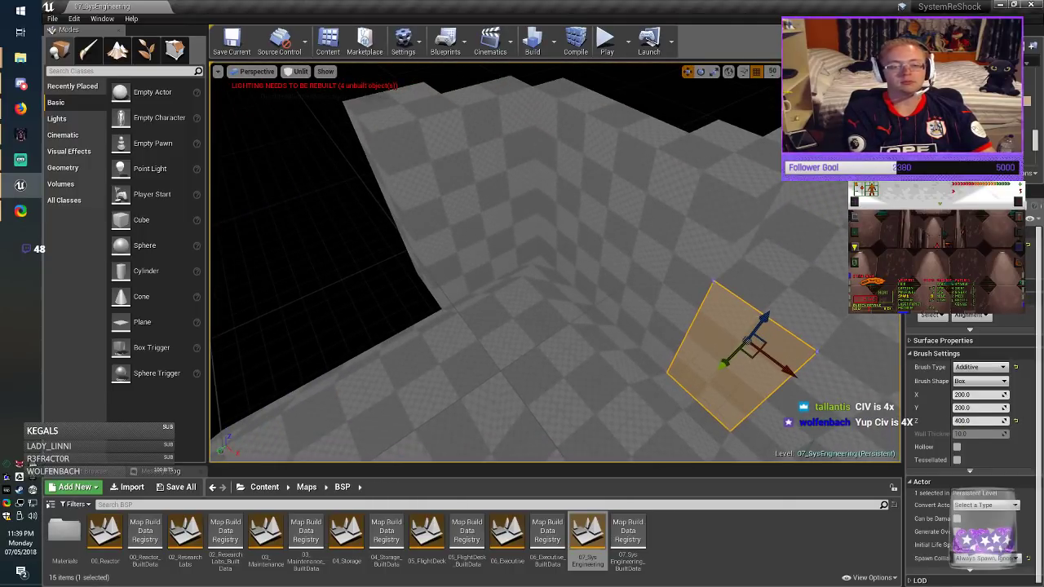
mouse_move(750, 354)
alt+mouse_down()
mouse_move(447, 313)
mouse_move(357, 281)
mouse_move(369, 268)
mouse_move(376, 278)
alt+mouse_up()
Step: Duplicate the end wall's 200 × 200 × 600 brush along Y to the far side of the 400-high brush and deselect it
click(418, 216)
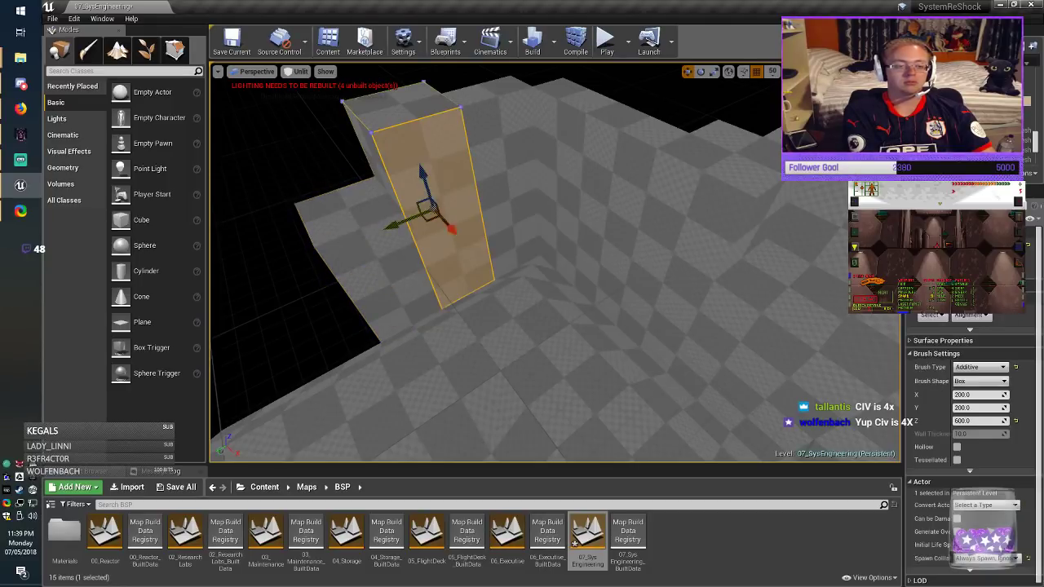
alt+drag(389, 227, 227, 277)
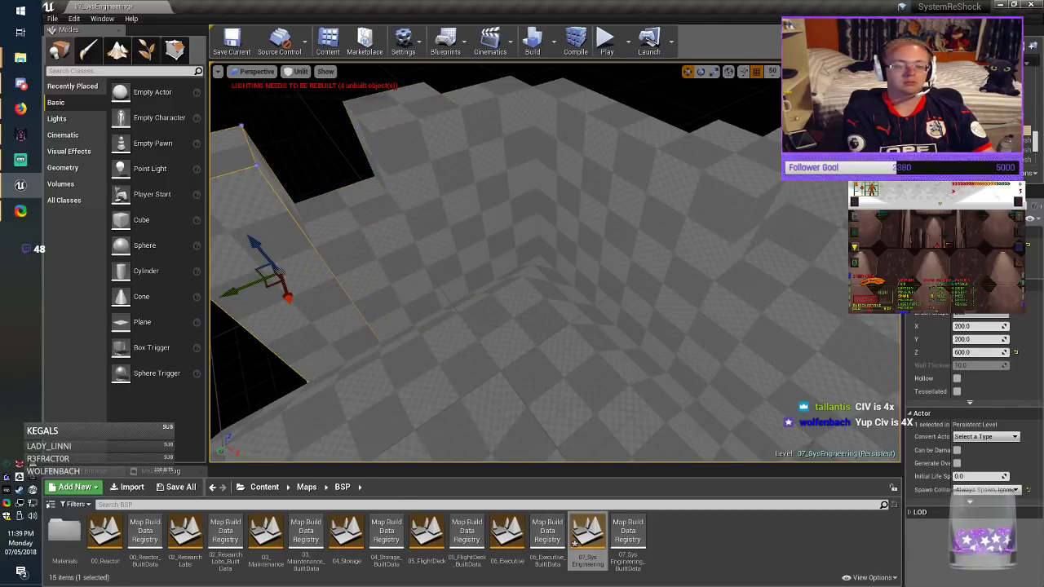
key(Escape)
Step: Duplicate the 400 × 100 × 200 top brush into the gap above the end wall's lower brush and set its Y size to 200
click(853, 235)
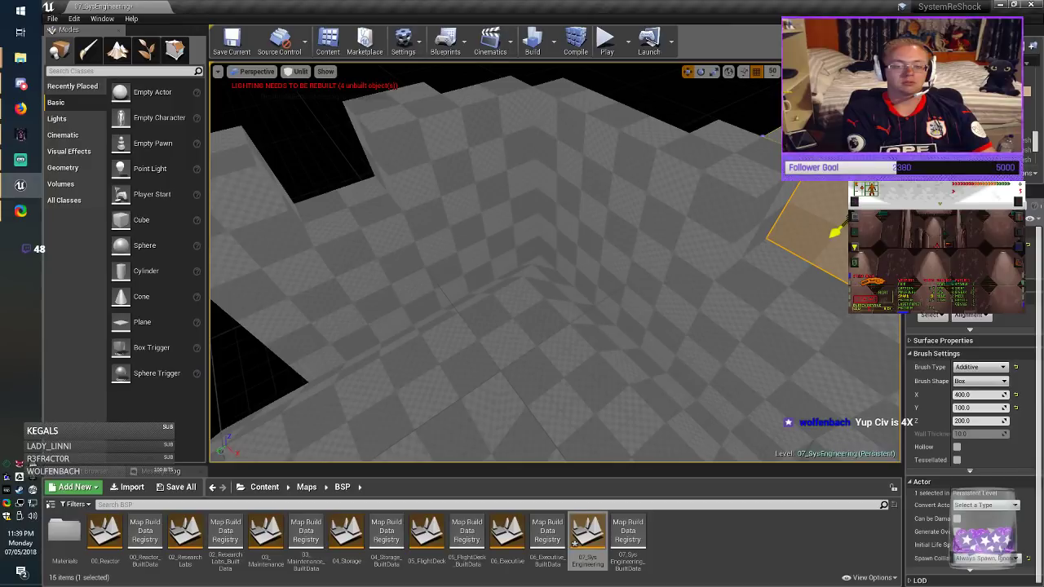
mouse_move(861, 230)
alt+mouse_down()
mouse_move(324, 185)
mouse_move(302, 150)
alt+mouse_up()
mouse_move(326, 172)
right_down()
mouse_move(237, 176)
mouse_move(257, 181)
mouse_move(271, 90)
mouse_move(262, 313)
right_up()
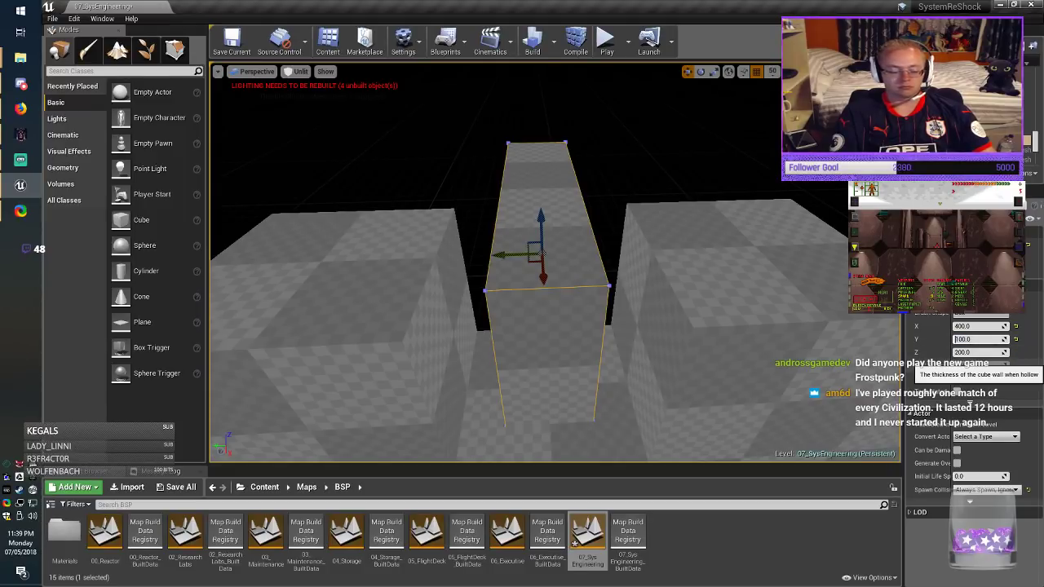
key(ctrl+z)
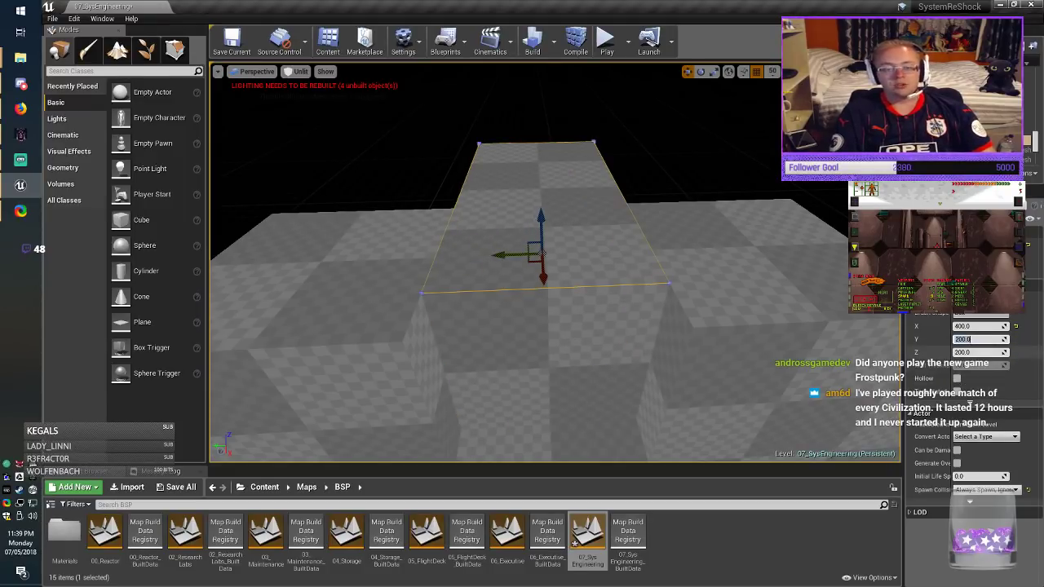
Step: Set the X size of the top brush above the end wall to 100, deselect it and save the level
click(975, 326)
key(Return)
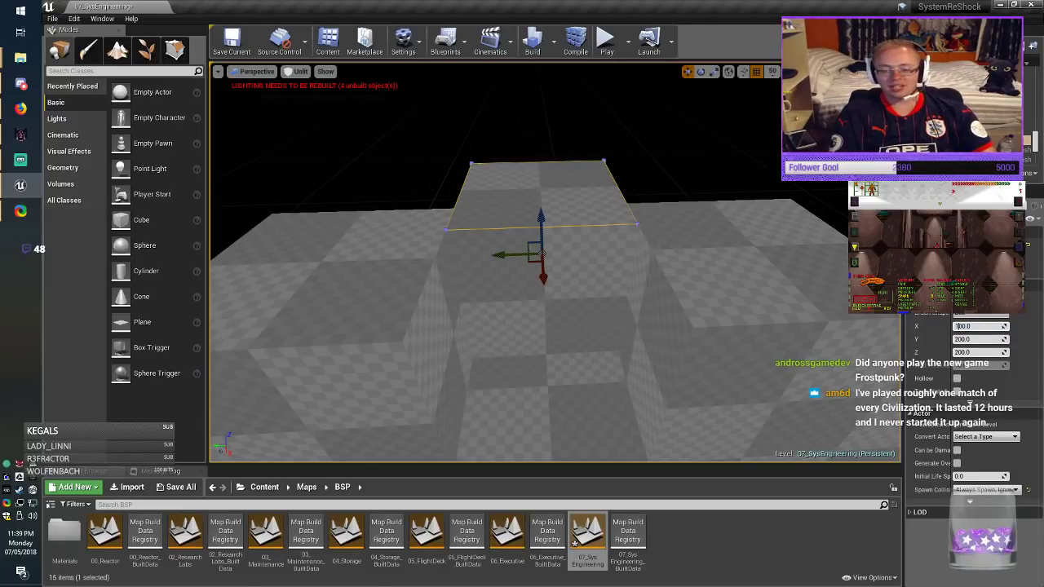
key(Return)
click(392, 138)
click(232, 41)
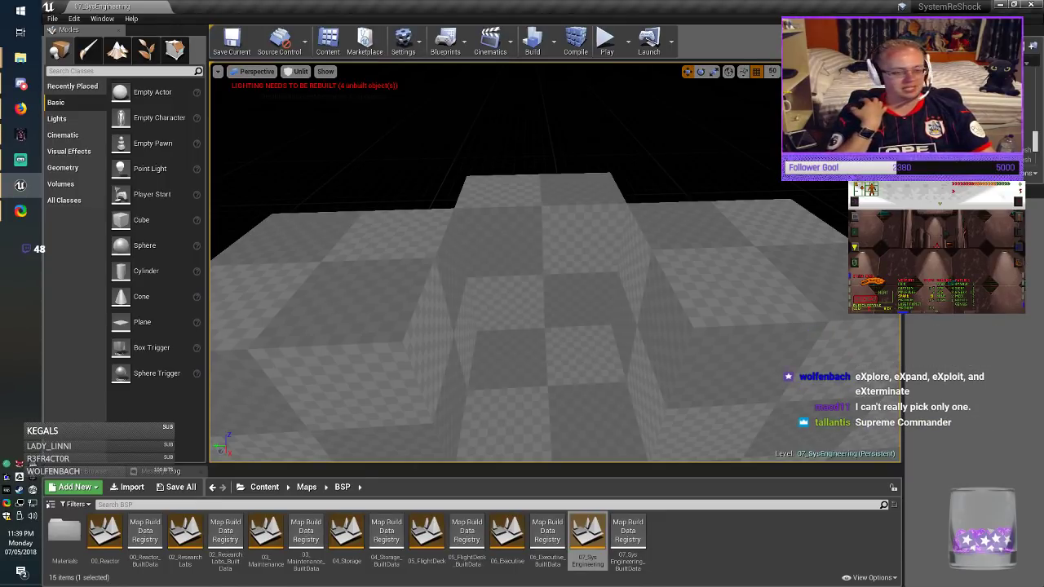
click(231, 42)
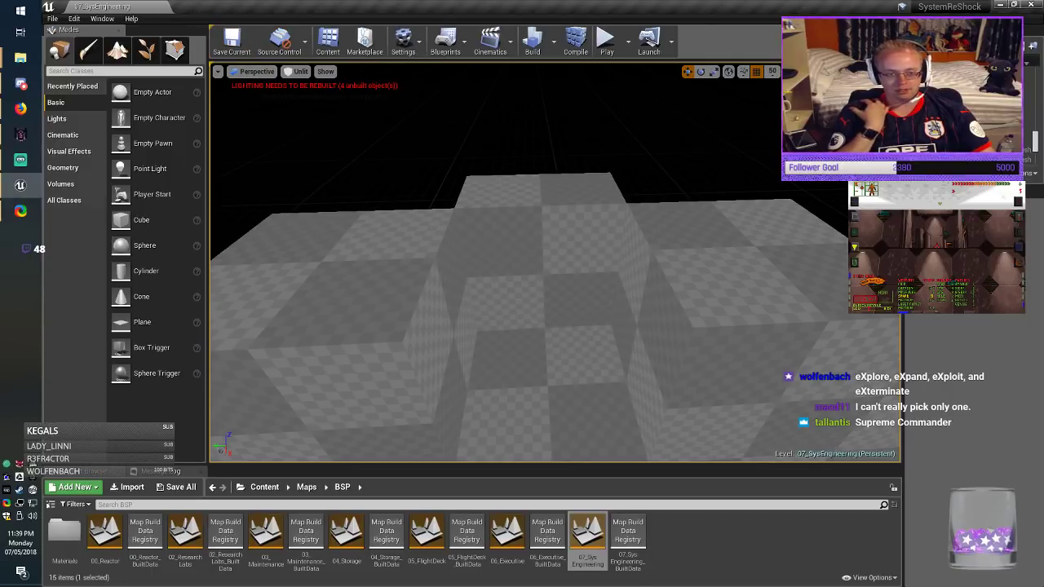
right_drag(554, 261, 594, 304)
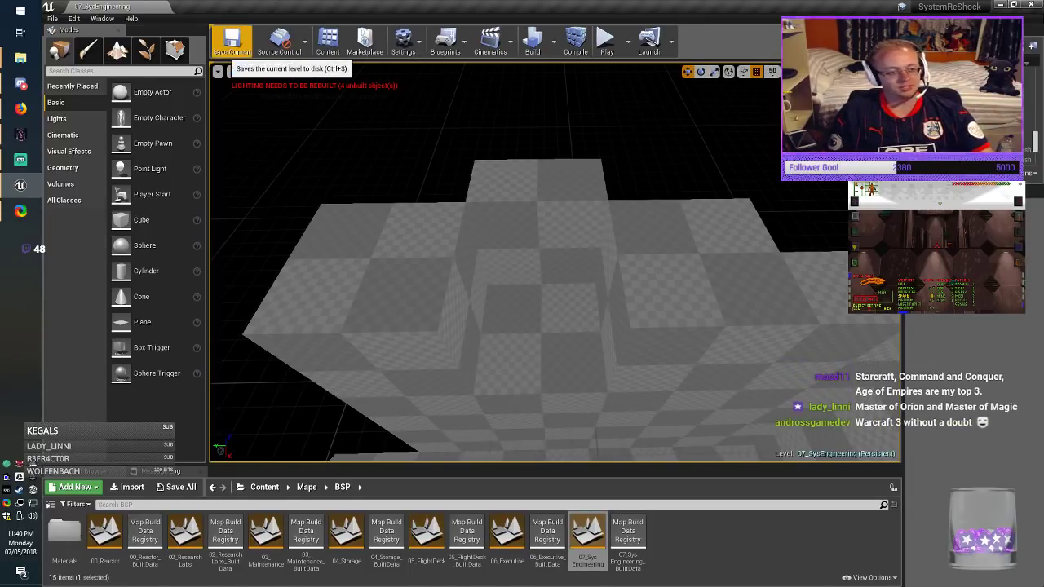
click(231, 43)
Step: Duplicate the 800 × 200 × 100 floor brush upward and set the copy's Z size to 200
mouse_move(456, 261)
right_down()
mouse_move(603, 245)
mouse_move(718, 253)
mouse_move(709, 257)
mouse_move(762, 282)
right_up()
click(620, 343)
mouse_move(601, 209)
right_down()
mouse_move(592, 221)
mouse_move(722, 216)
right_up()
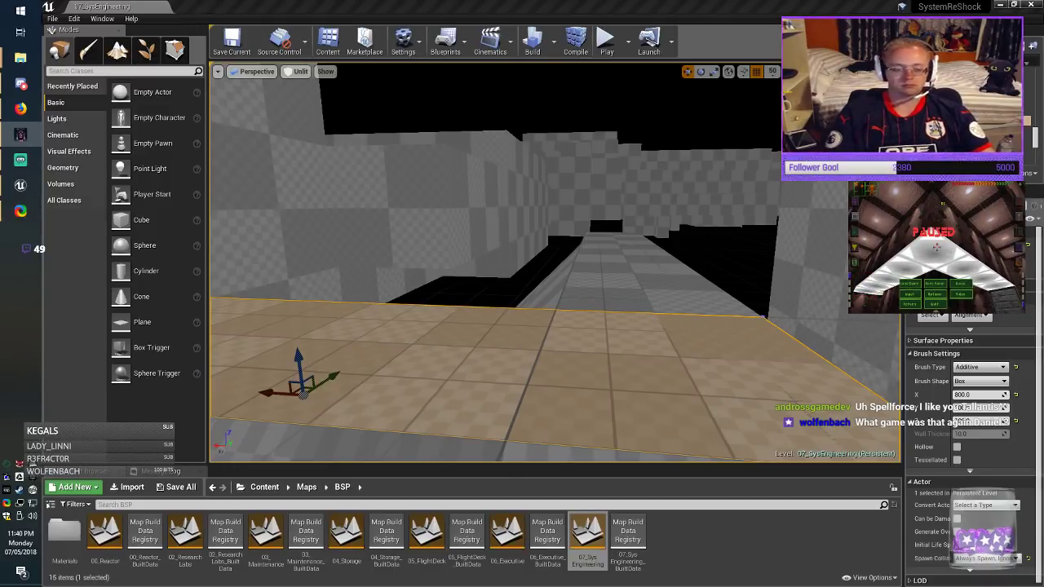
mouse_move(555, 269)
right_down()
mouse_move(464, 253)
mouse_move(408, 261)
mouse_move(428, 238)
right_up()
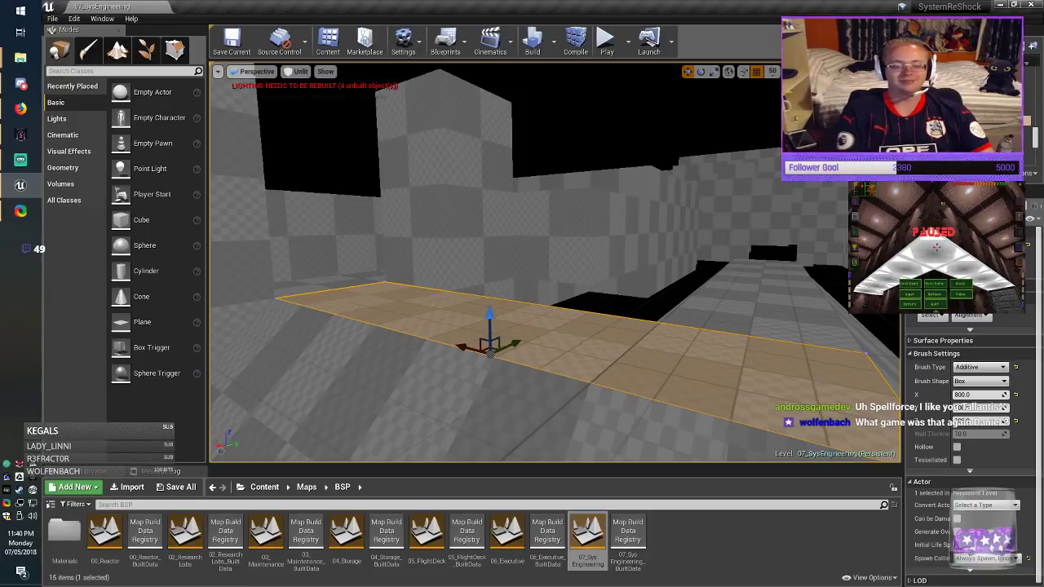
mouse_move(490, 315)
alt+mouse_down()
mouse_move(491, 198)
mouse_move(507, 228)
alt+mouse_up()
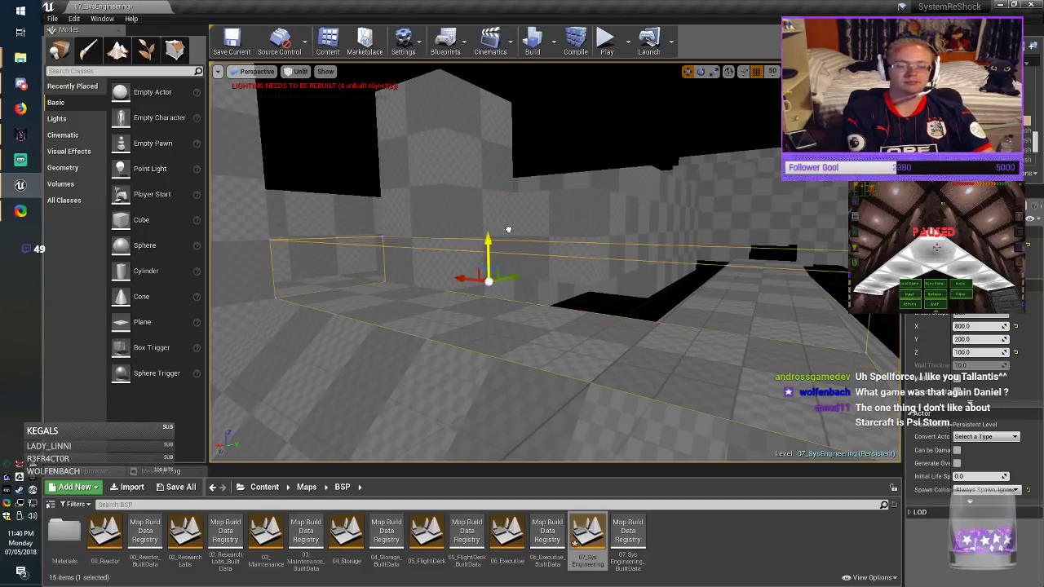
click(970, 352)
text(200)
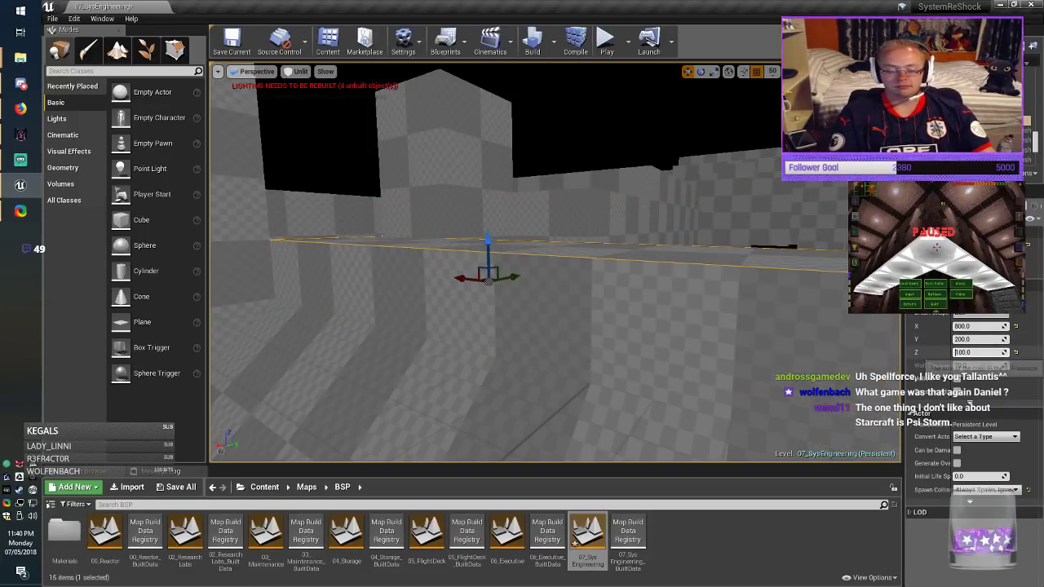
key(Return)
Step: Raise the 800 × 200 × 200 copy along Z to ceiling height above the floor strip and deselect it
mouse_move(490, 240)
mouse_down()
mouse_move(506, 182)
mouse_move(507, 199)
mouse_up()
right_drag(509, 243, 460, 214)
drag(560, 247, 558, 102)
right_drag(558, 163, 681, 182)
key(Escape)
Step: Duplicate the 200 × 1000 × 100 floor brush and raise the copy along Z to ceiling height
mouse_move(558, 163)
right_down()
mouse_move(489, 134)
mouse_move(367, 120)
mouse_move(441, 123)
mouse_move(407, 183)
mouse_move(531, 186)
right_up()
click(562, 371)
mouse_move(563, 371)
right_down()
mouse_move(489, 359)
mouse_move(571, 359)
mouse_move(457, 358)
mouse_move(498, 362)
mouse_move(473, 357)
right_up()
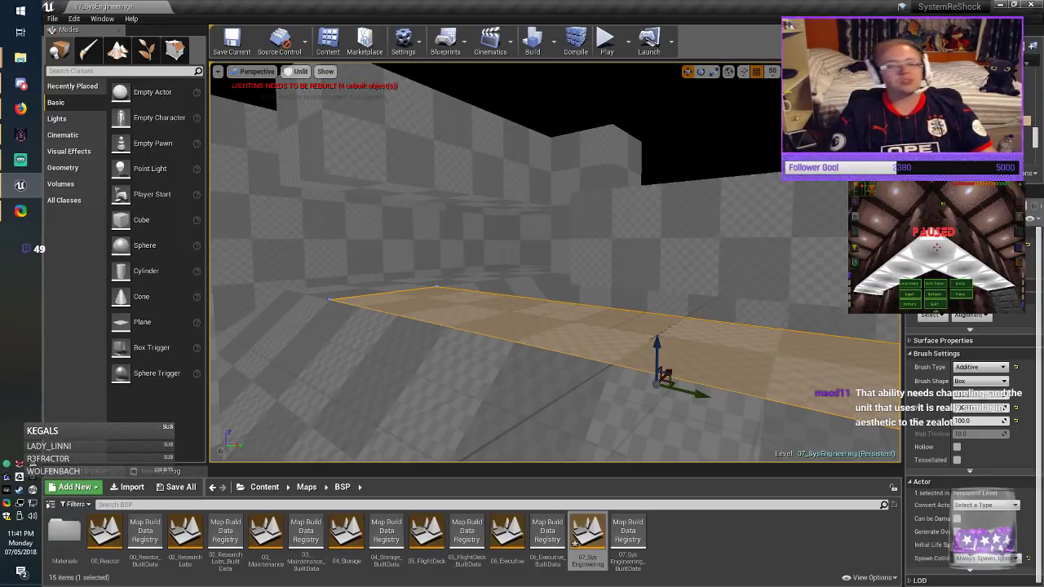
mouse_move(522, 326)
right_down()
mouse_move(535, 336)
mouse_move(522, 328)
right_up()
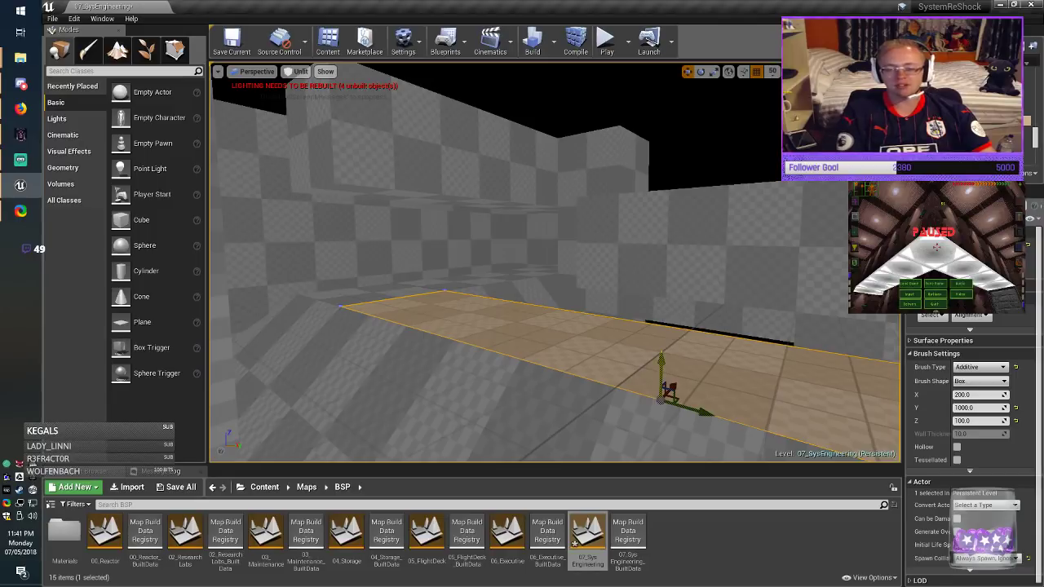
mouse_move(661, 359)
alt+mouse_down()
mouse_move(682, 207)
mouse_move(684, 75)
alt+mouse_up()
right_drag(522, 260, 551, 266)
drag(636, 136, 641, 87)
Step: Set the raised copy's Y size to 600 and slide it along Y to the far end of the span
click(973, 339)
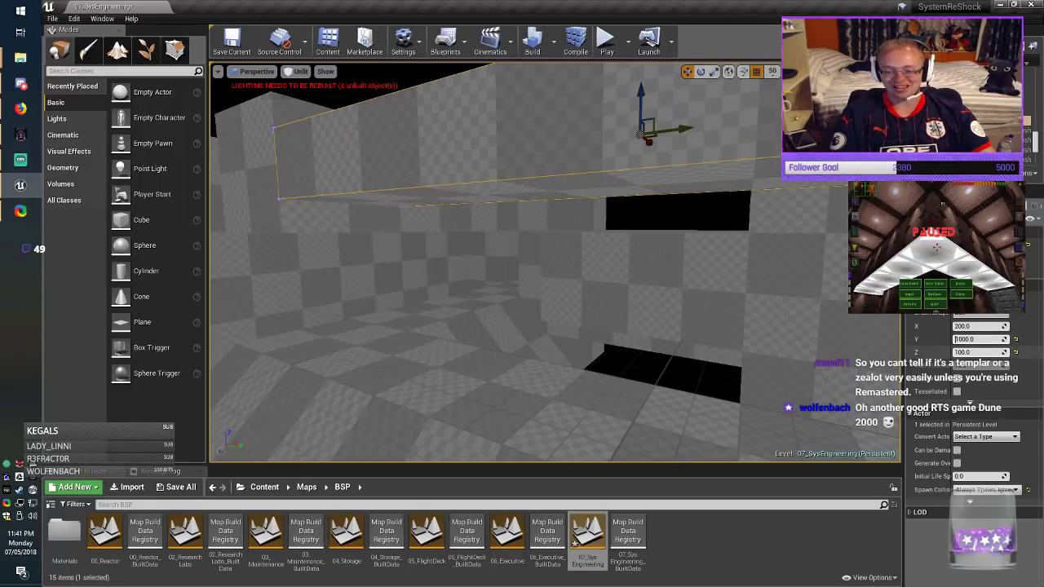
key(Return)
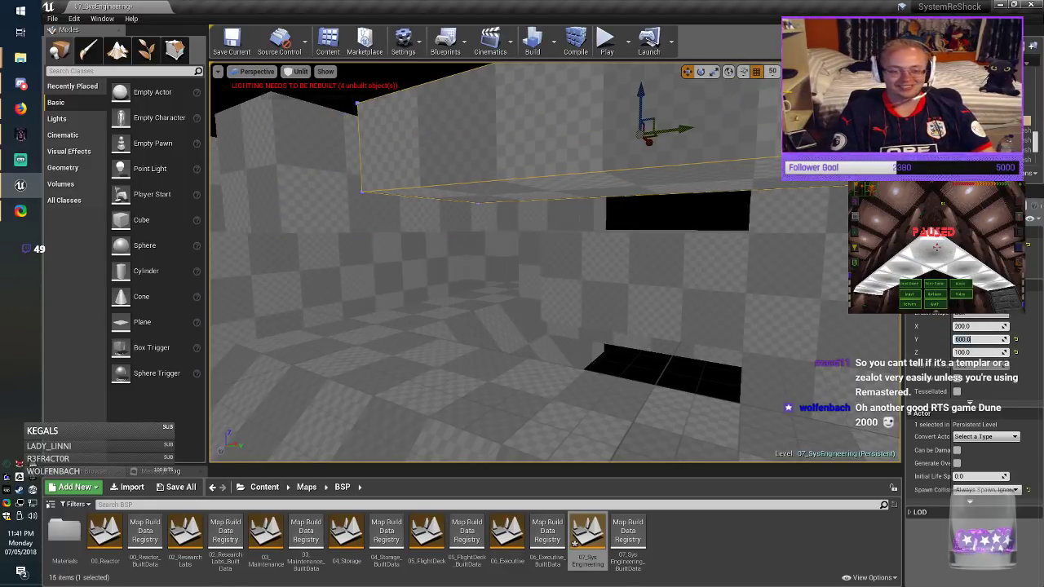
mouse_move(684, 127)
mouse_down()
mouse_move(562, 131)
mouse_move(528, 137)
mouse_move(522, 150)
mouse_up()
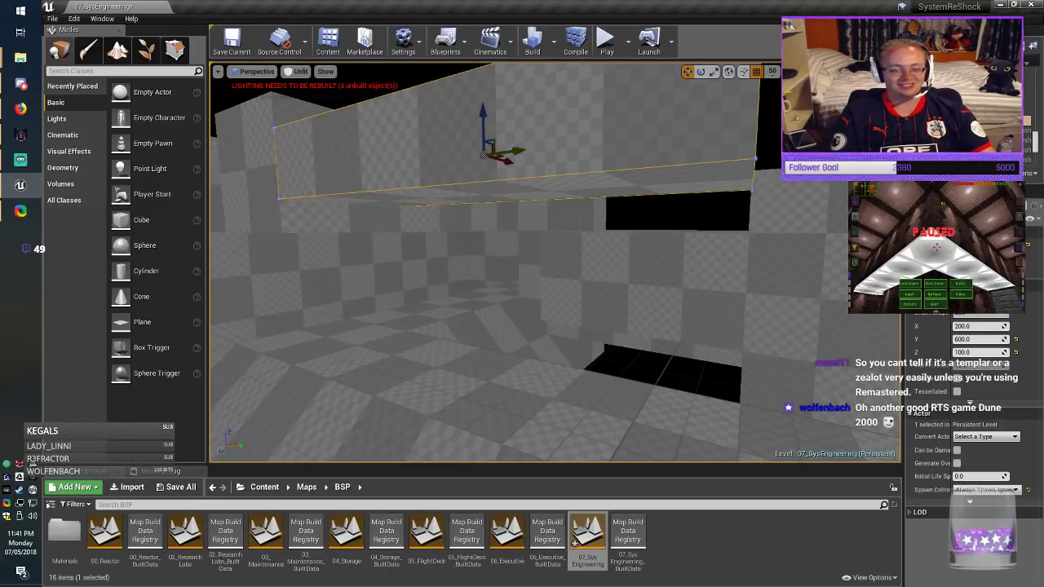
Step: Set the 200 × 600 ceiling brush's Z size to 200, deselect it and save the level
click(973, 352)
text(200)
key(Return)
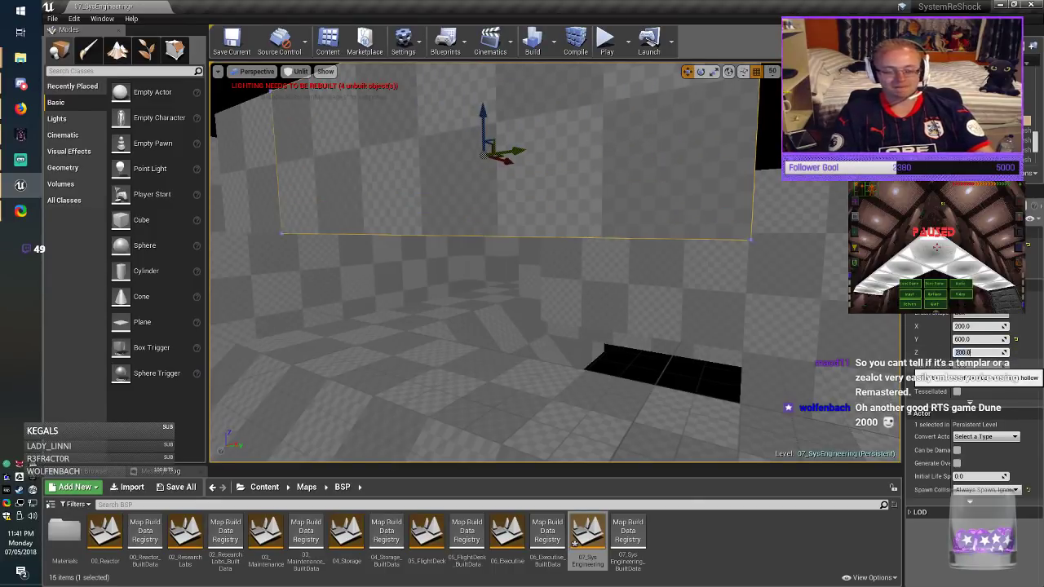
mouse_move(554, 269)
right_down()
mouse_move(583, 285)
mouse_move(408, 265)
right_up()
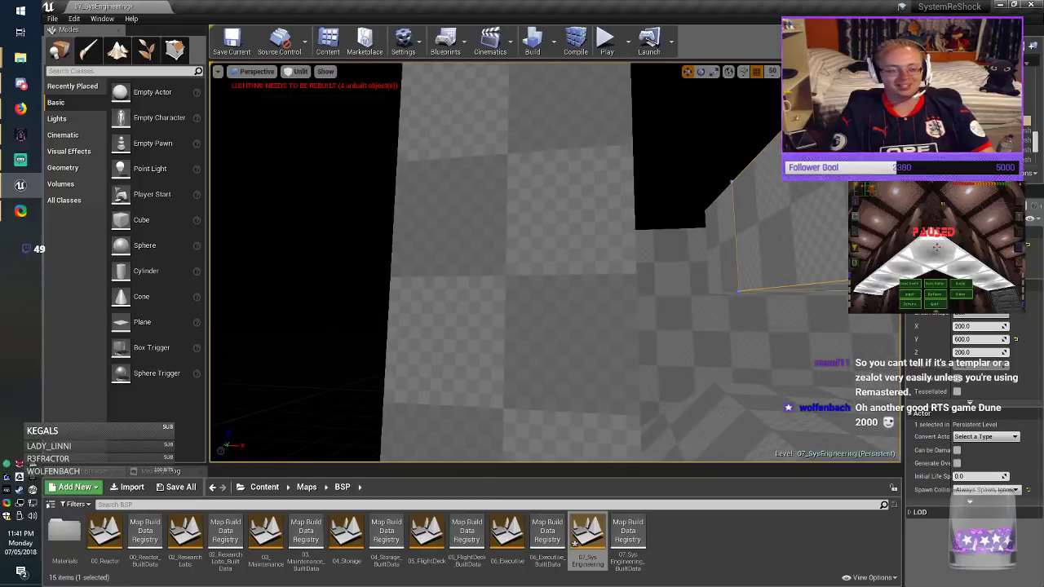
key(Escape)
mouse_move(555, 269)
right_down()
mouse_move(628, 268)
mouse_move(587, 281)
mouse_move(632, 273)
mouse_move(623, 273)
right_up()
key(w)
click(234, 44)
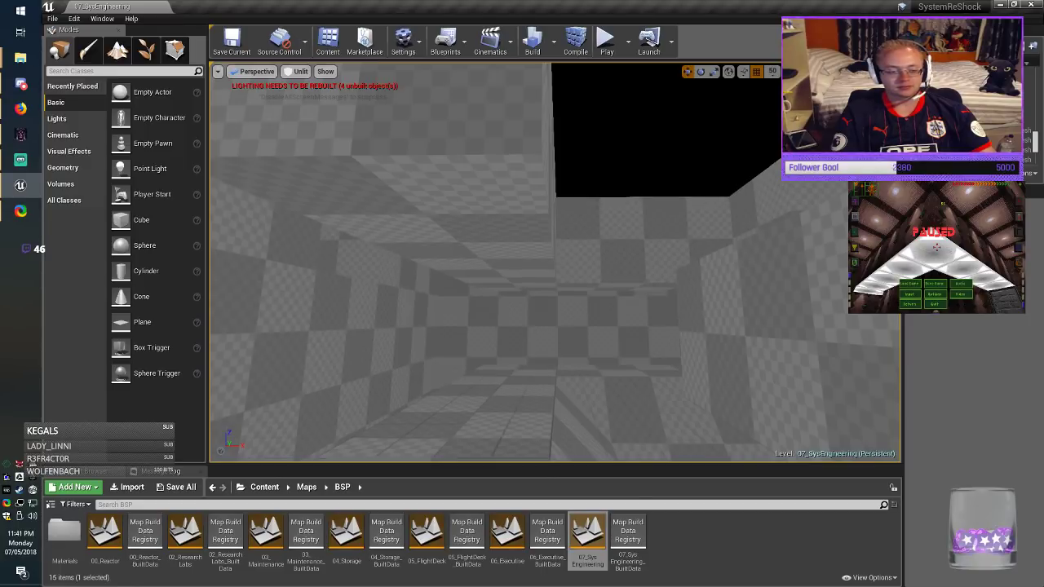
Step: Duplicate the 200 × 600 × 200 ceiling brush and move the copy up and sideways toward the open ceiling gap
key(w)
right_drag(555, 269, 457, 232)
mouse_move(554, 269)
right_down()
mouse_move(562, 306)
mouse_move(587, 269)
right_up()
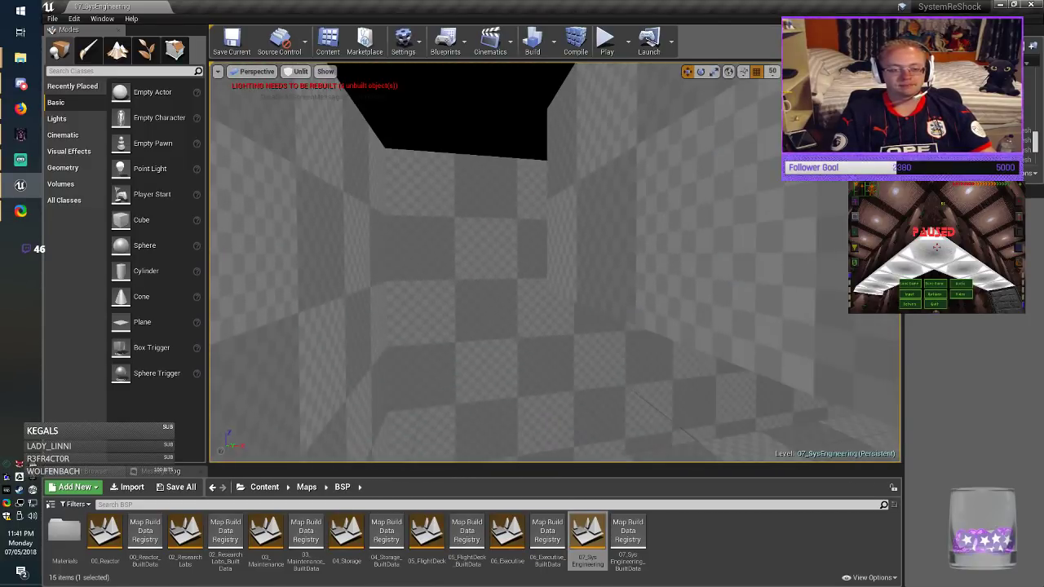
click(726, 269)
right_drag(726, 269, 693, 253)
mouse_move(555, 269)
right_down()
mouse_move(575, 287)
mouse_move(582, 208)
right_up()
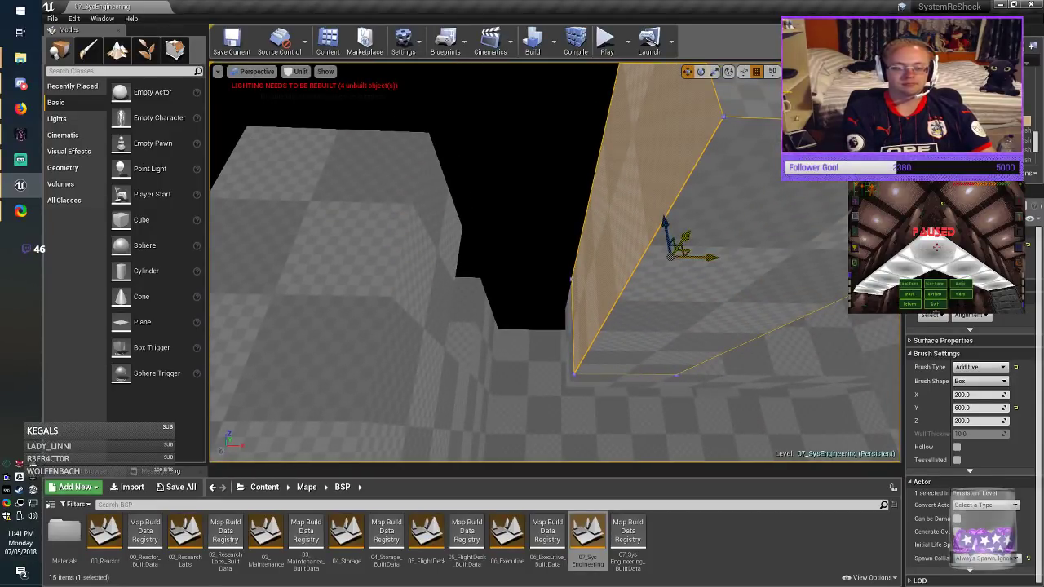
mouse_move(680, 247)
alt+mouse_down()
mouse_move(537, 111)
mouse_move(536, 132)
alt+mouse_up()
mouse_move(543, 136)
right_down()
mouse_move(522, 89)
mouse_move(554, 110)
mouse_move(562, 83)
right_up()
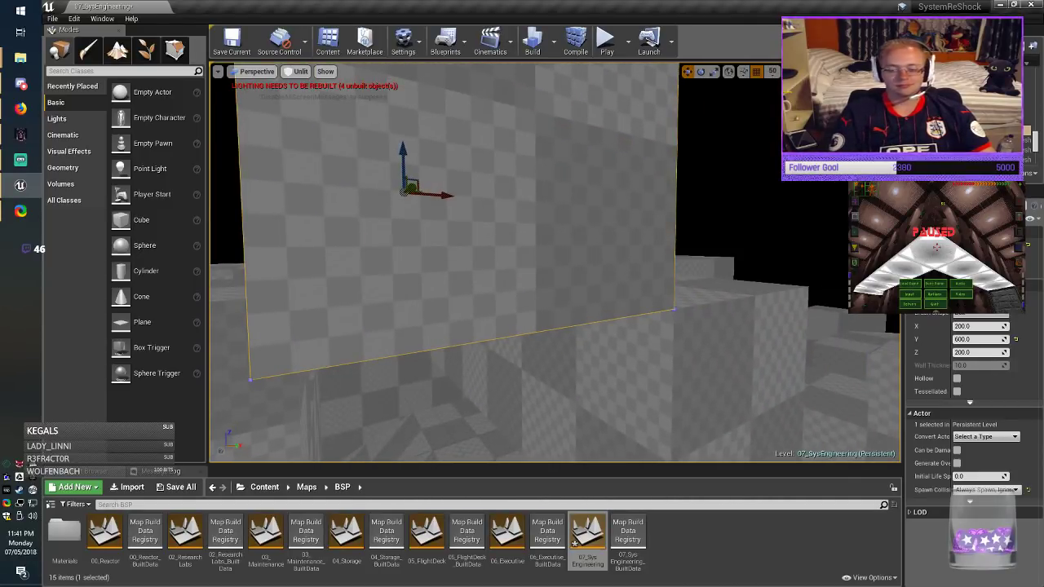
Step: Set the new copy's Z size to 100 and lower it along Z onto the surrounding brushes
click(975, 353)
text(100)
key(Return)
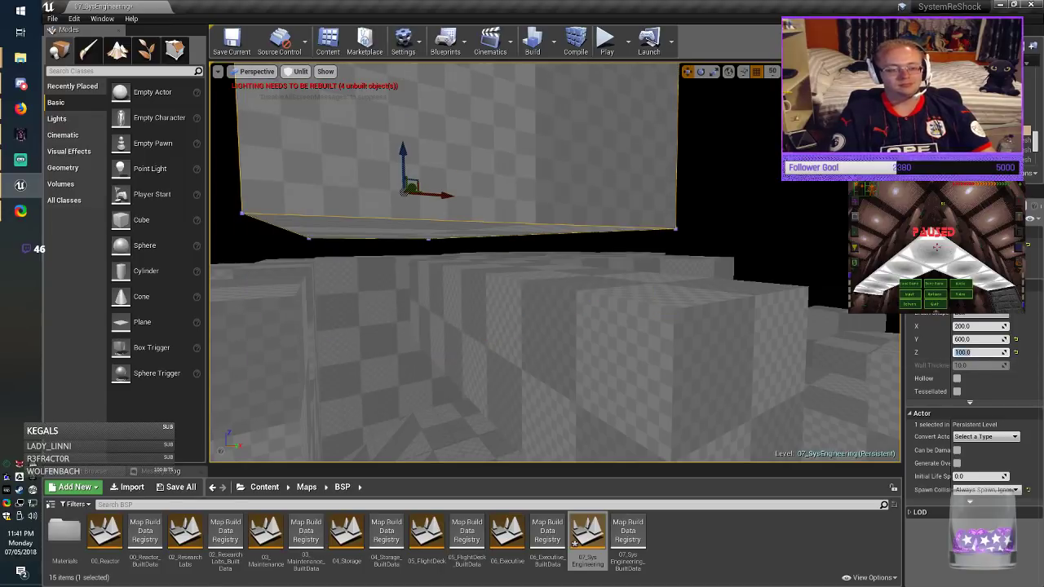
right_drag(563, 245, 506, 252)
drag(514, 173, 513, 214)
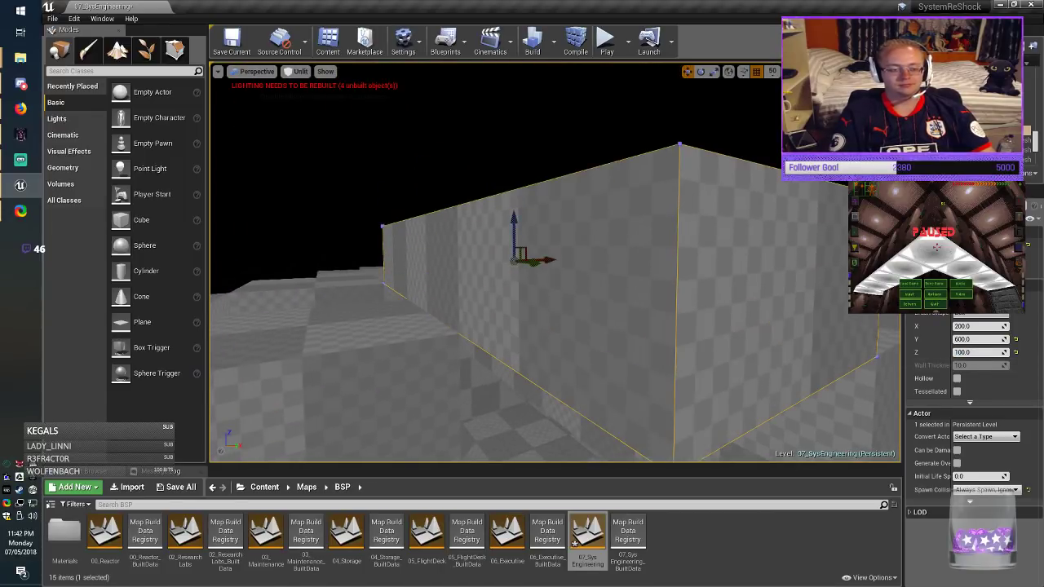
Step: Set the 200 × 600 × 100 ceiling brush's X size to 600 and reposition it over the open room
mouse_move(514, 245)
right_down()
mouse_move(481, 196)
mouse_move(530, 342)
mouse_move(546, 338)
mouse_move(522, 204)
mouse_move(555, 343)
mouse_move(538, 327)
mouse_move(473, 367)
mouse_move(587, 351)
mouse_move(677, 367)
mouse_move(659, 373)
right_up()
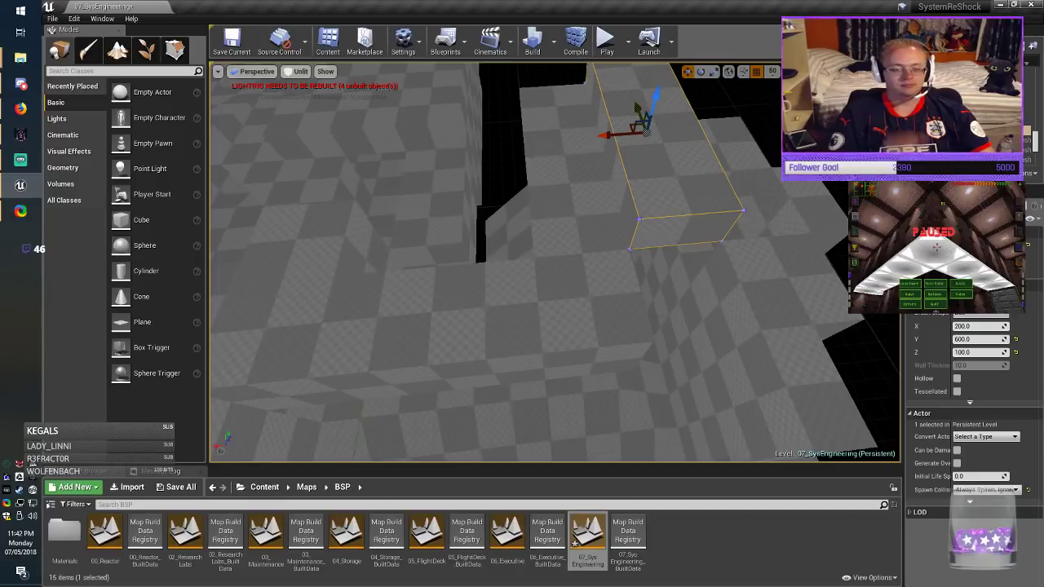
right_drag(568, 124, 569, 122)
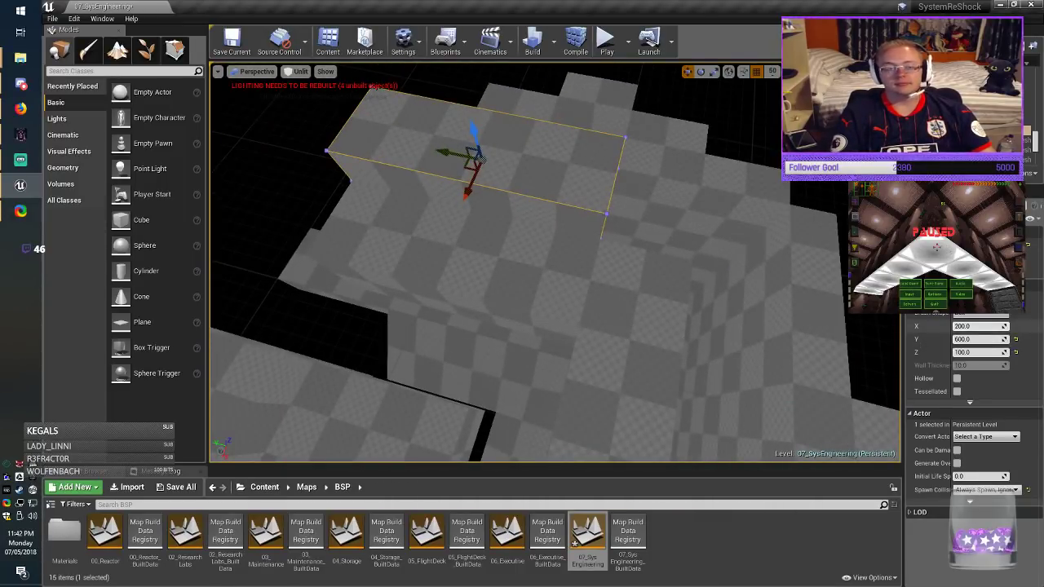
key(Return)
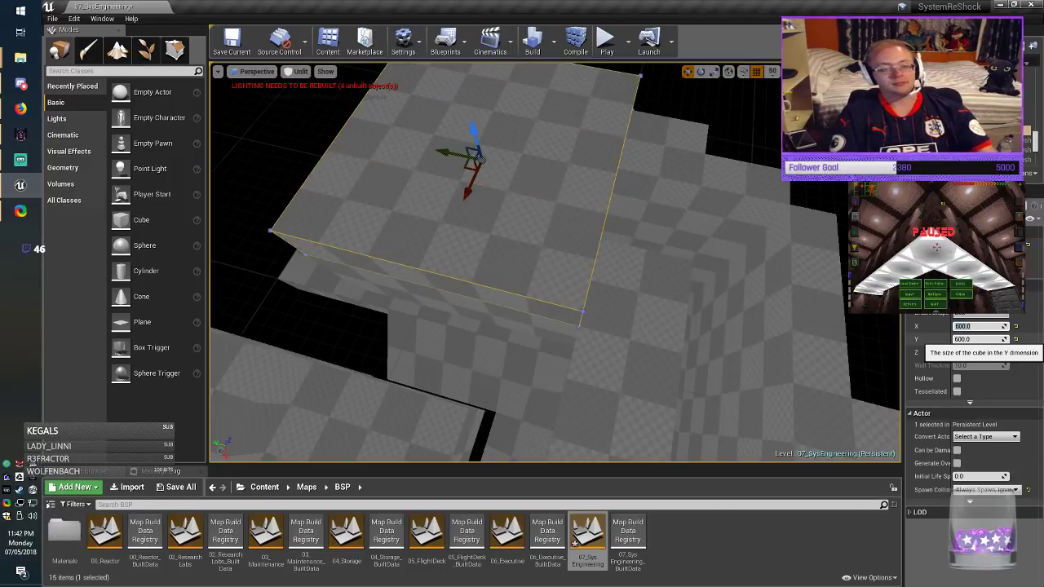
drag(464, 194, 434, 267)
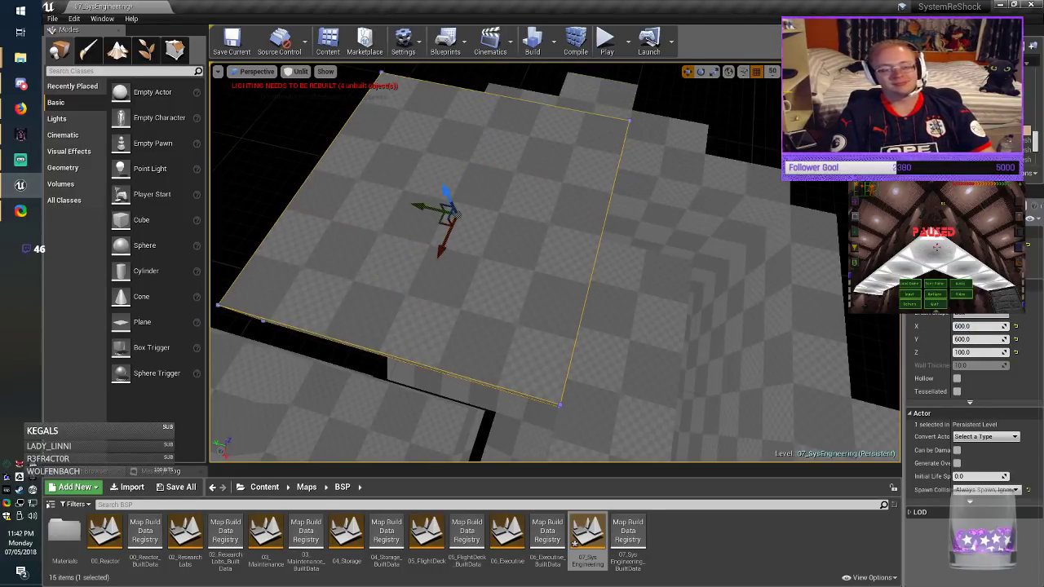
mouse_move(434, 267)
right_down()
mouse_move(391, 257)
mouse_move(482, 281)
mouse_move(437, 241)
right_up()
drag(451, 159, 421, 152)
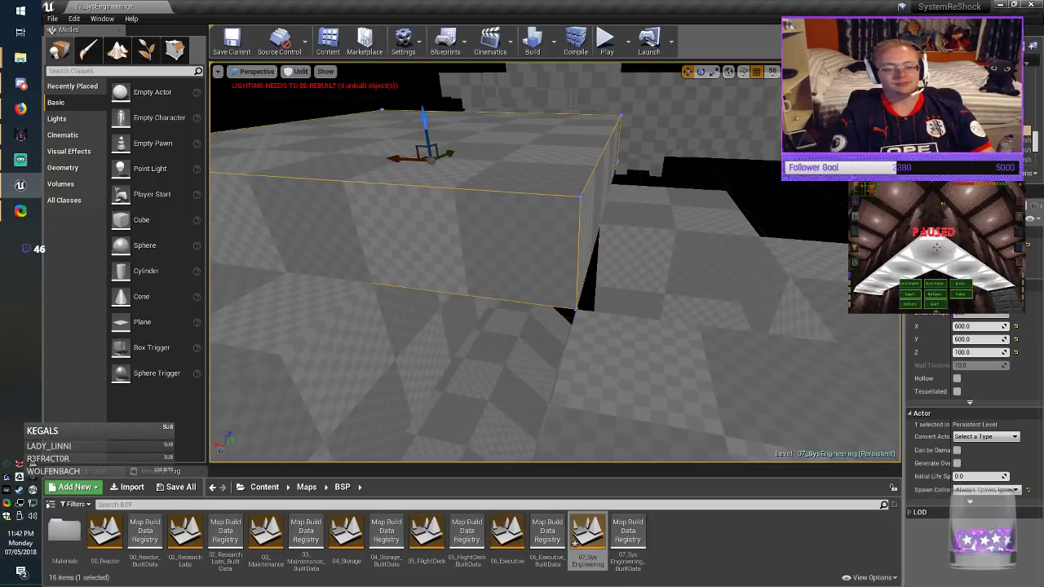
mouse_move(421, 152)
right_down()
mouse_move(359, 159)
mouse_move(408, 175)
mouse_move(383, 233)
mouse_move(391, 224)
mouse_move(350, 220)
mouse_move(343, 180)
mouse_move(363, 192)
mouse_move(342, 221)
mouse_move(347, 273)
mouse_move(306, 286)
mouse_move(305, 261)
right_up()
drag(782, 236, 683, 252)
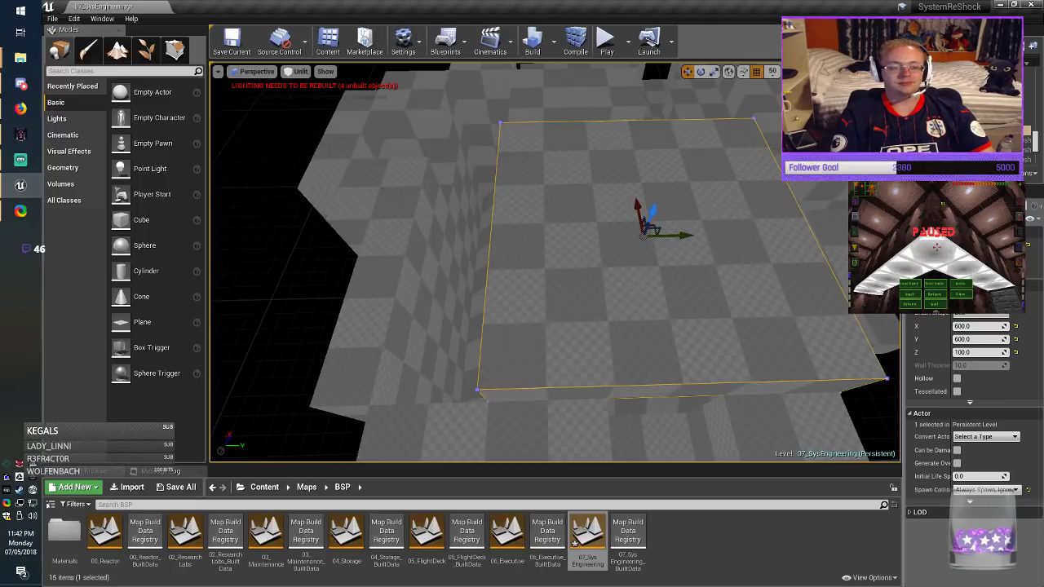
Step: Set the ceiling slab's Y size to 1000 to widen it across the room
key(d)
right_drag(681, 252, 685, 252)
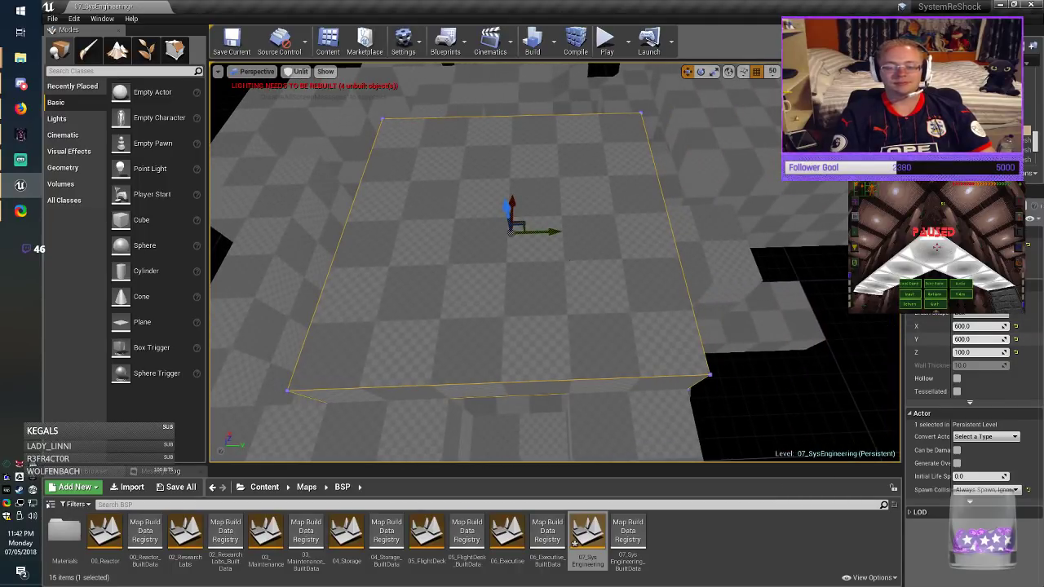
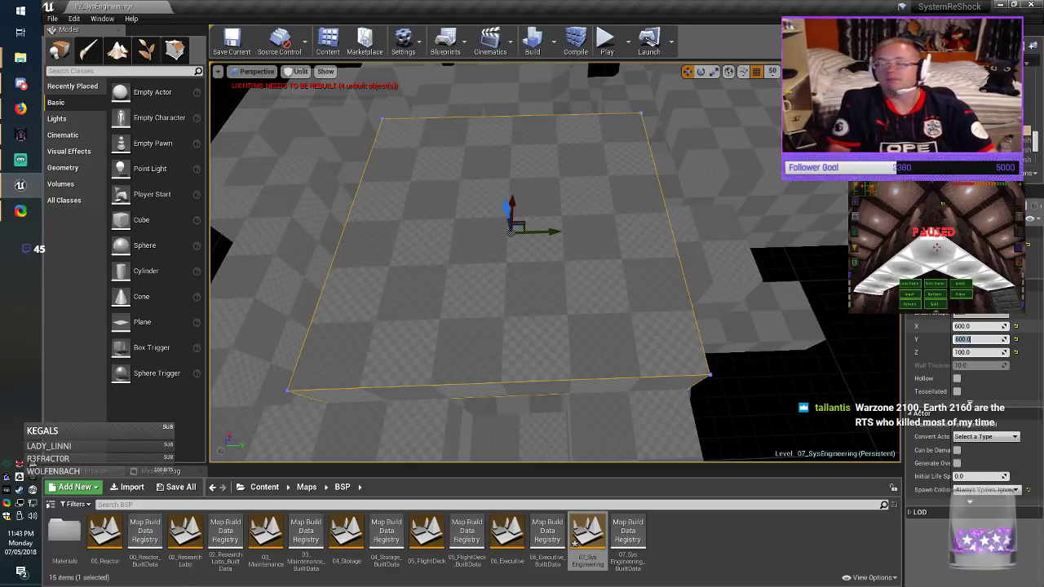
key(a)
mouse_move(562, 277)
right_down()
mouse_move(596, 212)
mouse_move(550, 207)
right_up()
key(d)
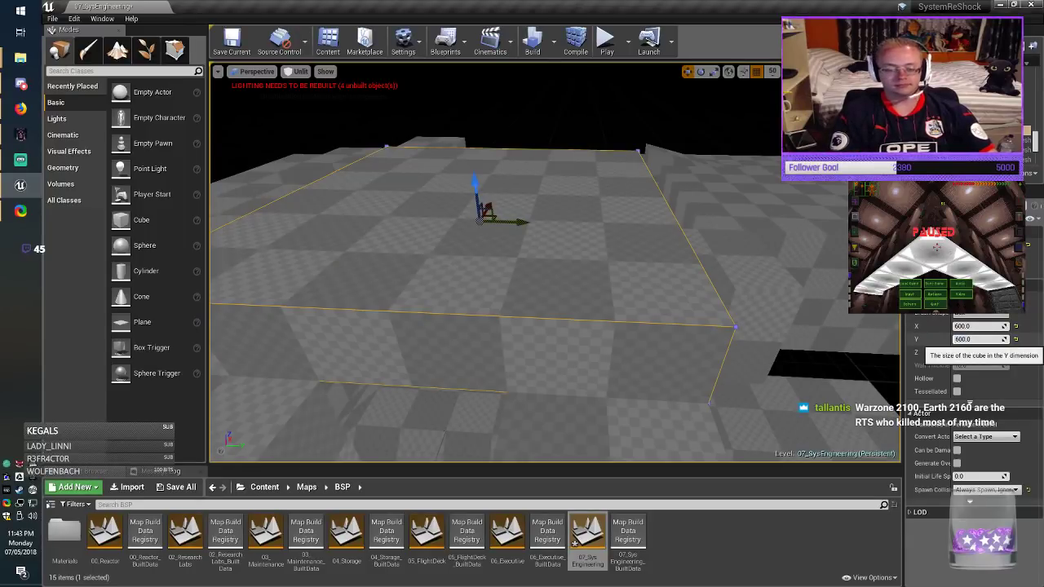
key(Return)
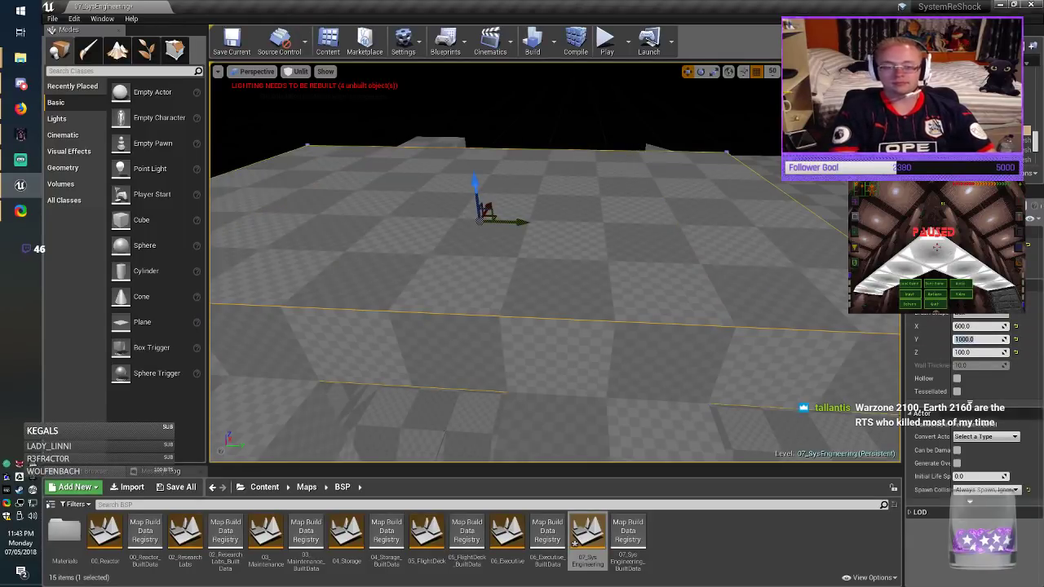
Step: Duplicate the 600 × 1000 × 100 ceiling slab along X over the adjoining open area
mouse_move(563, 277)
right_down()
mouse_move(551, 295)
mouse_move(543, 278)
mouse_move(571, 287)
mouse_move(542, 300)
mouse_move(550, 325)
mouse_move(478, 318)
mouse_move(507, 326)
mouse_move(488, 334)
right_up()
key(a)
key(d)
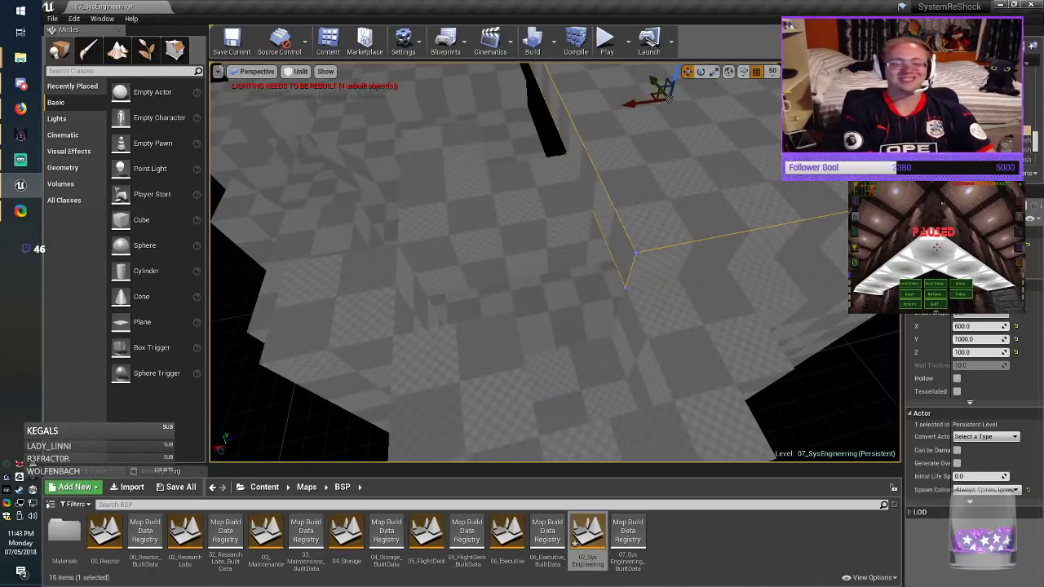
mouse_move(631, 105)
alt+mouse_down()
mouse_move(461, 142)
mouse_move(394, 142)
alt+mouse_up()
right_drag(490, 244, 612, 238)
mouse_move(522, 269)
right_down()
mouse_move(505, 204)
mouse_move(530, 219)
mouse_move(497, 253)
right_up()
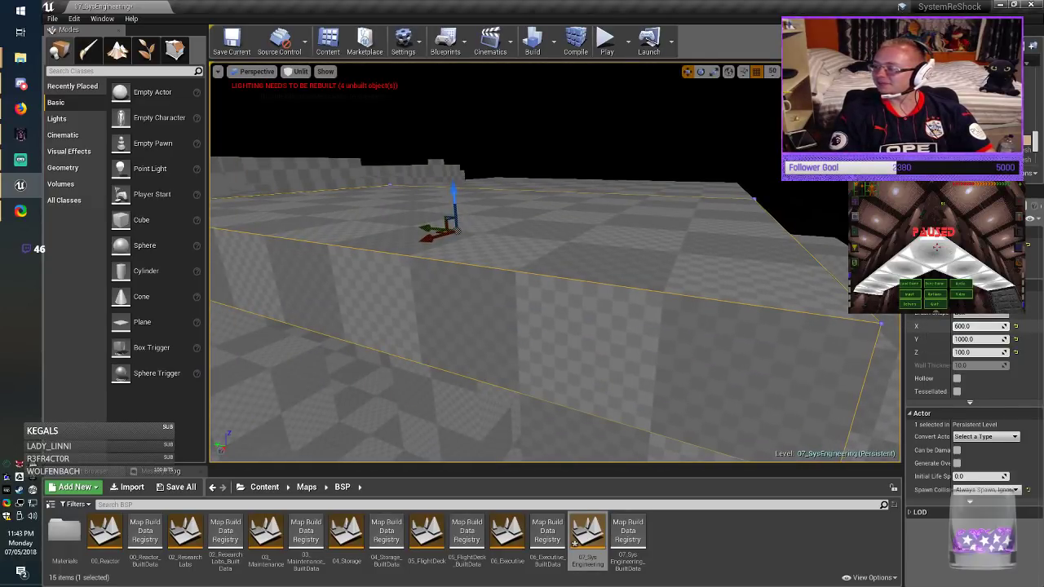
Step: Set the duplicated ceiling slab's Y size to 600
click(968, 326)
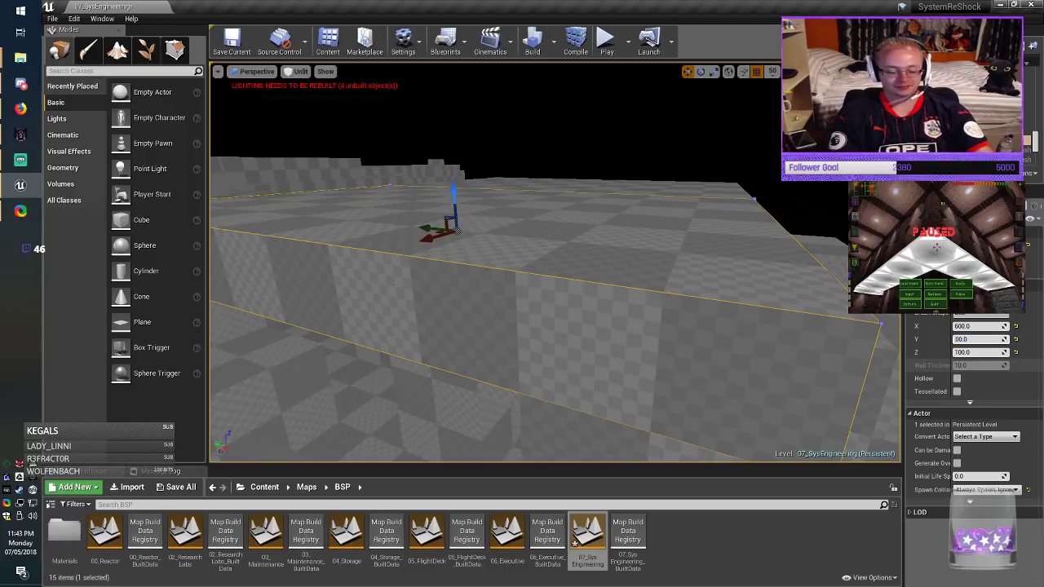
text(6)
key(Return)
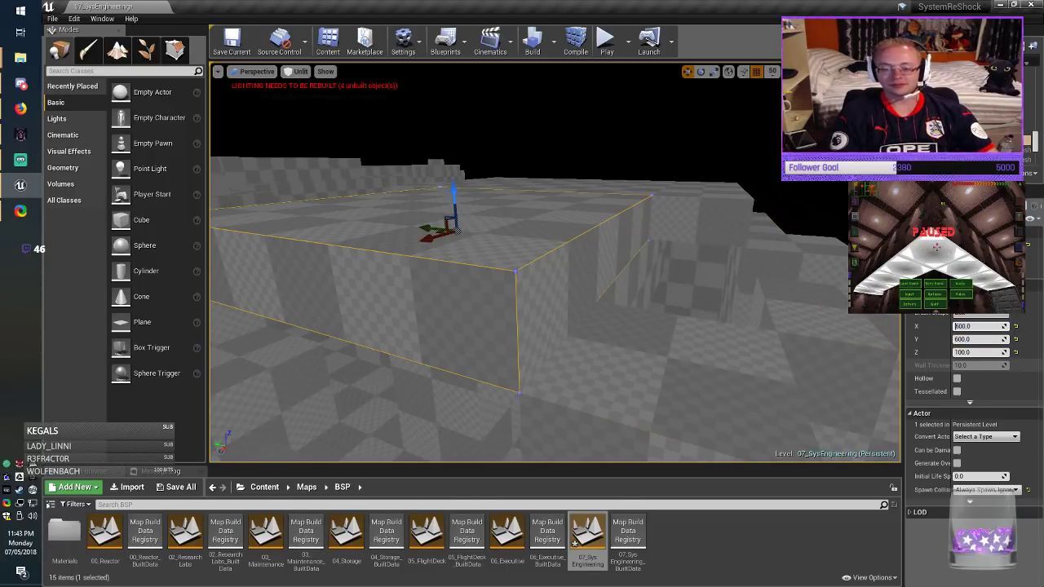
Step: Set the ceiling slab's X size to 400 and shift it along Y over the room
mouse_move(554, 277)
right_down()
mouse_move(514, 326)
mouse_move(619, 327)
mouse_move(628, 294)
mouse_move(661, 269)
mouse_move(584, 314)
right_up()
mouse_move(413, 230)
right_down()
mouse_move(497, 286)
mouse_move(538, 285)
mouse_move(505, 302)
right_up()
drag(288, 256, 390, 250)
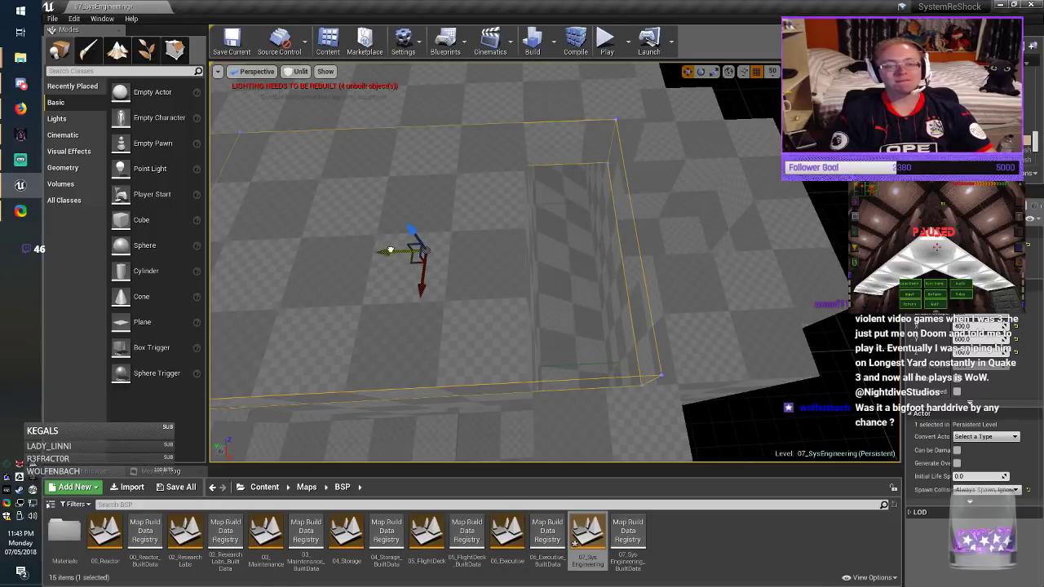
Step: Duplicate the 400 × 600 × 100 ceiling slab along Y to the room's edge and set the copy's Y size to 200
right_drag(415, 245, 603, 232)
mouse_move(522, 261)
right_down()
mouse_move(595, 290)
mouse_move(530, 265)
mouse_move(522, 233)
mouse_move(603, 302)
mouse_move(661, 282)
mouse_move(652, 326)
mouse_move(664, 302)
right_up()
mouse_move(554, 261)
right_down()
mouse_move(571, 290)
mouse_move(579, 228)
mouse_move(465, 236)
mouse_move(522, 286)
mouse_move(636, 269)
mouse_move(571, 282)
mouse_move(612, 318)
mouse_move(620, 351)
mouse_move(579, 318)
mouse_move(636, 358)
mouse_move(514, 261)
right_up()
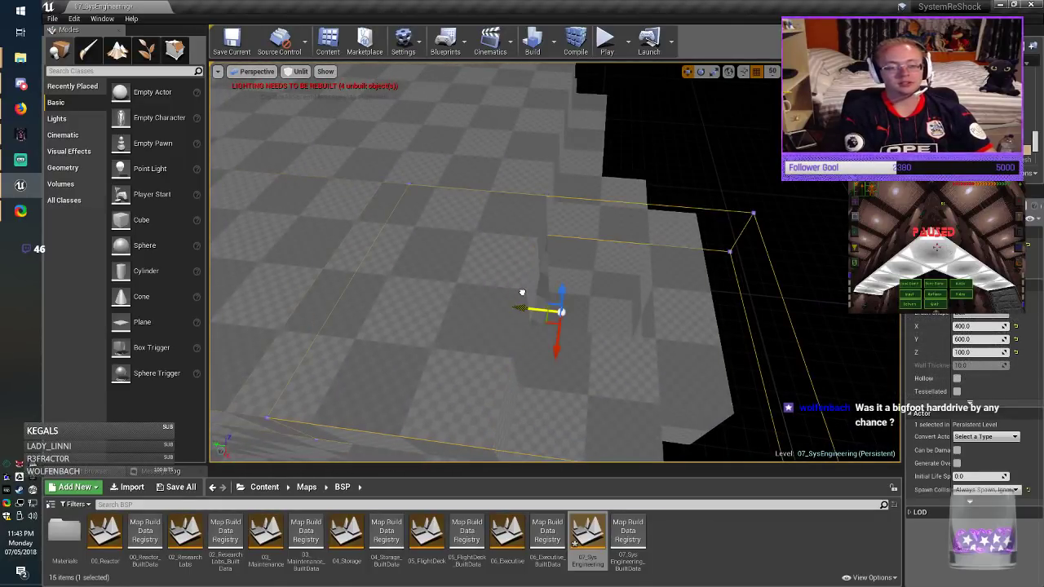
drag(522, 292, 522, 292)
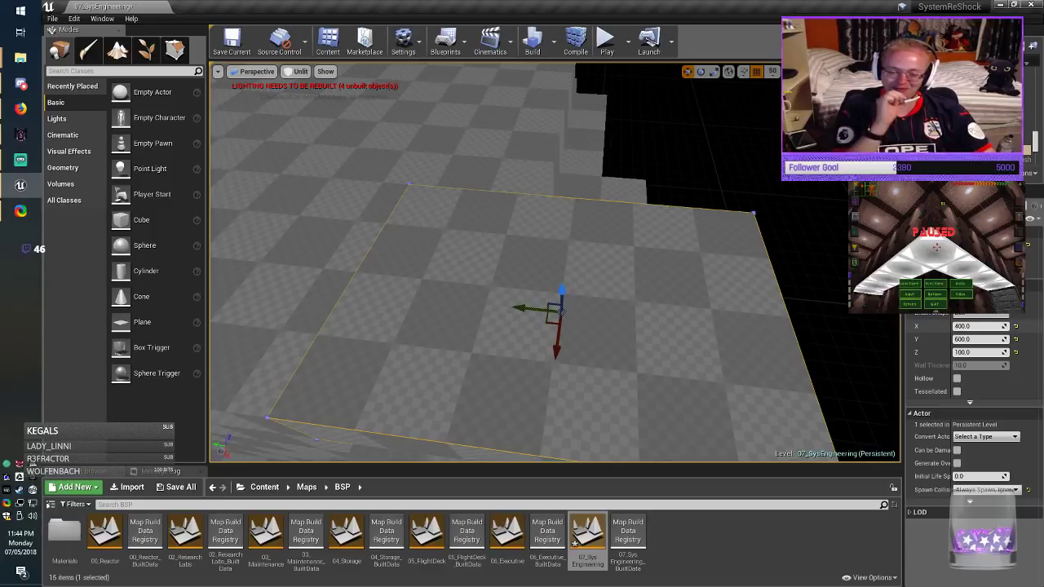
text(200)
key(Return)
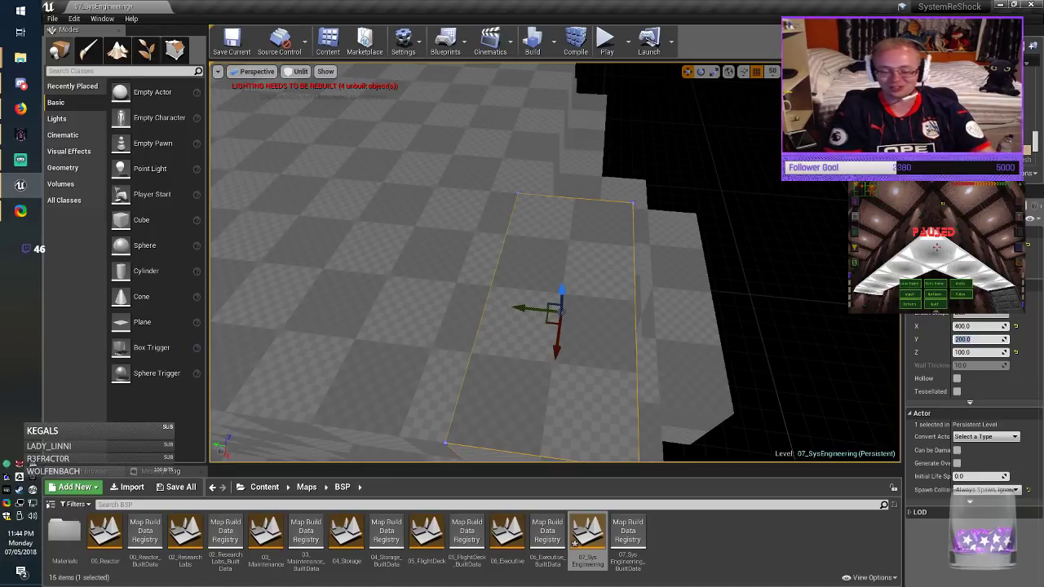
Step: Move the 400 × 200 × 100 ceiling slab along X over the remaining gap at the room's edge
mouse_move(555, 269)
right_down()
mouse_move(359, 269)
mouse_move(384, 273)
right_up()
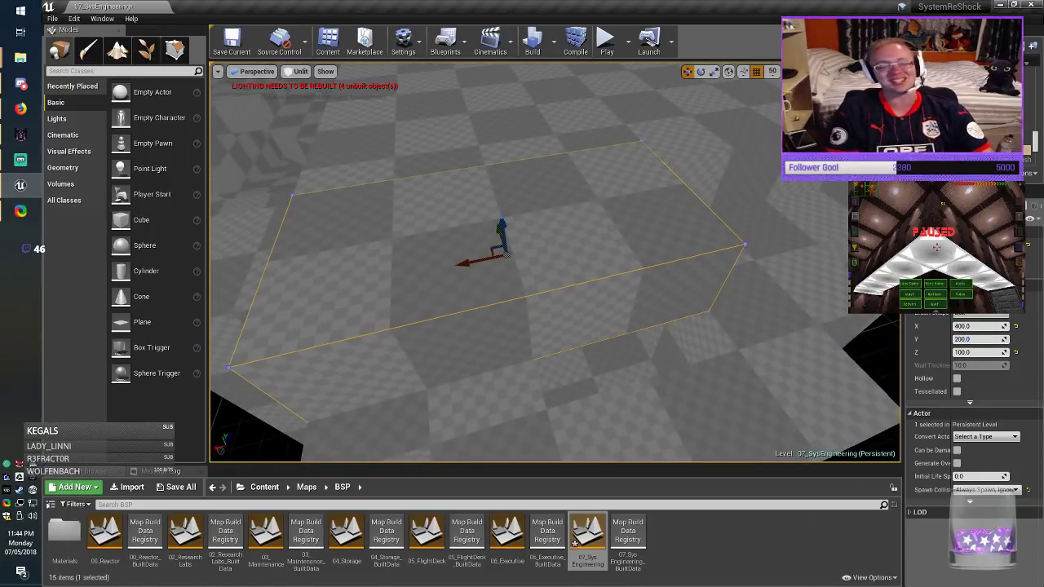
drag(477, 262, 563, 270)
right_drag(563, 270, 791, 282)
drag(462, 245, 509, 250)
mouse_move(509, 251)
right_down()
mouse_move(514, 221)
mouse_move(516, 244)
mouse_move(599, 233)
mouse_move(616, 251)
mouse_move(628, 220)
right_up()
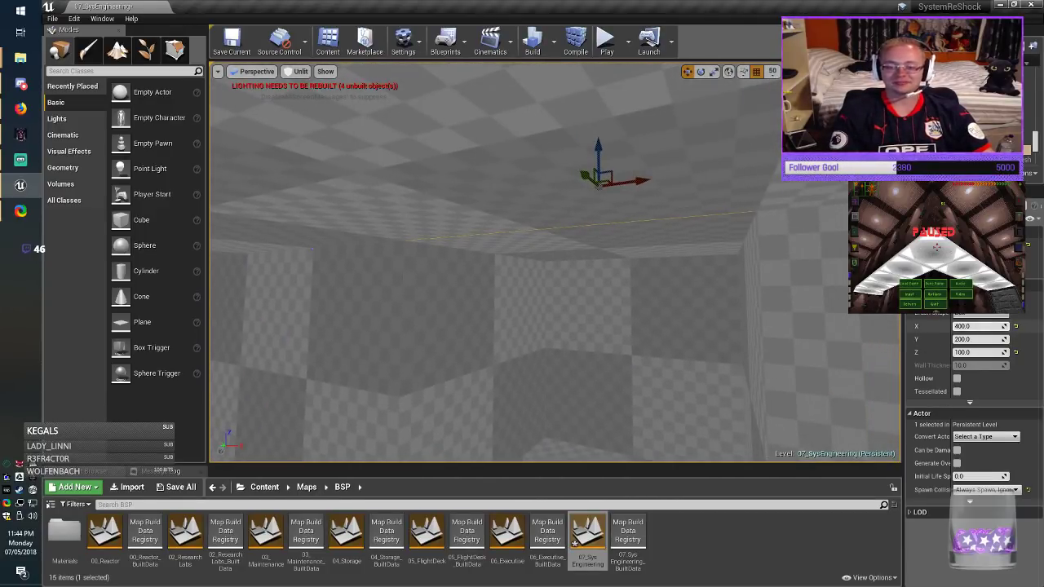
Step: Set the ceiling slab's X size to 200, reposition it over the last uncovered corner and deselect it
key(Return)
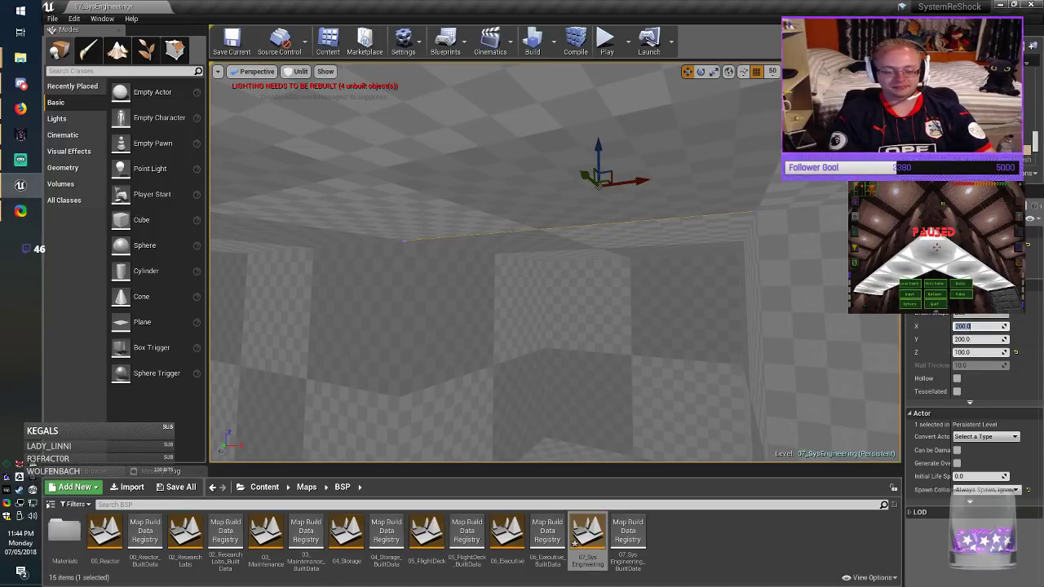
mouse_move(677, 269)
right_down()
mouse_move(522, 236)
mouse_move(535, 274)
mouse_move(508, 232)
mouse_move(465, 257)
mouse_move(477, 253)
mouse_move(522, 285)
mouse_move(489, 334)
mouse_move(554, 310)
mouse_move(603, 384)
mouse_move(596, 375)
mouse_move(677, 359)
mouse_move(681, 342)
right_up()
mouse_move(372, 208)
mouse_down()
mouse_move(788, 294)
mouse_move(688, 299)
mouse_move(674, 313)
mouse_up()
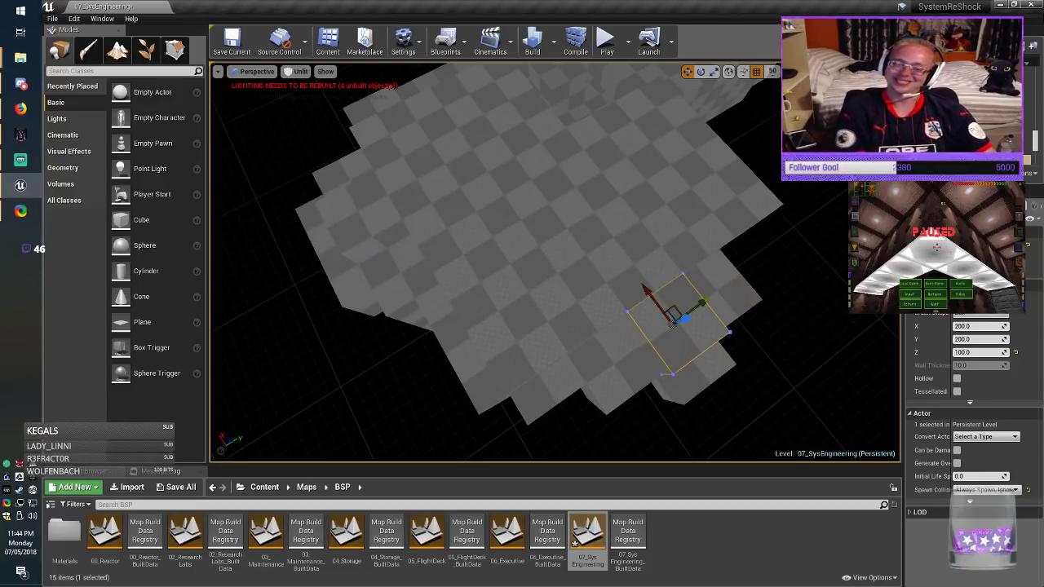
key(Escape)
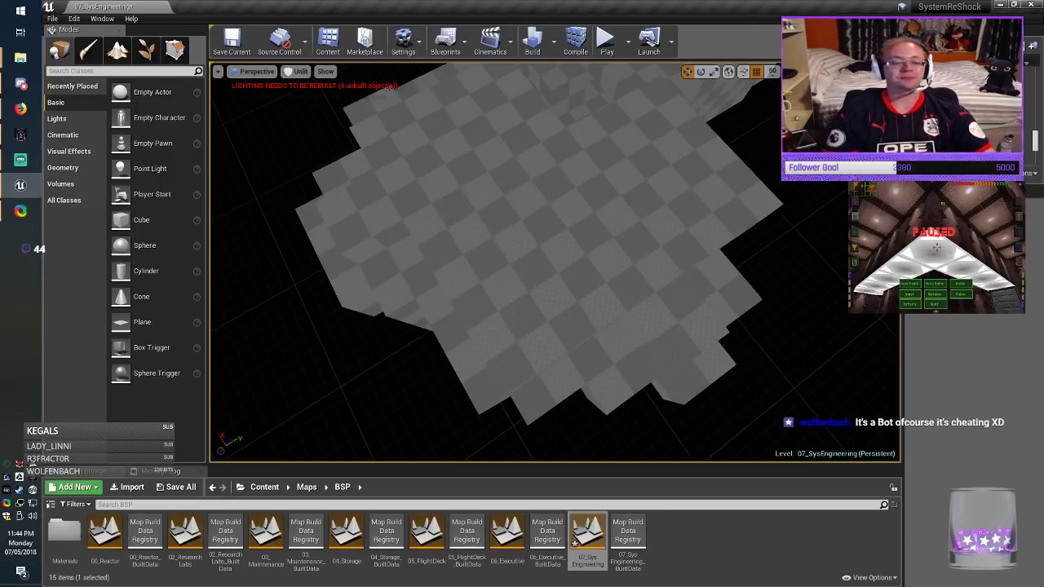
Step: Select everything in the level, apply a surface texture alignment to all faces, and save the current level
key(ctrl+a)
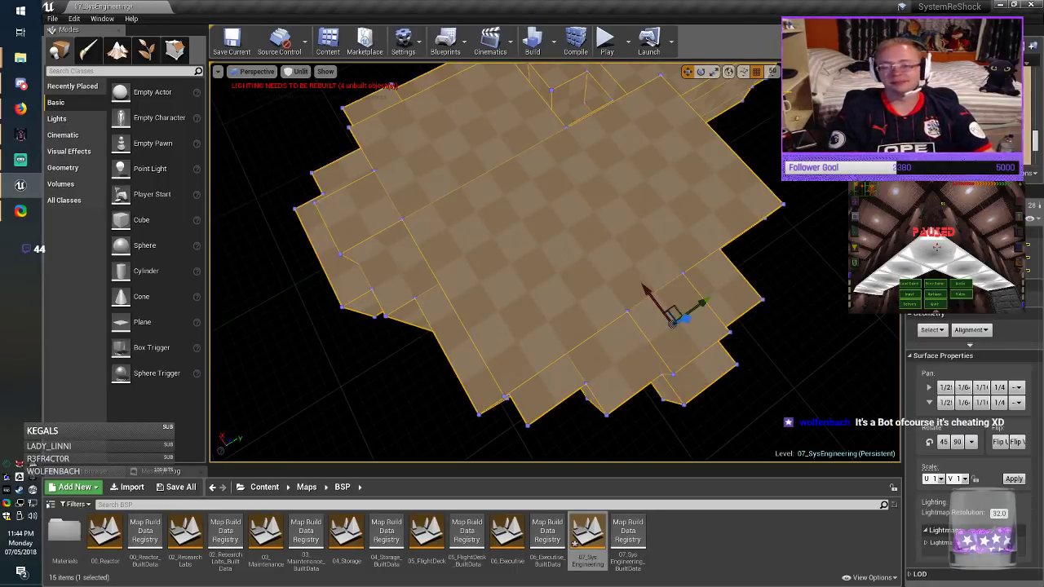
click(972, 330)
click(996, 355)
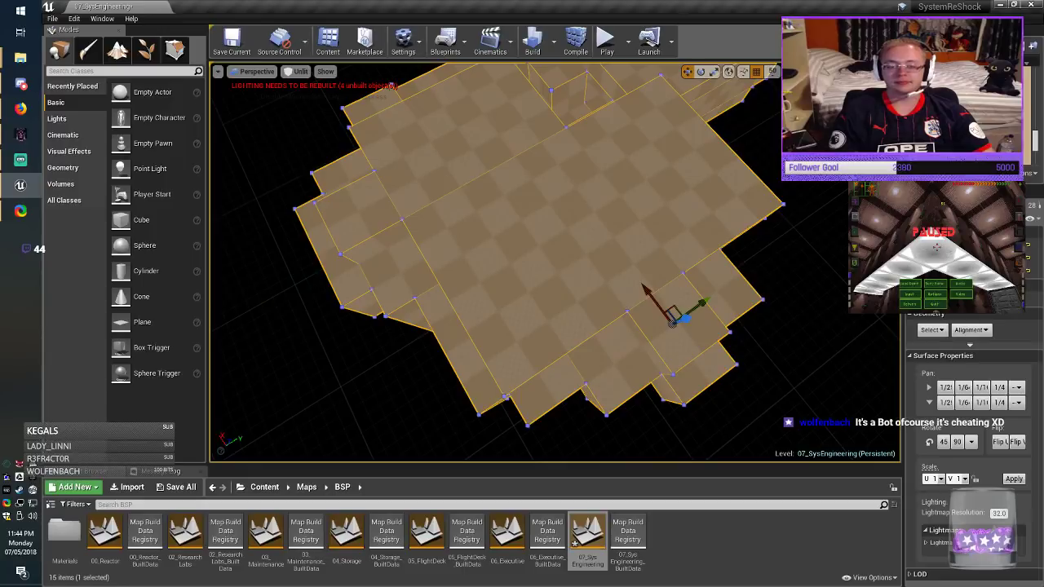
key(Escape)
click(231, 41)
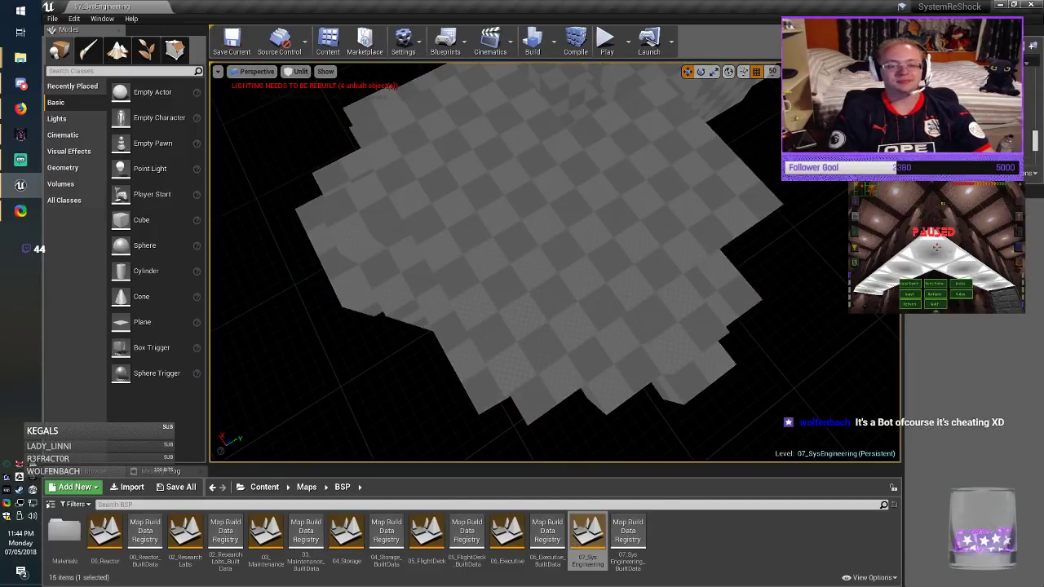
Step: Examine the corridors and rooms from inside for missing ceiling, wall and floor sections
right_drag(554, 263, 608, 91)
key(w)
key(w)
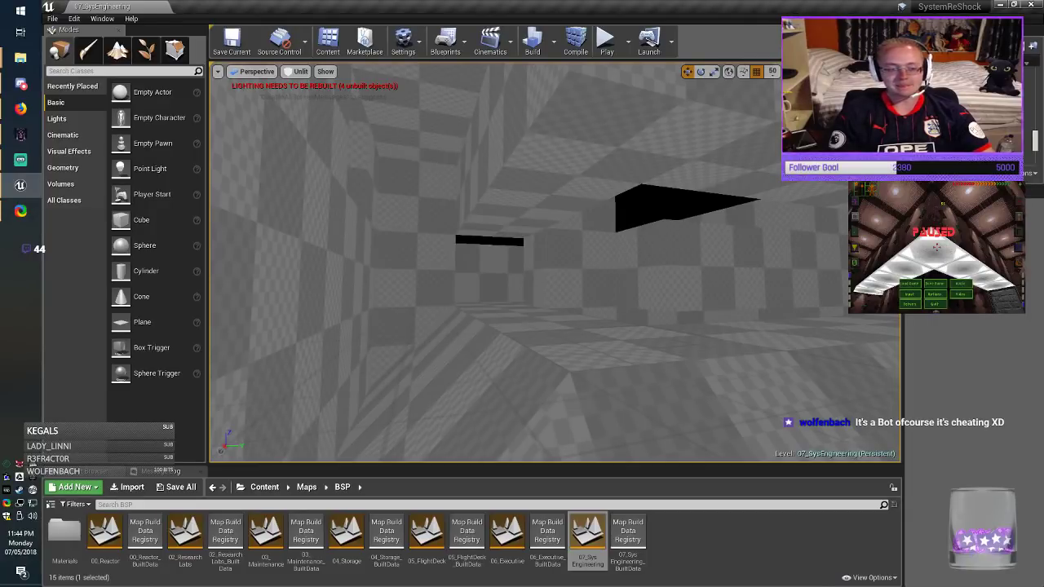
key(w)
right_drag(607, 91, 1031, 111)
key(w)
key(w)
key(e)
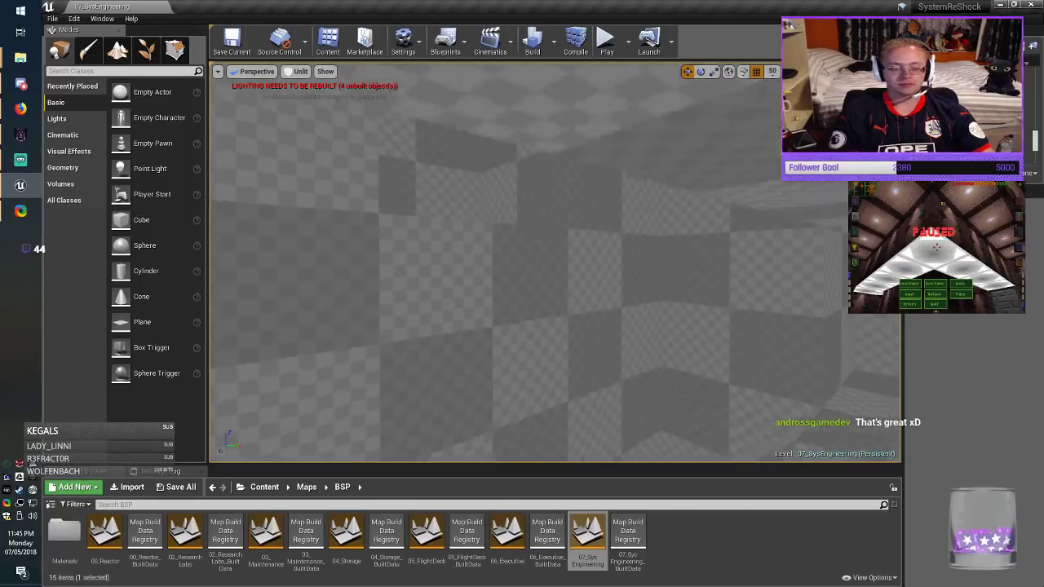
key(w)
right_drag(555, 262, 391, 274)
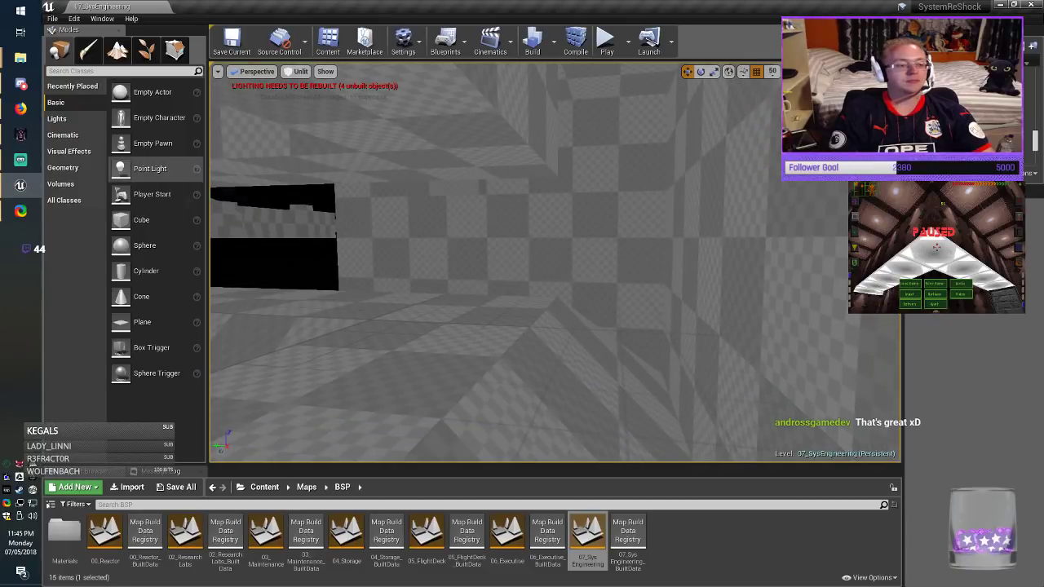
Step: Place a point light on the corridor floor, switch the viewport to Lit, and raise the light off the floor
drag(150, 169, 443, 293)
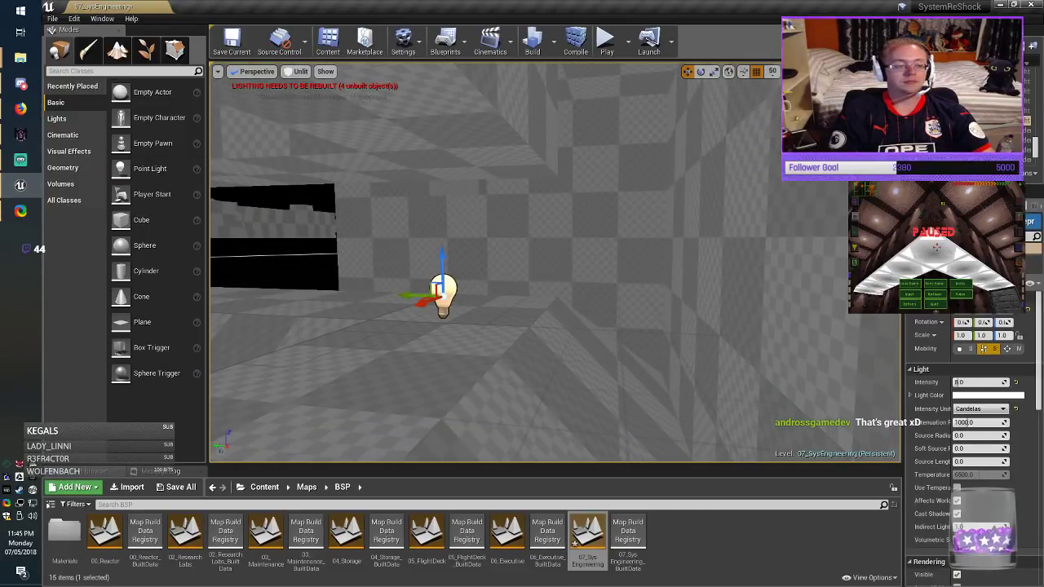
click(297, 72)
click(306, 94)
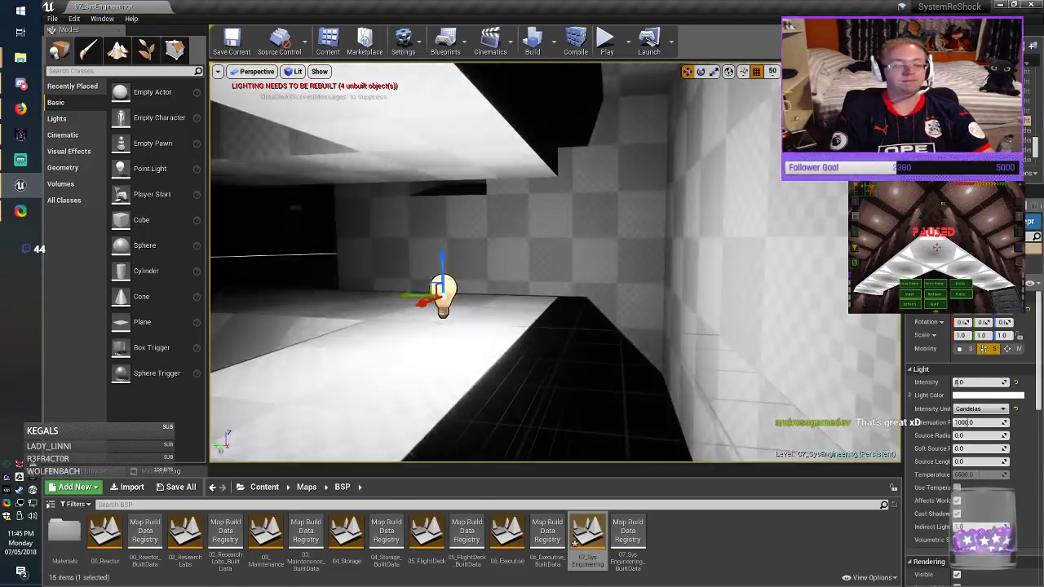
drag(441, 286, 440, 224)
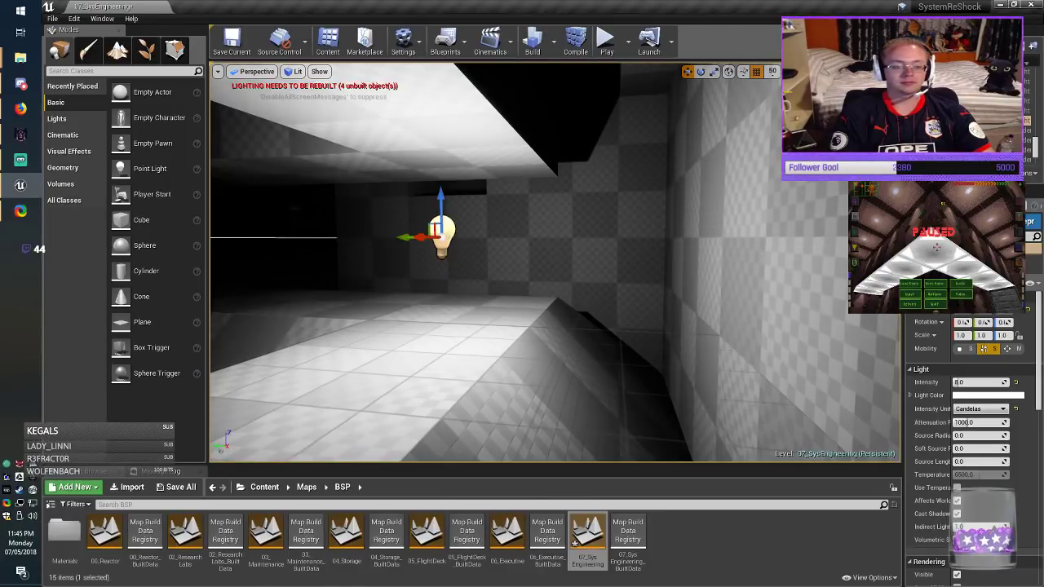
Step: Move the point light through the rooms into the narrow corridor and place it near the ceiling between the walls
right_drag(441, 233, 392, 220)
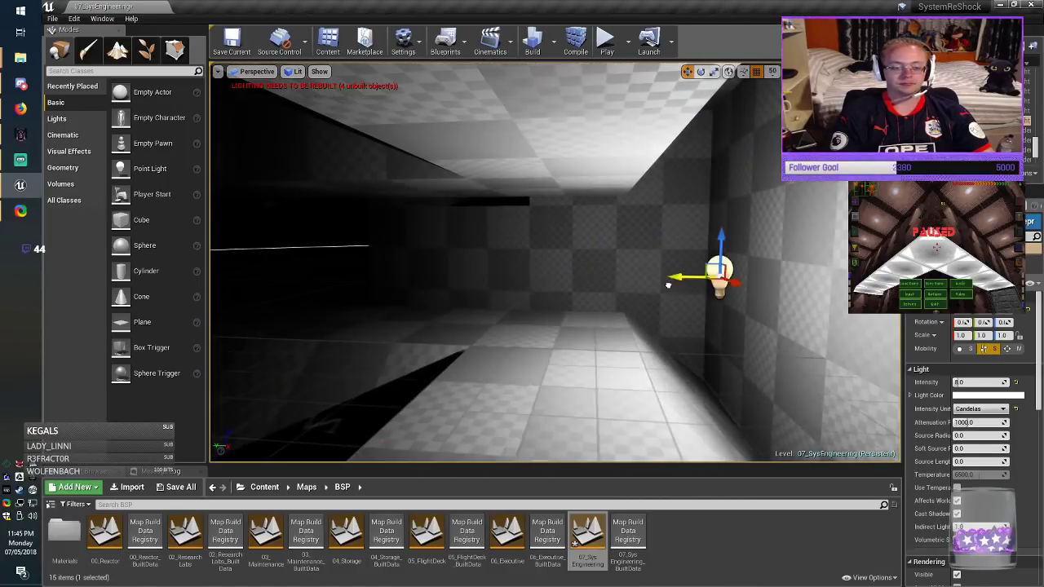
right_drag(391, 220, 244, 217)
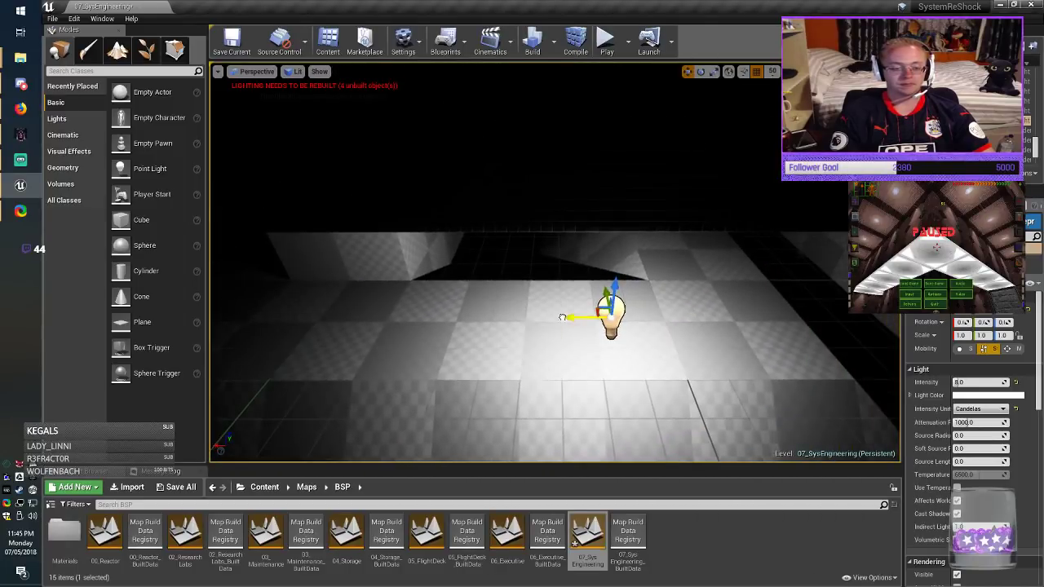
right_drag(383, 317, 196, 273)
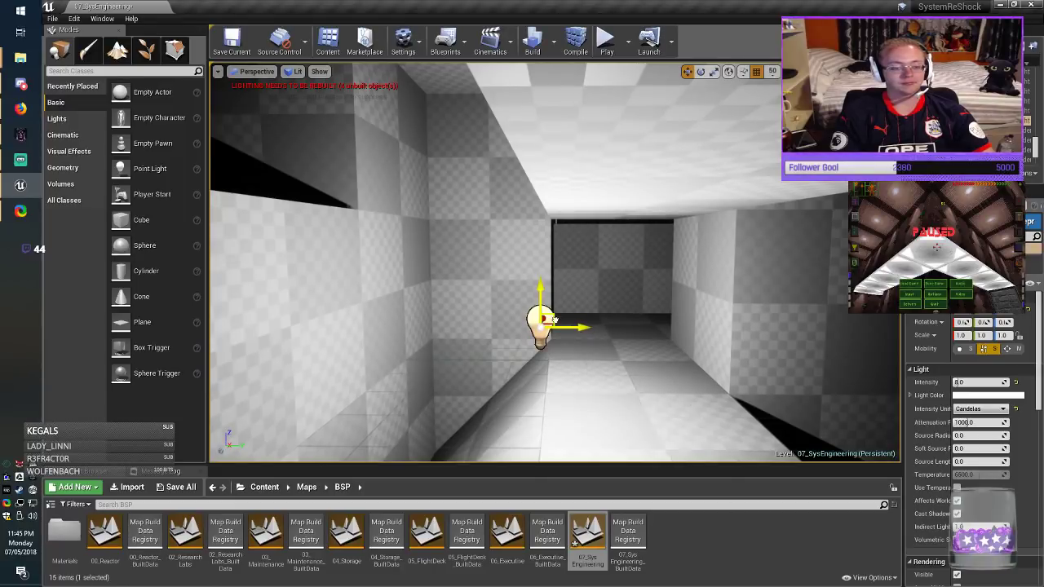
drag(554, 320, 386, 116)
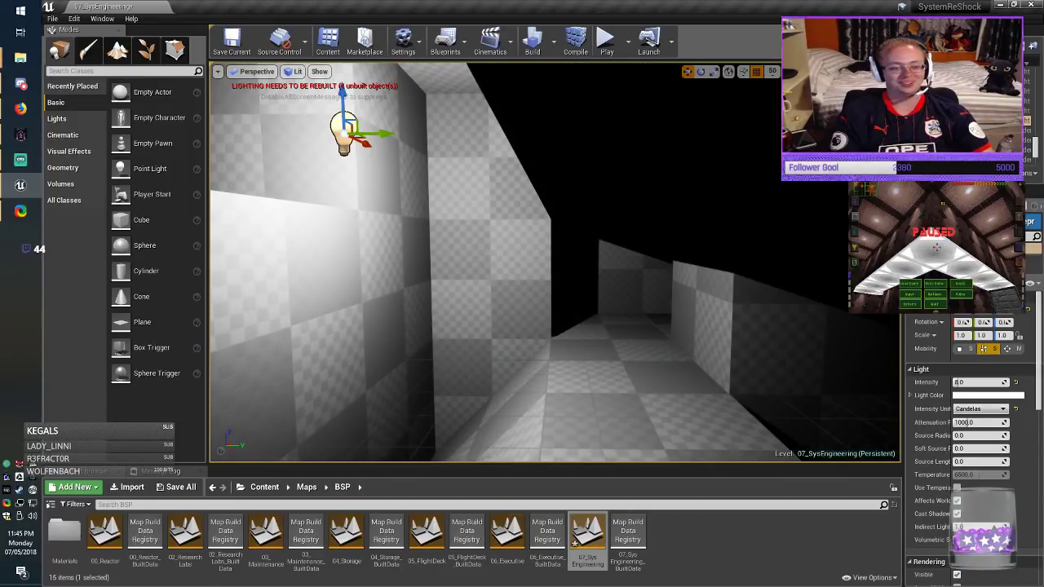
right_drag(387, 123, 363, 91)
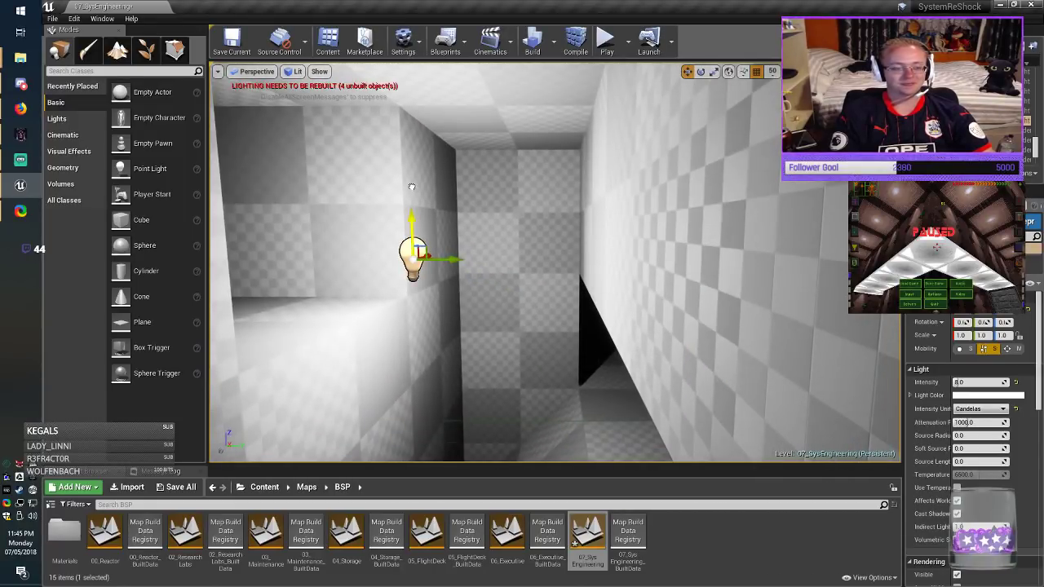
drag(411, 187, 412, 119)
mouse_move(412, 120)
right_down()
mouse_move(220, 99)
mouse_move(412, 123)
right_up()
drag(551, 213, 620, 214)
mouse_move(620, 214)
right_down()
mouse_move(616, 183)
mouse_move(623, 200)
right_up()
Step: Set the point light's intensity to 1 candela
click(960, 382)
text(1)
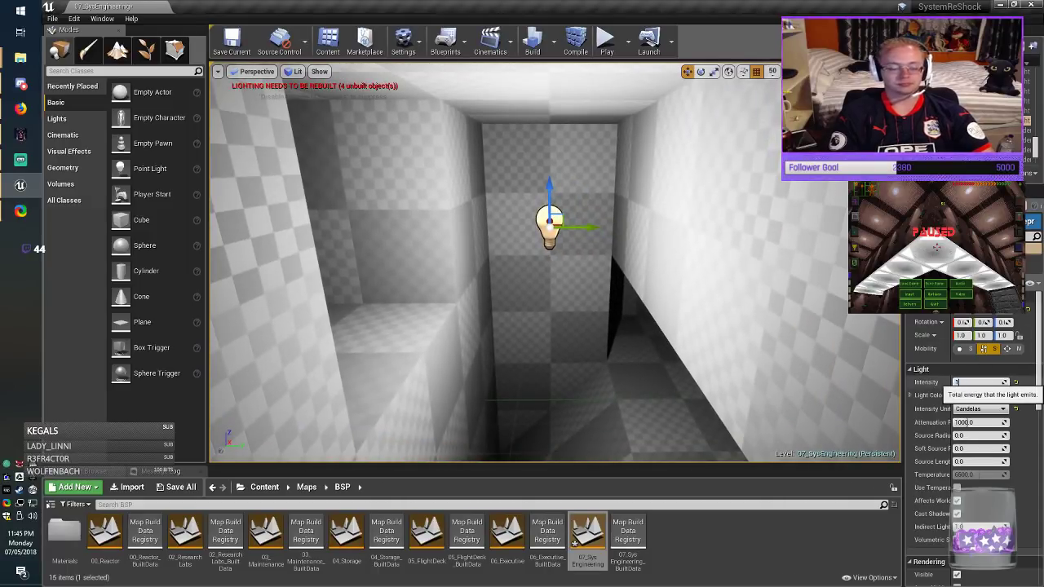
key(Return)
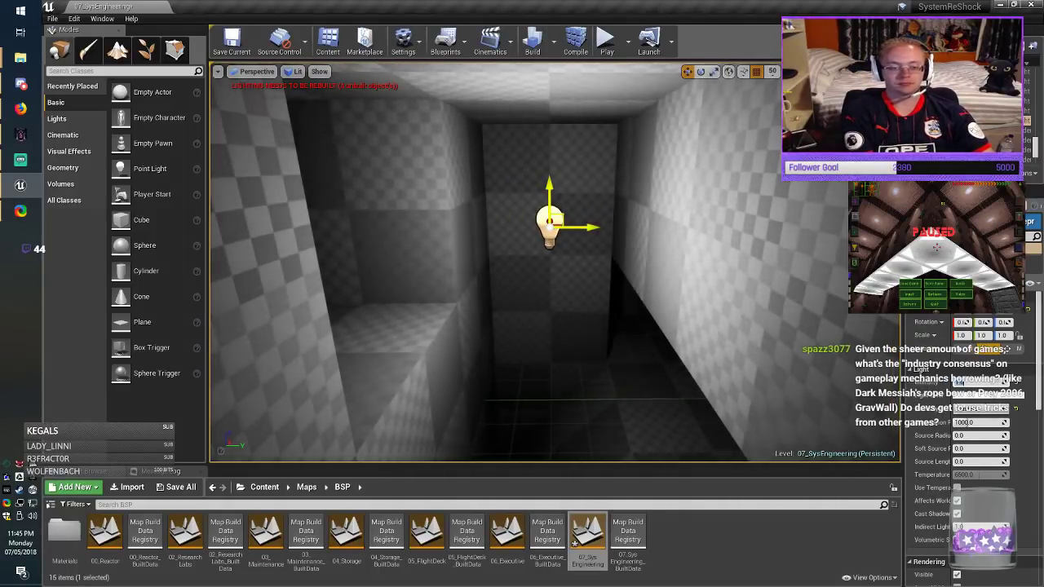
Step: Duplicate the point light and move the copy into the adjoining section of the room
alt+drag(558, 219, 730, 405)
right_drag(730, 404, 738, 401)
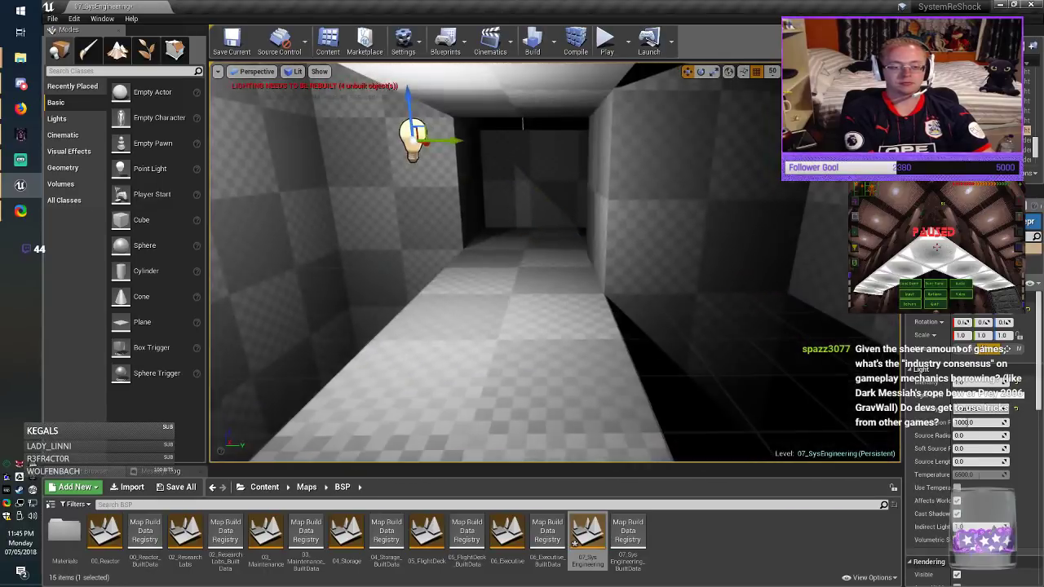
drag(457, 142, 761, 163)
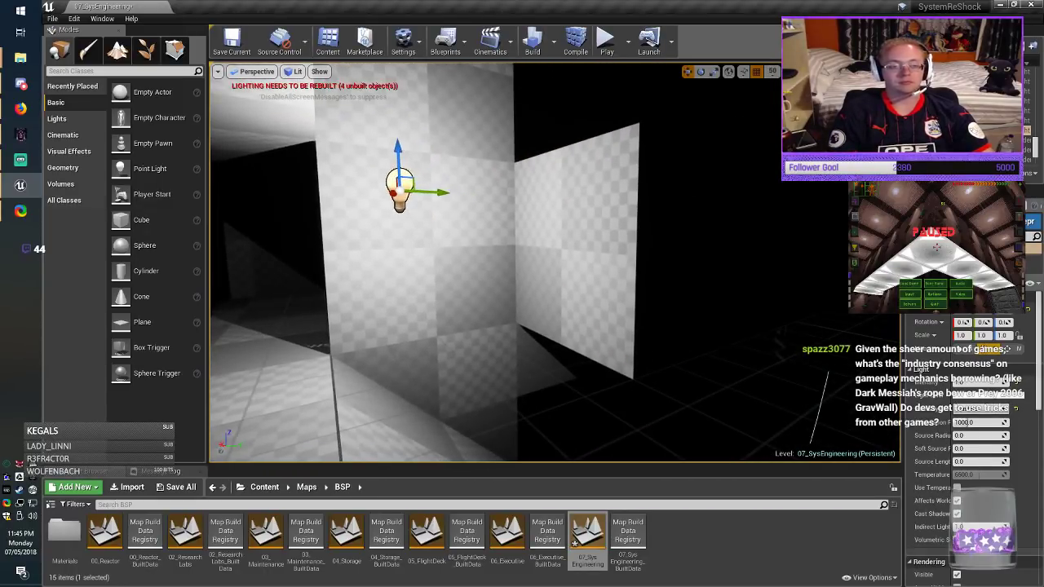
right_drag(555, 261, 449, 267)
right_drag(562, 164, 652, 167)
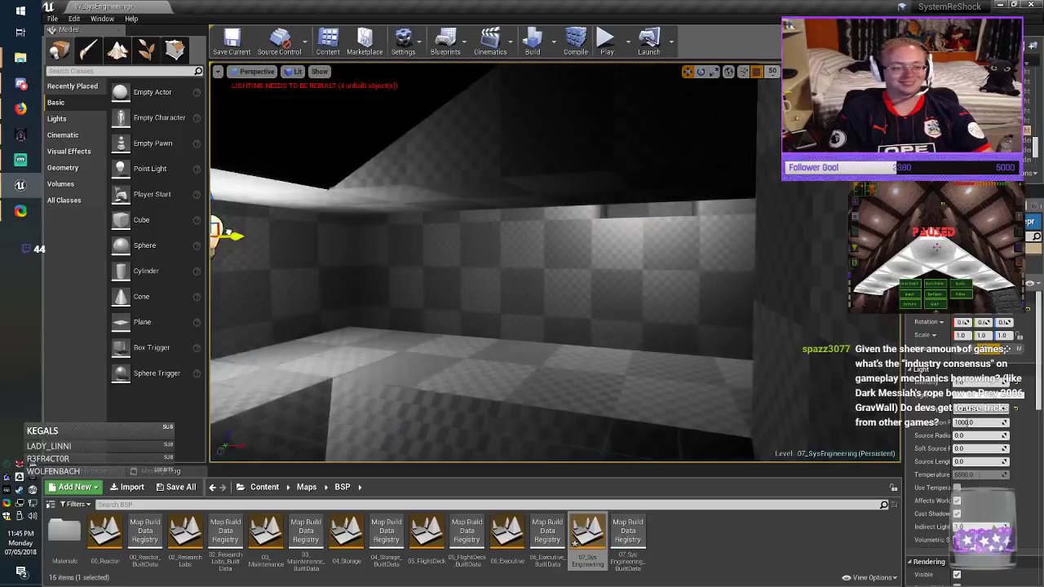
right_drag(555, 260, 498, 255)
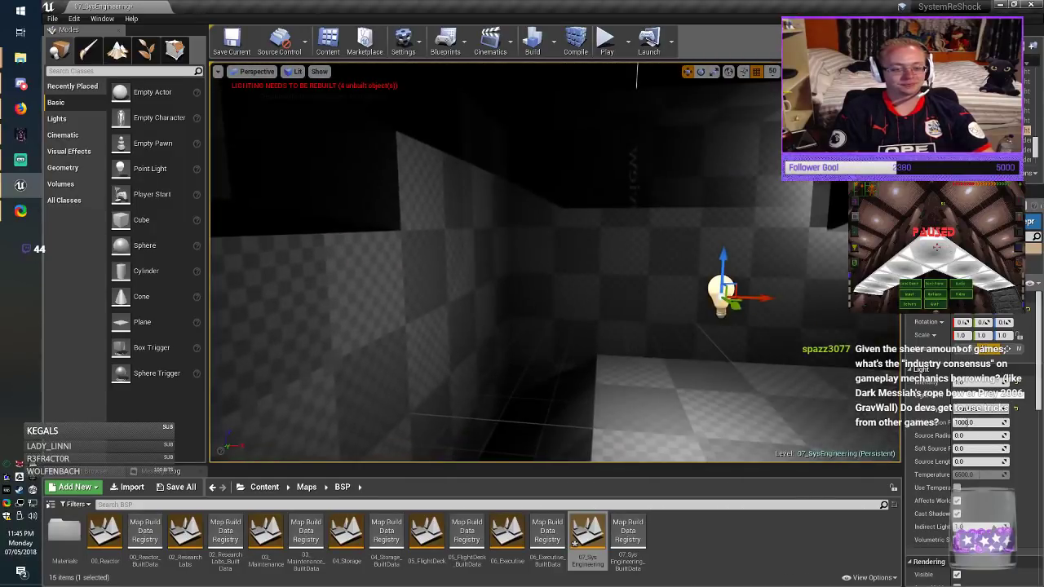
Step: Reposition the selected point light beside the recessed wall and raise it toward the ceiling between the two walls
right_click(264, 163)
click(494, 276)
click(720, 290)
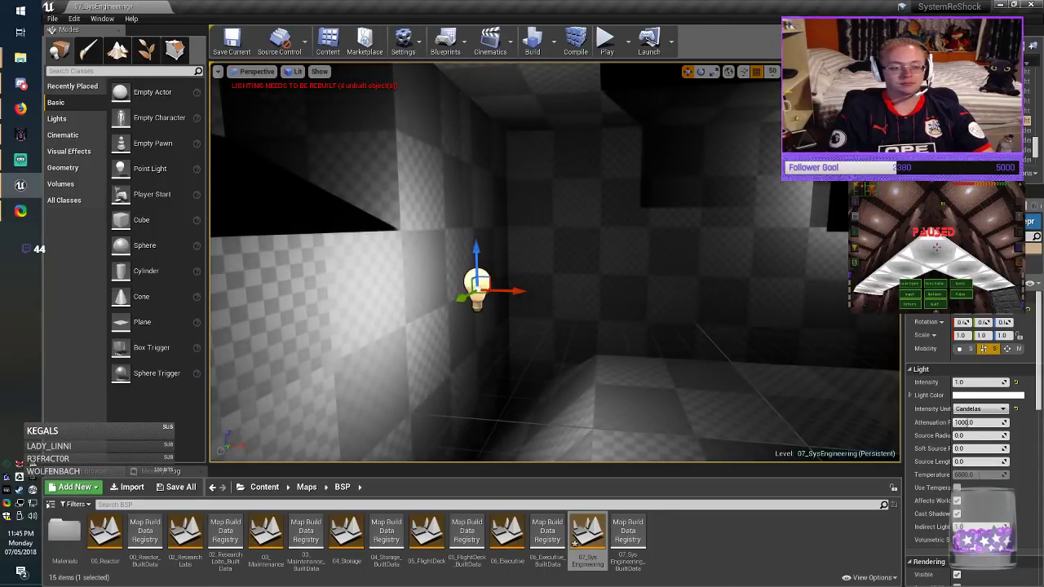
right_drag(555, 261, 359, 302)
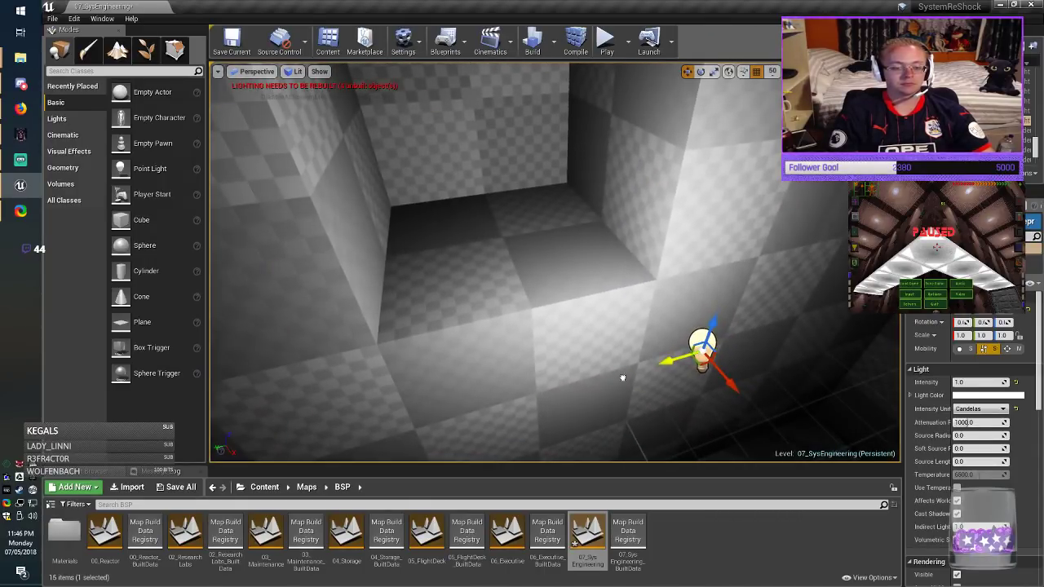
right_drag(622, 378, 746, 253)
drag(567, 167, 567, 122)
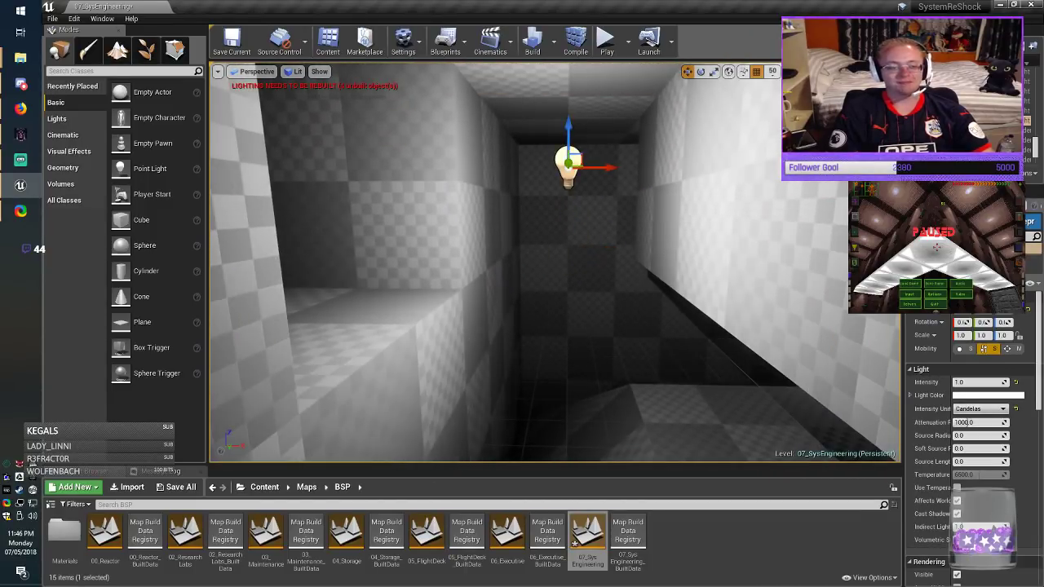
Step: Save the current level and switch the viewport back to Unlit
right_drag(567, 122, 751, 119)
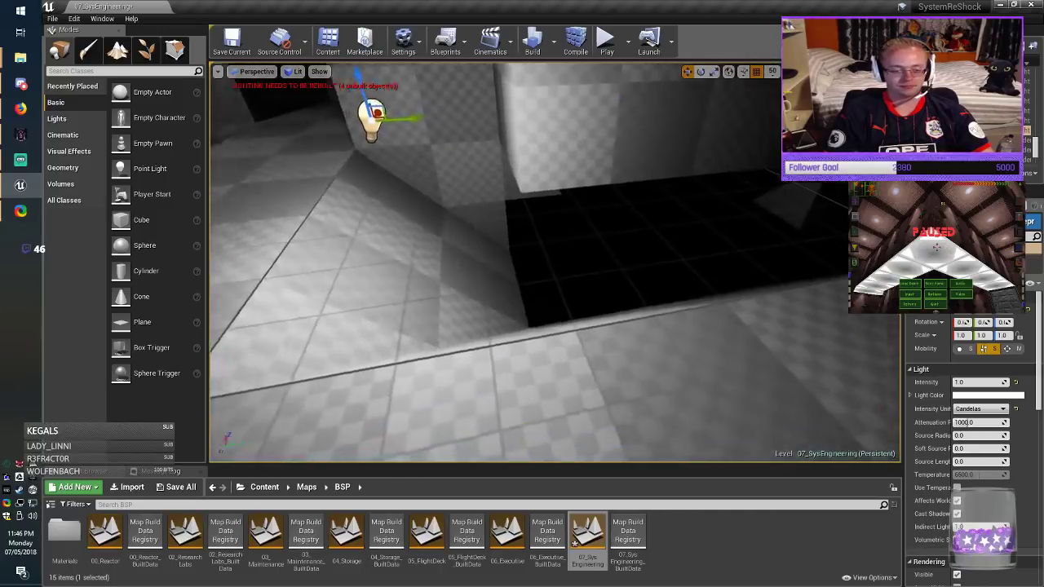
right_drag(555, 261, 535, 199)
click(232, 40)
click(294, 71)
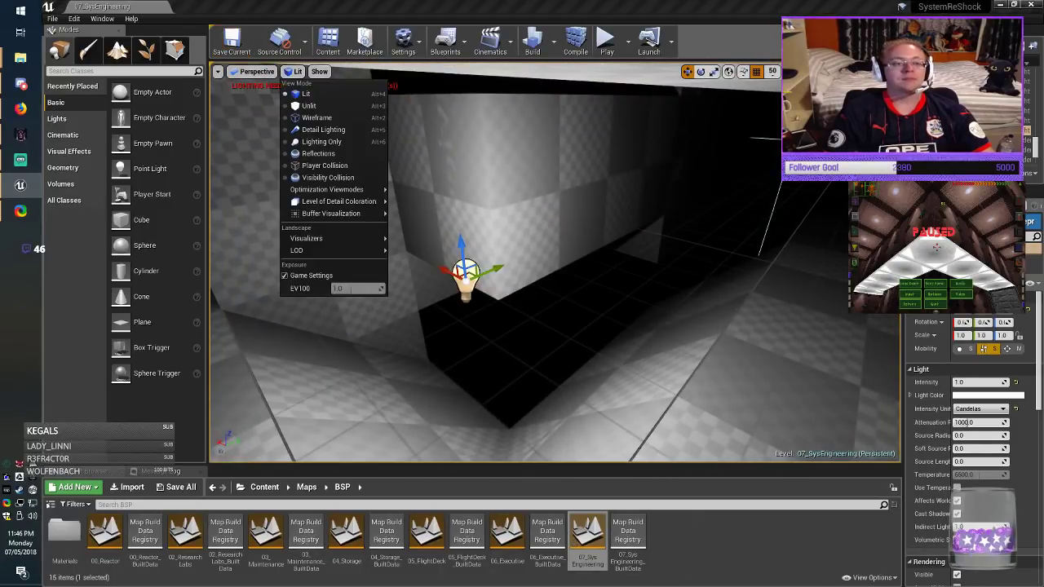
click(308, 106)
right_drag(506, 261, 457, 244)
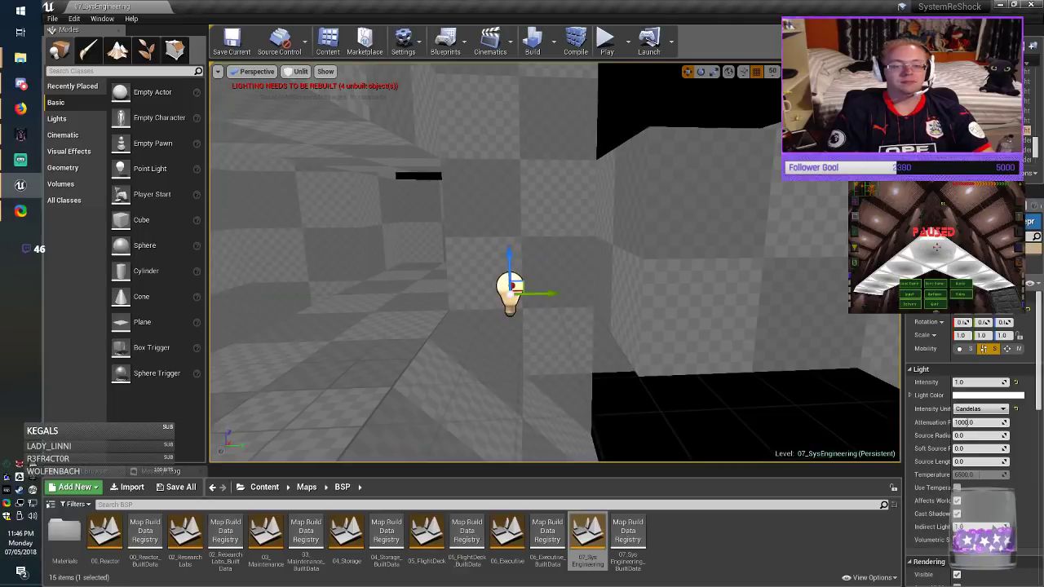
Step: Set the Z size of the 200 by 400 additive wall brush above the floor gap to 600 and save the level
click(734, 253)
mouse_move(734, 253)
right_down()
mouse_move(775, 261)
mouse_move(767, 286)
mouse_move(808, 294)
mouse_move(726, 326)
mouse_move(645, 318)
mouse_move(725, 314)
mouse_move(742, 298)
mouse_move(734, 314)
mouse_move(669, 327)
mouse_move(644, 314)
mouse_move(848, 319)
right_up()
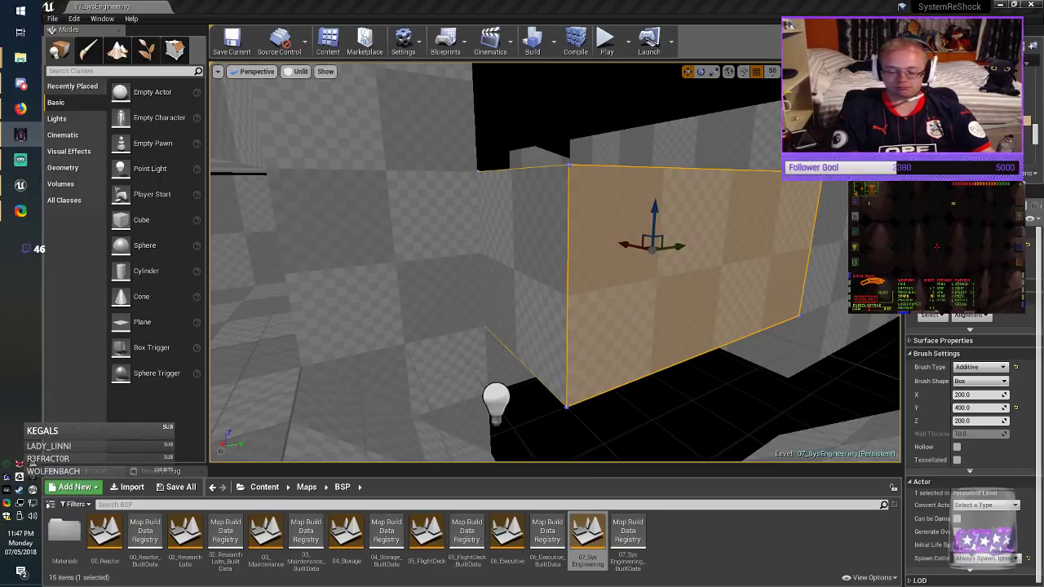
mouse_move(693, 350)
right_down()
mouse_move(734, 359)
mouse_move(665, 352)
mouse_move(693, 345)
mouse_move(673, 277)
mouse_move(708, 360)
mouse_move(759, 367)
mouse_move(775, 355)
mouse_move(685, 339)
mouse_move(791, 354)
mouse_move(652, 360)
mouse_move(693, 388)
mouse_move(689, 377)
right_up()
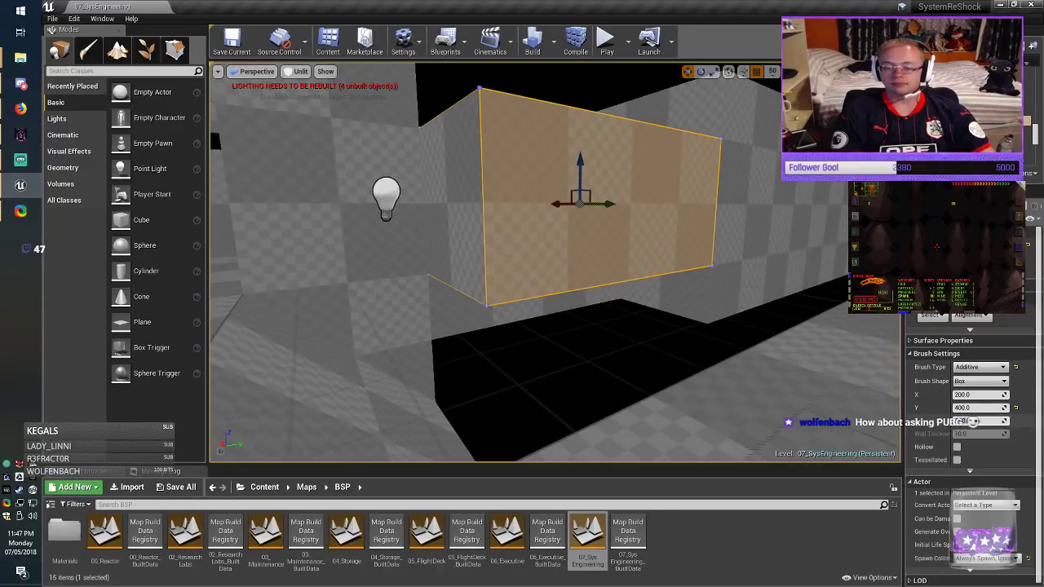
key(Return)
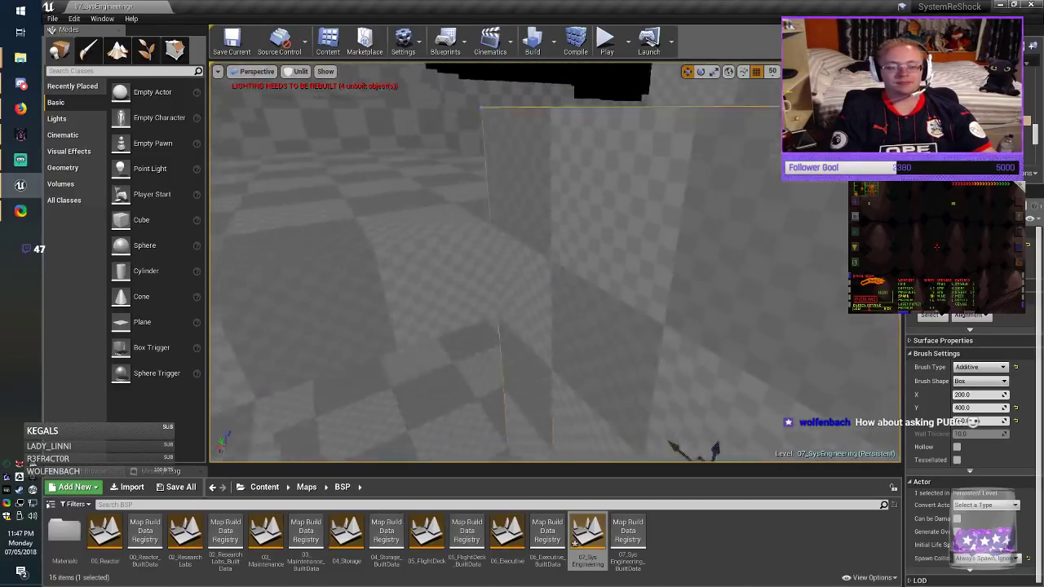
mouse_move(554, 261)
right_down()
mouse_move(596, 290)
mouse_move(482, 237)
mouse_move(571, 236)
right_up()
click(232, 41)
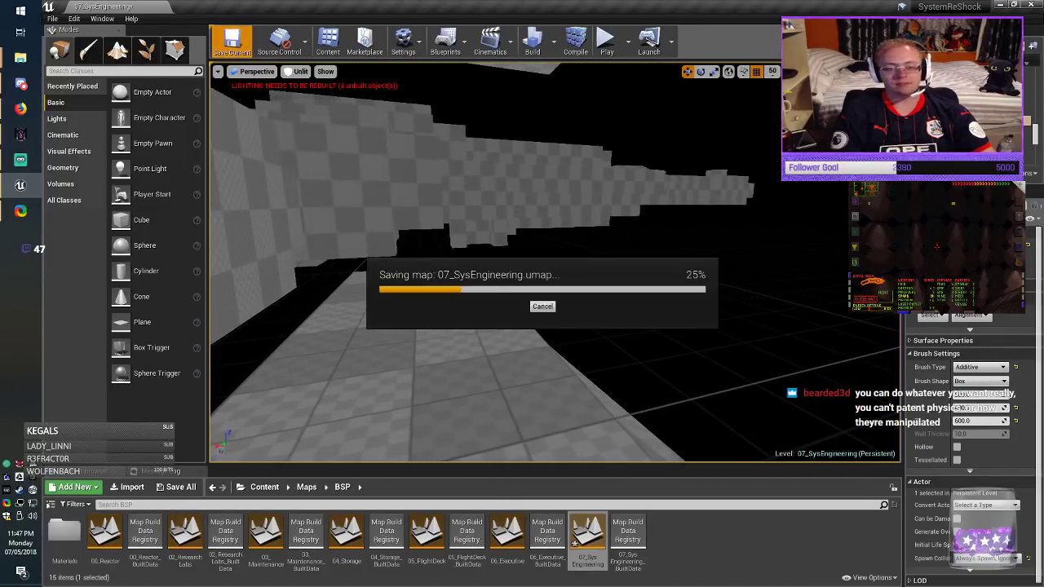
right_drag(489, 244, 449, 192)
key(Escape)
right_drag(490, 244, 499, 272)
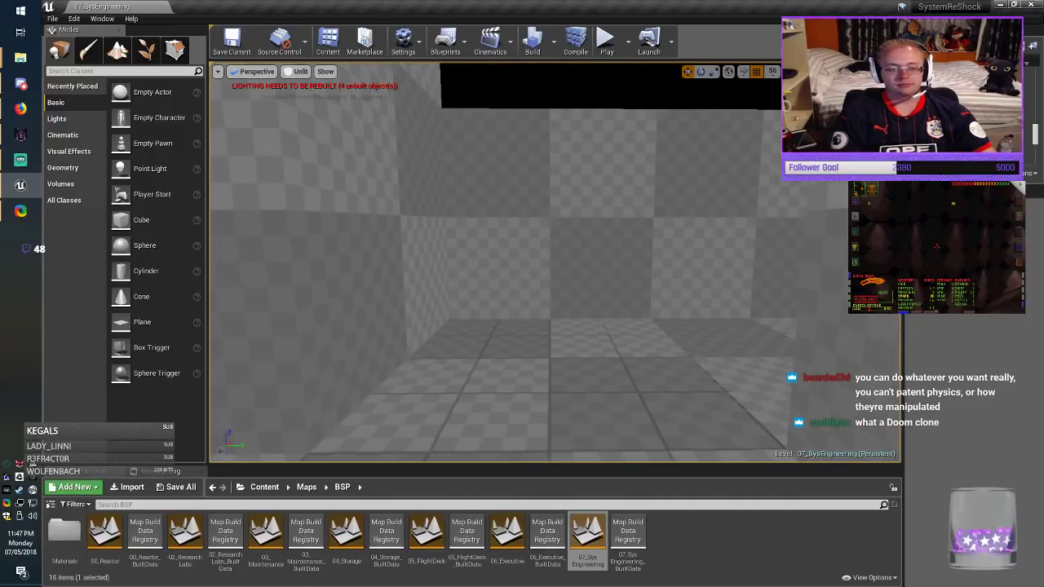
click(231, 41)
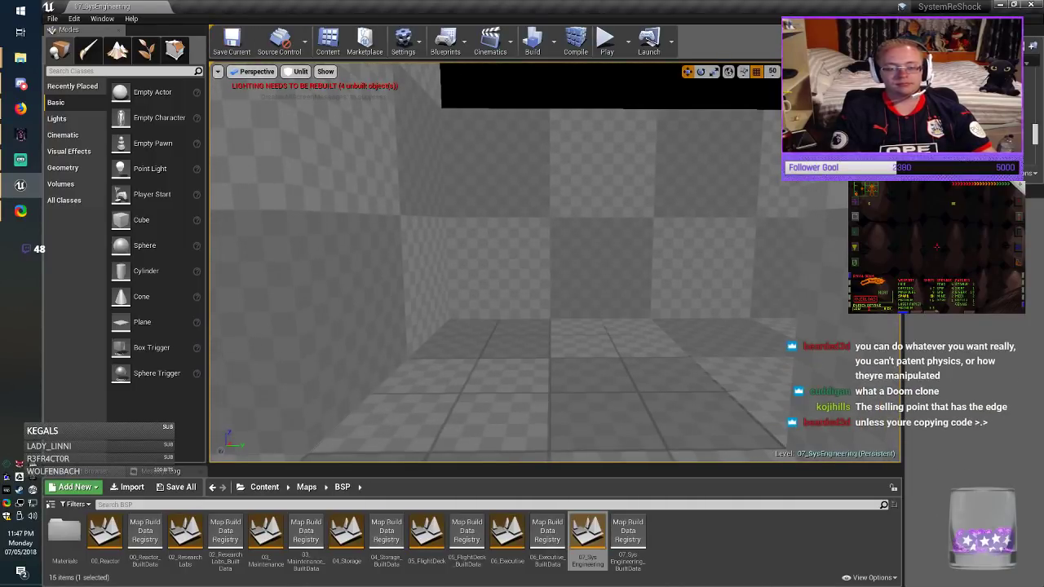
Step: Examine the blocked-out rooms and corridors around the wall brush for missing wall and ceiling sections
right_drag(490, 261, 701, 275)
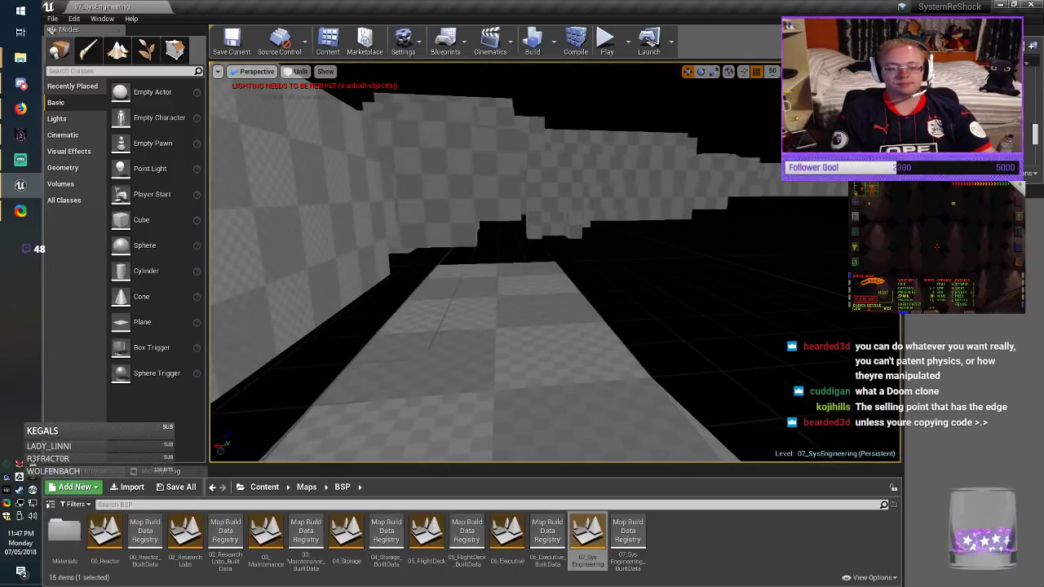
right_drag(522, 262, 657, 264)
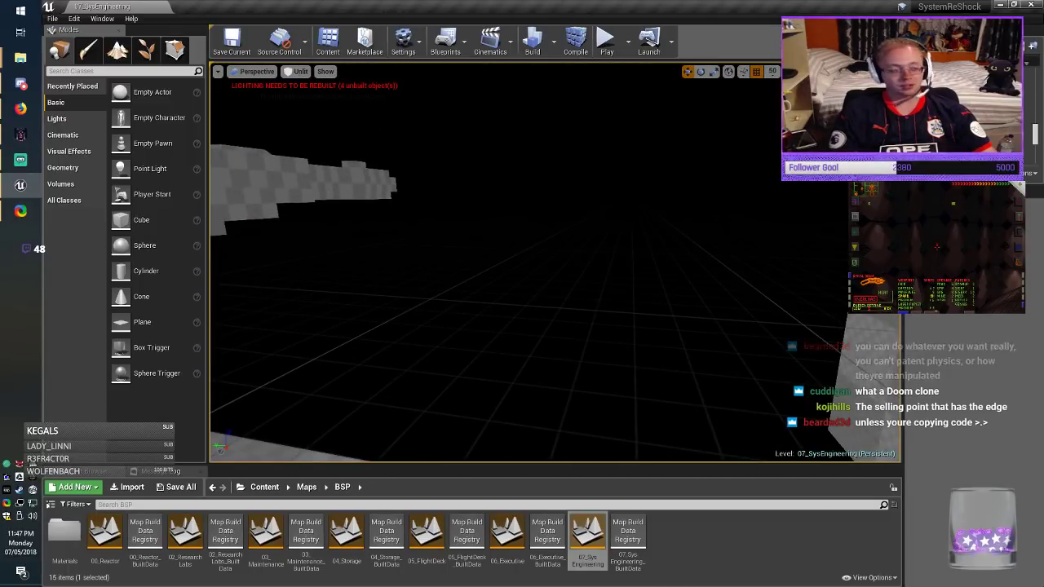
right_drag(522, 263, 628, 281)
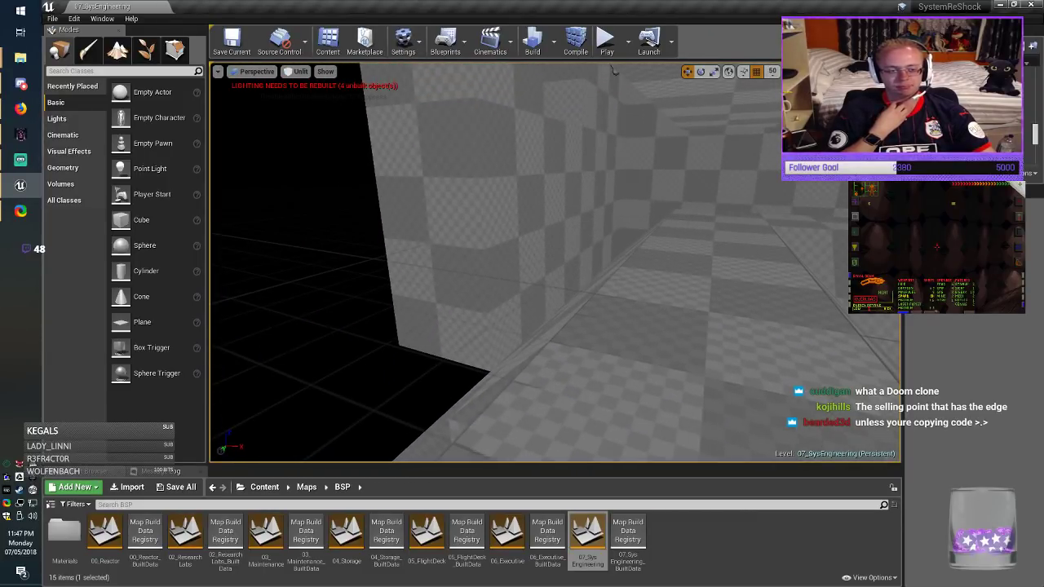
right_drag(555, 263, 637, 266)
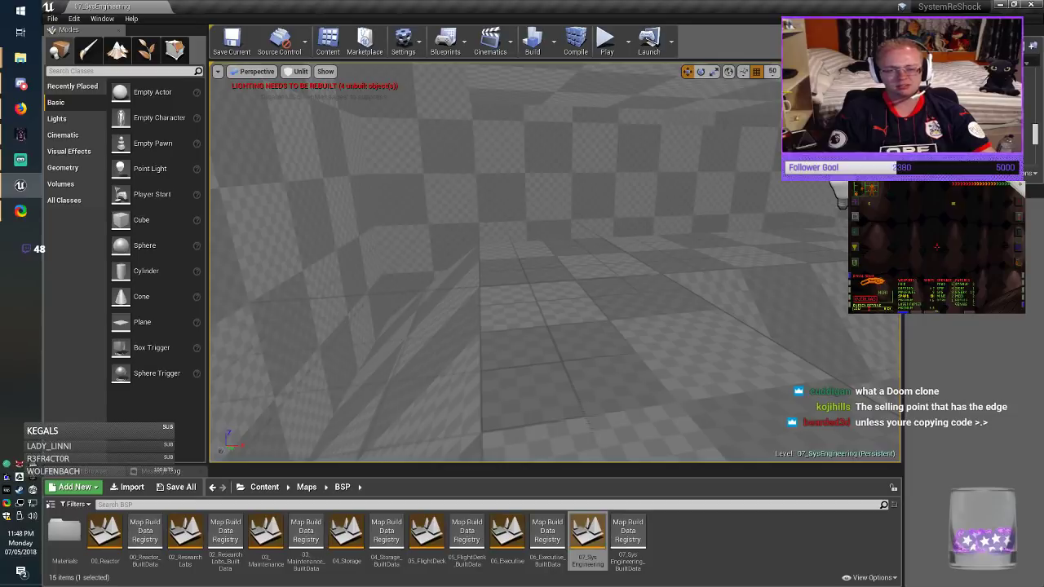
right_drag(554, 262, 721, 256)
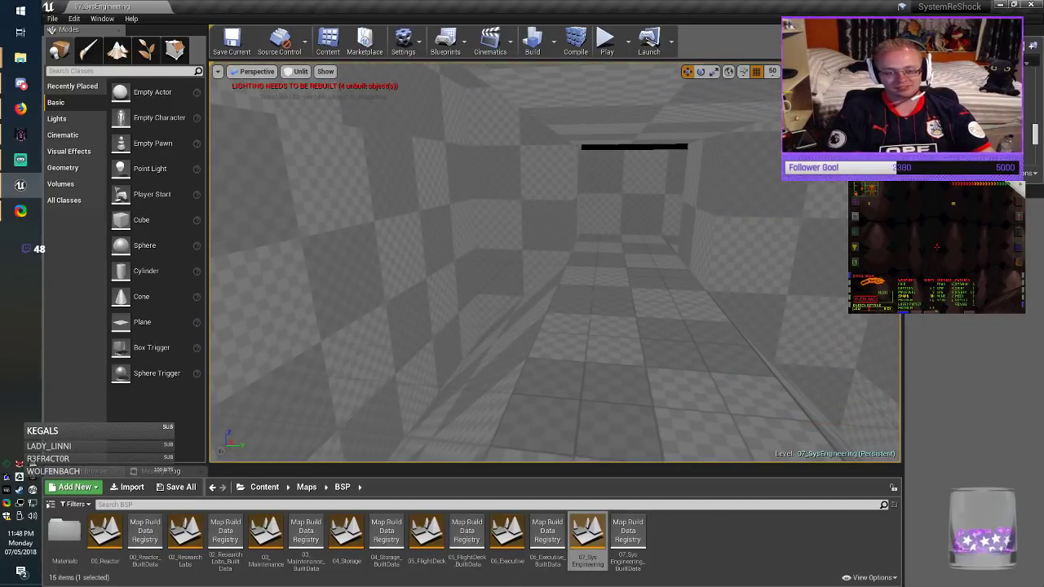
right_drag(554, 262, 351, 261)
key(w)
key(w)
key(w)
key(w)
key(w)
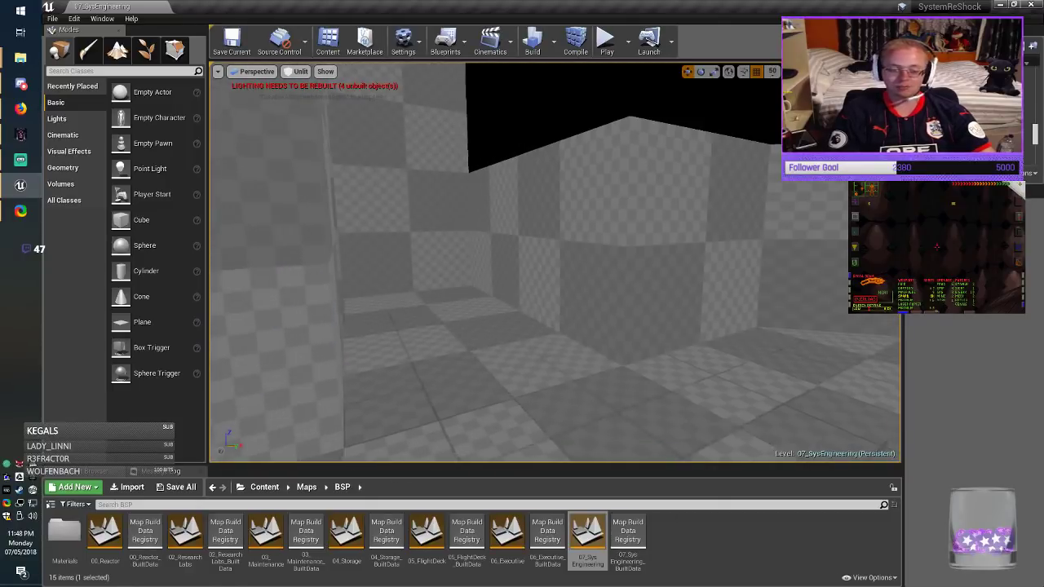
key(w)
right_drag(554, 263, 371, 263)
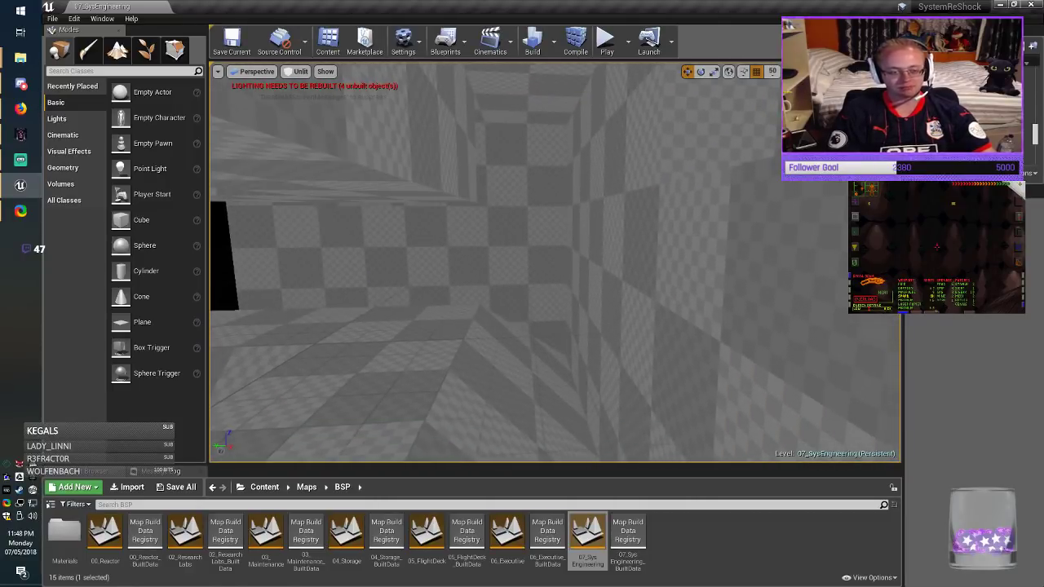
mouse_move(555, 263)
right_down()
mouse_move(269, 261)
mouse_move(659, 334)
right_up()
key(w)
key(w)
key(d)
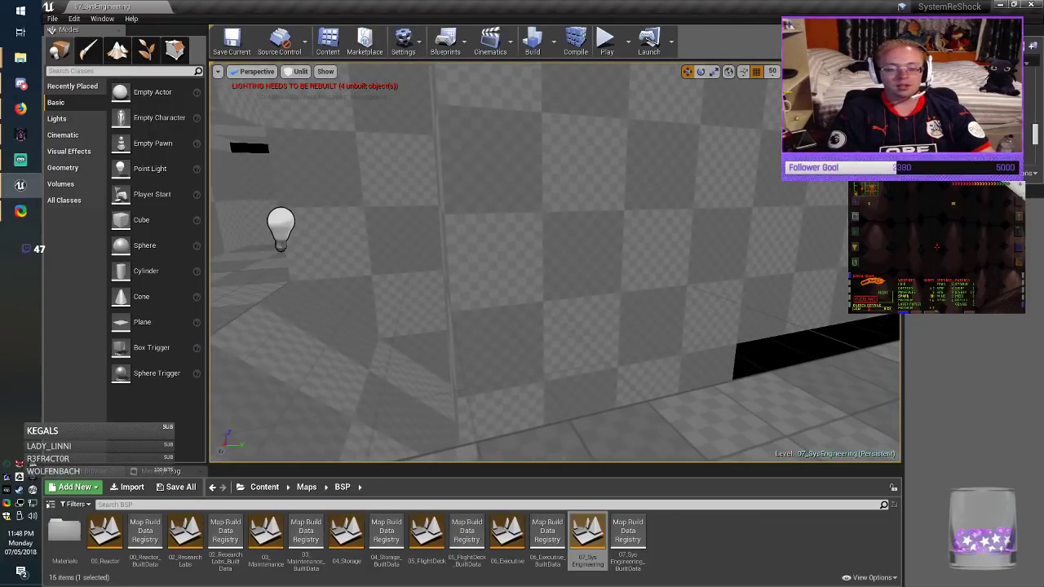
Step: Duplicate the 600-high wall brush across to the open side of the corridor and set the copy's Y size to 200
click(588, 262)
mouse_move(587, 263)
right_down()
mouse_move(628, 253)
mouse_move(823, 302)
mouse_move(768, 317)
mouse_move(497, 322)
right_up()
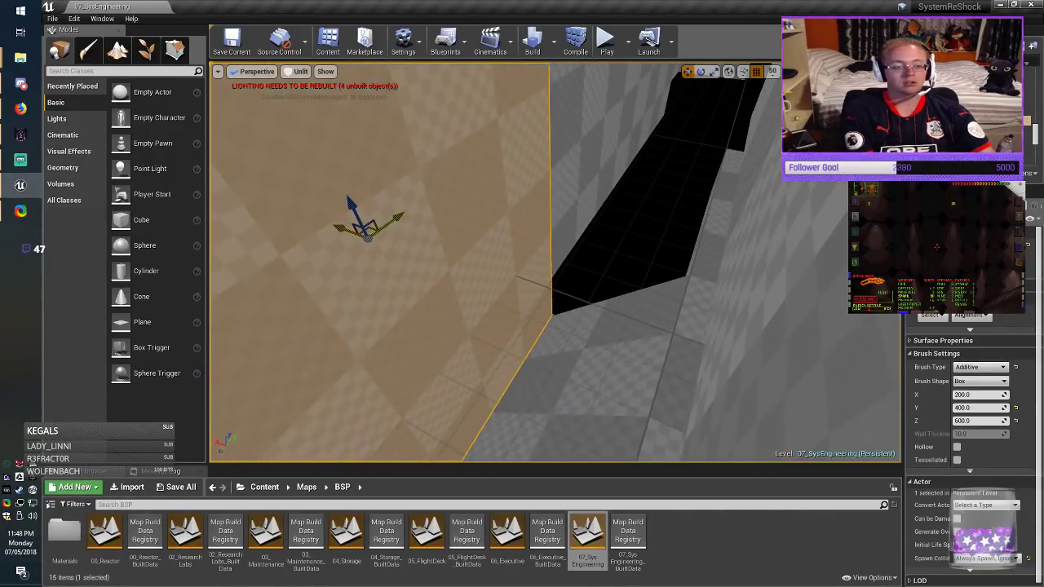
mouse_move(376, 229)
alt+mouse_down()
mouse_move(620, 137)
mouse_move(684, 101)
mouse_move(676, 126)
alt+mouse_up()
mouse_move(676, 126)
right_down()
mouse_move(758, 78)
mouse_move(620, 86)
mouse_move(738, 81)
right_up()
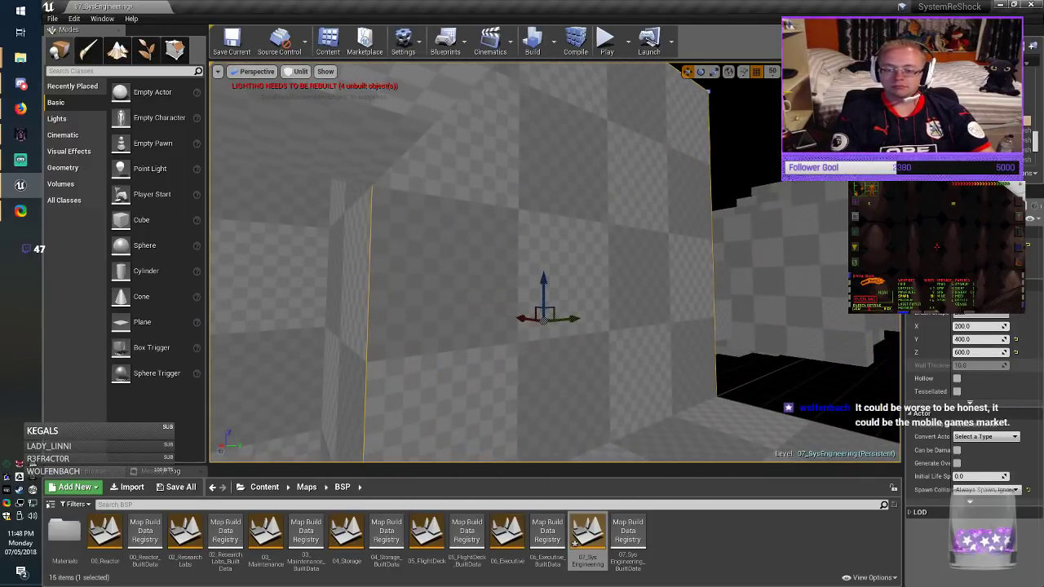
click(973, 353)
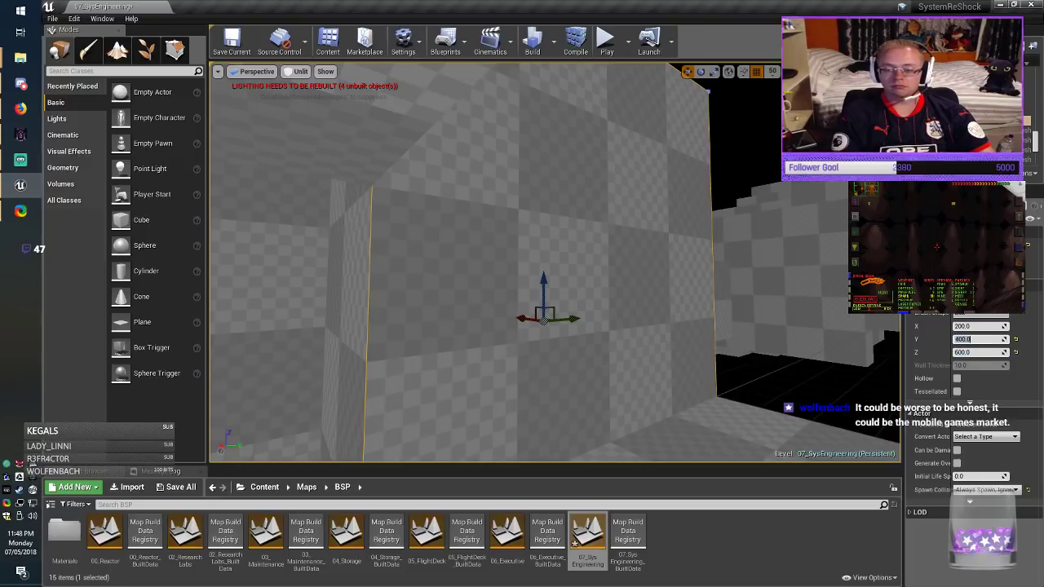
key(Tab)
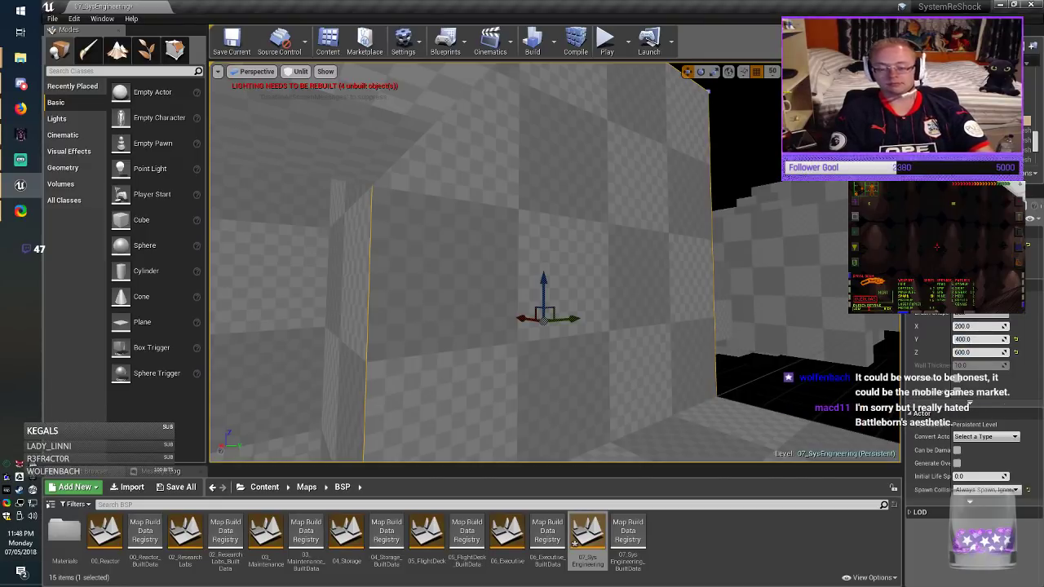
text(2)
key(Return)
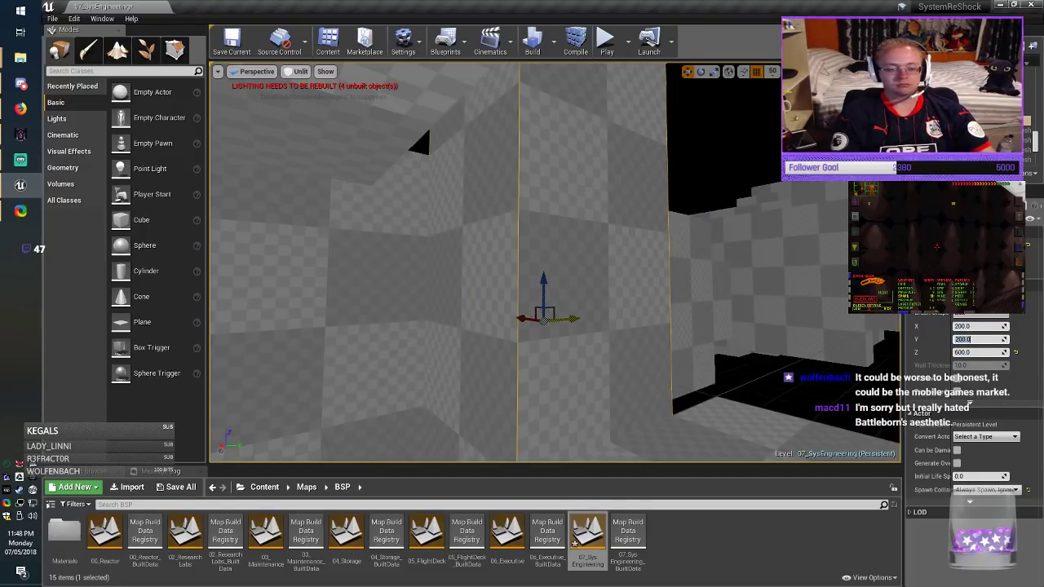
Step: Reposition the shortened wall brush copy so it lines up with the adjoining wall sections
drag(565, 319, 486, 336)
mouse_move(462, 336)
right_down()
mouse_move(408, 318)
mouse_move(441, 322)
right_up()
mouse_move(657, 377)
mouse_down()
mouse_move(569, 376)
mouse_move(603, 377)
mouse_up()
mouse_move(604, 378)
right_down()
mouse_move(685, 367)
mouse_move(693, 346)
mouse_move(693, 448)
mouse_move(689, 436)
mouse_move(758, 436)
right_up()
drag(348, 222, 644, 211)
mouse_move(644, 211)
right_down()
mouse_move(857, 210)
mouse_move(639, 193)
mouse_move(654, 167)
mouse_move(628, 170)
mouse_move(730, 173)
right_up()
Step: Duplicate the 100 by 200 by 600 wall brush and move the copy toward the open edge of the wall
click(638, 212)
click(706, 302)
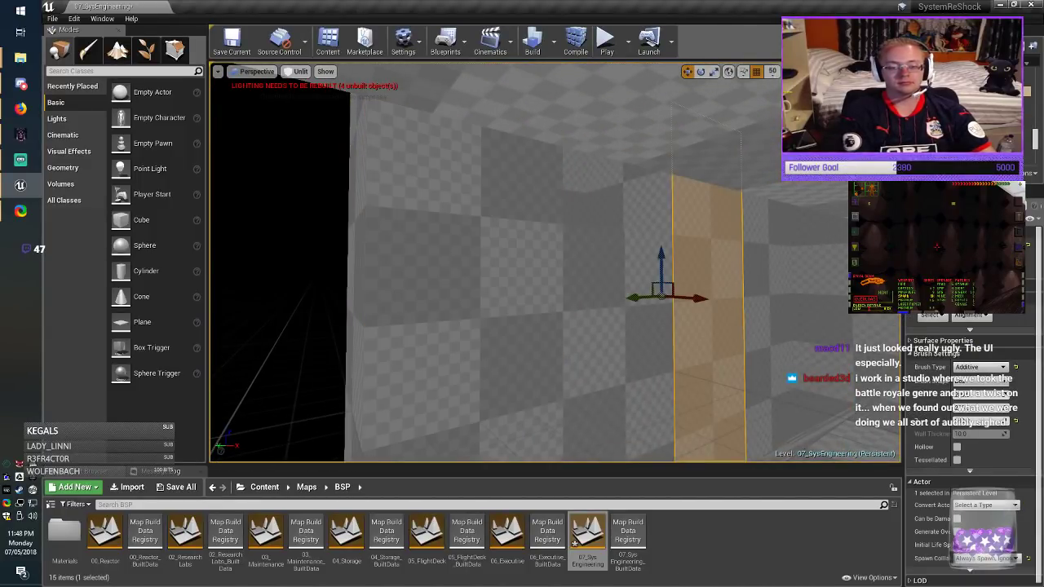
click(770, 299)
alt+drag(775, 301, 226, 348)
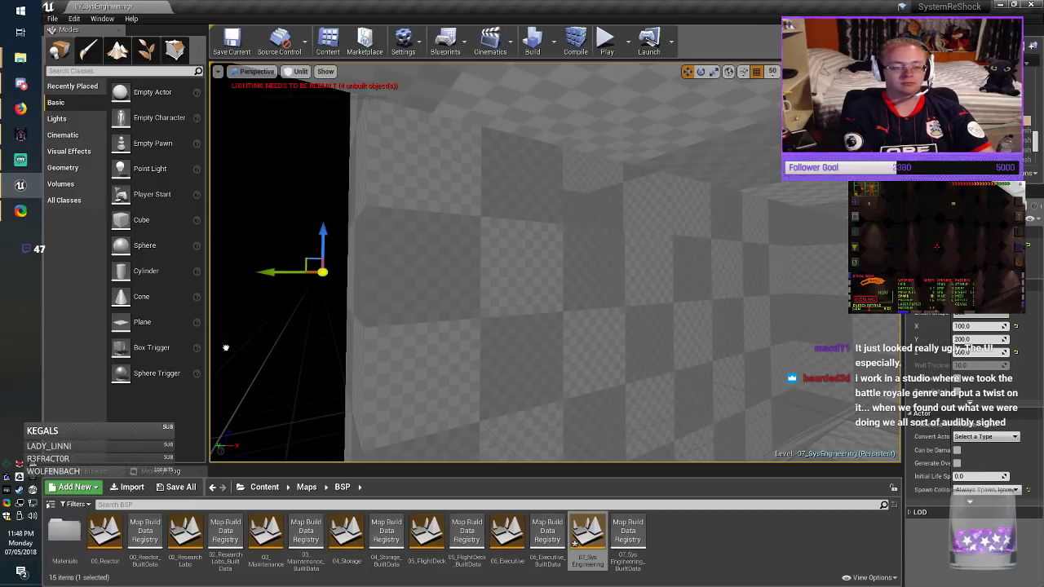
Step: Replace the selected wall brush with a duplicate of the far 100 × 200 × 600 wall brush at the wall's open end, and save
key(Delete)
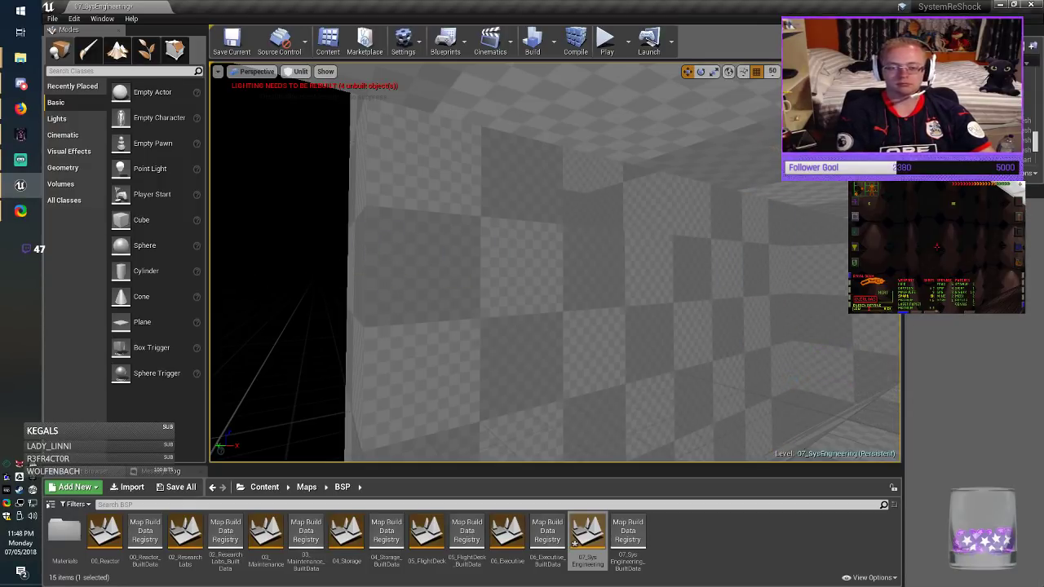
click(768, 317)
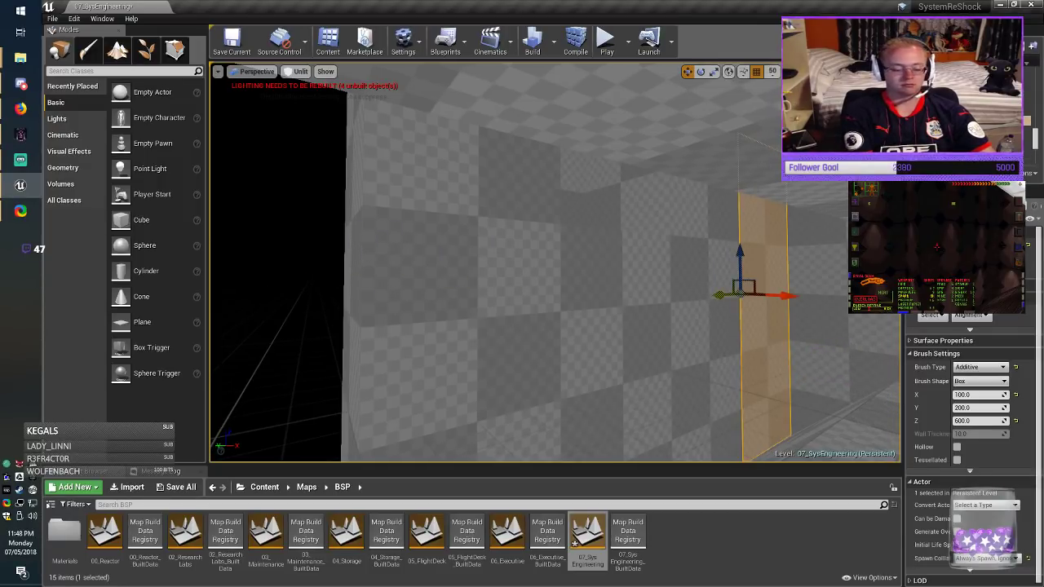
alt+drag(718, 295, 147, 377)
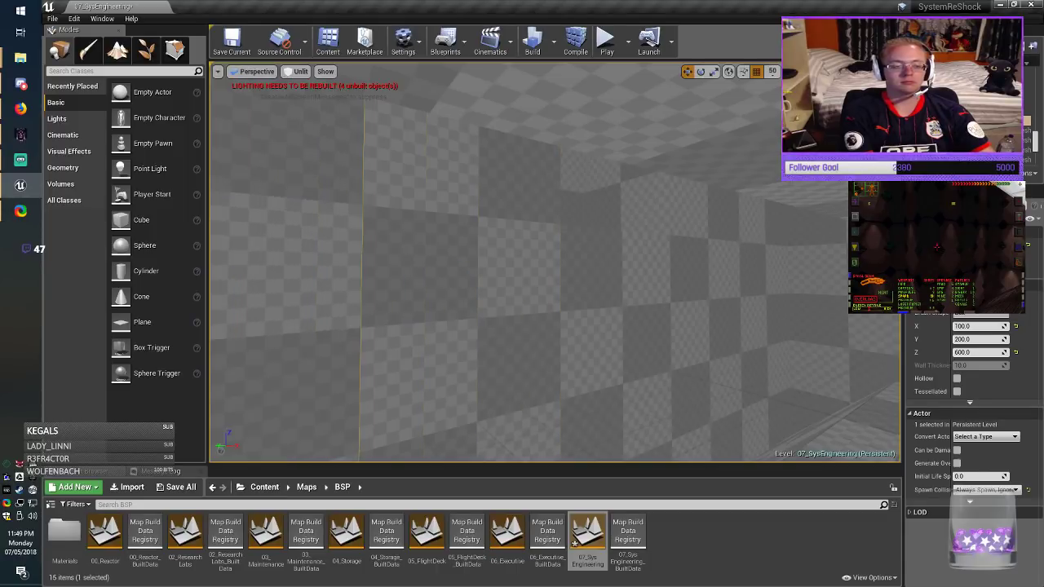
mouse_move(554, 263)
right_down()
mouse_move(342, 269)
mouse_move(441, 265)
mouse_move(318, 212)
mouse_move(346, 219)
mouse_move(269, 259)
right_up()
key(Escape)
click(232, 41)
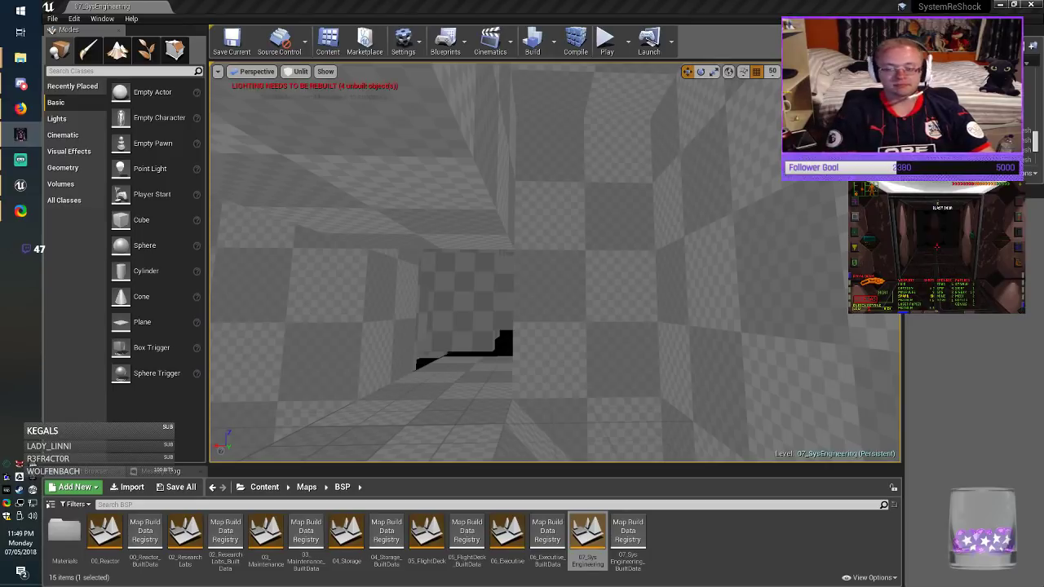
Step: Switch the viewport to Lit shading and look over the room's lighting
right_drag(555, 263, 245, 220)
key(w)
key(w)
click(232, 41)
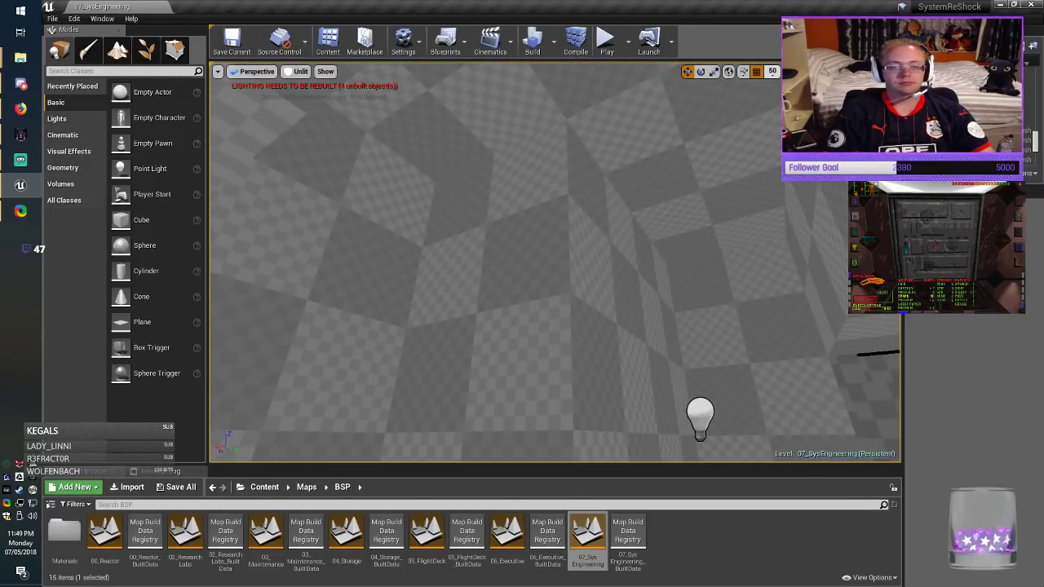
click(772, 72)
click(299, 72)
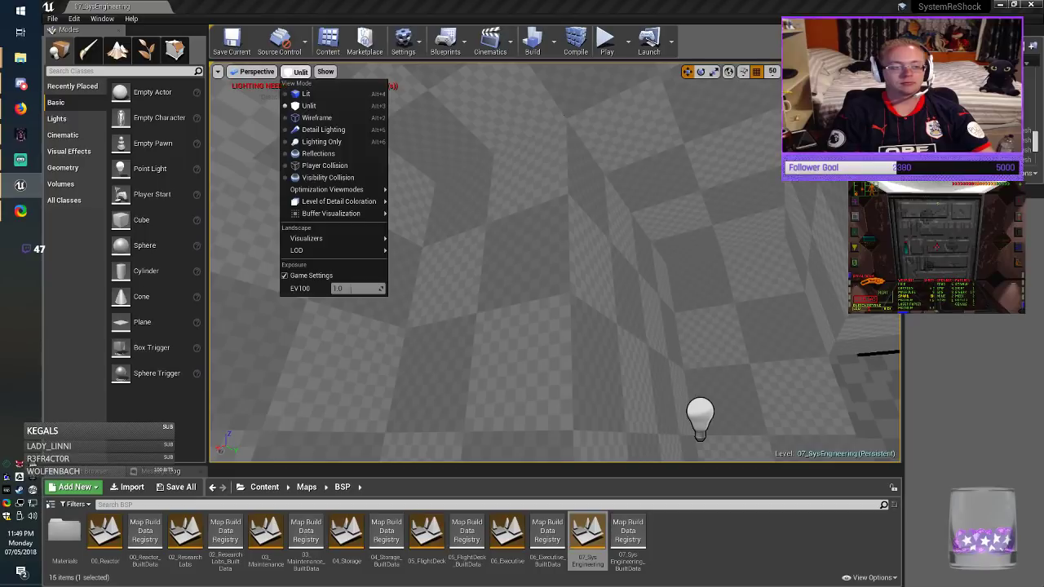
click(307, 94)
right_drag(391, 212, 730, 155)
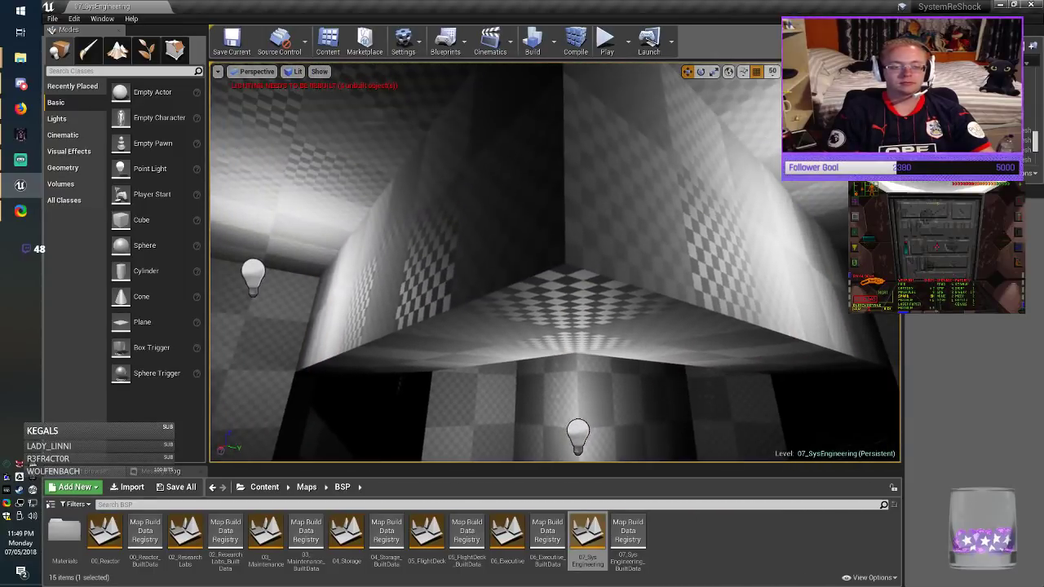
Step: Build the level's lighting and save the 07_SysEngineering map
click(231, 41)
right_drag(489, 236, 571, 375)
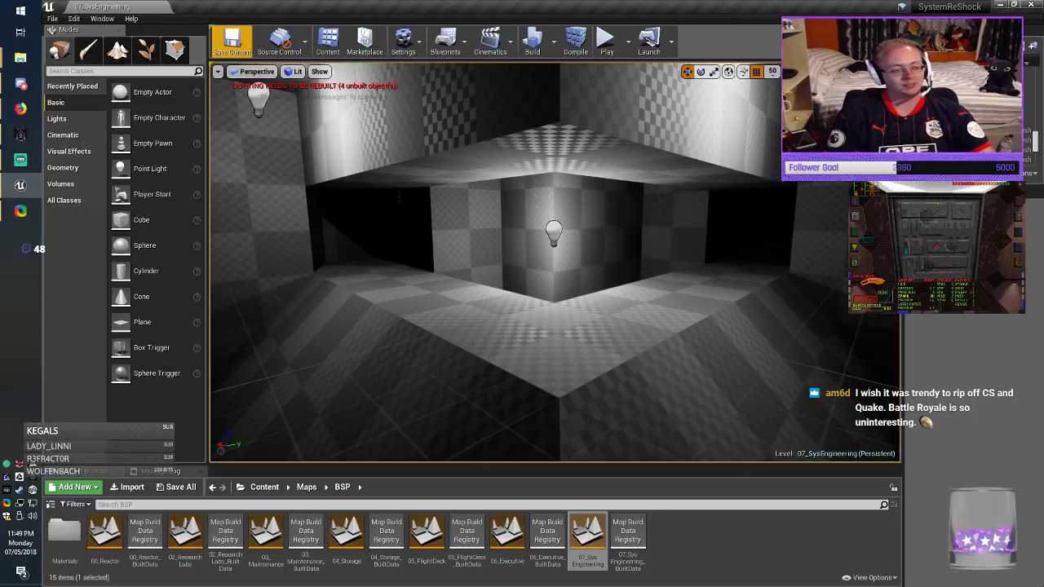
click(232, 41)
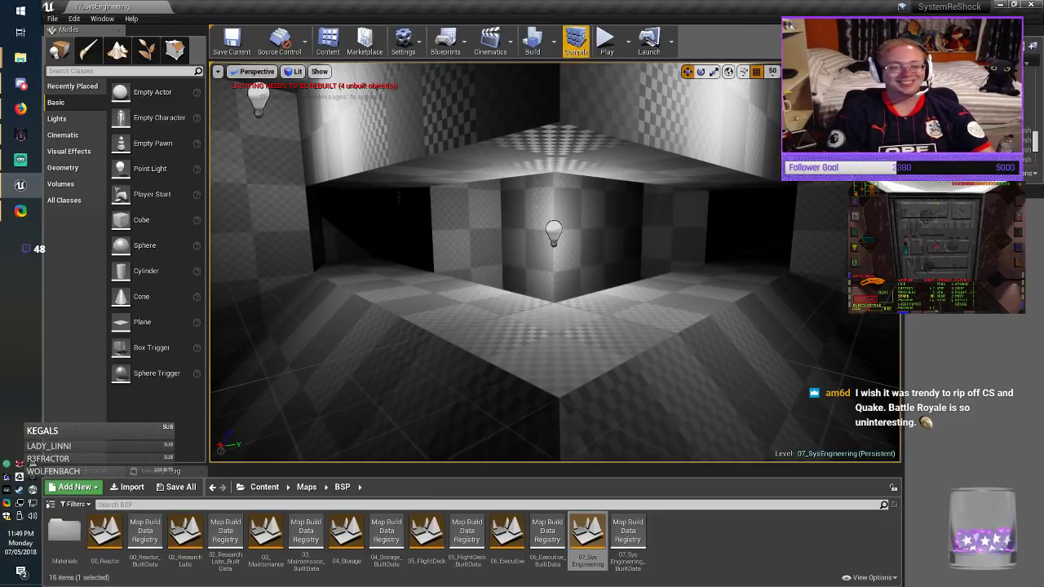
click(532, 40)
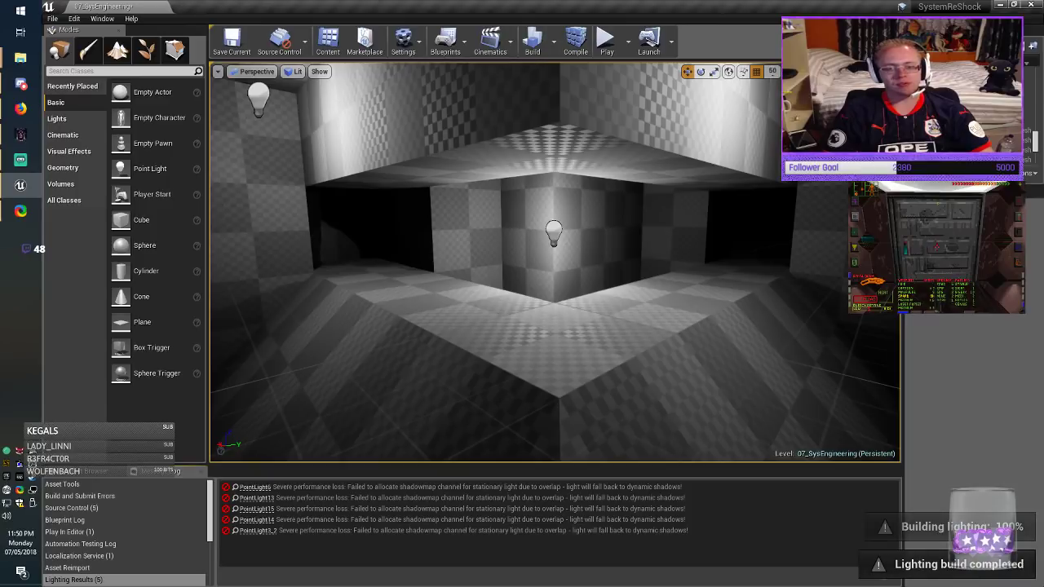
click(232, 41)
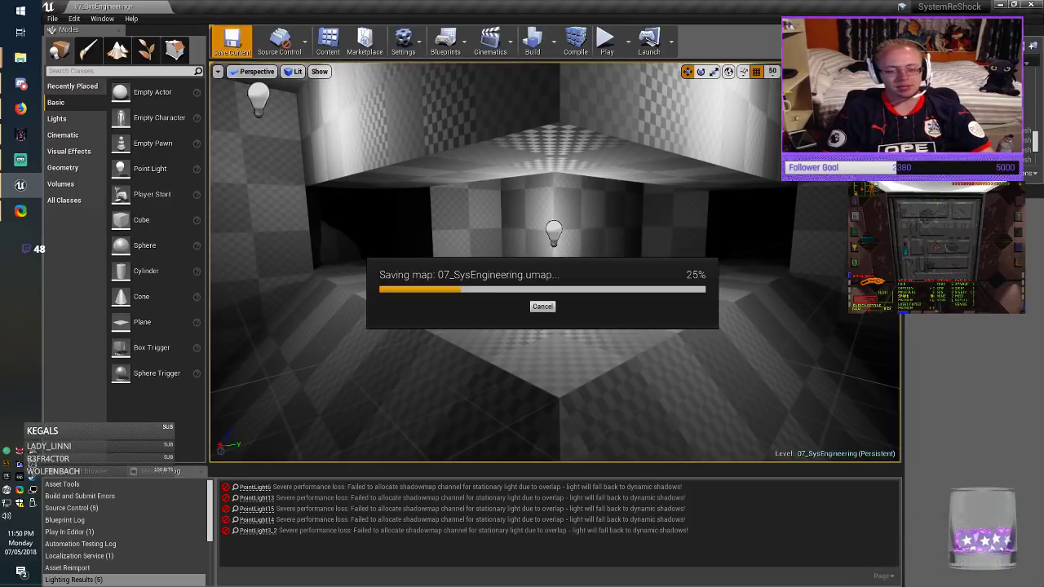
Step: Delete the 200 × 500 × 400 box brush at the far end of the dark corridor and save the level
mouse_move(554, 263)
right_down()
mouse_move(244, 259)
mouse_move(693, 269)
mouse_move(648, 267)
right_up()
click(576, 207)
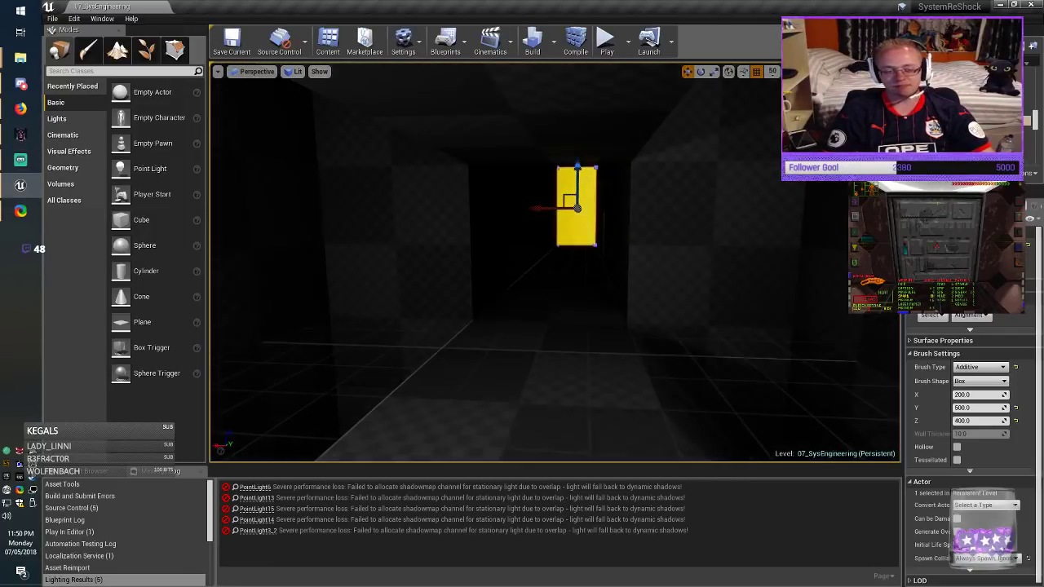
key(Delete)
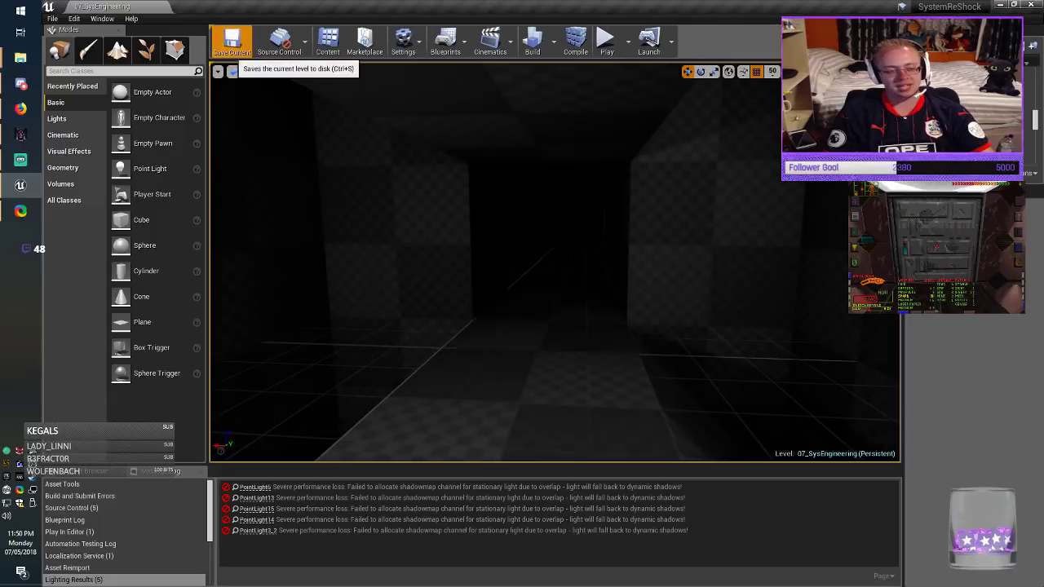
click(232, 41)
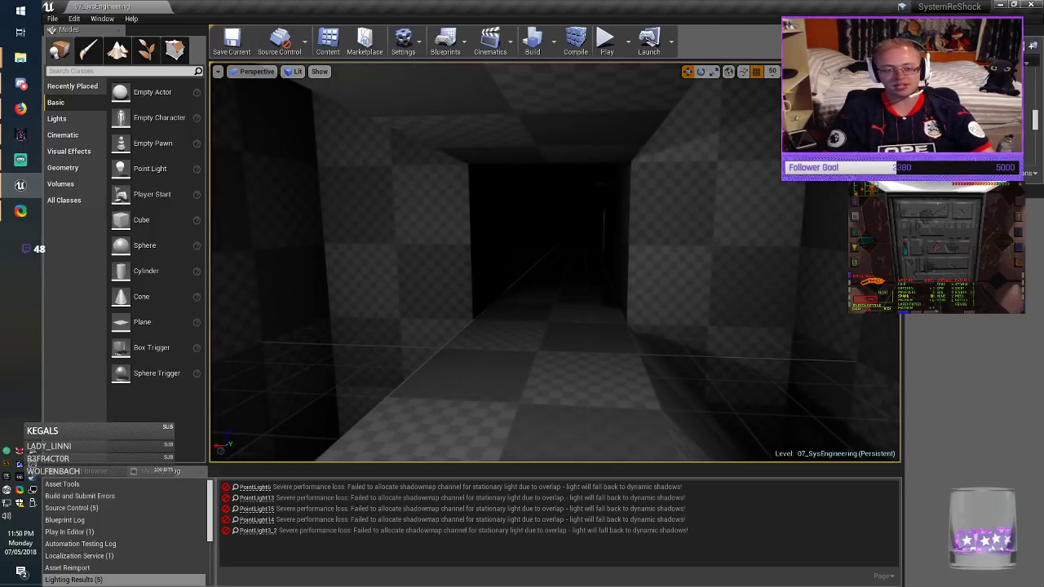
Step: Switch the viewport to Unlit shading and go down the corridor to the gap in the floor
right_drag(555, 262, 400, 263)
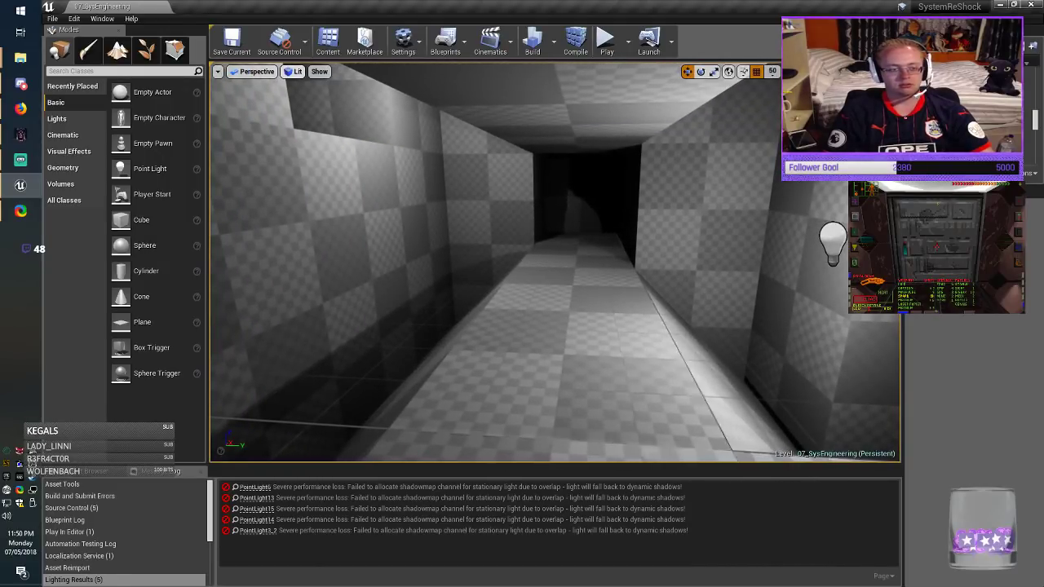
click(293, 71)
click(314, 106)
right_drag(490, 257, 678, 260)
key(w)
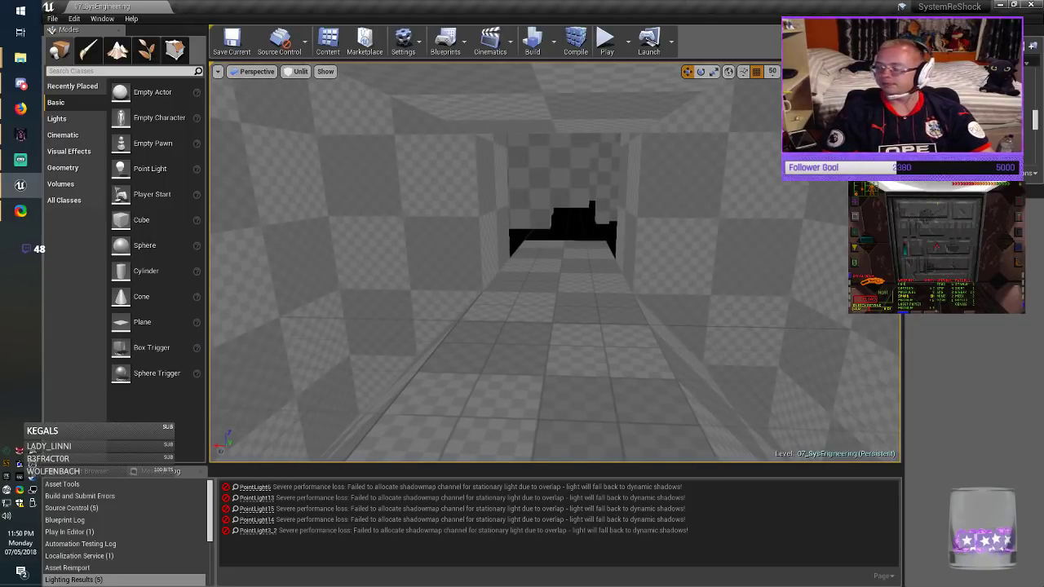
key(w)
mouse_move(555, 261)
right_down()
mouse_move(424, 281)
mouse_move(342, 277)
mouse_move(554, 261)
right_up()
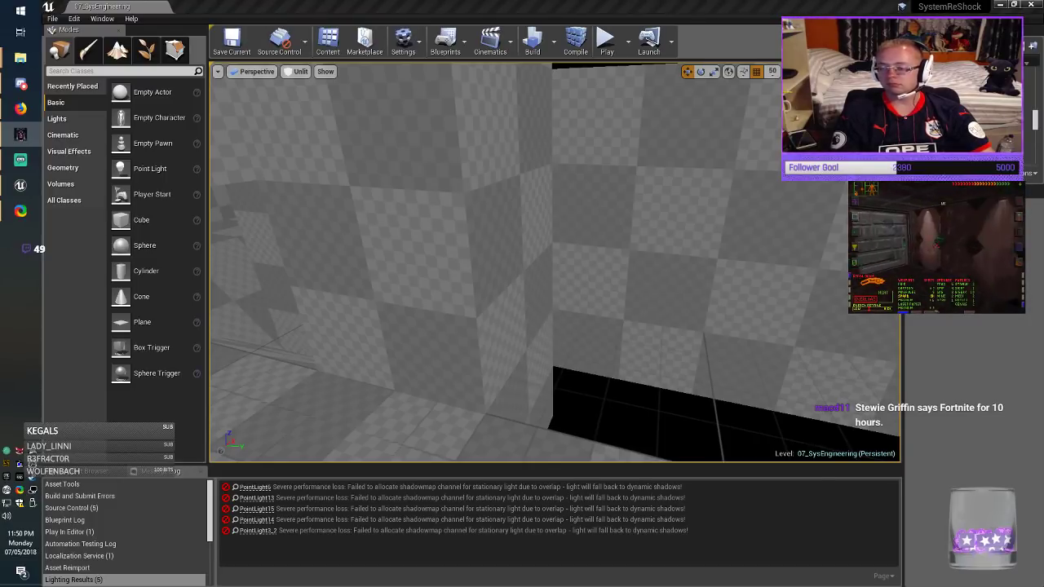
Step: Duplicate the 200 × 200 × 600 wall brush along Y over the floor gap and set the copy's Z size to 200
mouse_move(555, 263)
right_down()
mouse_move(462, 269)
mouse_move(482, 268)
right_up()
click(522, 245)
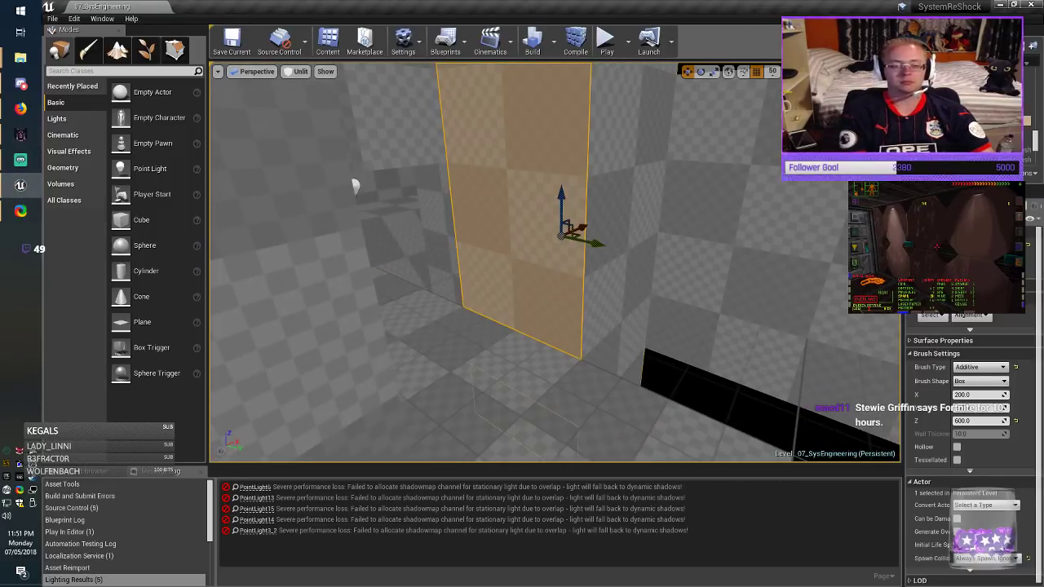
alt+drag(605, 245, 759, 279)
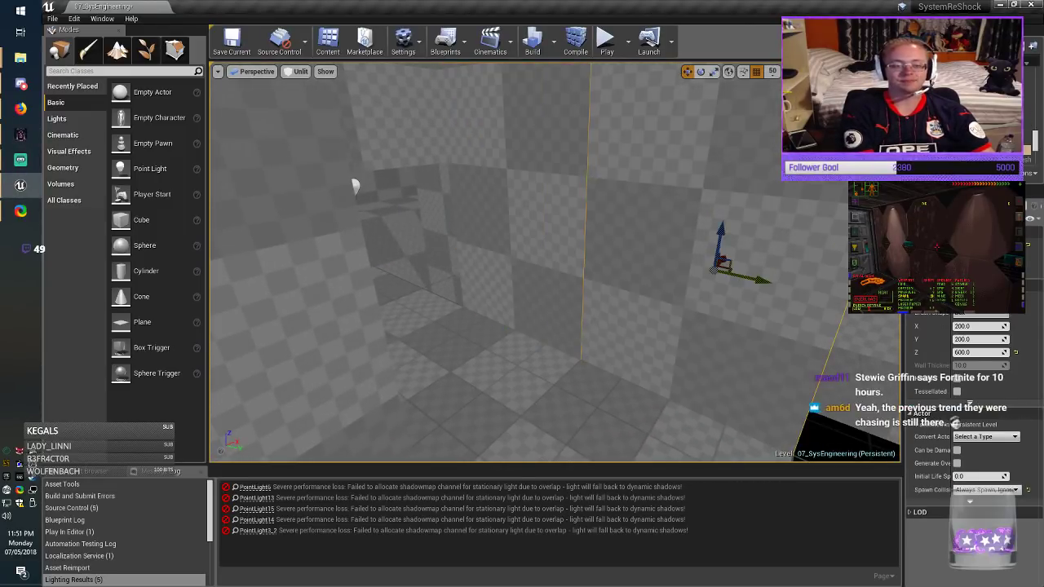
click(976, 352)
text(200)
key(Return)
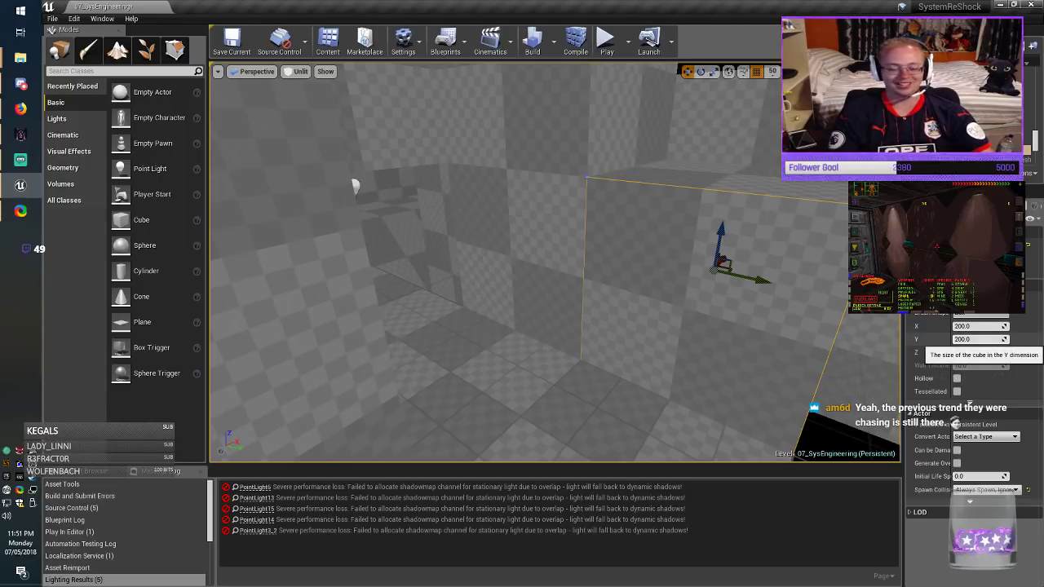
Step: Set the low box's X size to 100, shift it along X to the corridor side, and save the level
mouse_move(587, 277)
right_down()
mouse_move(583, 290)
mouse_move(532, 280)
right_up()
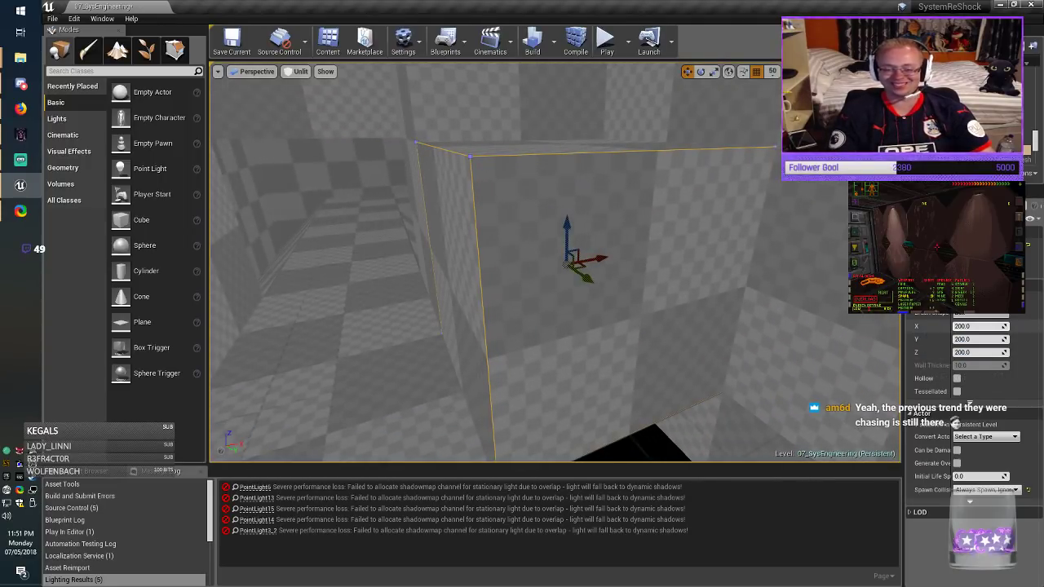
key(Return)
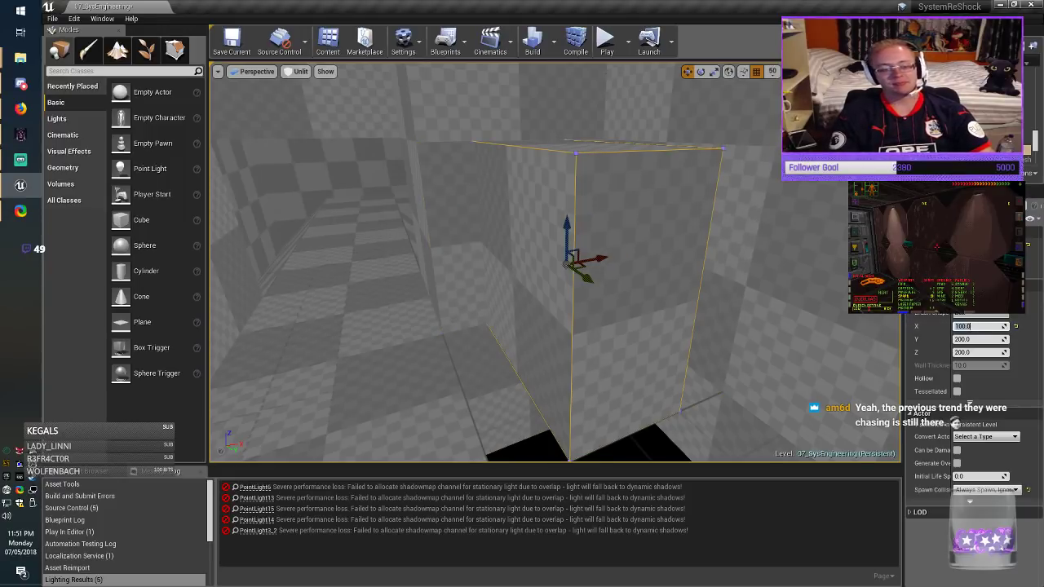
drag(584, 261, 534, 271)
key(Escape)
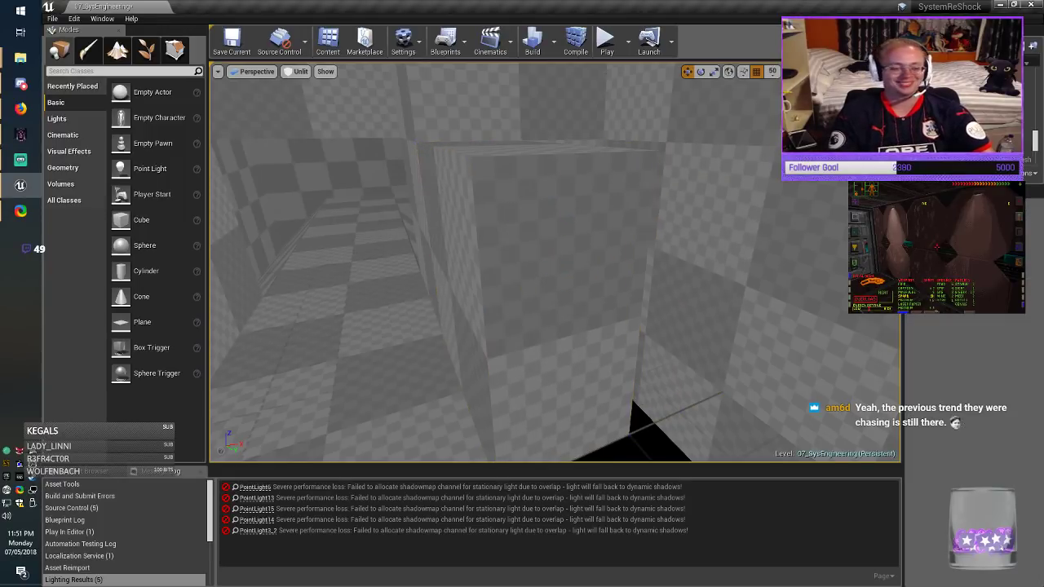
click(231, 41)
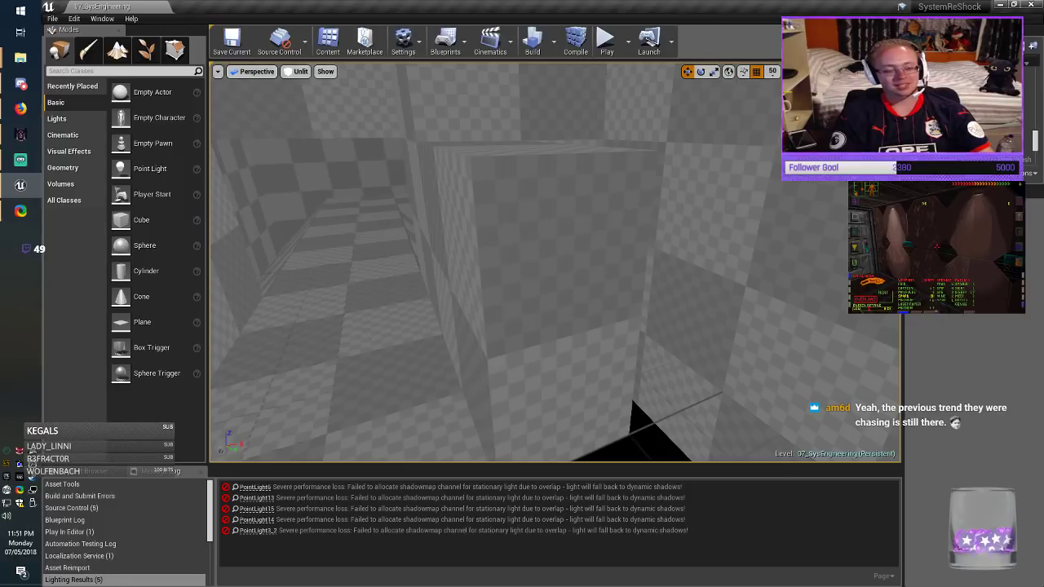
Step: Duplicate the low 100 × 200 × 200 box along Y to extend the low wall beside the open void
right_drag(489, 261, 620, 265)
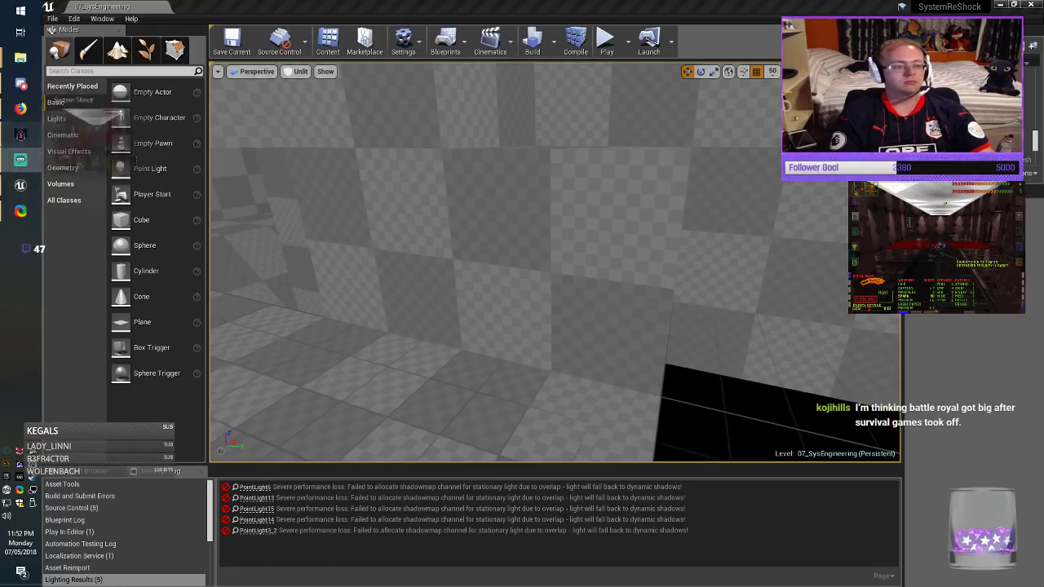
mouse_move(636, 285)
right_down()
mouse_move(571, 285)
mouse_move(774, 327)
mouse_move(742, 302)
mouse_move(832, 351)
right_up()
click(640, 285)
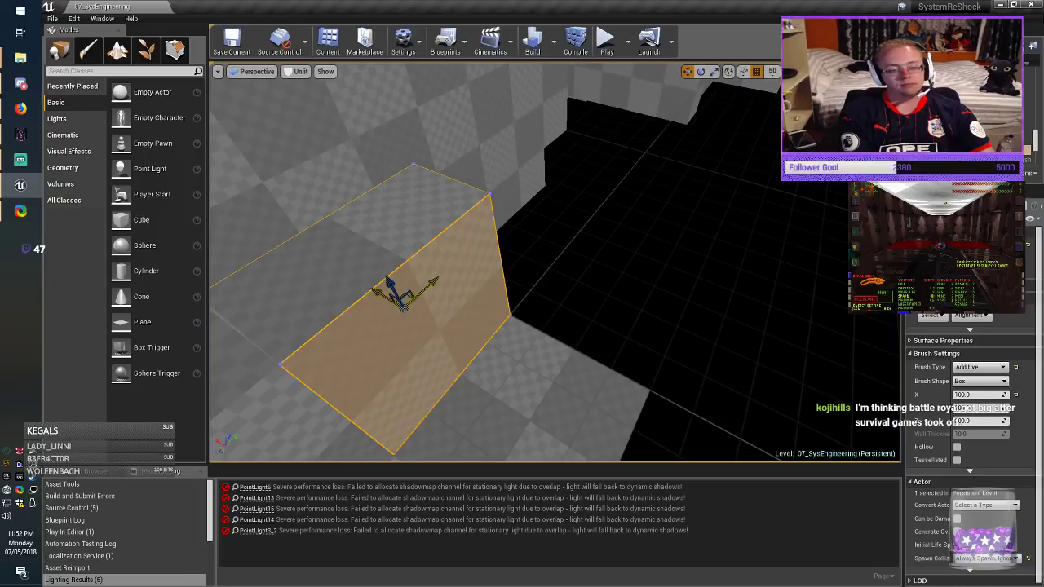
alt+drag(431, 292, 610, 258)
mouse_move(610, 258)
right_down()
mouse_move(591, 249)
mouse_move(637, 302)
right_up()
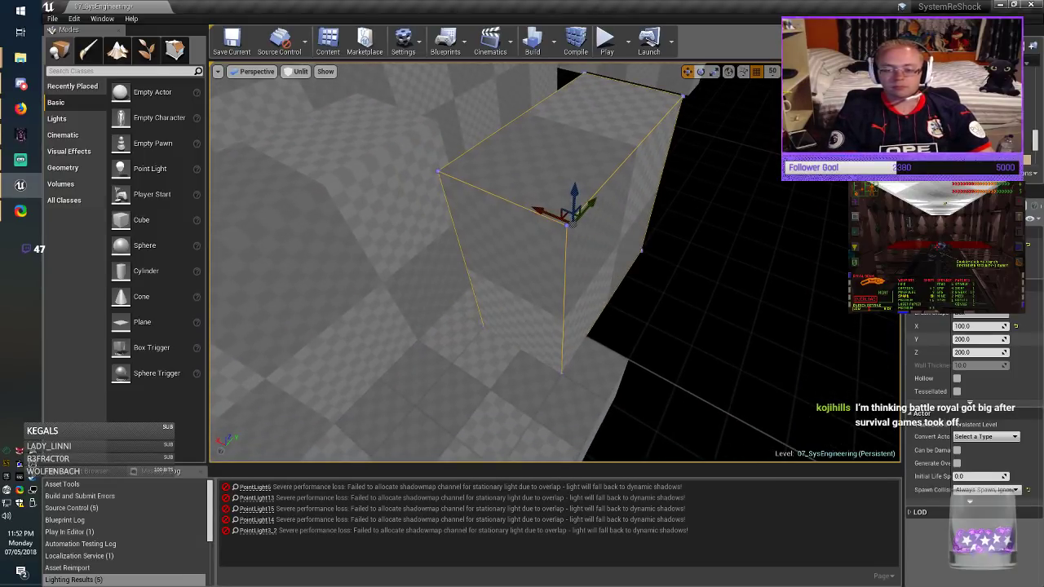
Step: Set the duplicated low box's Y size to 100 and X size to 200
click(971, 352)
key(shift+Tab)
key(Return)
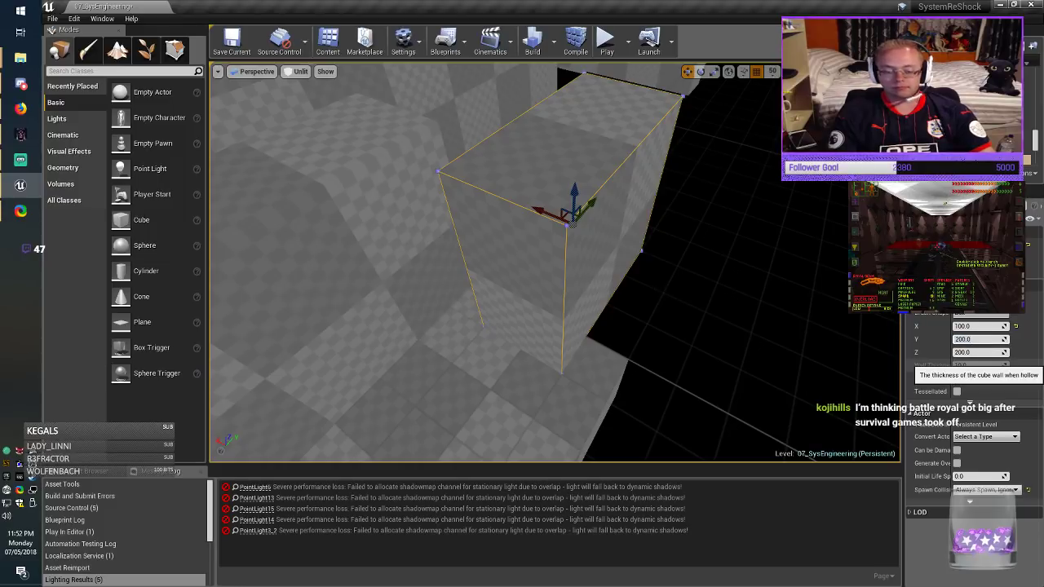
key(shift+Tab)
key(Return)
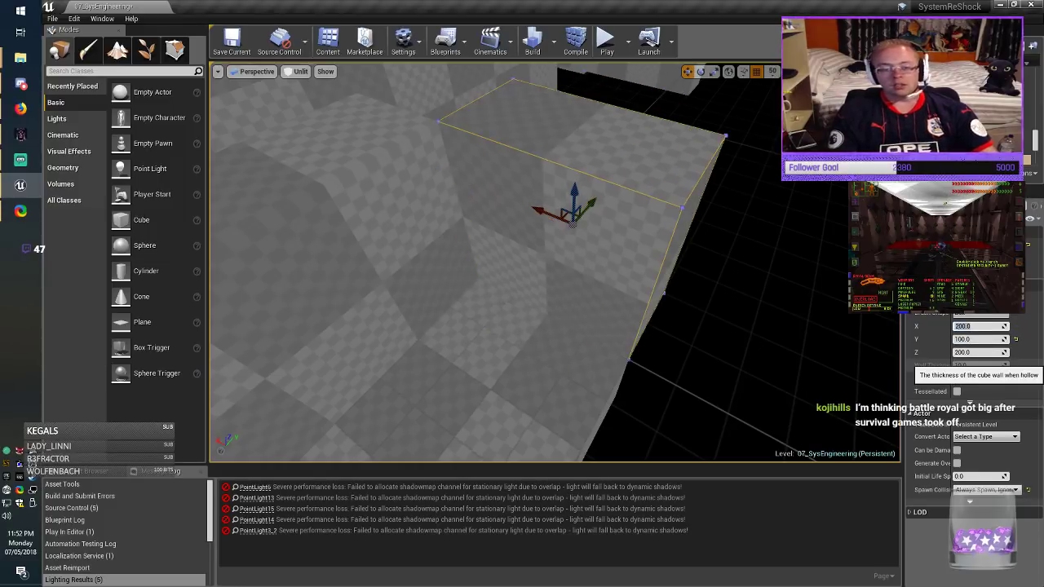
Step: Switch to the System Shock game for reference and examine the unbuilt area beyond the new low wall
mouse_move(563, 261)
right_down()
mouse_move(383, 180)
mouse_move(318, 167)
mouse_move(229, 175)
mouse_move(220, 155)
mouse_move(644, 165)
mouse_move(693, 184)
mouse_move(759, 171)
right_up()
key(alt+Tab)
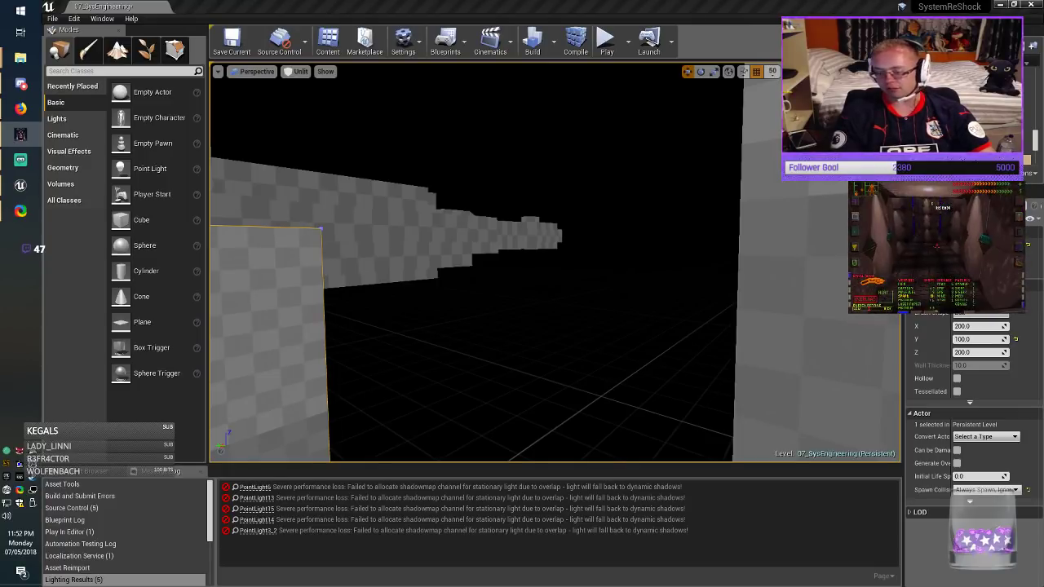
click(824, 350)
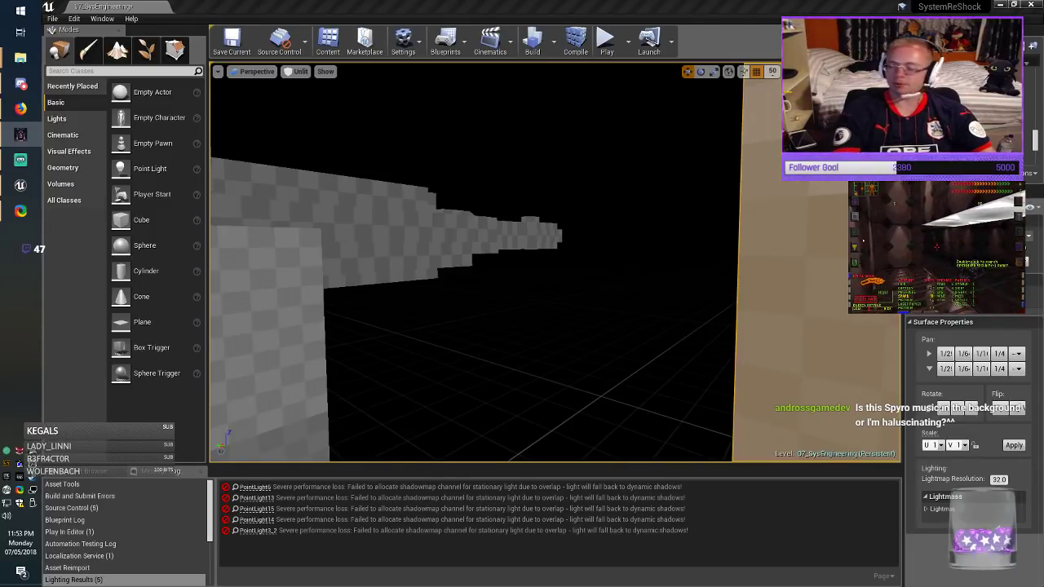
click(555, 326)
right_drag(555, 326, 766, 408)
mouse_move(555, 261)
right_down()
mouse_move(620, 253)
mouse_move(677, 285)
mouse_move(791, 278)
mouse_move(581, 261)
mouse_move(555, 289)
mouse_move(375, 298)
right_up()
Step: Duplicate the 200 × 1000 × 100 floor brush along X and set the copy's Y size to 200
click(604, 286)
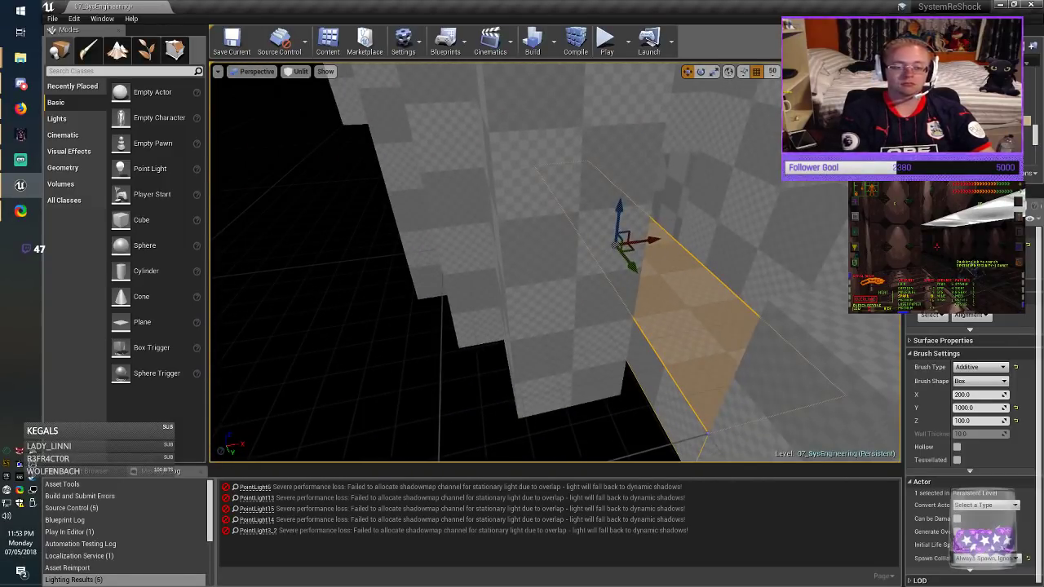
alt+drag(649, 241, 574, 249)
mouse_move(574, 249)
right_down()
mouse_move(676, 269)
mouse_move(734, 257)
right_up()
click(961, 339)
key(BackSpace)
key(BackSpace)
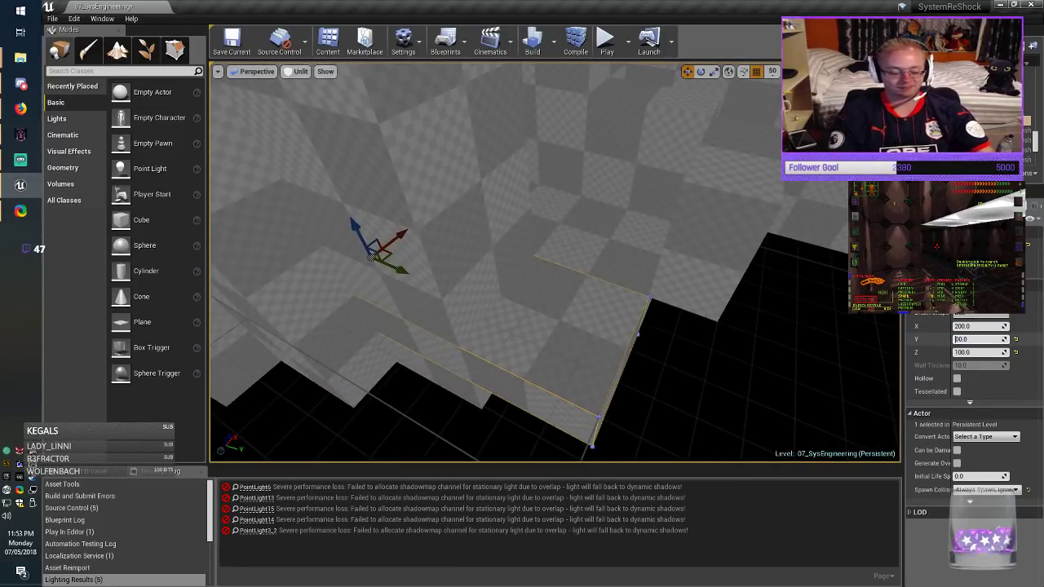
text(2)
key(Return)
Step: Move the shortened floor piece along Y to the open end of the floor and save the level
drag(398, 269, 617, 339)
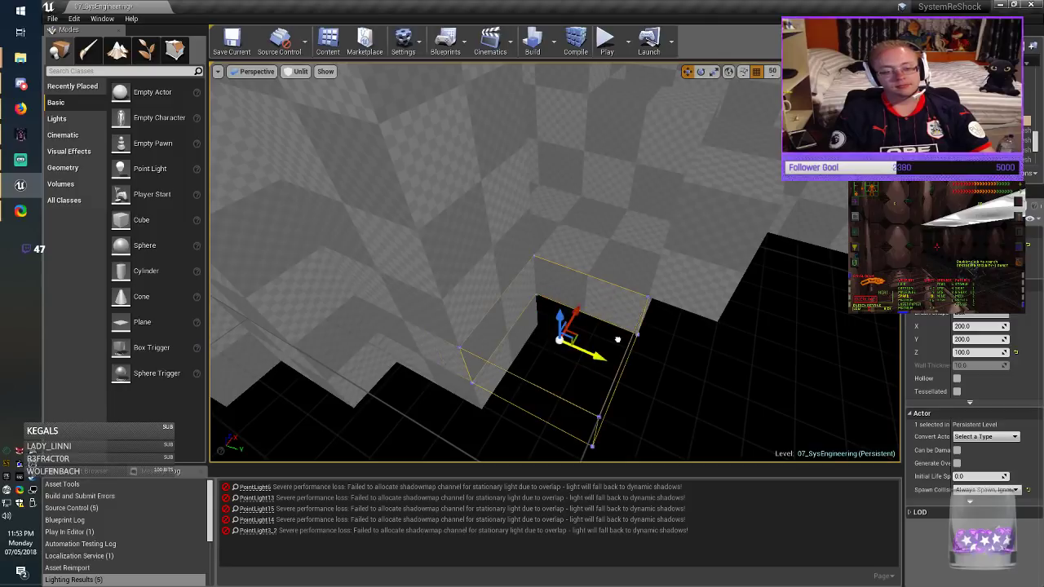
right_drag(617, 339, 703, 373)
click(232, 42)
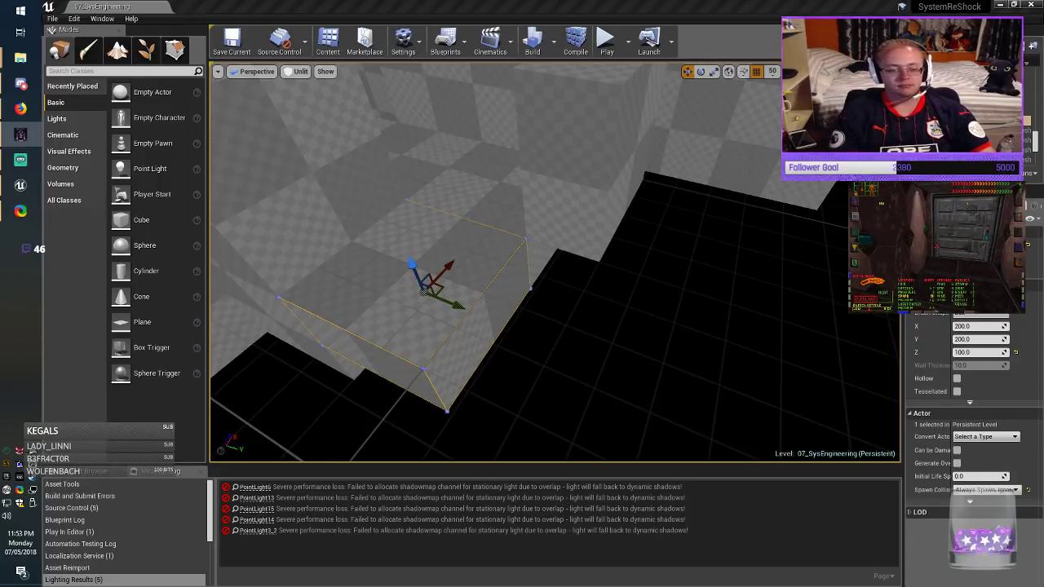
Step: Delete the 200 × 100 × 200 box beside the stepped floor and save the level
right_drag(538, 269, 336, 265)
click(232, 41)
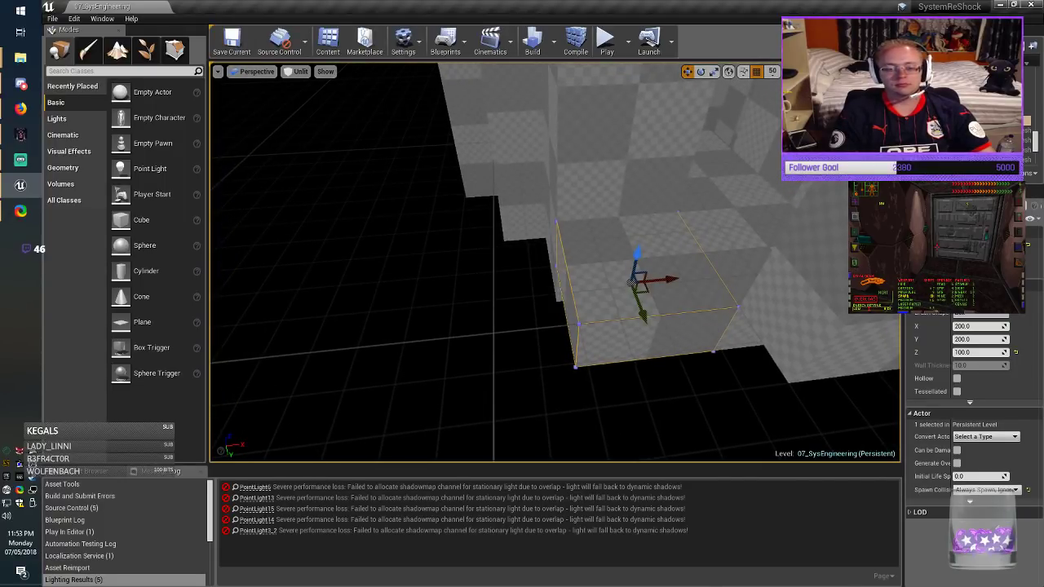
click(795, 302)
mouse_move(795, 302)
right_down()
mouse_move(897, 304)
mouse_move(832, 327)
mouse_move(852, 322)
mouse_move(823, 318)
right_up()
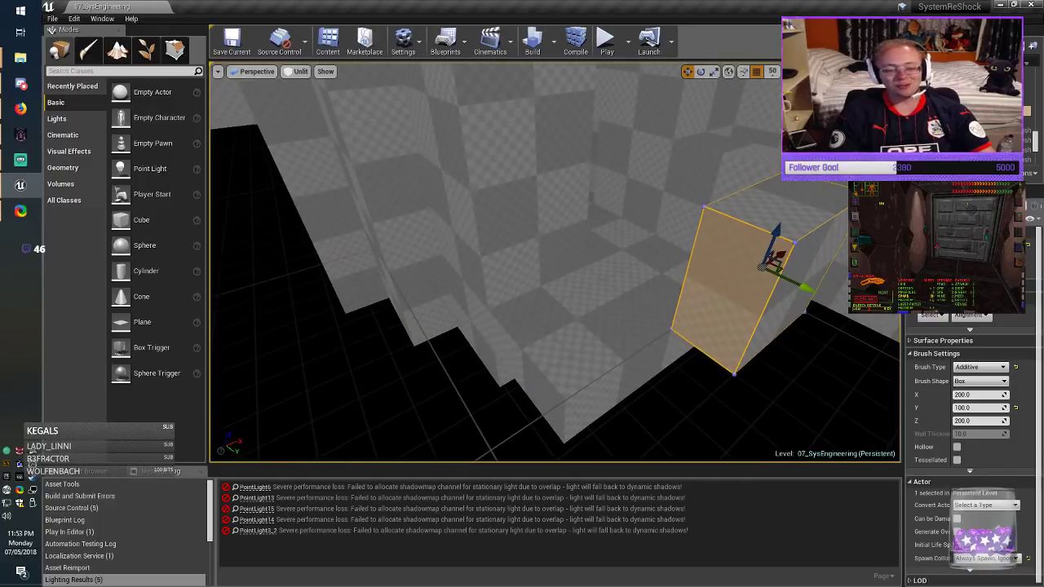
key(Delete)
click(231, 42)
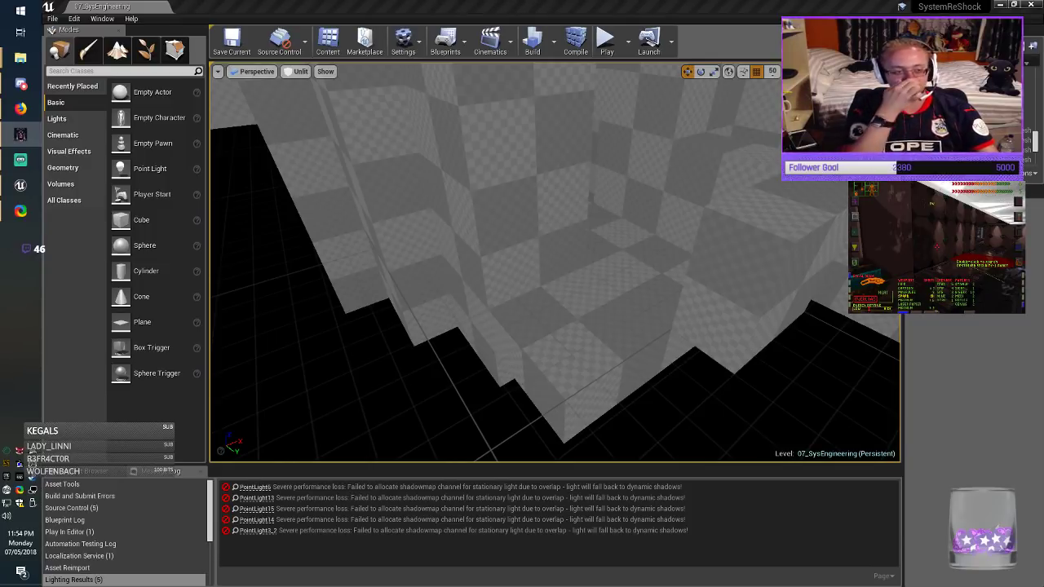
click(232, 41)
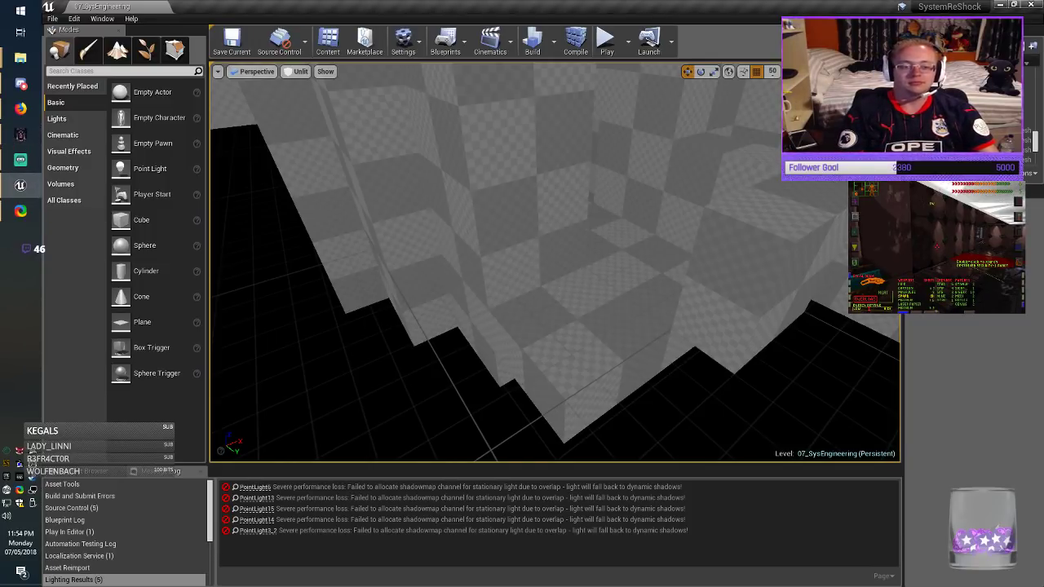
Step: Duplicate the 200 × 200 × 600 wall brush along Y to the outer side of the opening and save the level
mouse_move(555, 262)
right_down()
mouse_move(535, 273)
mouse_move(456, 237)
mouse_move(424, 196)
mouse_move(444, 212)
mouse_move(428, 211)
mouse_move(416, 277)
mouse_move(351, 281)
mouse_move(383, 286)
mouse_move(302, 261)
mouse_move(212, 265)
right_up()
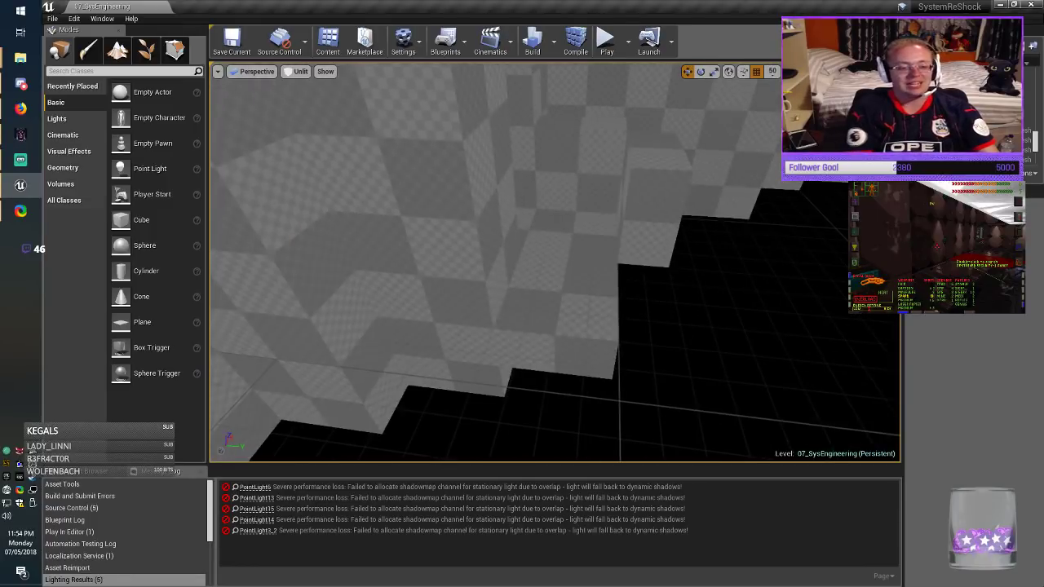
click(432, 261)
alt+drag(495, 242, 742, 257)
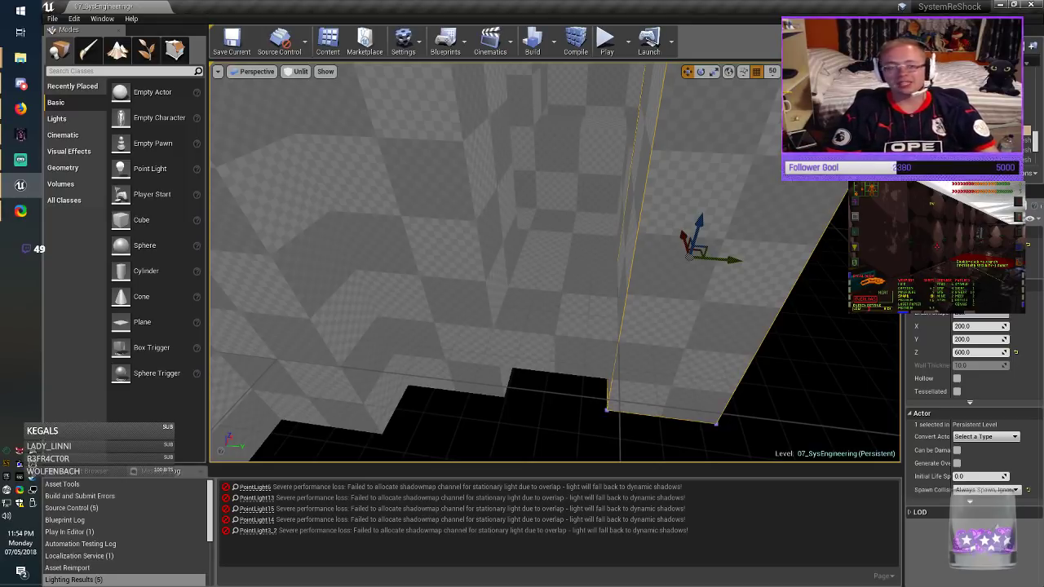
click(232, 41)
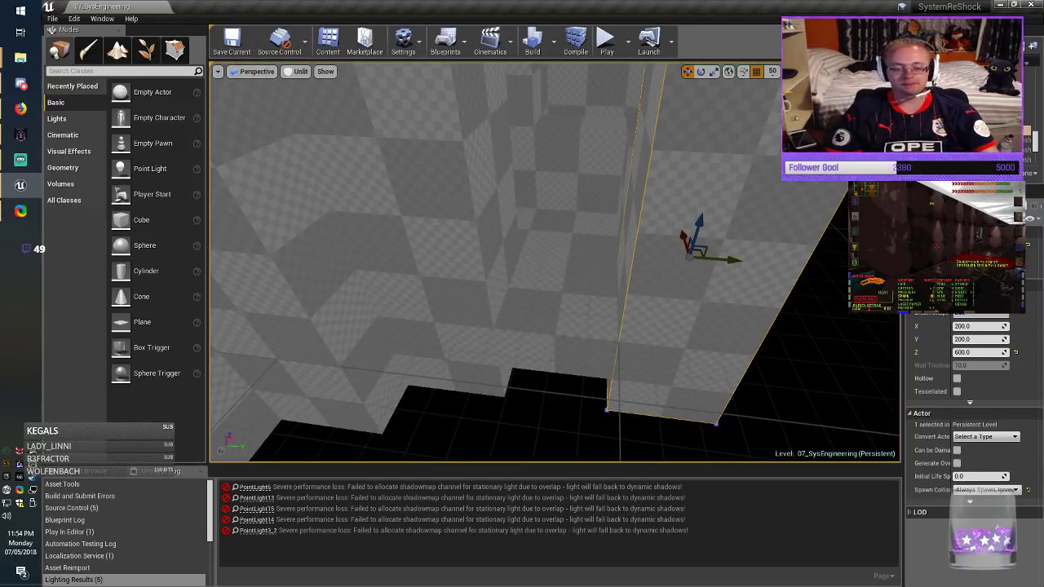
key(Escape)
Step: Check the System Shock game for reference, then duplicate the corridor's end floor brush outward past the walls
right_drag(555, 263, 511, 252)
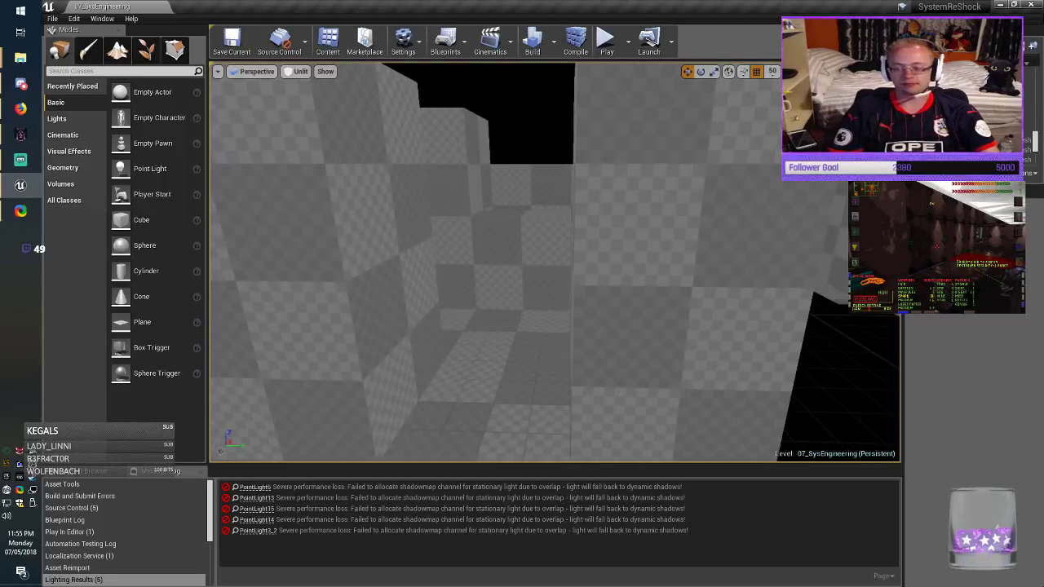
key(alt+Tab)
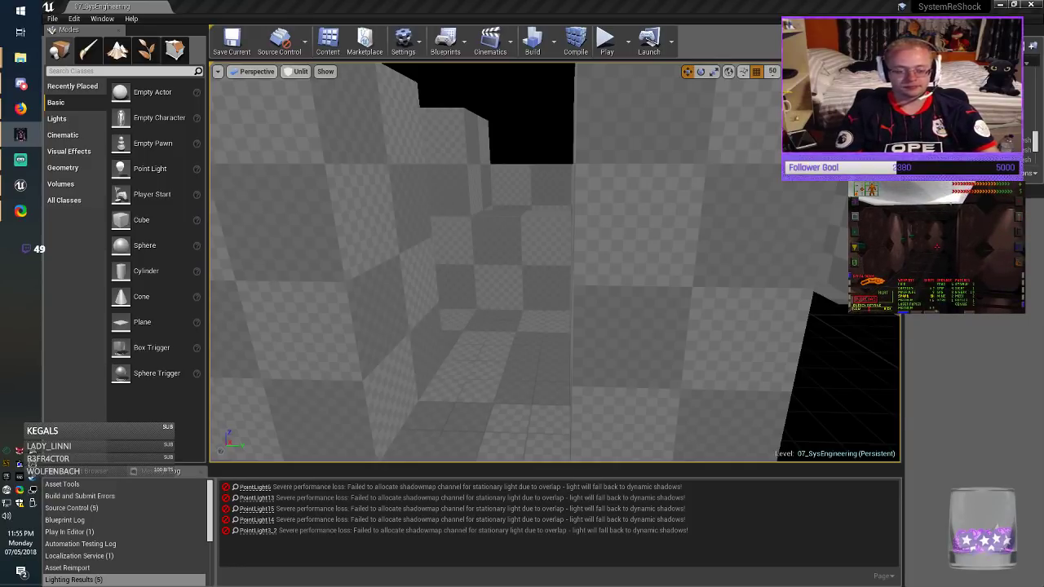
key(alt+Tab)
drag(555, 265, 544, 290)
click(528, 355)
mouse_move(529, 355)
right_down()
mouse_move(359, 440)
mouse_move(375, 433)
right_up()
mouse_move(712, 246)
alt+mouse_down()
mouse_move(591, 302)
mouse_move(608, 289)
alt+mouse_up()
mouse_move(608, 290)
right_down()
mouse_move(575, 326)
mouse_move(591, 285)
mouse_move(632, 265)
right_up()
key(w)
Step: Set the duplicated floor brush's Z size to 200, lower it along Z, and save the level
click(973, 353)
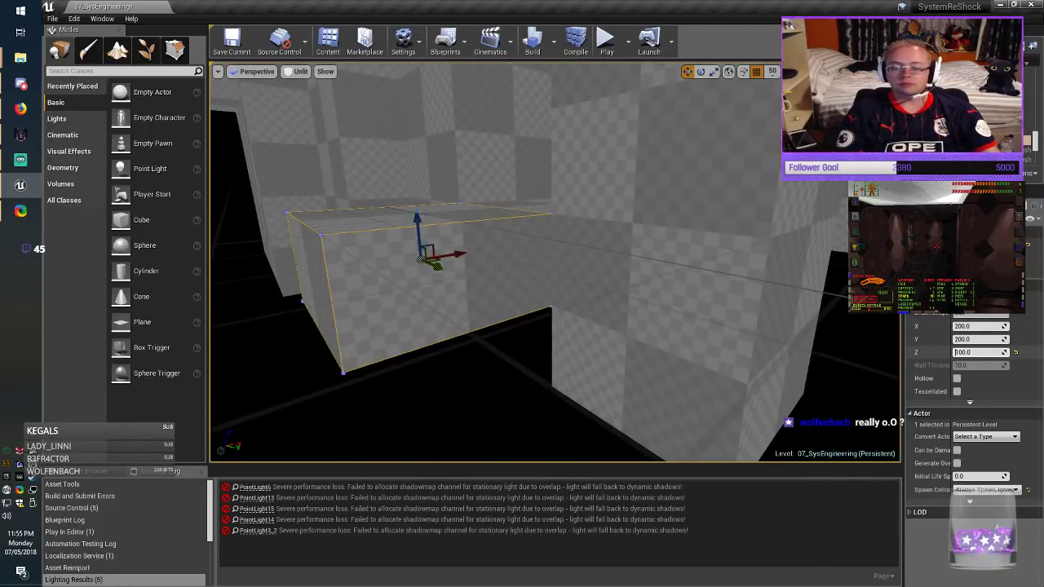
text(200)
key(Return)
drag(417, 224, 422, 266)
right_drag(423, 266, 327, 281)
click(408, 269)
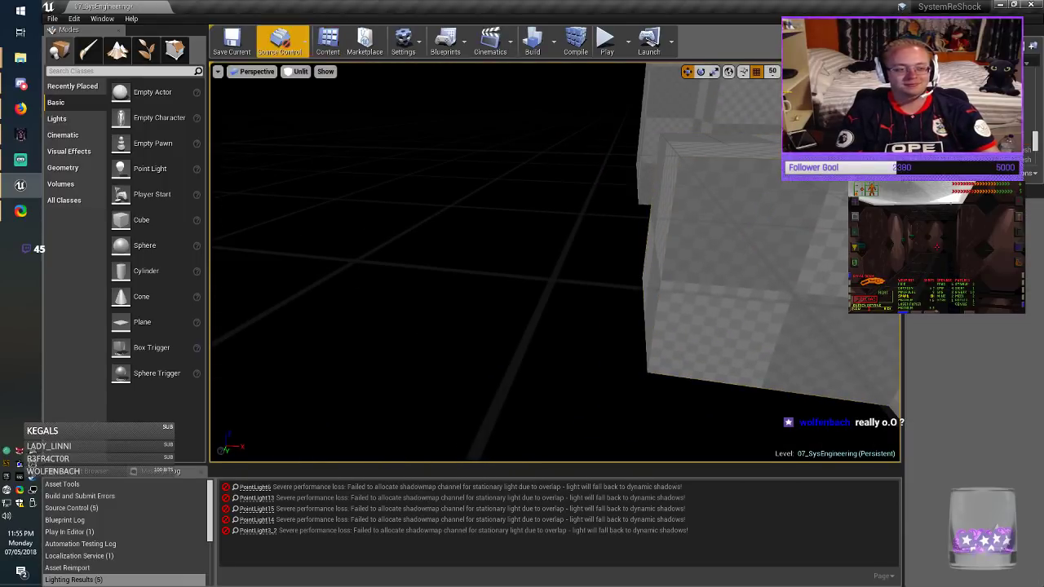
click(232, 41)
Step: Set the new 200-unit floor block's X size to 400 and shift it along X so it extends outward from the walls
mouse_move(490, 261)
right_down()
mouse_move(543, 342)
mouse_move(575, 326)
mouse_move(558, 306)
right_up()
click(575, 319)
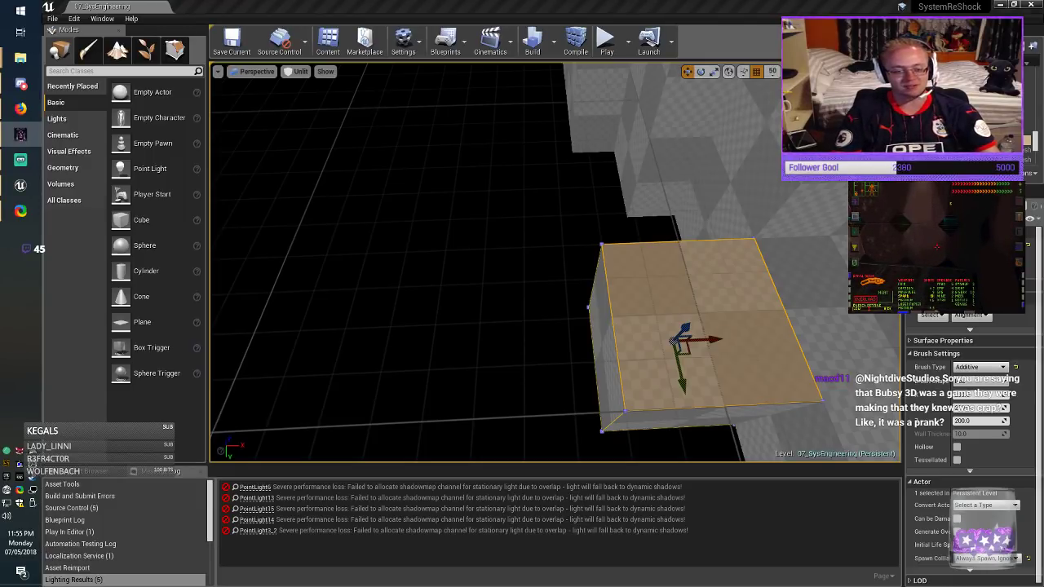
right_drag(555, 269, 534, 269)
key(d)
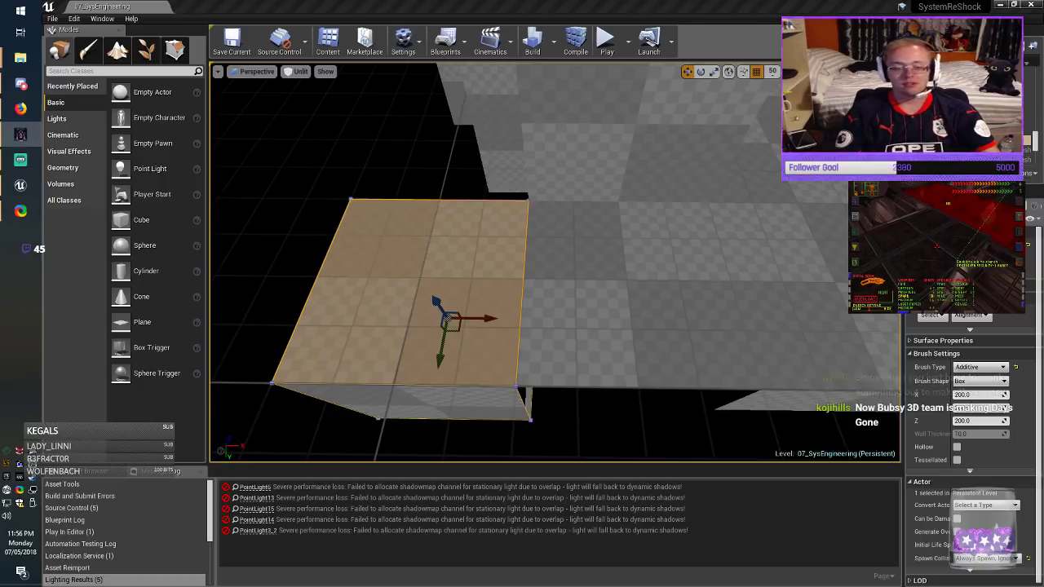
right_drag(554, 263, 571, 259)
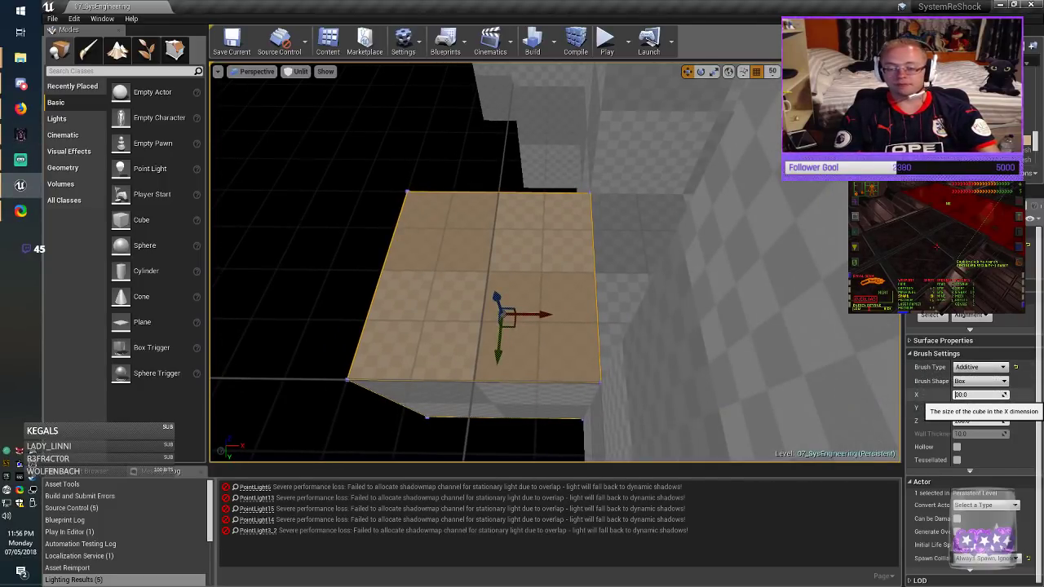
text(4)
key(Return)
drag(535, 315, 452, 316)
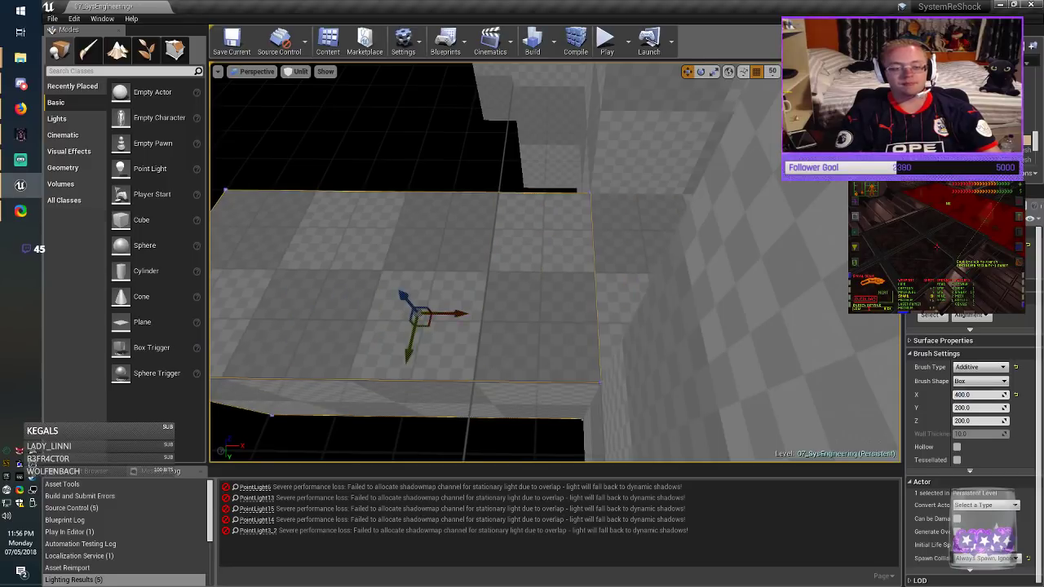
Step: Duplicate the 400 × 200 × 200 floor block farther out along X, leaving a gap between the two, and save the level
right_drag(452, 316, 448, 324)
mouse_move(682, 310)
alt+mouse_down()
mouse_move(393, 315)
mouse_move(260, 334)
mouse_move(296, 334)
alt+mouse_up()
click(232, 41)
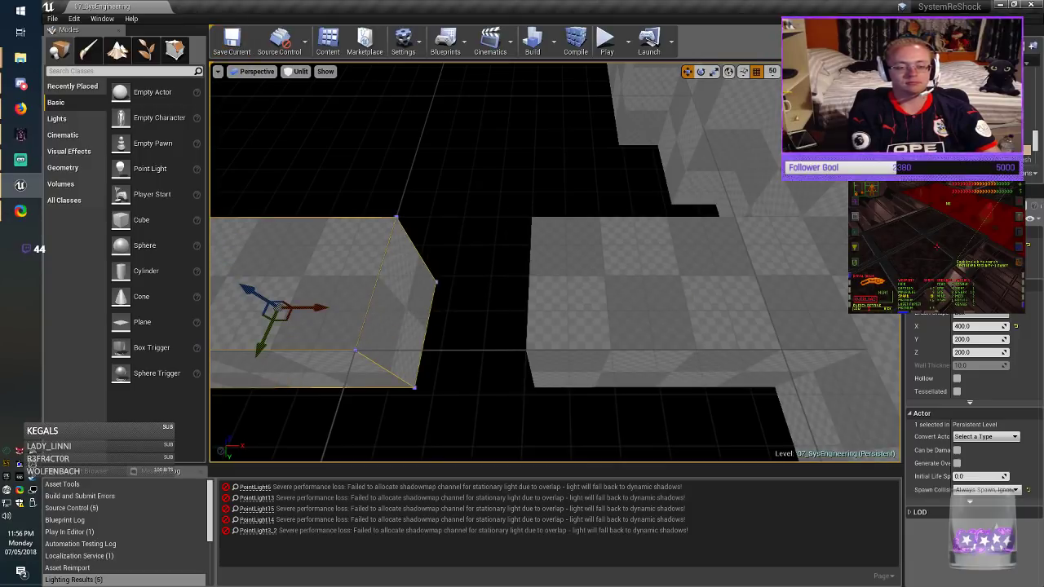
mouse_move(392, 204)
right_down()
mouse_move(327, 196)
mouse_move(339, 204)
mouse_move(200, 209)
right_up()
key(w)
key(s)
key(w)
key(Escape)
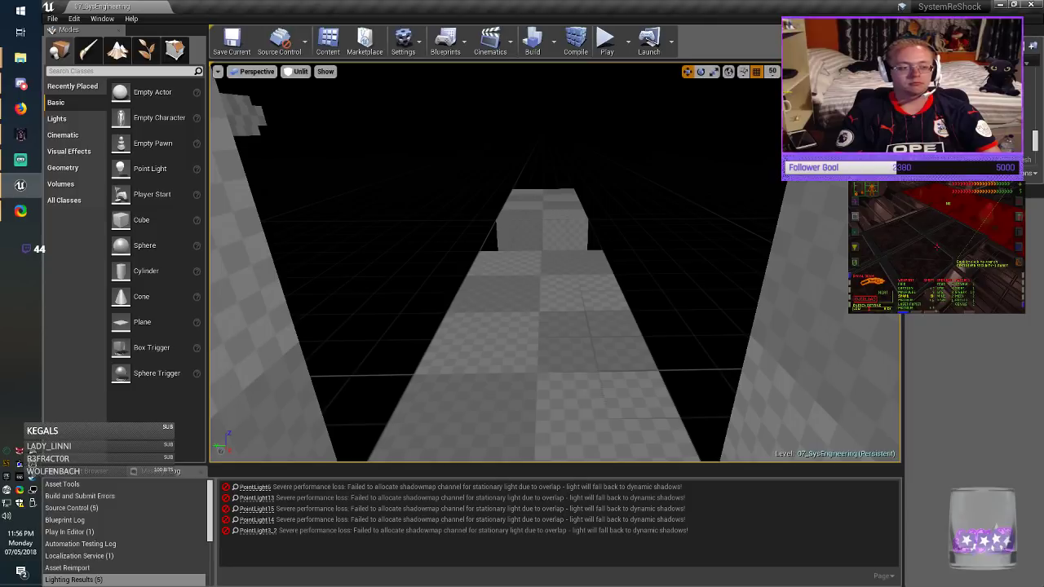
click(233, 41)
Step: Check the System Shock game for reference and duplicate the inner 400 × 200 × 200 block upward along Z as an overhead piece
key(alt+Tab)
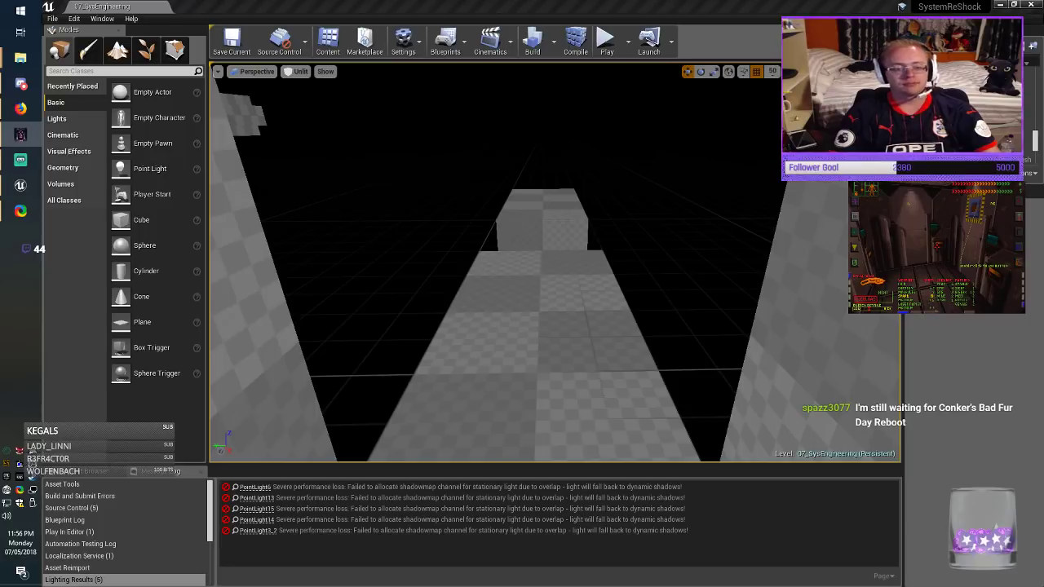
key(w)
right_drag(555, 263, 285, 293)
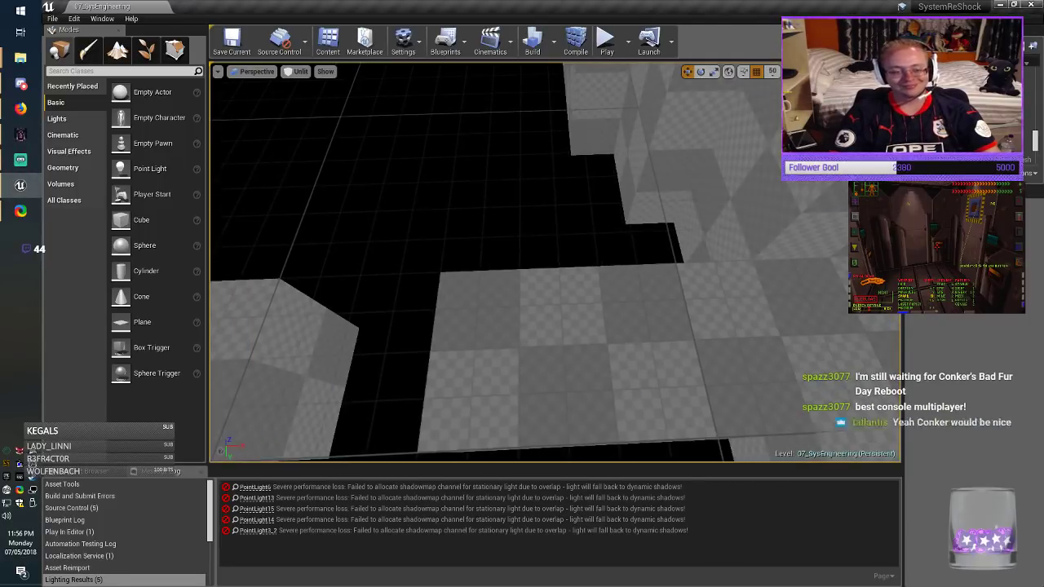
click(587, 351)
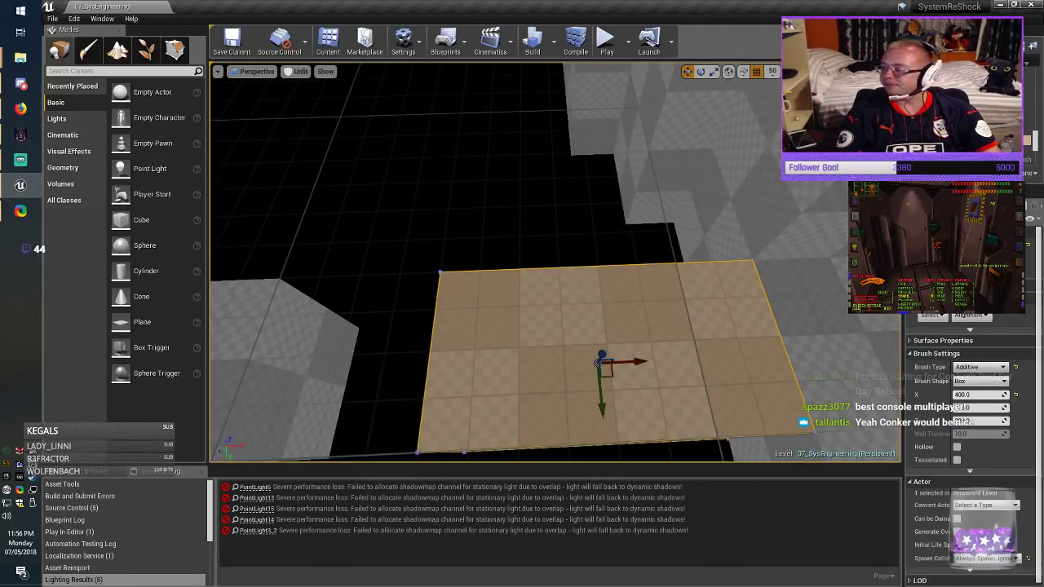
key(alt+Tab)
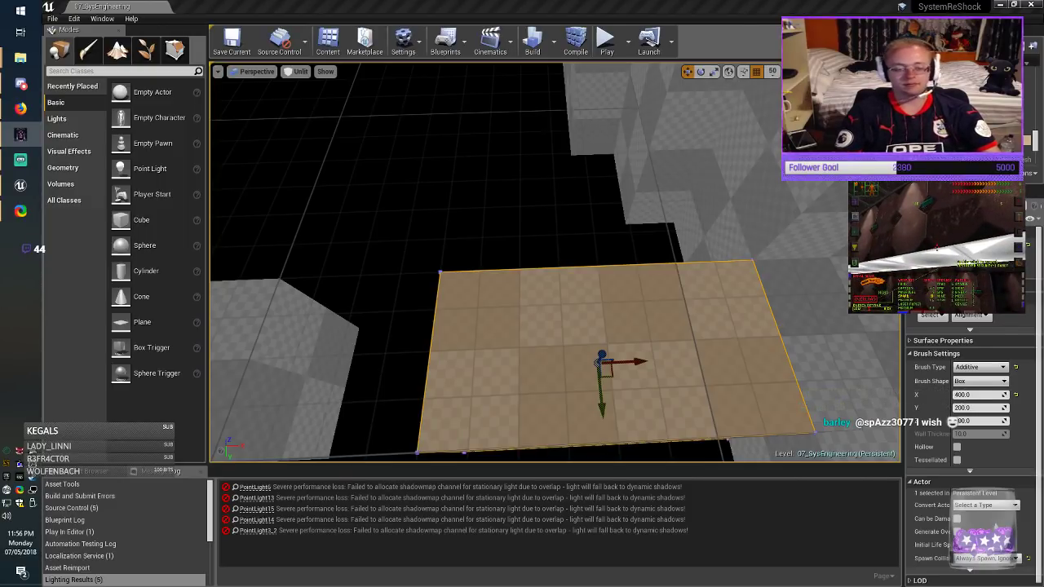
mouse_move(555, 261)
right_down()
mouse_move(563, 347)
mouse_move(555, 277)
mouse_move(538, 322)
right_up()
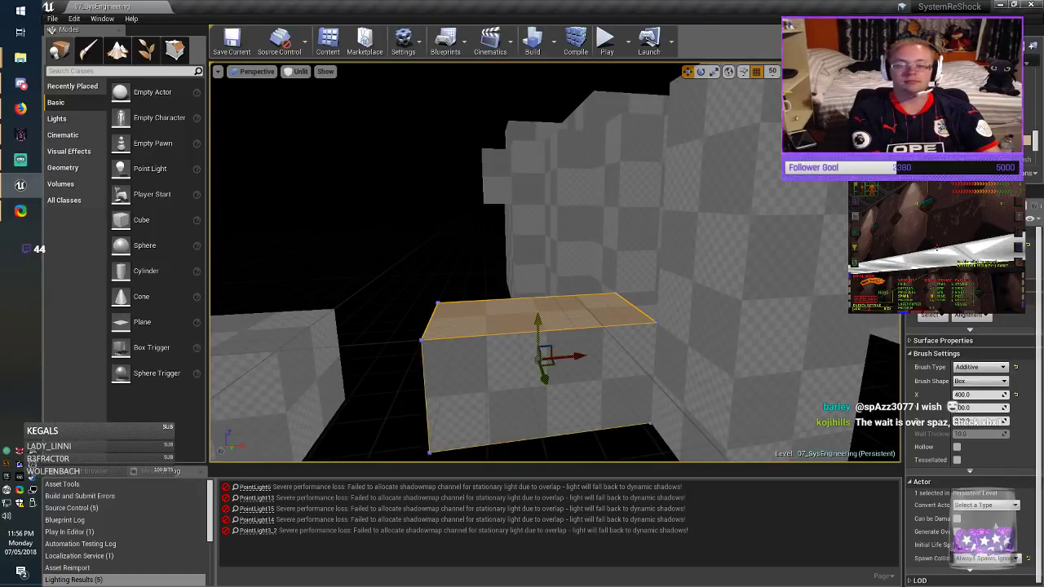
alt+drag(537, 321, 517, 106)
mouse_move(499, 167)
right_down()
mouse_move(473, 110)
mouse_move(530, 175)
mouse_move(522, 184)
mouse_move(469, 135)
right_up()
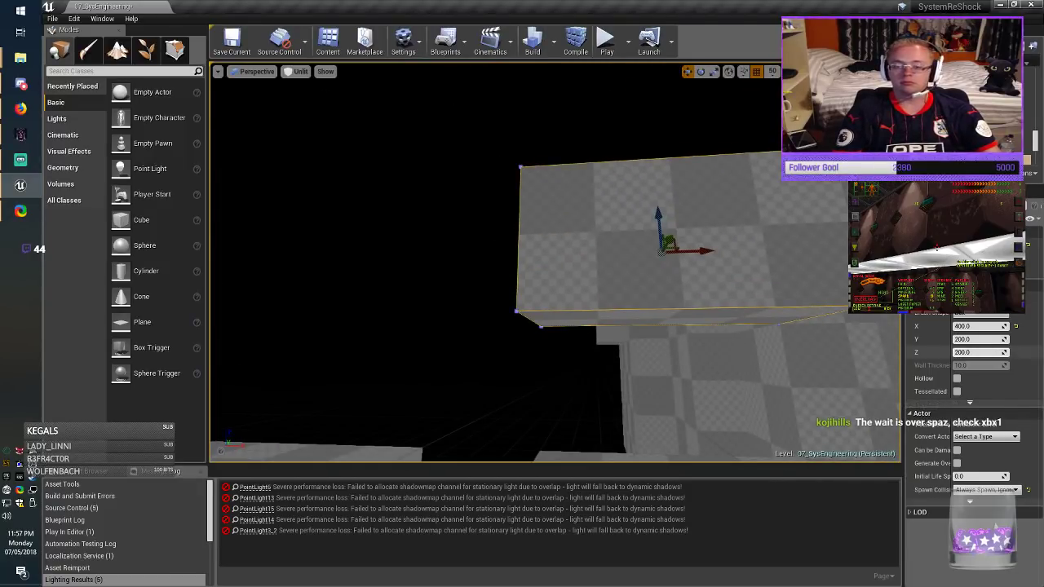
Step: Set the overhead block's X size to 1000, shift it along X over both lower blocks and the gap, and save the level
click(975, 326)
key(Home)
key(Delete)
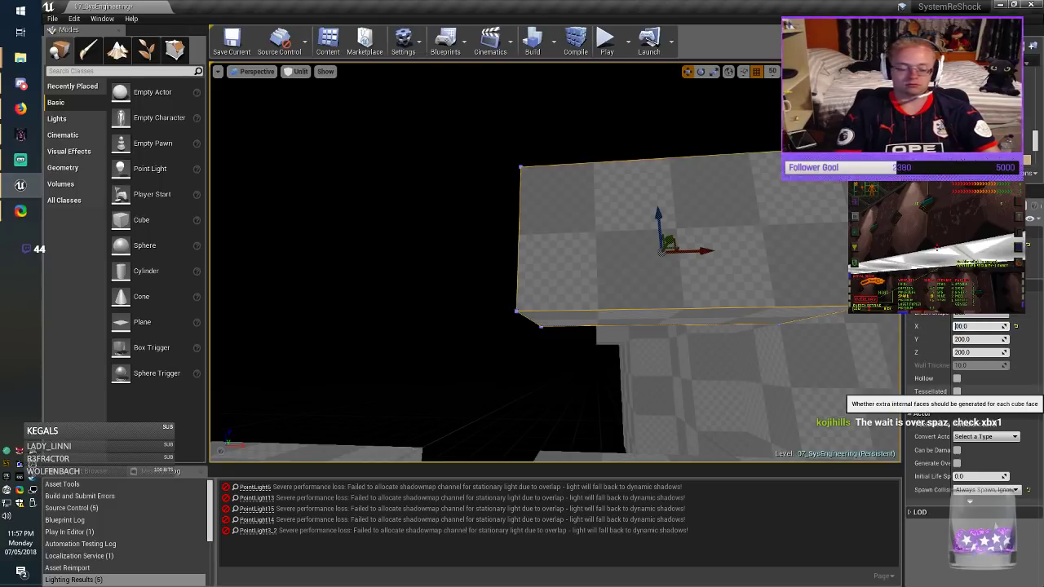
text(10)
key(Return)
mouse_move(707, 251)
mouse_down()
mouse_move(461, 242)
mouse_move(524, 237)
mouse_up()
key(Escape)
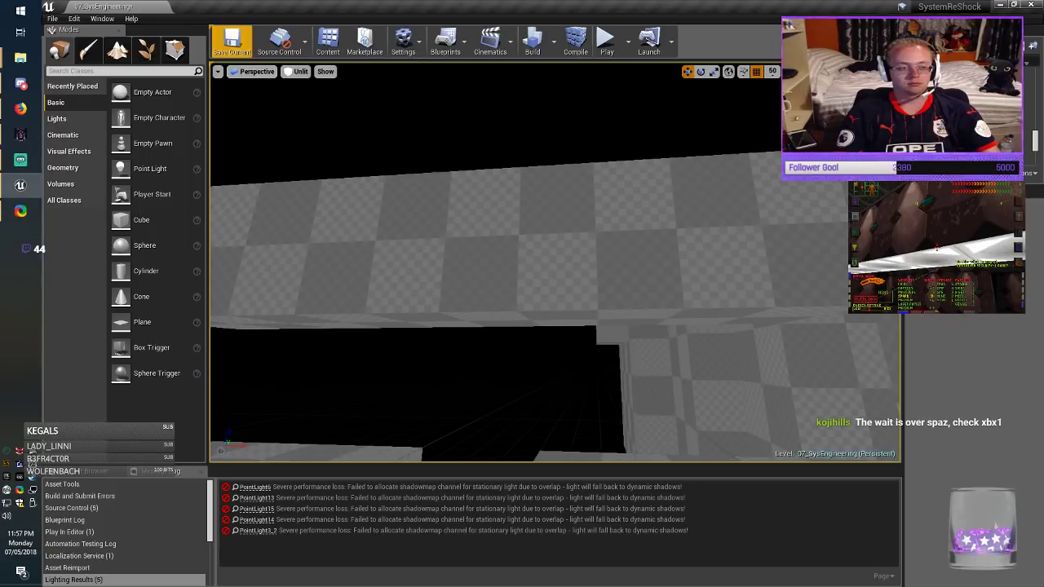
click(231, 41)
Step: Compare with the System Shock game and duplicate the outer 400 × 200 × 200 block to sit behind the gap
right_drag(554, 261, 586, 313)
key(a)
key(d)
key(alt+Tab)
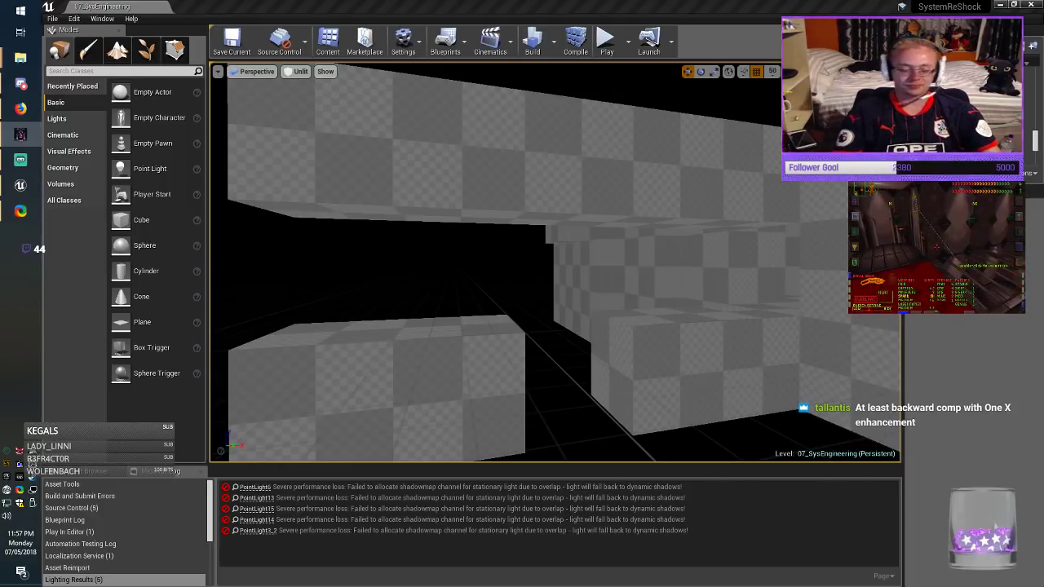
click(677, 379)
click(440, 392)
right_drag(440, 391, 566, 406)
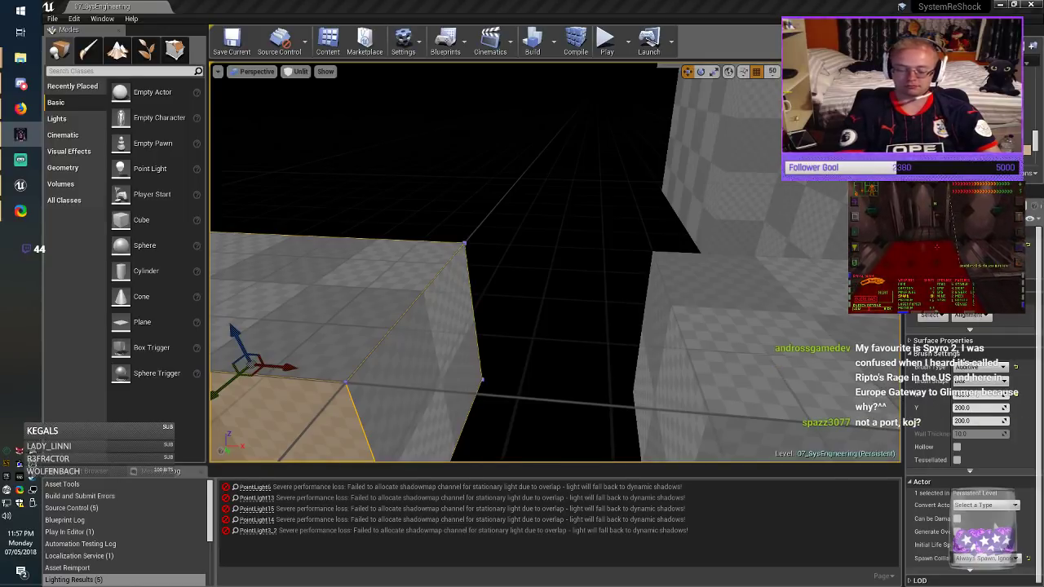
right_drag(555, 327, 515, 365)
mouse_move(322, 303)
alt+mouse_down()
mouse_move(595, 223)
mouse_move(591, 255)
mouse_move(596, 244)
alt+mouse_up()
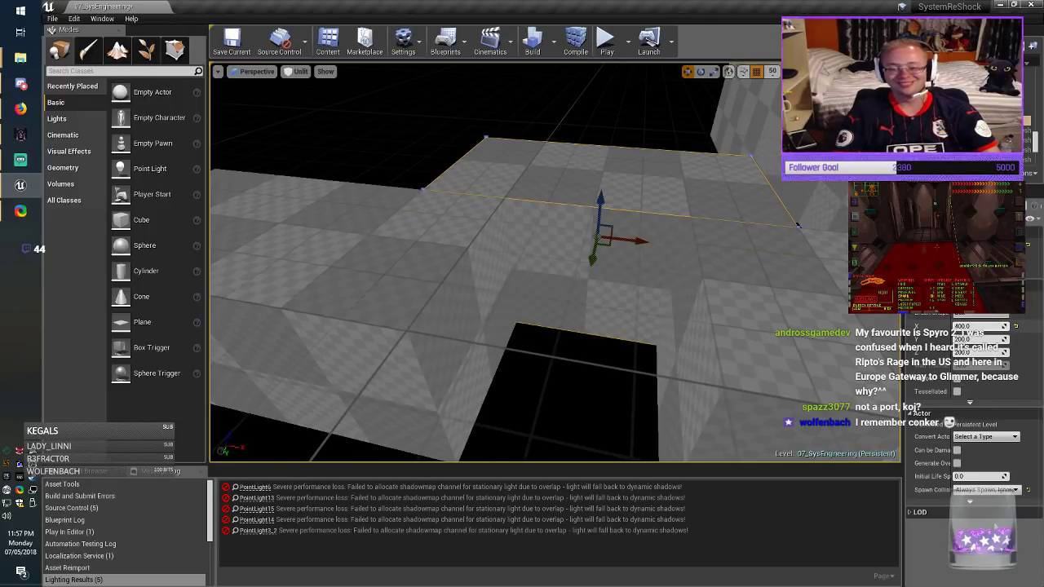
Step: Set the X size of the block behind the gap to 200 and save the level
key(Return)
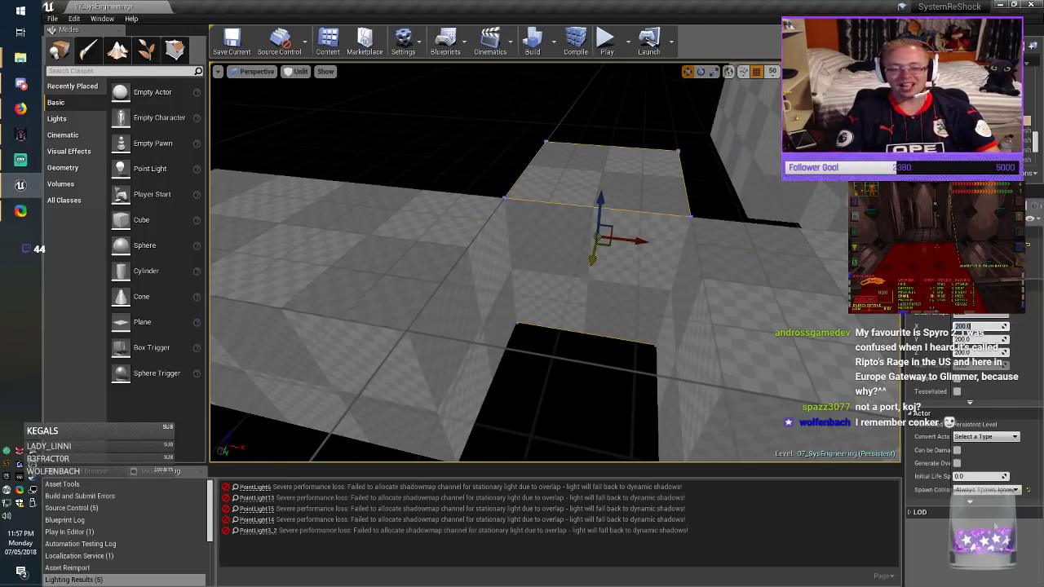
mouse_move(594, 255)
right_down()
mouse_move(693, 265)
mouse_move(767, 252)
mouse_move(758, 249)
right_up()
right_drag(555, 261, 497, 254)
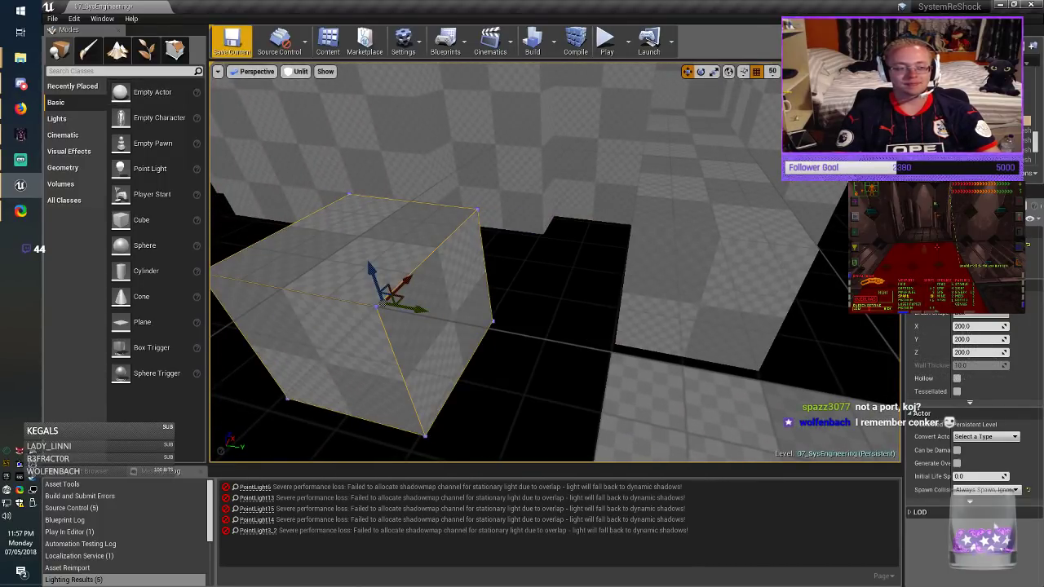
click(232, 41)
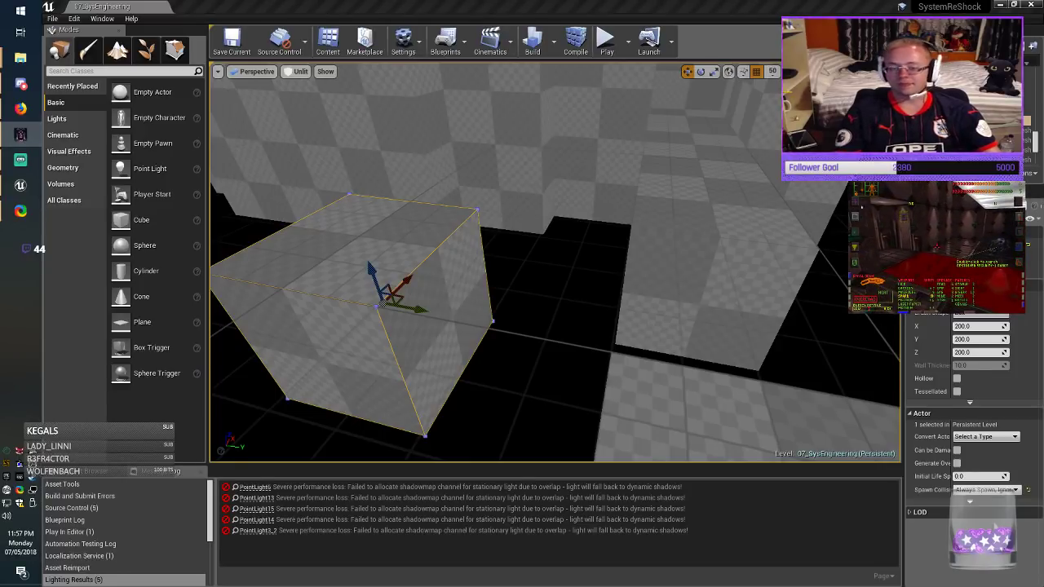
Step: Duplicate the 200 × 200 × 200 block behind the gap upward along Z, leaving an opening between the two
right_drag(555, 269, 420, 275)
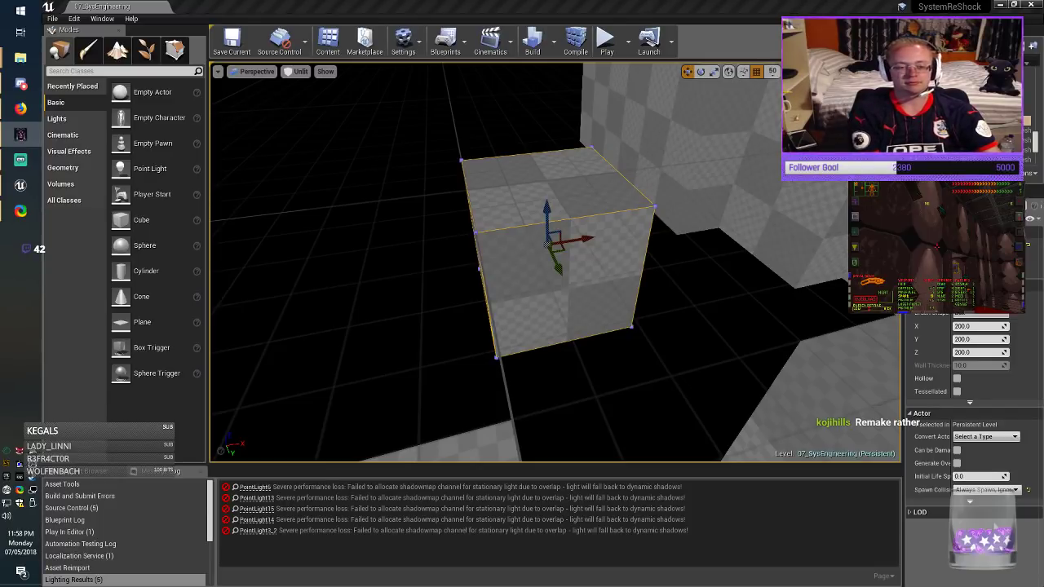
right_drag(554, 278, 546, 156)
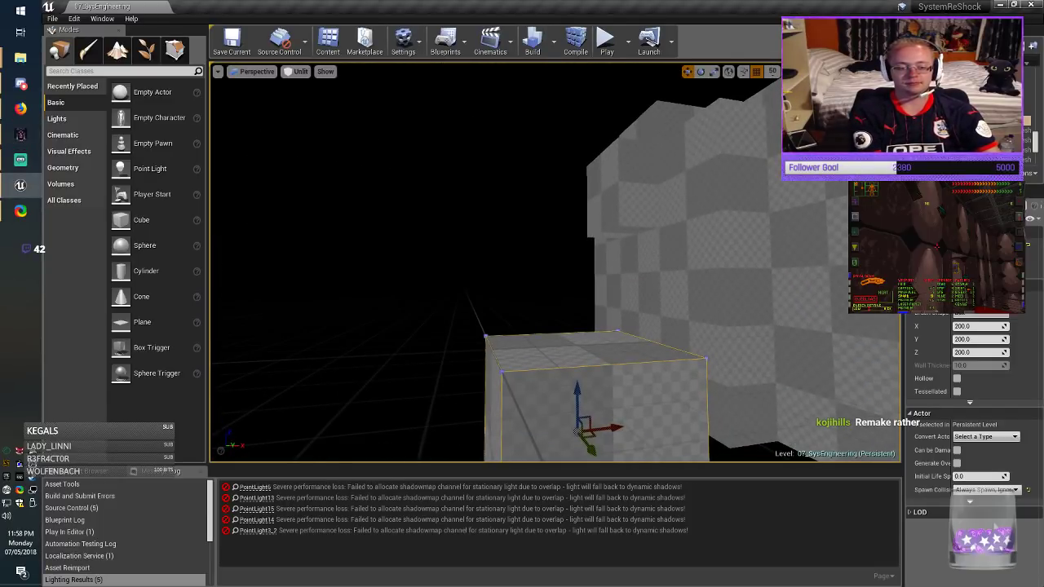
mouse_move(577, 365)
mouse_down()
mouse_move(575, 173)
mouse_move(591, 106)
mouse_move(599, 191)
mouse_up()
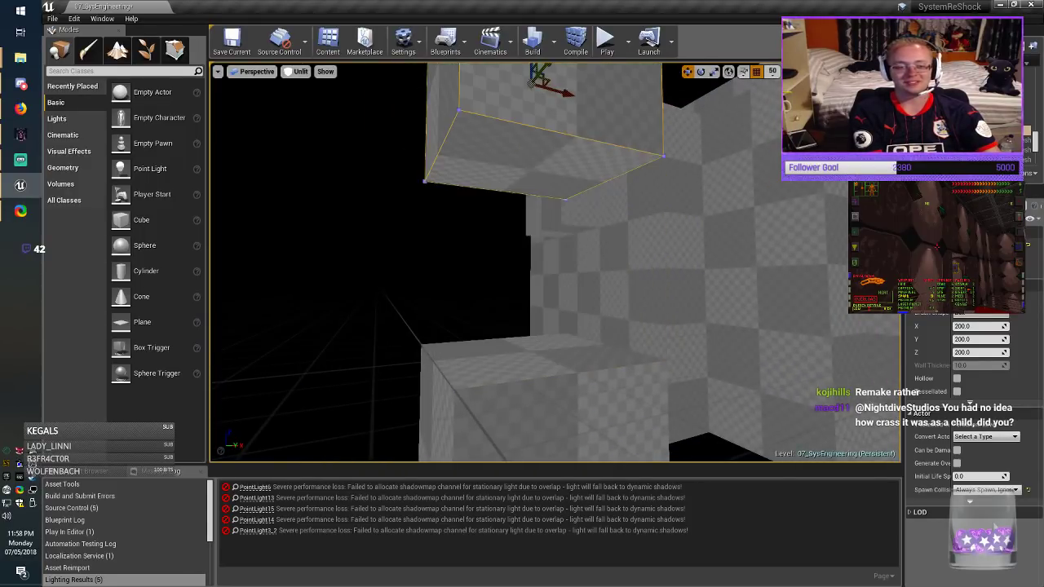
mouse_move(546, 131)
mouse_down()
mouse_move(571, 74)
mouse_move(522, 147)
mouse_up()
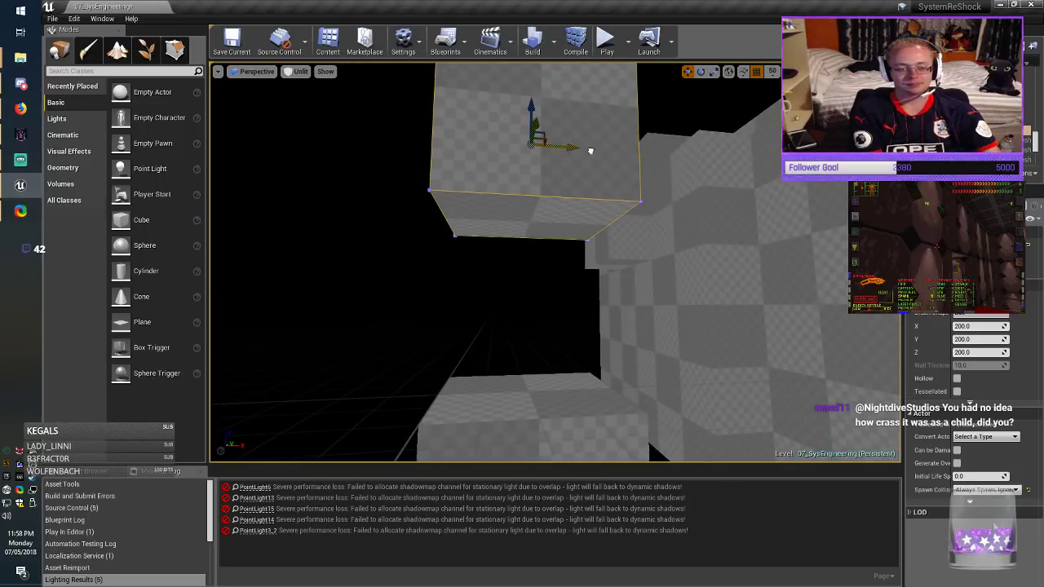
Step: Place a copy of the upper 200 × 200 × 200 block beside the opening, lower it along Z, and set its Z size to 600
right_drag(705, 158, 726, 159)
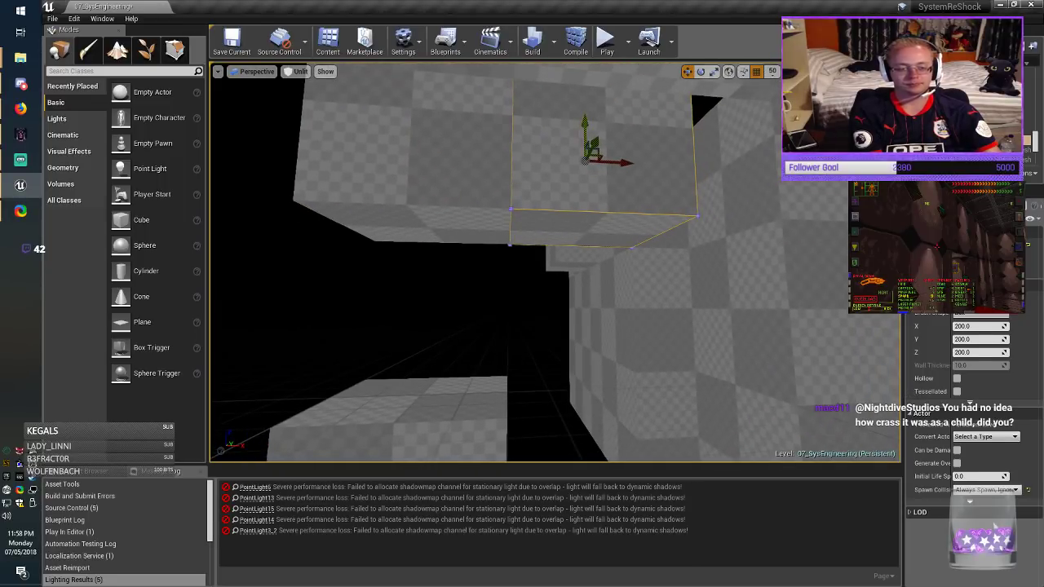
drag(591, 281, 592, 283)
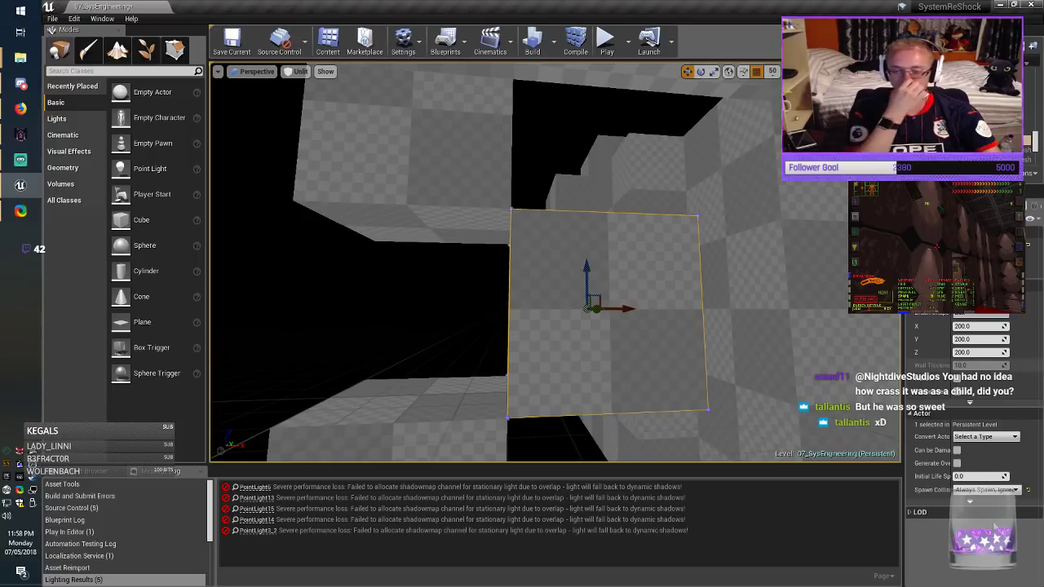
text(6)
key(Return)
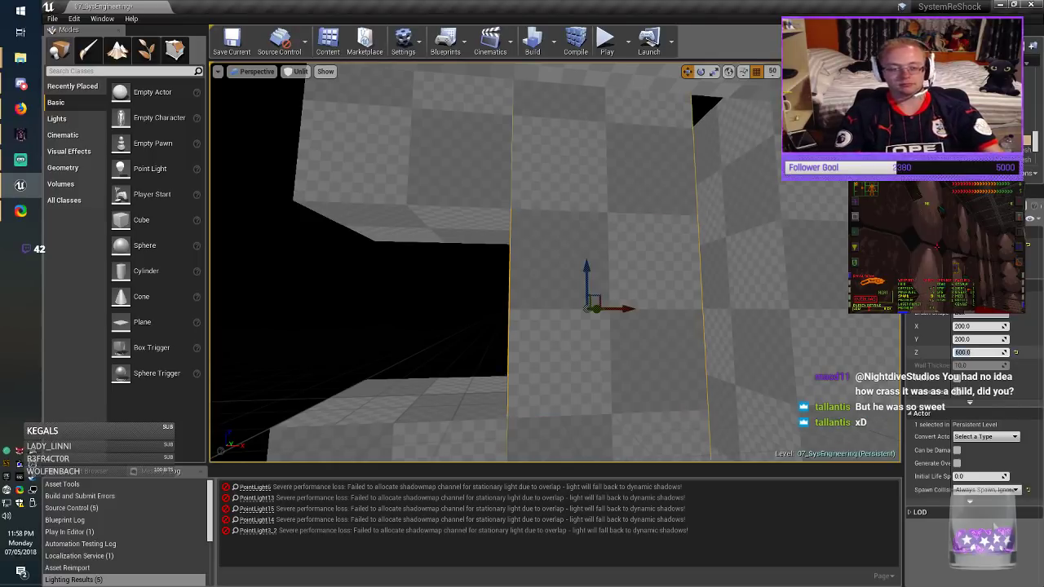
Step: Set the X size of the wall block next to the gap to 200, shift it along X to close the gap, and save the level
mouse_move(554, 263)
right_down()
mouse_move(604, 273)
mouse_move(579, 277)
mouse_move(586, 298)
mouse_move(644, 300)
mouse_move(611, 298)
mouse_move(620, 343)
mouse_move(632, 336)
mouse_move(552, 266)
mouse_move(548, 244)
mouse_move(482, 207)
mouse_move(499, 208)
mouse_move(412, 225)
mouse_move(481, 222)
mouse_move(444, 175)
mouse_move(488, 167)
mouse_move(477, 273)
mouse_move(444, 252)
mouse_move(461, 251)
right_up()
click(554, 263)
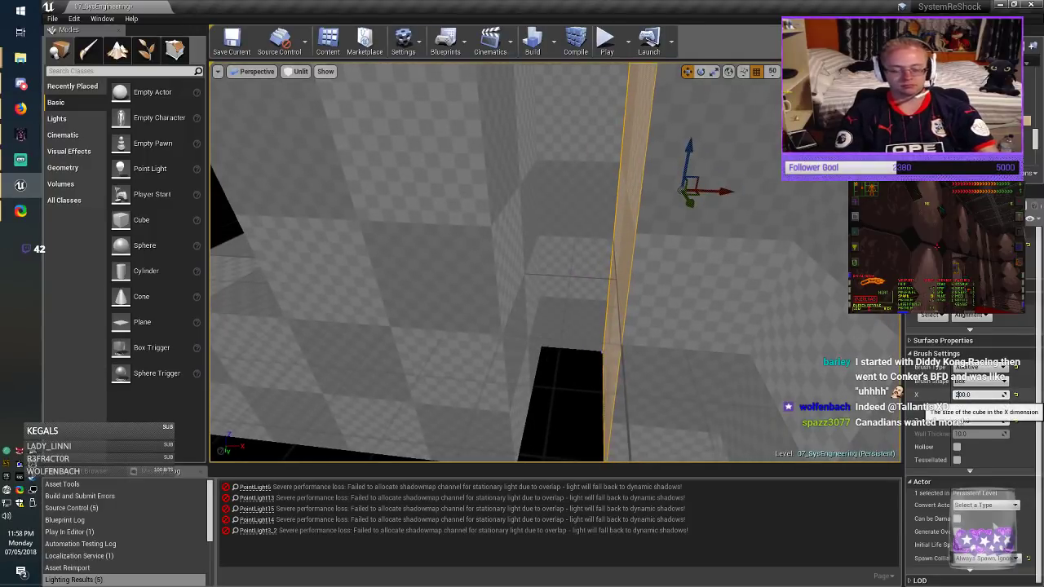
key(Return)
drag(684, 187, 682, 186)
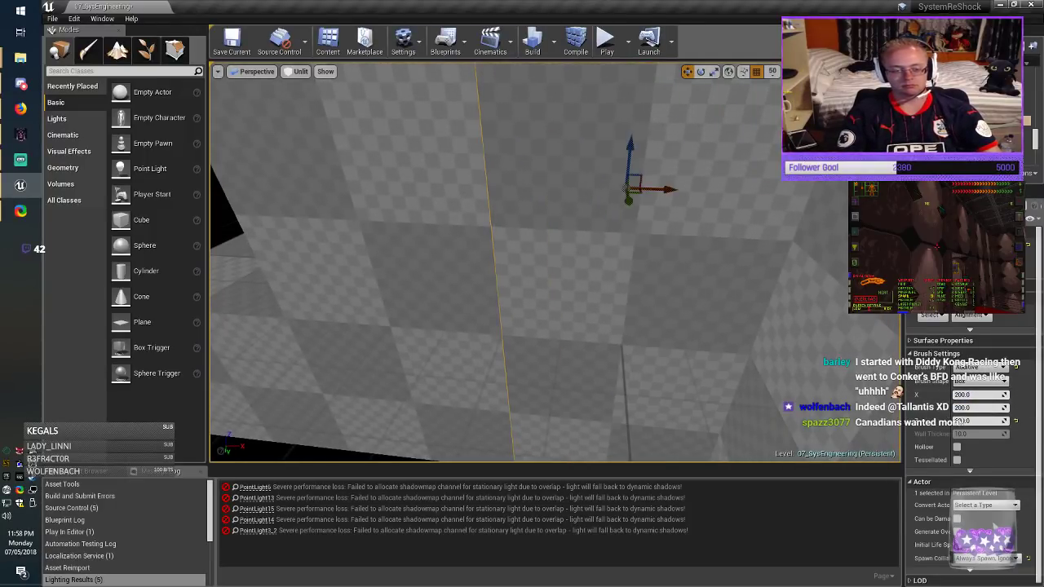
right_drag(682, 185, 628, 191)
key(Escape)
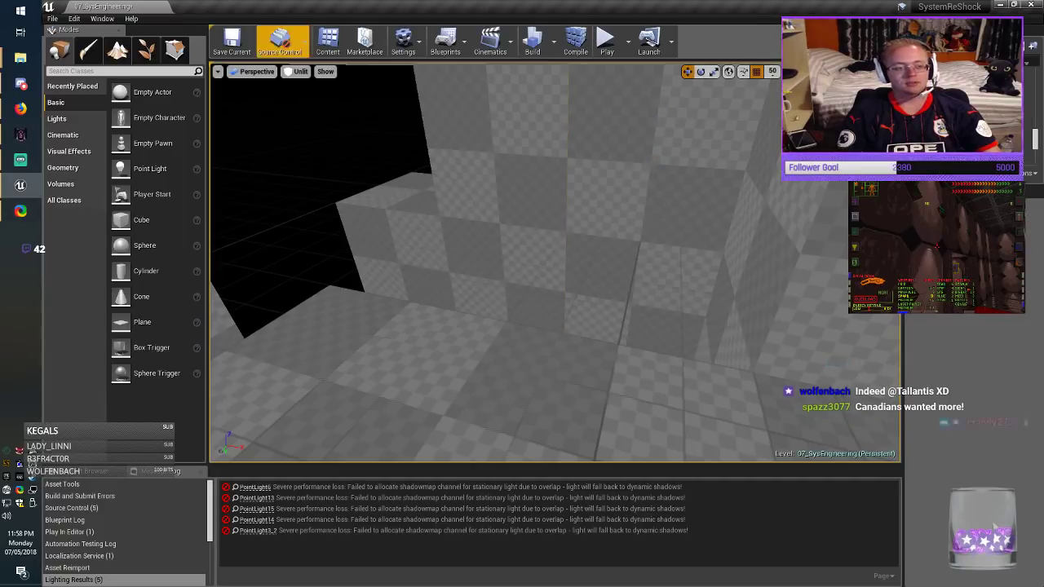
click(231, 40)
Step: Duplicate the 200 × 200 × 600 column to the other side of the opening in the wall
right_drag(489, 261, 441, 219)
click(592, 236)
mouse_move(592, 236)
right_down()
mouse_move(461, 228)
mouse_move(489, 229)
right_up()
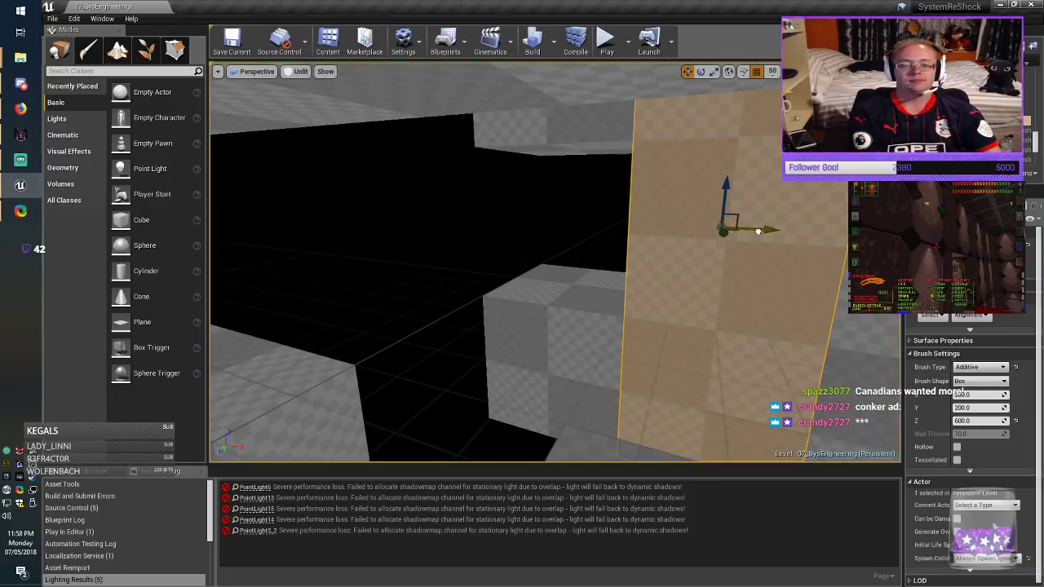
alt+drag(757, 232, 484, 217)
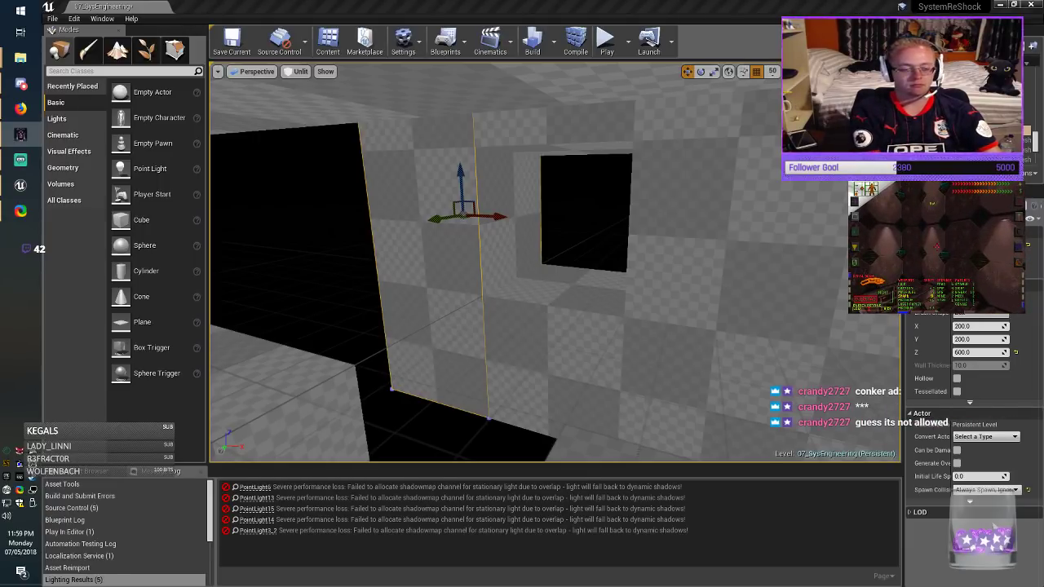
key(w)
Step: Duplicate the column once more along the wall, set the copy's Y size to 100, and save the level
right_drag(554, 261, 510, 261)
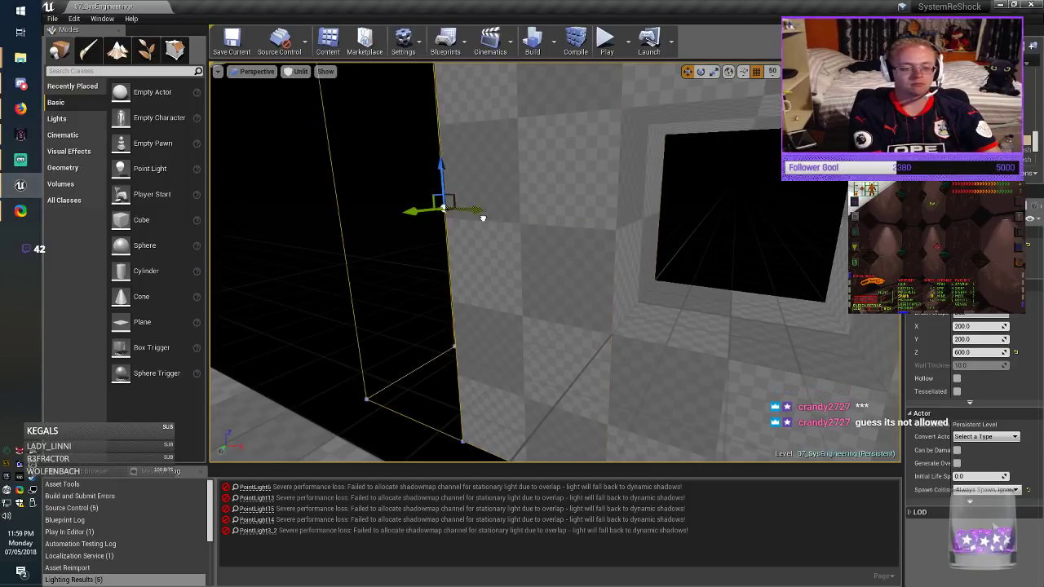
alt+drag(483, 219, 479, 217)
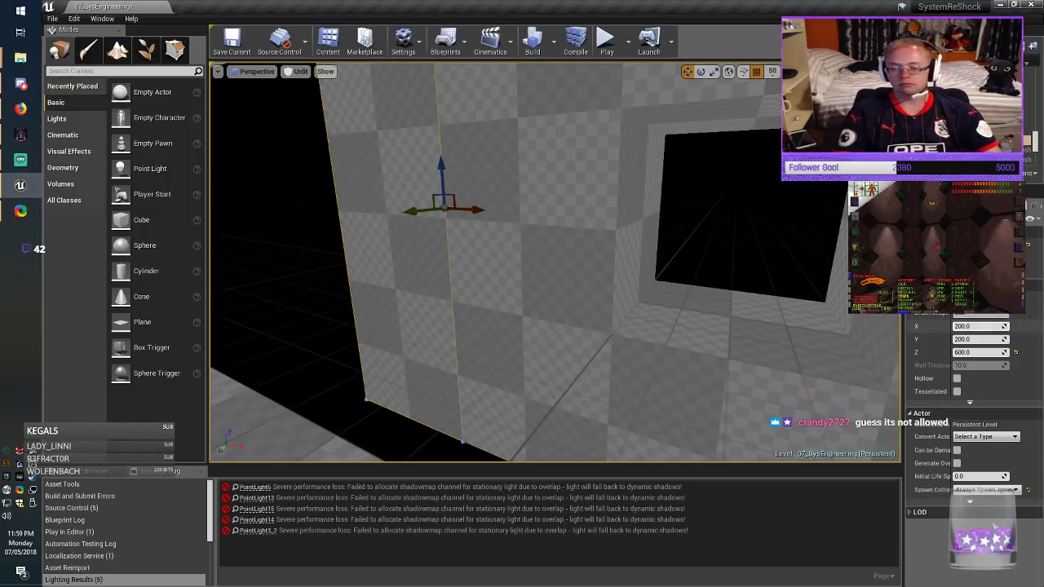
key(Delete)
text(1)
key(Return)
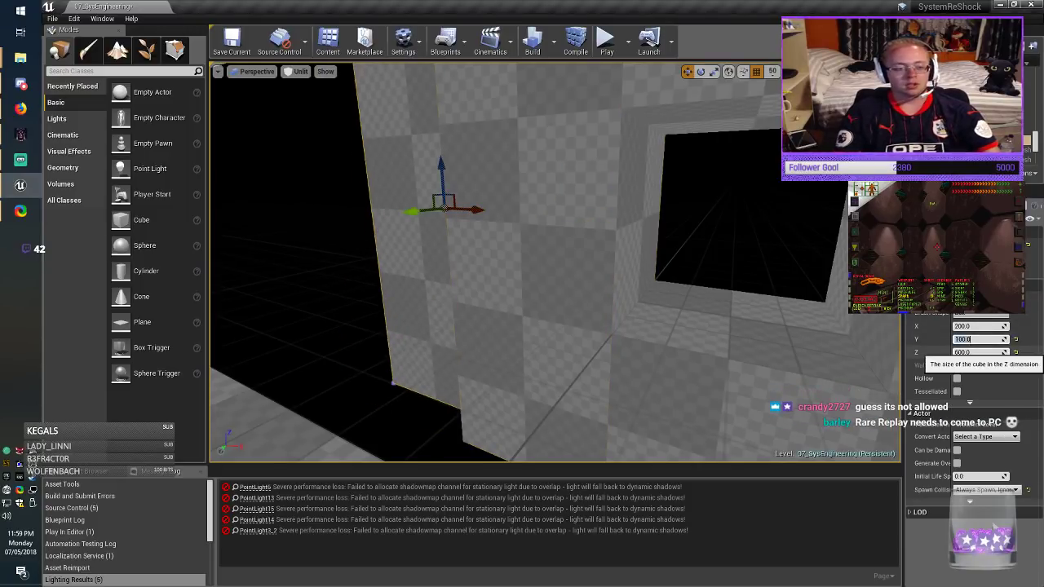
mouse_move(555, 263)
right_down()
mouse_move(619, 265)
mouse_move(652, 302)
mouse_move(636, 286)
right_up()
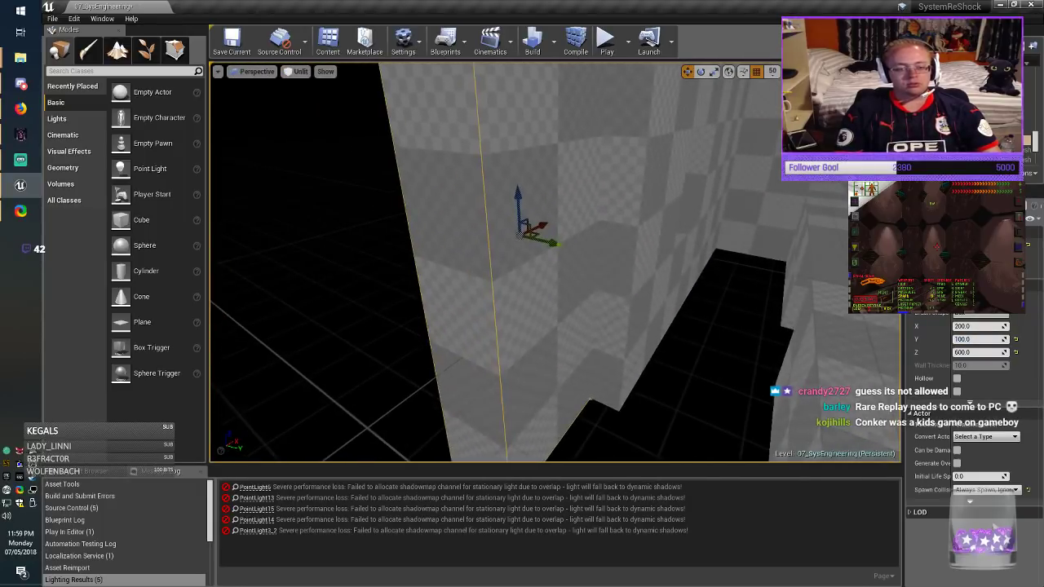
click(230, 44)
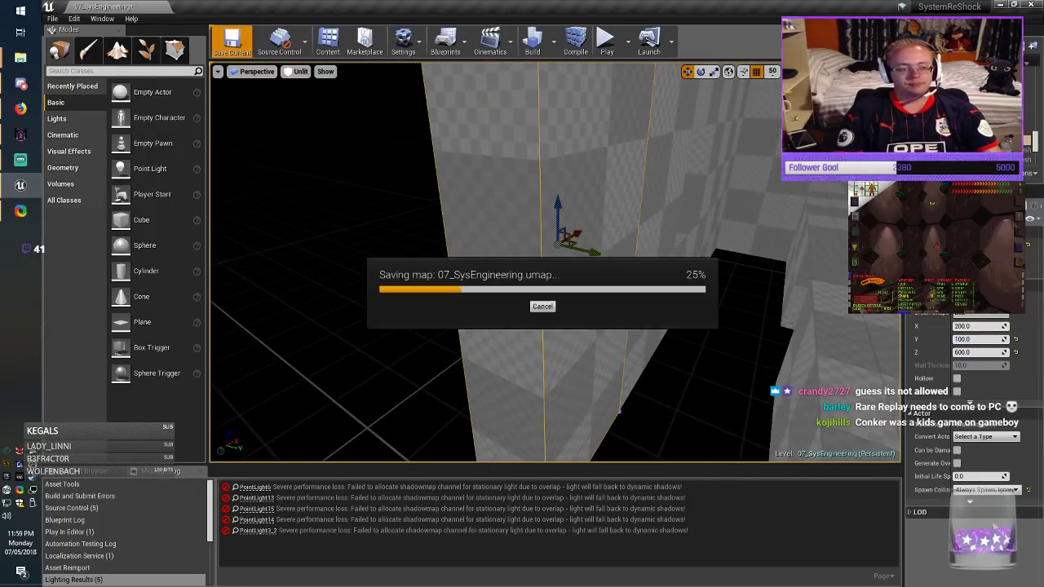
Step: Duplicate the end 200 × 200 × 600 wall column along X to extend the wall
click(326, 171)
right_drag(554, 263, 714, 269)
click(424, 263)
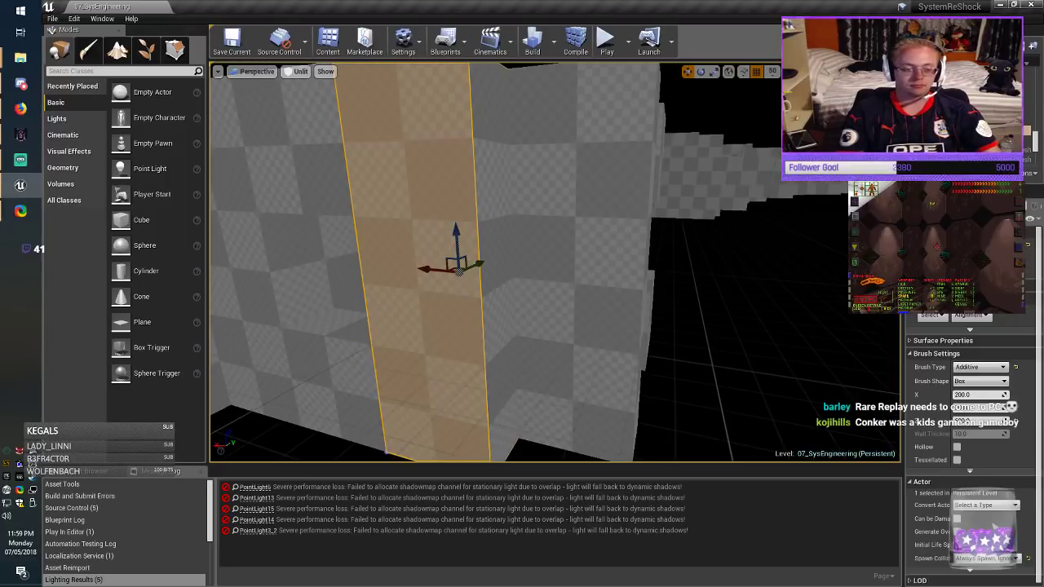
click(279, 249)
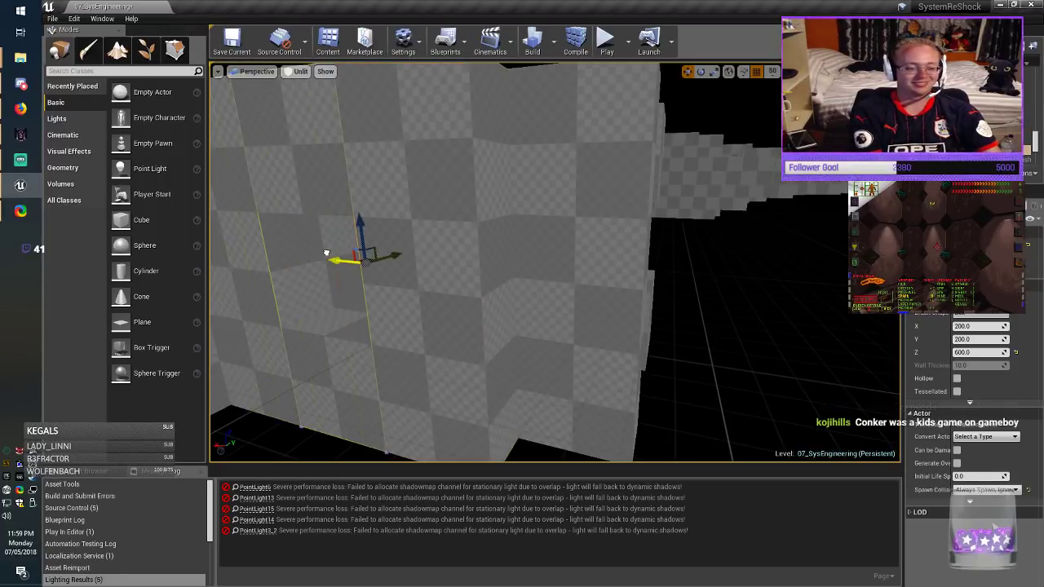
Step: Set the Y size of the 200-high block near the wall corner to 100, shift it along Y, and save the level
right_drag(555, 263, 457, 260)
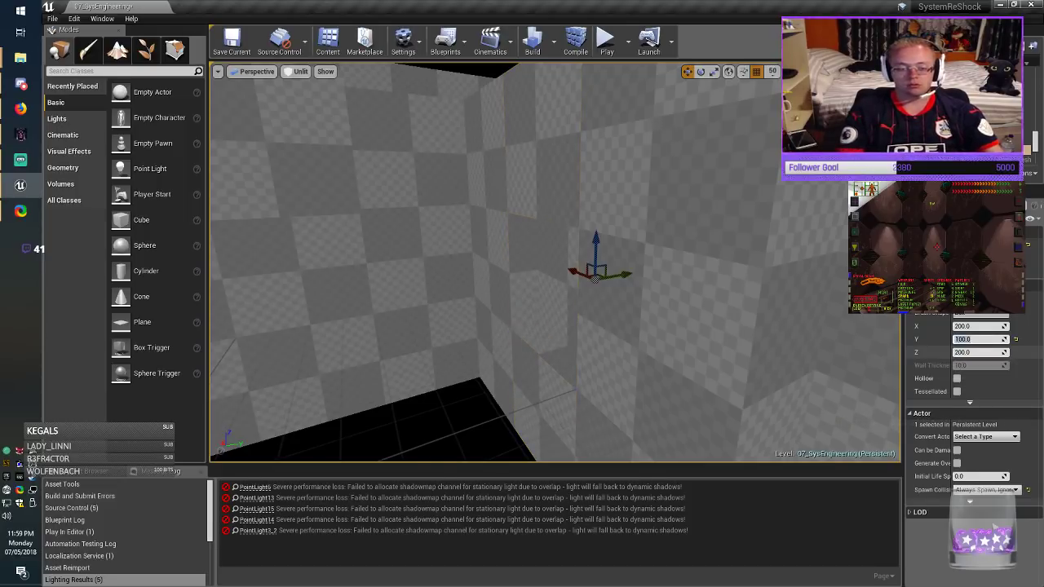
drag(547, 302, 548, 302)
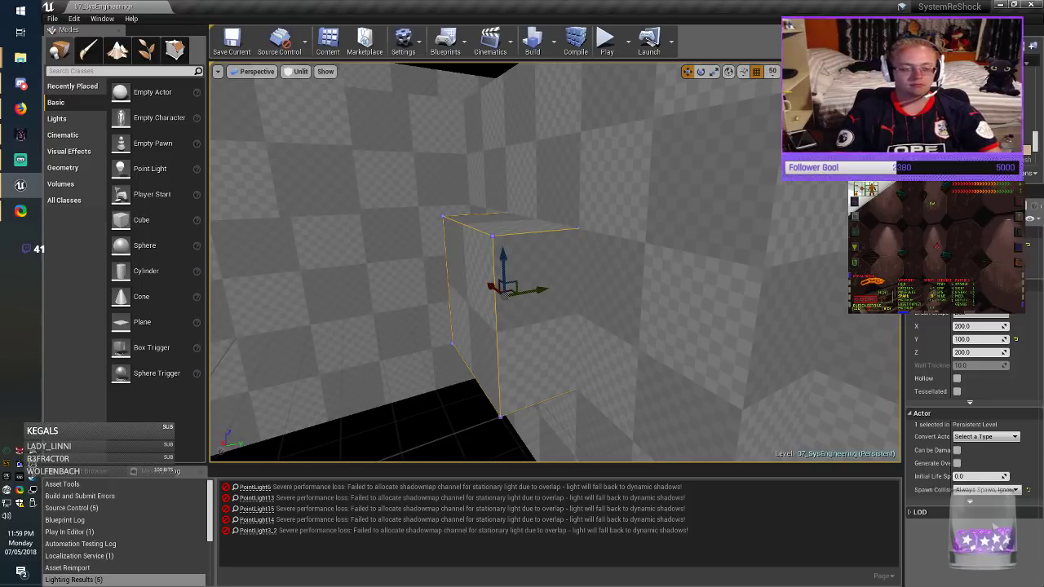
key(Escape)
click(232, 41)
Step: Select every surface in the level, realign their textures, and save the level
right_drag(522, 261, 693, 273)
right_drag(555, 269, 497, 314)
key(w)
key(w)
mouse_move(554, 263)
right_down()
mouse_move(542, 263)
mouse_move(559, 259)
right_up()
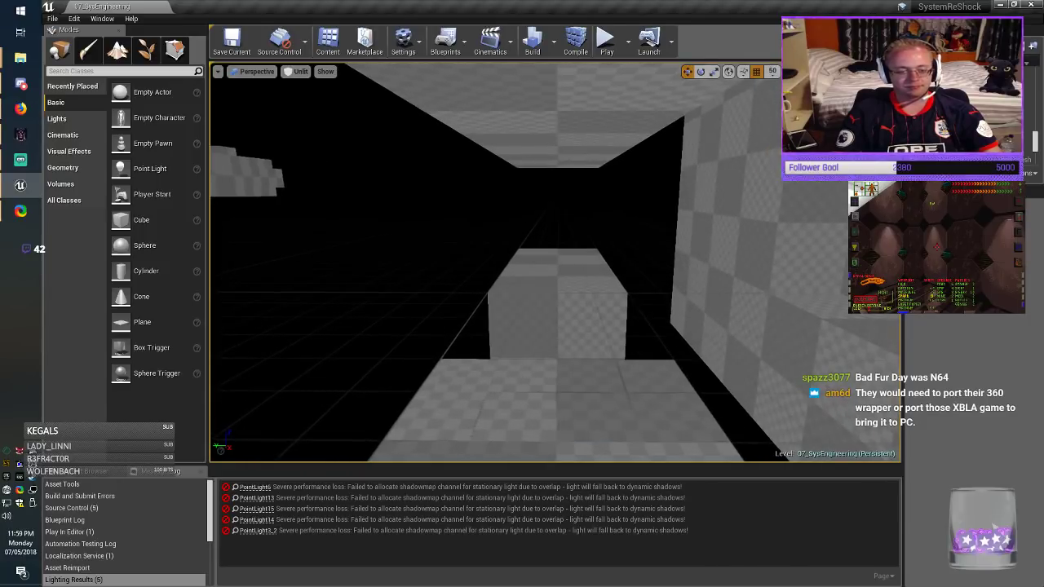
click(232, 41)
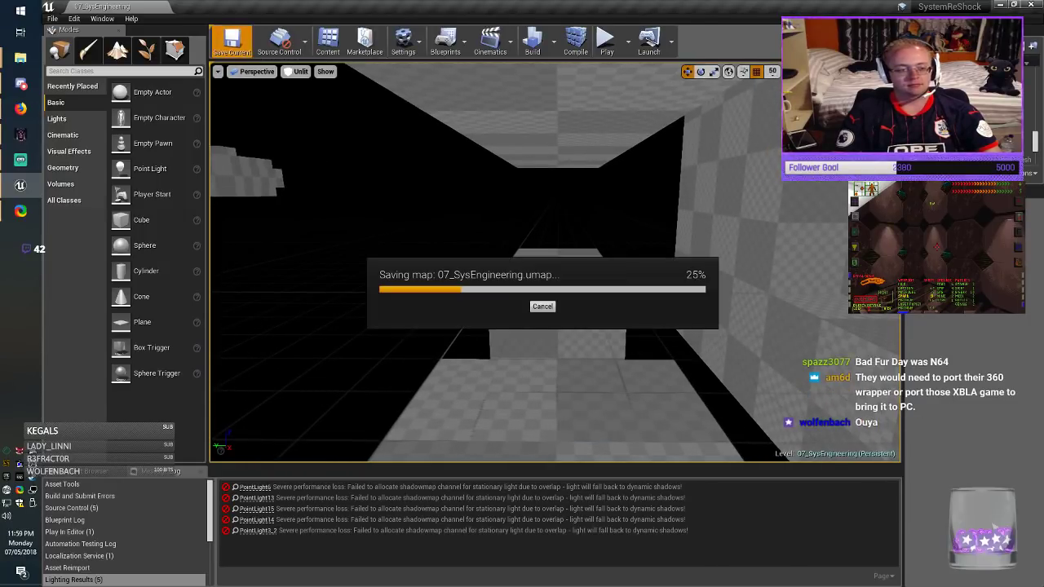
key(w)
mouse_move(555, 262)
right_down()
mouse_move(751, 286)
mouse_move(549, 261)
right_up()
key(ctrl+a)
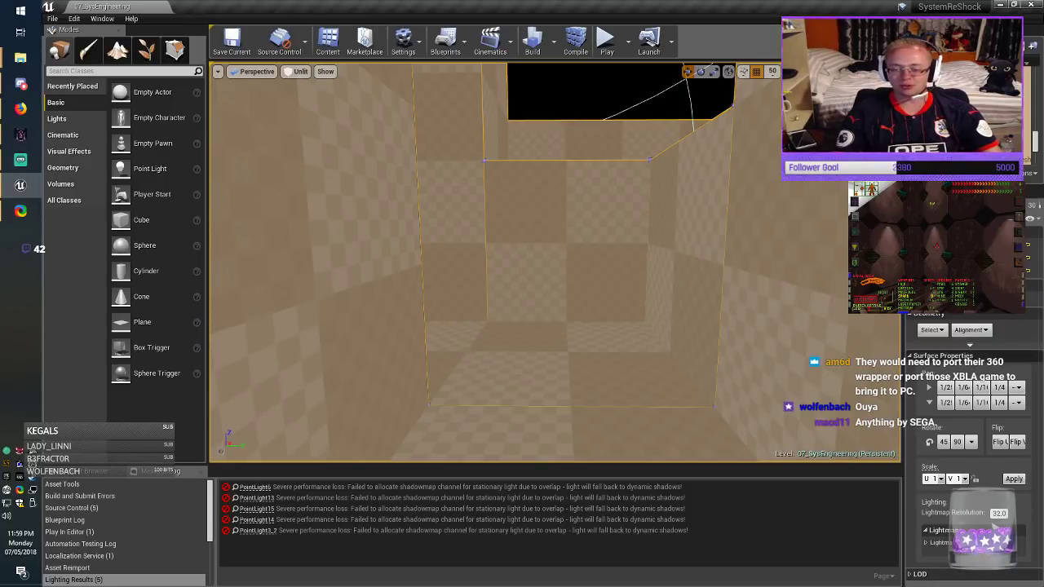
click(971, 329)
click(990, 354)
key(Escape)
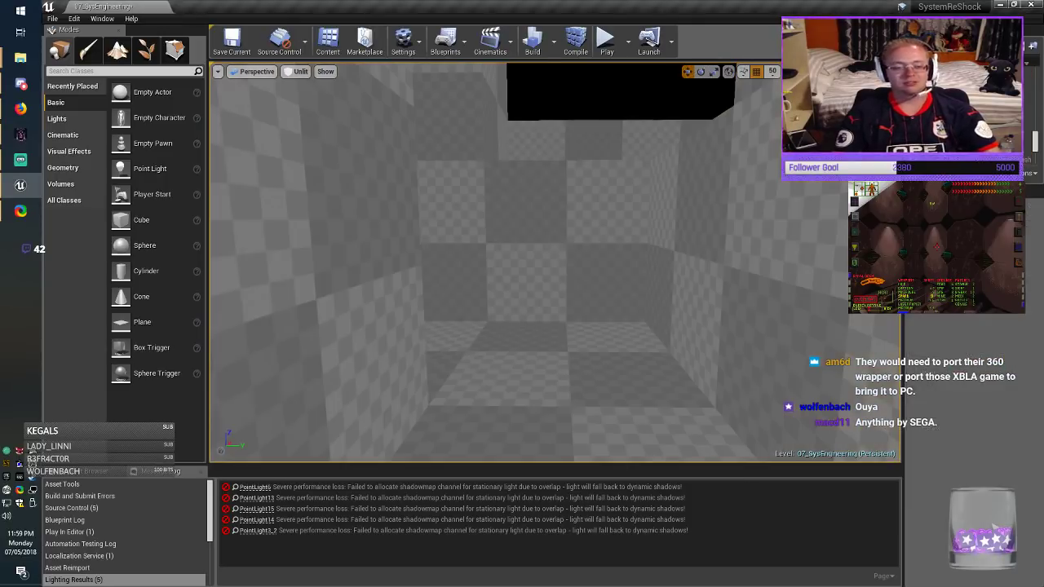
click(232, 42)
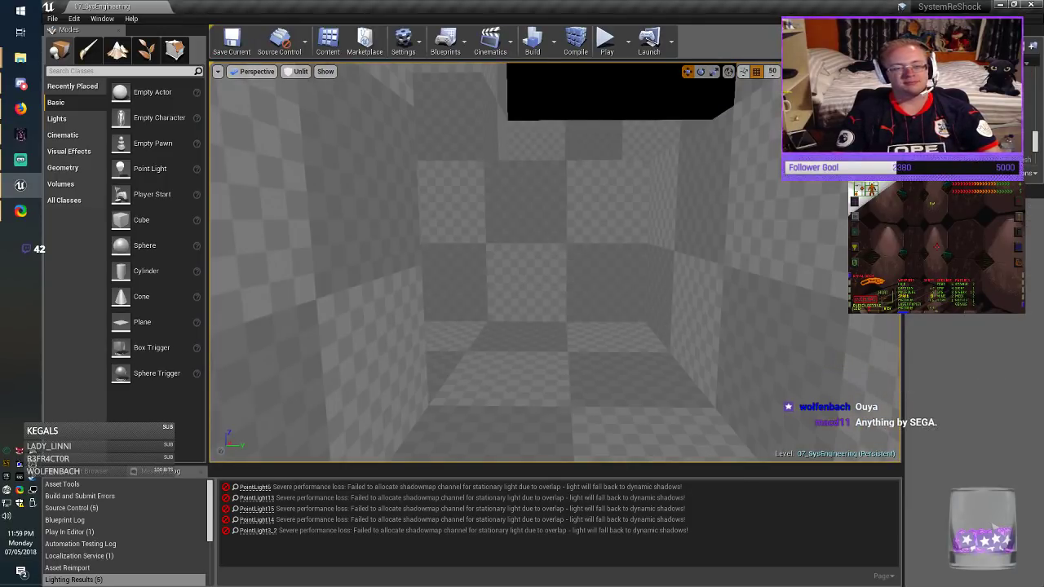
Step: Compare with the System Shock game and duplicate the end 200 × 100 × 600 wall block beyond the end of the wall
right_drag(543, 269, 555, 172)
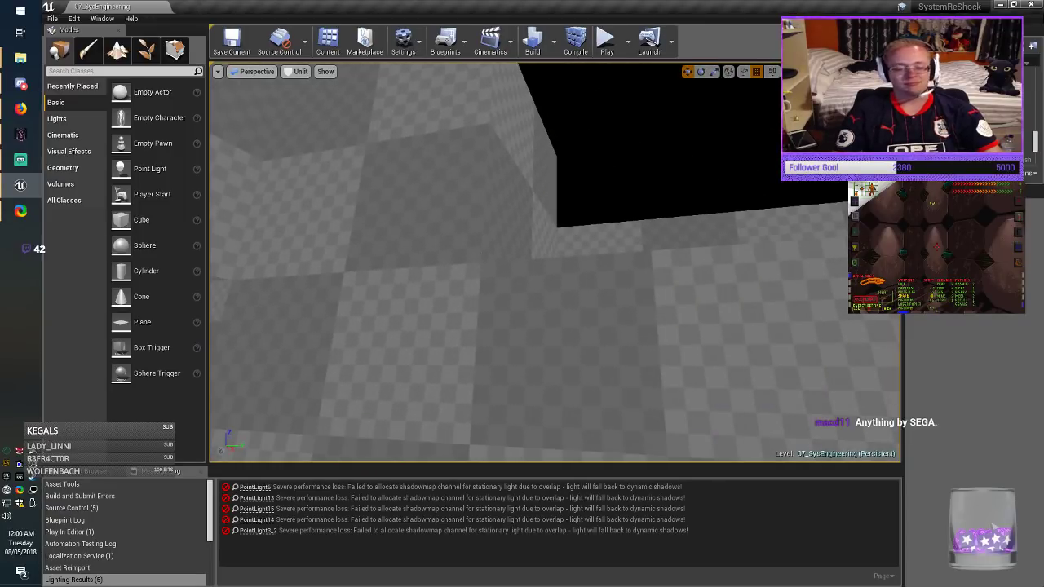
right_drag(554, 261, 593, 262)
key(alt+Tab)
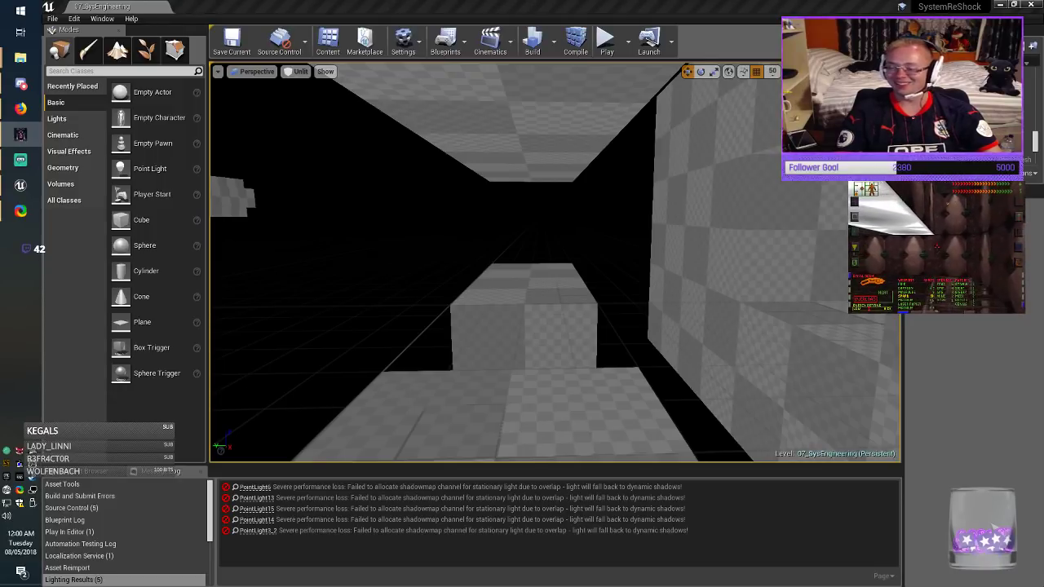
click(675, 213)
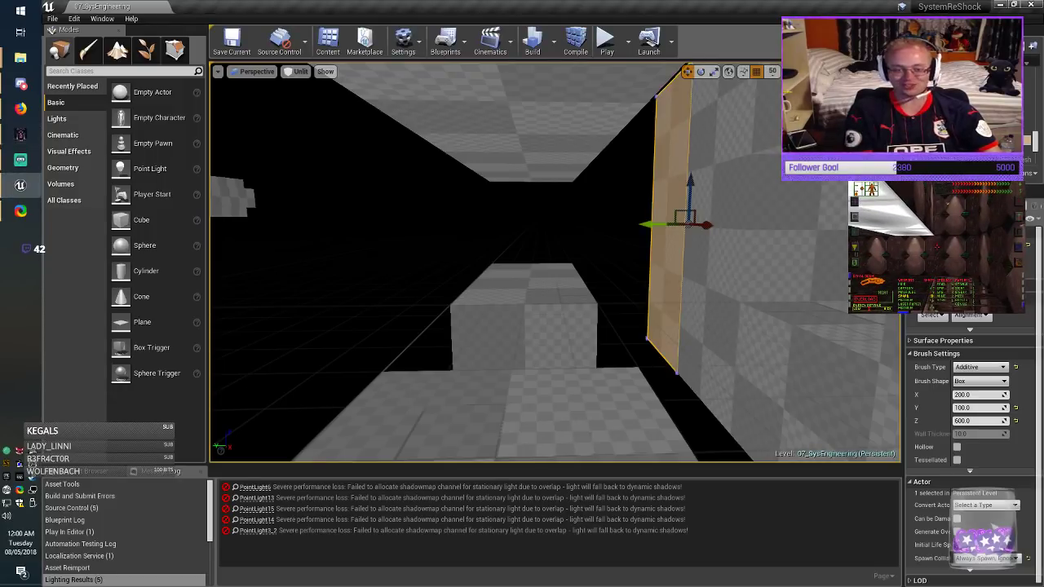
mouse_move(676, 214)
right_down()
mouse_move(759, 215)
mouse_move(722, 210)
mouse_move(755, 179)
mouse_move(697, 208)
mouse_move(710, 218)
right_up()
mouse_move(617, 260)
mouse_down()
mouse_move(438, 250)
mouse_move(384, 285)
mouse_move(408, 301)
mouse_move(399, 288)
mouse_up()
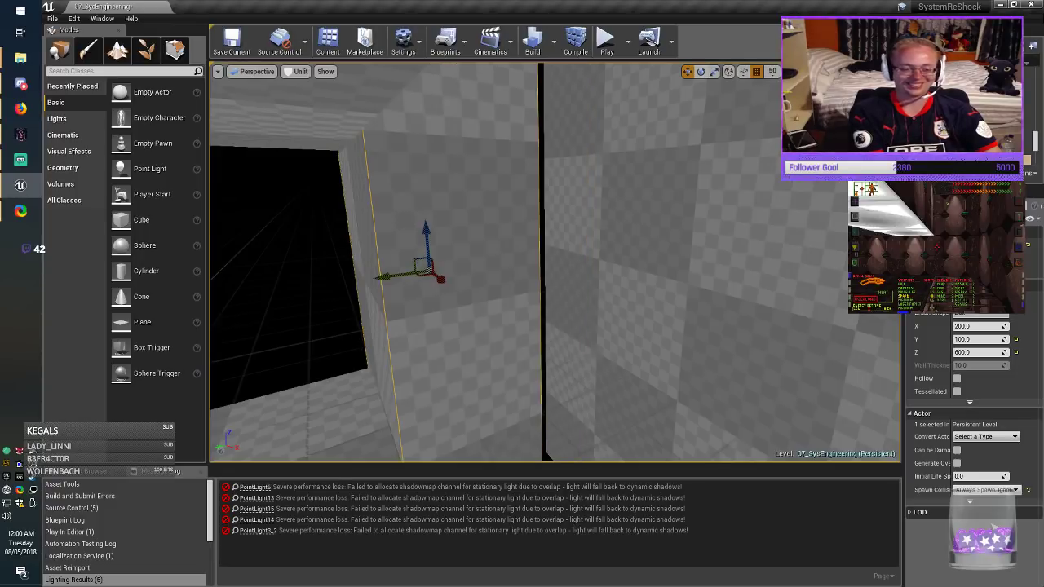
mouse_move(399, 287)
right_down()
mouse_move(379, 273)
mouse_move(408, 306)
mouse_move(383, 303)
mouse_move(404, 301)
mouse_move(398, 288)
right_up()
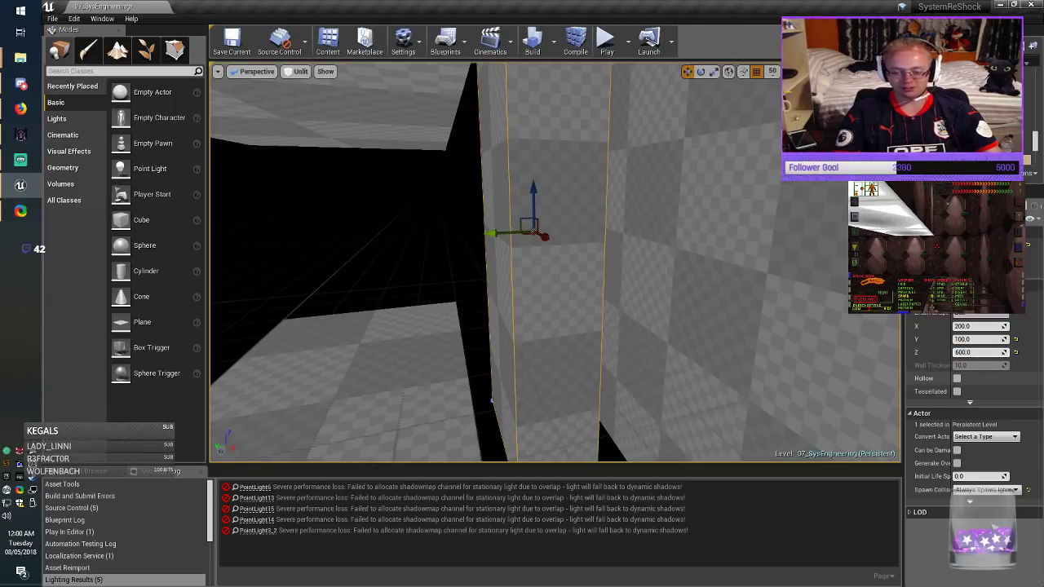
Step: Resize the duplicated end block to X 100, Y 200 and Z 400, keeping it raised above the floor
right_drag(701, 342, 742, 314)
drag(473, 244, 473, 244)
mouse_move(473, 245)
right_down()
mouse_move(473, 261)
mouse_move(514, 310)
mouse_move(583, 326)
right_up()
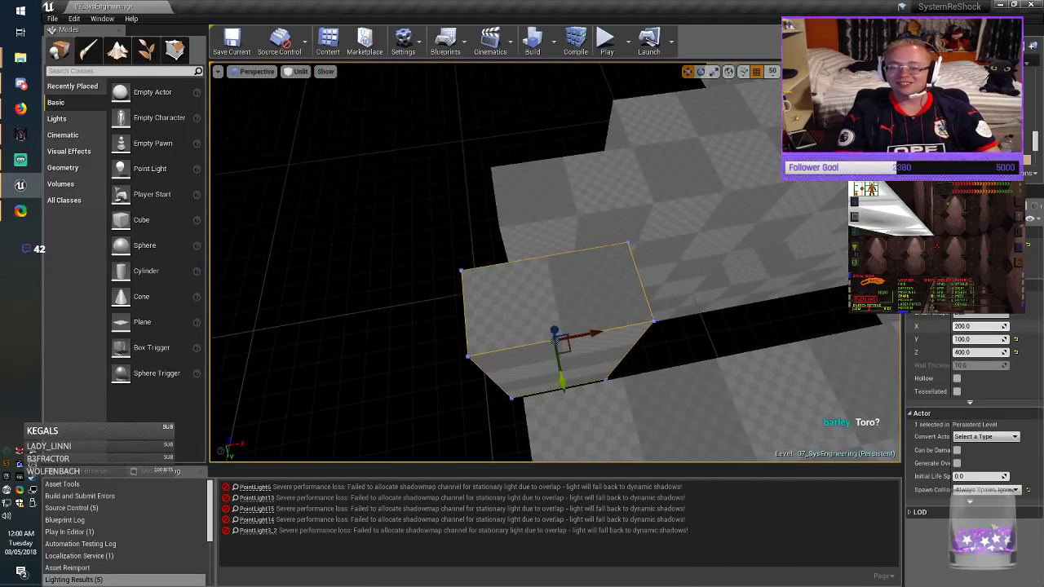
text(100)
key(Return)
text(2)
key(Return)
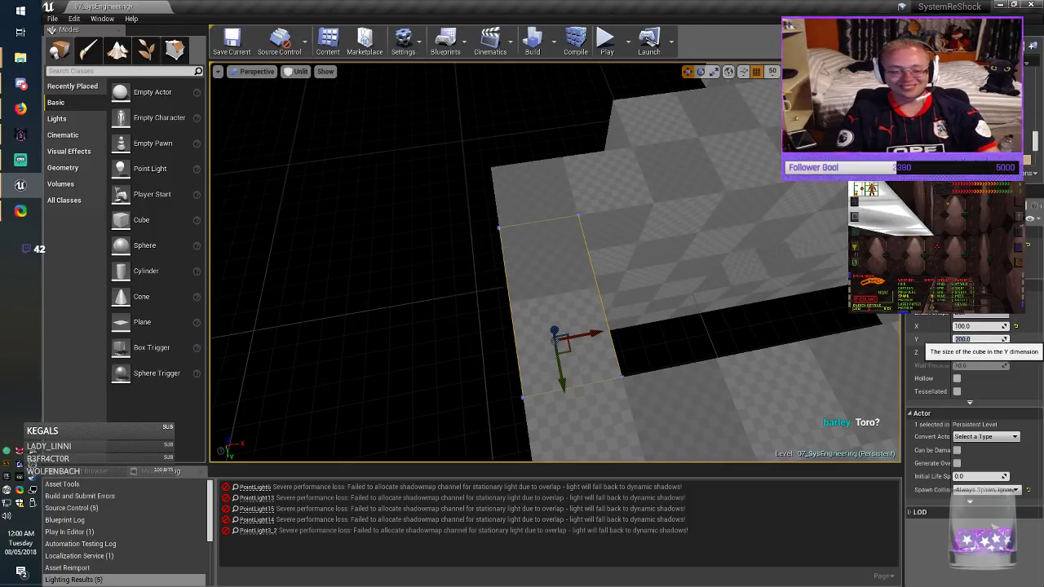
Step: Shift the raised 100 × 200 × 400 block along X past the end of the wall and save the level
drag(546, 330, 509, 335)
key(Escape)
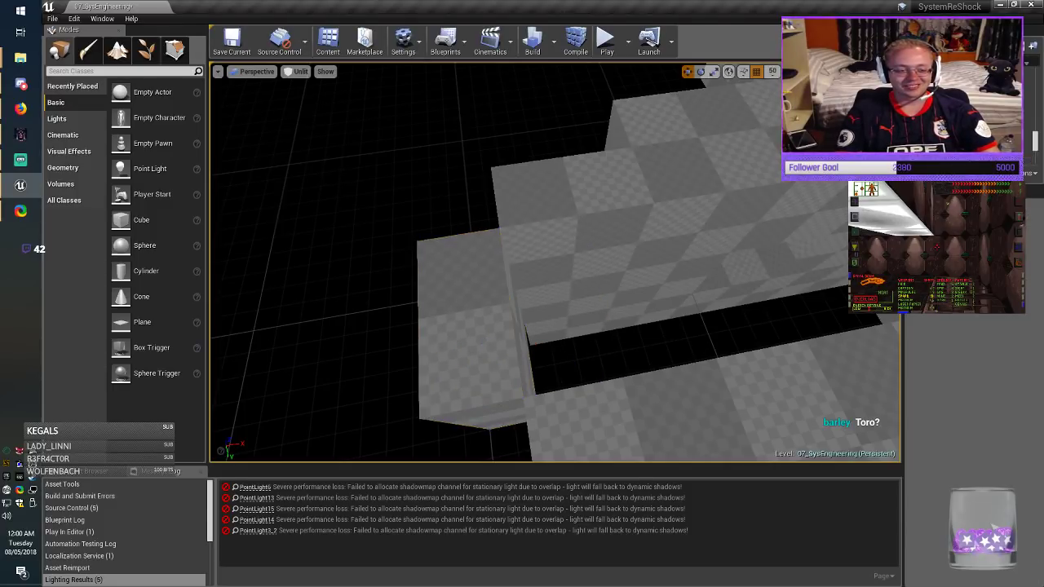
click(231, 40)
Step: Set the raised end block's X size to 200, shift it along X against the wall end, and save the level
right_drag(554, 269, 375, 220)
right_drag(555, 263, 641, 263)
click(477, 184)
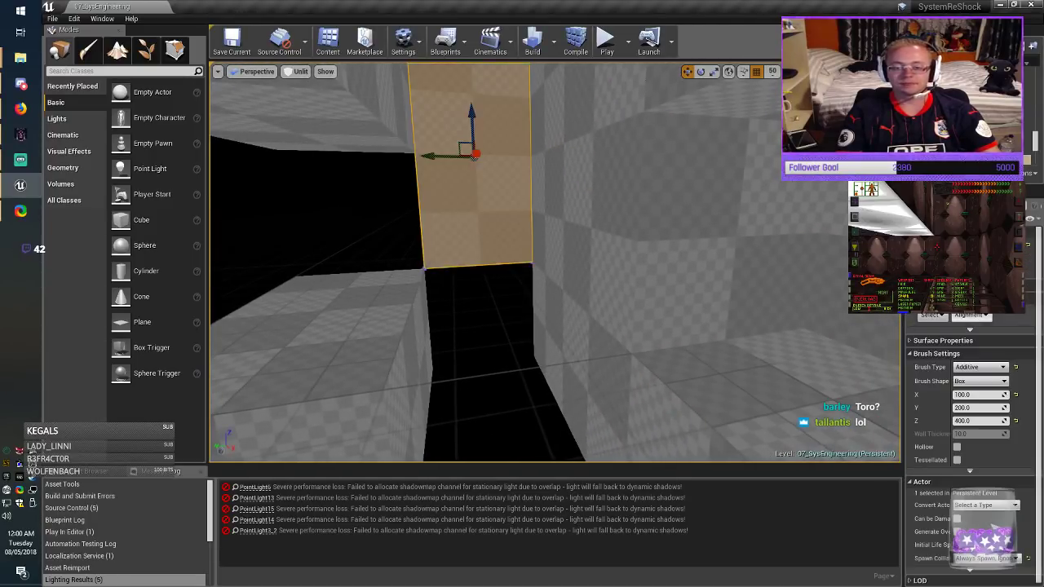
click(970, 394)
text(200)
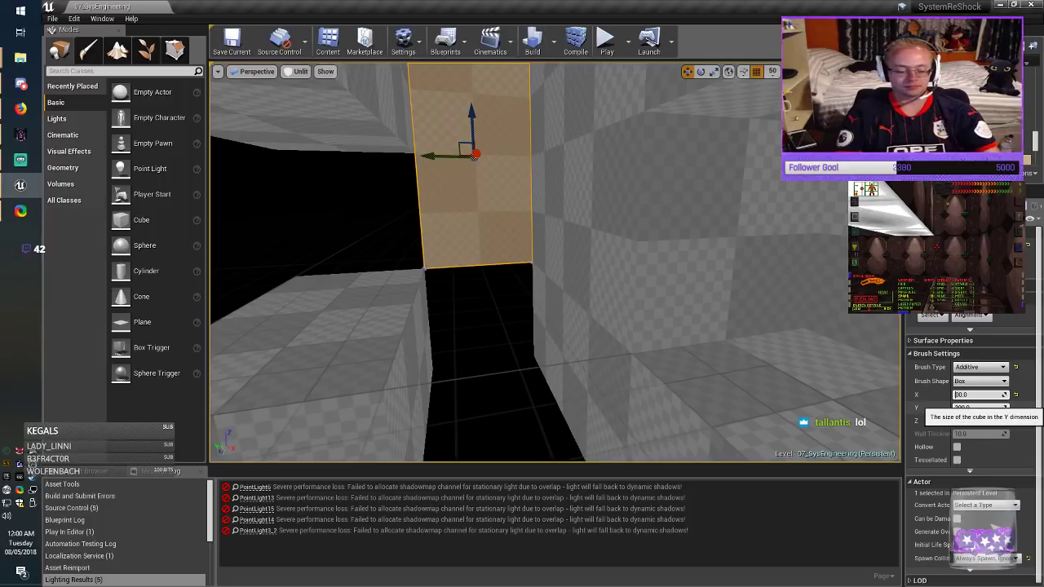
key(Return)
mouse_move(555, 262)
right_down()
mouse_move(449, 269)
mouse_move(539, 244)
mouse_move(540, 233)
right_up()
key(w)
drag(492, 199, 469, 199)
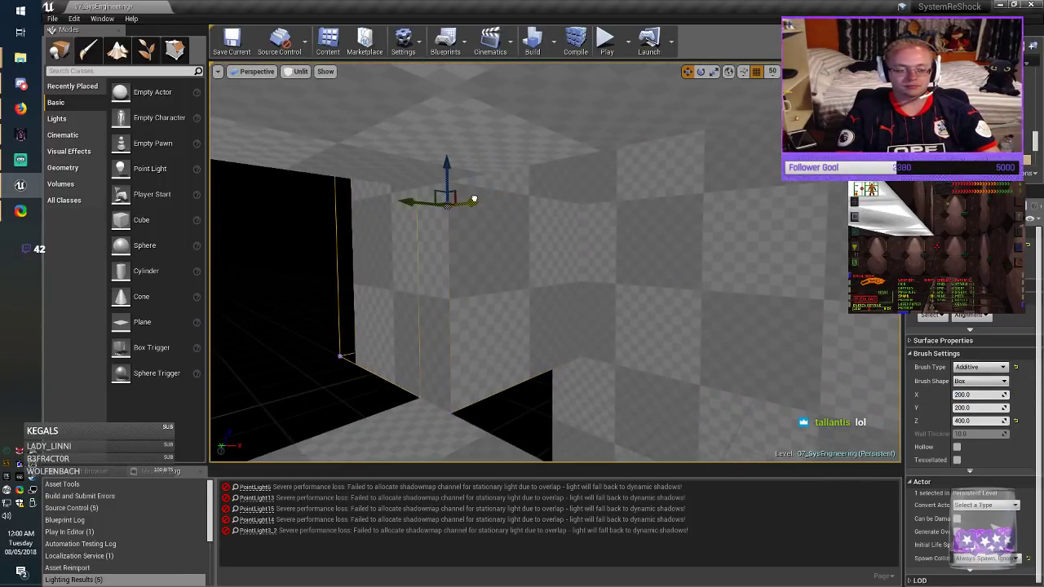
key(Escape)
click(231, 42)
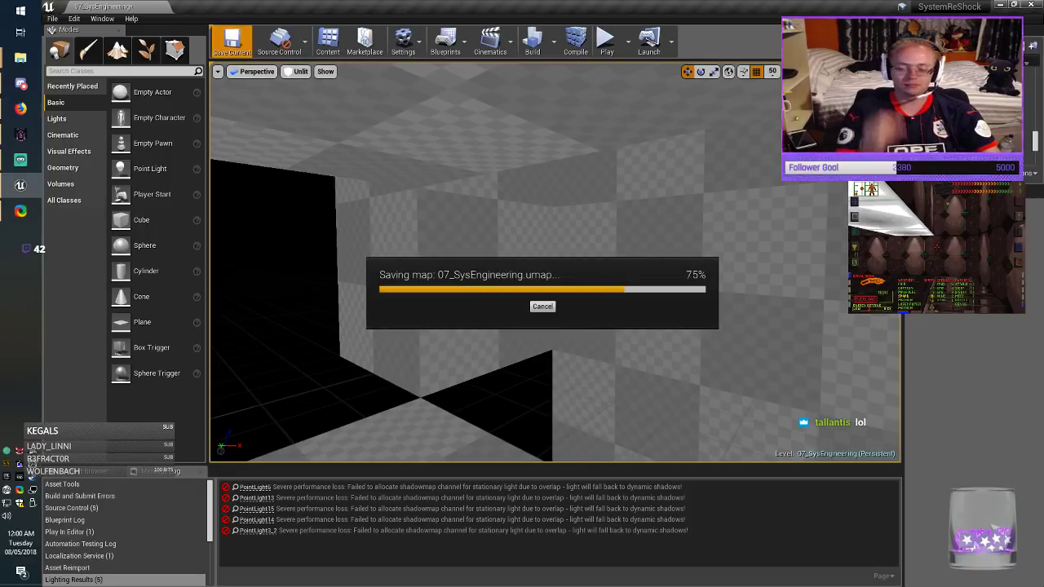
click(486, 273)
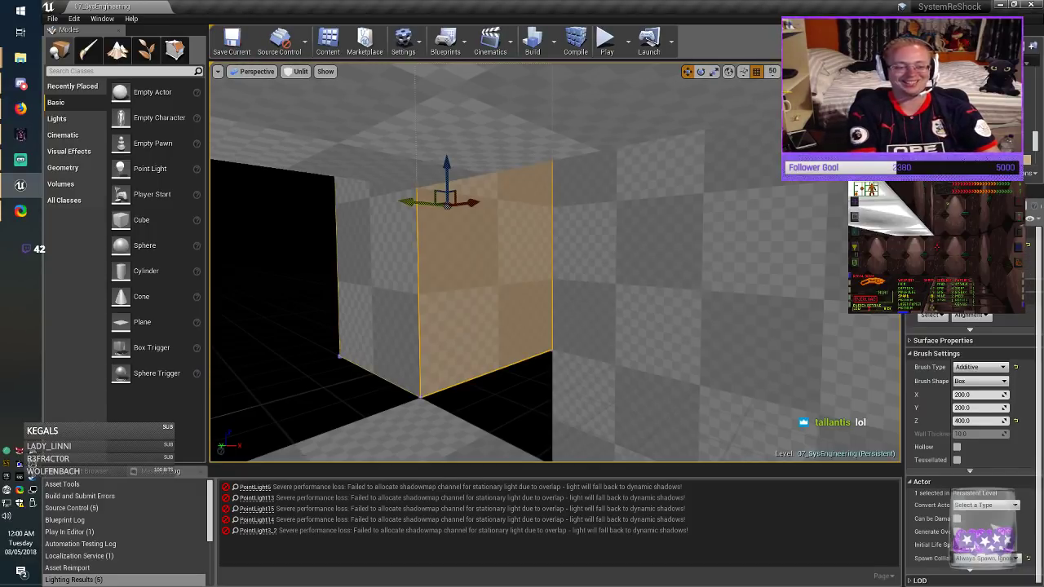
Step: Duplicate the raised 200 × 200 × 400 block along Y, set the copy's Z size to 200, and lower it to floor level
mouse_move(398, 205)
alt+mouse_down()
mouse_move(258, 249)
mouse_move(198, 248)
alt+mouse_up()
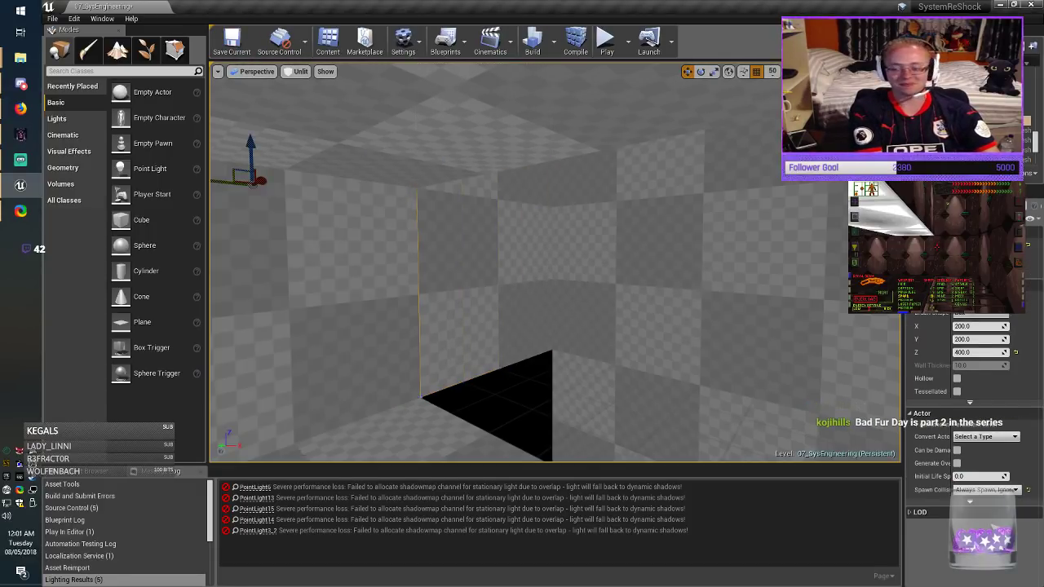
mouse_move(326, 259)
right_down()
mouse_move(228, 267)
mouse_move(238, 293)
right_up()
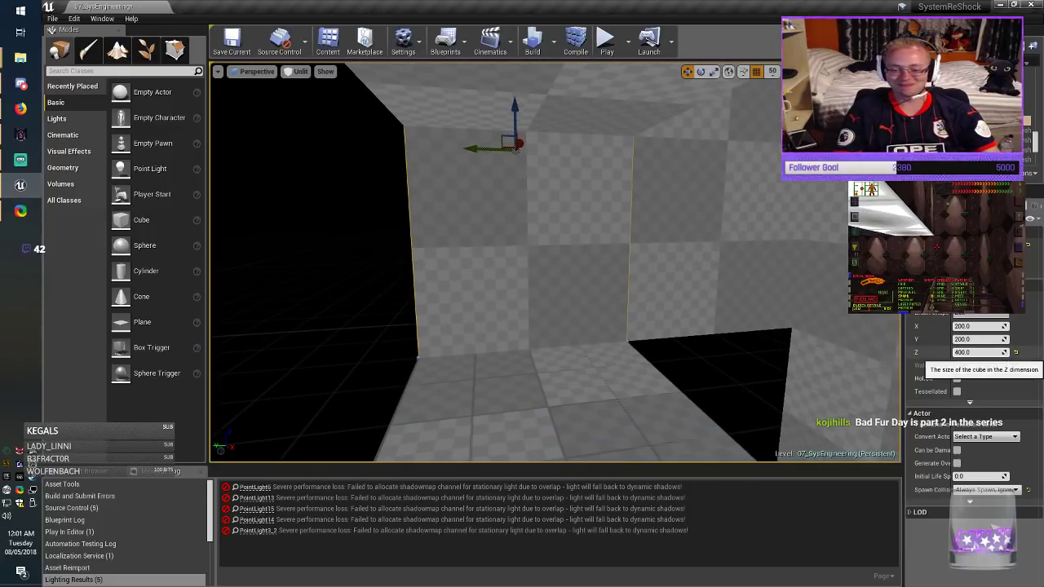
click(958, 353)
key(Return)
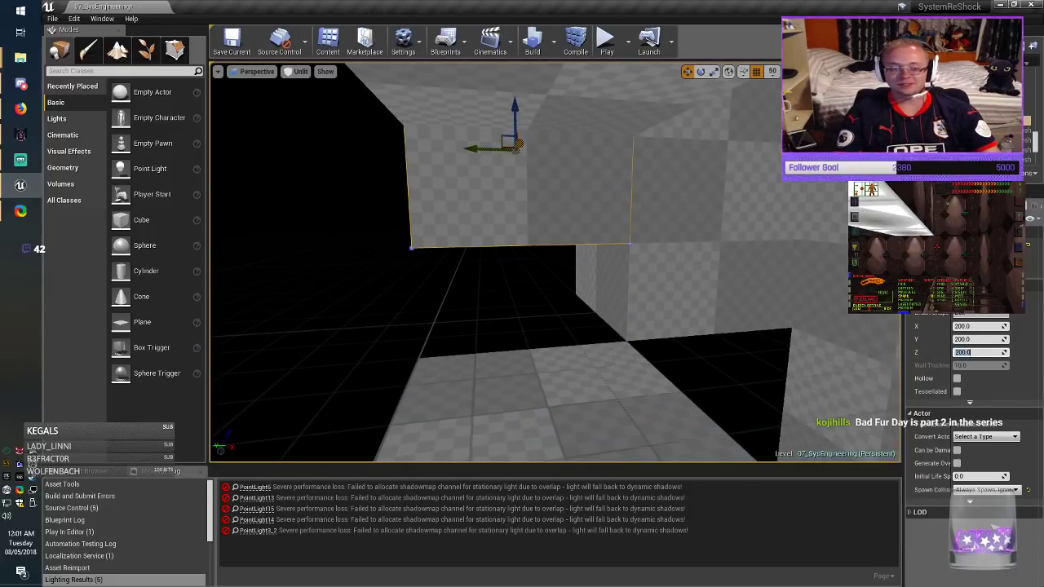
drag(515, 108, 517, 194)
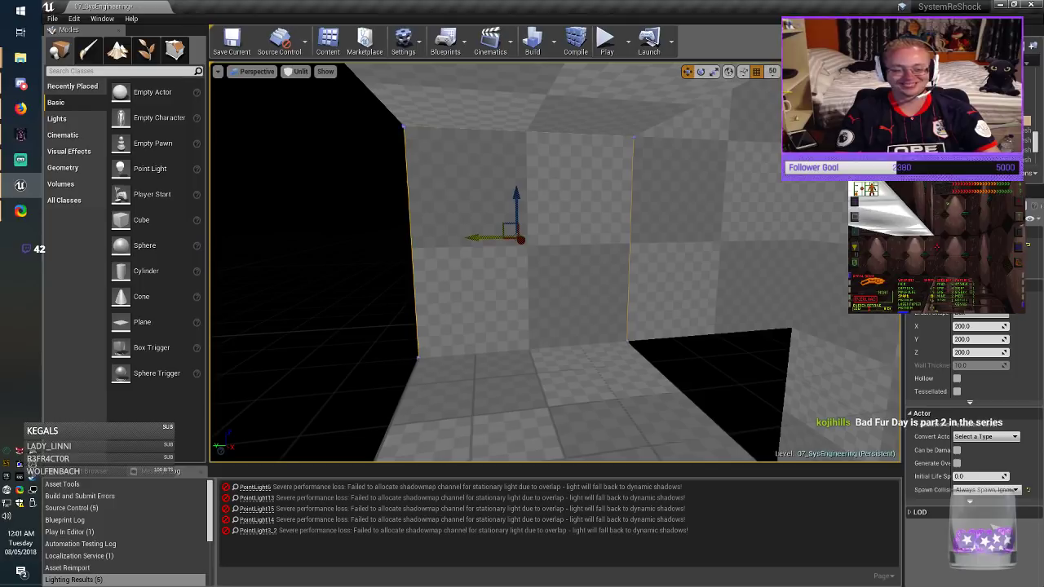
Step: Set the lowered block's Y size to 400, shift it along Y across the end of the floor, and save the level
click(964, 339)
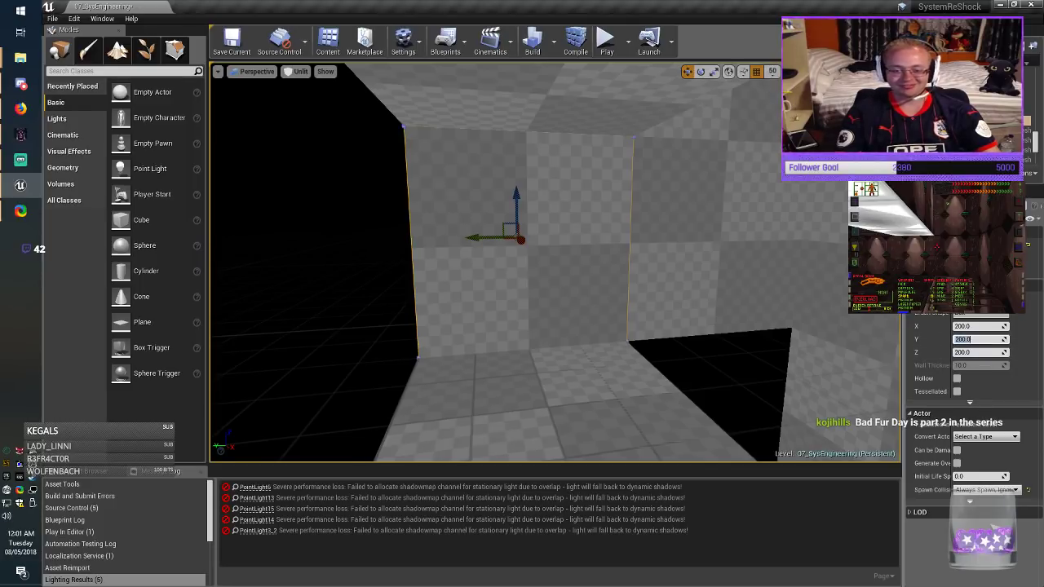
text(400)
key(Return)
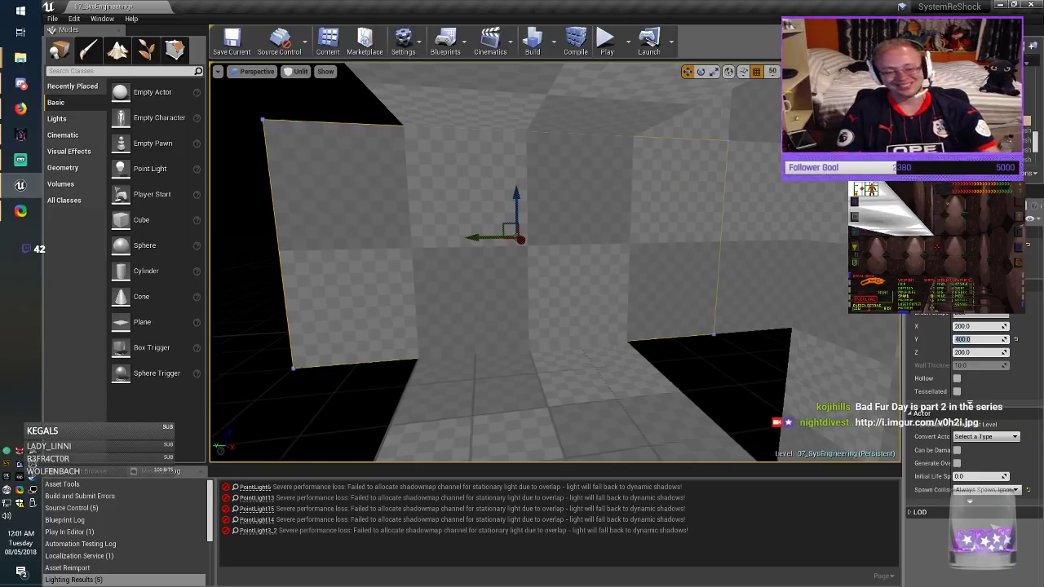
mouse_move(473, 239)
mouse_down()
mouse_move(382, 241)
mouse_move(314, 265)
mouse_up()
click(363, 239)
click(232, 43)
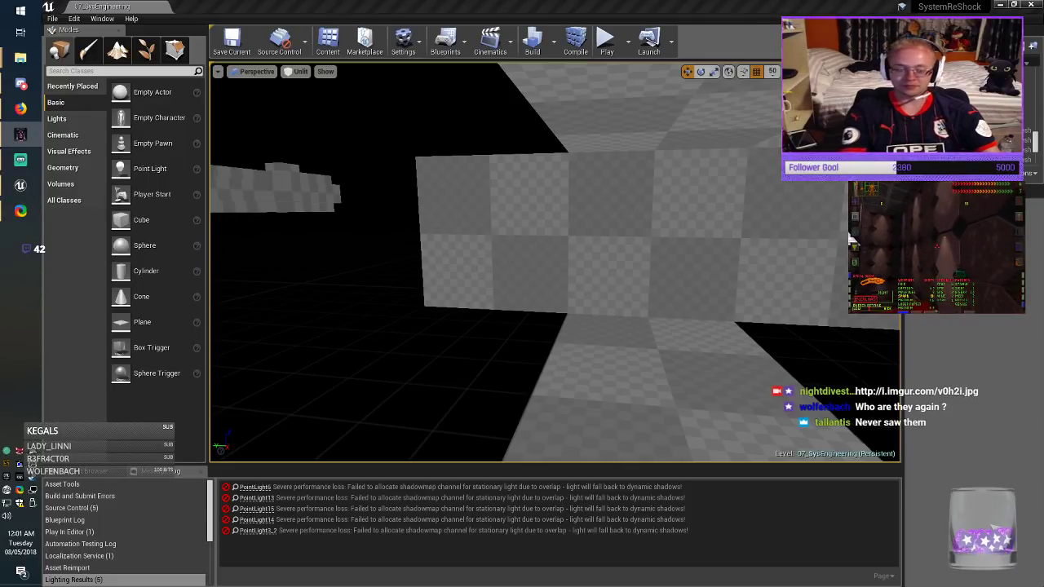
Step: Duplicate the 200 × 200 × 600 wall block along Y and position the copy beyond the wall
mouse_move(848, 239)
right_down()
mouse_move(820, 239)
mouse_move(901, 239)
right_up()
click(849, 240)
mouse_move(321, 242)
alt+mouse_down()
mouse_move(921, 283)
mouse_move(810, 280)
alt+mouse_up()
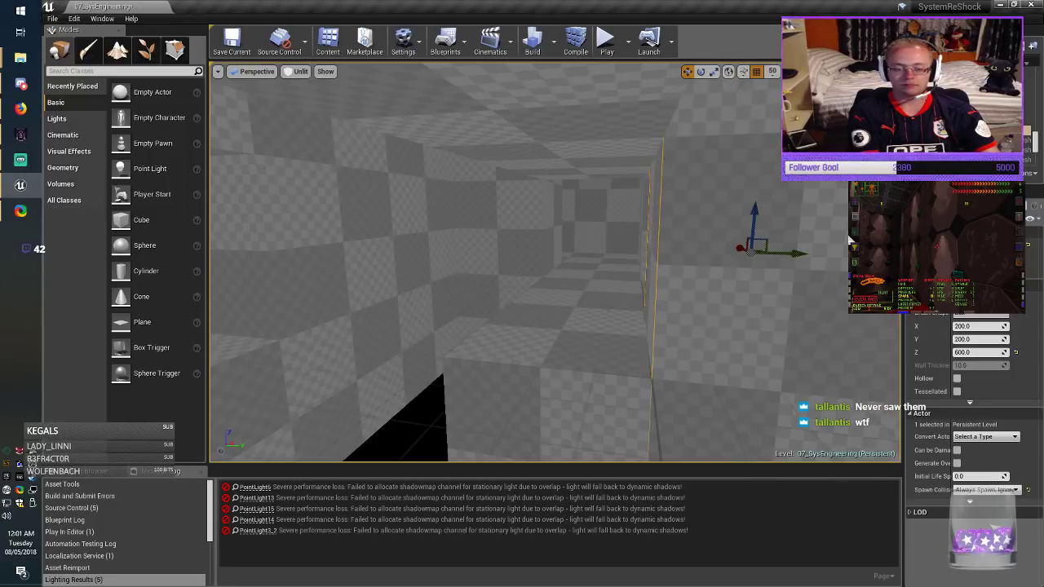
right_drag(810, 280, 893, 277)
mouse_move(494, 210)
mouse_down()
mouse_move(679, 205)
mouse_move(630, 205)
mouse_up()
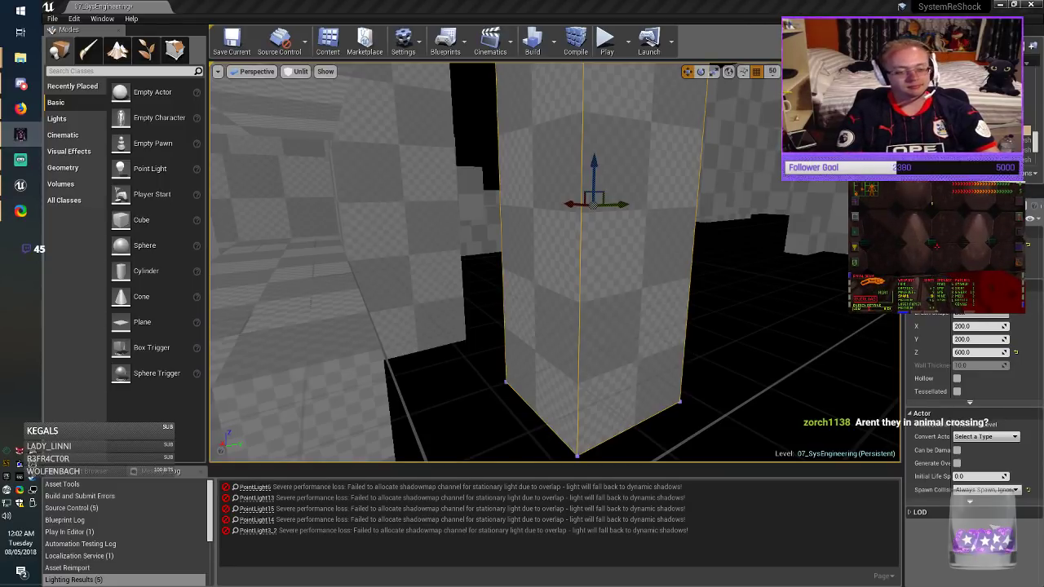
Step: Lengthen the duplicated 600-high wall block in X, shift it along X against the neighbouring wall, and save the level
key(a)
mouse_move(554, 263)
right_down()
mouse_move(481, 259)
mouse_move(571, 263)
right_up()
key(d)
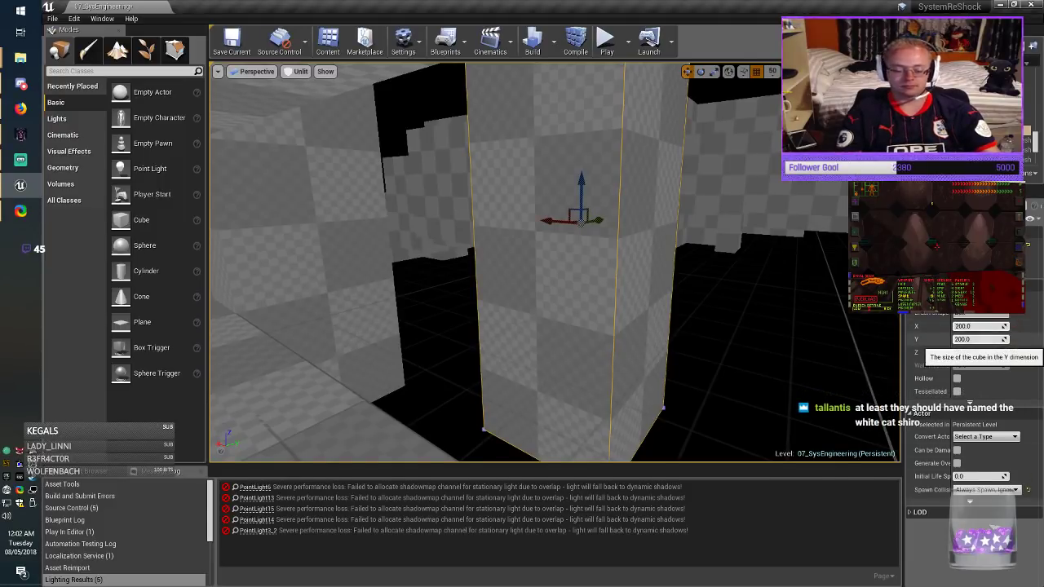
key(Return)
drag(555, 218, 502, 210)
key(Escape)
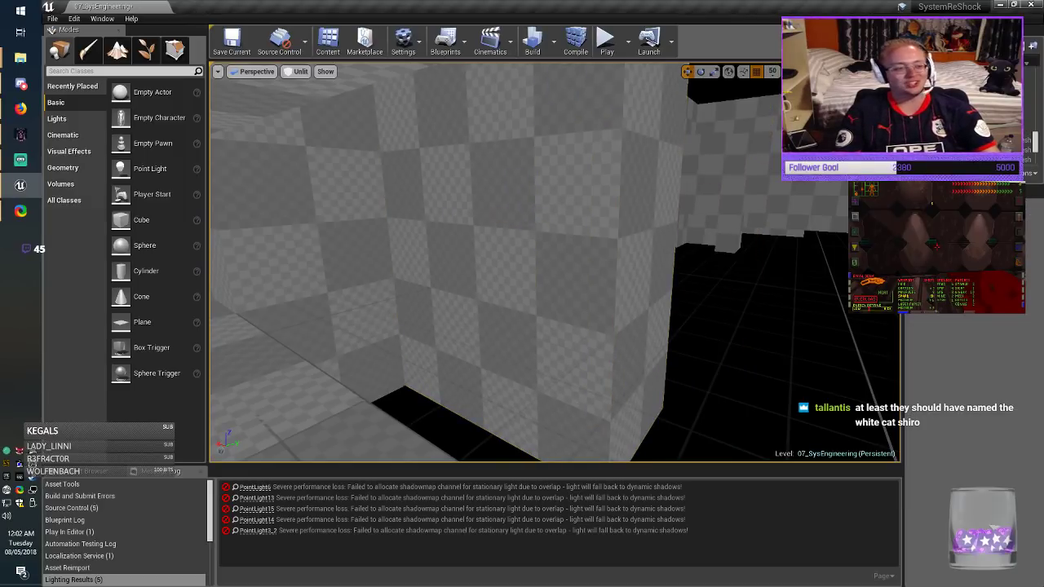
click(232, 42)
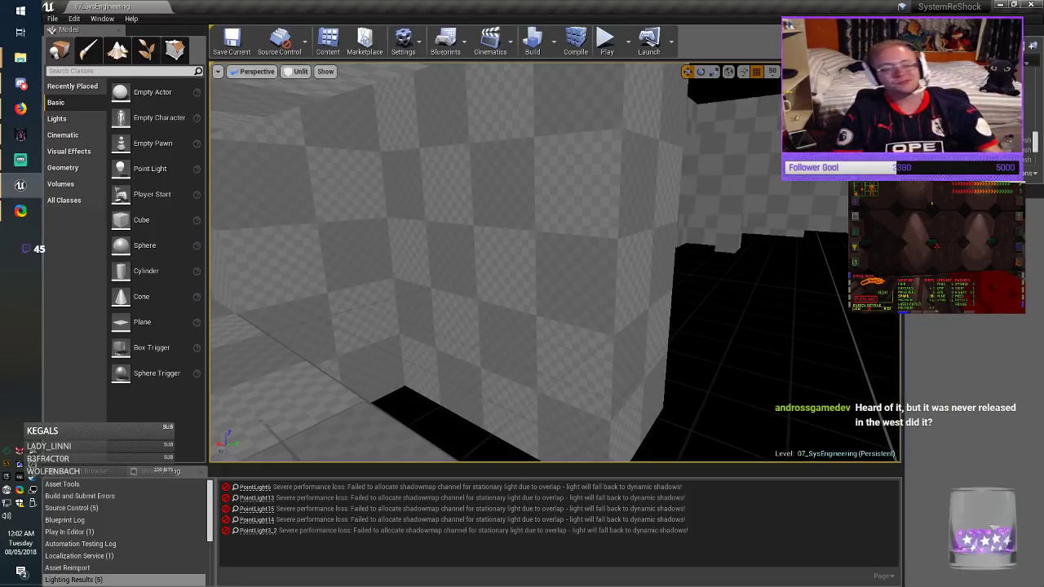
click(232, 41)
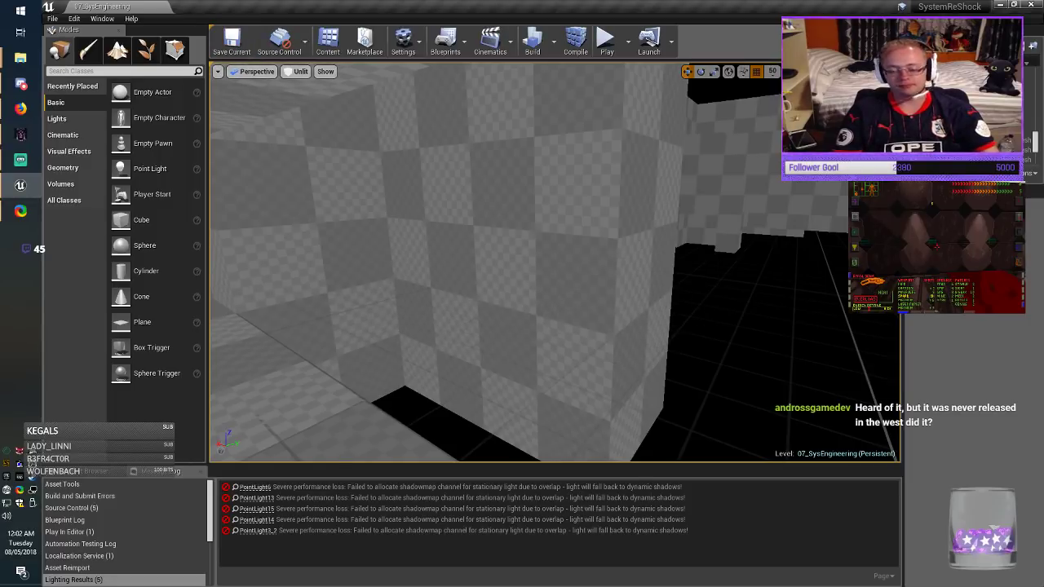
Step: Compare with the System Shock game and duplicate the 400 × 200 × 200 floor block along Y beside the original
right_drag(554, 261, 473, 301)
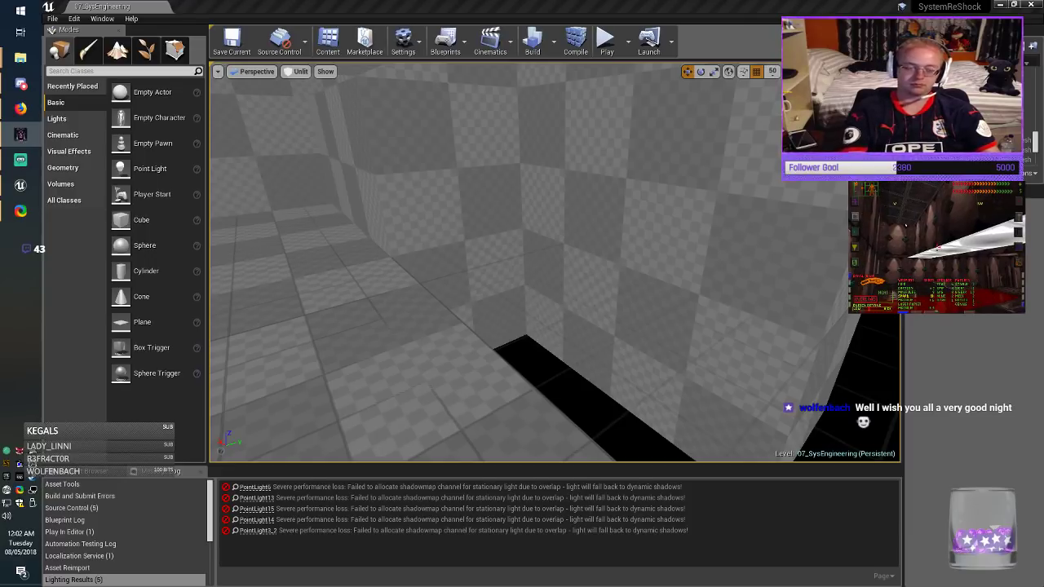
right_drag(555, 262, 681, 310)
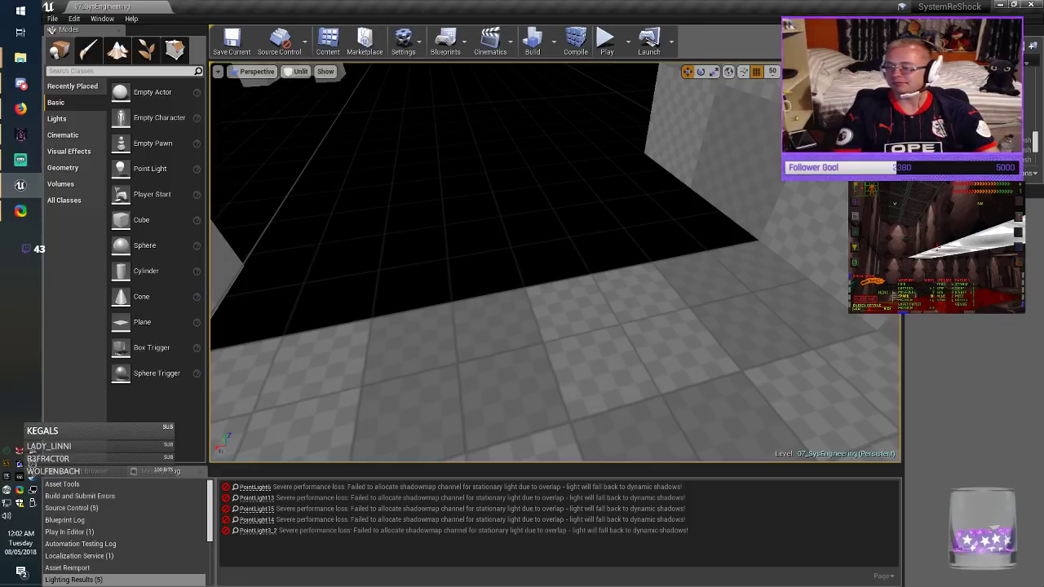
key(alt+Tab)
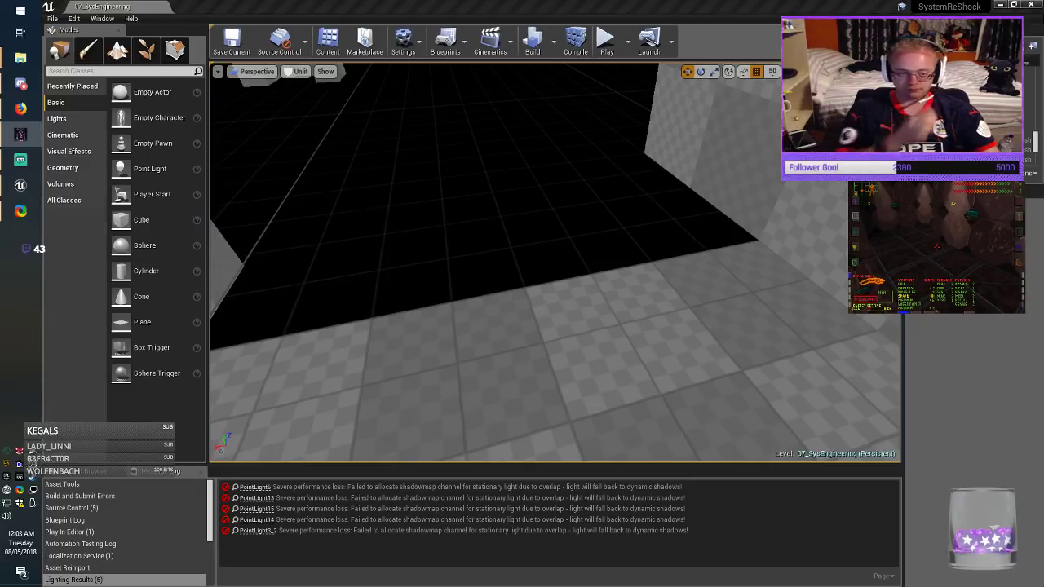
key(alt+Tab)
right_drag(555, 265, 407, 265)
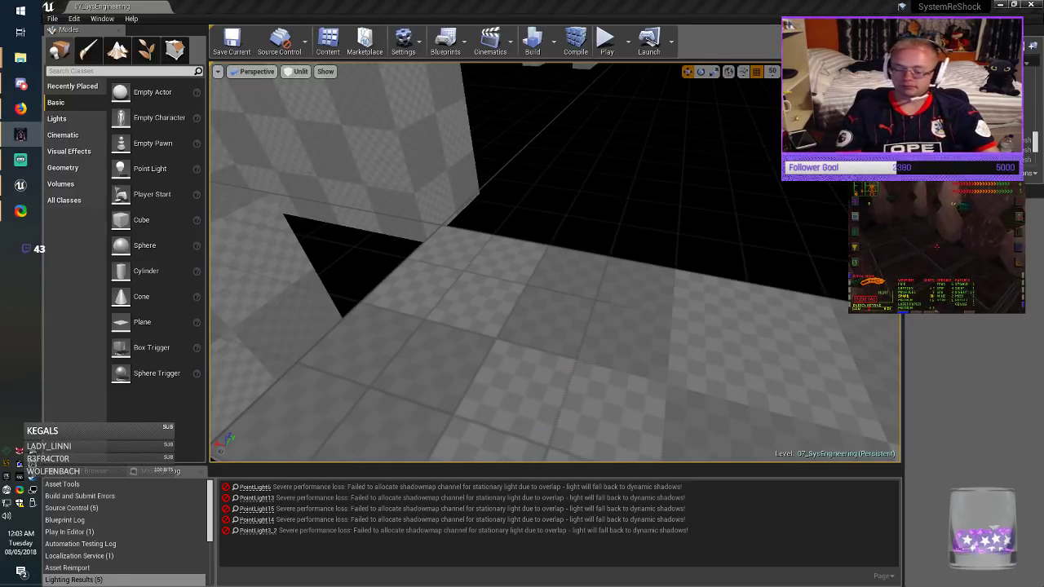
click(563, 342)
mouse_move(563, 342)
right_down()
mouse_move(718, 367)
mouse_move(832, 350)
right_up()
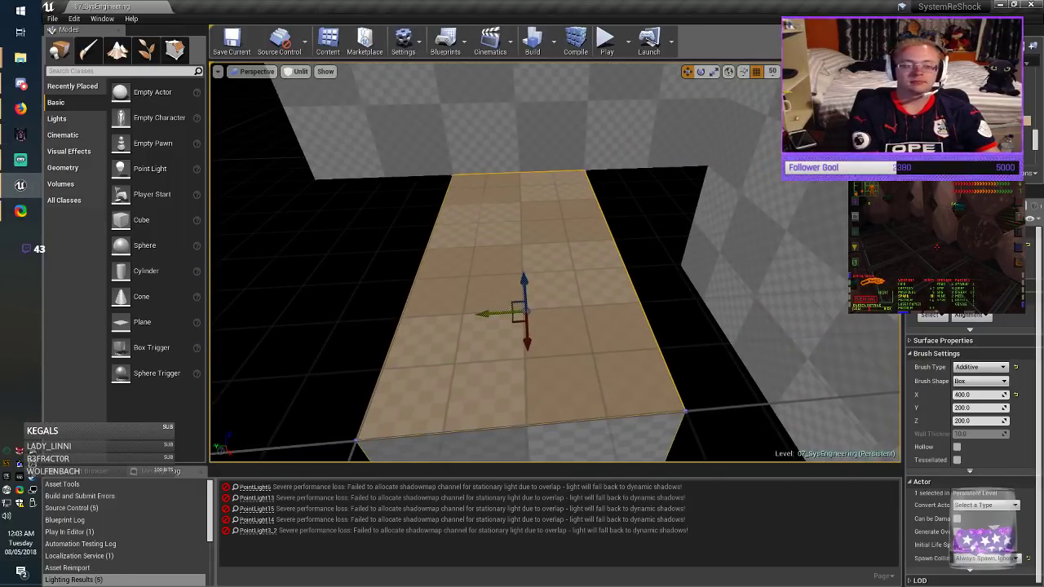
alt+drag(491, 313, 324, 324)
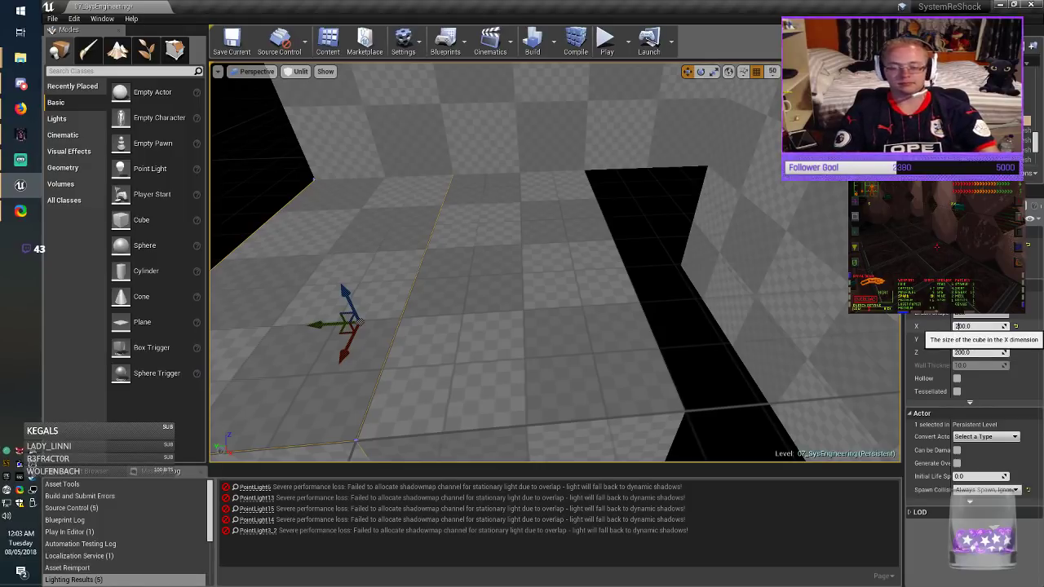
Step: Resize the duplicated floor block to X 200 and Y 400, shift it along X into place, and save the level
key(Tab)
text(400)
key(Return)
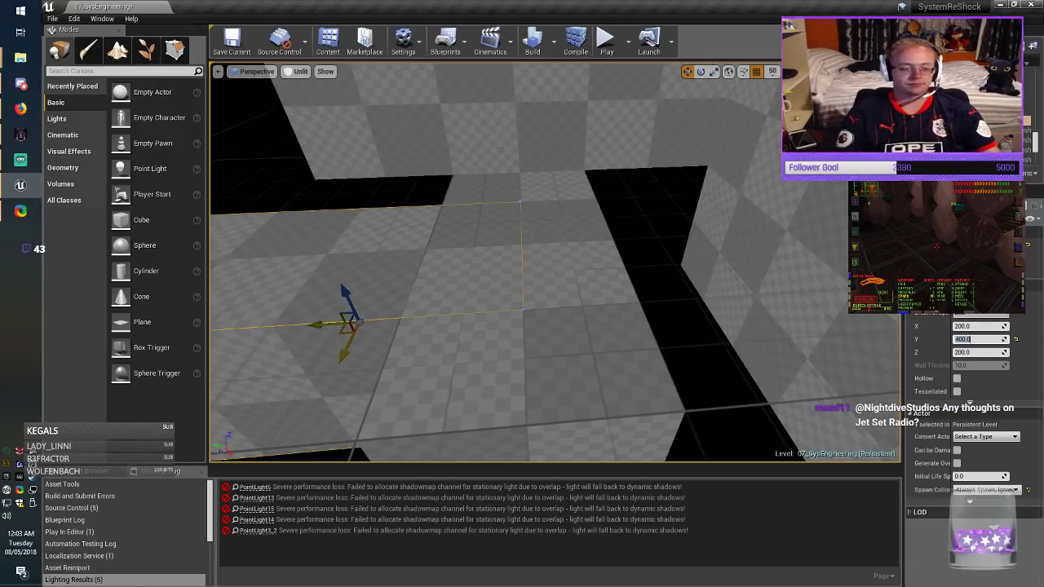
drag(345, 330, 295, 280)
click(272, 139)
click(232, 41)
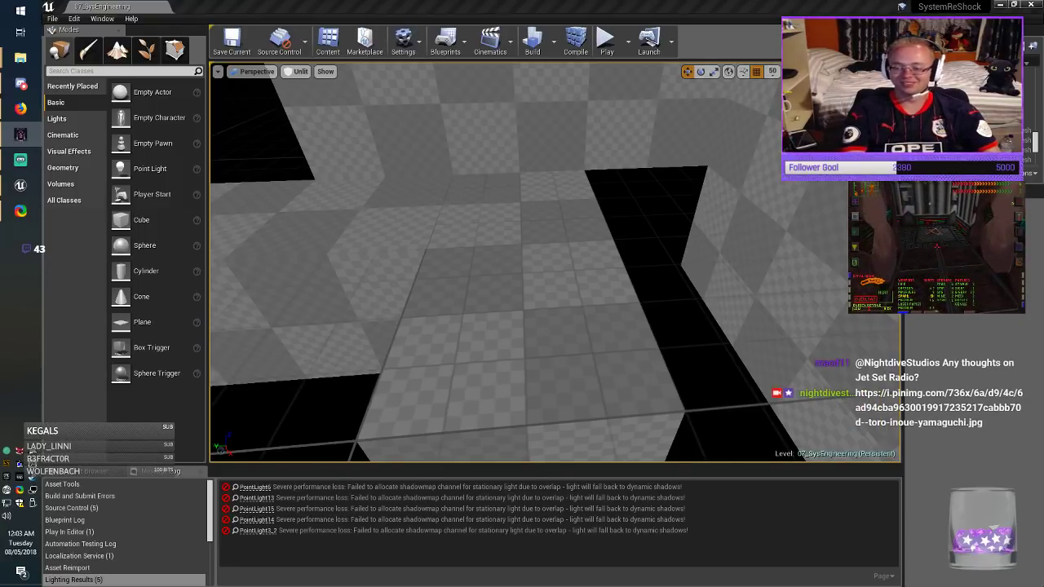
Step: Duplicate the 400 × 200 × 200 floor block along Y past the far end of the 400-long floor block and save the level
key(alt+Tab)
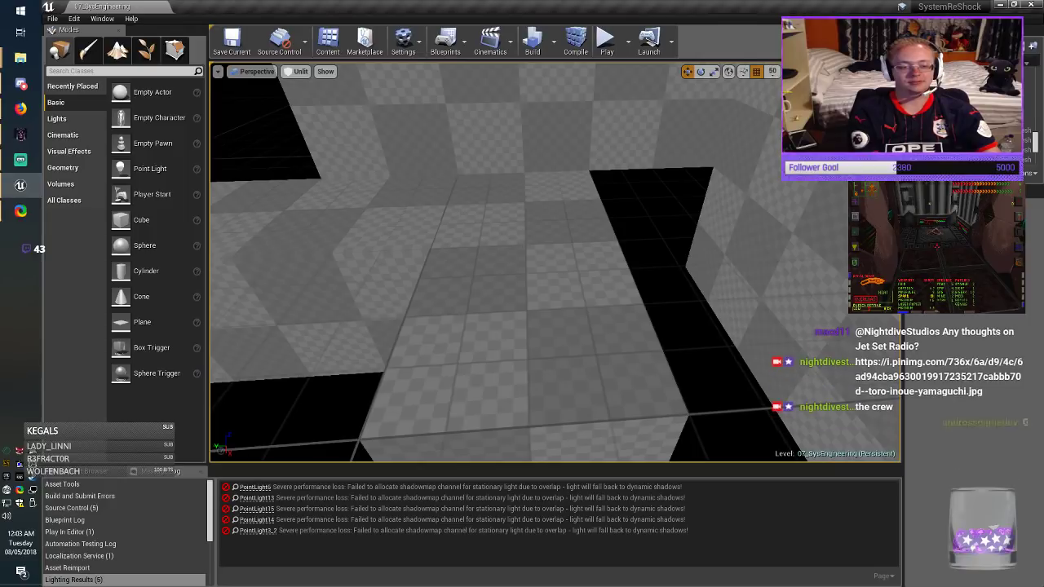
click(522, 318)
middle_drag(522, 318, 481, 294)
mouse_move(555, 262)
right_down()
mouse_move(441, 263)
mouse_move(522, 269)
right_up()
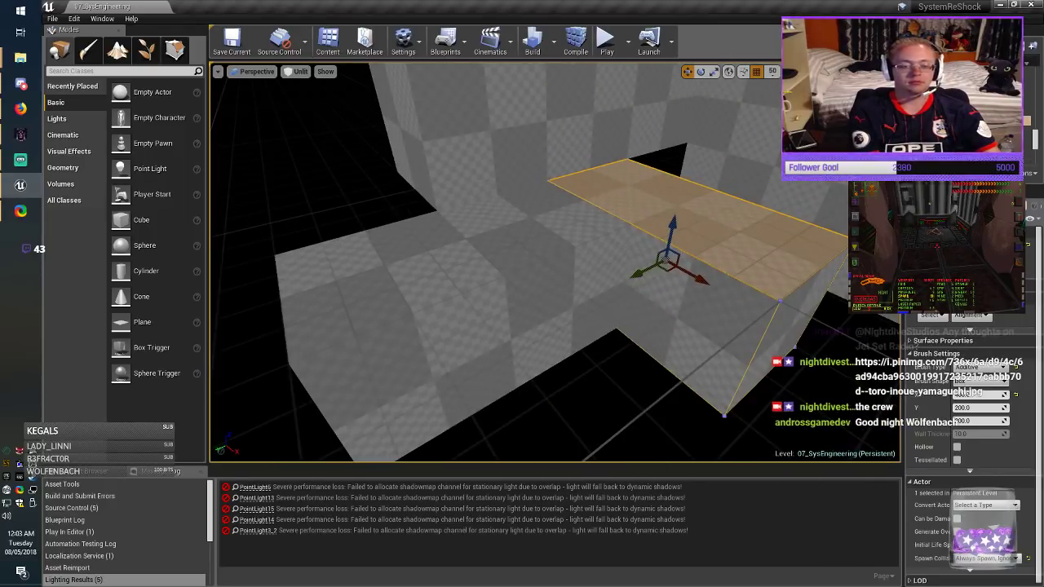
alt+drag(650, 274, 339, 244)
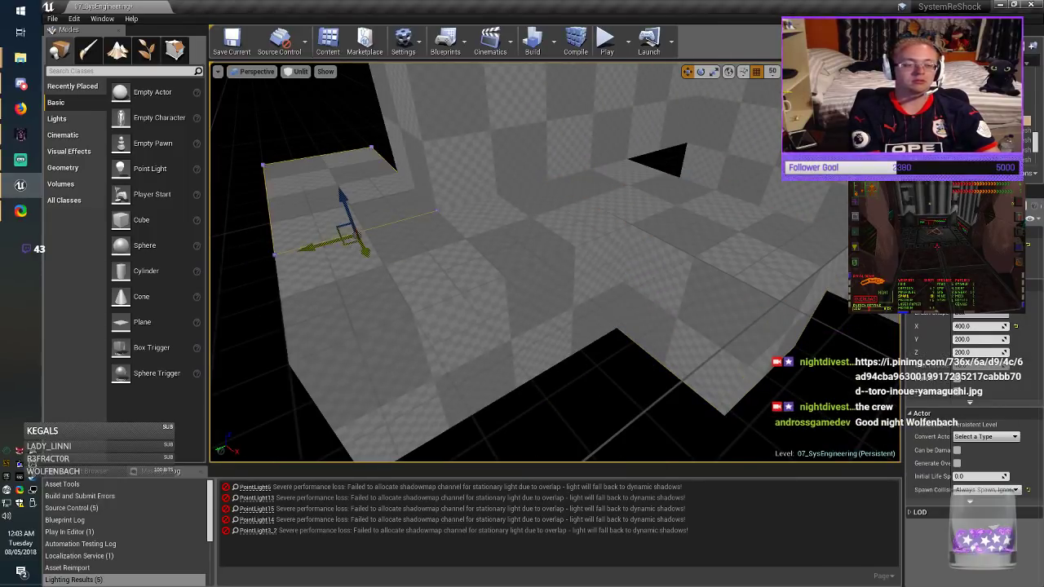
click(232, 40)
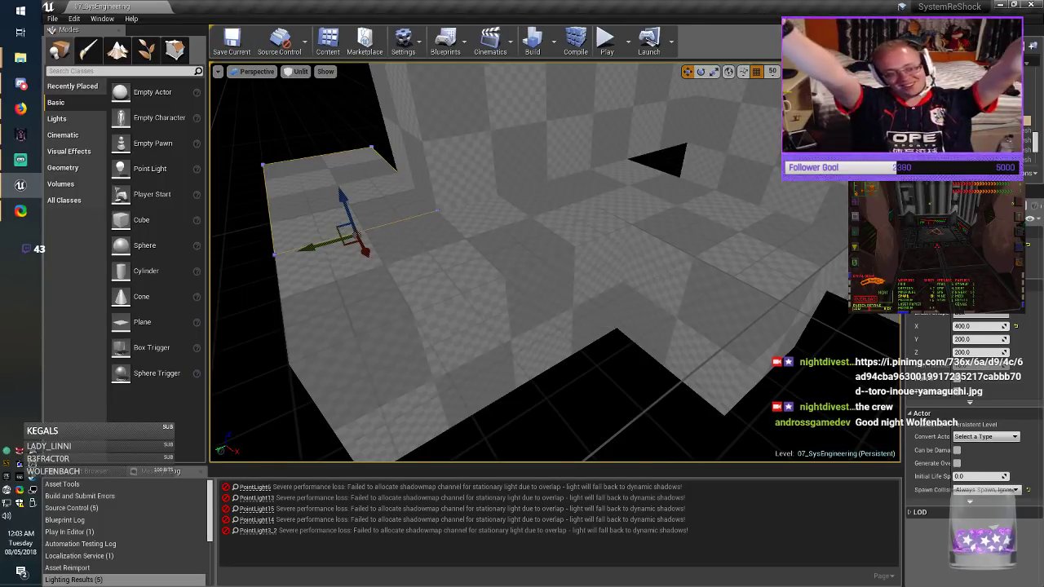
key(Escape)
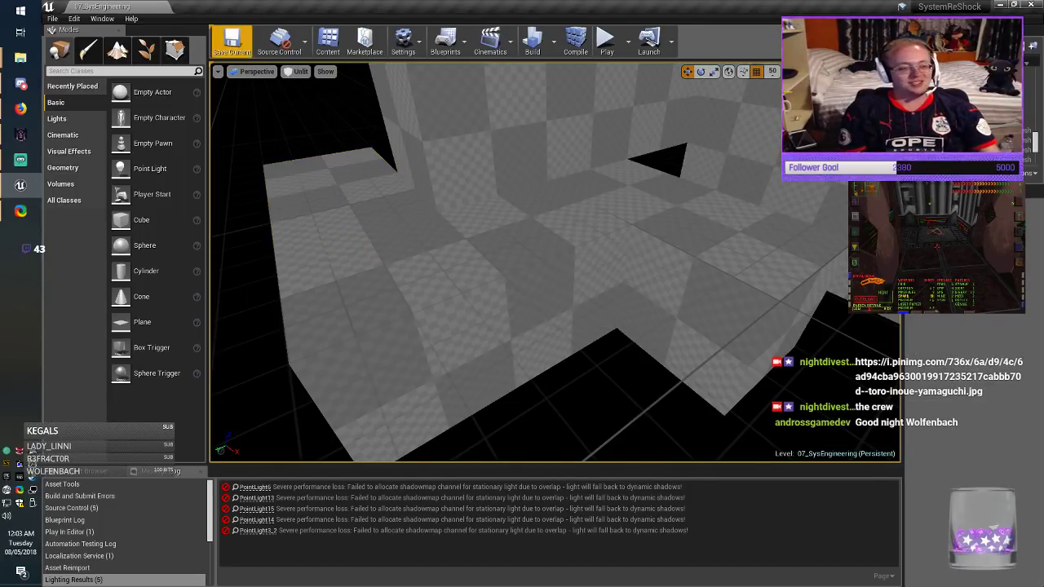
click(232, 40)
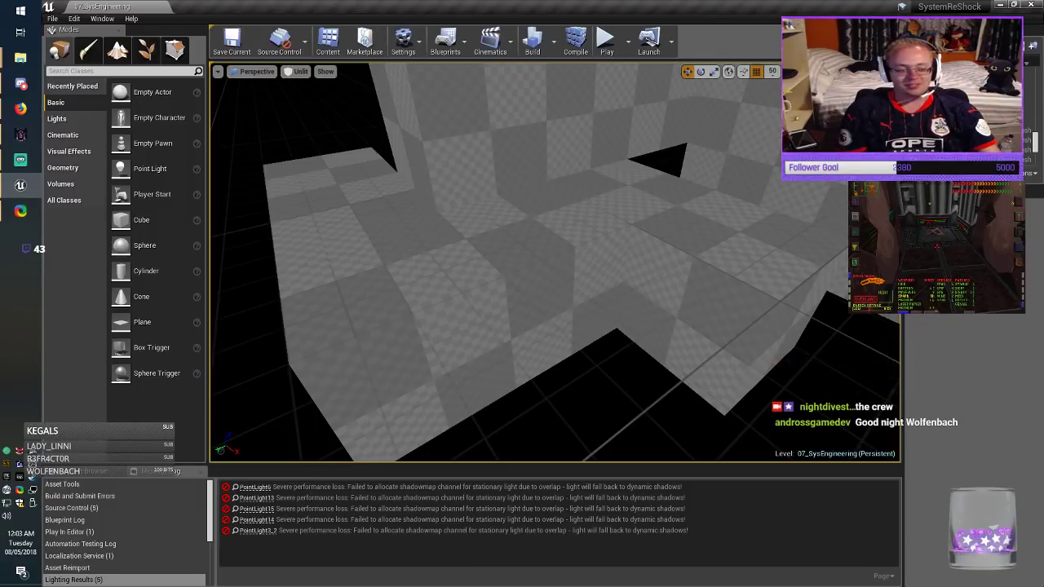
Step: Compare with the System Shock game and duplicate the end 400 × 200 × 200 floor block further outward along Y
right_drag(555, 265, 498, 269)
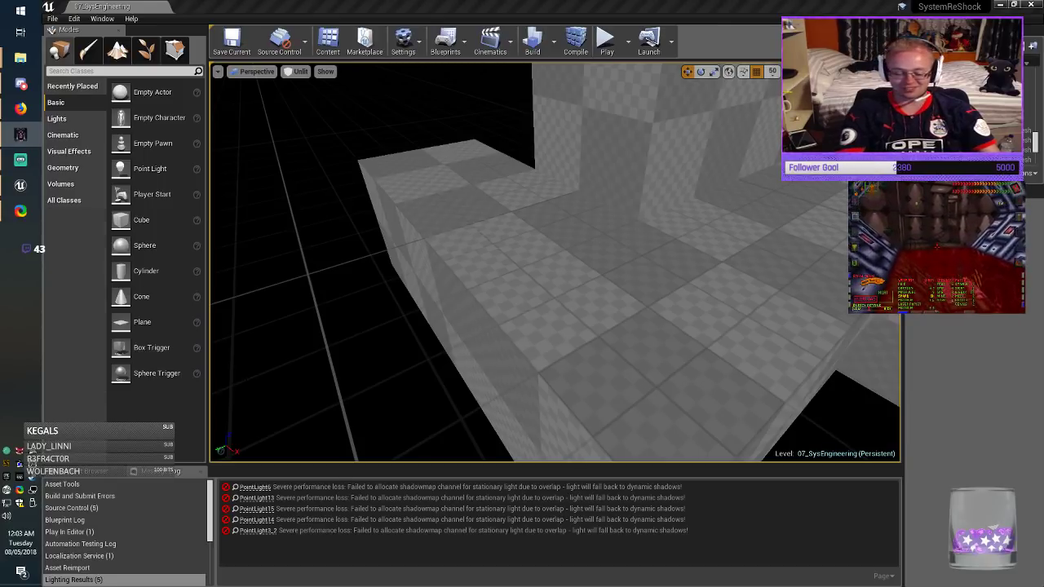
click(669, 327)
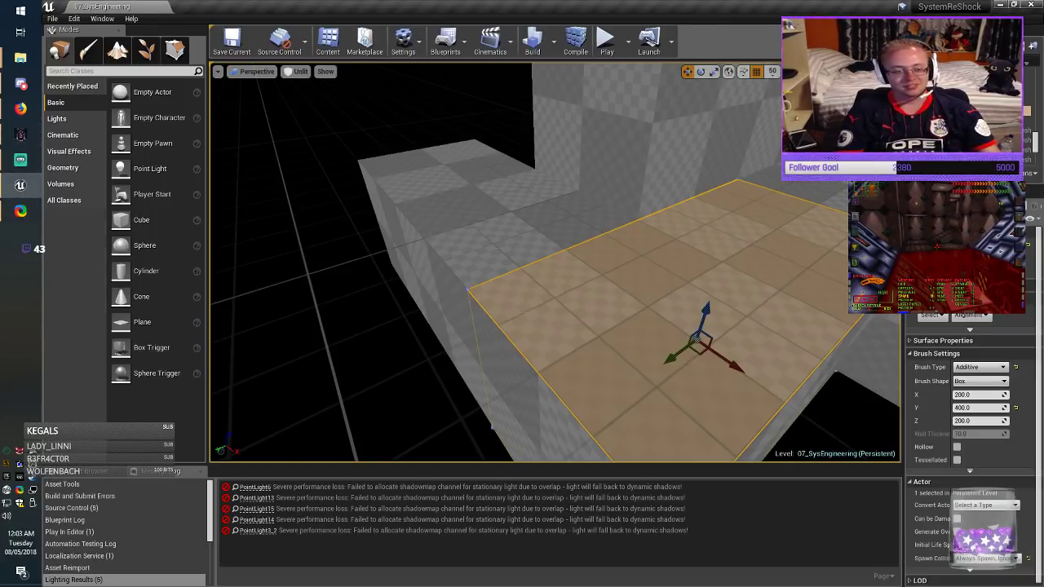
right_drag(669, 327, 628, 310)
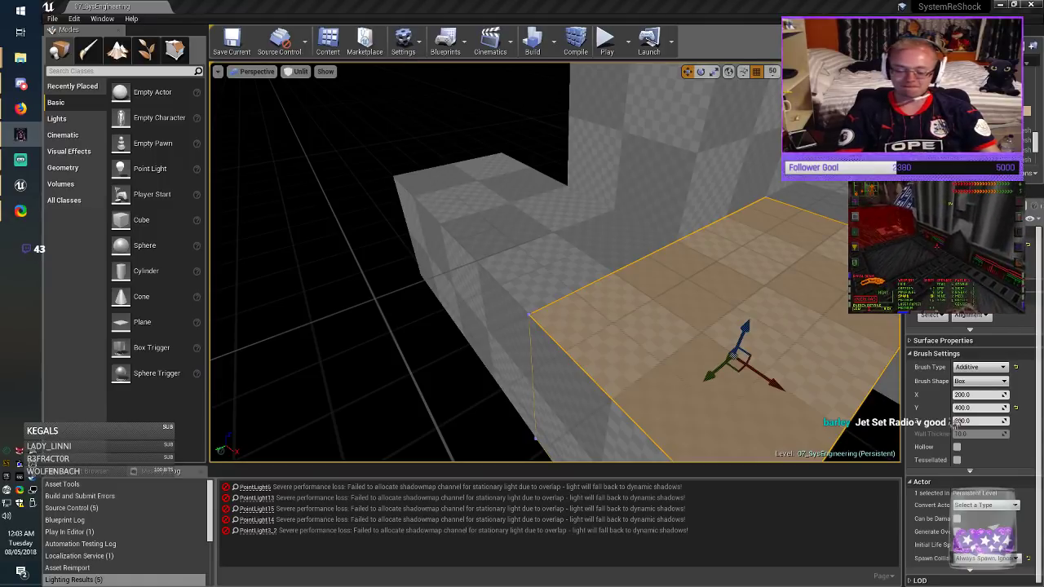
right_drag(611, 309, 611, 277)
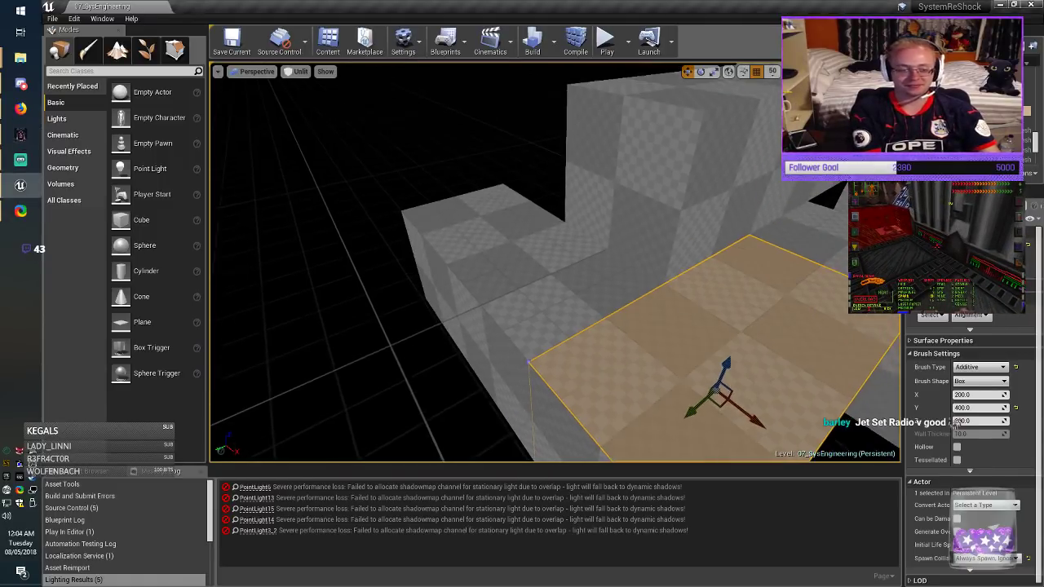
click(515, 294)
mouse_move(476, 309)
alt+mouse_down()
mouse_move(373, 342)
mouse_move(343, 338)
alt+mouse_up()
Step: Set the outermost floor block's X size to 200, shift it along X flush with the far edge, and save the level
click(975, 327)
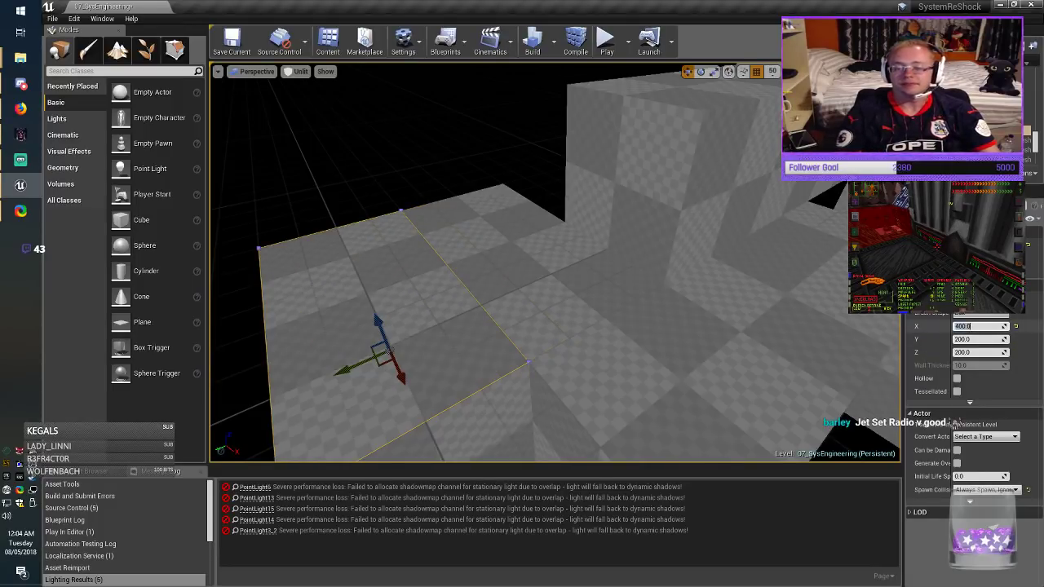
text(200)
key(Return)
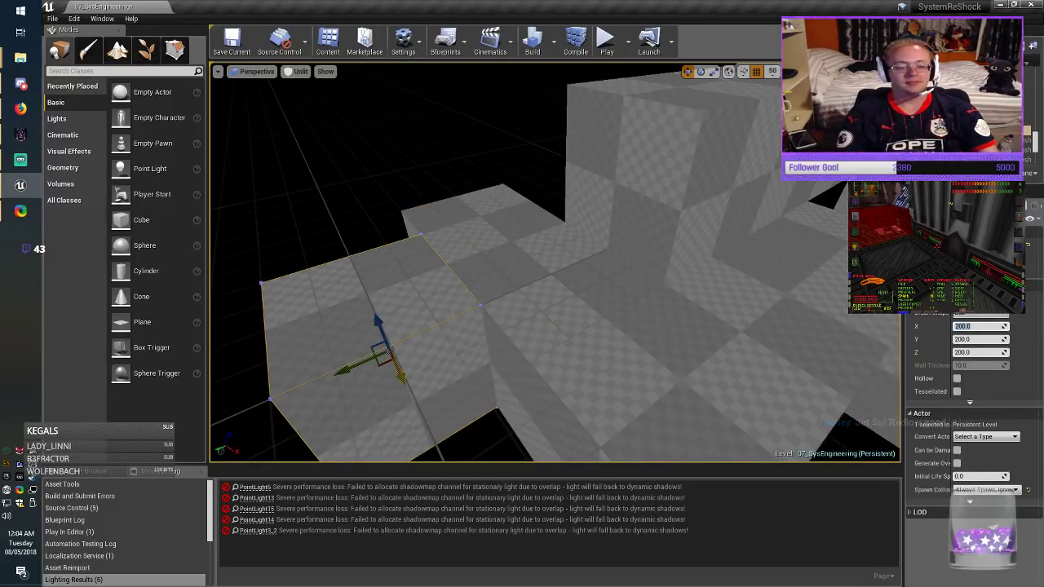
drag(399, 375, 377, 332)
right_drag(378, 332, 374, 332)
click(233, 42)
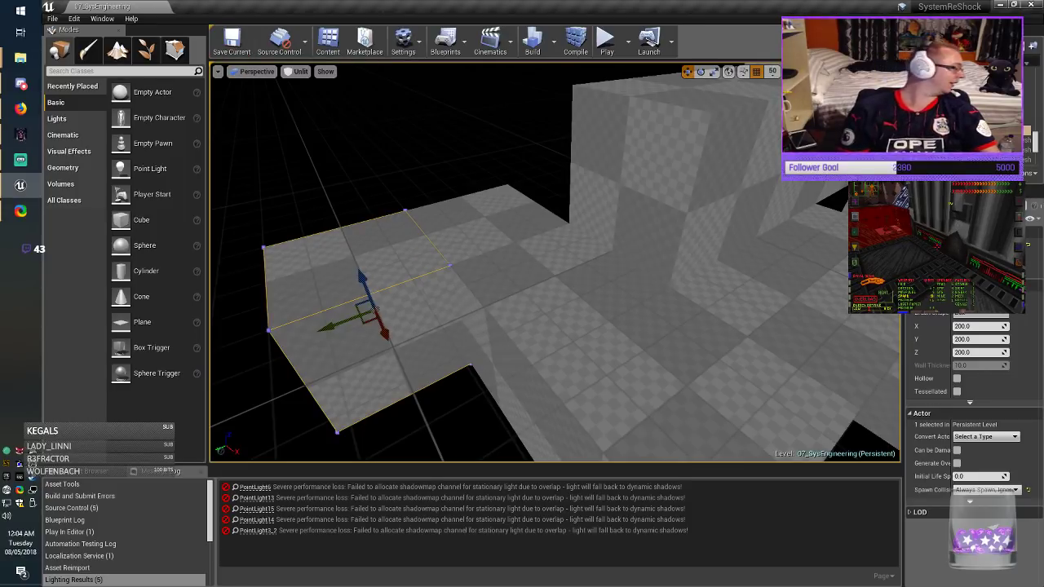
key(Escape)
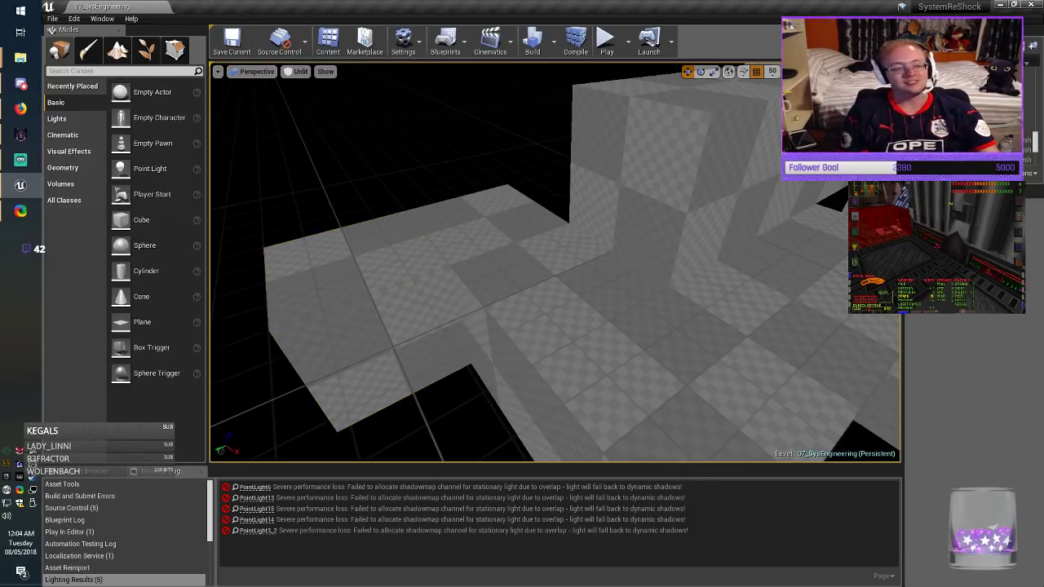
Step: Save the level, duplicate the 200-unit end floor cube into the far inner corner, and raise it onto the floor level
click(233, 42)
right_drag(554, 262, 524, 248)
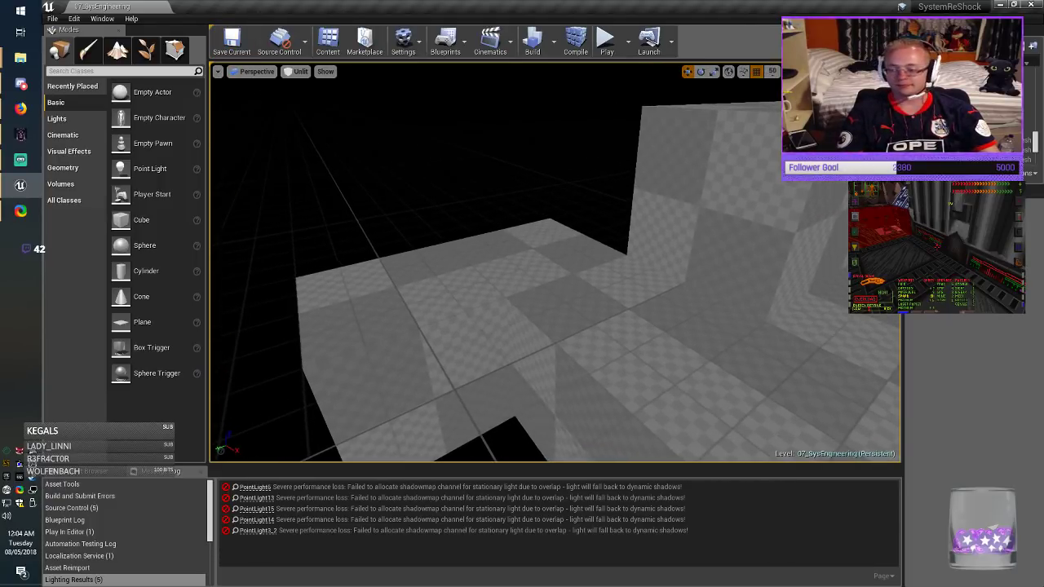
key(alt+Tab)
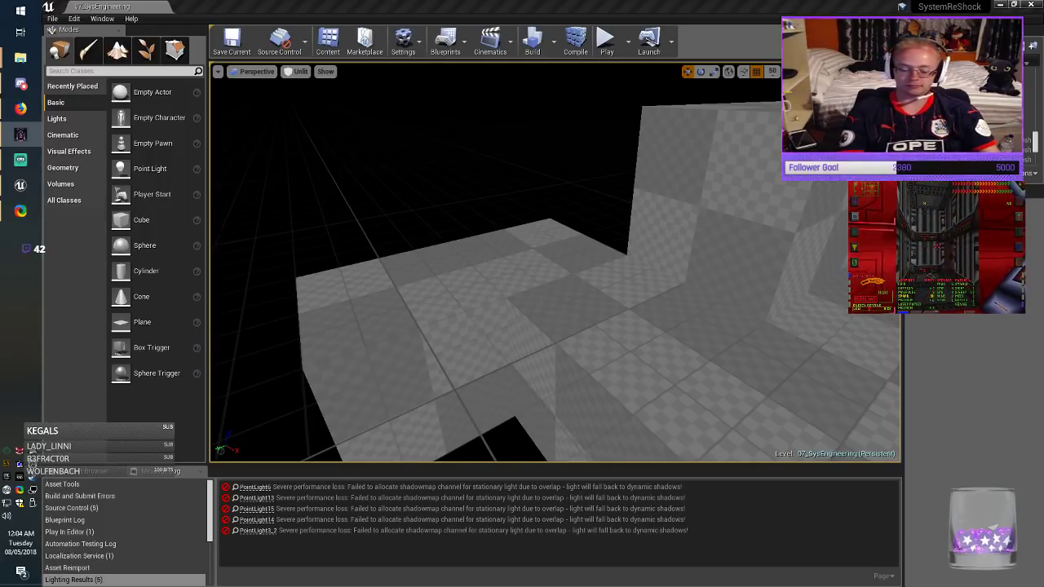
click(711, 202)
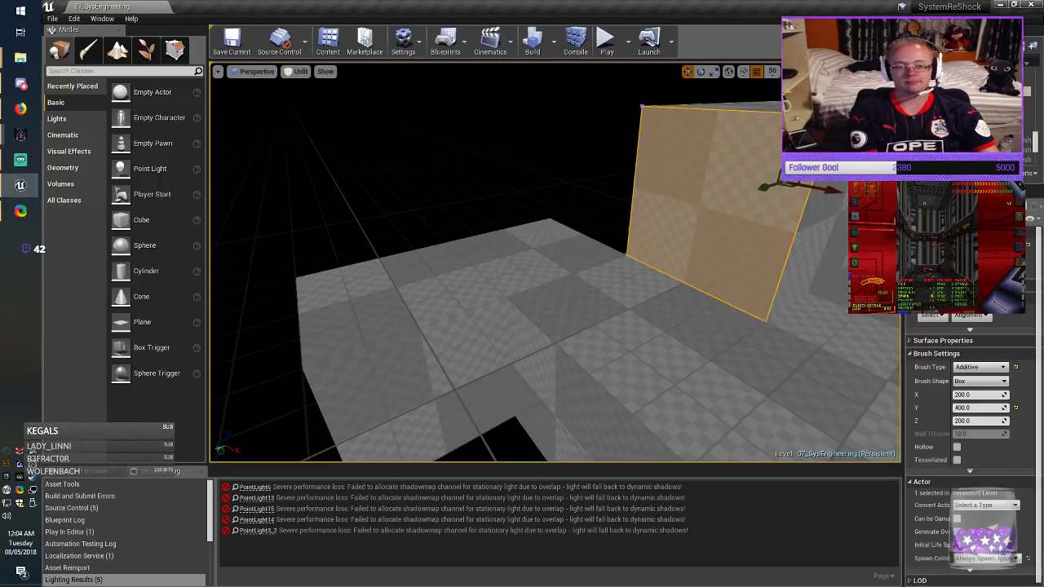
click(397, 299)
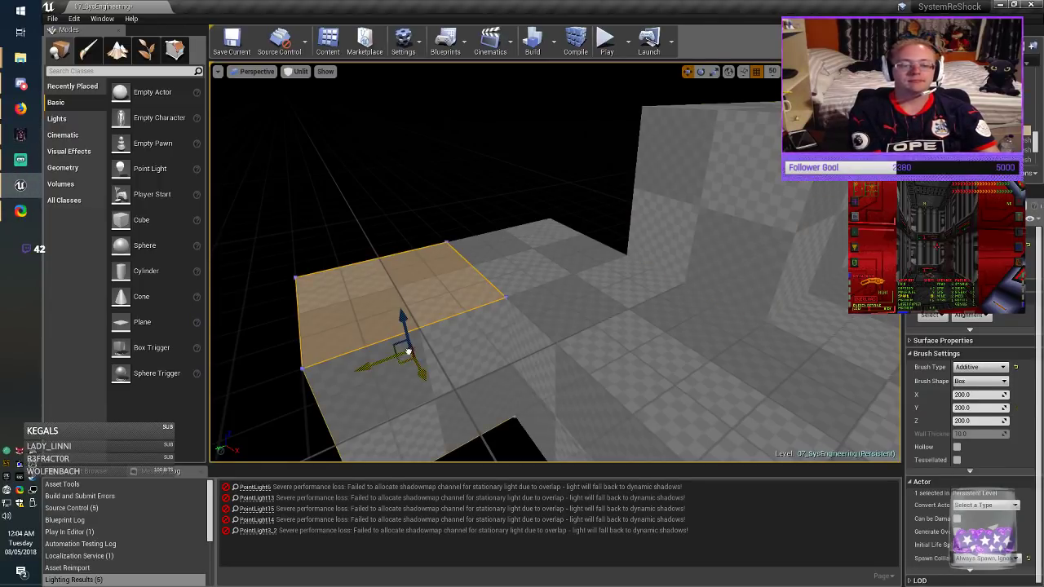
mouse_move(408, 353)
alt+mouse_down()
mouse_move(584, 208)
mouse_move(550, 237)
mouse_move(618, 278)
alt+mouse_up()
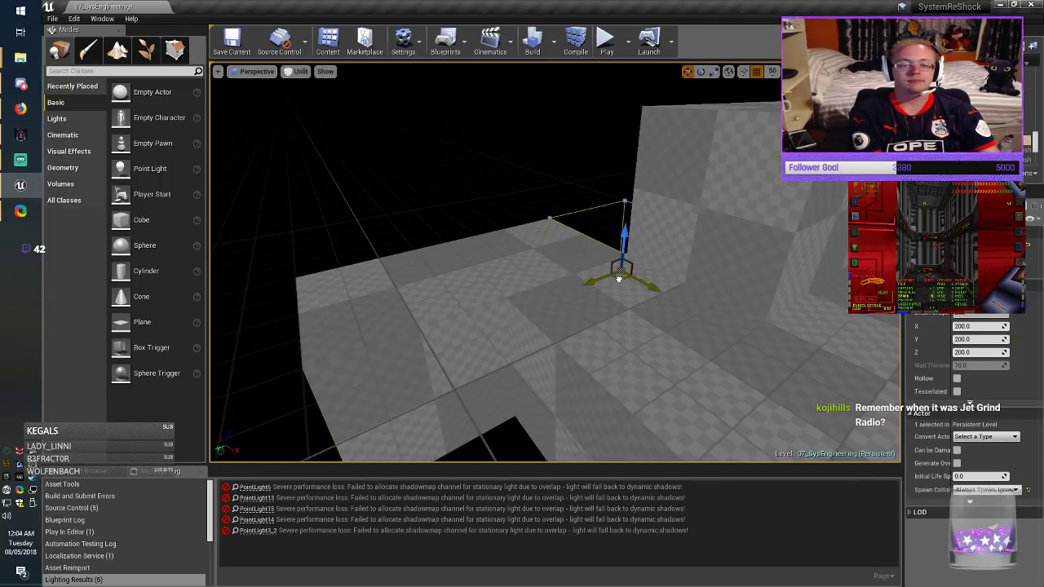
drag(625, 234, 633, 133)
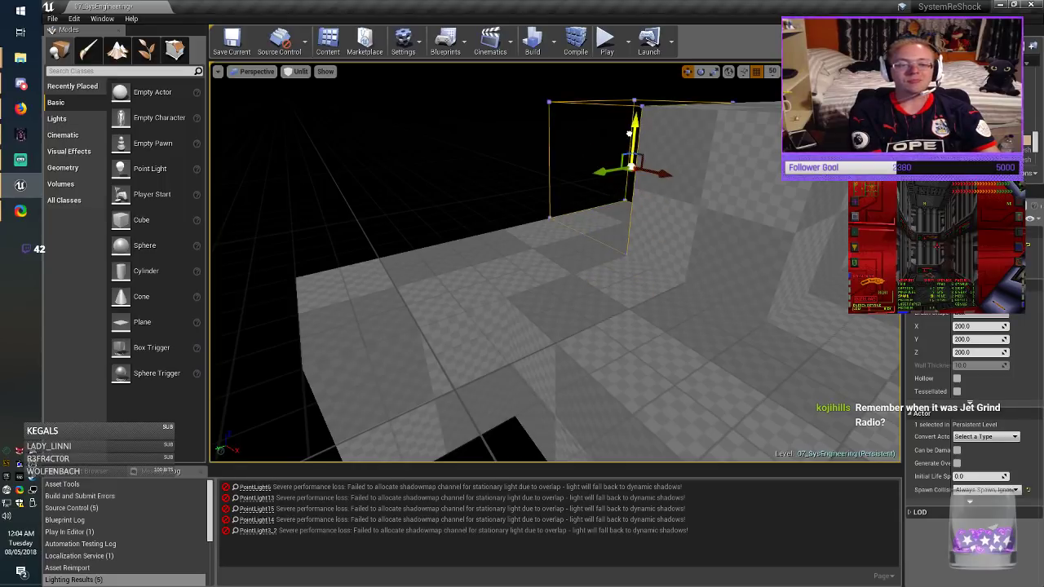
mouse_move(633, 133)
right_down()
mouse_move(693, 128)
mouse_move(700, 184)
right_up()
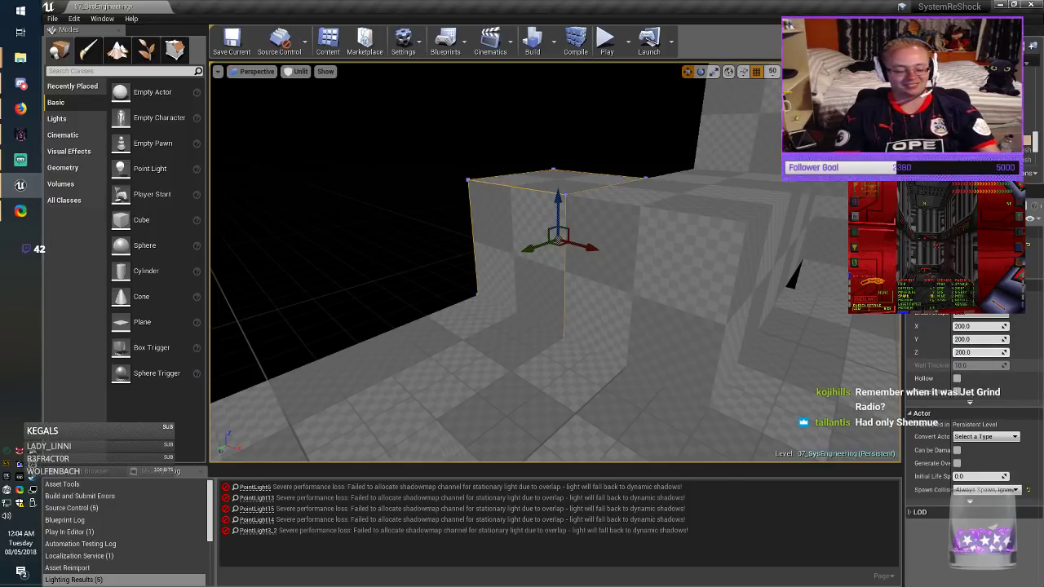
Step: Set the corner cube's Z size to 400, raise it so its base meets the floor, and save the level
text(400)
key(Return)
drag(560, 204, 567, 134)
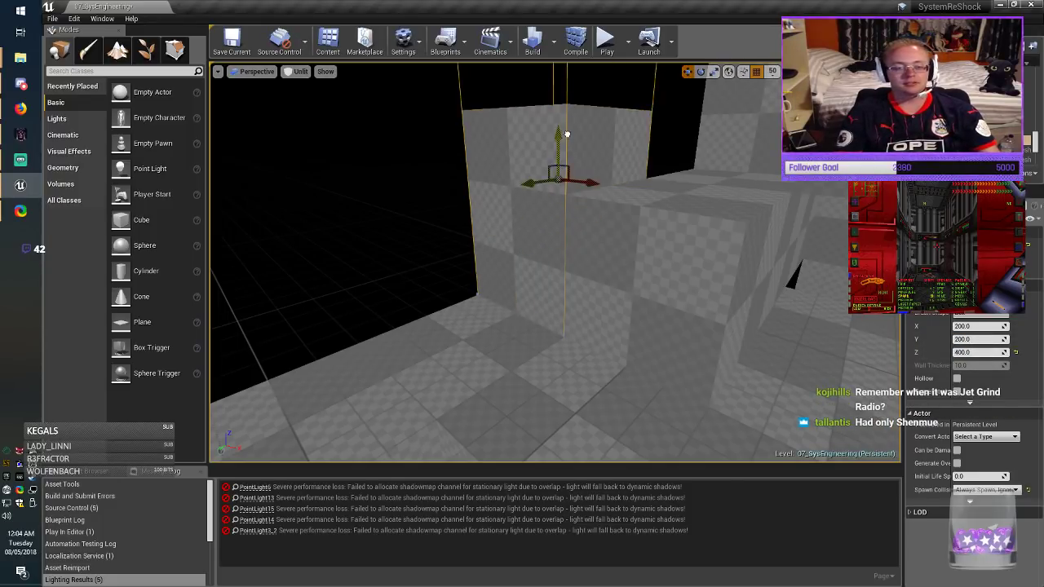
key(Escape)
right_drag(566, 134, 561, 75)
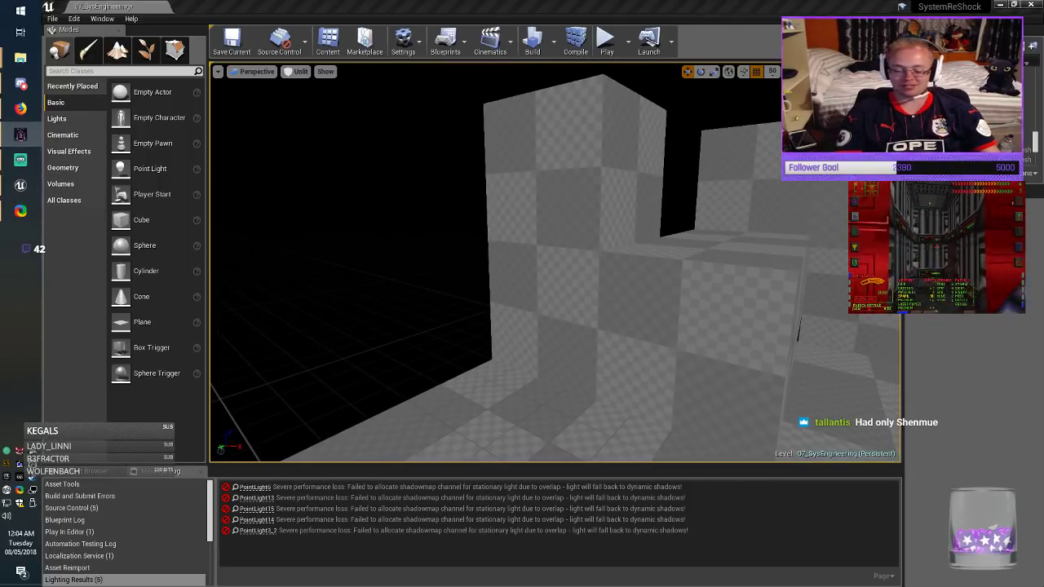
right_drag(556, 261, 546, 246)
click(231, 41)
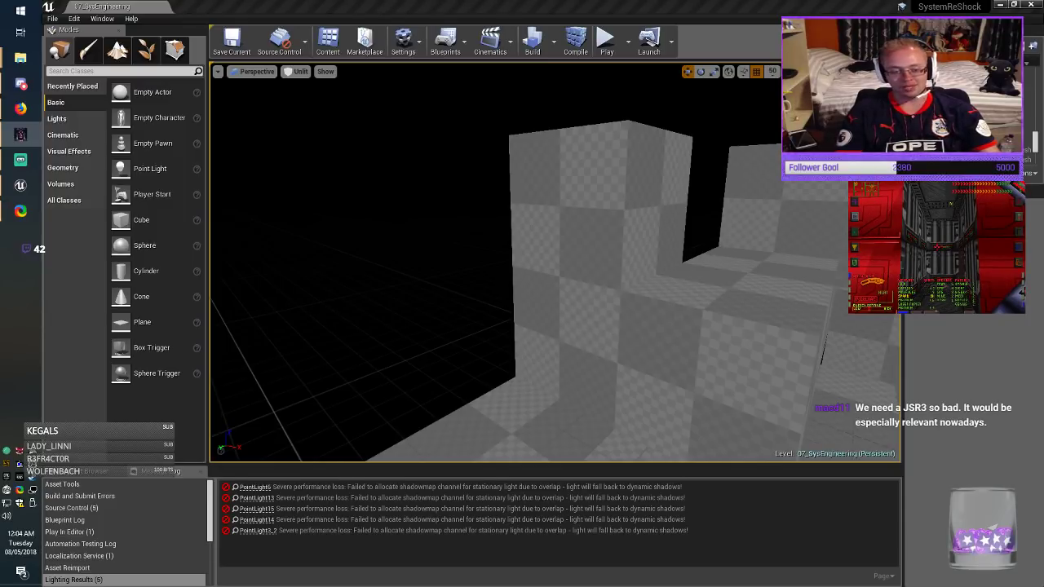
Step: Duplicate the 400-high corner pillar to the outer end of the floor and shift it along Y against the existing wall
click(573, 266)
mouse_move(572, 265)
right_down()
mouse_move(539, 326)
mouse_move(530, 277)
mouse_move(546, 253)
mouse_move(563, 257)
right_up()
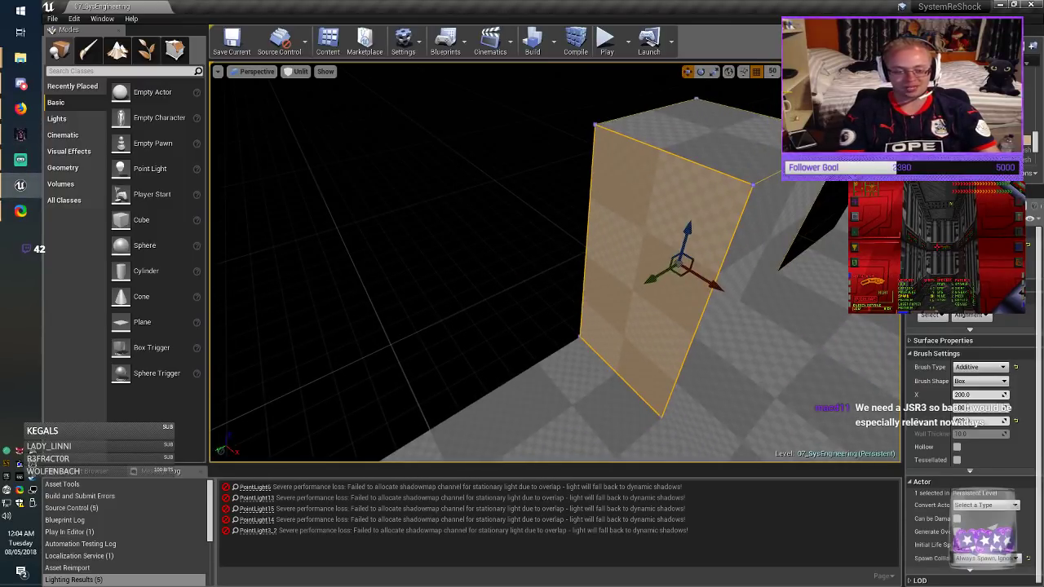
mouse_move(680, 271)
alt+mouse_down()
mouse_move(422, 316)
mouse_move(349, 272)
mouse_move(265, 287)
alt+mouse_up()
right_drag(265, 287, 235, 312)
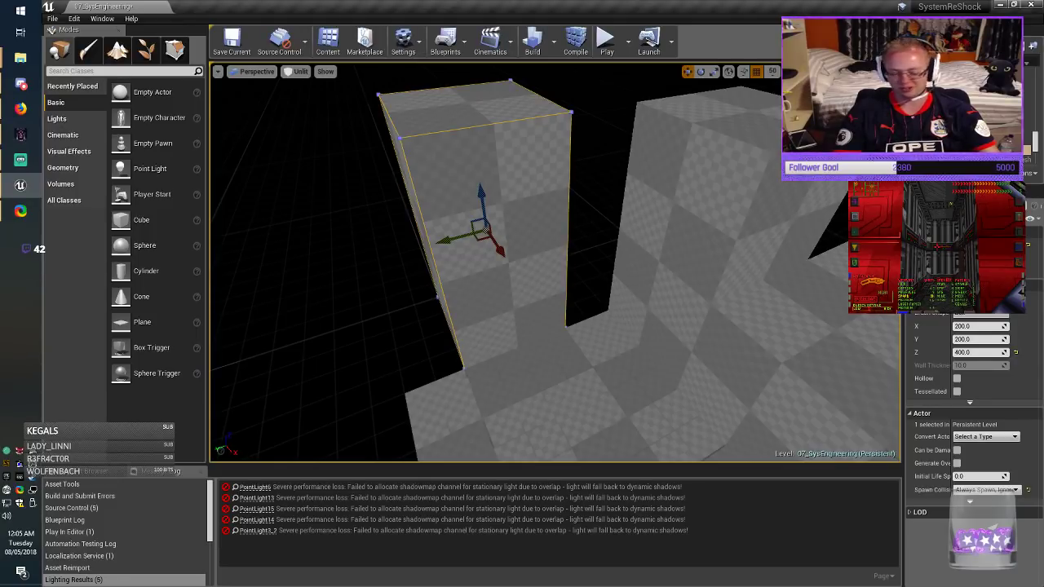
right_drag(489, 269, 460, 266)
key(alt+Tab)
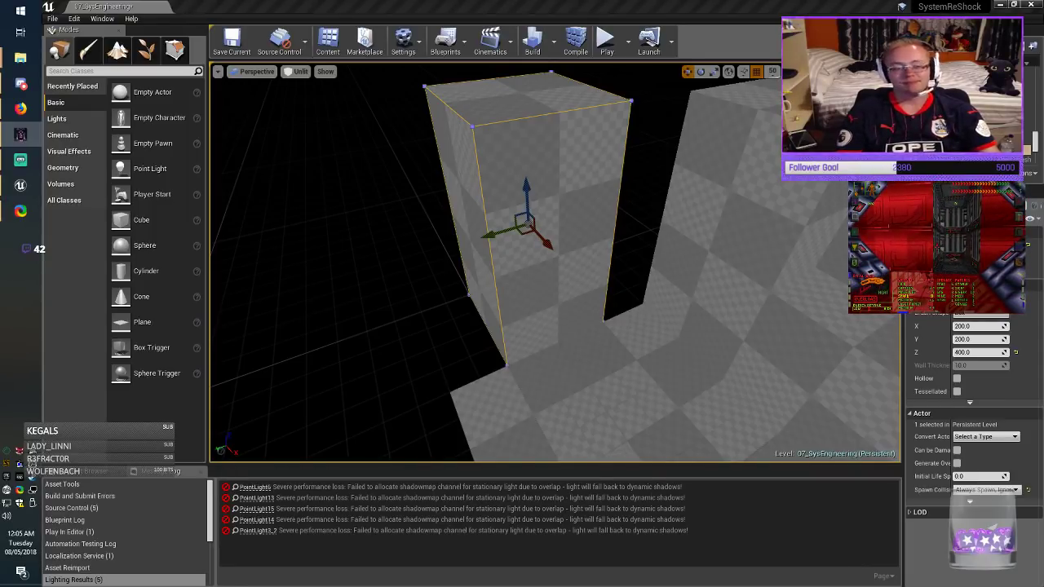
key(alt+Tab)
right_drag(490, 269, 467, 272)
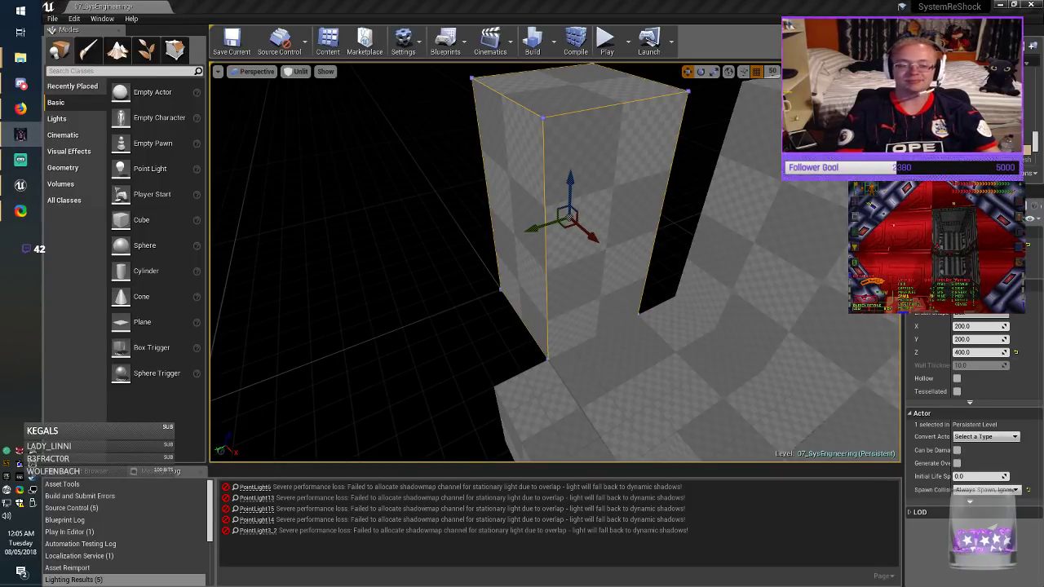
mouse_move(555, 270)
right_down()
mouse_move(544, 272)
mouse_move(547, 282)
right_up()
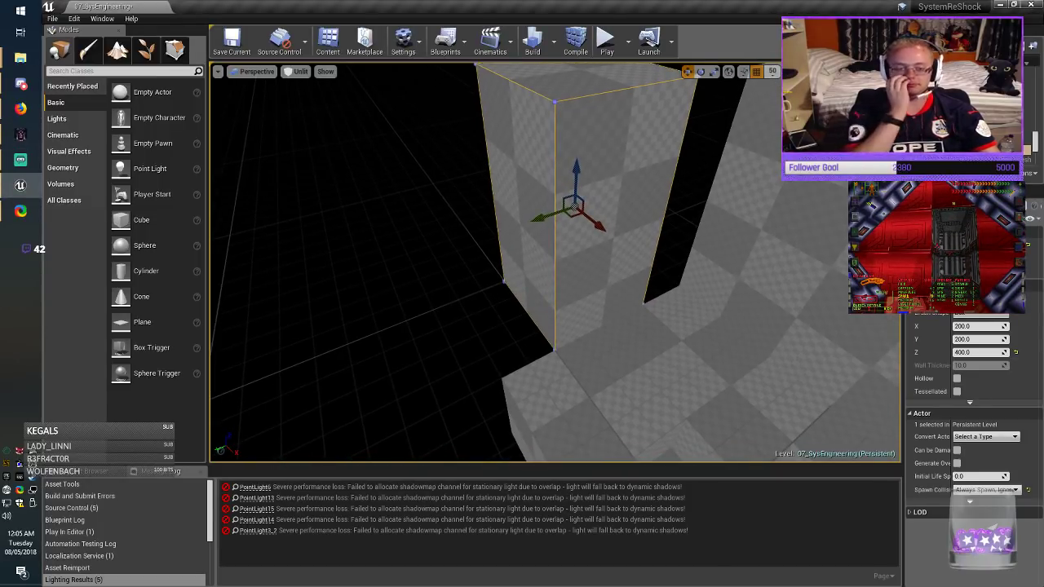
drag(543, 218, 593, 202)
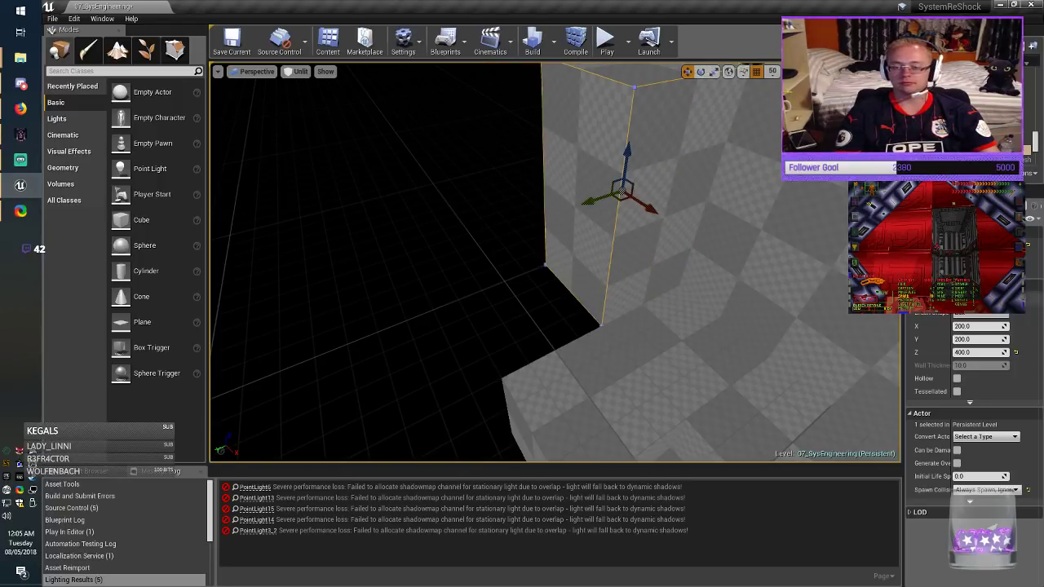
Step: Set the duplicated pillar's Z size to 200 and lower it back down to floor level
click(977, 352)
text(200)
key(Return)
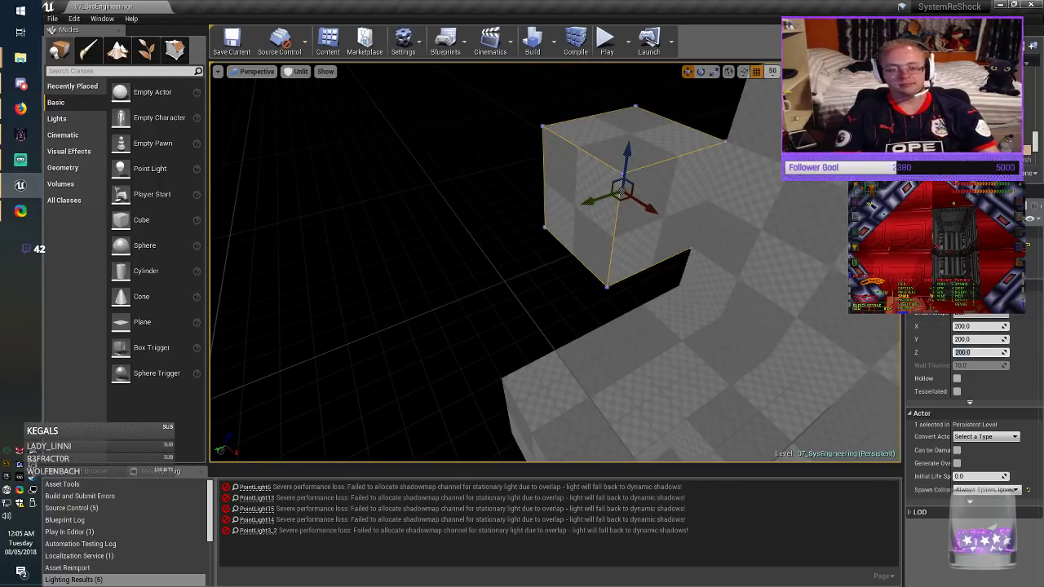
drag(627, 153, 623, 202)
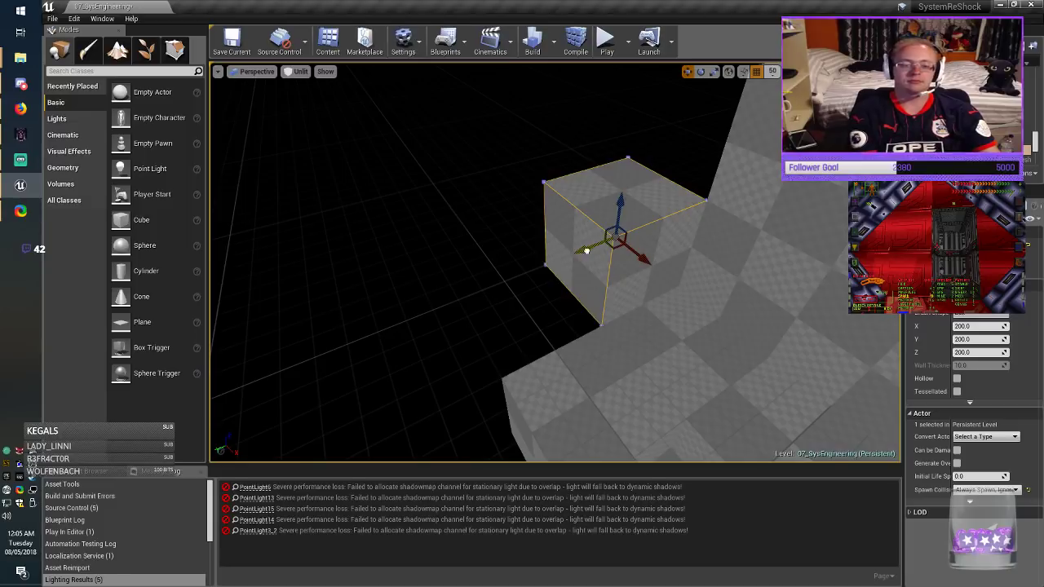
Step: Duplicate the 200-unit cube one block outward along Y, set the copy's Z size to 600, and raise it
drag(586, 250, 490, 287)
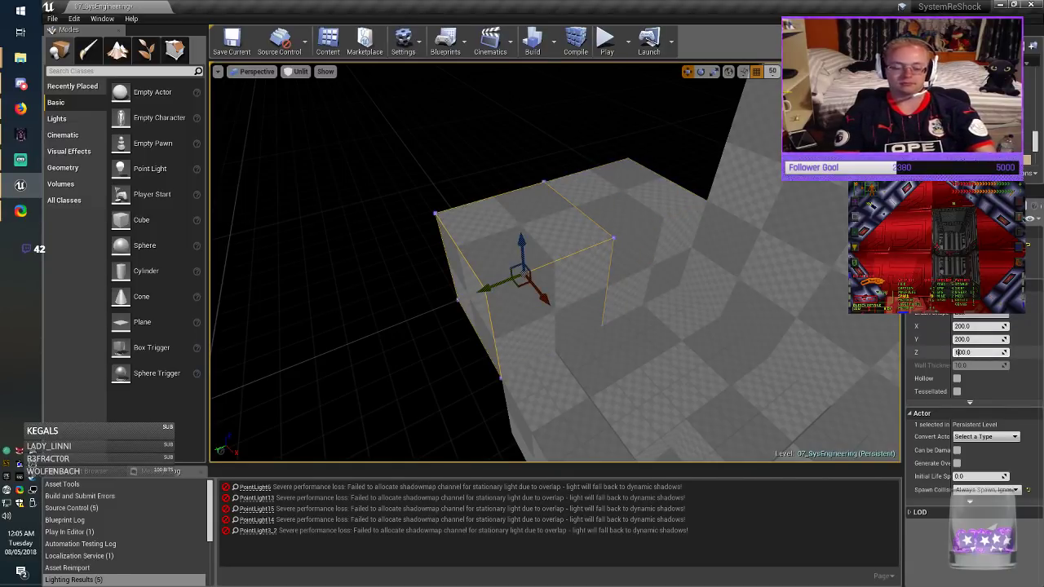
key(Return)
mouse_move(620, 310)
right_down()
mouse_move(652, 277)
mouse_move(709, 252)
mouse_move(766, 251)
right_up()
drag(517, 181, 516, 99)
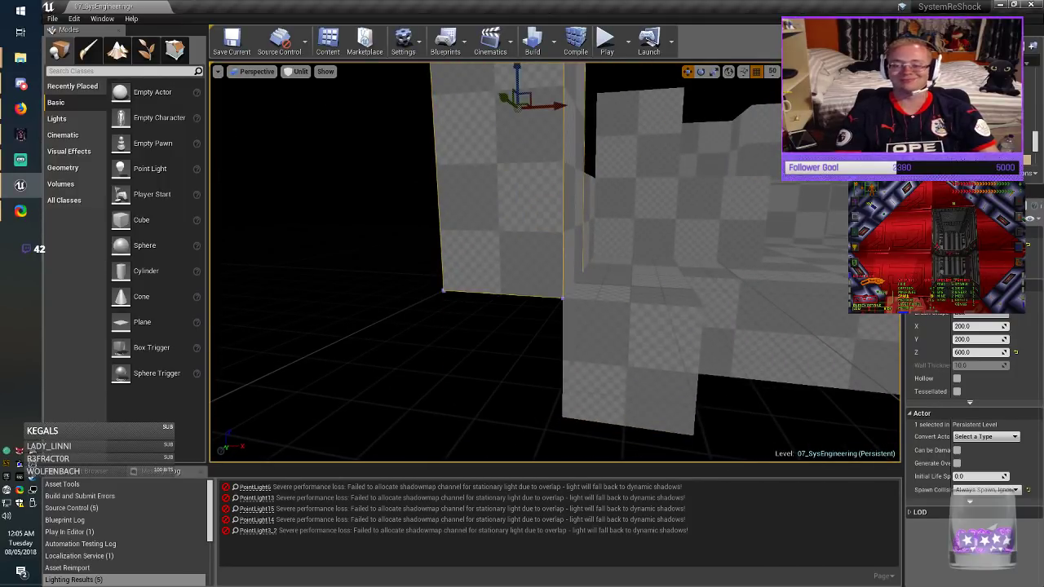
Step: Duplicate the 200-unit cube beside the 600-high pillar and raise it level with the pillar's top, spanning the opening
mouse_move(632, 229)
right_down()
mouse_move(632, 203)
mouse_move(653, 225)
right_up()
click(636, 224)
click(510, 293)
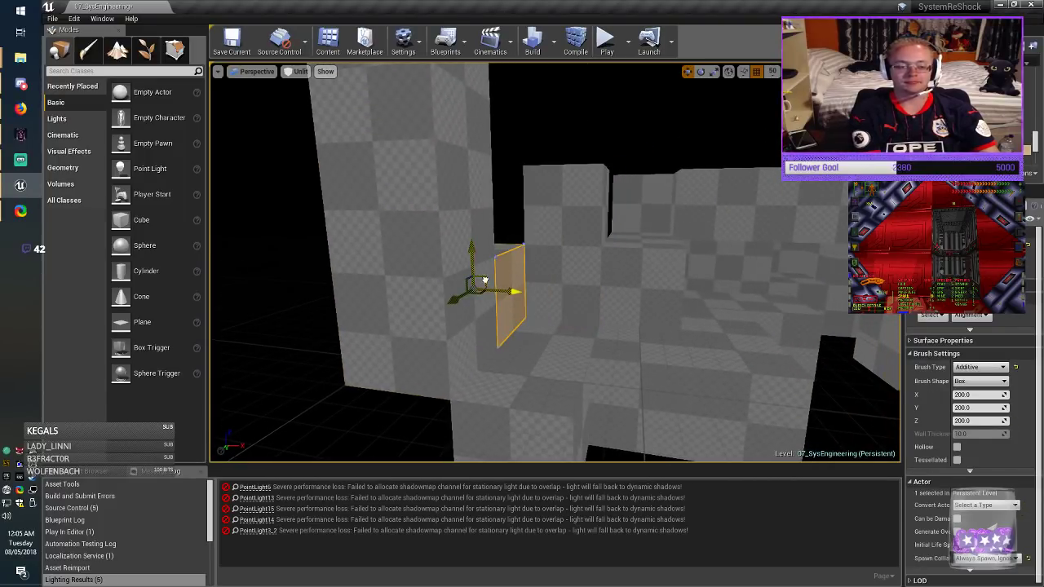
mouse_move(484, 280)
alt+mouse_down()
mouse_move(560, 177)
mouse_move(567, 199)
mouse_move(505, 238)
alt+mouse_up()
middle_drag(506, 239, 458, 229)
drag(573, 188, 575, 57)
key(Escape)
mouse_move(575, 81)
right_down()
mouse_move(555, 83)
mouse_move(580, 85)
right_up()
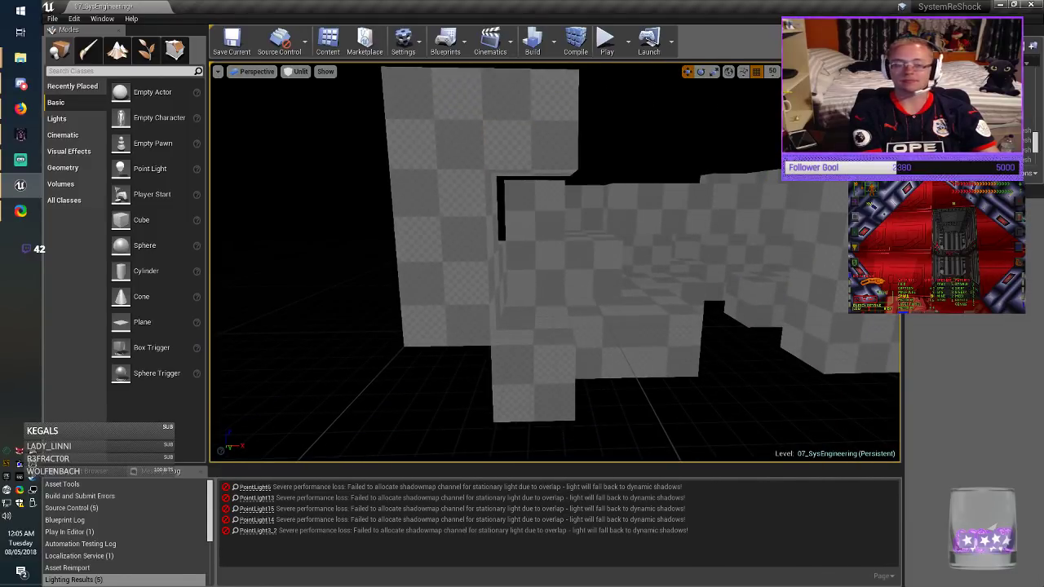
Step: Duplicate the 600-high pillar along X across the opening, set its Z size to 400, lower it to the original base, and save
click(445, 209)
alt+drag(494, 214, 656, 208)
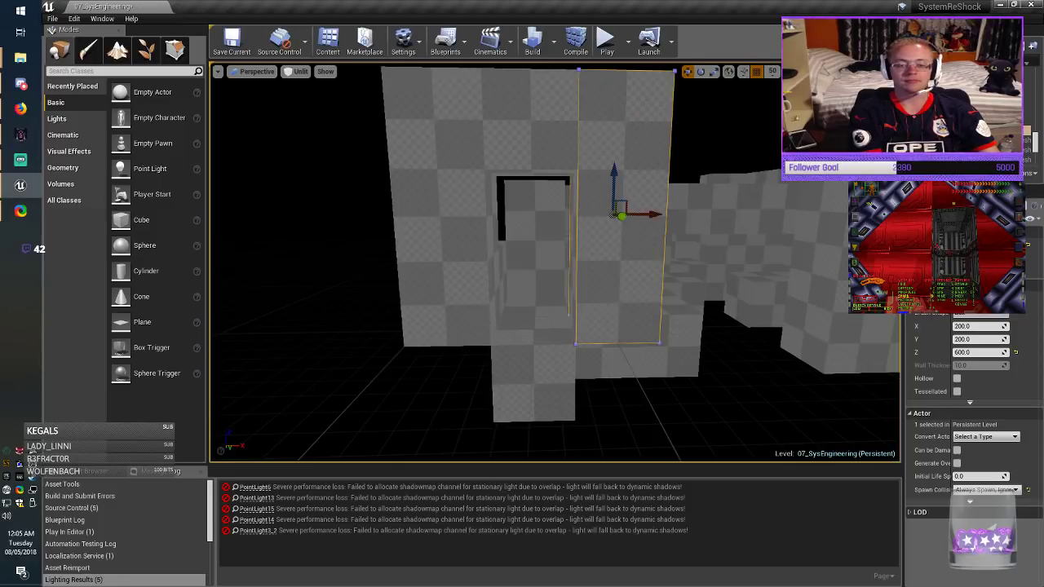
click(973, 352)
text(400)
key(Return)
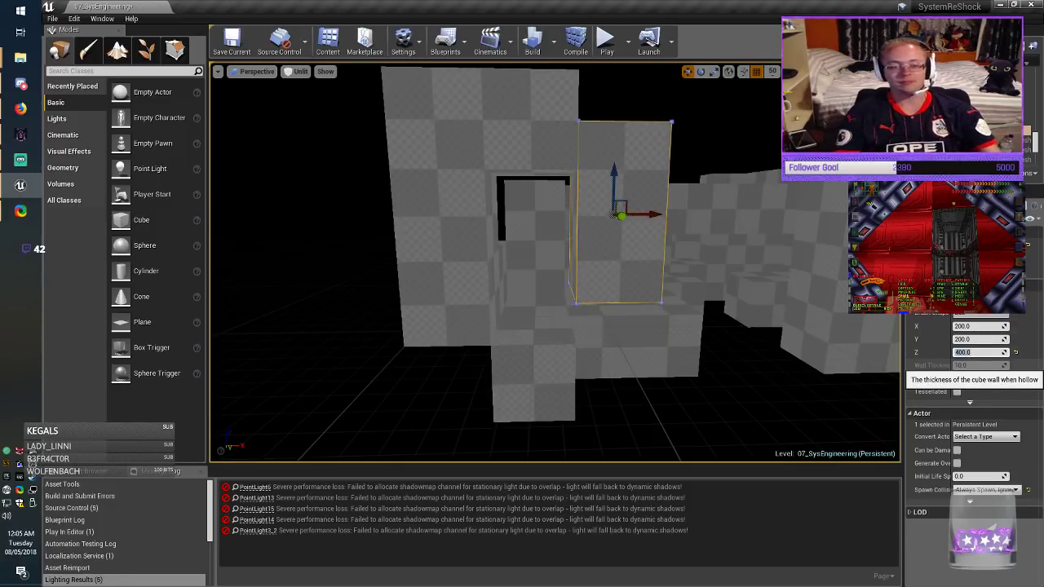
drag(615, 174, 617, 214)
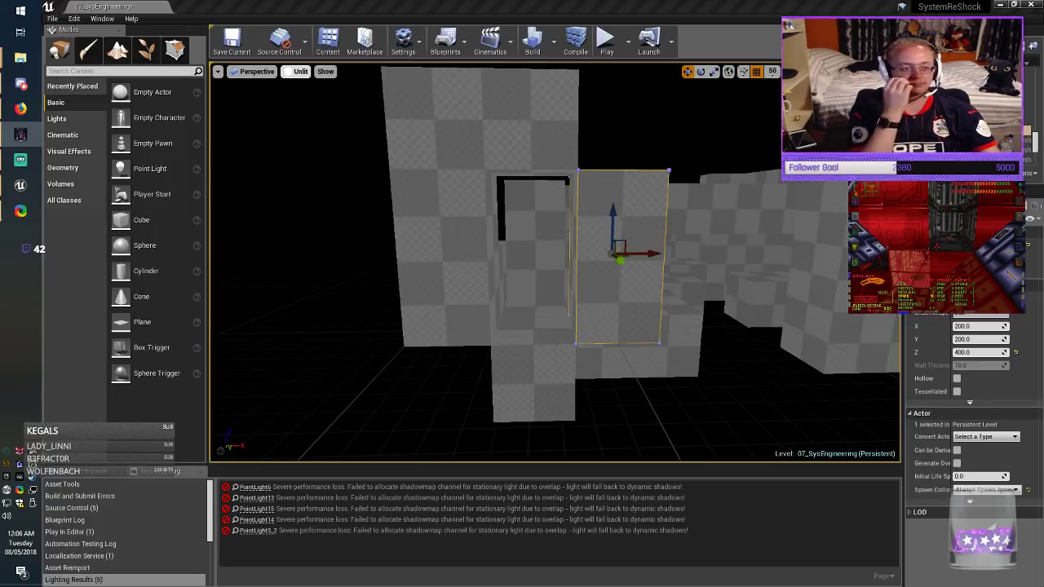
click(231, 41)
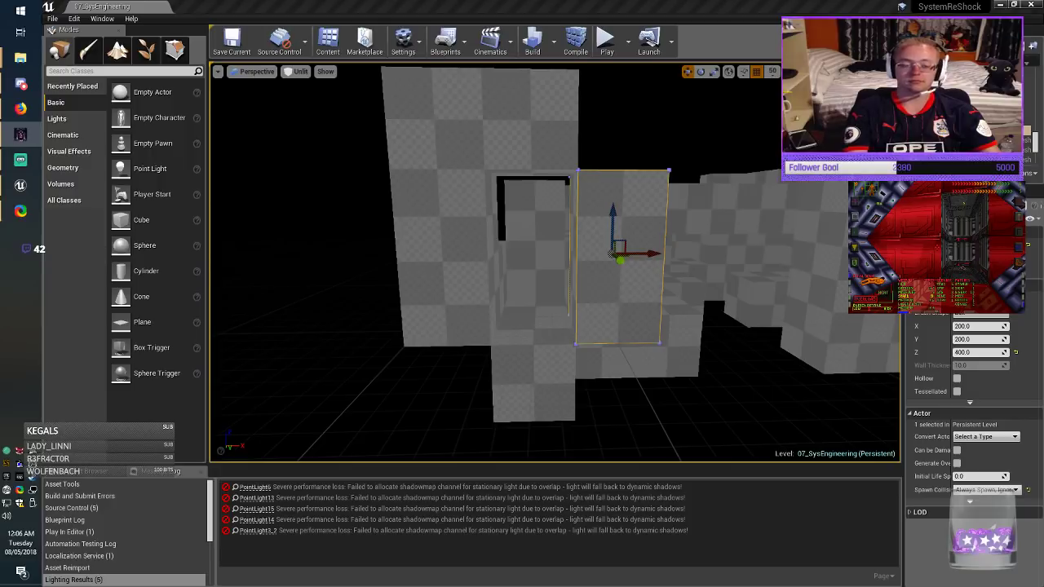
Step: Duplicate the 400-high wall block along X to the far side of the 600-high pillar and save the level
right_drag(554, 263, 518, 272)
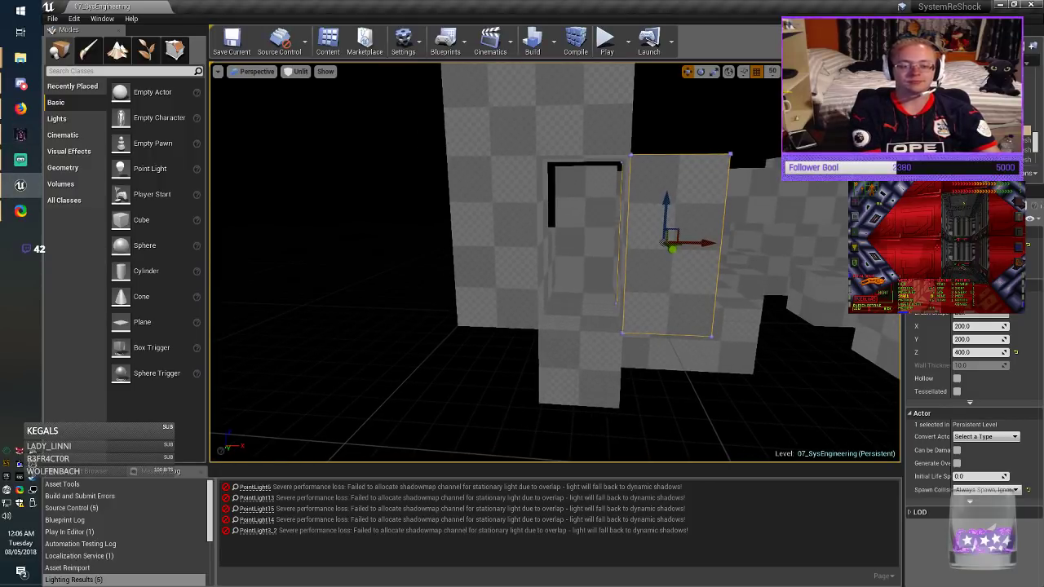
alt+drag(705, 243, 475, 251)
click(327, 130)
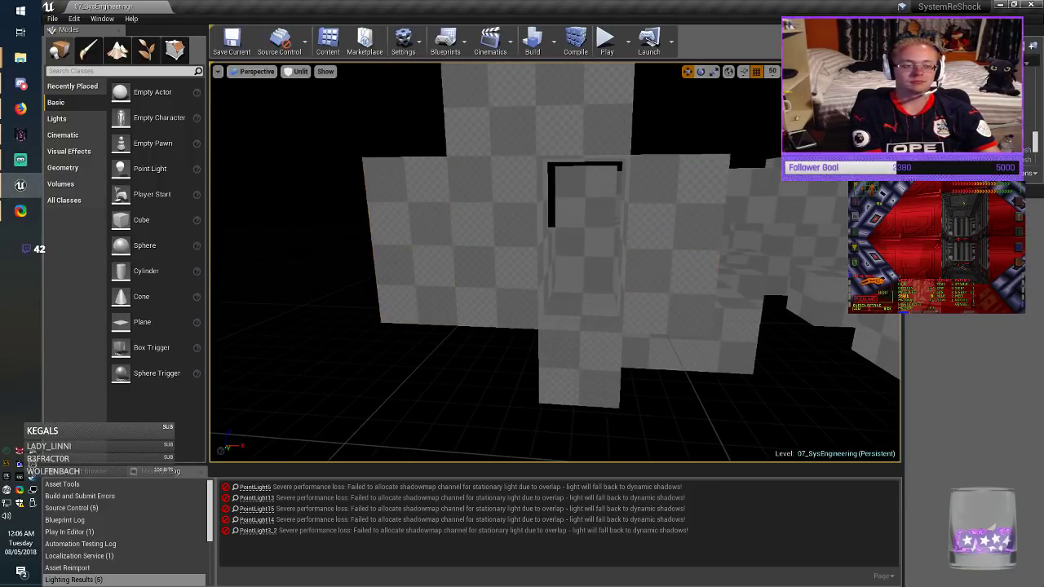
click(232, 42)
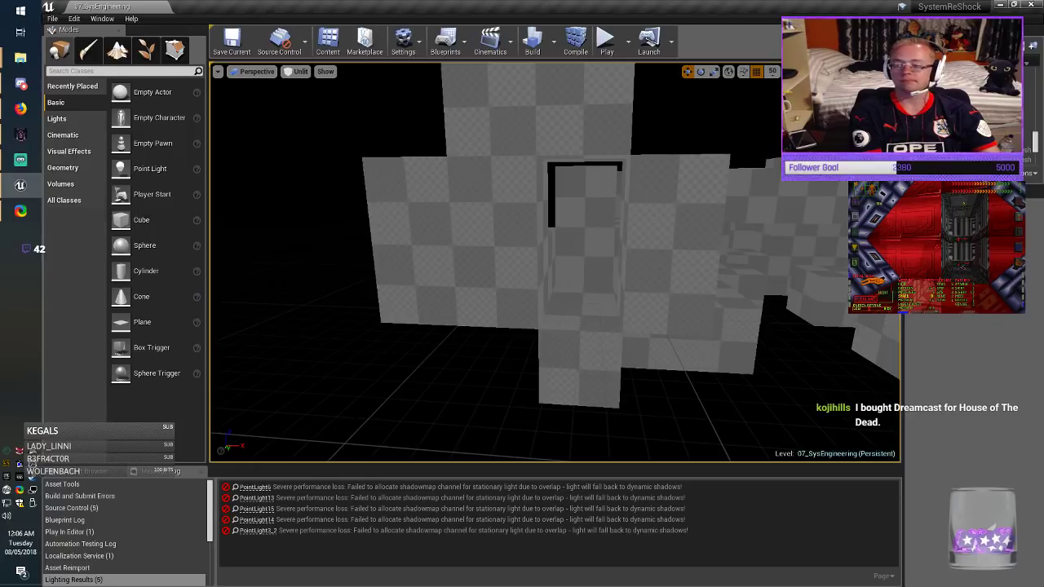
Step: Set the low block in the wall gap to a Z size of 400, raise it to fill the gap, and save
right_drag(554, 262, 612, 266)
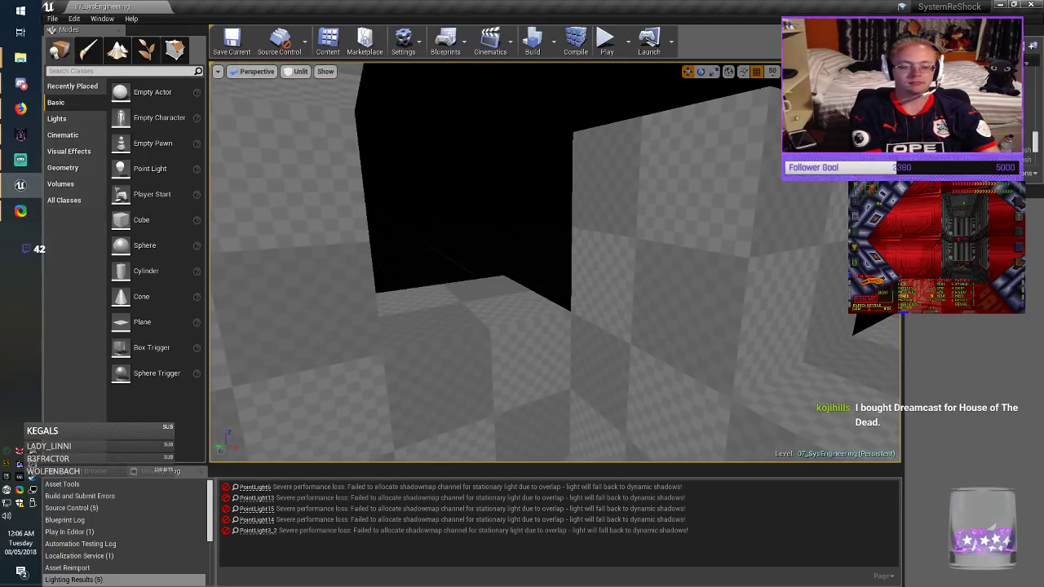
click(475, 390)
drag(980, 421, 946, 431)
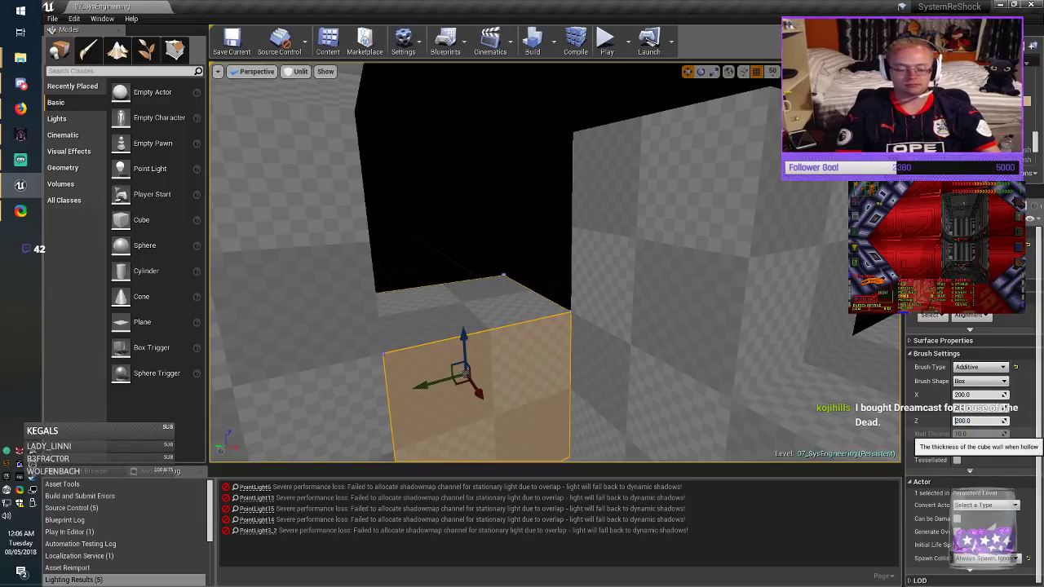
key(Return)
drag(462, 329, 460, 262)
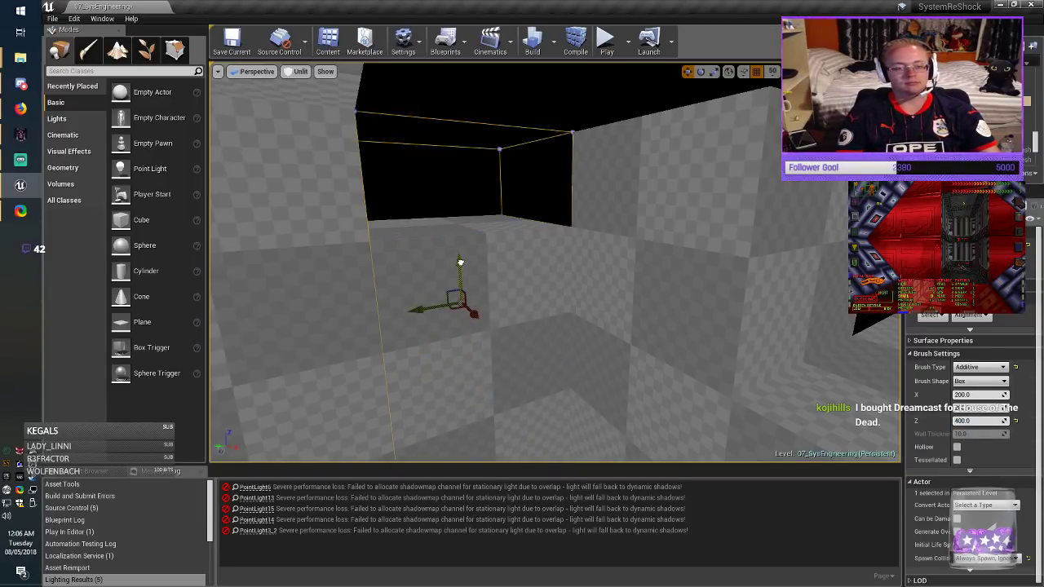
click(232, 42)
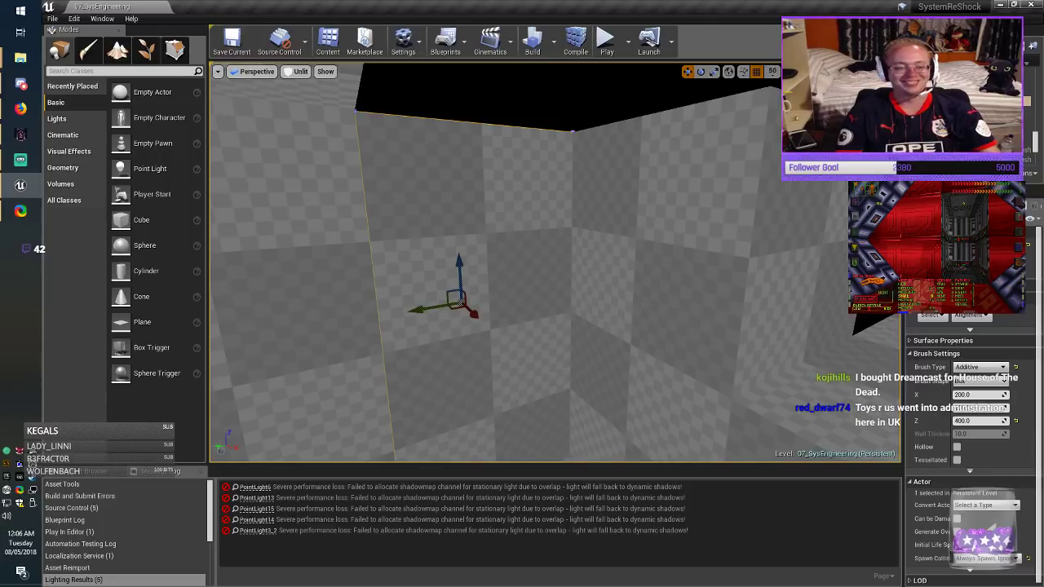
Step: Duplicate the 400-high wall block along X, then duplicate that copy along Y to turn the corner
right_drag(555, 263, 706, 261)
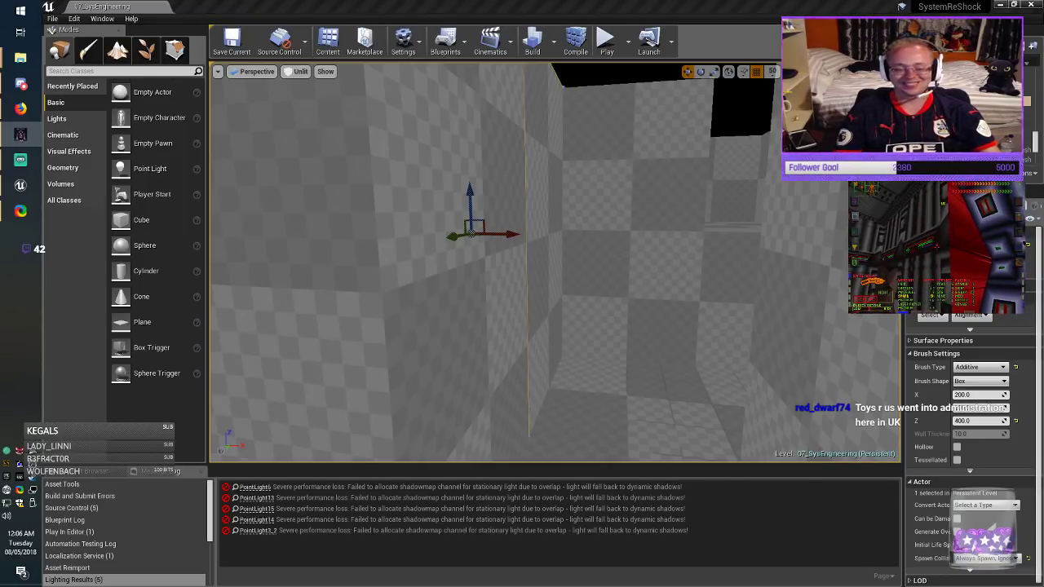
right_drag(554, 261, 563, 229)
click(602, 271)
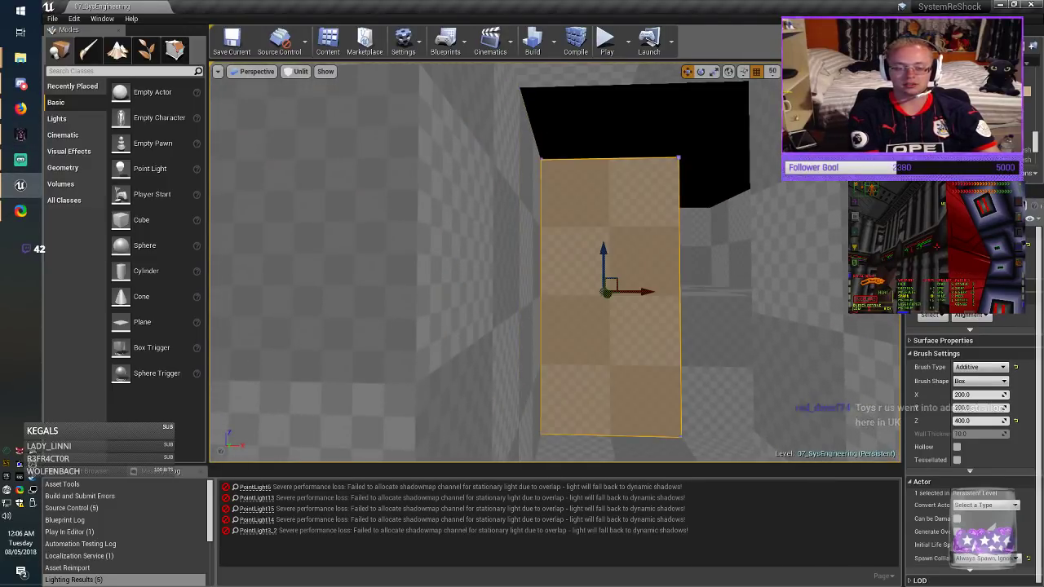
alt+drag(643, 292, 760, 291)
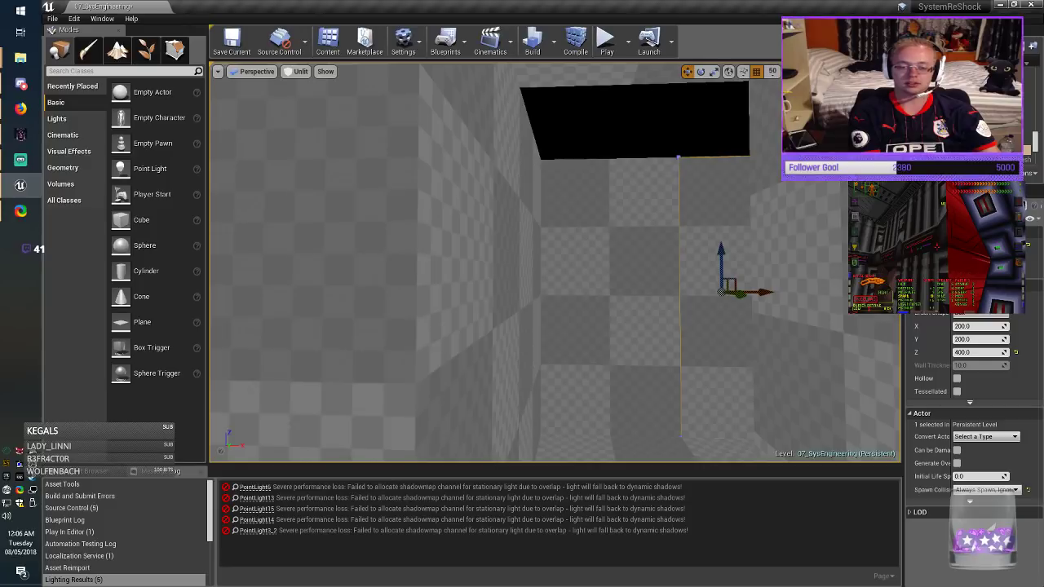
right_drag(750, 277, 853, 282)
key(a)
alt+drag(528, 300, 684, 327)
Step: Set the newest corner block's Z size to 200, raise it along the wall, and save the level
click(976, 352)
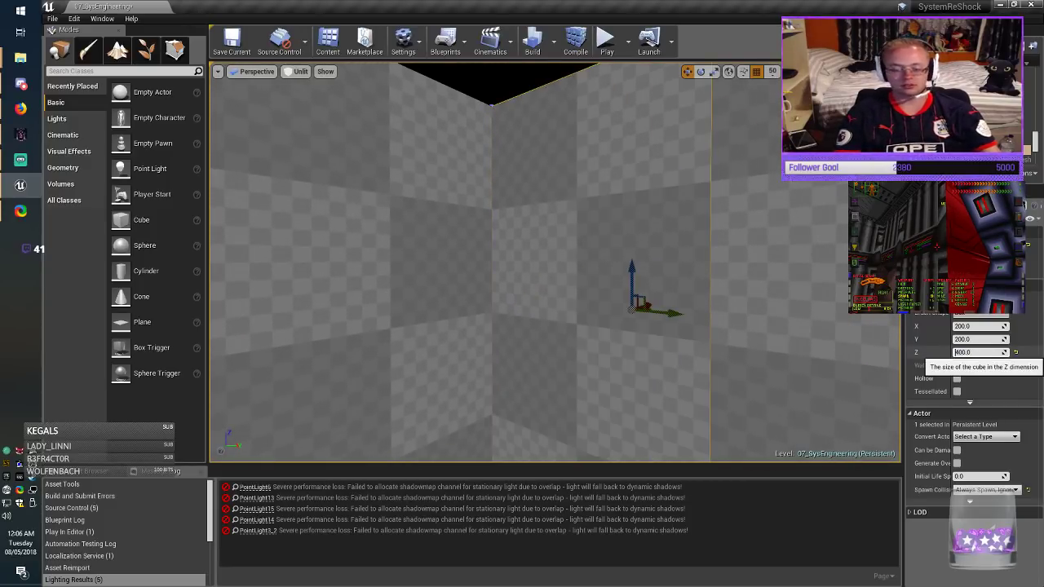
text(200)
key(Return)
mouse_move(620, 273)
right_down()
mouse_move(608, 273)
mouse_move(624, 277)
right_up()
drag(629, 265, 641, 168)
right_drag(642, 168, 590, 108)
key(Escape)
click(232, 42)
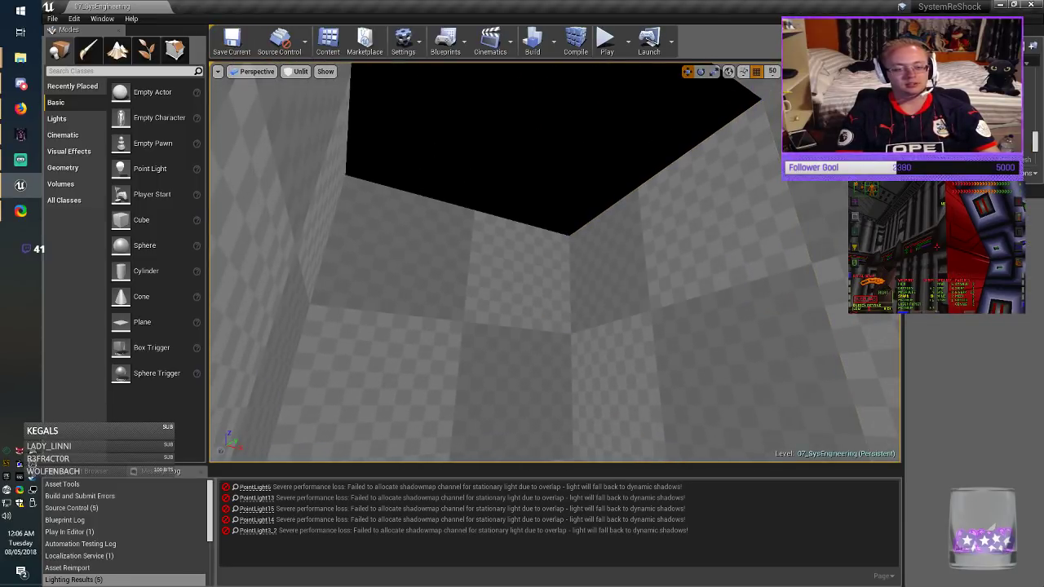
Step: Move the 200-unit cube below the doorway outward along Y and duplicate it back into the vacated spot
mouse_move(522, 261)
right_down()
mouse_move(489, 220)
mouse_move(440, 228)
mouse_move(408, 195)
mouse_move(534, 257)
right_up()
click(537, 257)
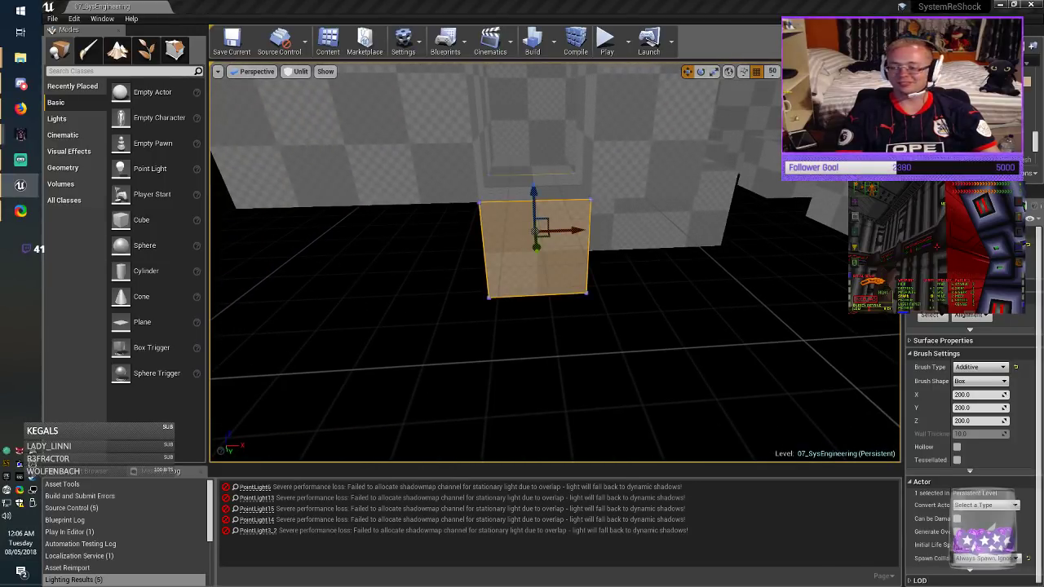
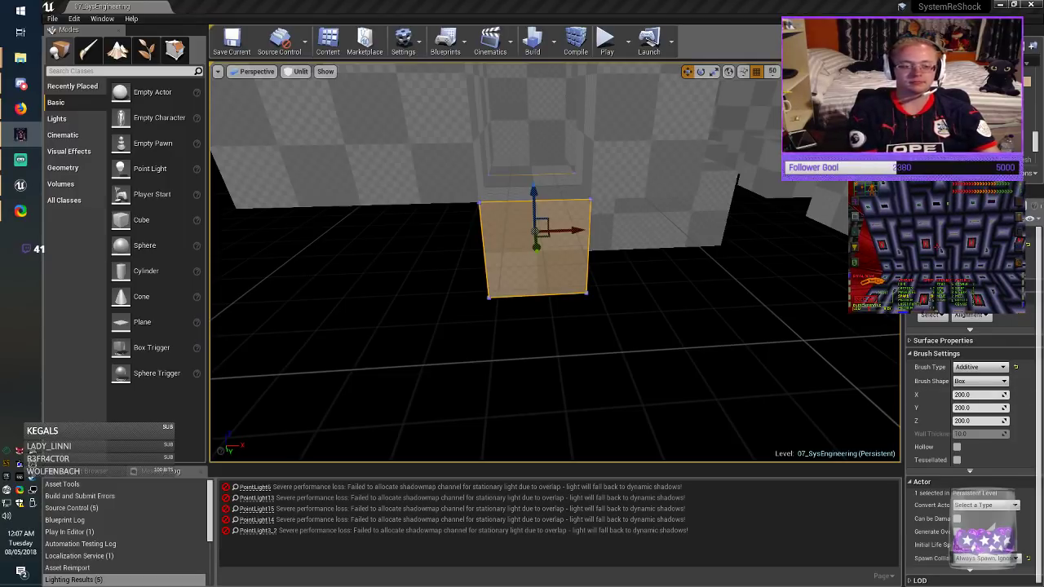
mouse_move(536, 247)
mouse_down()
mouse_move(580, 312)
mouse_move(570, 298)
mouse_up()
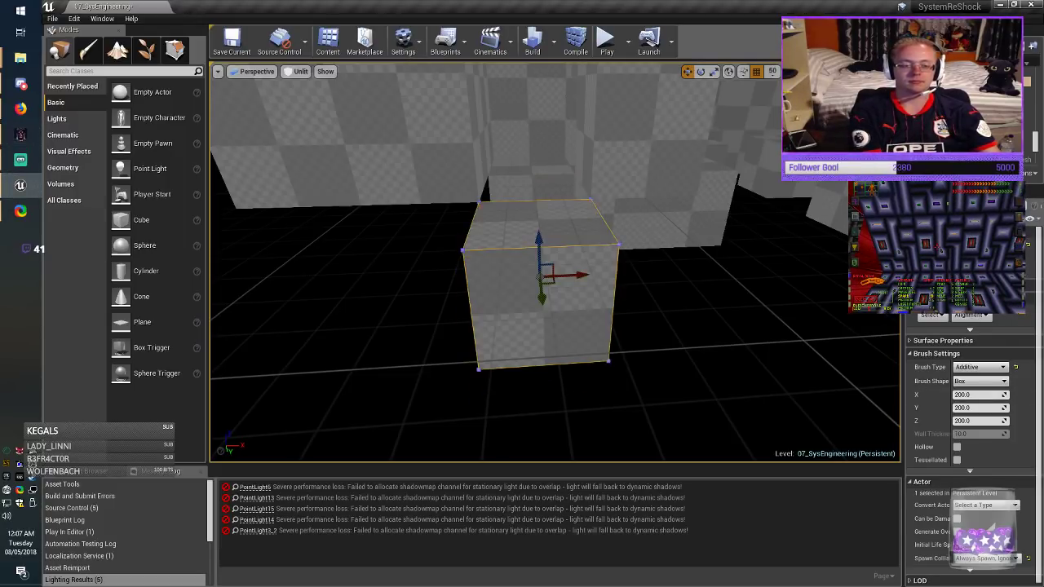
middle_drag(570, 298, 494, 275)
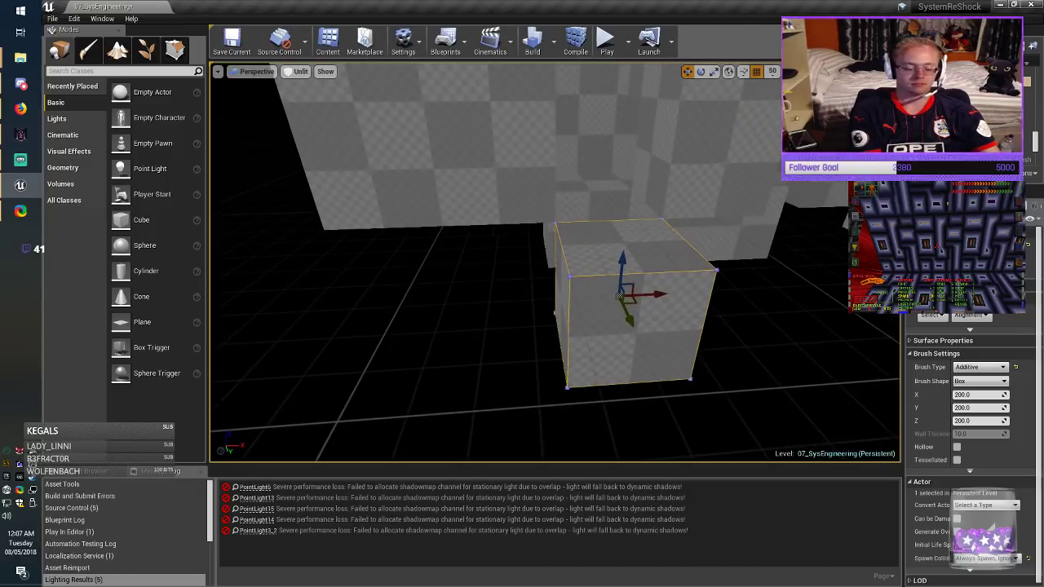
alt+drag(625, 319, 589, 268)
Step: Set the front cube's Y size to 800 and position it directly in front of the doorway cube
click(621, 326)
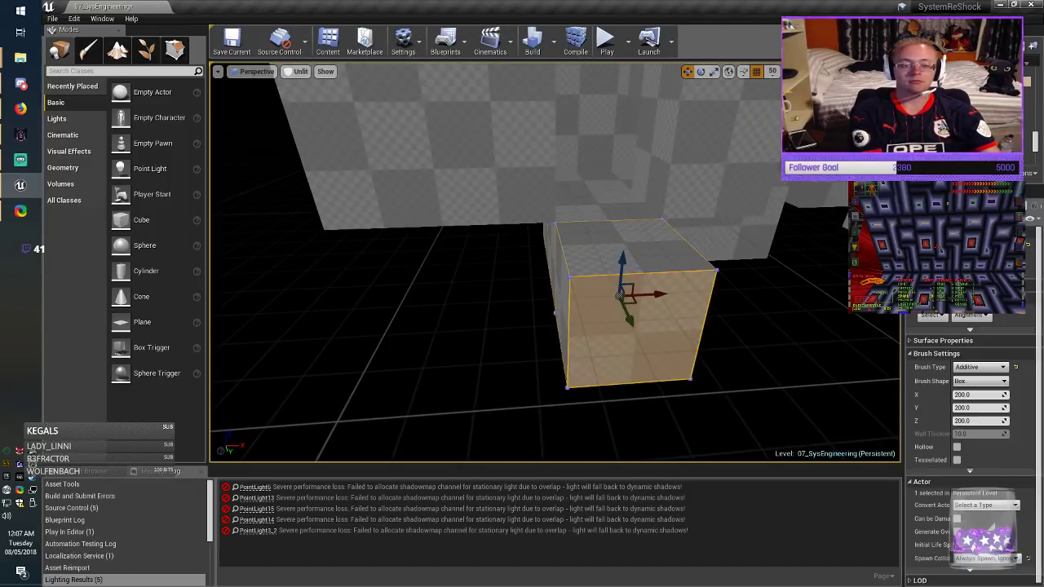
mouse_move(621, 327)
right_down()
mouse_move(613, 323)
mouse_move(632, 305)
mouse_move(717, 281)
mouse_move(424, 285)
mouse_move(481, 285)
mouse_move(457, 318)
mouse_move(502, 309)
right_up()
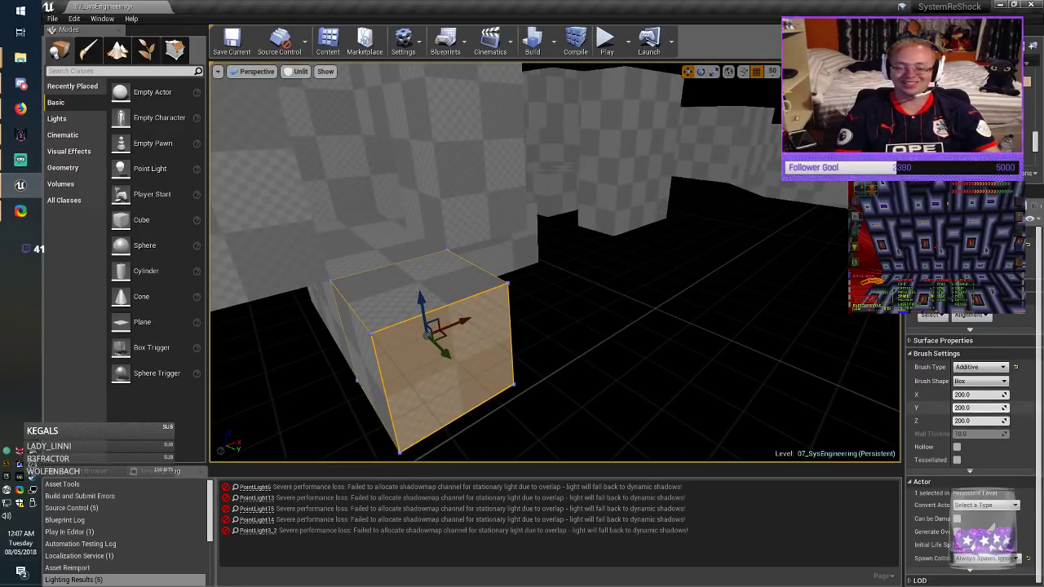
key(Return)
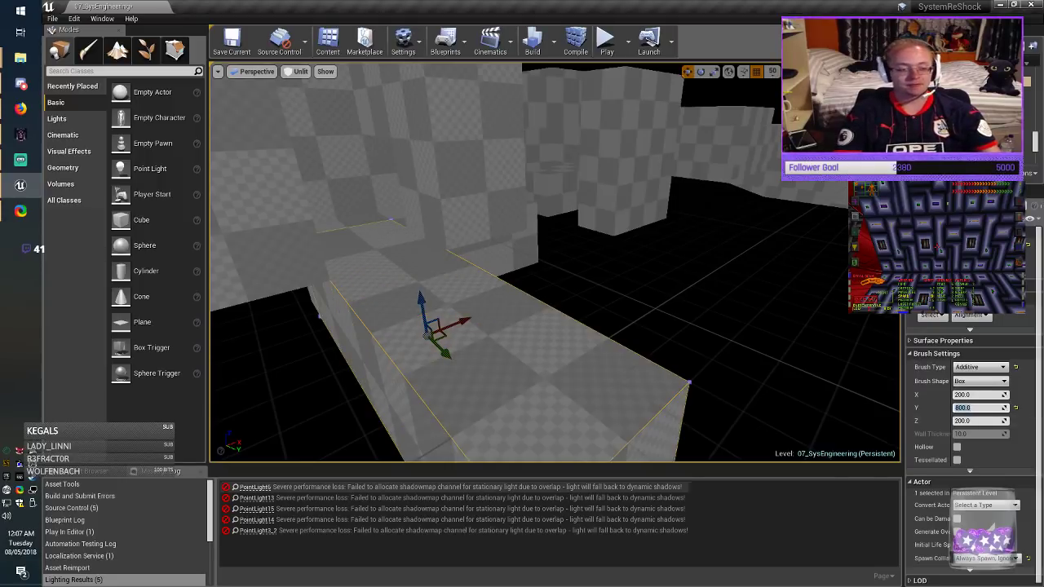
right_drag(603, 446, 568, 457)
mouse_move(575, 318)
mouse_down()
mouse_move(693, 277)
mouse_move(676, 279)
mouse_up()
right_drag(677, 279, 712, 271)
key(alt+Tab)
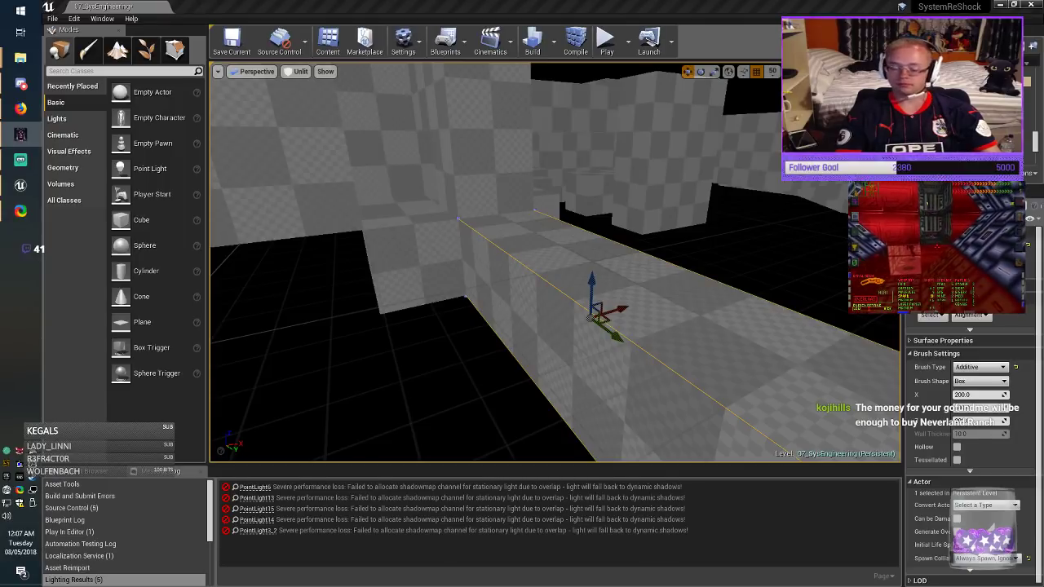
right_drag(620, 273, 581, 274)
mouse_move(663, 313)
mouse_down()
mouse_move(533, 339)
mouse_move(551, 337)
mouse_up()
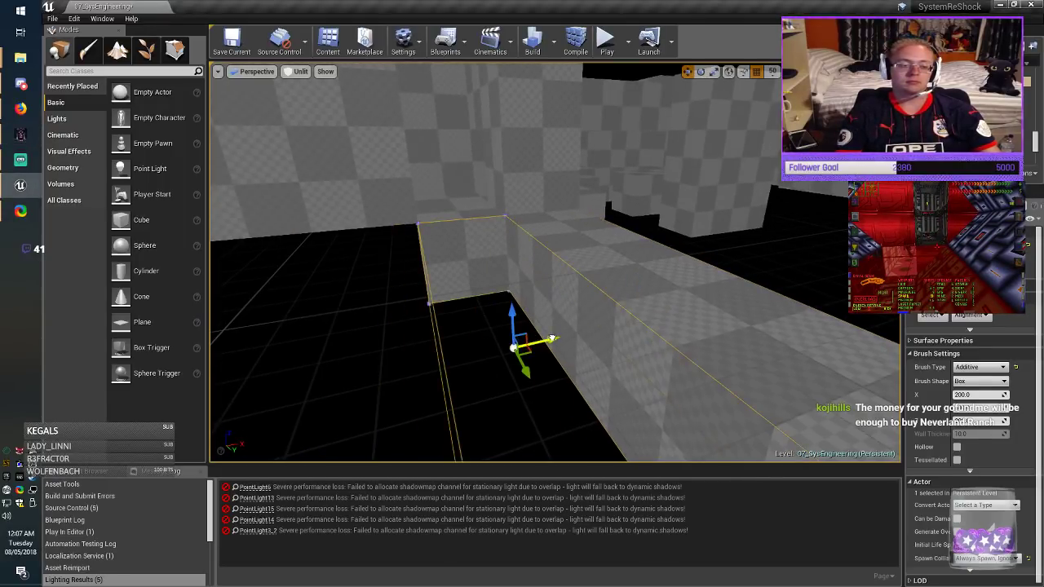
Step: In geometry editing, lower one long top edge of the 800-long block to its base to form a sloped wedge
right_drag(551, 338, 522, 391)
key(shift+5)
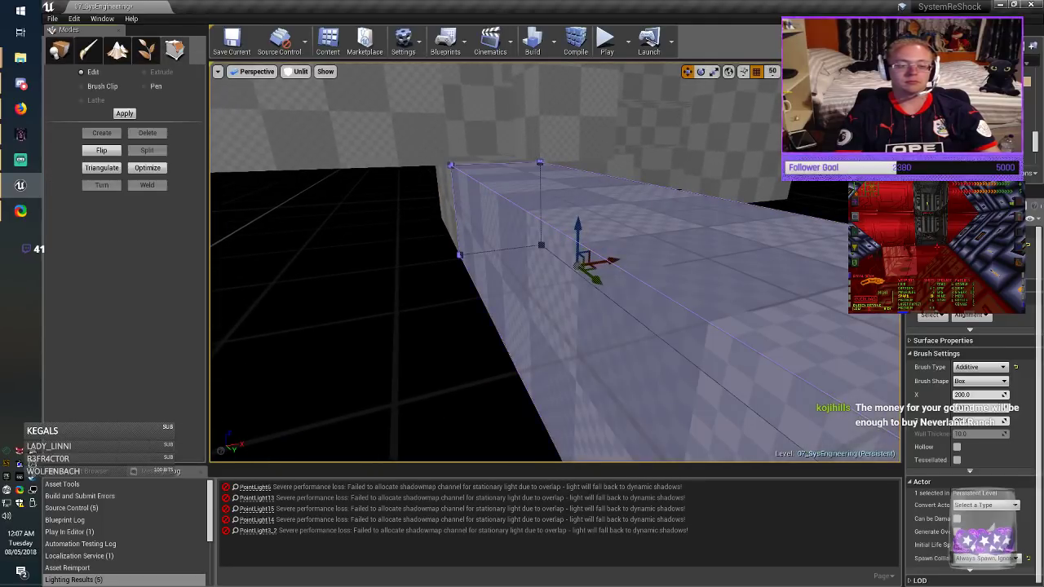
click(578, 188)
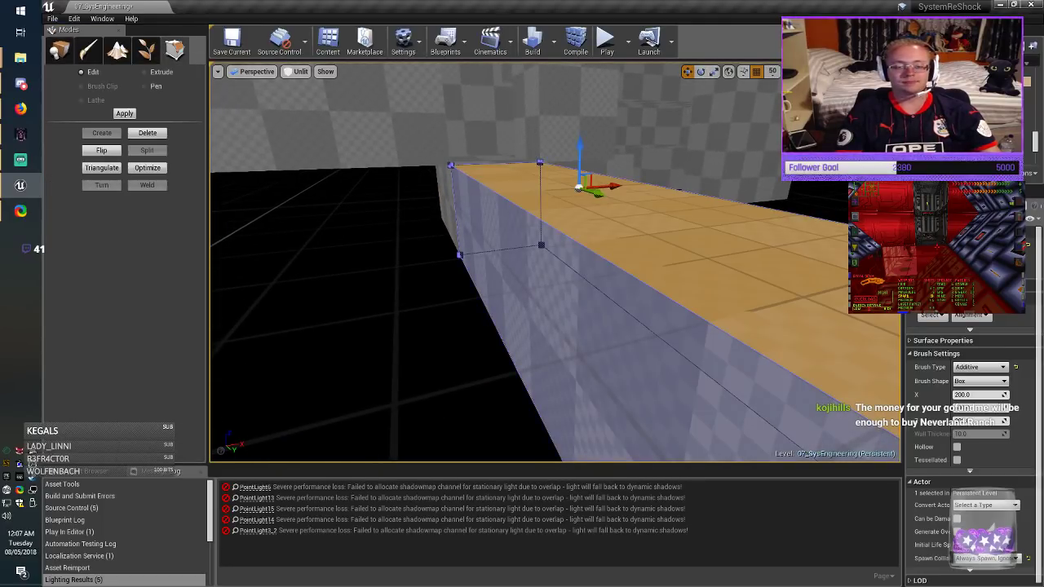
click(497, 194)
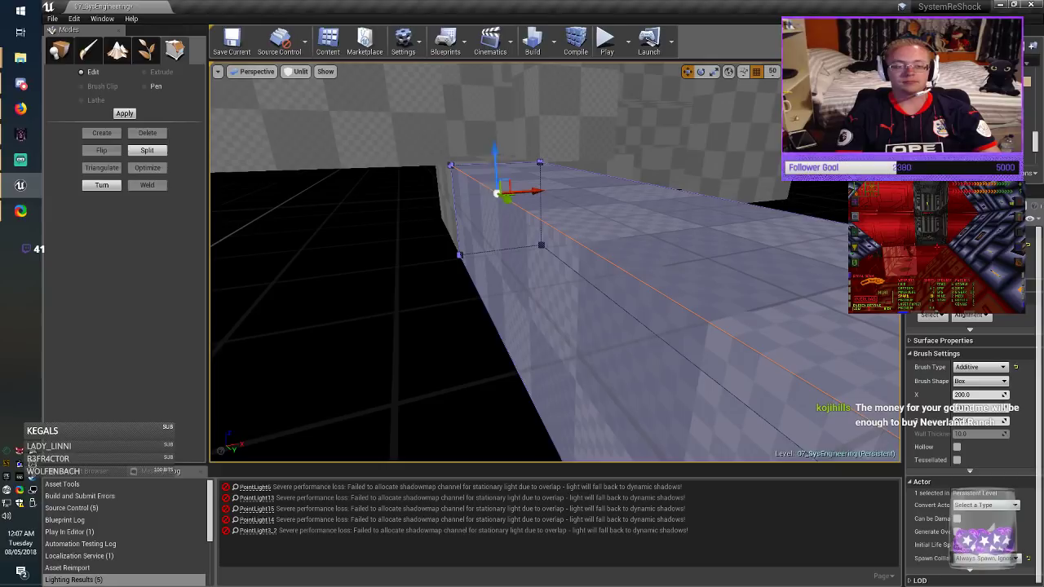
drag(493, 227, 502, 314)
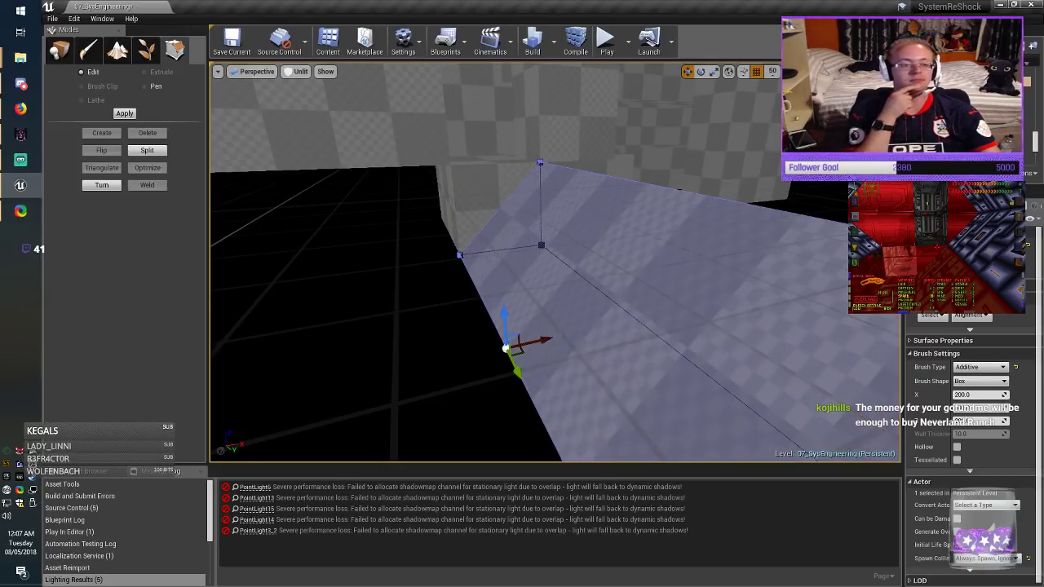
click(60, 51)
key(Escape)
Step: Duplicate the floor wedge up and across along X so the copy continues the slope beside the corridor
click(603, 327)
mouse_move(604, 326)
right_down()
mouse_move(645, 318)
mouse_move(636, 298)
right_up()
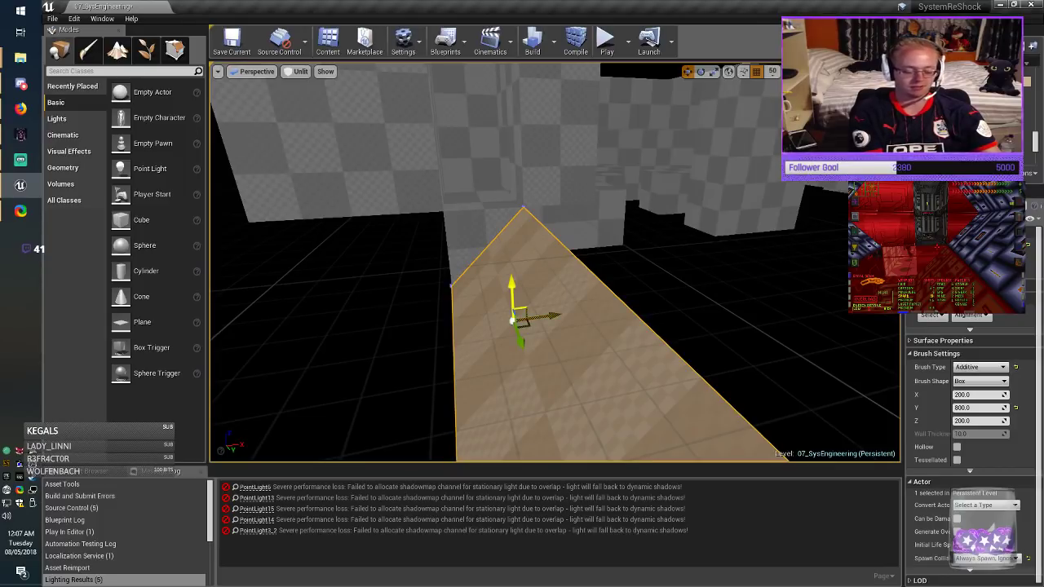
click(661, 186)
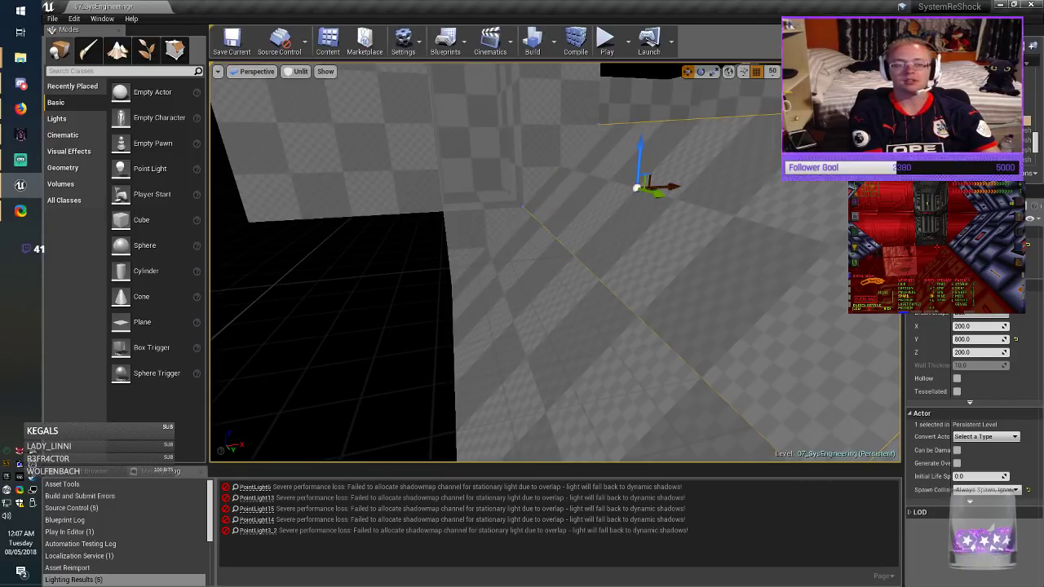
Step: Duplicate the raised wedge straight up and rotate the copy so its slope leans inward as the corridor's upper side
right_drag(661, 185, 662, 119)
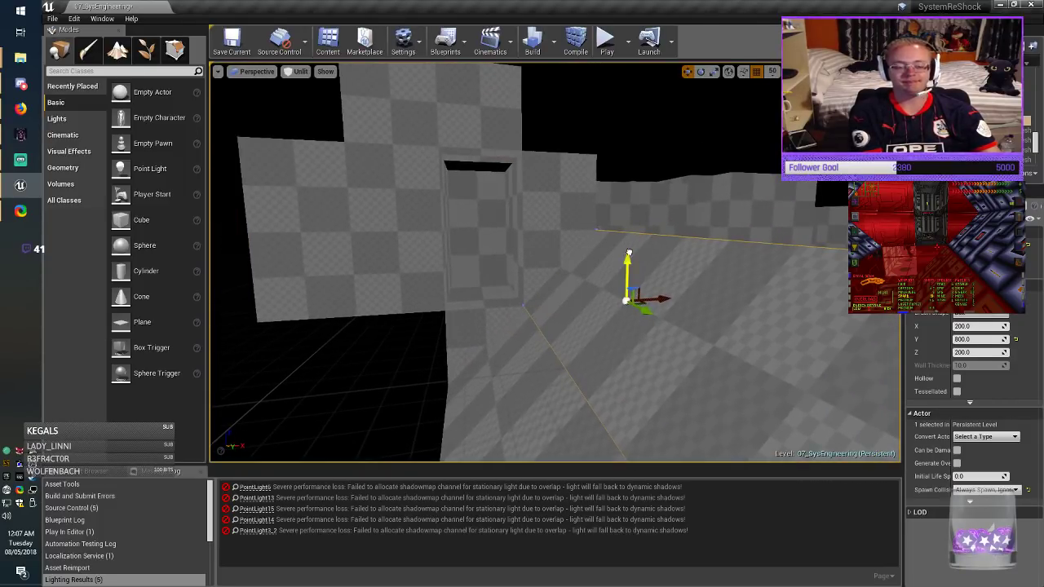
drag(629, 252, 629, 128)
key(e)
drag(587, 207, 639, 242)
key(r)
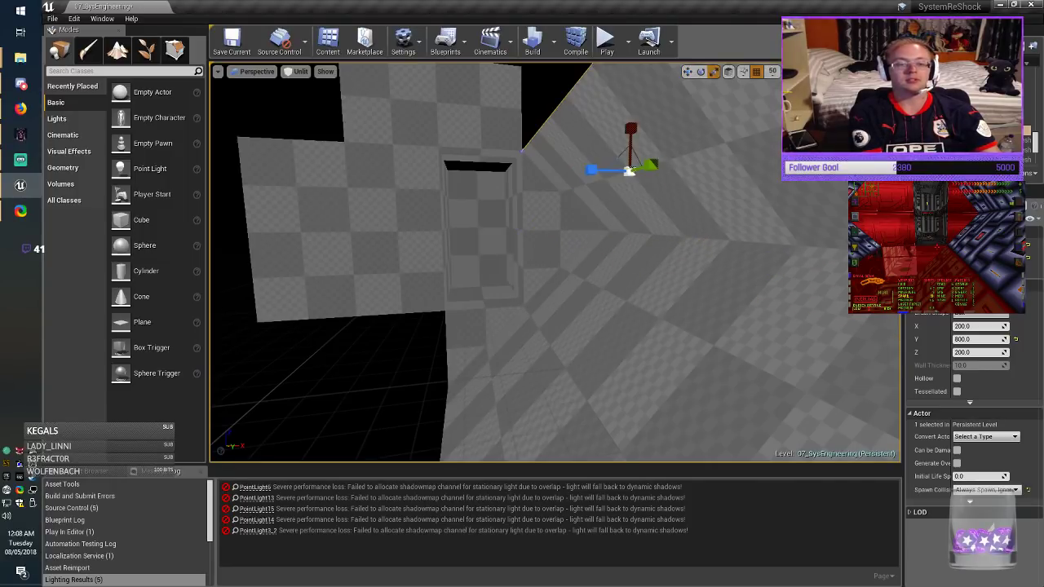
Step: Duplicate the upper side wedge up and across the corridor, rotate it to form the opposite ceiling slope, and save
mouse_move(638, 241)
right_down()
mouse_move(658, 236)
mouse_move(638, 235)
mouse_move(653, 206)
mouse_move(660, 214)
mouse_move(604, 207)
right_up()
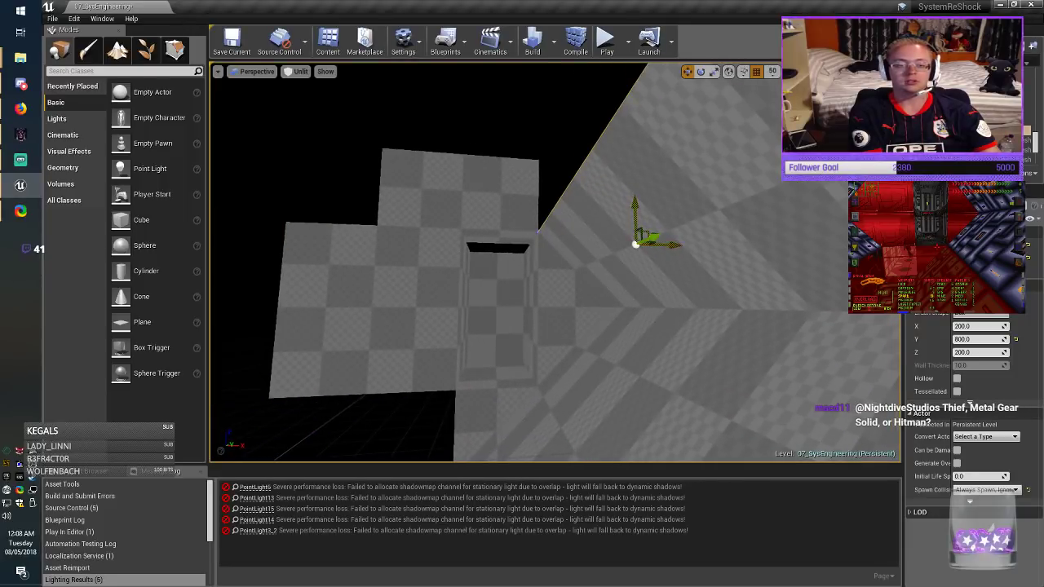
right_drag(669, 259, 653, 244)
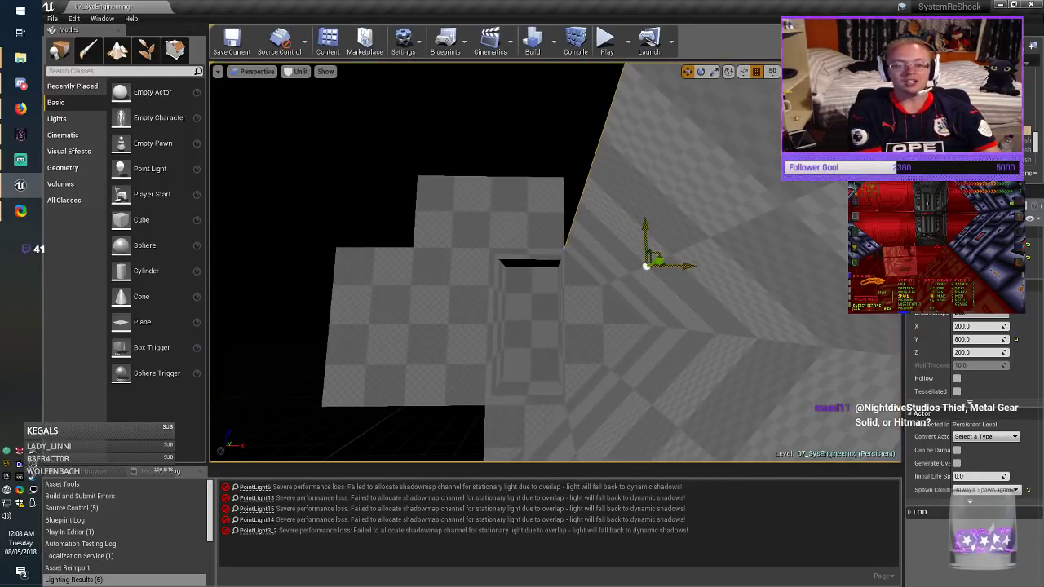
mouse_move(657, 255)
alt+mouse_down()
mouse_move(529, 99)
mouse_move(527, 128)
alt+mouse_up()
mouse_move(528, 128)
right_down()
mouse_move(493, 113)
mouse_move(429, 168)
right_up()
key(e)
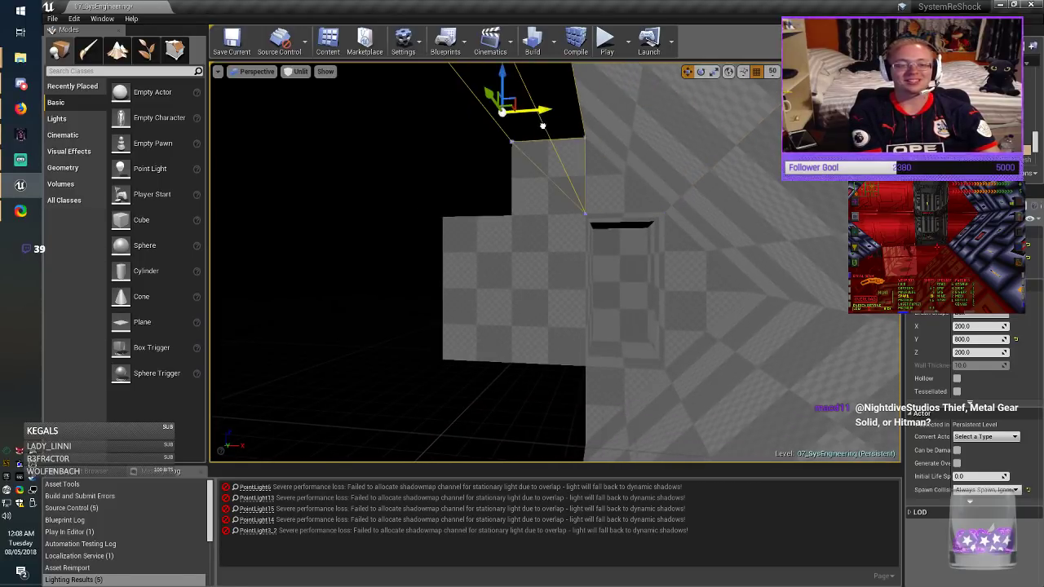
drag(529, 91, 451, 104)
key(Escape)
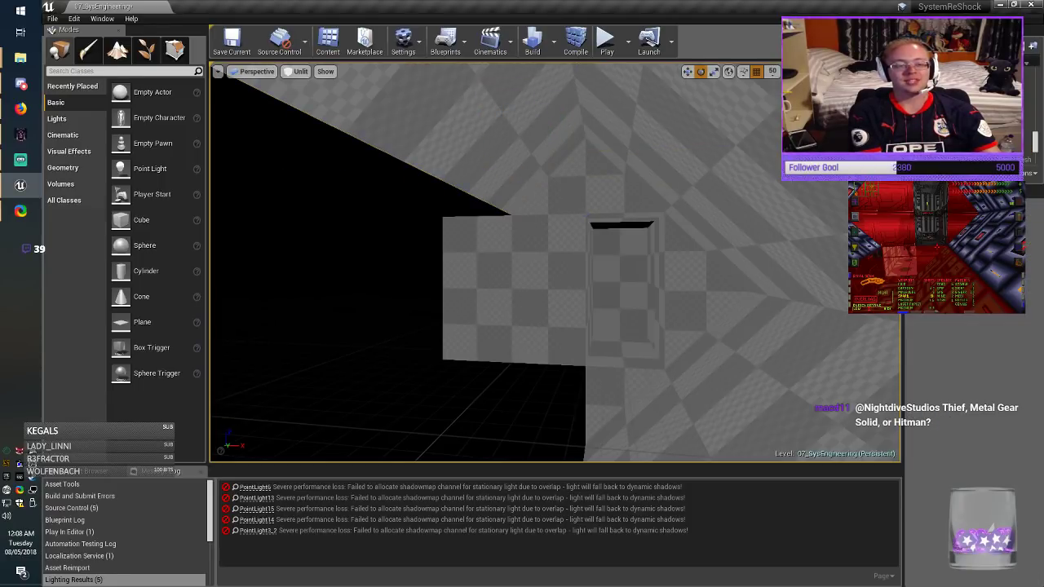
right_drag(522, 261, 530, 262)
click(231, 41)
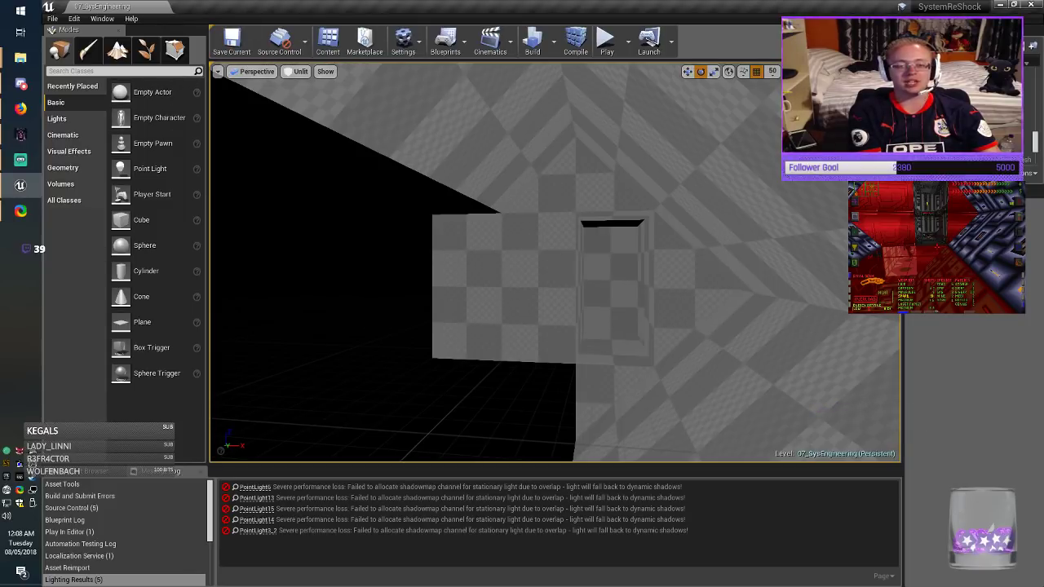
Step: Duplicate the upper side wedge across X to the opposite side of the corridor and rotate it to mirror the slope
click(754, 196)
key(r)
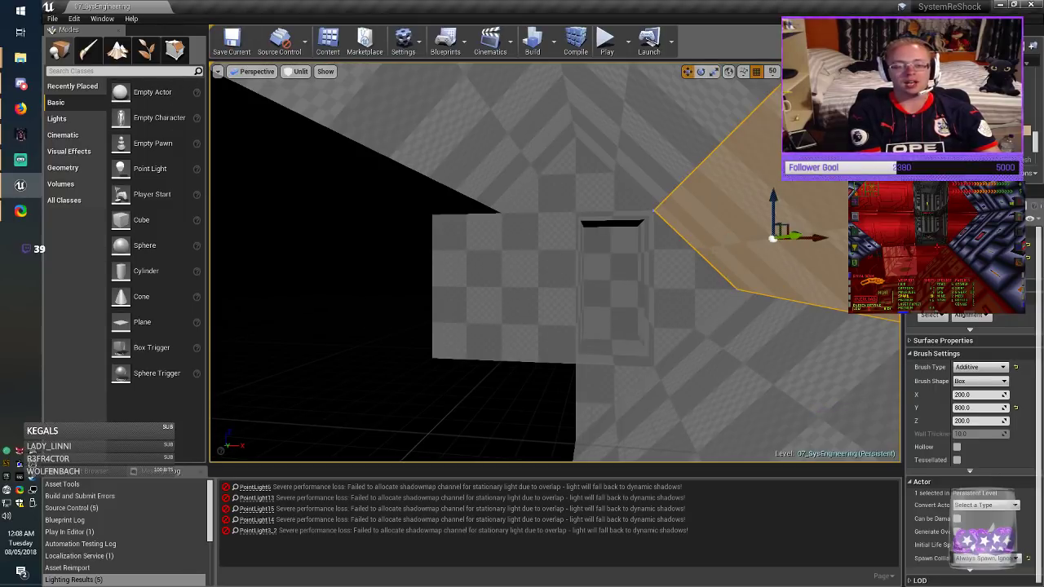
key(s)
right_drag(755, 195, 773, 225)
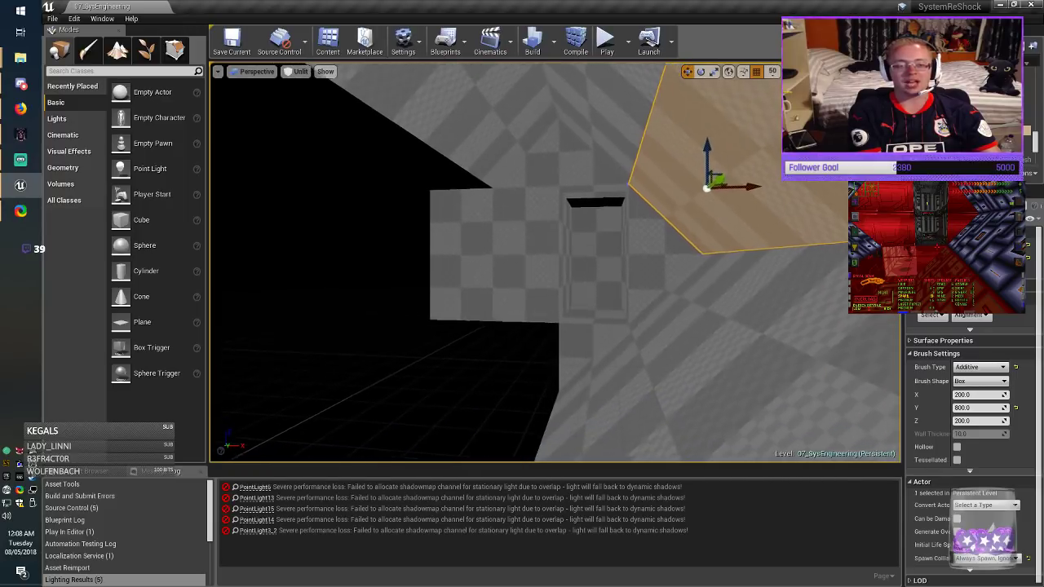
mouse_move(736, 190)
alt+mouse_down()
mouse_move(394, 217)
mouse_move(417, 218)
alt+mouse_up()
right_drag(417, 218, 413, 194)
key(e)
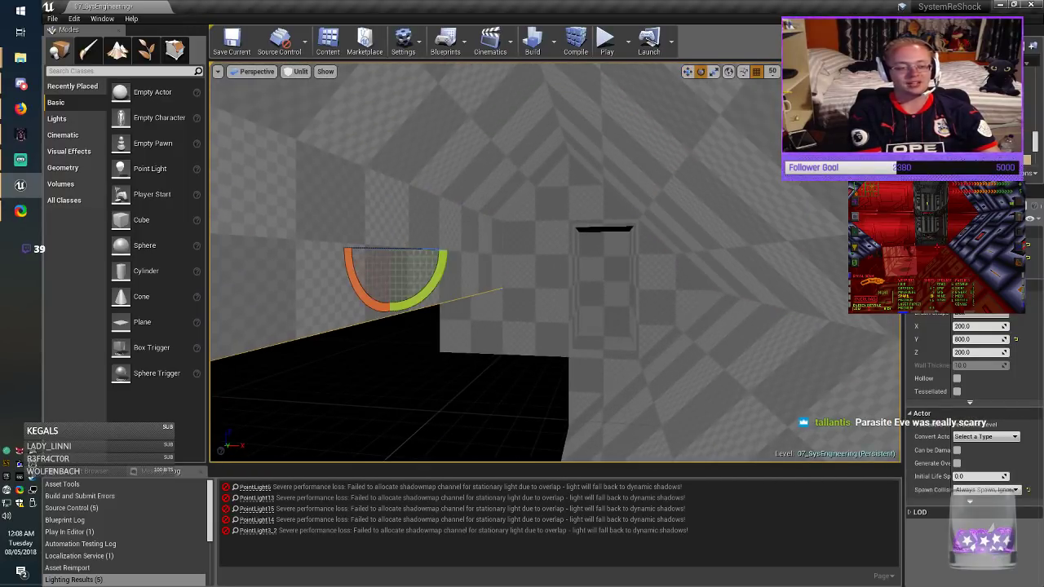
mouse_move(397, 249)
mouse_down()
mouse_move(510, 250)
mouse_move(486, 249)
mouse_up()
right_drag(486, 250, 400, 251)
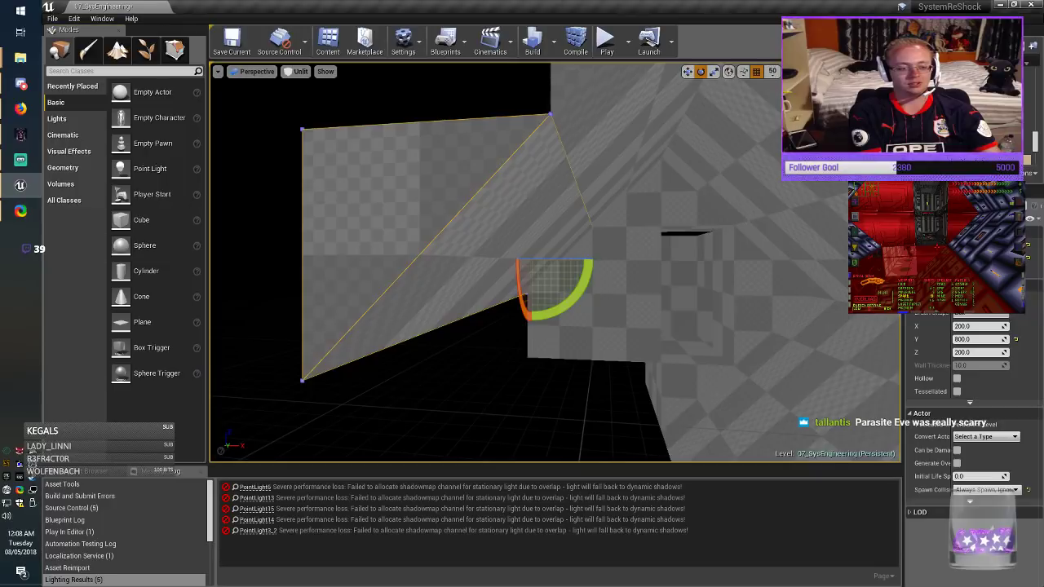
key(Escape)
Step: Duplicate the lower side wedge along X to the corridor's open side and rotate it to mirror the lower wall slope
key(space)
right_drag(554, 269, 641, 304)
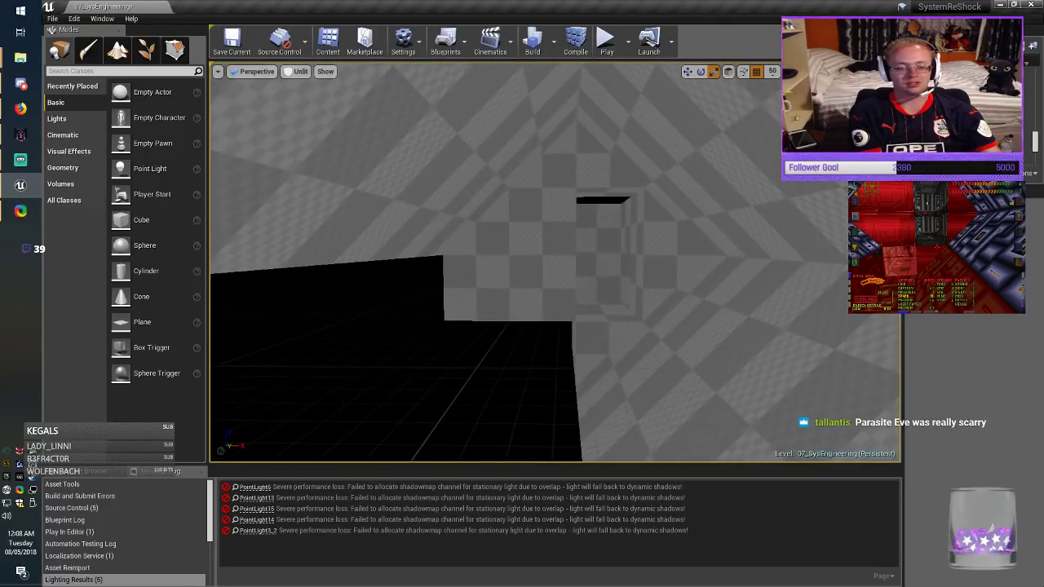
click(751, 317)
mouse_move(747, 315)
mouse_down()
mouse_move(449, 344)
mouse_move(372, 340)
mouse_move(475, 345)
mouse_move(454, 325)
mouse_move(351, 326)
mouse_up()
key(space)
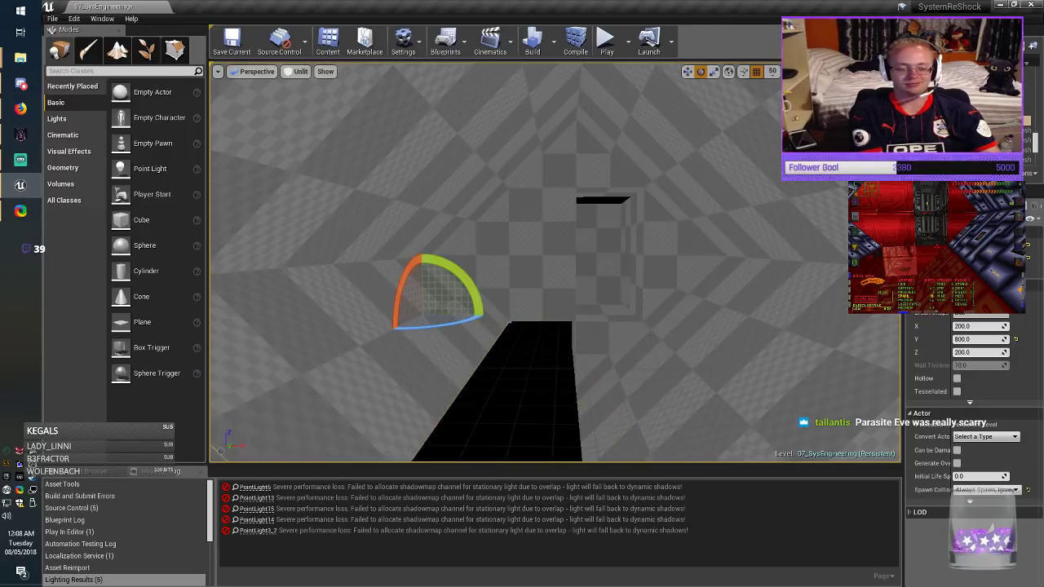
Step: Duplicate the lower corner wedge across X into the floor gap, rotate the copy 180 degrees, align it with the side wall, and save
right_drag(350, 326, 377, 400)
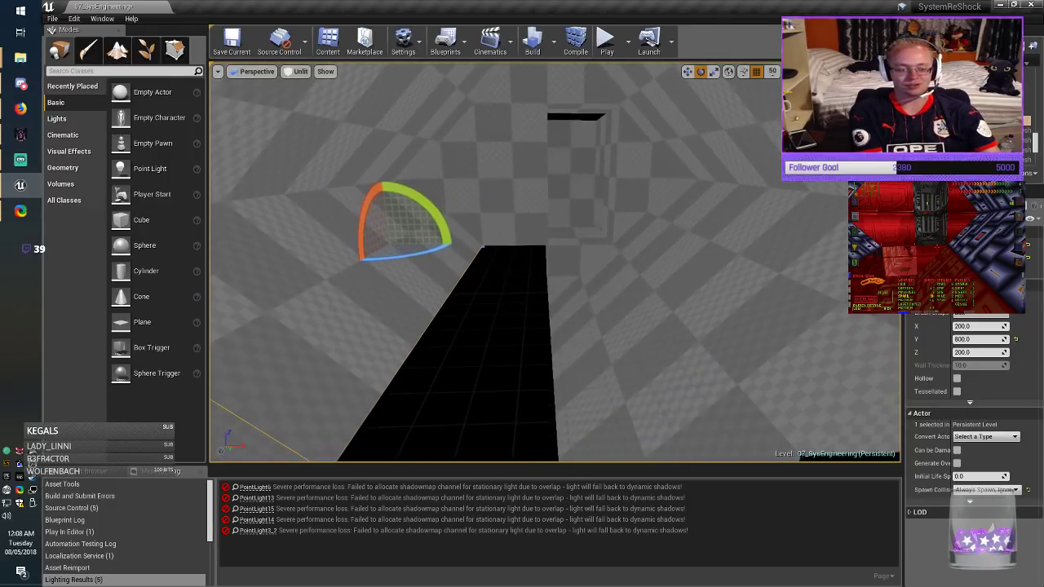
key(space)
click(611, 359)
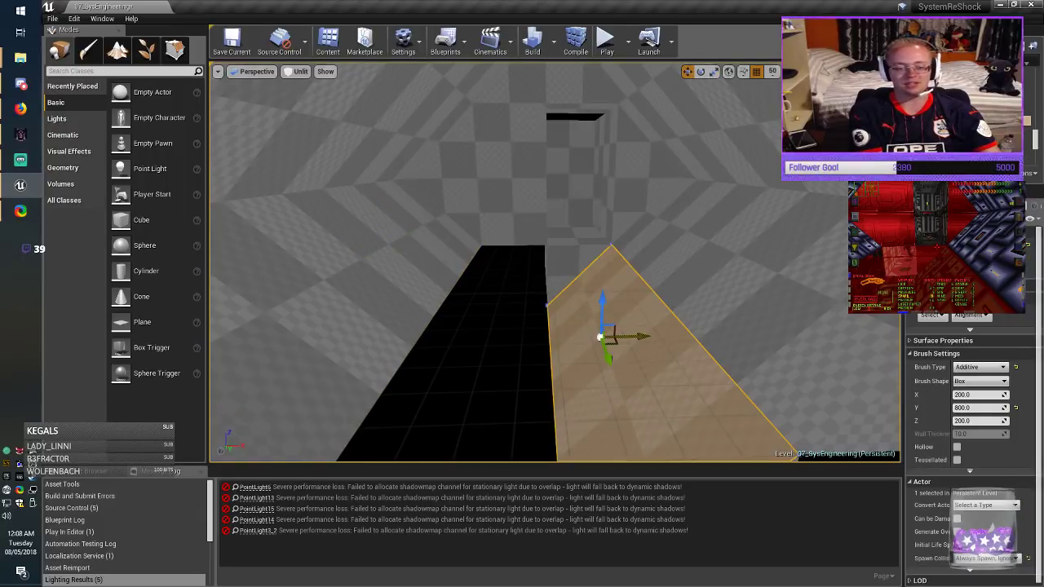
drag(627, 337, 395, 367)
key(e)
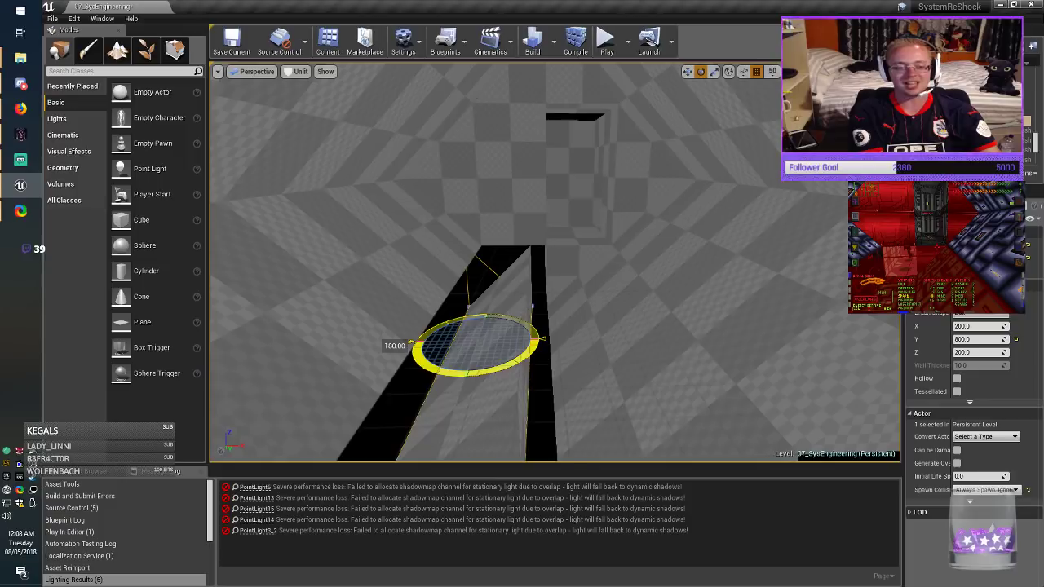
key(w)
drag(519, 339, 545, 340)
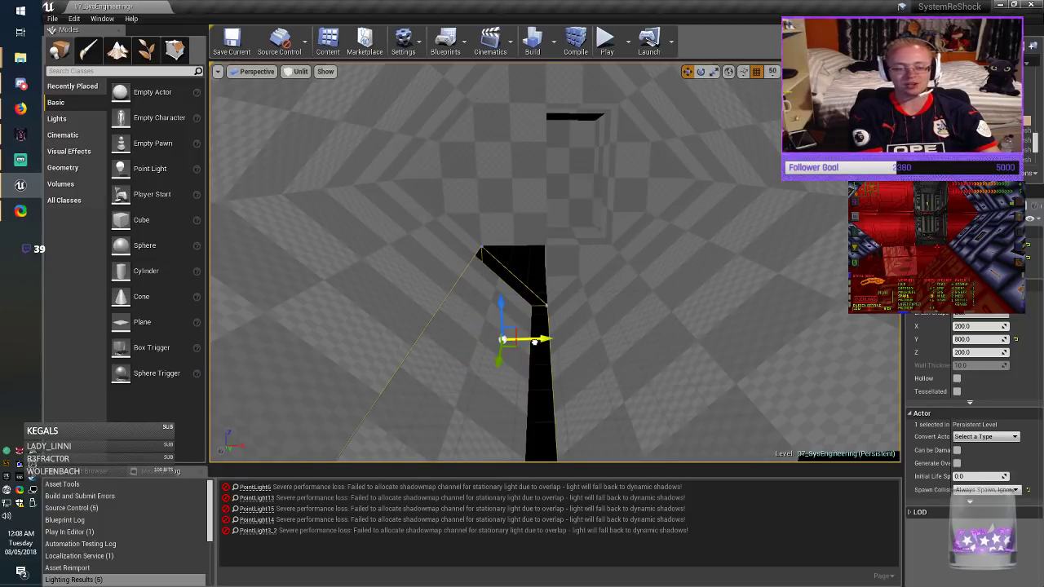
key(Escape)
click(232, 41)
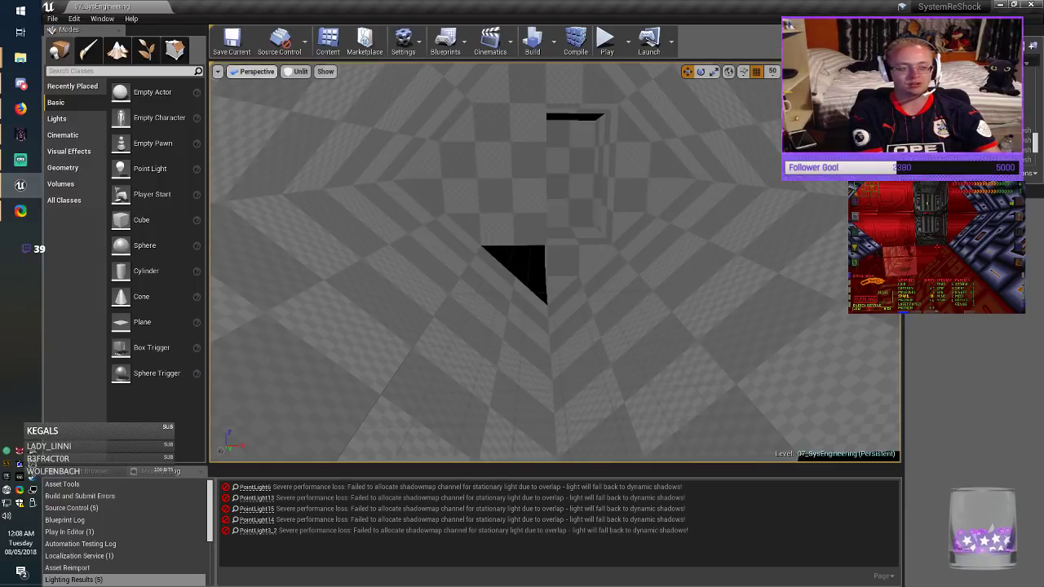
click(232, 41)
Step: Rebuild the wedge in the floor gap as a full box by changing its Z size and setting it back to 200
right_drag(555, 269, 956, 287)
key(w)
key(w)
key(w)
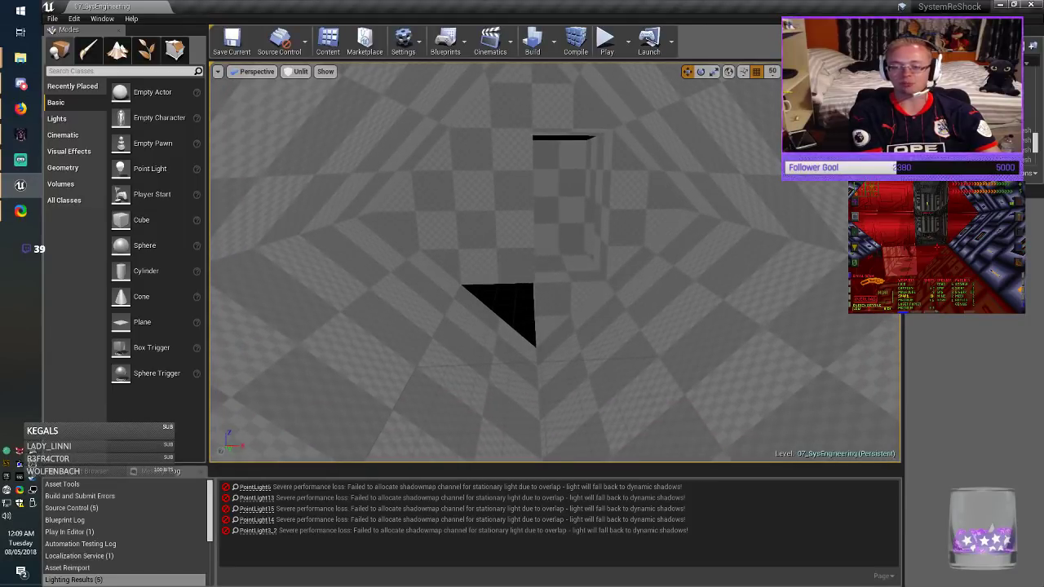
key(s)
mouse_move(506, 367)
right_down()
mouse_move(475, 375)
mouse_move(506, 377)
mouse_move(491, 373)
right_up()
click(498, 375)
key(q)
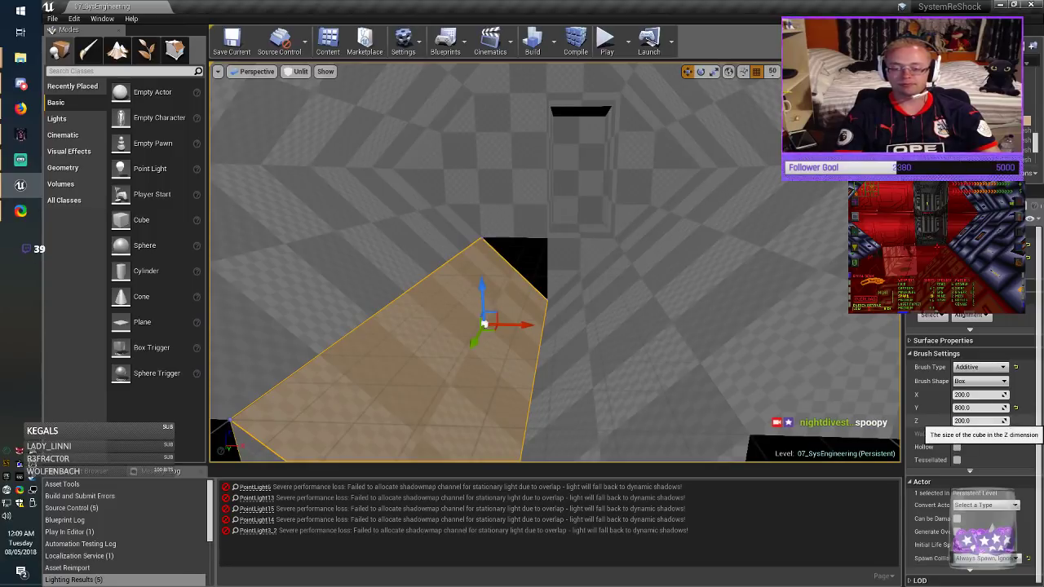
click(972, 421)
text(400)
key(Return)
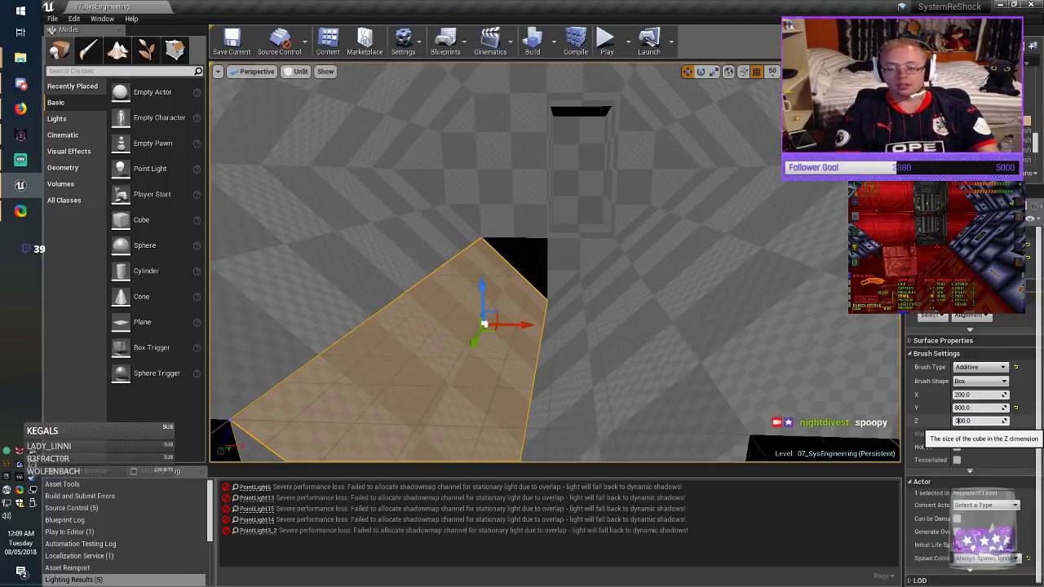
text(800)
key(Return)
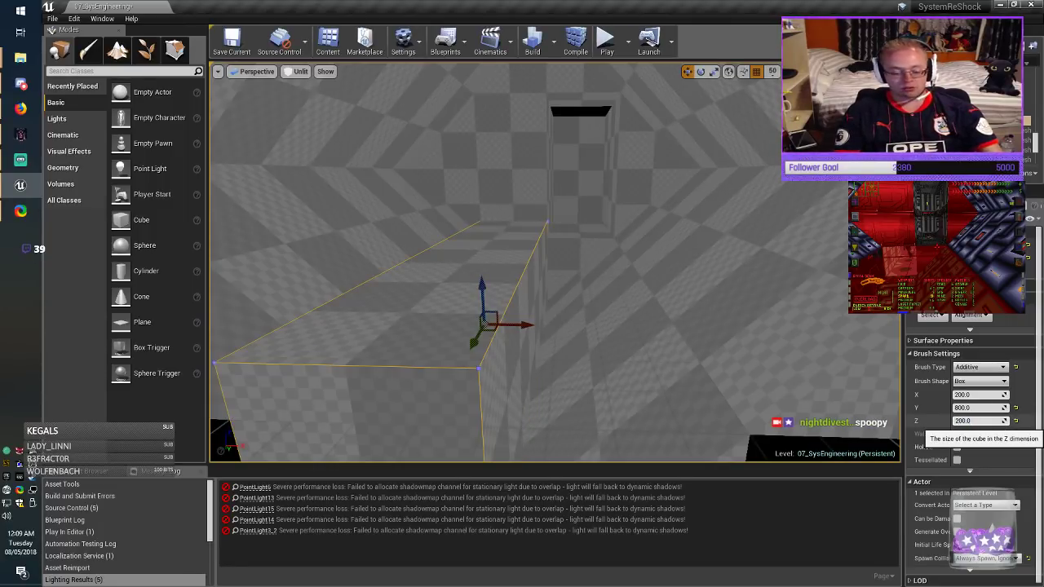
click(973, 421)
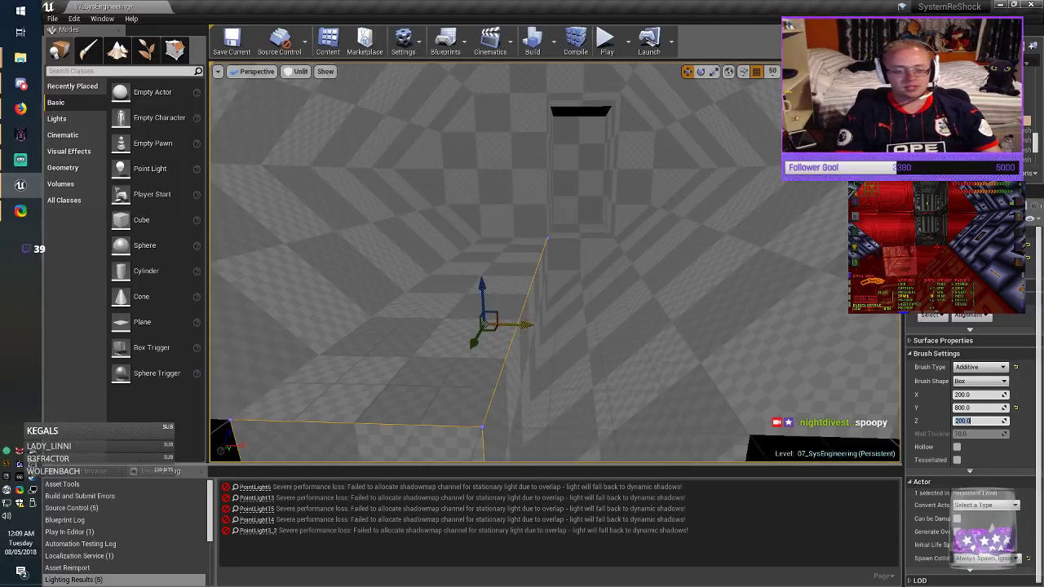
Step: Move the rebuilt box along X out of the floor gap to the corridor's side and save the level
drag(528, 326, 431, 327)
key(Escape)
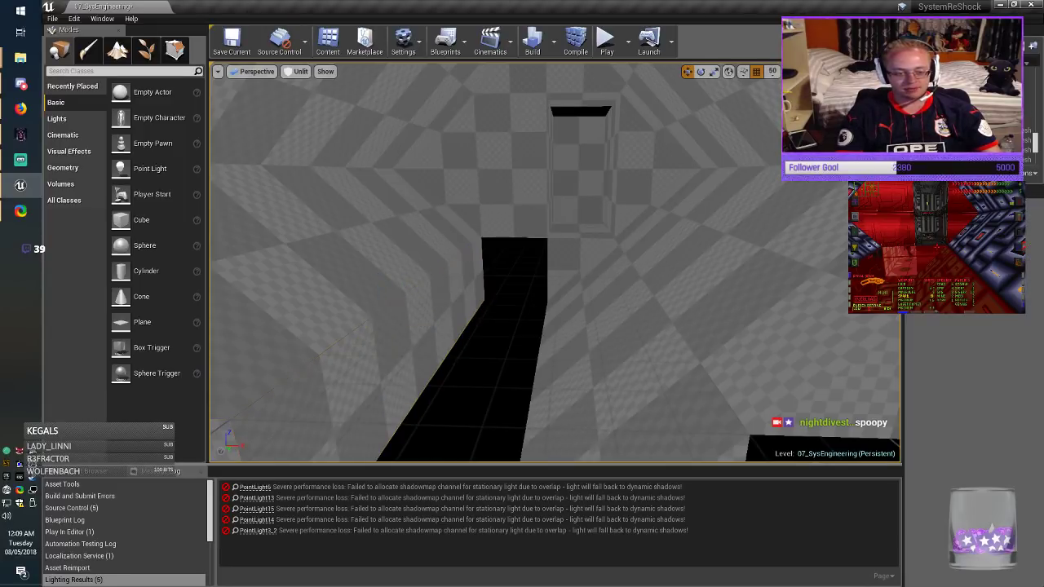
click(232, 41)
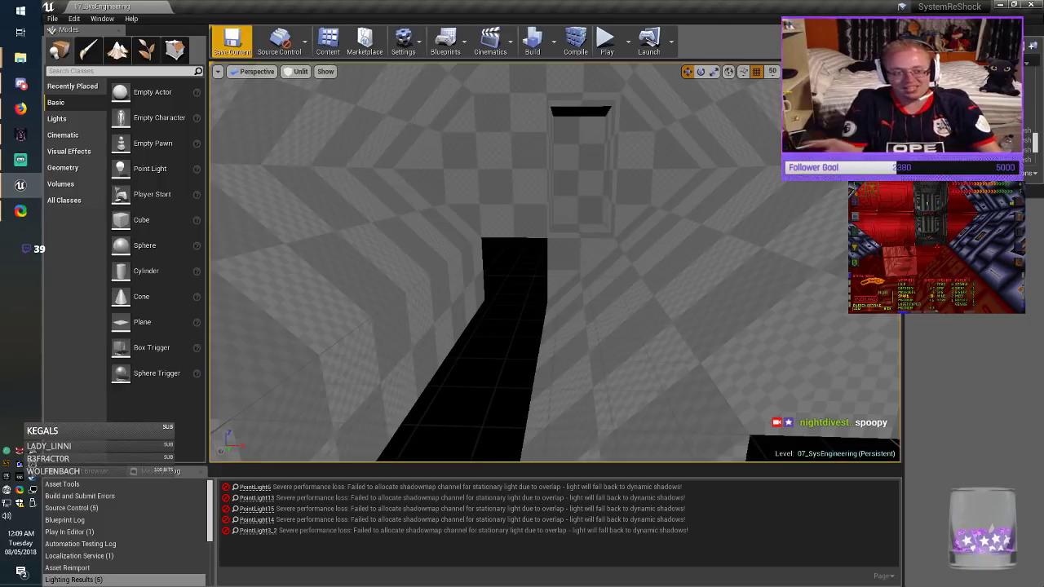
Step: Duplicate the box beside the floor gap and place the copy down inside the gap as the corridor's floor
right_drag(522, 269, 452, 323)
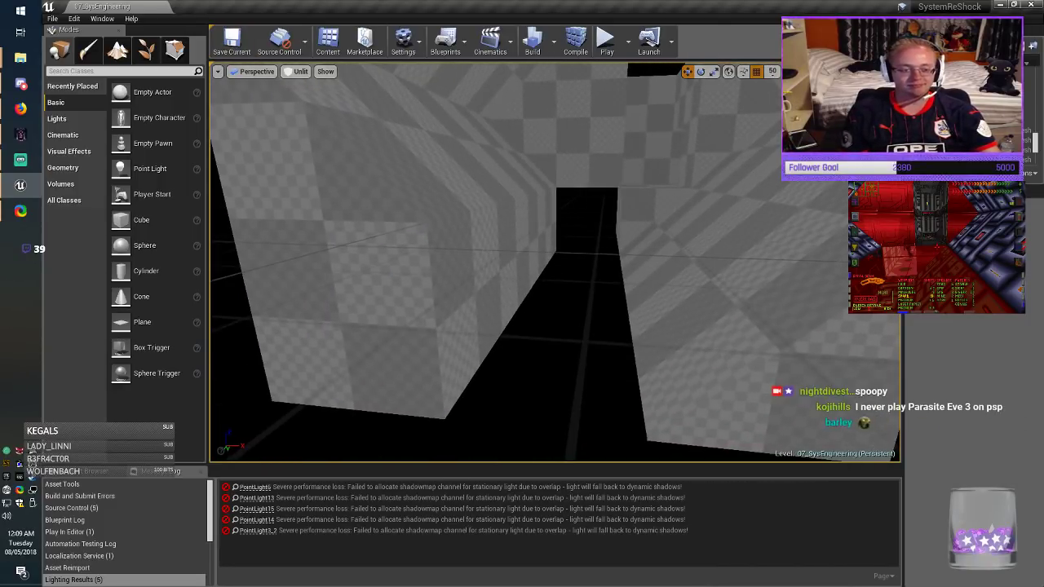
click(359, 322)
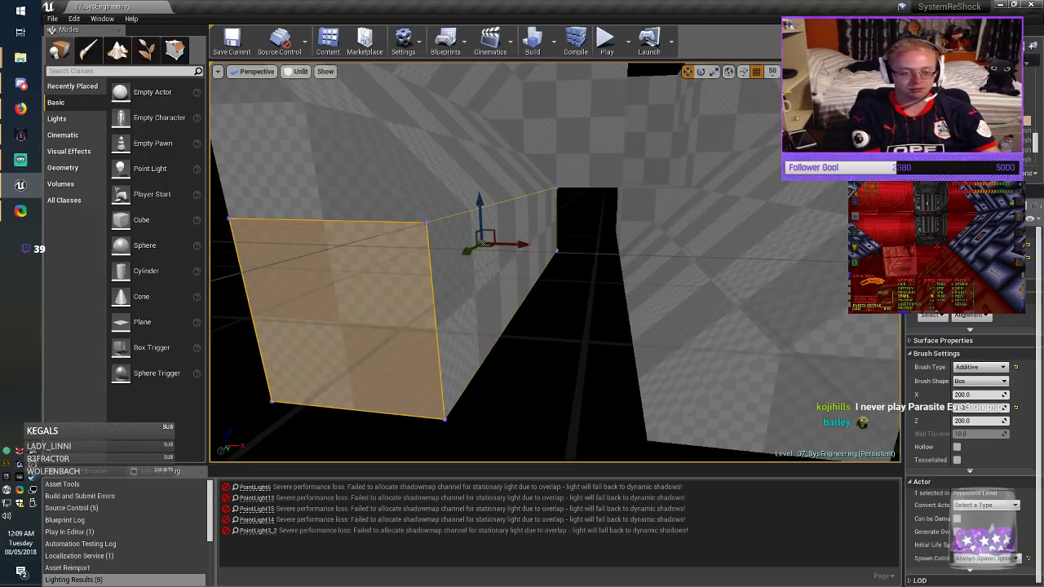
mouse_move(494, 232)
alt+mouse_down()
mouse_move(606, 390)
mouse_move(586, 327)
alt+mouse_up()
right_drag(585, 328, 634, 318)
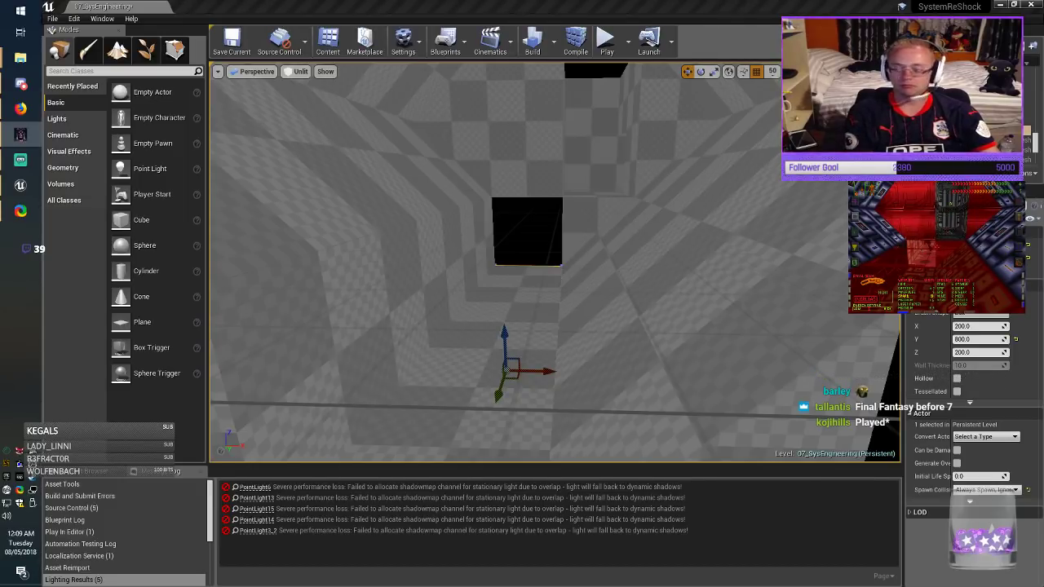
mouse_move(555, 263)
right_down()
mouse_move(558, 284)
mouse_move(554, 266)
right_up()
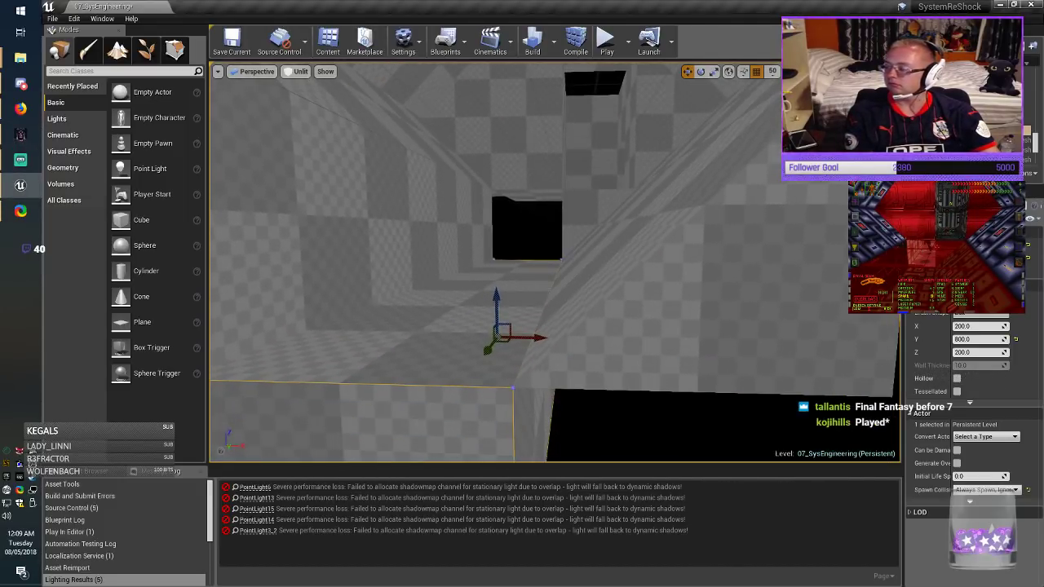
Step: Set the floor box's Z size to 100, raise it back to floor level, and save the level
click(440, 327)
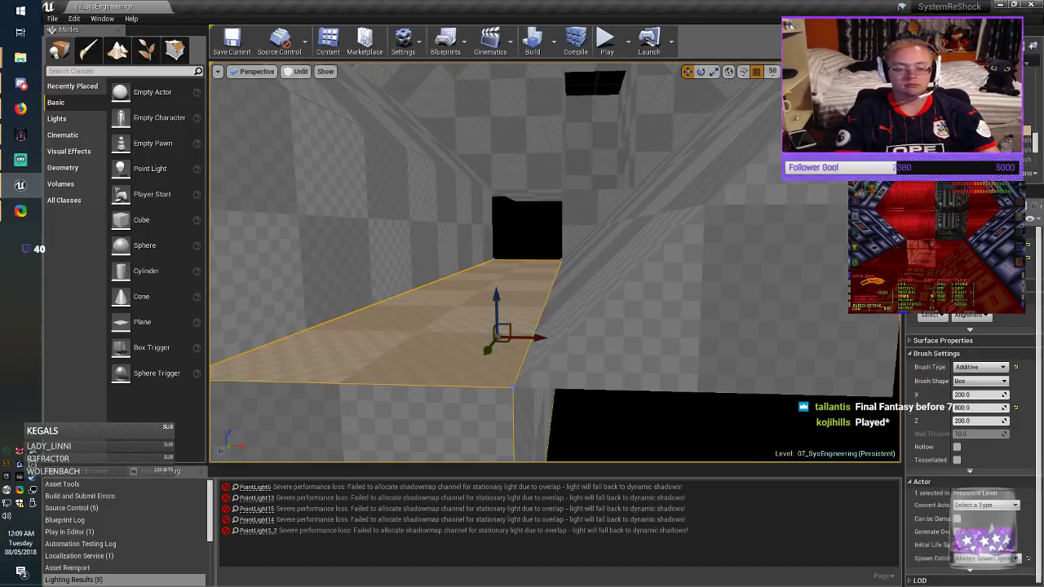
text(1)
key(Return)
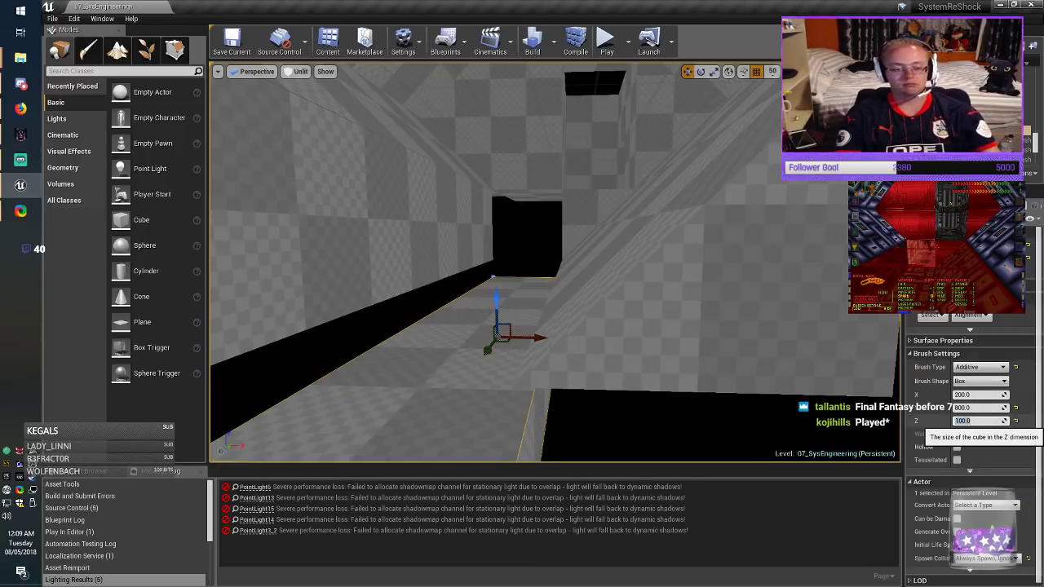
drag(496, 305, 496, 273)
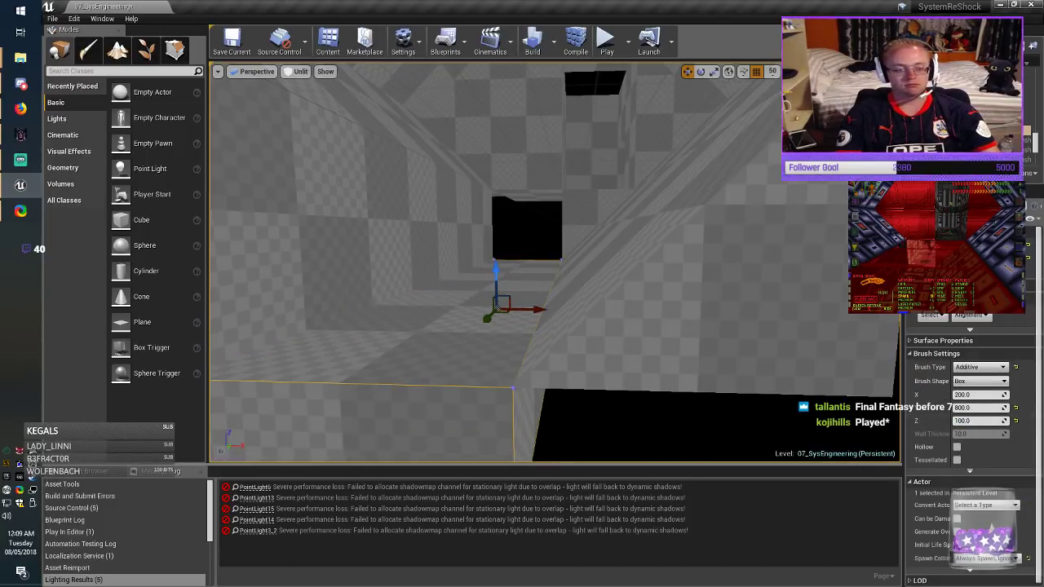
key(Escape)
click(232, 42)
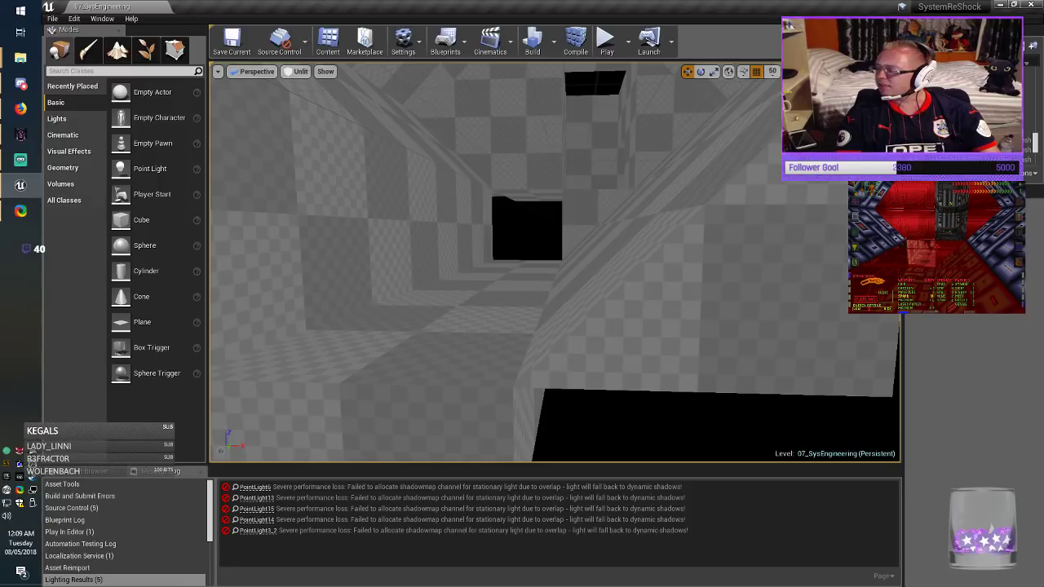
Step: Switch to System Shock to examine the area beyond the corridor and compare it with the matching part of the level
right_drag(555, 261, 602, 118)
click(231, 45)
key(alt+Tab)
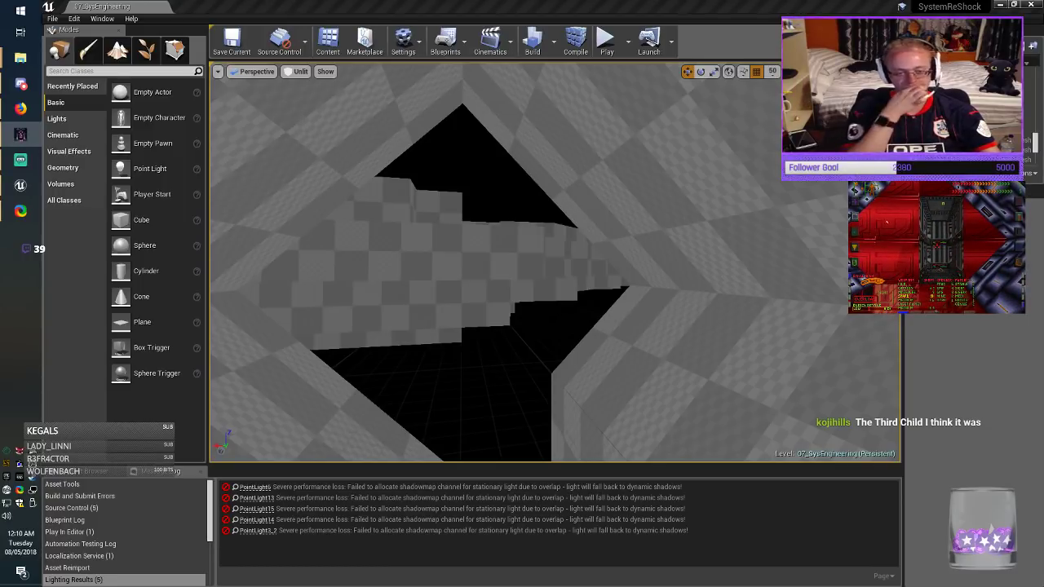
right_drag(522, 269, 885, 273)
key(w)
key(alt+Tab)
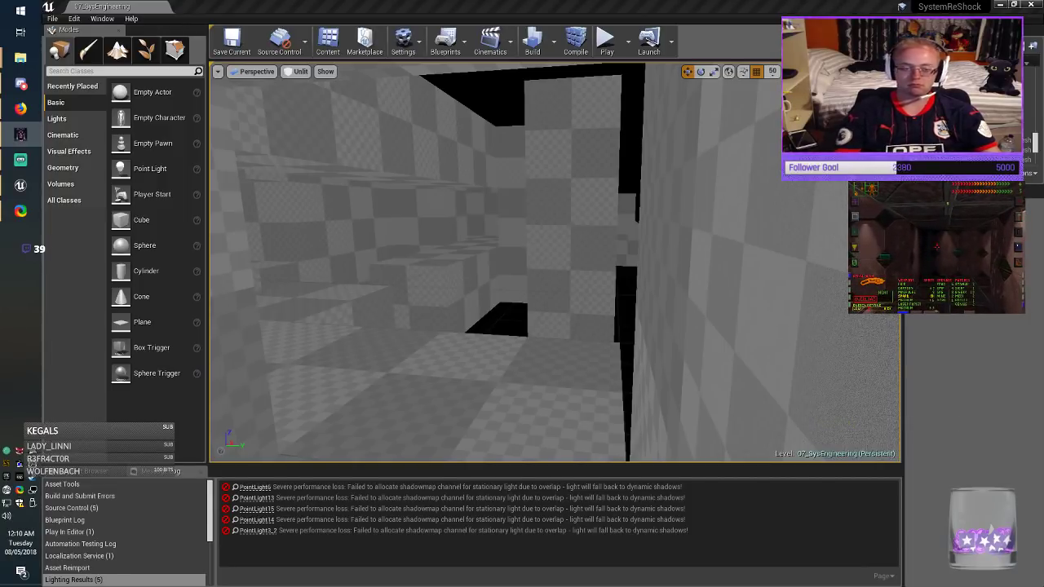
key(w)
right_drag(555, 262, 640, 269)
Step: Duplicate the wall column along X next to itself, set the copy's Z size to 200, and lower it to the floor
click(705, 181)
right_drag(705, 181, 751, 183)
key(w)
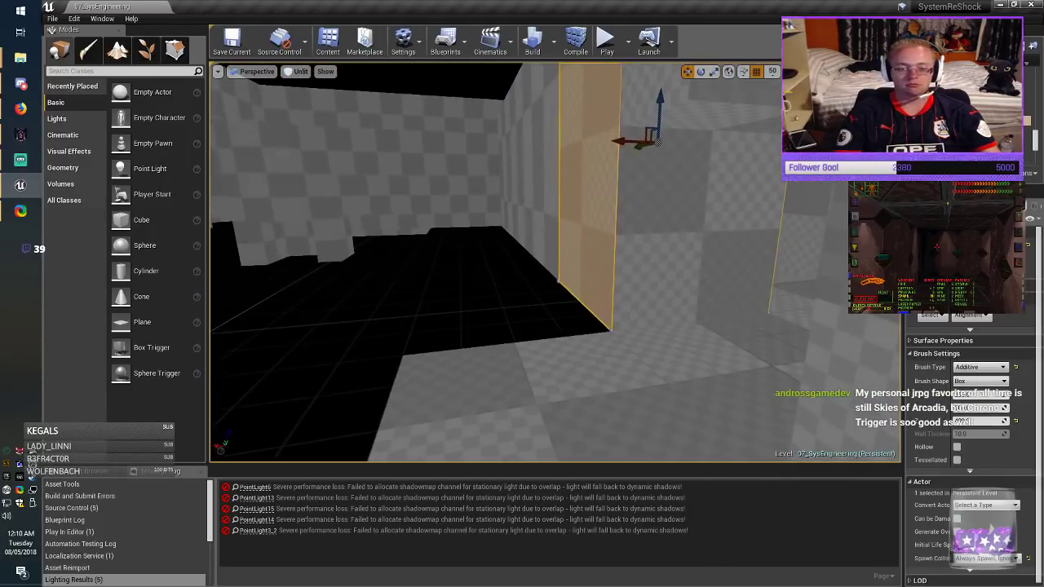
drag(618, 141, 441, 170)
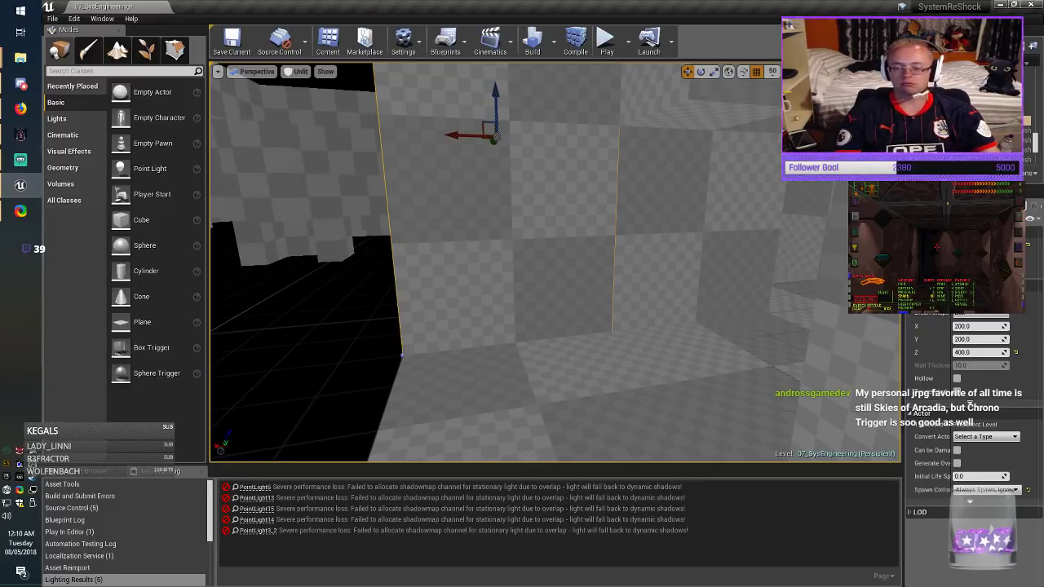
click(972, 352)
text(200)
key(Return)
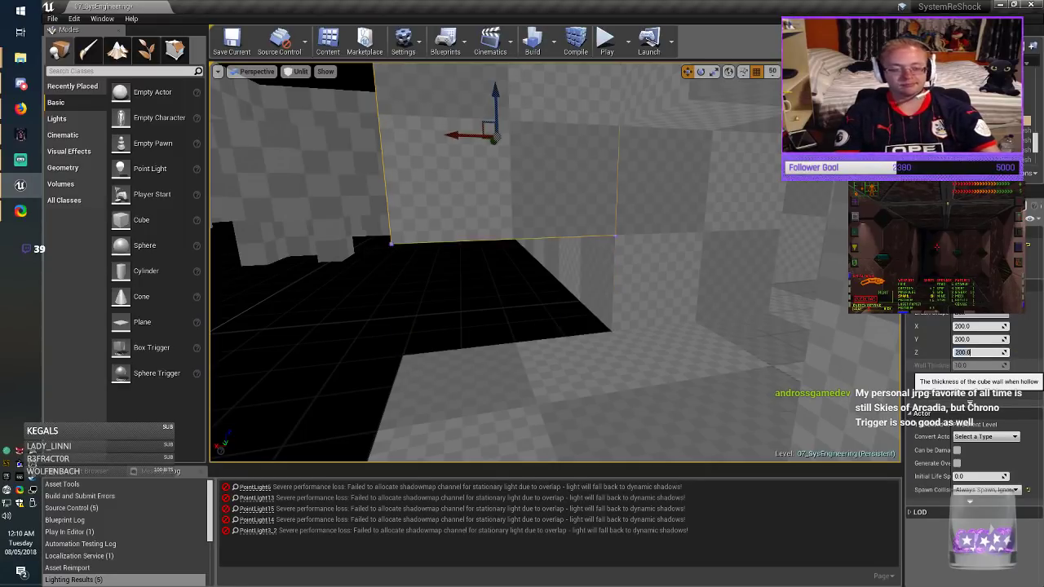
drag(496, 99, 499, 191)
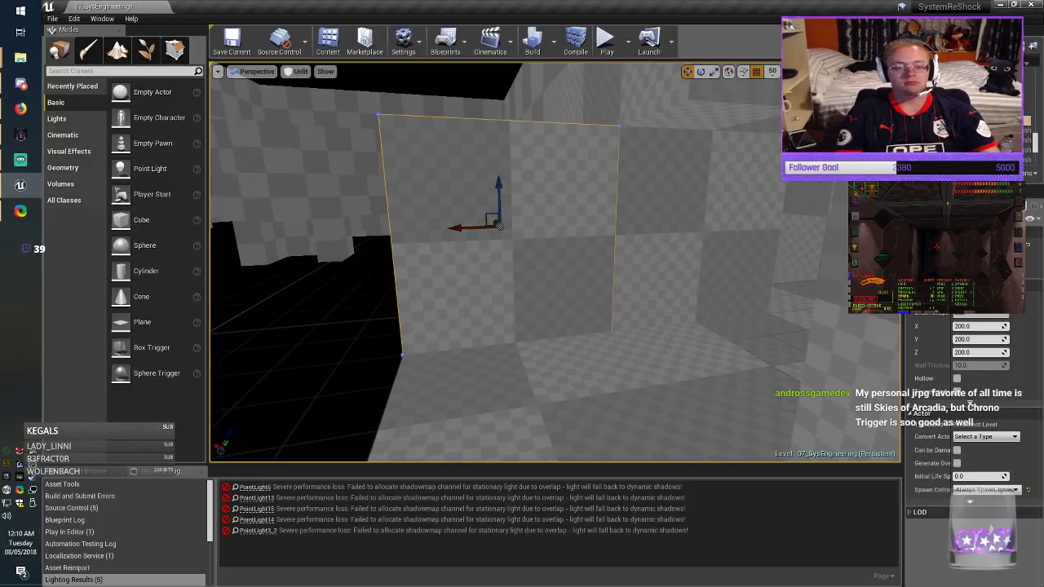
Step: Reposition the shortened box at the edge of the floor opening and save the level
mouse_move(499, 191)
right_down()
mouse_move(604, 269)
mouse_move(669, 252)
right_up()
mouse_move(473, 242)
mouse_down()
mouse_move(680, 301)
mouse_move(723, 328)
mouse_up()
mouse_move(723, 327)
right_down()
mouse_move(637, 290)
mouse_move(734, 302)
mouse_move(767, 285)
mouse_move(681, 276)
right_up()
drag(978, 340, 1019, 339)
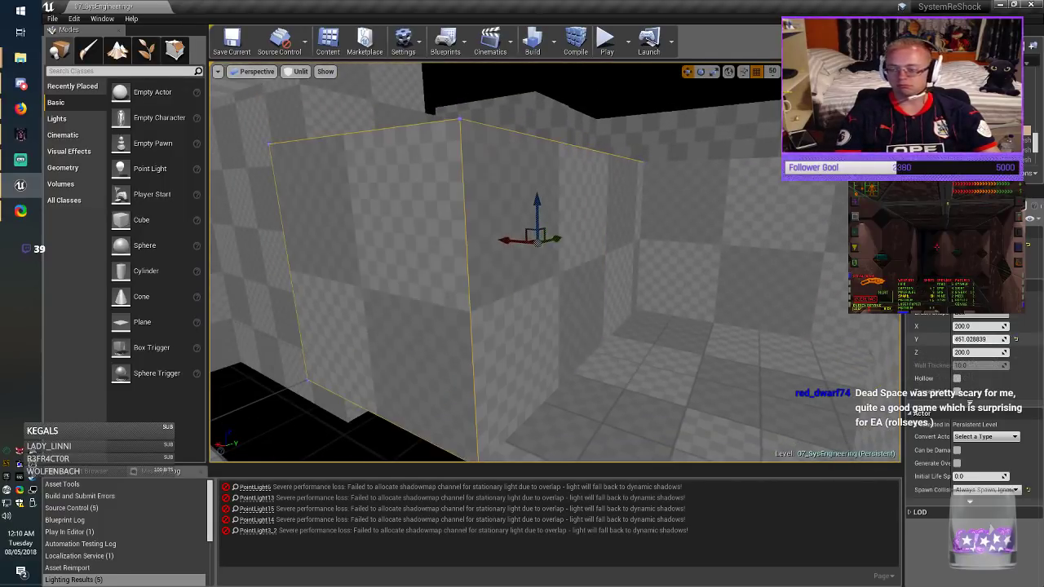
key(ctrl+z)
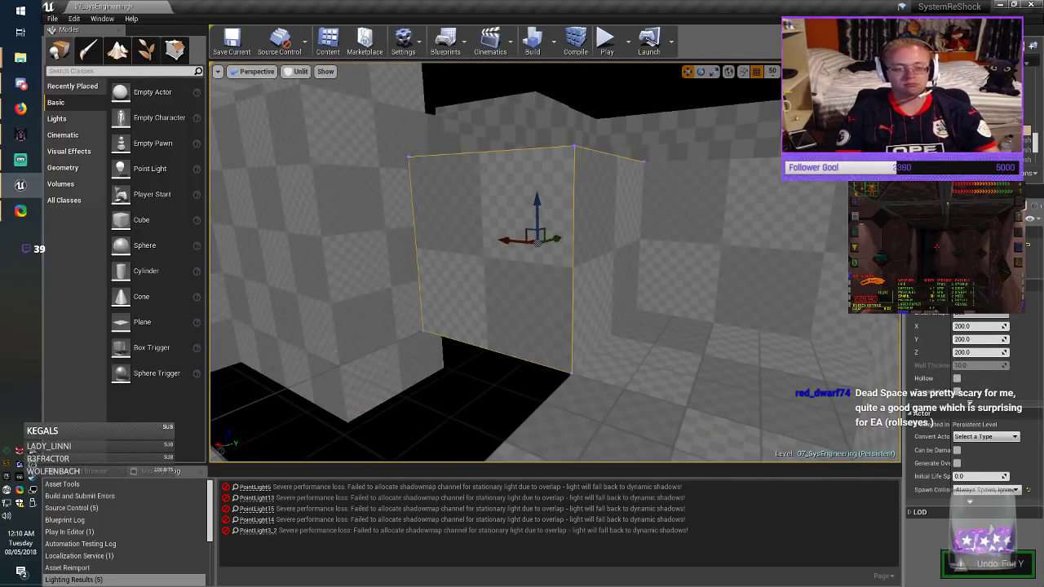
click(232, 40)
Step: Check the System Shock reference, set the box's Z size to 600 to form a tall column, and save
key(alt+Tab)
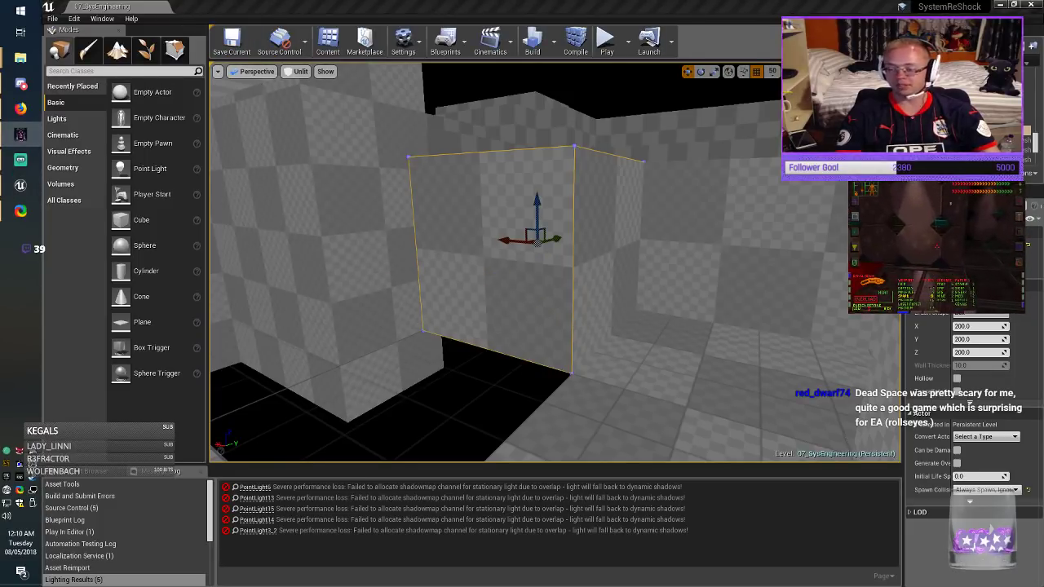
key(a)
mouse_move(554, 261)
right_down()
mouse_move(530, 257)
mouse_move(644, 261)
mouse_move(636, 254)
right_up()
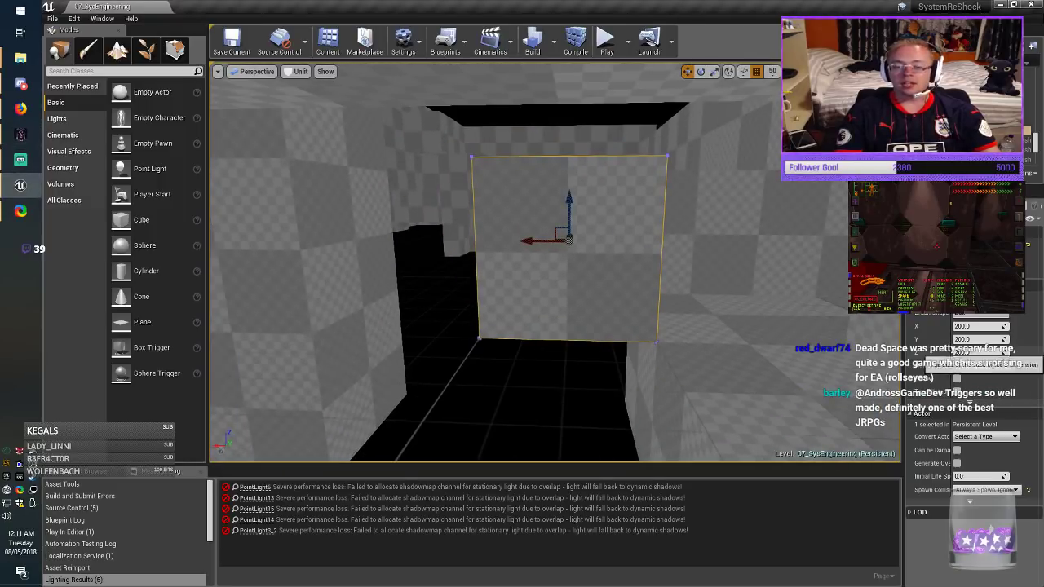
text(6)
key(Return)
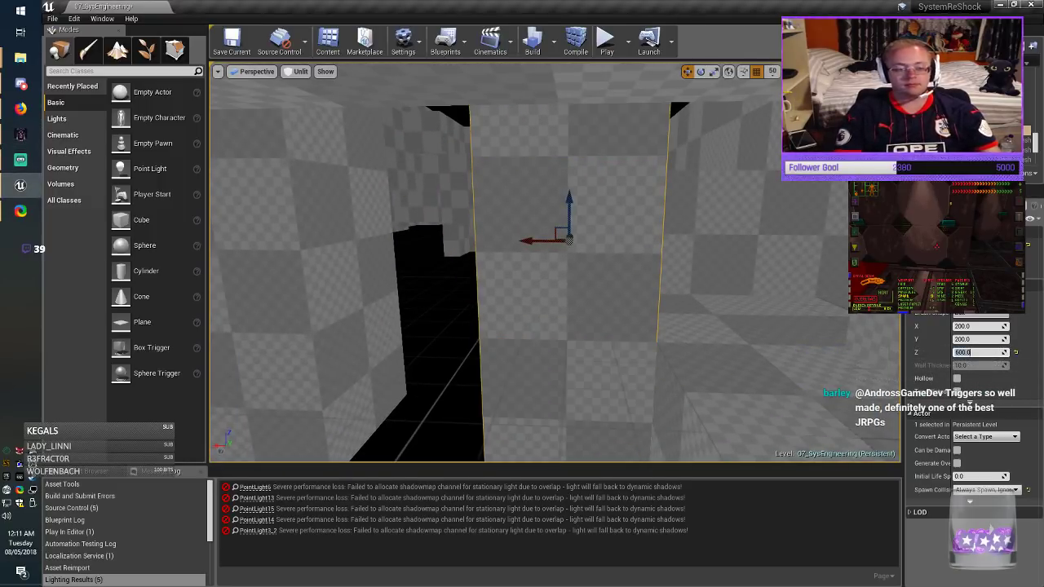
key(Escape)
click(231, 41)
Step: Duplicate the tall column along X into the adjacent gap, set the copy's Z size to 400, align their tops, and save
click(568, 261)
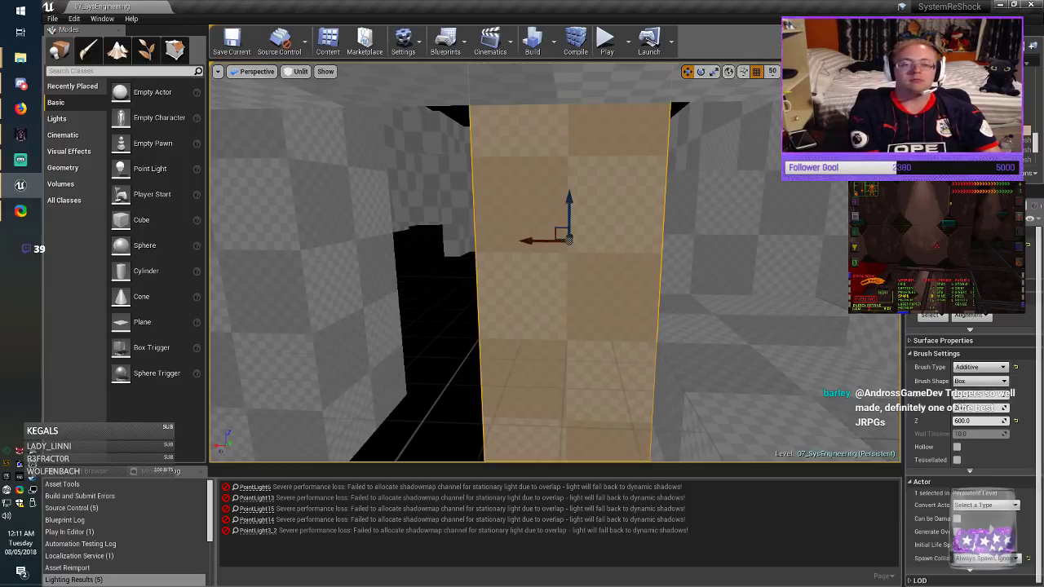
alt+drag(523, 242, 379, 241)
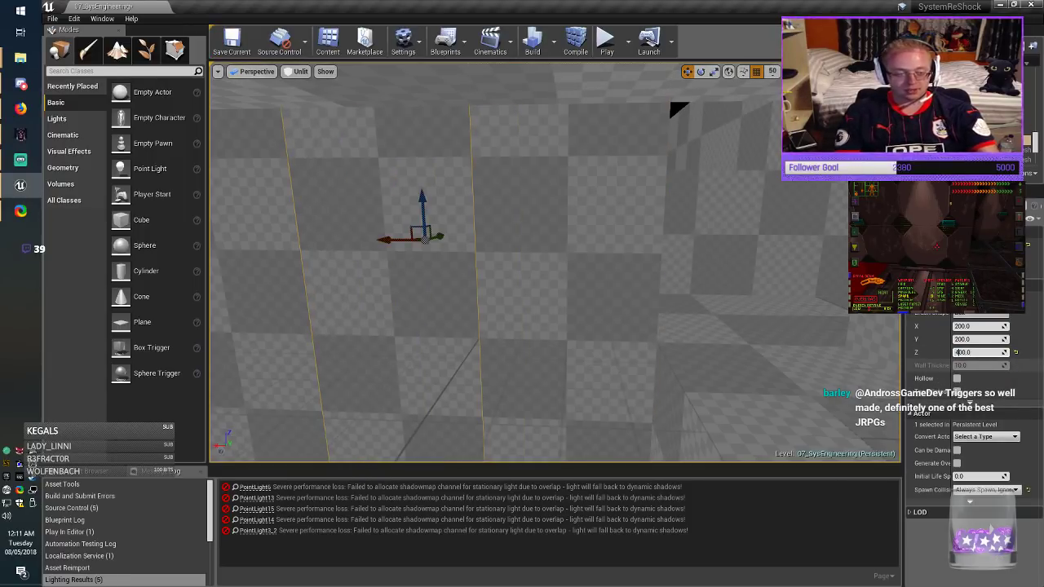
key(Return)
mouse_move(571, 269)
right_down()
mouse_move(562, 383)
mouse_move(550, 237)
right_up()
drag(469, 230, 469, 230)
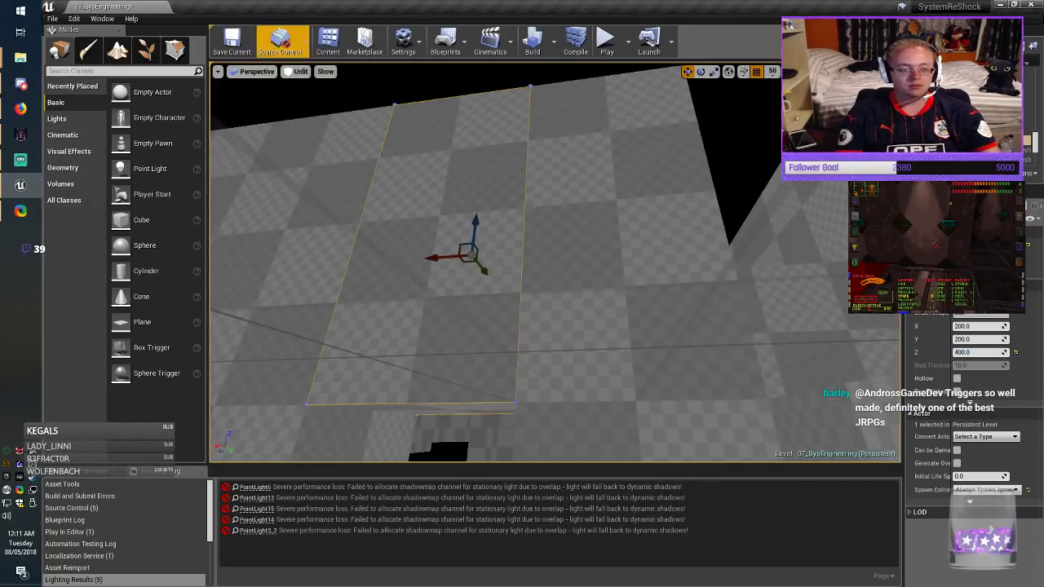
click(231, 41)
mouse_move(408, 245)
right_down()
mouse_move(506, 204)
mouse_move(563, 221)
mouse_move(547, 220)
mouse_move(555, 216)
right_up()
key(Escape)
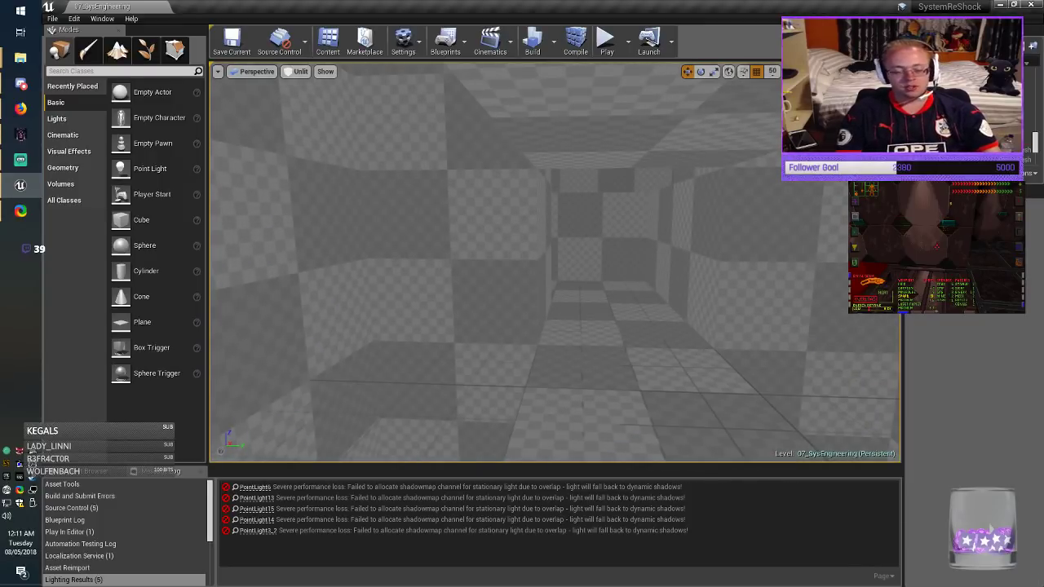
Step: Save the level and check the next area in the System Shock reference
click(231, 41)
right_drag(408, 244, 636, 245)
right_drag(522, 261, 596, 261)
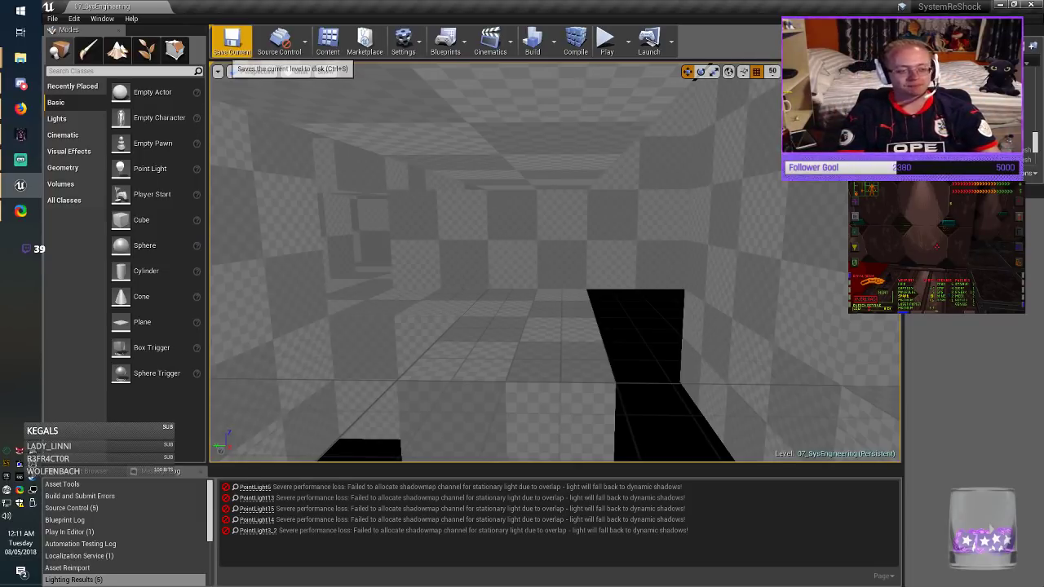
click(232, 44)
right_drag(555, 261, 367, 261)
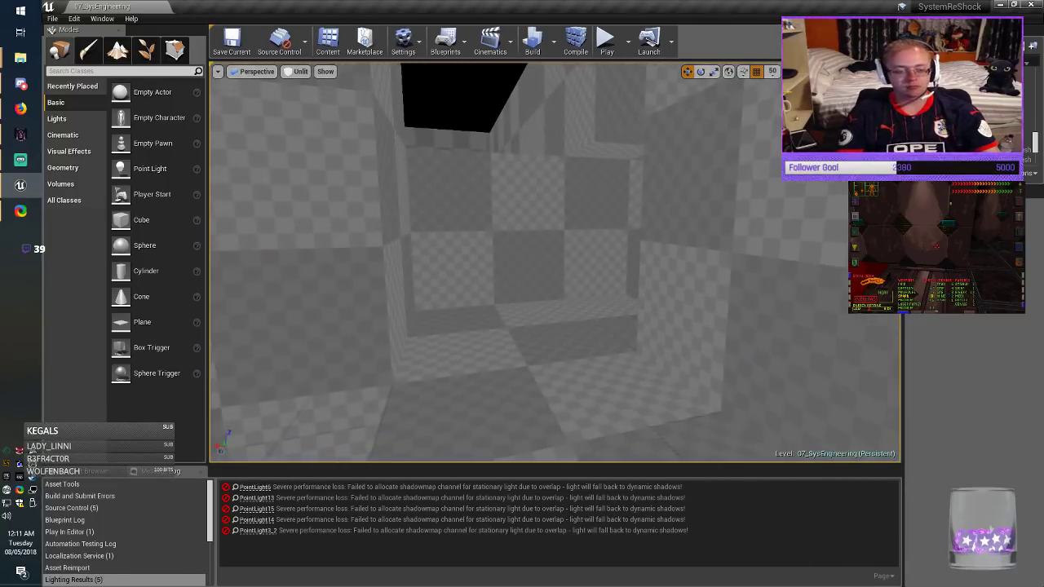
key(alt+Tab)
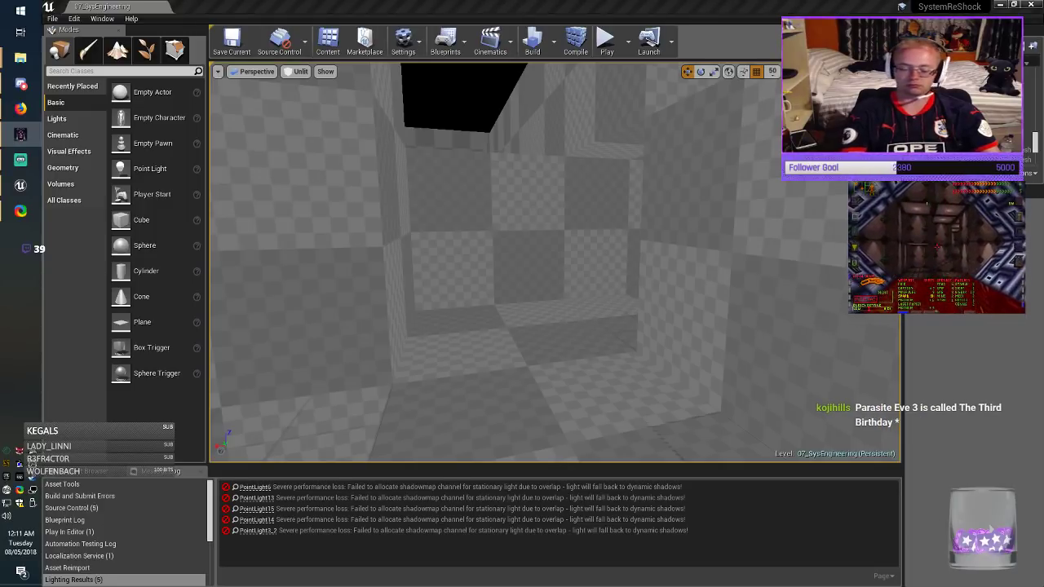
Step: Duplicate the 200-unit floor box and place the copy at the edge of the large floor opening
key(w)
mouse_move(555, 262)
right_down()
mouse_move(547, 269)
mouse_move(583, 285)
mouse_move(584, 326)
mouse_move(603, 351)
right_up()
key(w)
key(w)
click(726, 335)
mouse_move(726, 335)
right_down()
mouse_move(759, 323)
mouse_move(709, 335)
mouse_move(652, 318)
right_up()
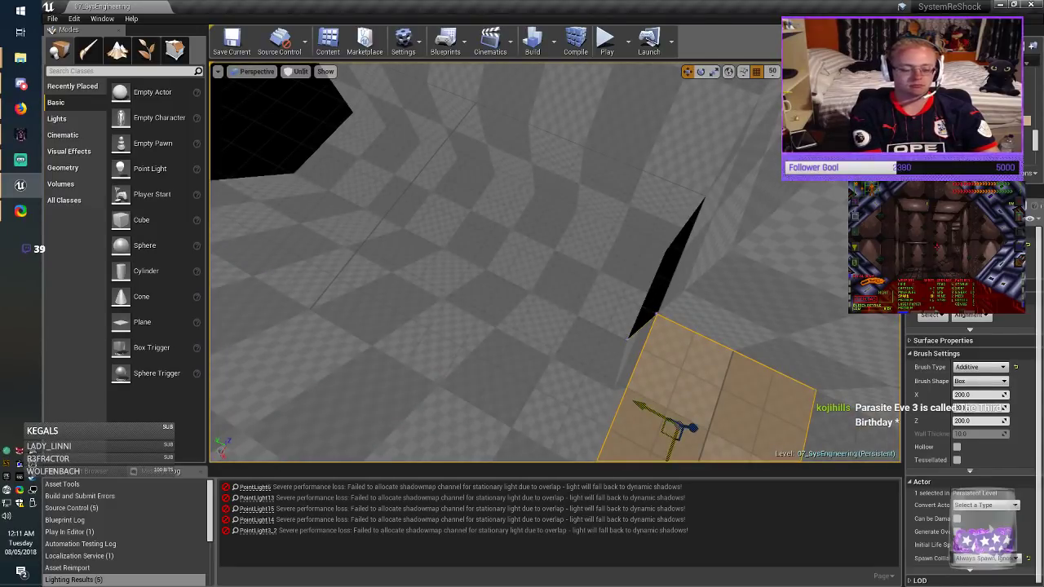
click(338, 188)
drag(339, 188, 238, 75)
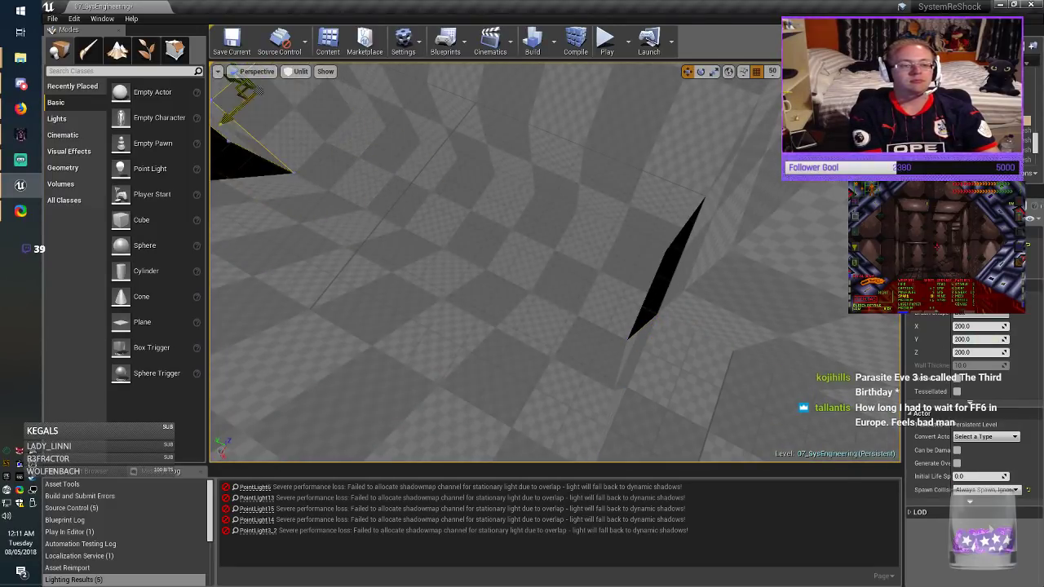
right_drag(238, 75, 147, 41)
mouse_move(555, 262)
right_down()
mouse_move(554, 232)
mouse_move(482, 208)
mouse_move(400, 249)
mouse_move(326, 229)
mouse_move(482, 245)
mouse_move(506, 237)
right_up()
key(w)
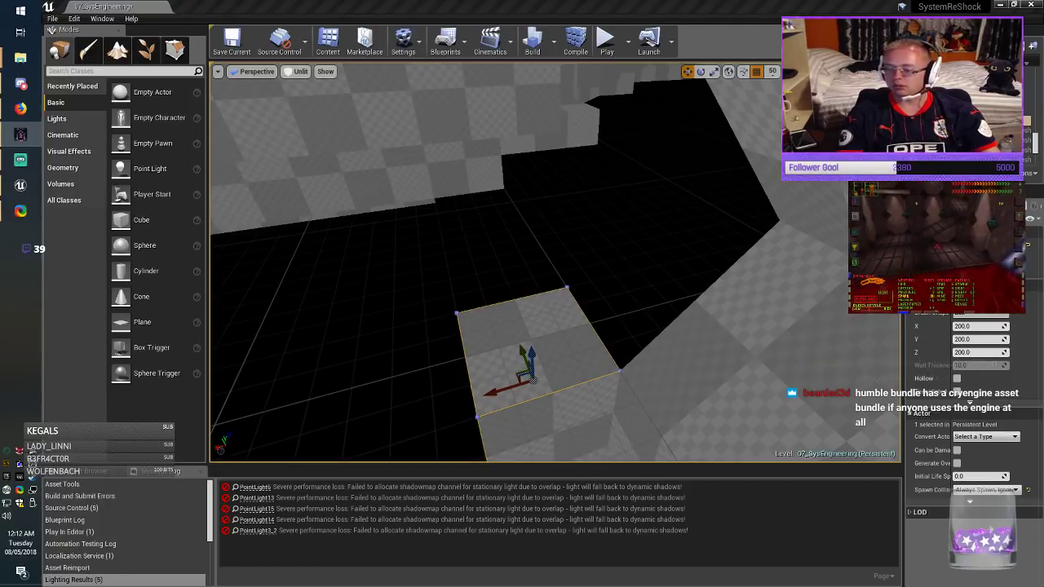
Step: Set the floor box's X size to 400 and shift it along X to fill the width between the sloped walls
right_drag(554, 269, 506, 269)
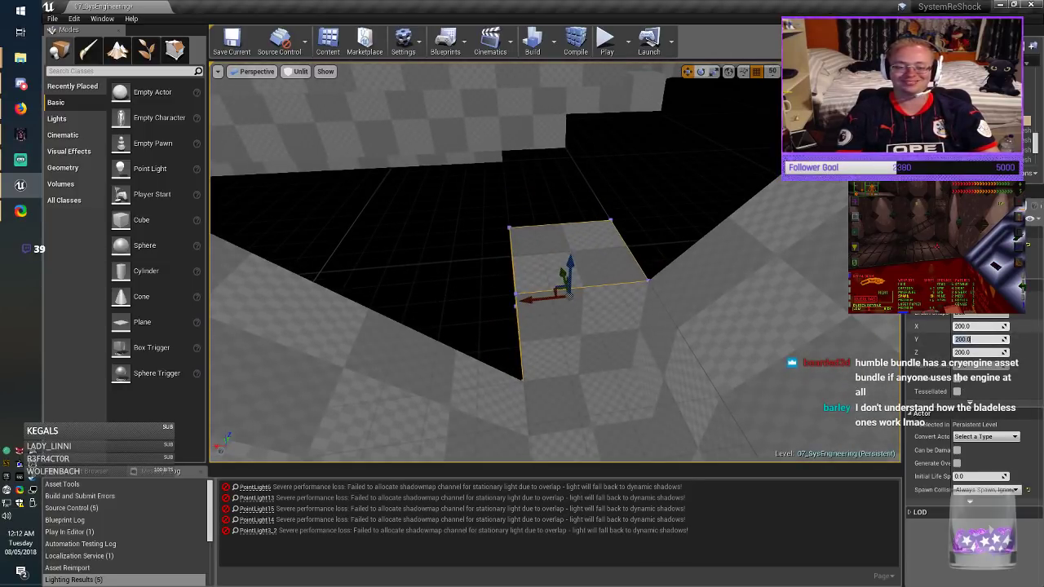
click(970, 326)
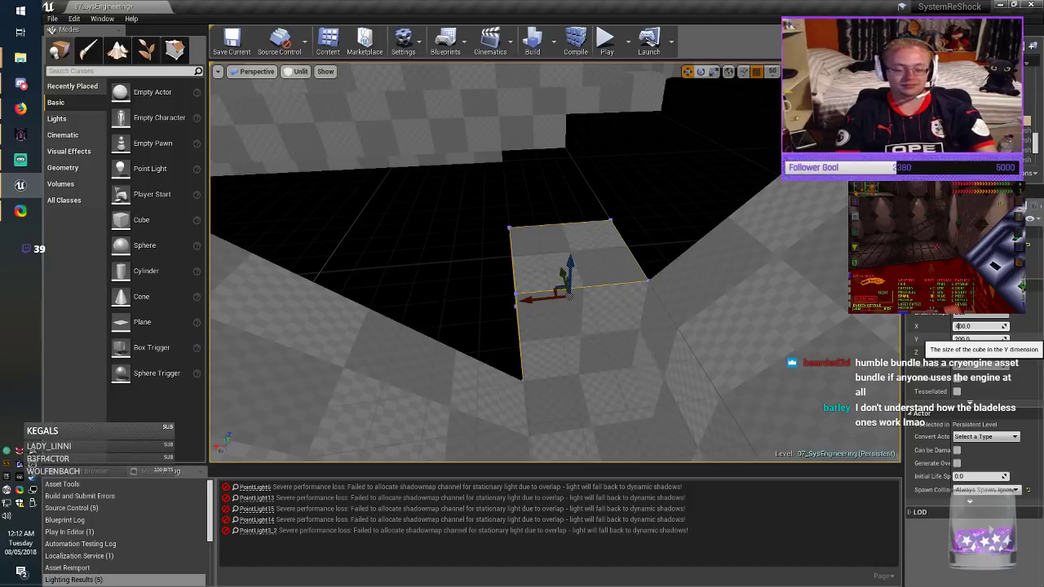
key(Return)
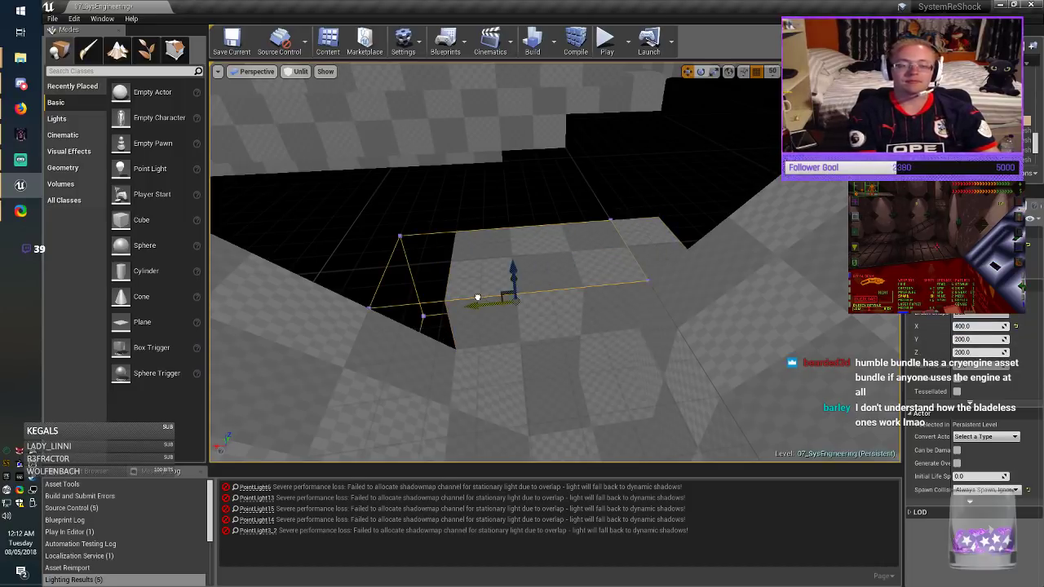
drag(478, 297, 477, 297)
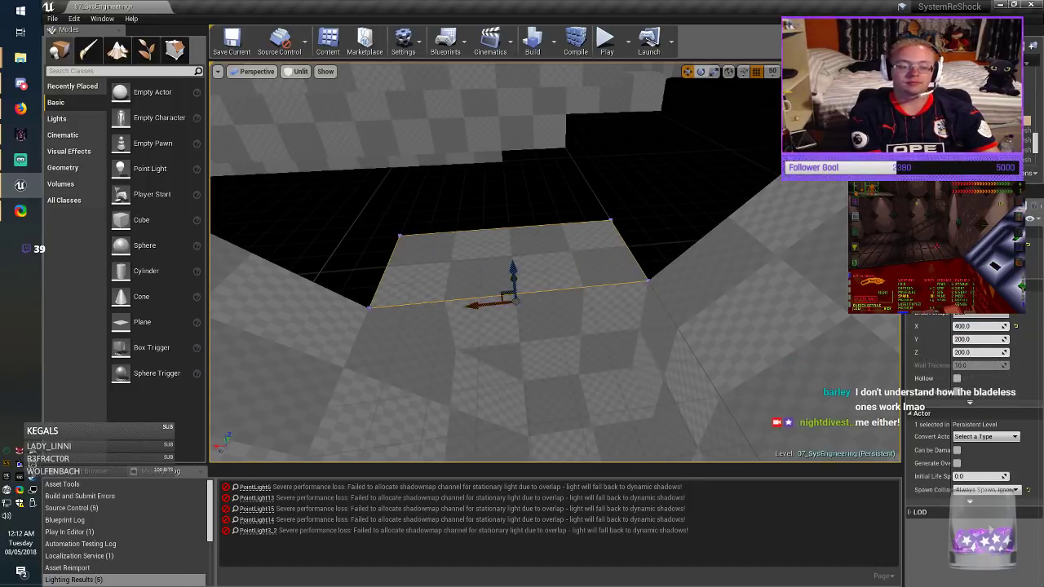
Step: Duplicate the 400-unit floor box along Y into the opening, set the copy's X size to 200, and align it with the floor's side
right_drag(514, 277, 644, 285)
alt+drag(435, 310, 343, 226)
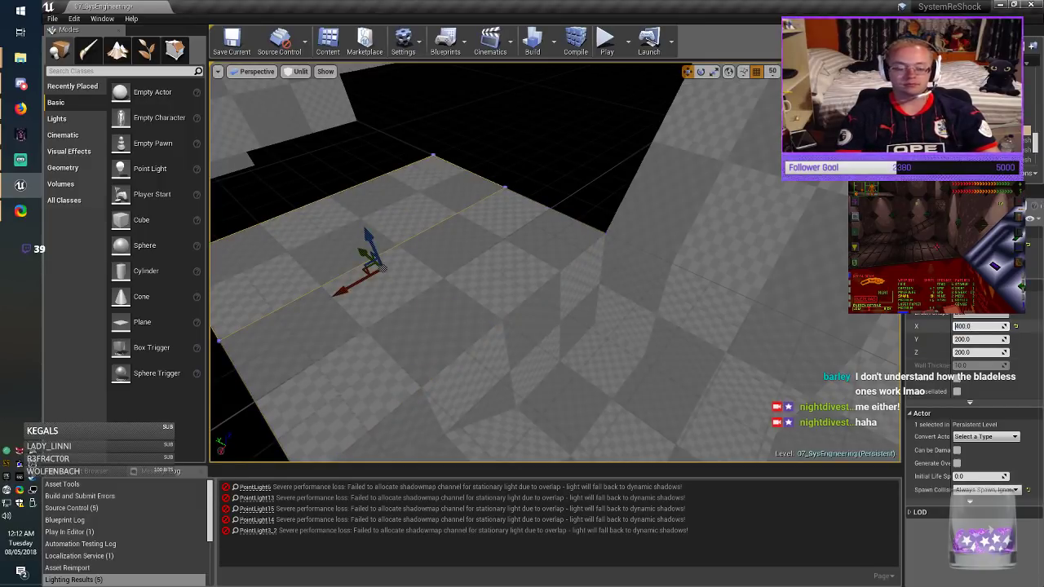
text(200)
key(Return)
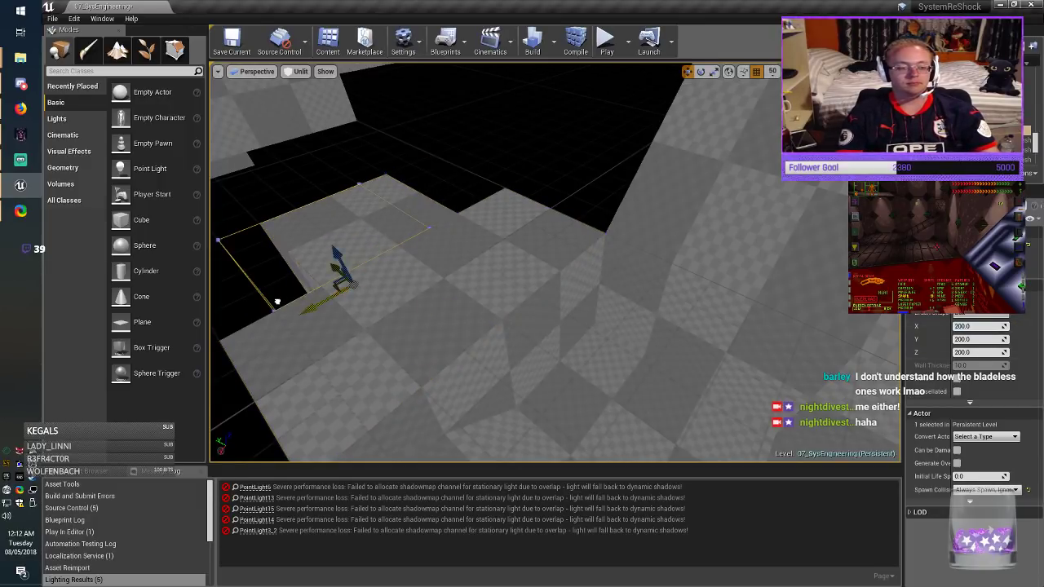
drag(278, 301, 243, 322)
Step: Duplicate the 200-unit floor box along X beside itself and raise the copy above the floor
mouse_move(243, 321)
right_down()
mouse_move(220, 310)
mouse_move(252, 318)
mouse_move(147, 286)
right_up()
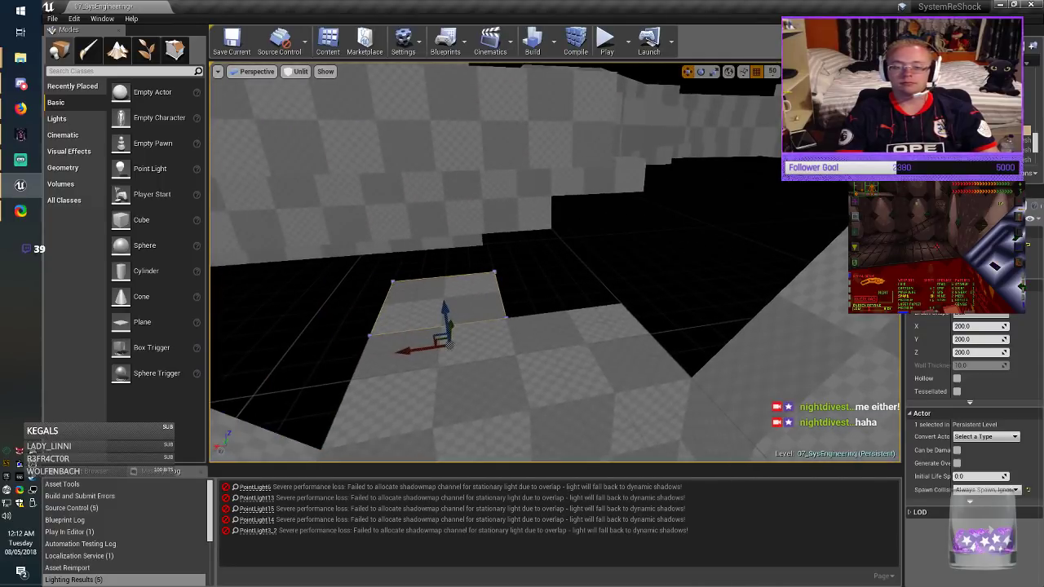
alt+drag(521, 334, 521, 334)
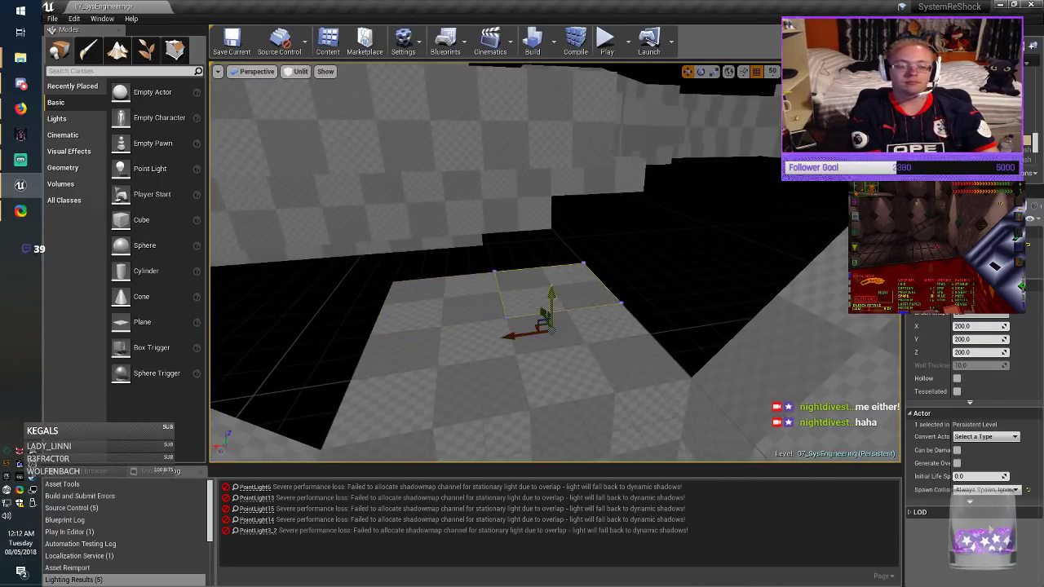
drag(547, 199, 546, 199)
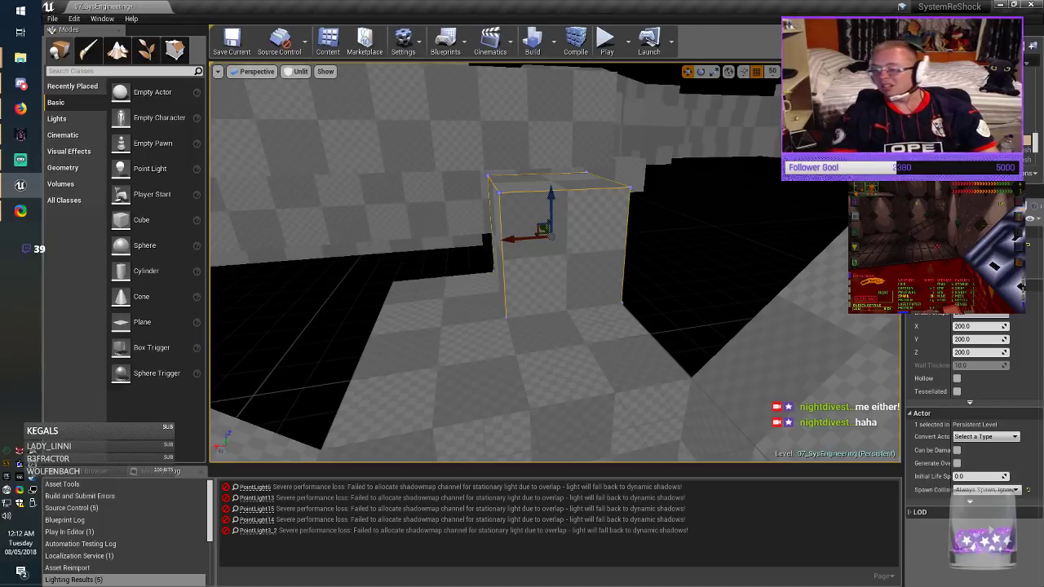
Step: Set the raised box's Z size to 100 and lower it to floor level
mouse_move(551, 269)
right_down()
mouse_move(539, 278)
mouse_move(563, 279)
right_up()
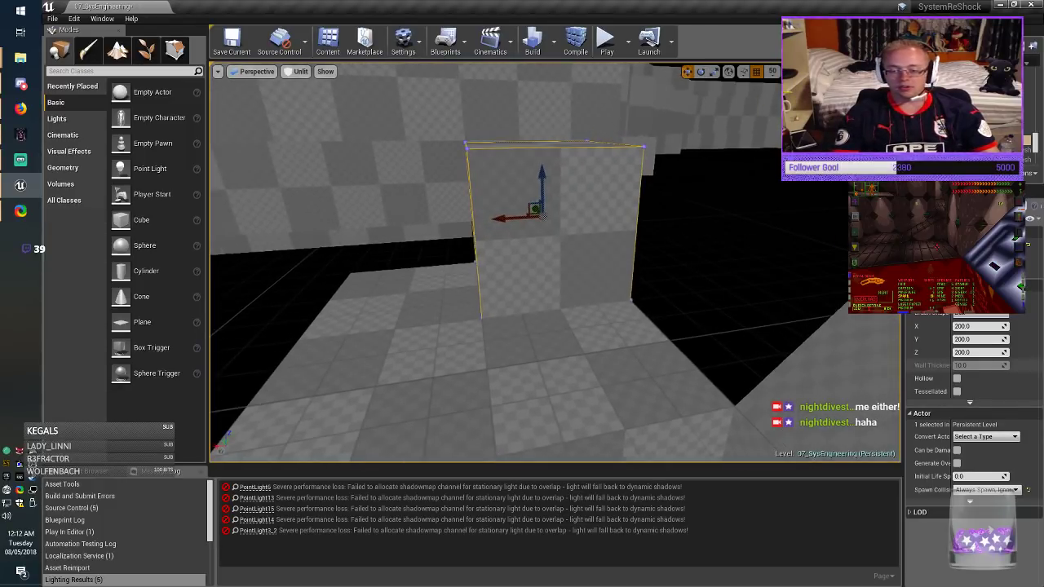
key(Return)
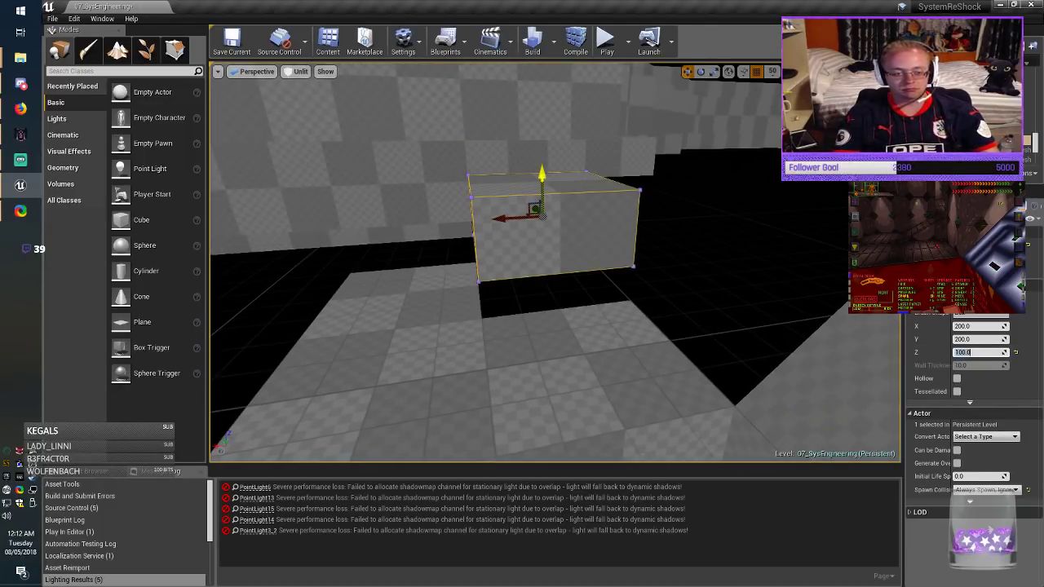
drag(548, 195, 548, 195)
right_drag(548, 195, 603, 213)
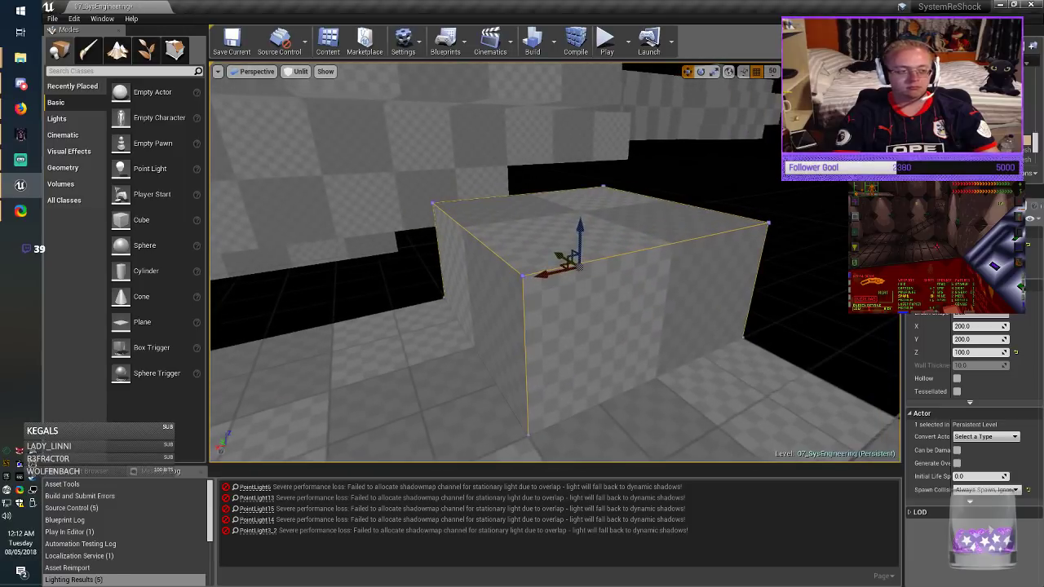
Step: Collapse the box's top edge facing the adjoining floor down to floor level to form a ramp, and save the level
key(shift+5)
click(468, 291)
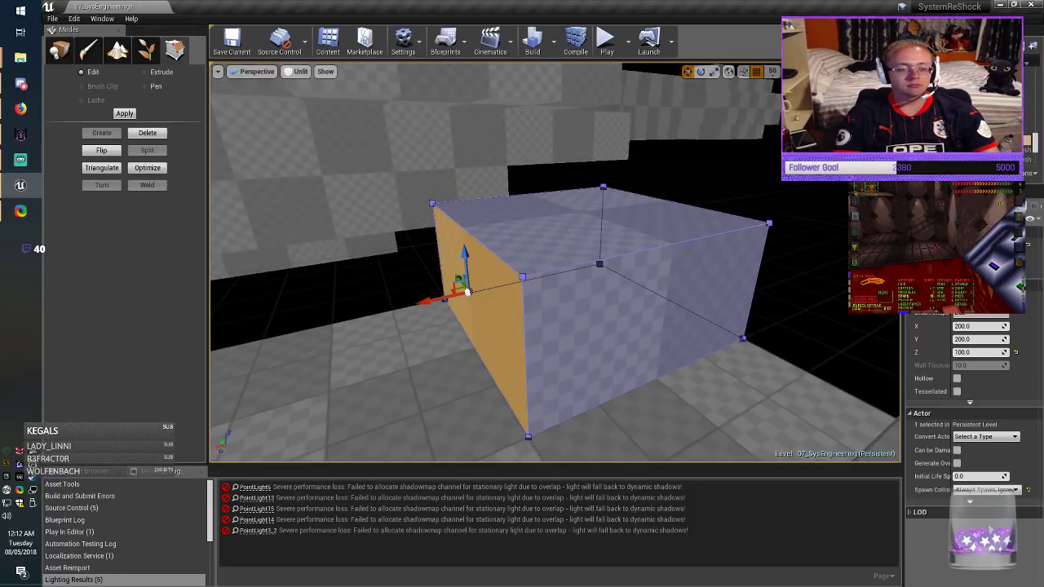
click(461, 228)
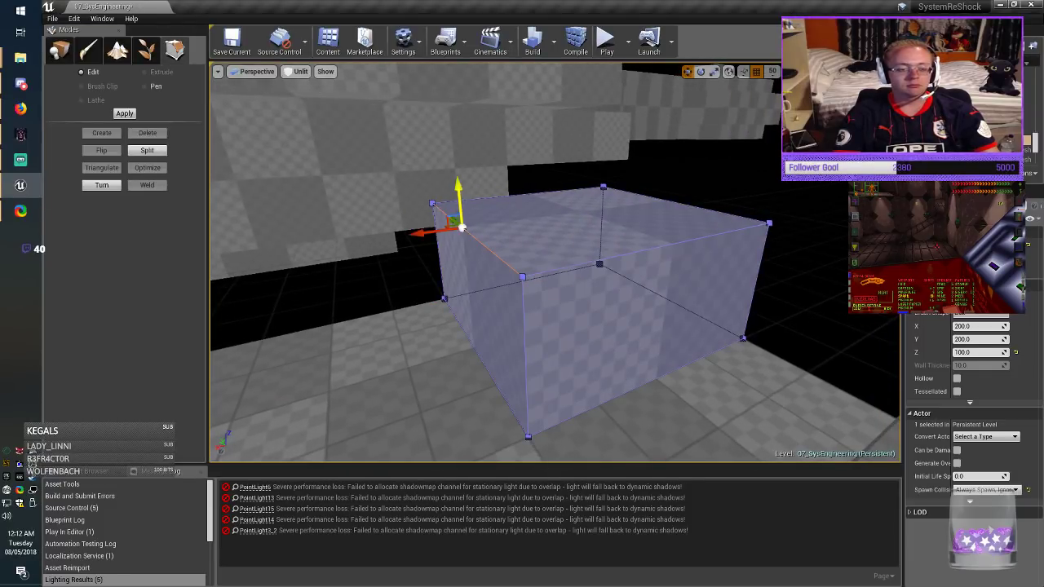
key(Delete)
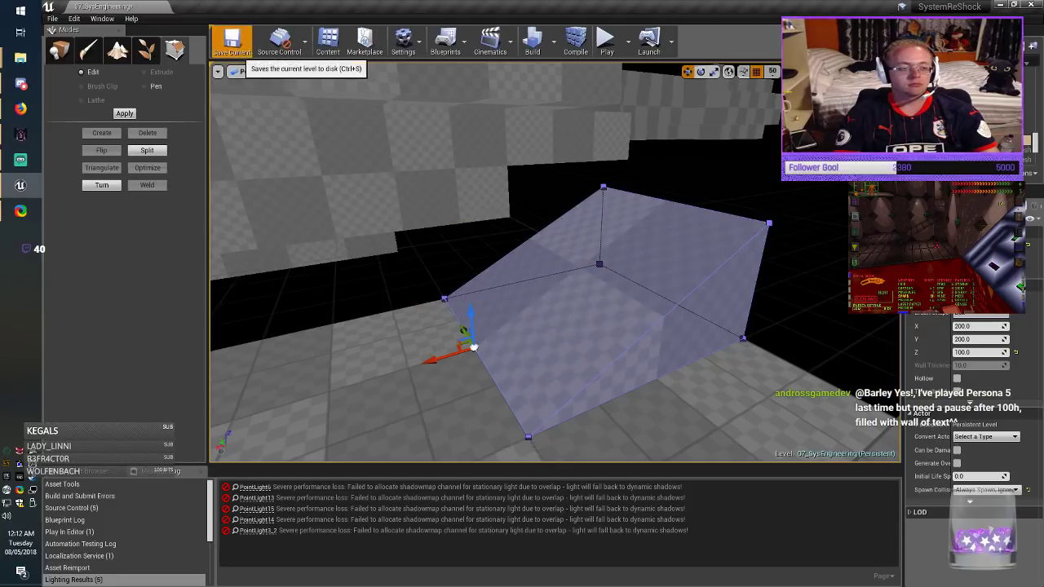
click(231, 41)
click(59, 50)
key(Escape)
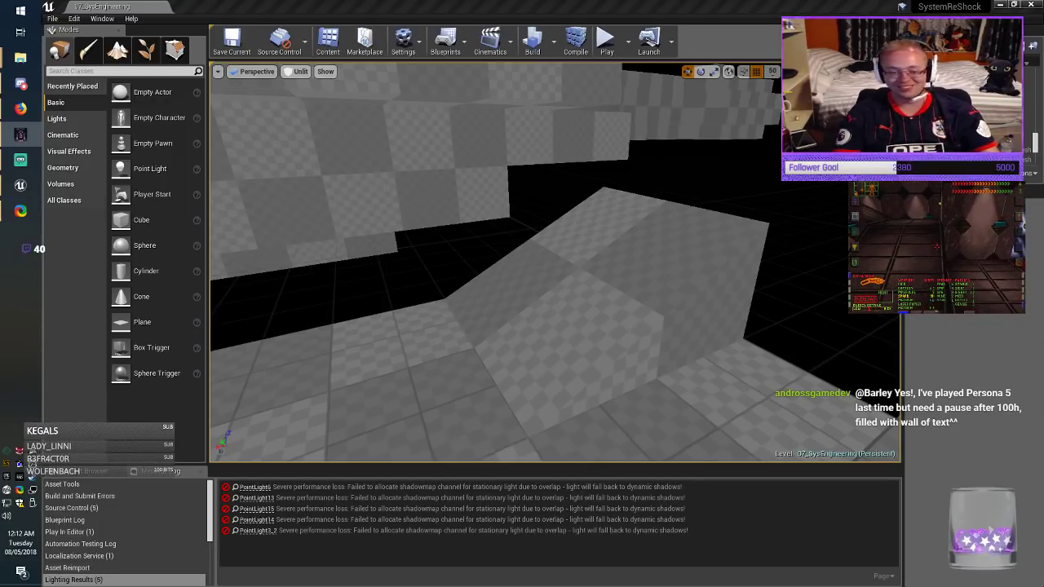
Step: Duplicate the floor box to the ramp's high side, set the copy's Z size to 100, and align its top with the ramp
mouse_move(408, 342)
right_down()
mouse_move(449, 347)
mouse_move(379, 343)
mouse_move(505, 351)
mouse_move(440, 351)
right_up()
click(407, 342)
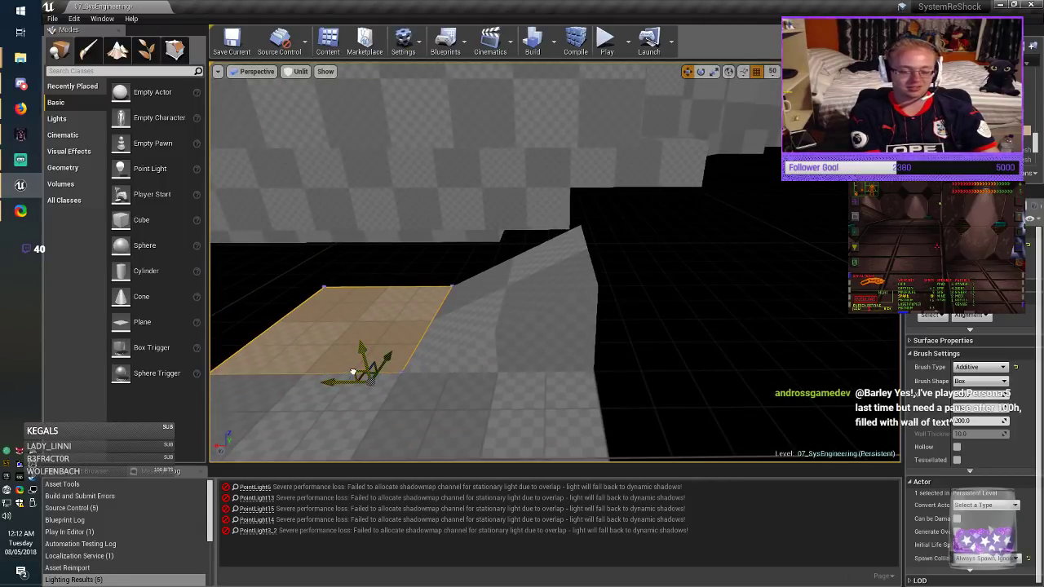
click(655, 295)
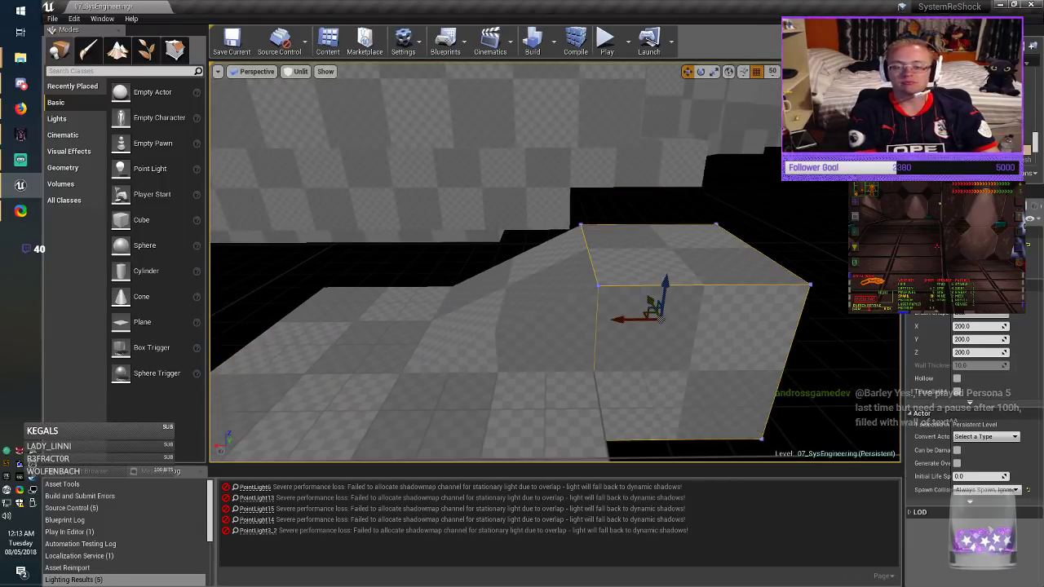
click(977, 352)
text(100)
key(Return)
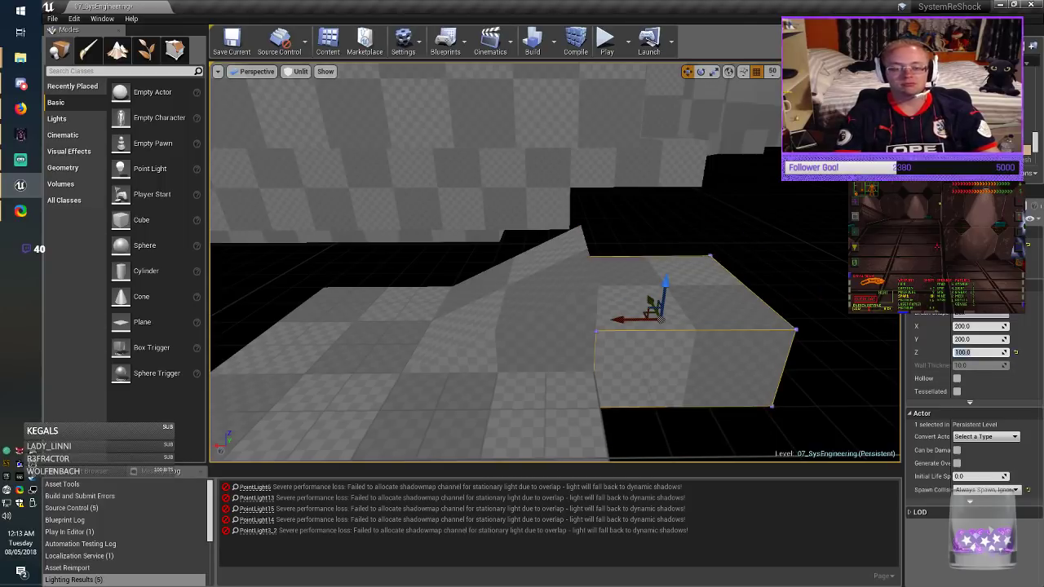
drag(665, 282, 670, 247)
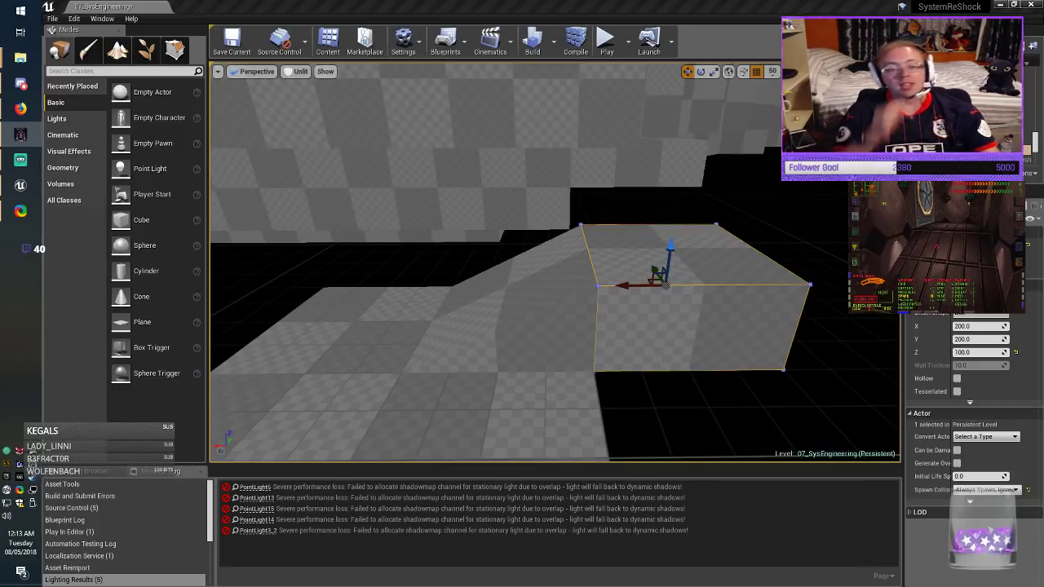
Step: Set the platform box's X size to 300 and shift it along X flush with the ramp's high edge
right_drag(554, 269, 673, 289)
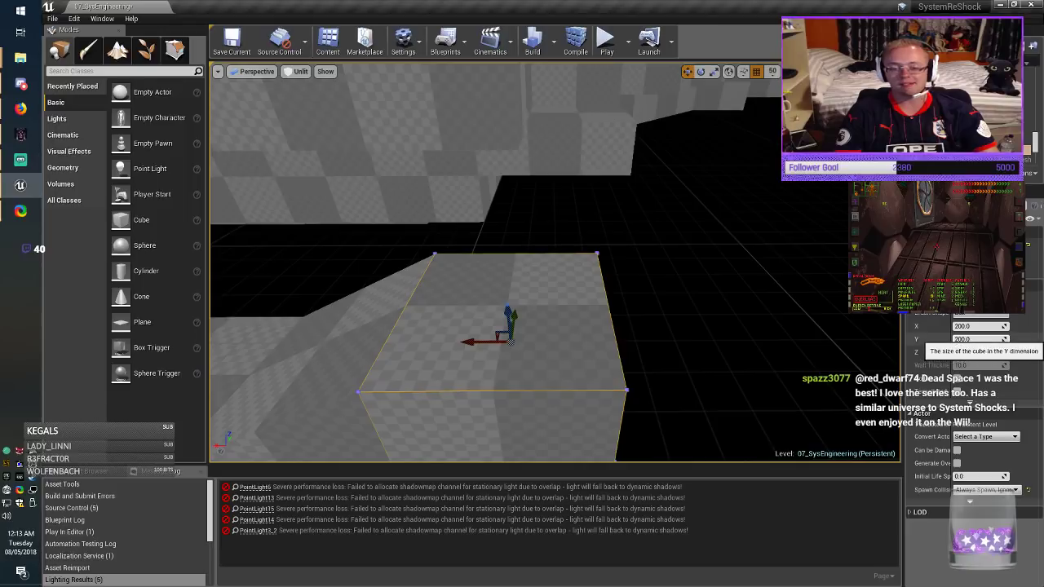
click(972, 326)
text(300)
key(Return)
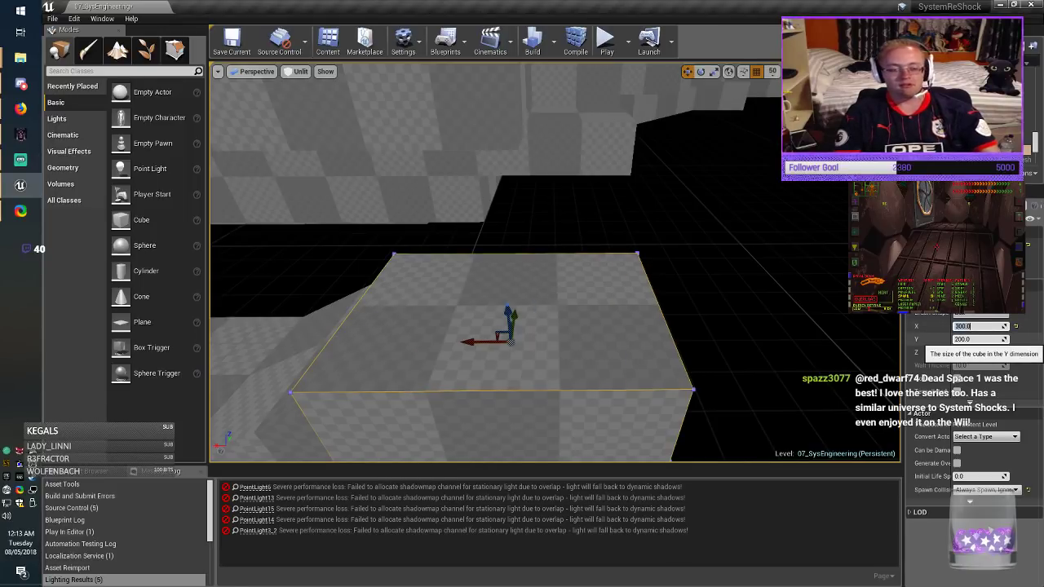
drag(539, 340, 538, 340)
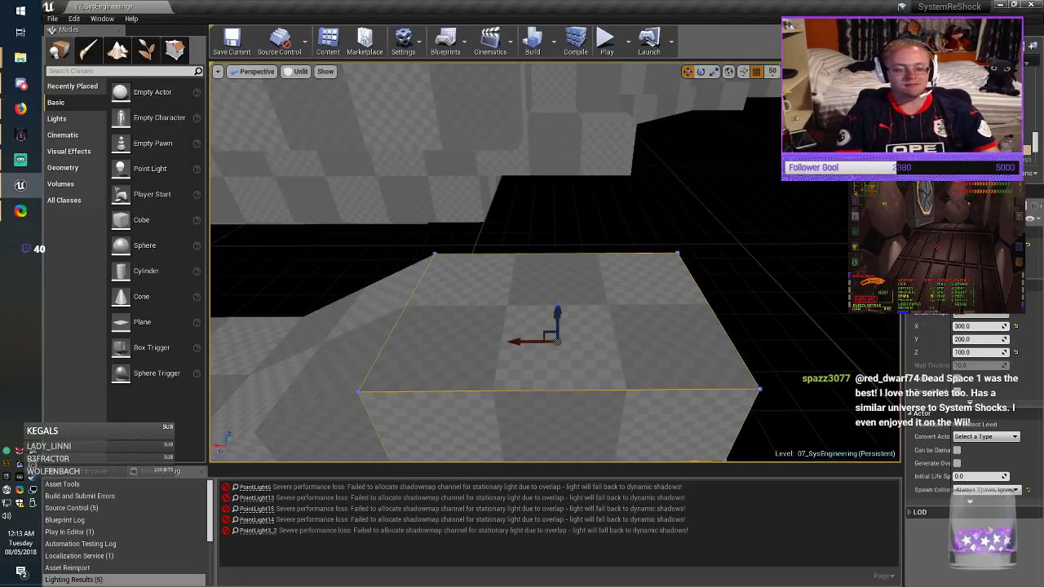
key(Escape)
Step: Duplicate the platform box along Y and set the copy's size to X 200 and Y 300
mouse_move(538, 340)
right_down()
mouse_move(628, 355)
mouse_move(563, 359)
right_up()
click(477, 339)
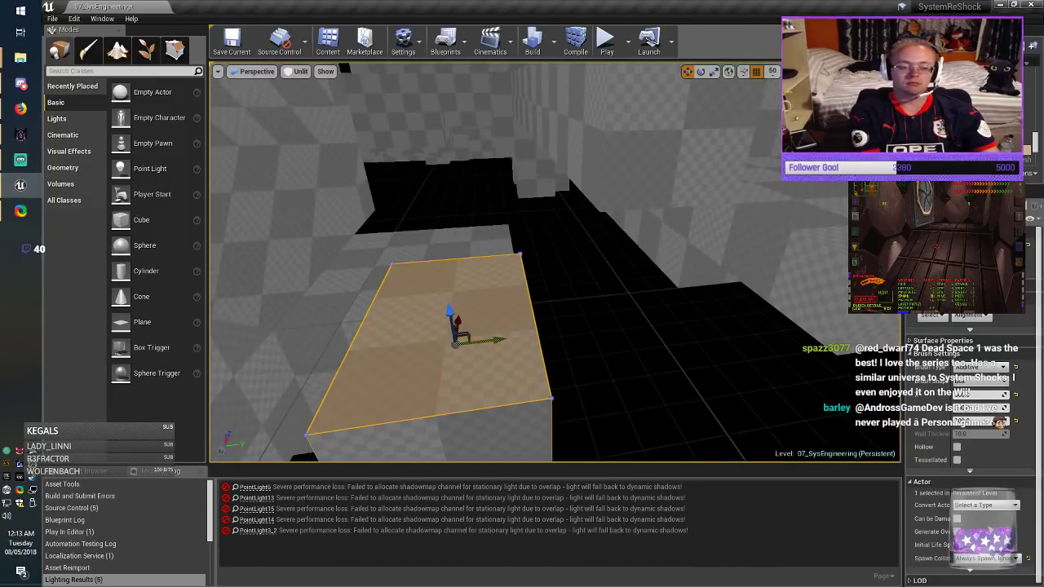
alt+drag(503, 339, 650, 324)
right_drag(650, 323, 693, 326)
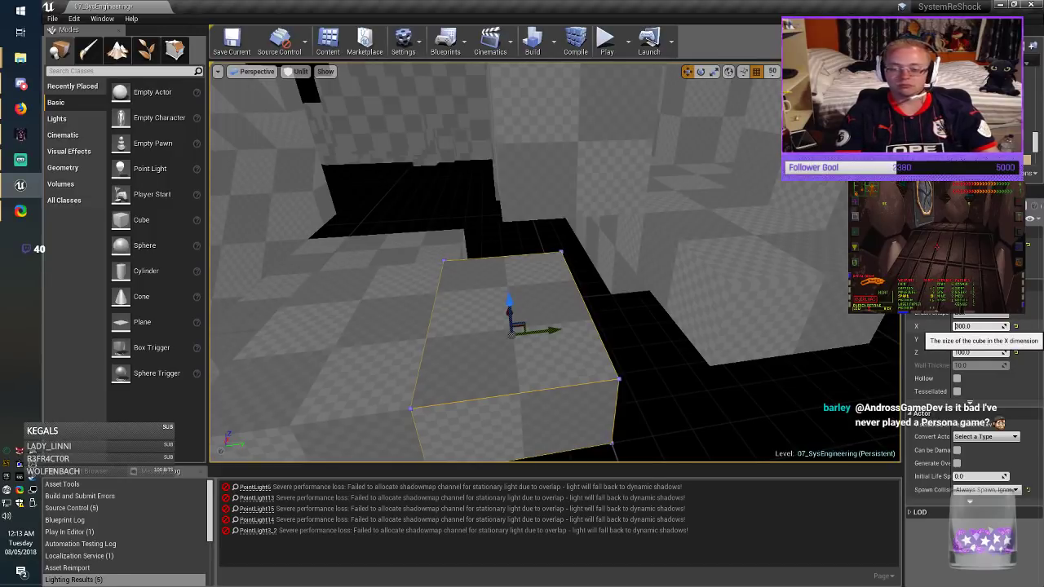
text(200)
key(Return)
text(300)
key(Return)
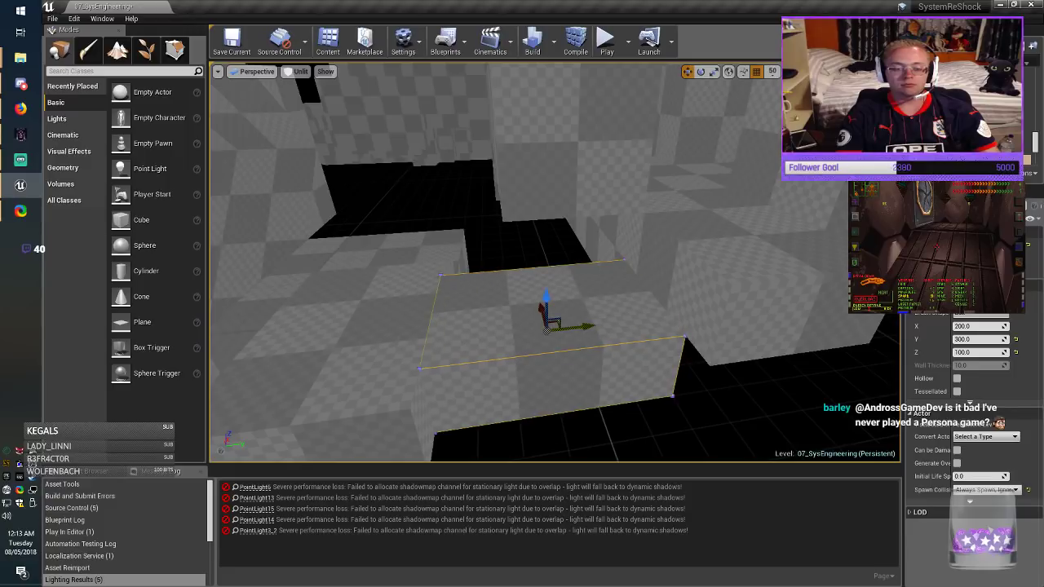
Step: Align the resized box flush against the neighbouring platform and save the level
mouse_move(589, 321)
right_down()
mouse_move(775, 326)
mouse_move(757, 338)
right_up()
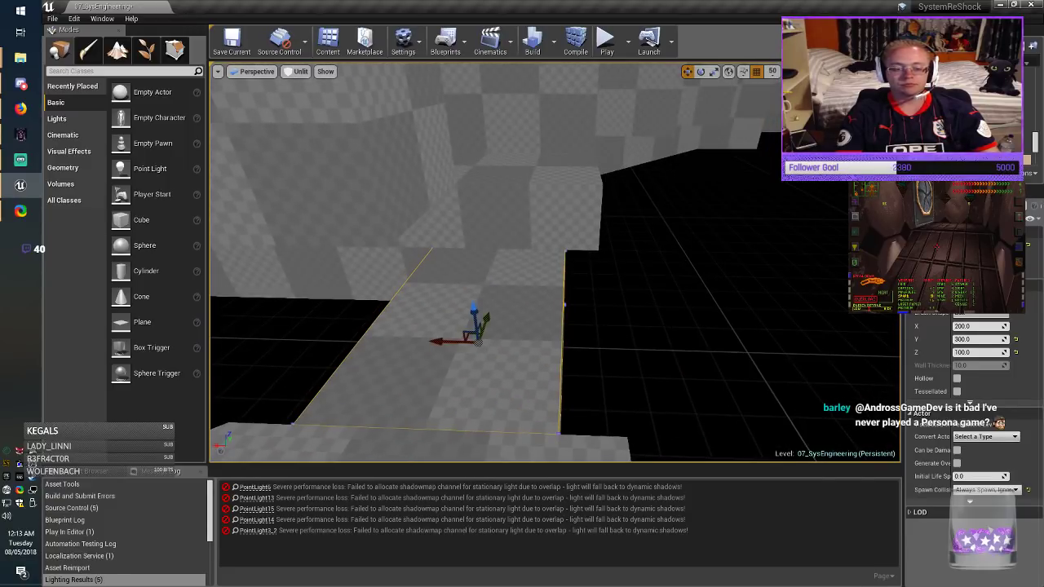
mouse_move(475, 344)
right_down()
mouse_move(408, 359)
mouse_move(351, 343)
right_up()
key(Escape)
click(232, 43)
Step: Raise the 200 by 300 box along Z so its base meets the adjoining platform's top
click(489, 359)
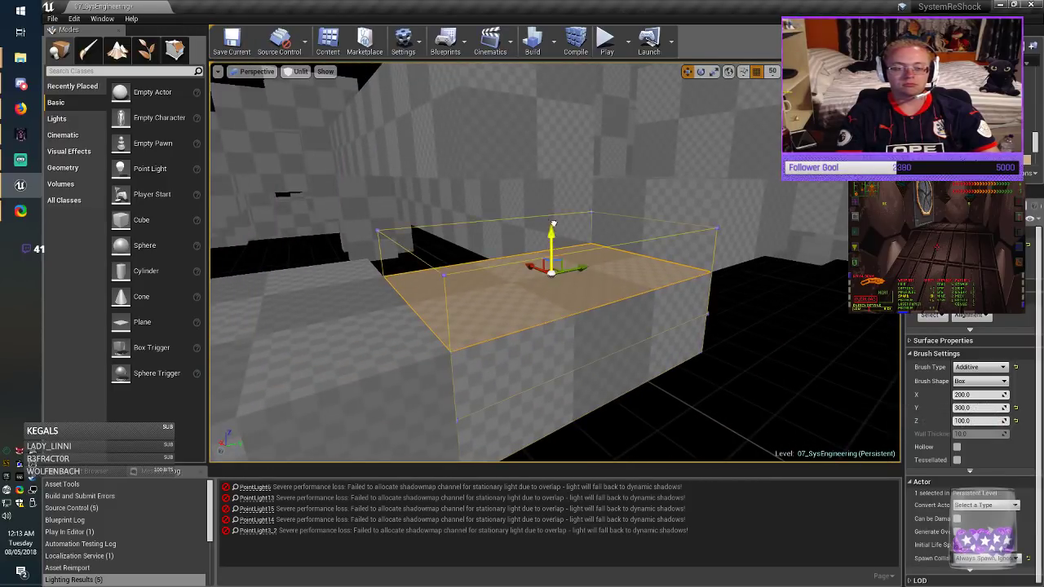
drag(553, 224, 553, 177)
right_drag(553, 177, 548, 177)
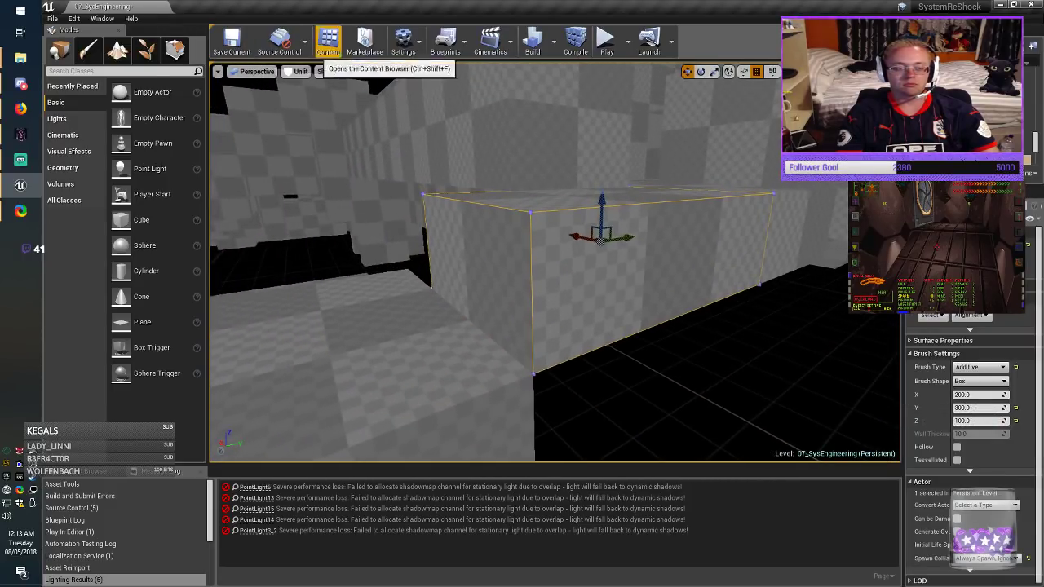
Step: Lower the top edge of the raised 200 by 300 box's end face to its base to form a ramp, and save the level
click(175, 51)
click(473, 263)
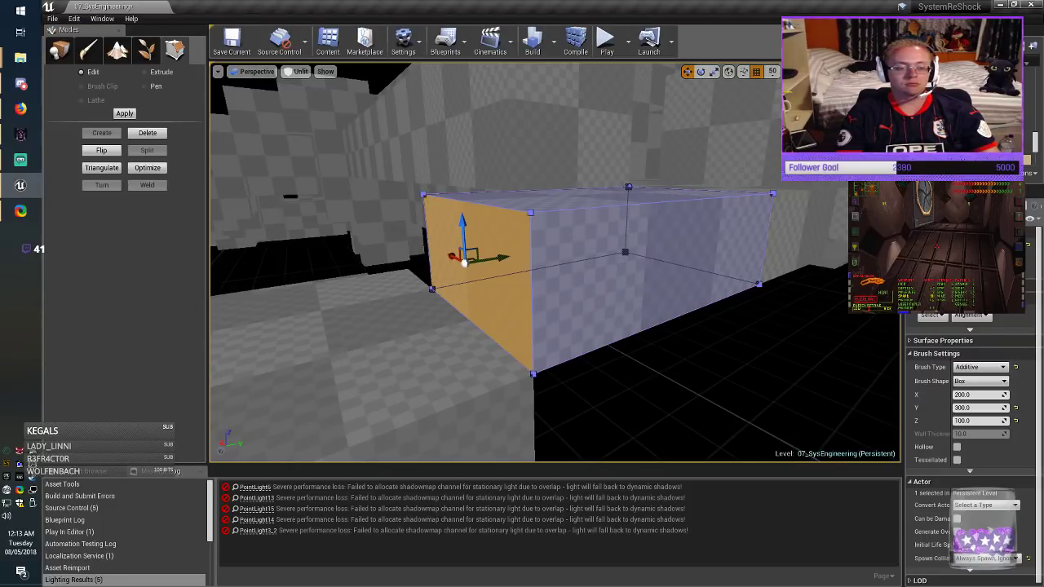
click(461, 199)
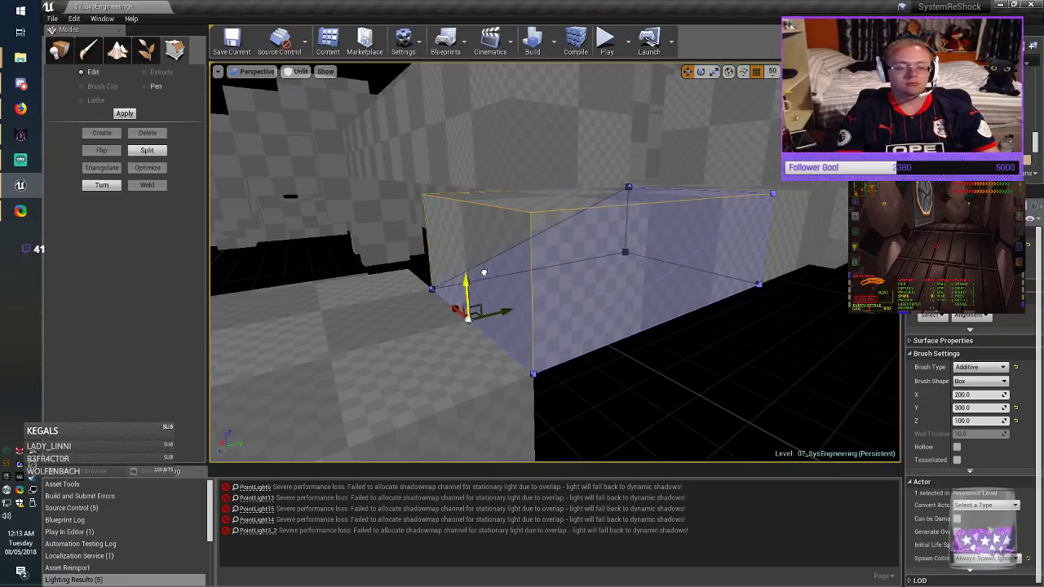
drag(483, 272, 484, 273)
click(232, 41)
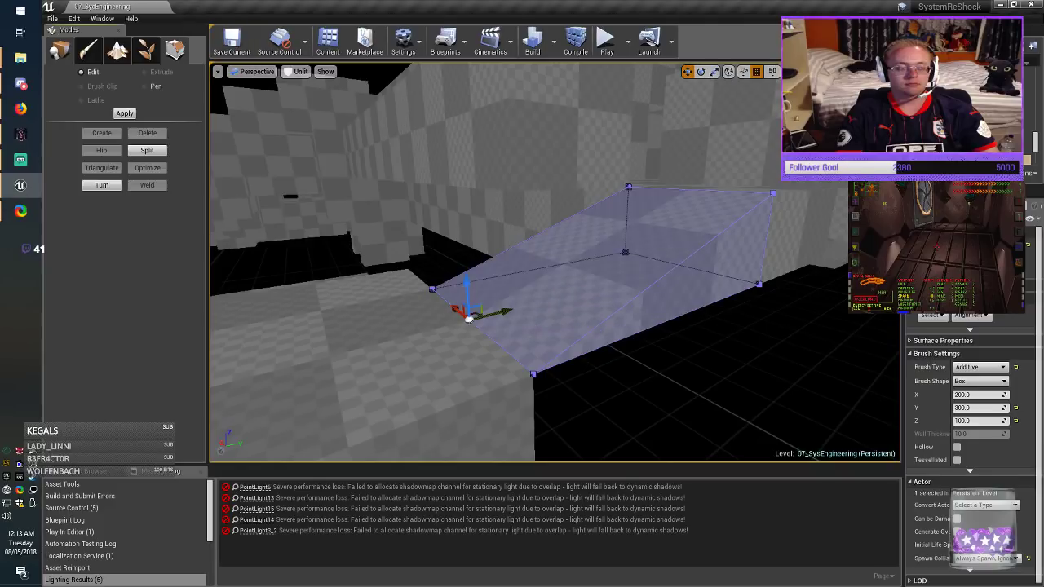
click(60, 50)
key(Escape)
Step: Duplicate the 1500 by 200 by 200 box along X and set the copy's size to X 100, Y 600 and Z 300
mouse_move(522, 261)
right_down()
mouse_move(441, 285)
mouse_move(653, 216)
mouse_move(681, 191)
mouse_move(726, 186)
right_up()
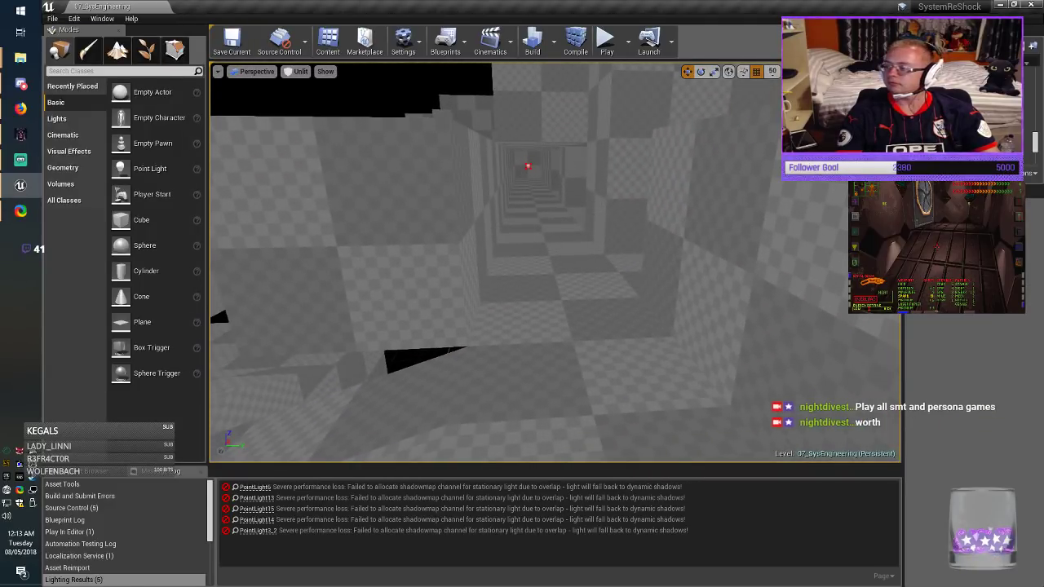
right_drag(522, 261, 677, 263)
right_drag(555, 262, 718, 265)
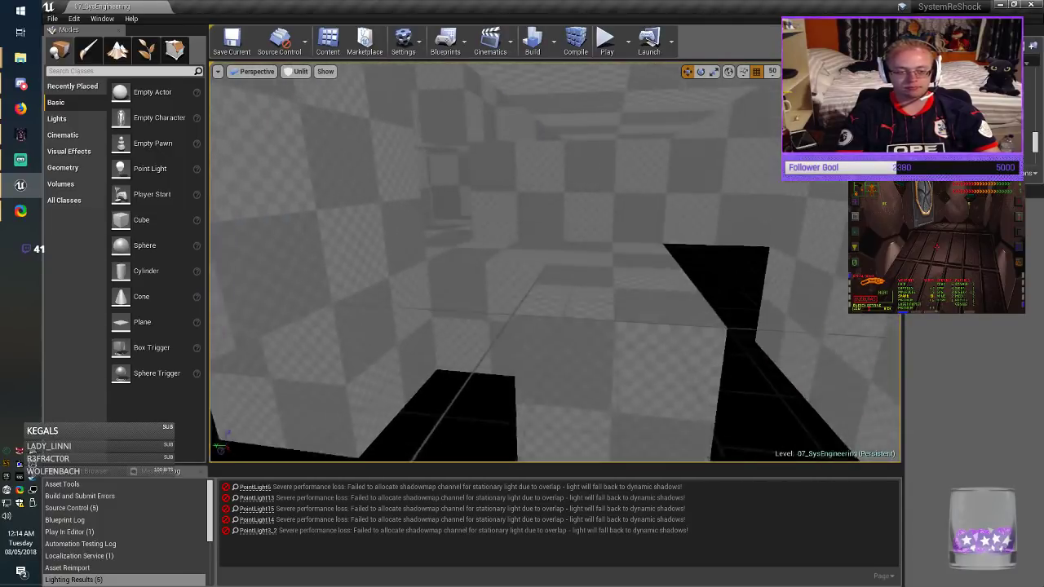
right_drag(555, 263, 424, 289)
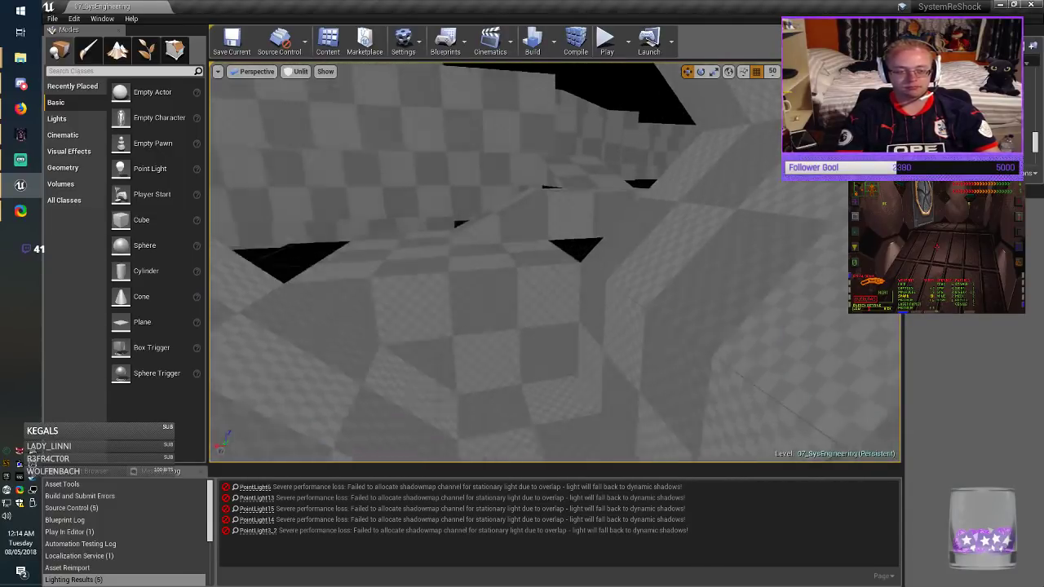
right_drag(522, 245, 588, 249)
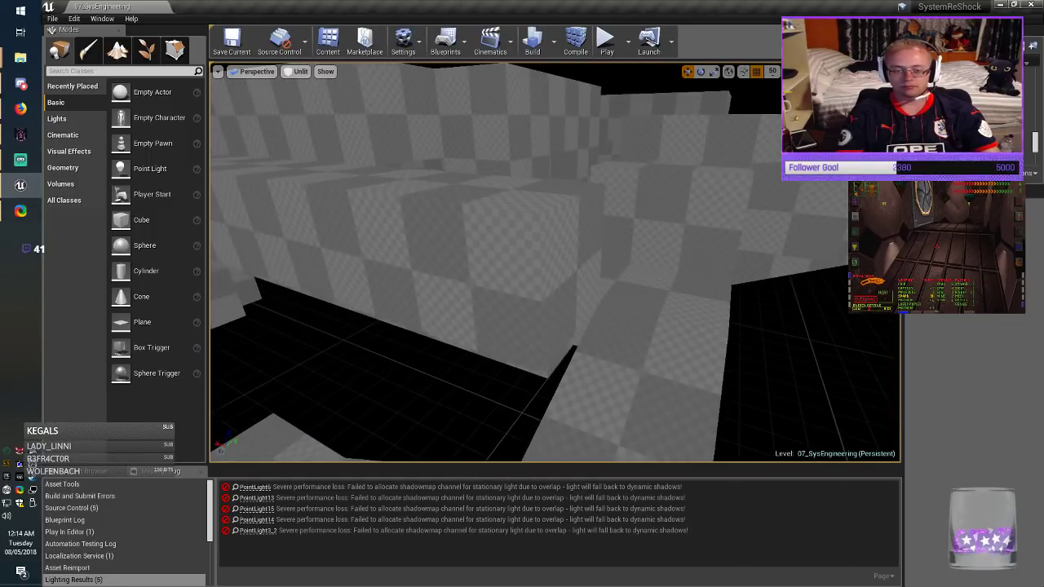
click(574, 269)
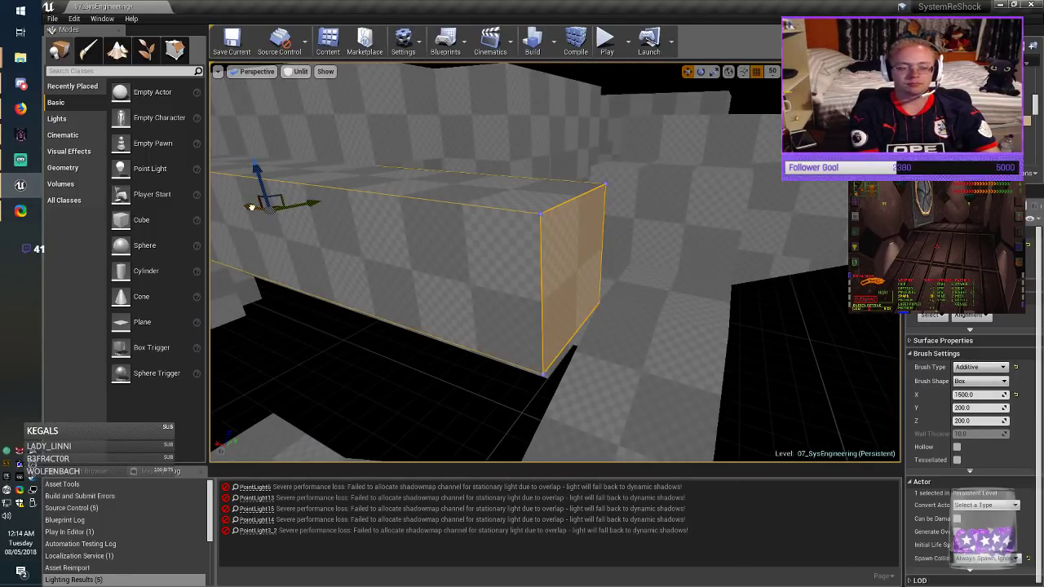
alt+drag(252, 207, 608, 277)
right_drag(607, 276, 662, 269)
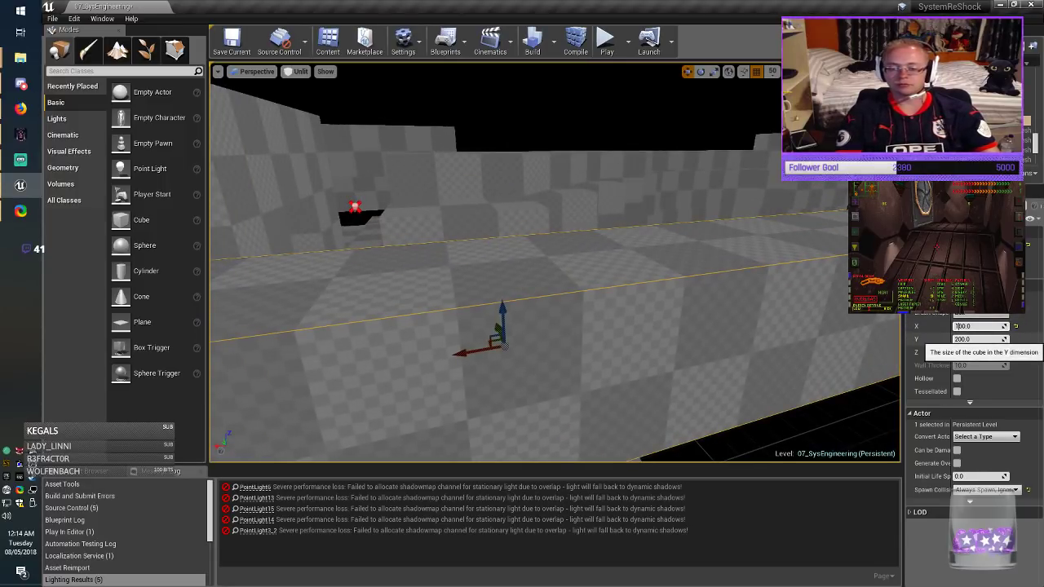
click(975, 339)
key(Tab)
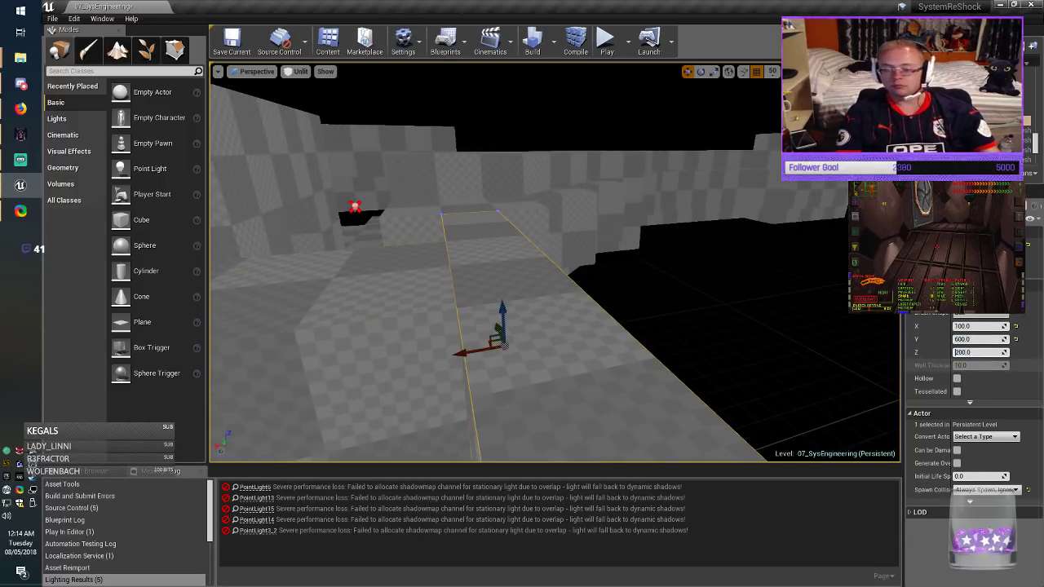
text(300)
key(Return)
Step: Move the 100 by 600 wall box along X against the platform's outer edge and lower it along Z
key(d)
right_drag(522, 310, 534, 309)
drag(305, 366, 485, 359)
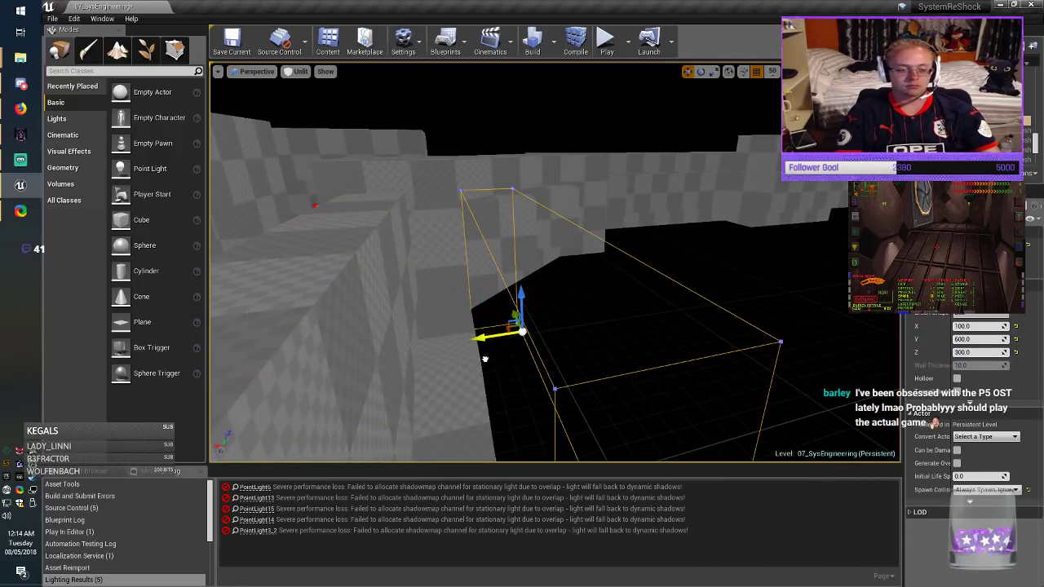
key(a)
right_drag(485, 359, 591, 371)
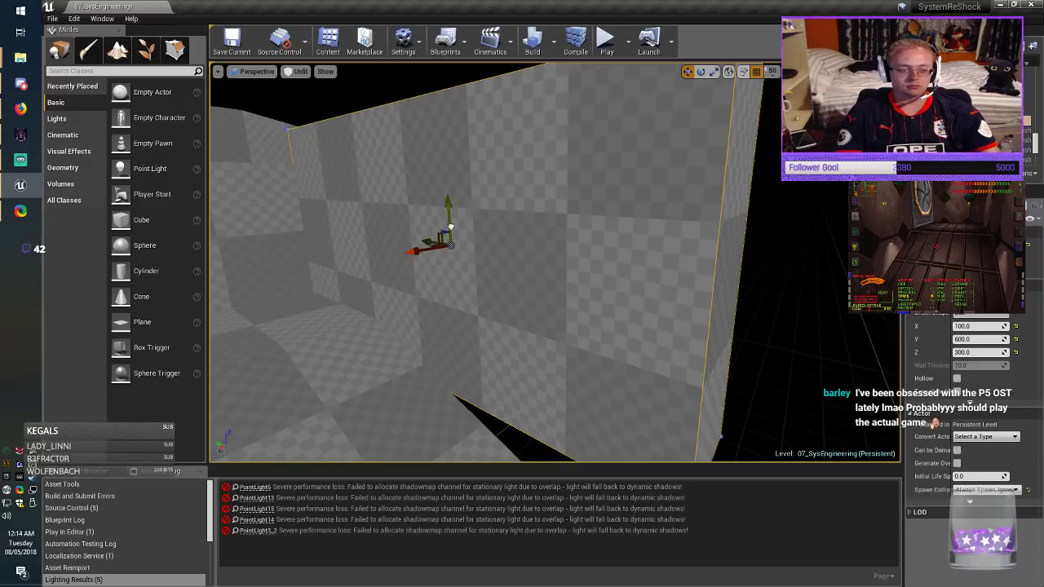
drag(450, 228, 450, 269)
key(a)
mouse_move(450, 269)
right_down()
mouse_move(444, 318)
mouse_move(522, 335)
mouse_move(489, 286)
right_up()
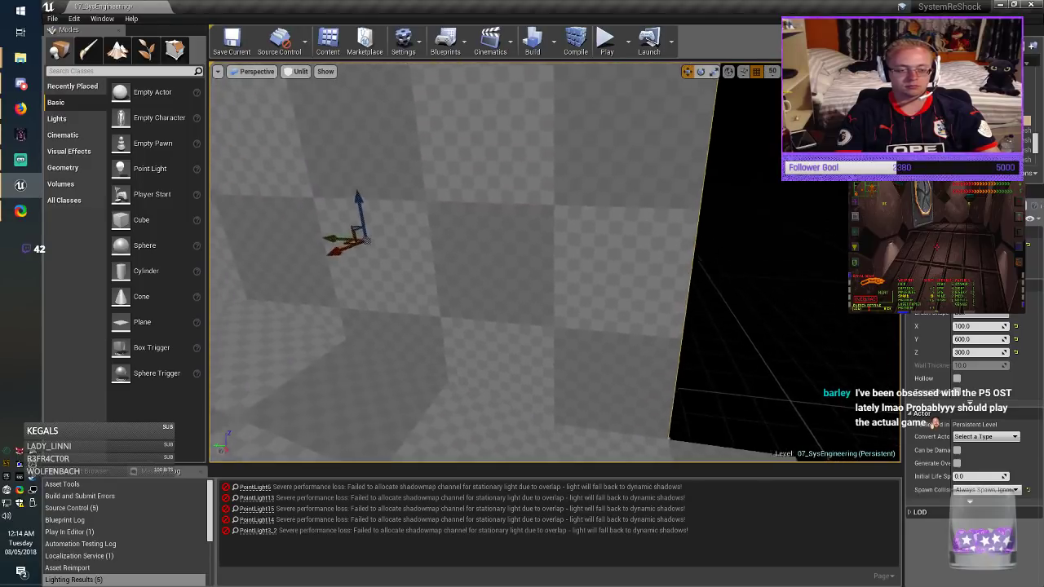
Step: Set the wall box's Y size to 700, shift it along Y to line up with the floor edge, and save the level
right_drag(432, 358, 387, 351)
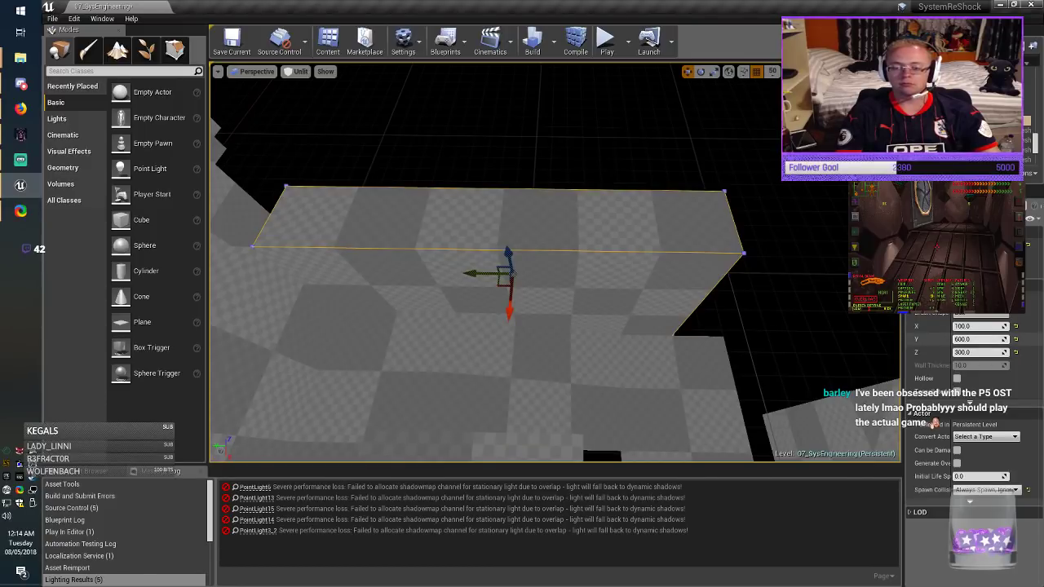
text(7)
key(Return)
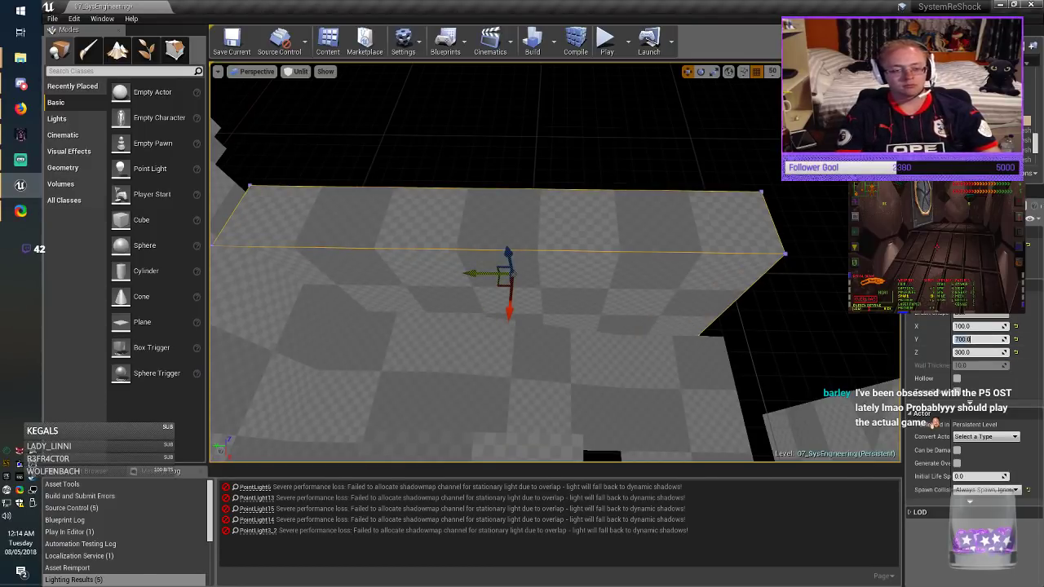
drag(504, 272, 504, 272)
key(Escape)
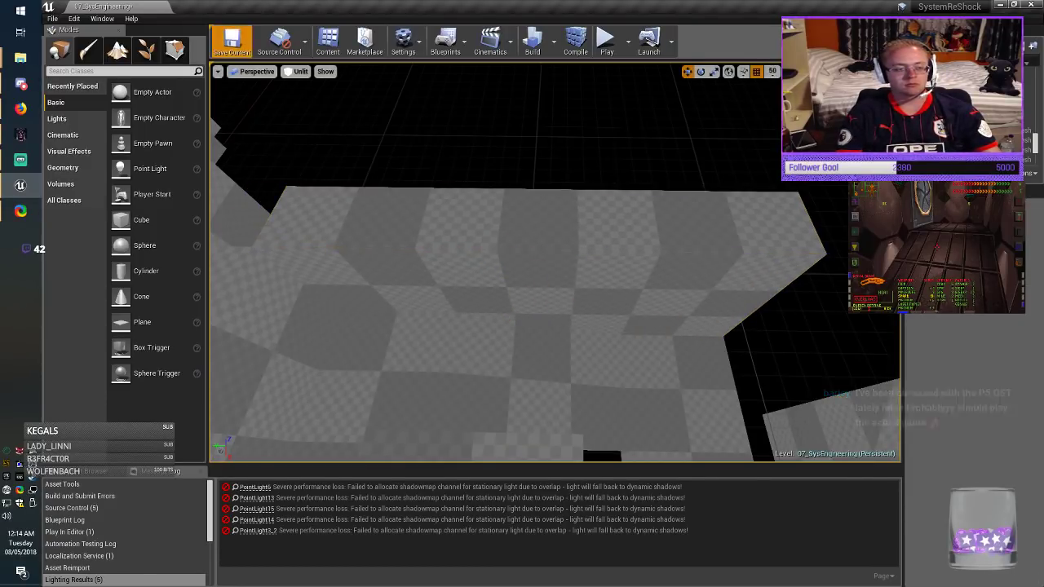
click(231, 43)
Step: Duplicate the 700-long wall box along Y and set the copy's size to X 200, Y 200 and Z 400
right_drag(506, 269, 481, 276)
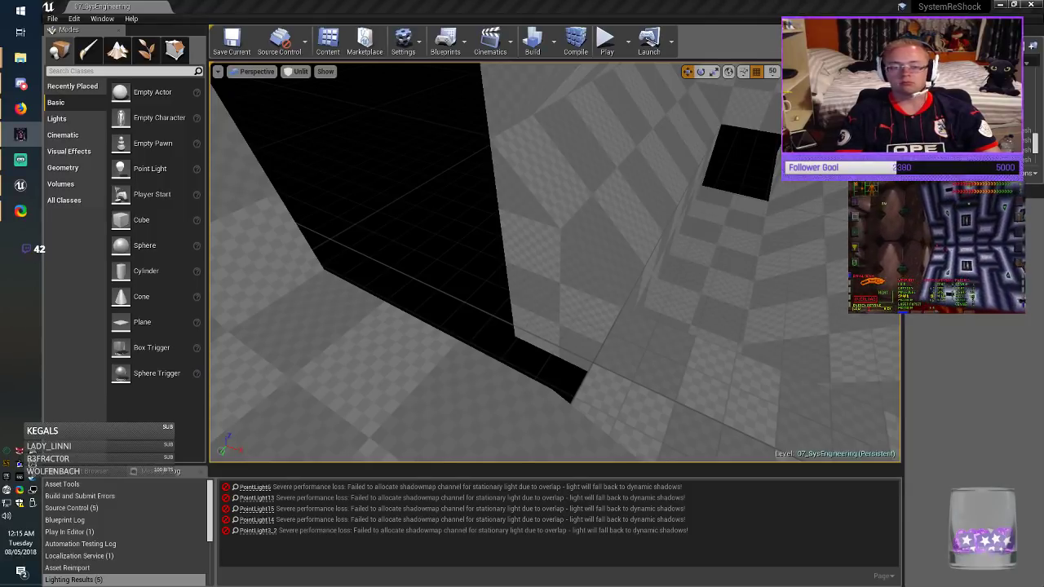
mouse_move(555, 262)
right_down()
mouse_move(522, 285)
mouse_move(587, 281)
mouse_move(505, 277)
mouse_move(530, 297)
mouse_move(481, 281)
right_up()
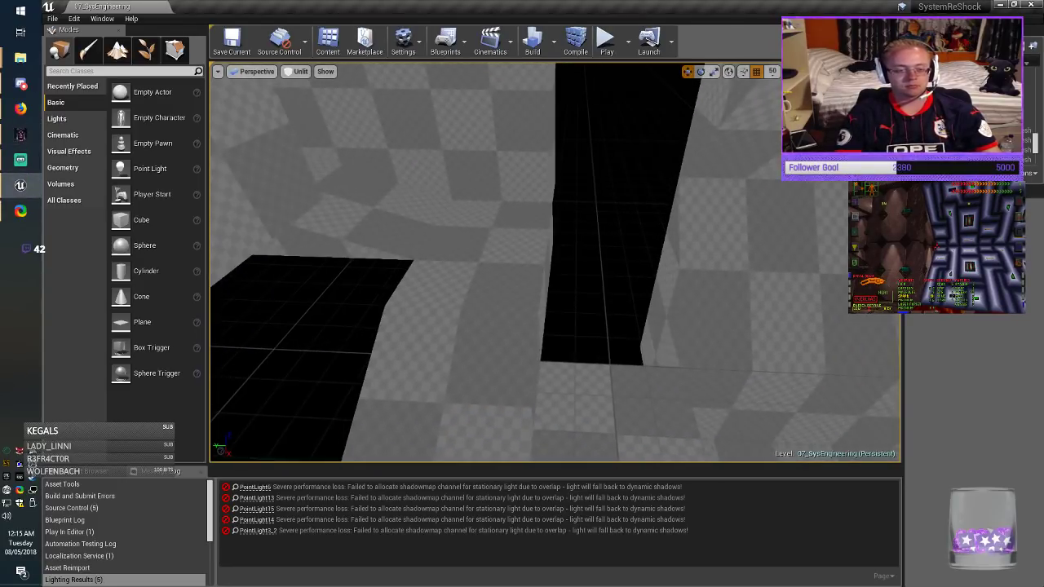
click(473, 155)
mouse_move(473, 155)
right_down()
mouse_move(506, 196)
mouse_move(465, 212)
right_up()
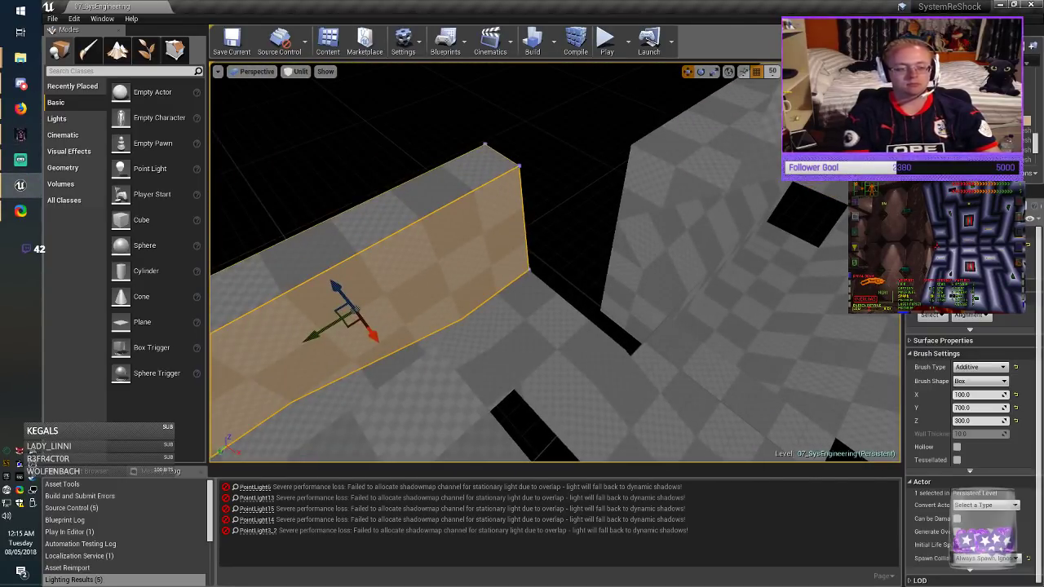
alt+drag(359, 320, 565, 256)
mouse_move(565, 256)
right_down()
mouse_move(612, 281)
mouse_move(624, 253)
right_up()
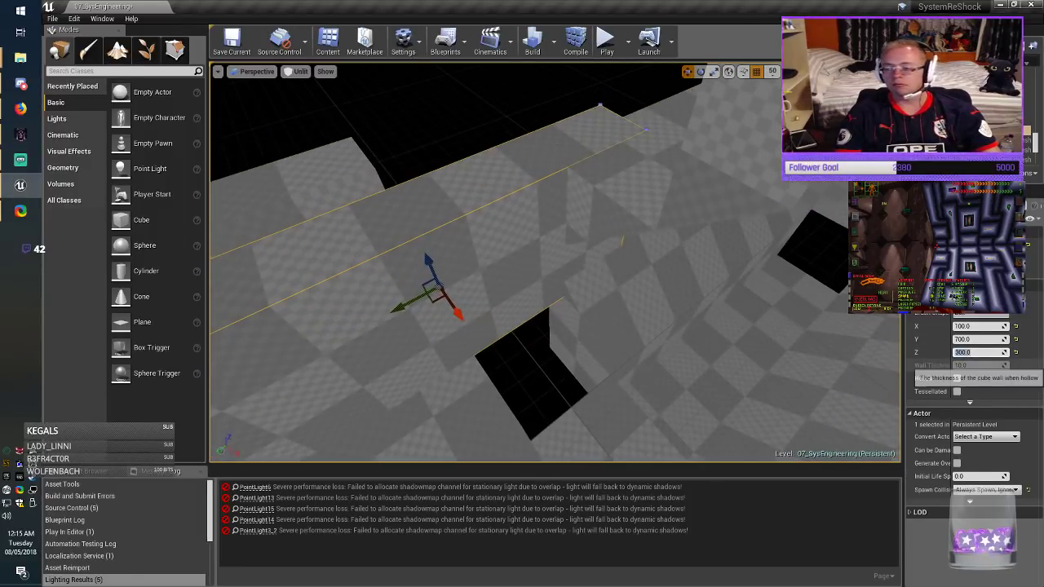
key(alt+Tab)
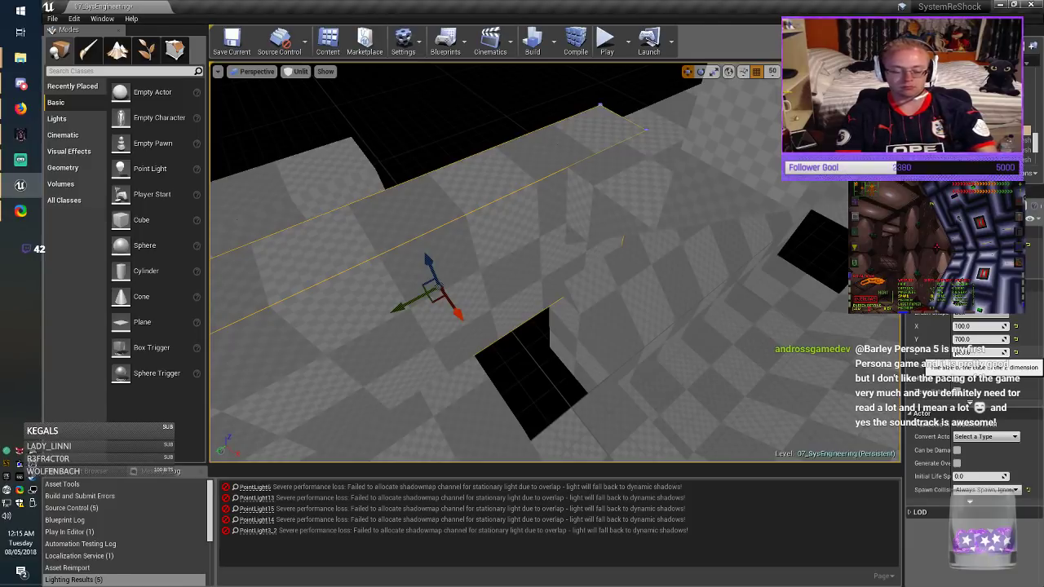
key(Return)
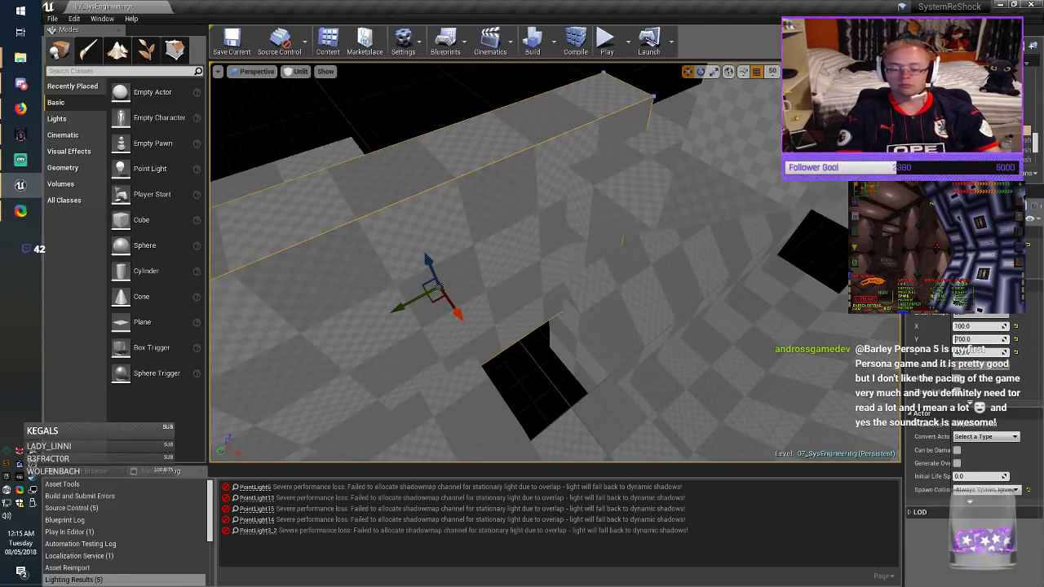
click(964, 326)
text(200)
key(Return)
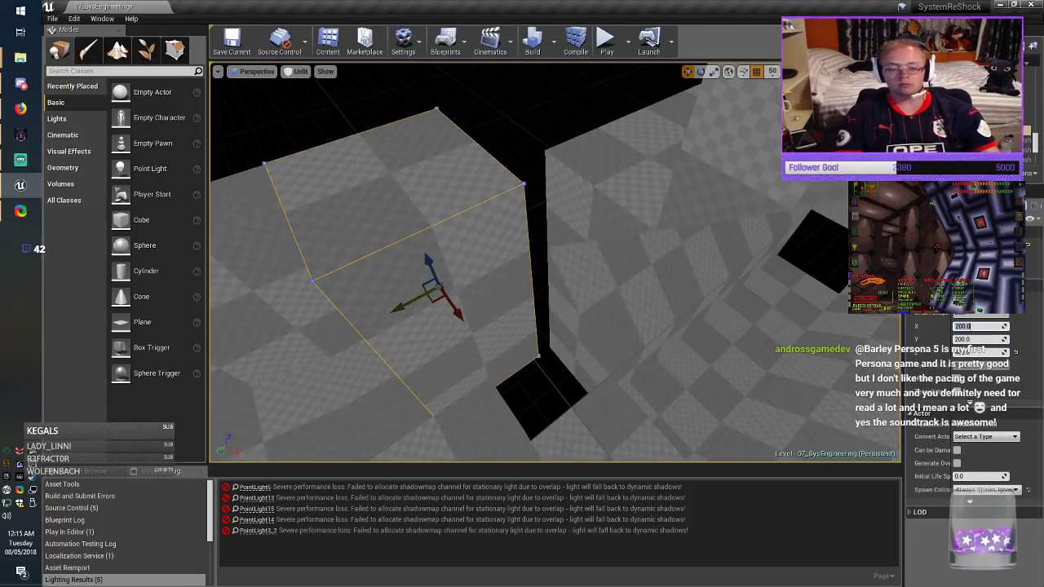
Step: Move the 400-high box along Y to the neighbouring wall and set its X size to 300
mouse_move(416, 303)
mouse_down()
mouse_move(522, 275)
mouse_move(487, 286)
mouse_move(535, 288)
mouse_move(582, 312)
mouse_up()
right_drag(581, 311, 701, 311)
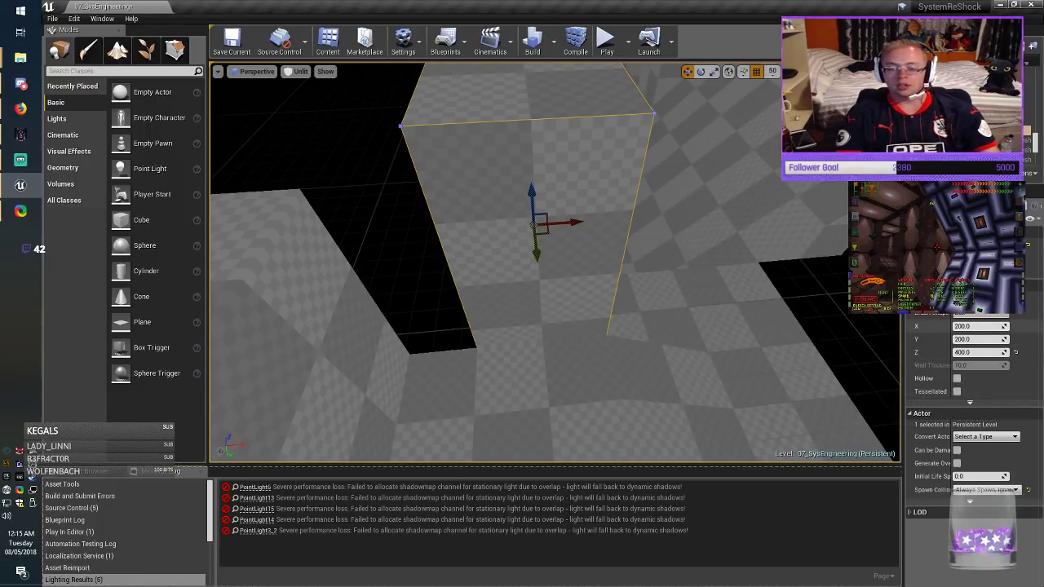
text(3)
key(Return)
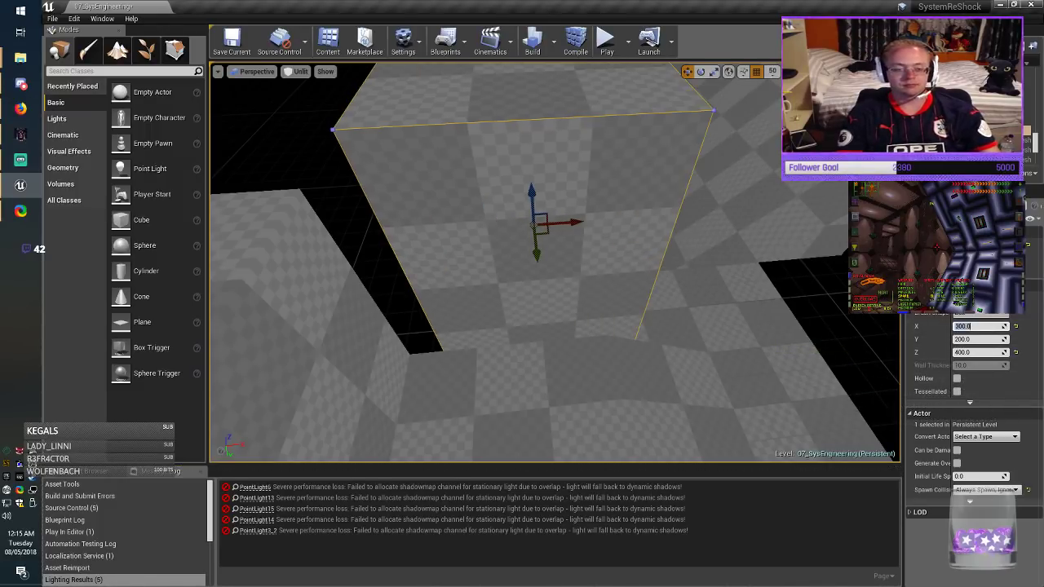
Step: Shift the widened box along X to close the gap beside it and save the level
drag(552, 225, 517, 227)
mouse_move(517, 245)
right_down()
mouse_move(441, 237)
mouse_move(391, 204)
mouse_move(261, 245)
mouse_move(392, 249)
mouse_move(400, 261)
mouse_move(400, 228)
right_up()
key(Delete)
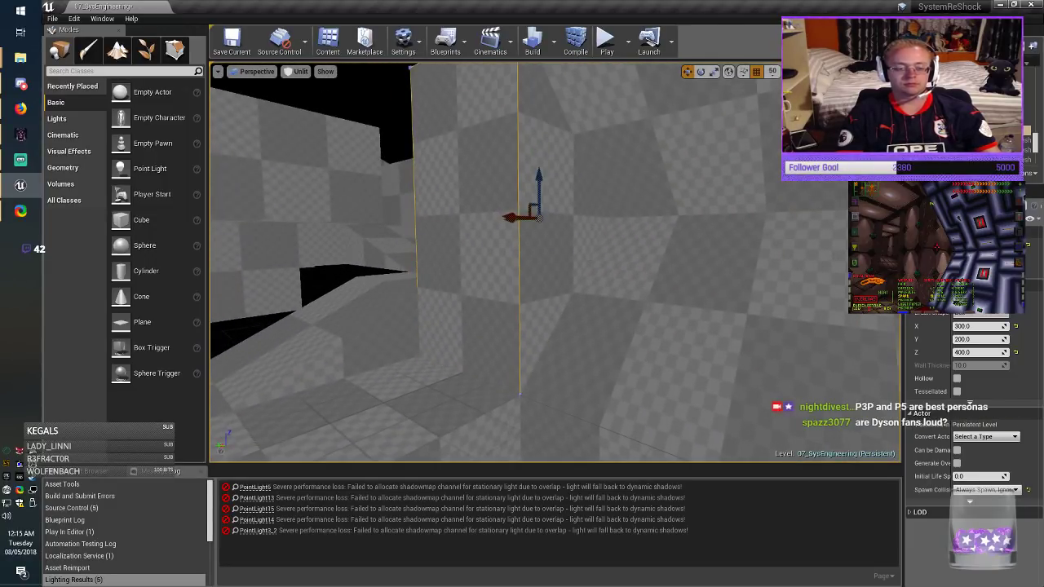
right_drag(400, 228, 391, 168)
click(226, 49)
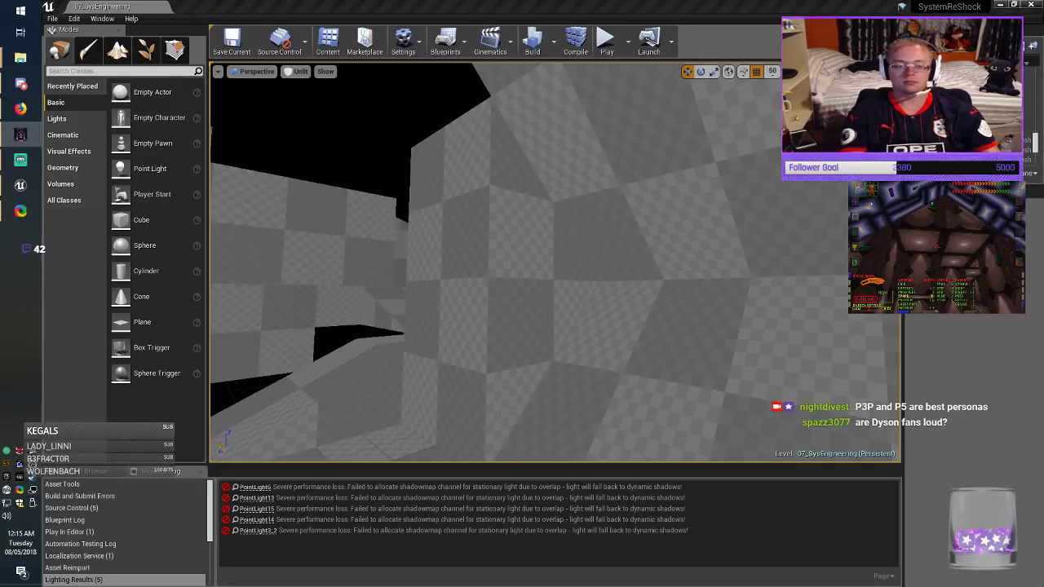
Step: Duplicate the 300 by 200 by 400 box upward along Z and shift the copy along X over the adjacent opening
key(ctrl+z)
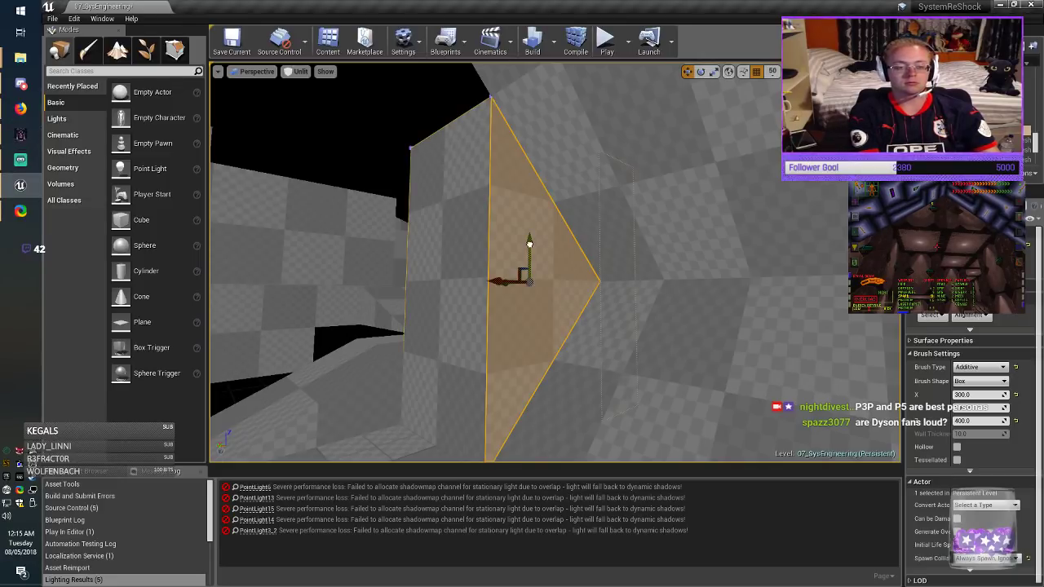
drag(529, 245, 526, 46)
mouse_move(526, 82)
right_down()
mouse_move(456, 49)
mouse_move(469, 45)
right_up()
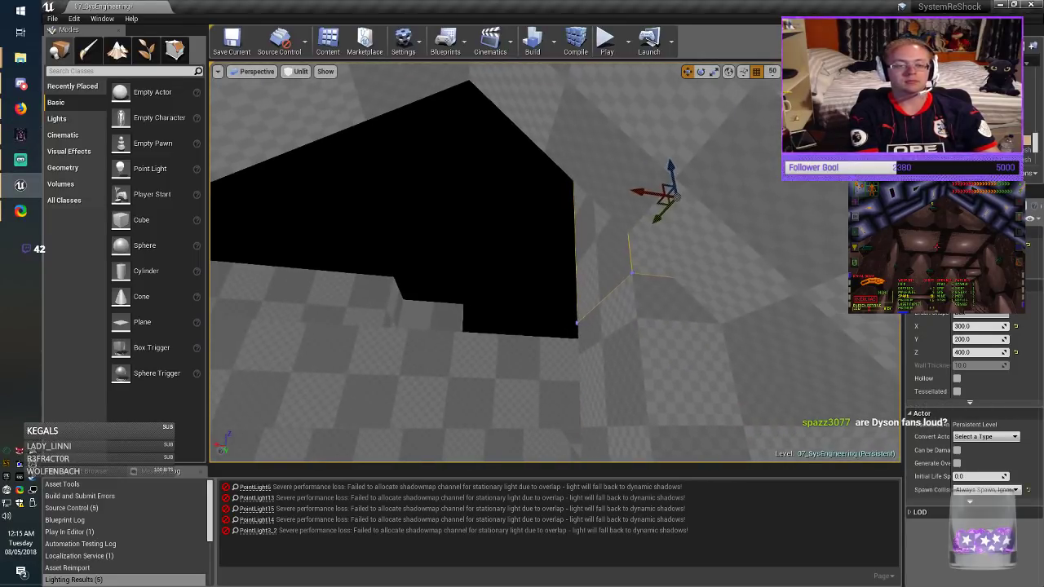
drag(534, 194, 500, 193)
mouse_move(499, 192)
right_down()
mouse_move(444, 192)
mouse_move(478, 193)
right_up()
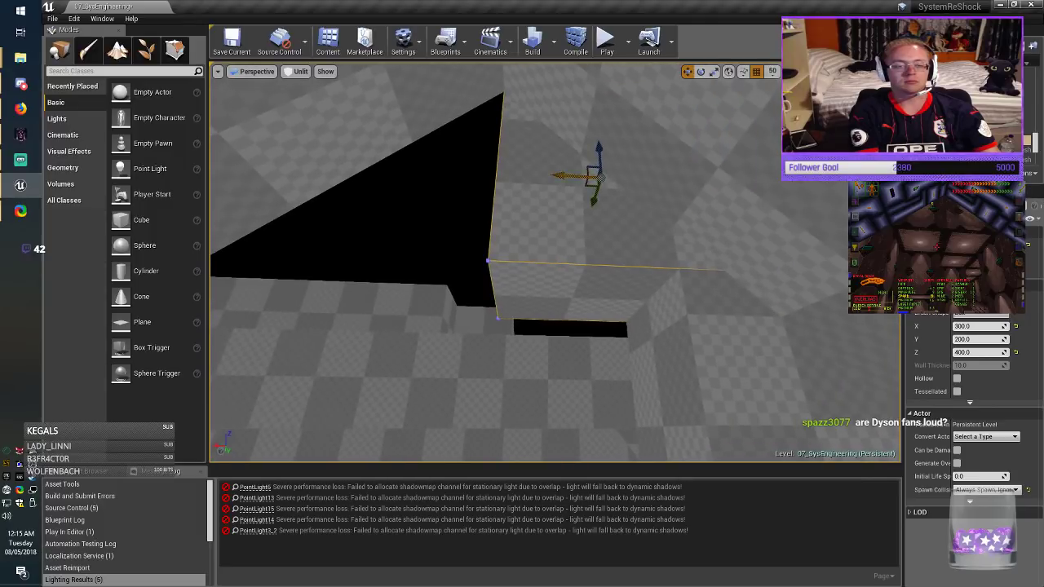
mouse_move(552, 175)
mouse_down()
mouse_move(421, 169)
mouse_move(454, 171)
mouse_up()
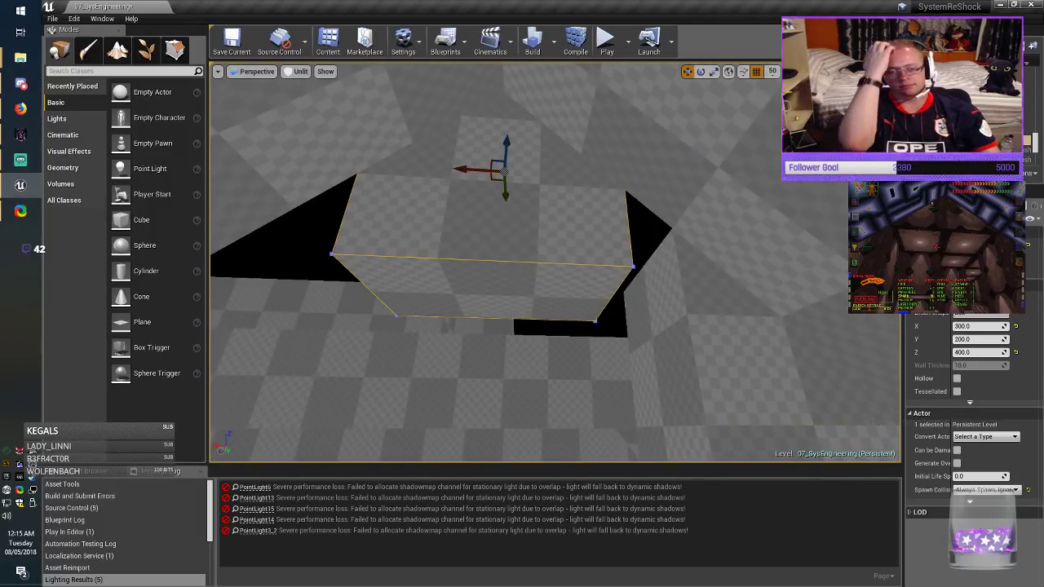
drag(506, 128, 506, 127)
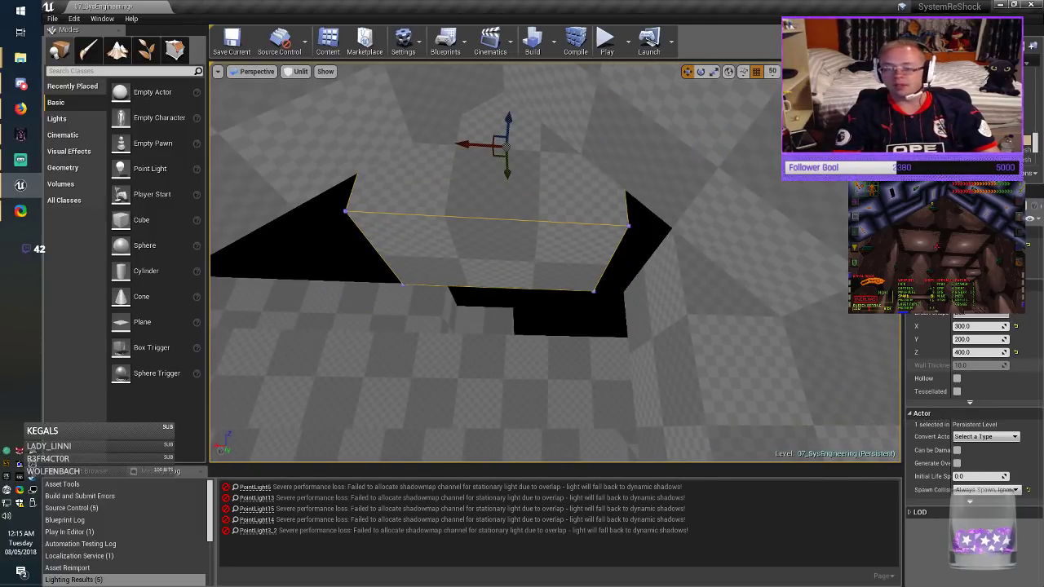
Step: Set the upper box's Z size to 200 and X size to 400, and lower it along Z over the opening
text(200)
key(Return)
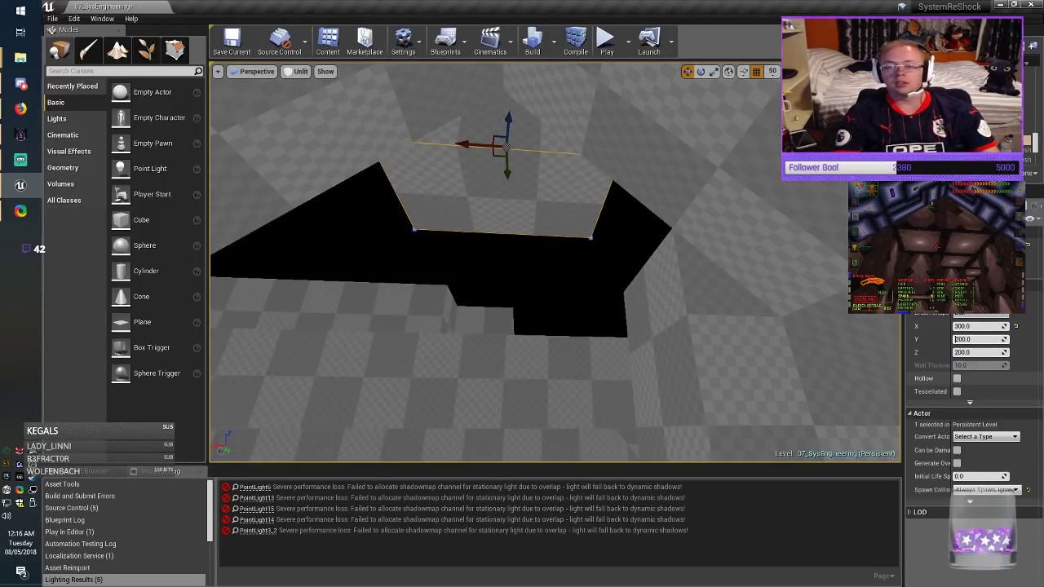
key(Return)
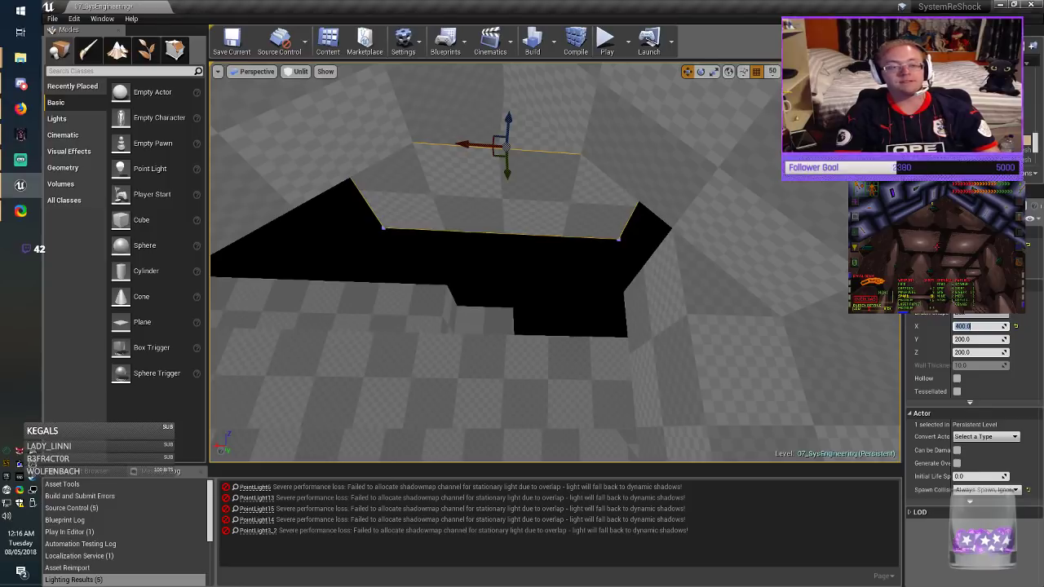
drag(507, 119, 515, 168)
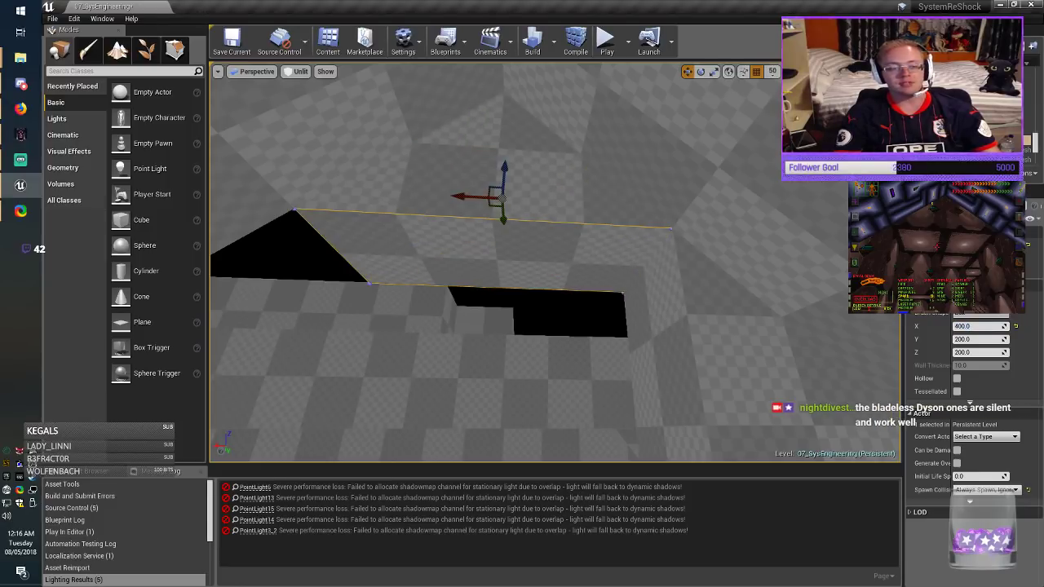
Step: Duplicate the 300 by 200 by 400 box along X to the opposite side of the opening
mouse_move(515, 168)
right_down()
mouse_move(499, 185)
mouse_move(522, 122)
mouse_move(490, 196)
mouse_move(555, 179)
mouse_move(473, 204)
mouse_move(555, 204)
mouse_move(604, 221)
mouse_move(530, 253)
mouse_move(457, 196)
mouse_move(448, 220)
mouse_move(452, 204)
right_up()
click(695, 213)
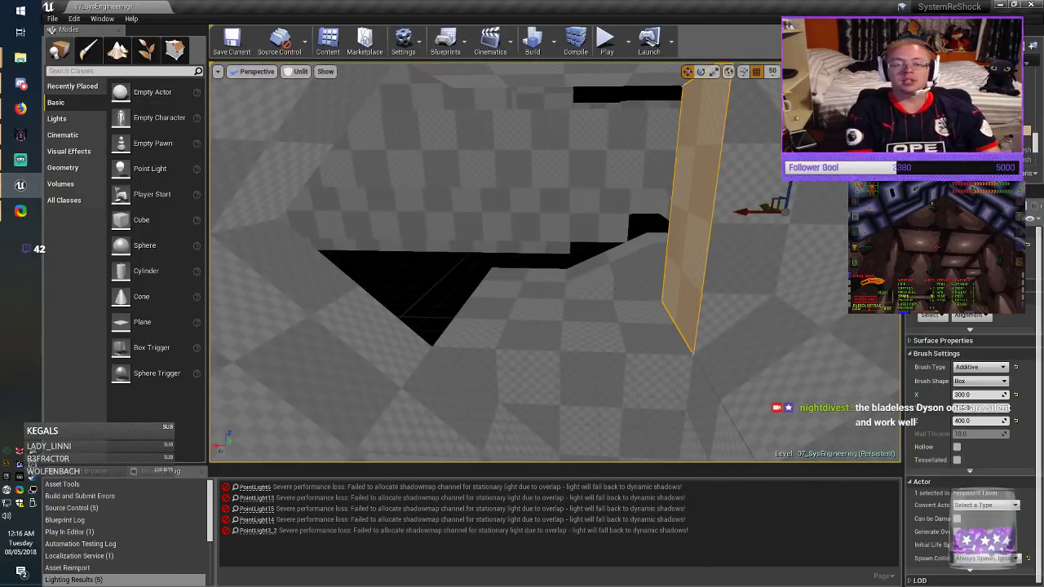
alt+drag(747, 212, 317, 207)
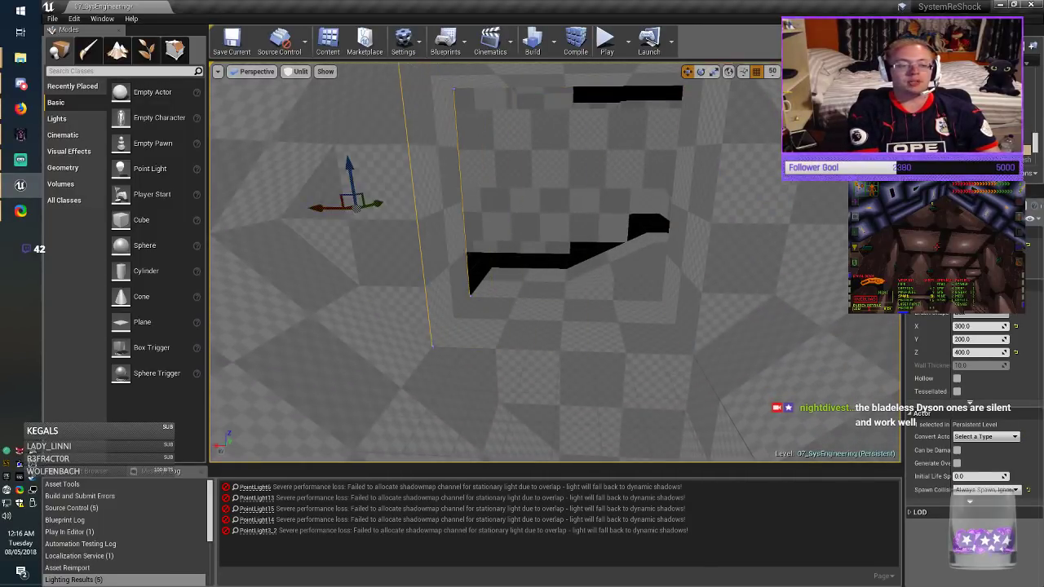
mouse_move(317, 208)
right_down()
mouse_move(286, 155)
mouse_move(304, 167)
right_up()
key(alt+Tab)
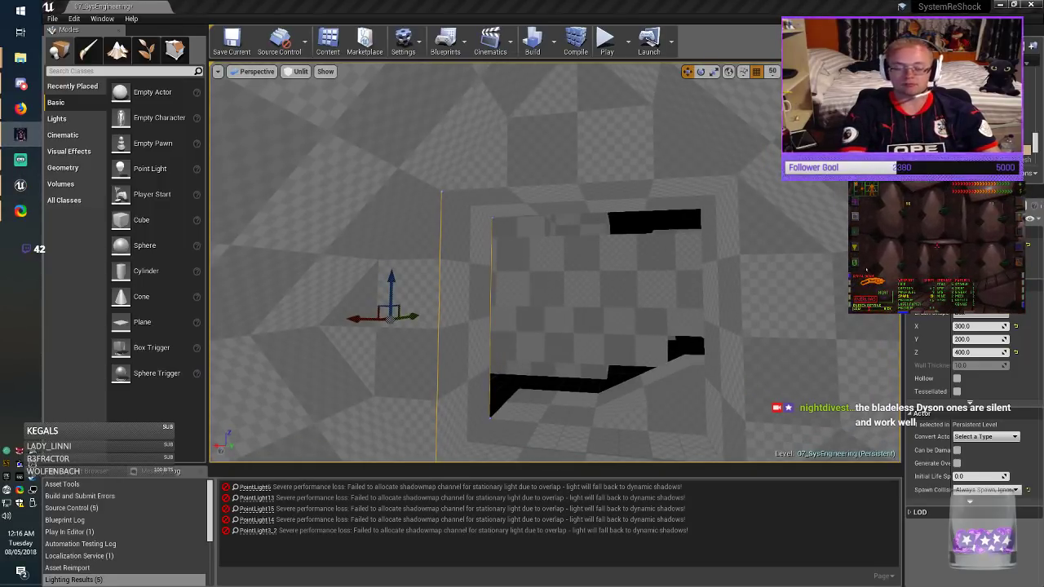
Step: Duplicate the 400-high box along Y, set the copy's Z size to 200 and lower it to the floor
right_drag(506, 326, 322, 366)
mouse_move(571, 190)
alt+mouse_down()
mouse_move(720, 196)
mouse_move(708, 195)
alt+mouse_up()
mouse_move(708, 195)
right_down()
mouse_move(730, 210)
mouse_move(722, 213)
right_up()
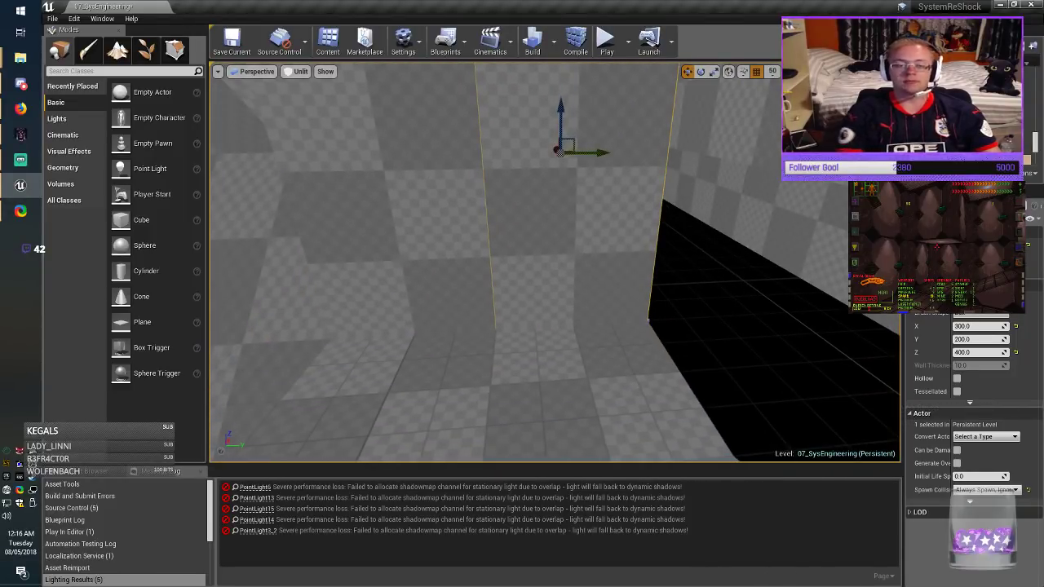
click(977, 353)
key(Return)
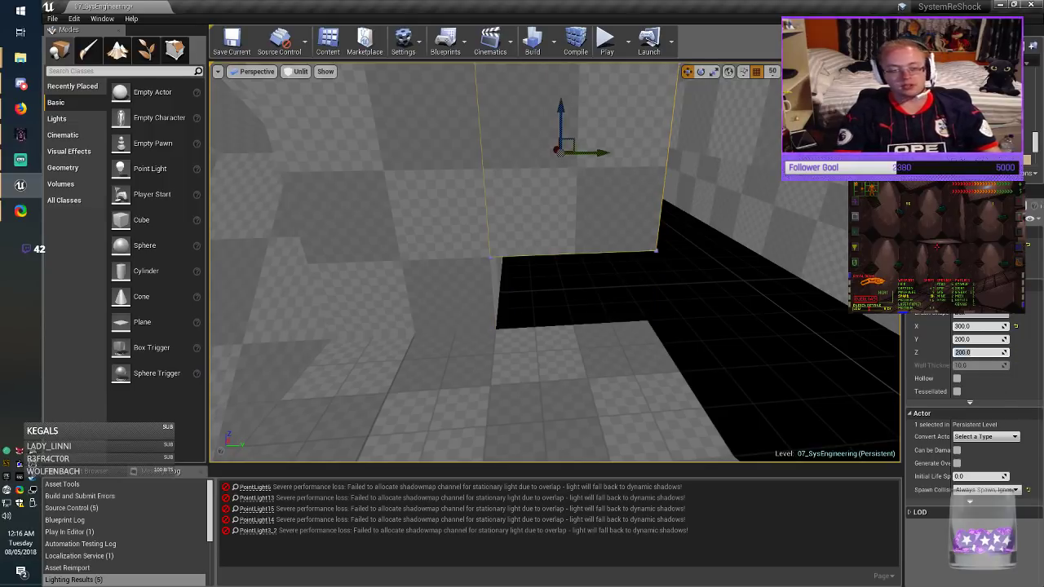
drag(562, 163, 562, 162)
mouse_move(562, 161)
right_down()
mouse_move(522, 151)
mouse_move(628, 147)
mouse_move(575, 150)
right_up()
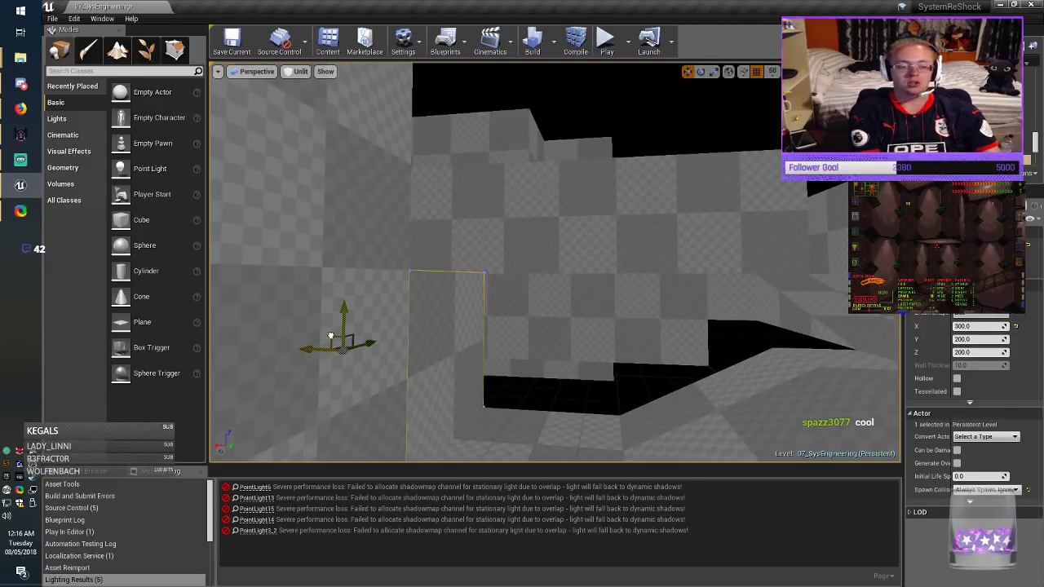
Step: Duplicate the 200-high box diagonally up along X and Z, set the copy's X size to 200, and shift it against the wall
mouse_move(330, 335)
mouse_down()
mouse_move(501, 141)
mouse_move(513, 161)
mouse_move(556, 177)
mouse_up()
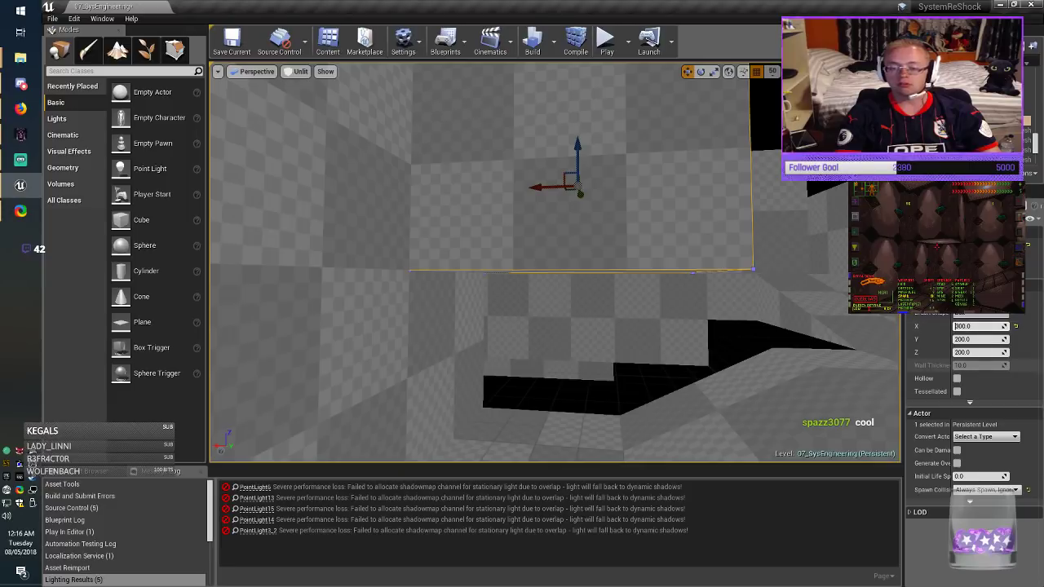
text(2)
key(Return)
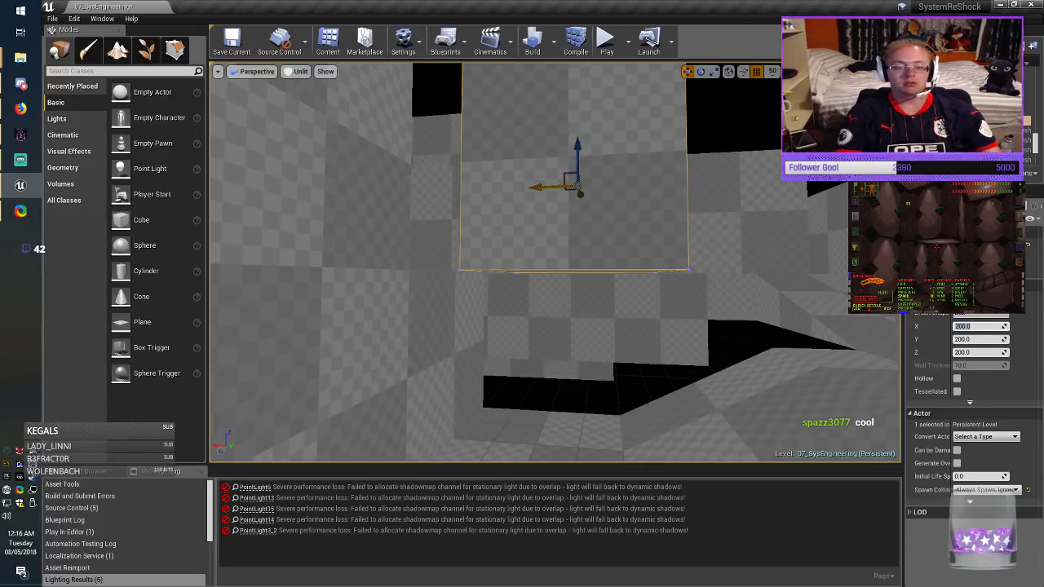
drag(535, 188, 490, 190)
Step: Set the lower box's X size to 200, shift it along X to close the gap, and save the level
click(445, 342)
click(969, 395)
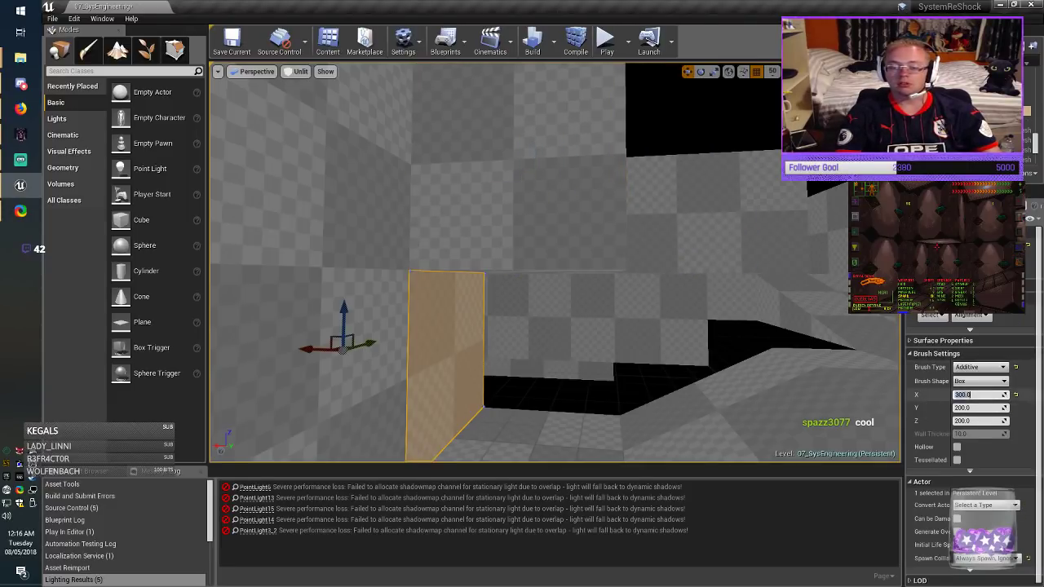
text(200)
key(Return)
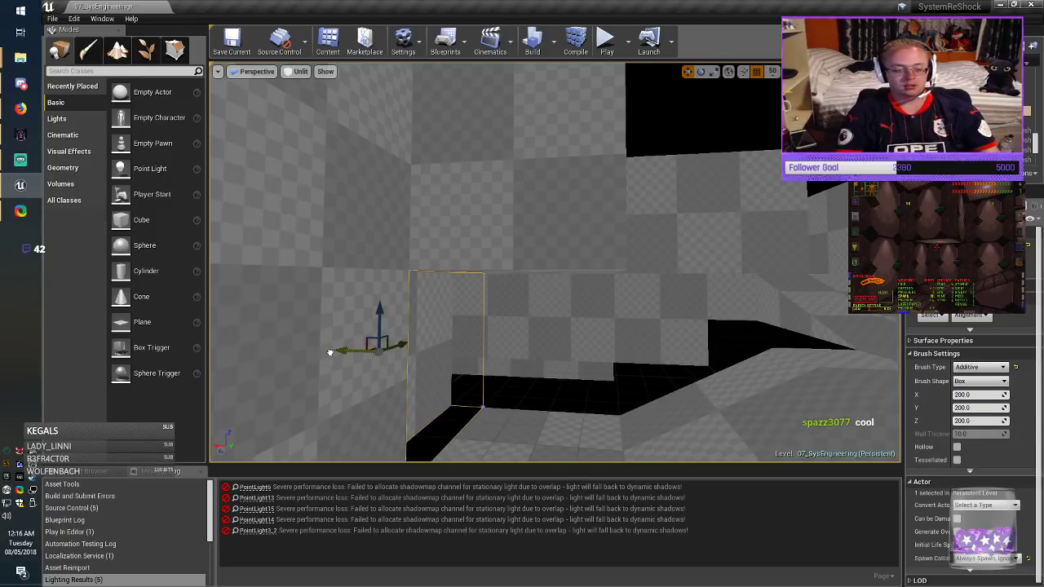
key(Delete)
click(232, 41)
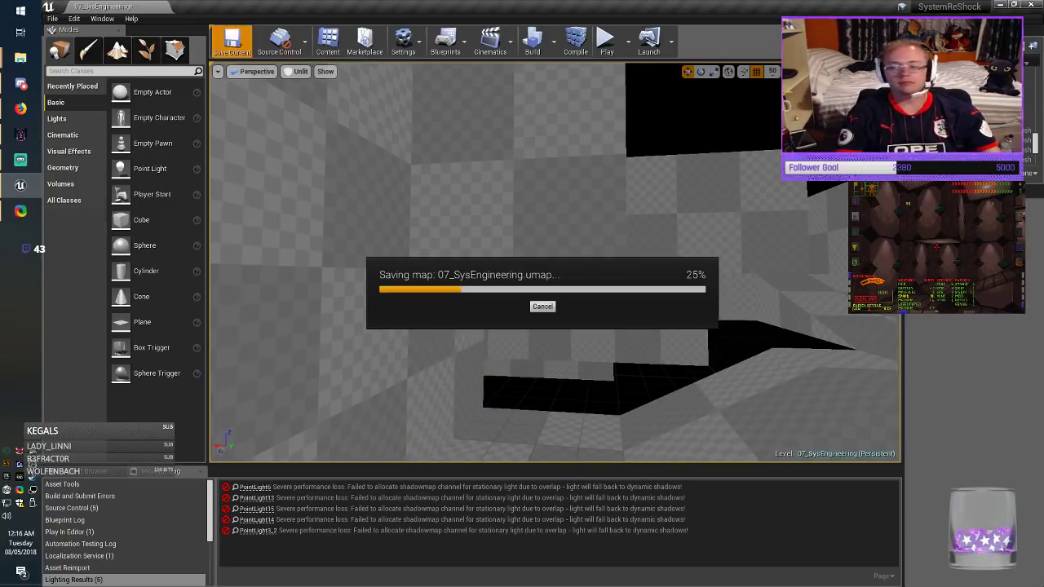
mouse_move(555, 263)
right_down()
mouse_move(591, 278)
mouse_move(465, 322)
mouse_move(416, 314)
right_up()
click(440, 195)
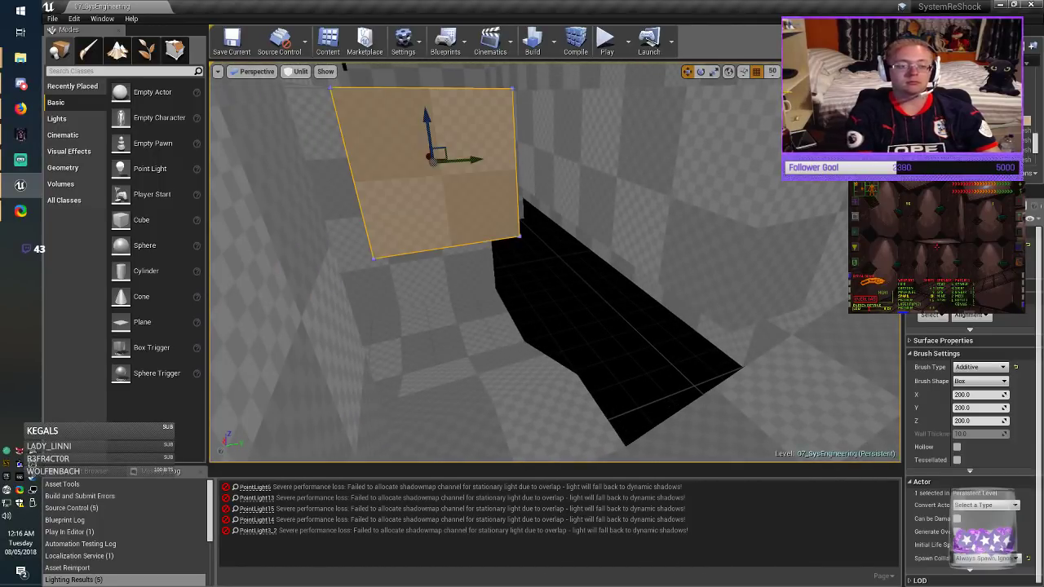
drag(474, 159, 589, 152)
right_drag(587, 151, 587, 147)
click(535, 274)
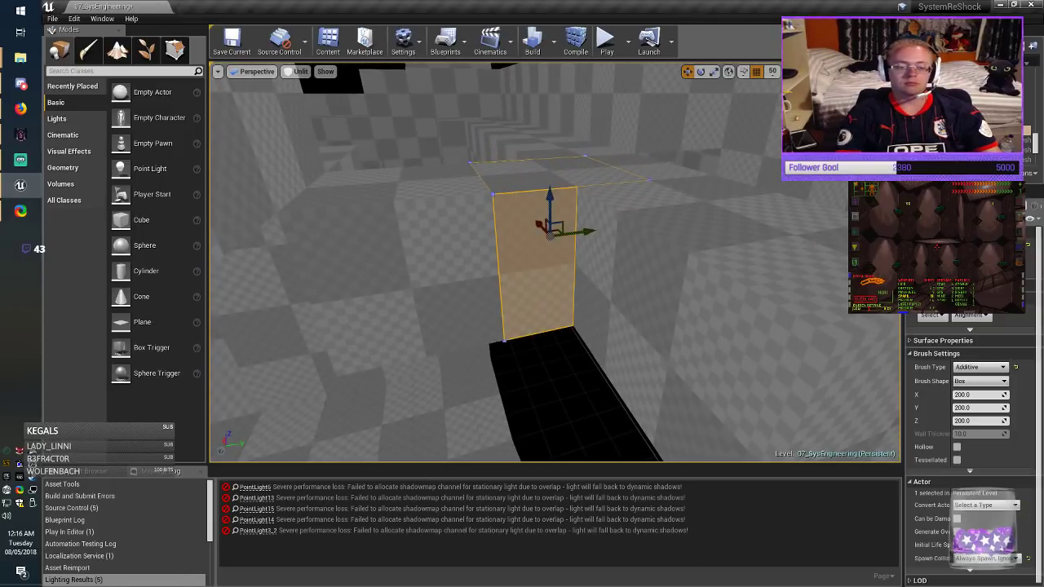
key(Delete)
Step: Duplicate the 200-unit cube along Y into the adjacent gap, set the copy's Y size to 100 and align it along Y
click(601, 318)
mouse_move(602, 318)
right_down()
mouse_move(567, 318)
mouse_move(620, 324)
mouse_move(584, 318)
mouse_move(620, 308)
mouse_move(587, 319)
right_up()
click(453, 287)
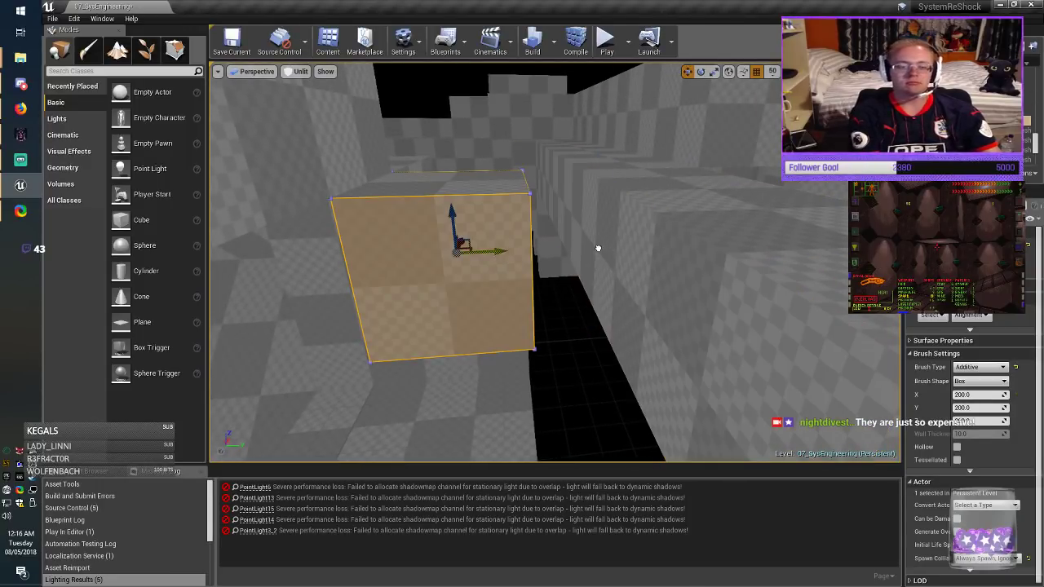
alt+drag(597, 248, 699, 256)
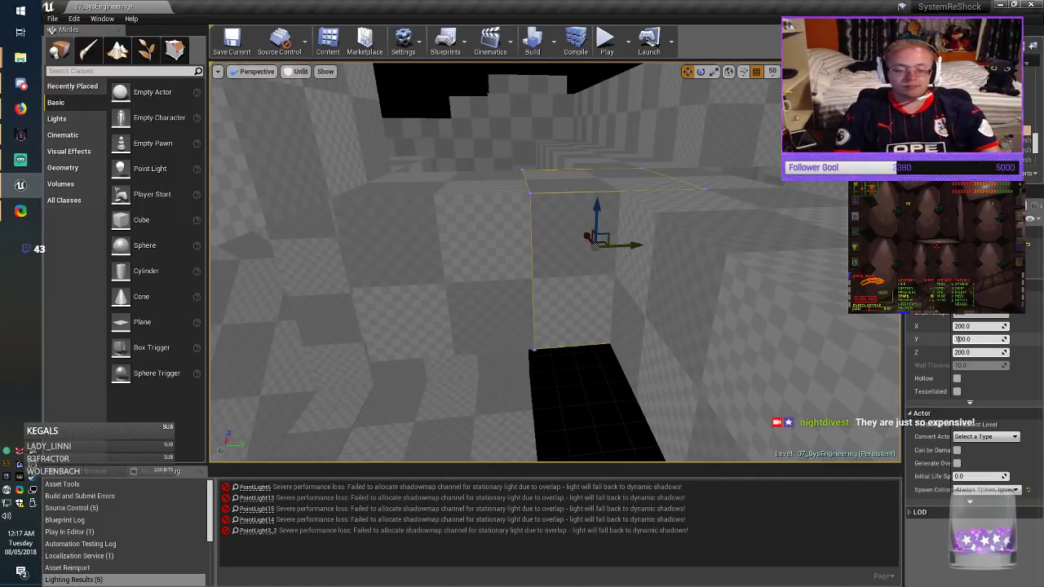
key(Return)
drag(612, 244, 650, 246)
right_drag(650, 246, 743, 282)
mouse_move(554, 262)
right_down()
mouse_move(526, 249)
mouse_move(587, 233)
mouse_move(611, 255)
mouse_move(627, 210)
mouse_move(604, 250)
mouse_move(658, 282)
mouse_move(651, 273)
mouse_move(630, 298)
mouse_move(627, 268)
mouse_move(597, 246)
mouse_move(625, 267)
right_up()
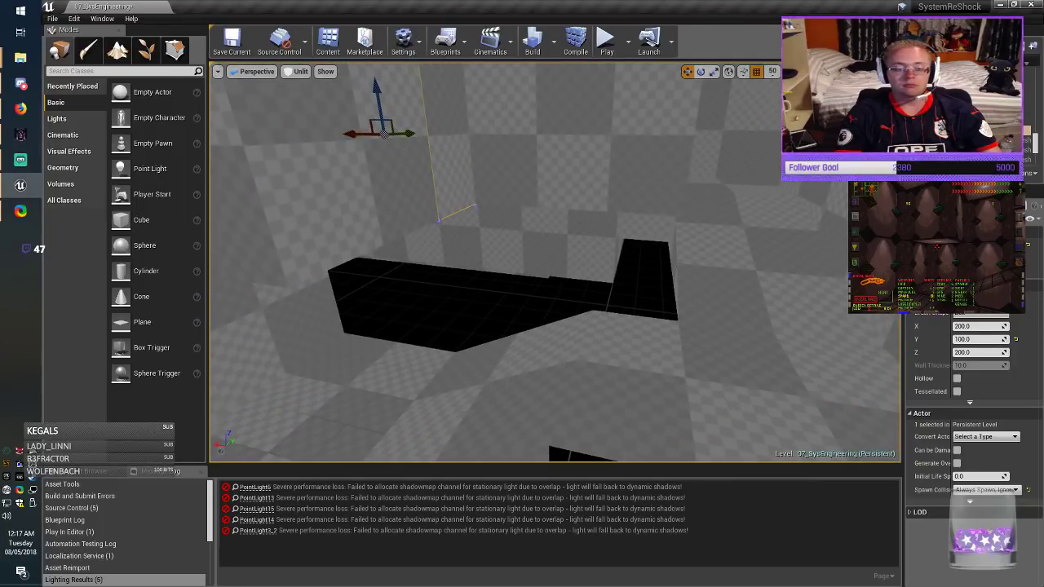
right_drag(510, 246, 506, 244)
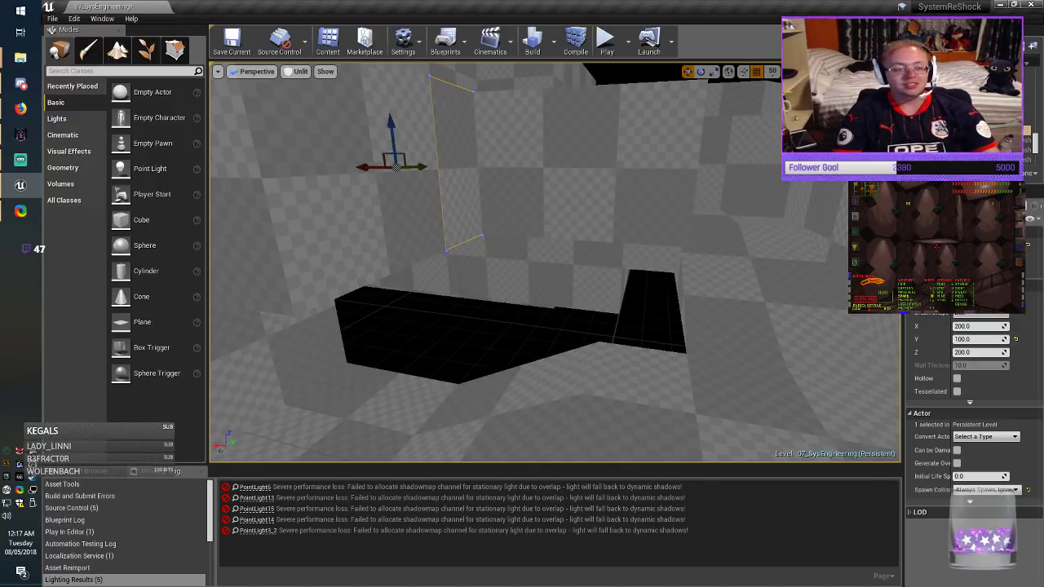
right_drag(506, 244, 503, 236)
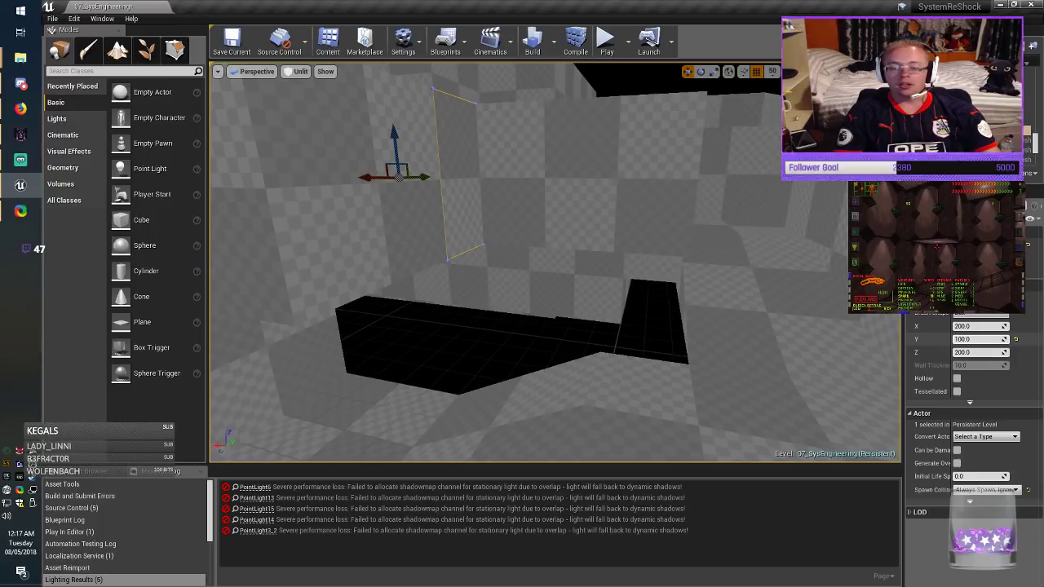
key(Return)
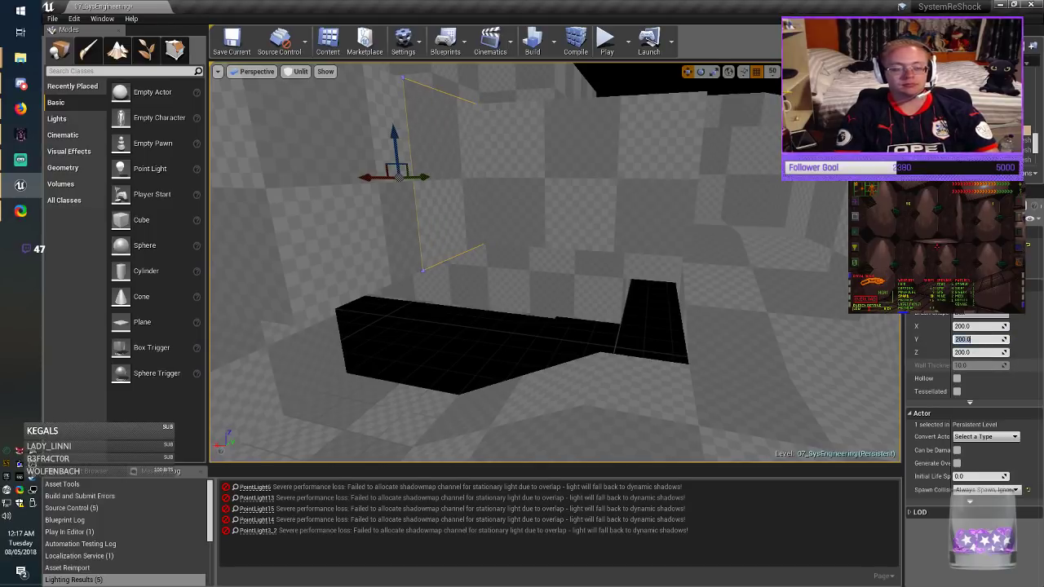
key(shift+Tab)
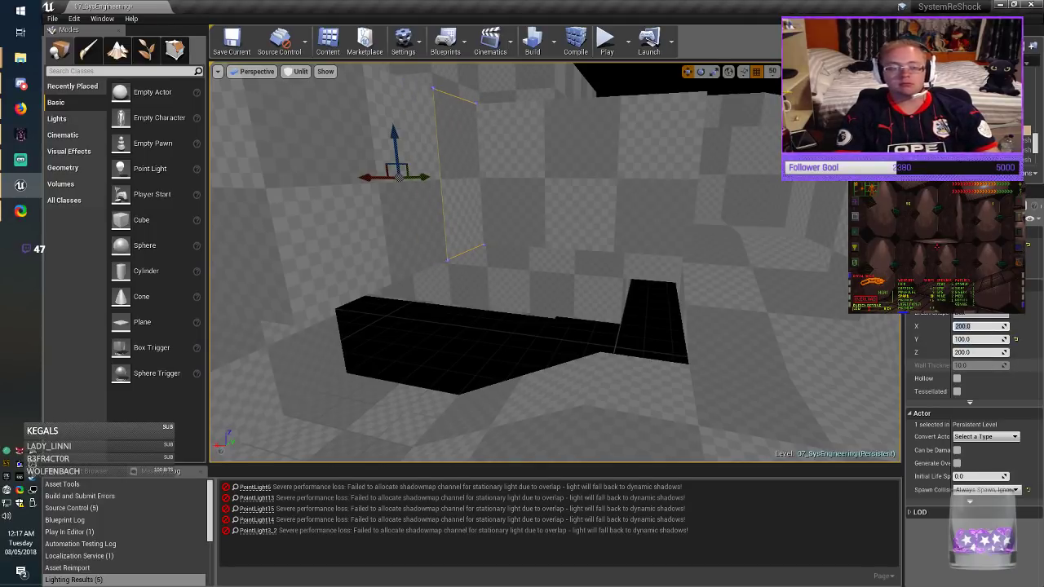
Step: Set the X size and the Z size of the 100-deep box to 400 each
key(Return)
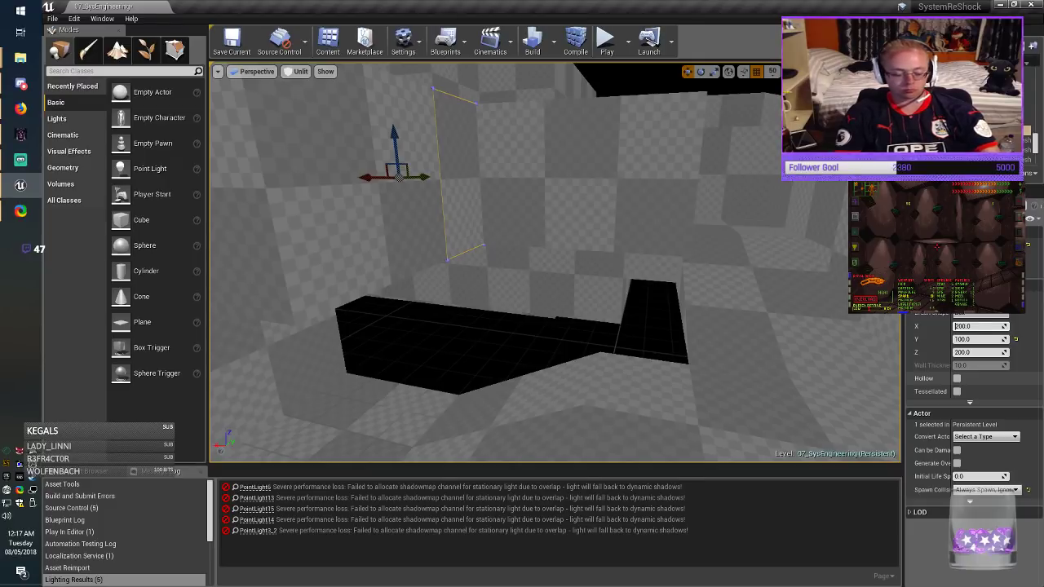
key(Delete)
text(4)
key(Return)
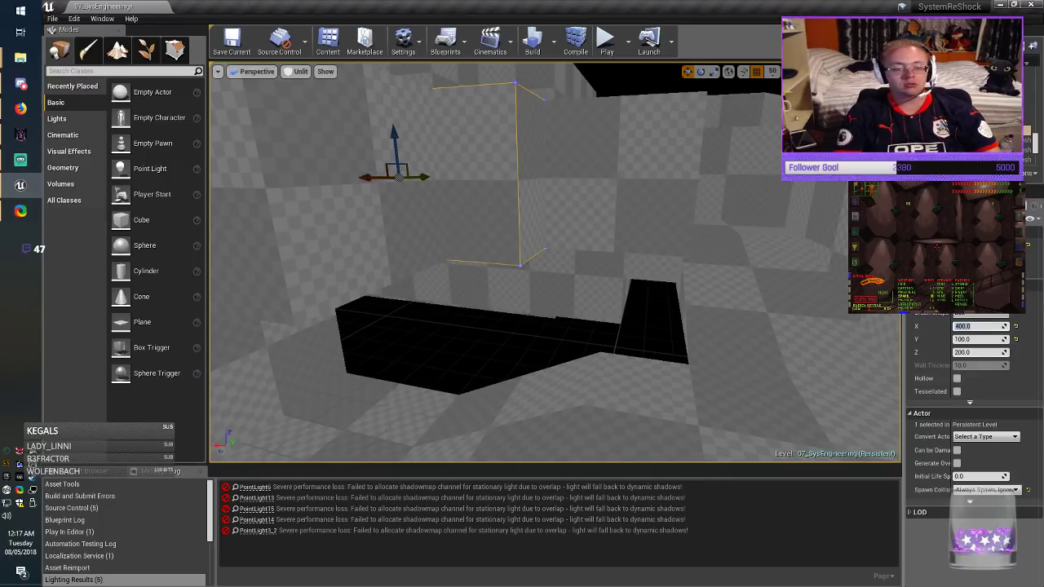
click(975, 353)
text(400)
key(Return)
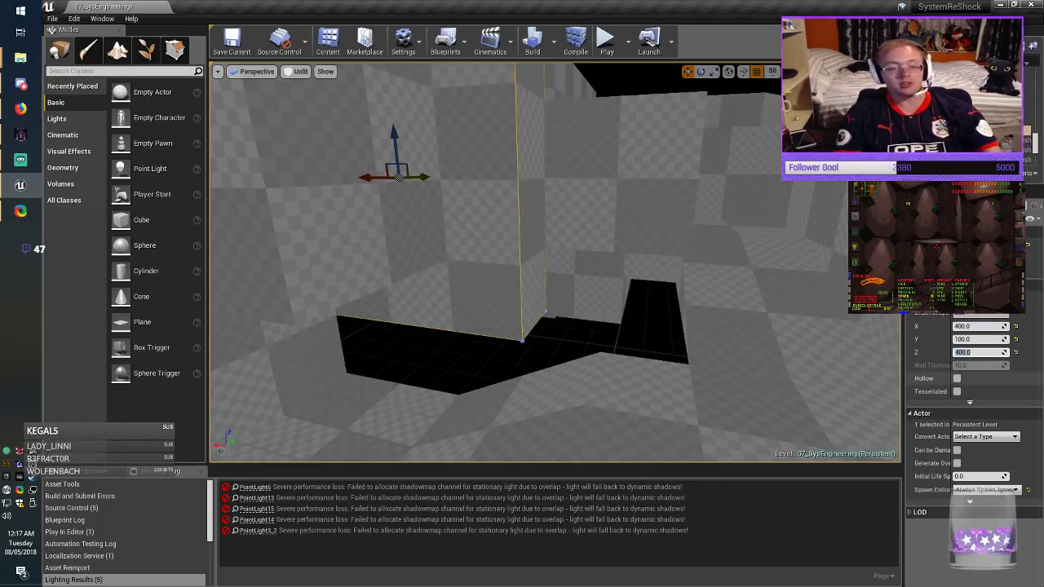
Step: Lower the enlarged box along Z to the floor and slide it along X over the opening
mouse_move(395, 138)
mouse_down()
mouse_move(404, 204)
mouse_move(406, 196)
mouse_up()
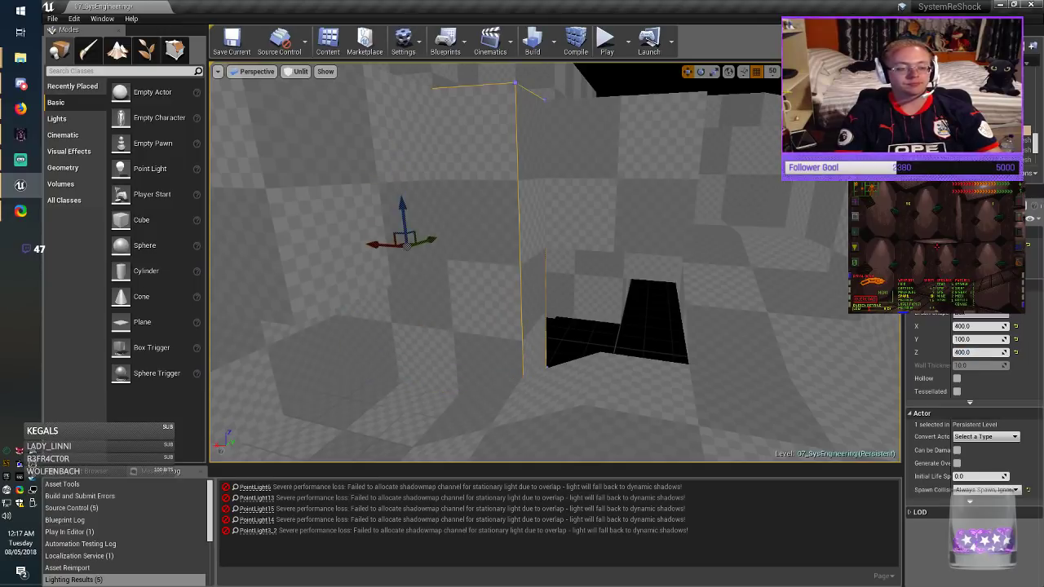
mouse_move(373, 245)
mouse_down()
mouse_move(454, 247)
mouse_move(432, 248)
mouse_up()
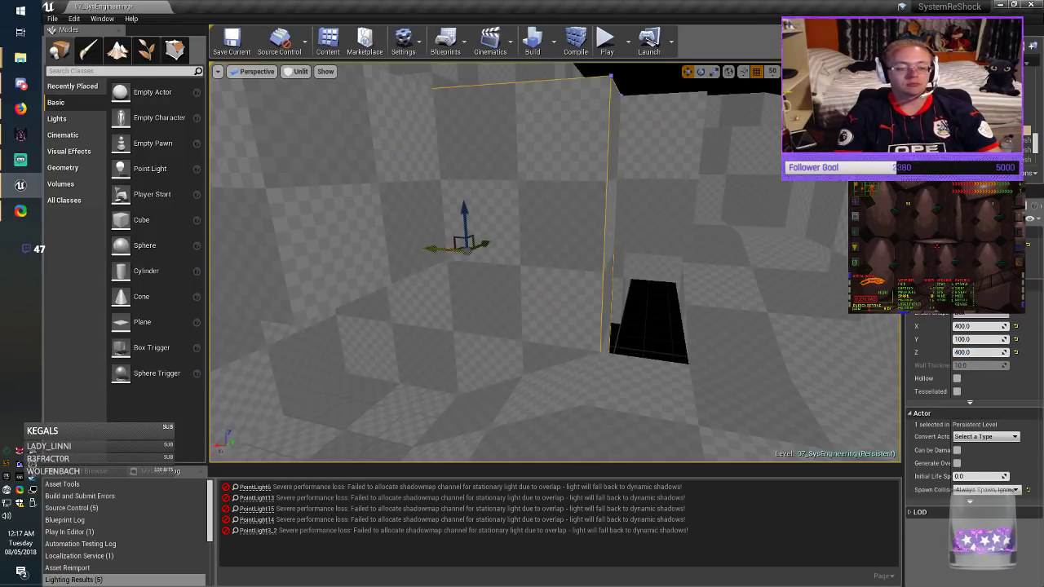
mouse_move(434, 252)
right_down()
mouse_move(442, 242)
mouse_move(408, 242)
right_up()
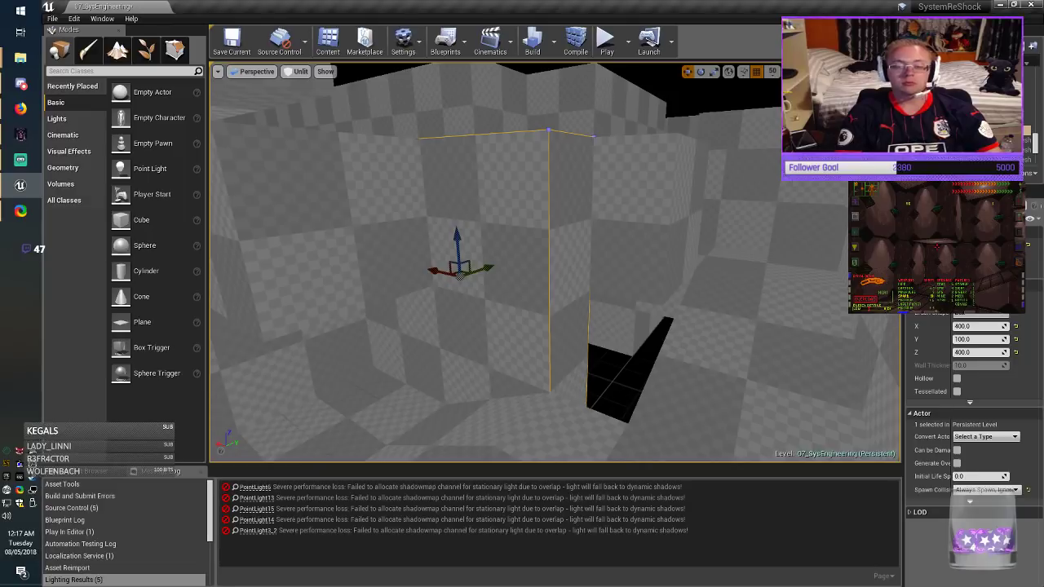
Step: Set the 400-high box's X size to 500 and shift it along X to close the remaining gap
click(977, 326)
key(Left)
key(Delete)
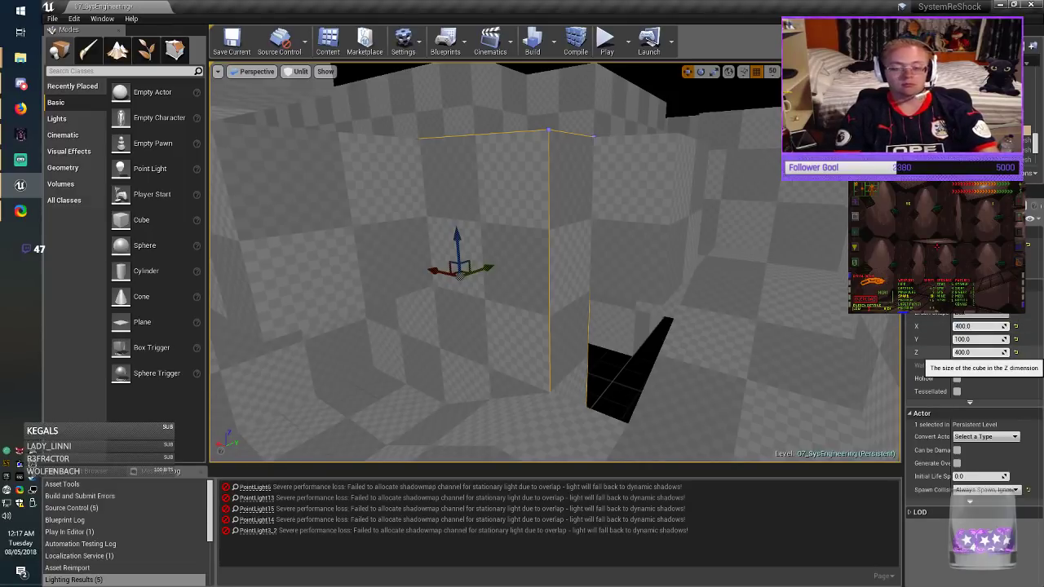
text(5)
key(Return)
mouse_move(440, 255)
right_down()
mouse_move(490, 253)
mouse_move(430, 255)
right_up()
drag(397, 273, 423, 277)
right_drag(424, 277, 359, 279)
drag(433, 240, 419, 242)
mouse_move(419, 242)
right_down()
mouse_move(394, 238)
mouse_move(424, 238)
right_up()
Step: Duplicate the neighbouring 1500-long box downward along Z and set the copy's X size to 100
click(567, 228)
mouse_move(567, 228)
right_down()
mouse_move(620, 228)
mouse_move(541, 231)
mouse_move(619, 237)
mouse_move(562, 236)
mouse_move(585, 237)
right_up()
mouse_move(584, 125)
mouse_down()
mouse_move(584, 200)
mouse_move(584, 174)
mouse_move(584, 190)
mouse_up()
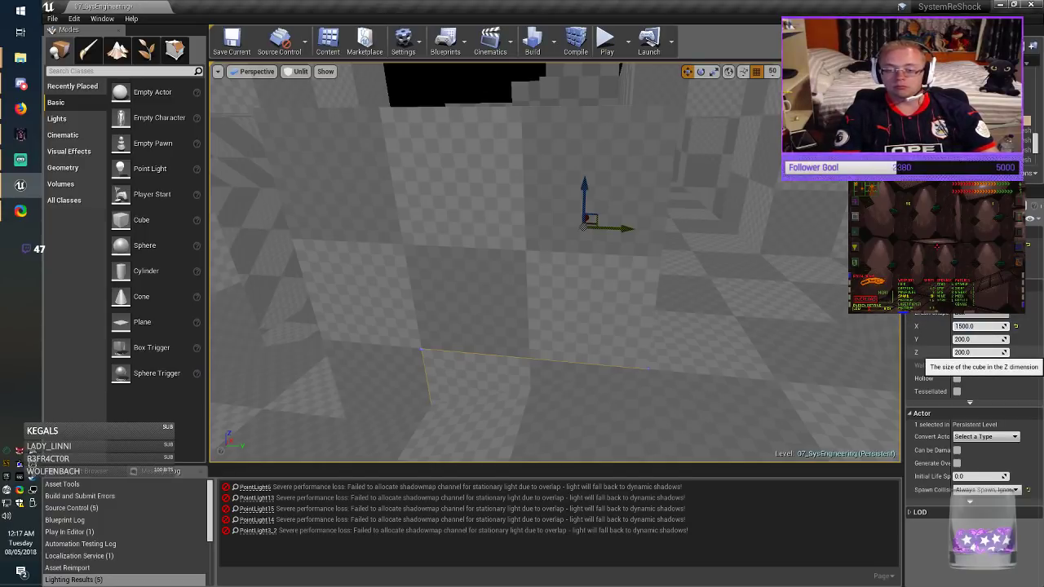
key(BackSpace)
key(BackSpace)
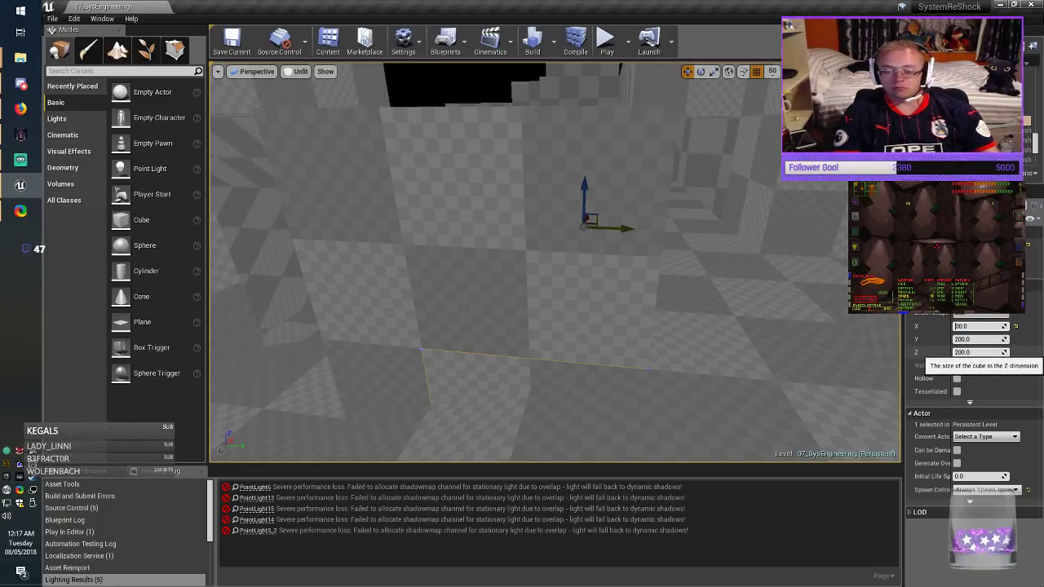
text(1)
key(Return)
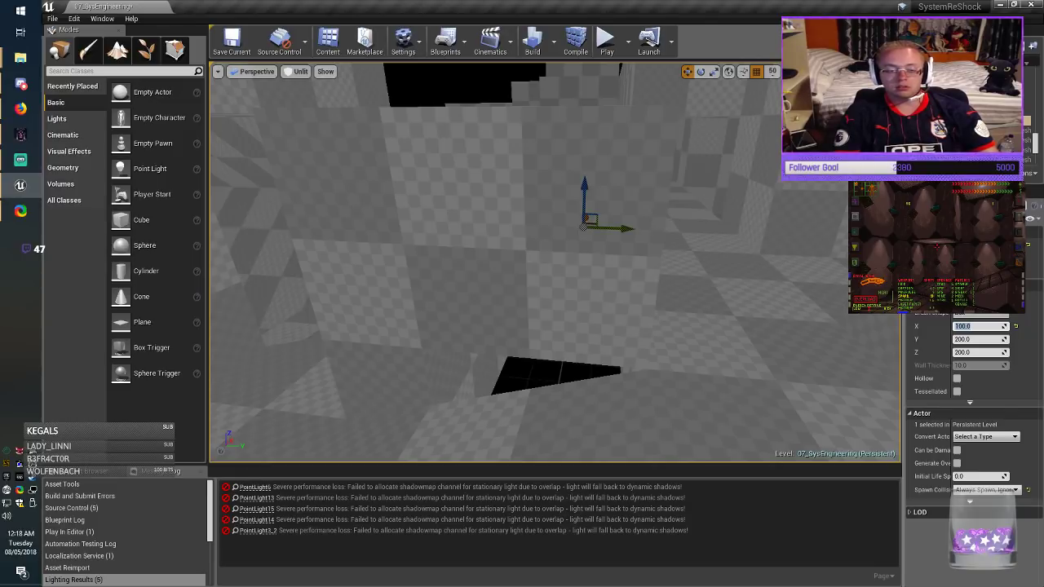
Step: Move the shortened box into the hole in the floor and save the level
drag(589, 218, 528, 352)
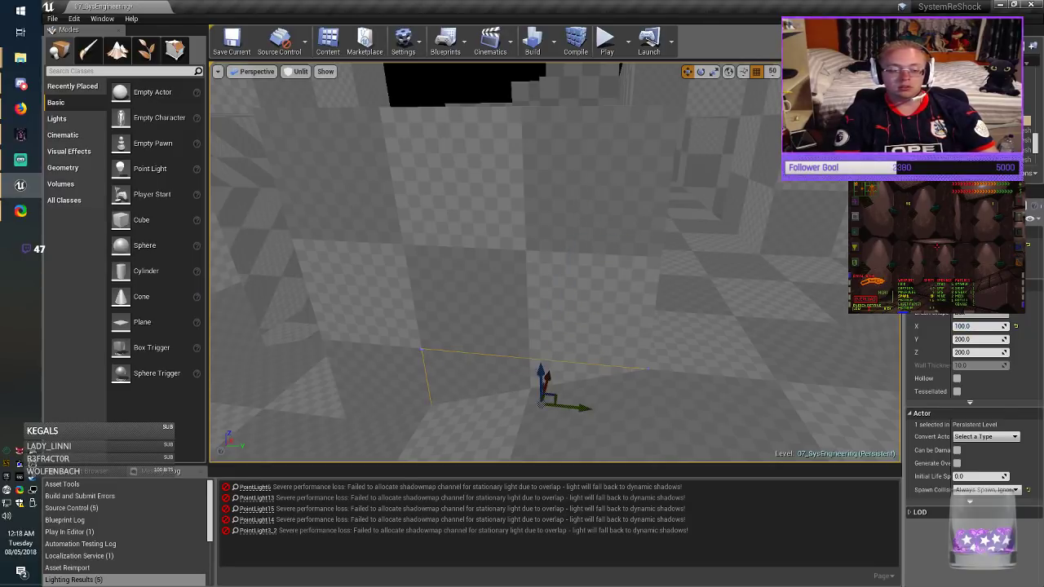
right_drag(530, 359, 457, 342)
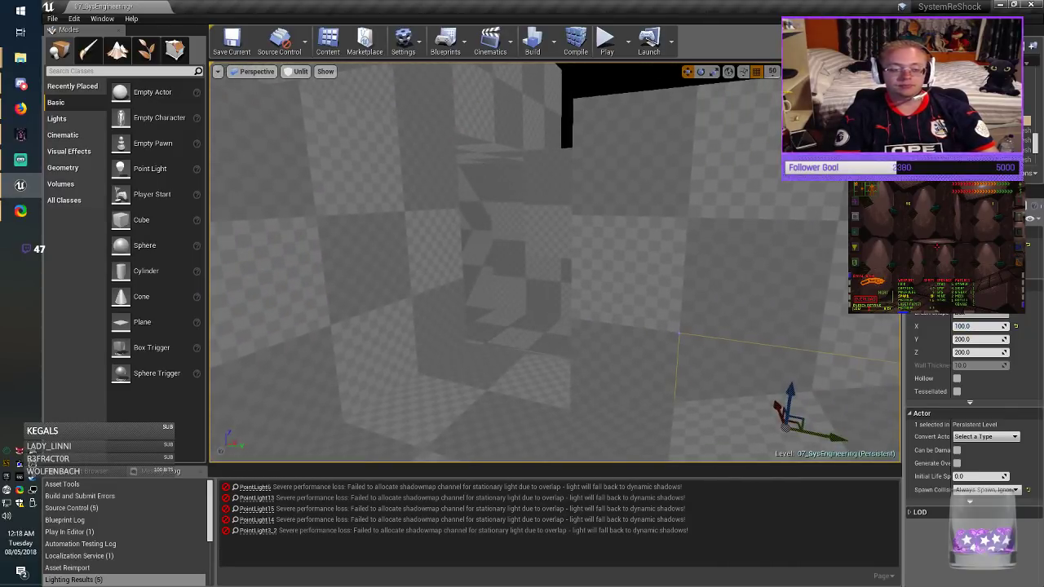
click(232, 42)
key(Escape)
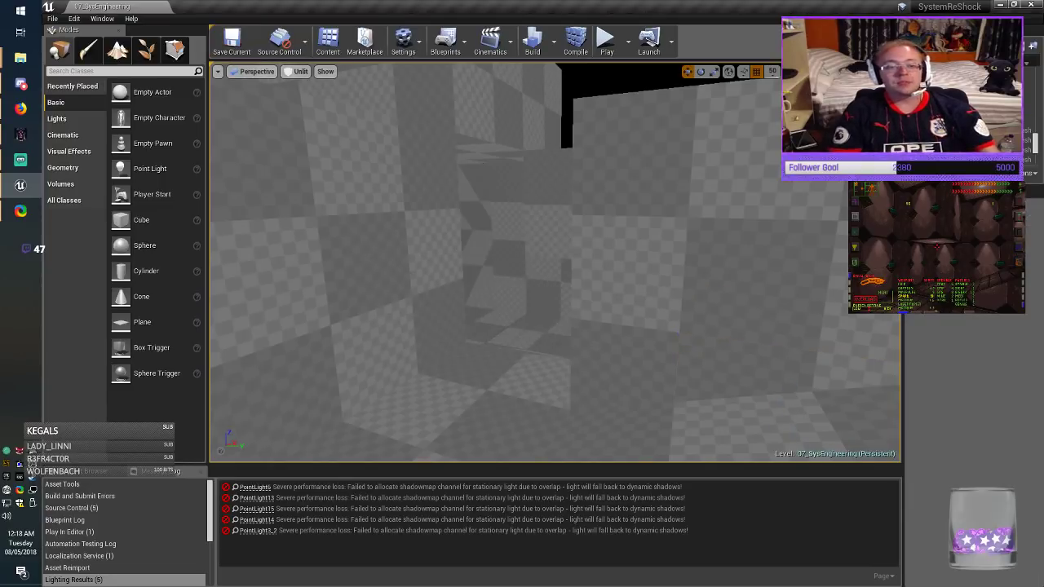
Step: Select the brush surfaces throughout the area, realign their checker textures and clear the selection
mouse_move(555, 263)
right_down()
mouse_move(375, 270)
mouse_move(601, 265)
right_up()
click(555, 262)
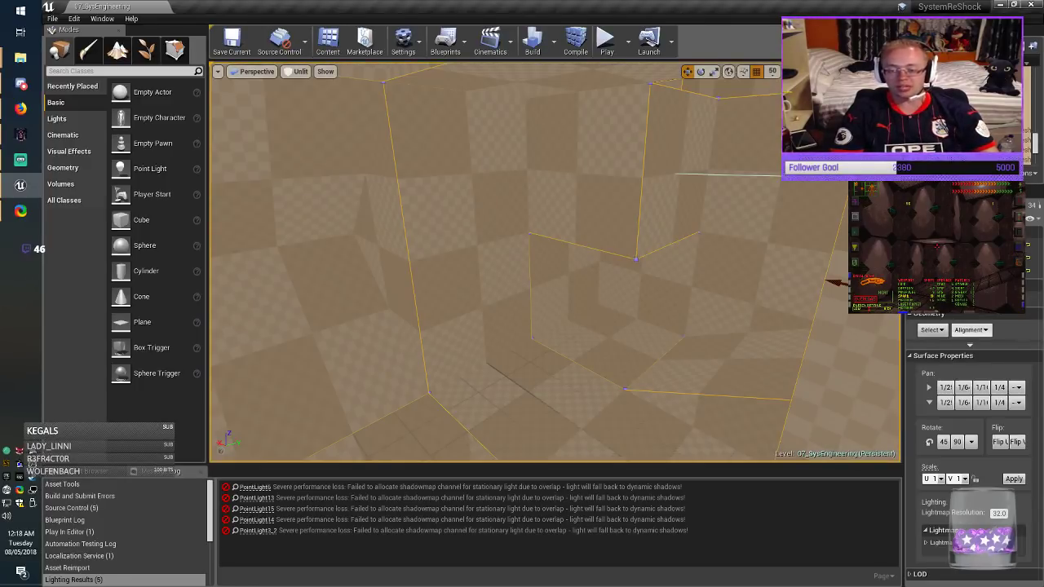
click(971, 331)
click(987, 354)
key(Escape)
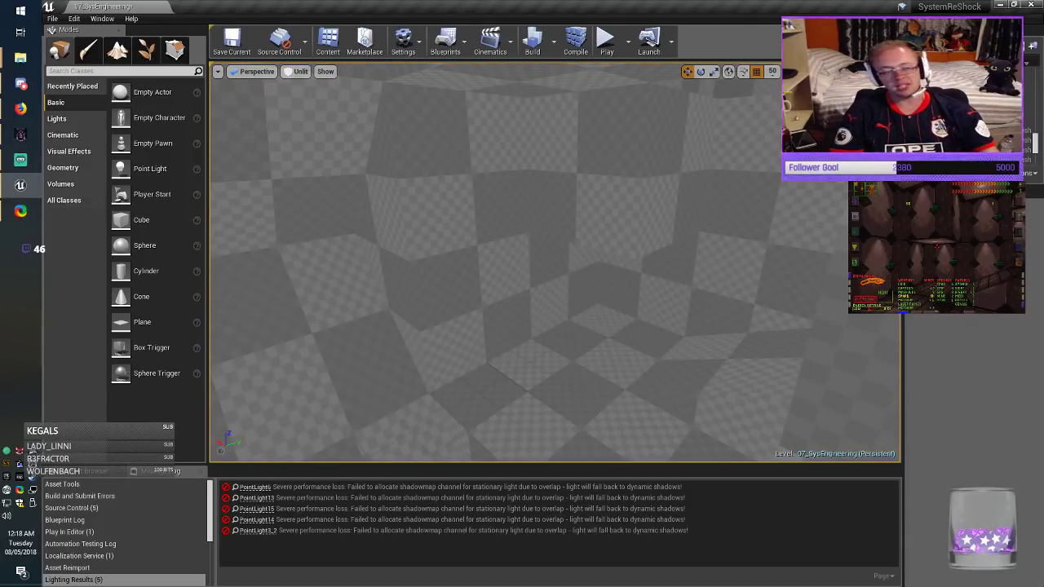
Step: Save the current level
click(232, 42)
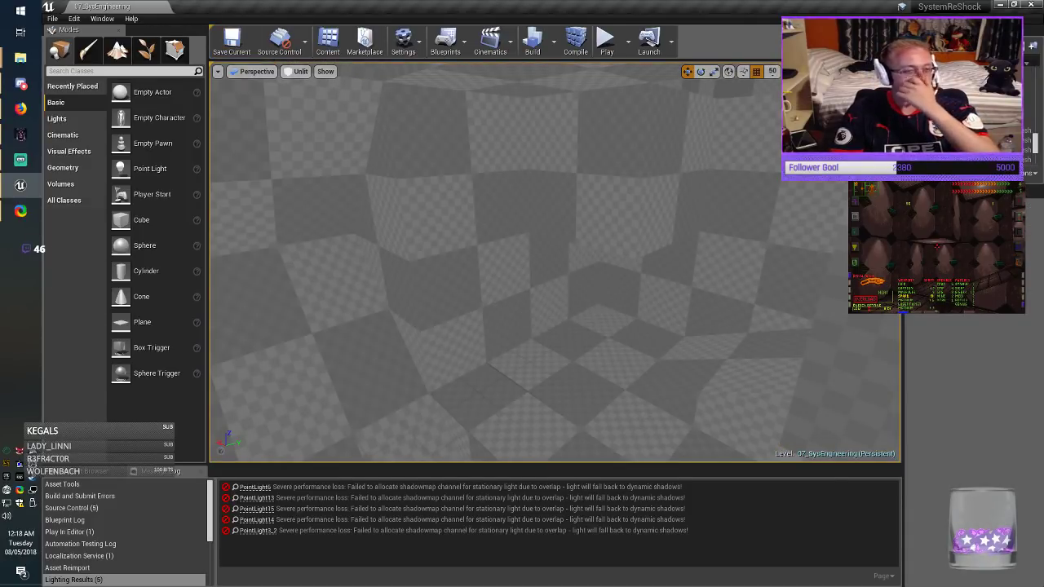
Step: Examine the blocked-out level's overall layout from outside and its corridors and rooms from inside
right_drag(555, 262, 804, 363)
key(w)
key(w)
key(w)
key(s)
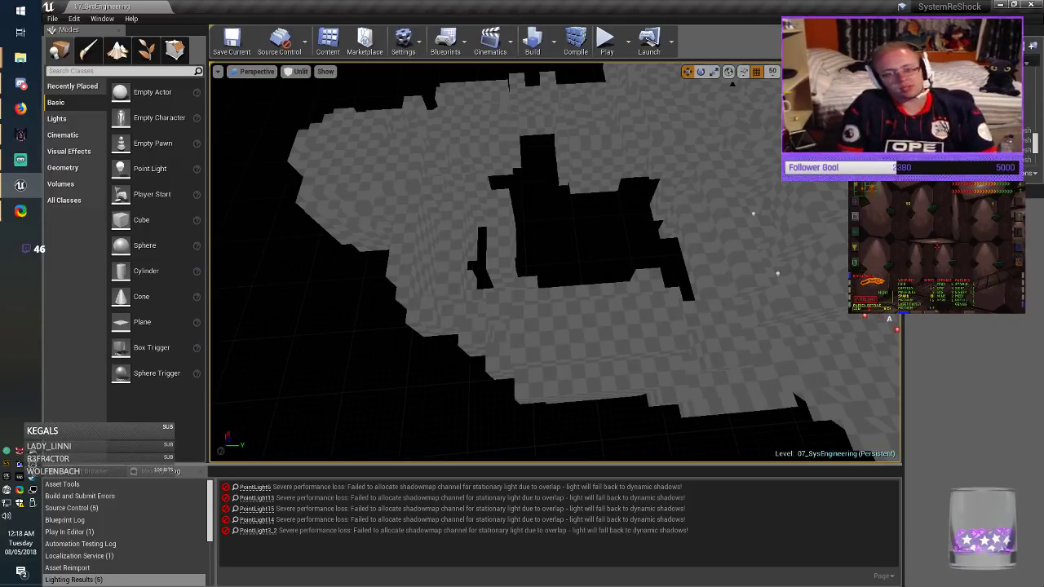
right_drag(554, 261, 603, 240)
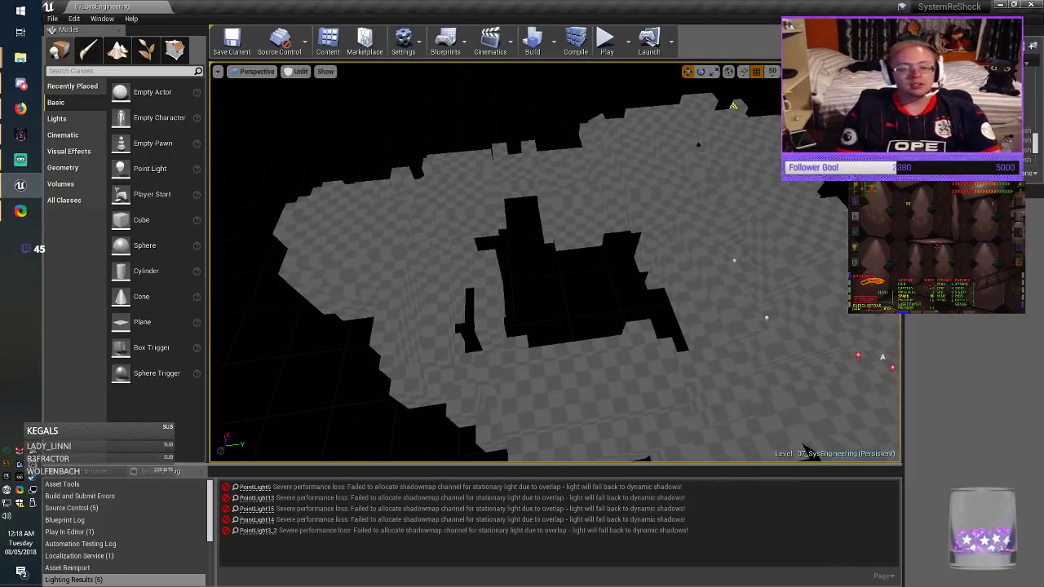
right_drag(604, 241, 616, 277)
key(w)
key(w)
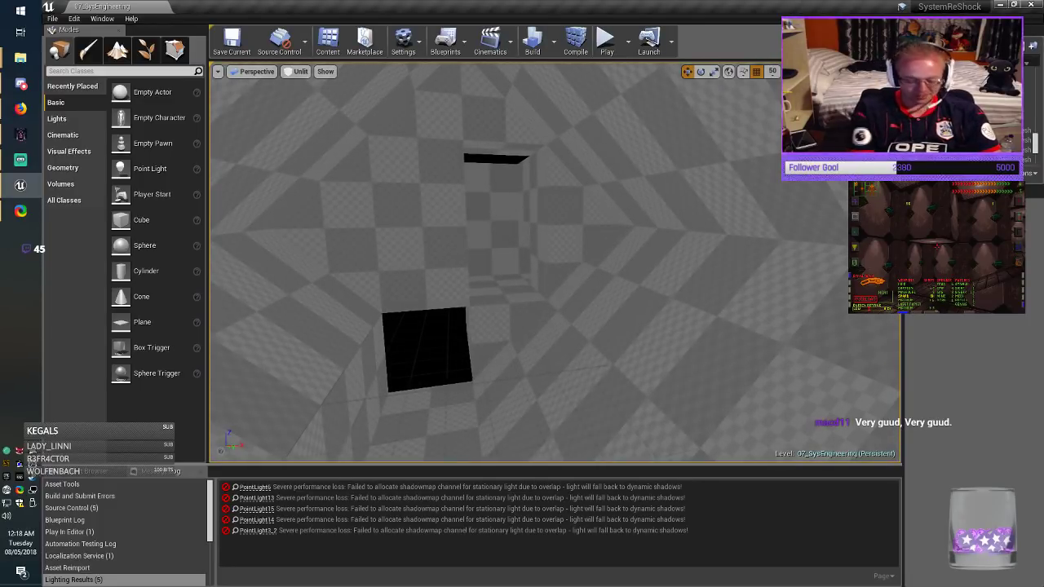
right_drag(616, 277, 762, 296)
key(w)
key(w)
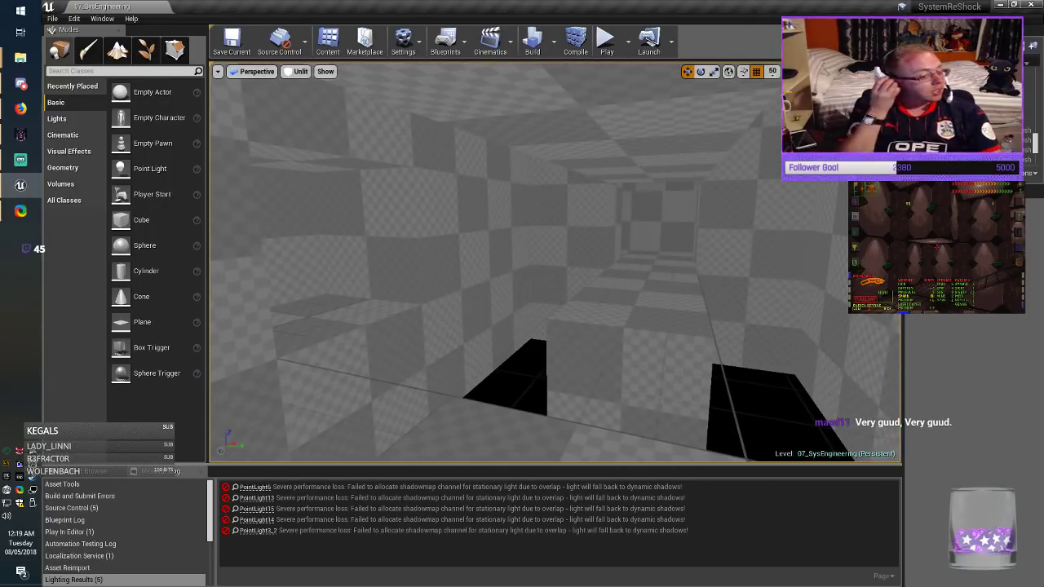
right_drag(489, 261, 541, 264)
key(e)
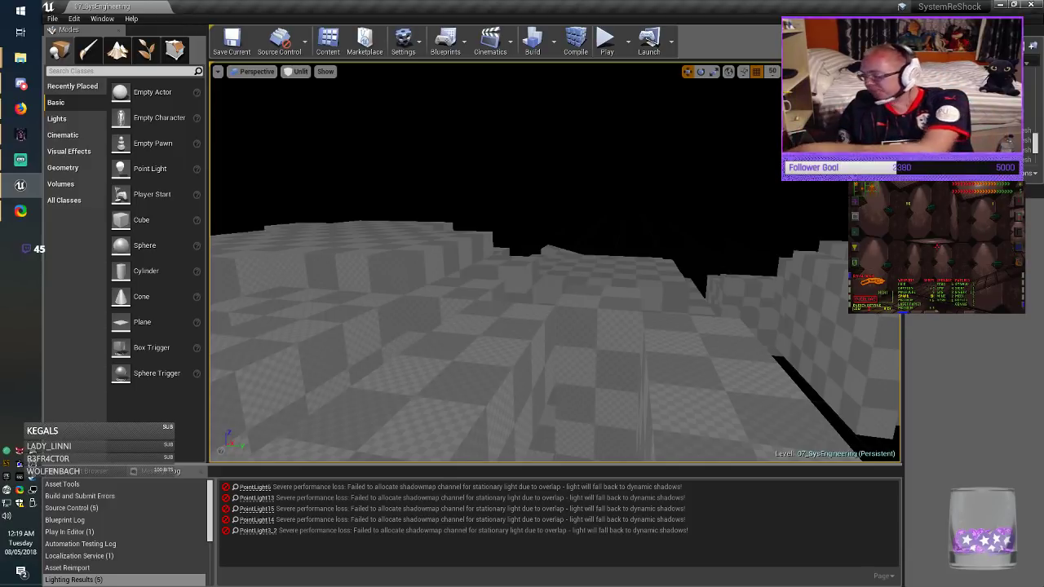
key(w)
mouse_move(555, 263)
right_down()
mouse_move(603, 295)
mouse_move(734, 306)
mouse_move(636, 263)
mouse_move(685, 269)
mouse_move(710, 257)
mouse_move(575, 261)
right_up()
key(w)
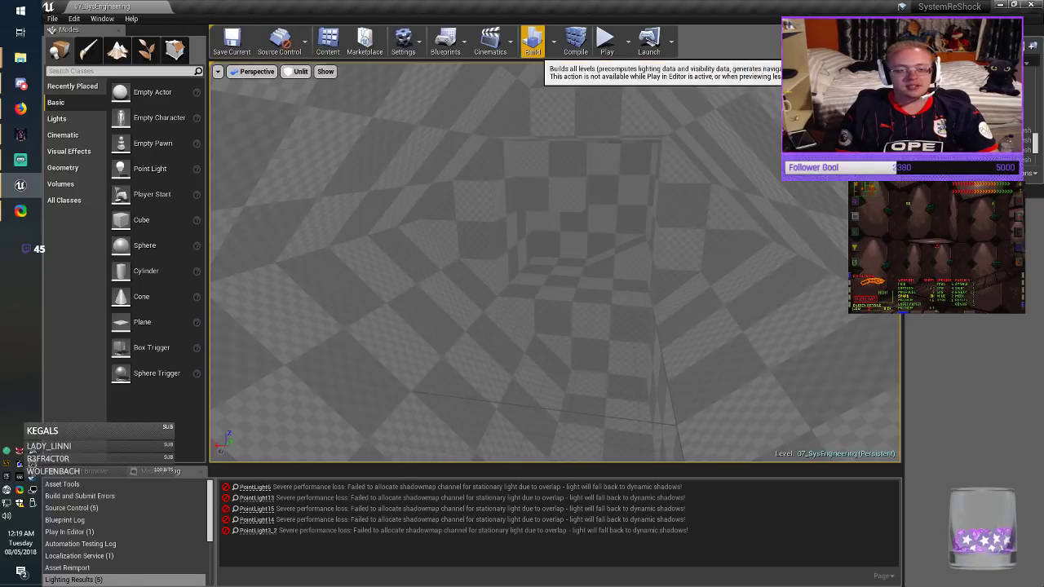
Step: Build the 07_SysEngineering level, including its lighting, and save it
click(532, 40)
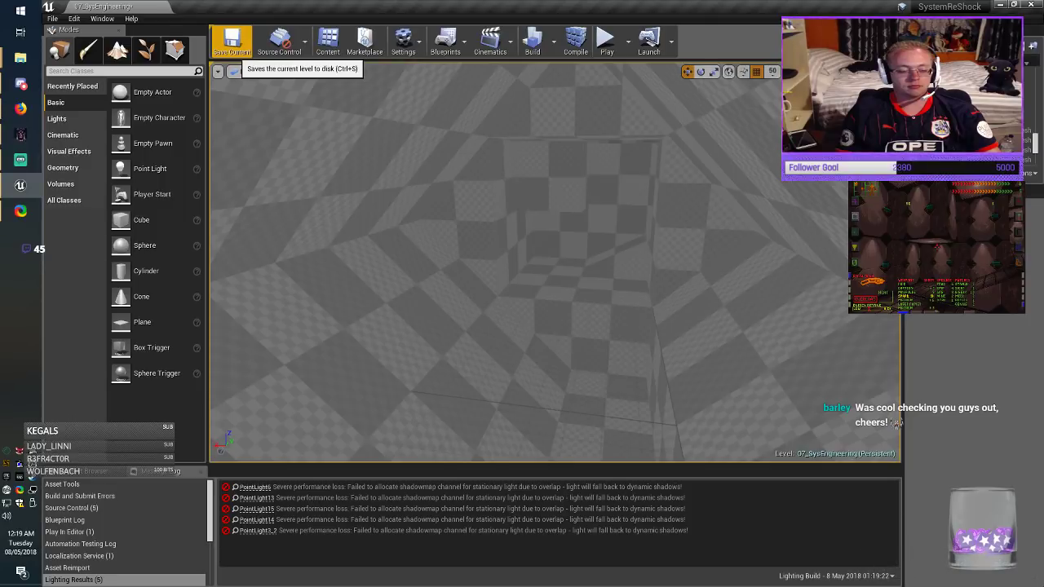
click(231, 41)
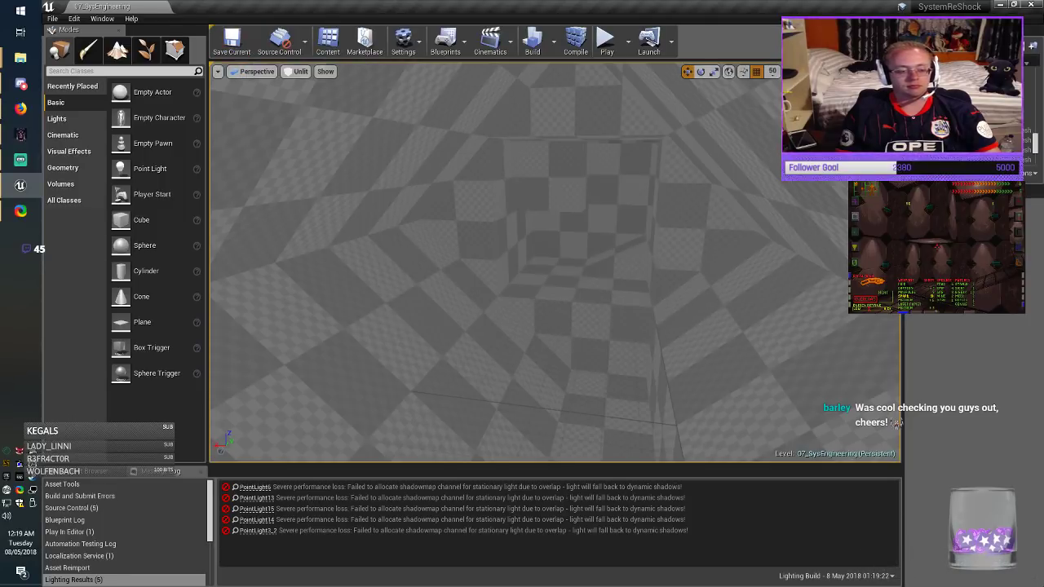
Step: Open the Medical level from the Maps folder and switch its perspective view to Lit
click(92, 471)
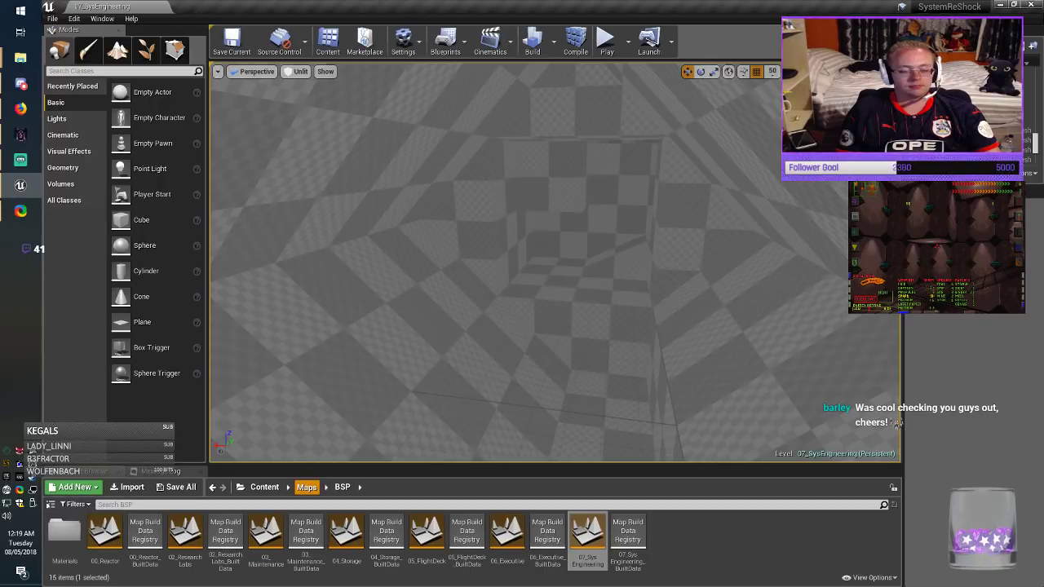
click(307, 487)
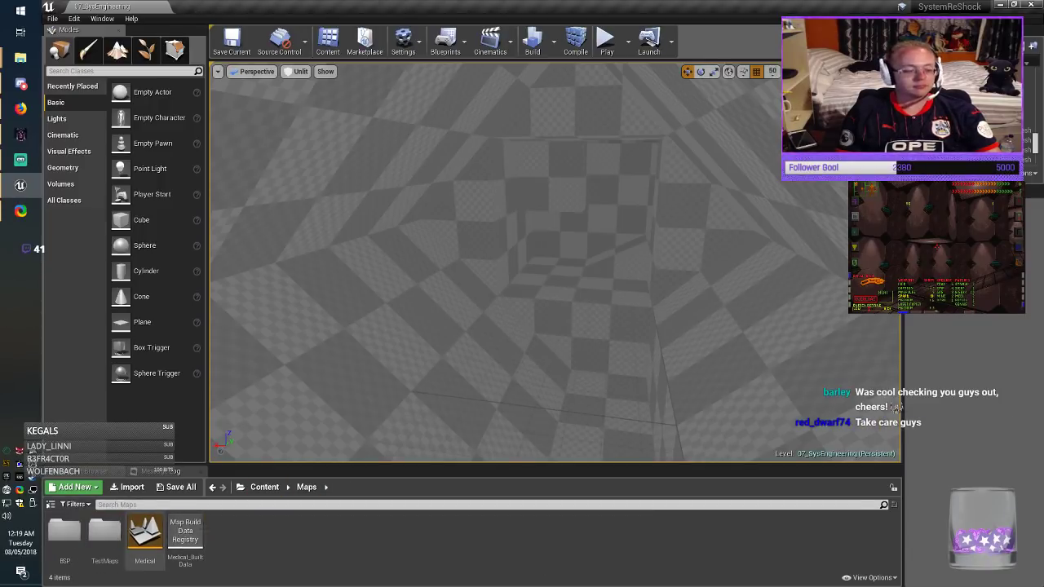
double_click(145, 534)
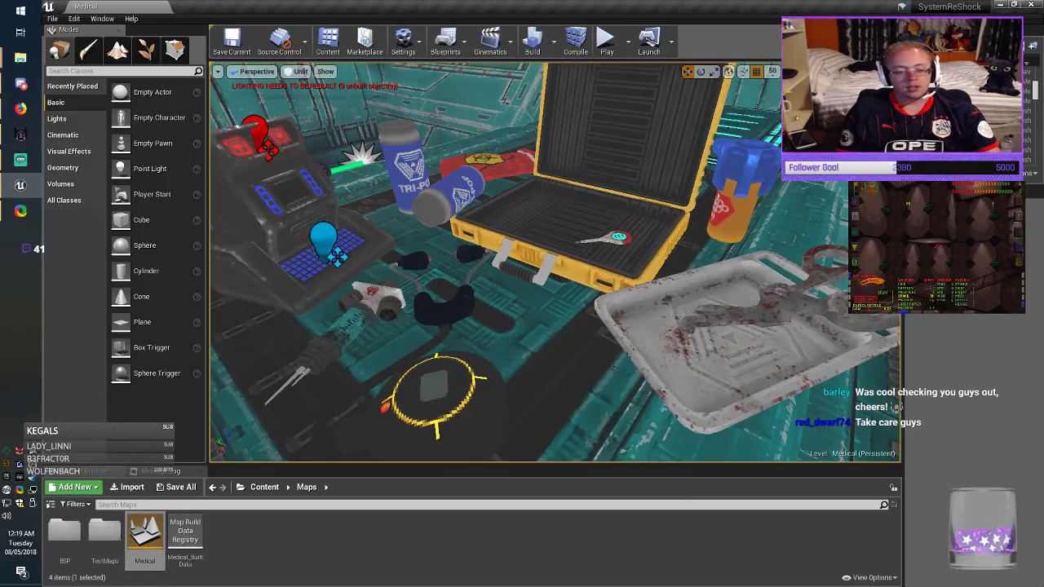
right_click(484, 330)
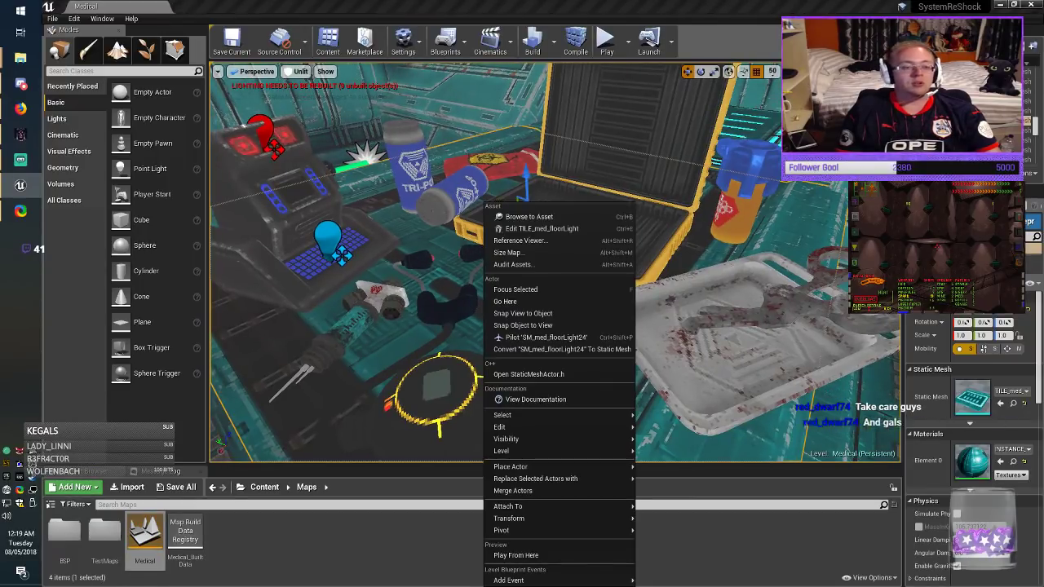
click(295, 71)
click(298, 96)
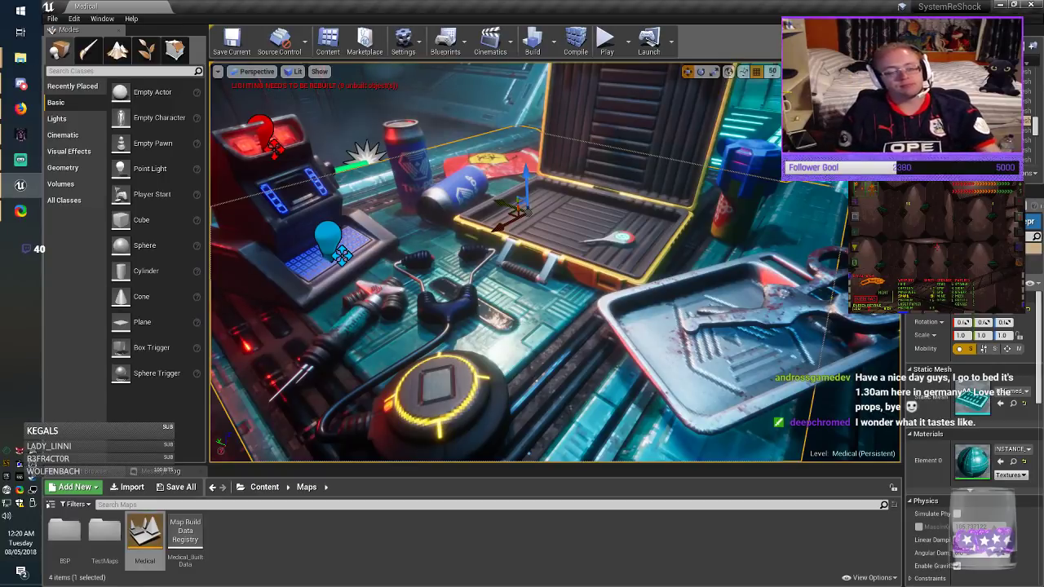
Step: Examine the Medical level's lit props, rooms and coloured lighting
alt+drag(554, 261, 571, 294)
right_drag(554, 261, 506, 207)
key(w)
key(w)
key(w)
key(w)
key(w)
key(w)
click(605, 39)
key(w)
key(w)
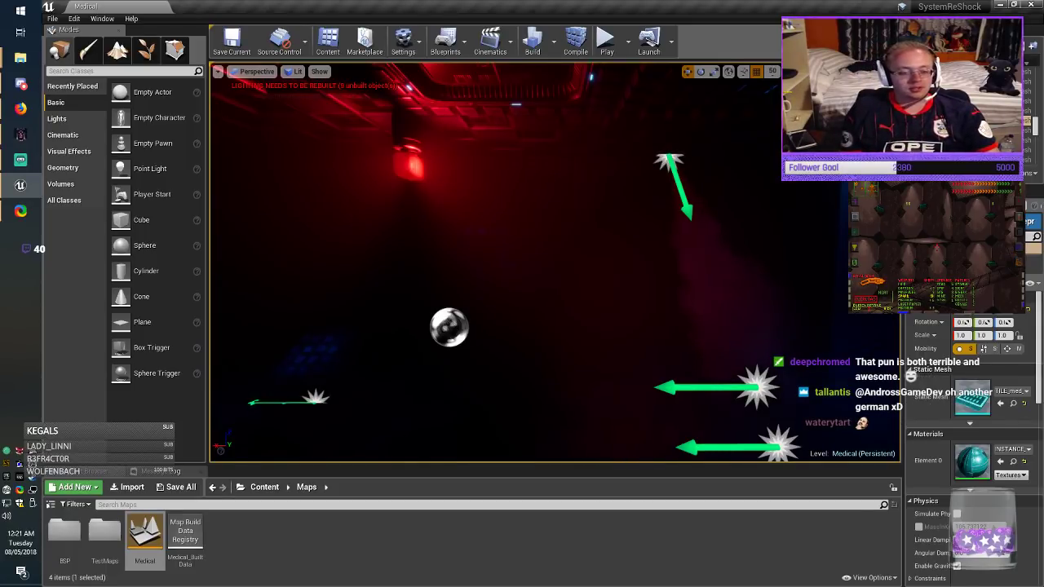
right_drag(522, 261, 659, 347)
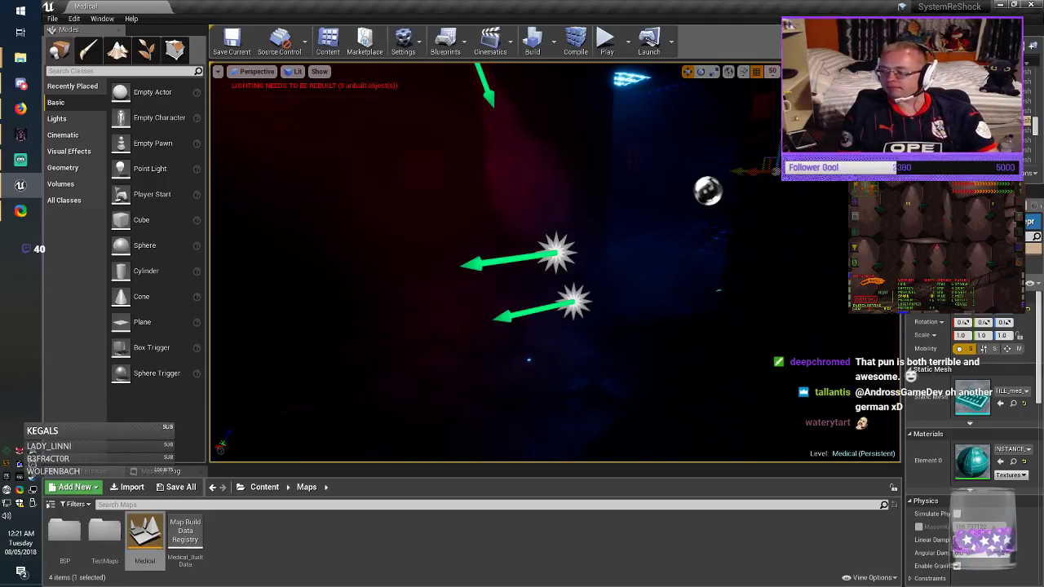
key(w)
right_drag(555, 261, 278, 248)
key(w)
key(d)
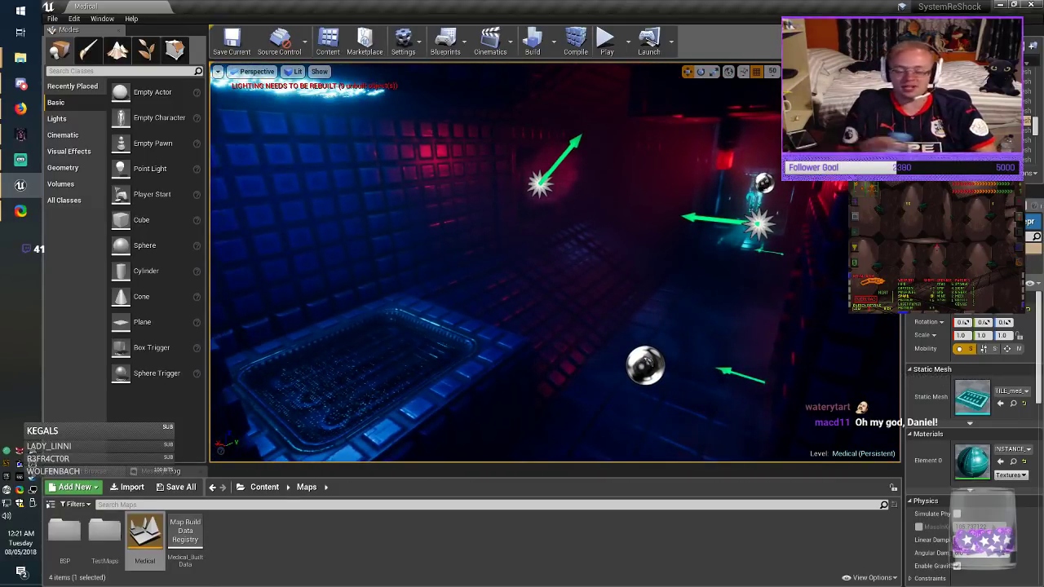